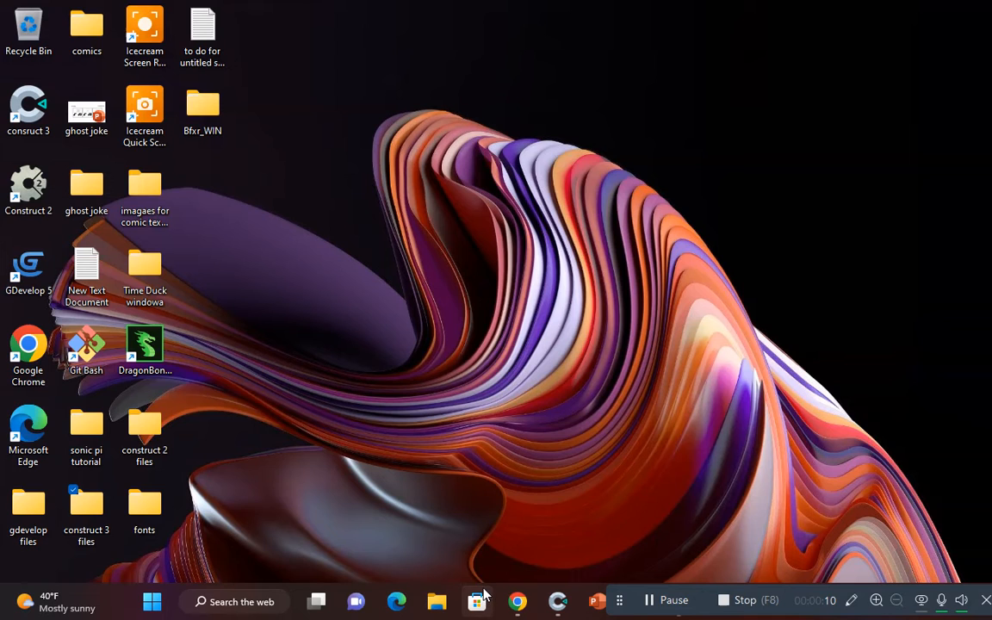
pyautogui.click(439, 603)
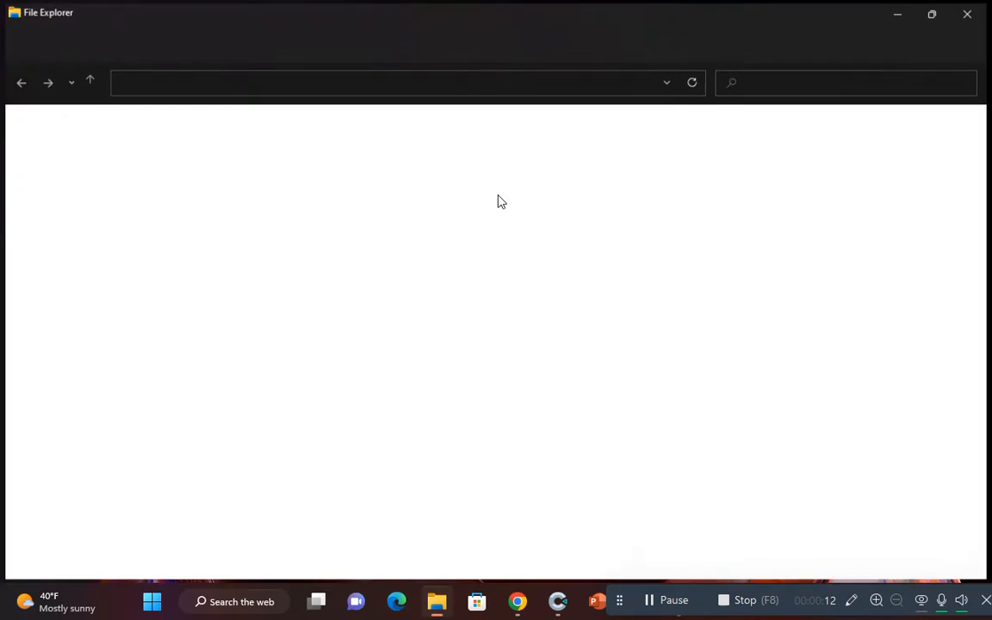
pyautogui.scroll(-3, 265, 315)
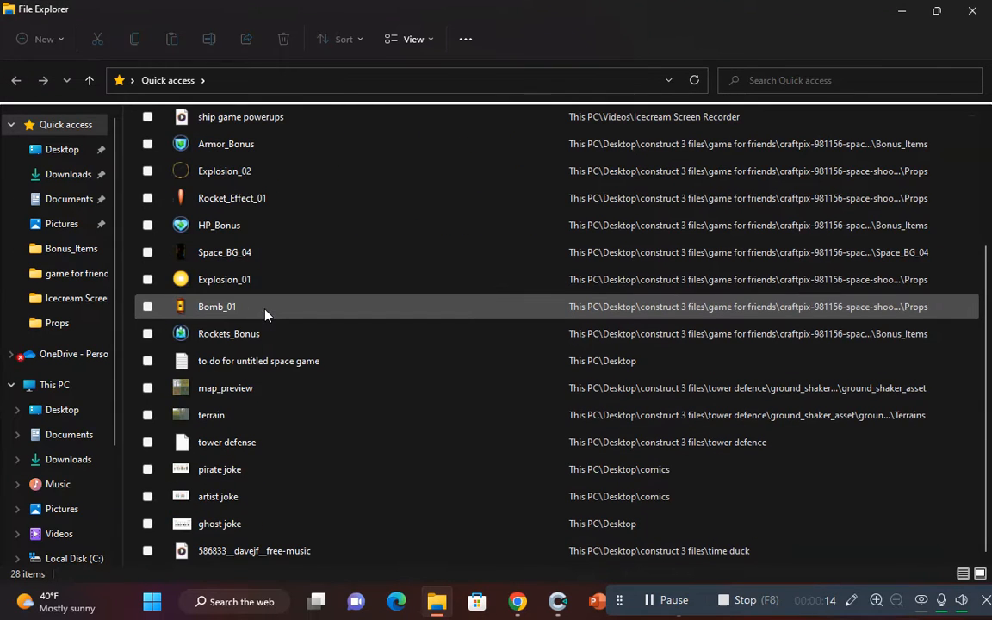
pyautogui.click(972, 10)
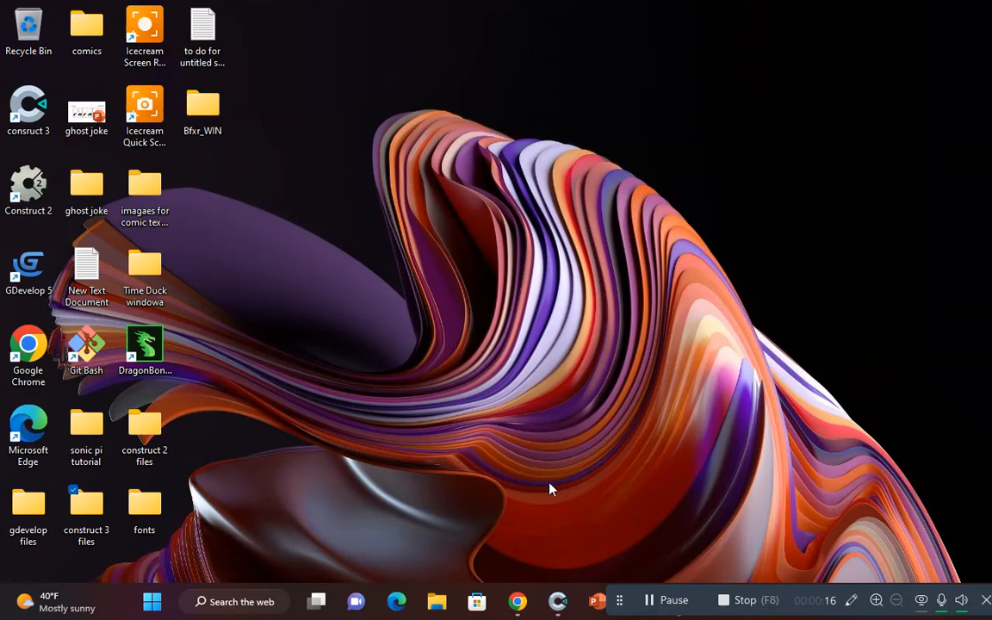
pyautogui.moveTo(517, 609)
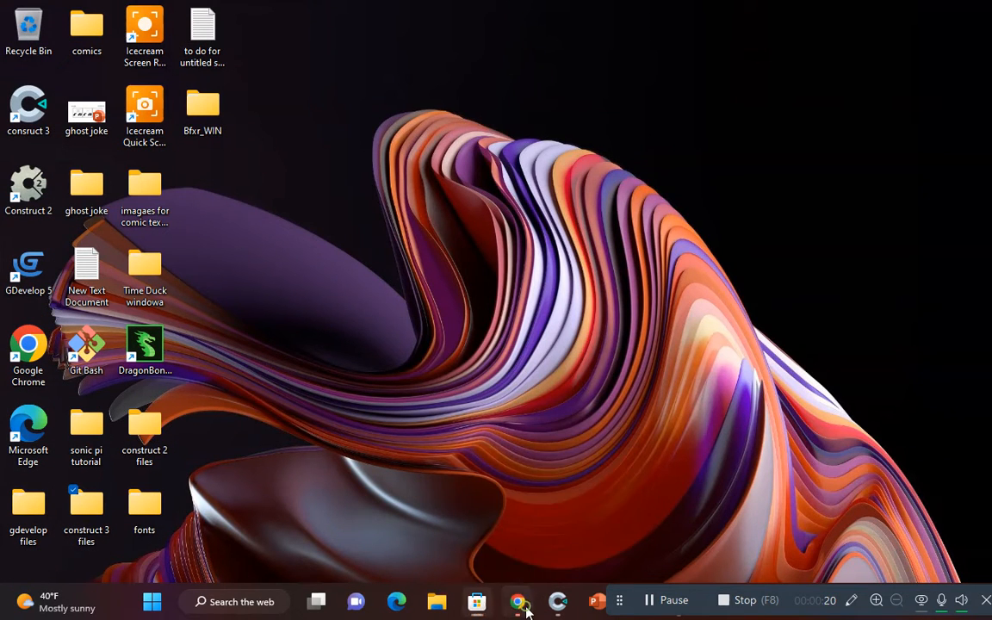
pyautogui.click(518, 602)
pyautogui.click(476, 603)
pyautogui.rightClick(473, 607)
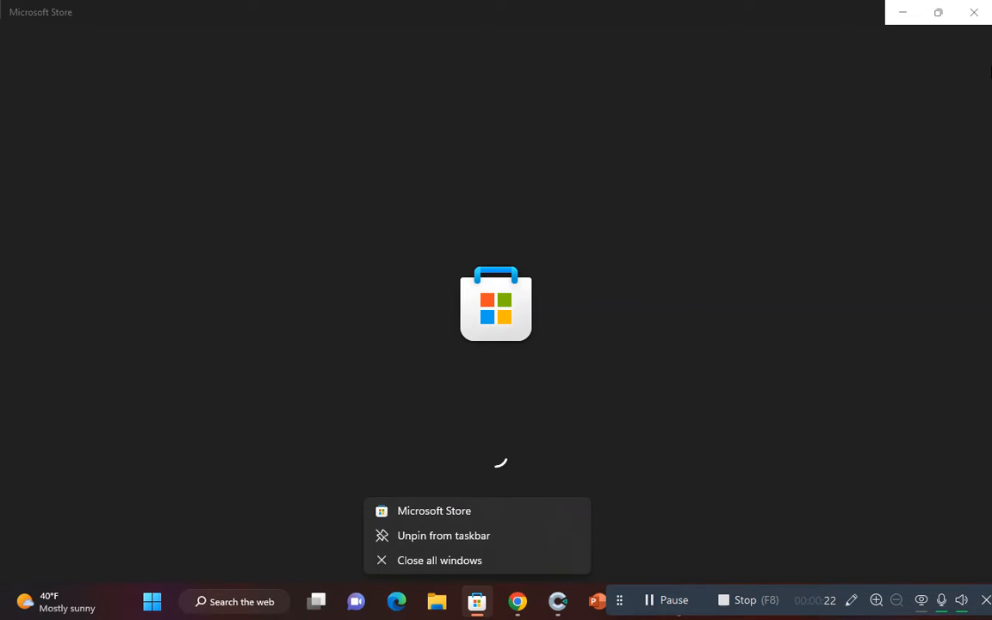
pyautogui.click(974, 13)
pyautogui.click(974, 13)
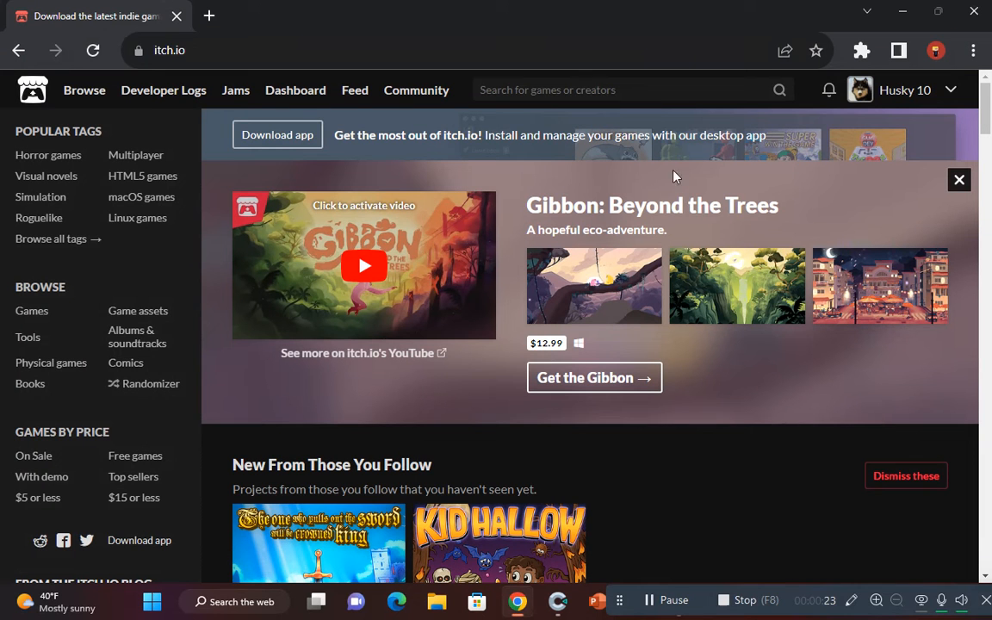
pyautogui.click(902, 10)
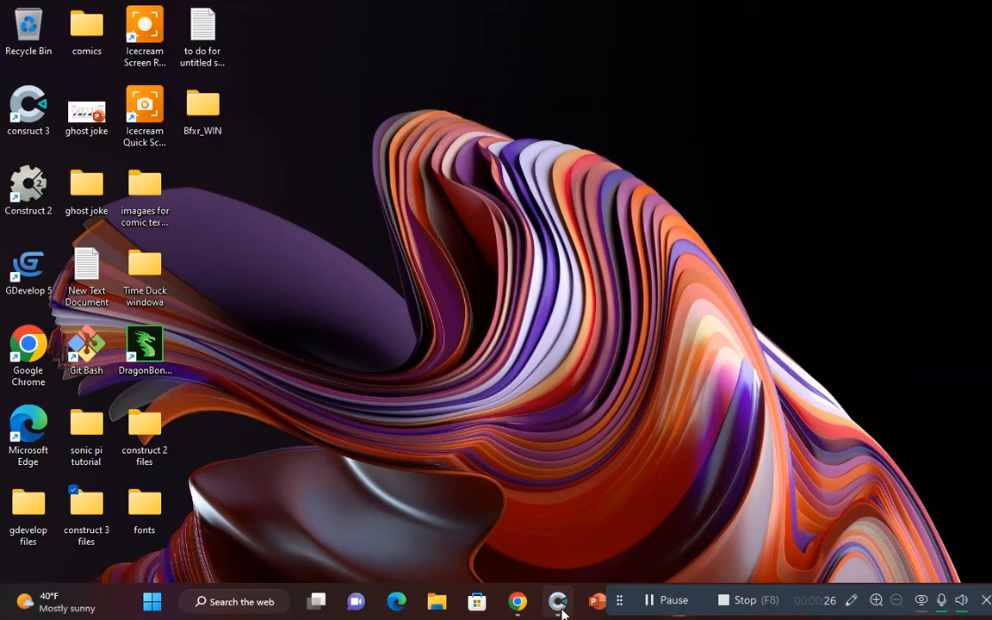
# Step: Switch to Construct 3 and create a new project named "space game" with a viewport width of 700
pyautogui.click(558, 603)
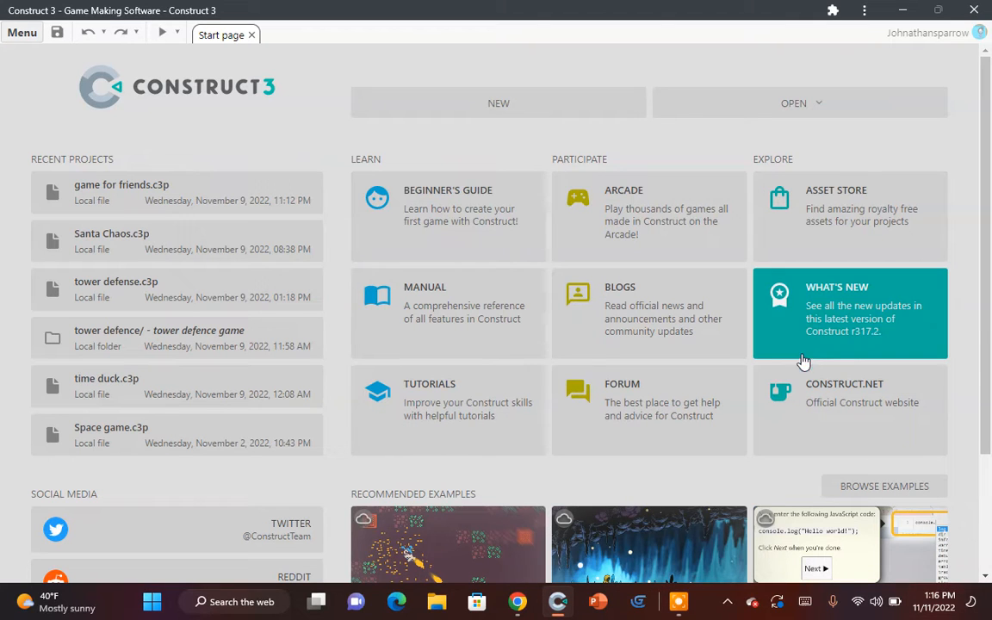
pyautogui.click(545, 104)
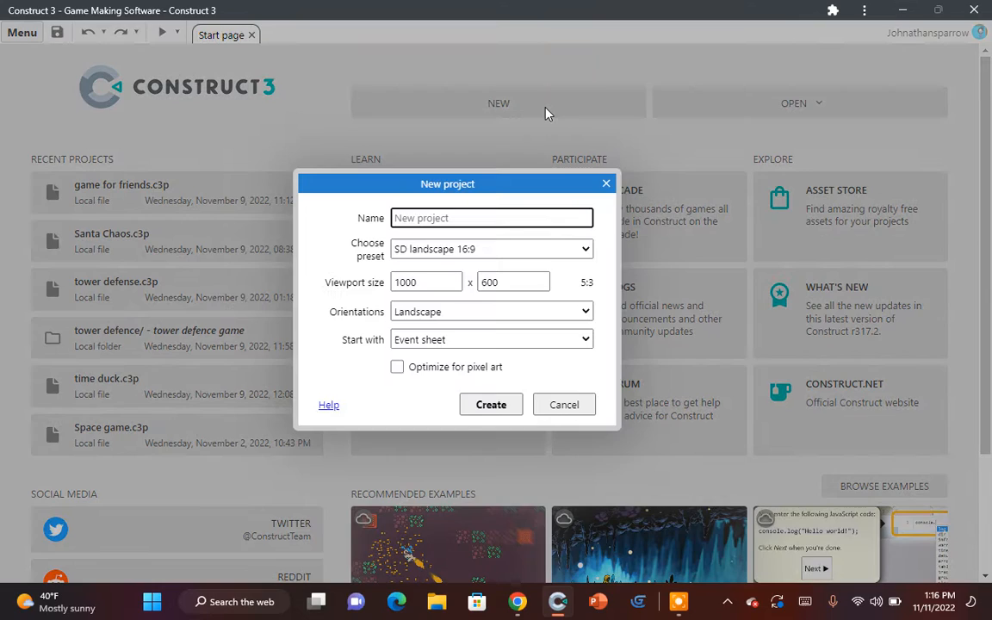
pyautogui.click(476, 218)
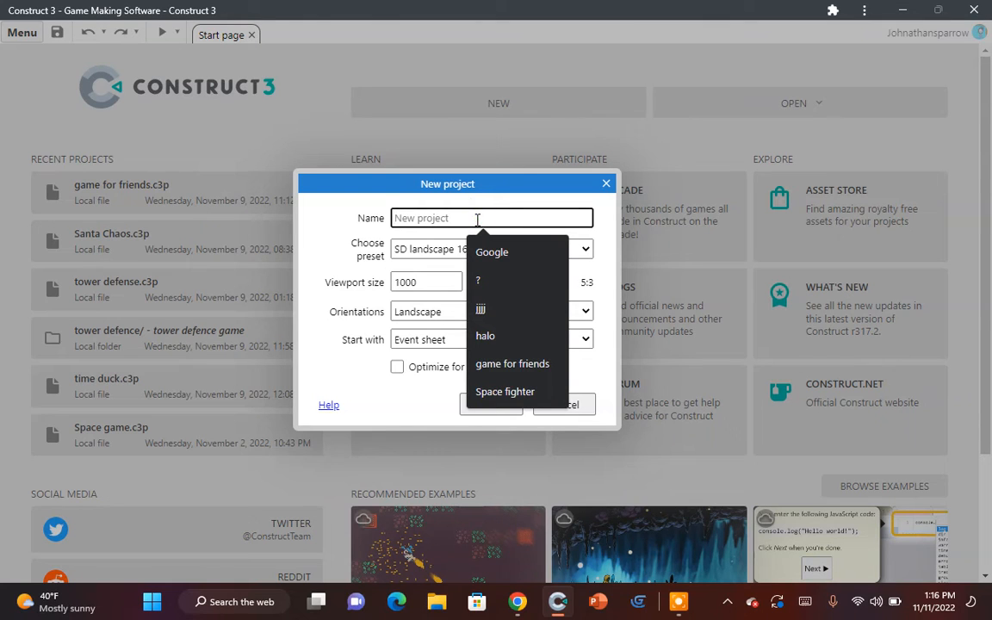
pyautogui.write('space')
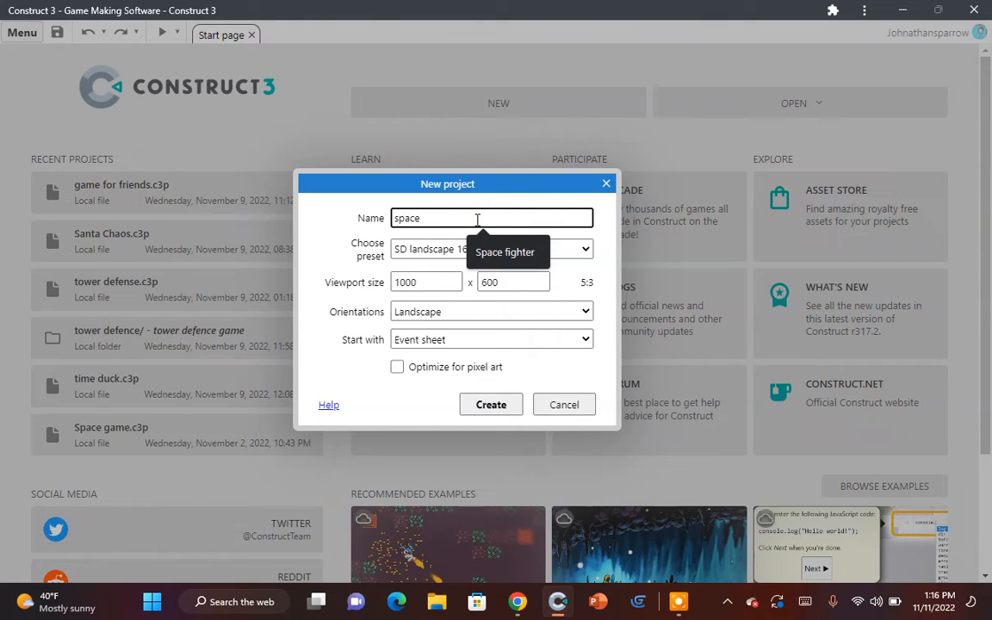
pyautogui.write(' game')
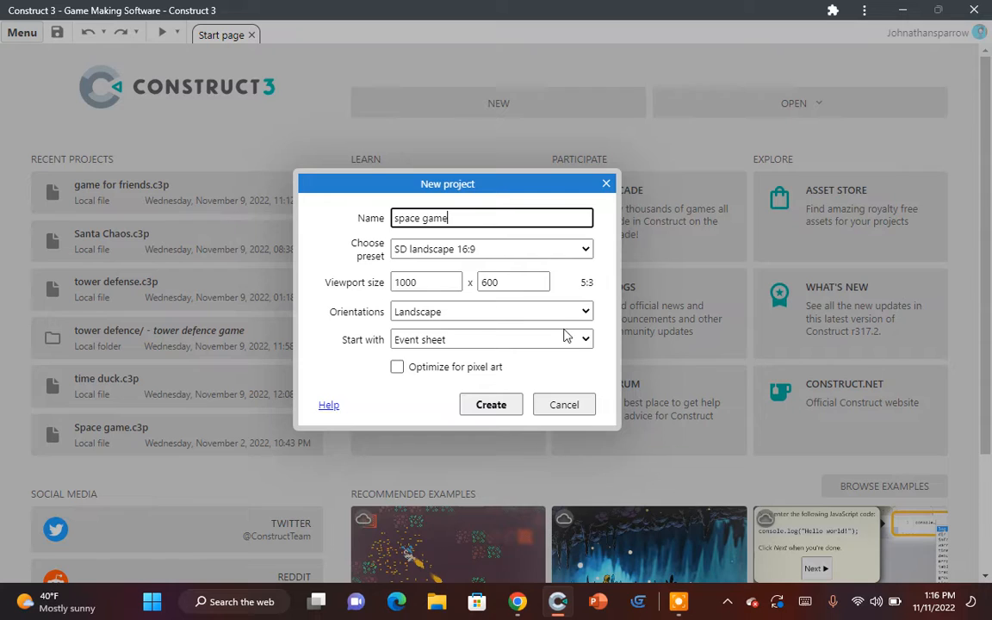
pyautogui.doubleClick(425, 284)
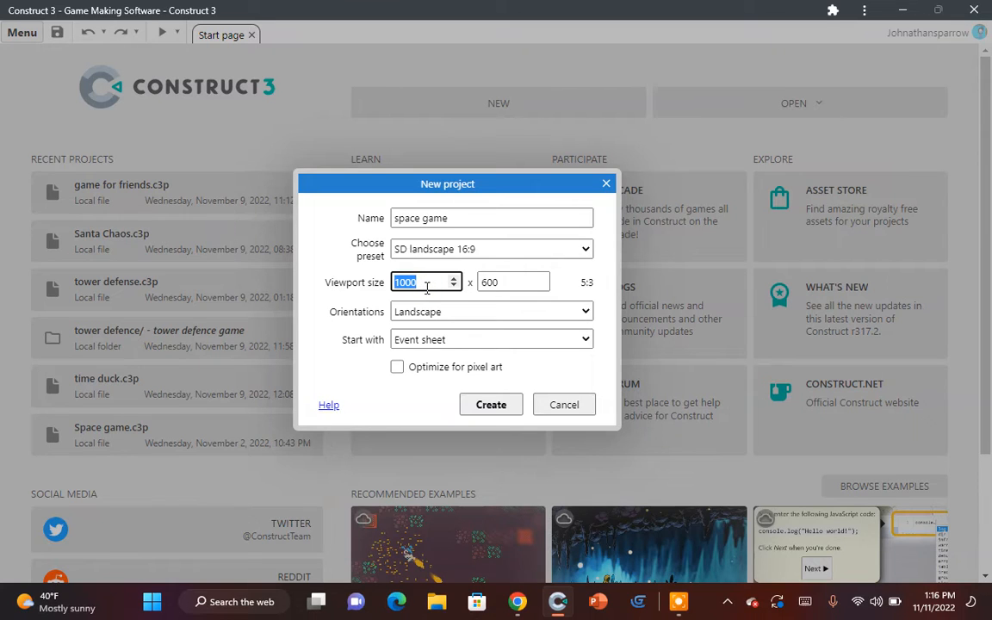
pyautogui.press('BackSpace')
pyautogui.write('700')
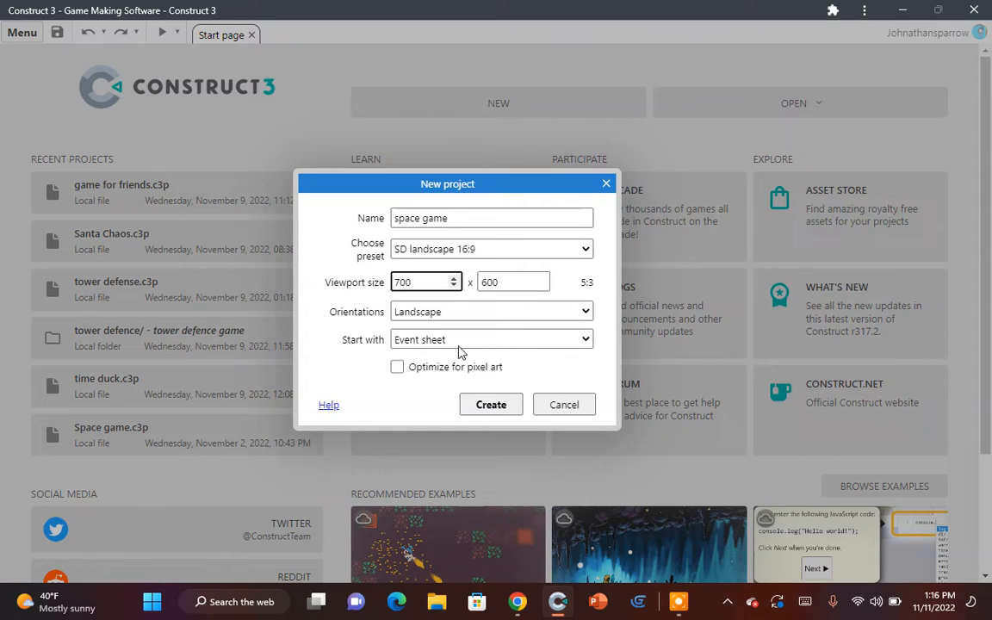
pyautogui.click(488, 404)
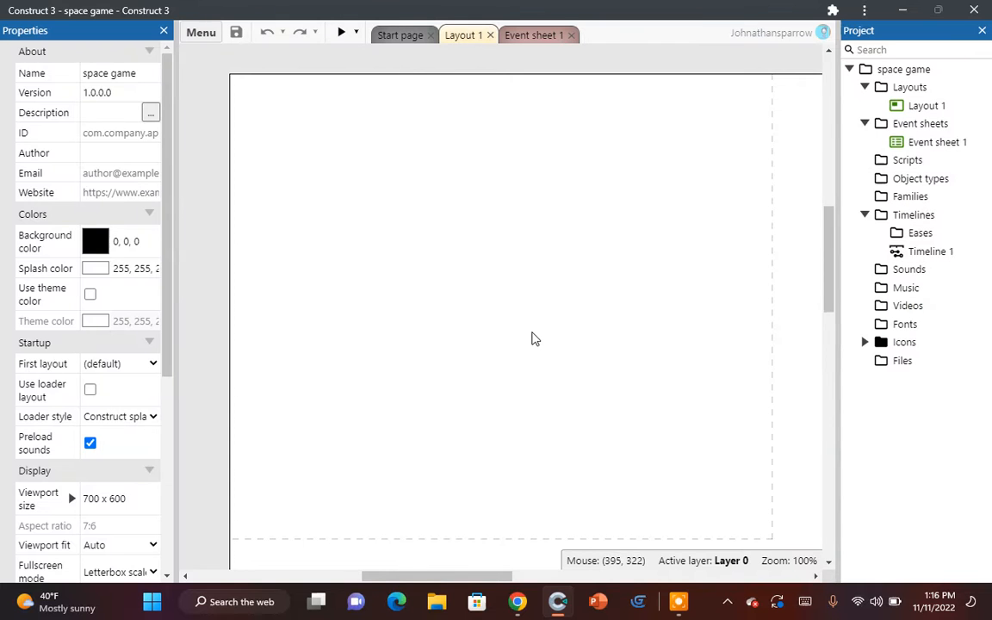
pyautogui.scroll(-1, 532, 334)
pyautogui.scroll(3, 527, 346)
pyautogui.scroll(-3, 528, 348)
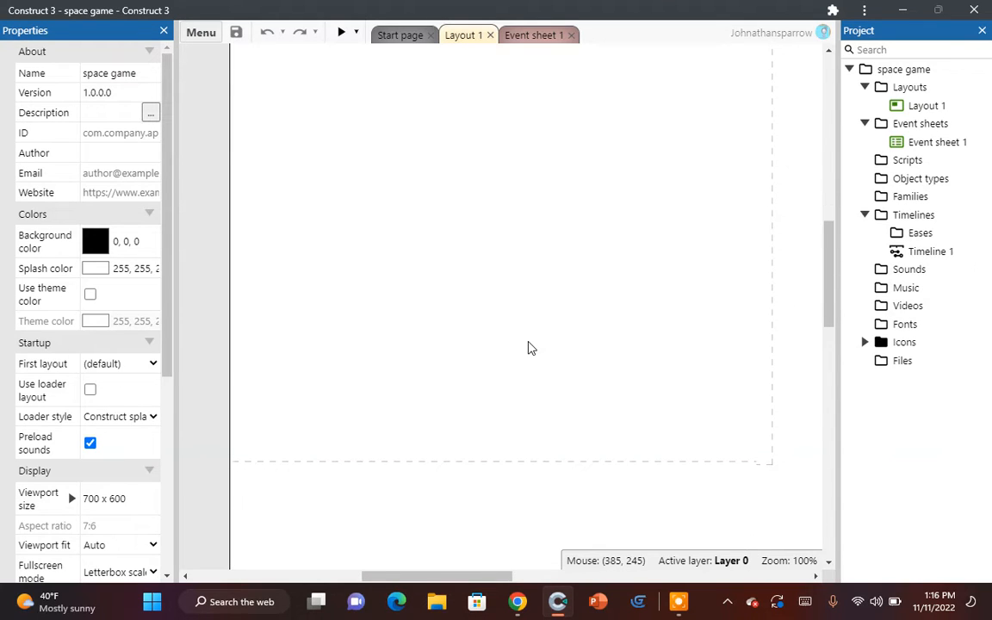
pyautogui.scroll(1, 529, 347)
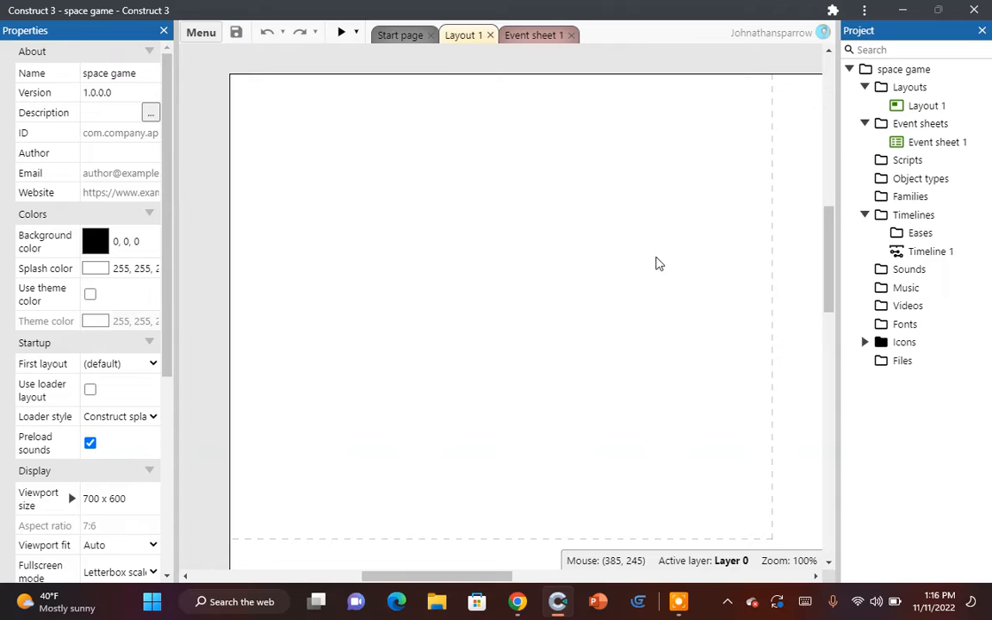
# Step: Rename Layout 1 in the project as "game"
pyautogui.rightClick(921, 106)
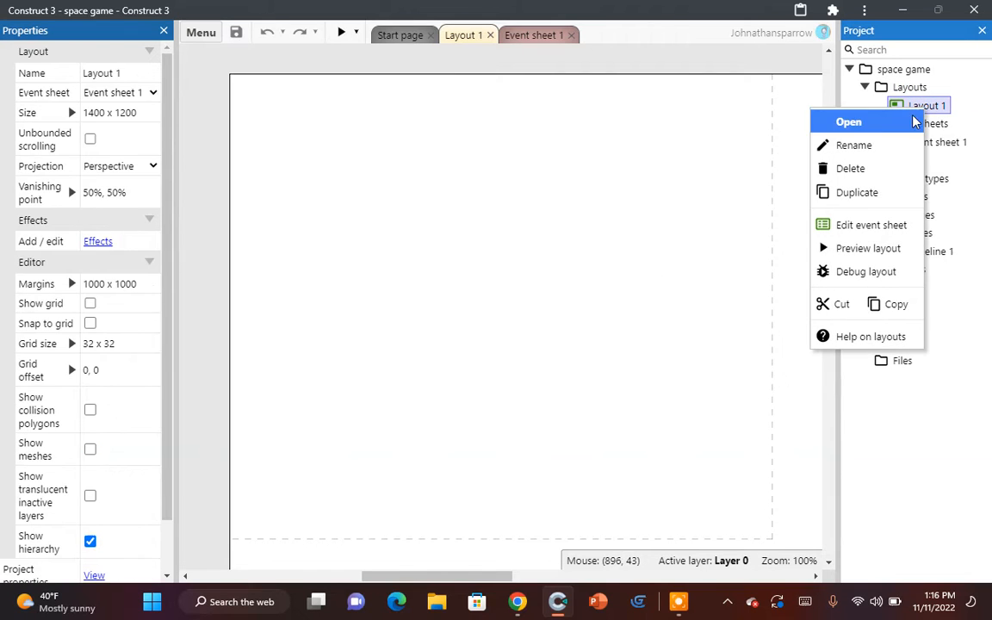
pyautogui.click(852, 80)
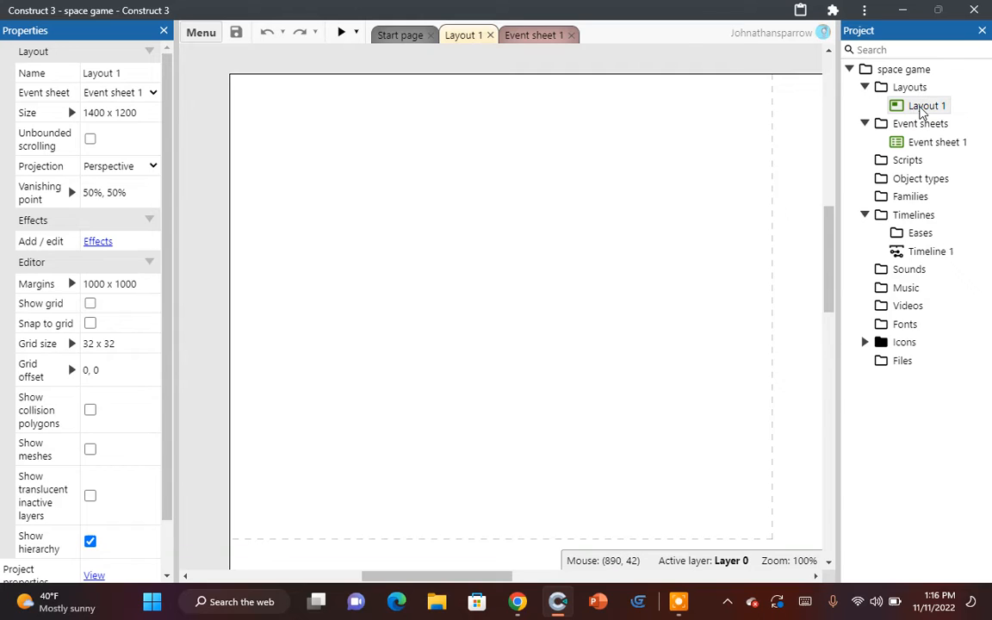
pyautogui.rightClick(923, 107)
pyautogui.click(881, 140)
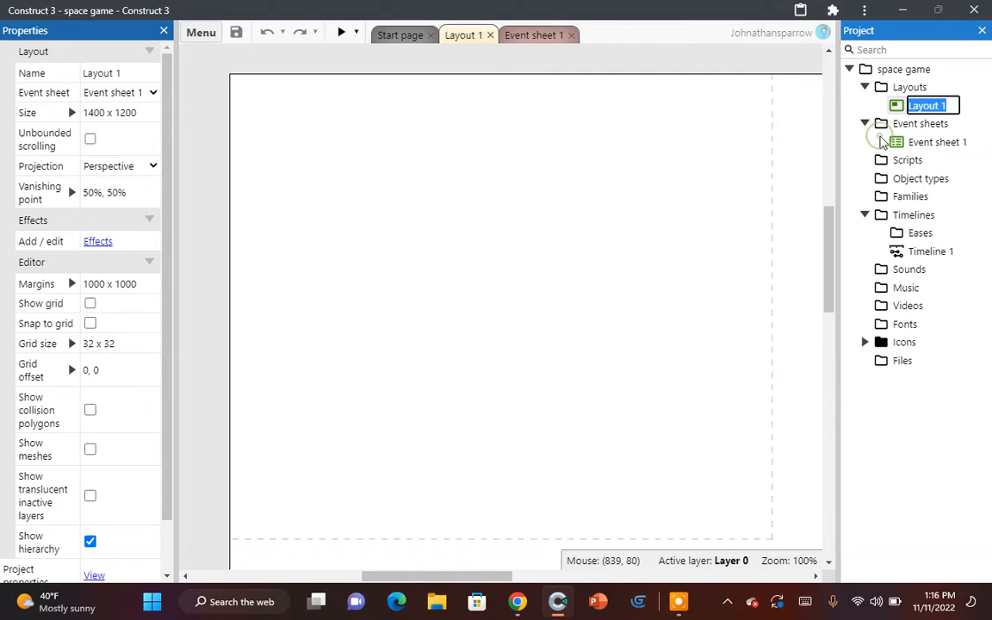
pyautogui.write('game')
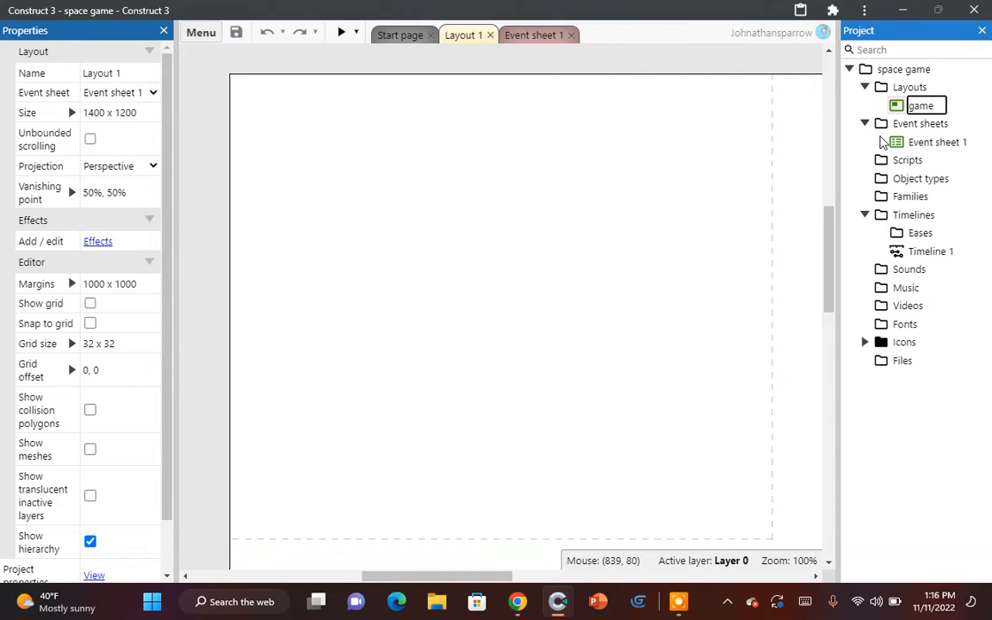
pyautogui.press('Return')
# Step: Rename Event sheet 1 in the project as "game"
pyautogui.click(914, 141)
pyautogui.rightClick(917, 142)
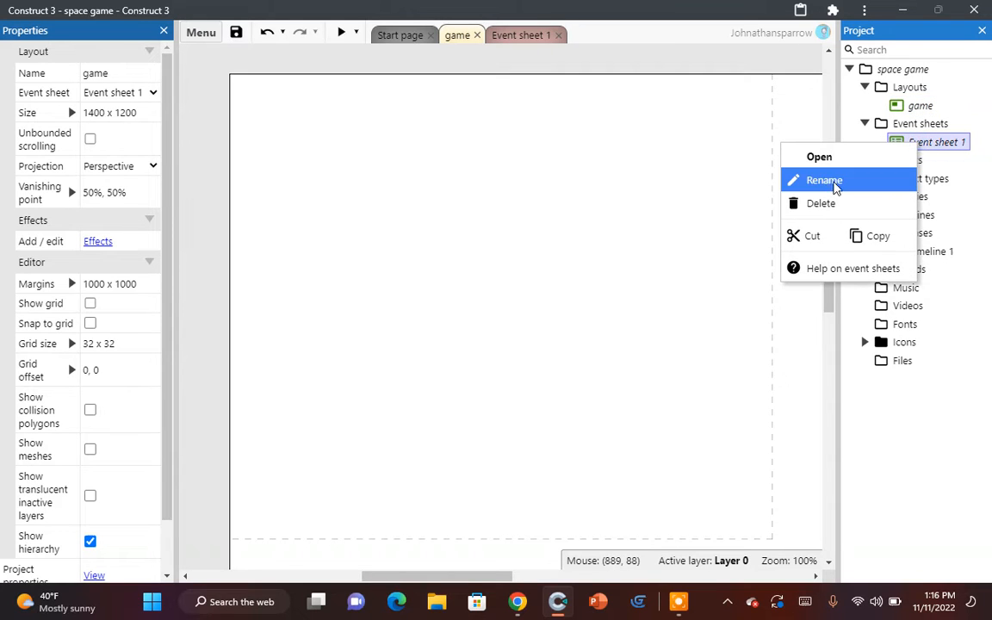
pyautogui.click(825, 181)
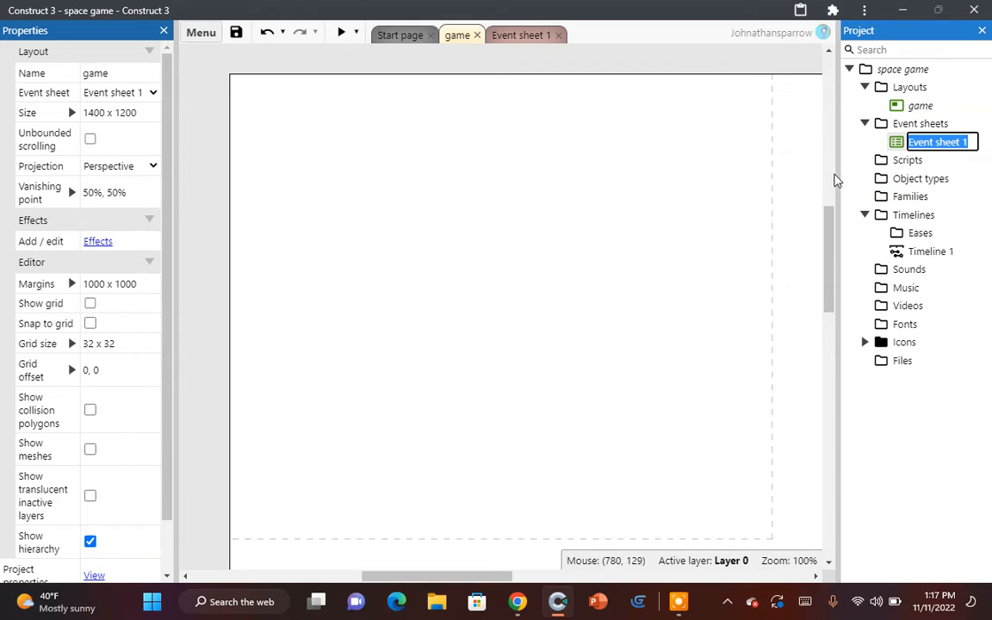
pyautogui.write('game')
pyautogui.press('Return')
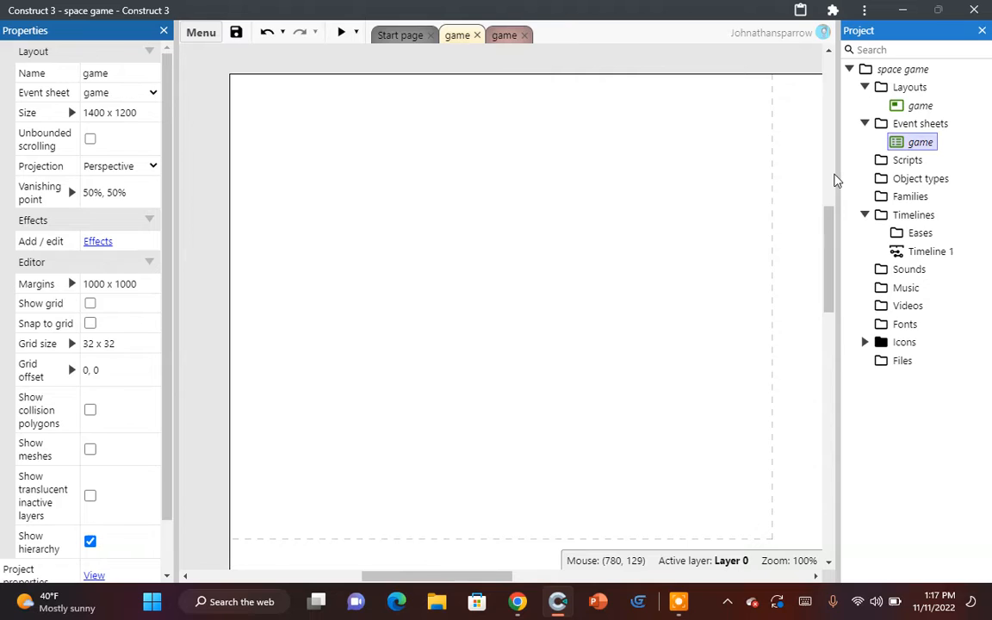
# Step: Add a new event sheet to the project's event sheets and name it "main"
pyautogui.click(938, 126)
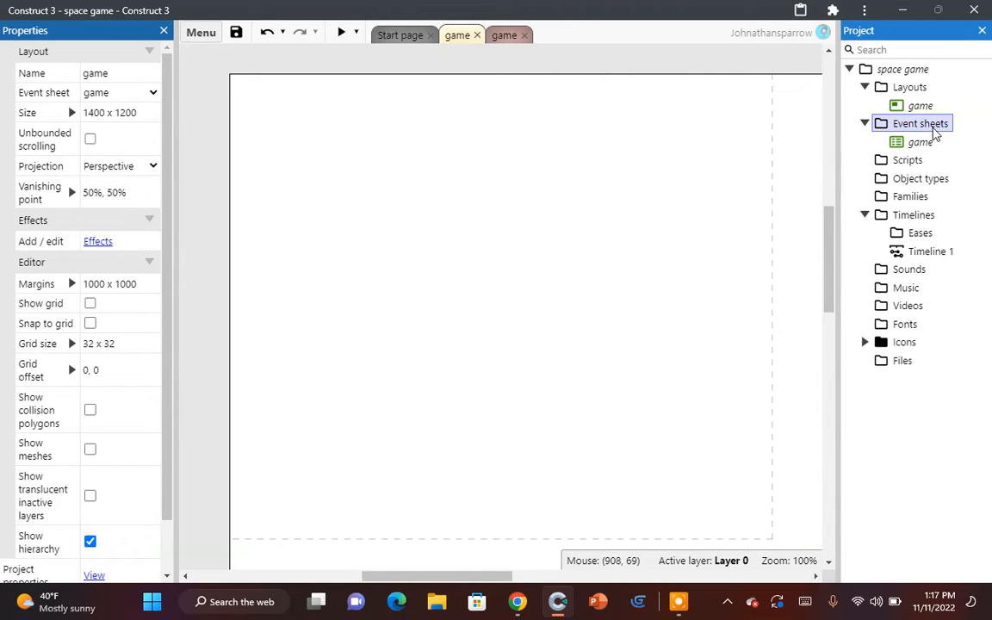
pyautogui.rightClick(933, 130)
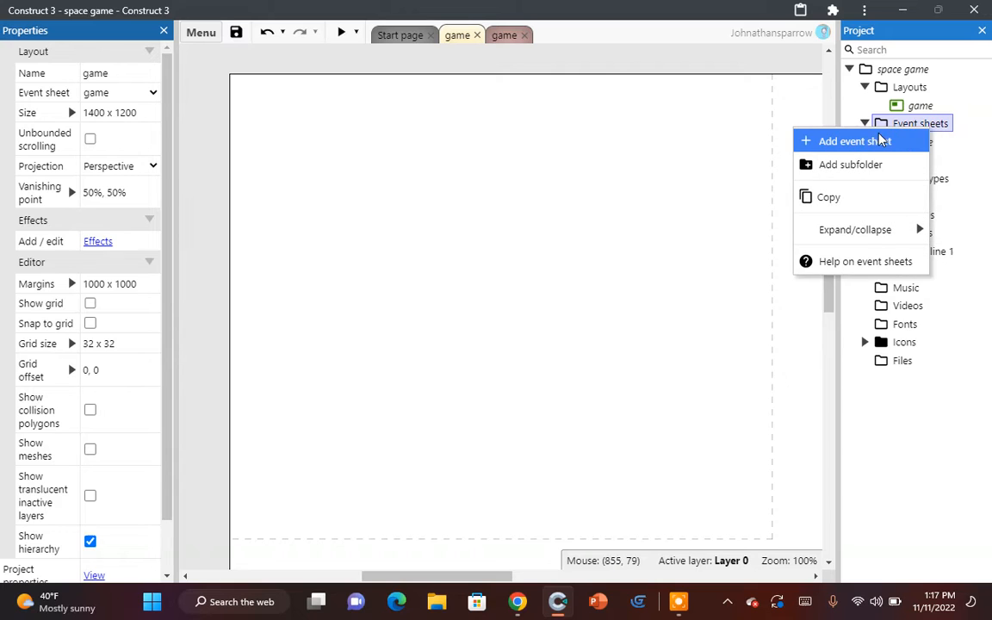
pyautogui.click(878, 142)
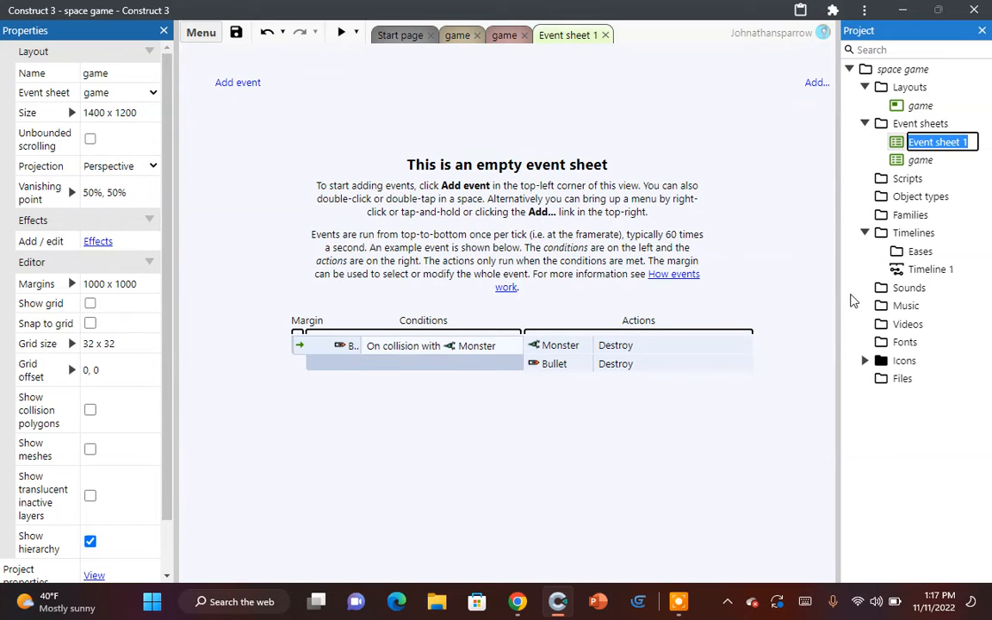
pyautogui.write('main')
pyautogui.press('Return')
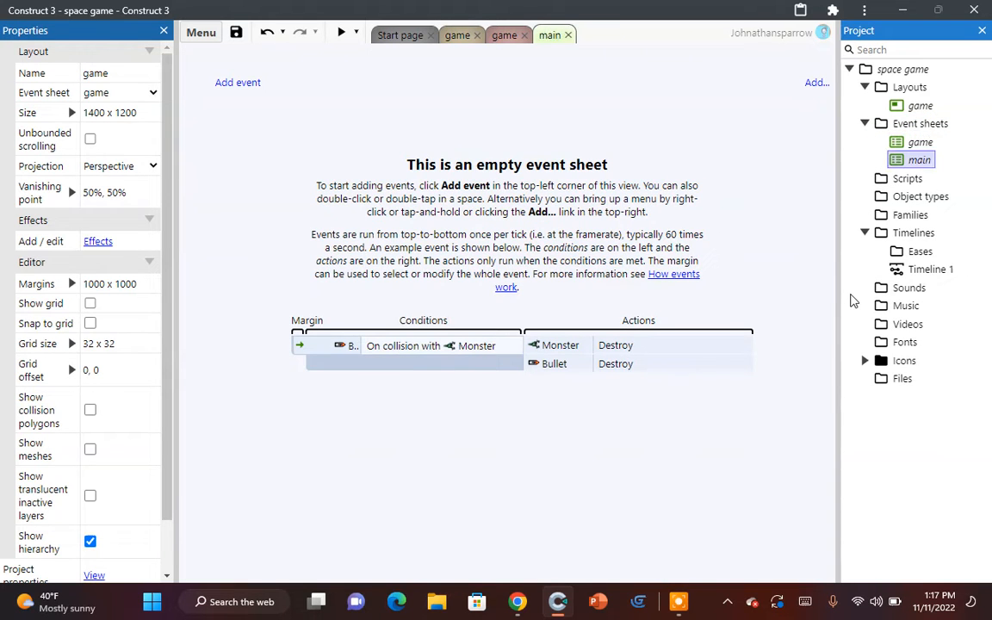
pyautogui.click(691, 197)
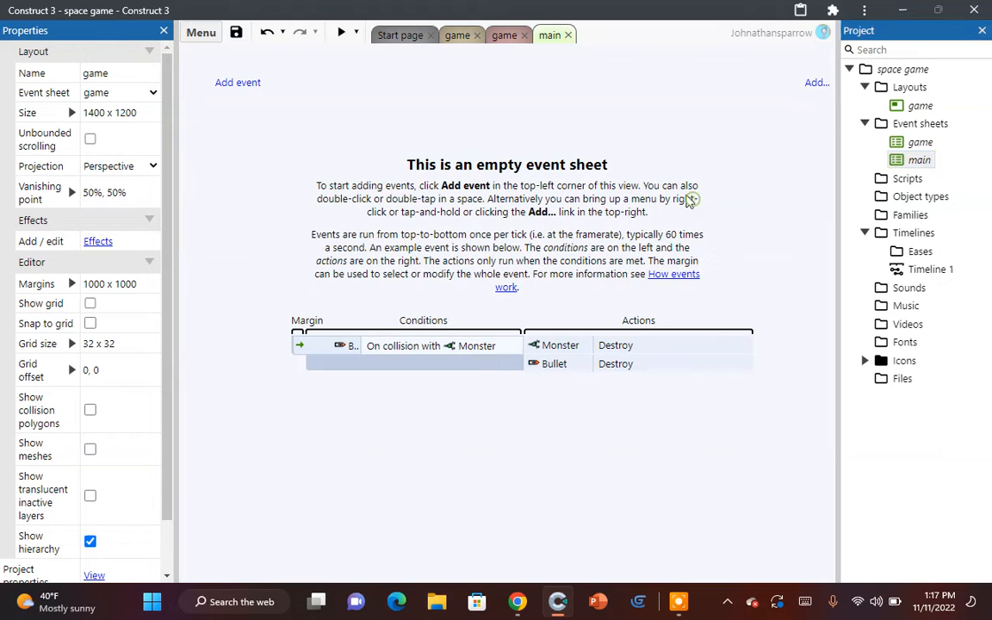
pyautogui.click(913, 160)
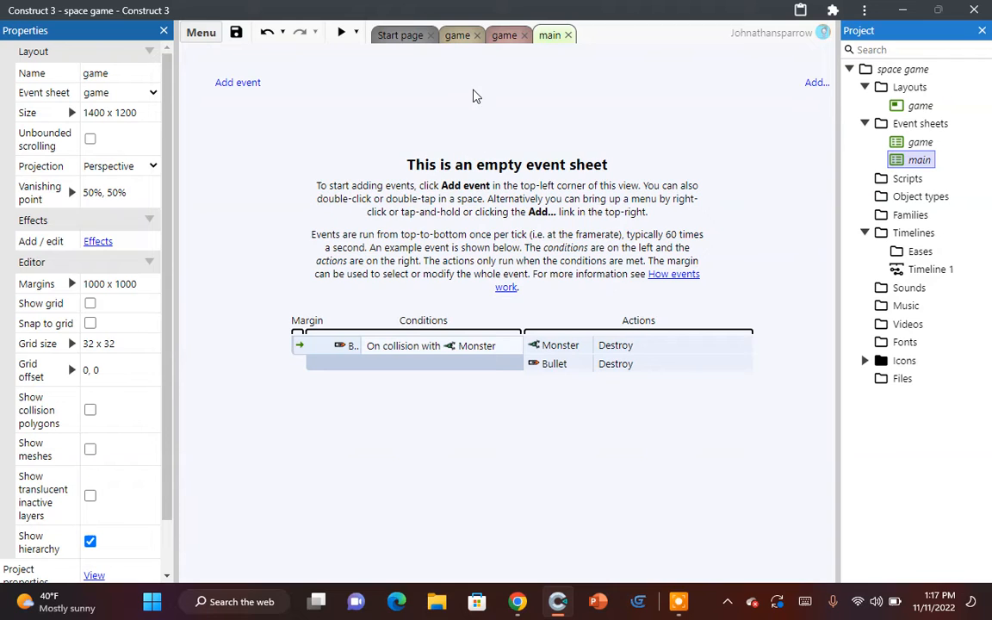
pyautogui.click(504, 37)
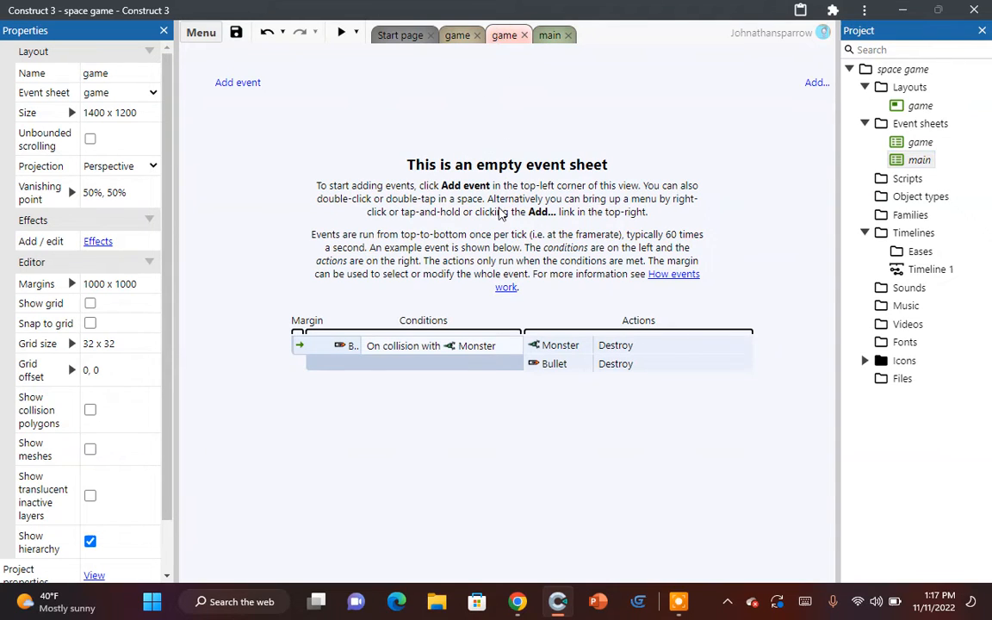
pyautogui.click(458, 37)
pyautogui.click(503, 35)
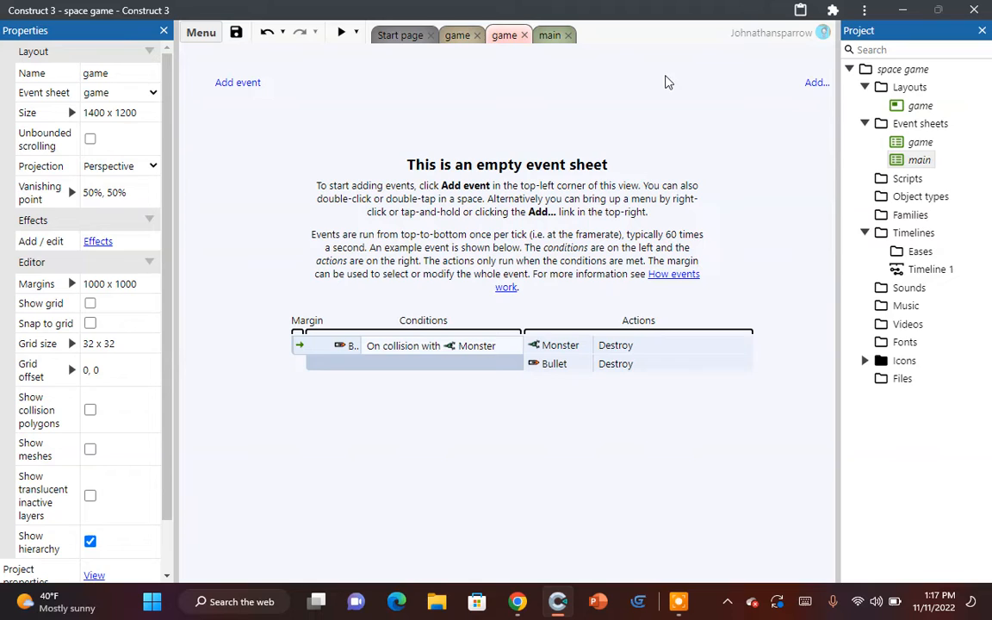
# Step: Rename the "game" event sheet as "game evemtsheet" to tell it apart from the layout
pyautogui.rightClick(919, 143)
pyautogui.click(816, 178)
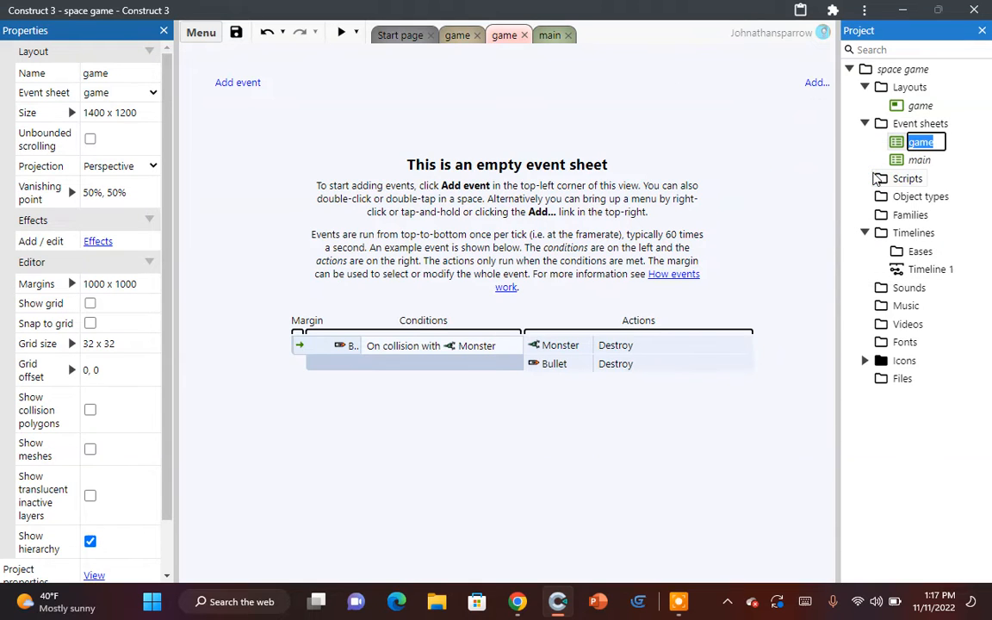
pyautogui.press('End')
pyautogui.write('enen')
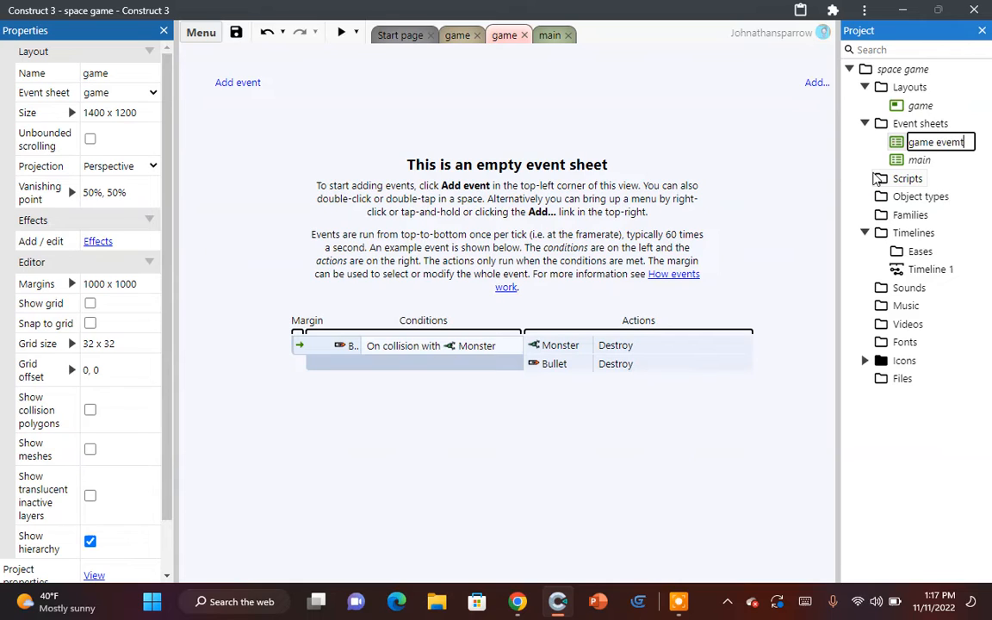
pyautogui.write('tsheet')
pyautogui.press('Return')
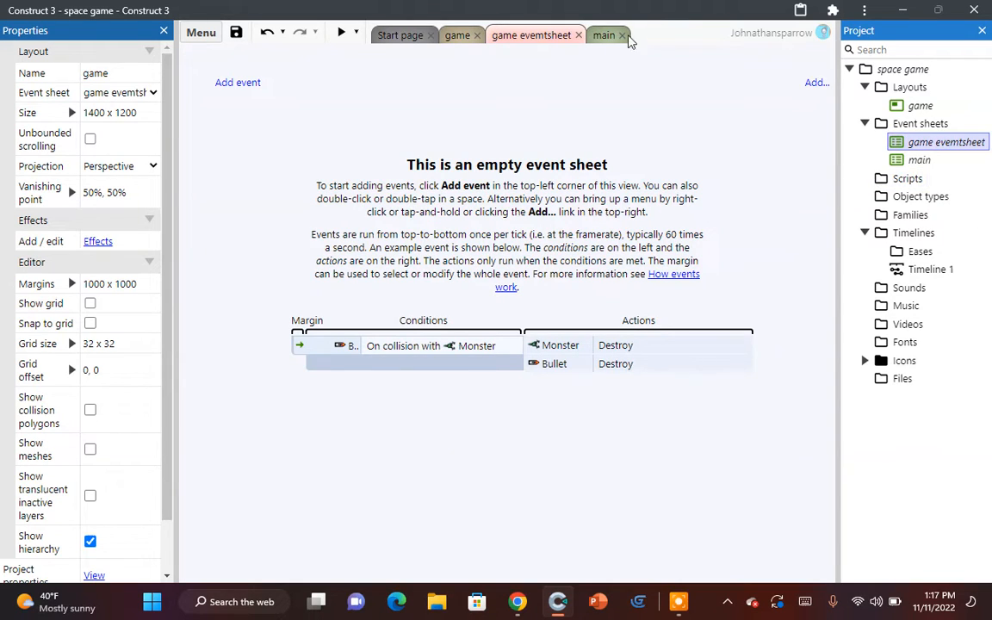
# Step: Rename the "main" event sheet in the project as "main event sheet"
pyautogui.rightClick(920, 160)
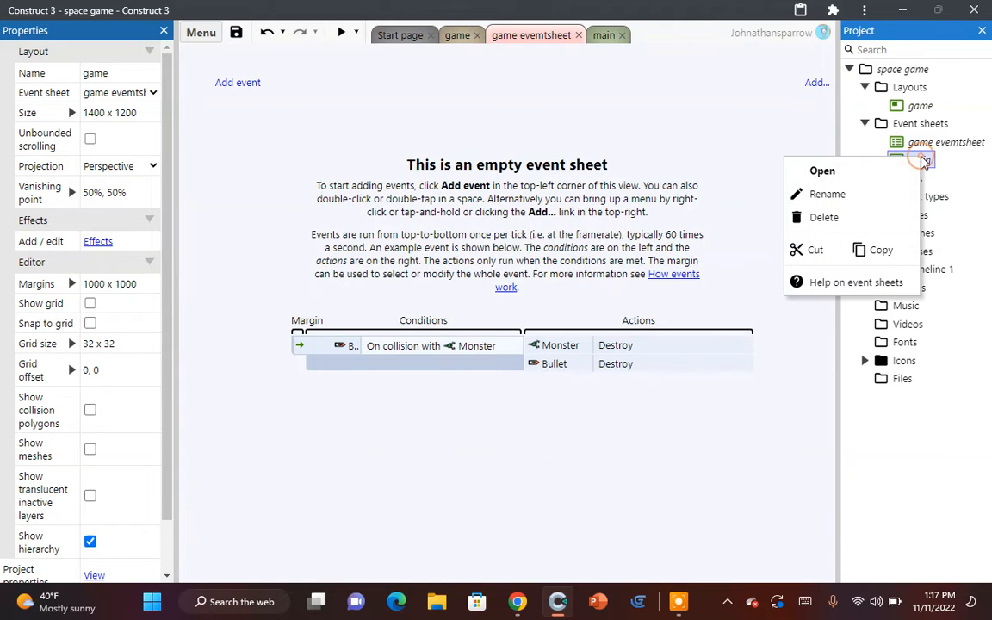
pyautogui.click(882, 193)
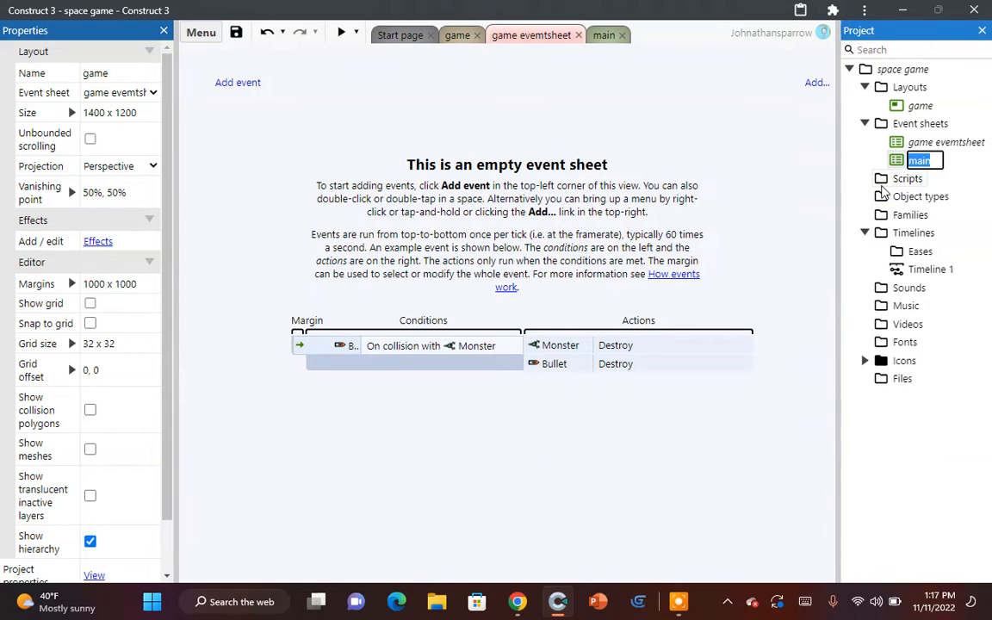
pyautogui.press('BackSpace')
pyautogui.write('event sheet')
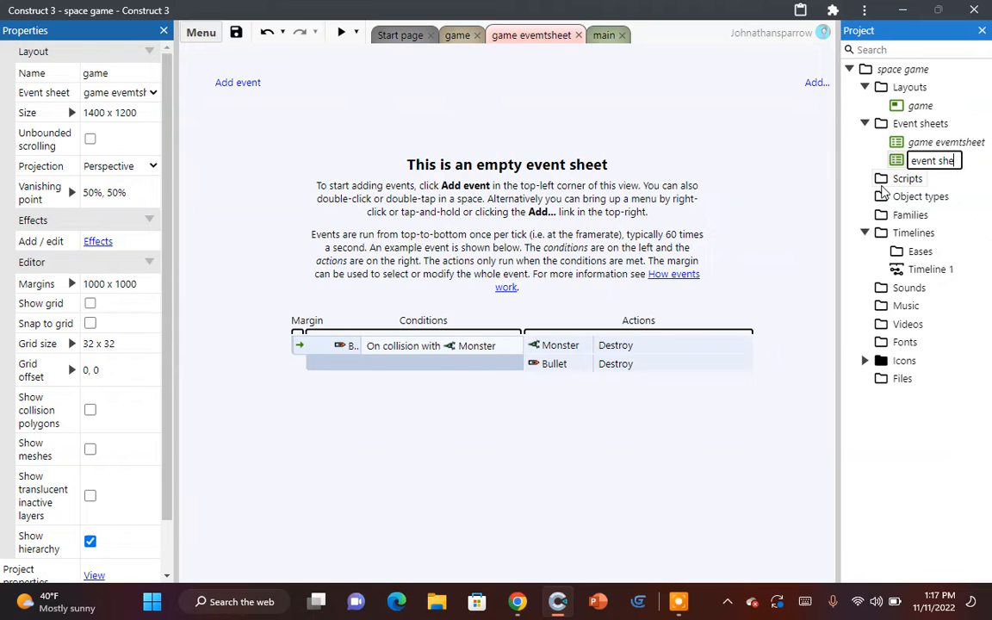
pyautogui.press('Return')
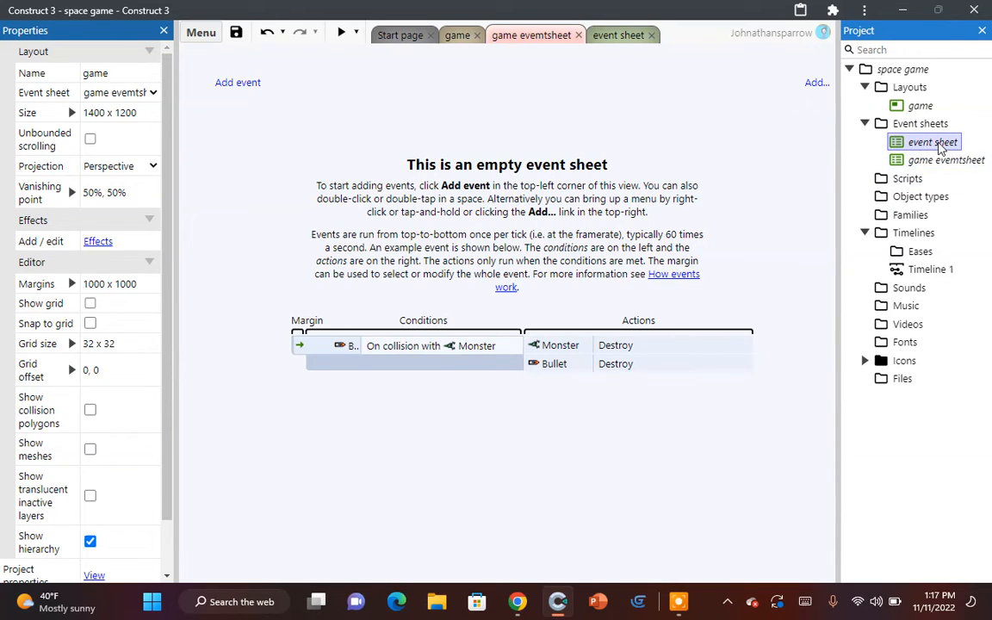
pyautogui.rightClick(929, 147)
pyautogui.click(831, 178)
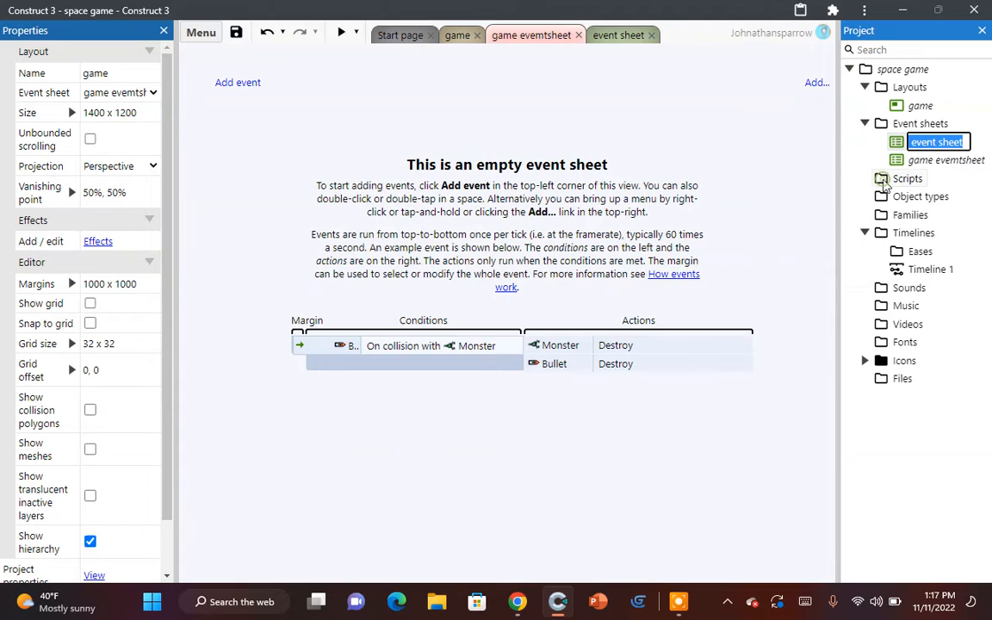
pyautogui.press('Left')
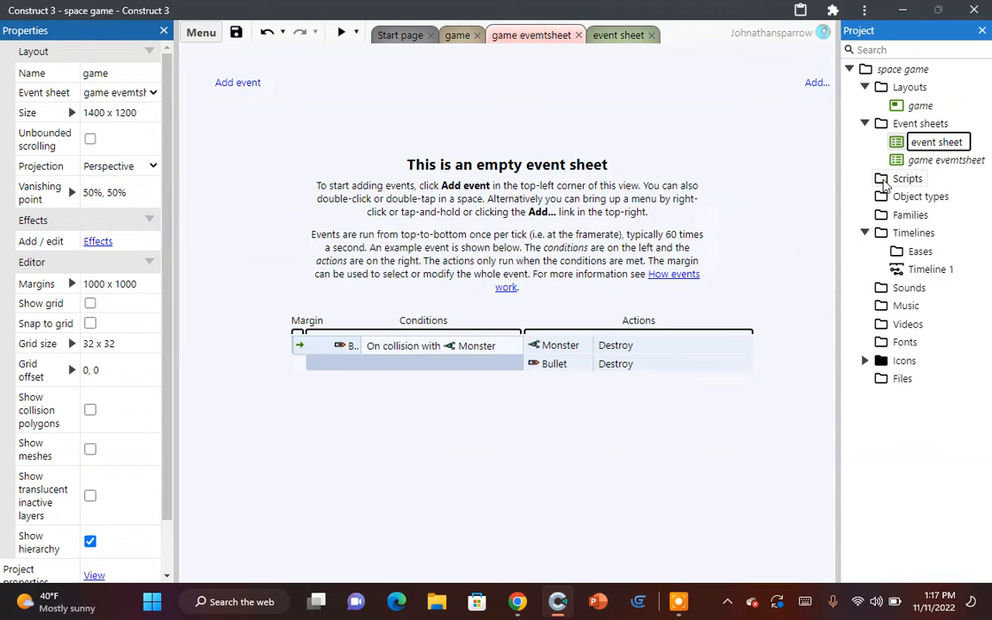
pyautogui.write('main')
pyautogui.press('Return')
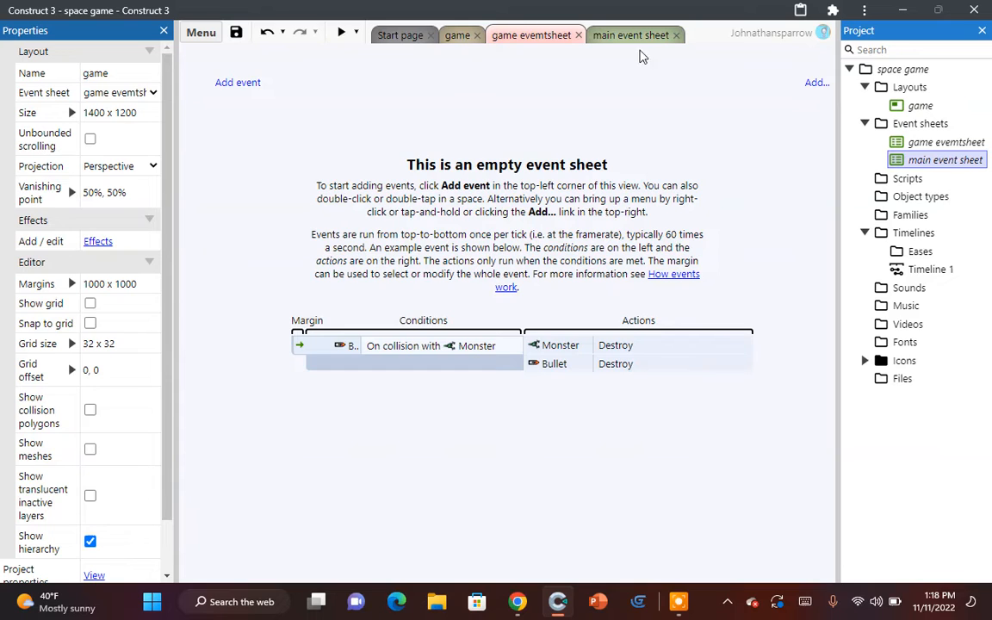
pyautogui.click(455, 35)
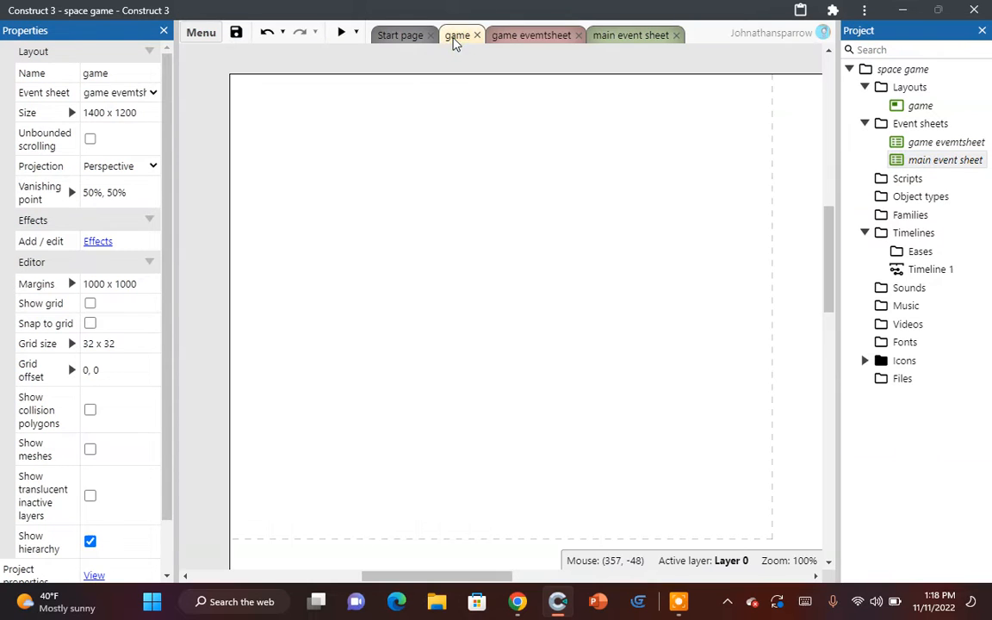
pyautogui.click(495, 35)
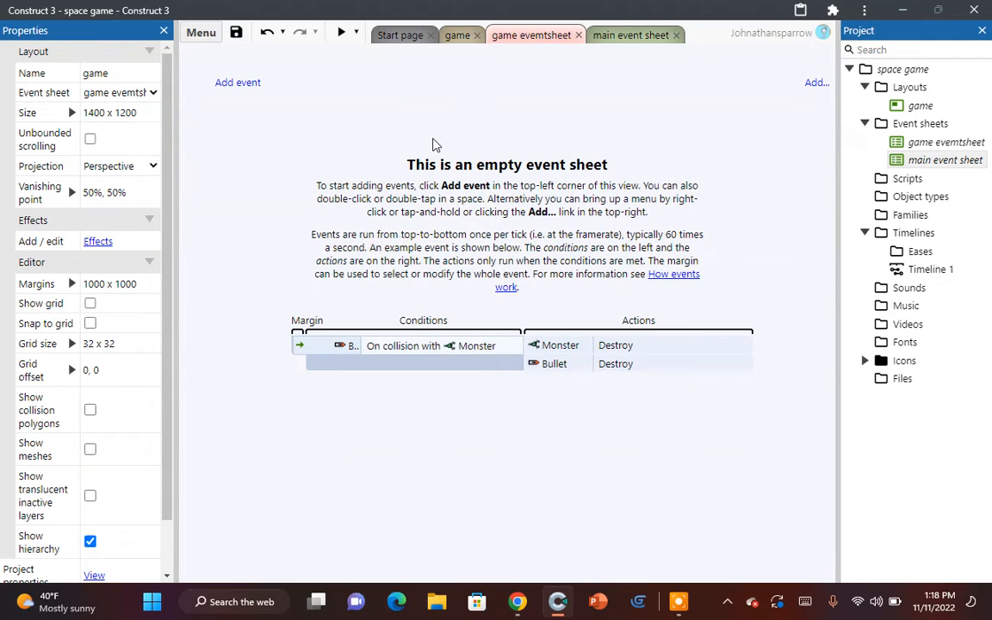
pyautogui.click(629, 35)
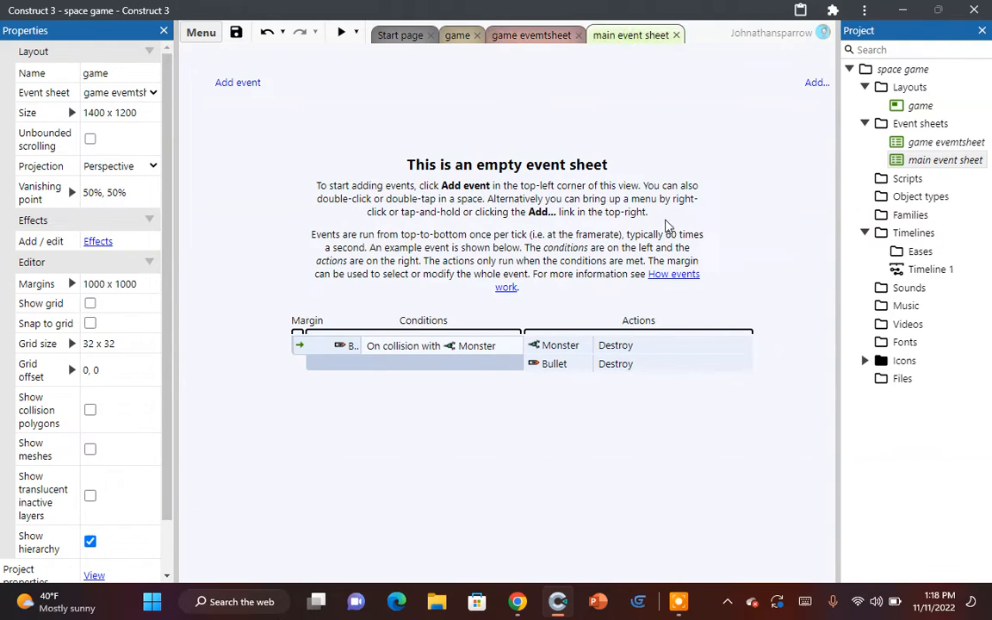
# Step: Include the "main event sheet" in the "game evemtsheet" event sheet
pyautogui.click(536, 40)
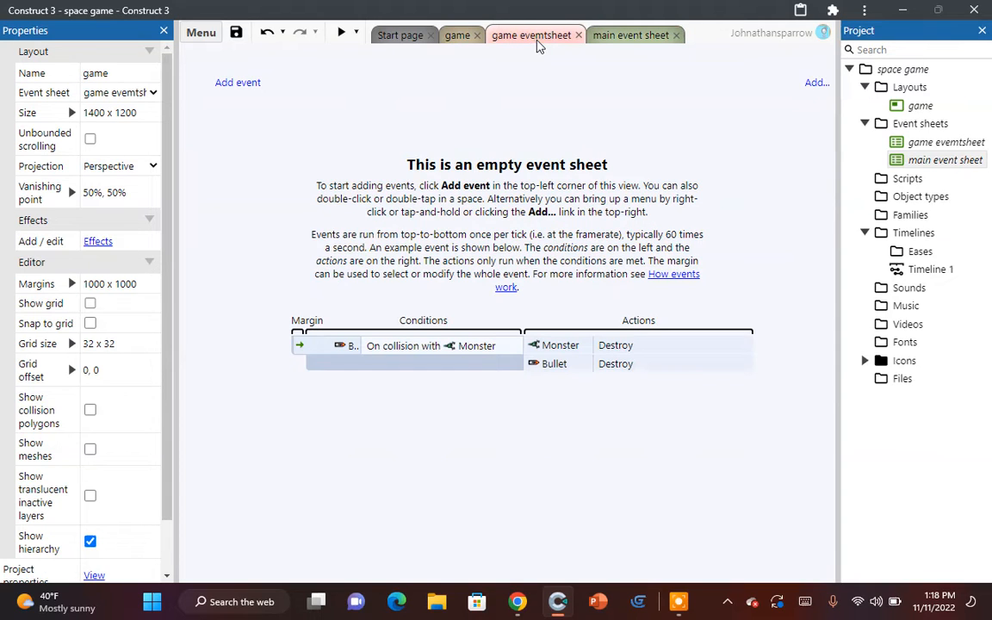
pyautogui.rightClick(482, 143)
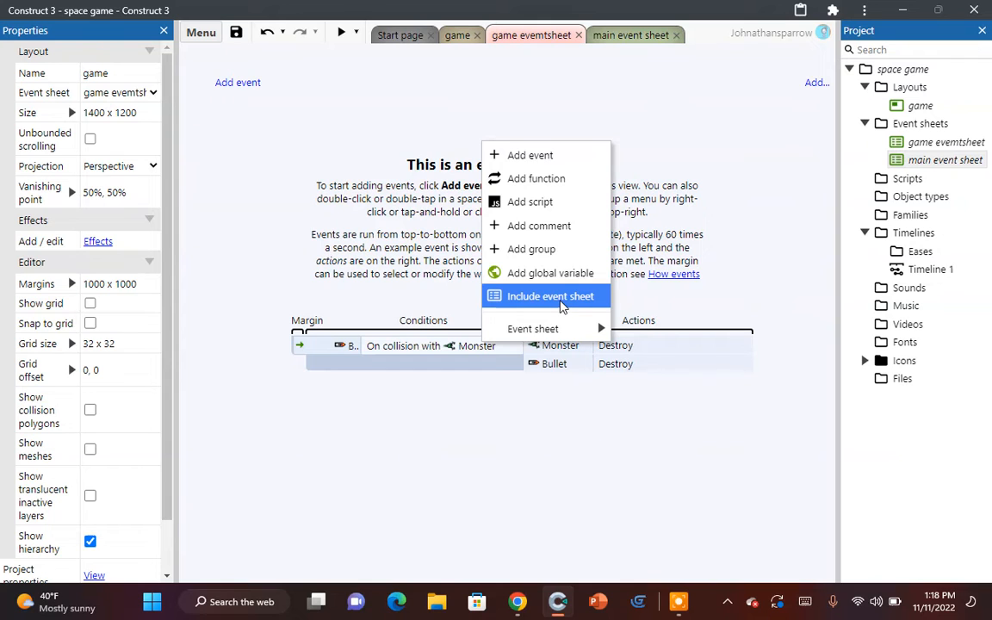
pyautogui.click(560, 303)
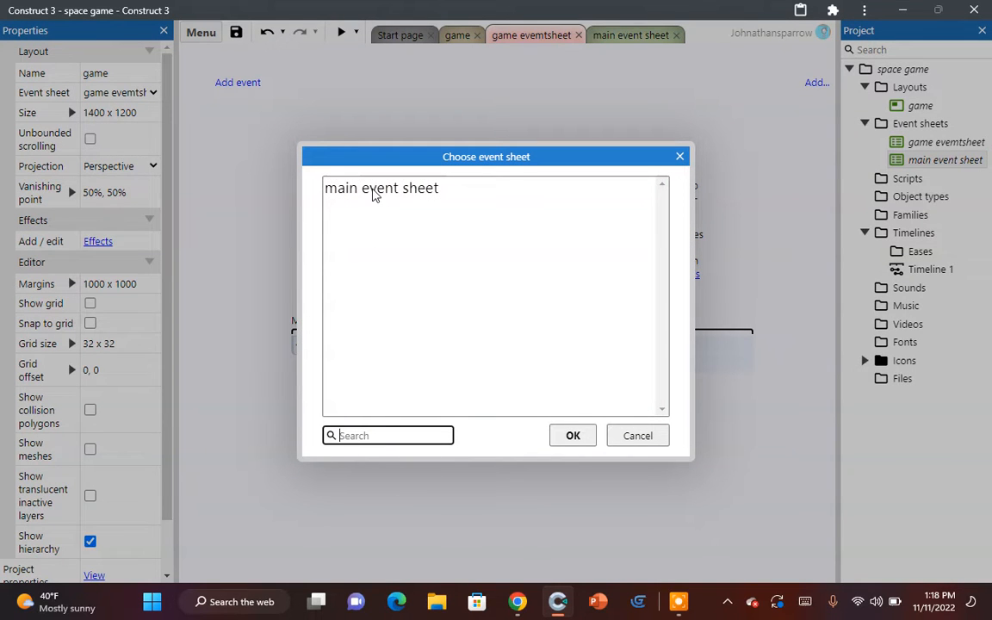
pyautogui.click(372, 190)
pyautogui.click(589, 437)
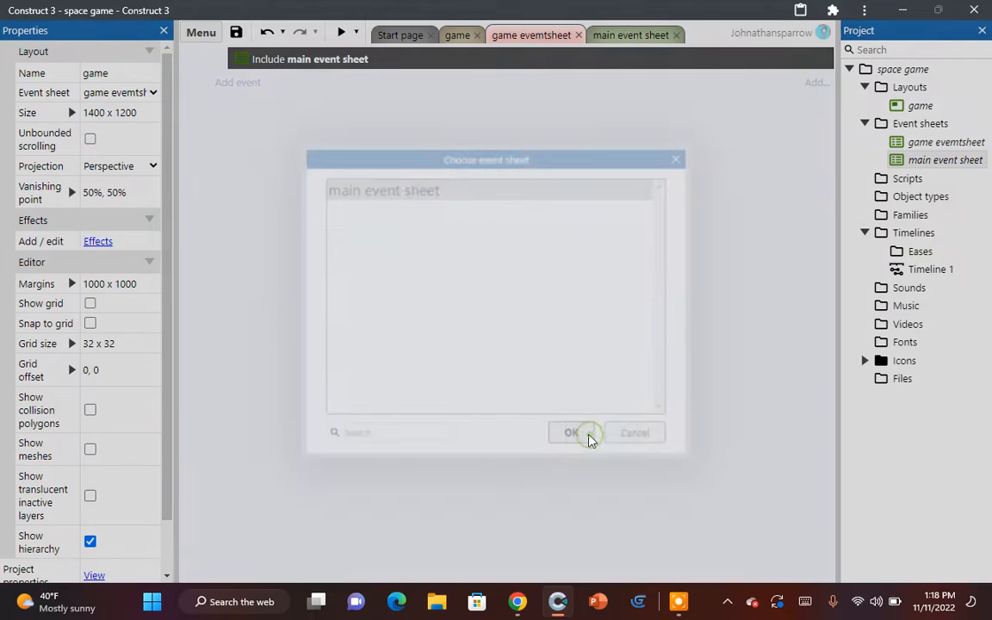
pyautogui.click(613, 35)
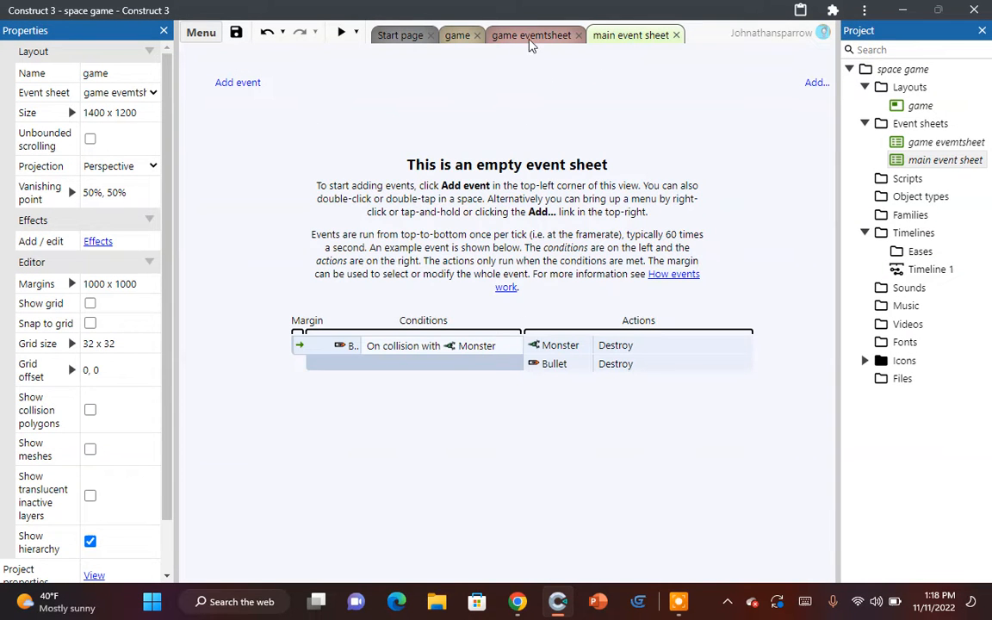
pyautogui.click(476, 36)
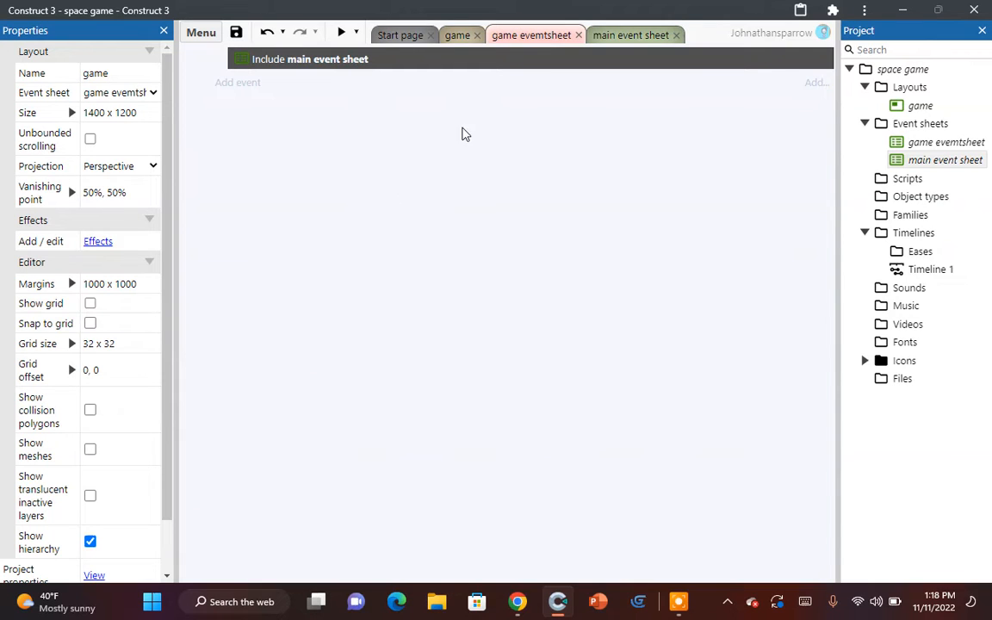
pyautogui.click(634, 36)
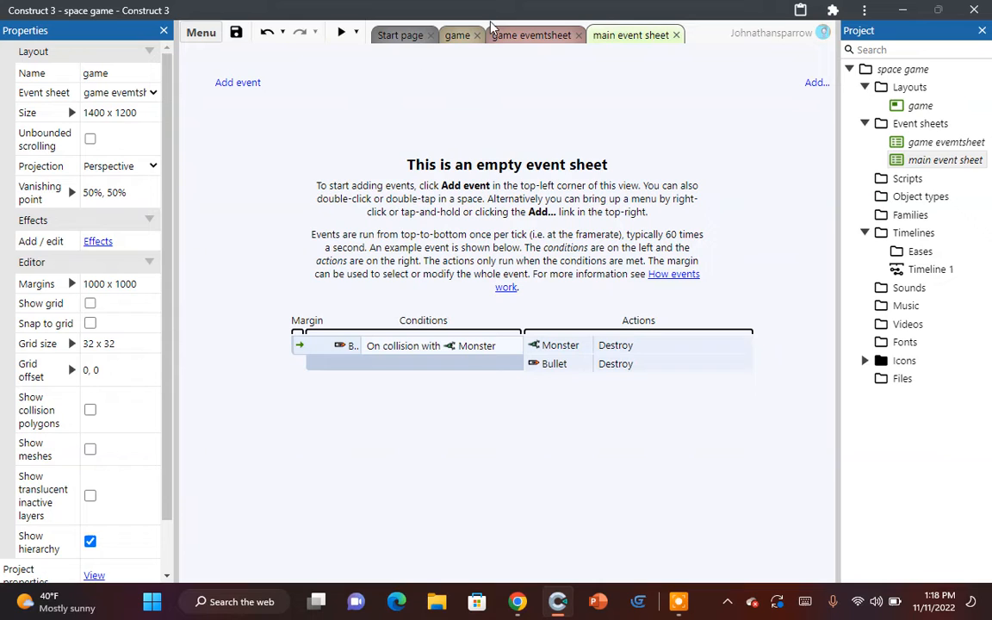
# Step: Insert a Tiled Background object in the "game" layout, placed at about 235, 185
pyautogui.click(459, 35)
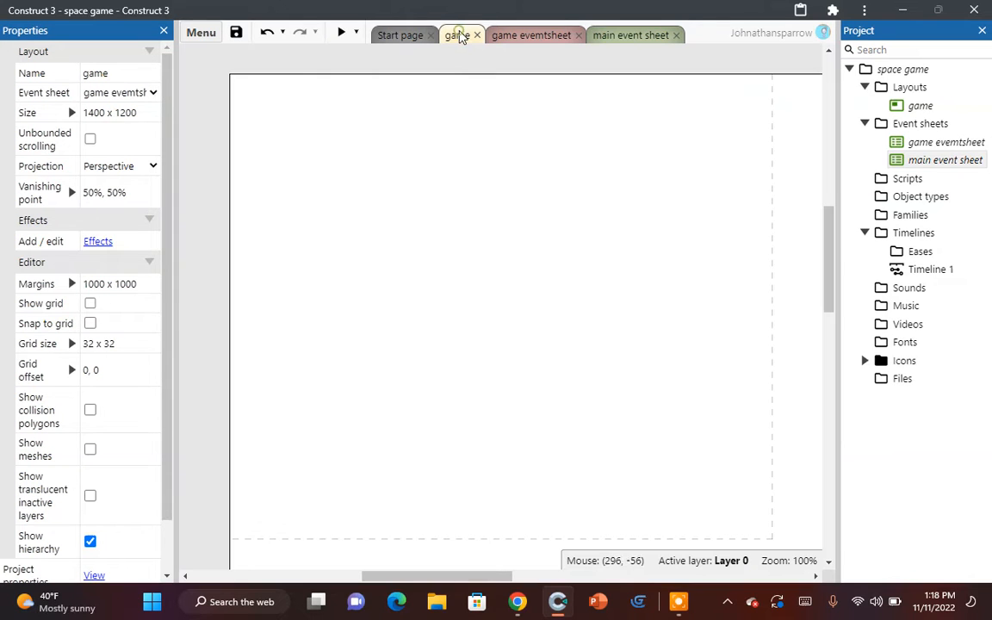
pyautogui.rightClick(388, 207)
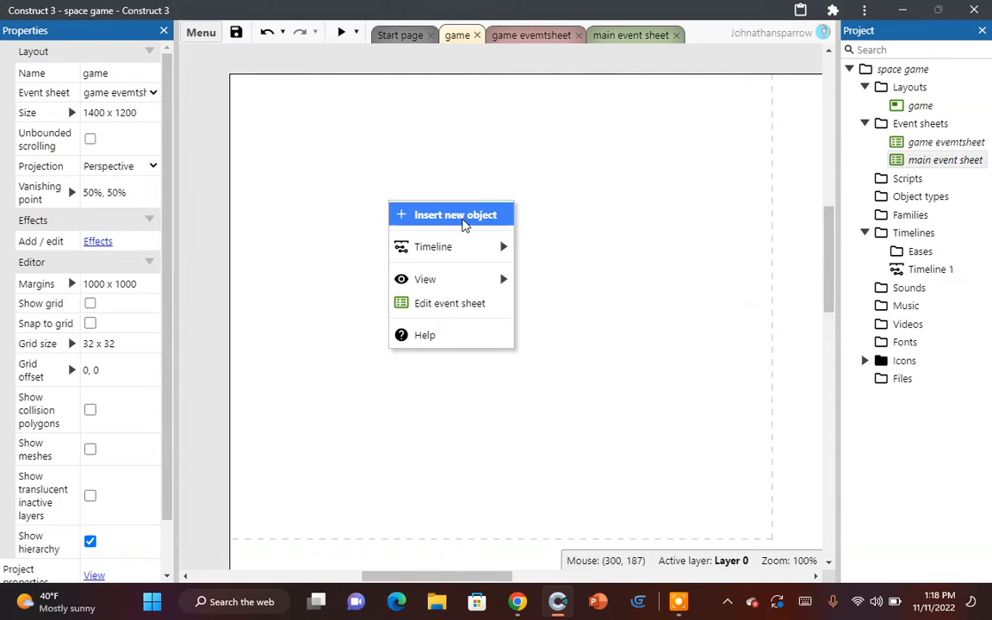
pyautogui.click(462, 223)
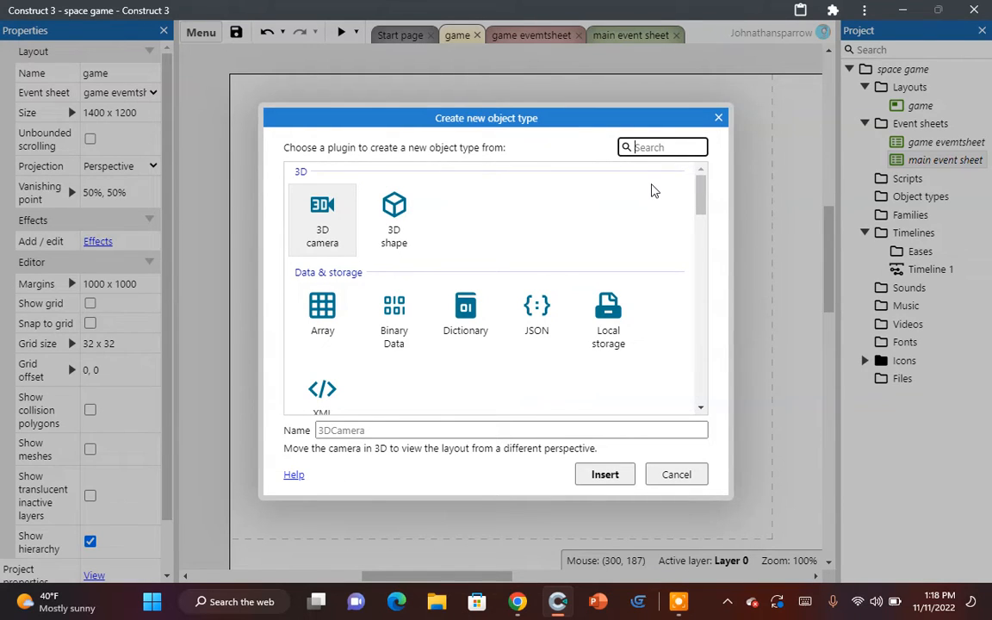
pyautogui.write('tile')
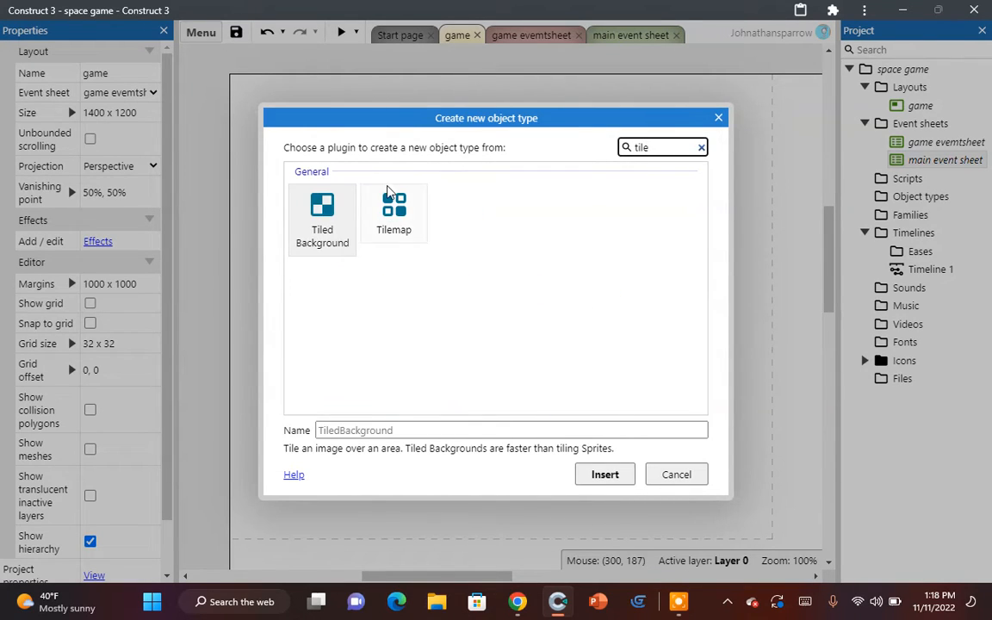
pyautogui.click(312, 247)
pyautogui.doubleClick(312, 248)
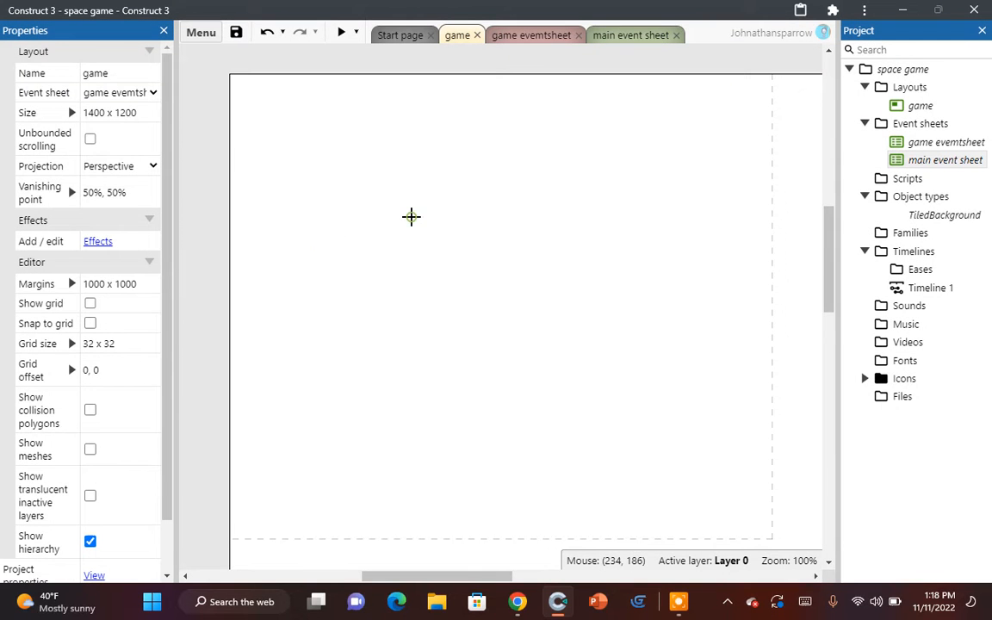
pyautogui.click(412, 221)
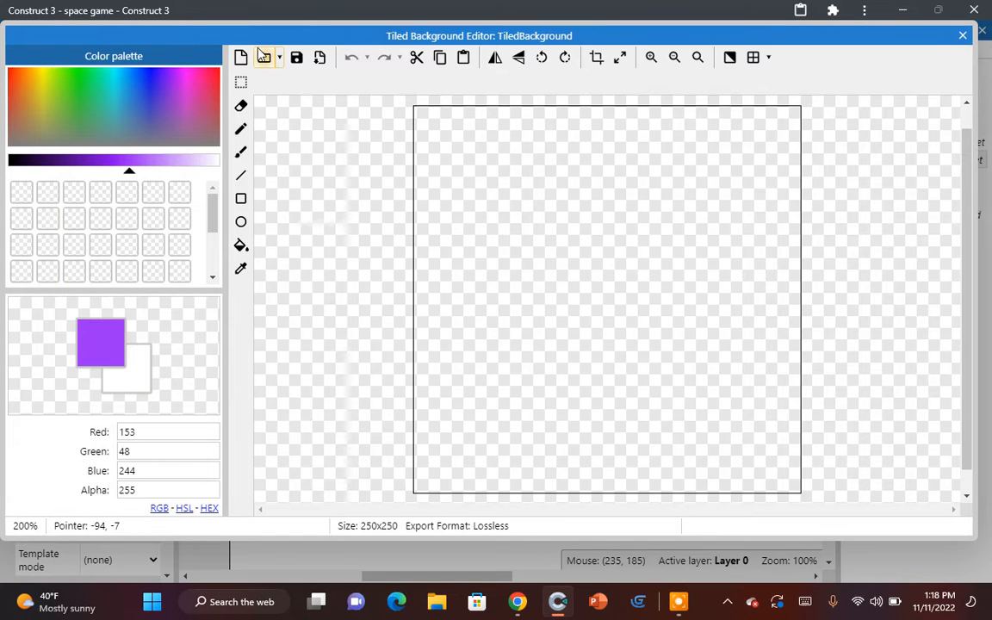
# Step: Start loading an image file for the tiled background and browse to the "tutorial" folder inside "construct 3 files" on the Desktop
pyautogui.click(265, 58)
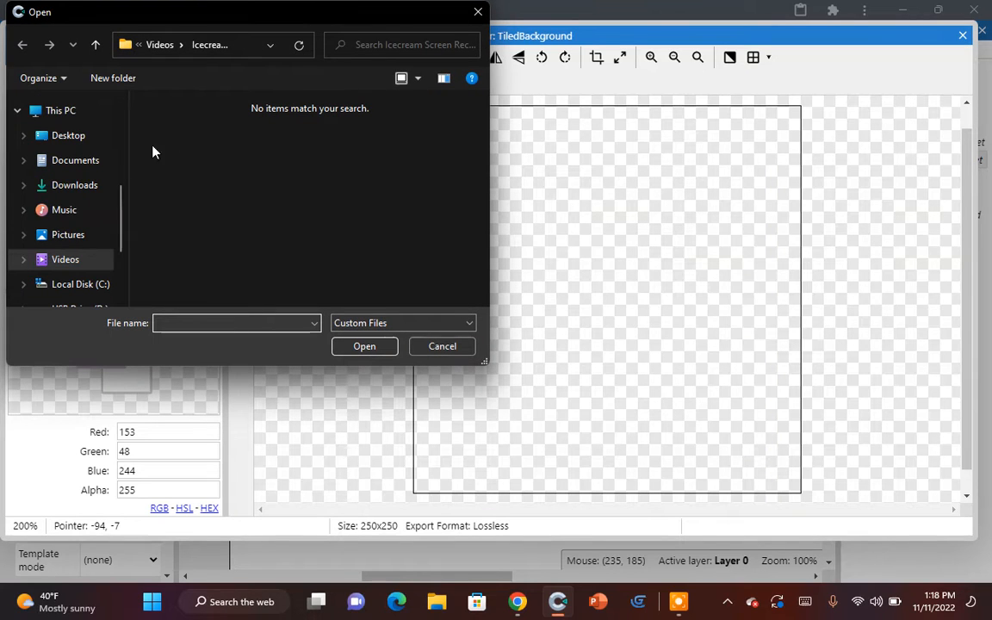
pyautogui.click(56, 136)
pyautogui.scroll(-1, 249, 138)
pyautogui.scroll(1, 246, 155)
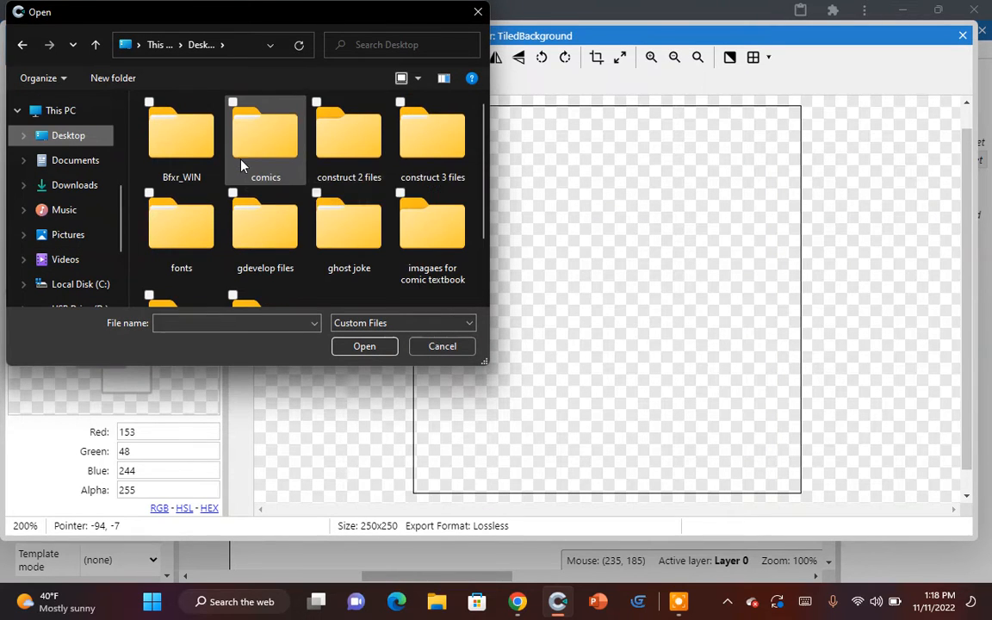
pyautogui.doubleClick(422, 159)
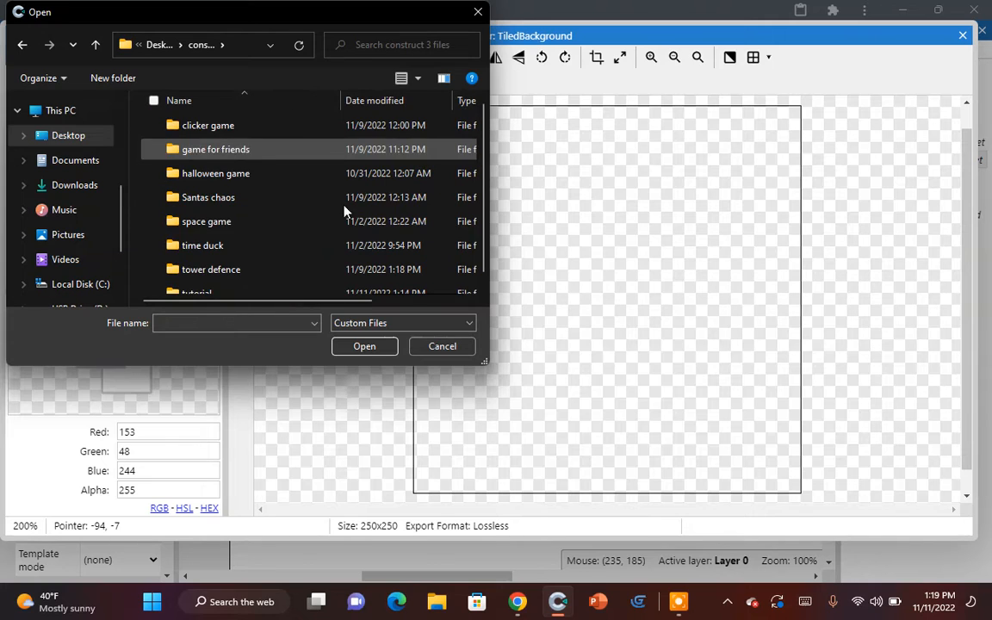
pyautogui.scroll(-1, 345, 258)
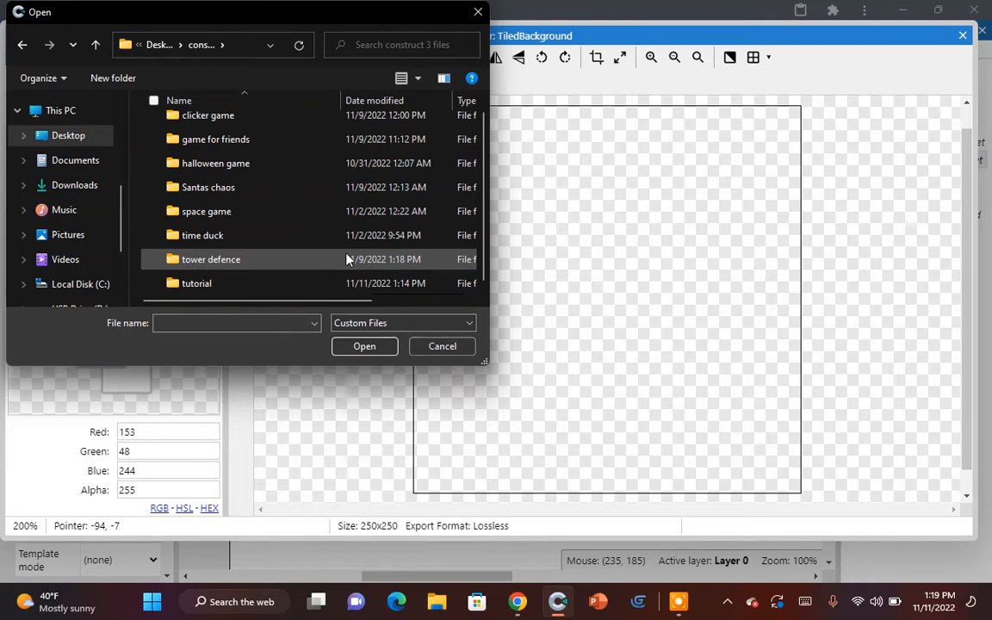
pyautogui.doubleClick(307, 284)
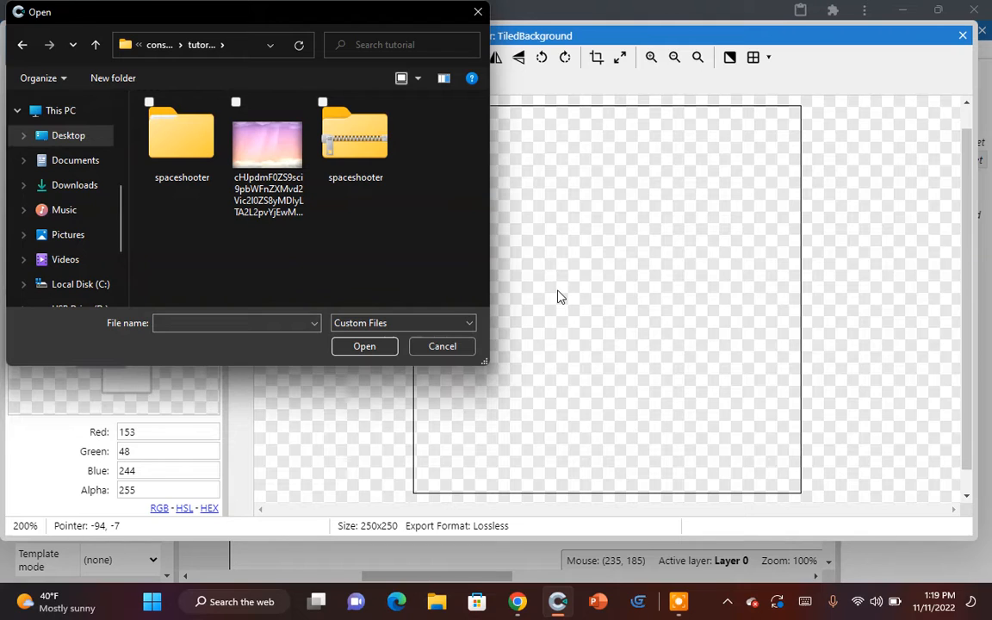
pyautogui.doubleClick(186, 127)
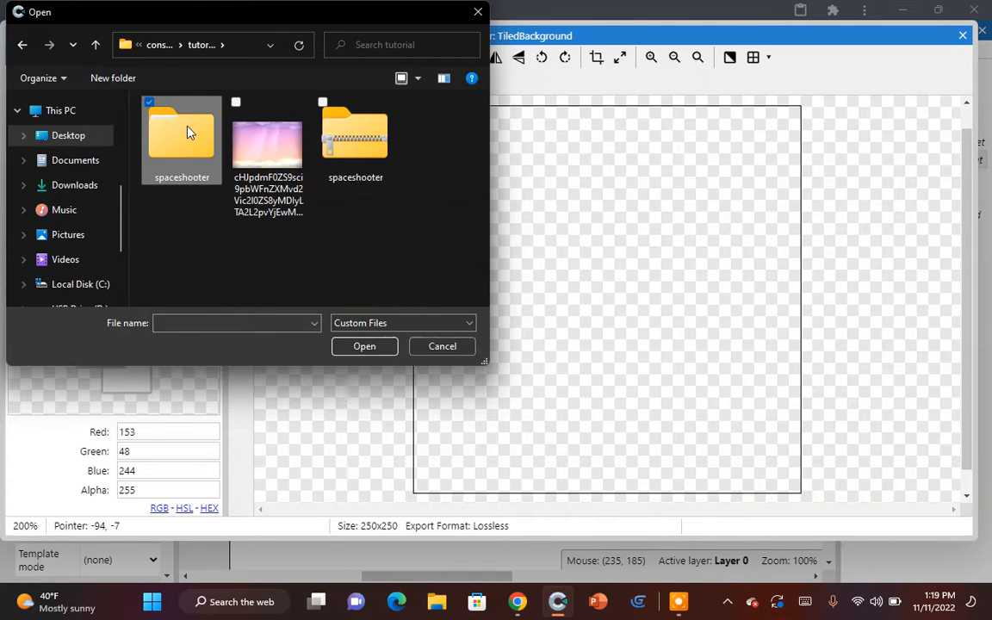
pyautogui.hscroll(2, 234, 201)
pyautogui.hscroll(-2, 234, 202)
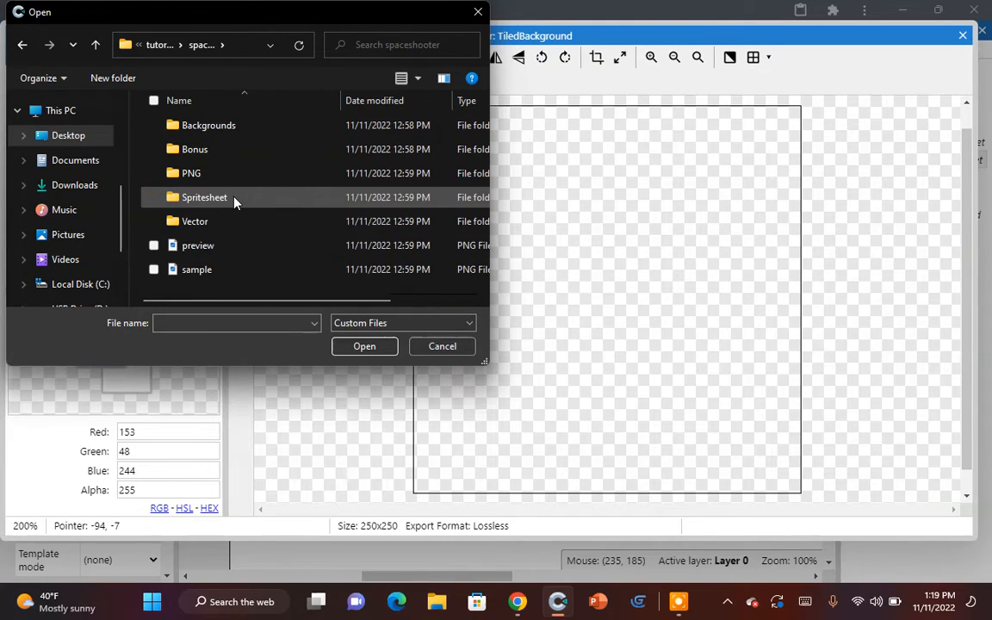
pyautogui.hscroll(1, 371, 280)
pyautogui.hscroll(-1, 368, 276)
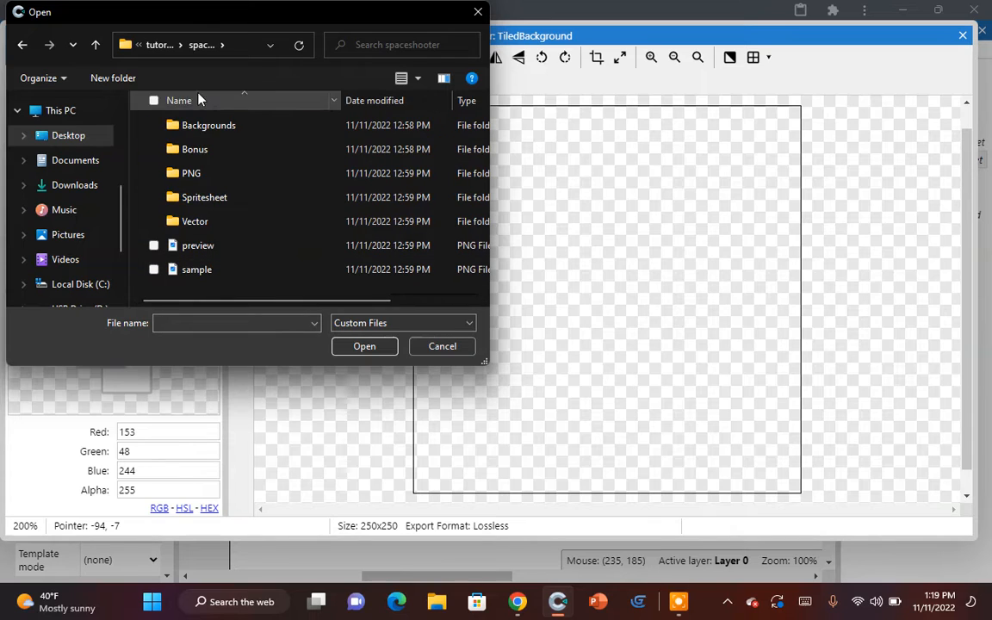
pyautogui.click(153, 44)
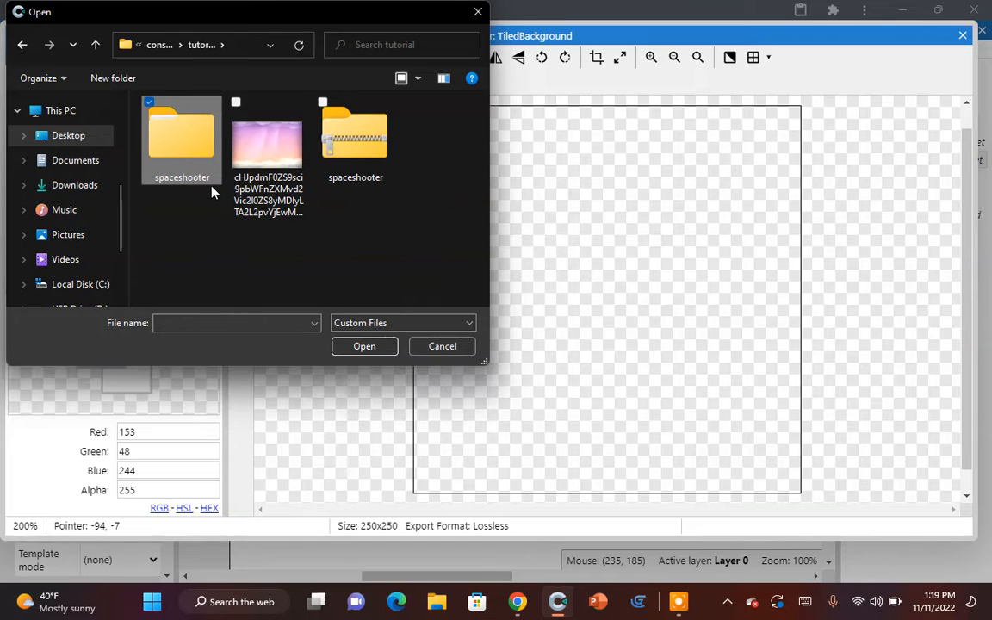
# Step: Load the "purple" image from the spaceshooter "Backgrounds" folder into the tiled background and close the image editor
pyautogui.doubleClick(186, 172)
pyautogui.doubleClick(215, 126)
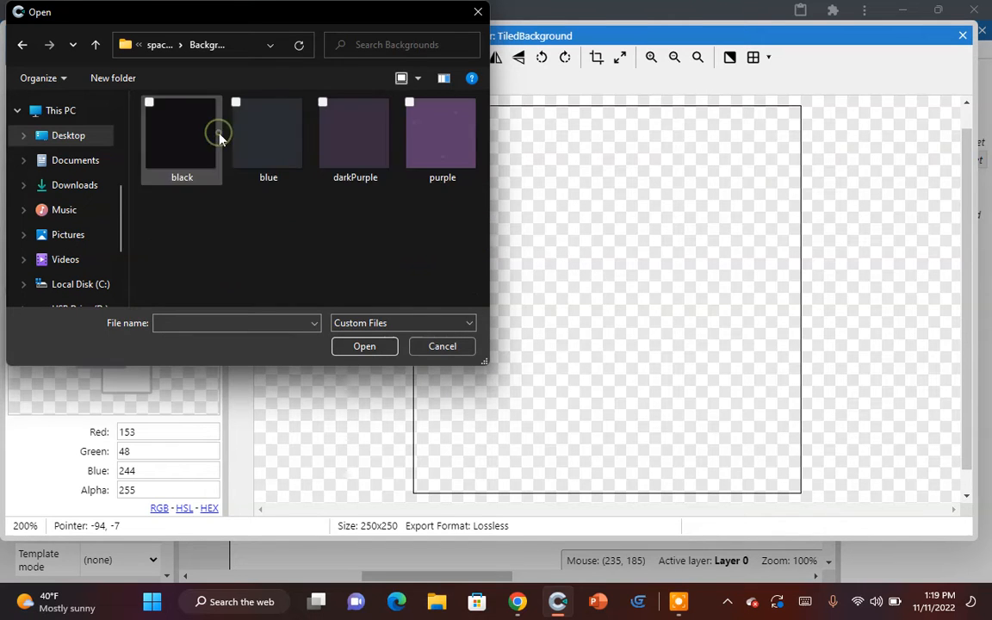
pyautogui.doubleClick(424, 130)
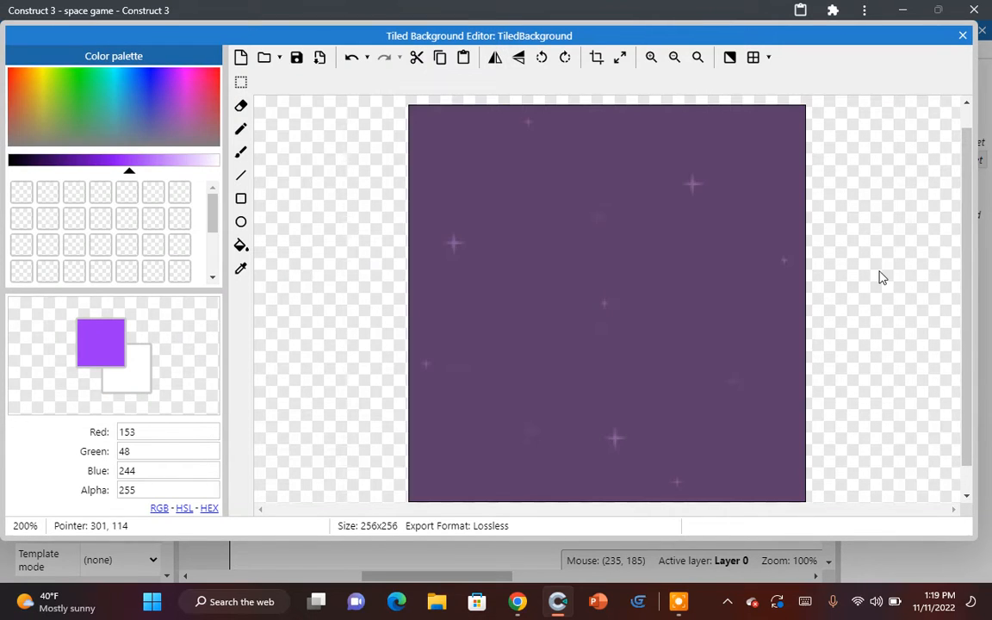
pyautogui.click(964, 34)
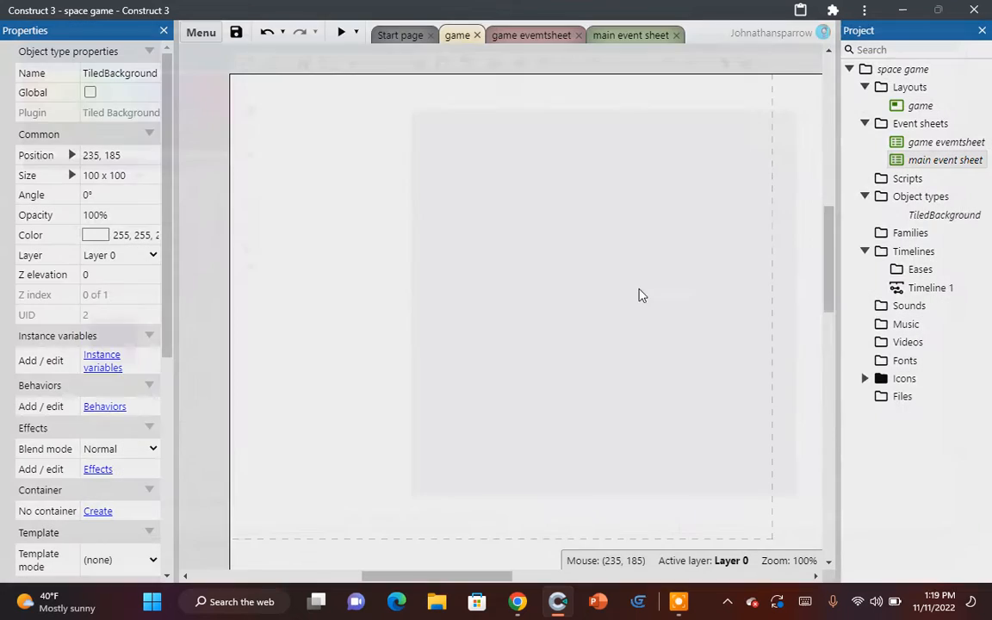
# Step: Position the tiled background at about -8, -11 and stretch it to about 720 x 624 so it covers the viewport area
pyautogui.moveTo(430, 241); pyautogui.dragTo(263, 117)
pyautogui.moveTo(307, 149); pyautogui.dragTo(654, 279)
pyautogui.scroll(4, 648, 404)
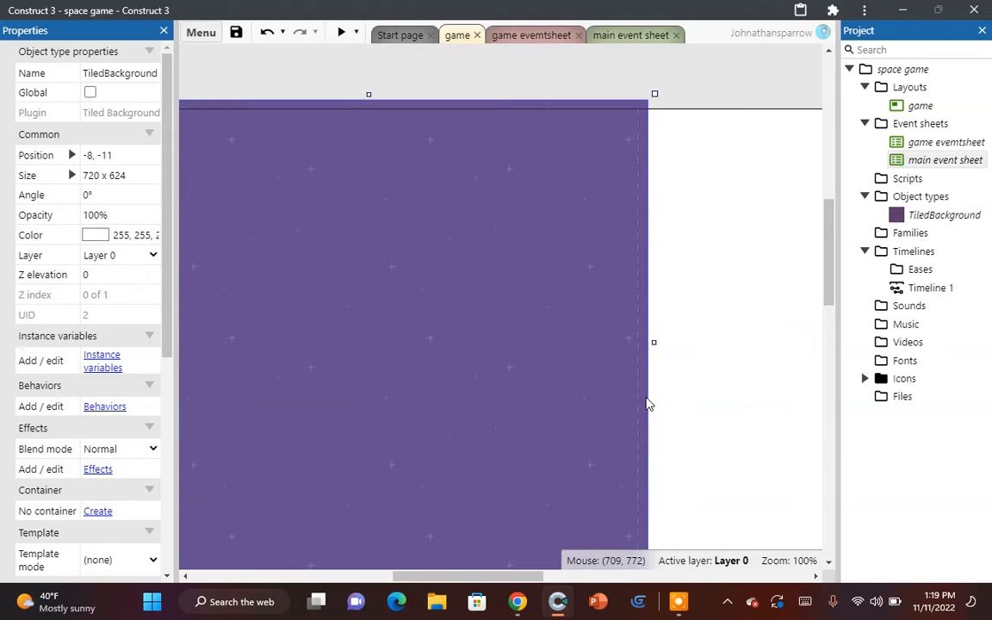
pyautogui.scroll(-2, 648, 414)
pyautogui.moveTo(535, 575); pyautogui.dragTo(472, 580)
pyautogui.scroll(2, 818, 373)
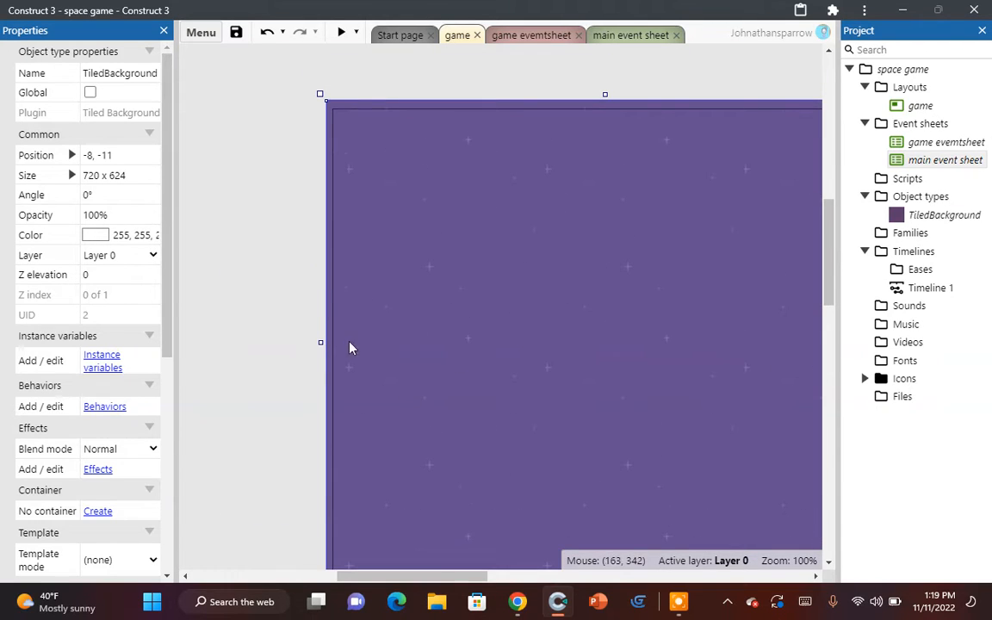
# Step: Insert a Sprite object named "player" in the "game" layout, placed at about 267, 315
pyautogui.rightClick(284, 288)
pyautogui.click(308, 297)
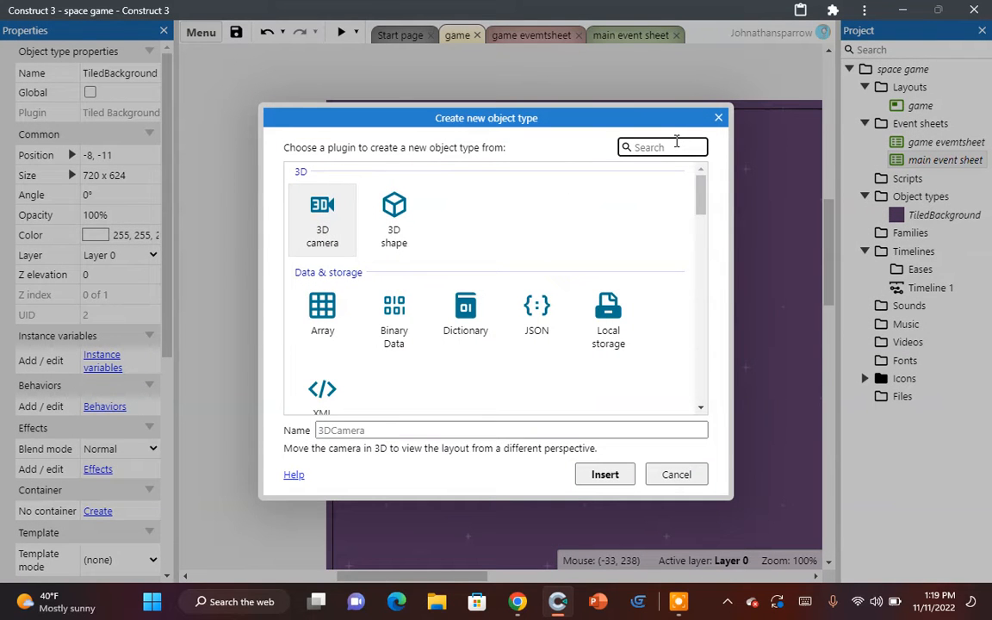
pyautogui.write('sp')
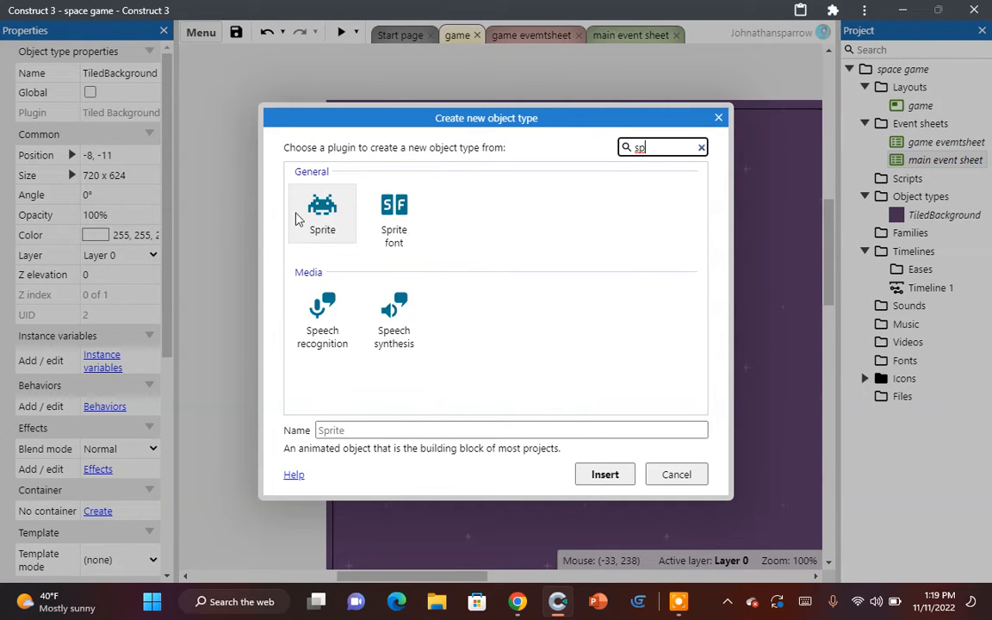
pyautogui.click(378, 434)
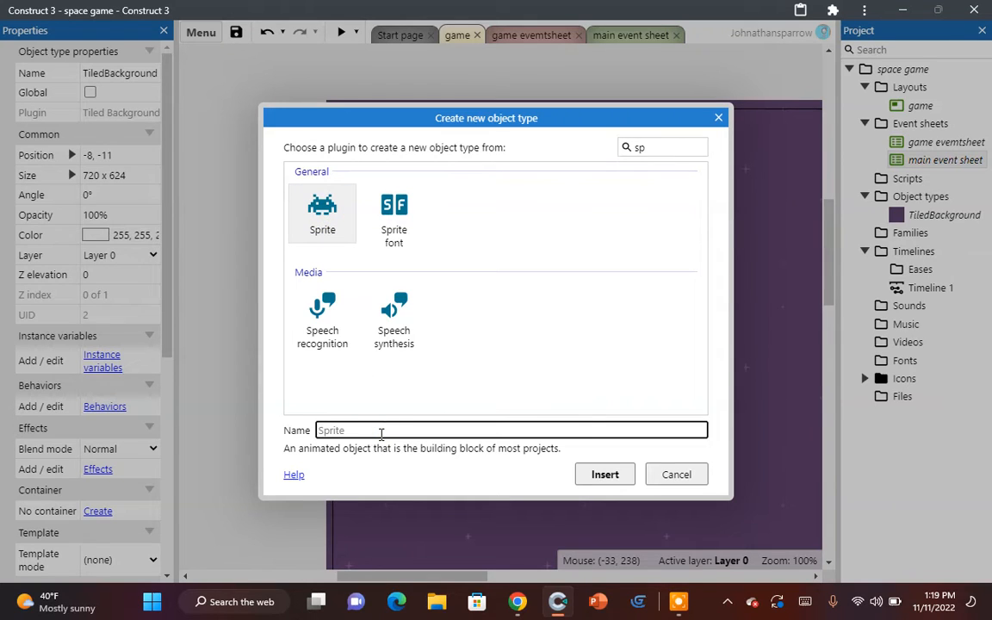
pyautogui.write('player')
pyautogui.click(588, 476)
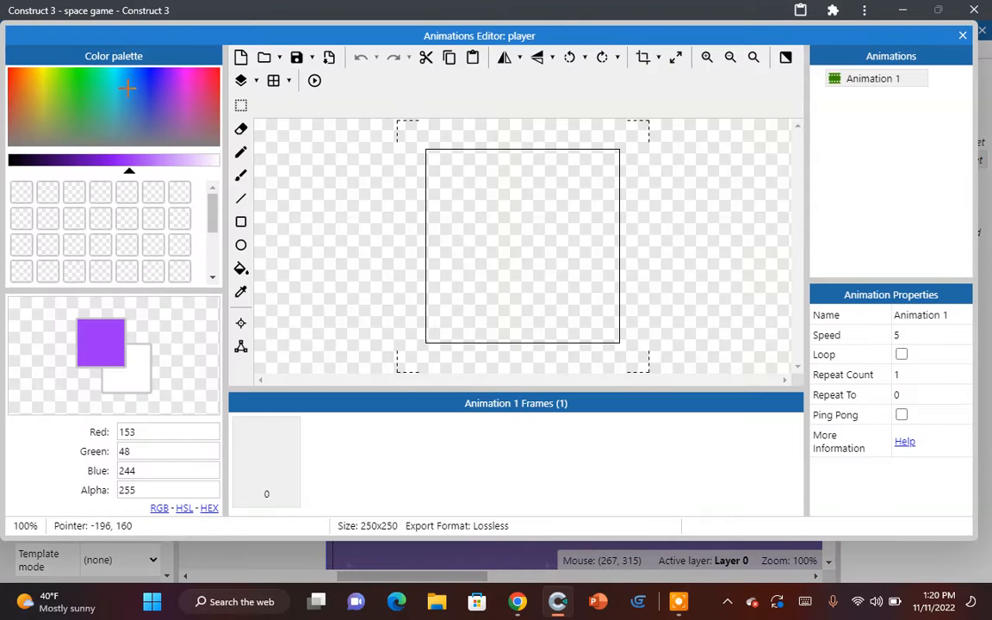
# Step: Load the "playerShip1_orange" image from the spaceshooter "PNG" folder into the player sprite's first animation frame
pyautogui.click(264, 57)
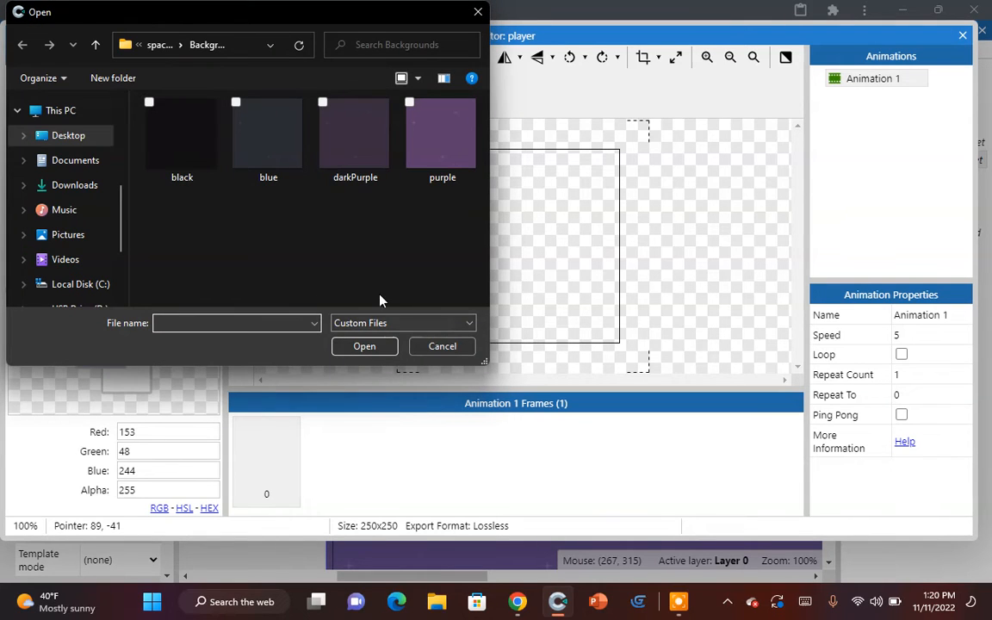
pyautogui.click(162, 44)
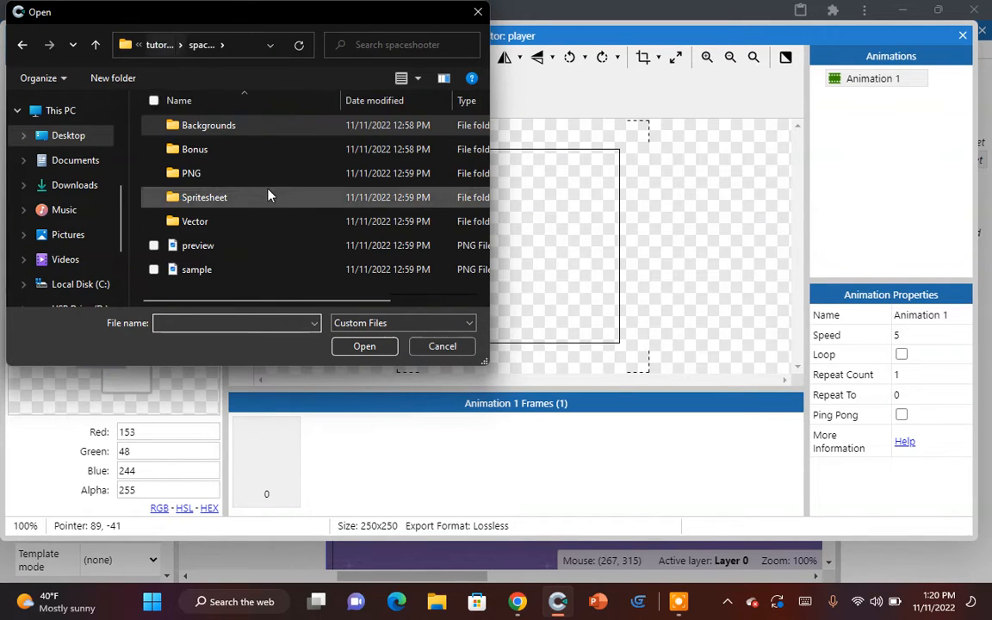
pyautogui.doubleClick(223, 198)
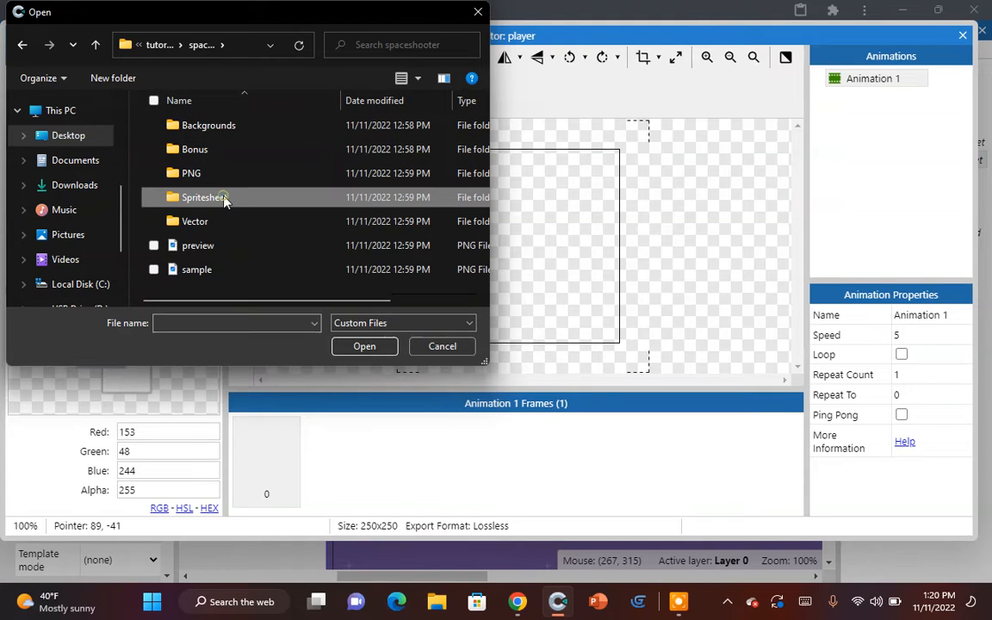
pyautogui.click(146, 43)
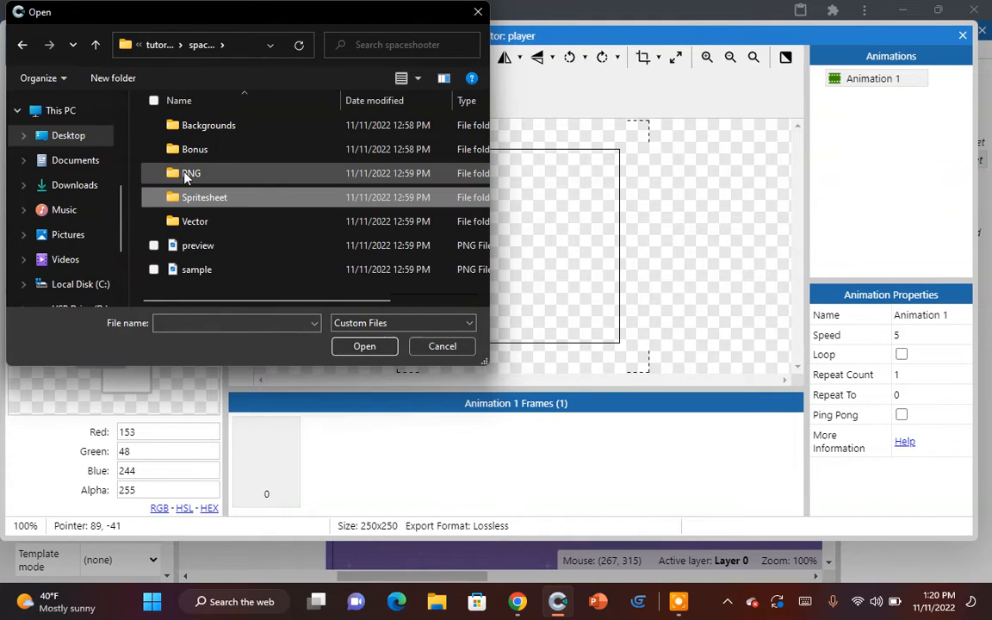
pyautogui.doubleClick(185, 176)
pyautogui.scroll(-3, 295, 167)
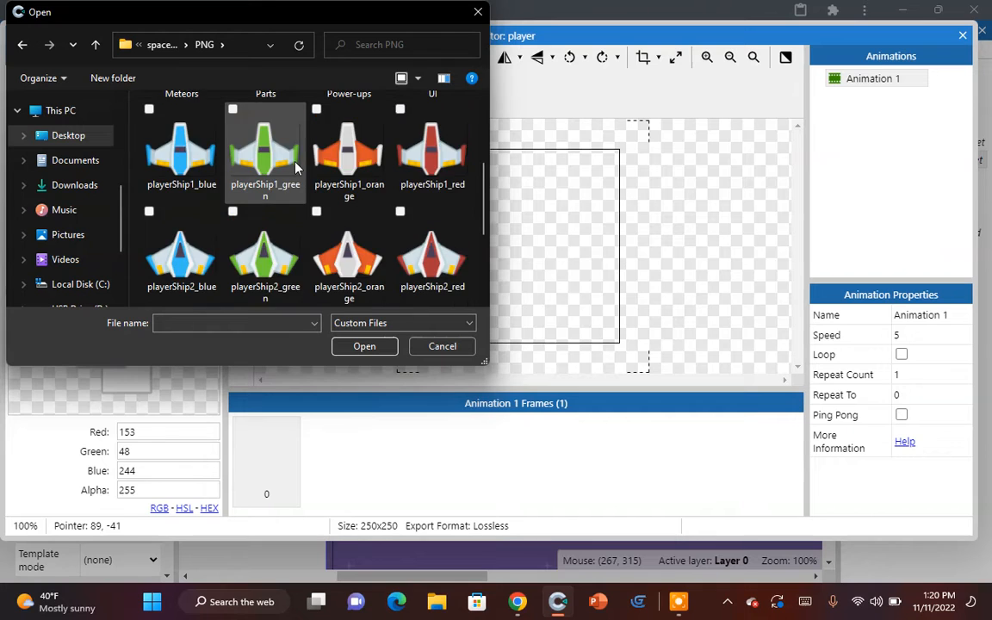
pyautogui.scroll(1, 295, 167)
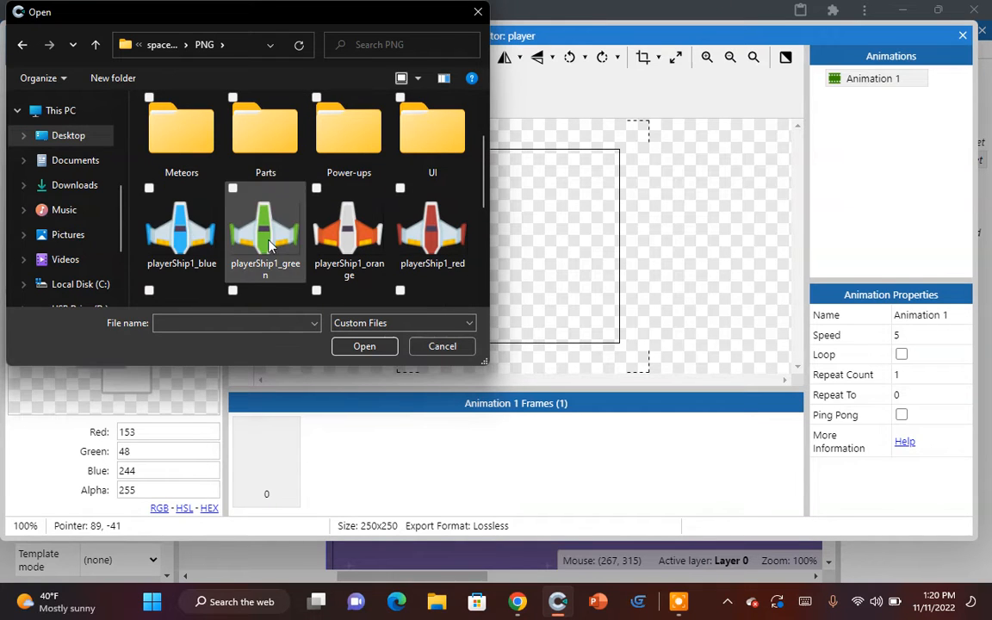
pyautogui.scroll(-3, 426, 250)
pyautogui.scroll(-1, 426, 263)
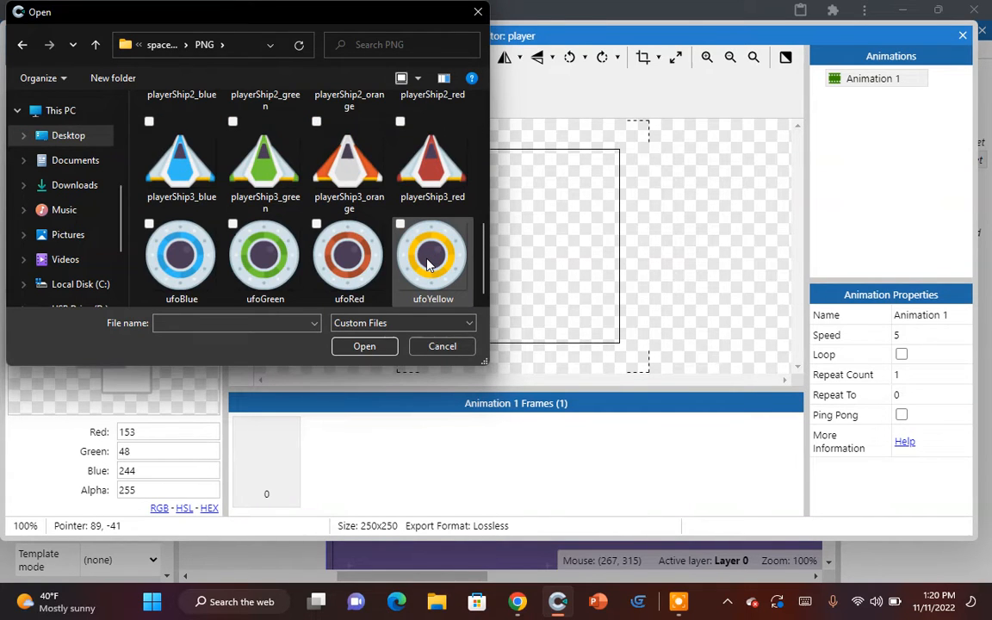
pyautogui.scroll(2, 405, 250)
pyautogui.scroll(3, 207, 237)
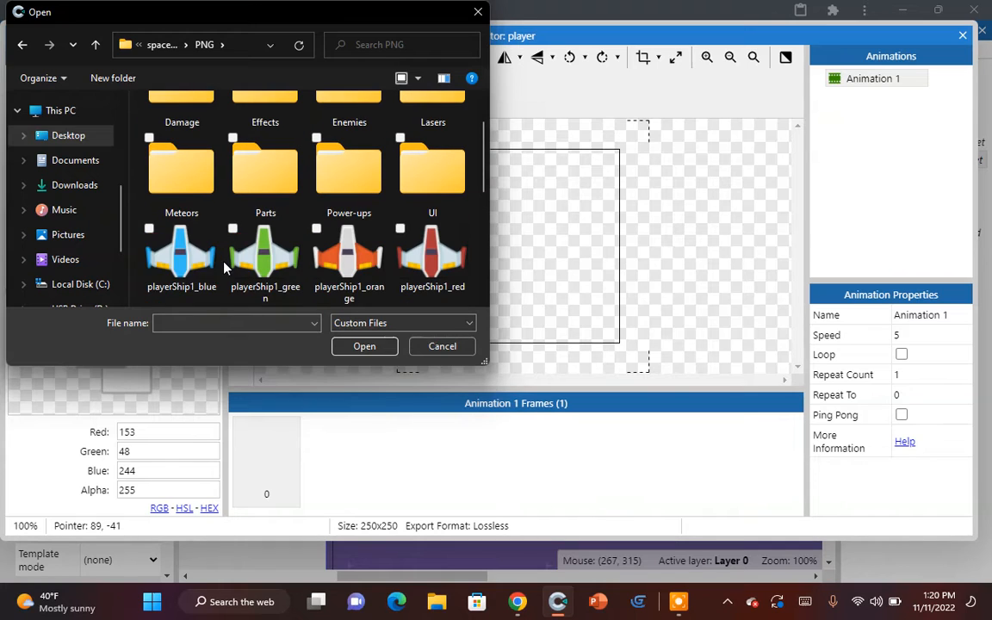
pyautogui.doubleClick(345, 272)
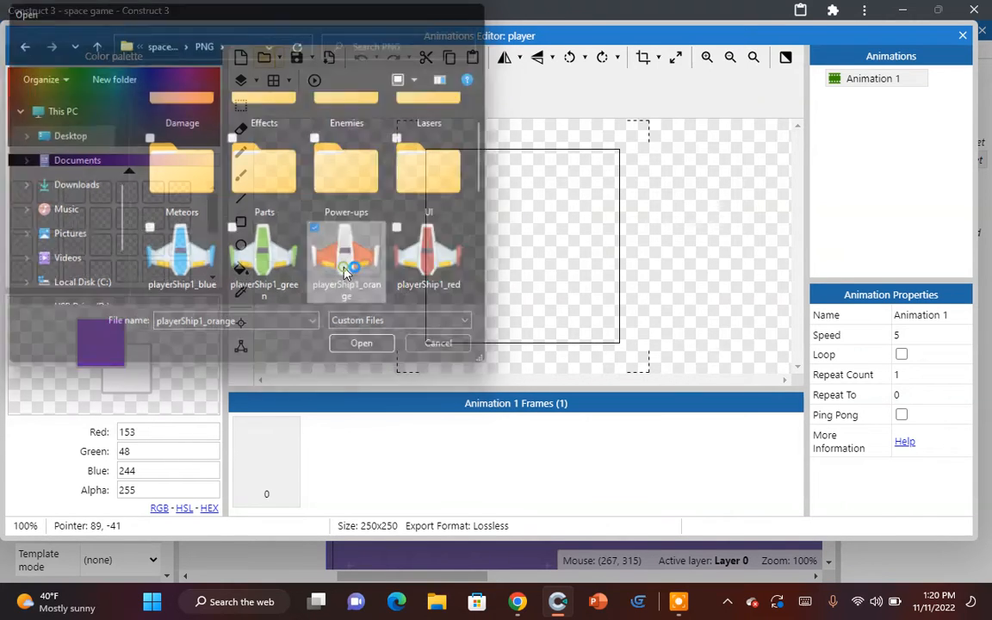
# Step: Crop the ship image's transparent edges and rotate it 90° clockwise so its nose faces right
pyautogui.click(641, 59)
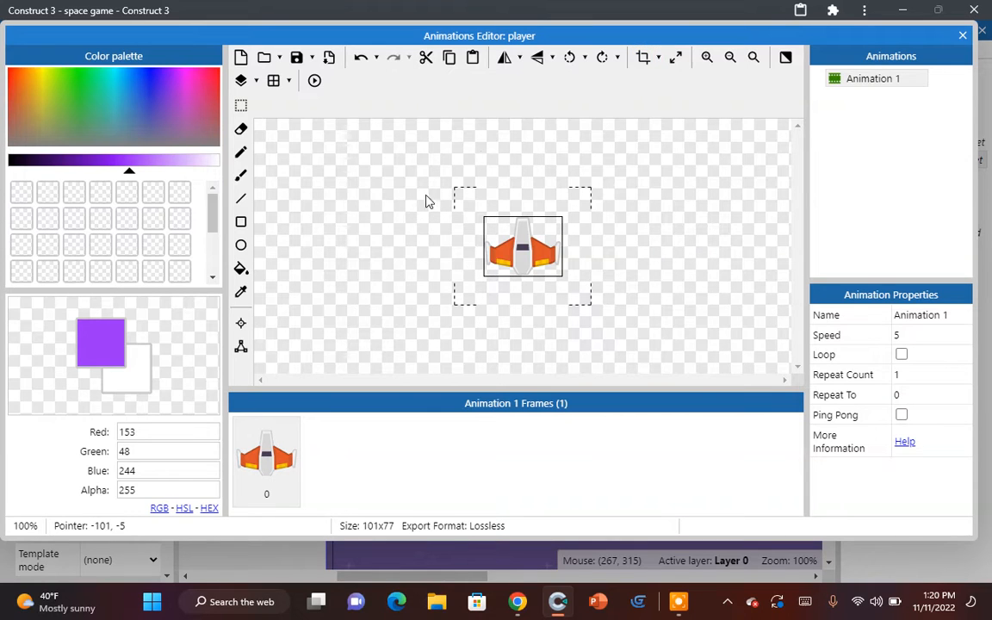
pyautogui.click(598, 58)
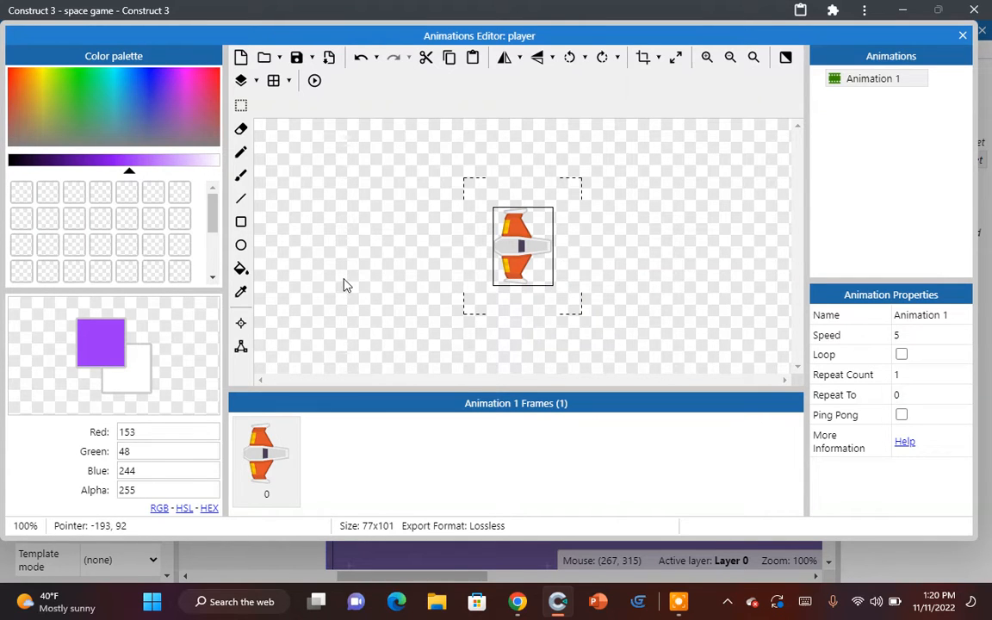
# Step: Add a new image point at the ship's nose, at about 73, 49, and close the Animations Editor
pyautogui.click(239, 327)
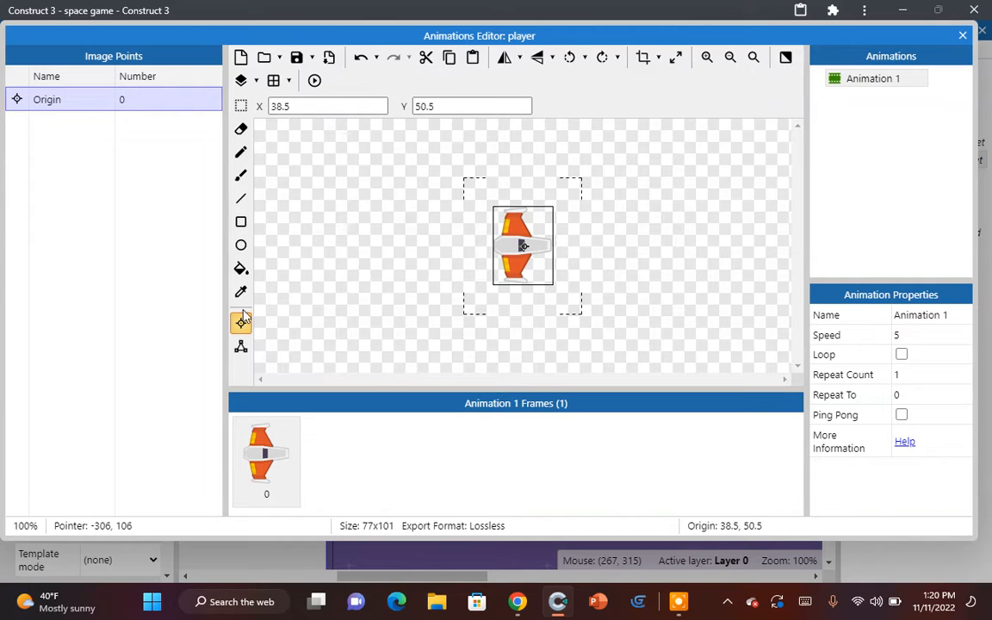
pyautogui.rightClick(105, 166)
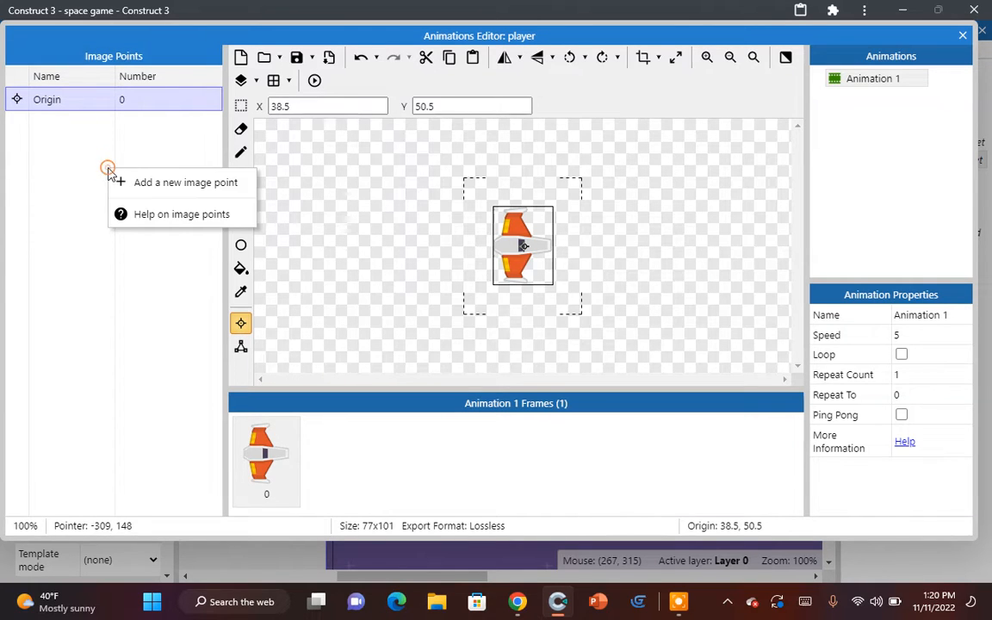
pyautogui.click(151, 181)
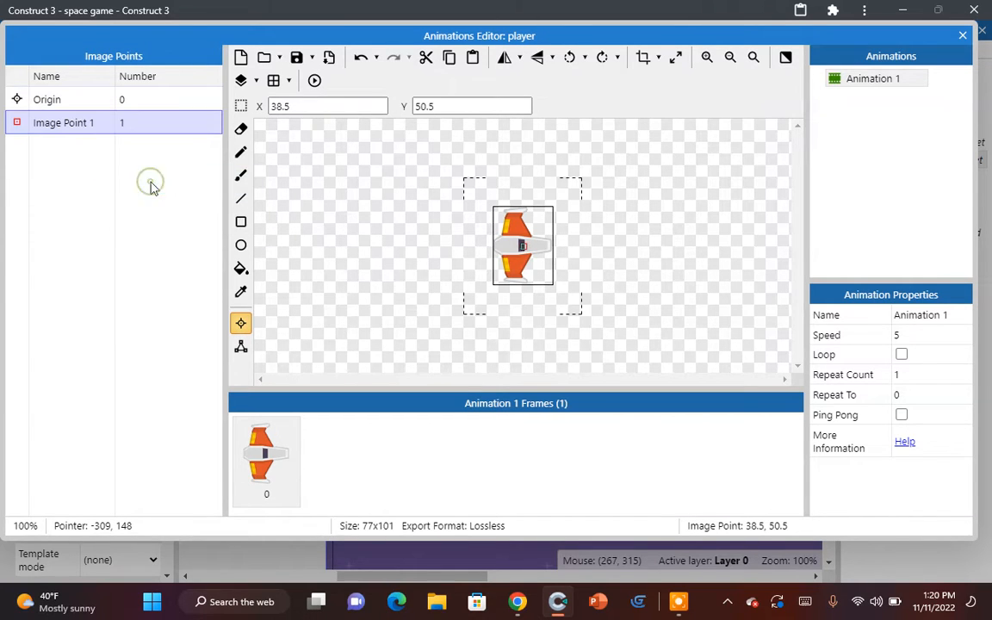
pyautogui.click(550, 247)
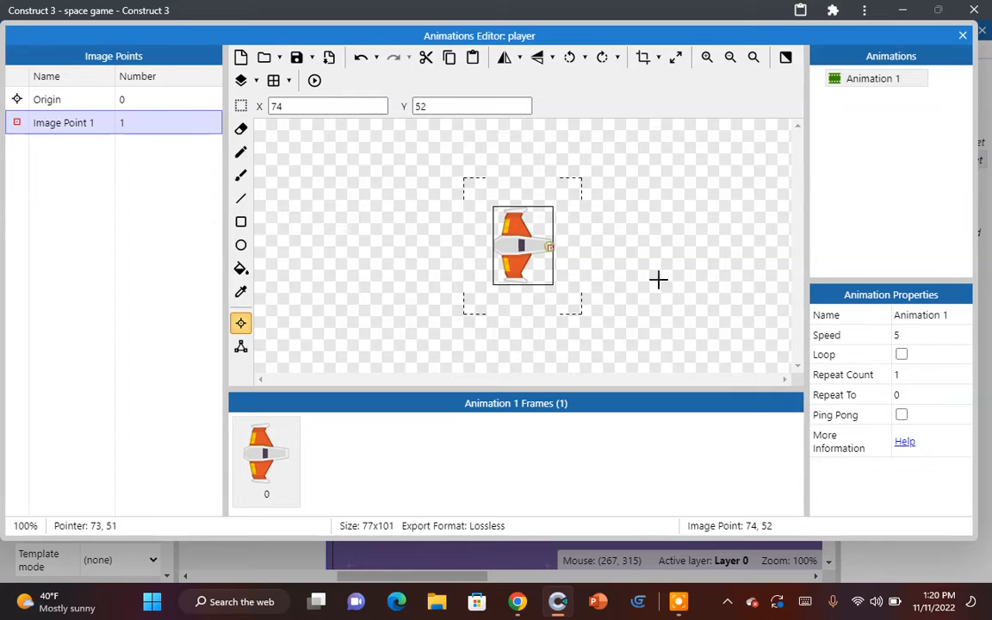
pyautogui.click(548, 245)
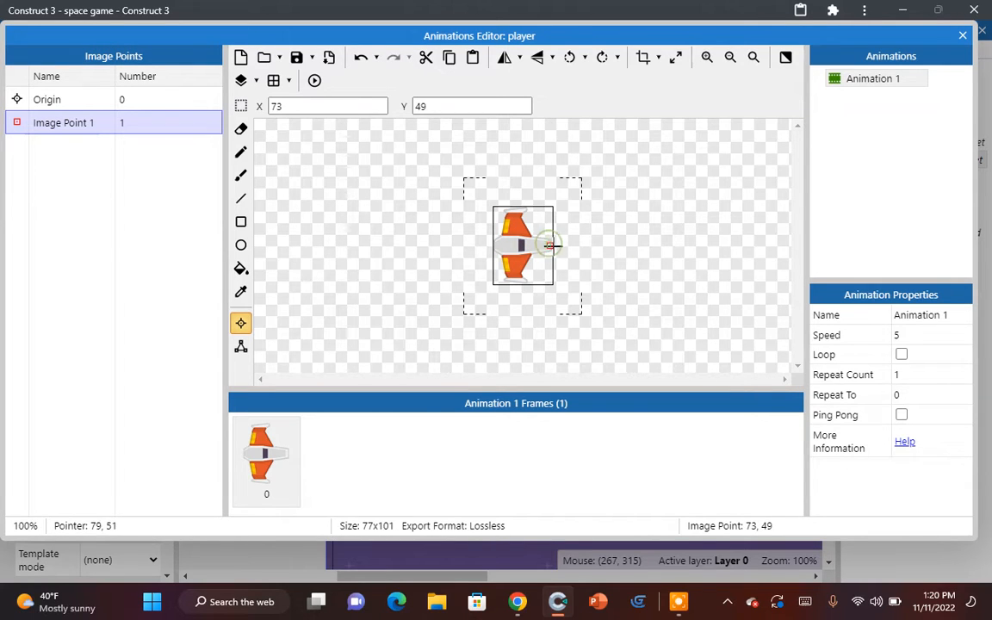
pyautogui.click(964, 36)
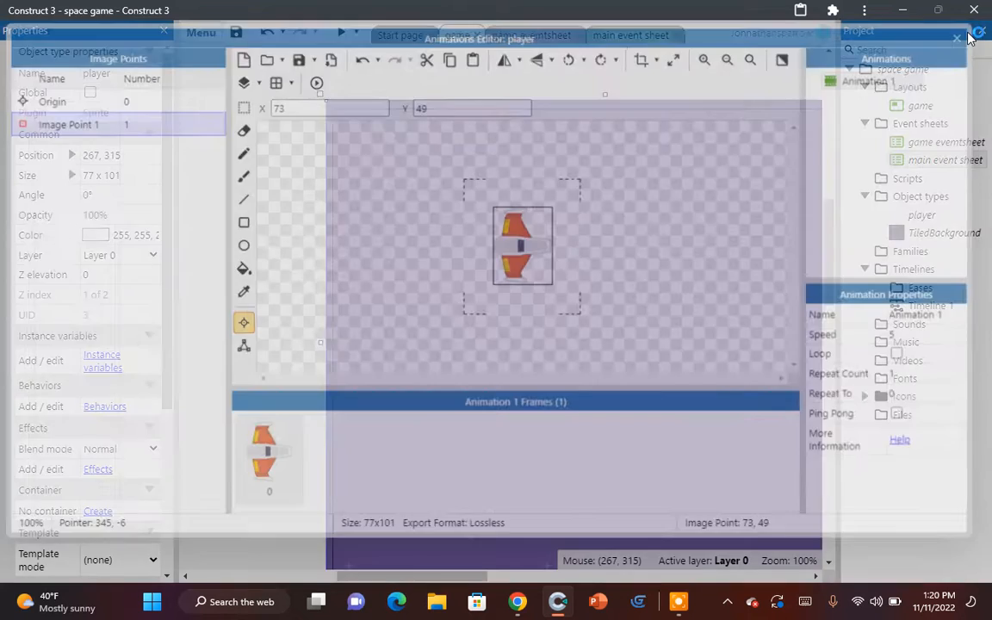
# Step: Preview the game in a maximized window to check the ship on the background, and close the preview
pyautogui.click(341, 32)
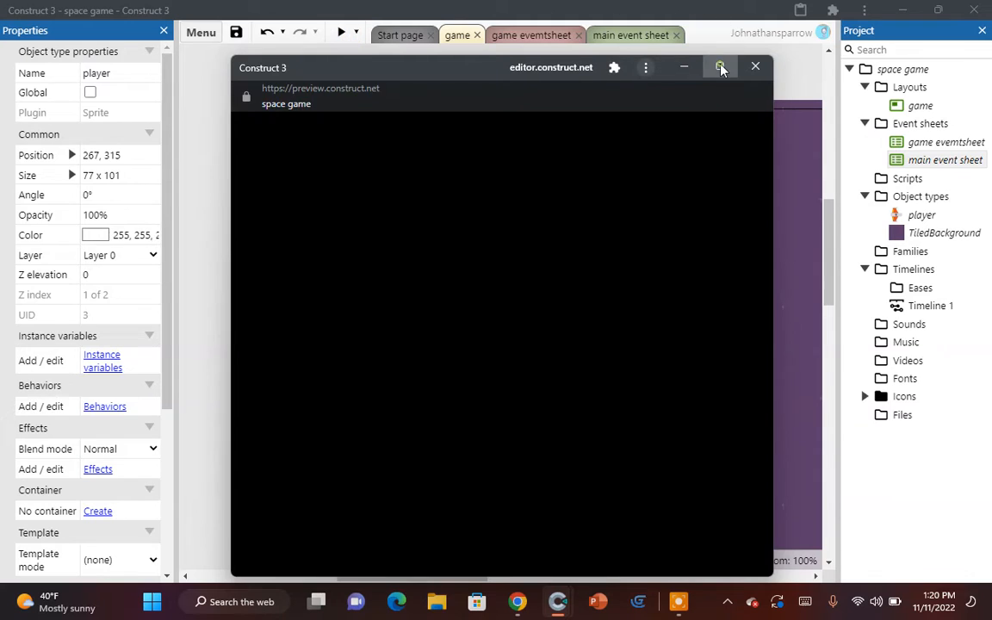
pyautogui.click(719, 67)
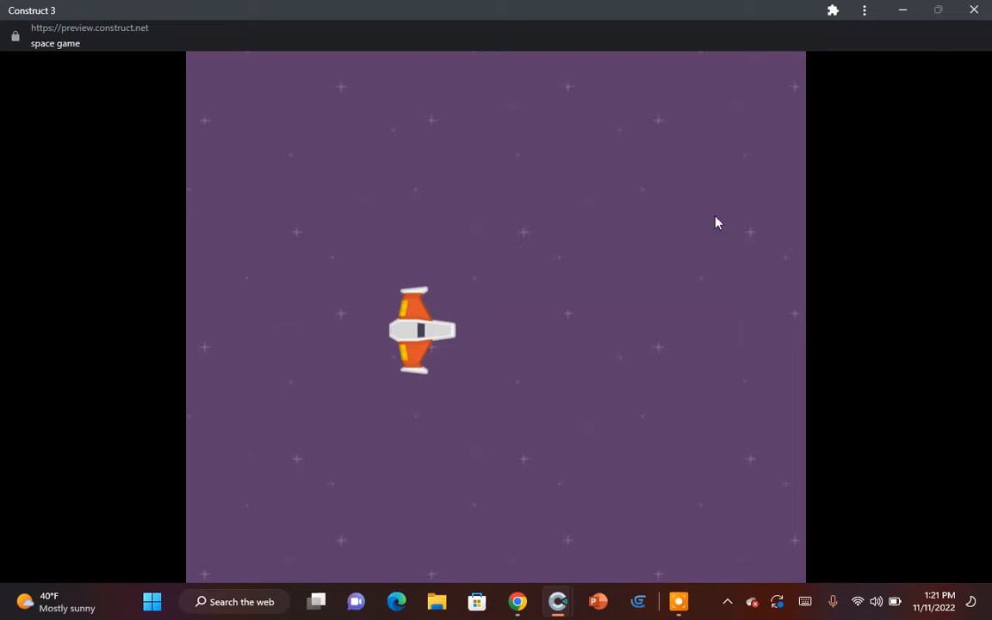
pyautogui.click(974, 9)
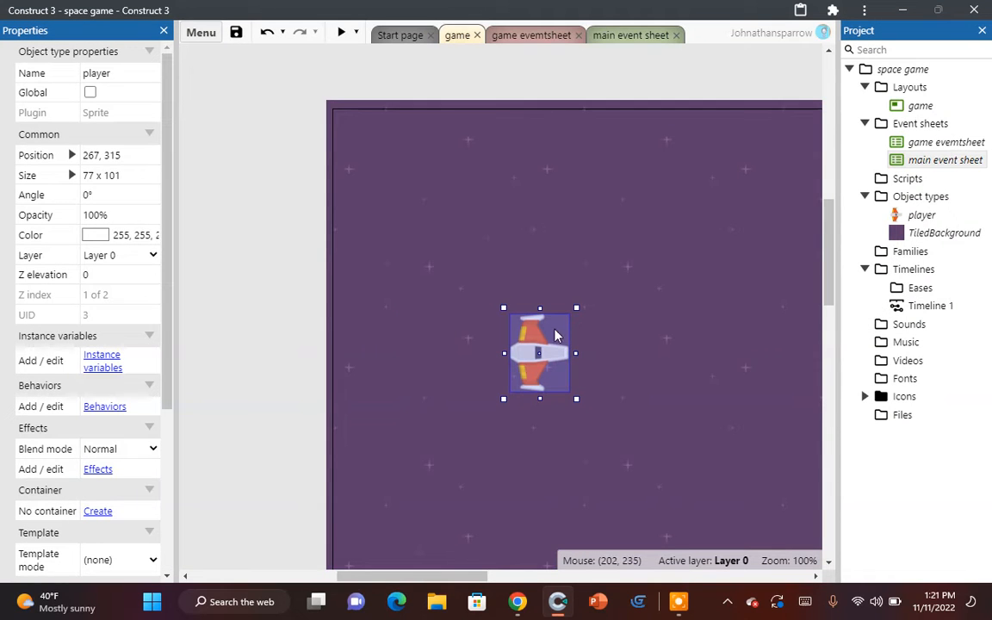
# Step: Add the Bound to layout behavior to the player sprite
pyautogui.click(101, 410)
pyautogui.click(506, 247)
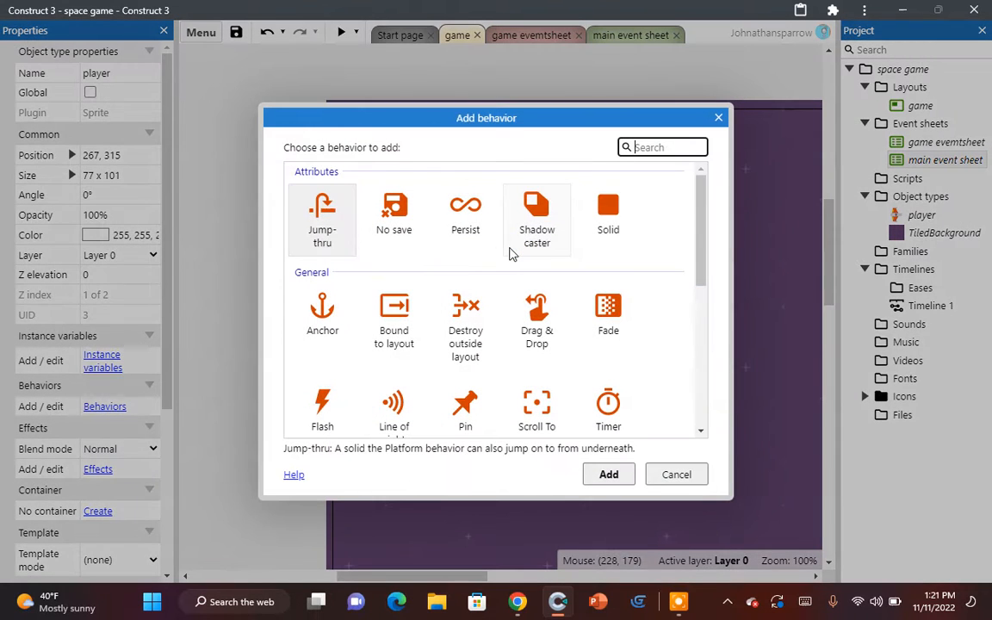
pyautogui.doubleClick(354, 293)
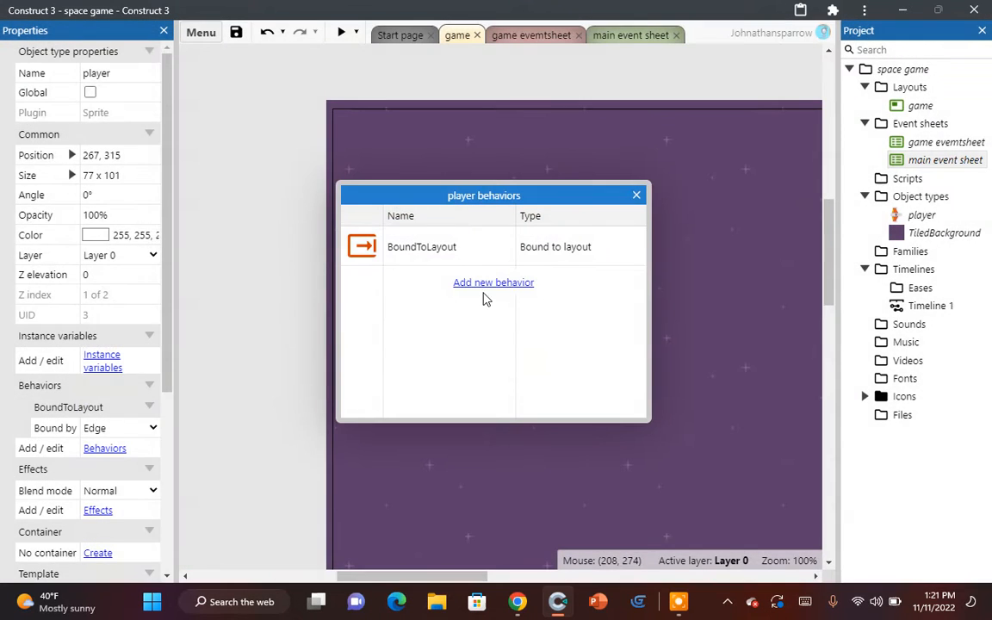
# Step: Add the 8 Direction movement behavior to the player sprite and close its behaviors dialog
pyautogui.click(484, 294)
pyautogui.scroll(-5, 489, 292)
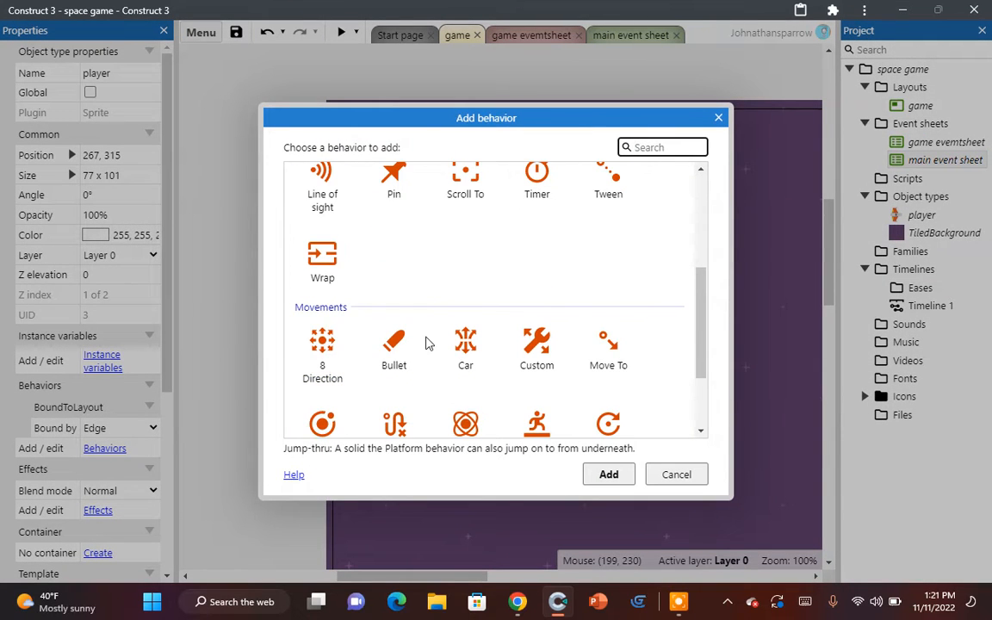
pyautogui.scroll(-1, 448, 375)
pyautogui.scroll(3, 426, 362)
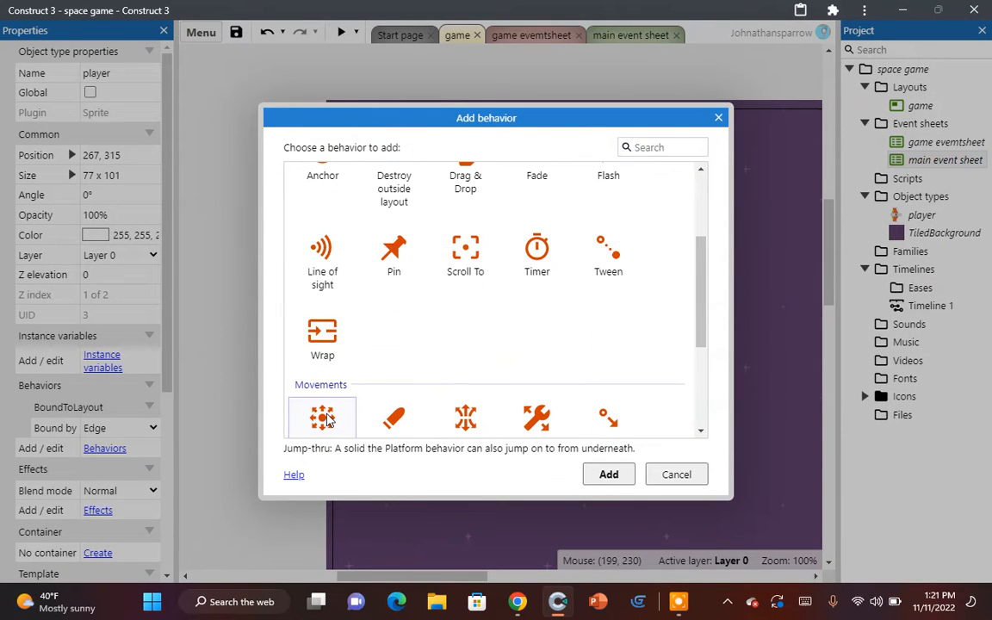
pyautogui.doubleClick(324, 418)
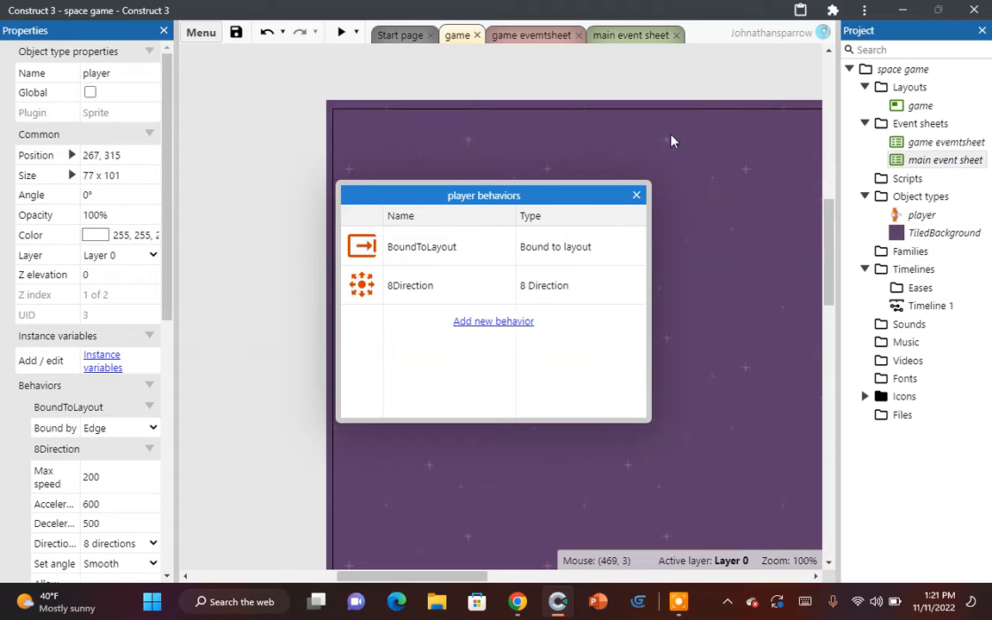
pyautogui.click(636, 194)
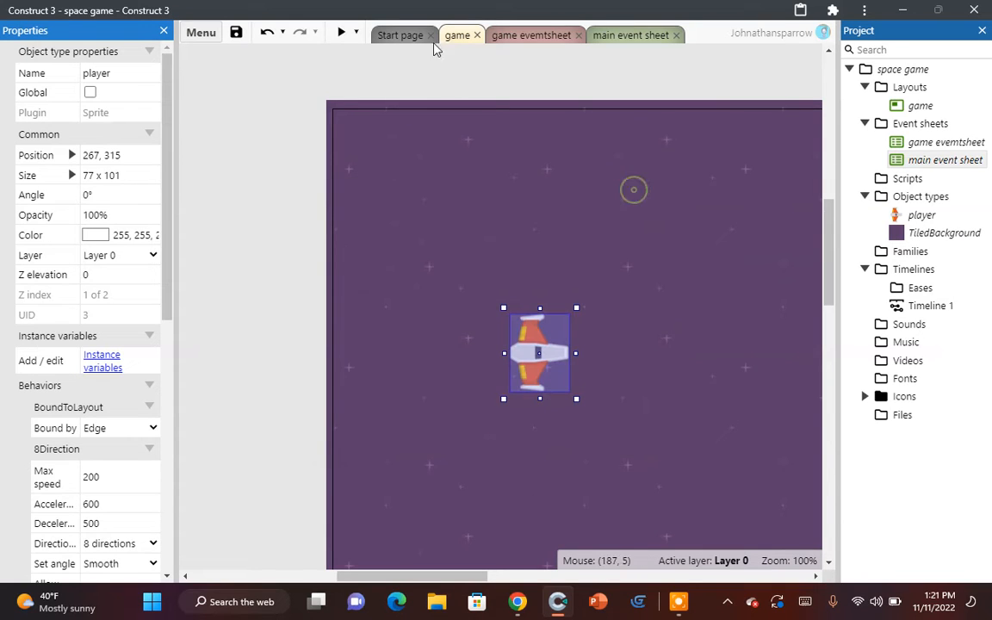
# Step: Preview the game and steer the ship right, up, left and down to test its movement
pyautogui.click(336, 32)
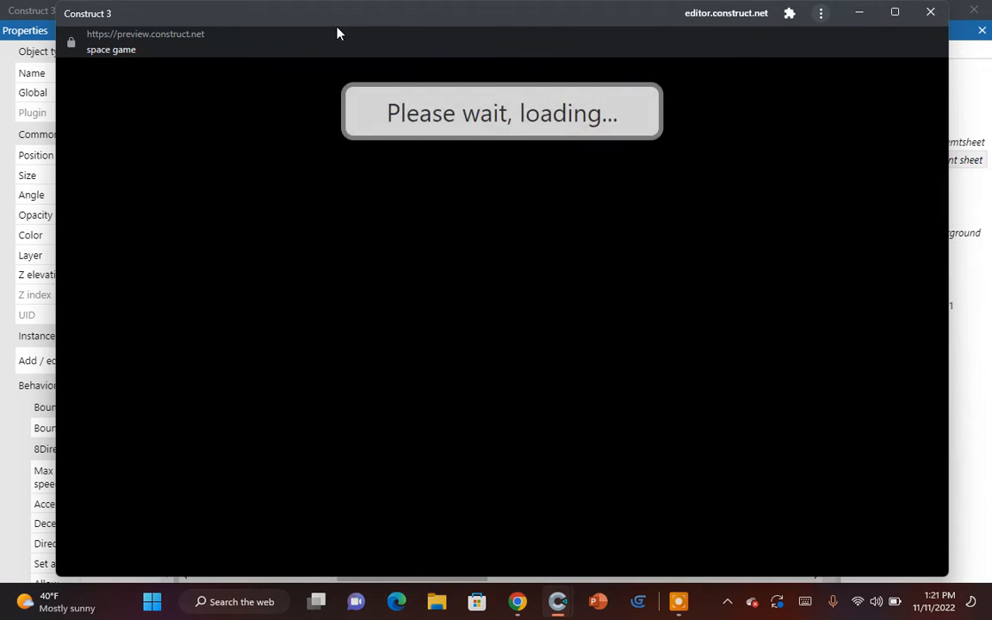
pyautogui.press('Right')
pyautogui.press('Up')
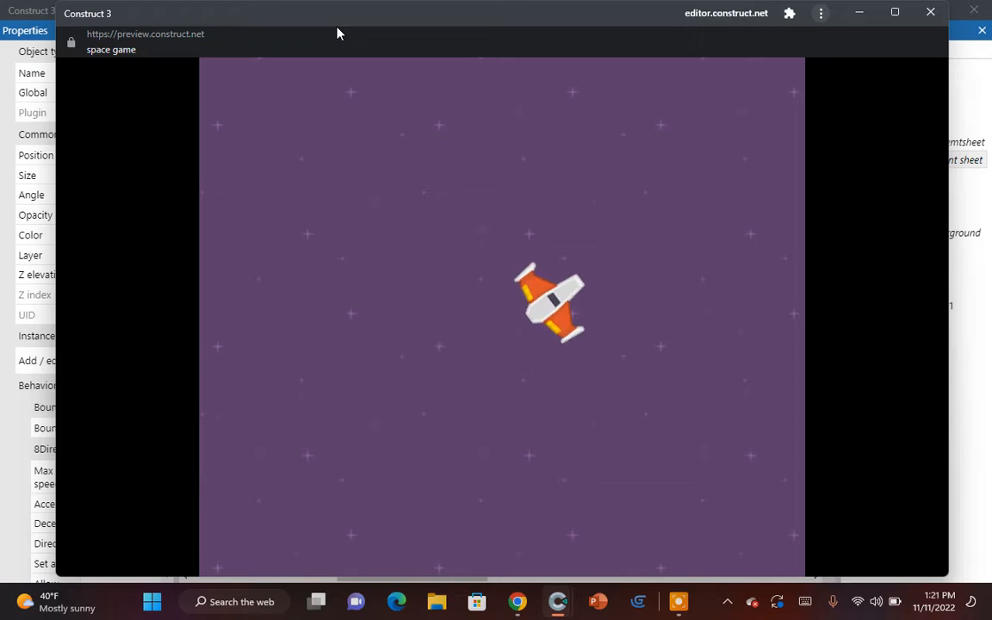
pyautogui.press('Left')
pyautogui.press('Down')
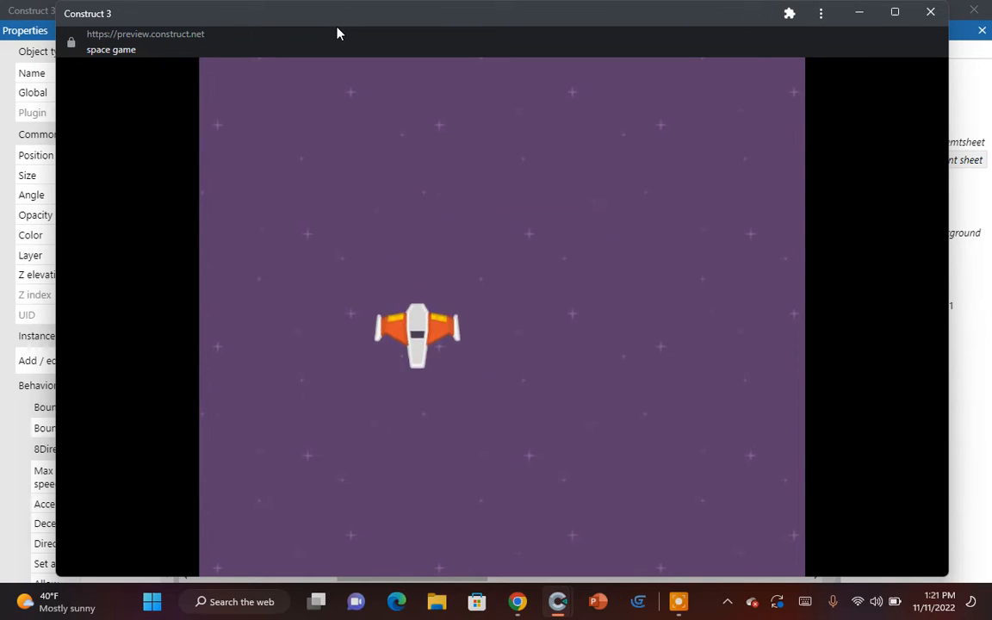
# Step: Keep steering the ship in all directions in the running preview to watch how it turns, and close the preview
pyautogui.press('Right')
pyautogui.press('Up')
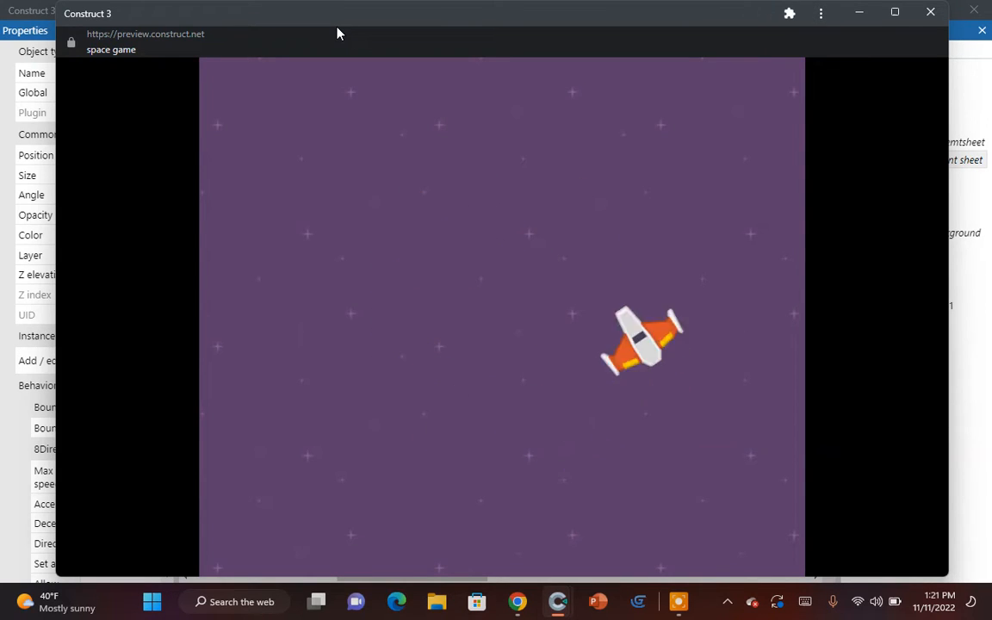
pyautogui.press('Left')
pyautogui.press('Up')
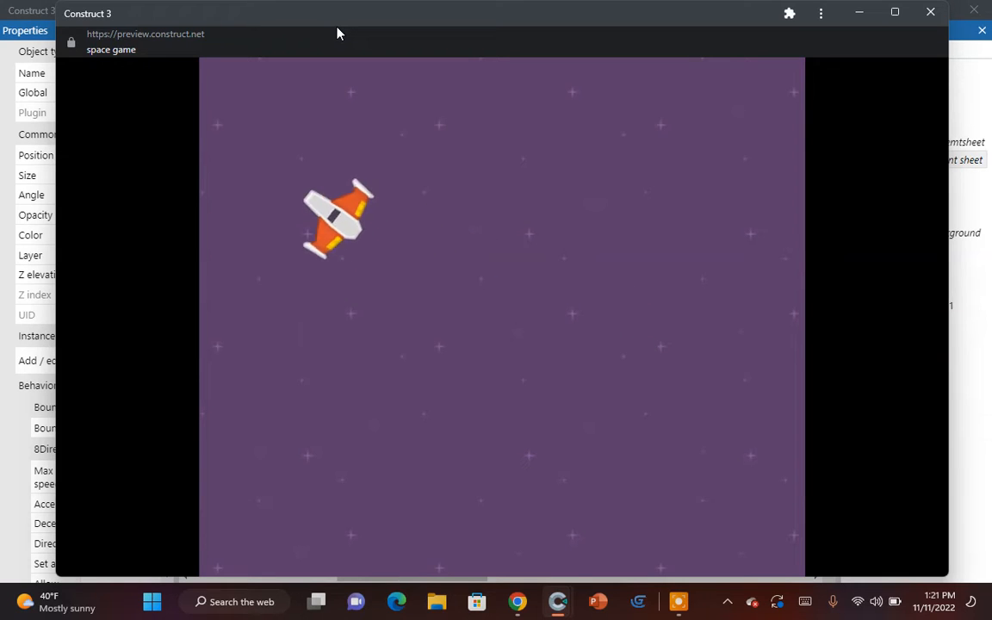
pyautogui.press('Right')
pyautogui.press('Down')
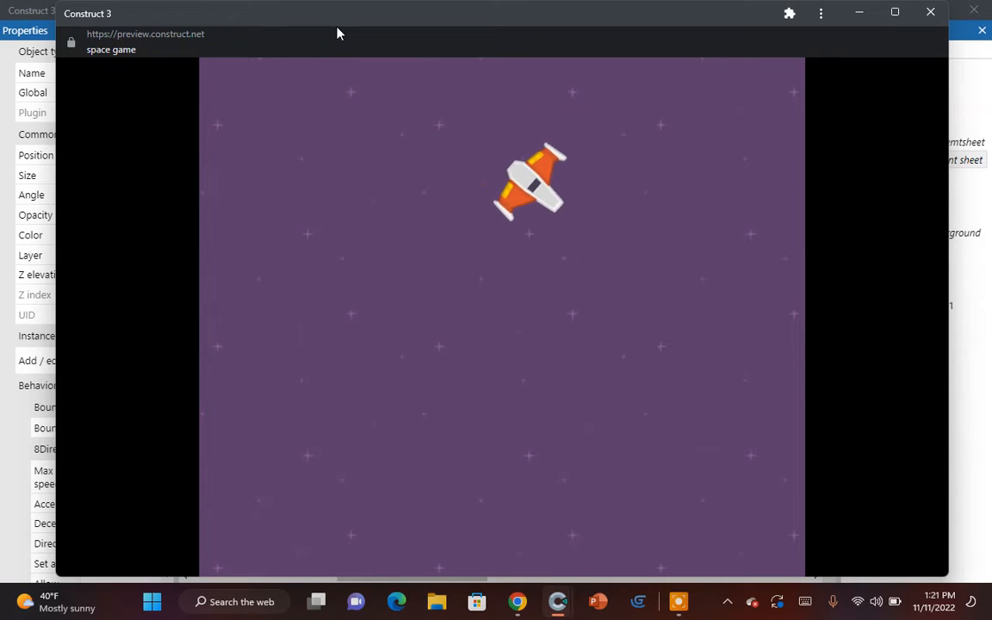
pyautogui.press('Left')
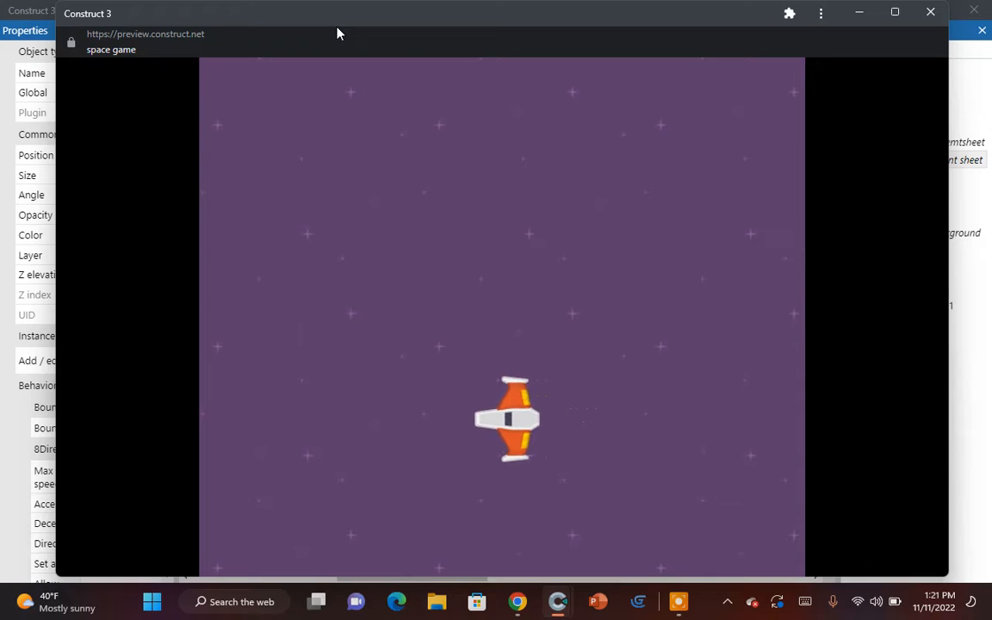
pyautogui.press('Up')
pyautogui.press('Right')
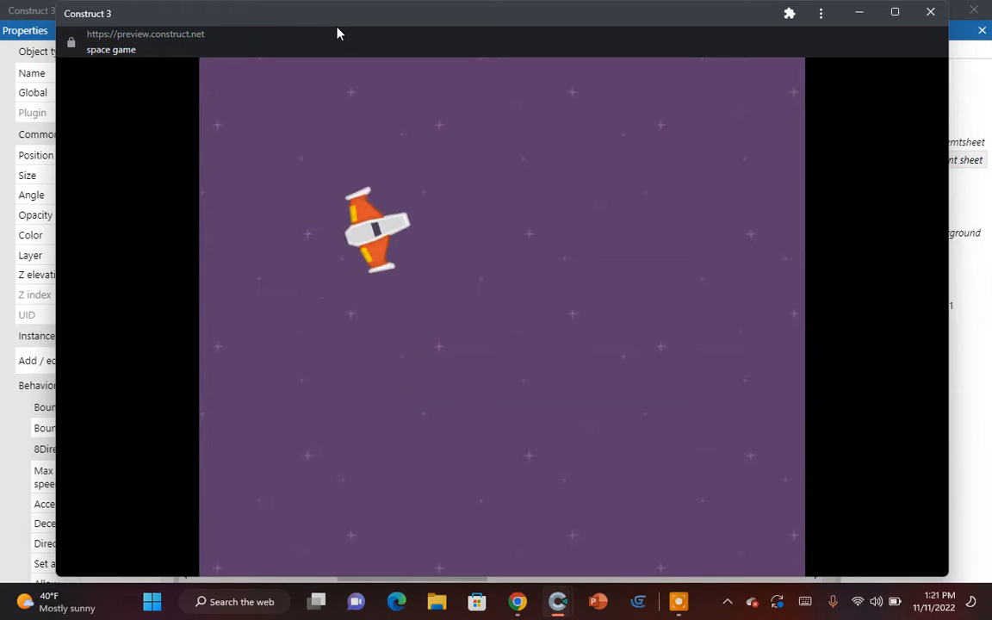
pyautogui.press('Left')
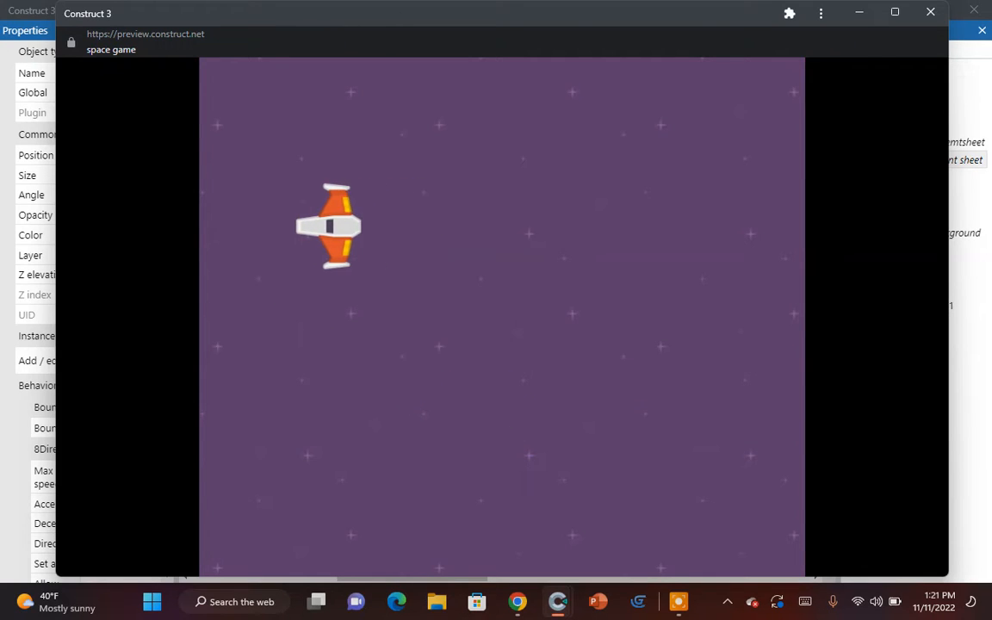
pyautogui.press('Right')
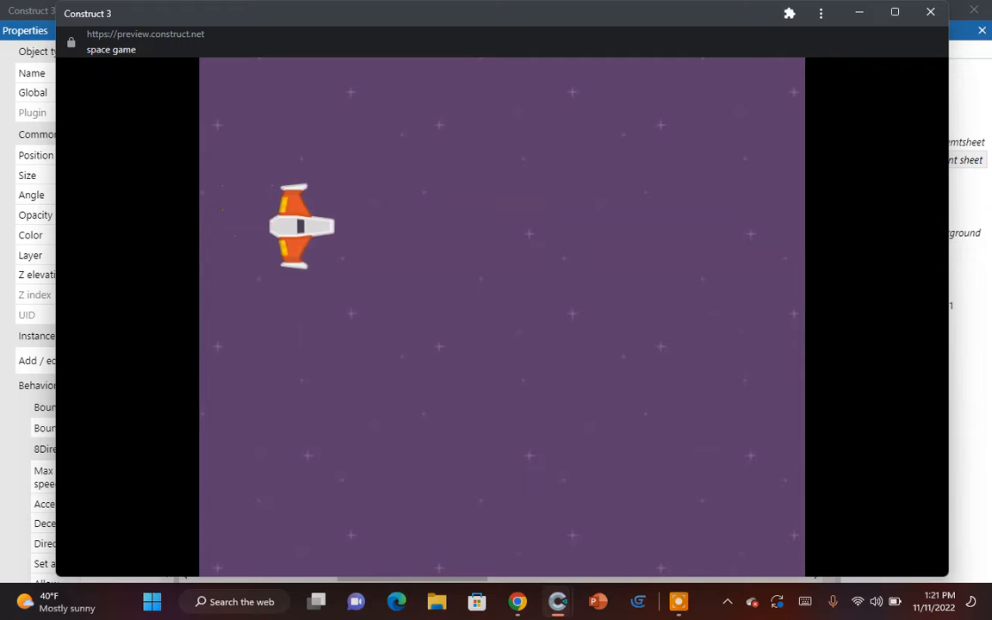
pyautogui.click(930, 12)
# Step: Review the set angle and directions options of the player's 8Direction behavior, and set its max speed to 300
pyautogui.click(107, 475)
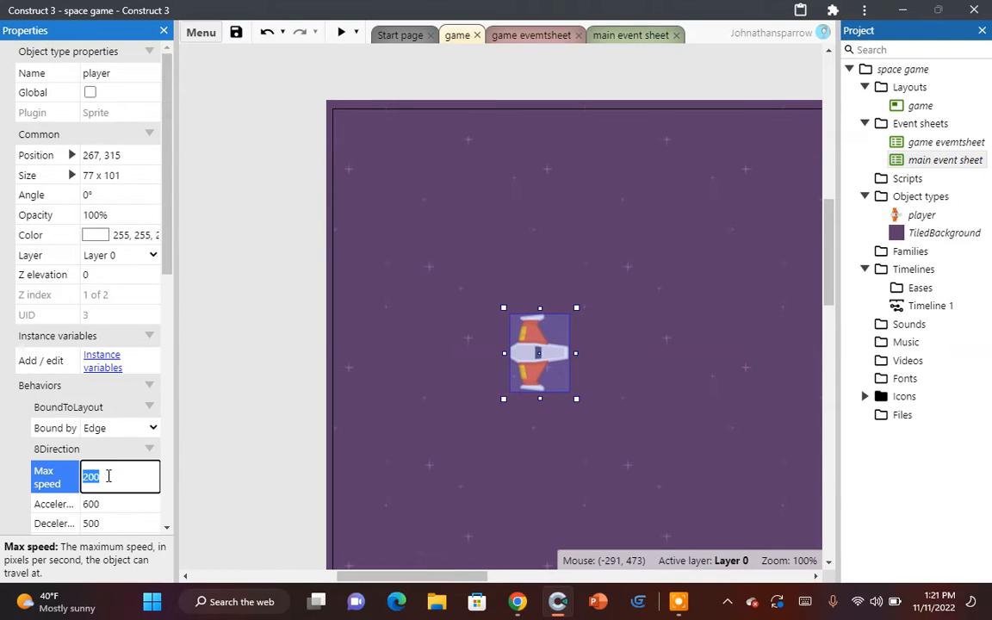
pyautogui.scroll(-3, 107, 476)
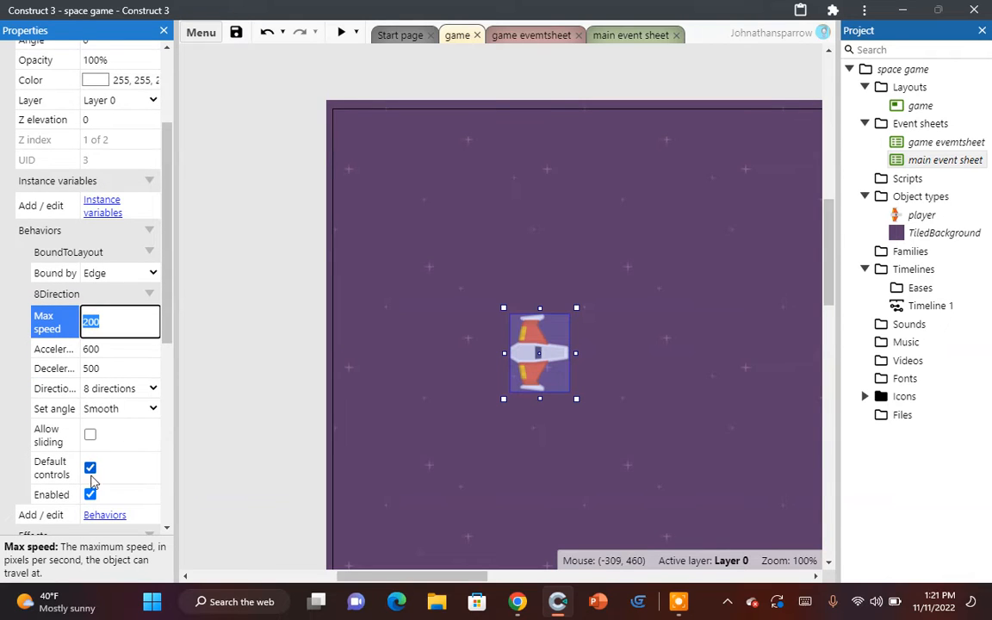
pyautogui.click(124, 410)
pyautogui.click(119, 412)
pyautogui.click(119, 413)
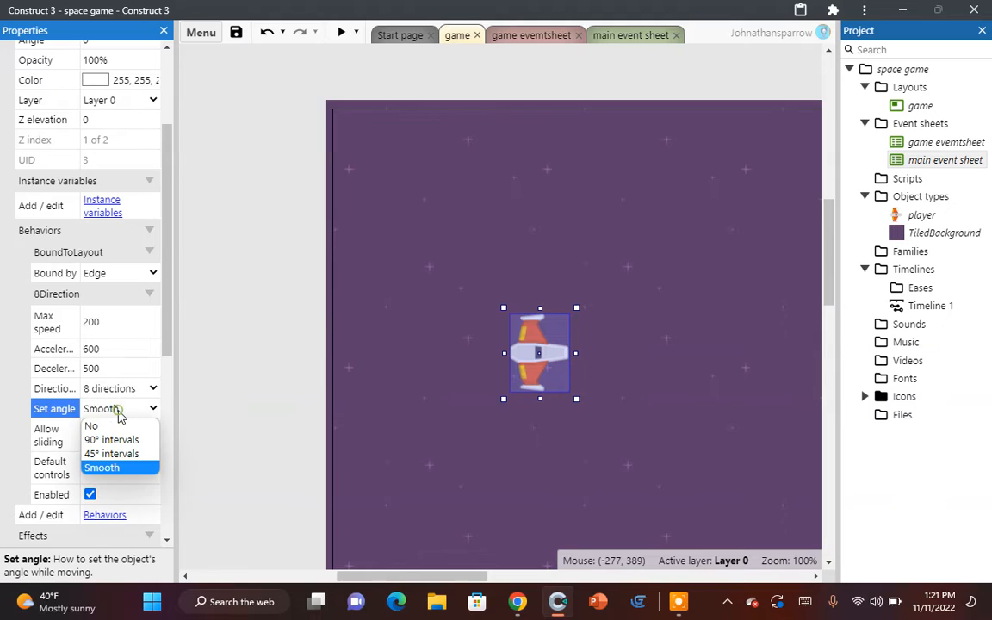
pyautogui.click(119, 413)
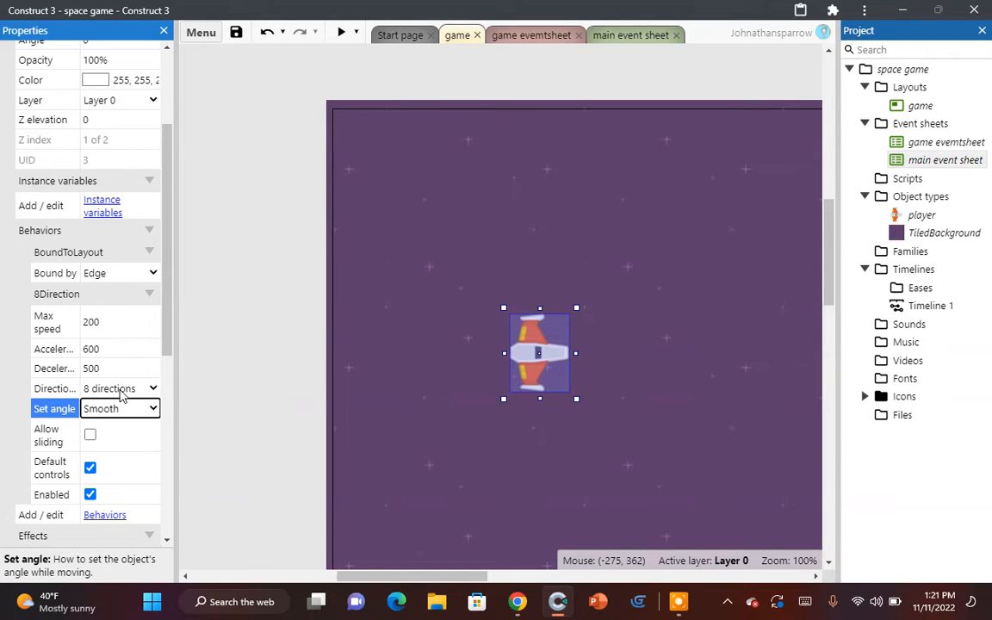
pyautogui.click(120, 392)
pyautogui.click(120, 392)
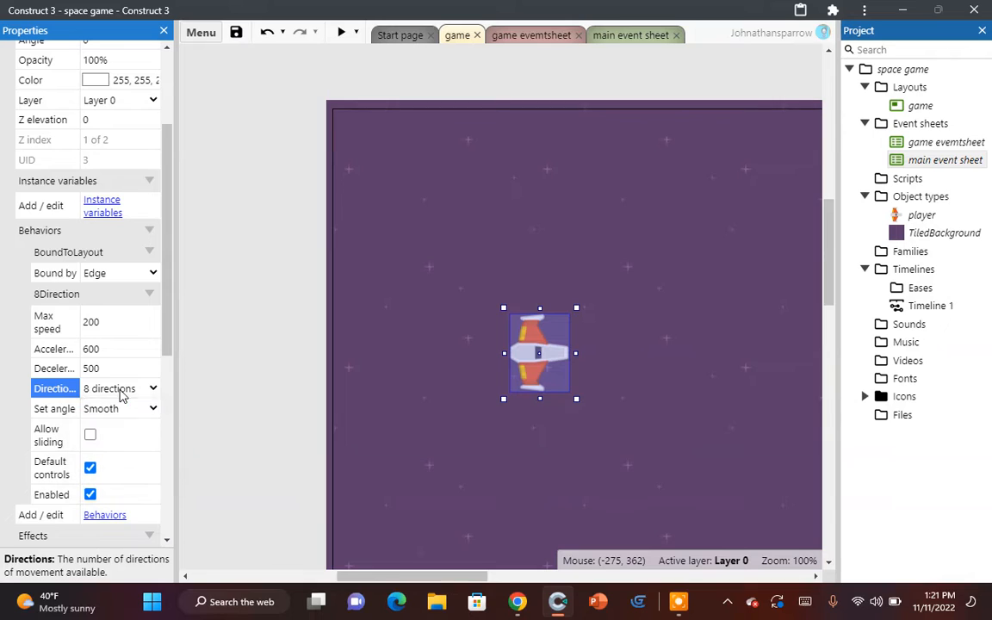
pyautogui.click(120, 323)
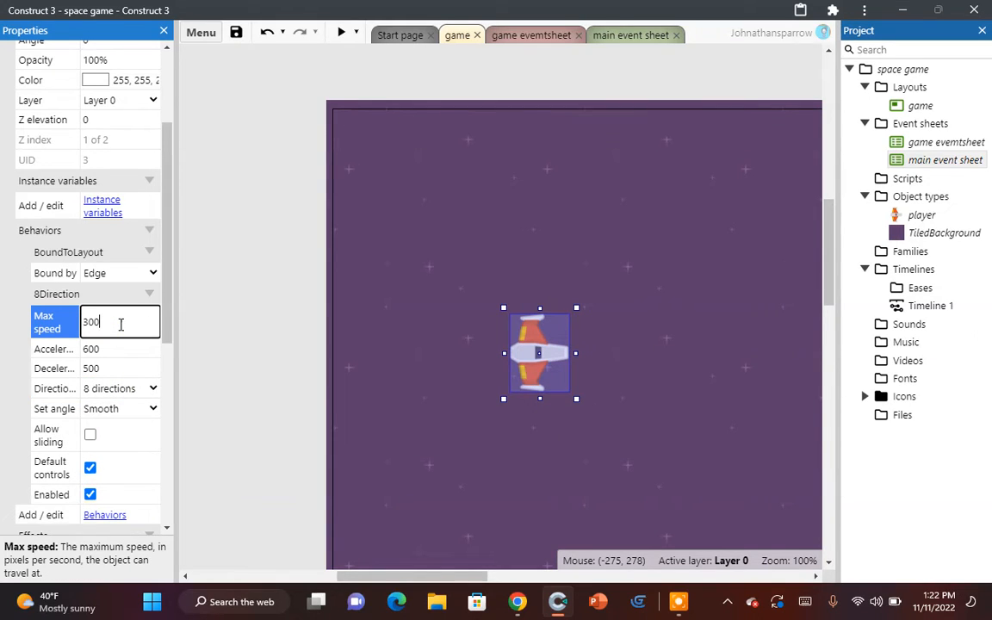
# Step: Preview the game to test the ship's new speed by steering it around the layout, and close the preview
pyautogui.click(341, 32)
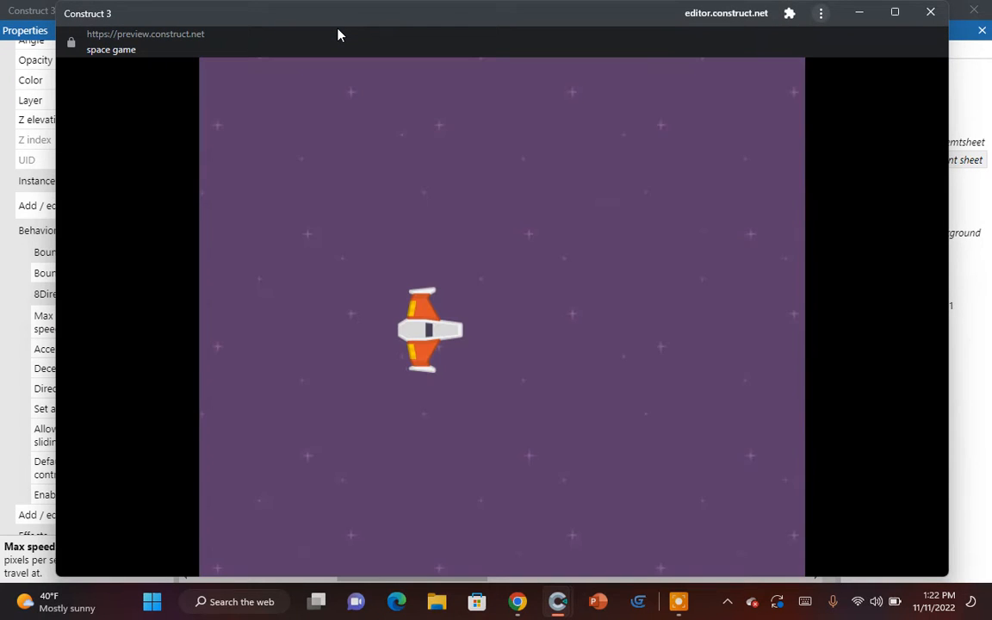
pyautogui.press('Right')
pyautogui.press('Up')
pyautogui.press('Left')
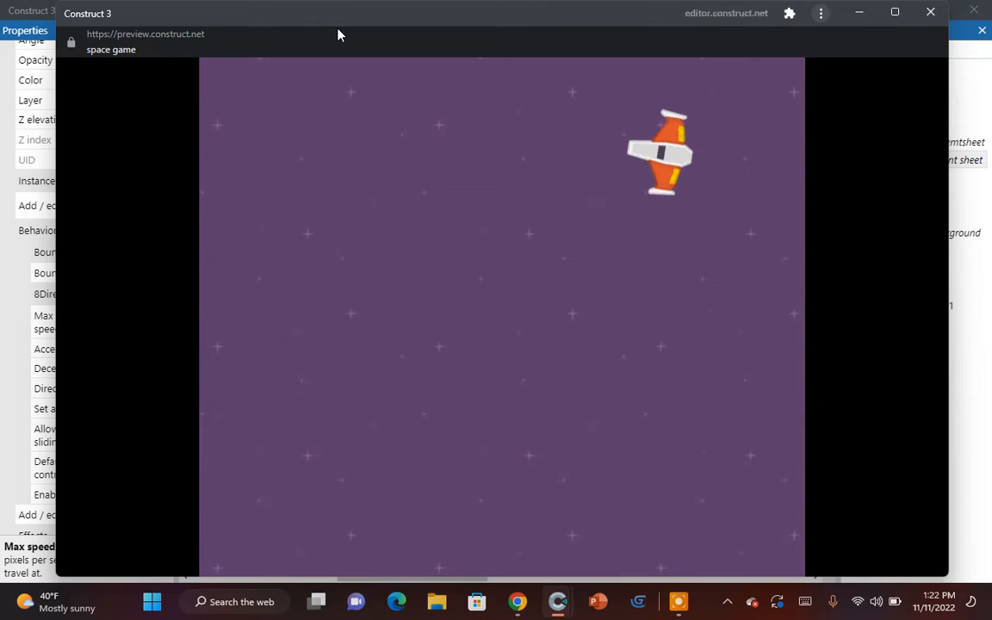
pyautogui.press('Down')
pyautogui.press('Right')
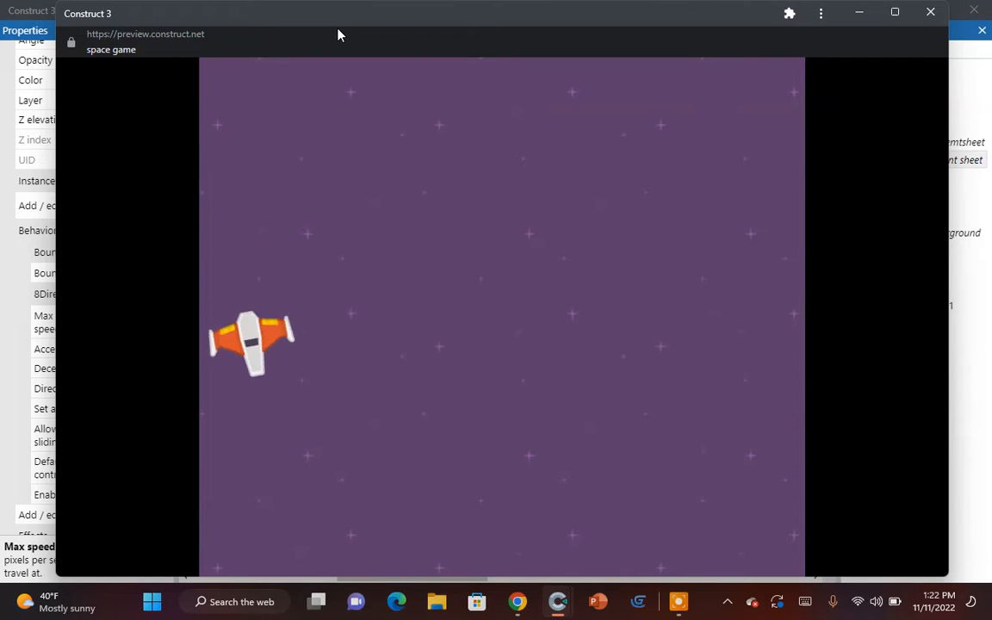
pyautogui.press('Up')
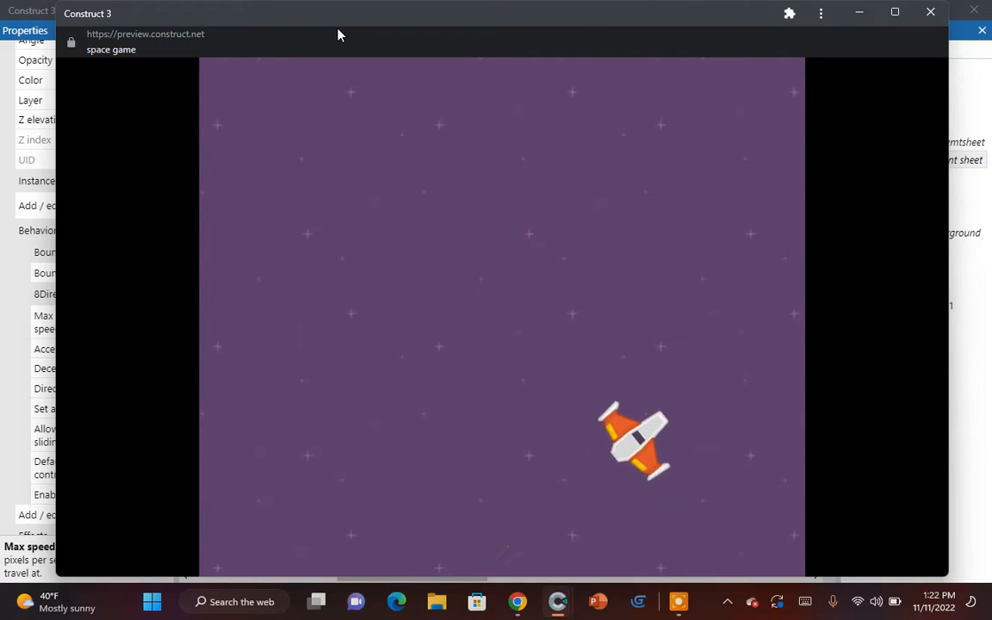
pyautogui.click(930, 12)
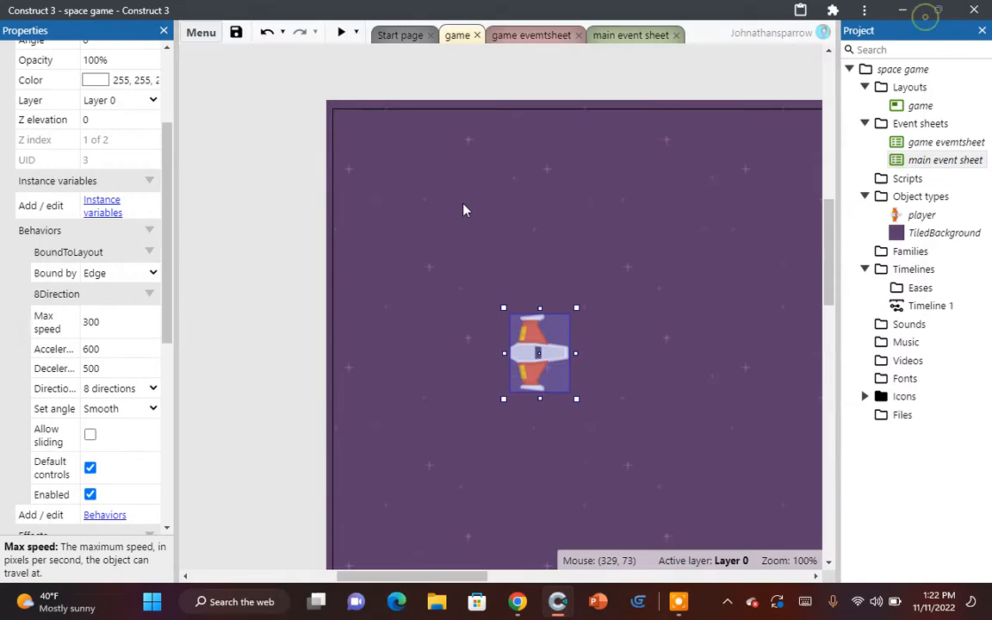
# Step: Start inserting a new object type in the game layout
pyautogui.rightClick(221, 147)
pyautogui.click(263, 157)
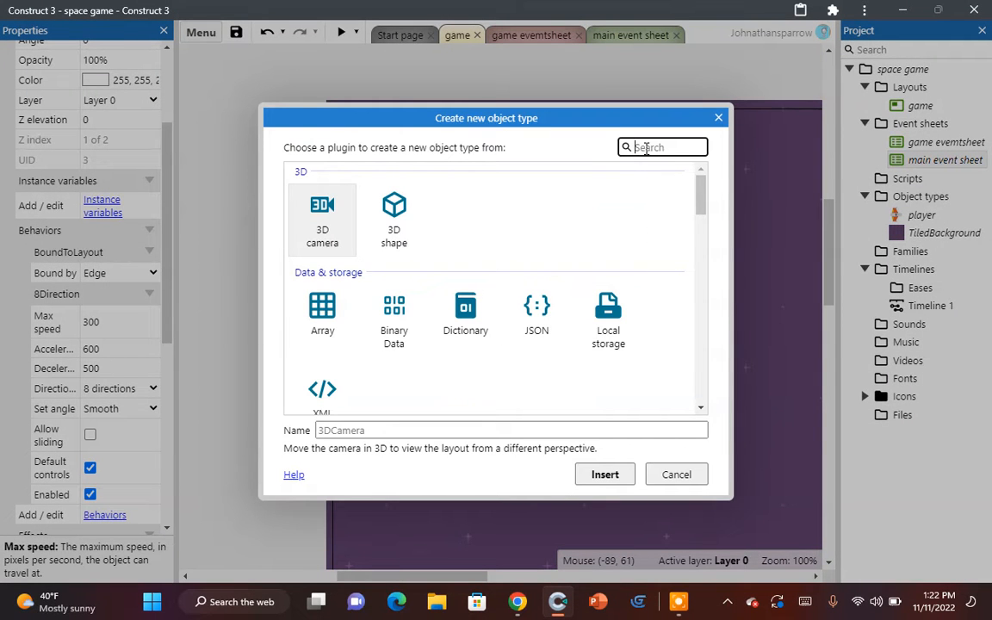
pyautogui.write('bu')
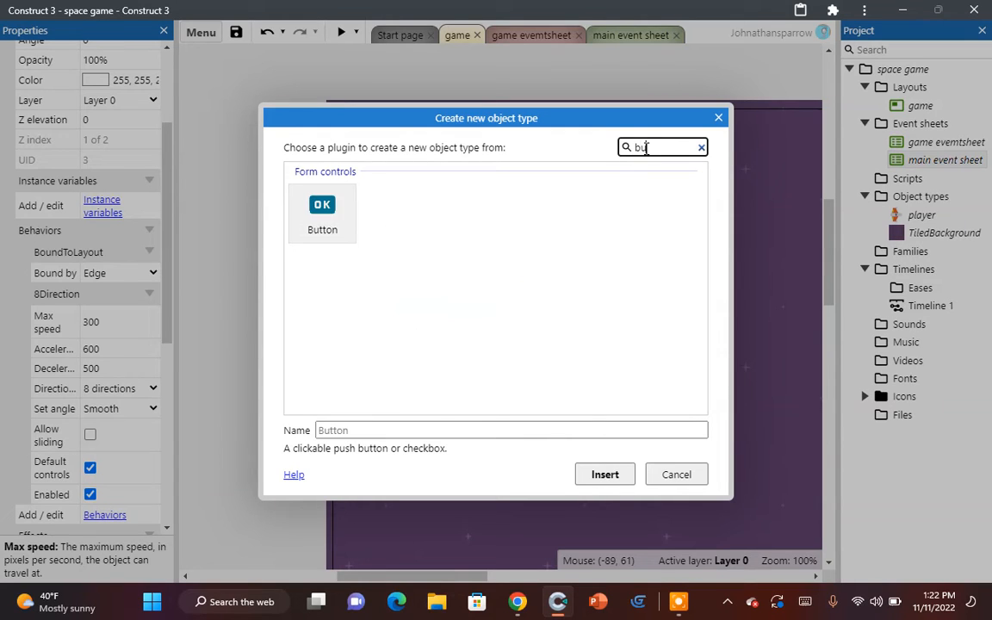
pyautogui.write('llet')
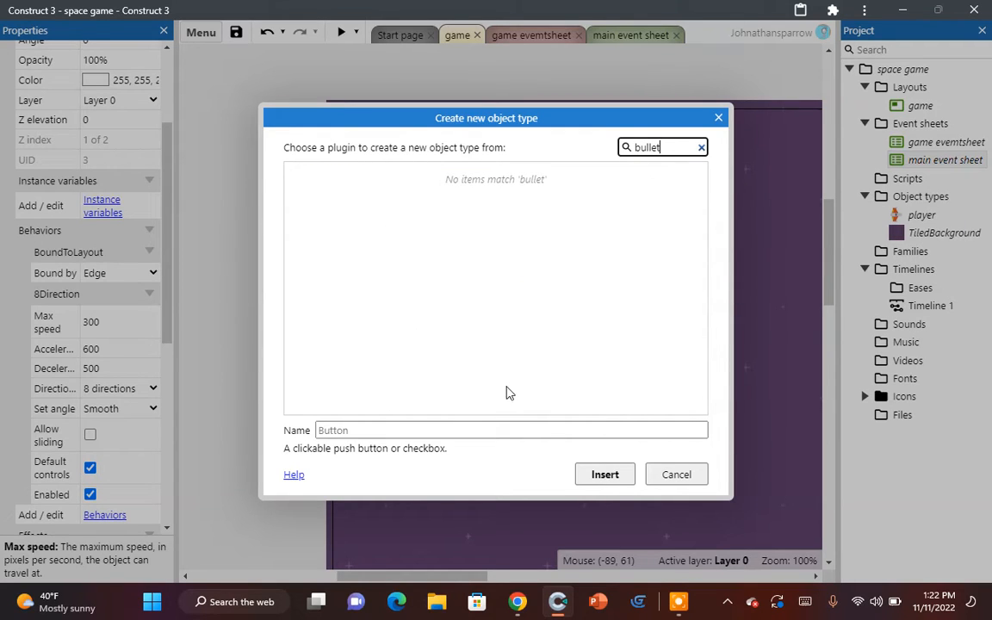
pyautogui.press('BackSpace')
pyautogui.press('BackSpace')
pyautogui.press('BackSpace')
pyautogui.press('BackSpace')
pyautogui.press('BackSpace')
pyautogui.press('BackSpace')
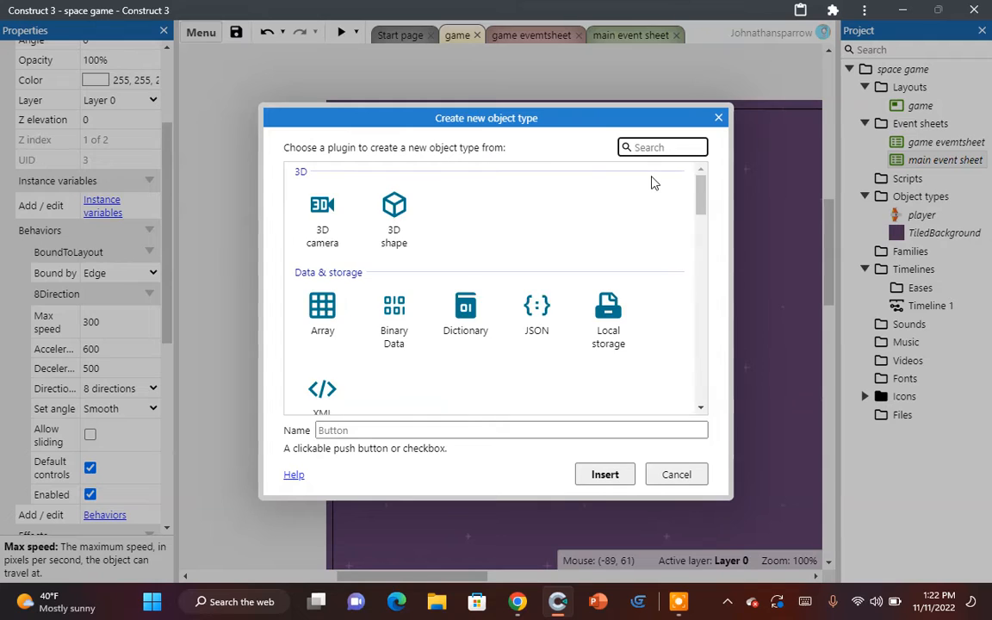
# Step: Create a Sprite object named bullet and place it above the player ship in the layout
pyautogui.write('sp')
pyautogui.click(332, 238)
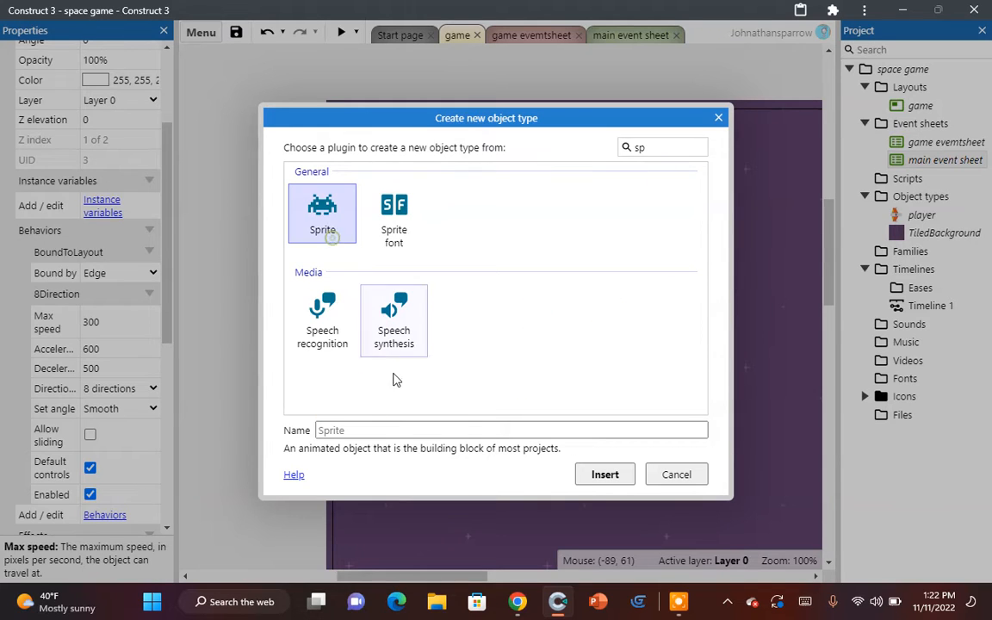
pyautogui.click(404, 429)
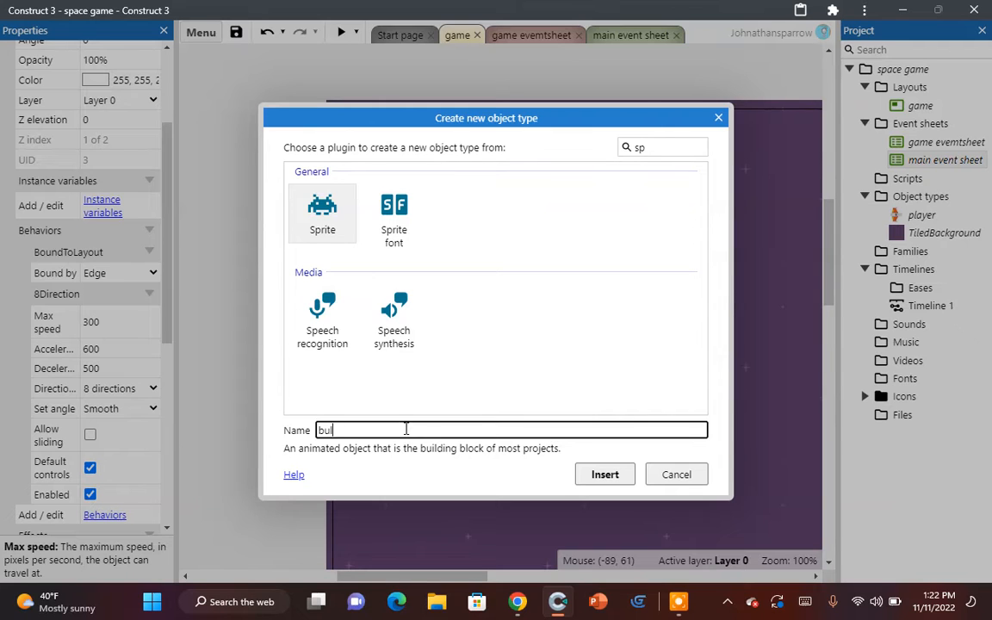
pyautogui.click(603, 474)
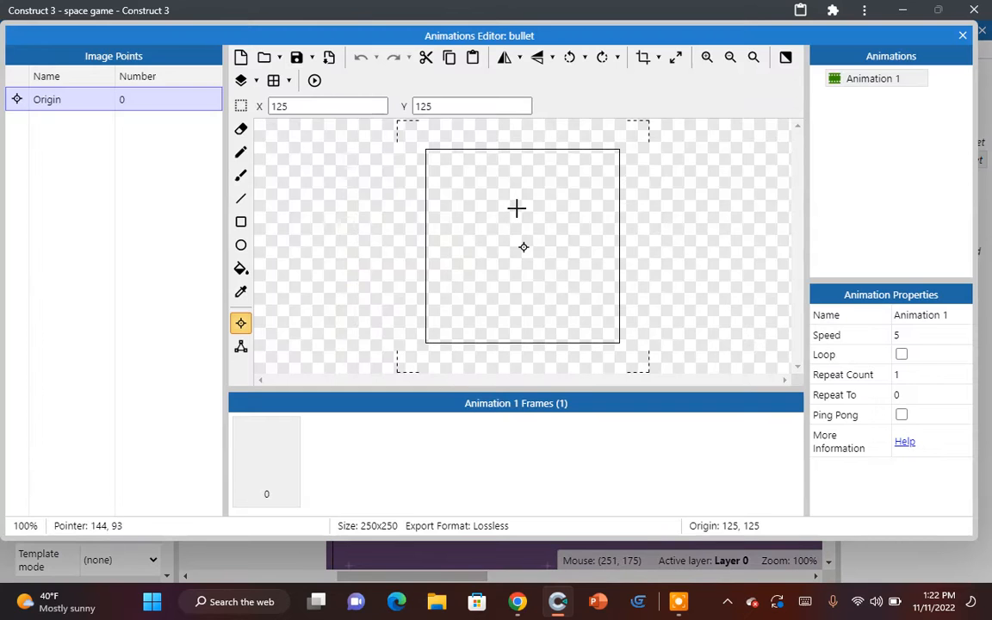
# Step: Load a blue laser image from the Lasers folder into the bullet sprite, rotate it clockwise to horizontal, and close the animations editor
pyautogui.click(264, 59)
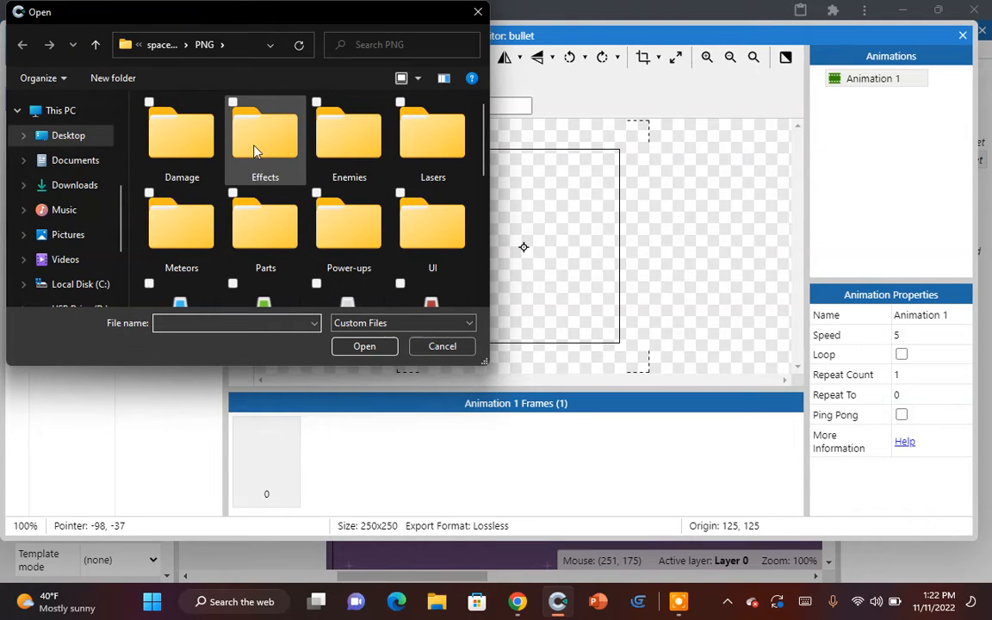
pyautogui.doubleClick(461, 164)
pyautogui.click(197, 158)
pyautogui.doubleClick(196, 158)
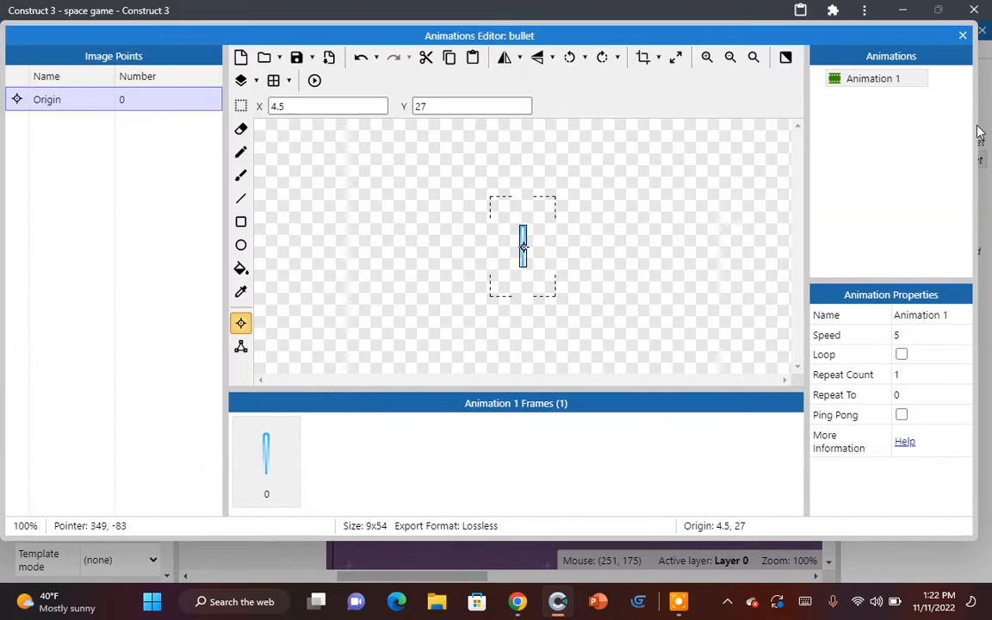
pyautogui.click(605, 58)
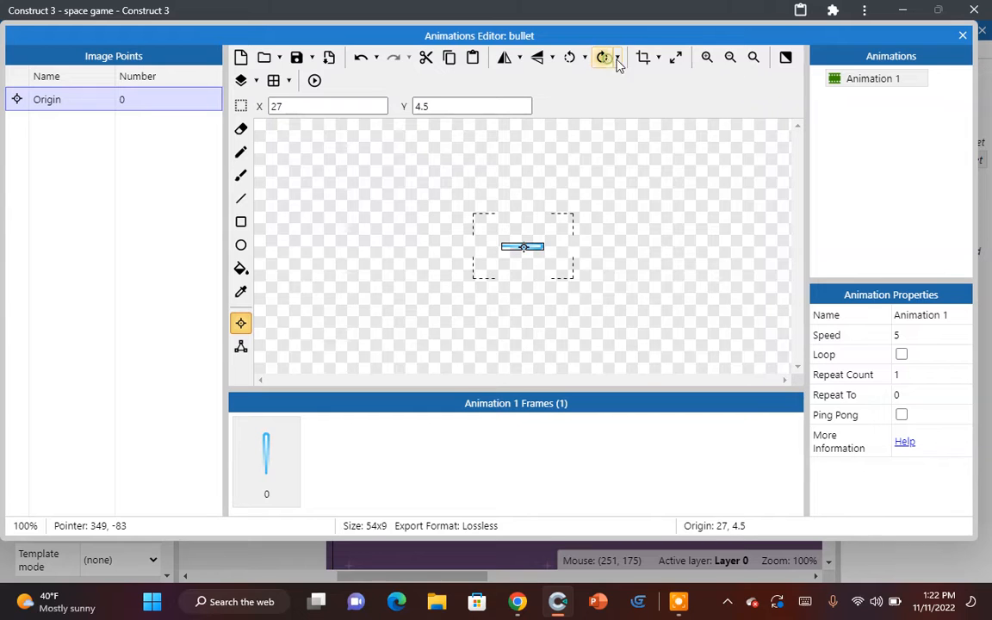
pyautogui.click(961, 36)
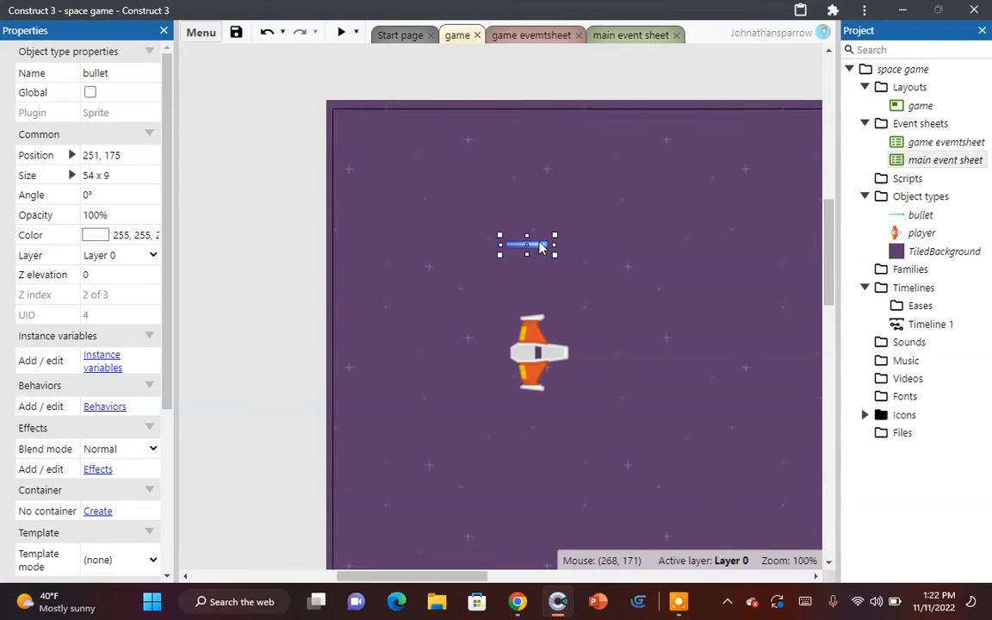
# Step: Move the bullet outside the layout, just above its upper-left corner, and shrink it to about 48 x 6
pyautogui.moveTo(544, 245); pyautogui.dragTo(378, 87)
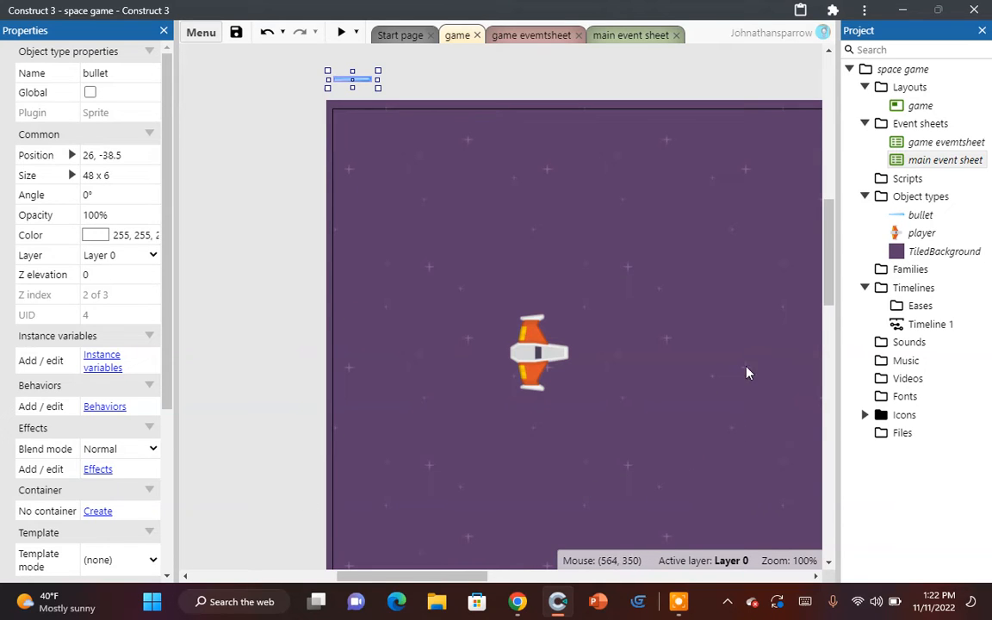
pyautogui.scroll(-2, 274, 428)
pyautogui.scroll(4, 268, 391)
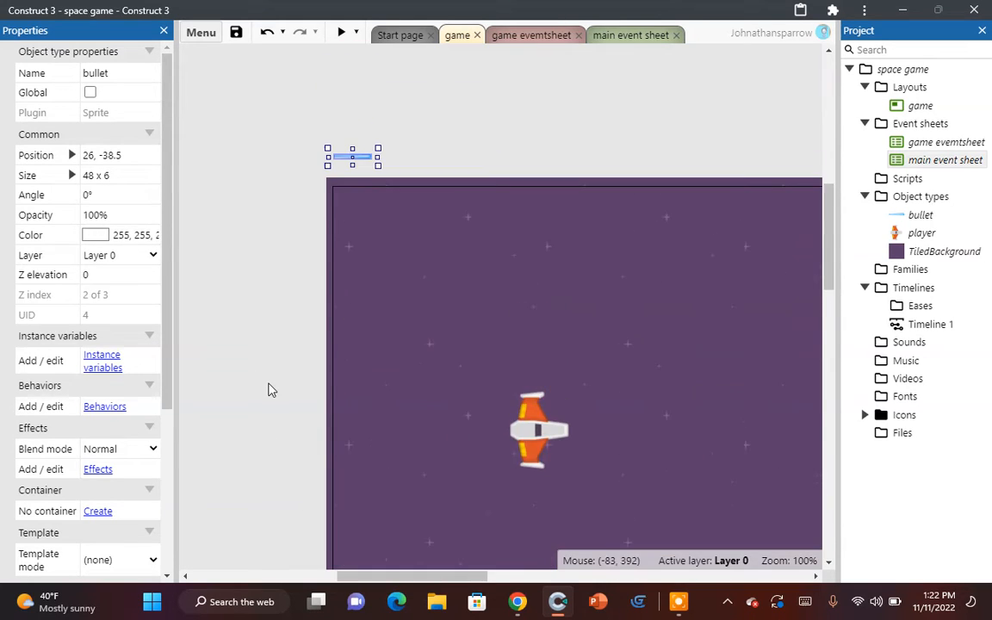
pyautogui.scroll(-1, 270, 390)
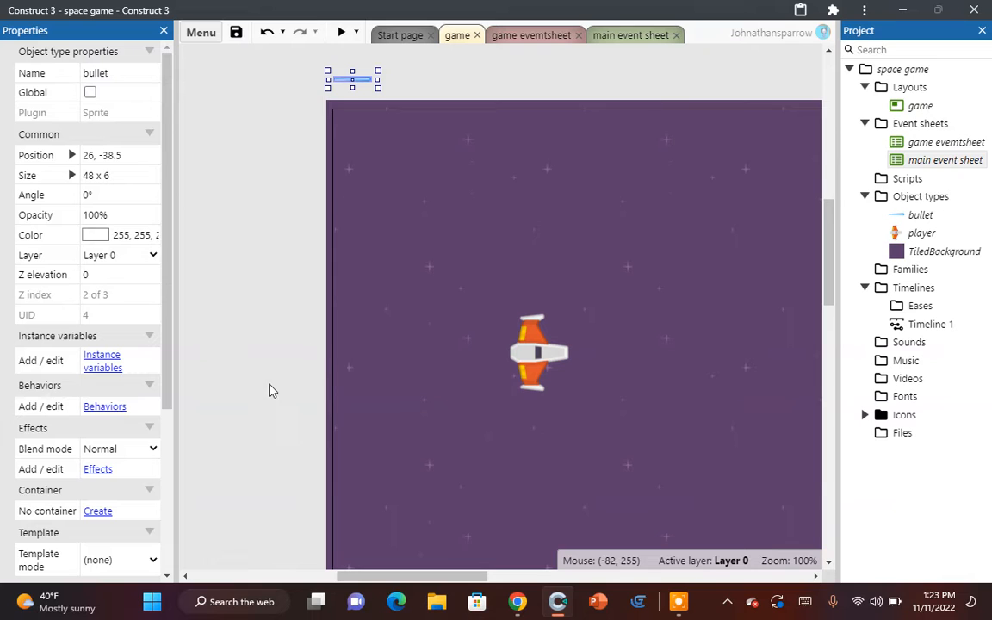
# Step: Add the Destroy outside layout behavior to the bullet sprite
pyautogui.click(107, 405)
pyautogui.click(517, 244)
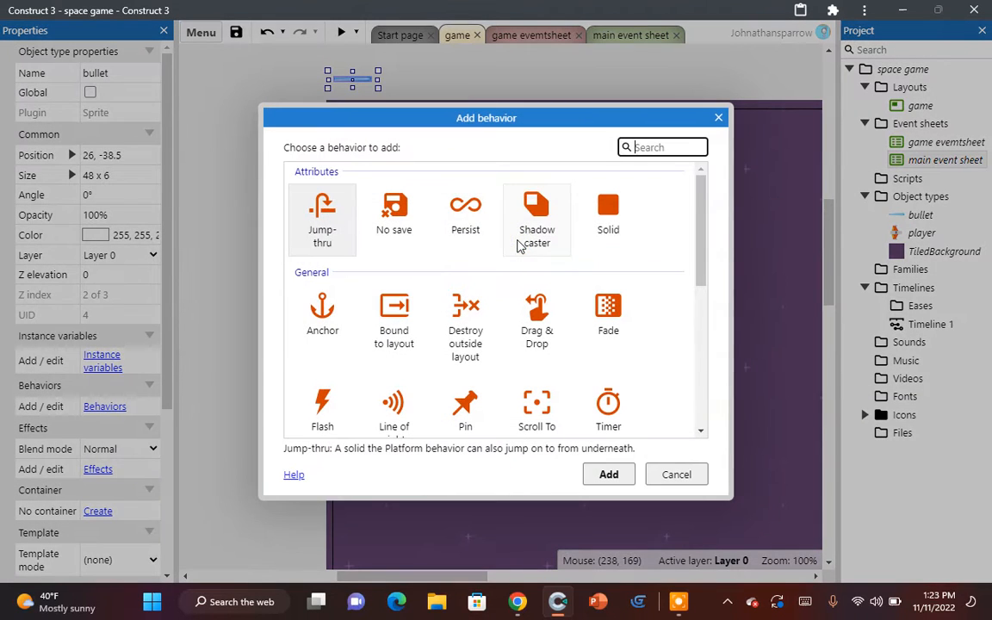
pyautogui.doubleClick(463, 311)
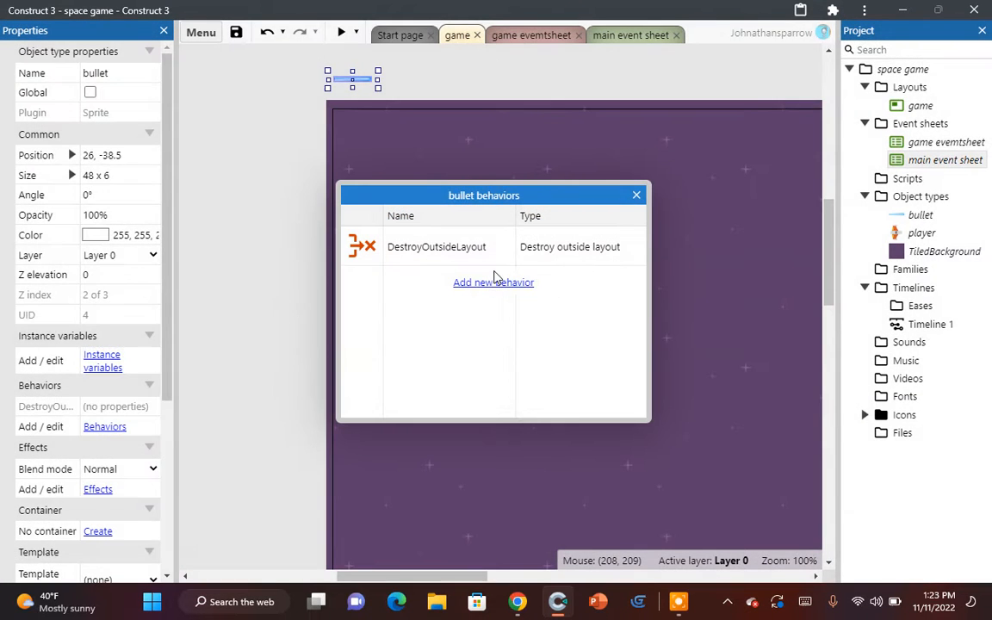
# Step: Add the Bullet behavior to the bullet sprite and close its behaviors dialog
pyautogui.click(493, 282)
pyautogui.scroll(-2, 387, 319)
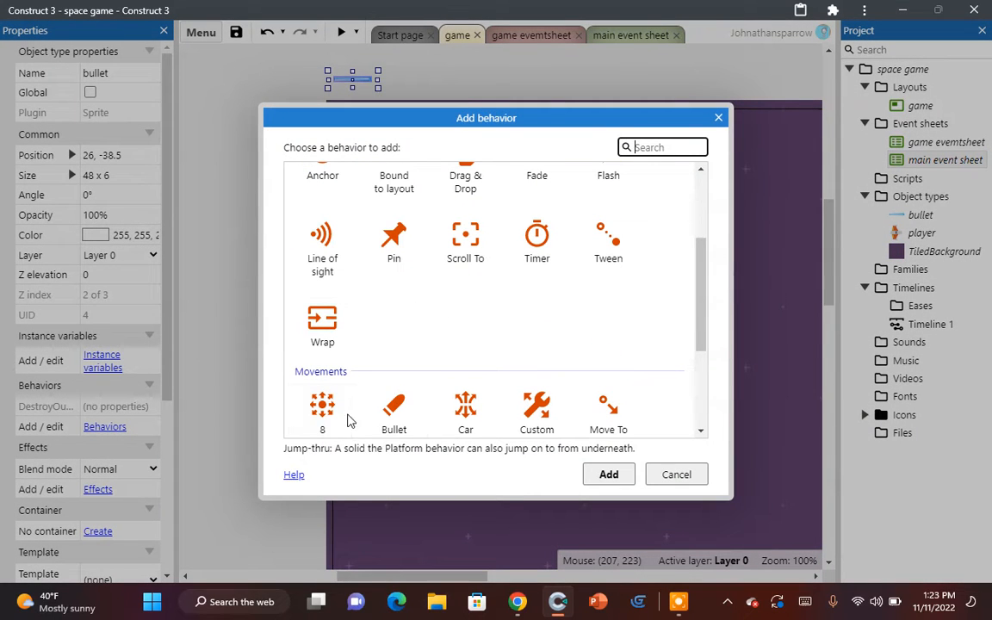
pyautogui.doubleClick(392, 413)
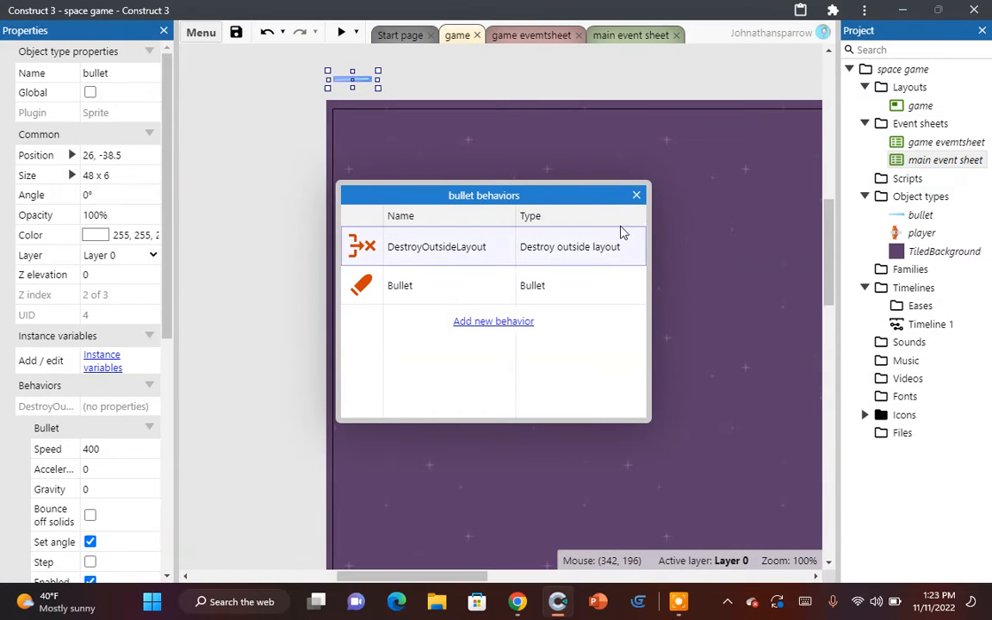
pyautogui.click(638, 196)
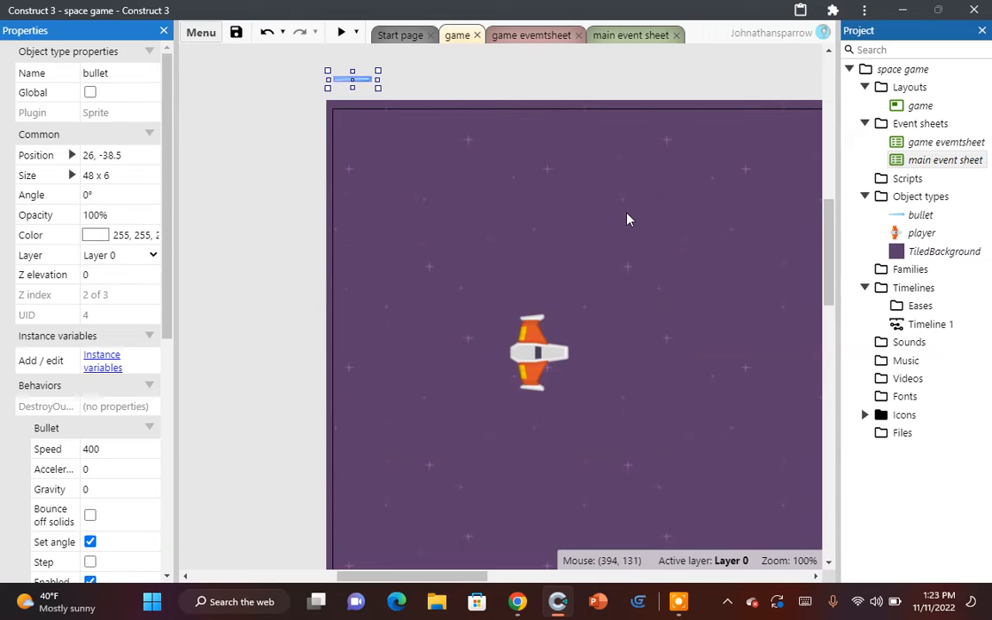
# Step: Add an event group named player bullet to the main event sheet
pyautogui.click(620, 35)
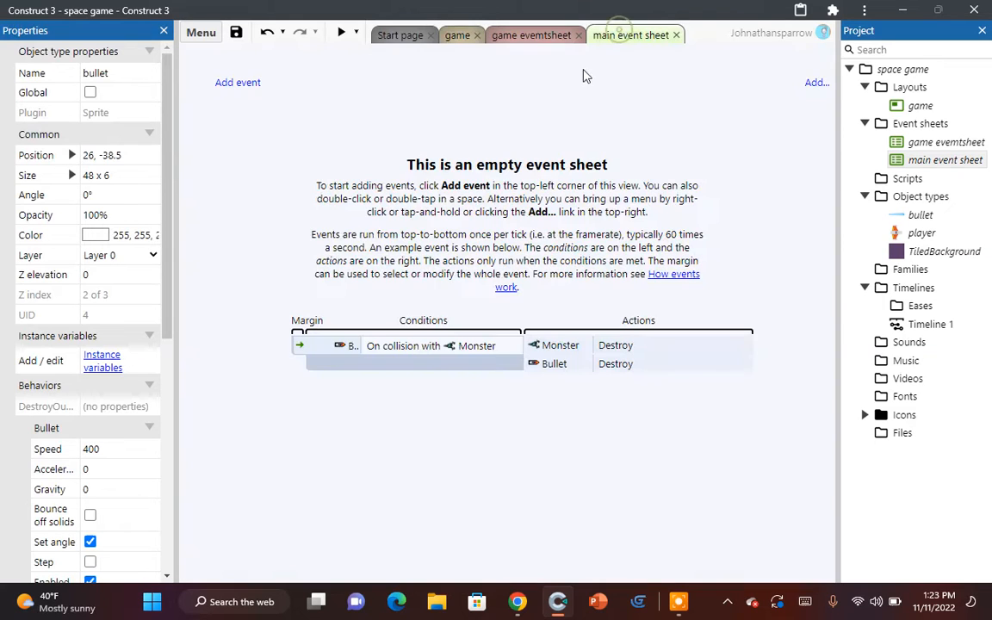
pyautogui.rightClick(336, 191)
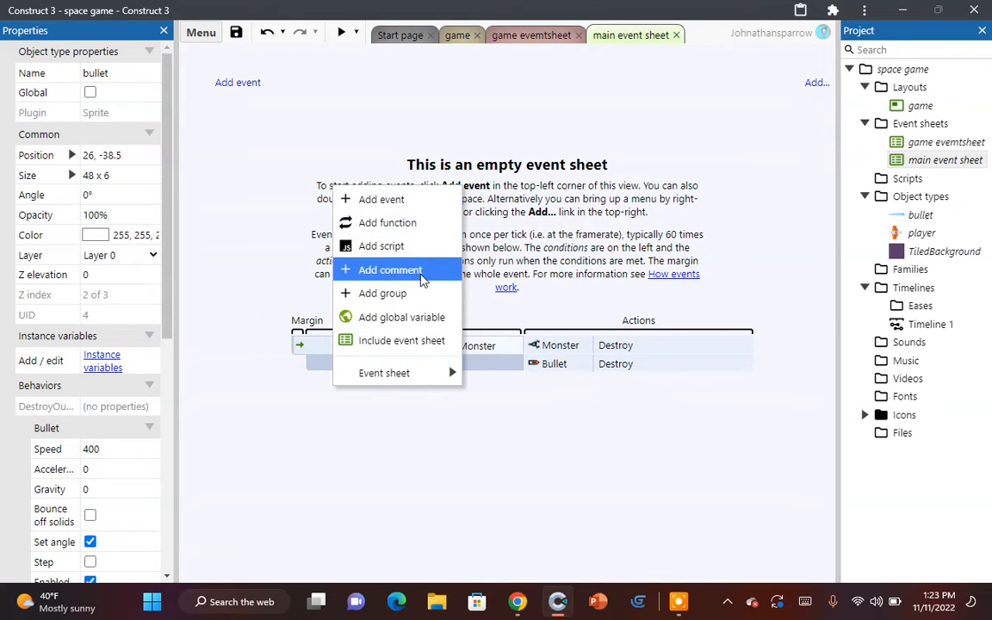
pyautogui.click(404, 293)
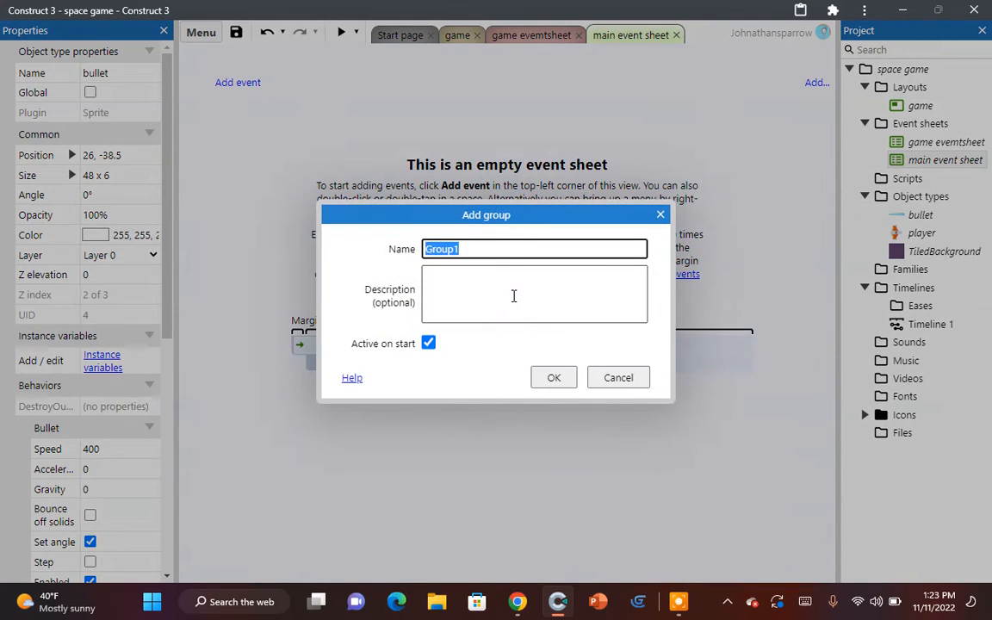
pyautogui.write('player bullet')
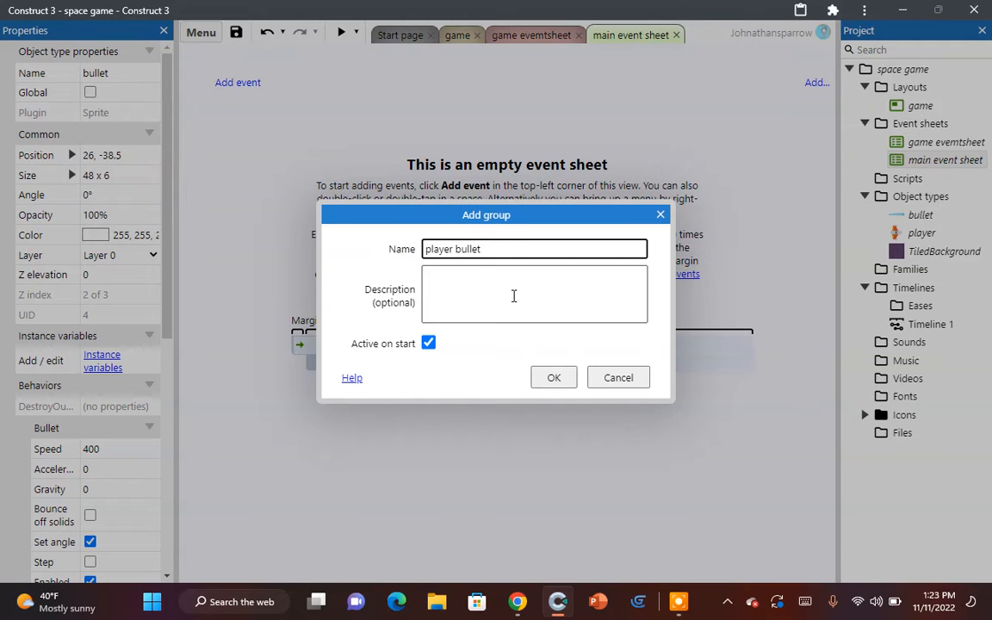
pyautogui.click(552, 377)
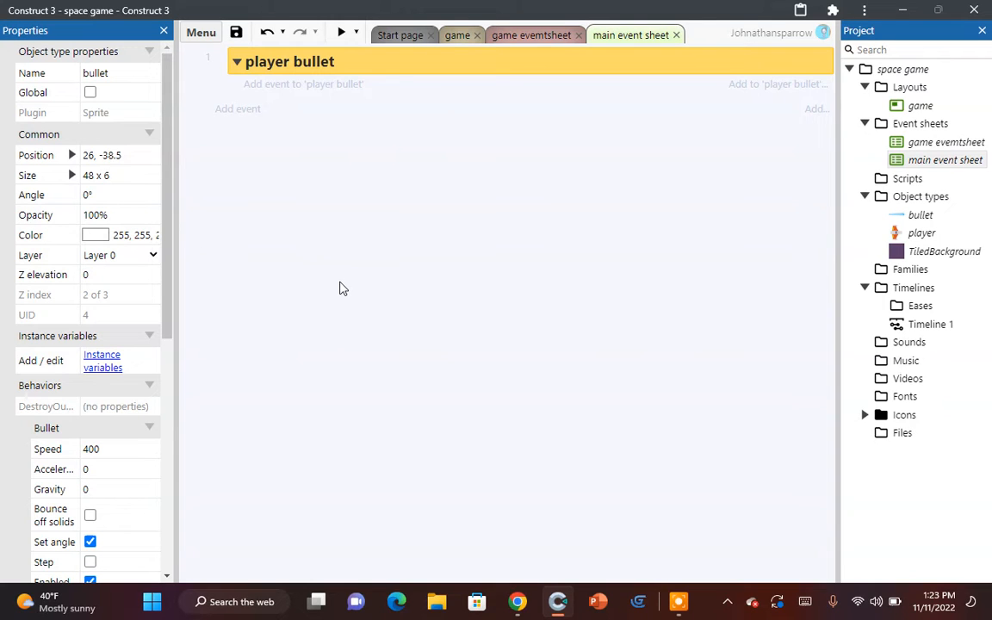
pyautogui.click(283, 85)
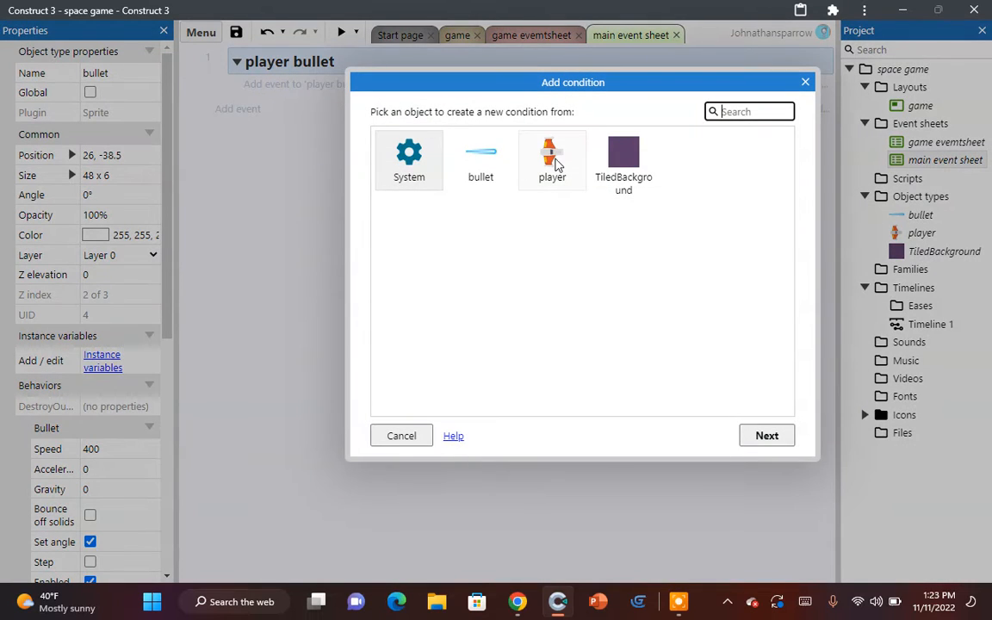
pyautogui.doubleClick(556, 164)
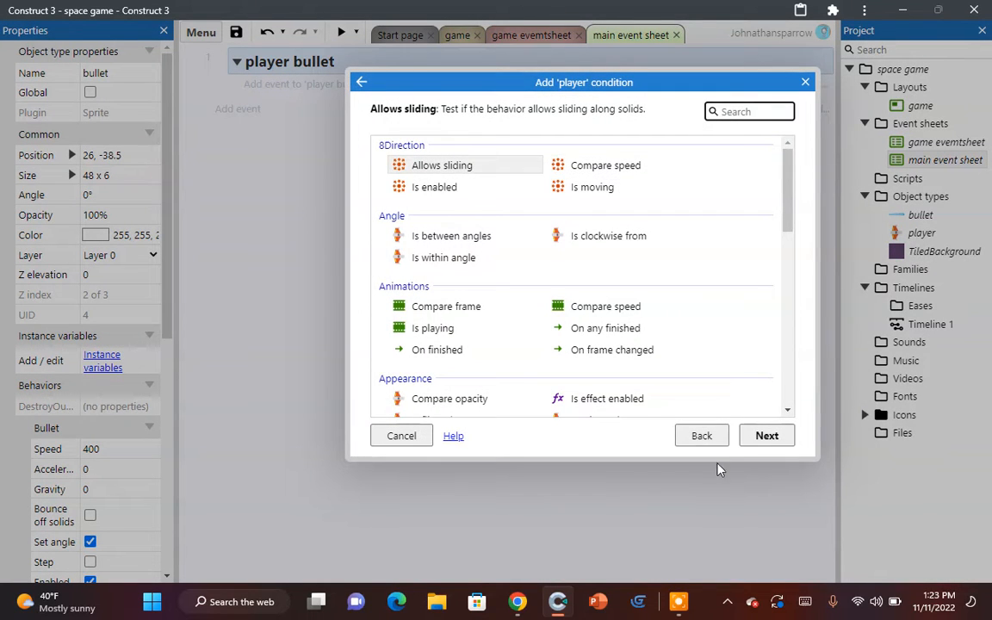
pyautogui.click(701, 435)
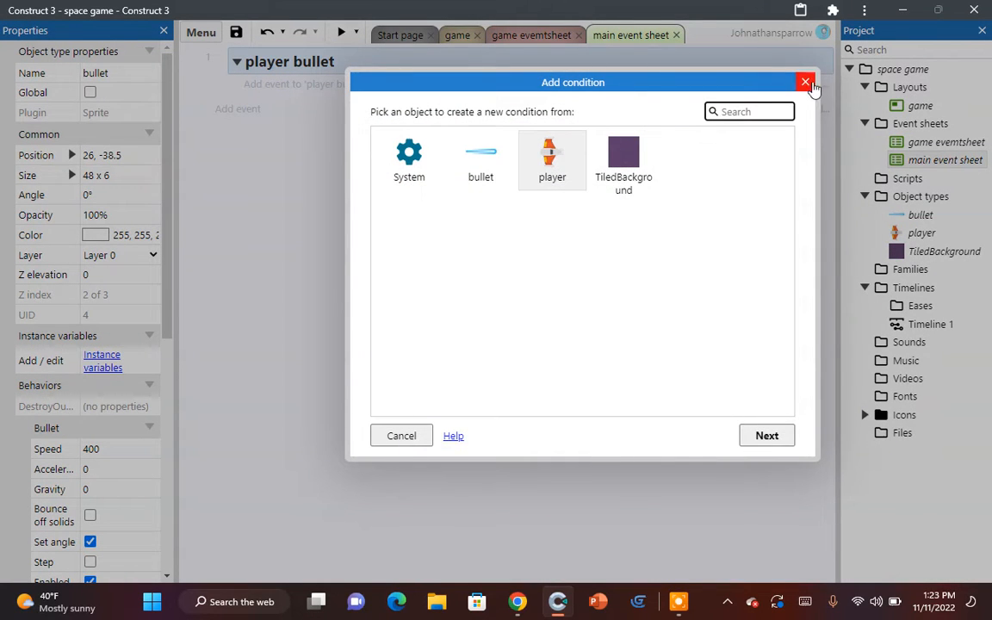
pyautogui.click(805, 83)
# Step: Insert a Keyboard input object into the project from the game layout
pyautogui.click(457, 36)
pyautogui.rightClick(253, 225)
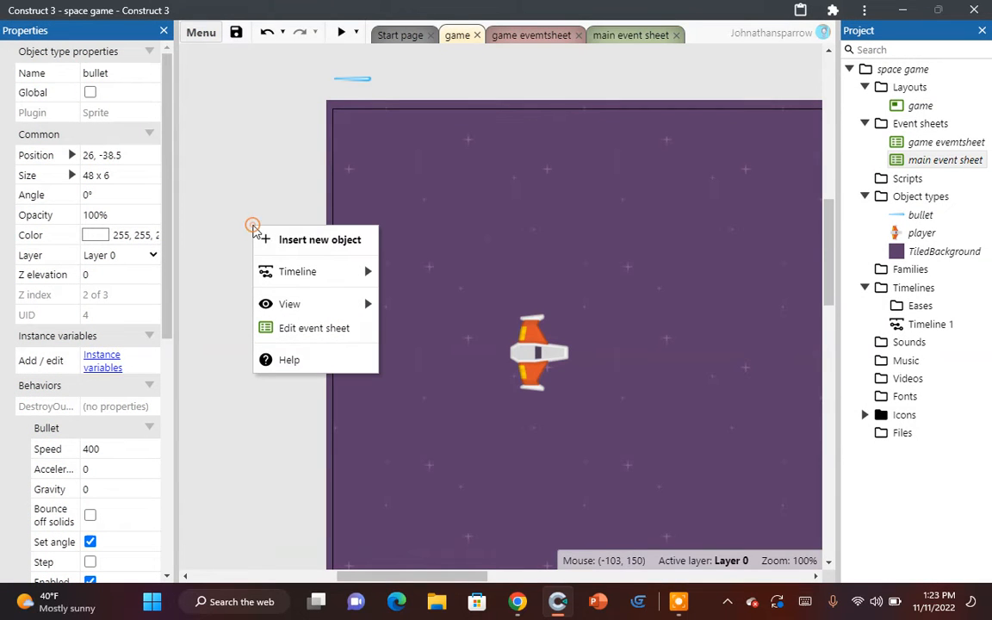
pyautogui.click(320, 240)
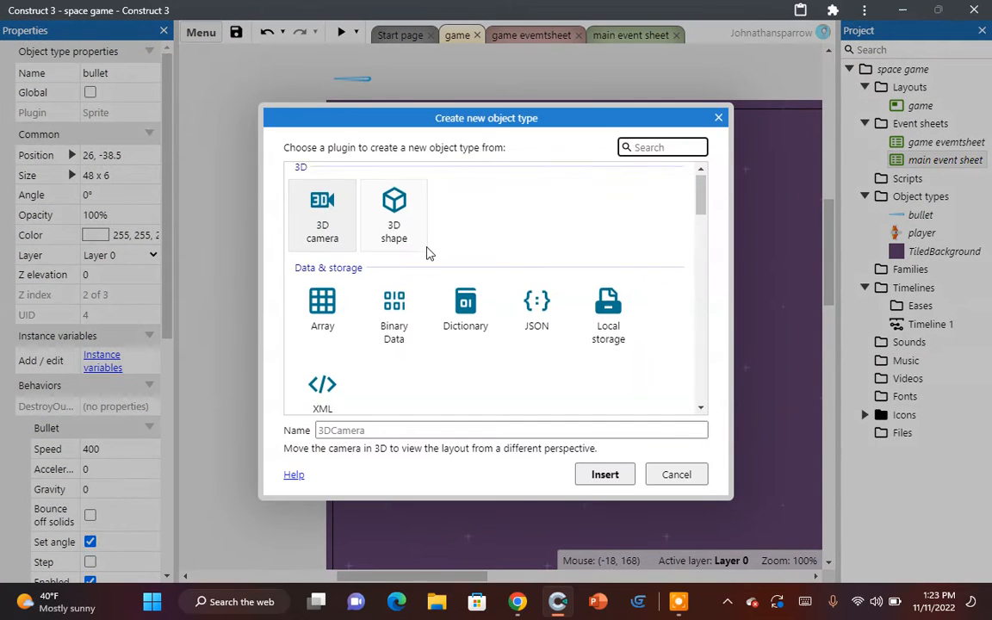
pyautogui.scroll(-5, 427, 249)
pyautogui.scroll(-5, 427, 253)
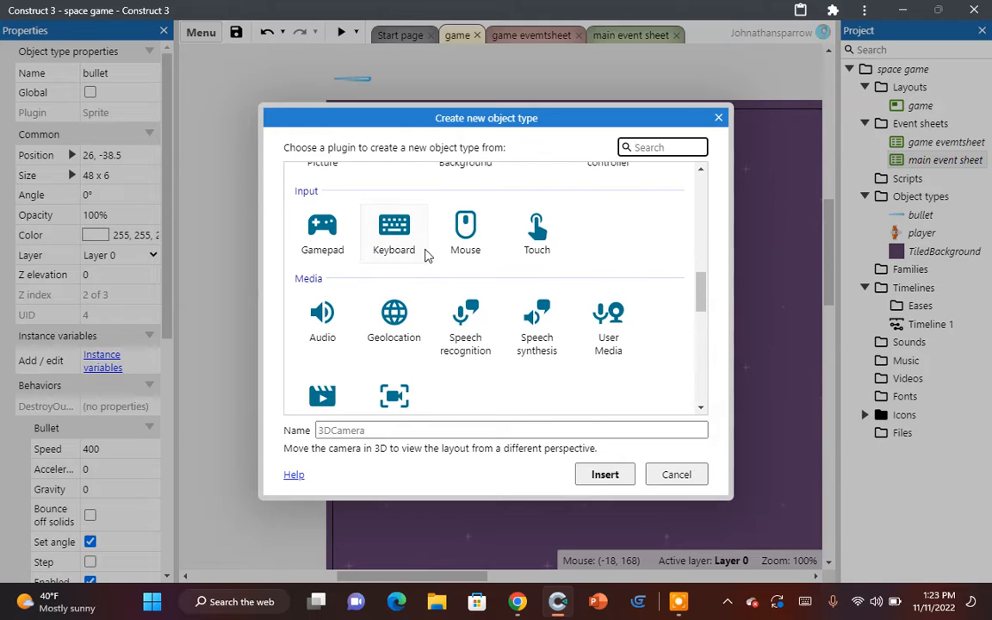
pyautogui.doubleClick(391, 248)
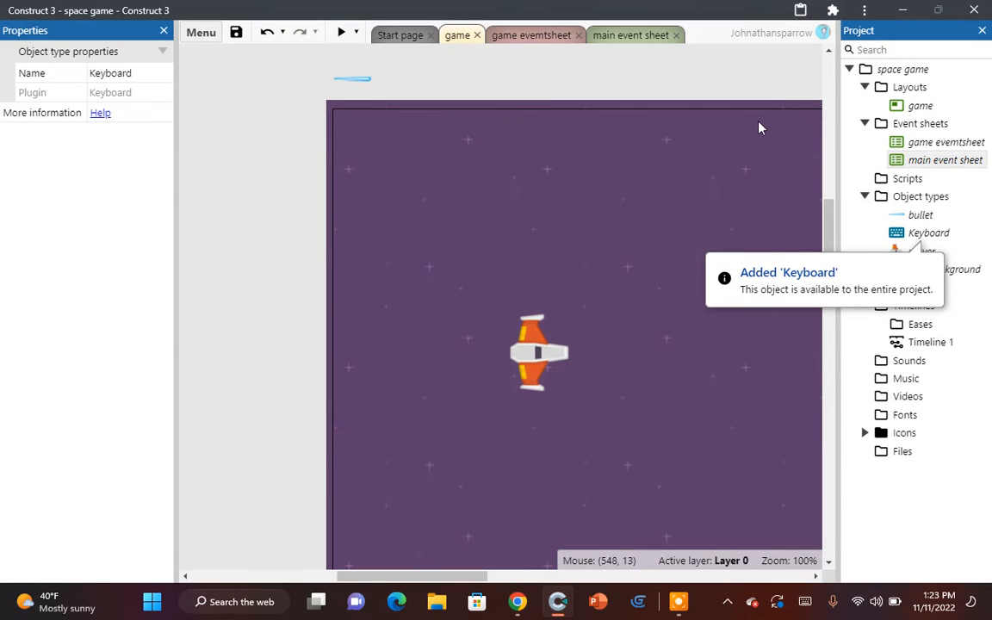
# Step: In the main event sheet's player bullet group, add a Keyboard "Key is down" event for the Space key
pyautogui.click(626, 36)
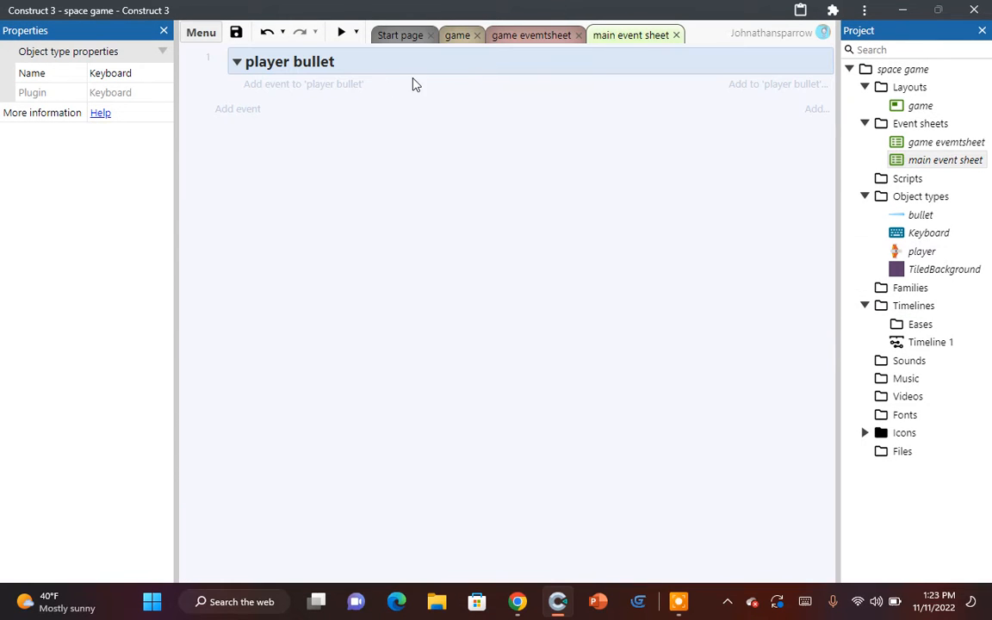
pyautogui.click(318, 86)
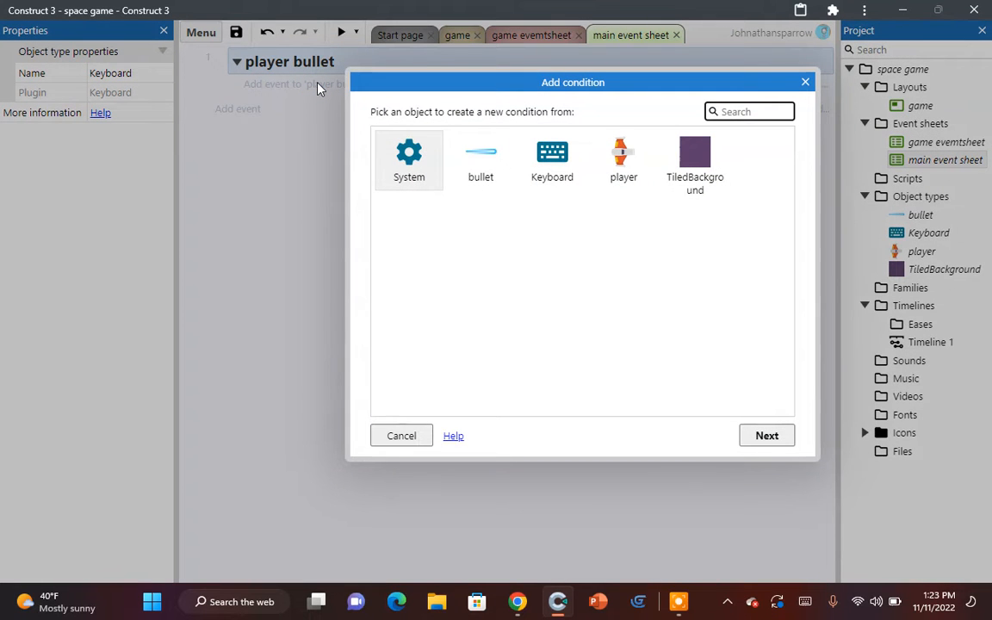
pyautogui.click(805, 82)
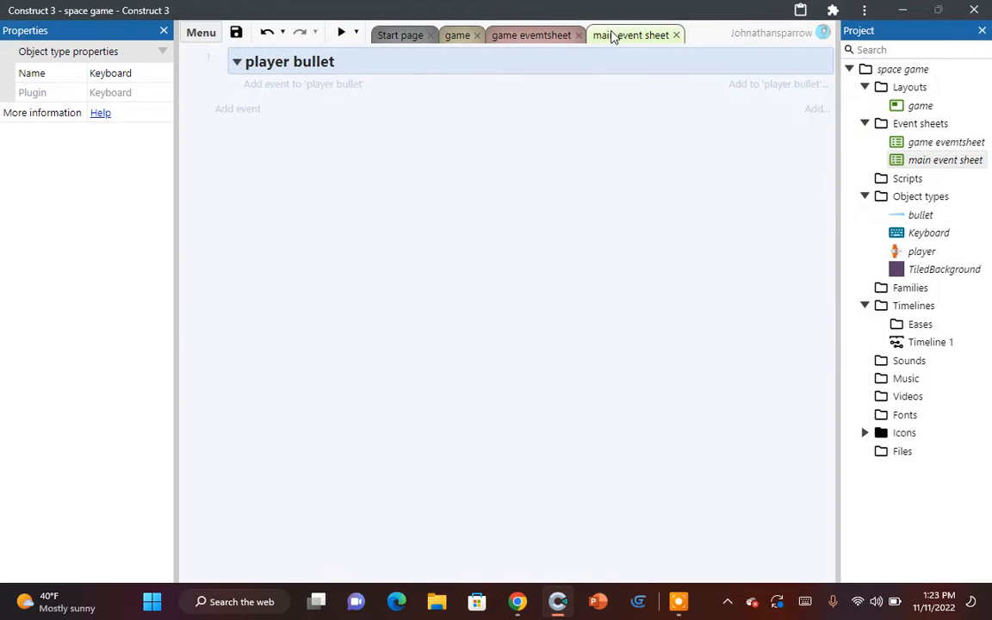
pyautogui.click(303, 84)
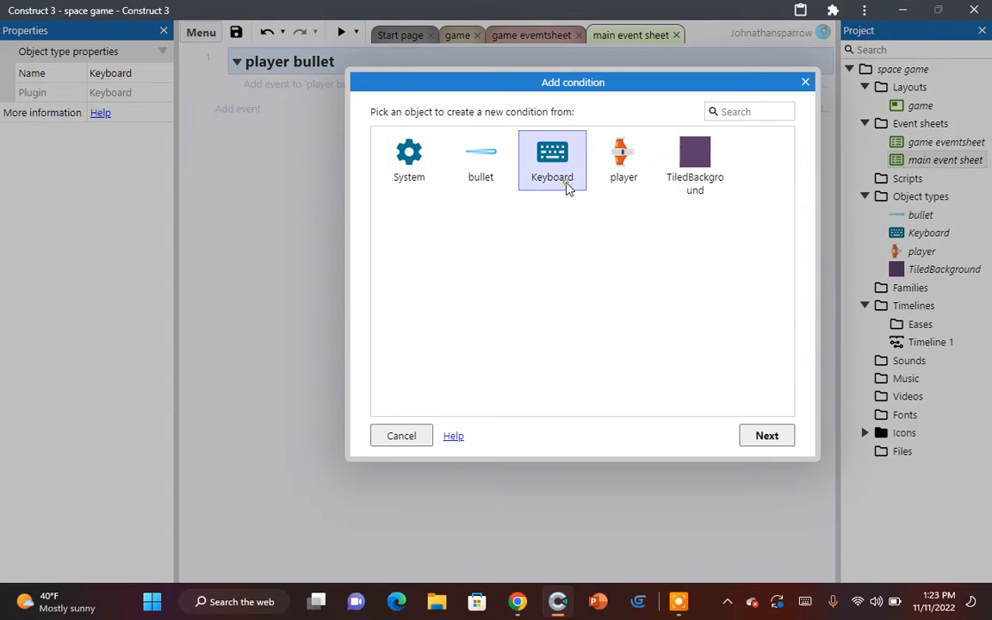
pyautogui.doubleClick(568, 188)
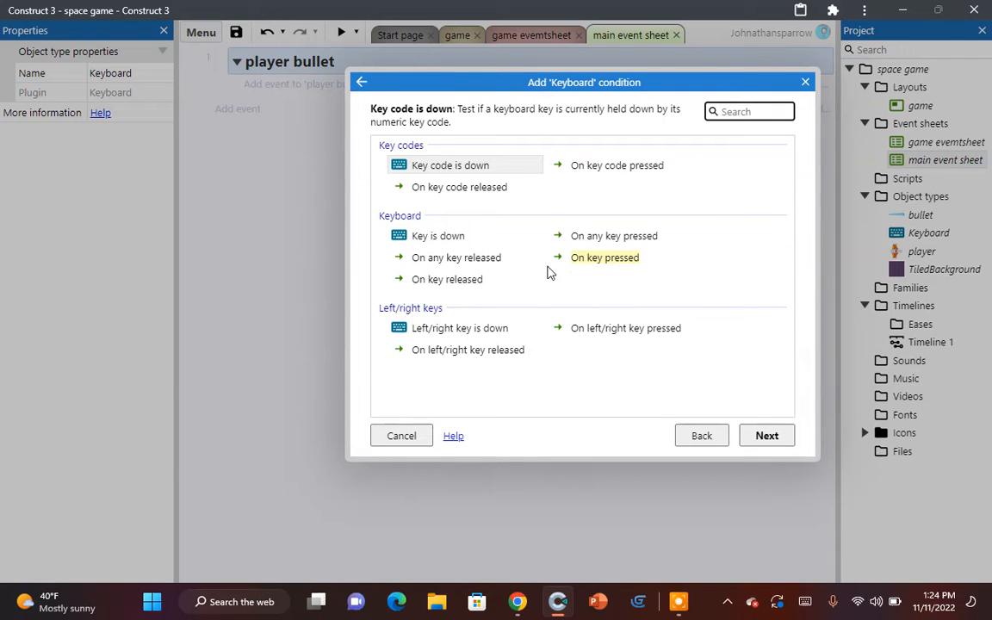
pyautogui.doubleClick(414, 235)
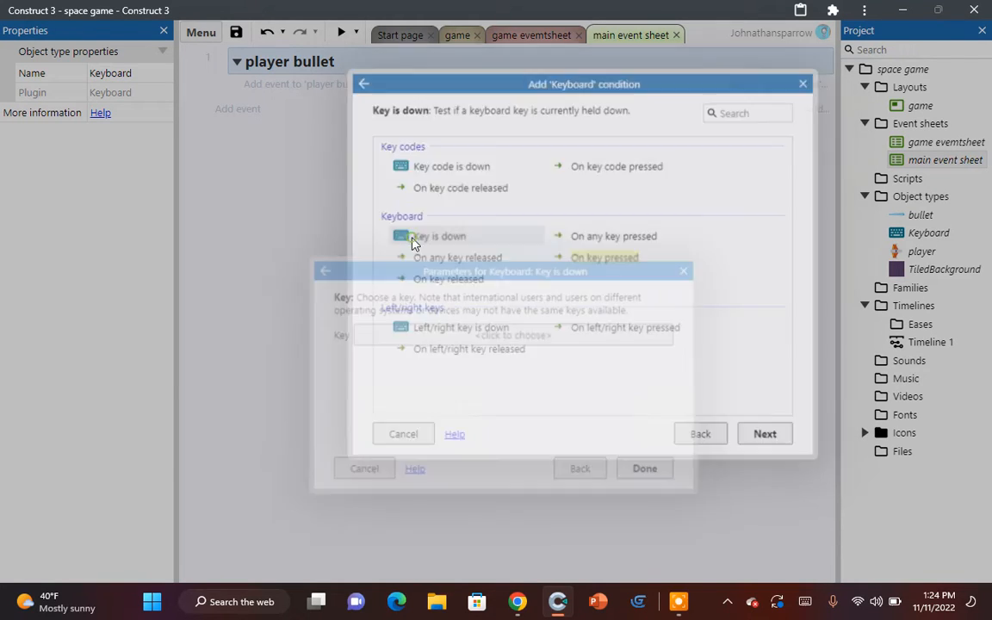
pyautogui.click(549, 336)
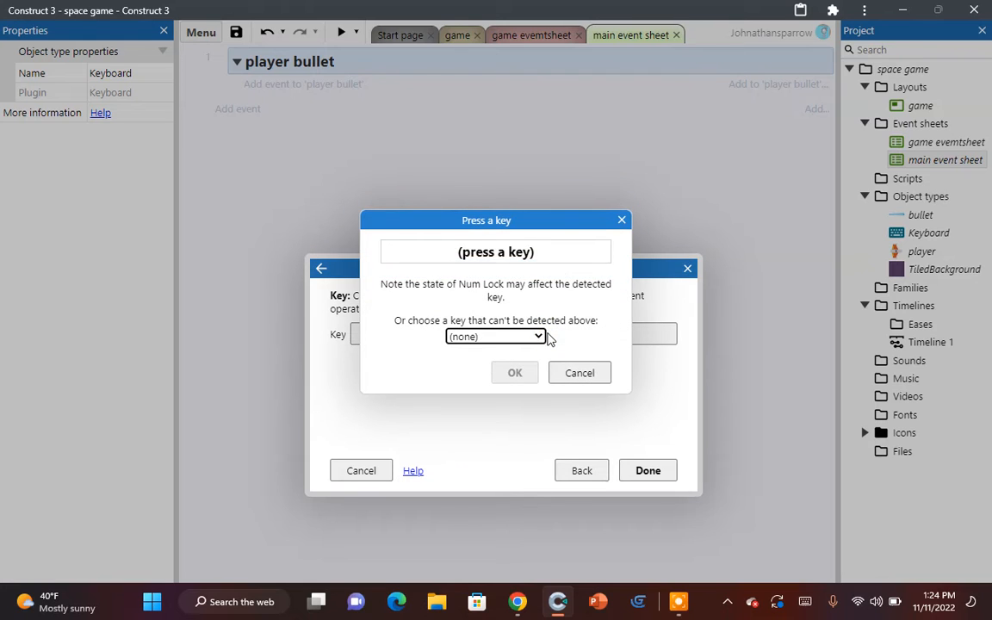
pyautogui.press('space')
pyautogui.click(514, 373)
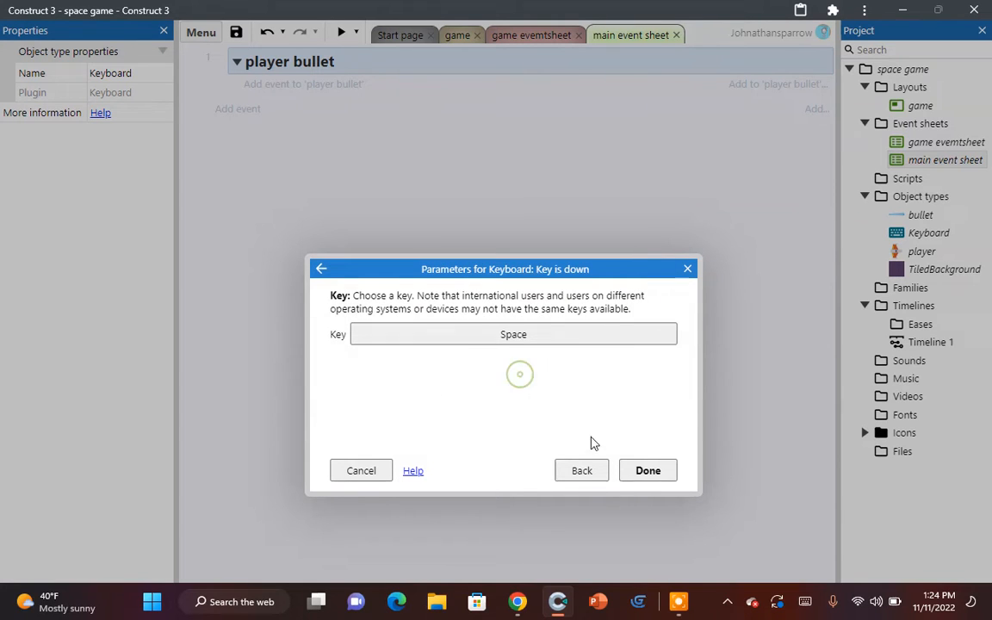
pyautogui.click(638, 482)
# Step: Give the Space event a player action that spawns the bullet object on layer 0 at image point 1
pyautogui.click(467, 86)
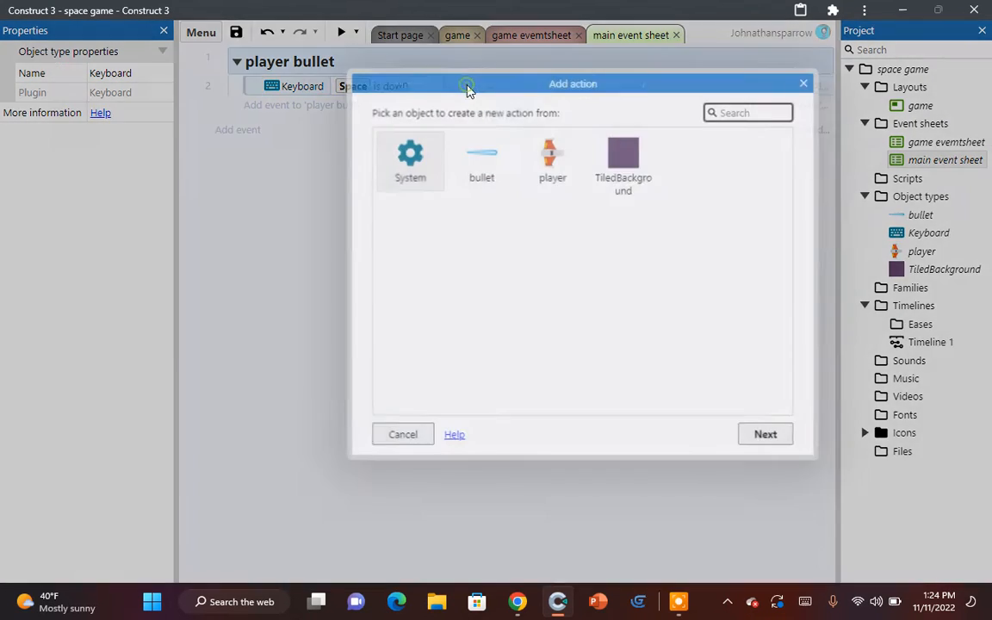
pyautogui.doubleClick(465, 165)
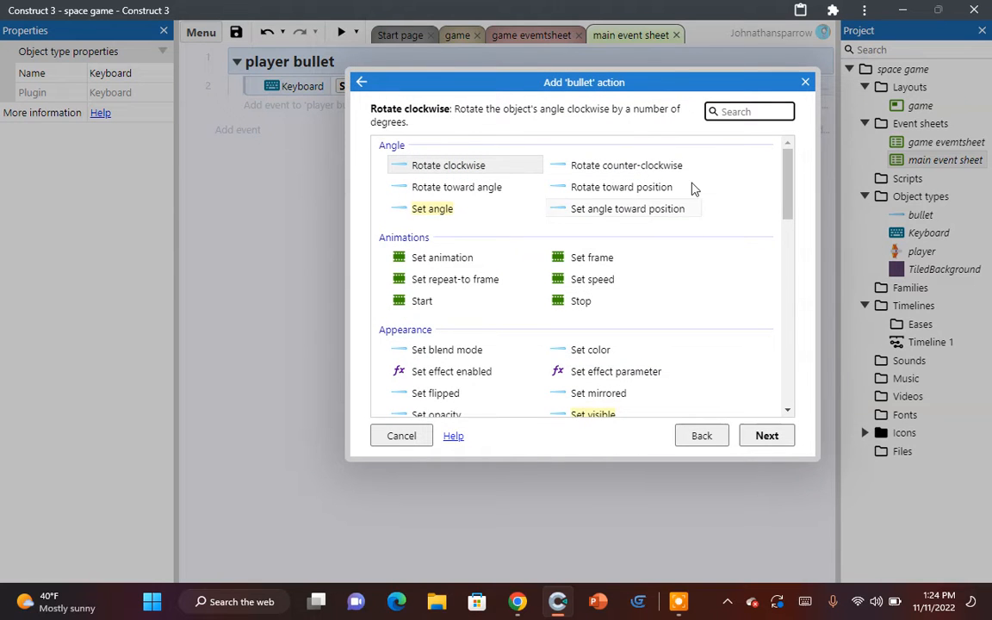
pyautogui.click(701, 435)
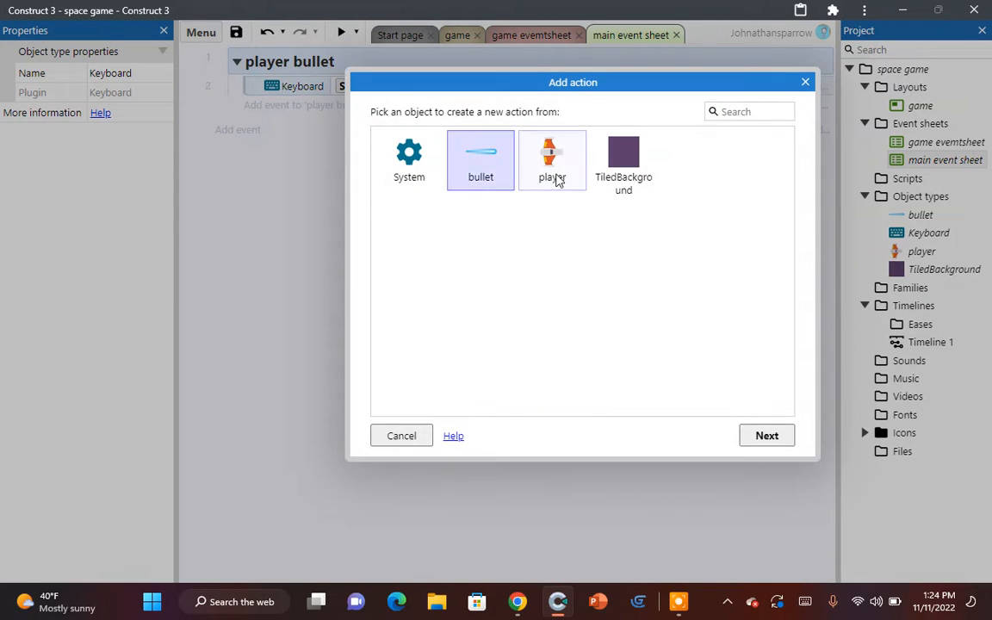
pyautogui.doubleClick(554, 168)
pyautogui.write('spawn')
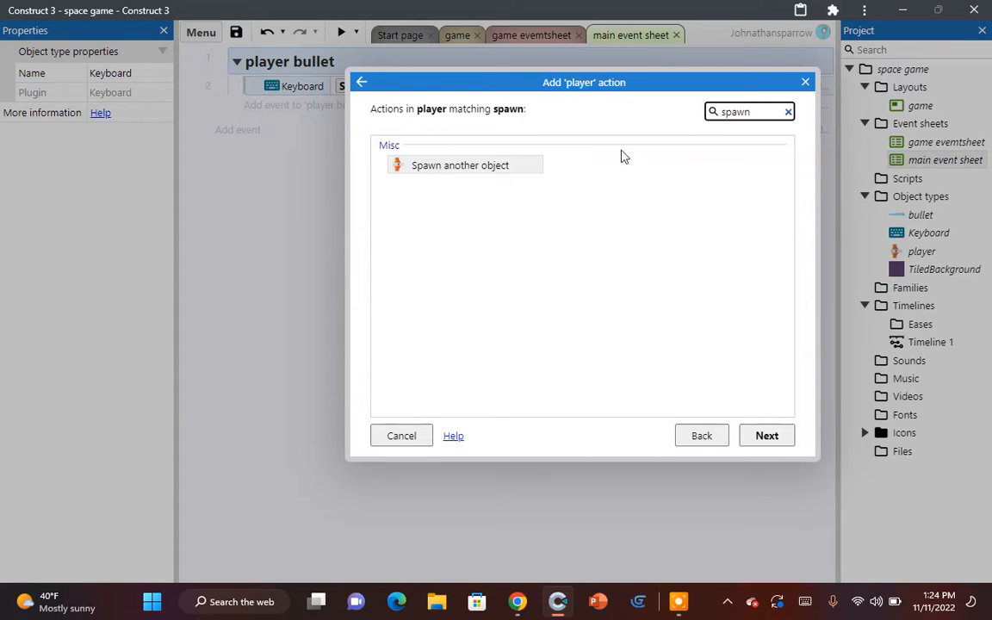
pyautogui.doubleClick(521, 168)
pyautogui.click(462, 392)
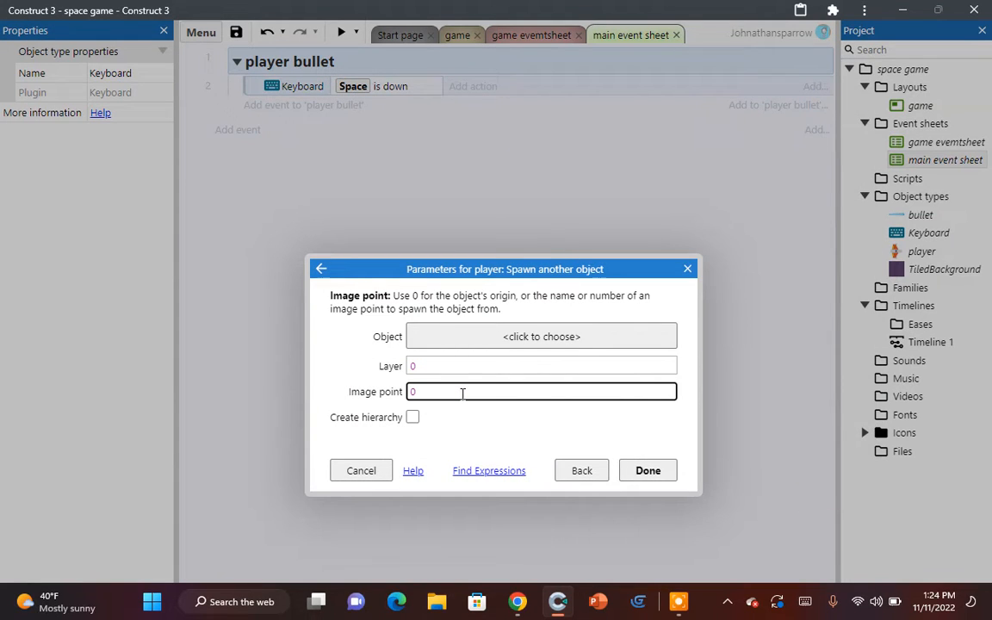
pyautogui.click(534, 336)
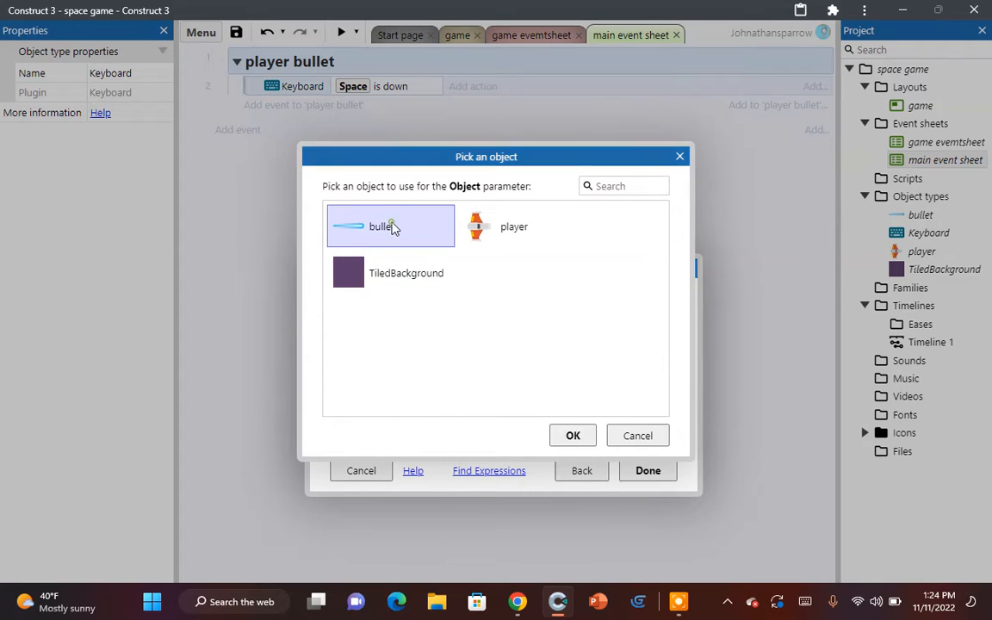
pyautogui.doubleClick(389, 226)
pyautogui.click(646, 469)
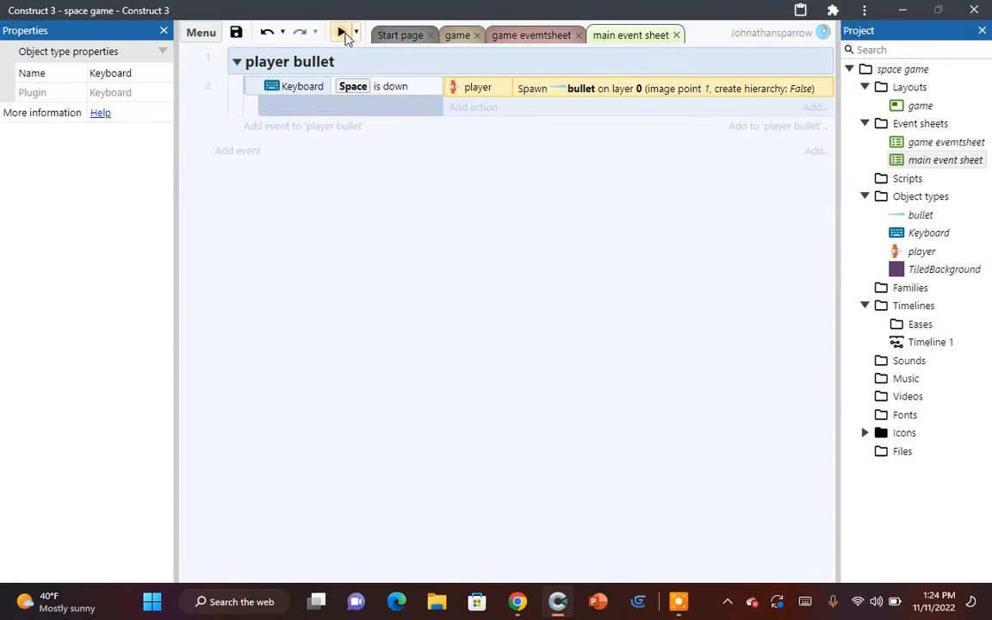
# Step: Preview the game and test firing bullets while steering the ship in all directions
pyautogui.click(341, 32)
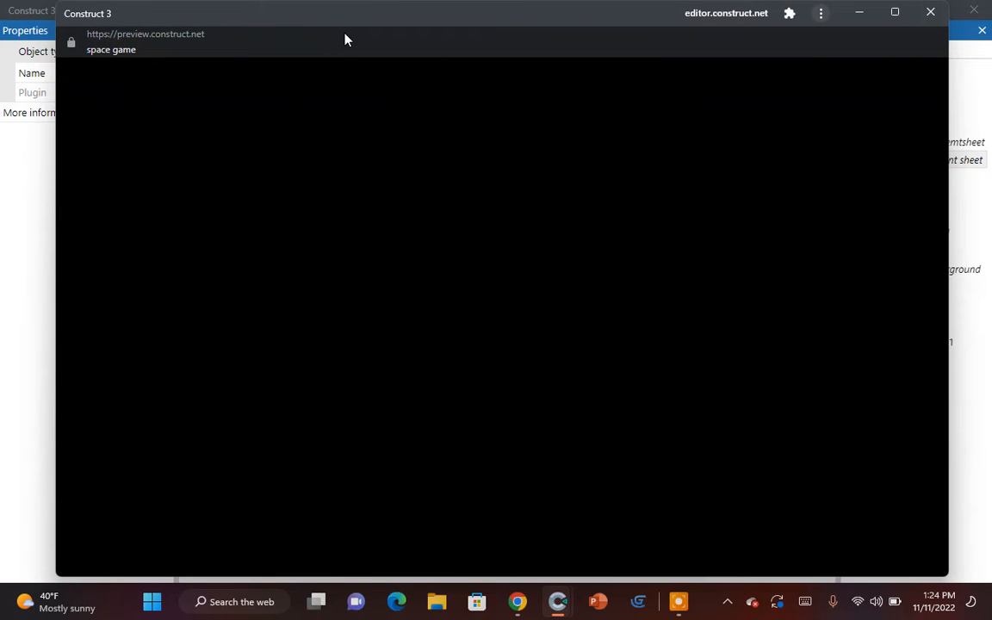
pyautogui.press('Up')
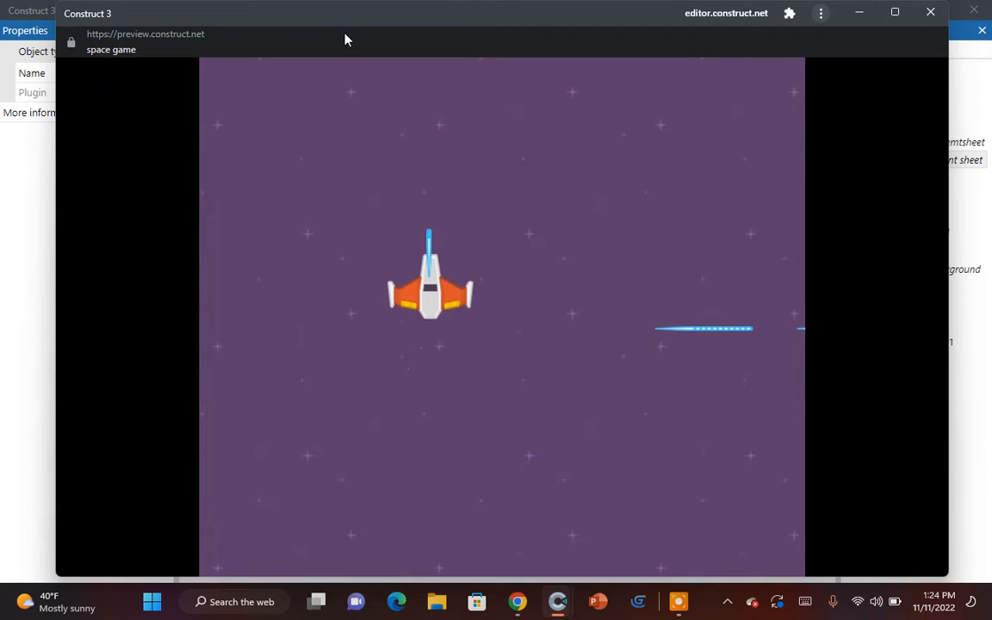
pyautogui.press('Right')
pyautogui.press('Down')
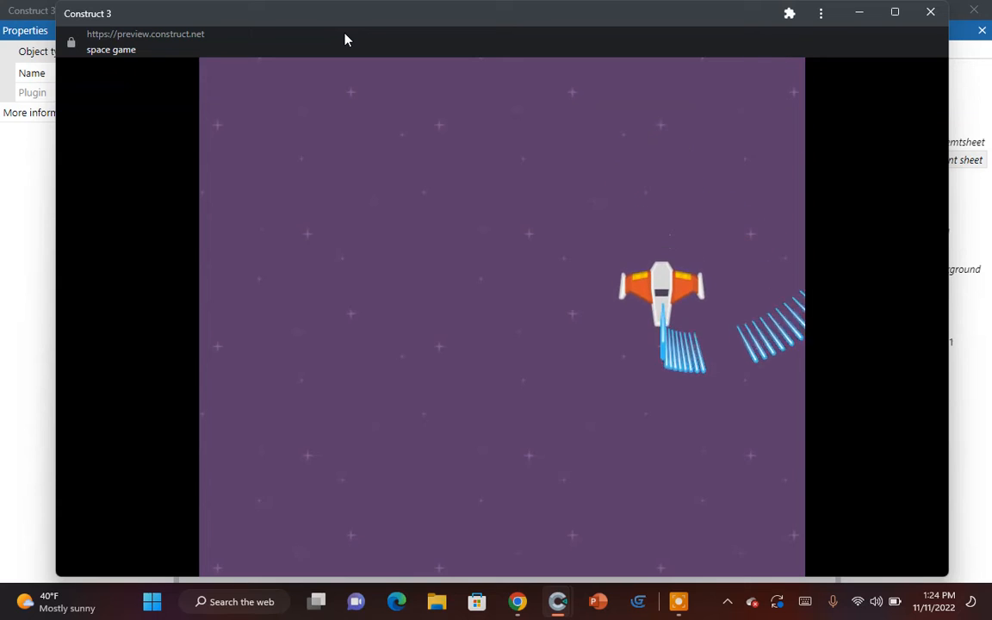
pyautogui.press('Left')
pyautogui.press('Up')
pyautogui.press('Right')
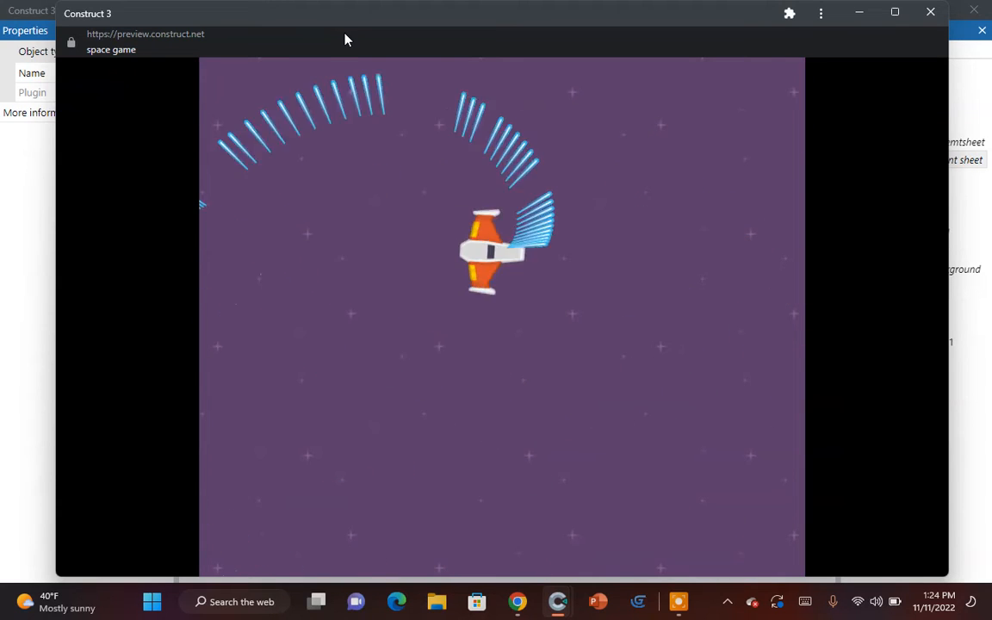
pyautogui.press('Down')
pyautogui.press('Left')
pyautogui.press('Up')
pyautogui.press('Right')
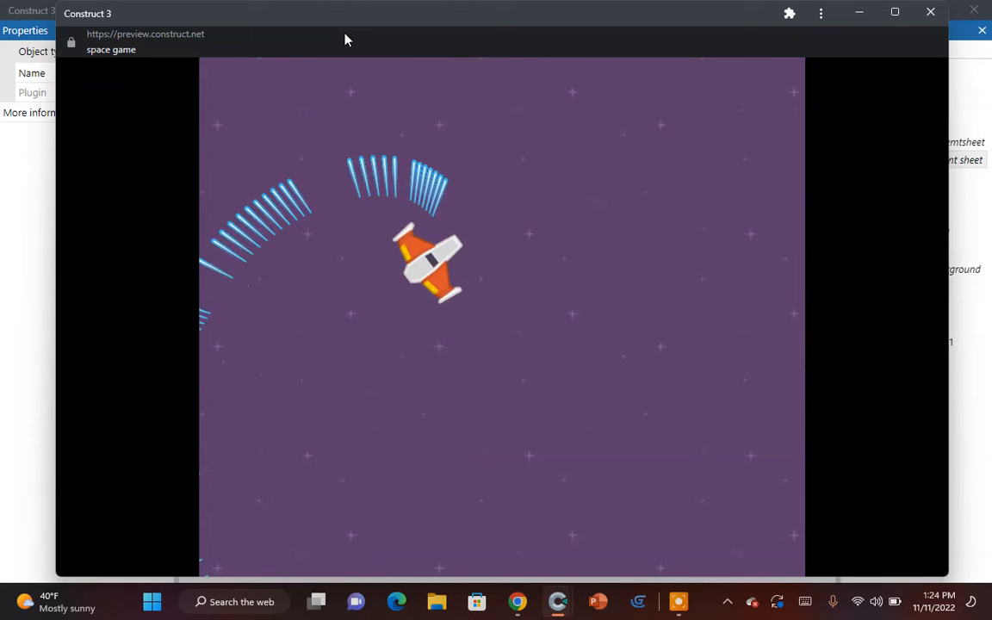
# Step: Close the preview and add a System "Trigger once while true" condition to the Space key event
pyautogui.click(930, 12)
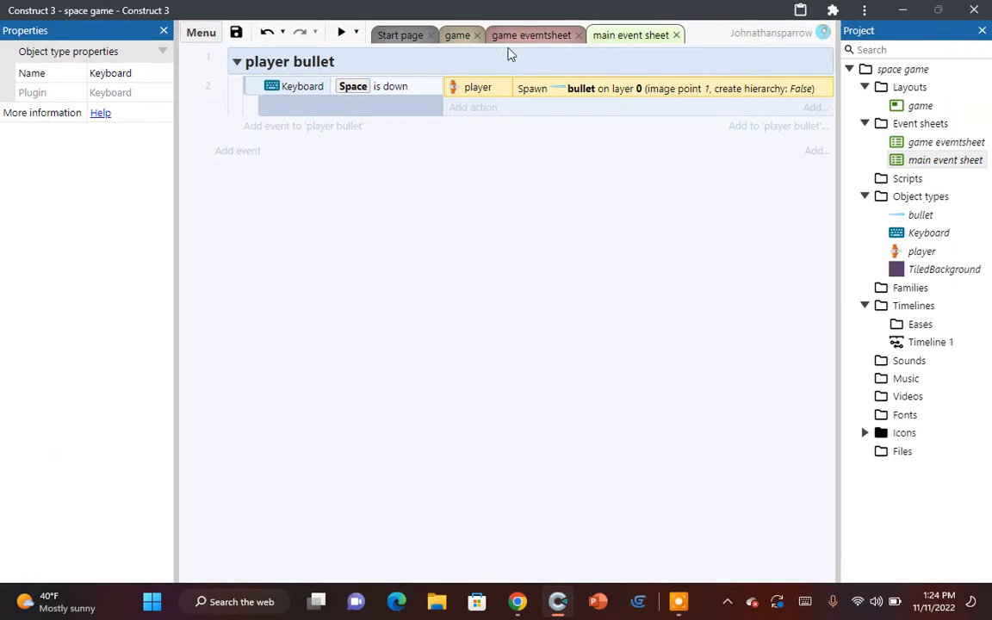
pyautogui.click(369, 103)
pyautogui.doubleClick(369, 106)
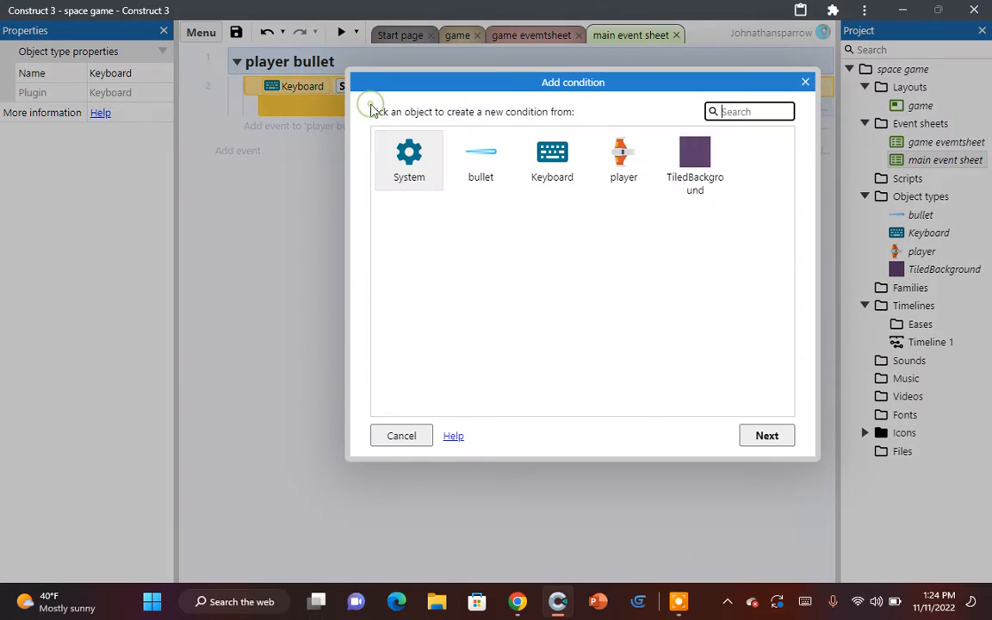
pyautogui.doubleClick(430, 176)
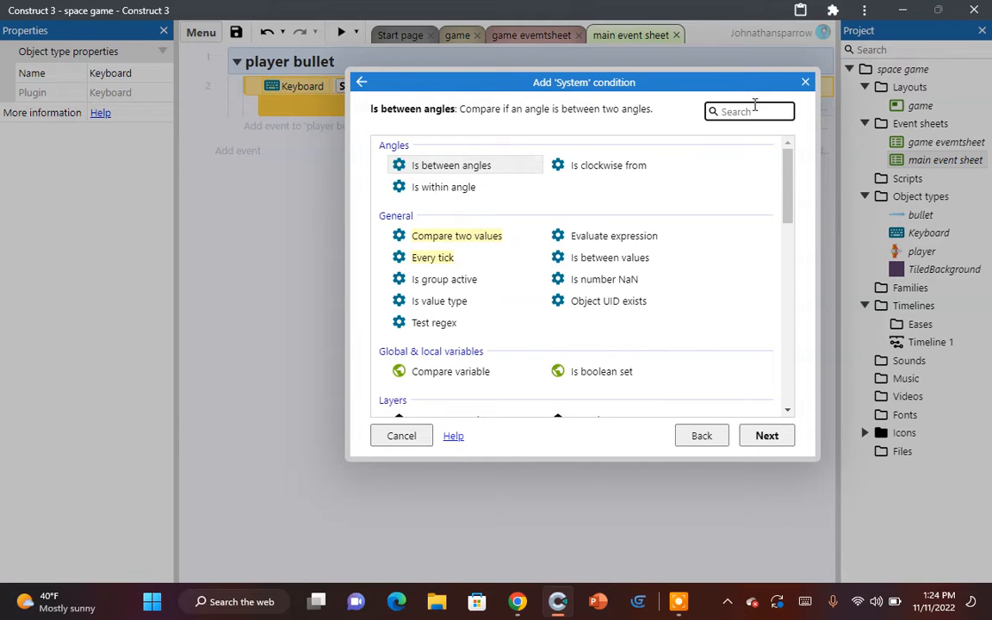
pyautogui.write('tri')
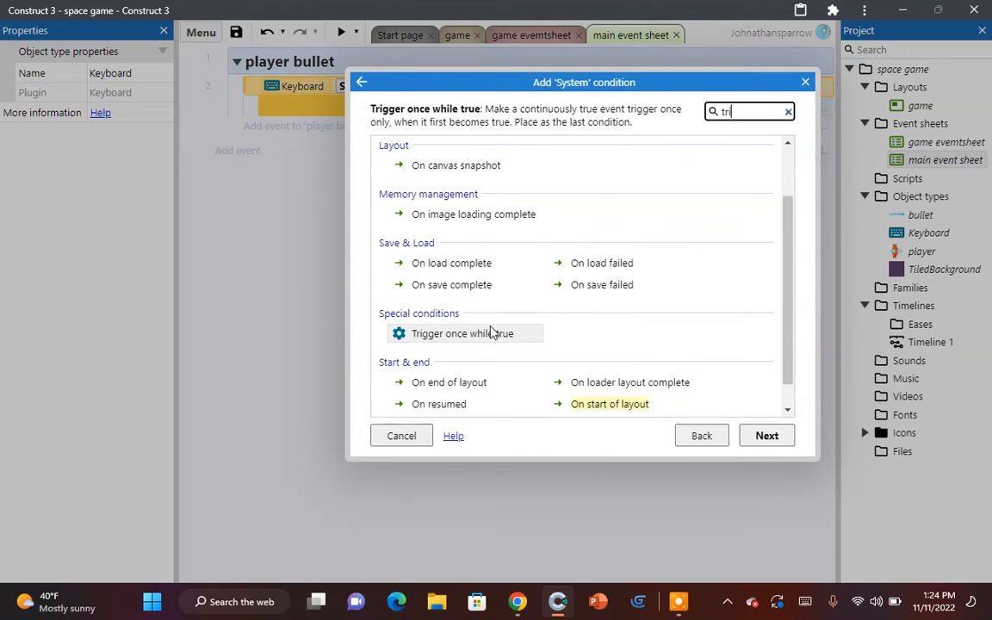
pyautogui.doubleClick(492, 336)
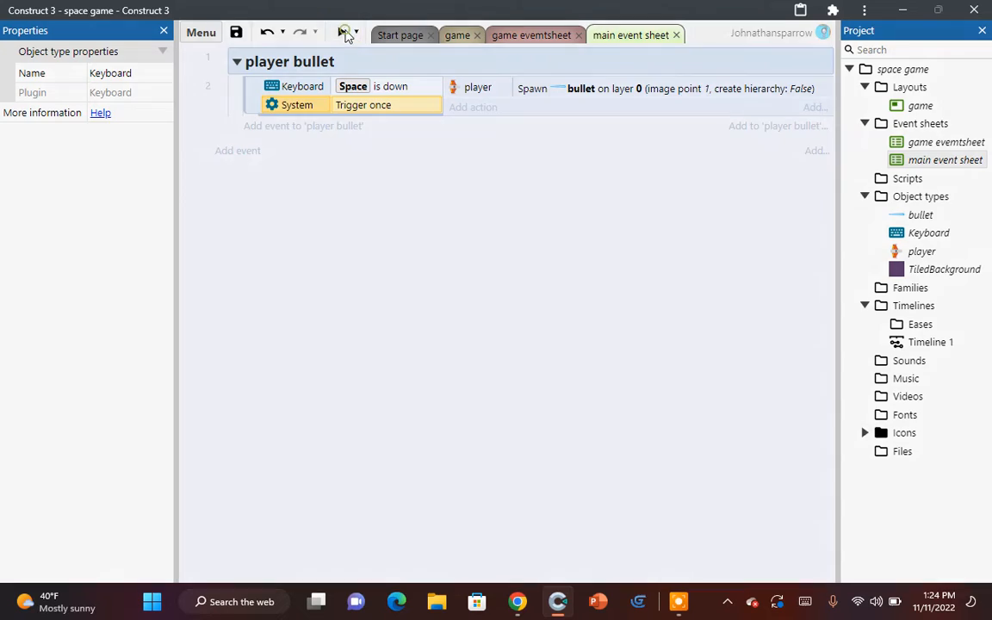
# Step: Preview the game and test firing single shots while turning and moving the ship
pyautogui.click(343, 32)
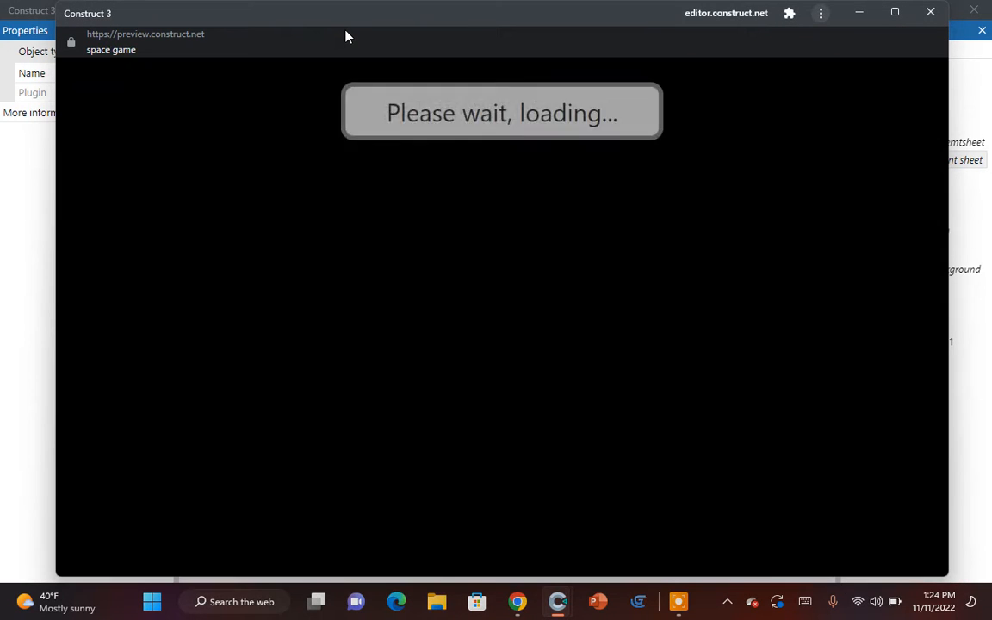
pyautogui.press('Right')
pyautogui.press('Up')
pyautogui.press('space')
pyautogui.press('space')
pyautogui.press('space')
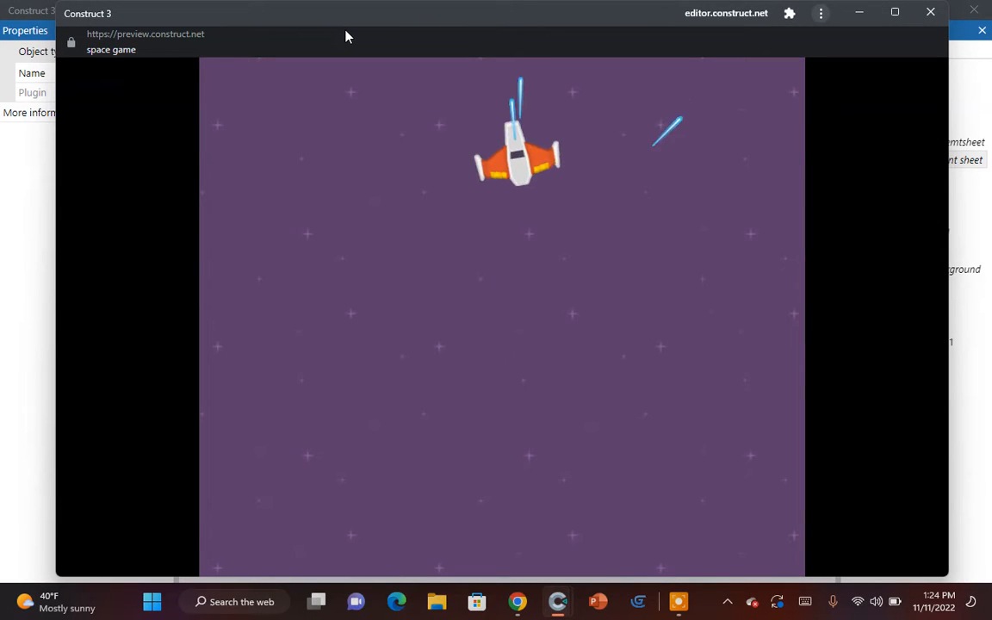
pyautogui.press('Left')
pyautogui.press('space')
pyautogui.press('space')
pyautogui.press('space')
pyautogui.press('Right')
pyautogui.press('space')
pyautogui.press('space')
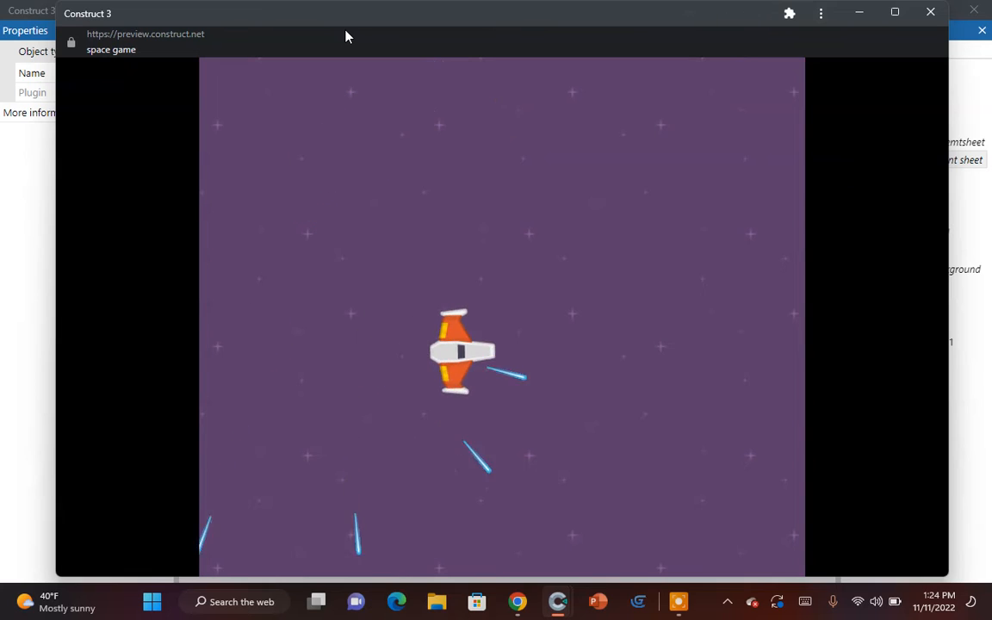
pyautogui.press('Up')
pyautogui.press('space')
pyautogui.press('Left')
pyautogui.press('space')
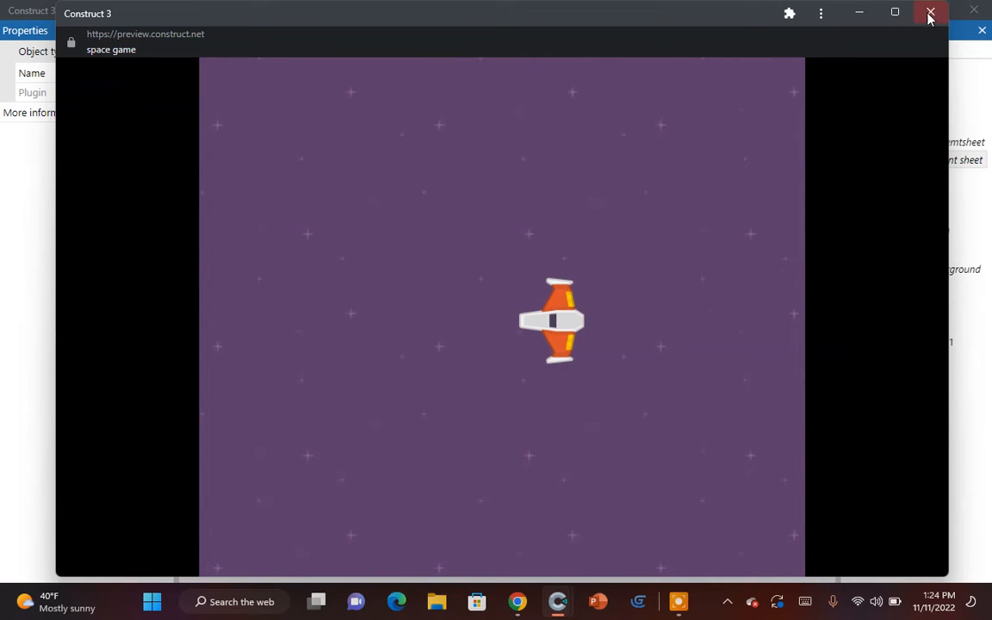
pyautogui.click(930, 13)
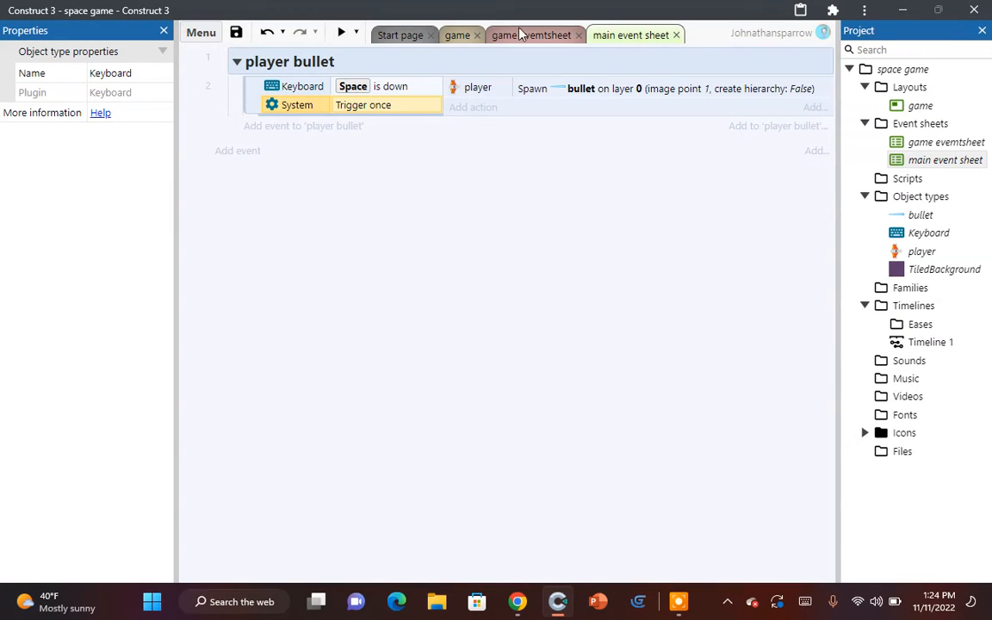
# Step: Examine the bullet's properties in the game layout and the parameters of the player's spawn action in the main event sheet
pyautogui.click(519, 34)
pyautogui.click(455, 35)
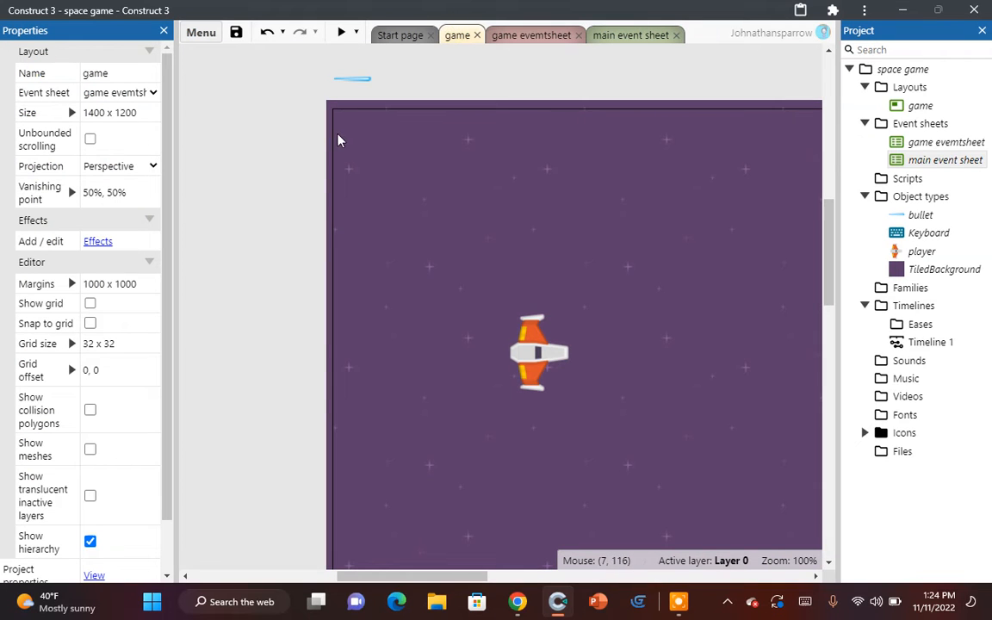
pyautogui.click(353, 79)
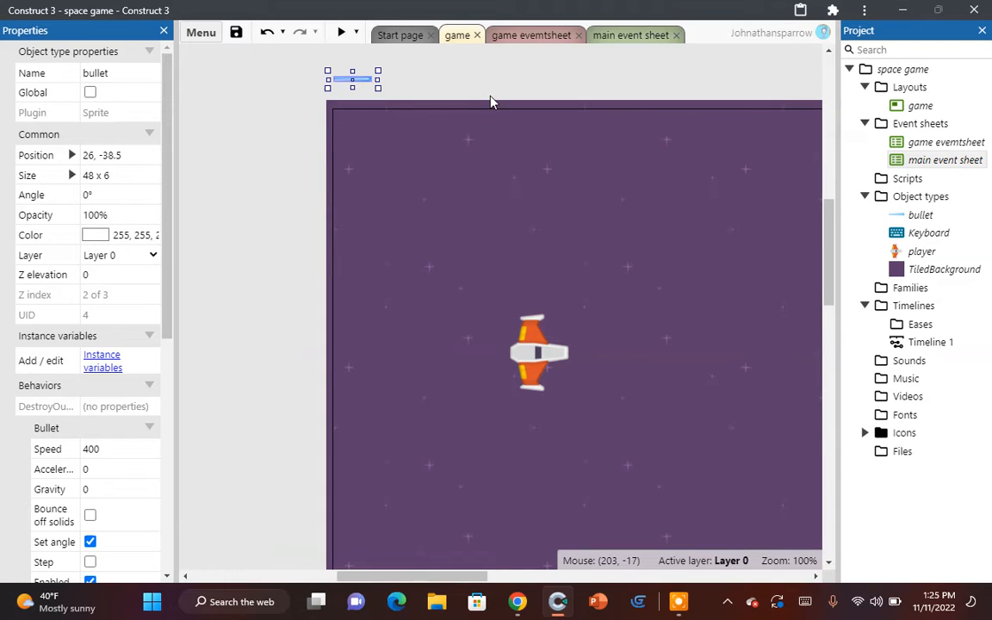
pyautogui.click(614, 34)
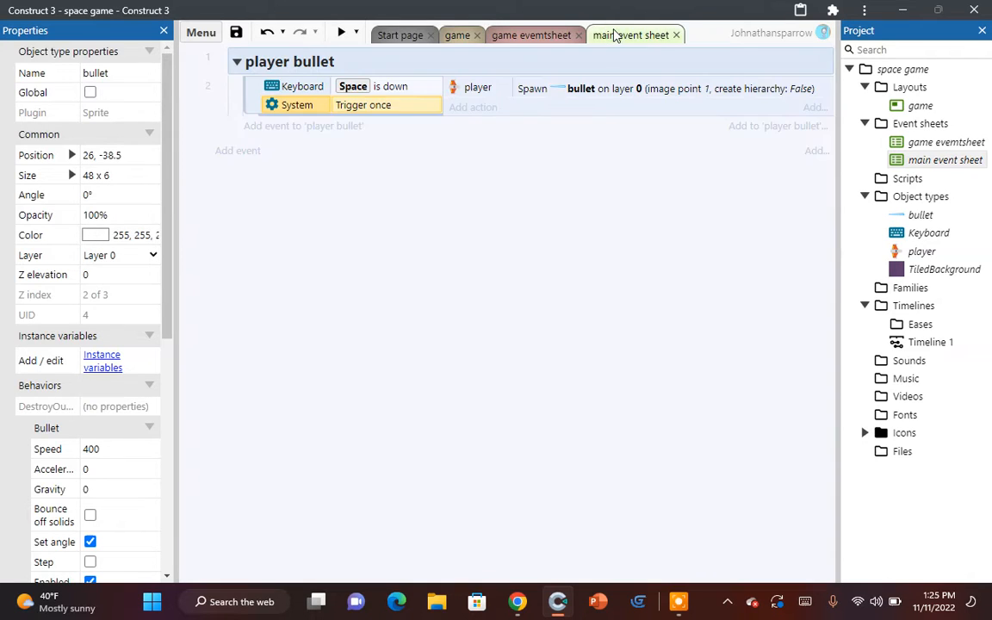
pyautogui.click(475, 107)
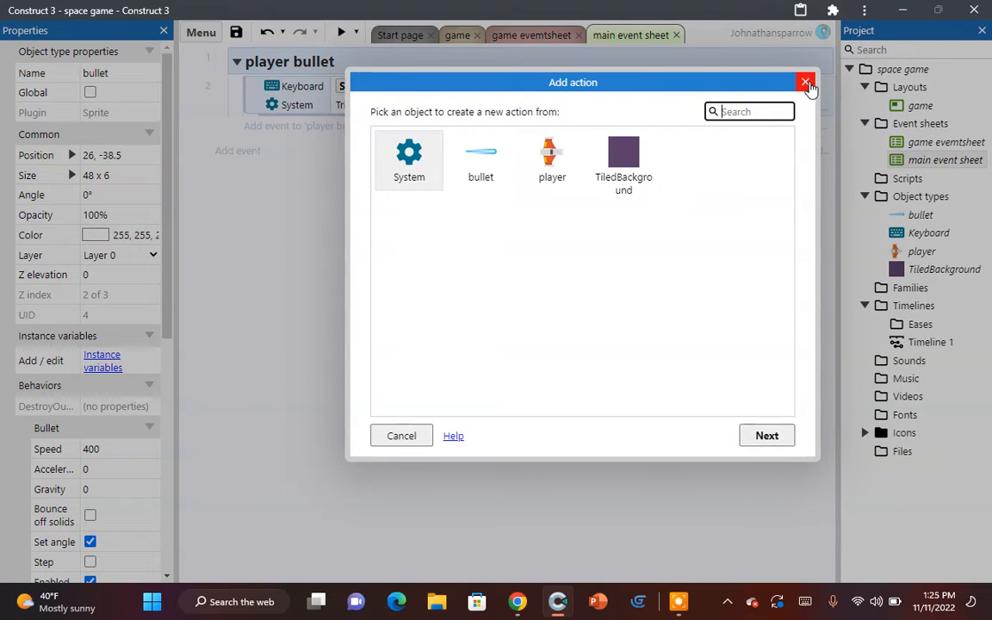
pyautogui.click(803, 82)
pyautogui.doubleClick(467, 85)
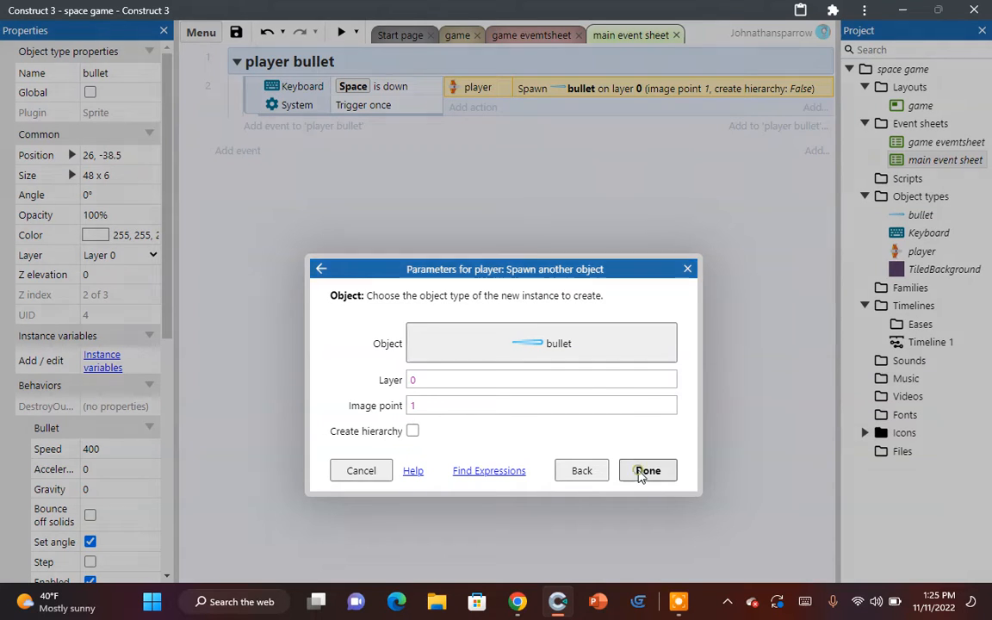
pyautogui.click(644, 475)
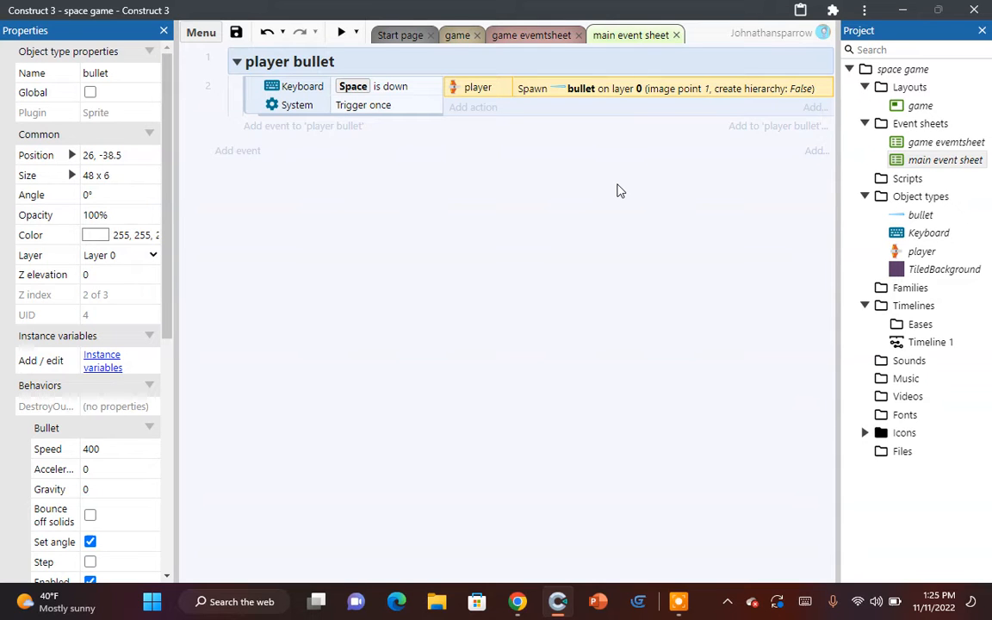
# Step: Add a bullet action to the Space event that sets Z elevation to 0, and preview the game
pyautogui.click(472, 106)
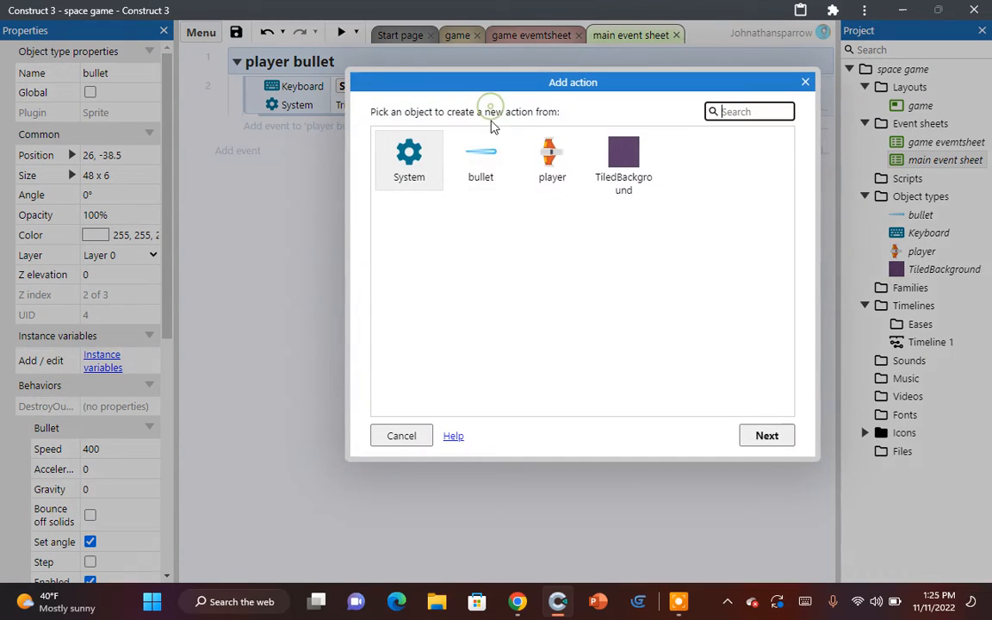
pyautogui.click(481, 178)
pyautogui.doubleClick(481, 178)
pyautogui.scroll(-10, 603, 327)
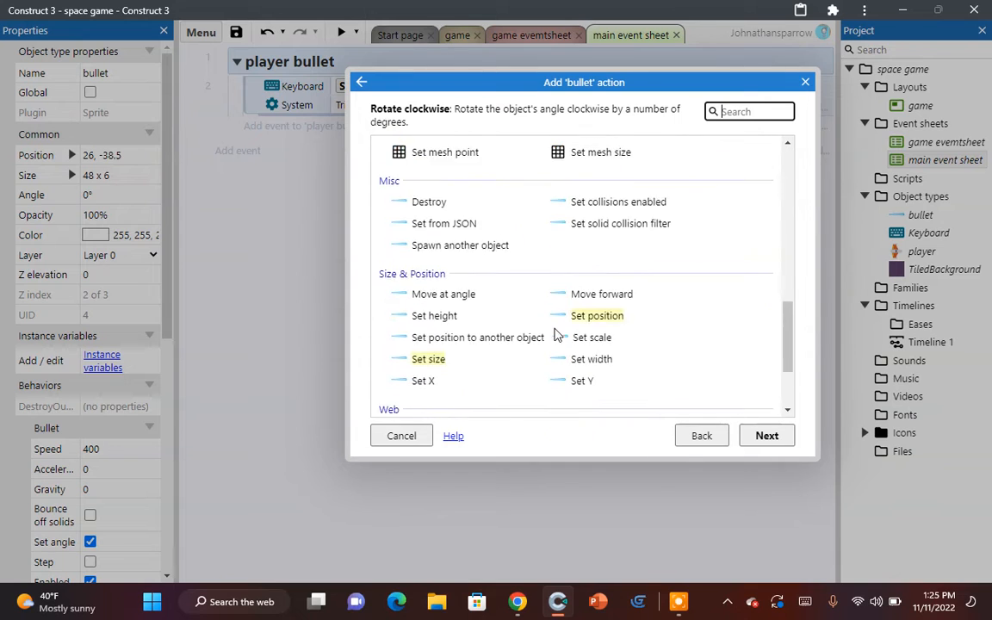
pyautogui.doubleClick(448, 399)
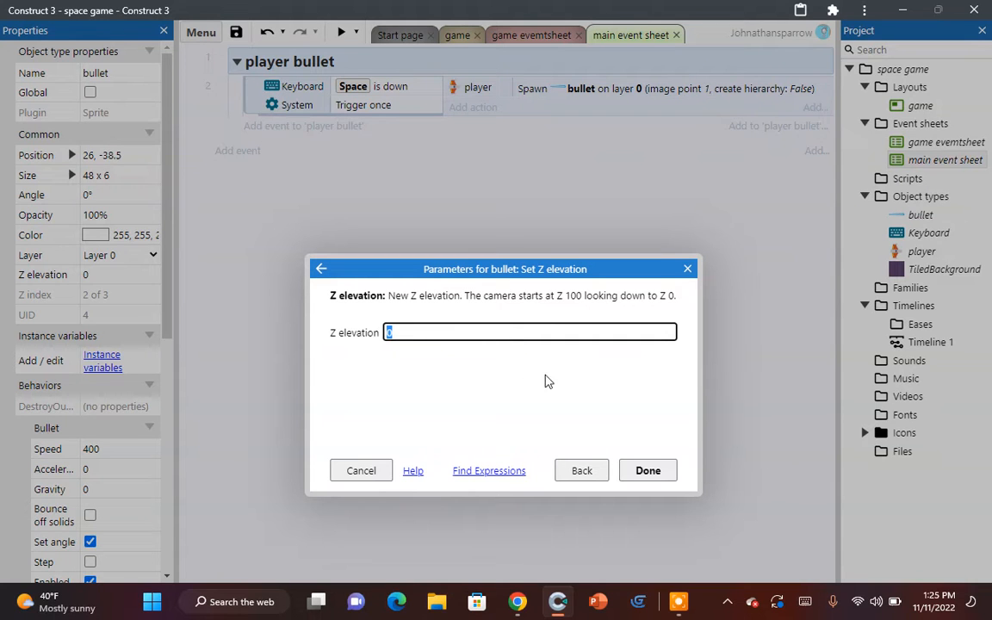
pyautogui.click(650, 472)
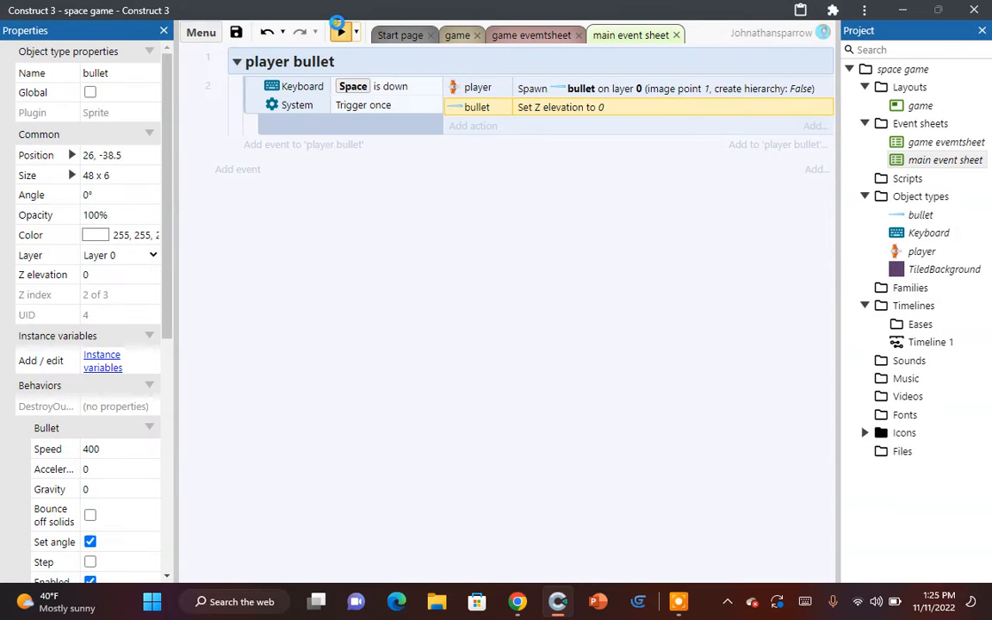
pyautogui.click(339, 30)
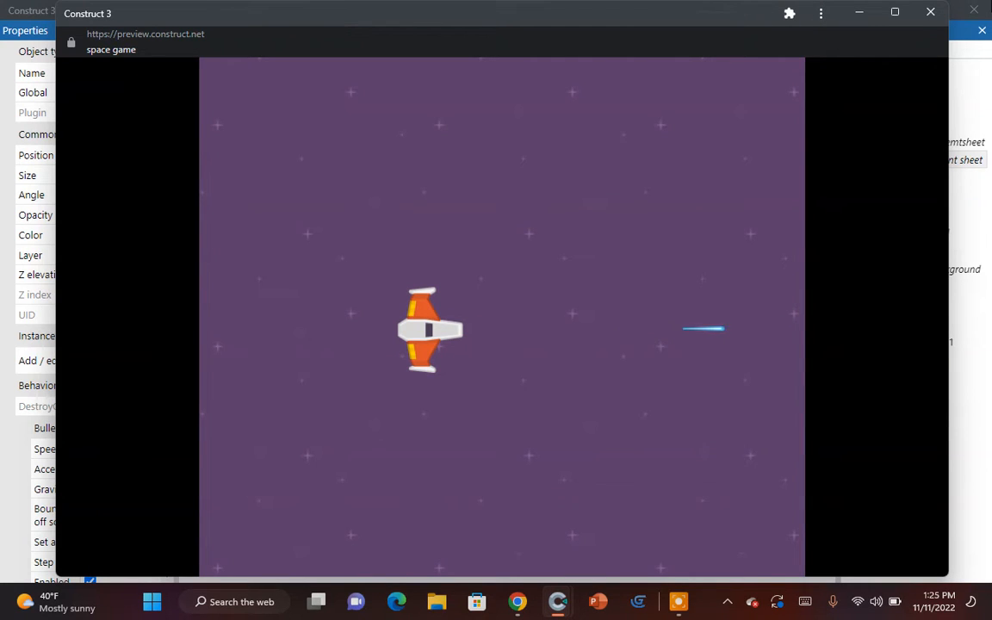
pyautogui.click(930, 13)
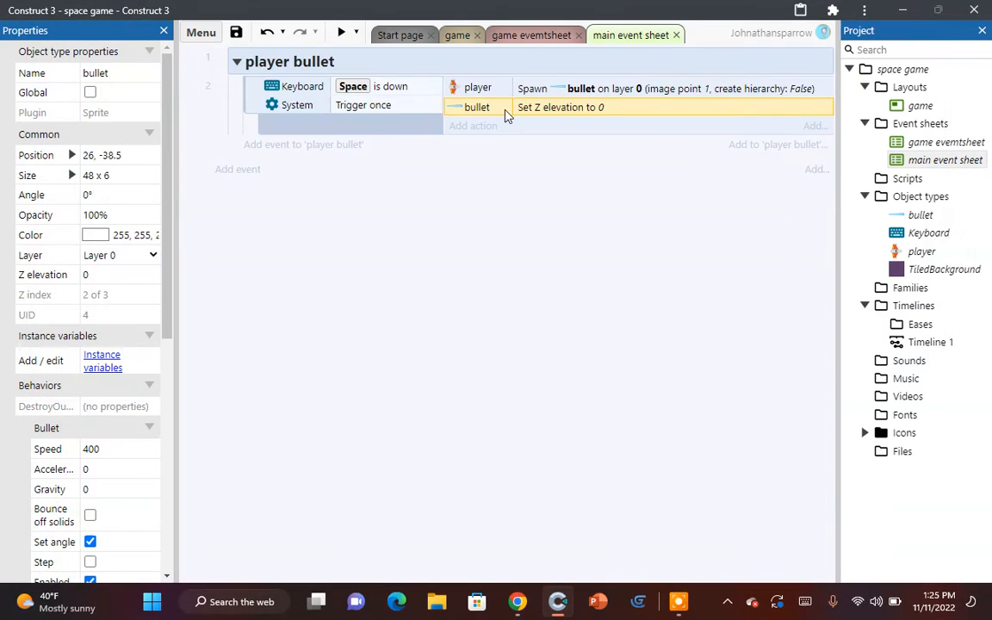
# Step: Change the bullet action's Z elevation to -1 and check the result in a preview
pyautogui.doubleClick(507, 115)
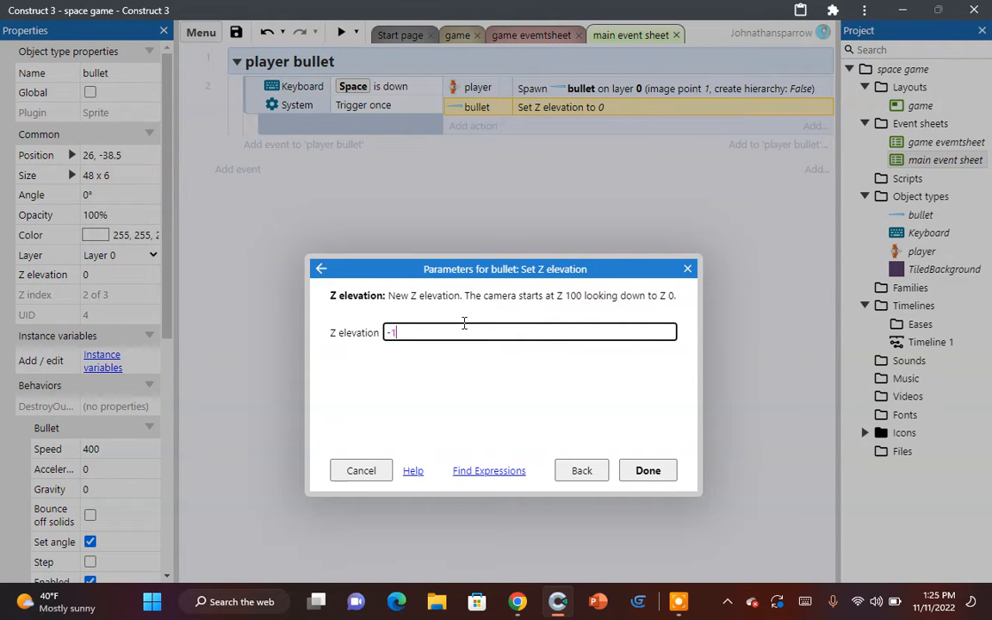
pyautogui.click(644, 470)
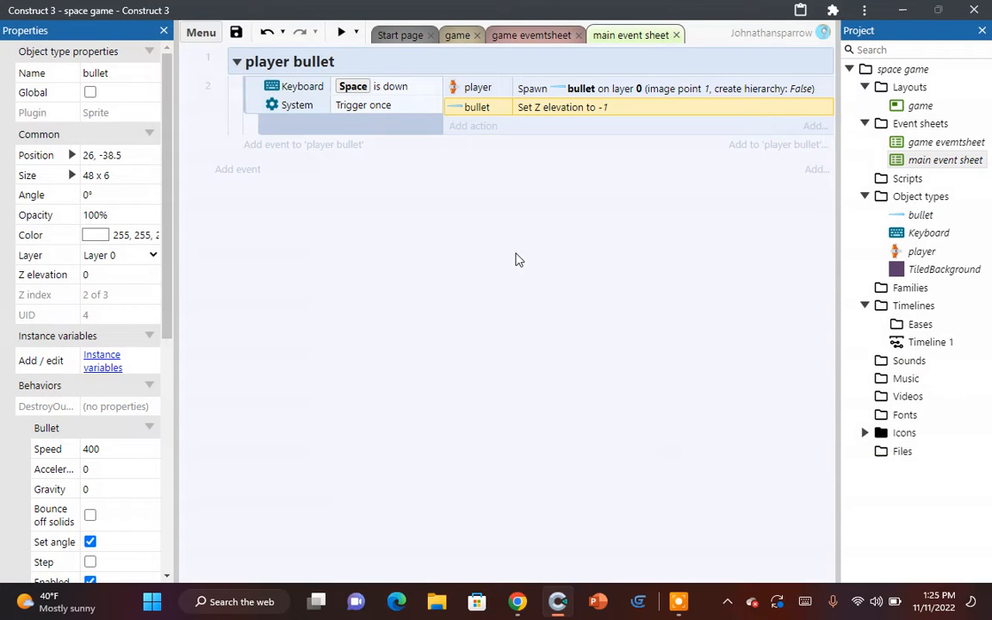
pyautogui.click(341, 32)
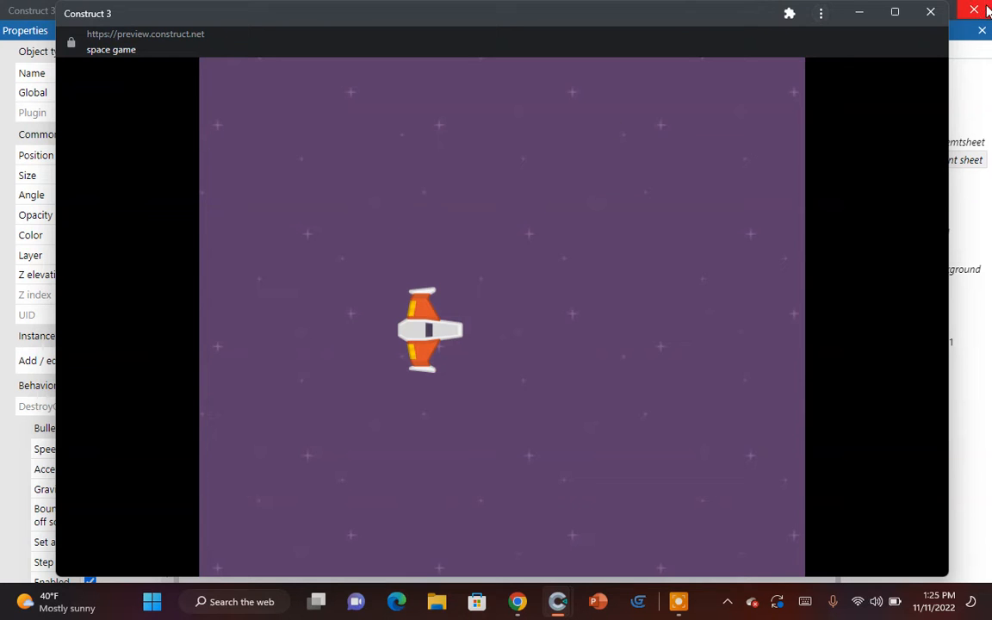
pyautogui.click(918, 23)
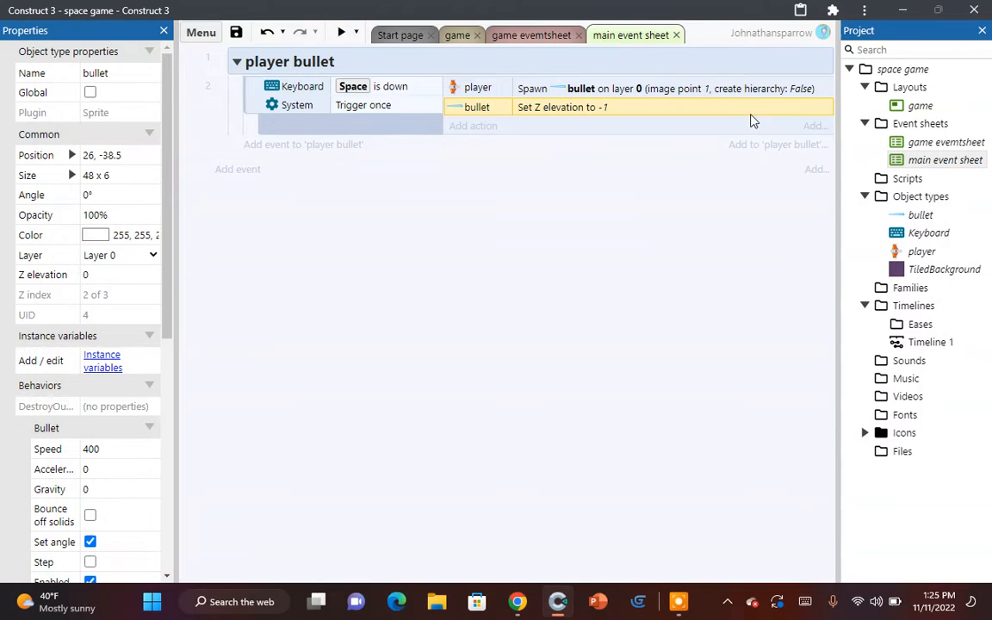
# Step: Change the bullet action's Z elevation to 1 and test firing repeatedly in a preview
pyautogui.doubleClick(591, 116)
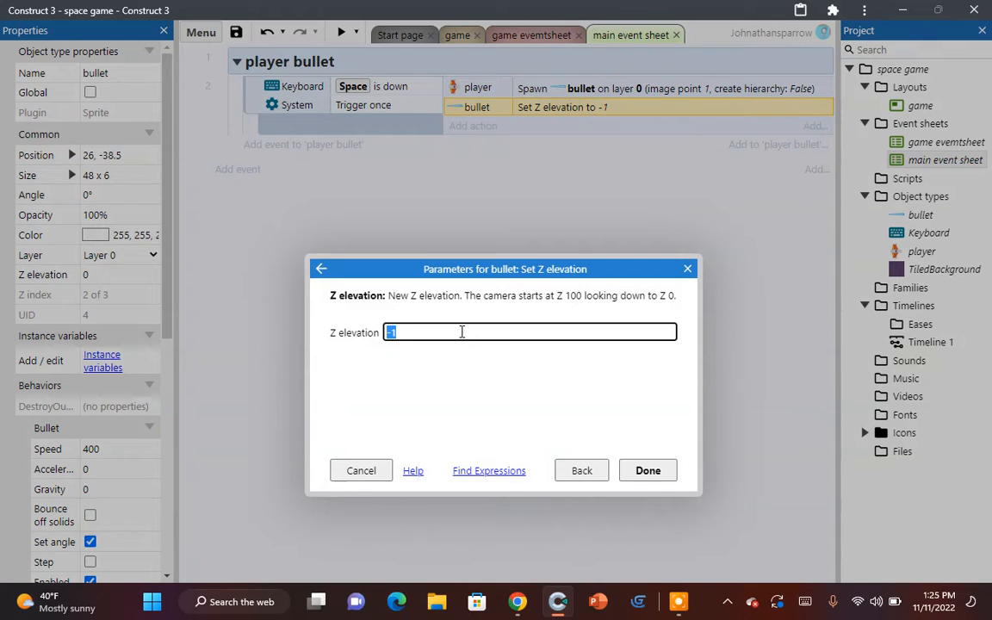
pyautogui.click(635, 473)
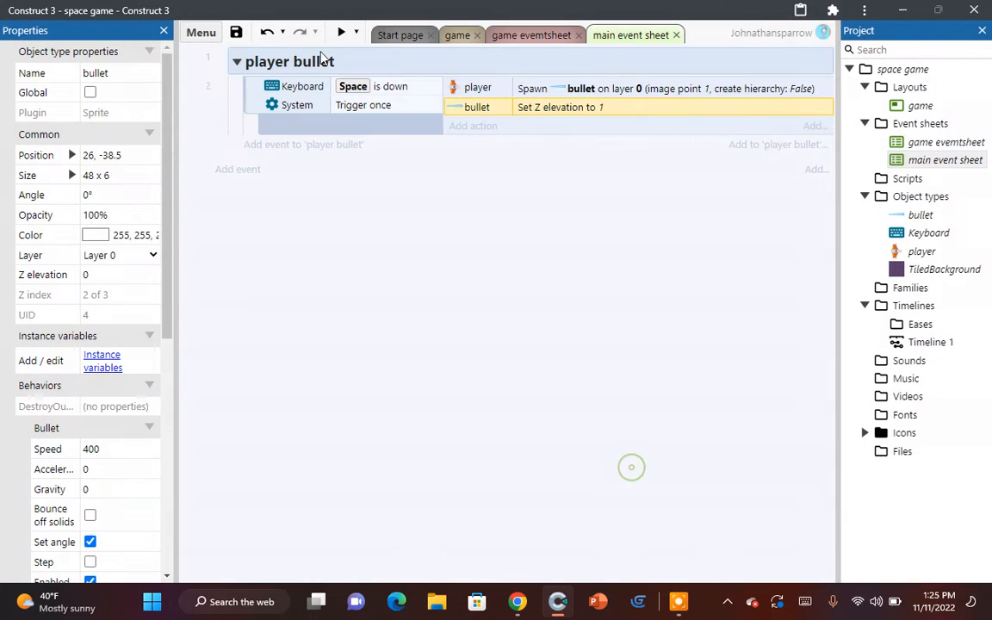
pyautogui.click(341, 32)
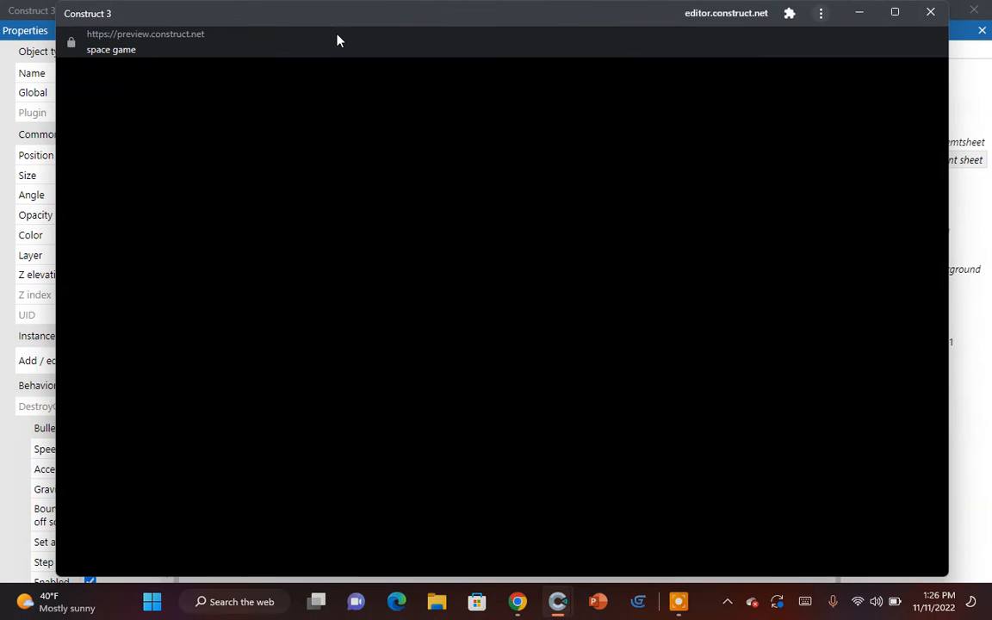
pyautogui.press('space')
pyautogui.press('space')
pyautogui.press('space')
pyautogui.press('space')
pyautogui.press('space')
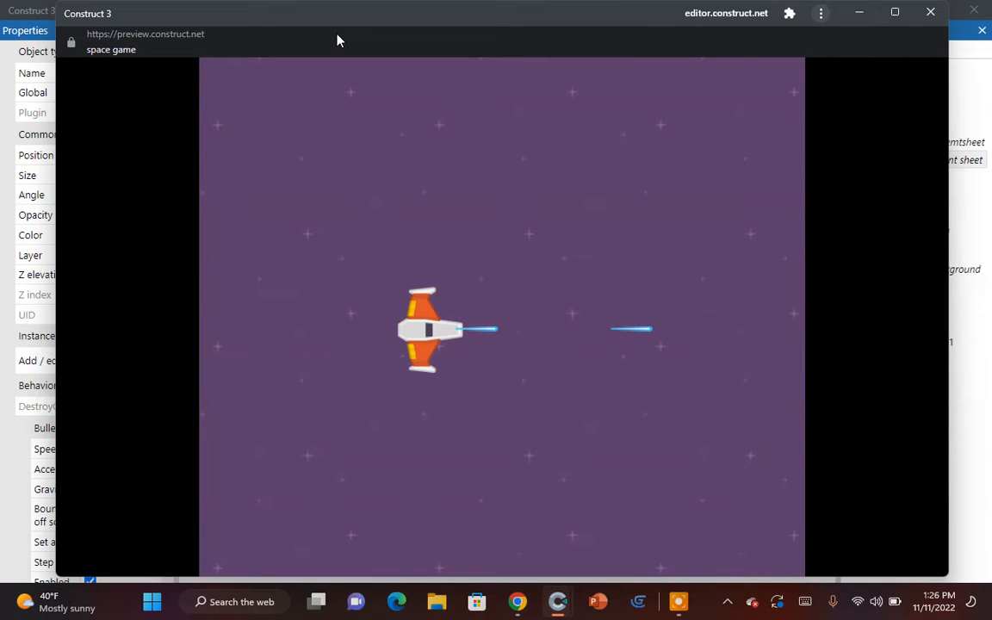
# Step: Close the preview and delete the bullet's Set Z elevation action from the Space event
pyautogui.click(929, 12)
pyautogui.press('Delete')
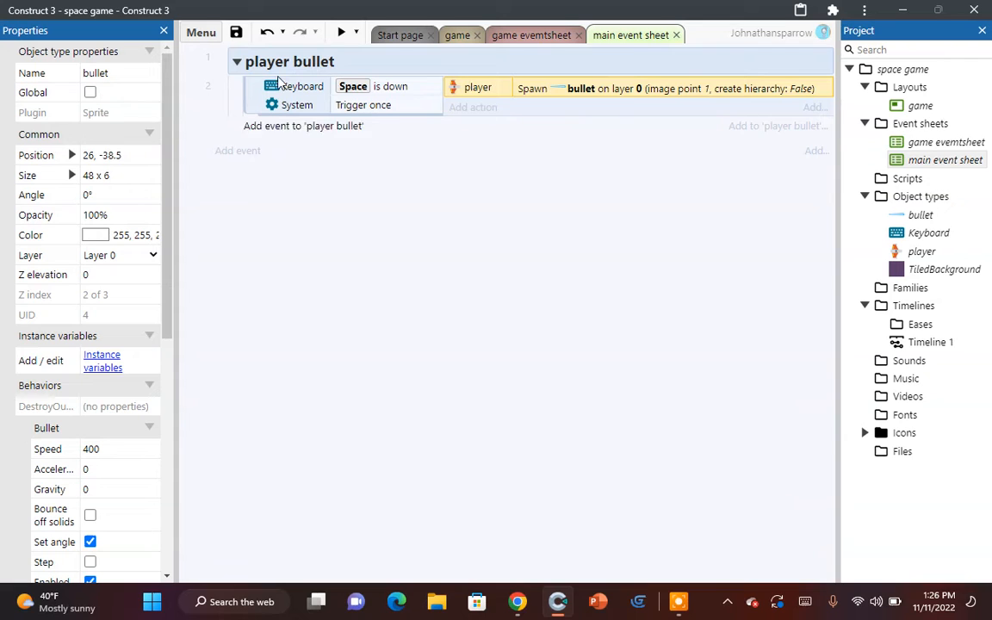
# Step: Preview the game again with only the spawn action and fire bullets while steering up, right, down and left
pyautogui.click(342, 33)
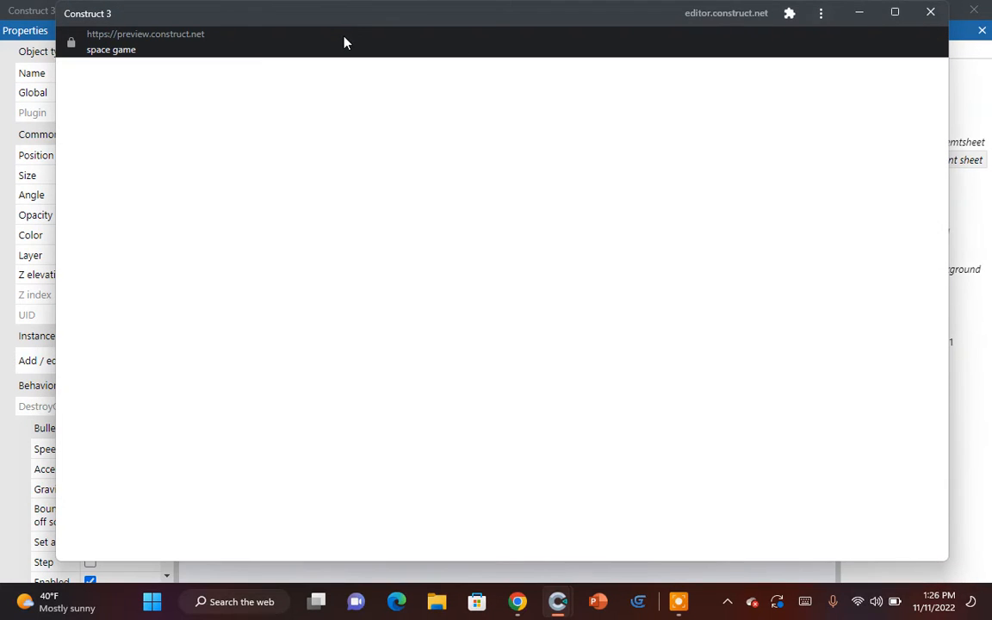
pyautogui.press('Up')
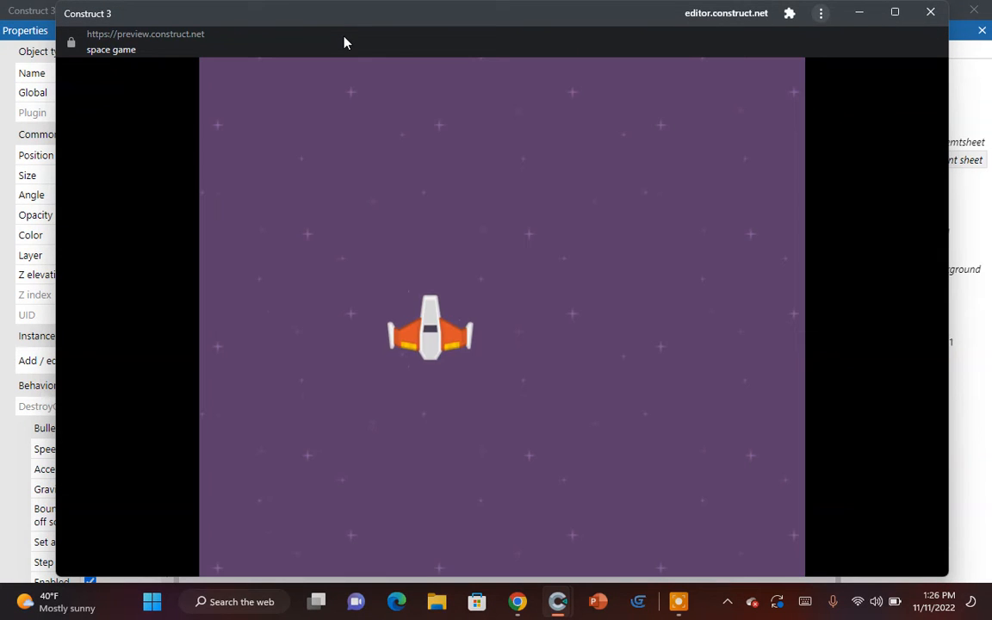
pyautogui.press('space')
pyautogui.press('Right')
pyautogui.press('space')
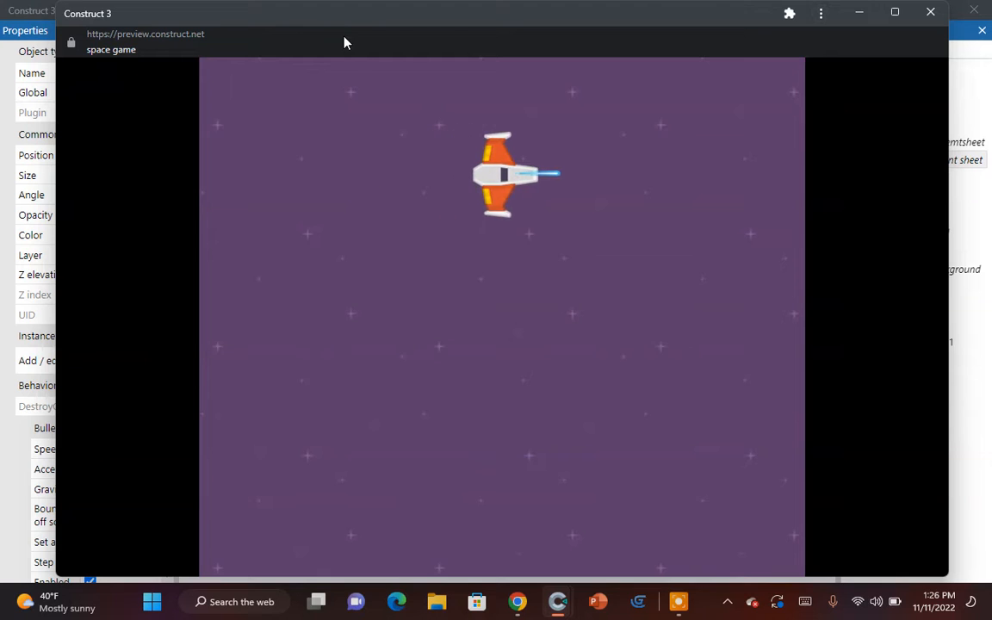
pyautogui.press('Down')
pyautogui.press('space')
pyautogui.press('Down')
pyautogui.press('space')
pyautogui.press('Left')
pyautogui.press('space')
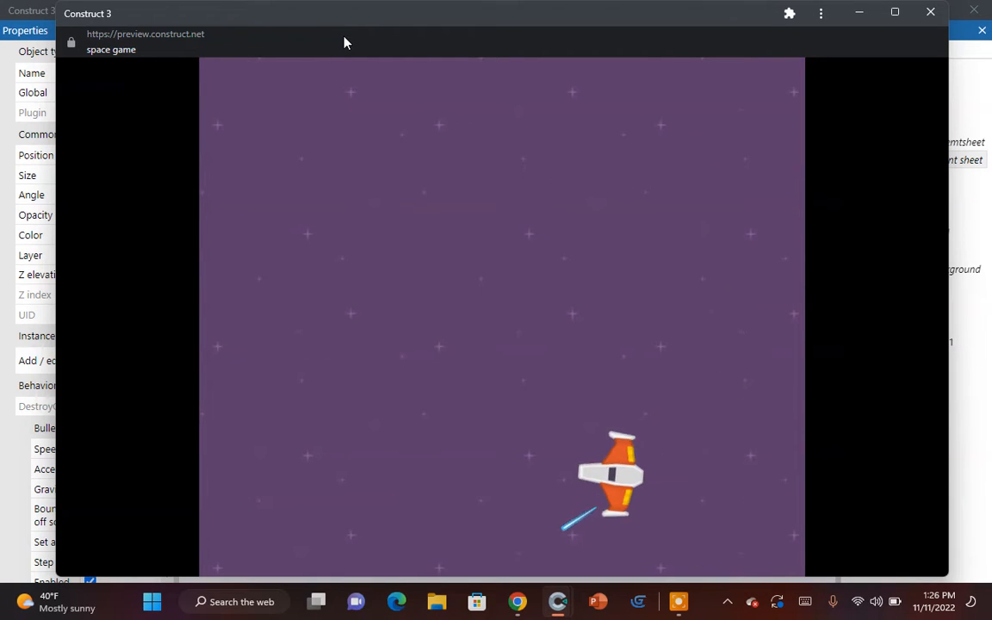
# Step: Fire more bullets while steering the spaceship up and right in the preview, and close the preview
pyautogui.press('space')
pyautogui.press('Up')
pyautogui.press('space')
pyautogui.press('Right')
pyautogui.press('space')
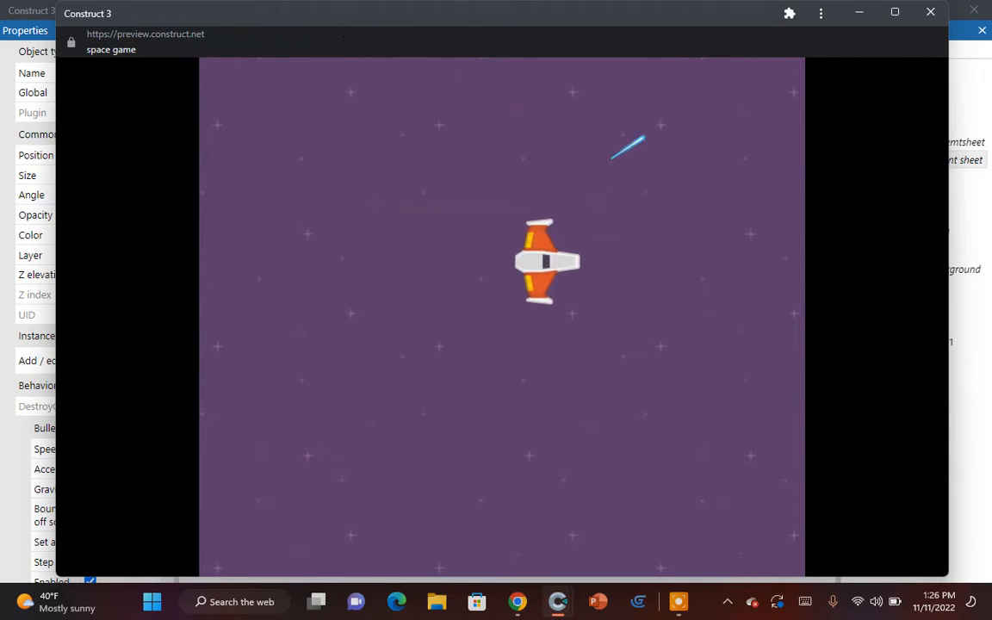
pyautogui.click(931, 12)
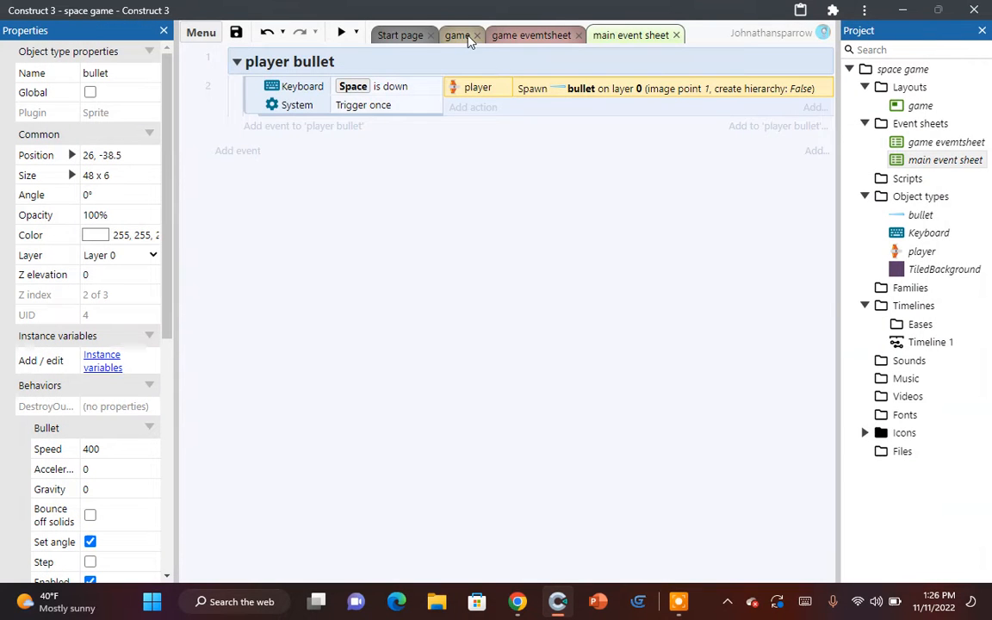
# Step: Set the Bullet behavior speed of the bullet object in the game layout to 450 and test firing in a preview
pyautogui.click(465, 37)
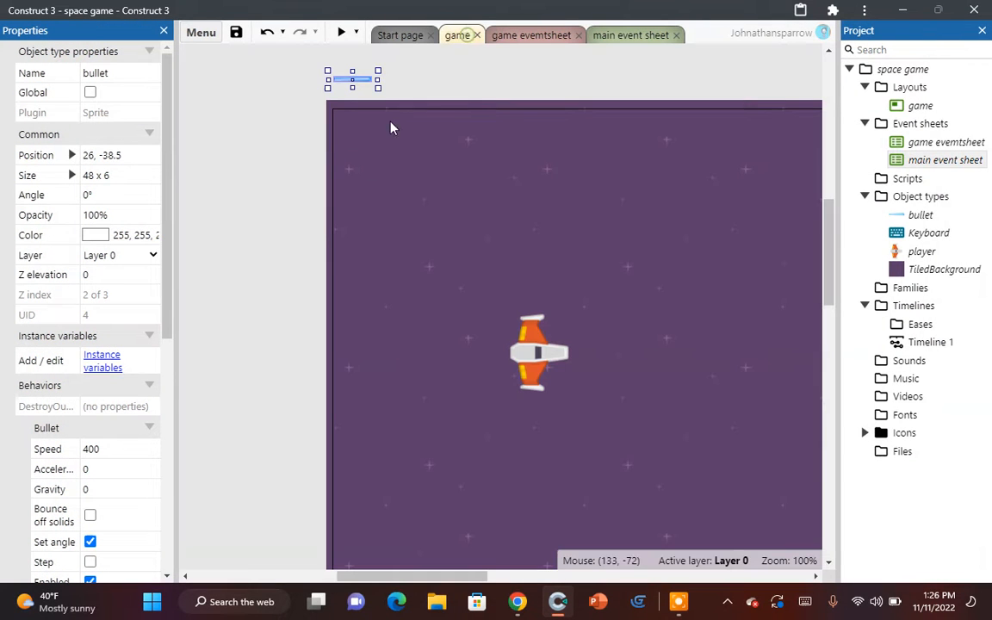
pyautogui.click(124, 443)
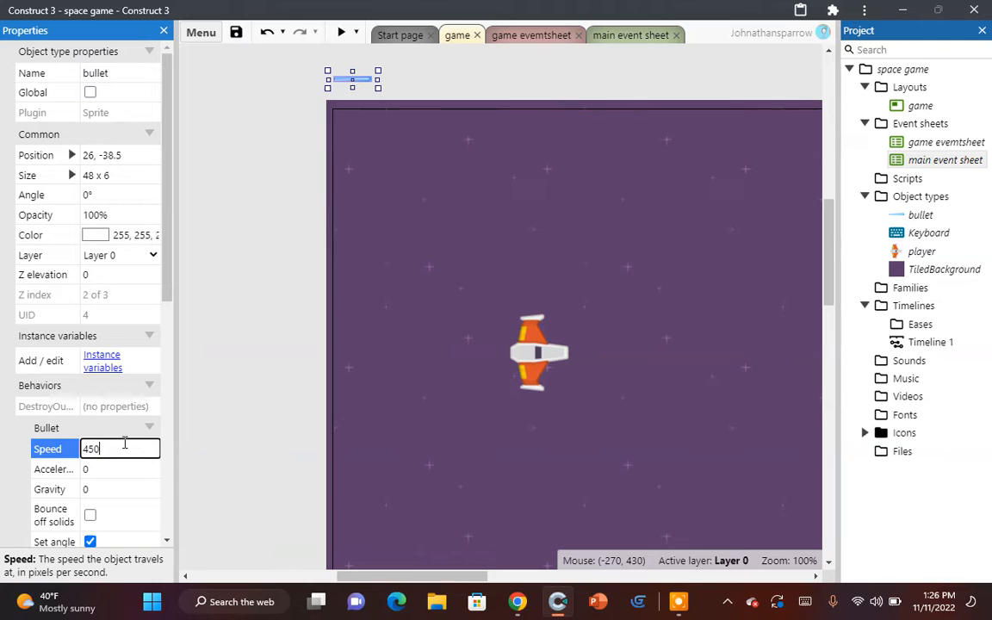
pyautogui.click(155, 427)
pyautogui.click(245, 417)
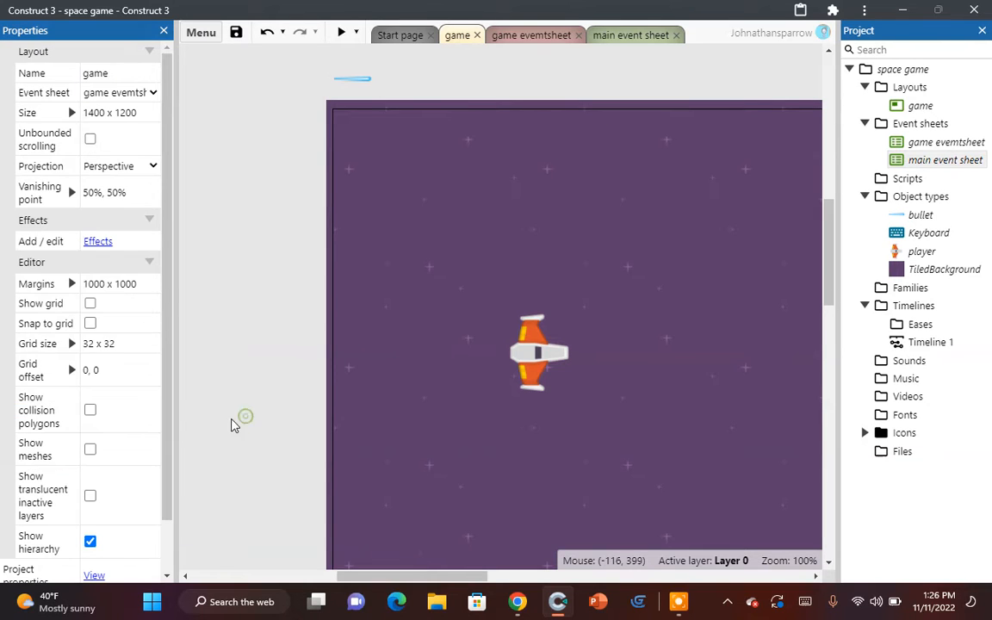
pyautogui.click(352, 79)
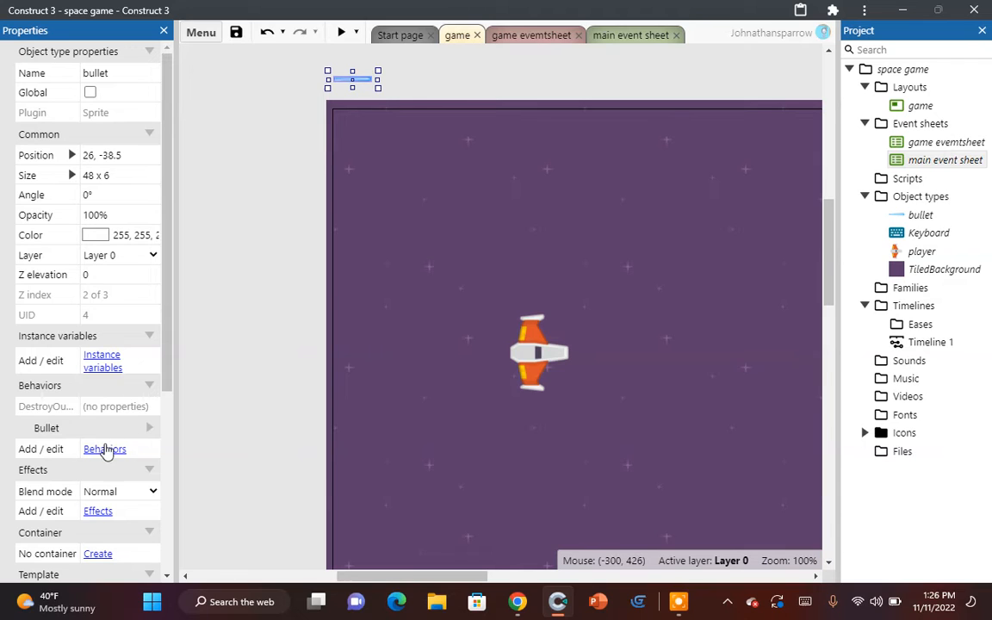
pyautogui.click(150, 427)
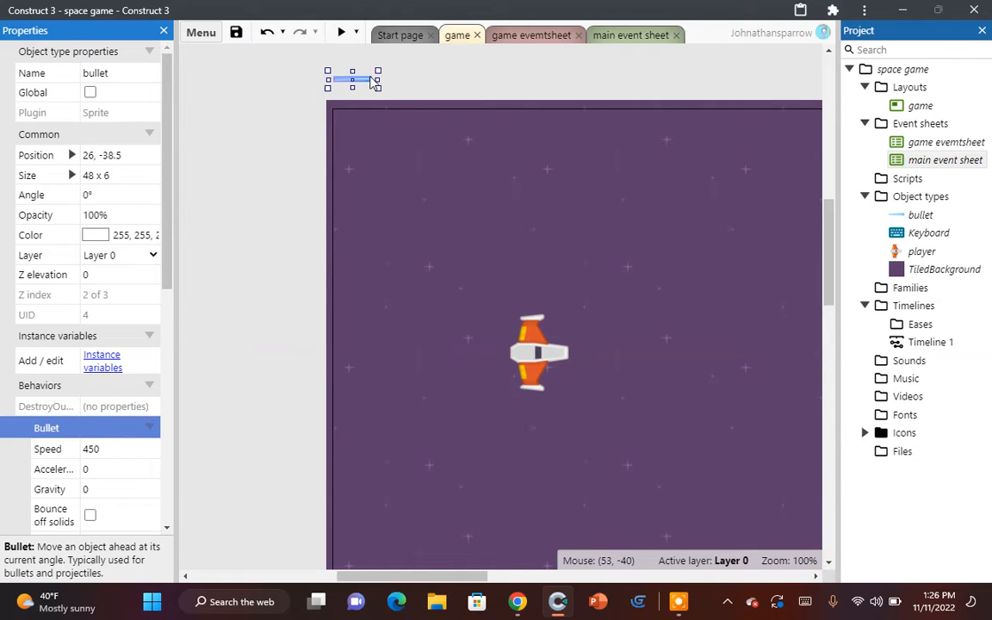
pyautogui.click(342, 31)
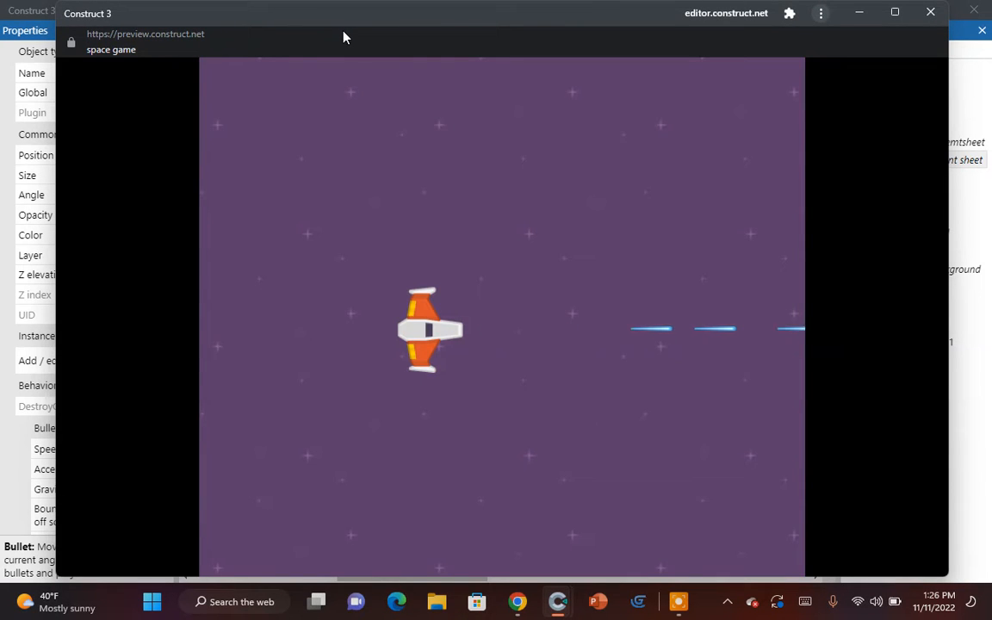
pyautogui.click(931, 13)
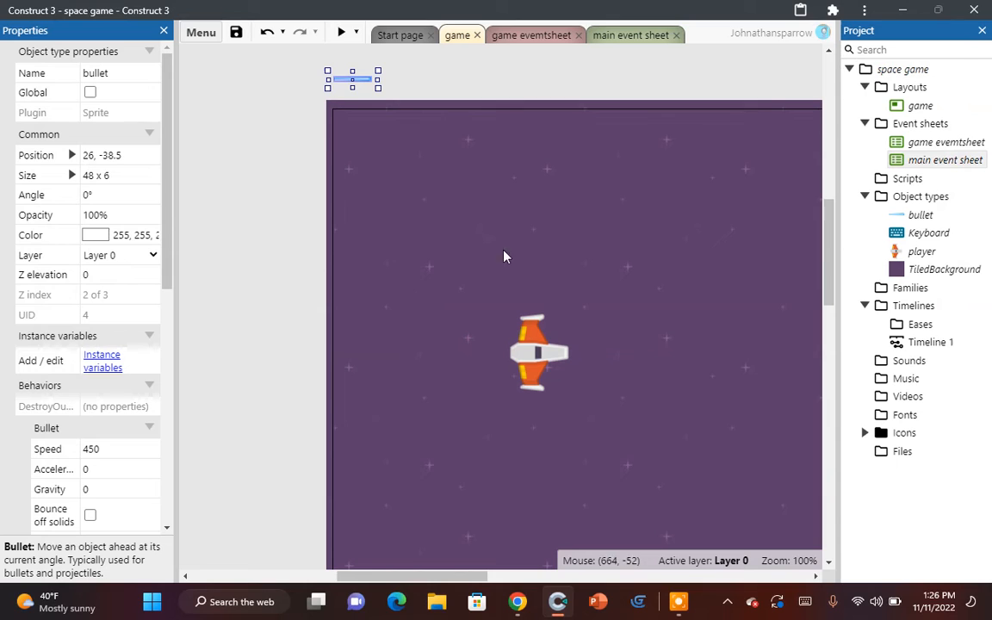
# Step: Create a new Sprite object type and place it in the game layout above the player spaceship
pyautogui.rightClick(231, 230)
pyautogui.click(262, 244)
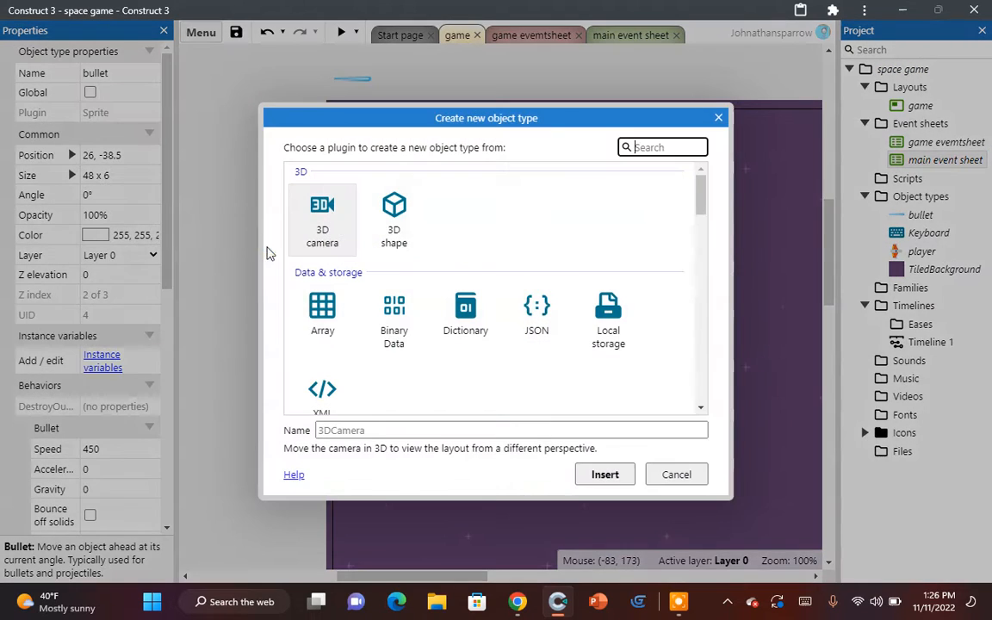
pyautogui.write('sp')
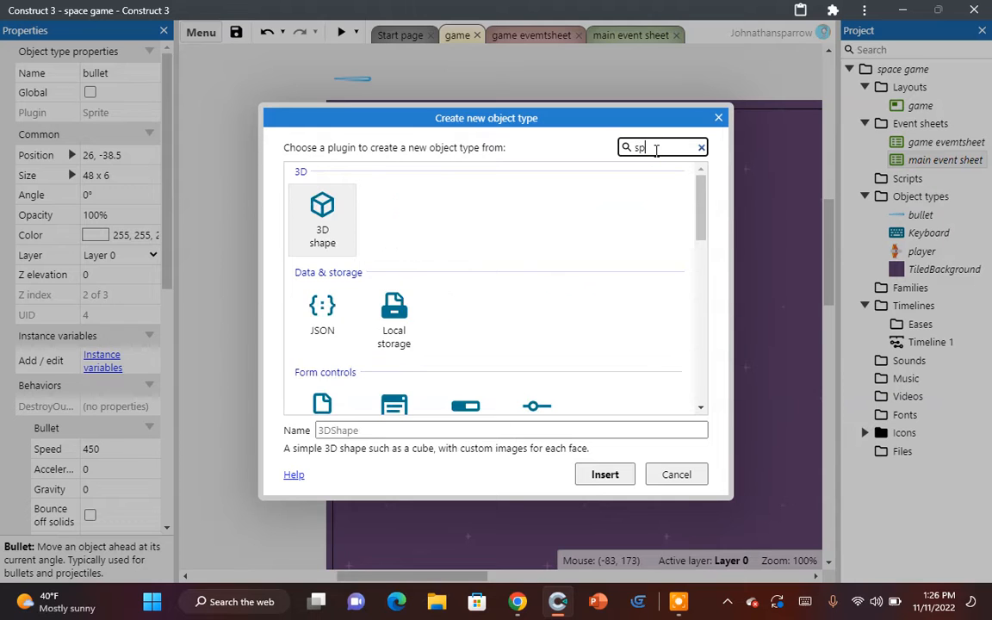
pyautogui.click(330, 216)
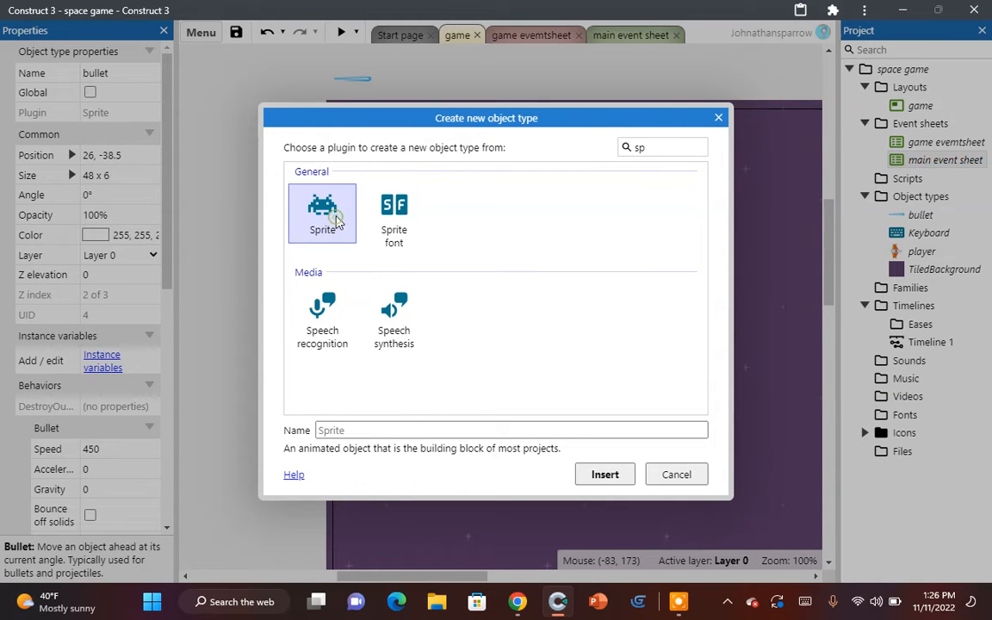
pyautogui.doubleClick(335, 222)
pyautogui.click(541, 209)
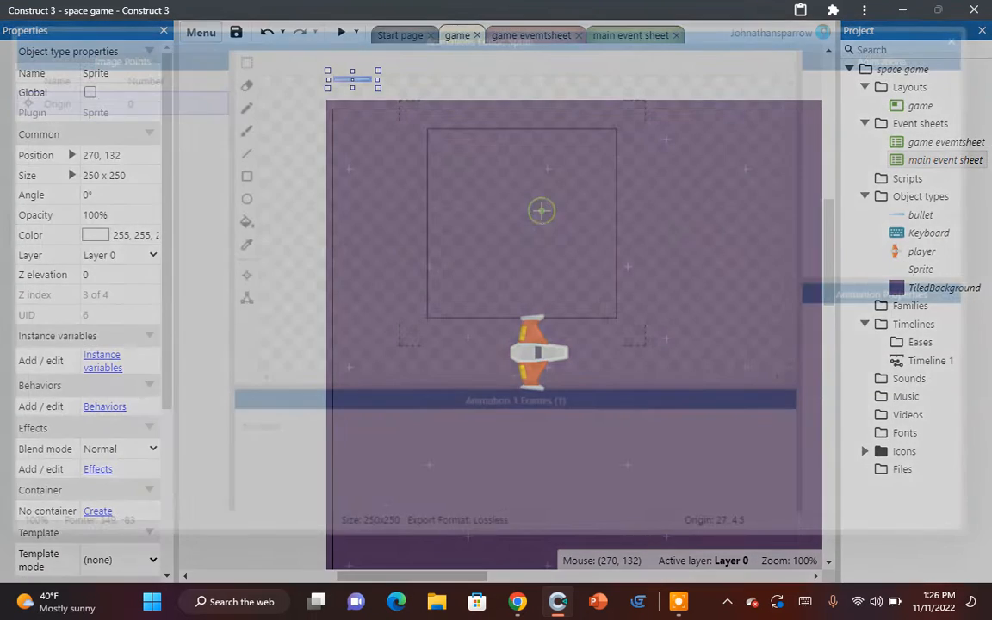
# Step: Load the meteorBrown_big1 image from the PNG Meteors folder into the new sprite and close the animations editor
pyautogui.click(264, 58)
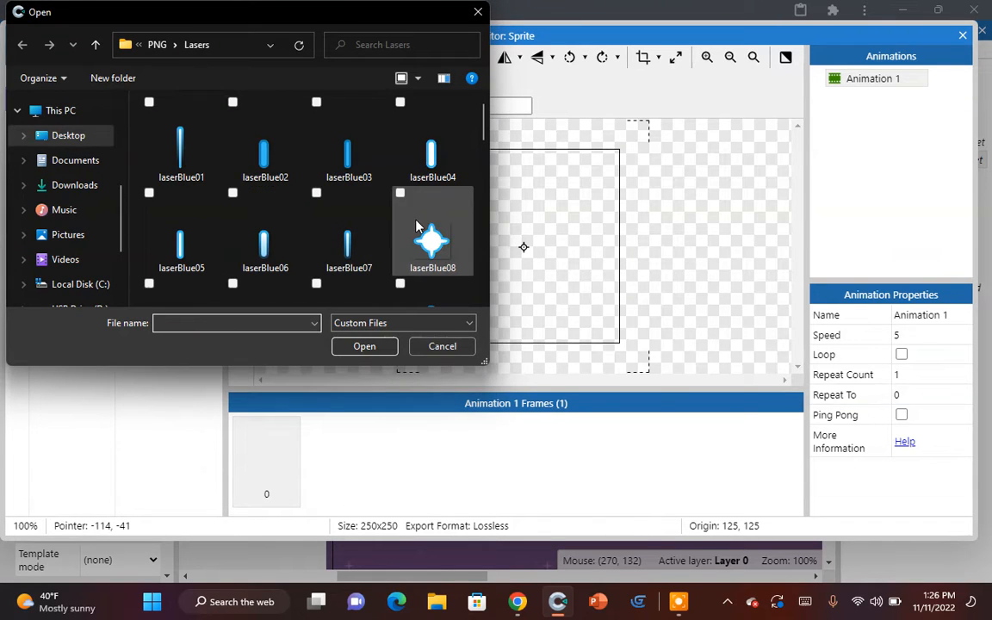
pyautogui.scroll(-4, 417, 226)
pyautogui.scroll(1, 417, 226)
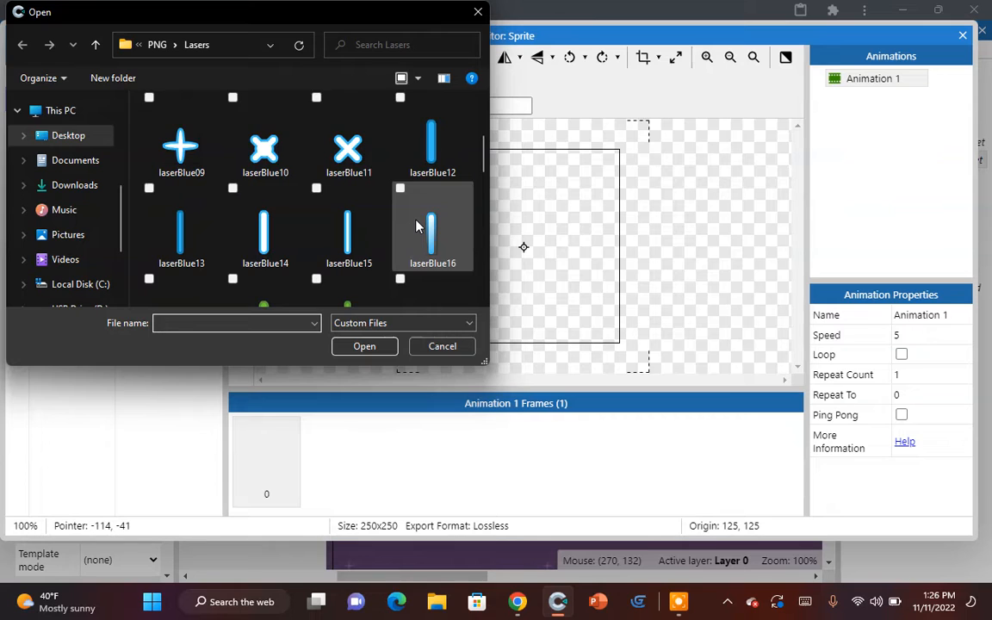
pyautogui.scroll(-7, 417, 226)
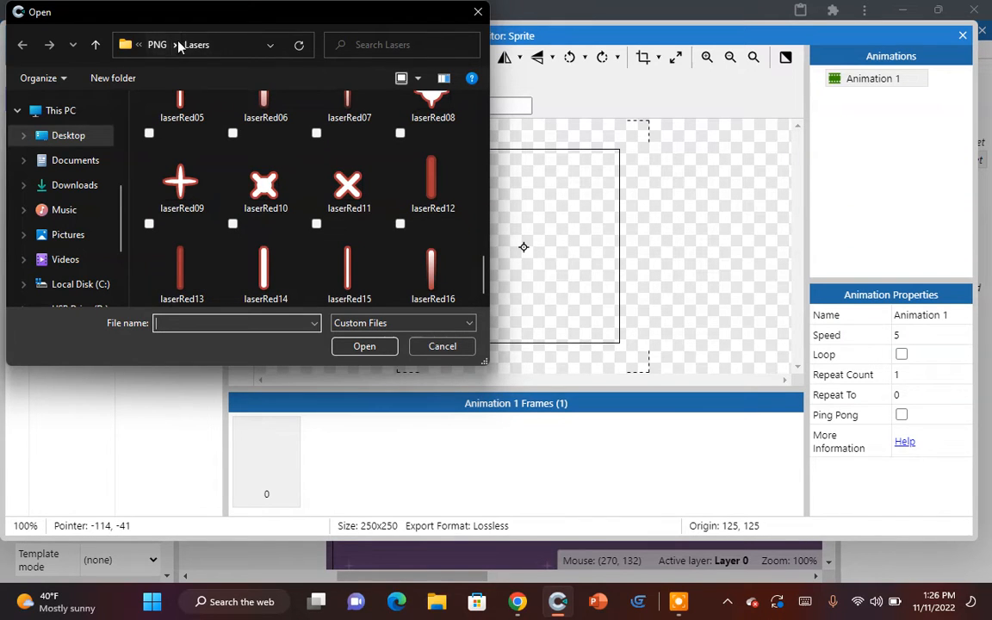
pyautogui.click(153, 44)
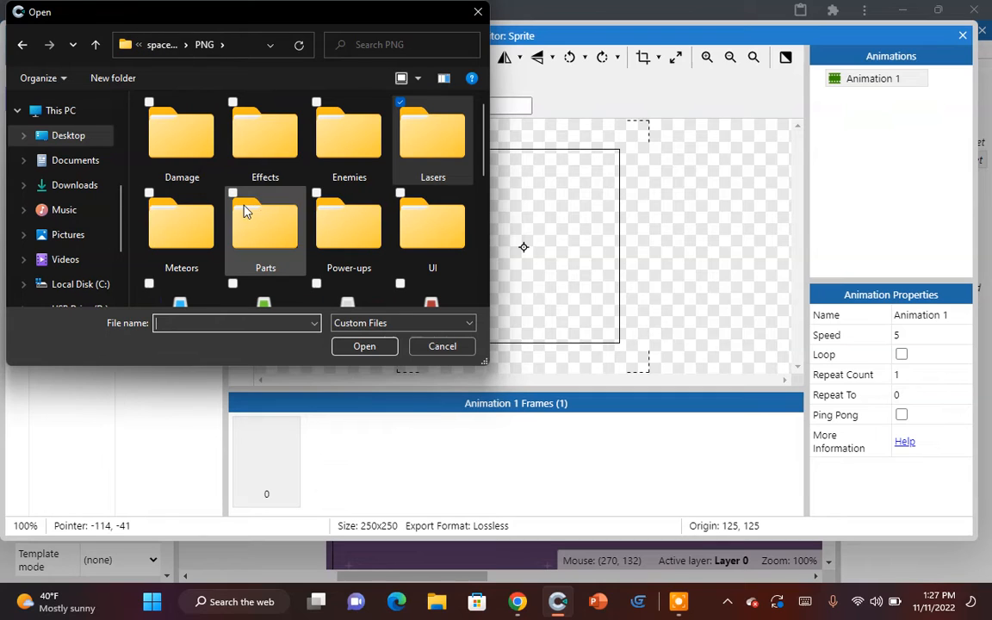
pyautogui.click(182, 44)
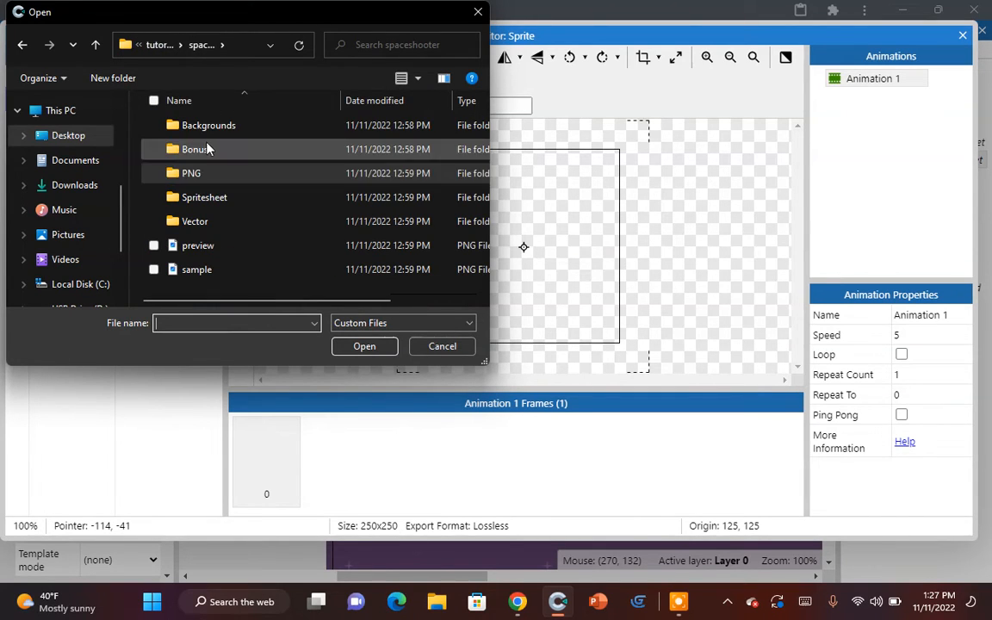
pyautogui.doubleClick(207, 148)
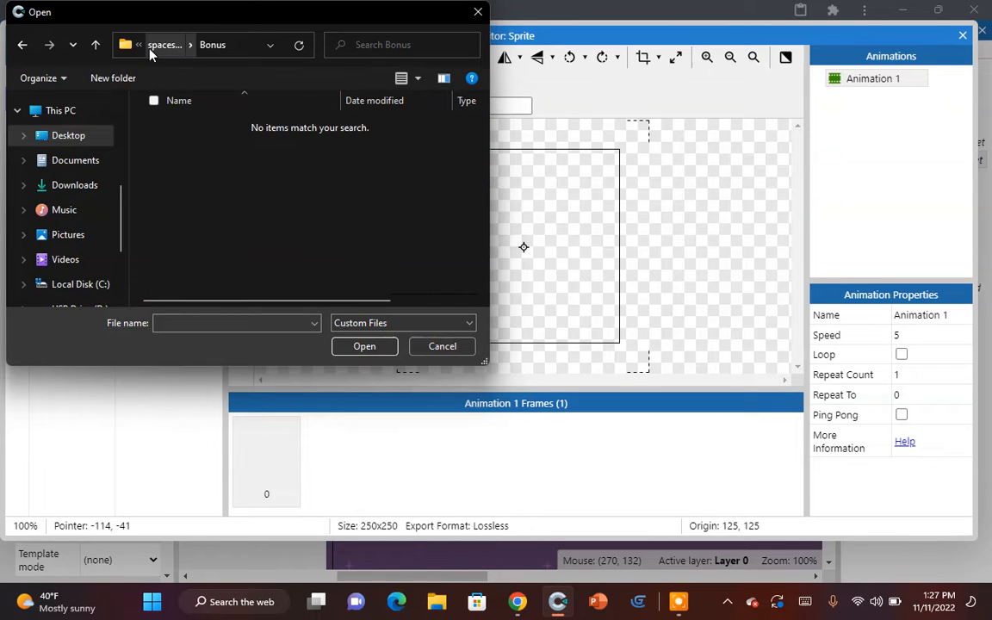
pyautogui.click(153, 45)
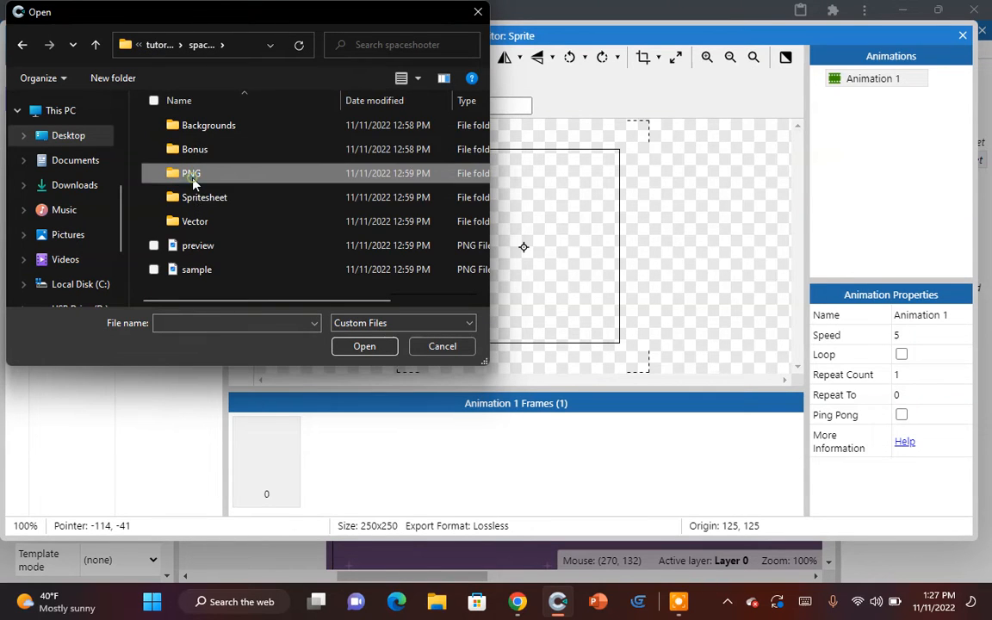
pyautogui.doubleClick(191, 174)
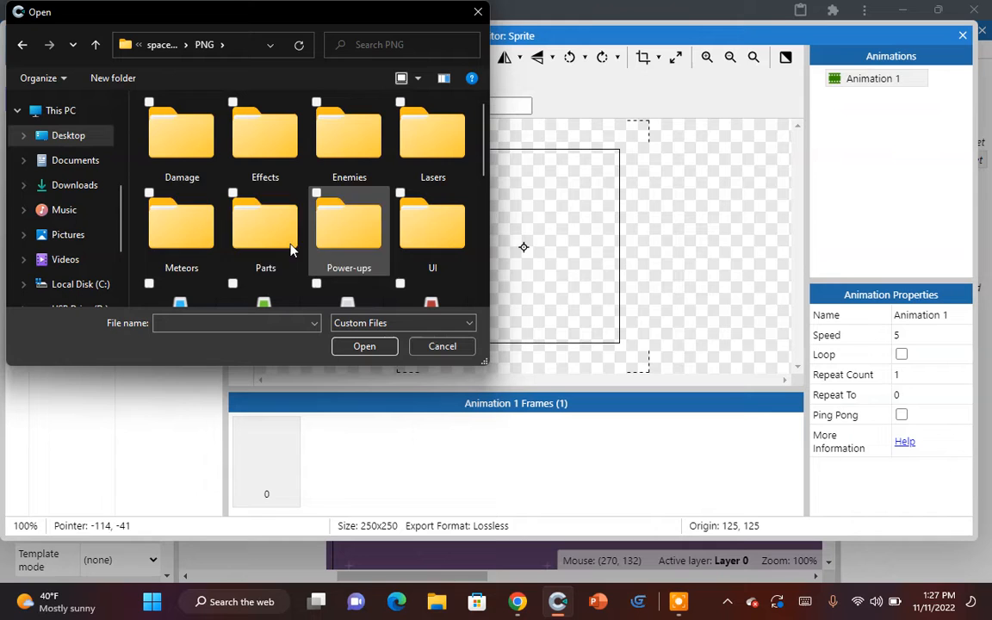
pyautogui.doubleClick(203, 254)
pyautogui.doubleClick(181, 160)
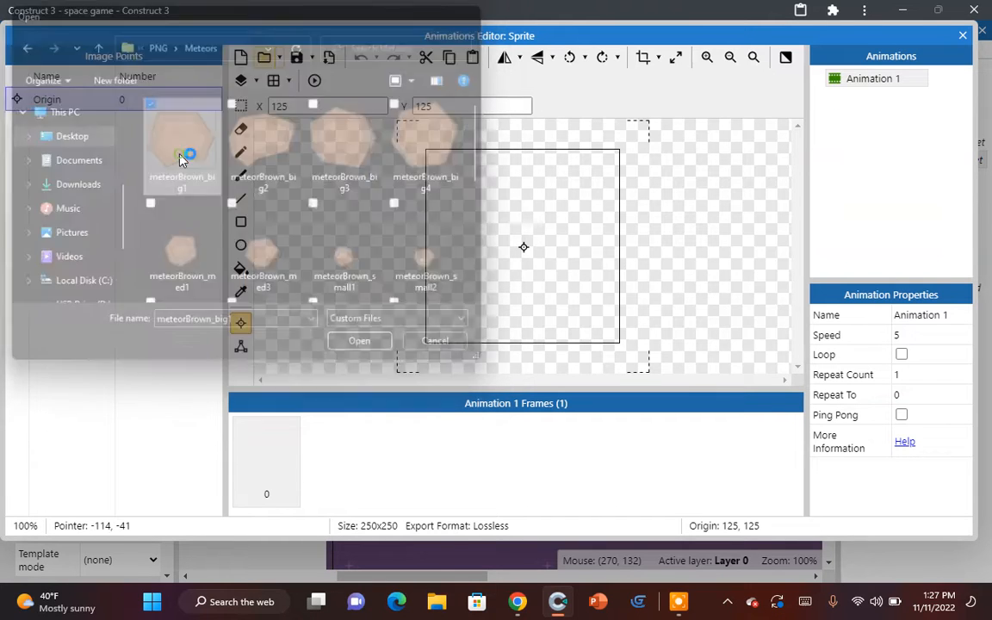
pyautogui.press('Escape')
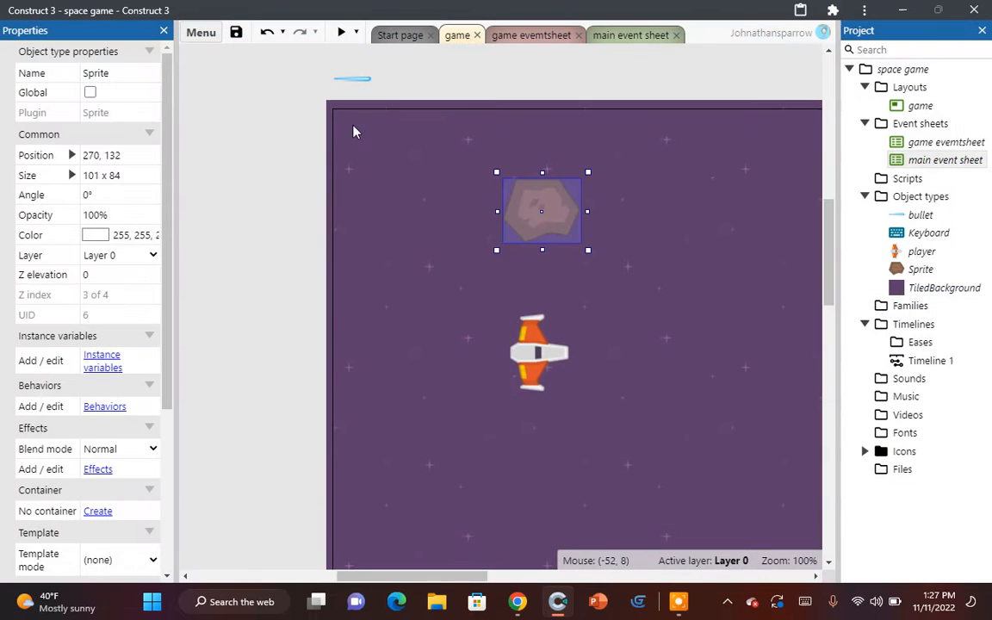
# Step: Move the meteor instance near the layout's origin corner, to about 65, 58, and delete the instance
pyautogui.moveTo(543, 211); pyautogui.dragTo(384, 155)
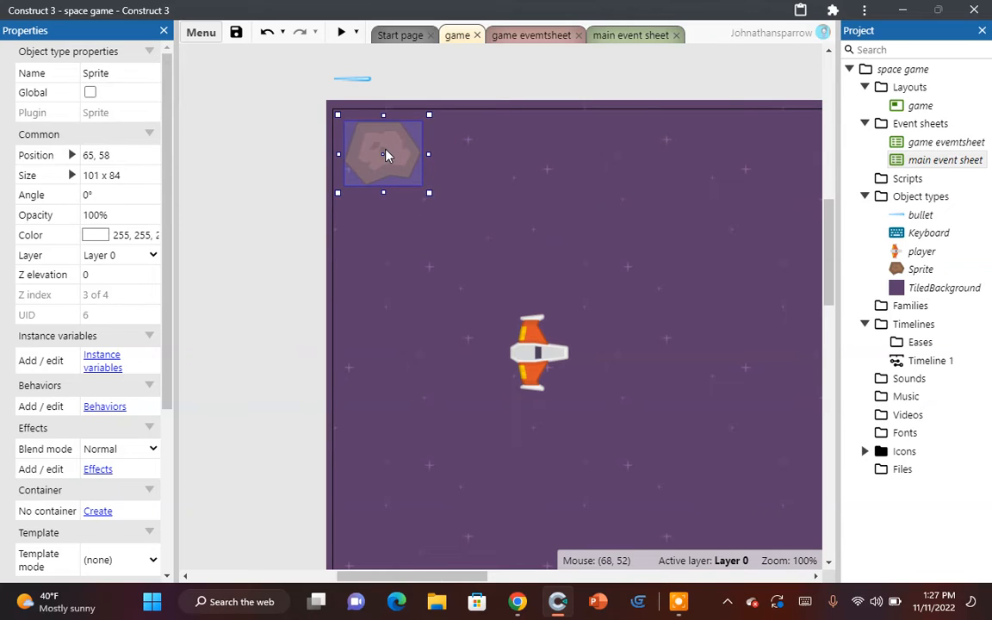
pyautogui.press('Delete')
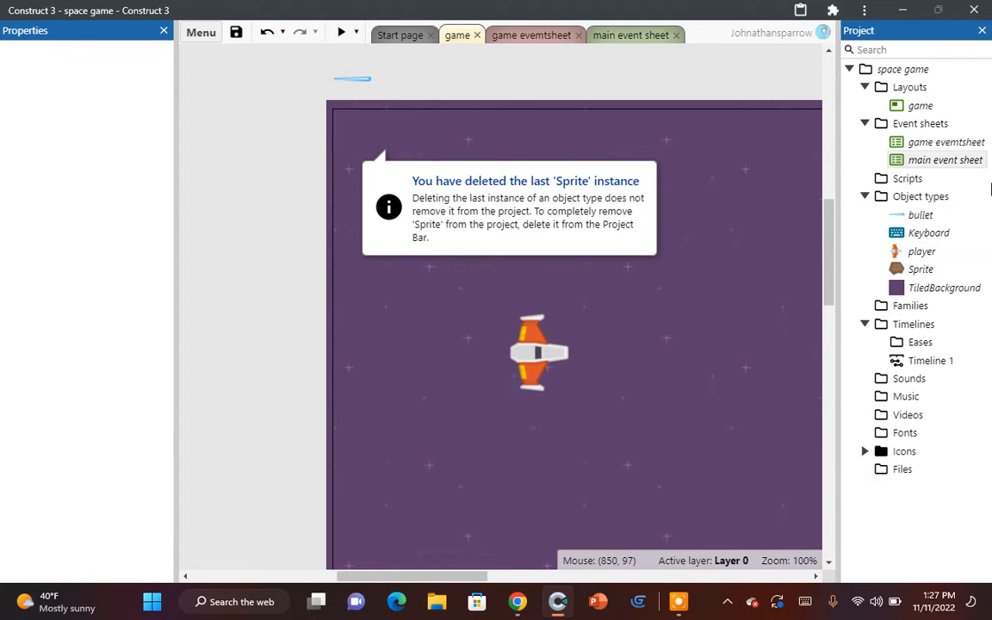
# Step: Erase the whole meteor image of the Sprite object type with a size 500 eraser and crop the canvas
pyautogui.doubleClick(919, 269)
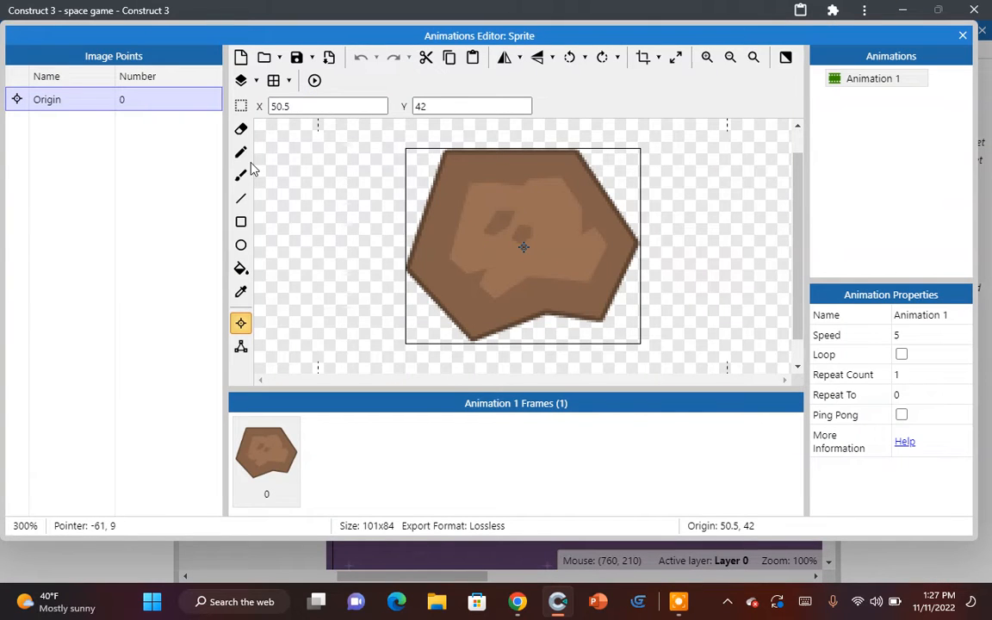
pyautogui.click(241, 131)
pyautogui.click(434, 153)
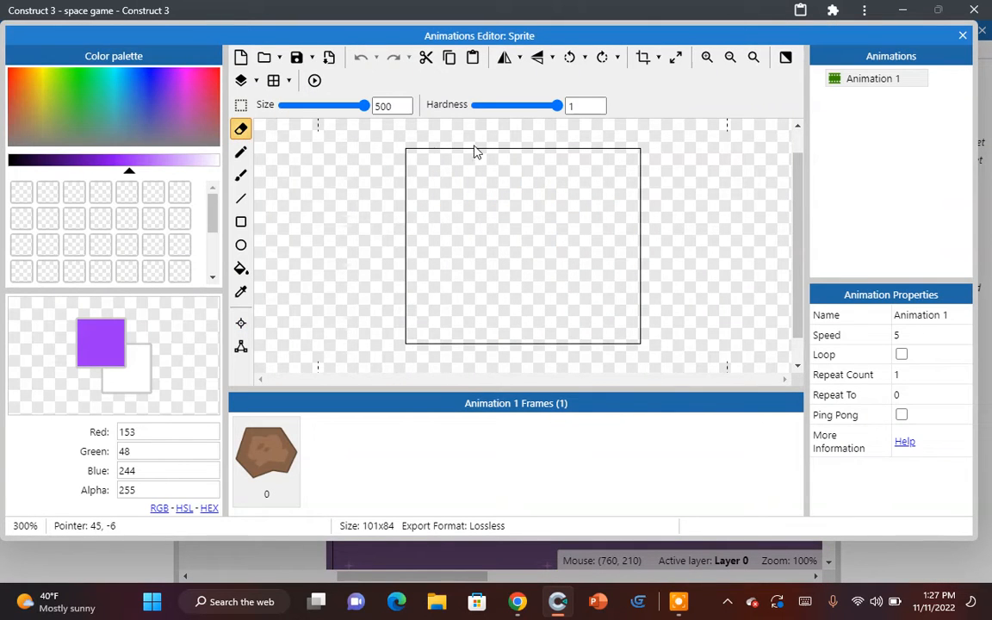
pyautogui.click(643, 57)
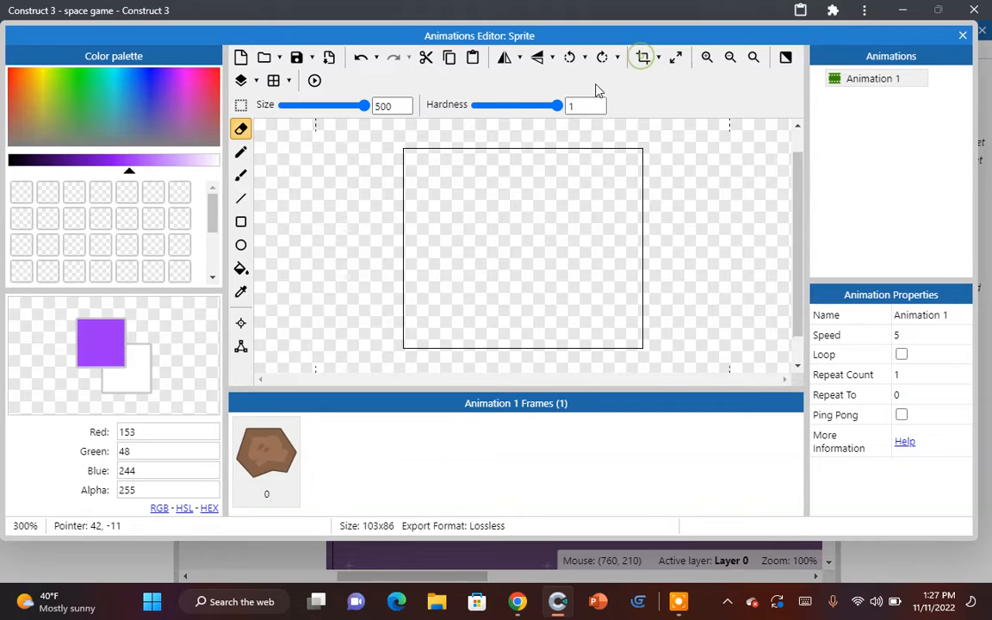
# Step: Fill the sprite's empty canvas with purple (RGB 124, 79, 211) and close the animations editor
pyautogui.click(163, 98)
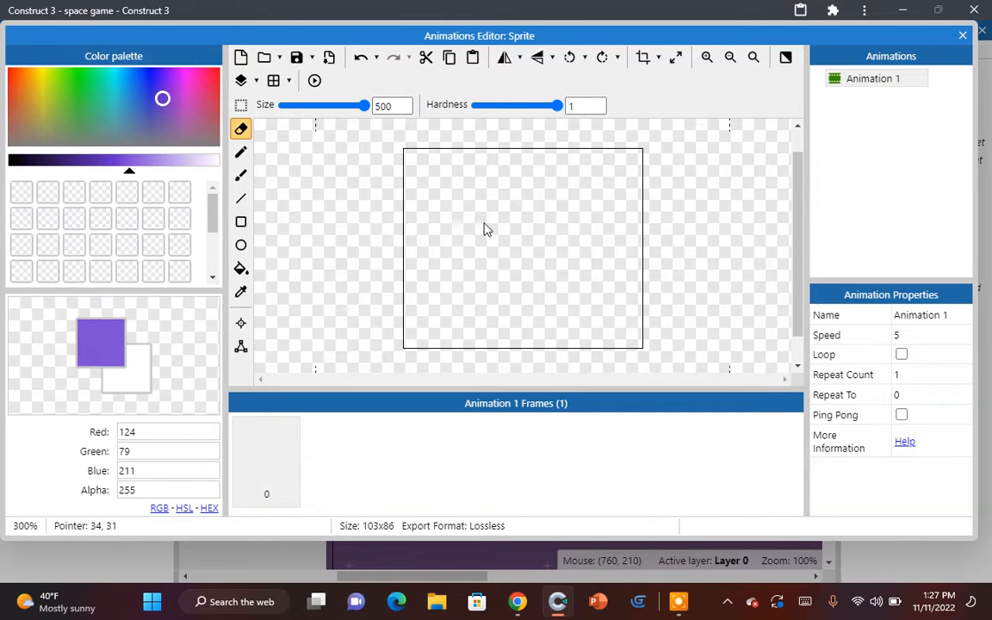
pyautogui.click(241, 268)
pyautogui.click(535, 274)
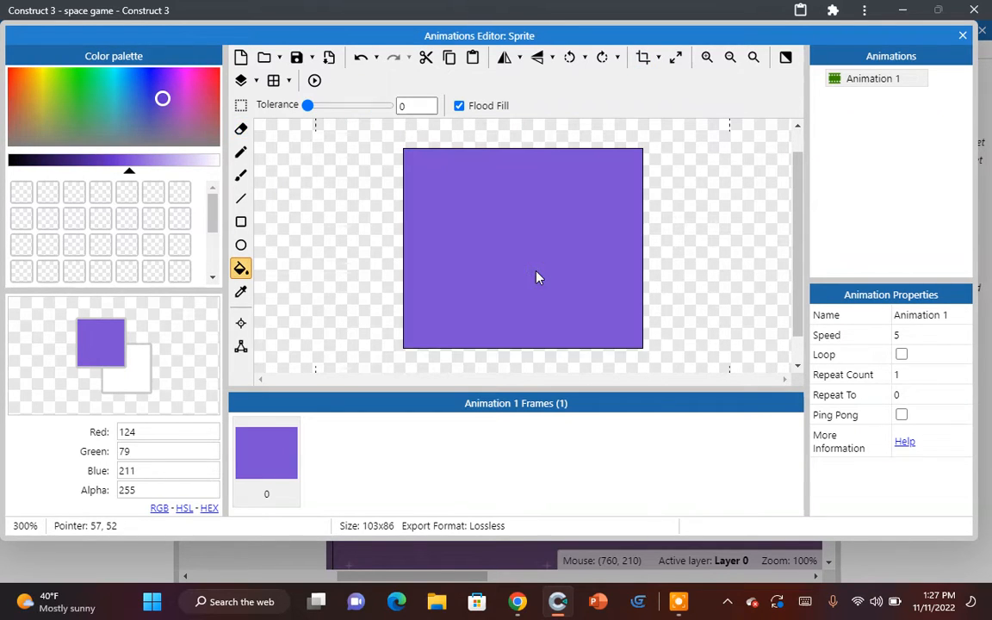
pyautogui.click(965, 37)
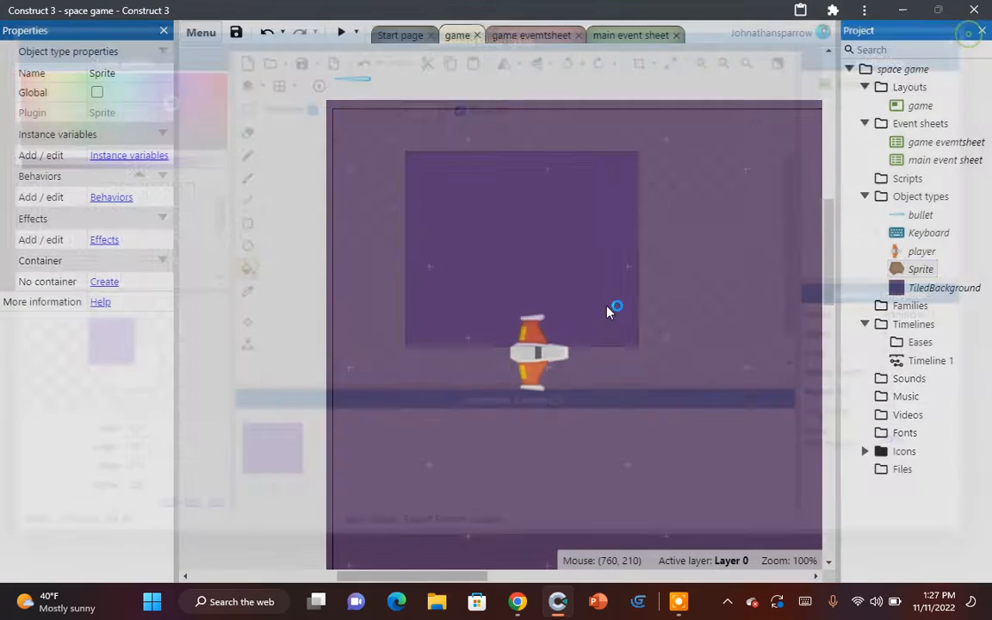
# Step: Place an instance of the purple sprite in the layout above and to the right of the spaceship, at about 409, 188
pyautogui.click(462, 225)
pyautogui.click(548, 327)
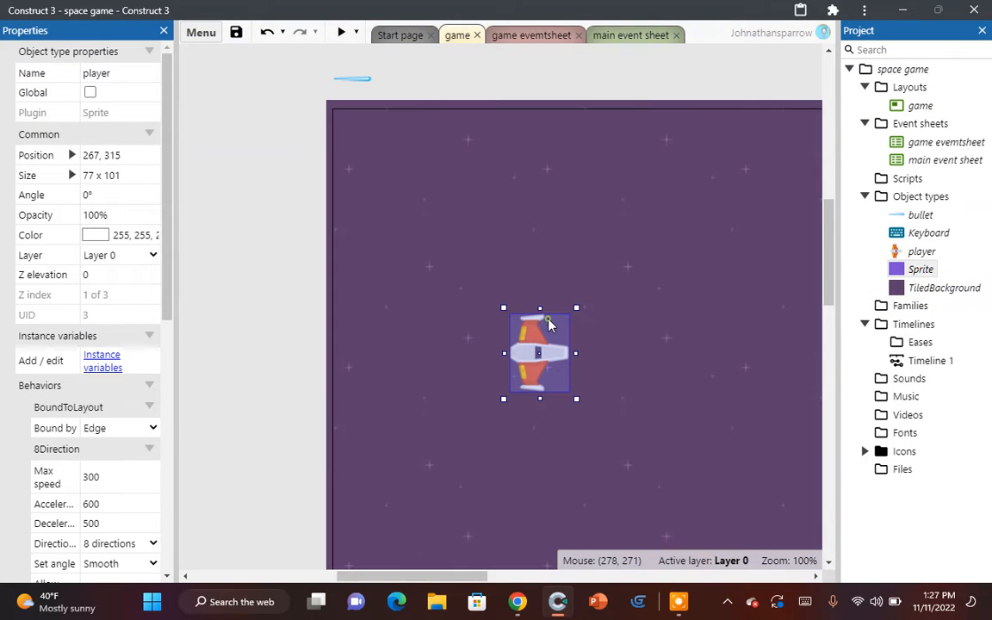
pyautogui.moveTo(928, 272); pyautogui.dragTo(649, 255)
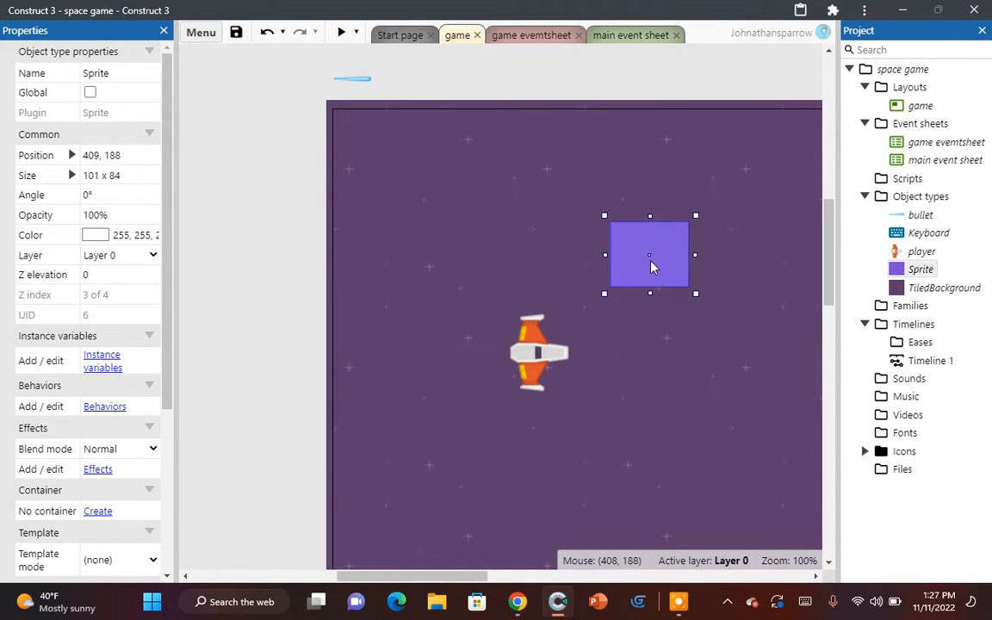
# Step: Rename the purple Sprite object type to enemySpawn
pyautogui.rightClick(927, 268)
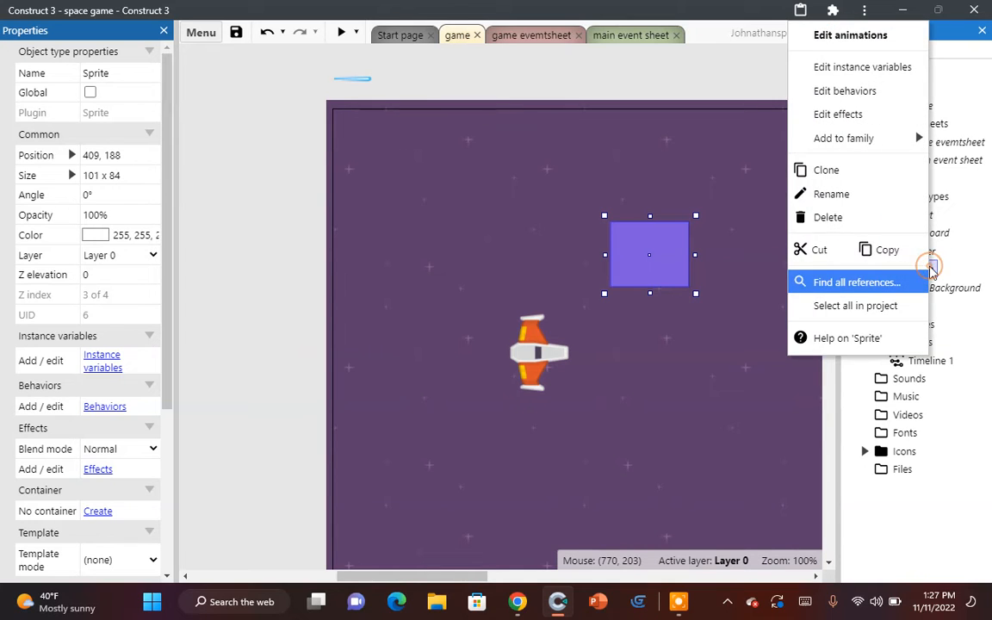
pyautogui.click(872, 192)
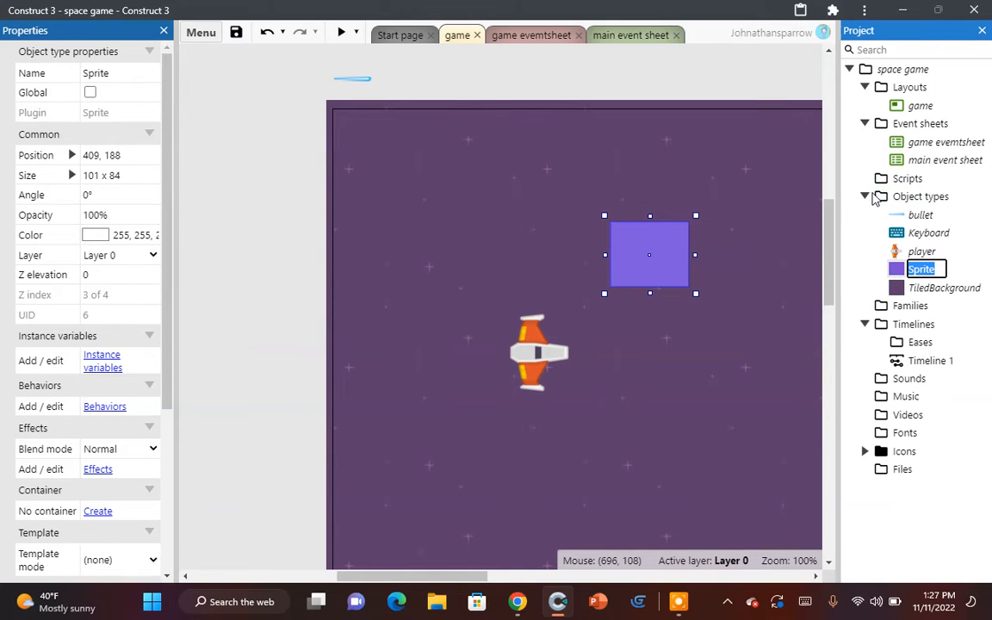
pyautogui.write('enemy')
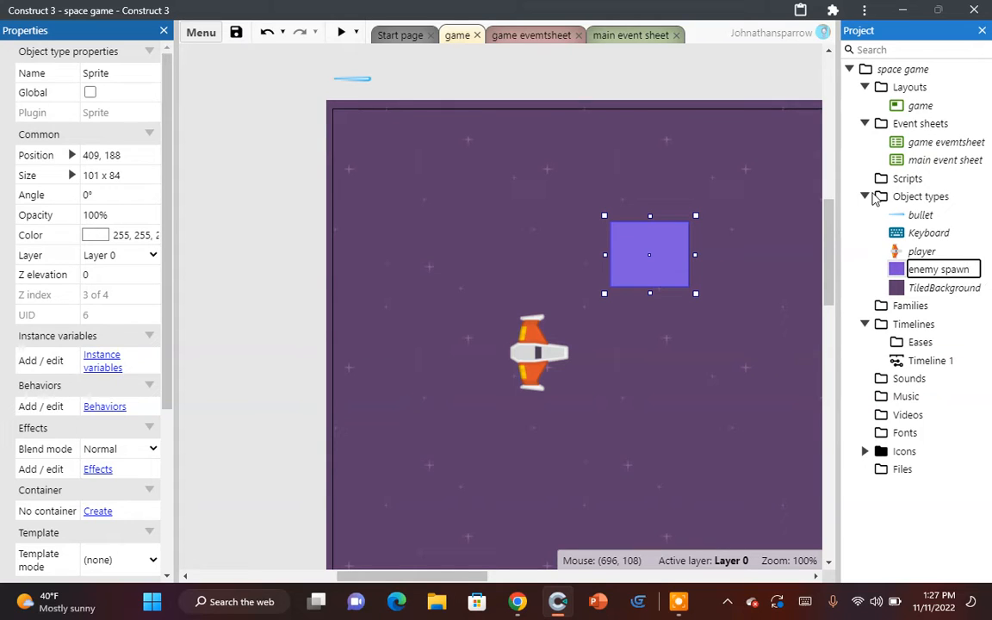
pyautogui.write(' spawn')
pyautogui.press('Return')
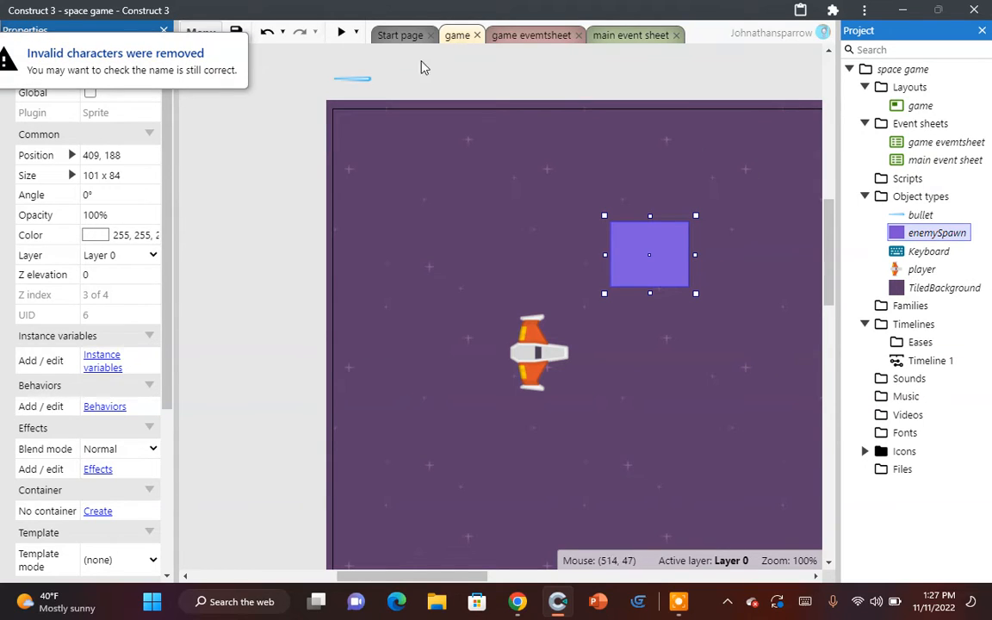
# Step: Move the enemySpawn instance near the layout's origin corner, to about 69, 57, and undo its unintended resize and rotation
pyautogui.moveTo(672, 284); pyautogui.dragTo(386, 174)
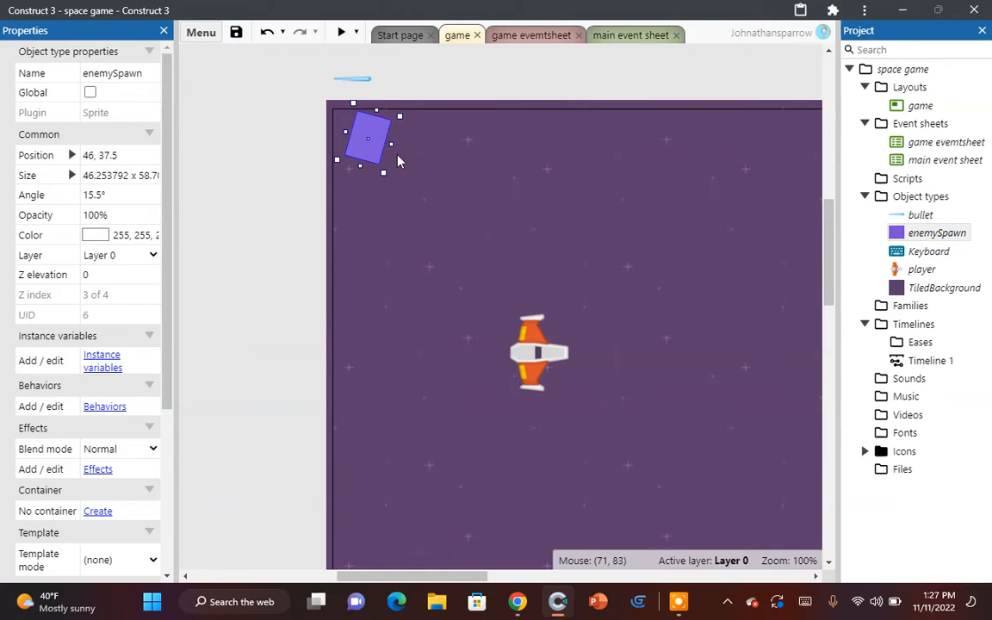
pyautogui.click(236, 32)
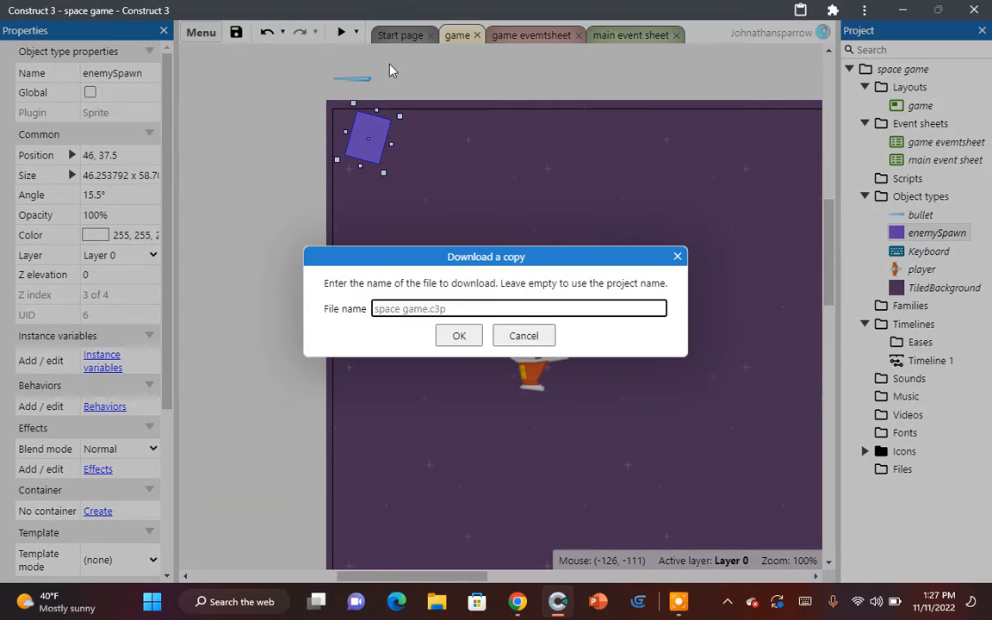
pyautogui.click(675, 258)
pyautogui.click(268, 31)
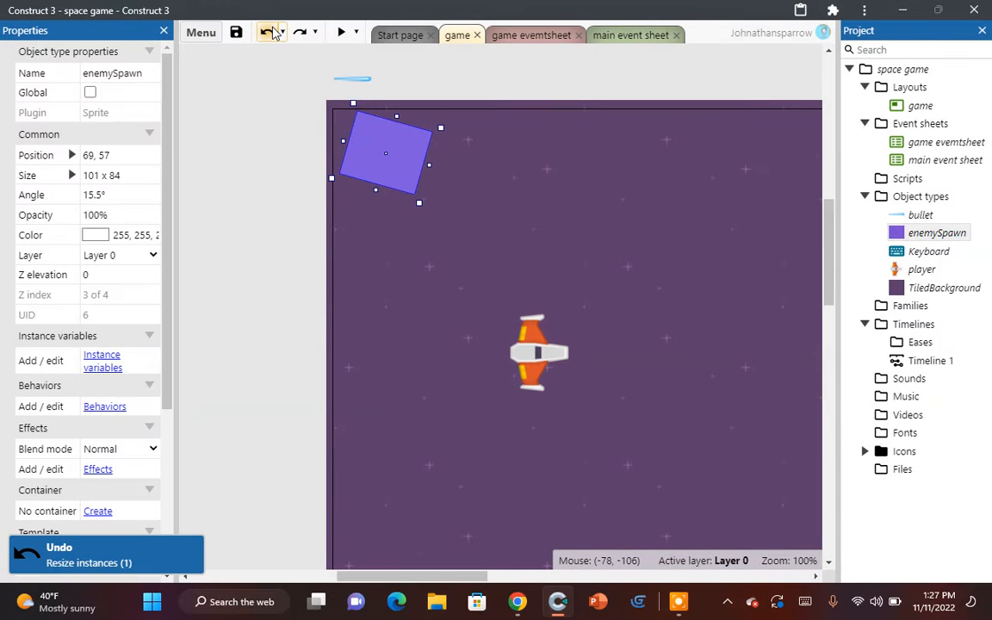
pyautogui.click(267, 32)
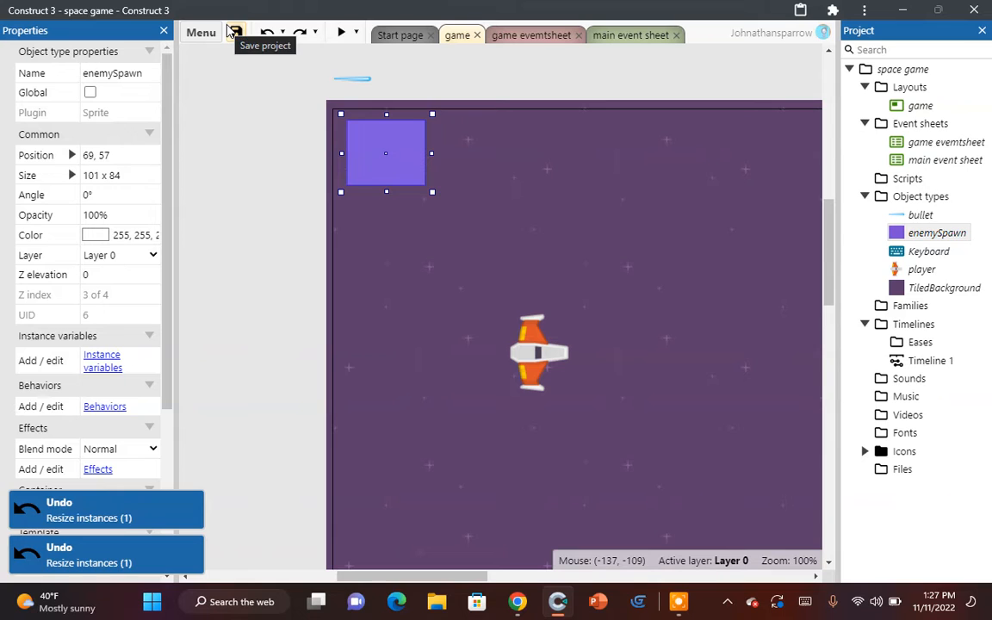
# Step: Save the project by downloading a copy under the default name space game.c3p
pyautogui.click(236, 32)
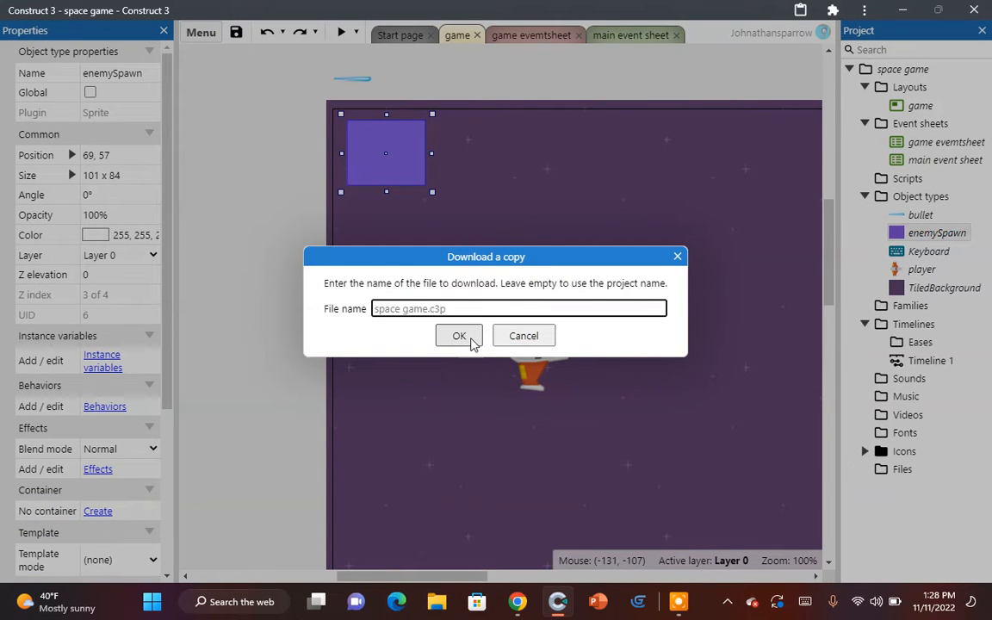
pyautogui.click(465, 336)
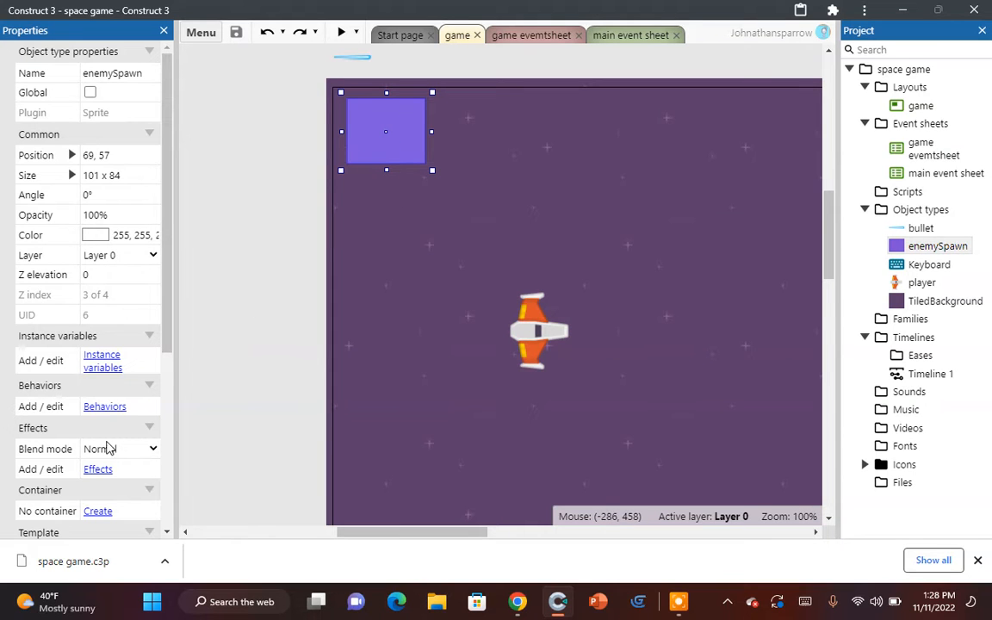
# Step: Add the Timer behavior to the enemySpawn object and open the game evemtsheet event sheet
pyautogui.click(105, 408)
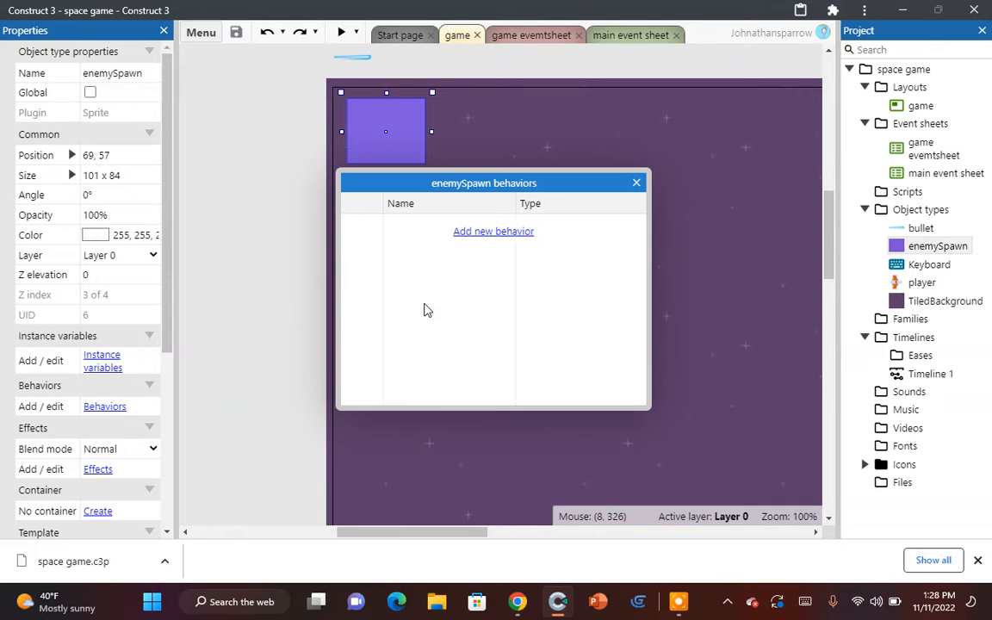
pyautogui.click(495, 233)
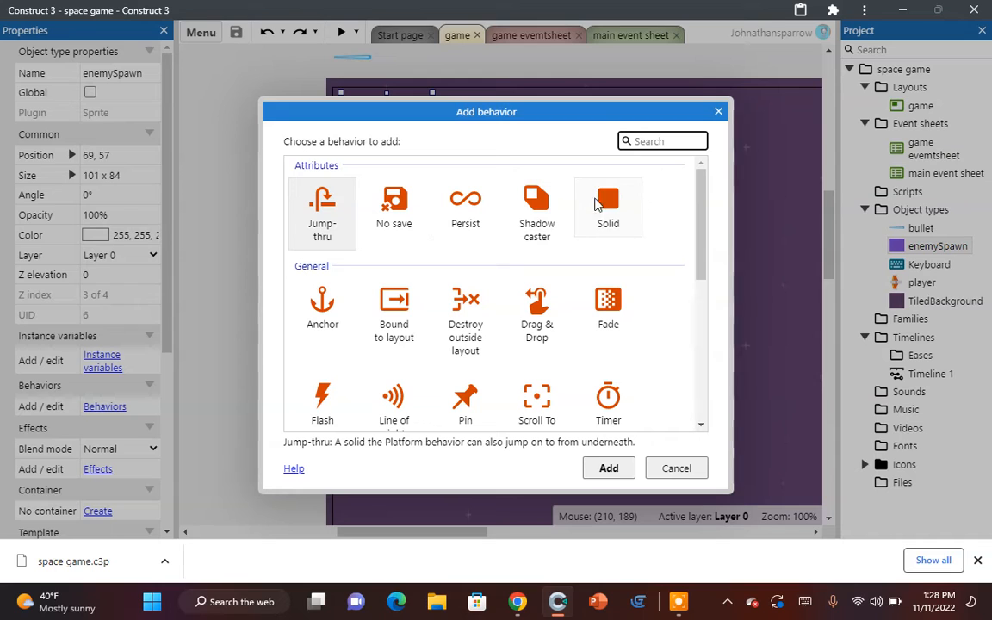
pyautogui.scroll(-3, 607, 211)
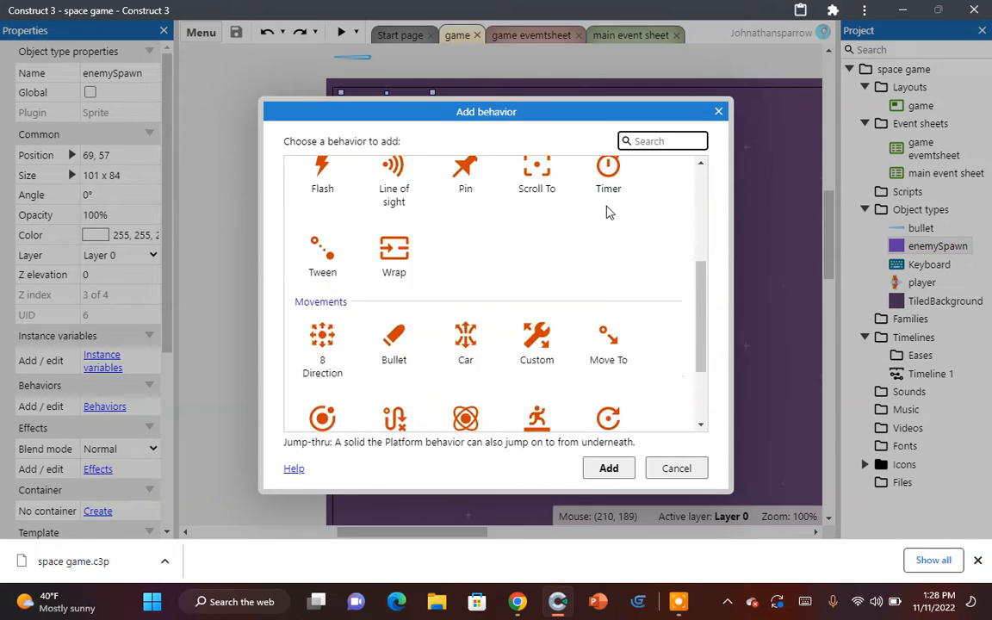
pyautogui.scroll(2, 607, 211)
pyautogui.scroll(-1, 607, 211)
pyautogui.scroll(-3, 603, 258)
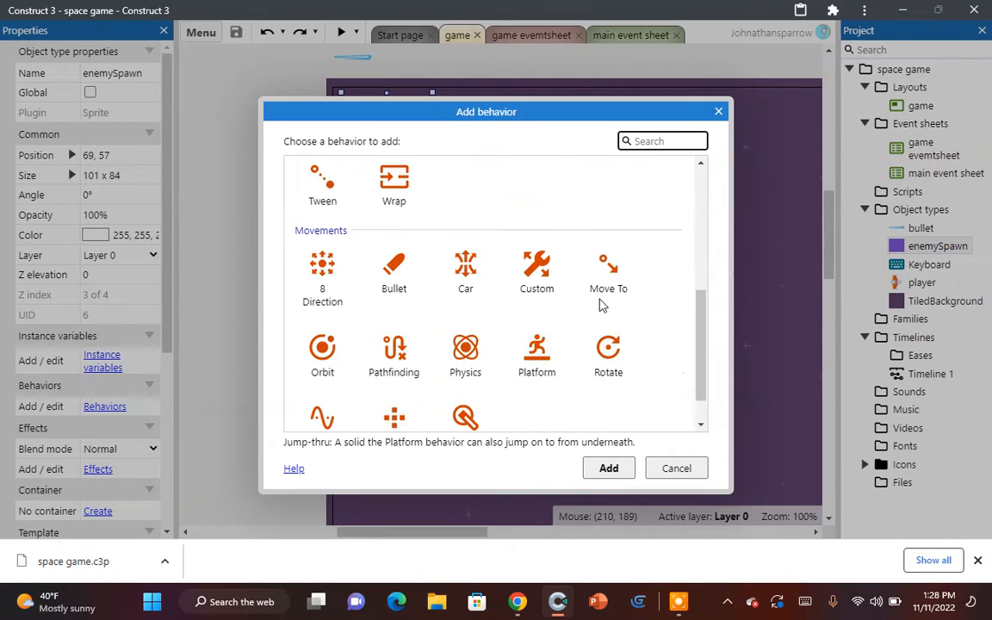
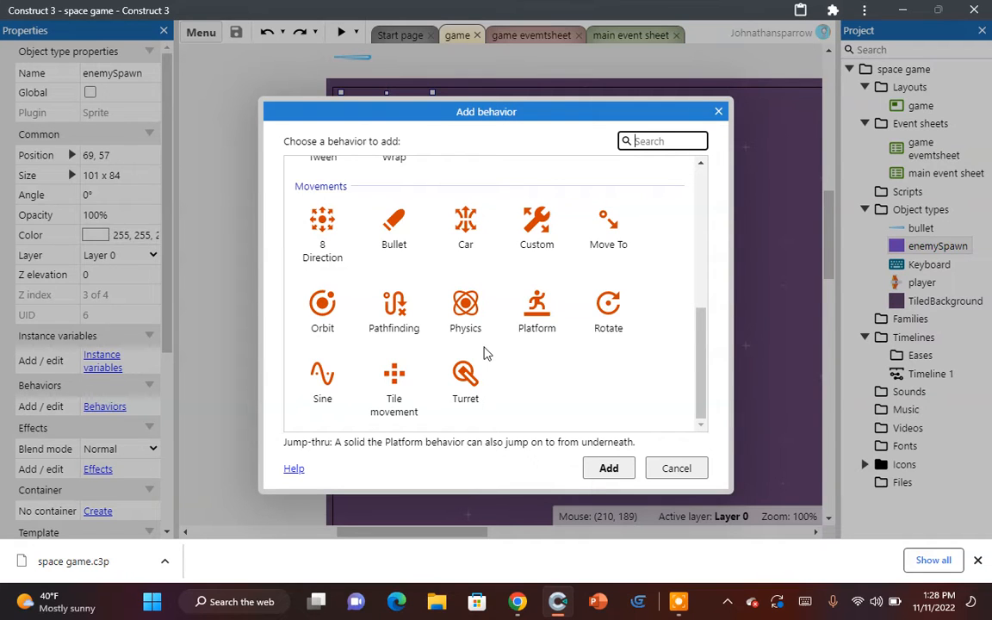
pyautogui.scroll(3, 485, 350)
pyautogui.doubleClick(608, 293)
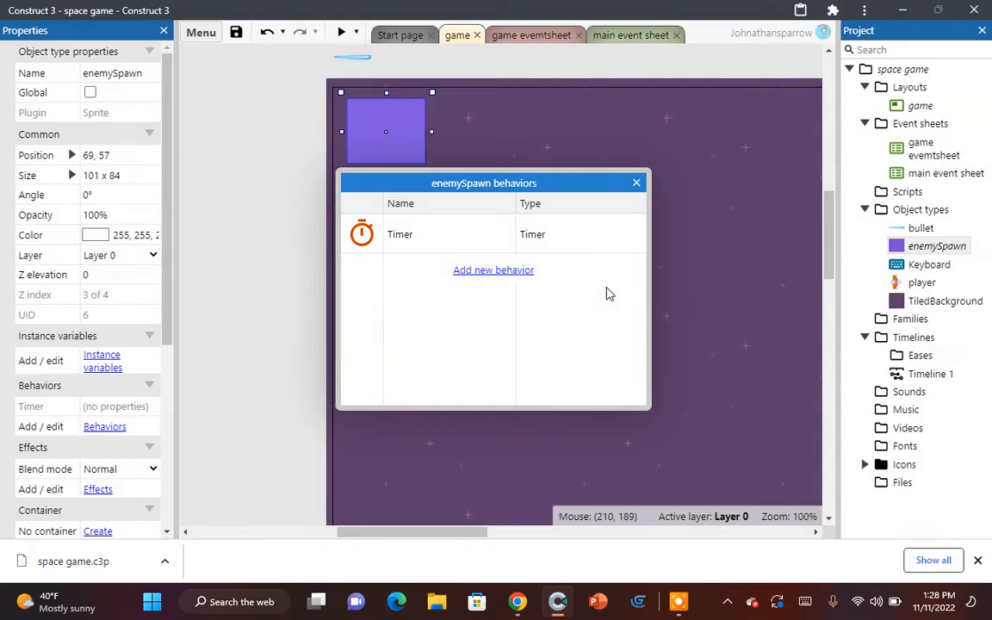
pyautogui.click(635, 185)
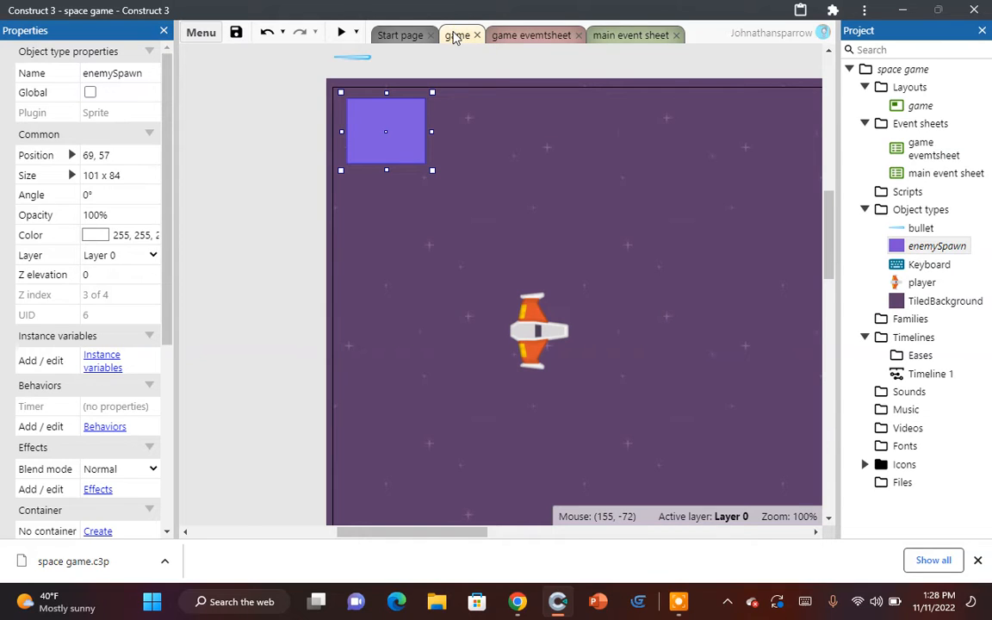
pyautogui.click(526, 36)
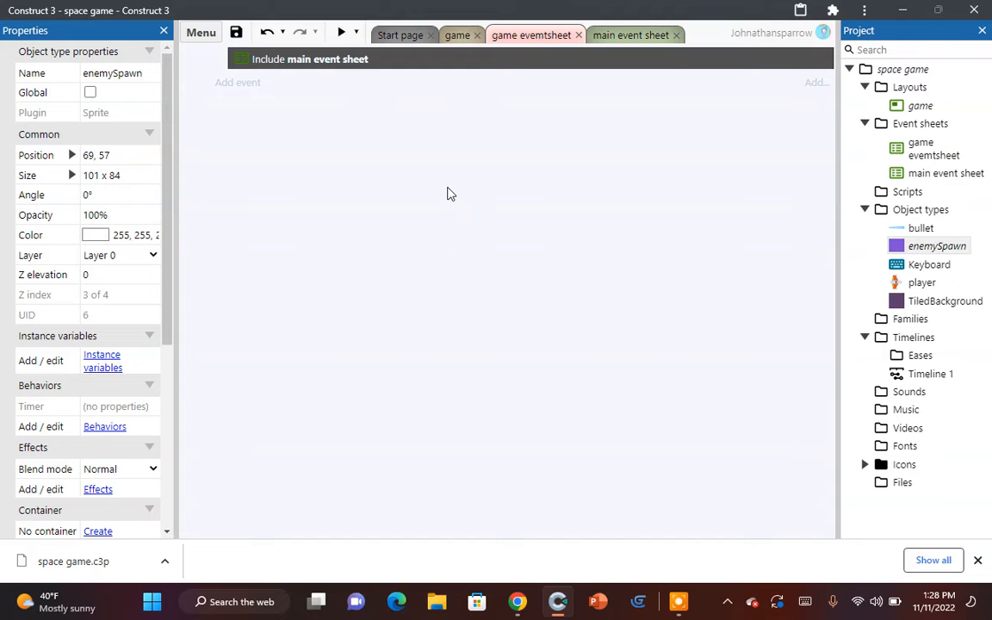
pyautogui.rightClick(447, 194)
pyautogui.click(493, 202)
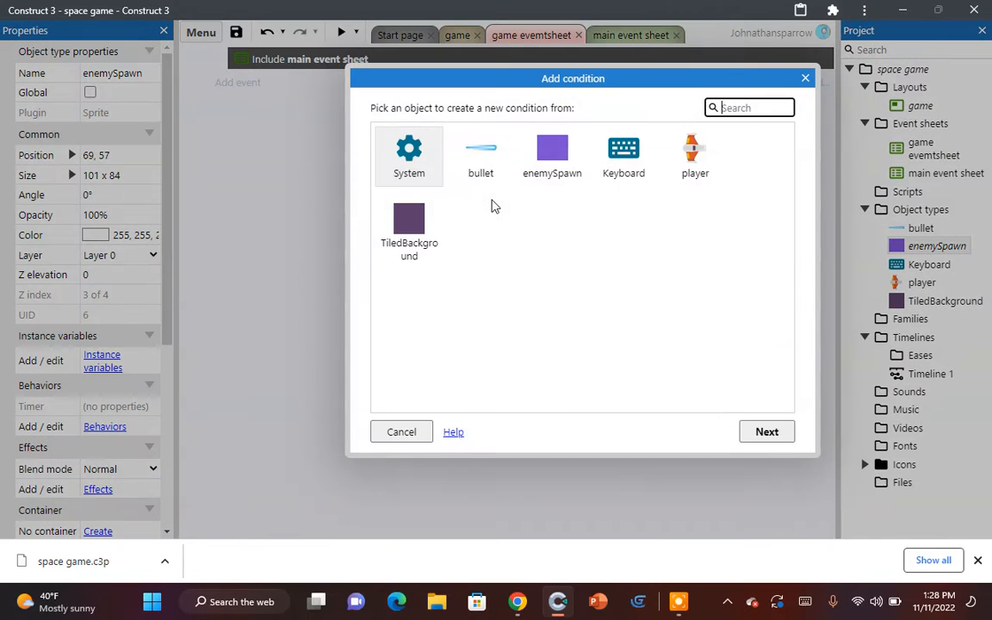
pyautogui.click(805, 77)
# Step: Add a global number variable named enemyspwan with initial value 0 to the game evemtsheet
pyautogui.rightClick(626, 160)
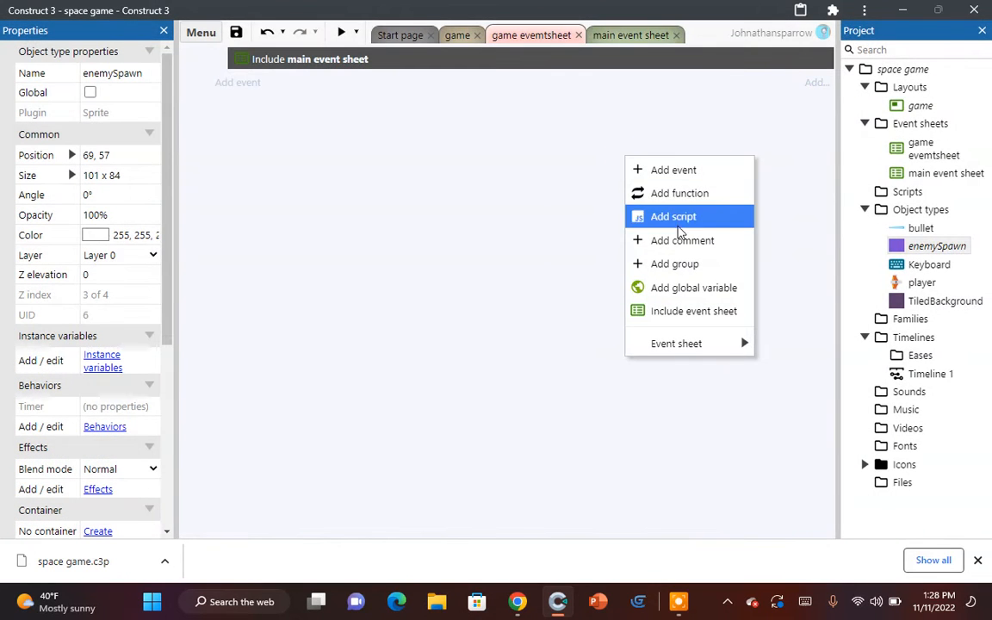
pyautogui.click(676, 288)
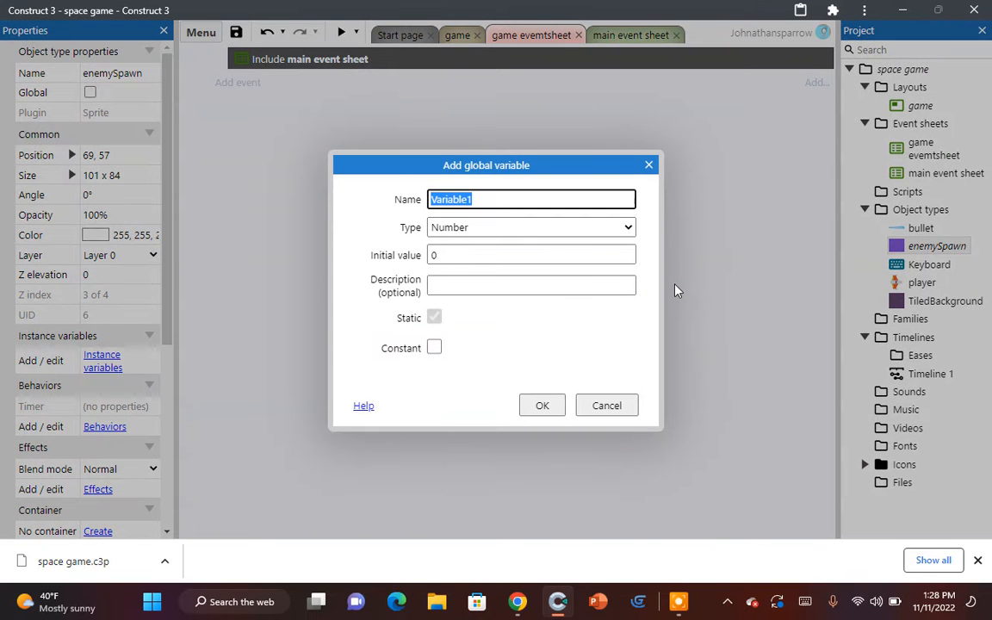
pyautogui.write('enemyspwan')
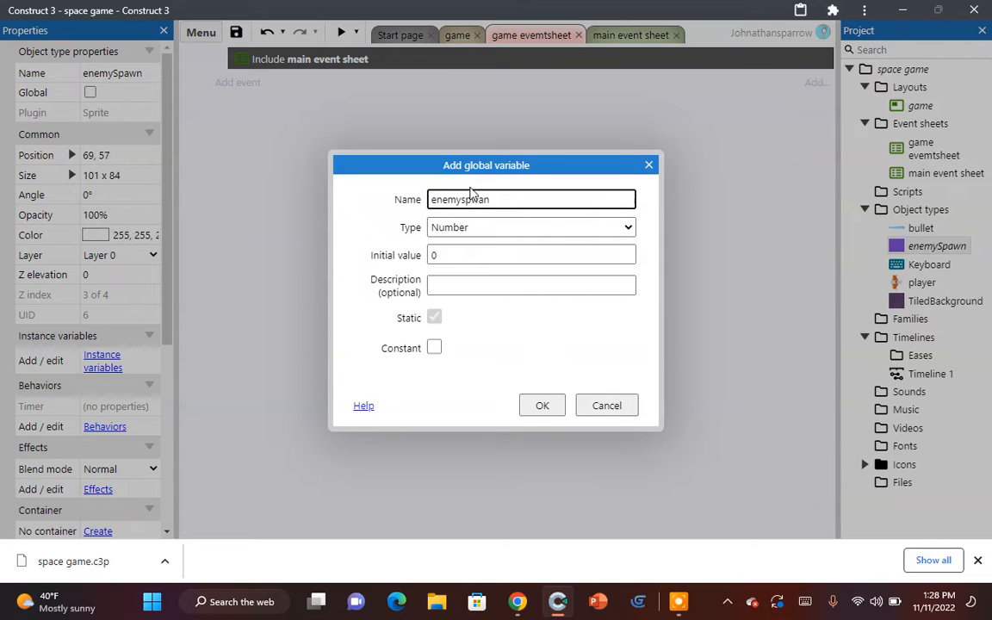
pyautogui.click(536, 408)
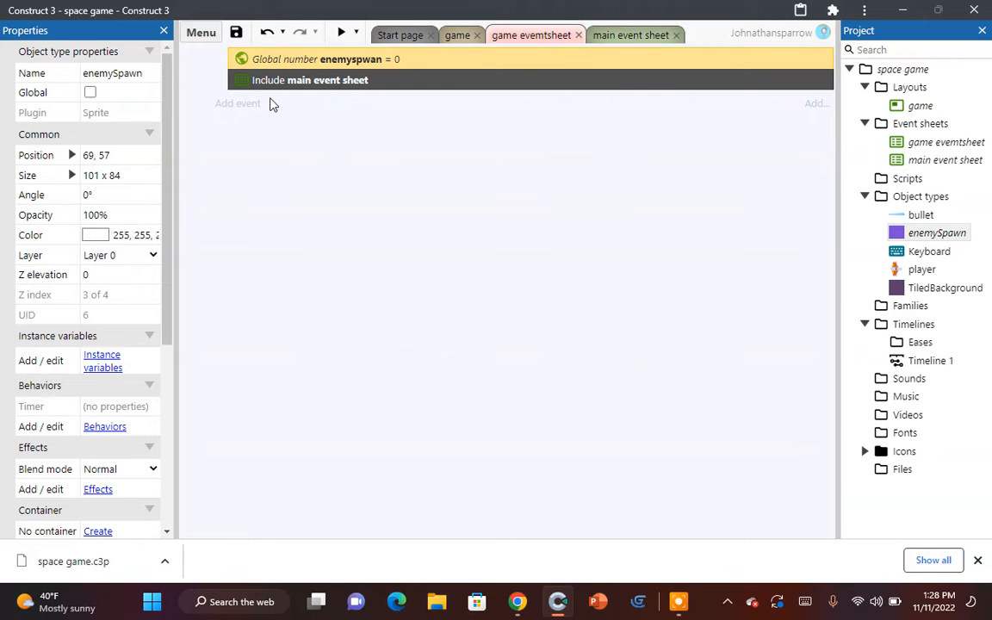
# Step: Add an event with the System condition On start of layout below the included main event sheet
pyautogui.click(243, 105)
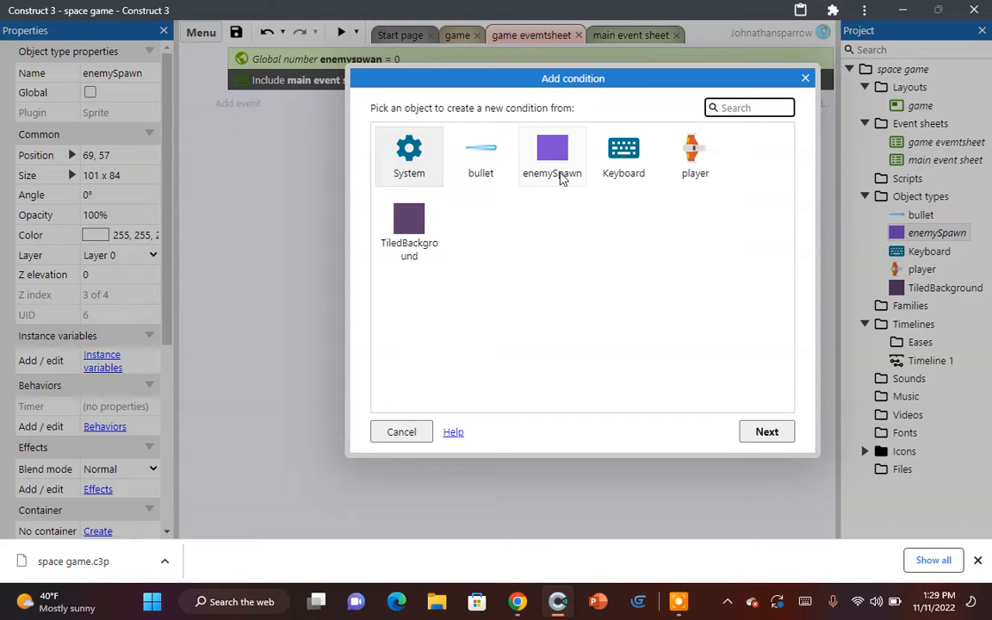
pyautogui.doubleClick(435, 152)
pyautogui.scroll(-3, 498, 198)
pyautogui.scroll(-10, 498, 198)
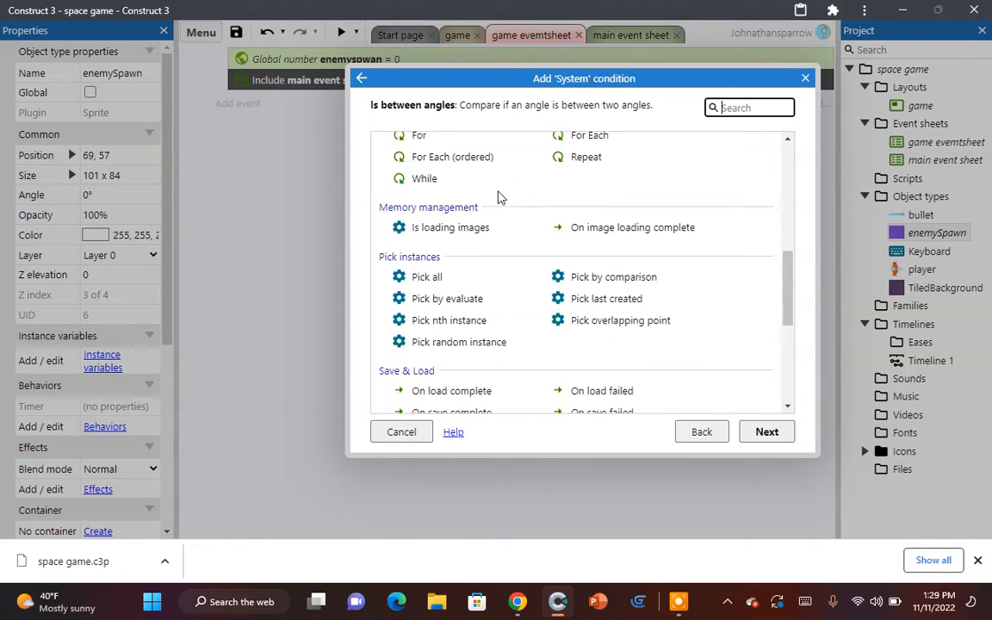
pyautogui.click(450, 299)
pyautogui.doubleClick(449, 302)
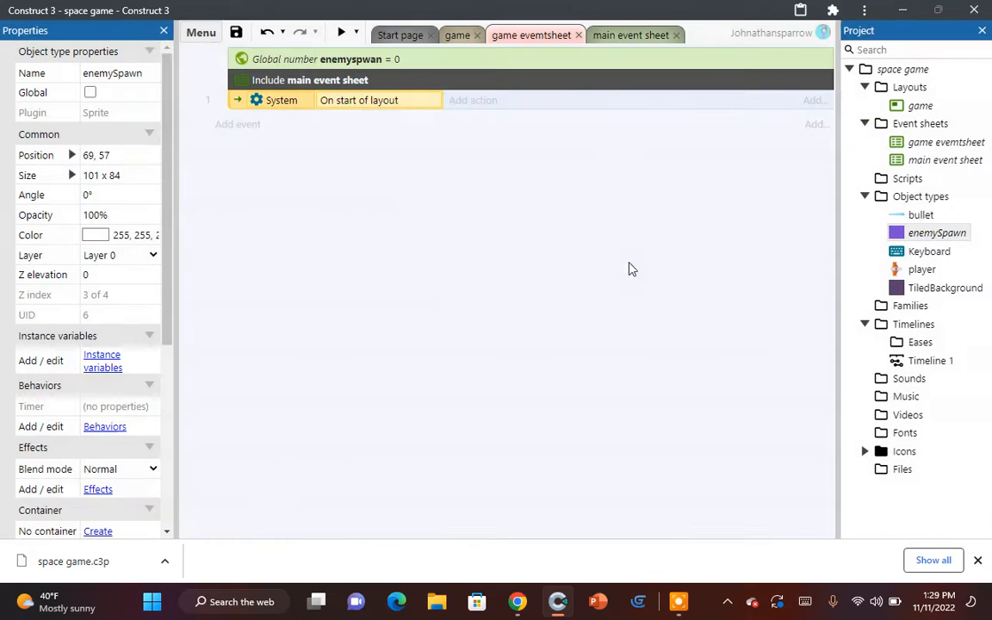
# Step: Add a System Set value action to the On start of layout event that sets enemyspwan to 0
pyautogui.click(471, 102)
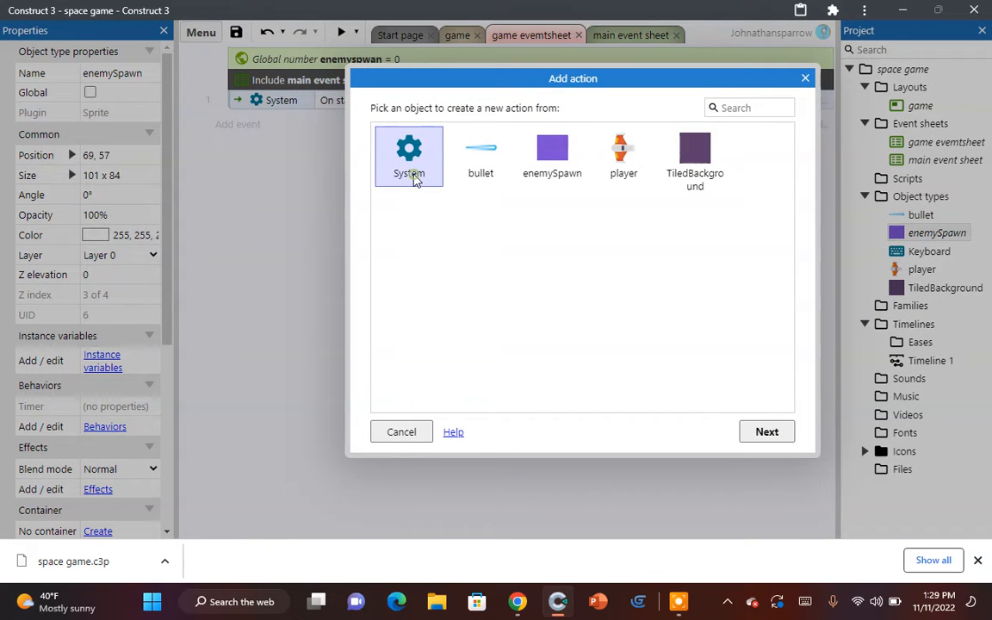
pyautogui.doubleClick(412, 175)
pyautogui.scroll(-2, 559, 288)
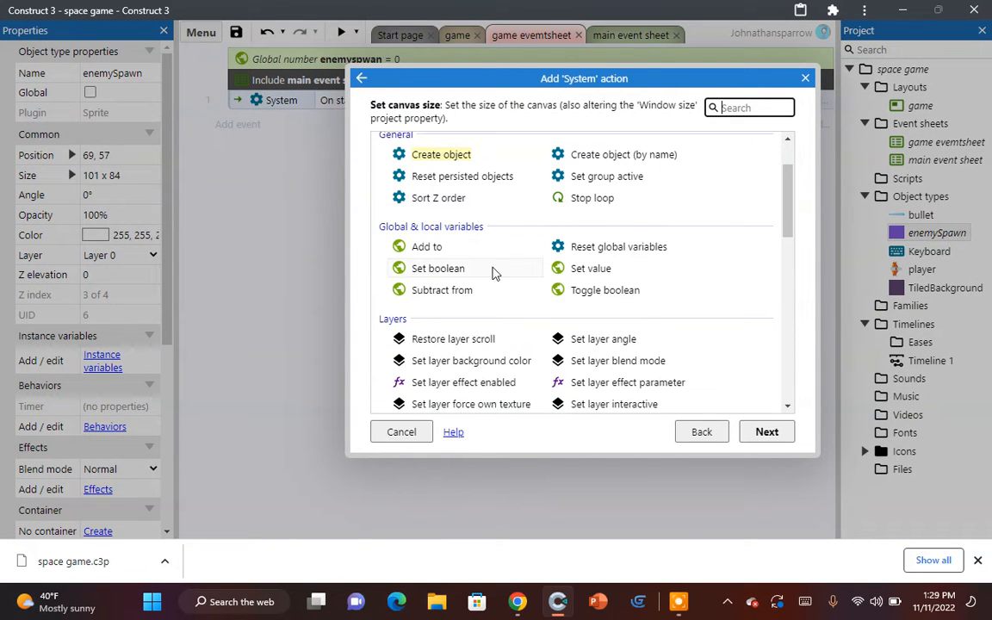
pyautogui.doubleClick(600, 272)
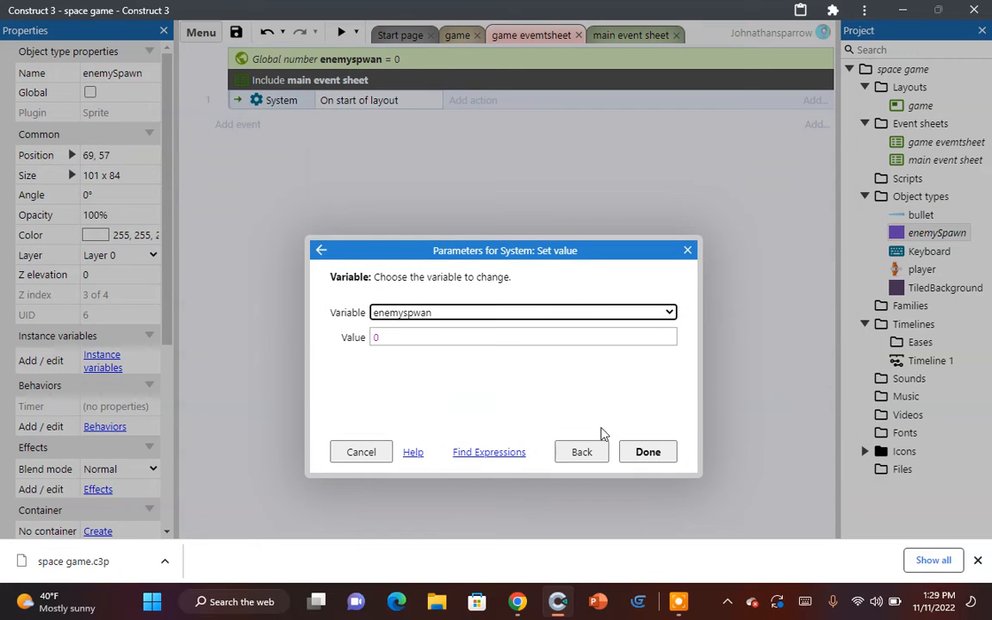
pyautogui.click(652, 453)
pyautogui.click(607, 342)
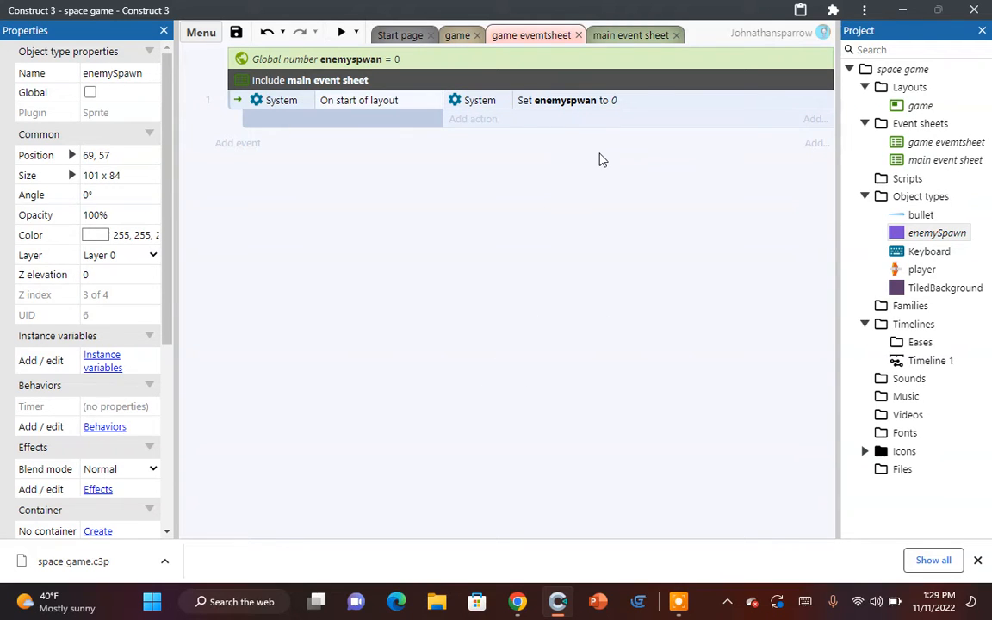
# Step: Add an event group named "enemy spawn" to the main event sheet, below the player bullet group
pyautogui.click(626, 39)
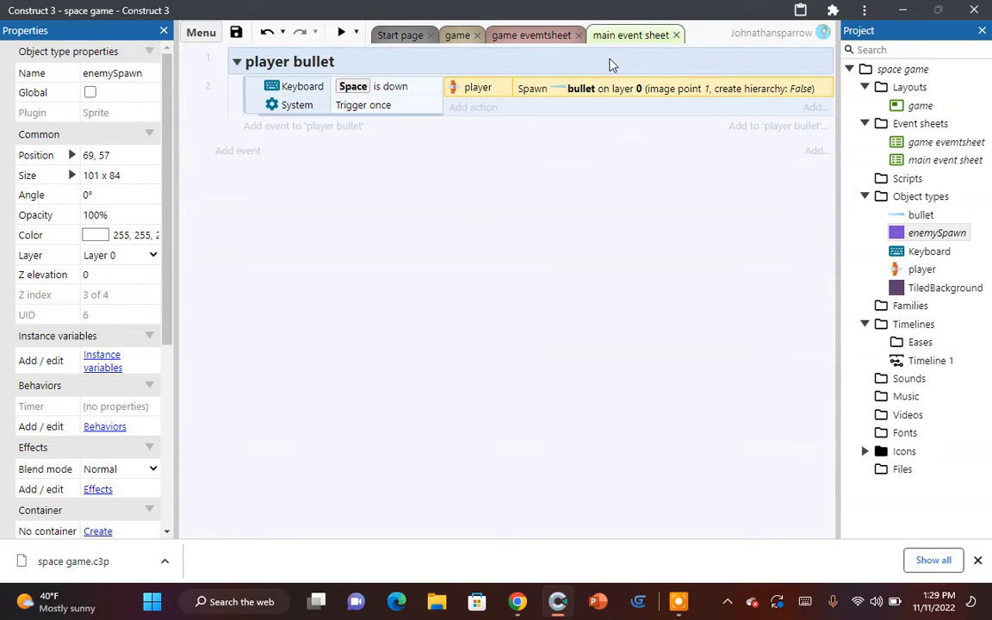
pyautogui.rightClick(476, 204)
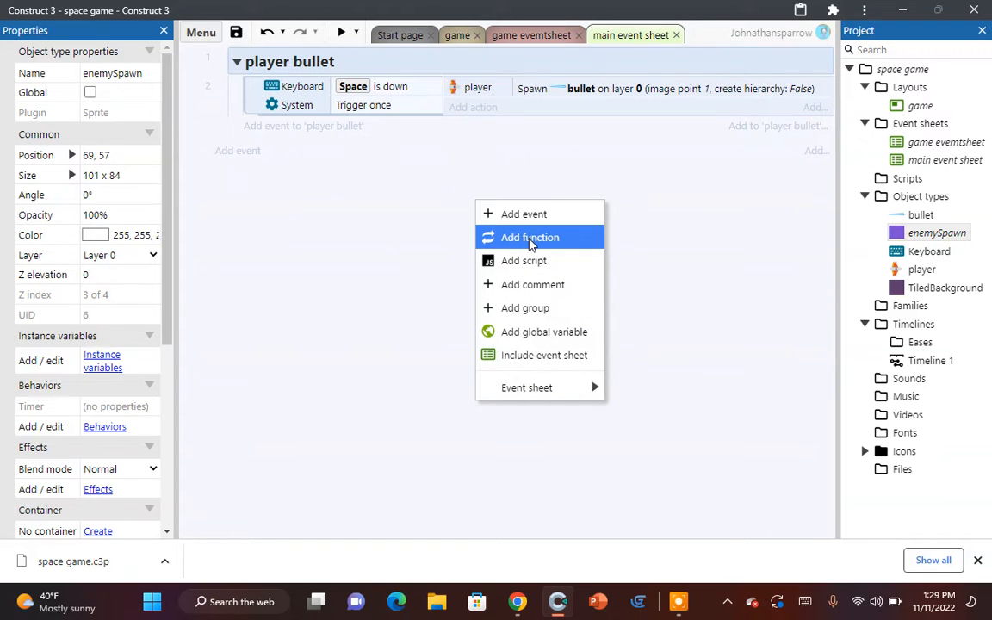
pyautogui.click(582, 319)
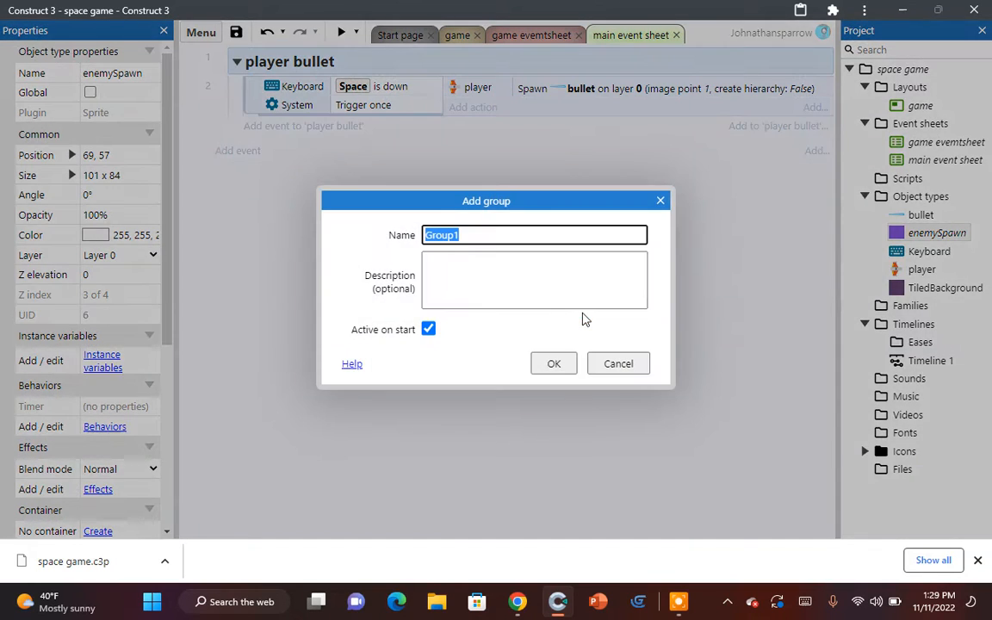
pyautogui.write('enemy spawn')
pyautogui.press('Return')
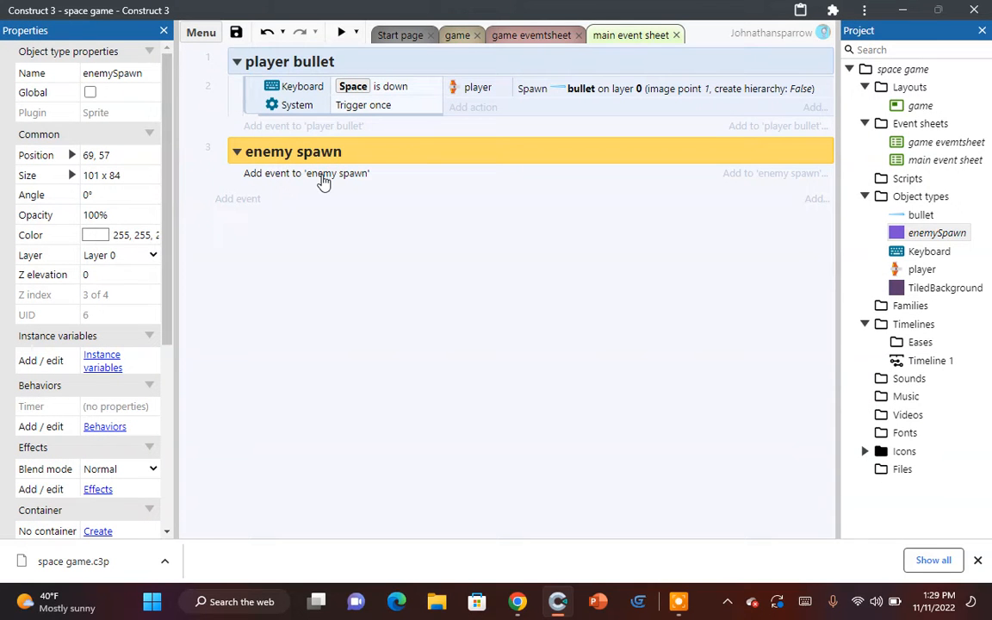
# Step: Insert a new Sprite object named enemy, placed outside the space background in the game layout
pyautogui.click(322, 175)
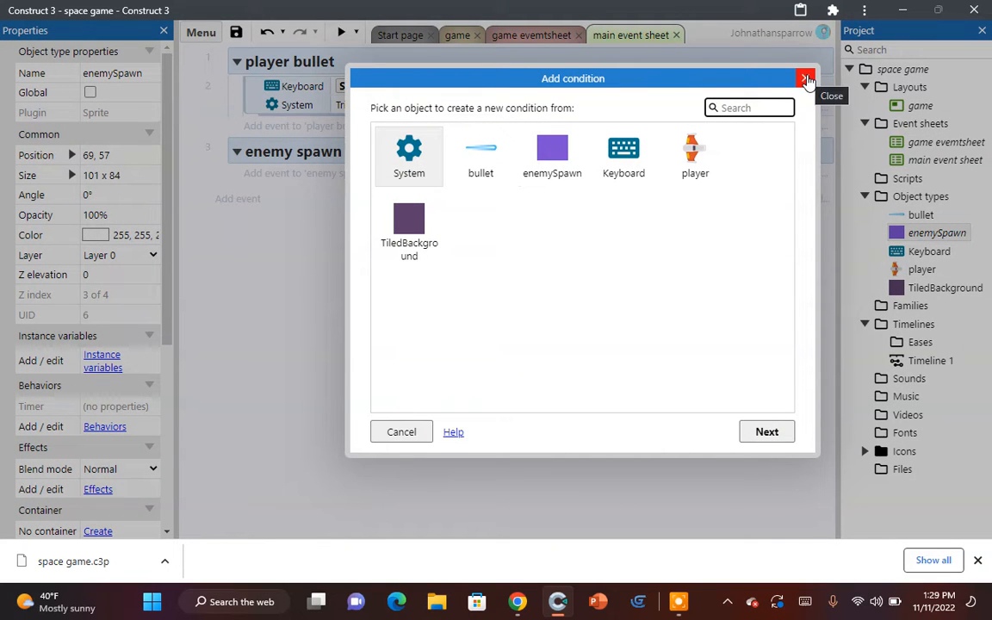
pyautogui.click(806, 79)
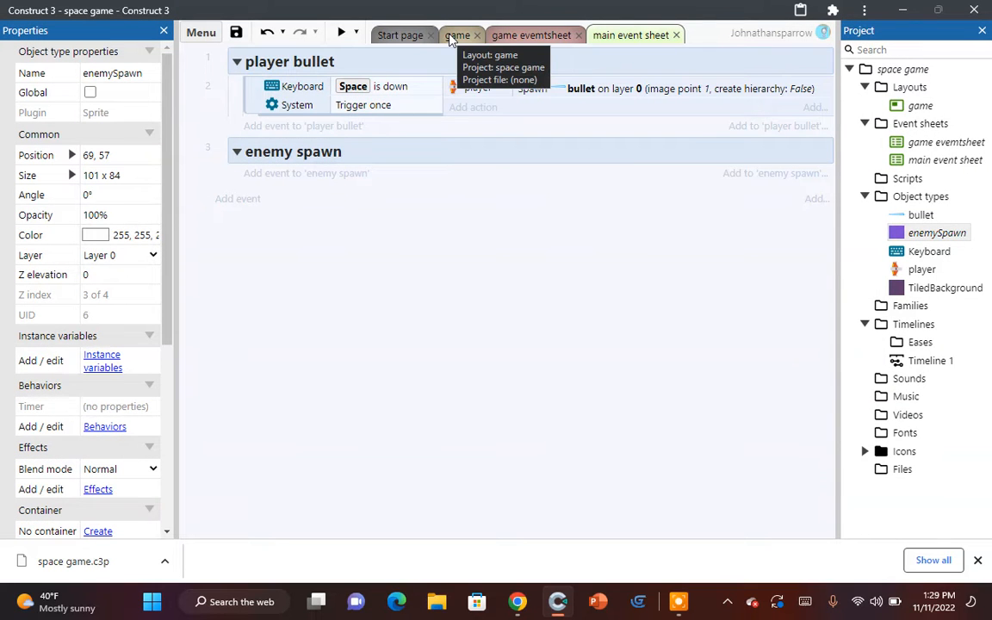
pyautogui.click(452, 35)
pyautogui.rightClick(253, 292)
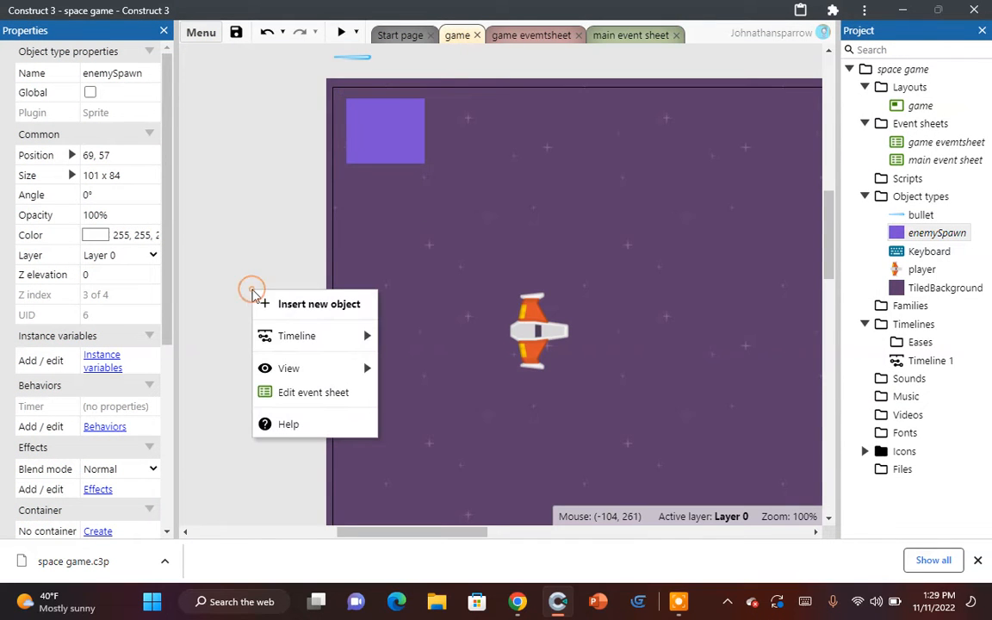
pyautogui.click(324, 301)
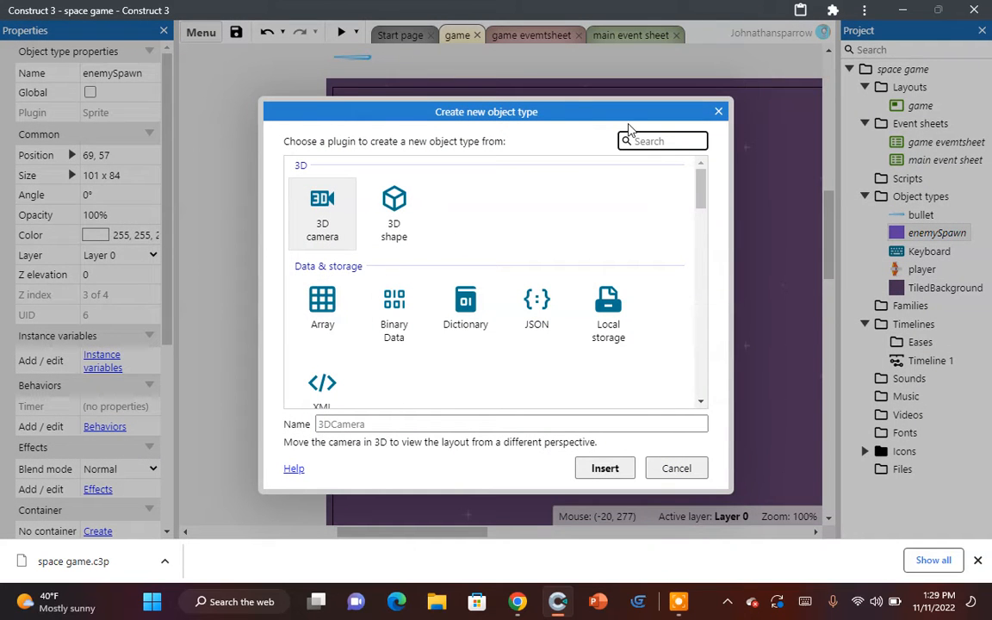
pyautogui.write('sp')
pyautogui.press('Tab')
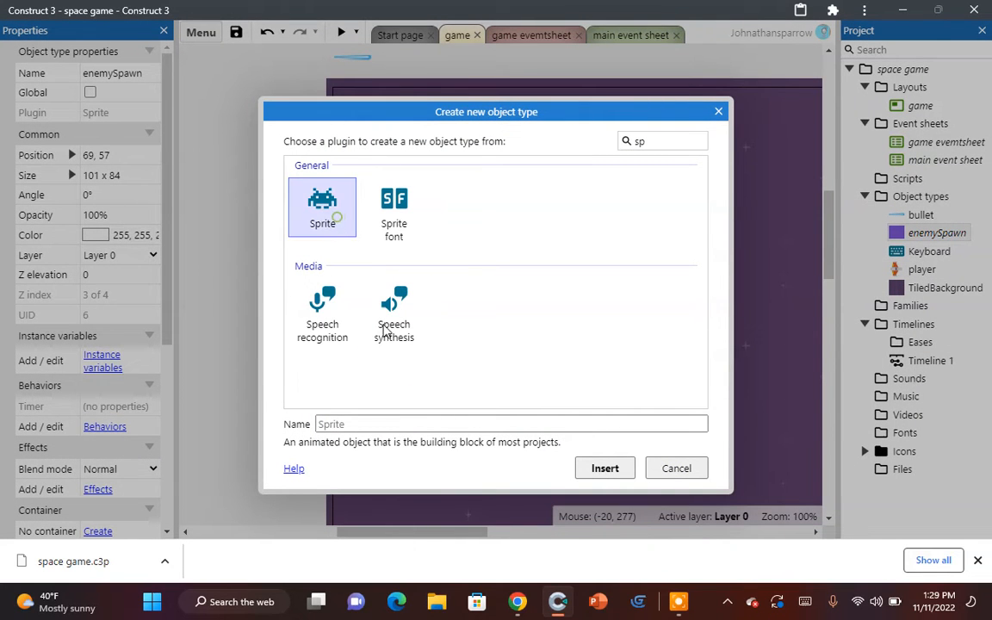
pyautogui.click(393, 423)
pyautogui.write('enmy')
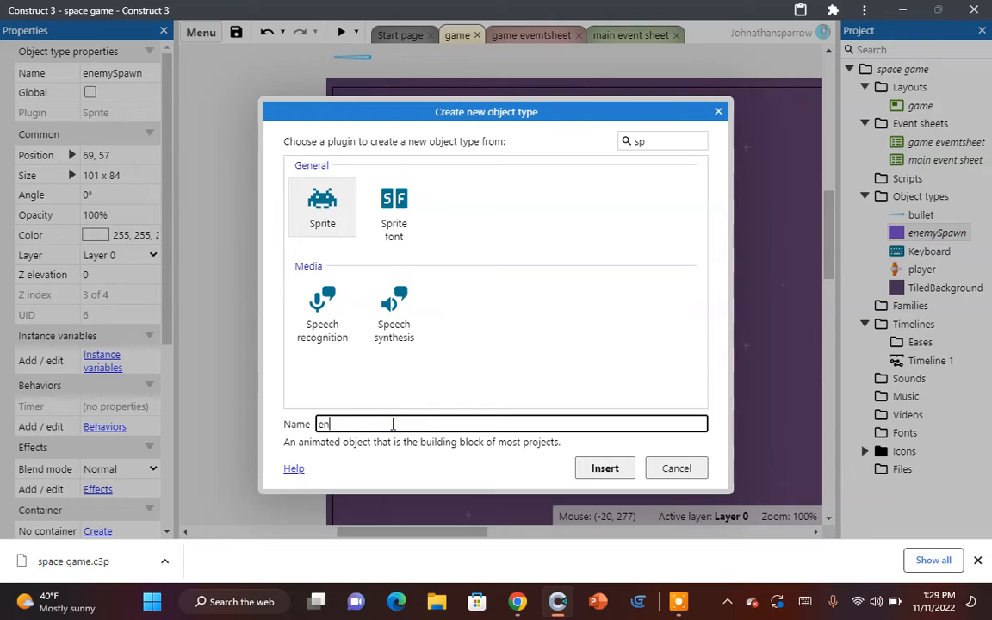
pyautogui.press('BackSpace')
pyautogui.write('emy')
pyautogui.press('Return')
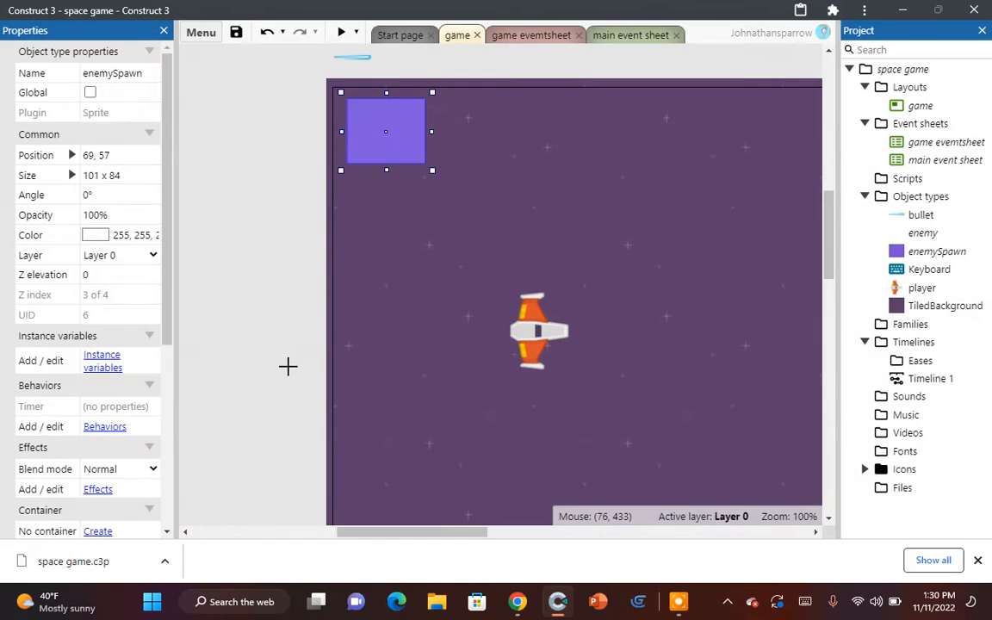
pyautogui.click(288, 349)
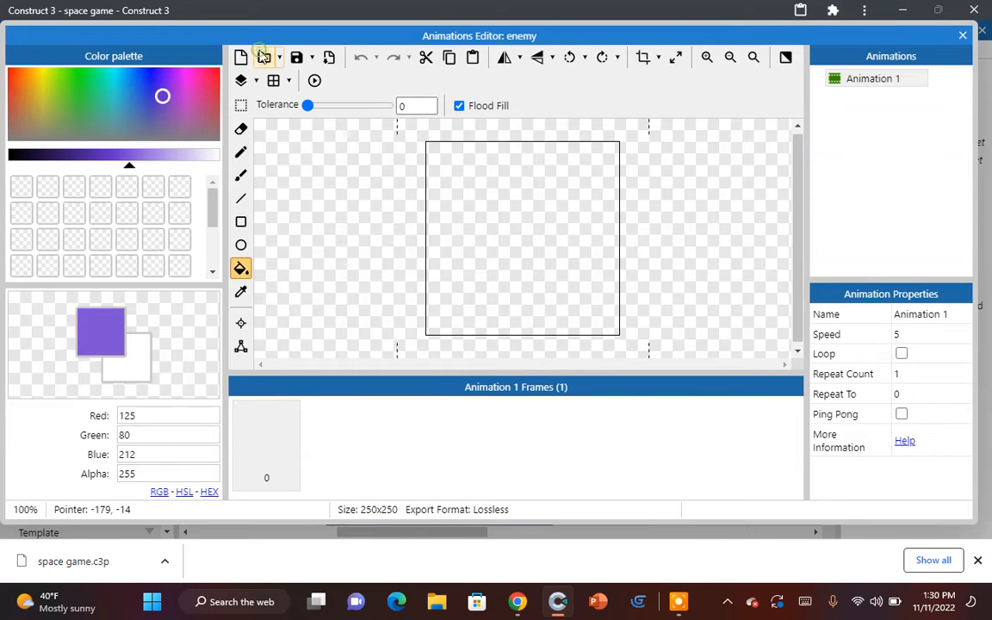
# Step: Load the green enemy ship image from the PNG Enemies folder as the enemy sprite's animation frame
pyautogui.click(263, 56)
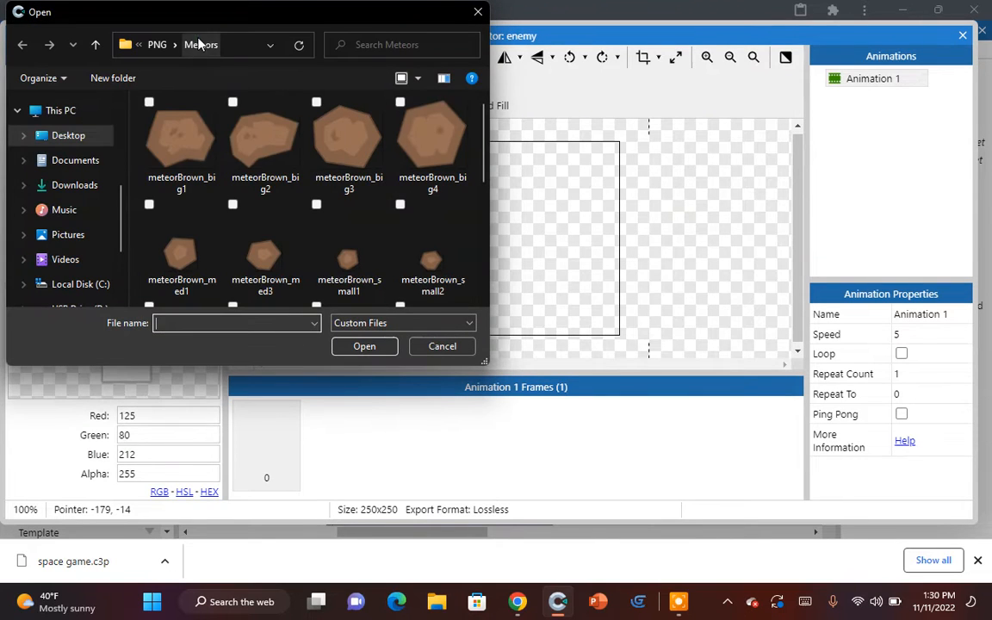
pyautogui.click(156, 44)
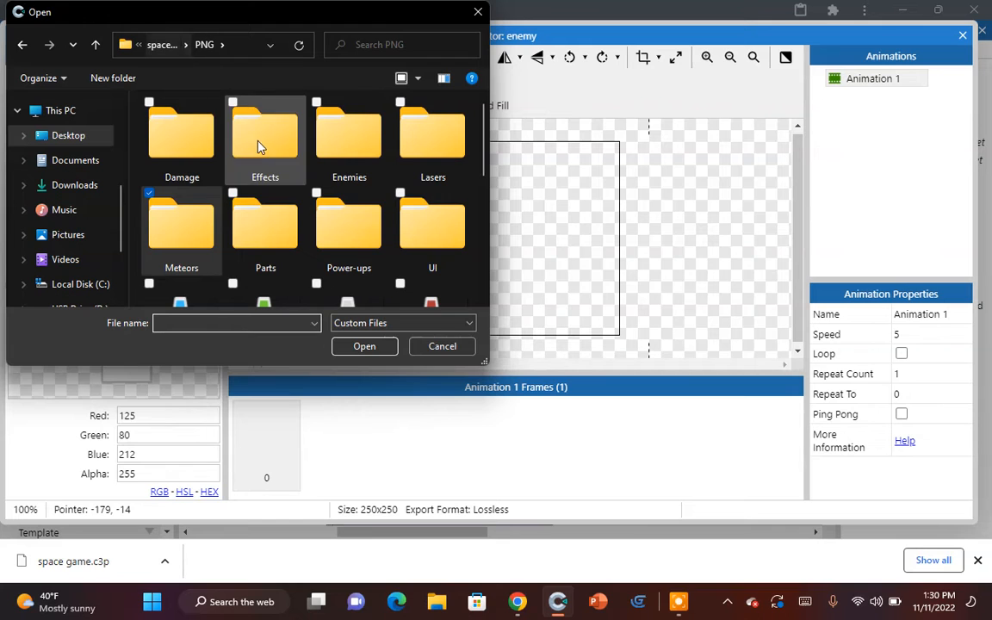
pyautogui.doubleClick(361, 166)
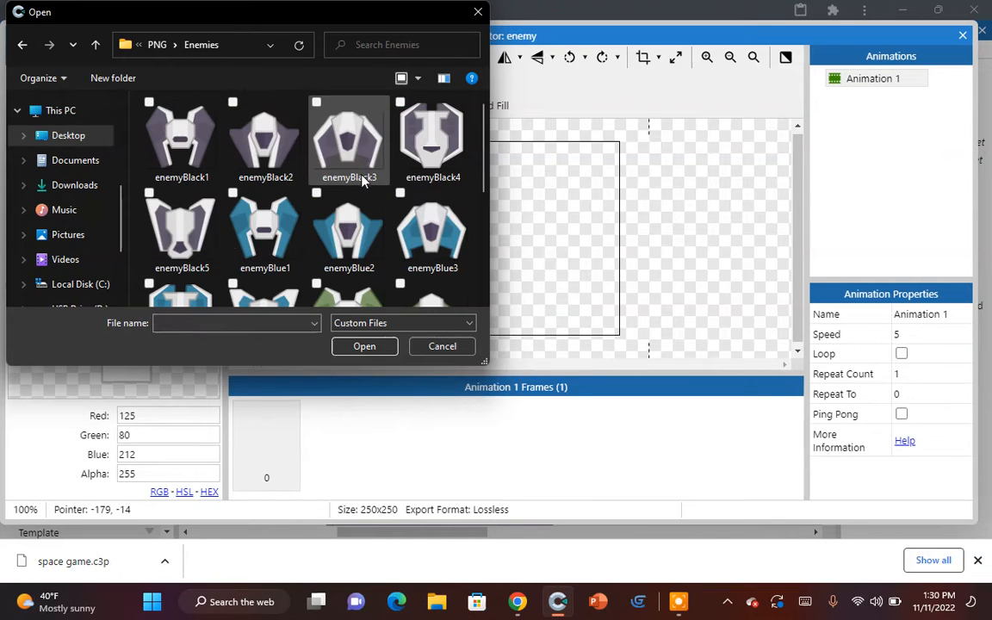
pyautogui.scroll(-2, 362, 180)
pyautogui.doubleClick(344, 259)
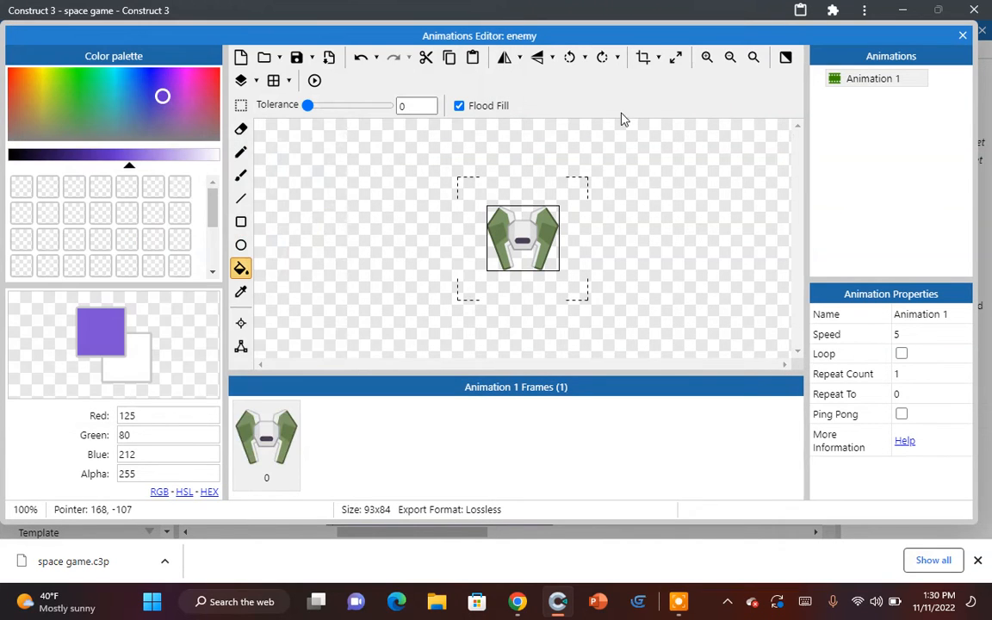
# Step: Rotate the enemy image clockwise by three quarter turns, and place the sprite above the layout at 145, -71
pyautogui.click(604, 57)
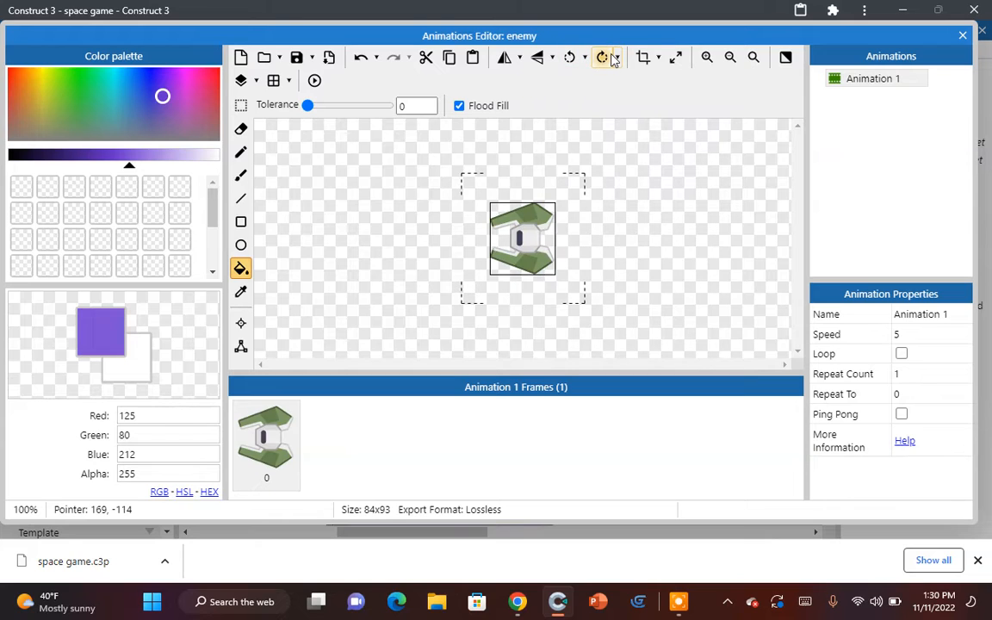
pyautogui.click(612, 58)
pyautogui.click(611, 59)
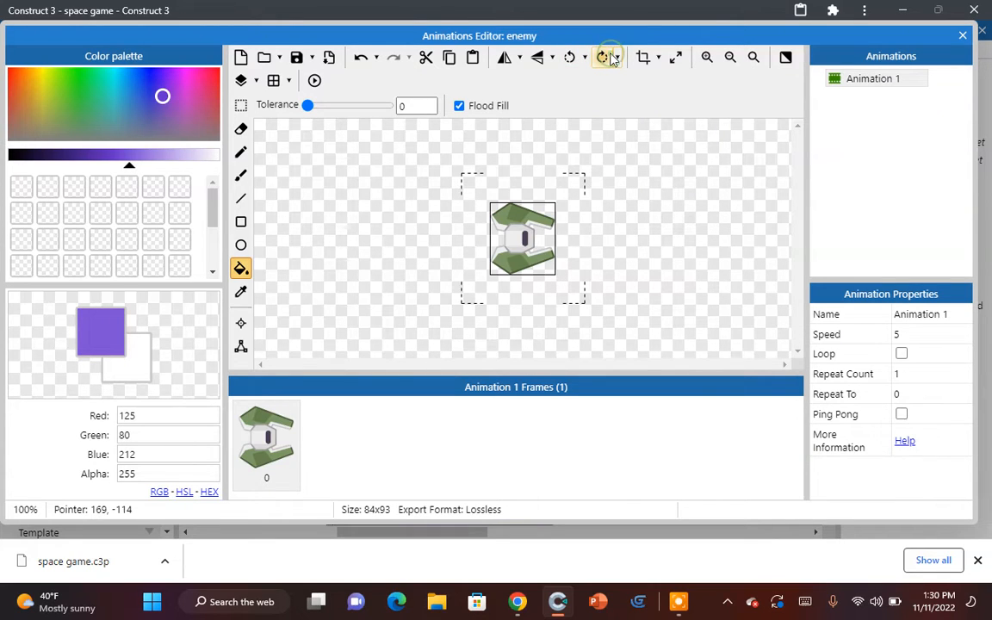
pyautogui.click(962, 35)
pyautogui.moveTo(267, 375); pyautogui.dragTo(433, 260)
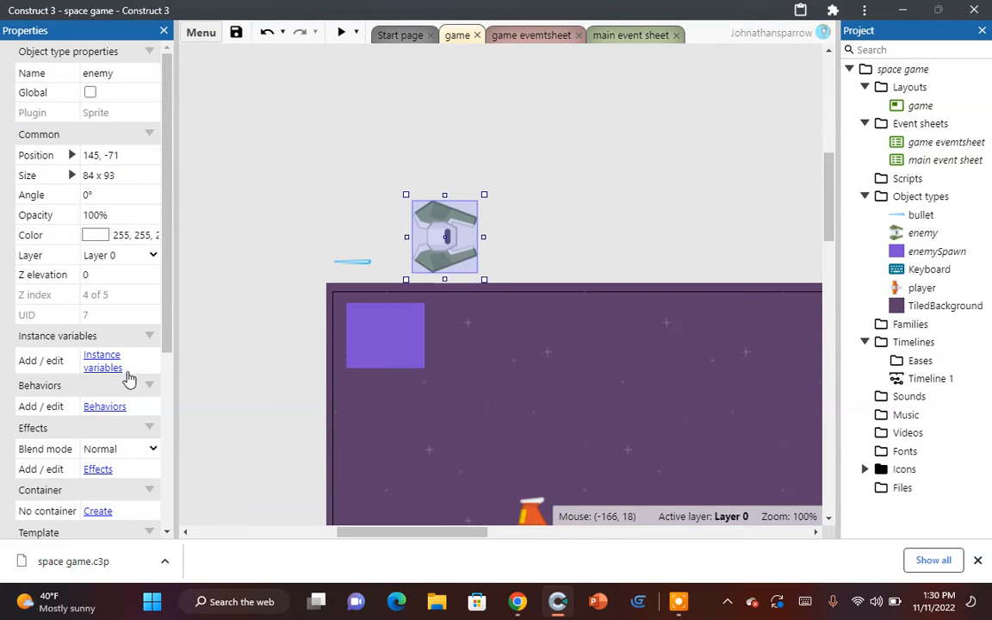
# Step: Add the Destroy outside layout and Move To behaviors to the enemy sprite, and return to the main event sheet
pyautogui.click(107, 406)
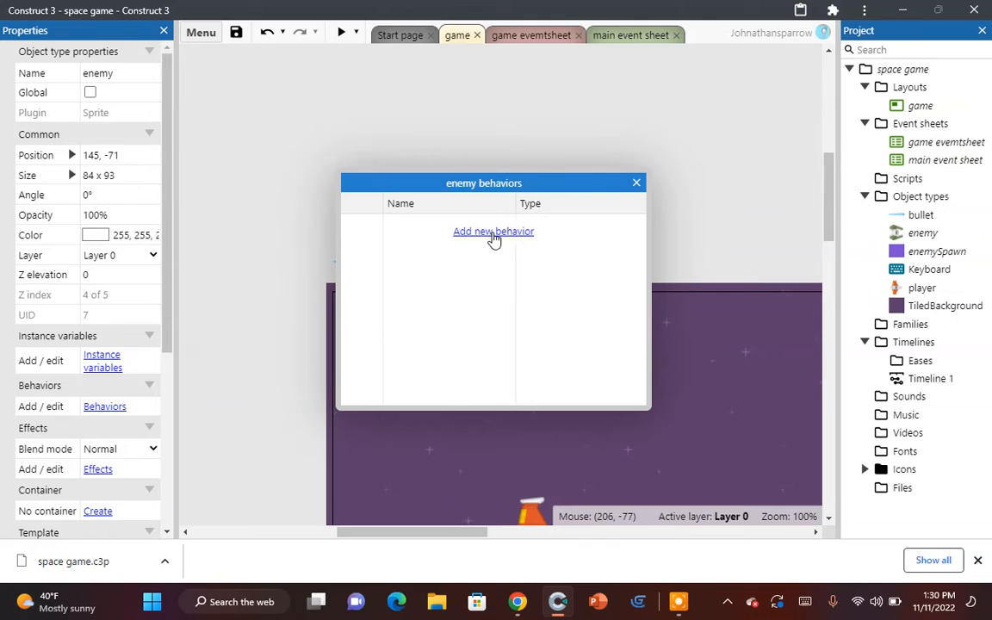
pyautogui.click(493, 232)
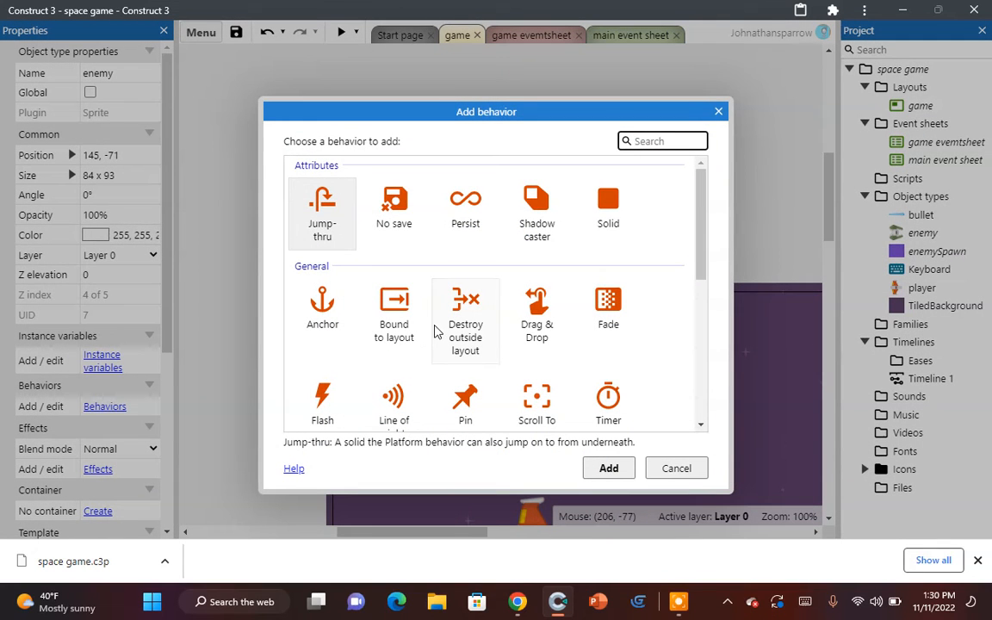
pyautogui.doubleClick(448, 310)
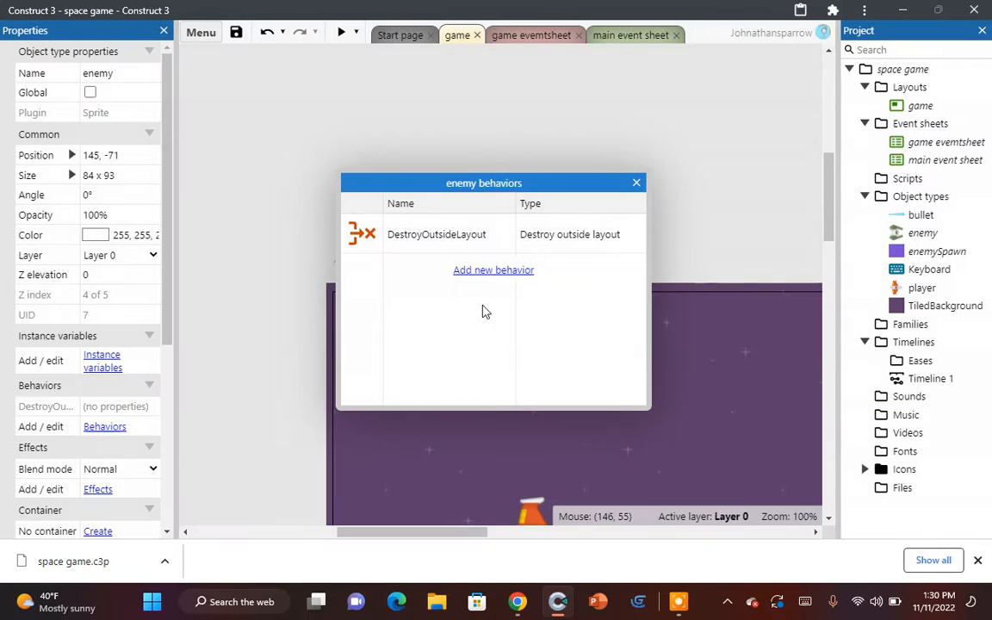
pyautogui.click(494, 270)
pyautogui.scroll(-3, 503, 276)
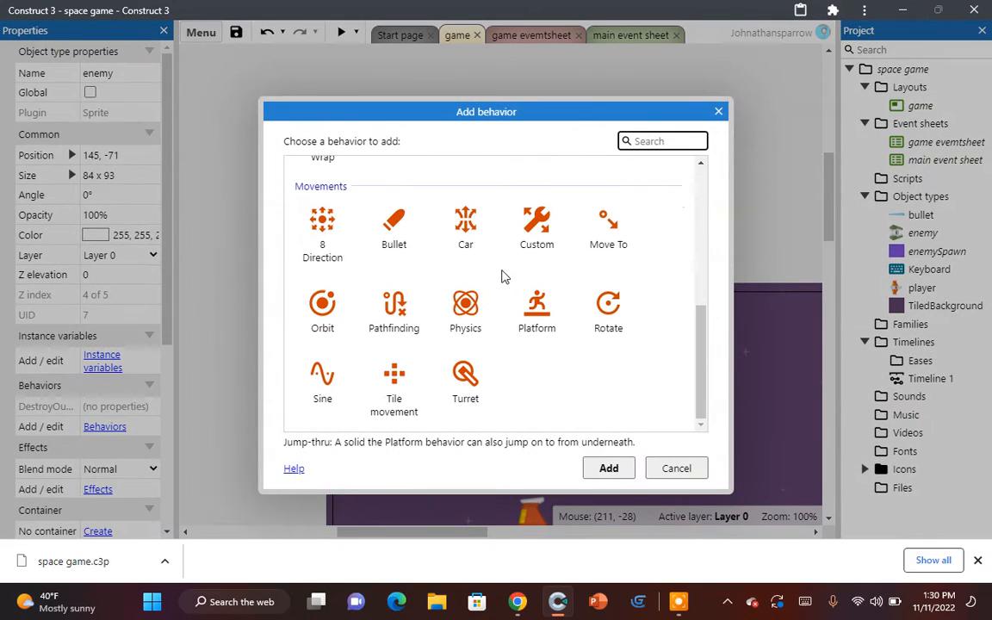
pyautogui.doubleClick(610, 226)
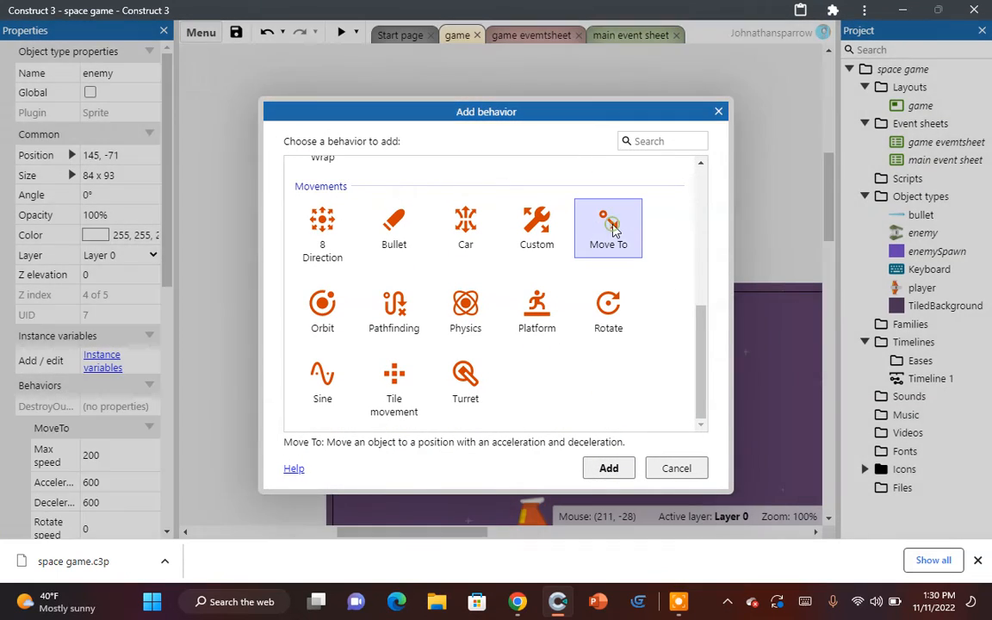
pyautogui.click(638, 186)
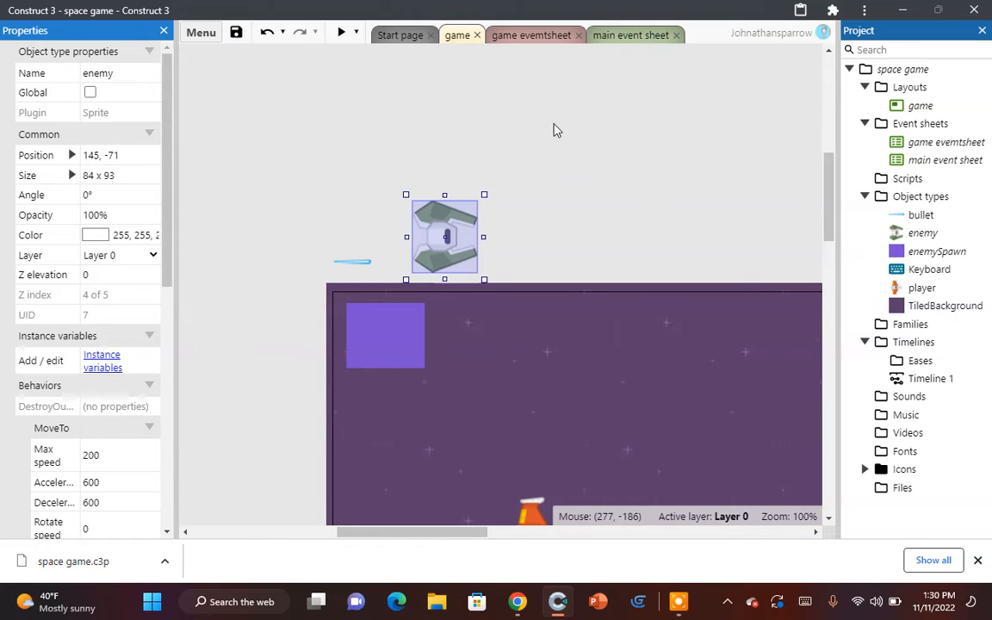
pyautogui.click(626, 35)
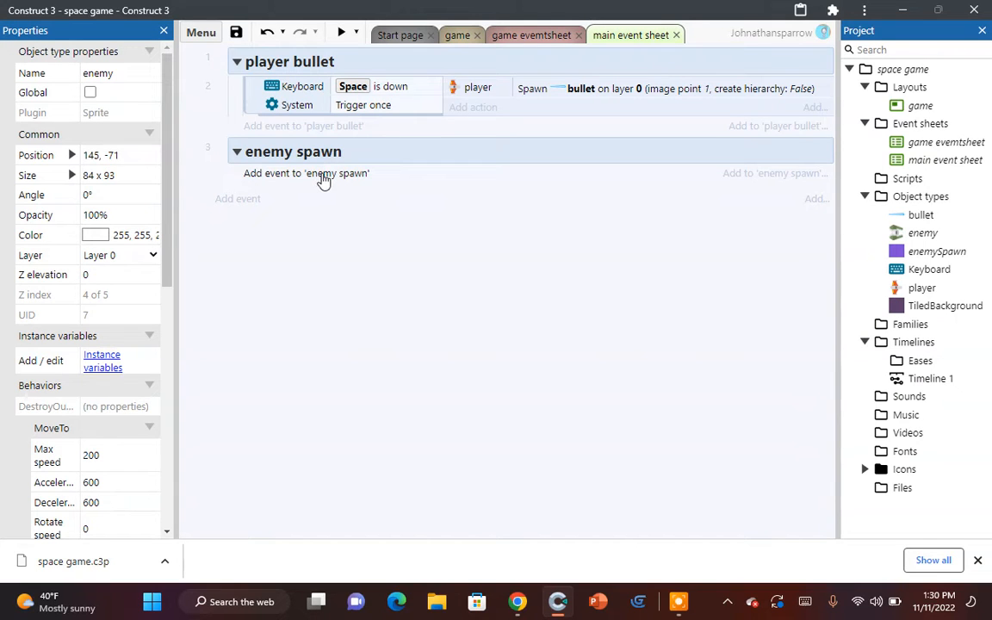
pyautogui.click(323, 174)
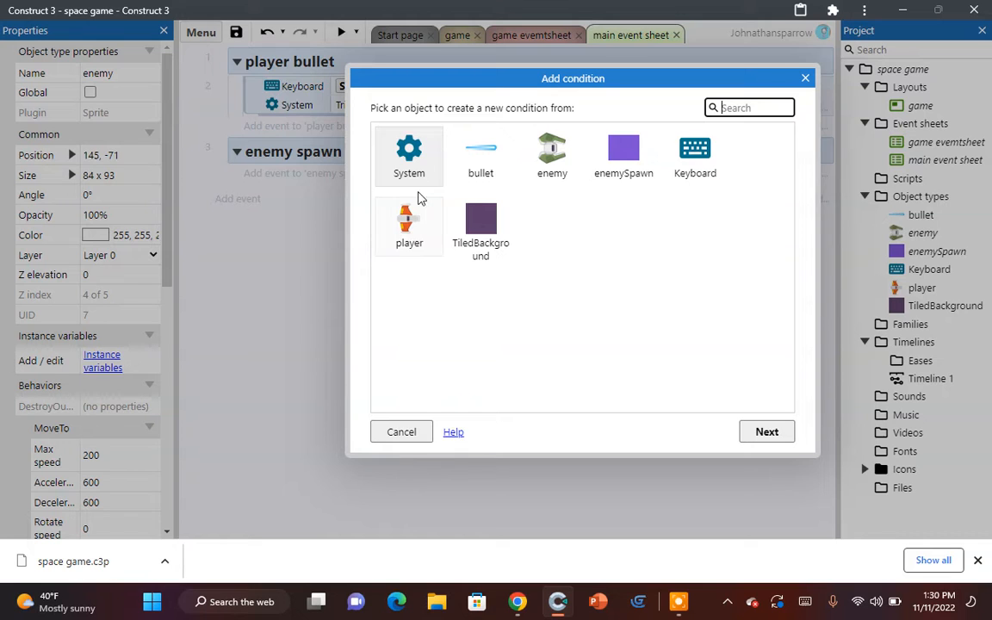
pyautogui.click(626, 157)
pyautogui.doubleClick(627, 158)
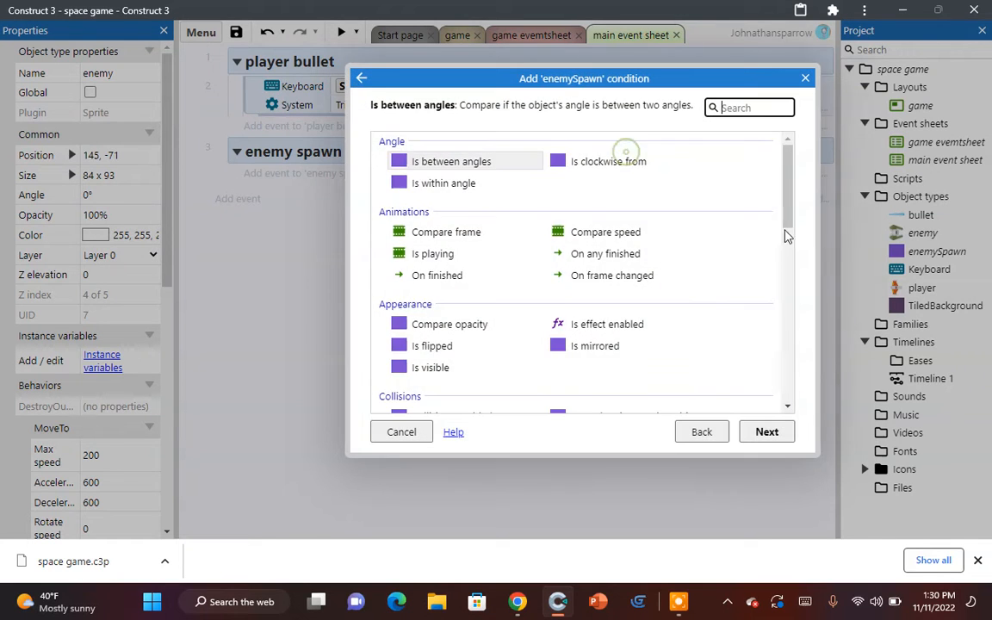
pyautogui.scroll(-10, 704, 298)
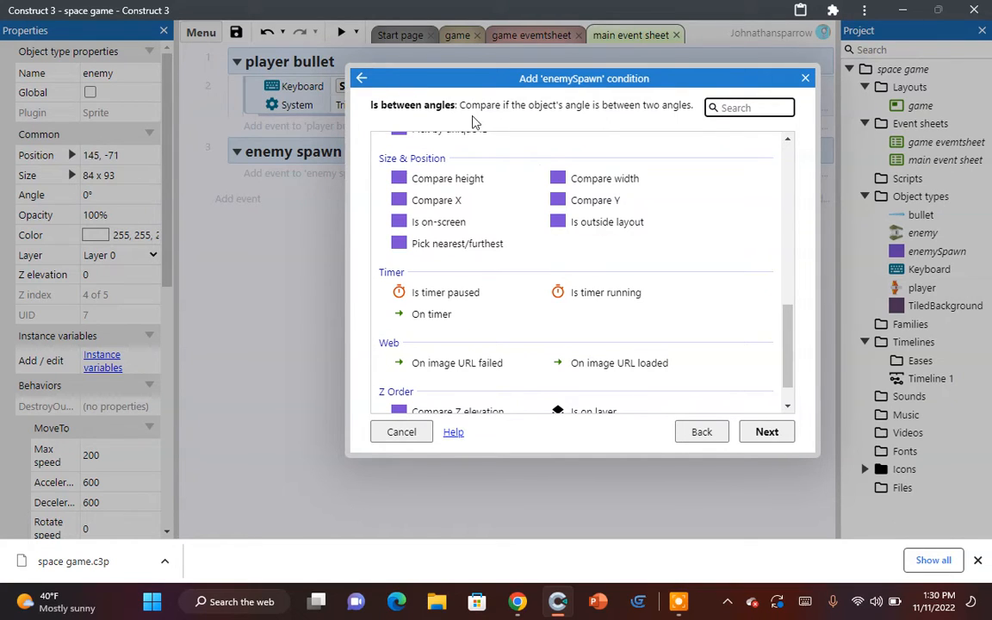
pyautogui.click(429, 313)
pyautogui.doubleClick(429, 314)
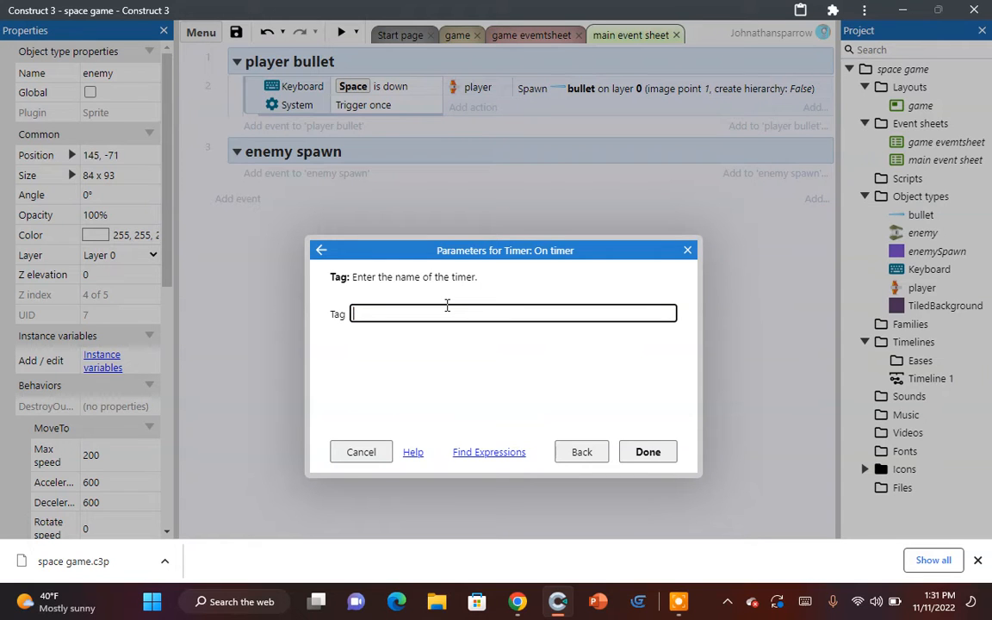
pyautogui.click(689, 253)
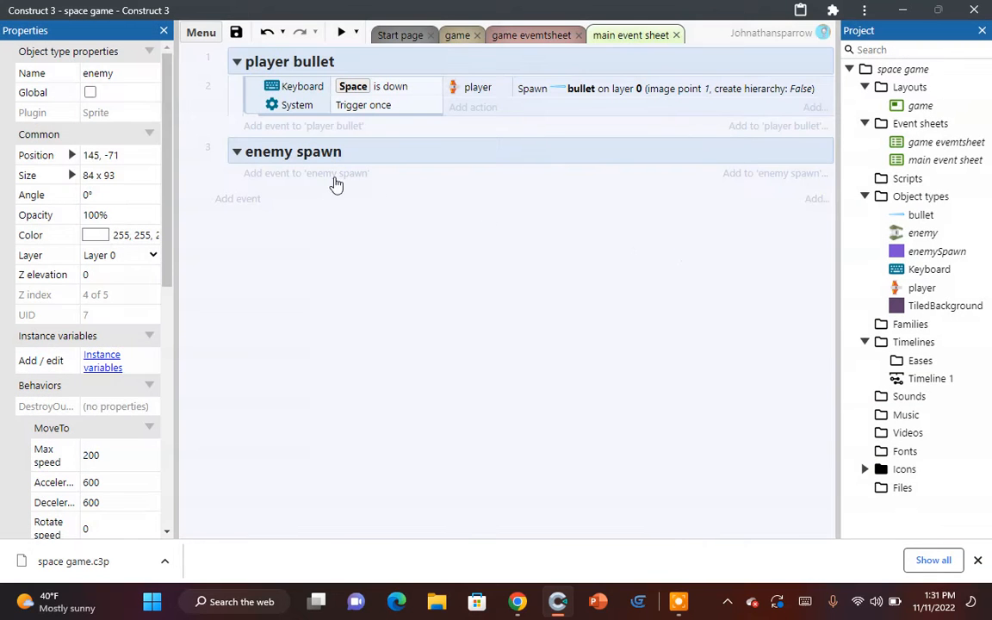
# Step: Add an event with the System Every tick condition to the enemy spawn group
pyautogui.click(315, 175)
pyautogui.doubleClick(622, 155)
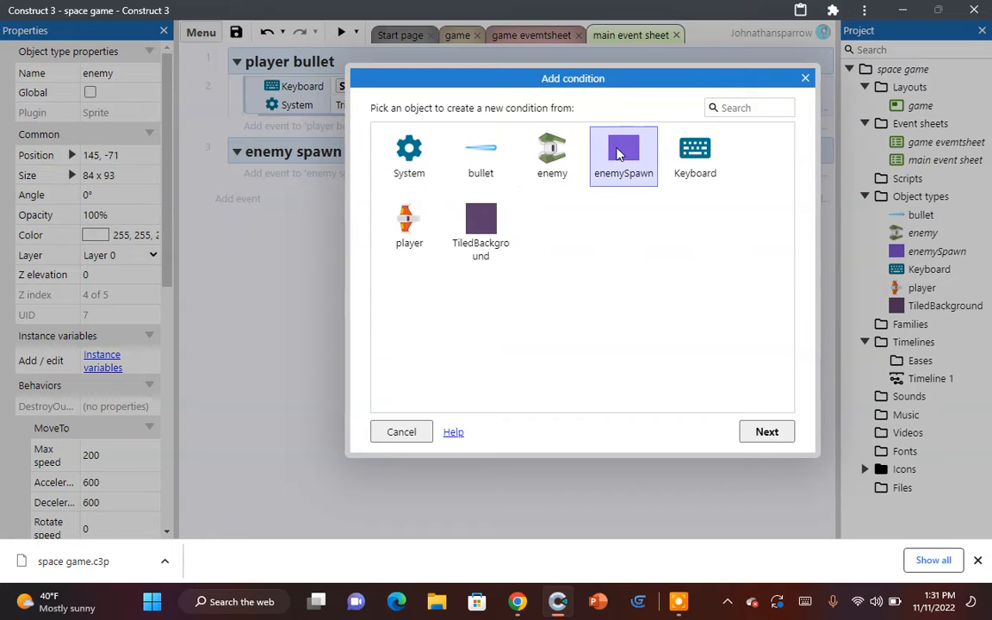
pyautogui.scroll(-2, 534, 340)
pyautogui.scroll(-3, 534, 346)
pyautogui.scroll(3, 534, 345)
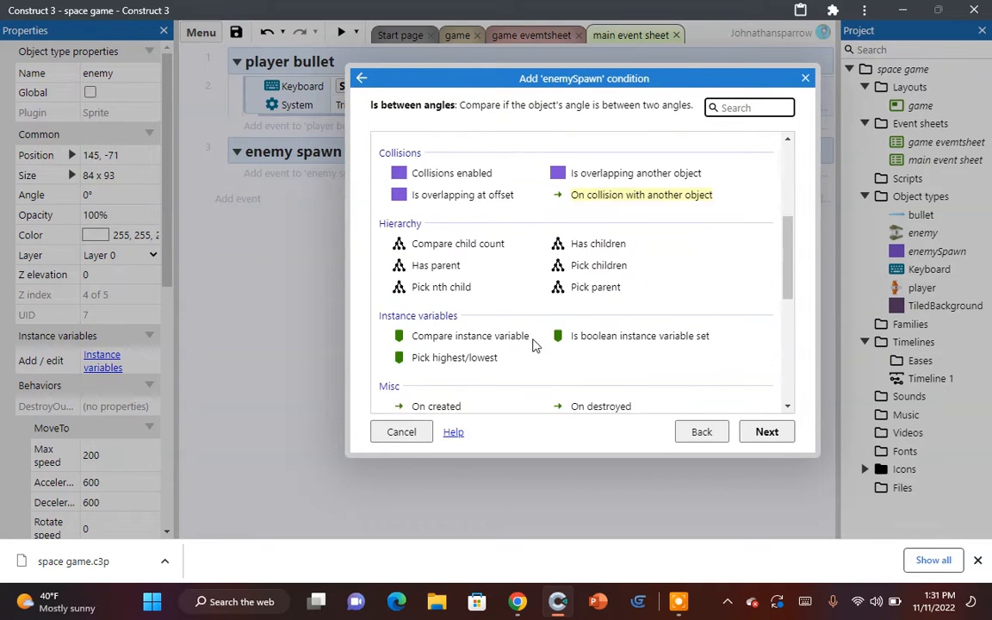
pyautogui.click(362, 78)
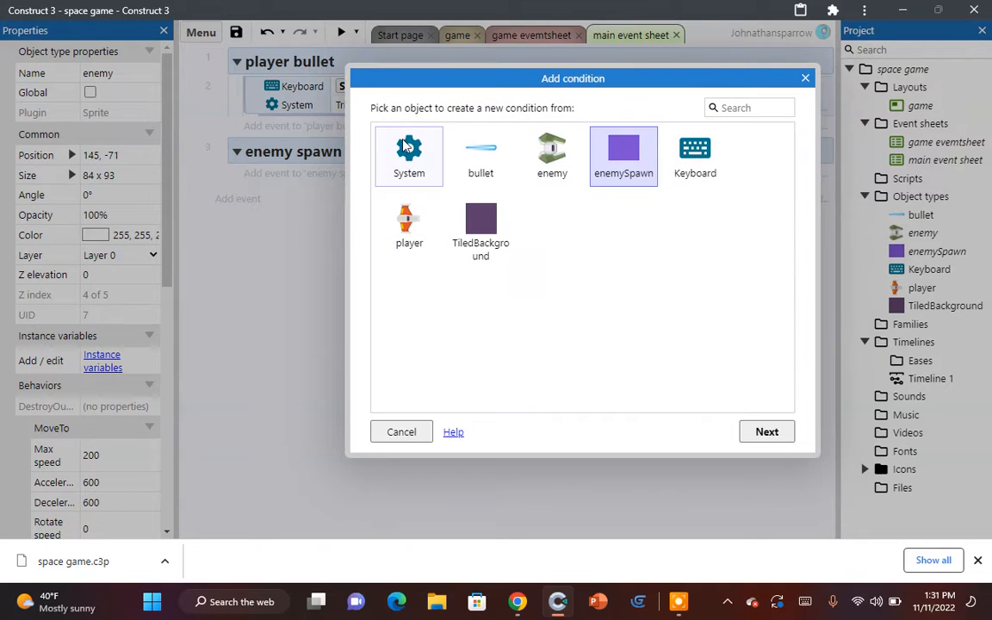
pyautogui.doubleClick(407, 153)
pyautogui.doubleClick(441, 241)
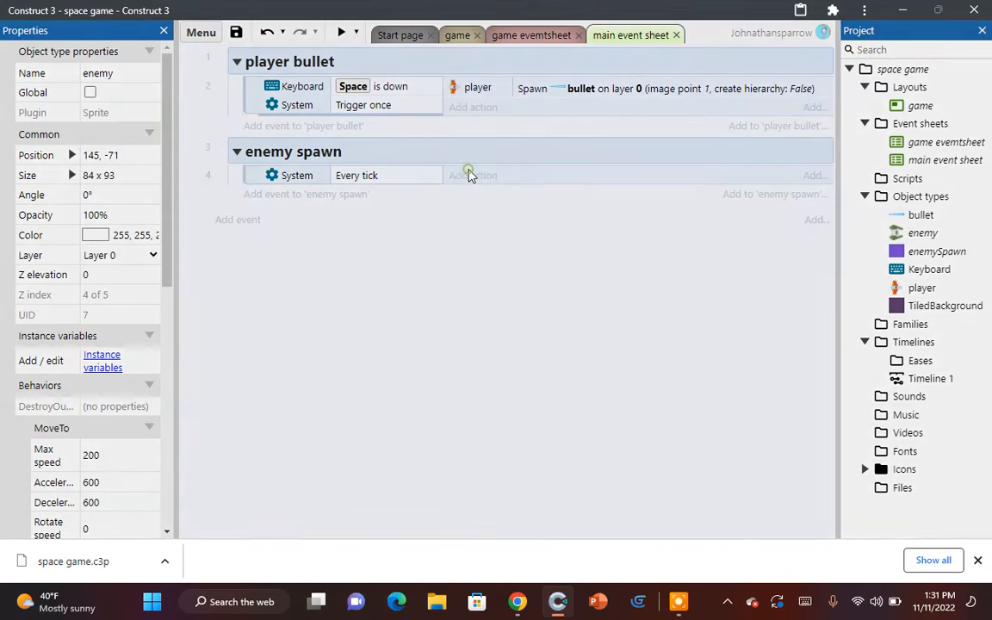
# Step: Add an enemySpawn Start timer action to the Every tick event, with duration 3, type Regular and tag "espawn1"
pyautogui.click(469, 175)
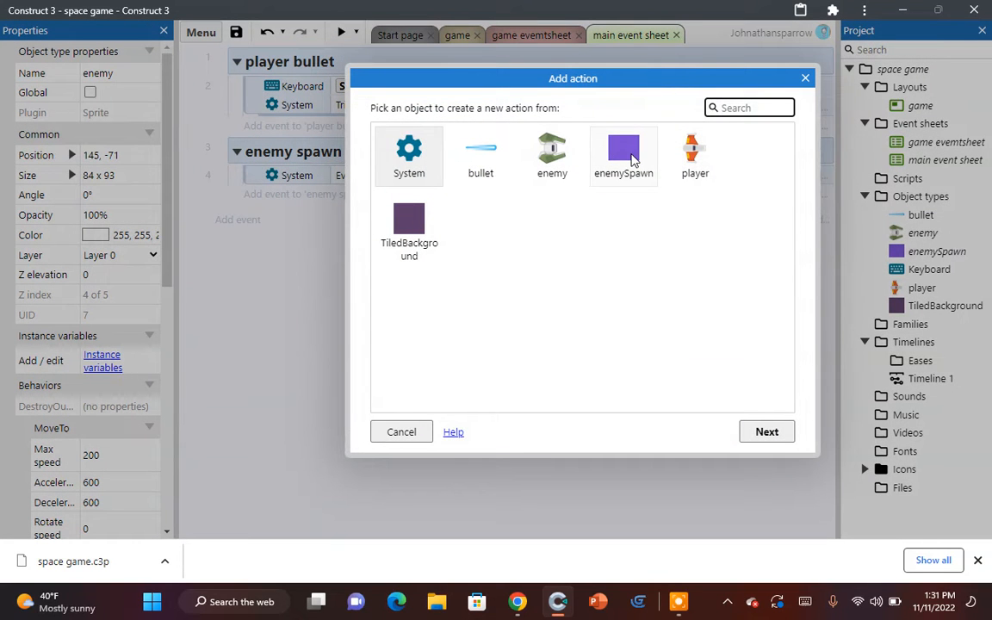
pyautogui.click(625, 159)
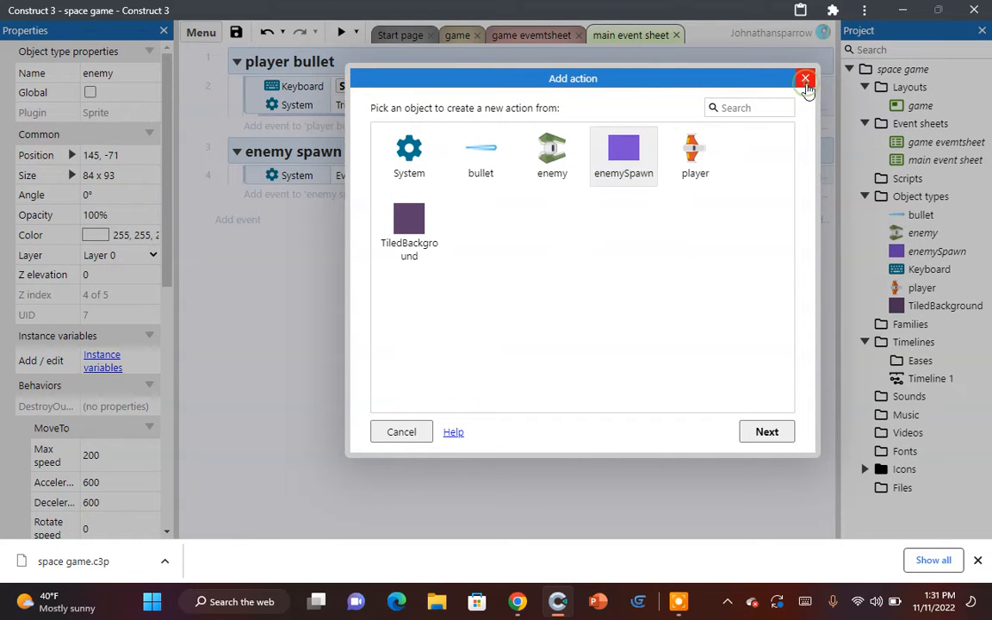
pyautogui.doubleClick(625, 158)
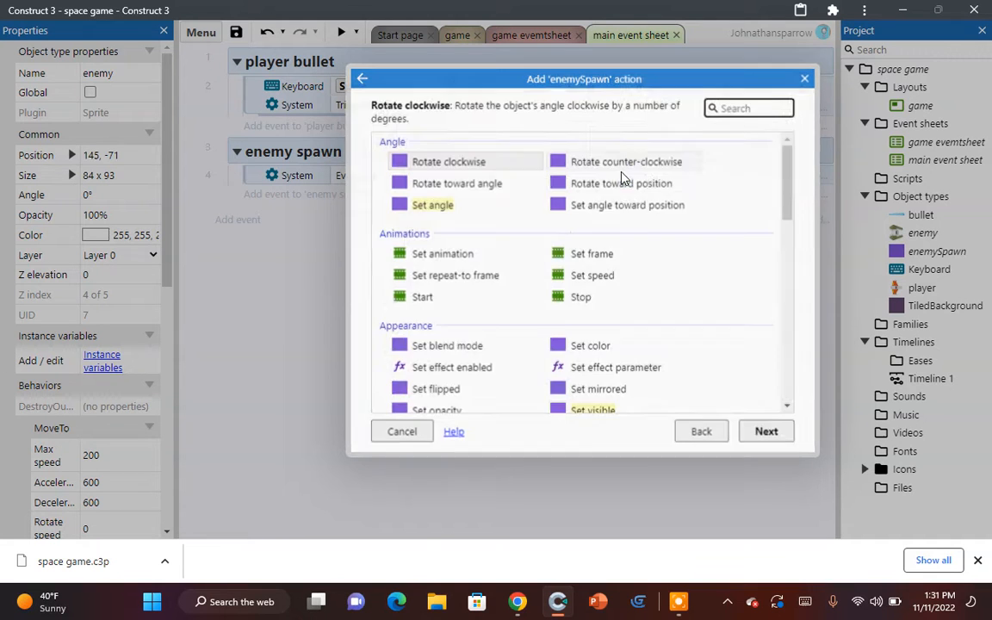
pyautogui.scroll(-3, 536, 258)
pyautogui.scroll(-8, 536, 258)
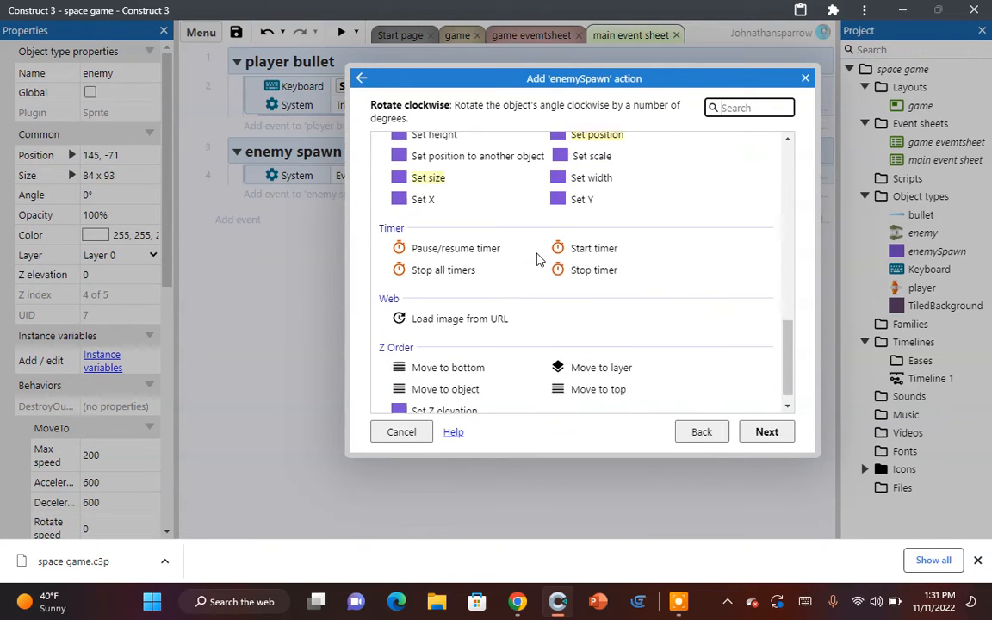
pyautogui.doubleClick(593, 232)
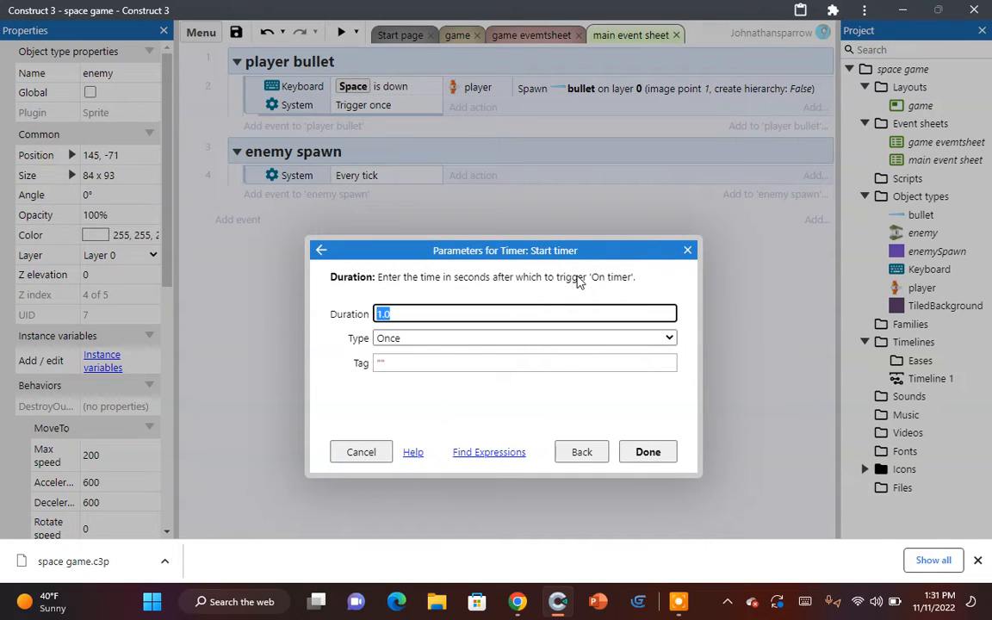
pyautogui.write('3')
pyautogui.click(593, 337)
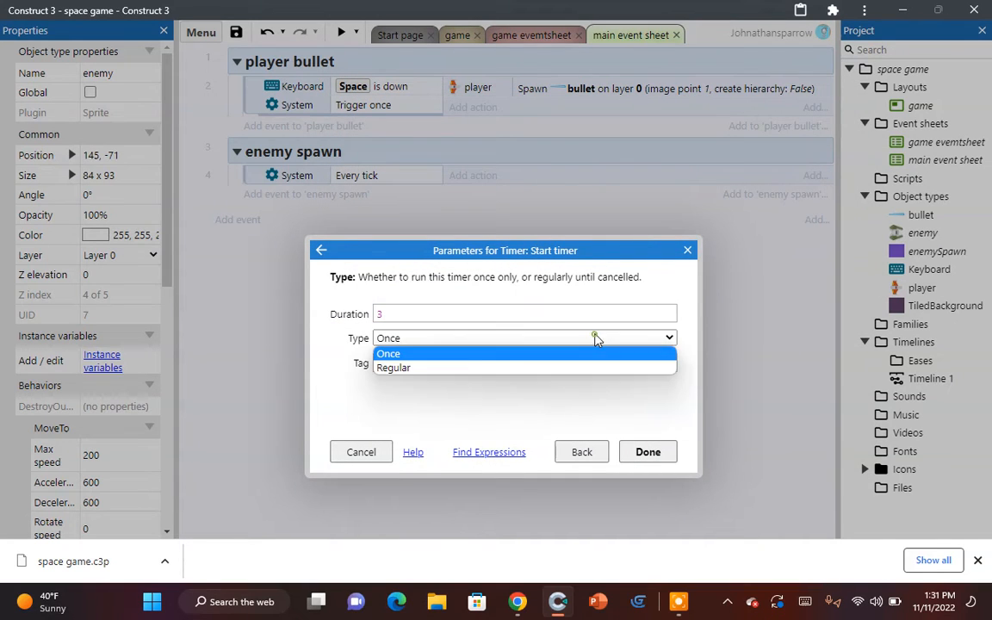
pyautogui.click(572, 368)
pyautogui.click(569, 370)
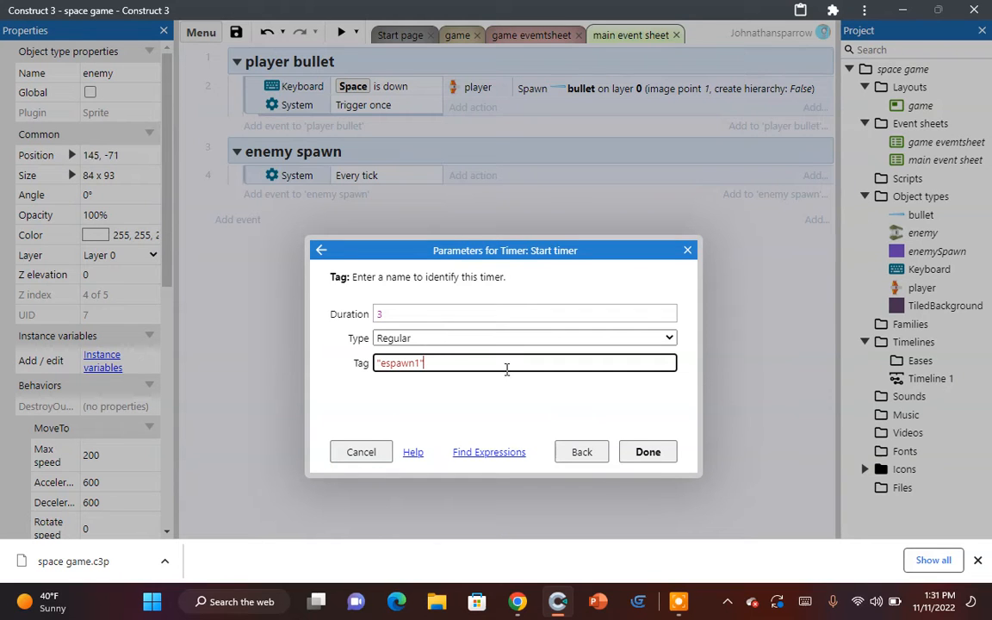
pyautogui.click(652, 452)
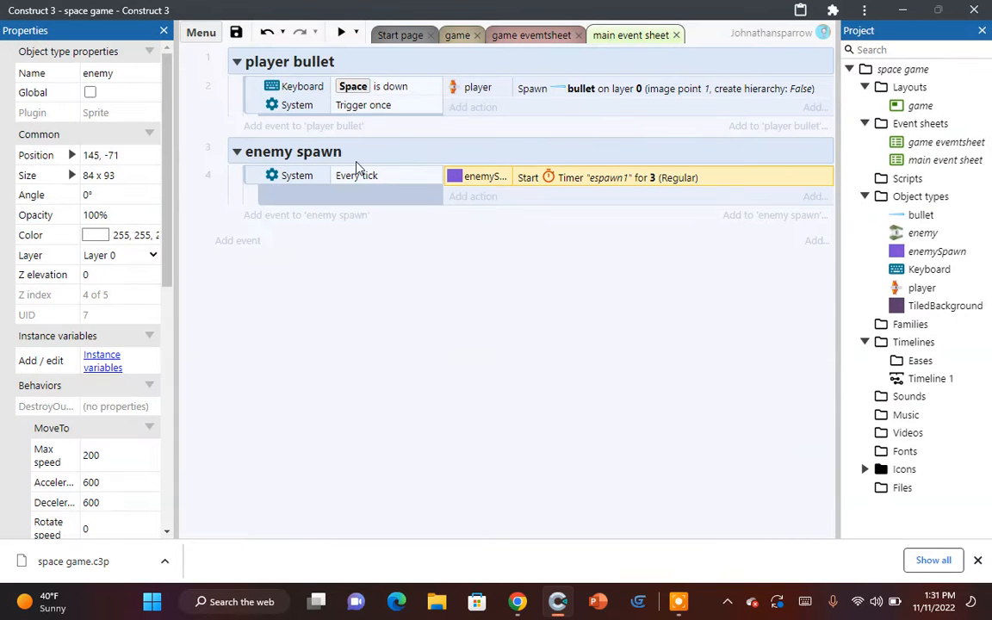
pyautogui.click(357, 179)
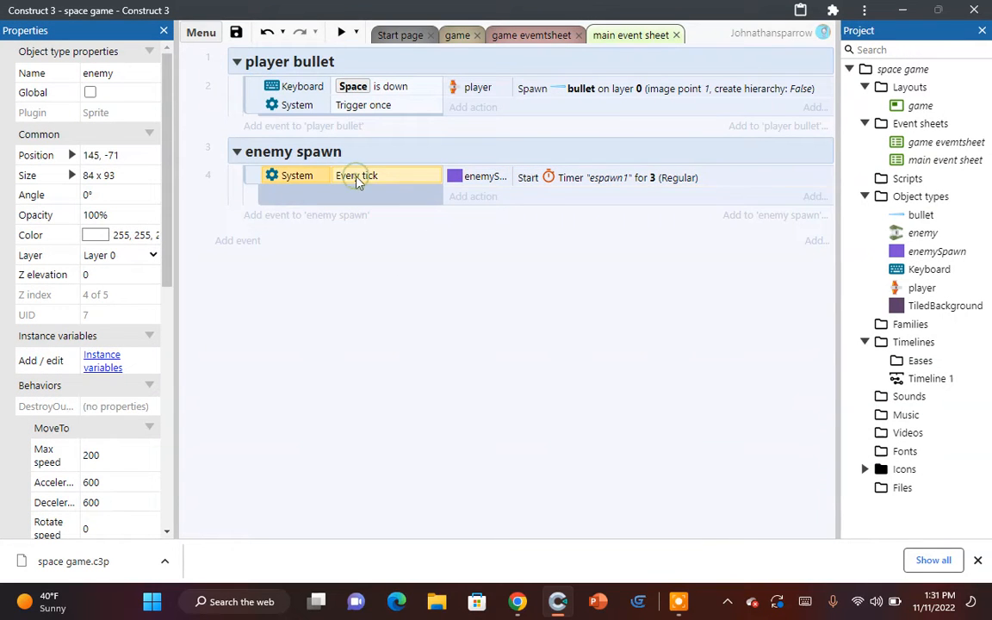
pyautogui.click(334, 217)
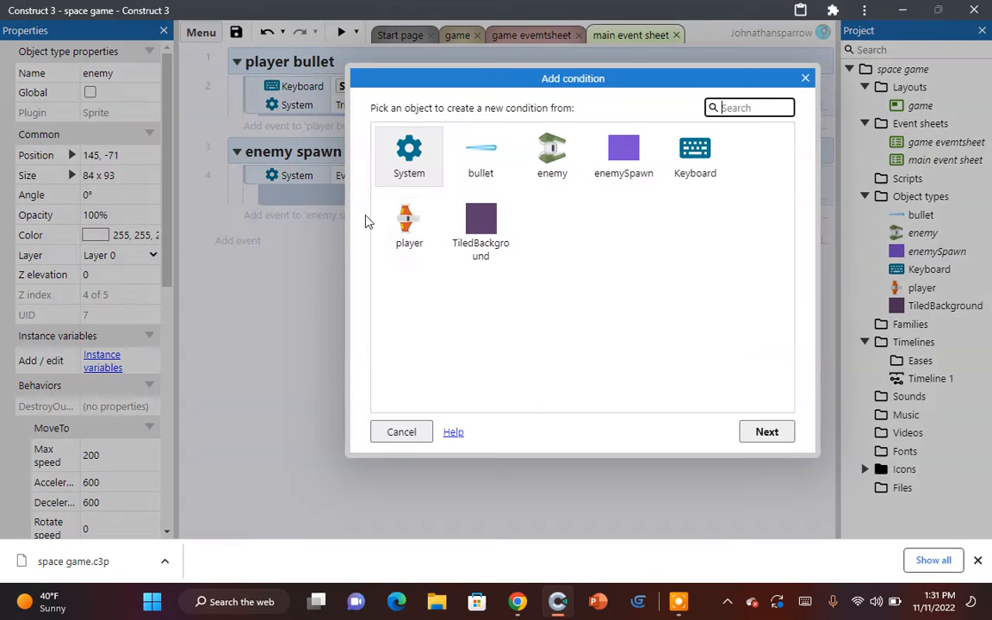
pyautogui.doubleClick(411, 163)
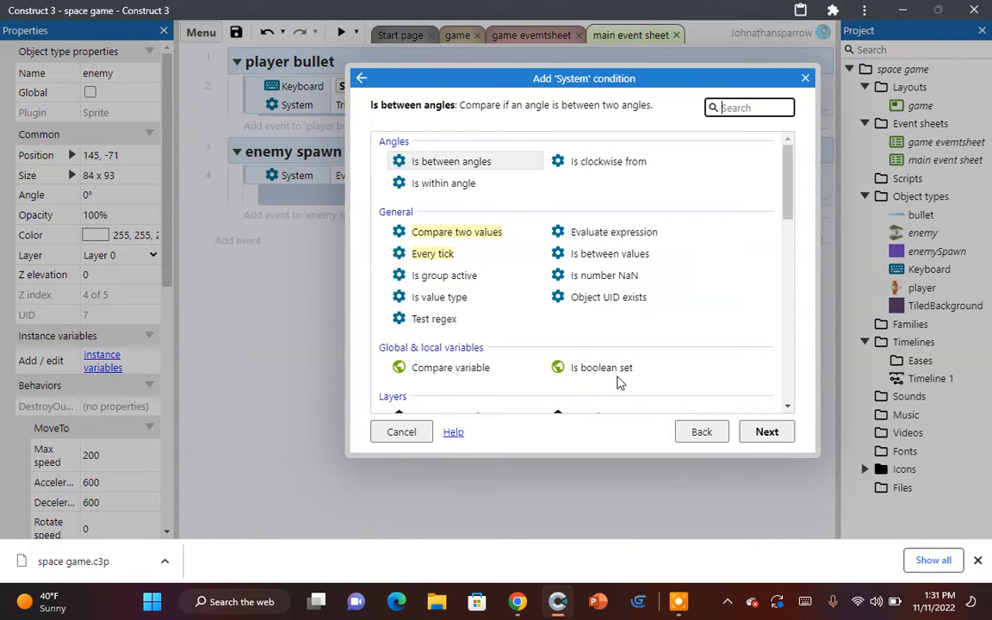
pyautogui.click(806, 79)
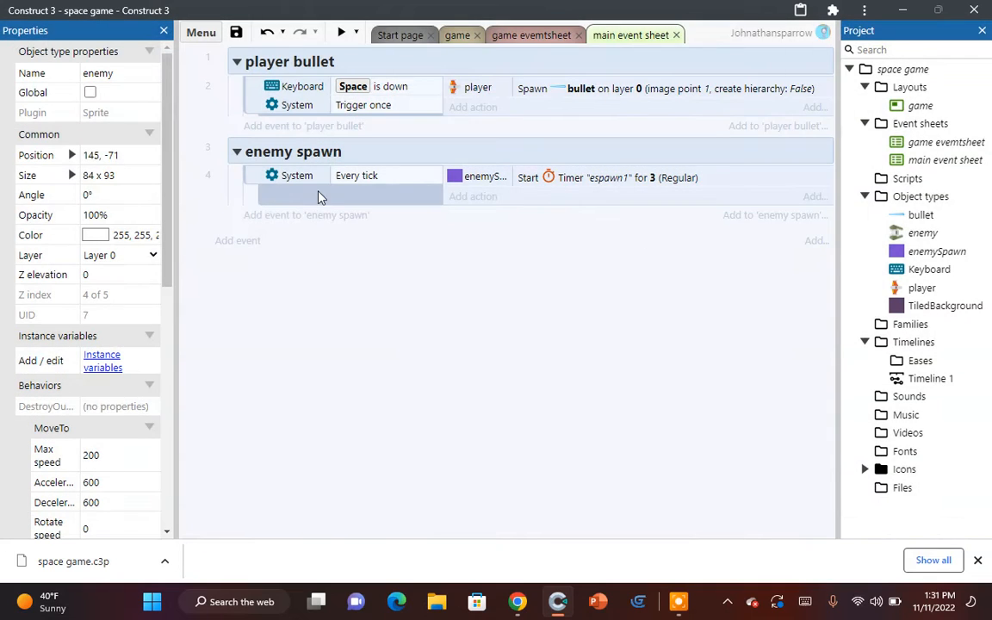
# Step: Add an enemySpawn On timer event with the tag "espawn1" to the enemy spawn group
pyautogui.click(306, 214)
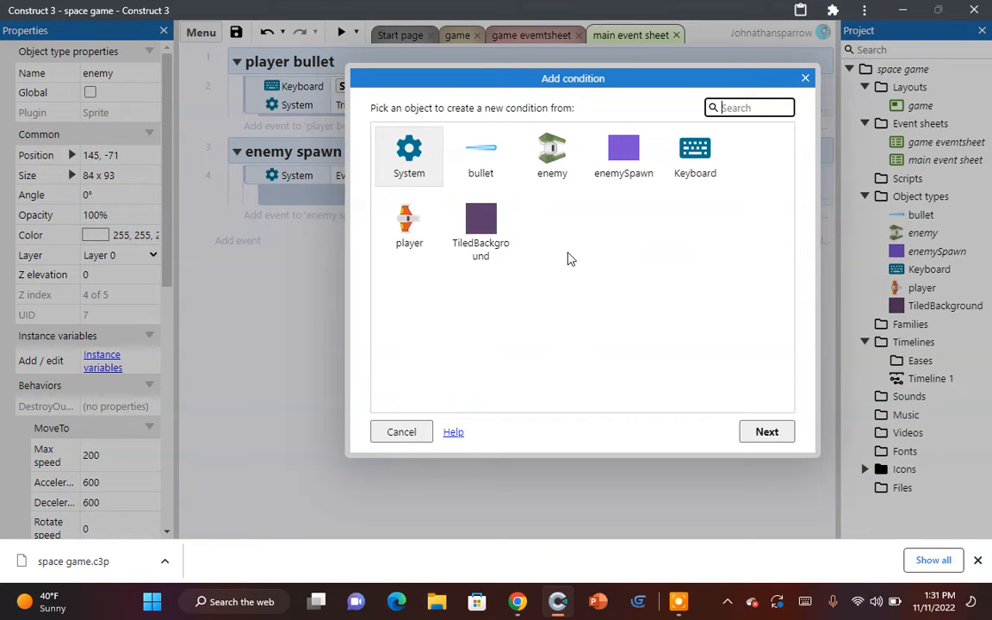
pyautogui.doubleClick(631, 162)
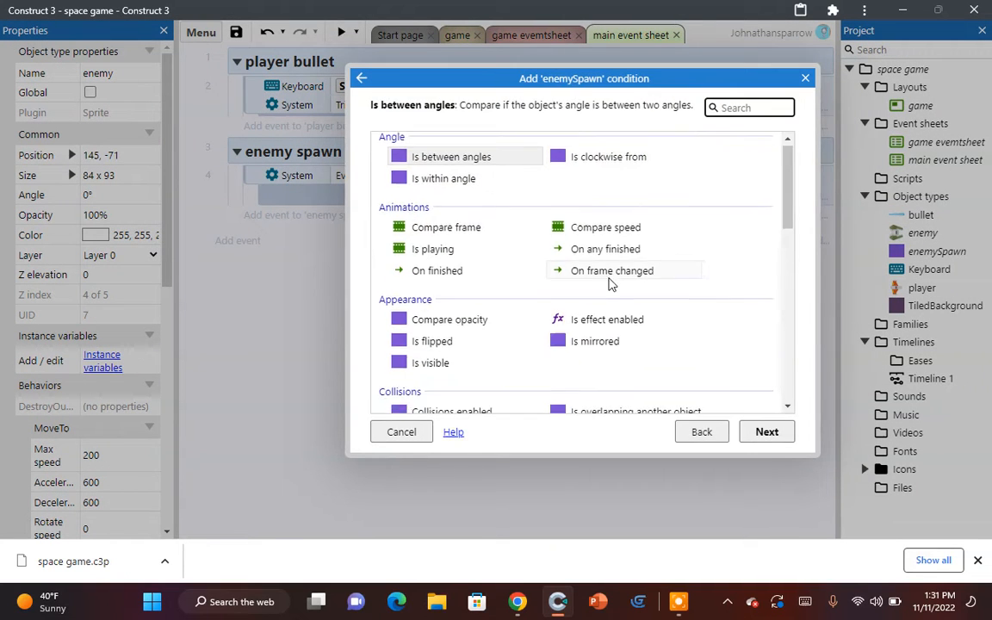
pyautogui.scroll(-10, 610, 275)
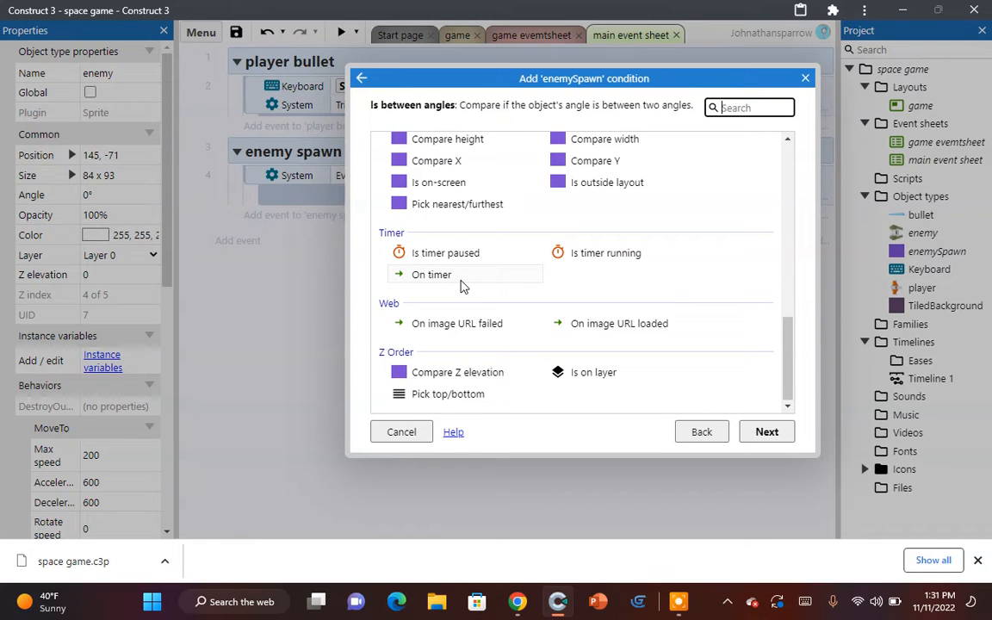
pyautogui.doubleClick(432, 275)
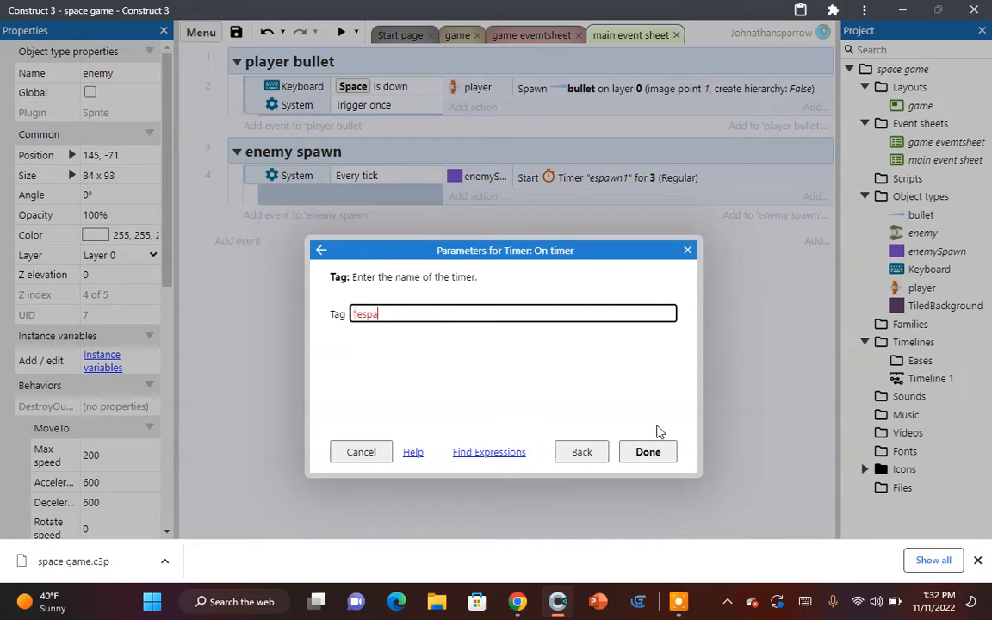
pyautogui.press('Return')
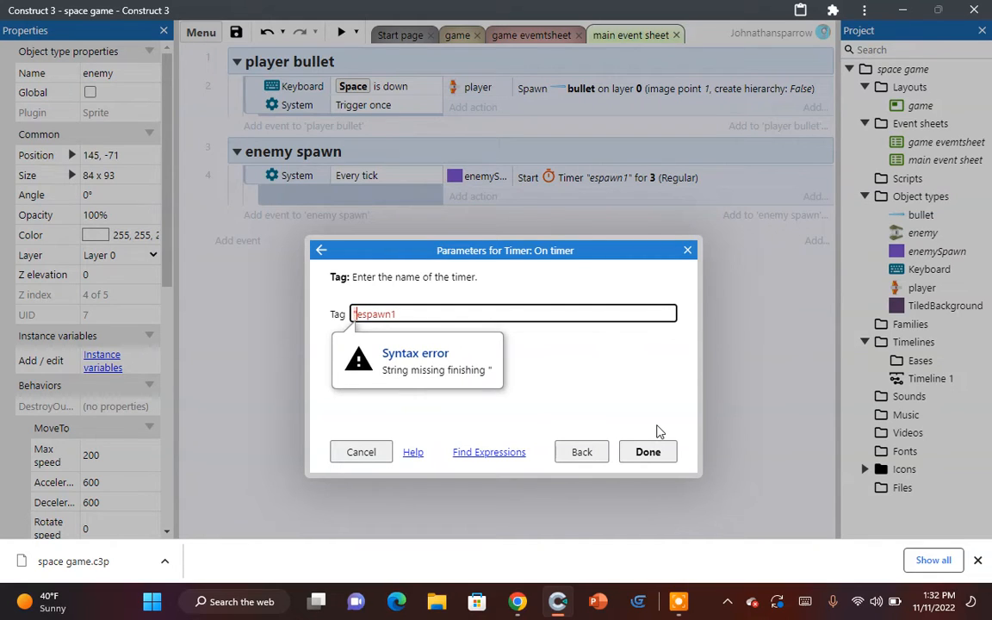
pyautogui.click(459, 321)
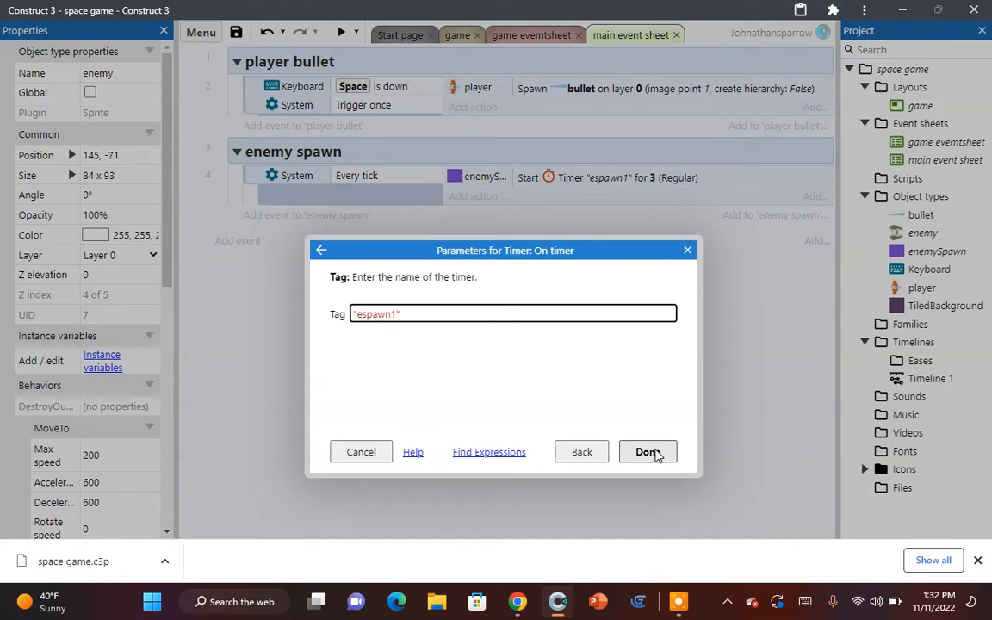
pyautogui.click(648, 452)
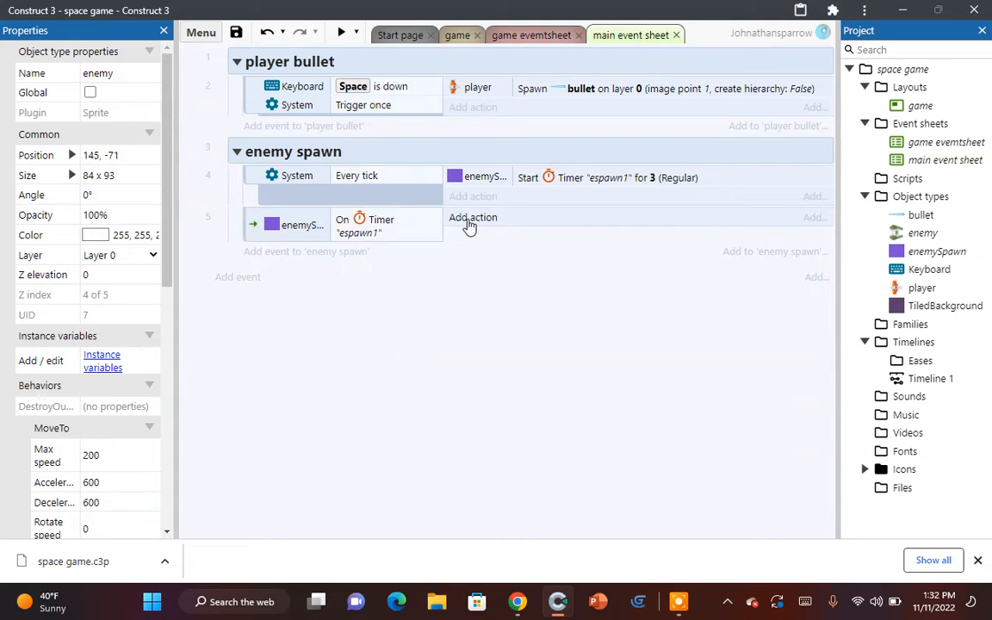
# Step: Make enemySpawn spawn the enemy object on layer 0 at image point 0 in the On timer event, and preview the game
pyautogui.click(470, 221)
pyautogui.doubleClick(629, 156)
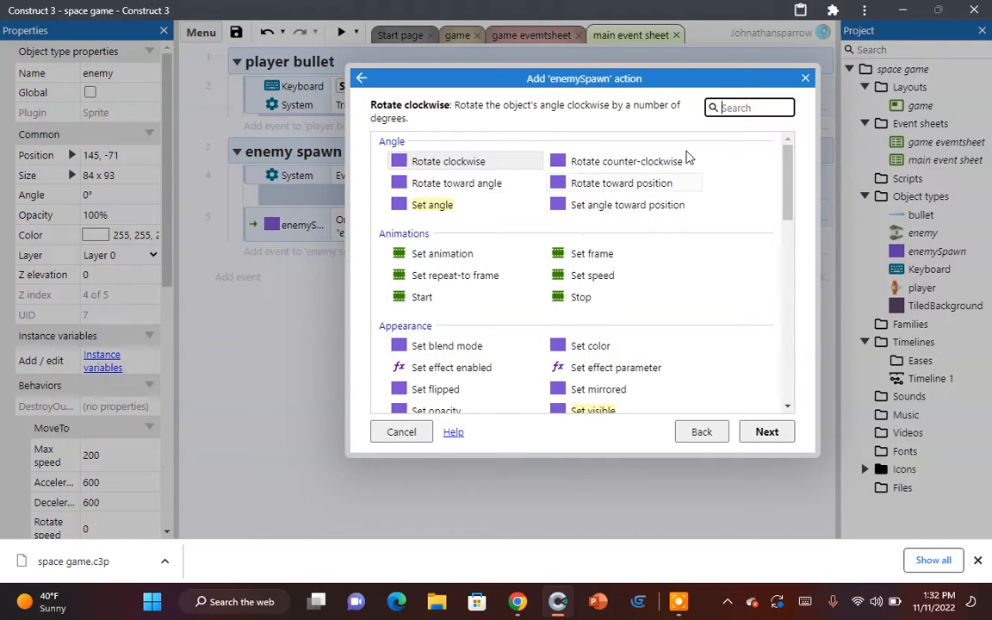
pyautogui.write('spawn')
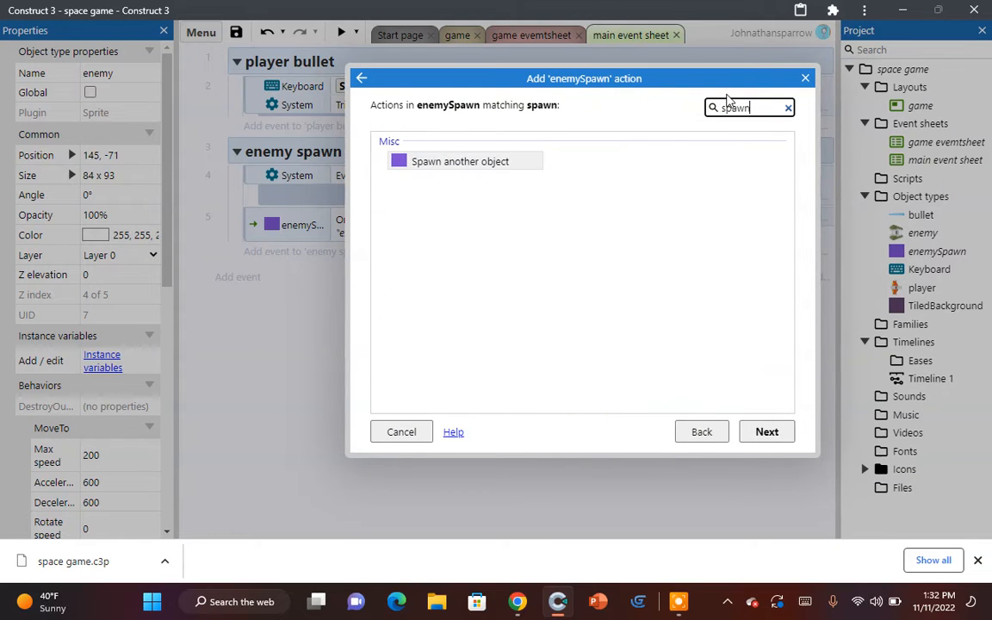
pyautogui.doubleClick(465, 162)
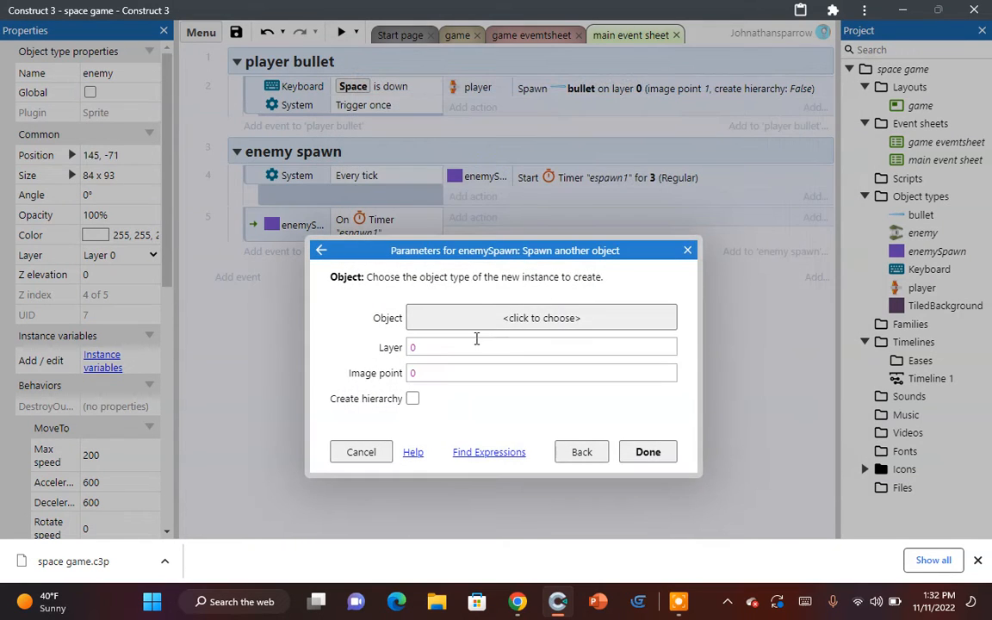
pyautogui.click(497, 317)
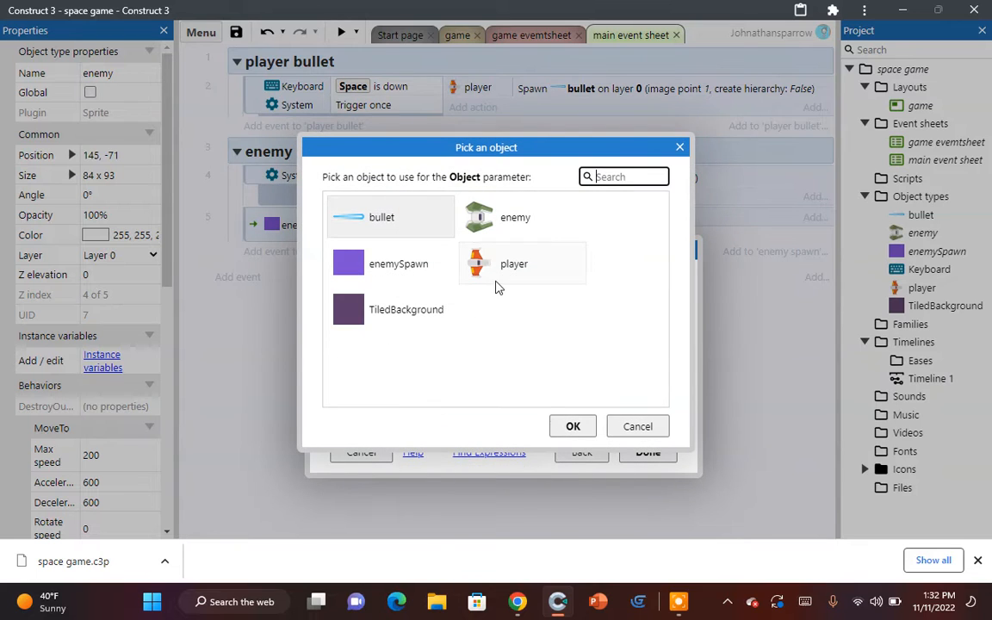
pyautogui.doubleClick(515, 219)
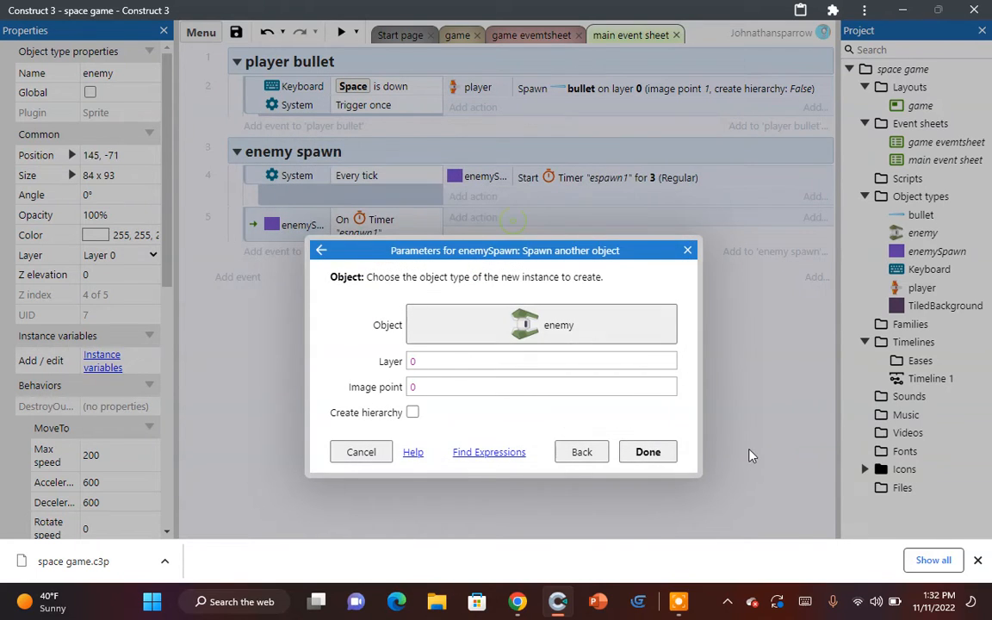
pyautogui.click(648, 452)
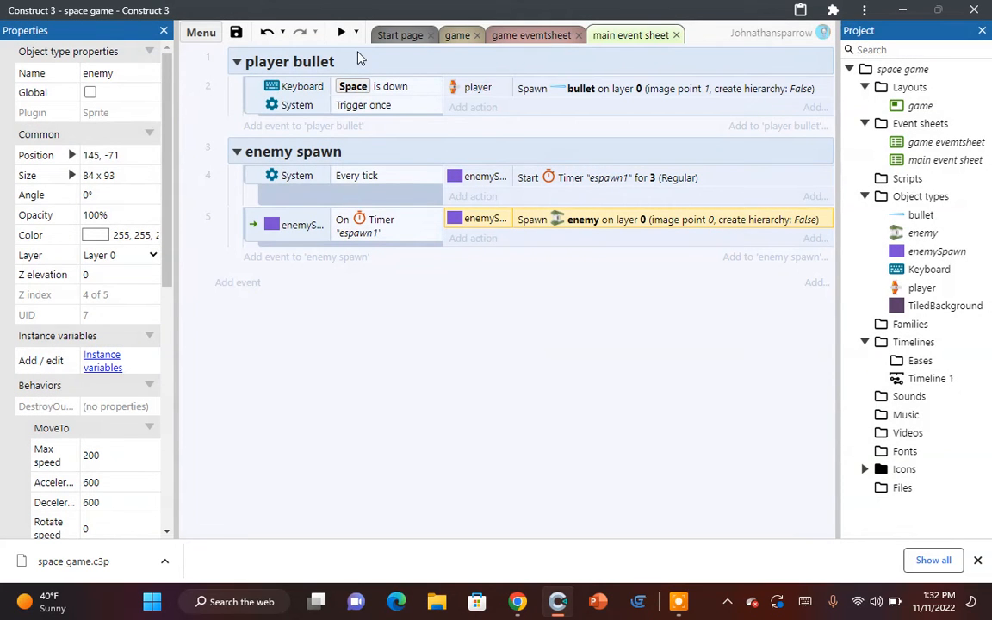
pyautogui.click(341, 32)
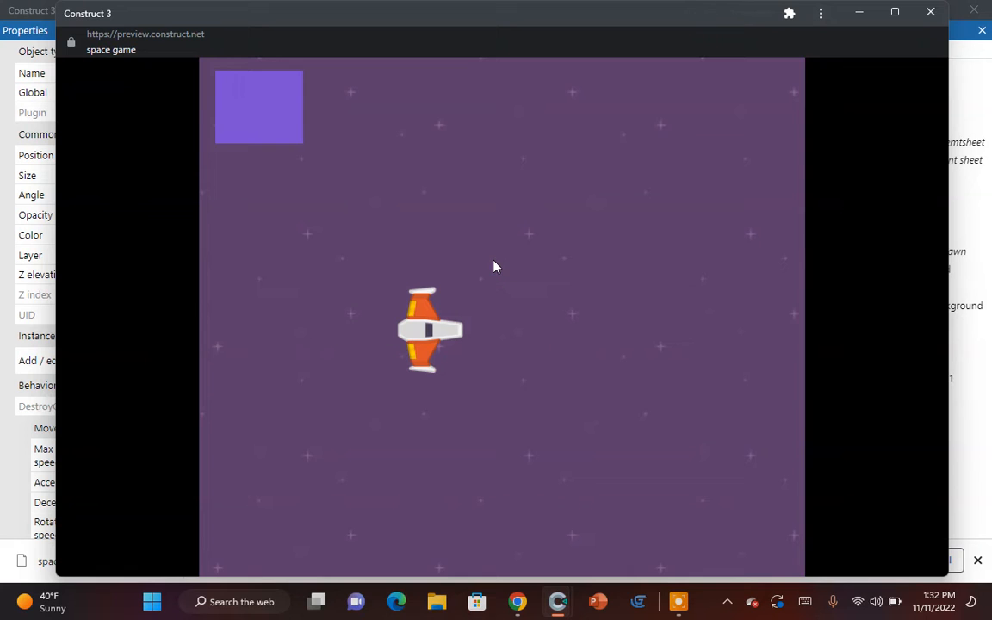
pyautogui.click(930, 12)
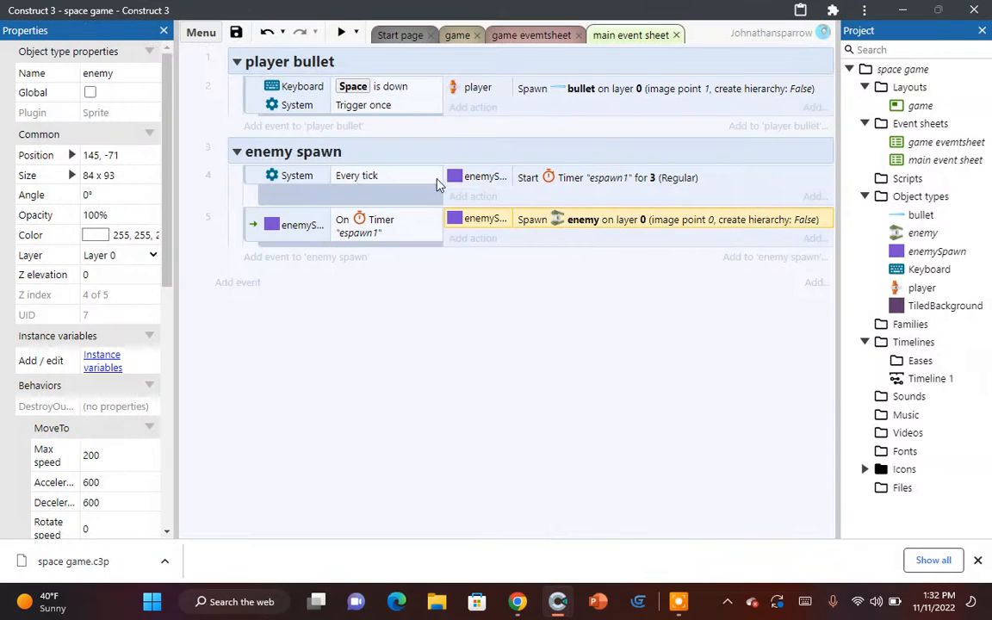
# Step: Replace the Every tick condition of the timer-starting event with On start of layout, and preview the game
pyautogui.click(357, 175)
pyautogui.doubleClick(357, 178)
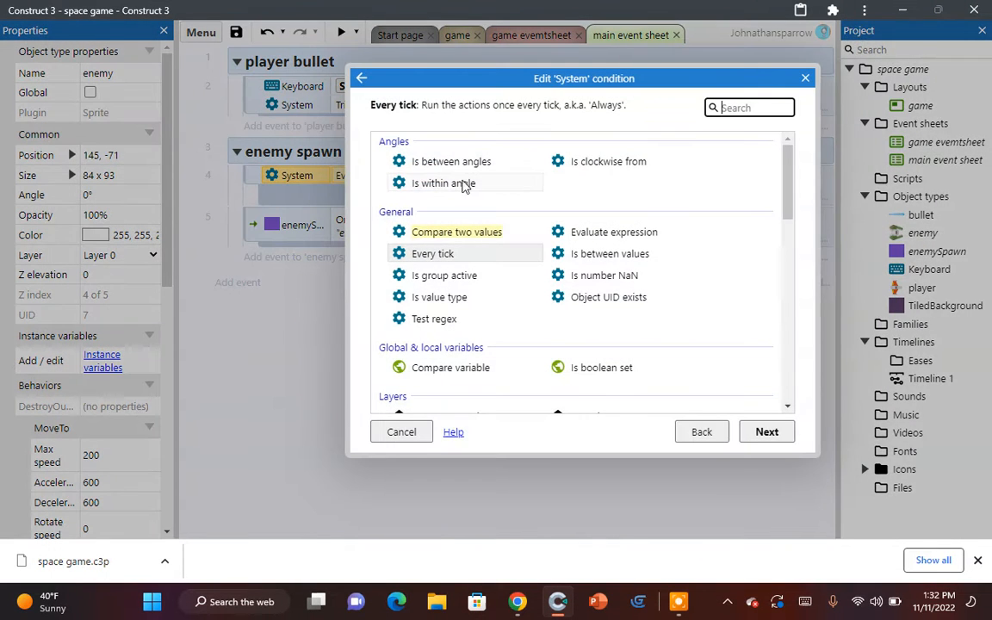
pyautogui.scroll(-10, 548, 376)
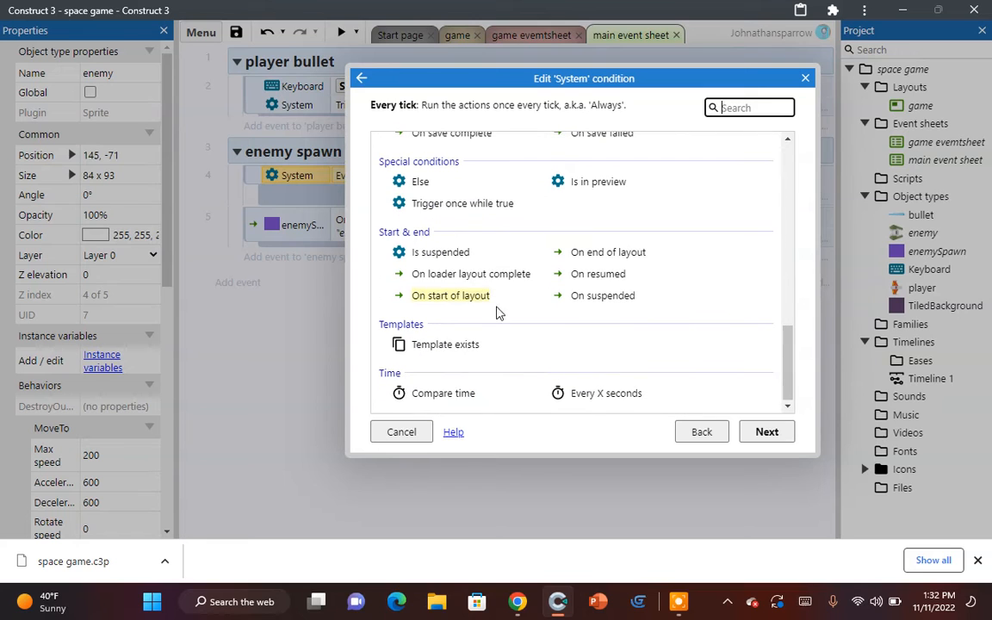
pyautogui.doubleClick(461, 296)
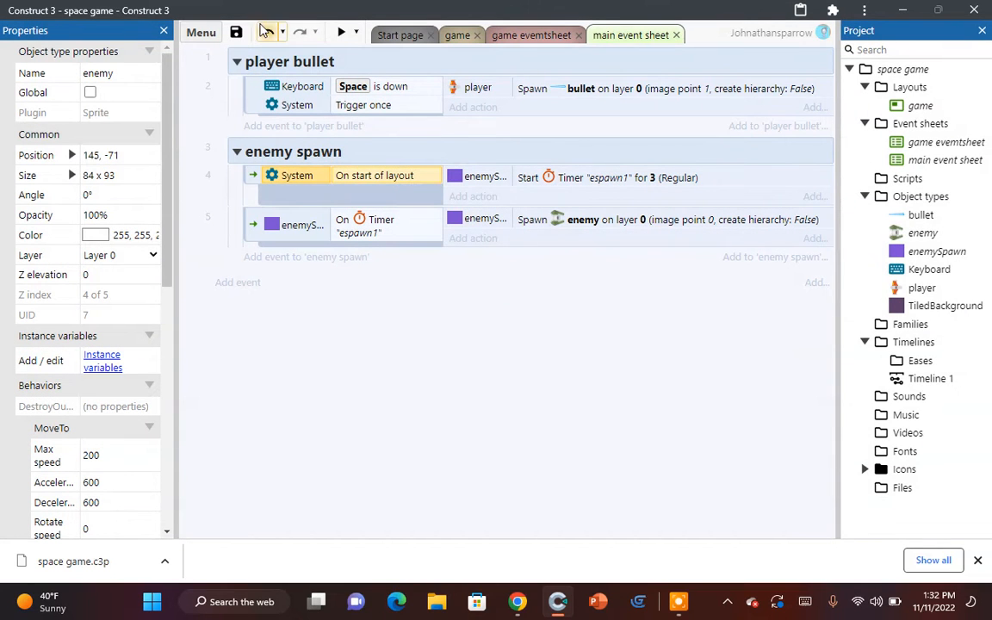
pyautogui.click(340, 33)
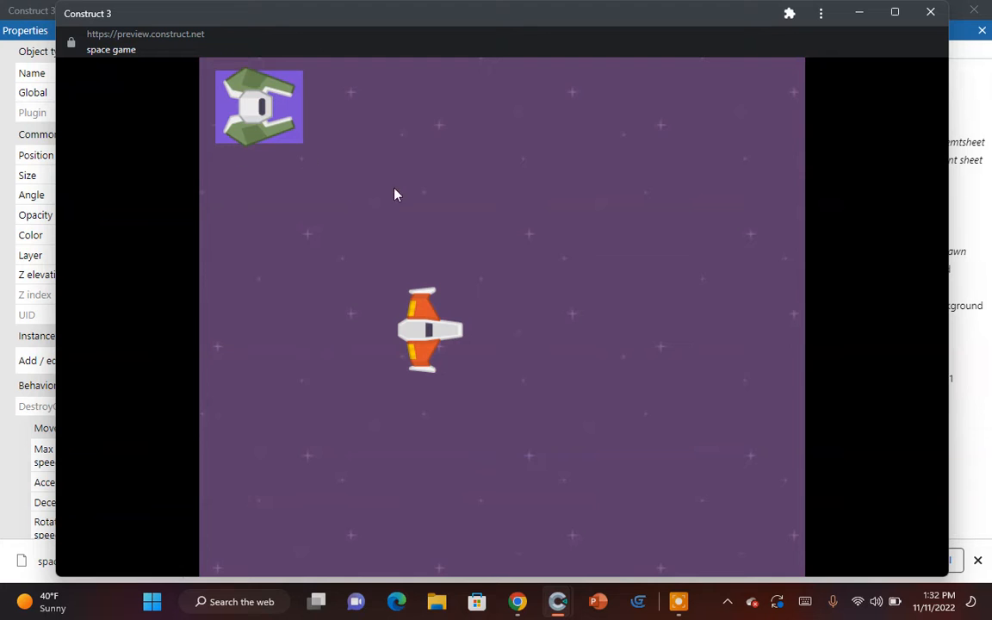
pyautogui.click(930, 12)
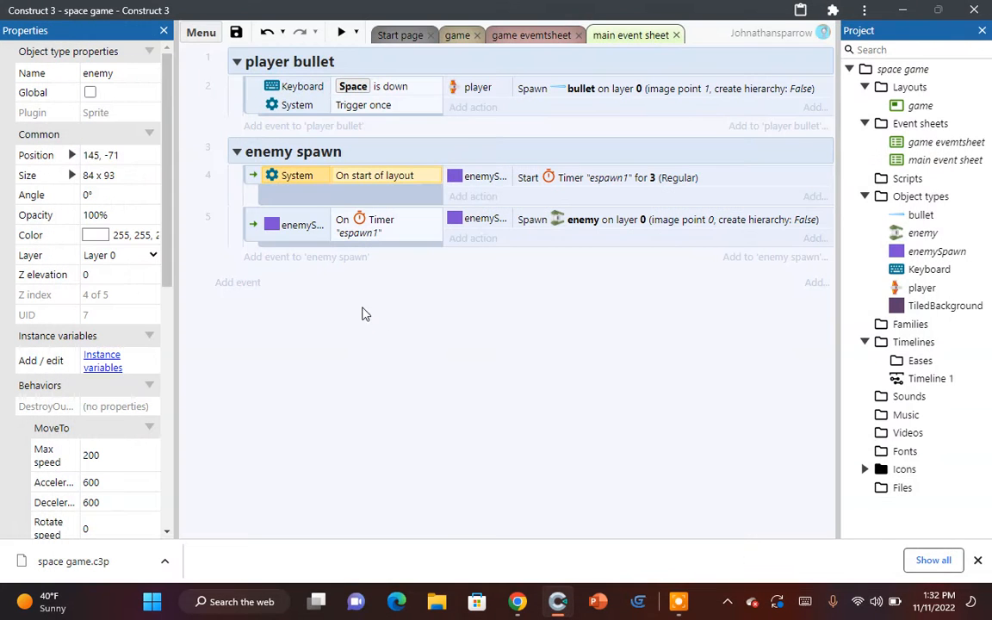
# Step: Add a System Every tick event to the enemy spawn group
pyautogui.click(317, 258)
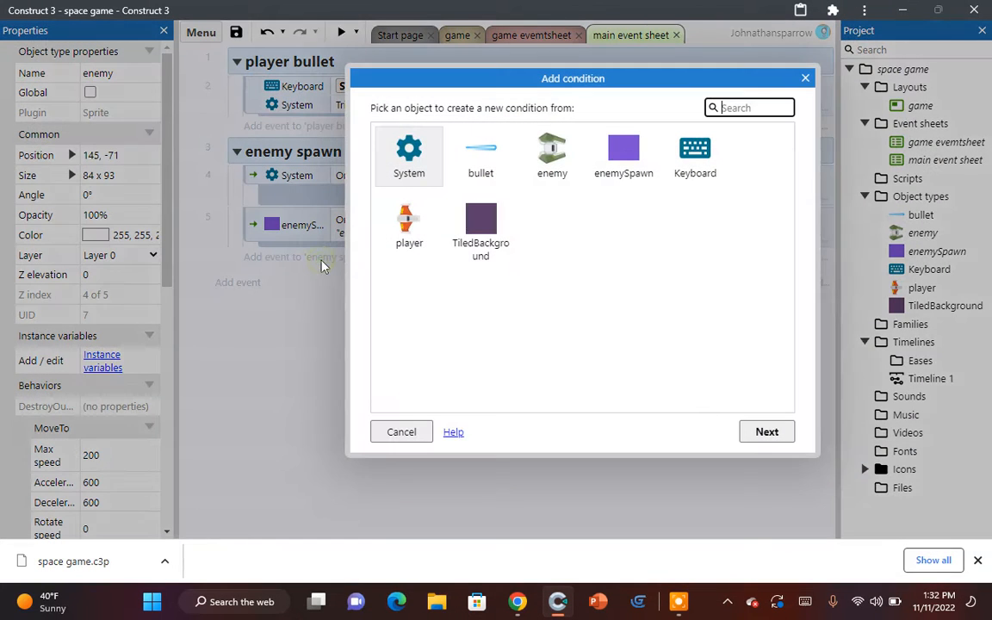
pyautogui.doubleClick(396, 175)
pyautogui.doubleClick(418, 257)
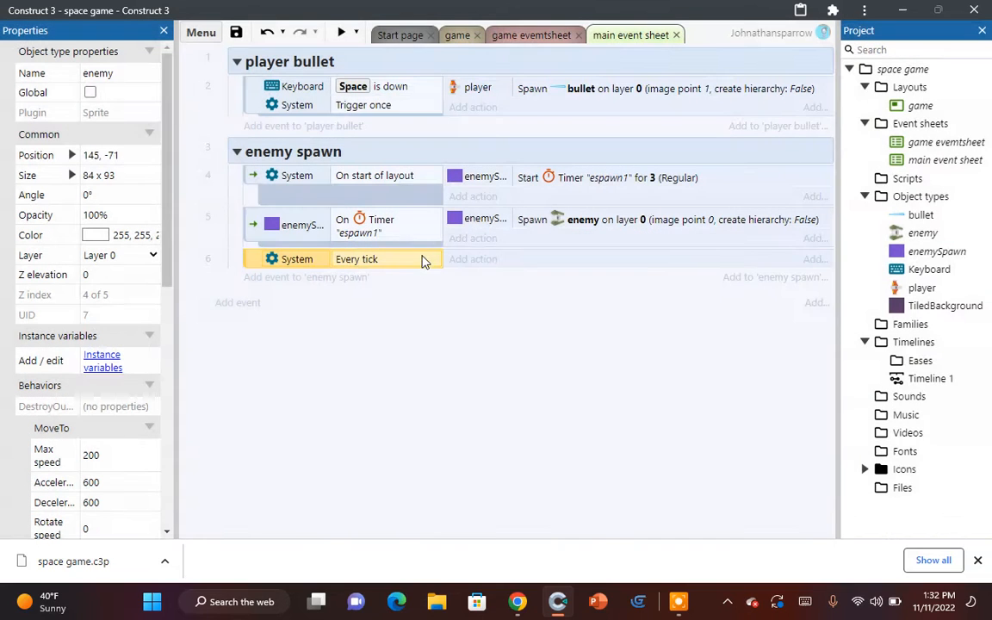
pyautogui.doubleClick(372, 262)
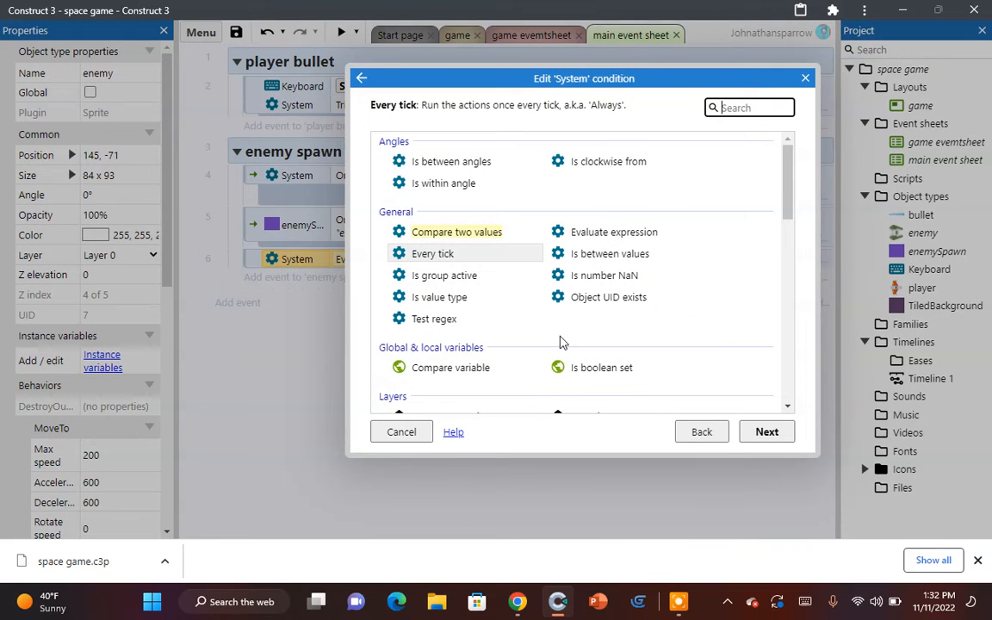
pyautogui.click(749, 437)
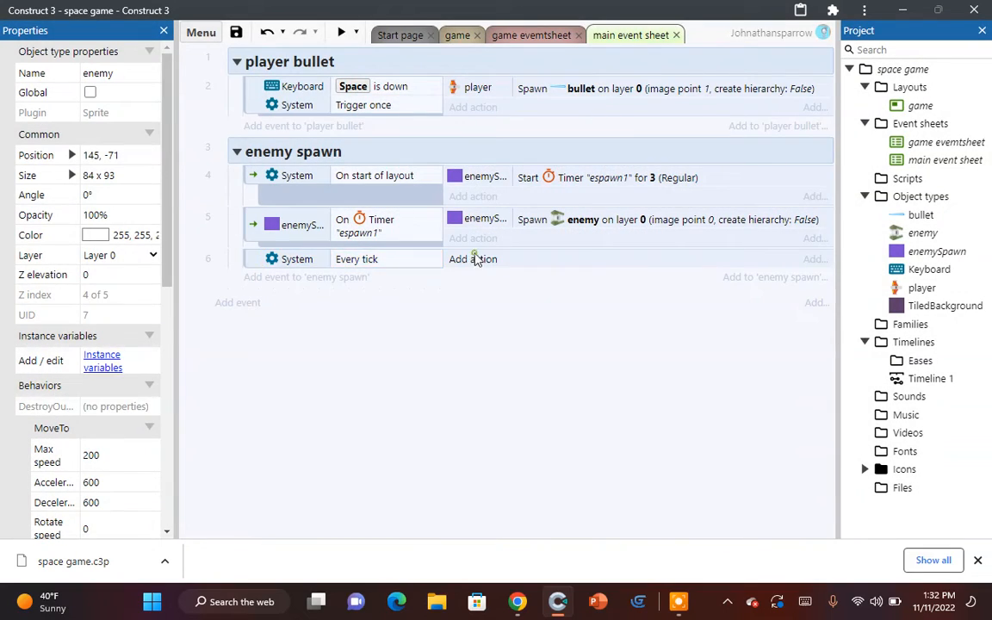
# Step: Give the new Every tick event a MoveTo: Move to position action for the enemy object
pyautogui.click(476, 260)
pyautogui.doubleClick(571, 166)
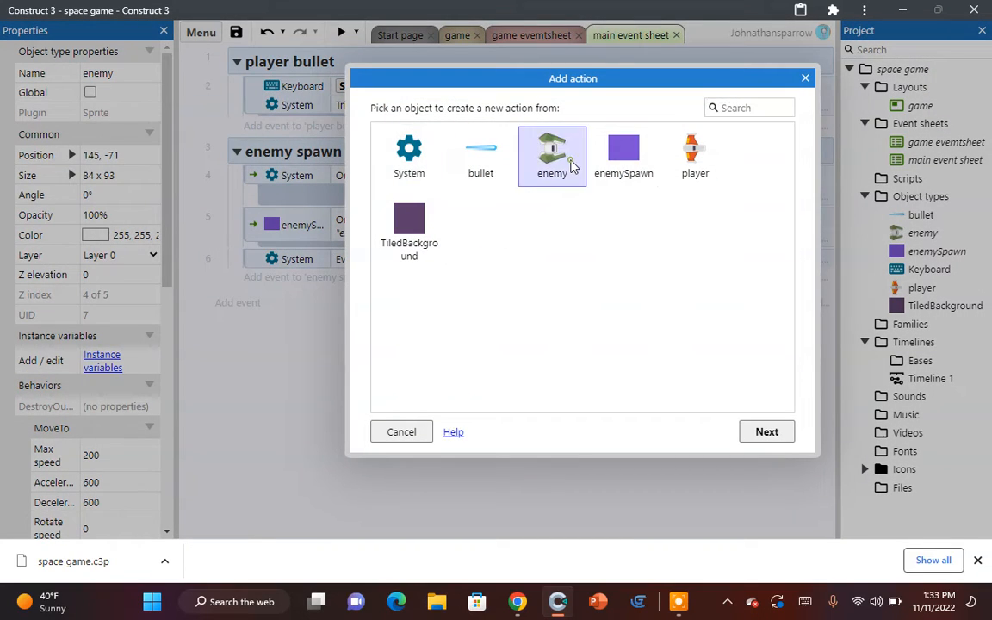
pyautogui.scroll(-5, 663, 364)
pyautogui.scroll(-6, 663, 364)
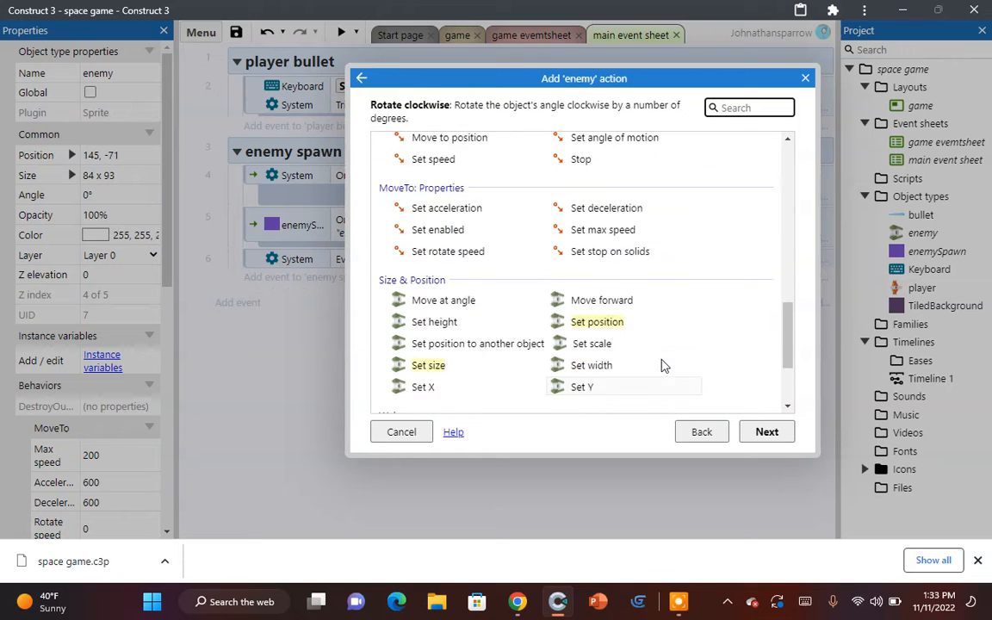
pyautogui.scroll(1, 660, 366)
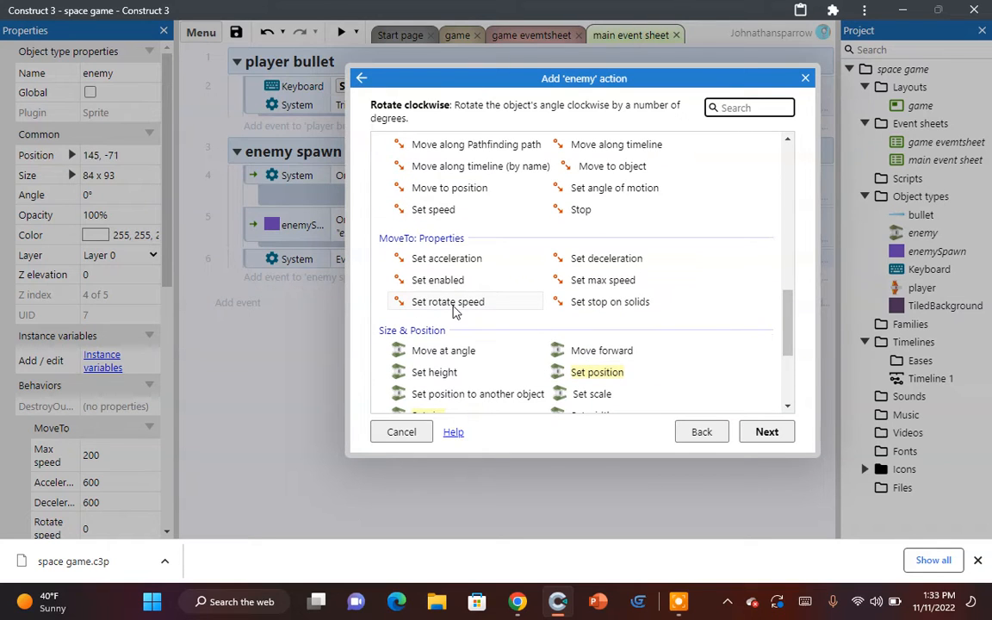
pyautogui.scroll(1, 454, 311)
pyautogui.doubleClick(449, 264)
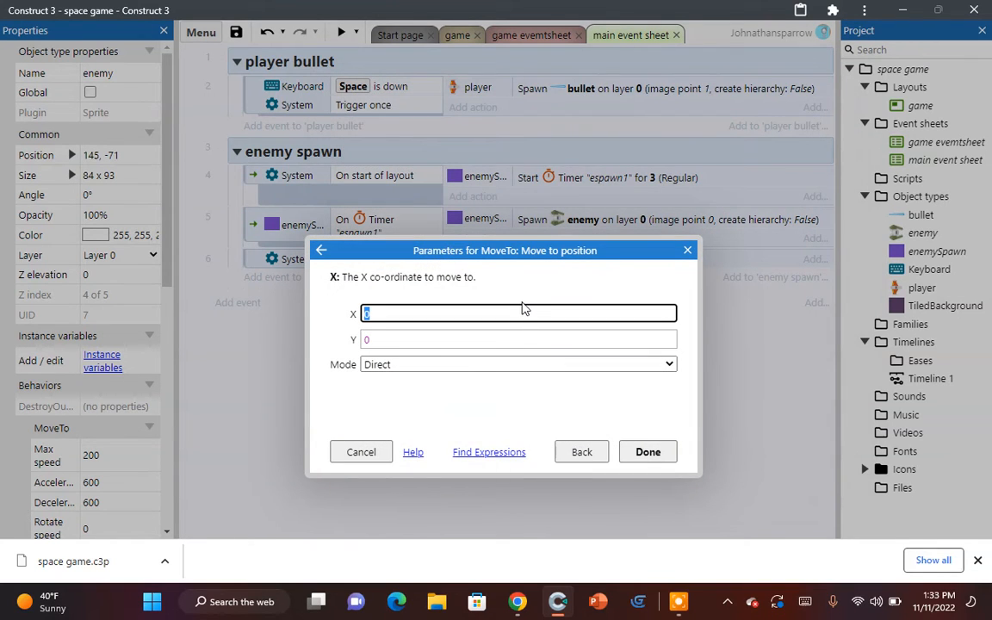
# Step: Set the enemy's move target to X player.X and Y player.Y, and preview the game
pyautogui.write('playe')
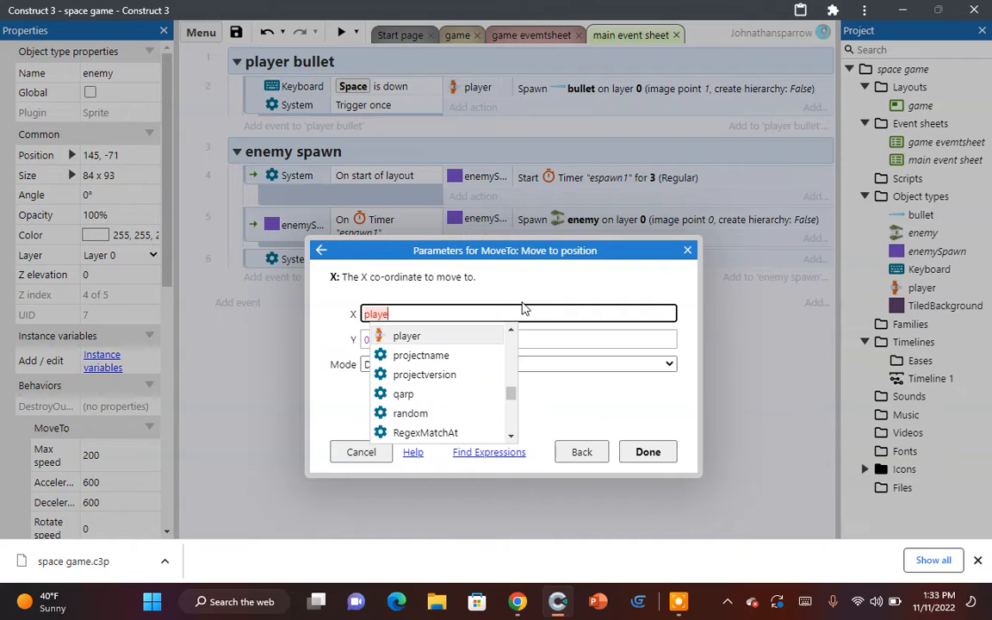
pyautogui.write('r.X')
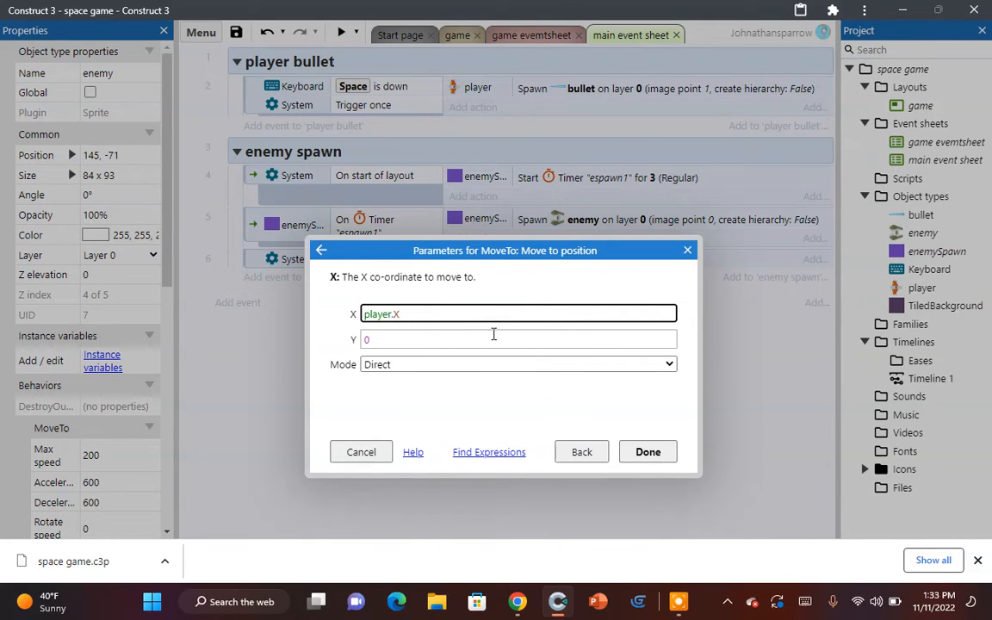
pyautogui.click(490, 337)
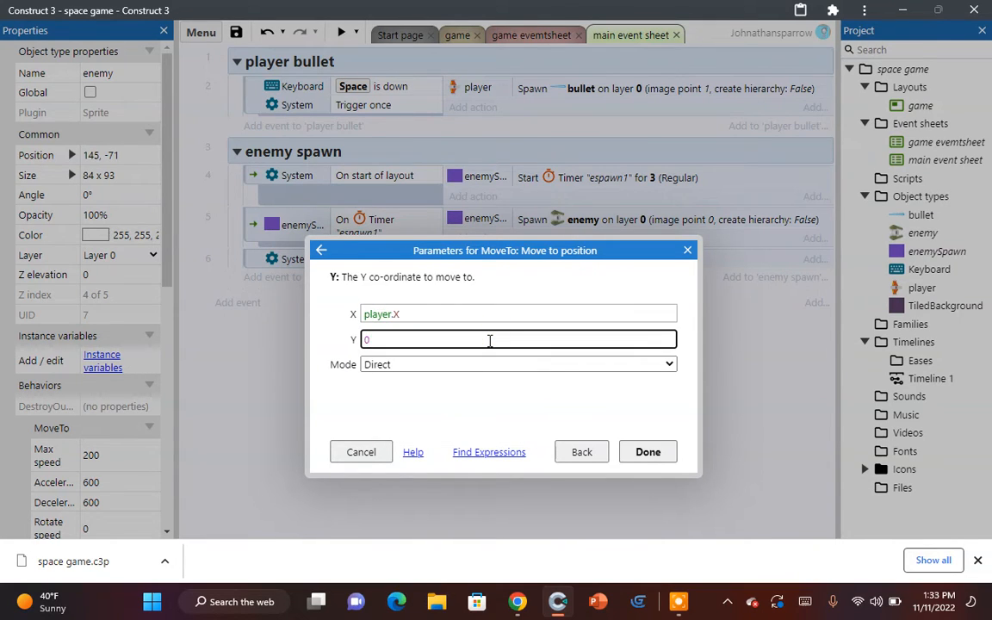
pyautogui.write('l')
pyautogui.press('BackSpace')
pyautogui.write('player')
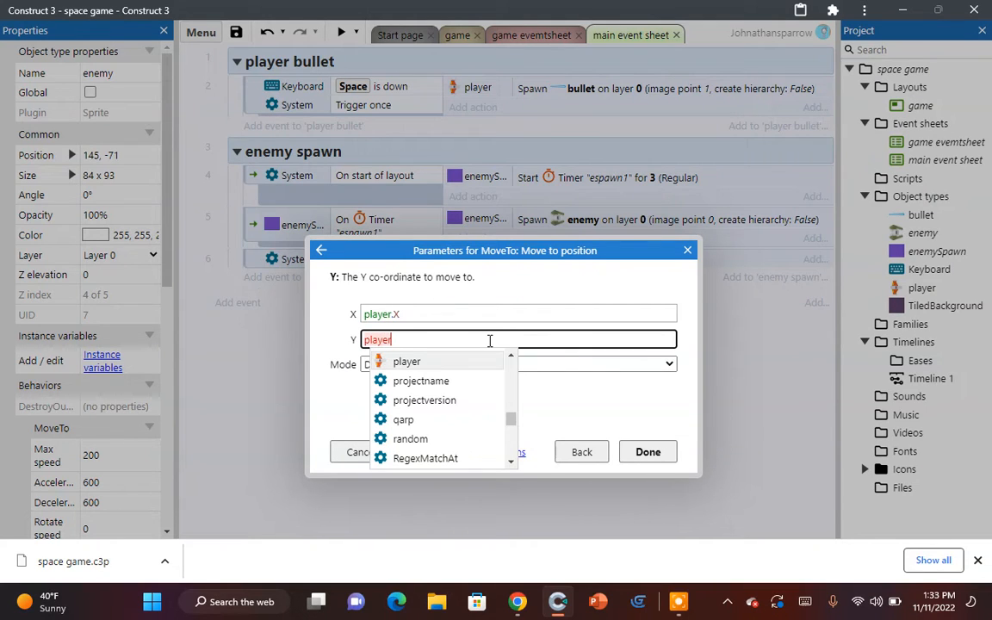
pyautogui.write('.Y')
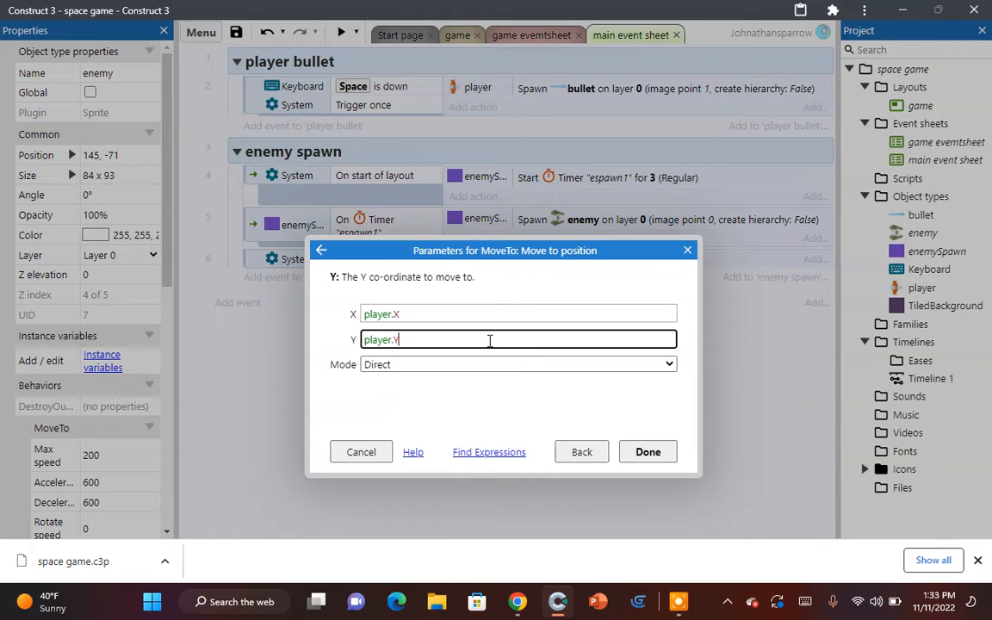
pyautogui.click(650, 451)
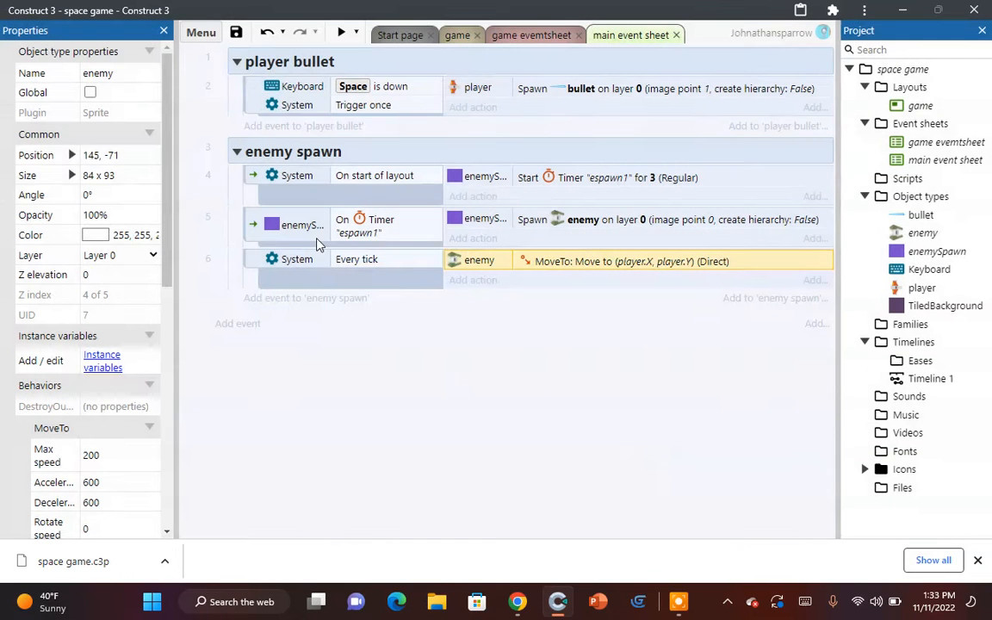
pyautogui.click(341, 33)
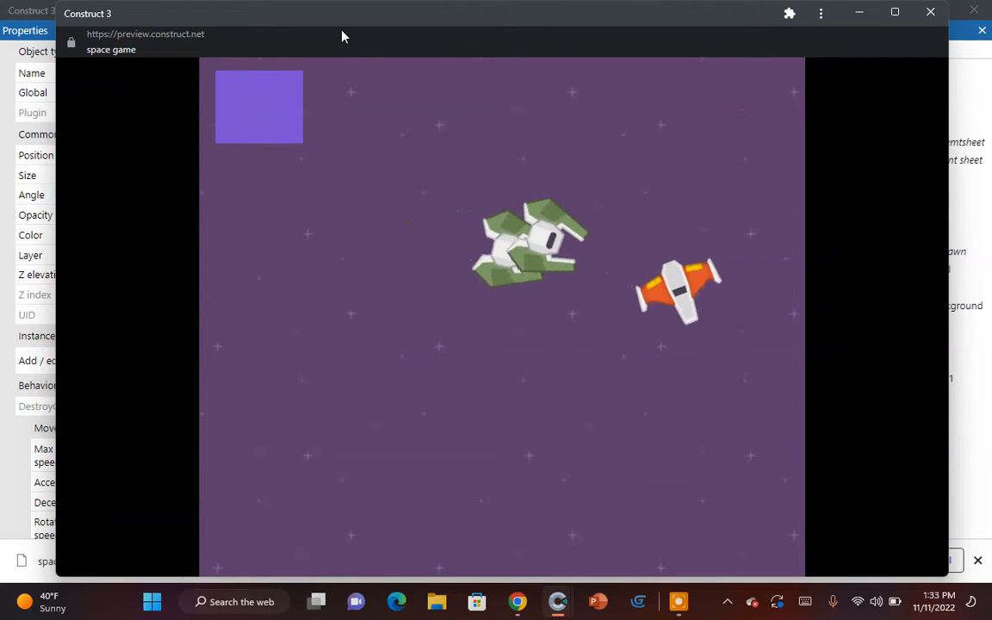
pyautogui.click(931, 12)
# Step: Add the Solid and Custom behaviors to the enemy sprite in the game layout
pyautogui.click(456, 35)
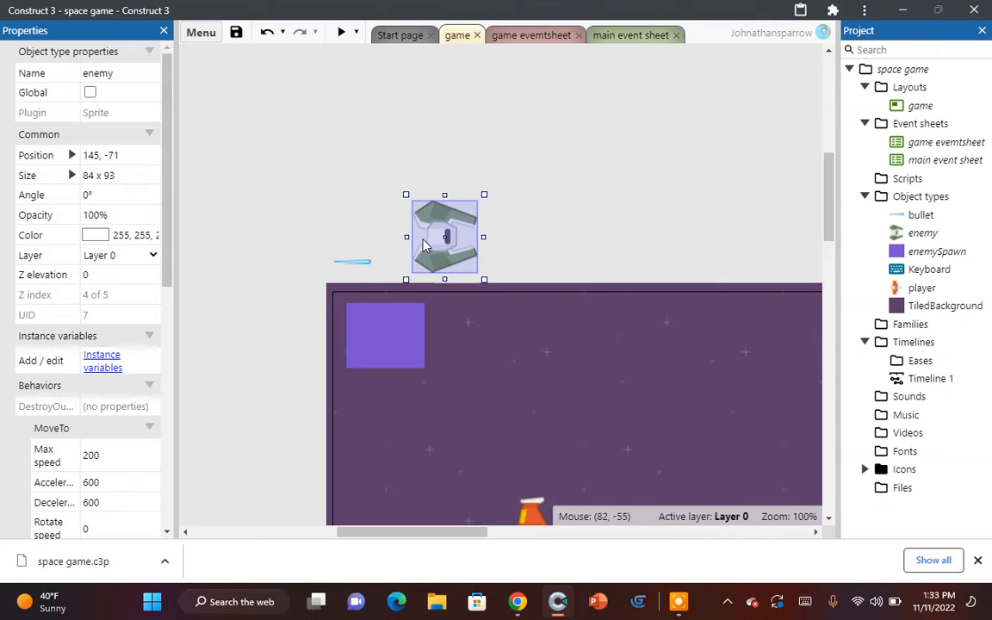
pyautogui.scroll(-2, 118, 457)
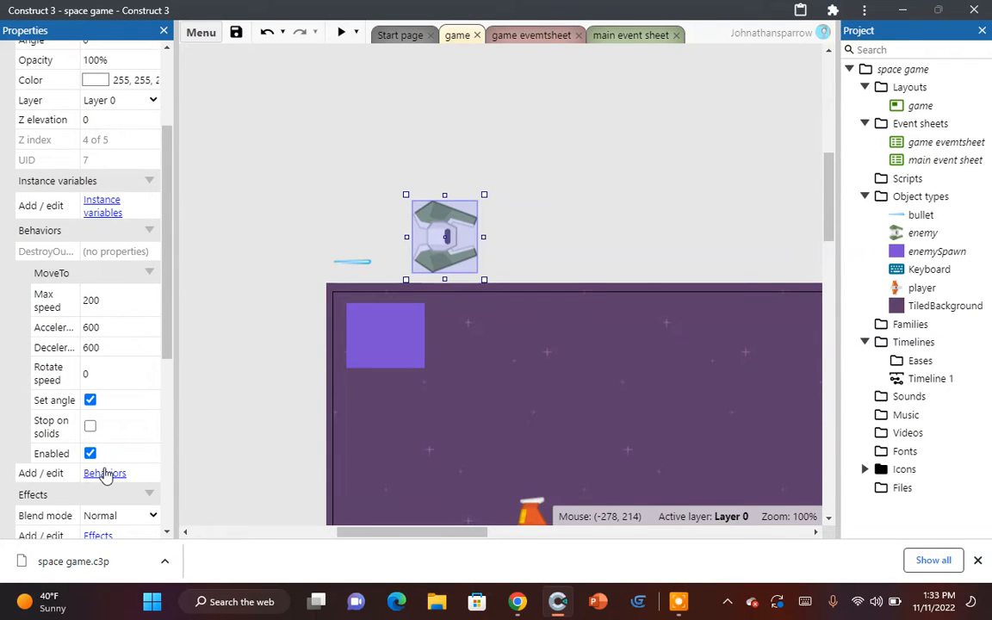
pyautogui.click(105, 473)
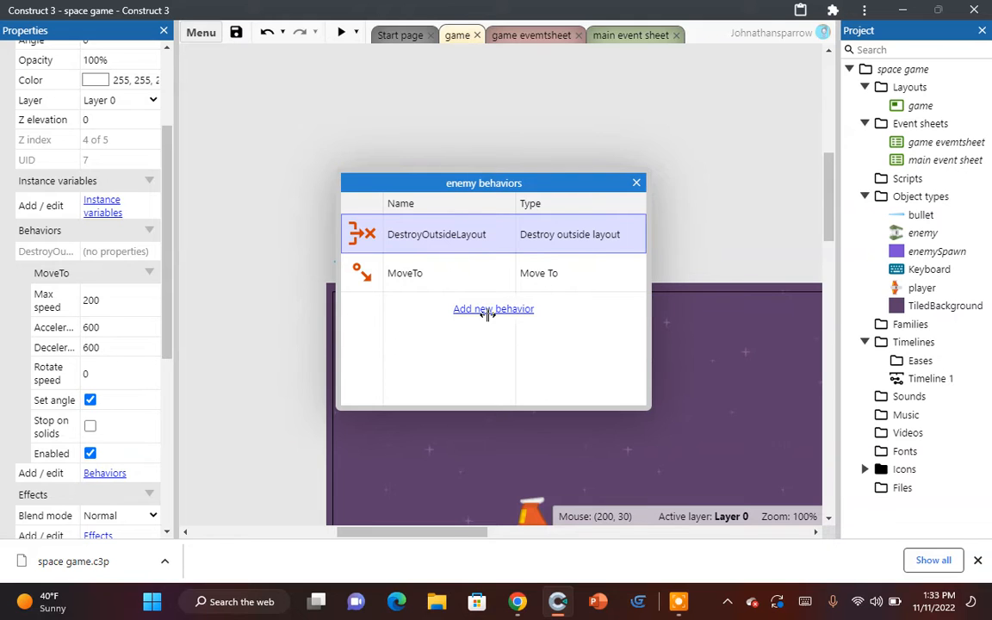
pyautogui.click(488, 309)
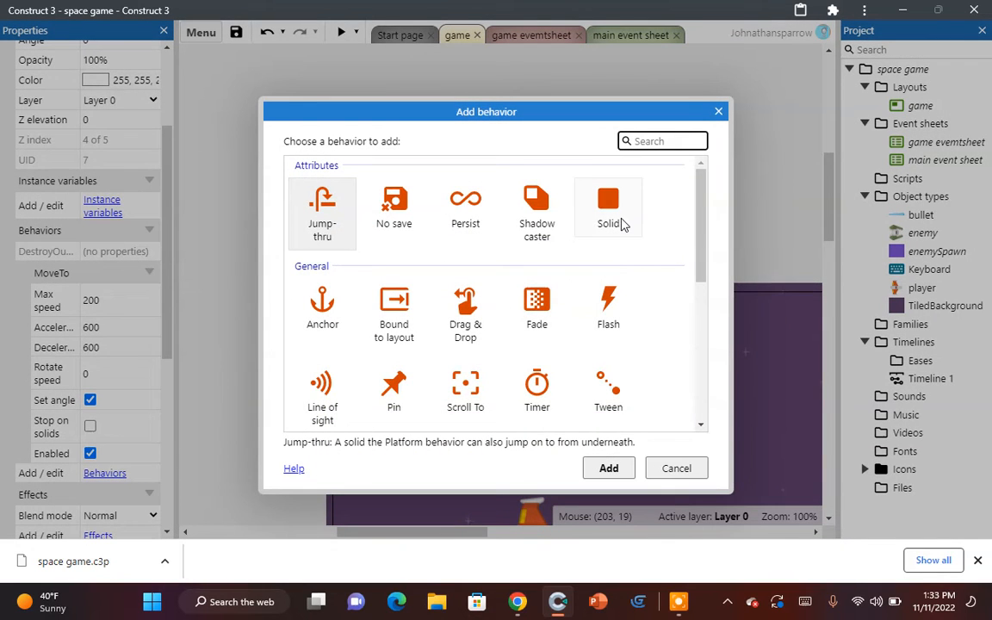
pyautogui.doubleClick(618, 220)
pyautogui.click(501, 347)
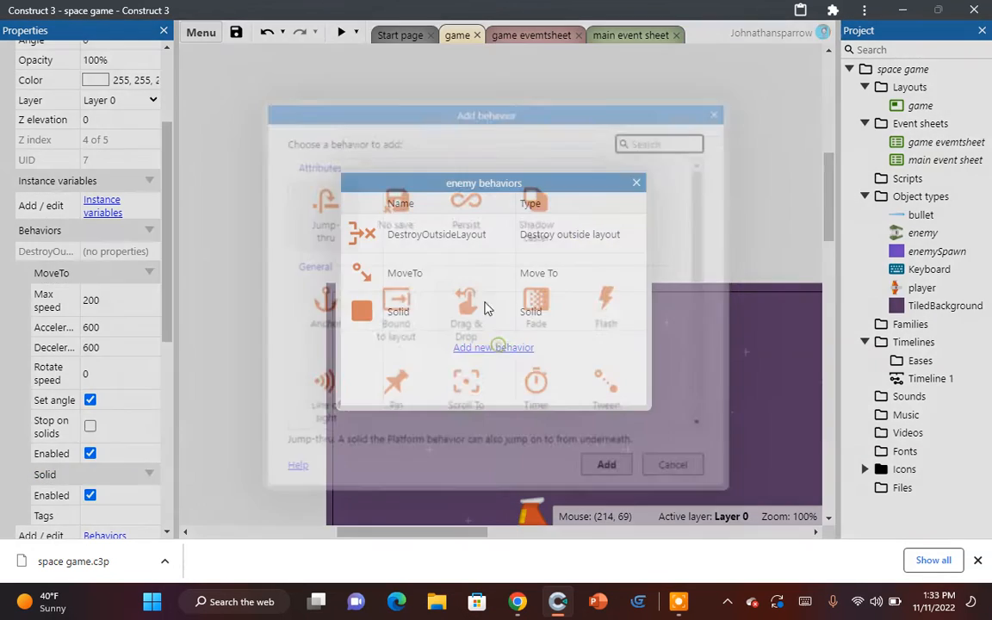
pyautogui.scroll(-5, 482, 297)
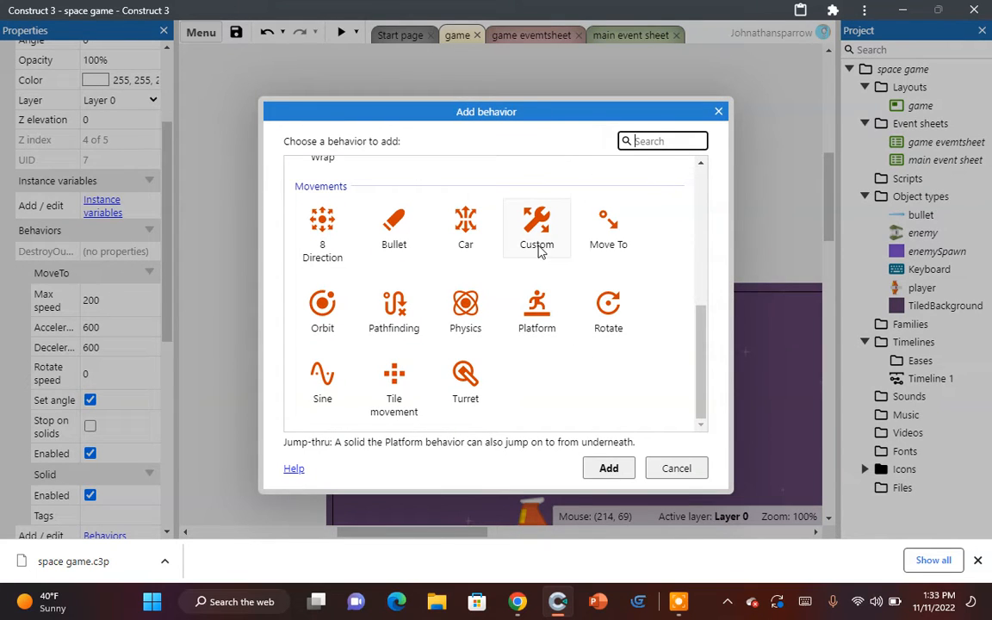
pyautogui.doubleClick(539, 248)
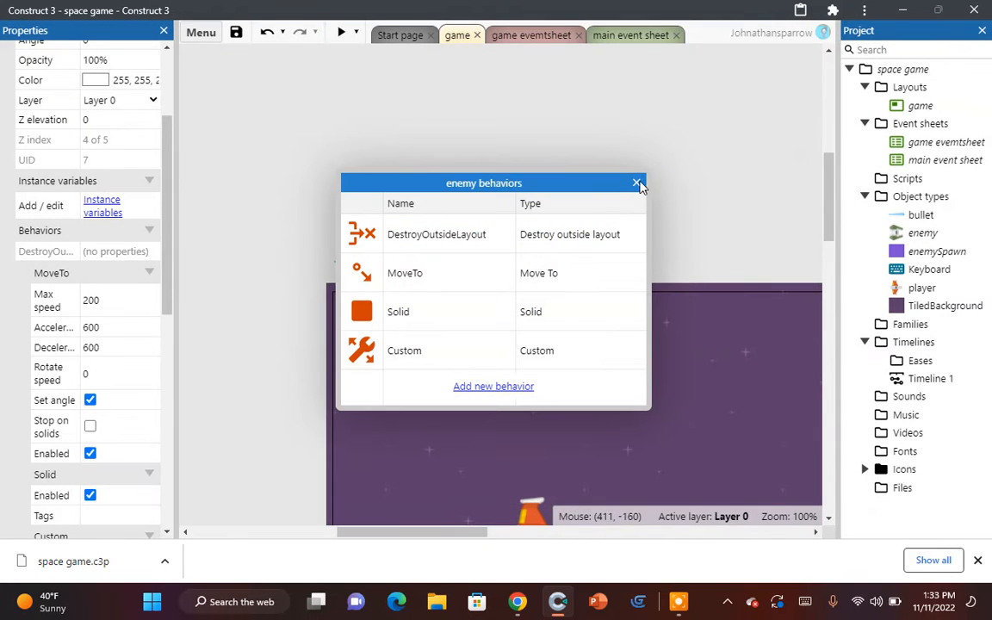
pyautogui.click(636, 184)
# Step: Add an event to the enemy spawn group with the condition that enemy is overlapping another enemy
pyautogui.click(620, 36)
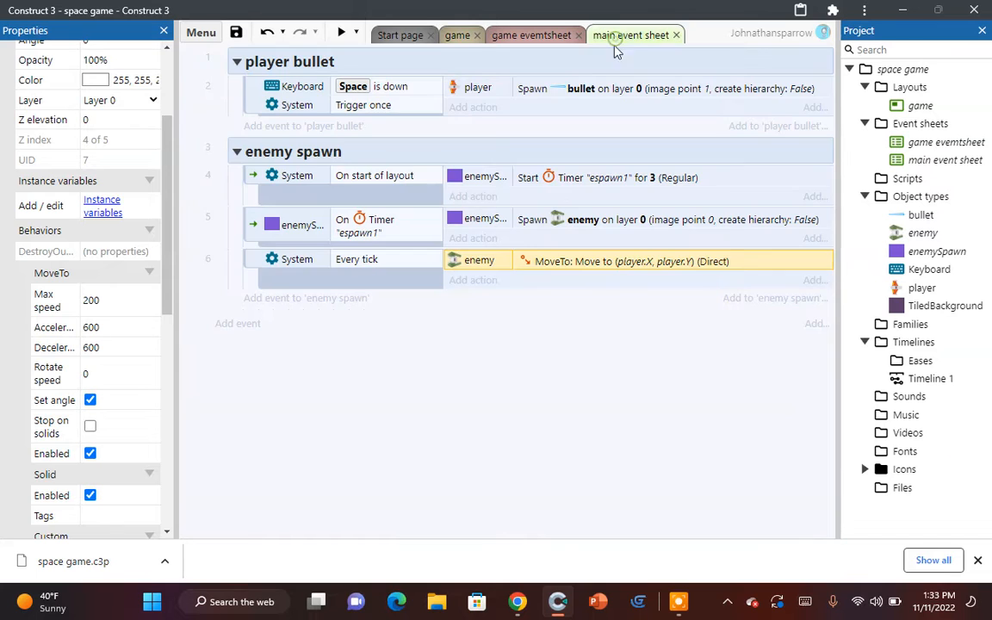
pyautogui.click(331, 299)
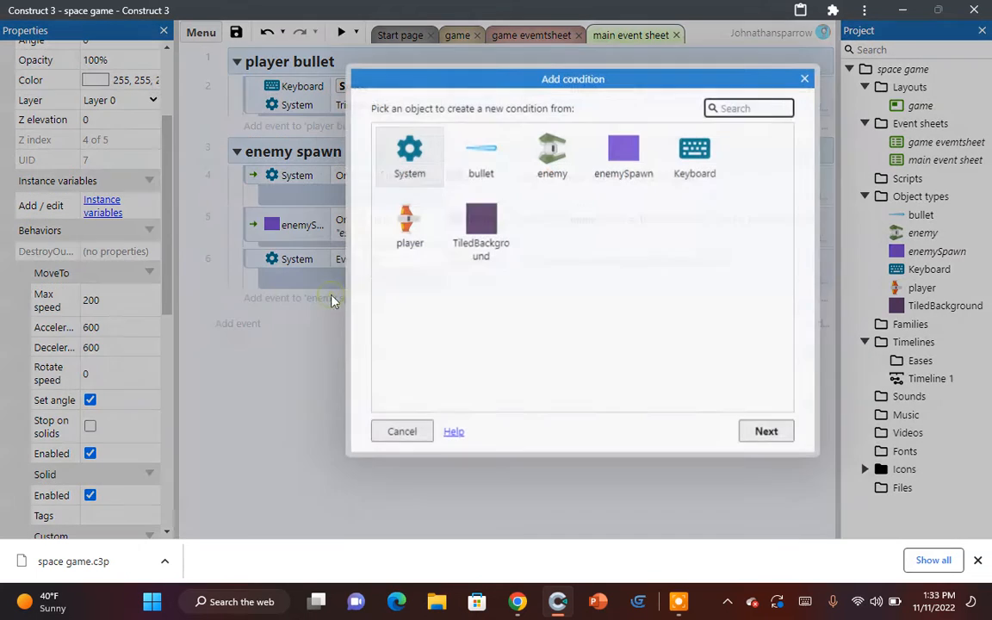
pyautogui.doubleClick(553, 155)
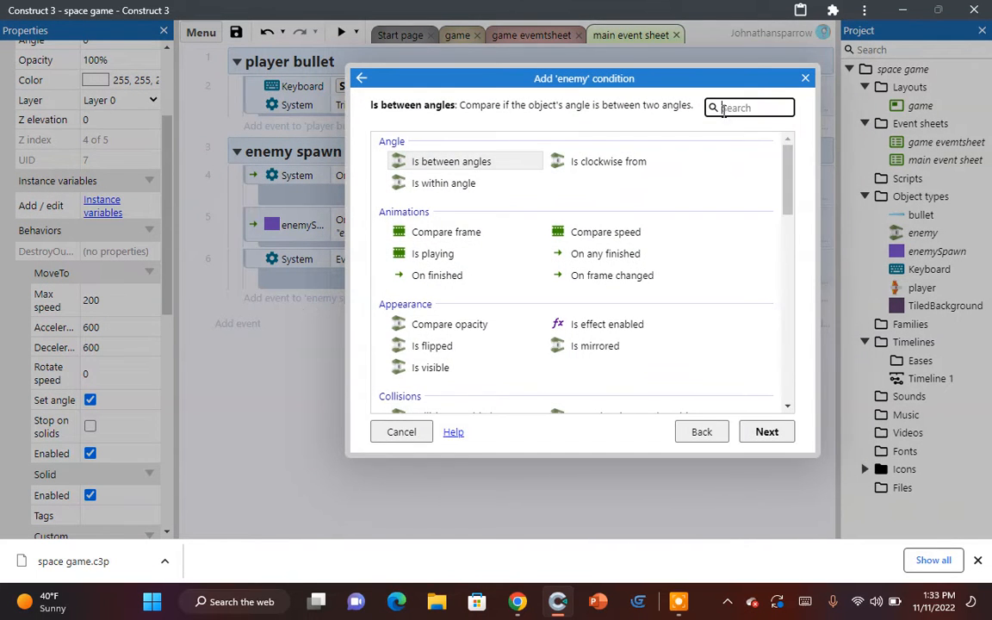
pyautogui.write('coll')
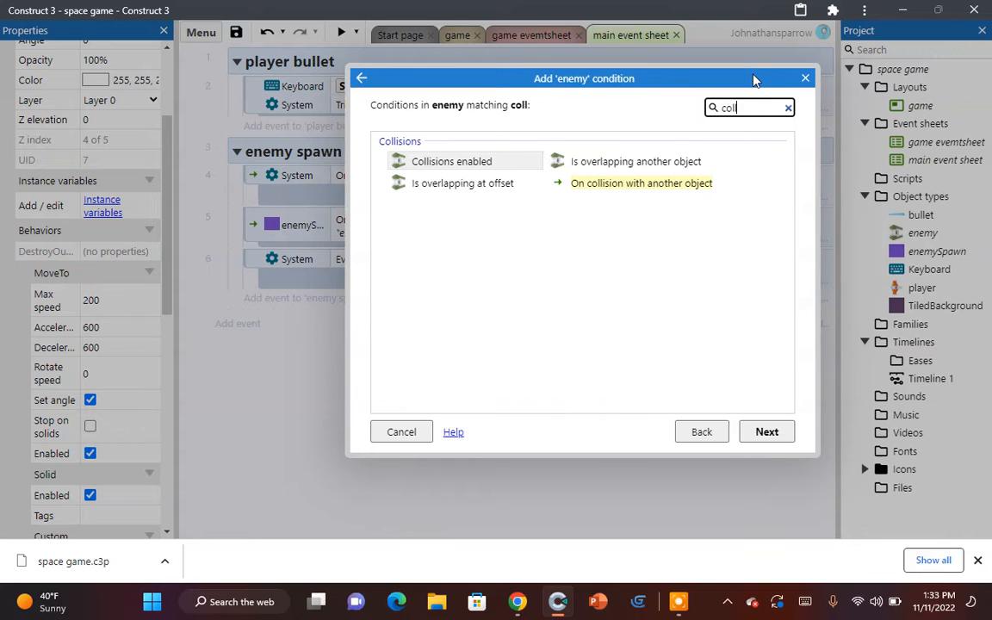
pyautogui.doubleClick(594, 163)
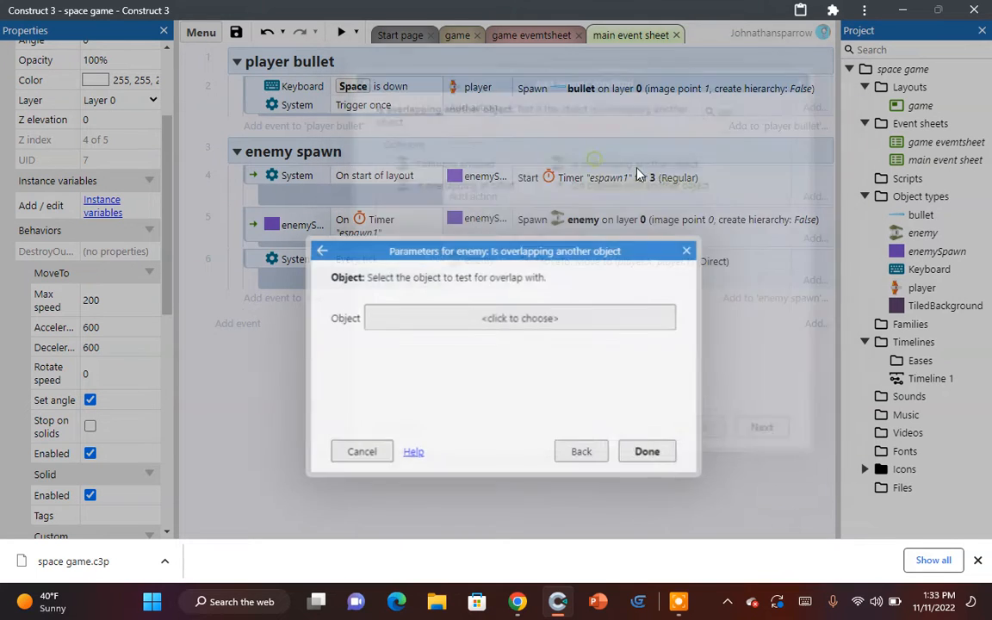
pyautogui.click(507, 317)
pyautogui.doubleClick(527, 224)
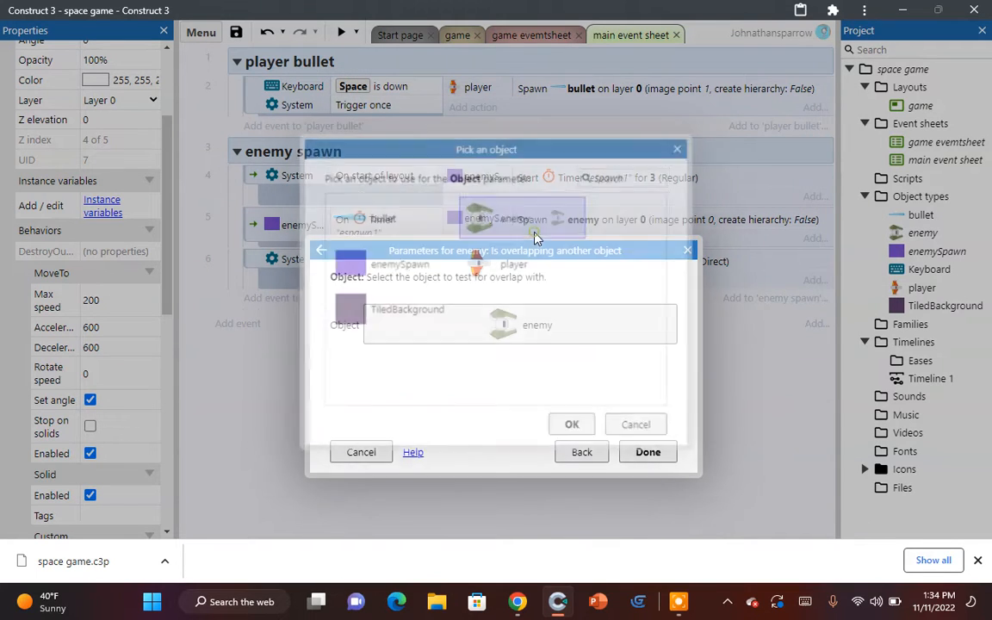
pyautogui.click(641, 454)
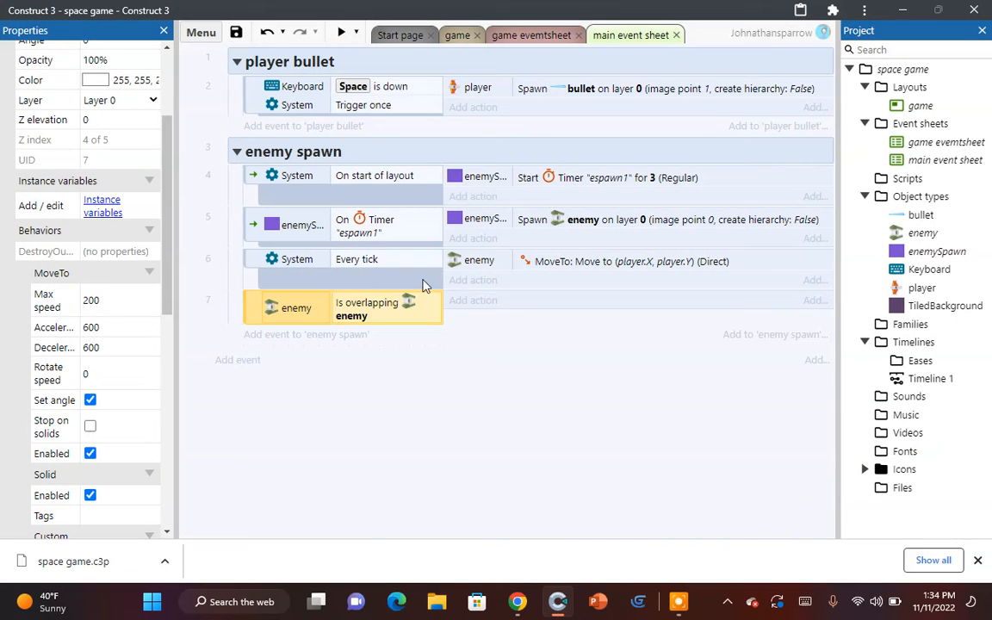
# Step: Add a Custom: Push out solid action for the enemy to the enemy overlap event
pyautogui.click(487, 303)
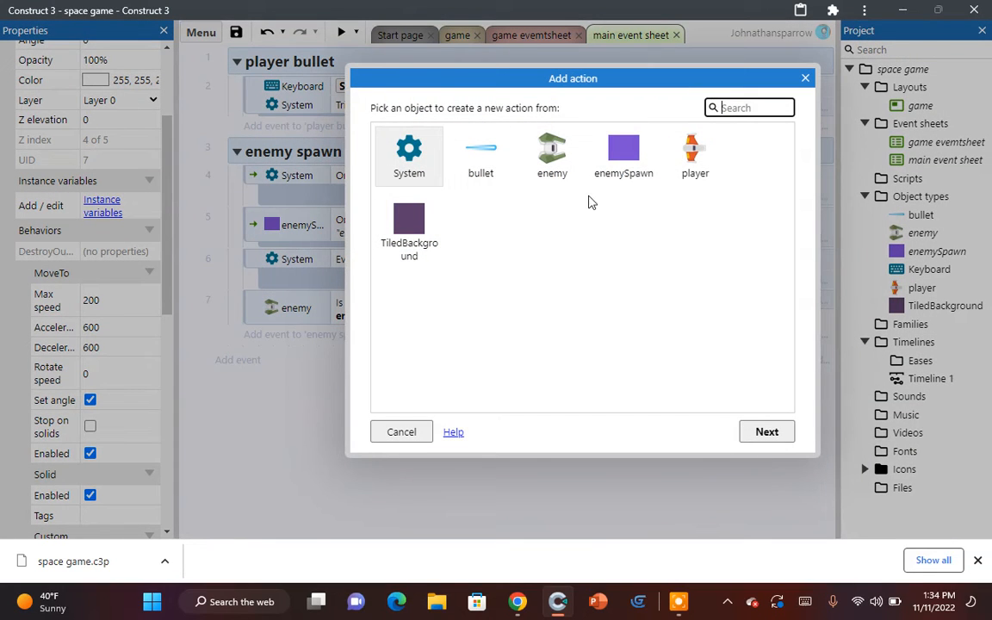
pyautogui.doubleClick(557, 177)
pyautogui.scroll(-10, 558, 184)
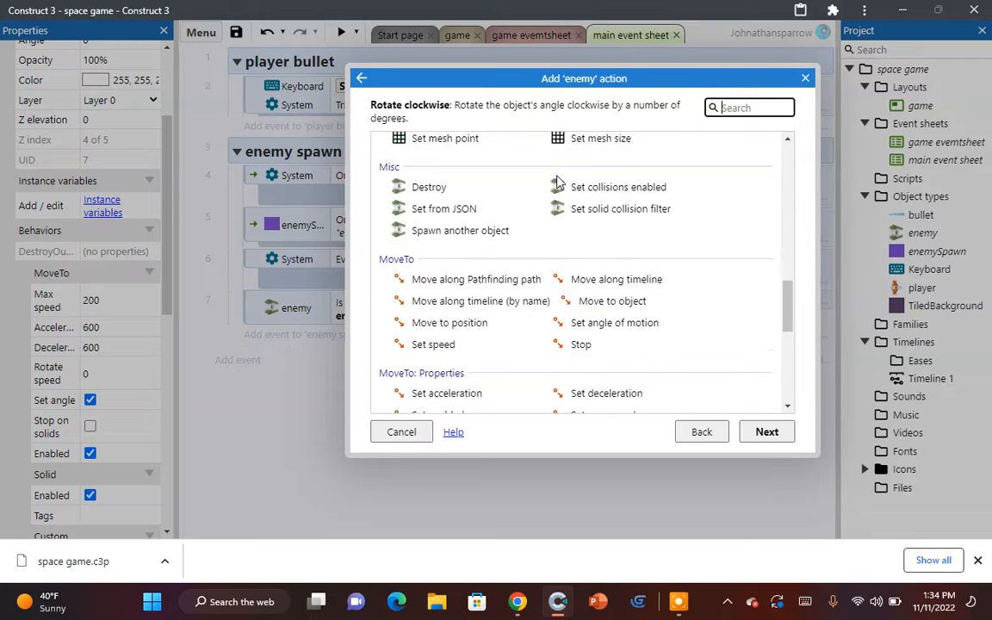
pyautogui.scroll(-4, 557, 181)
pyautogui.scroll(1, 554, 182)
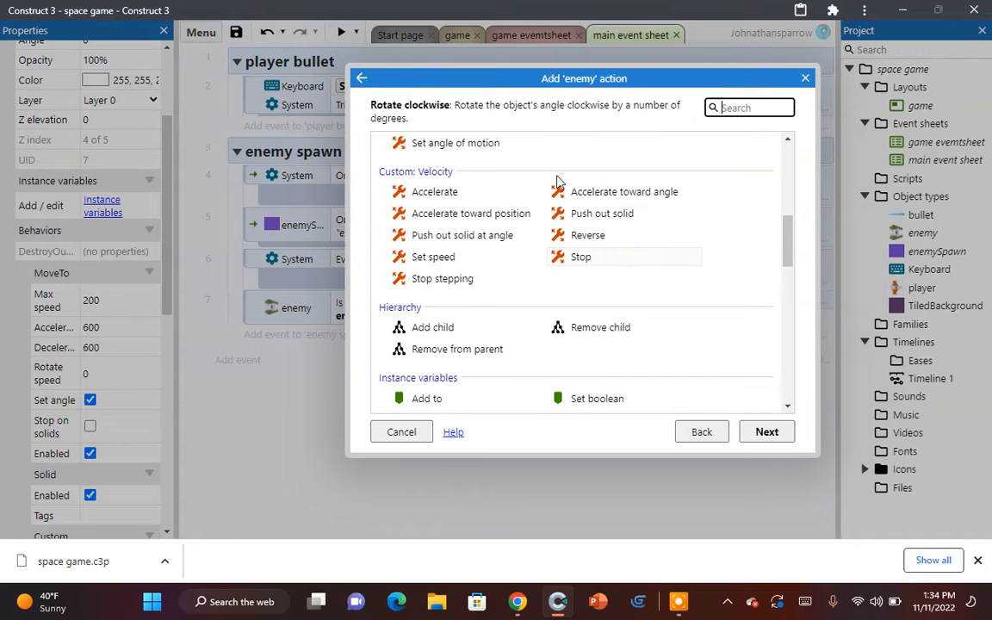
pyautogui.doubleClick(624, 216)
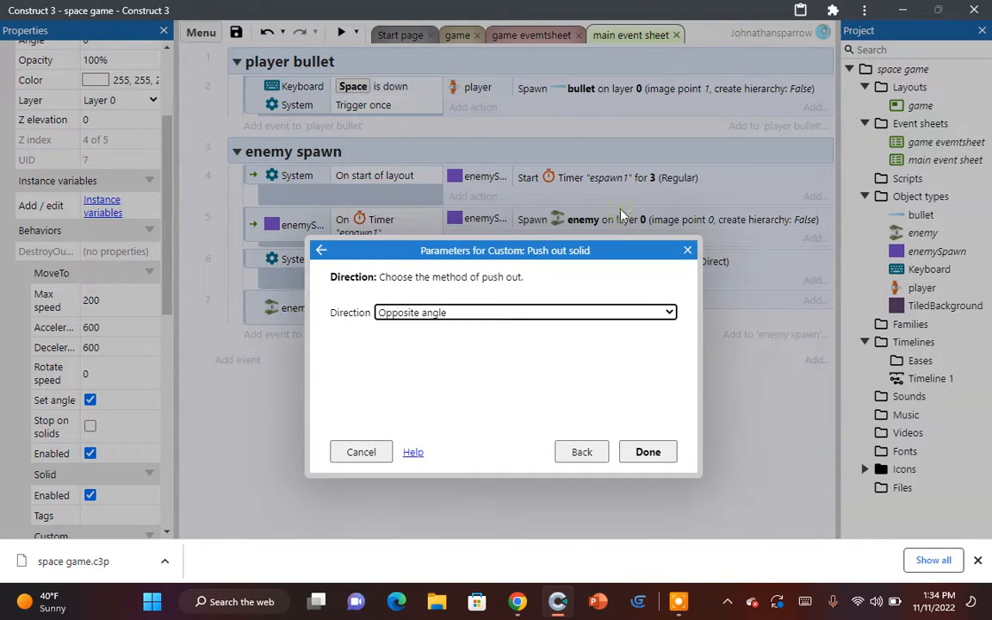
# Step: Finish the enemy's Push out solid action with the direction set to Opposite angle
pyautogui.click(648, 452)
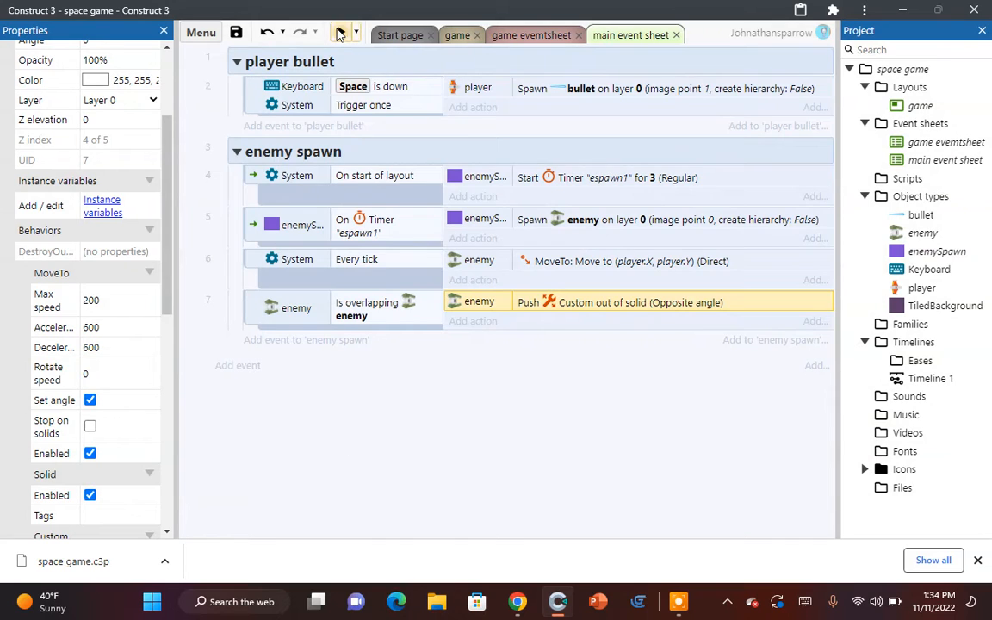
# Step: Preview the game, fly the player ship around to test how overlapping enemies push apart, and close the preview
pyautogui.click(338, 33)
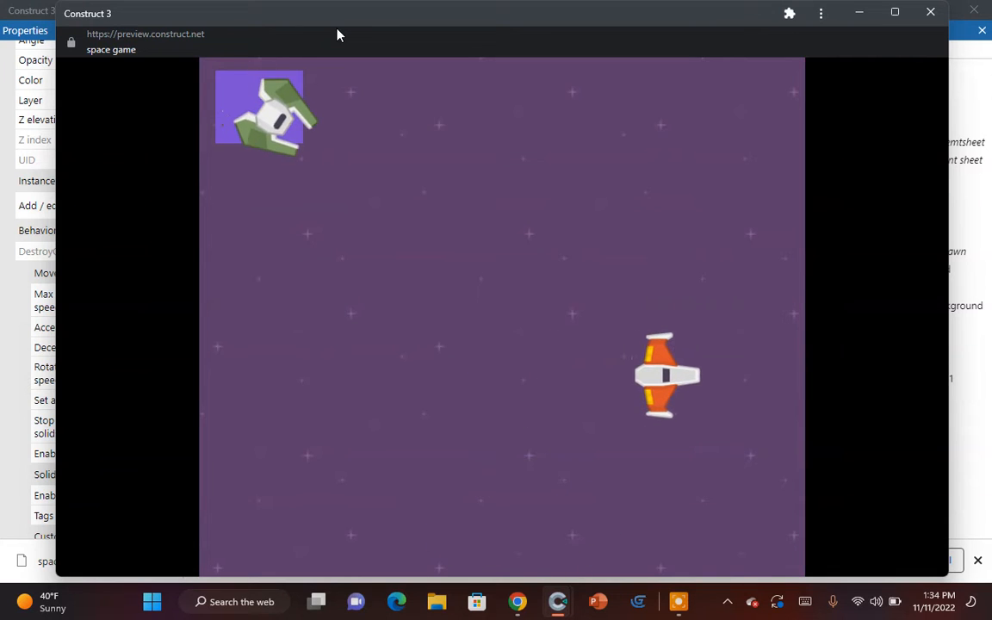
pyautogui.press('Right')
pyautogui.press('Right')
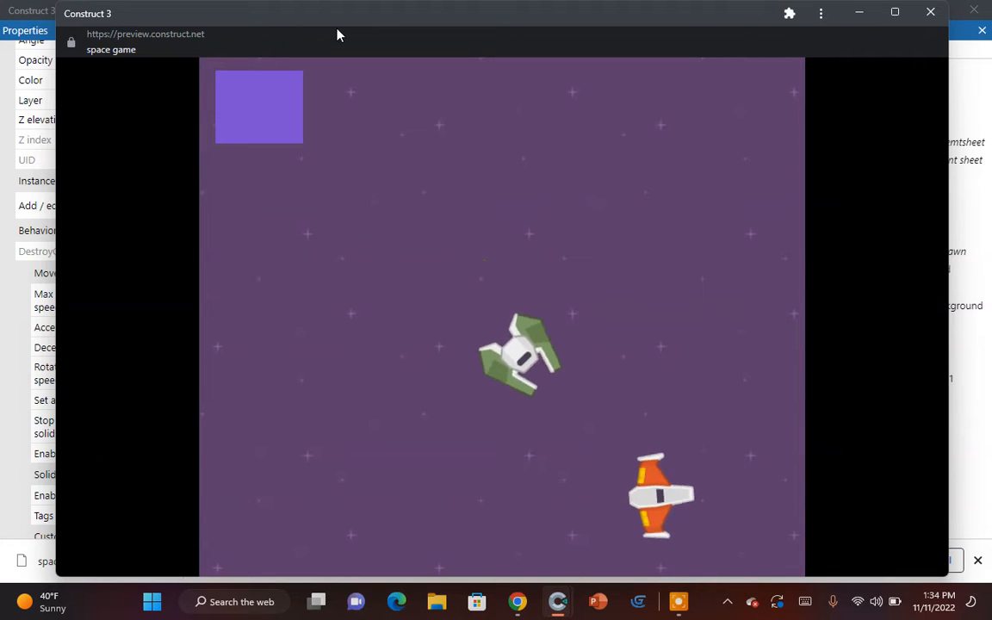
pyautogui.press('Left')
pyautogui.press('Left')
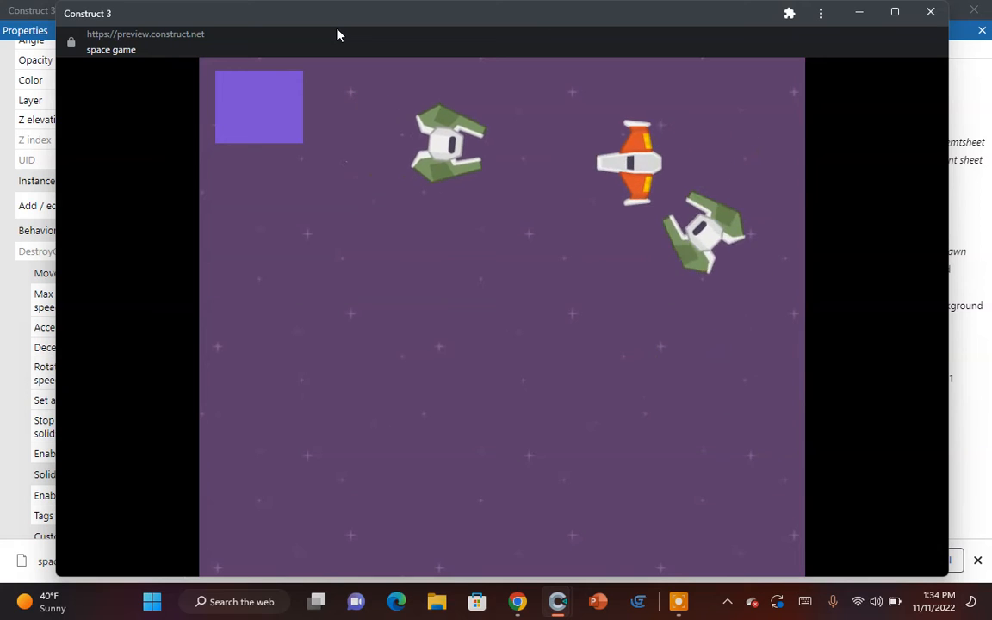
pyautogui.press('Up')
pyautogui.press('Down')
pyautogui.press('Right')
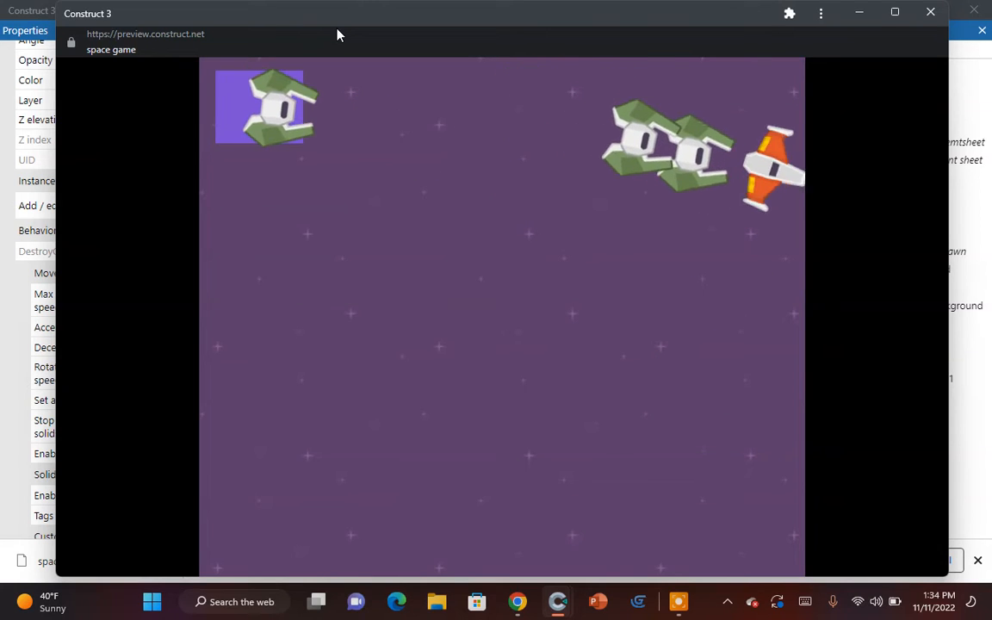
pyautogui.press('Down')
pyautogui.press('Left')
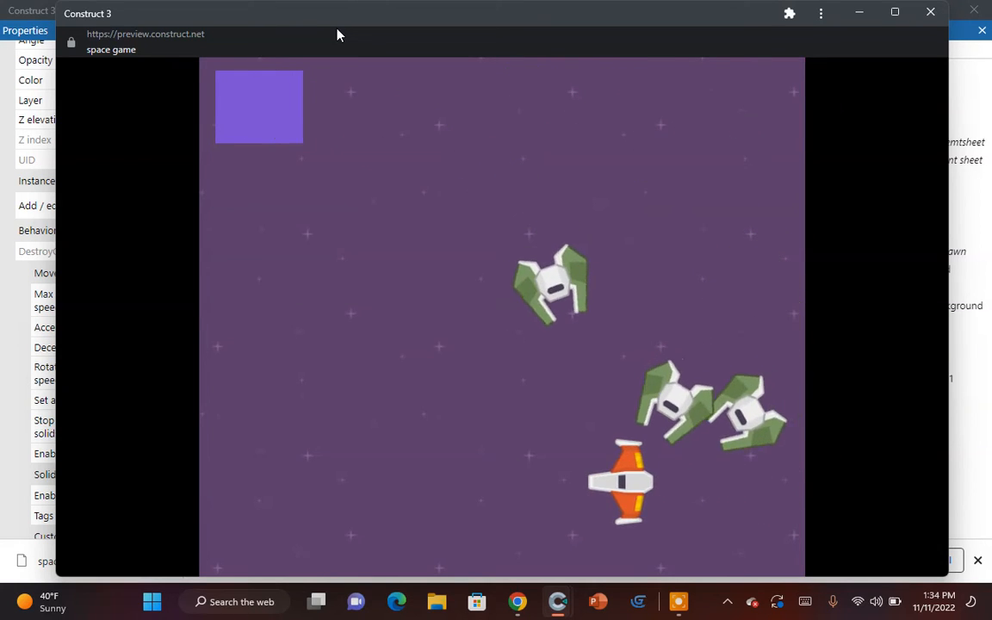
pyautogui.click(931, 12)
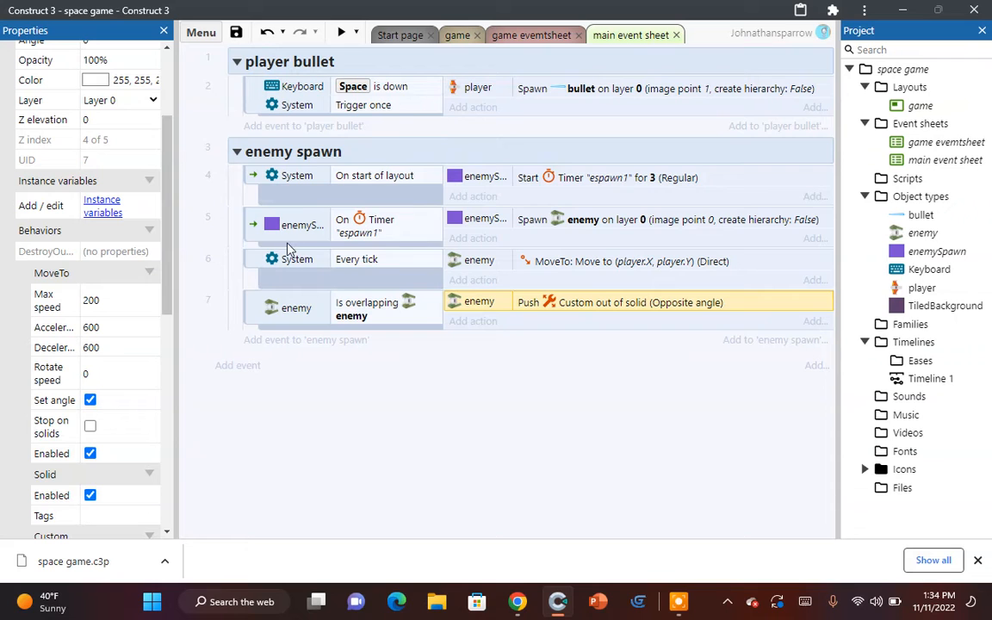
# Step: Add a System action to the "espawn1" timer event that adds 1 to the enemyspwan variable
pyautogui.click(489, 235)
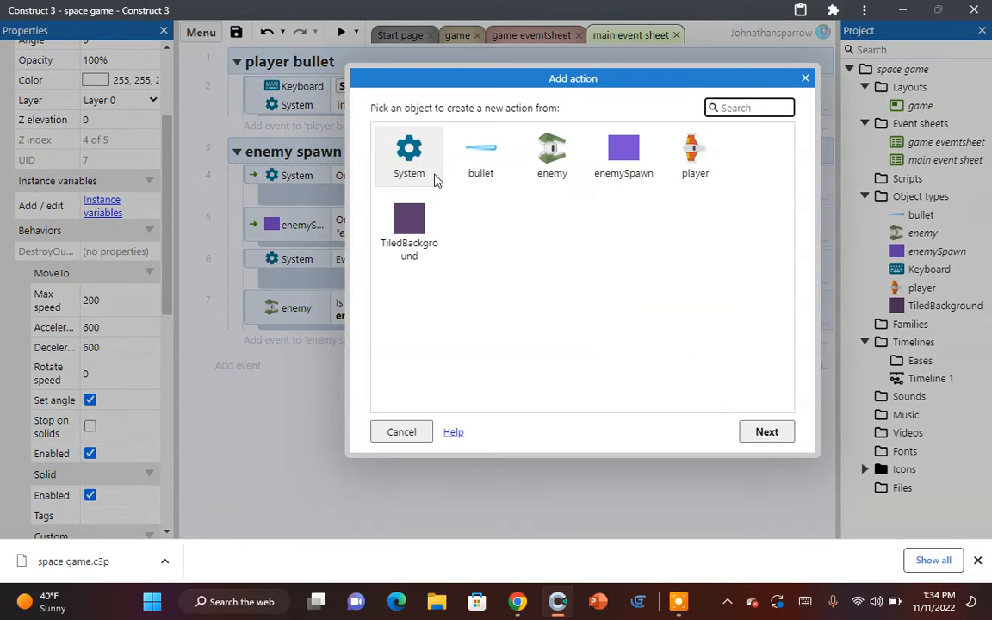
pyautogui.doubleClick(396, 159)
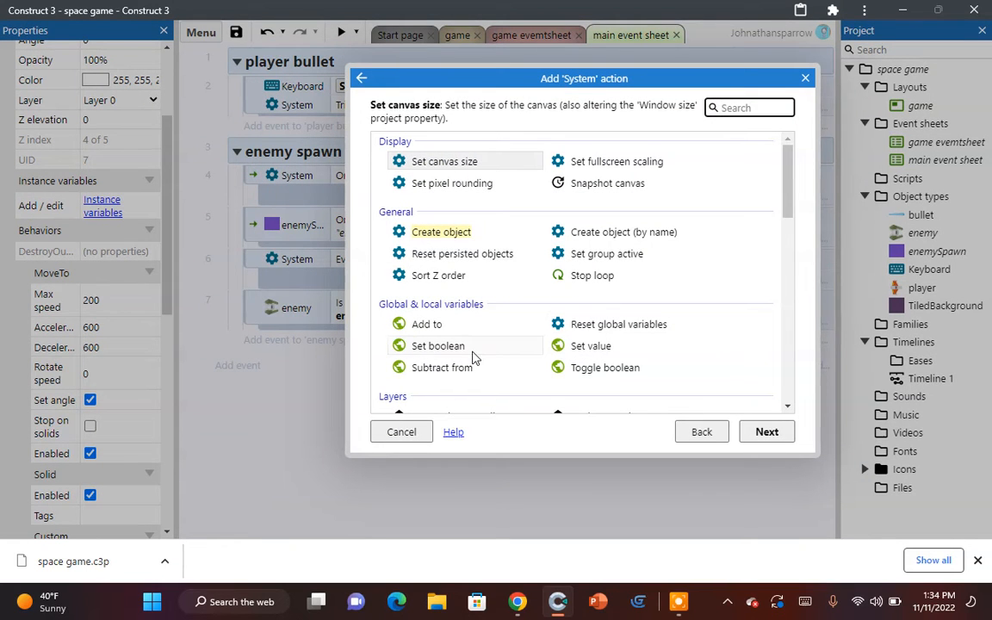
pyautogui.doubleClick(426, 324)
pyautogui.click(646, 452)
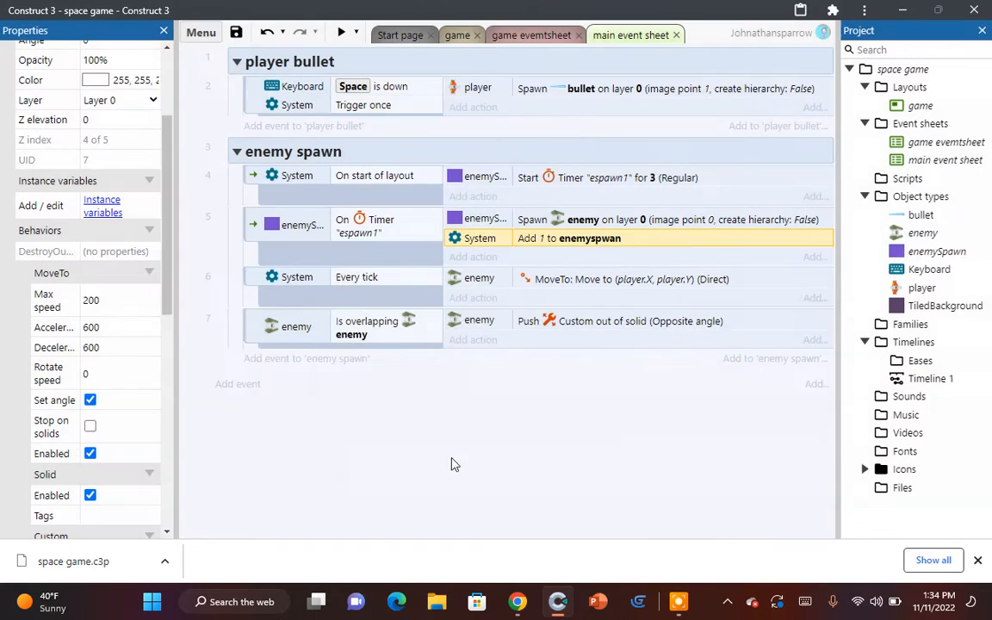
pyautogui.click(293, 359)
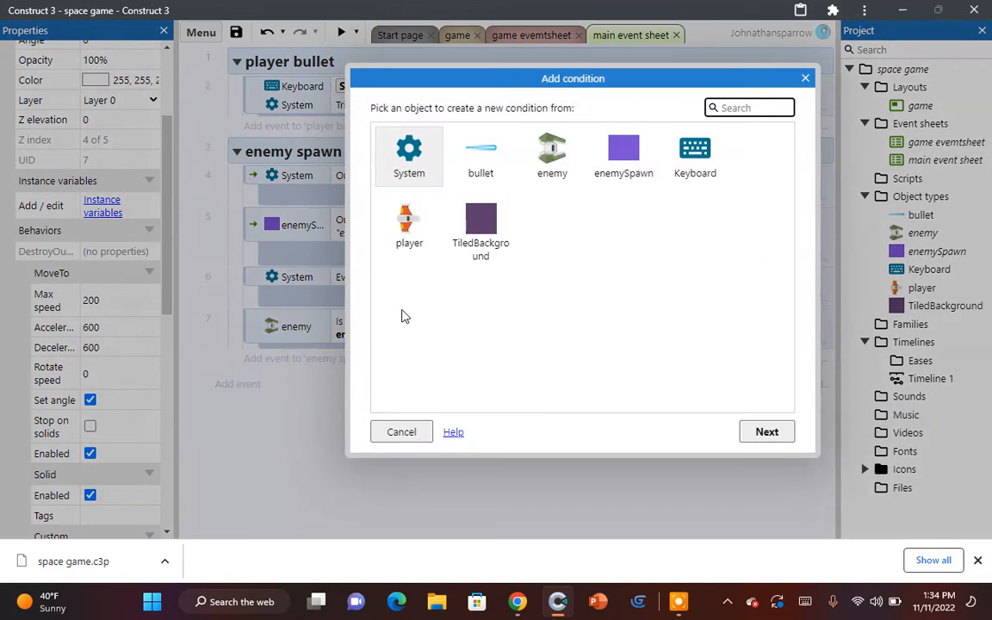
pyautogui.doubleClick(424, 175)
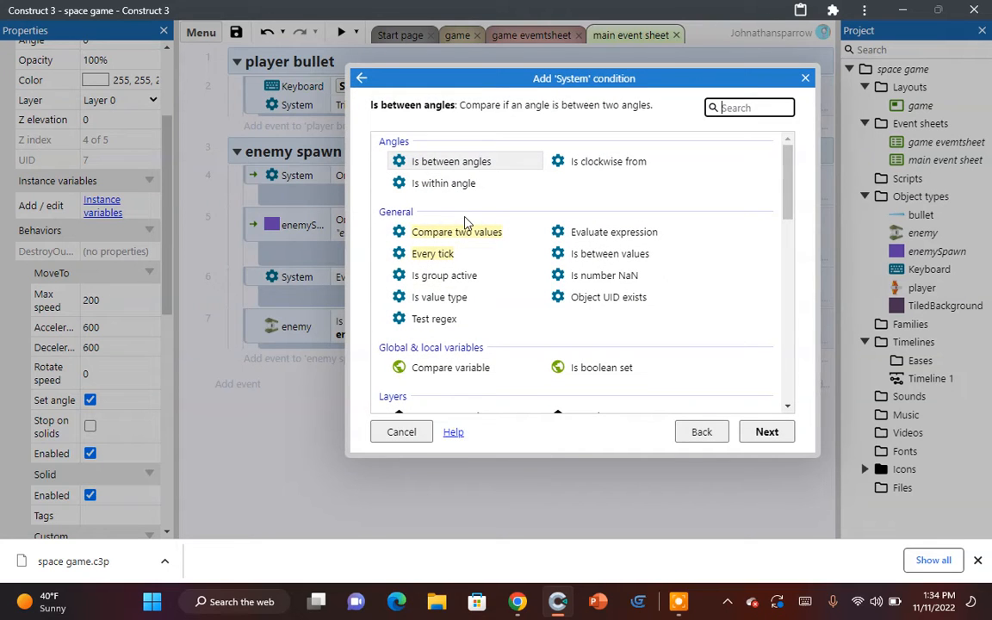
pyautogui.click(806, 78)
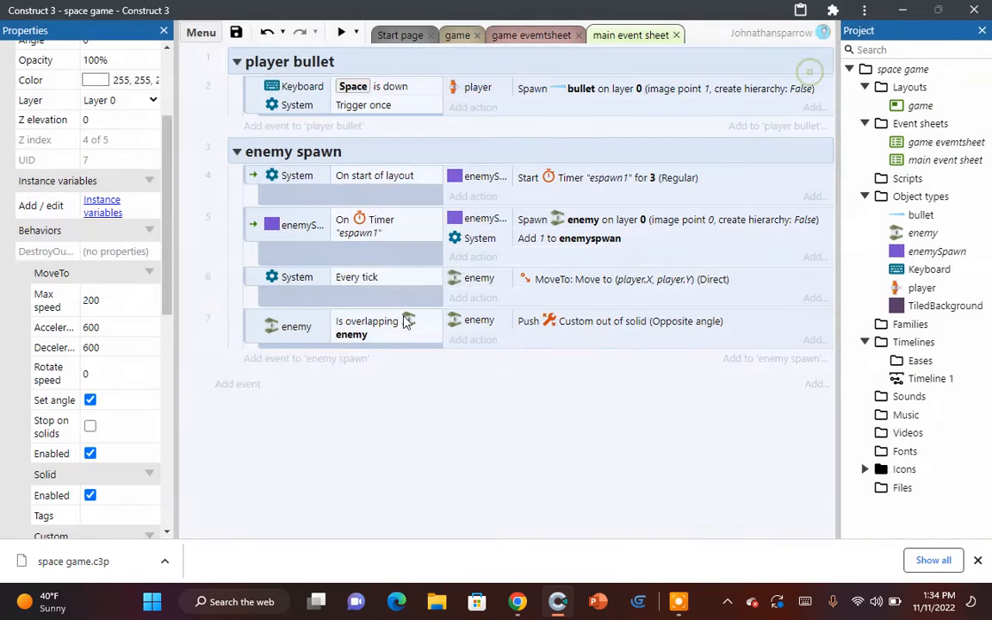
# Step: Add an event to the enemy spawn group with a System Compare variable condition checking that enemyspwan equals 3
pyautogui.click(344, 361)
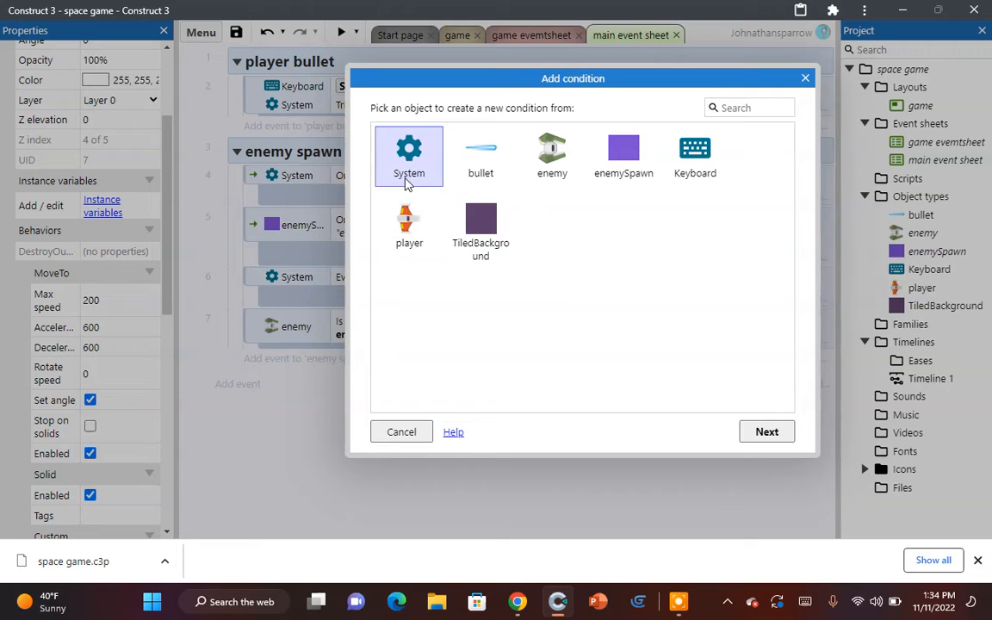
pyautogui.doubleClick(406, 181)
pyautogui.scroll(-3, 435, 262)
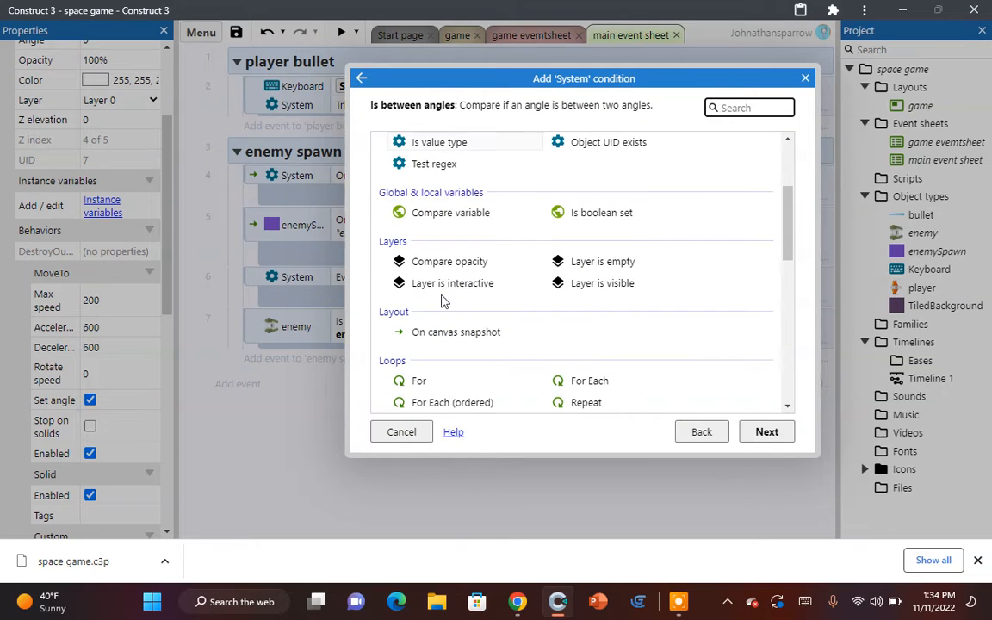
pyautogui.doubleClick(472, 212)
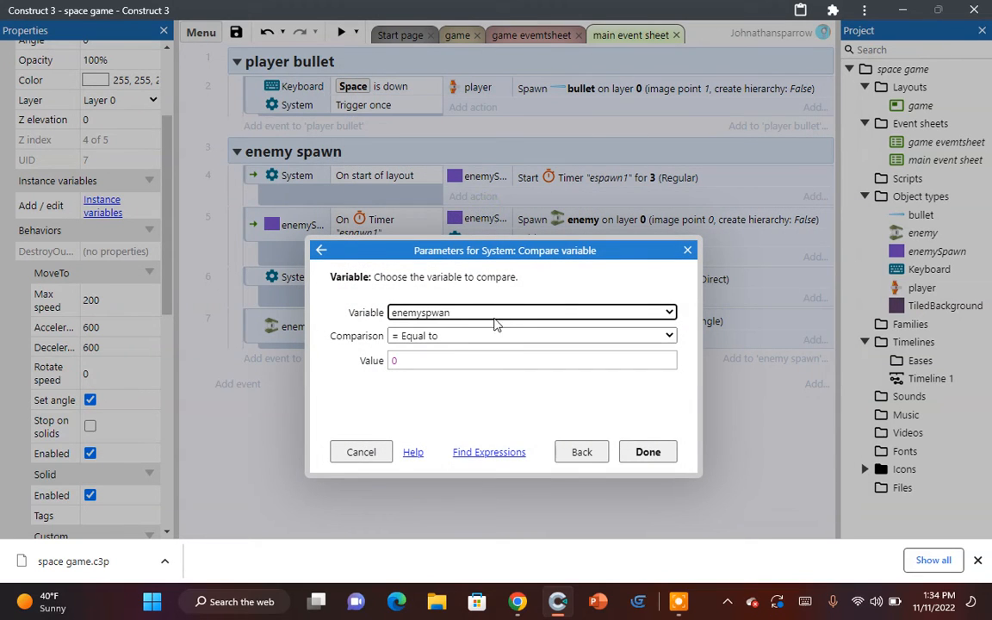
pyautogui.click(429, 359)
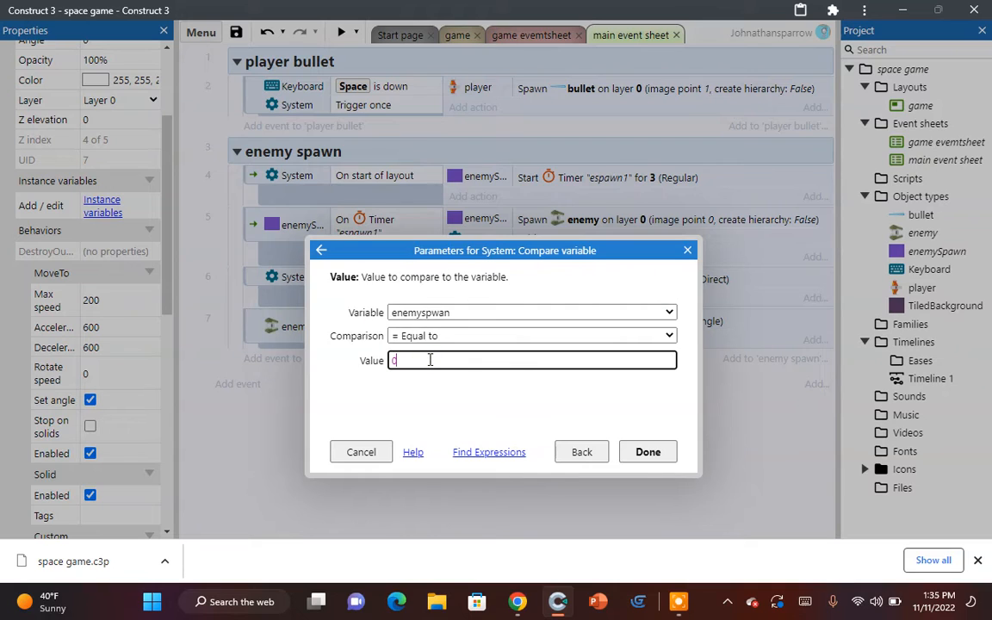
pyautogui.click(462, 336)
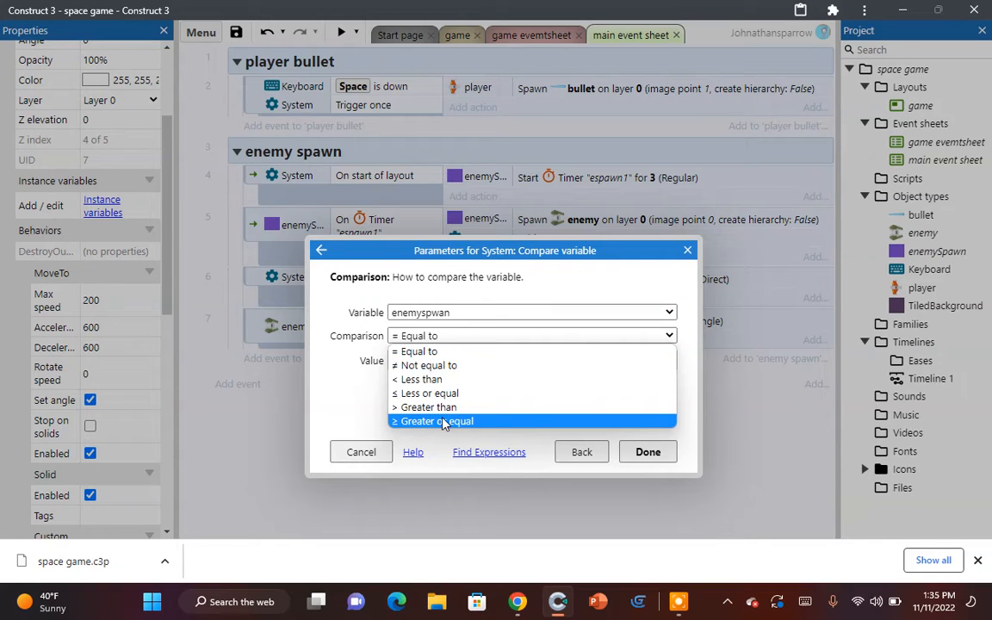
pyautogui.click(427, 351)
pyautogui.click(446, 358)
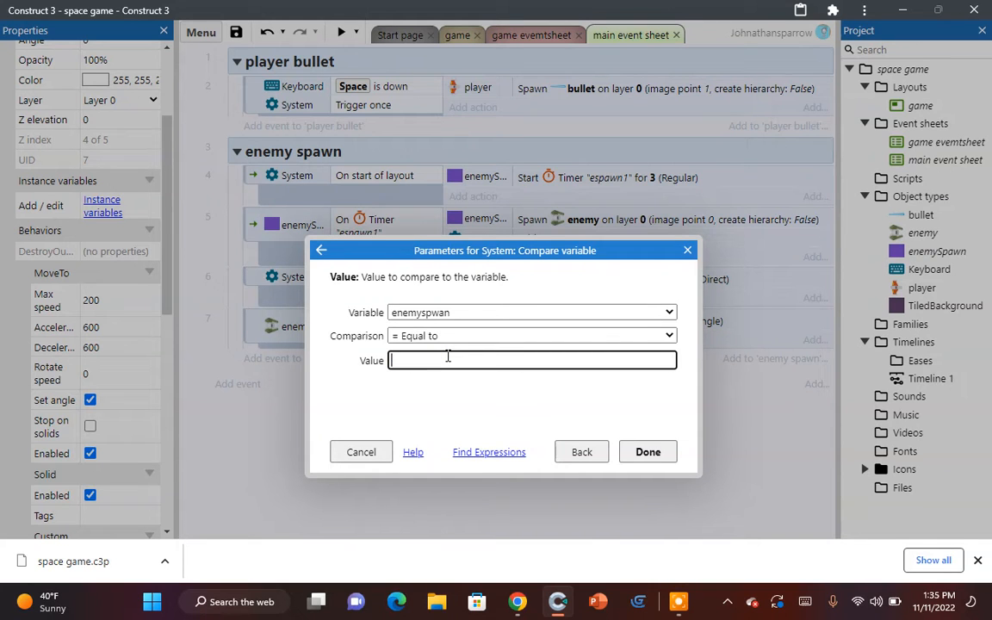
pyautogui.write('3')
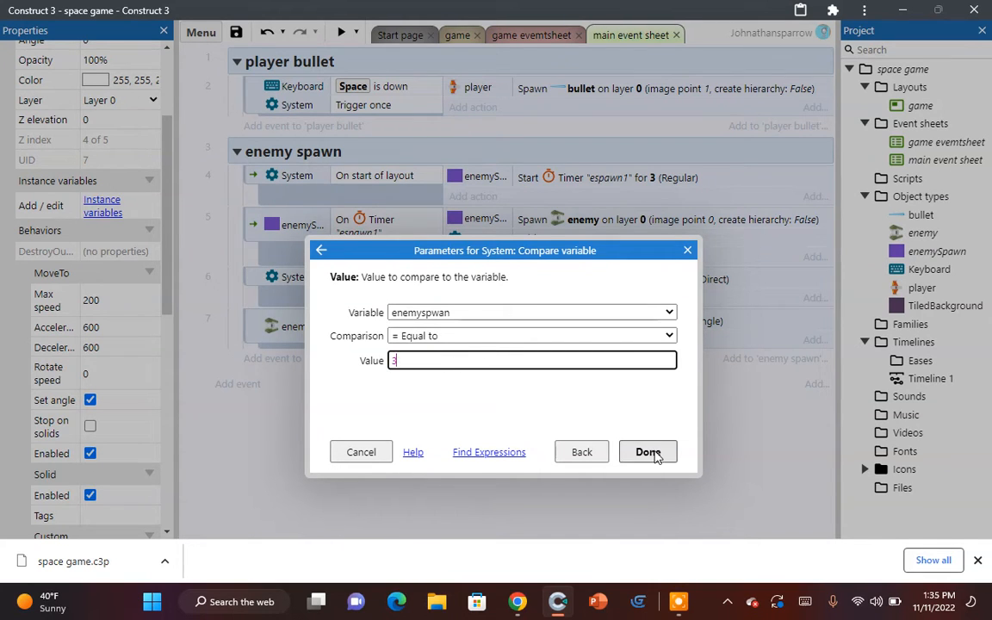
pyautogui.click(649, 452)
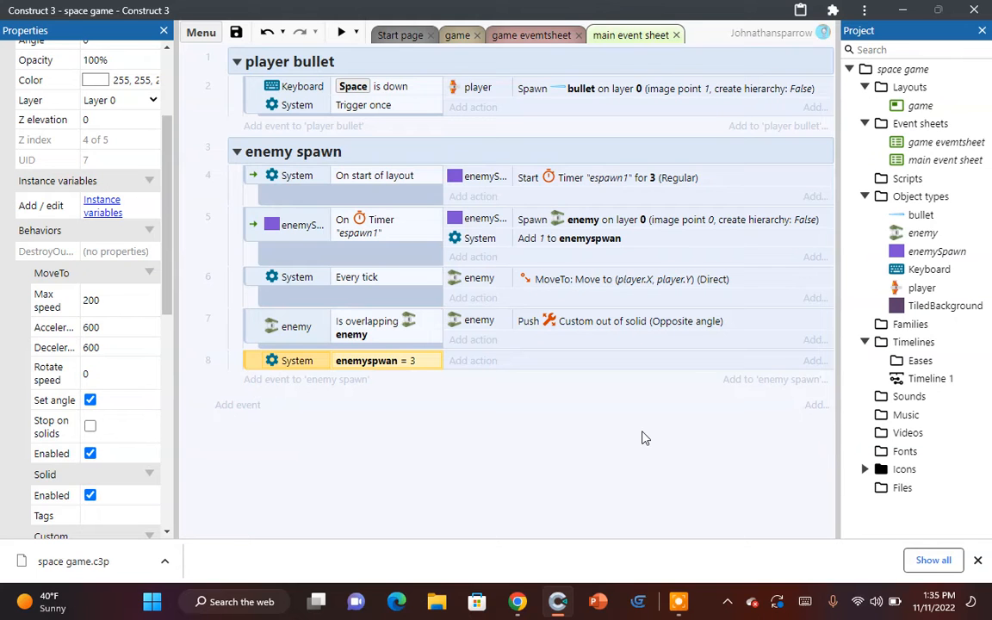
# Step: Add an enemySpawn action to the enemyspwan = 3 event that sets the timer "espwan1" to Paused
pyautogui.click(476, 361)
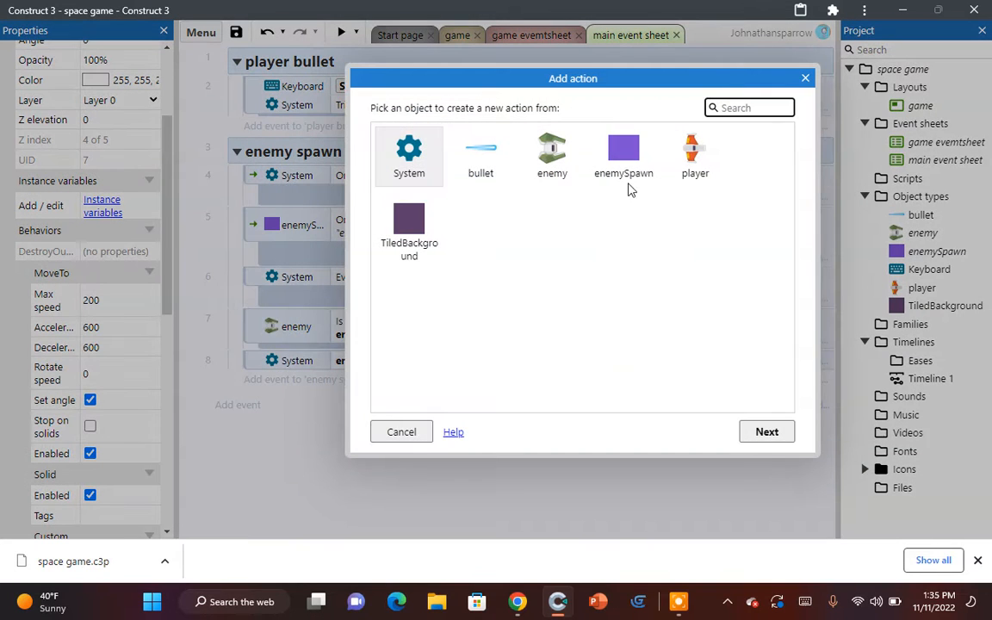
pyautogui.doubleClick(624, 171)
pyautogui.scroll(-10, 620, 206)
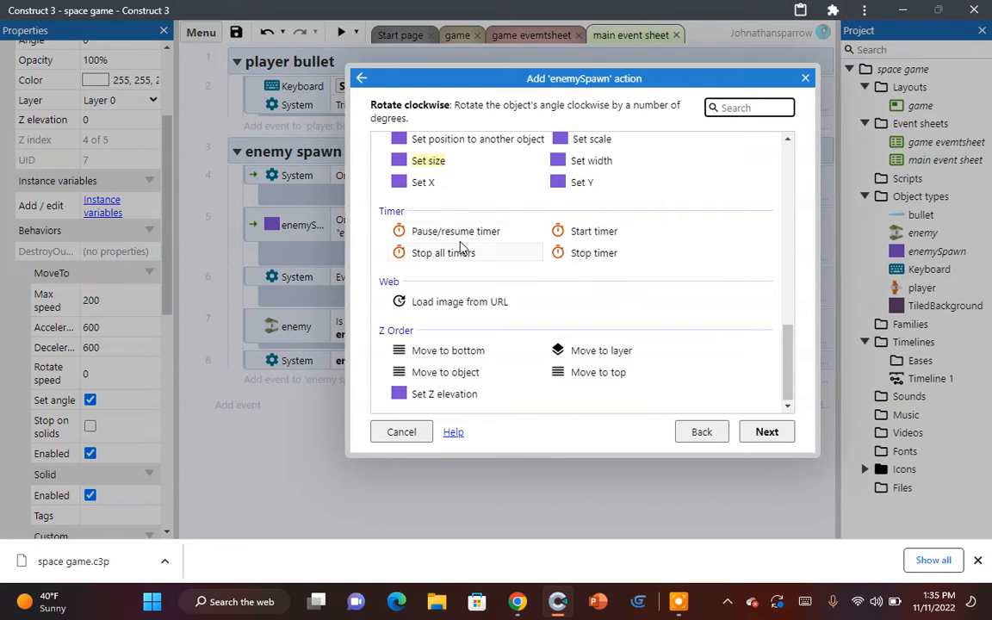
pyautogui.doubleClick(438, 231)
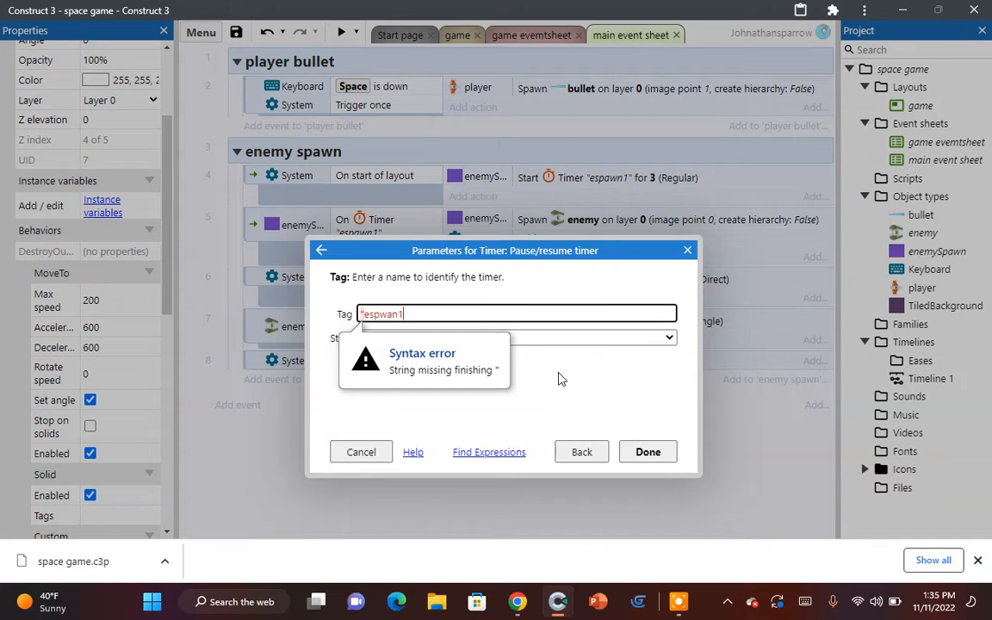
pyautogui.click(646, 452)
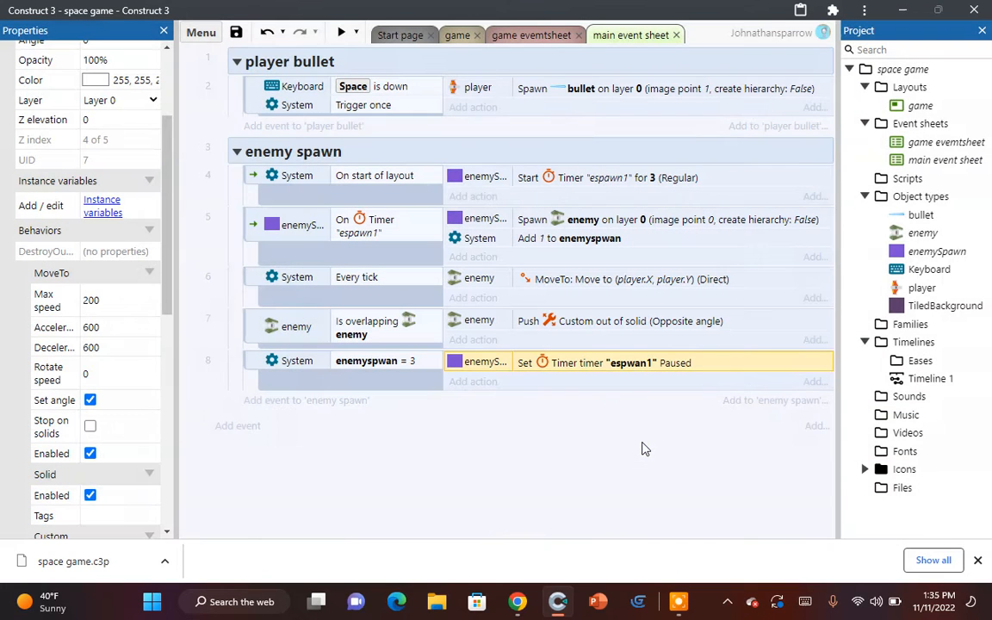
# Step: Preview the game, fly the player ship around to check whether enemy spawning stops after three enemies, and close the preview
pyautogui.click(342, 33)
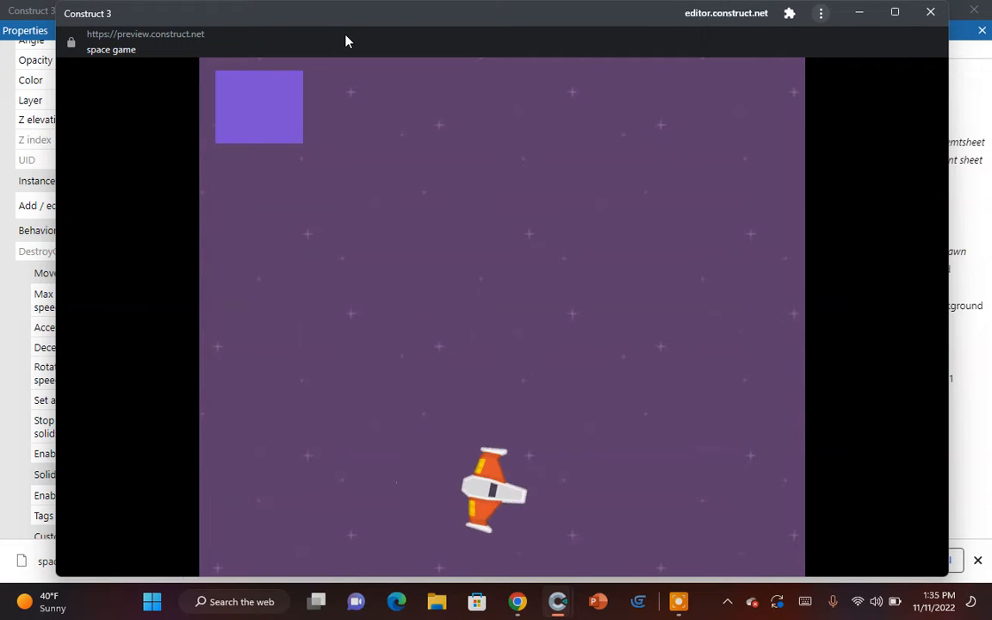
pyautogui.press('Right')
pyautogui.press('Up')
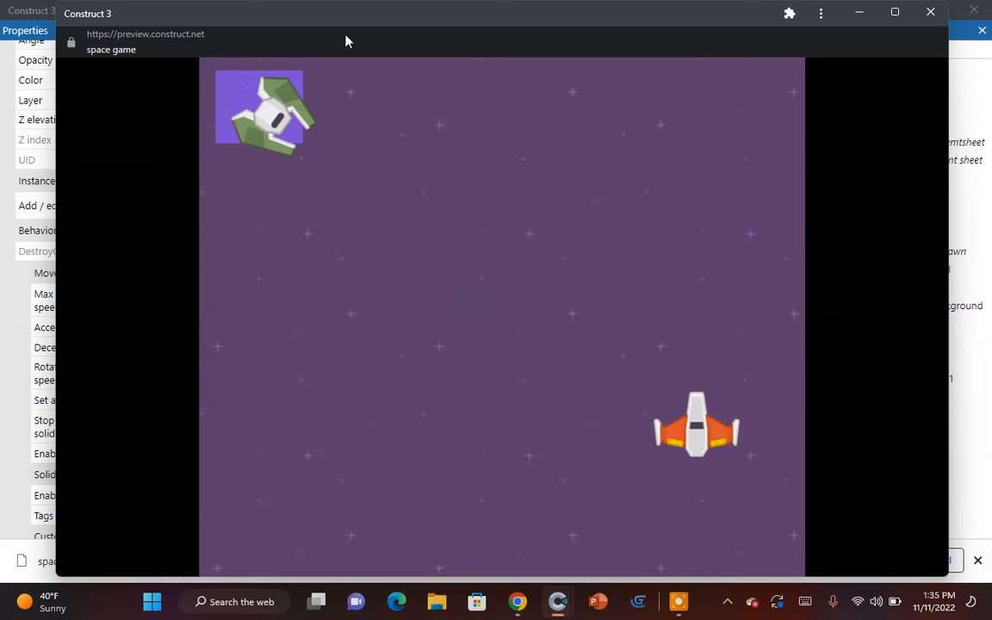
pyautogui.press('Down')
pyautogui.press('Left')
pyautogui.press('Up')
pyautogui.press('Right')
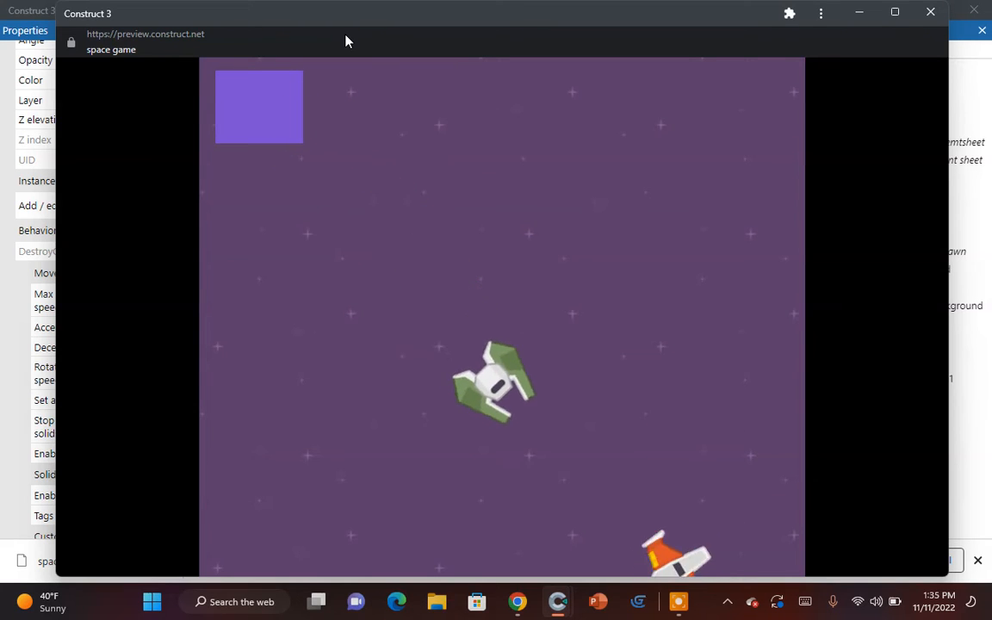
pyautogui.press('Up')
pyautogui.press('Left')
pyautogui.press('Up')
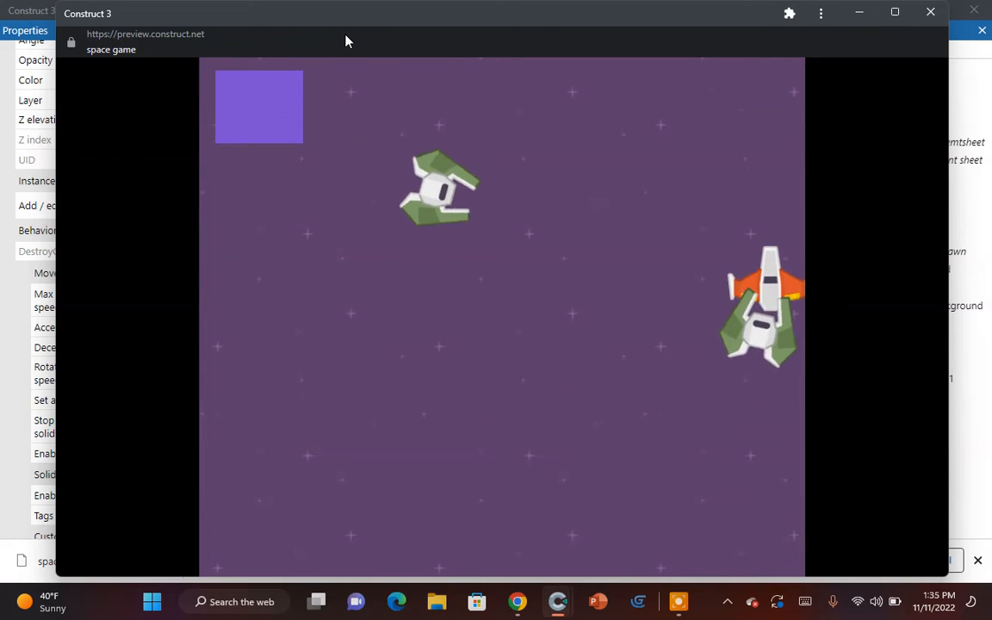
pyautogui.press('Left')
pyautogui.press('Down')
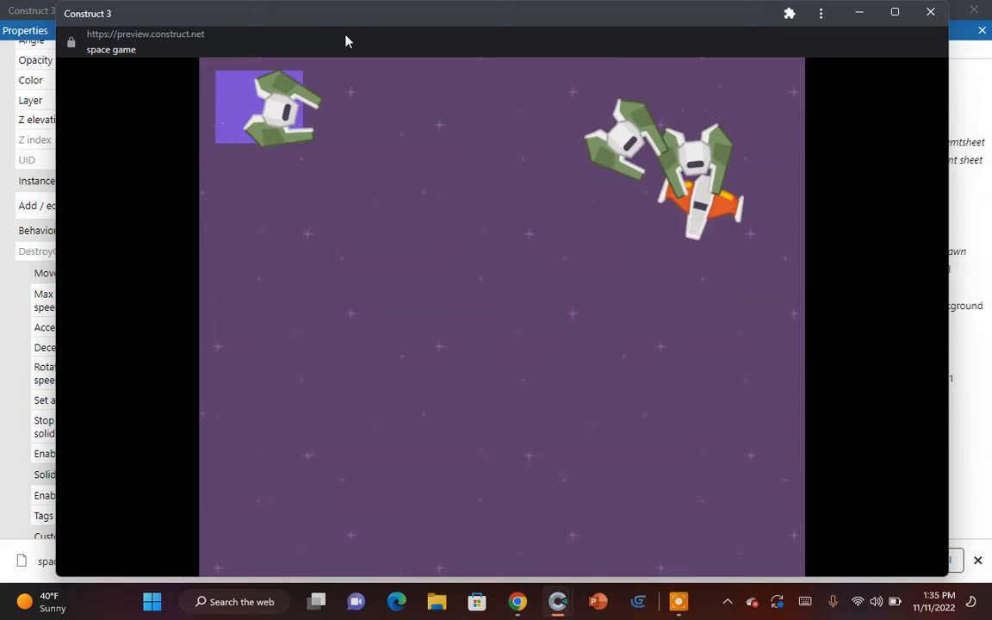
pyautogui.press('Left')
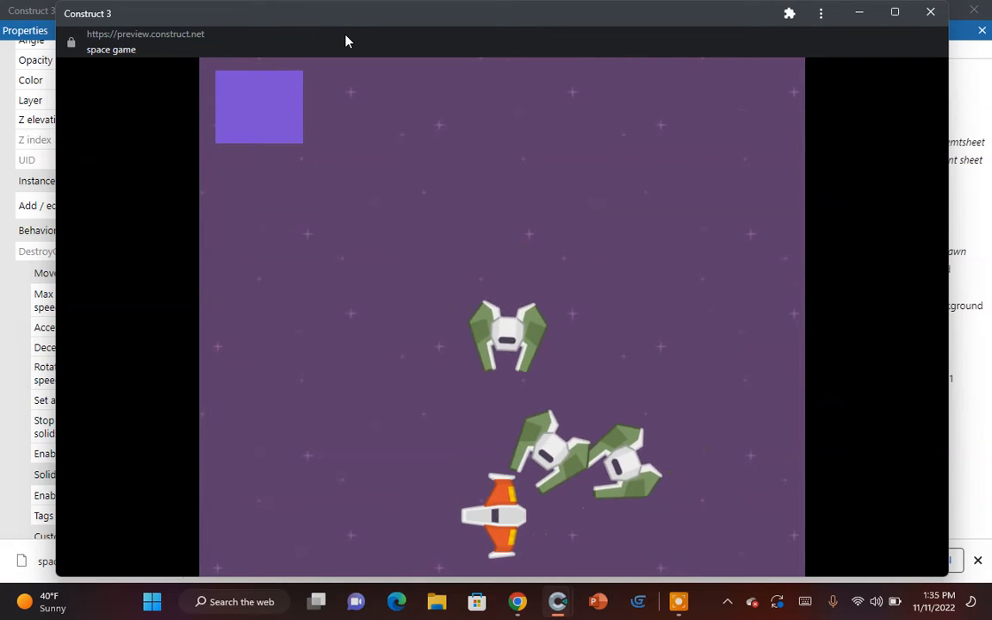
pyautogui.press('Up')
pyautogui.press('Right')
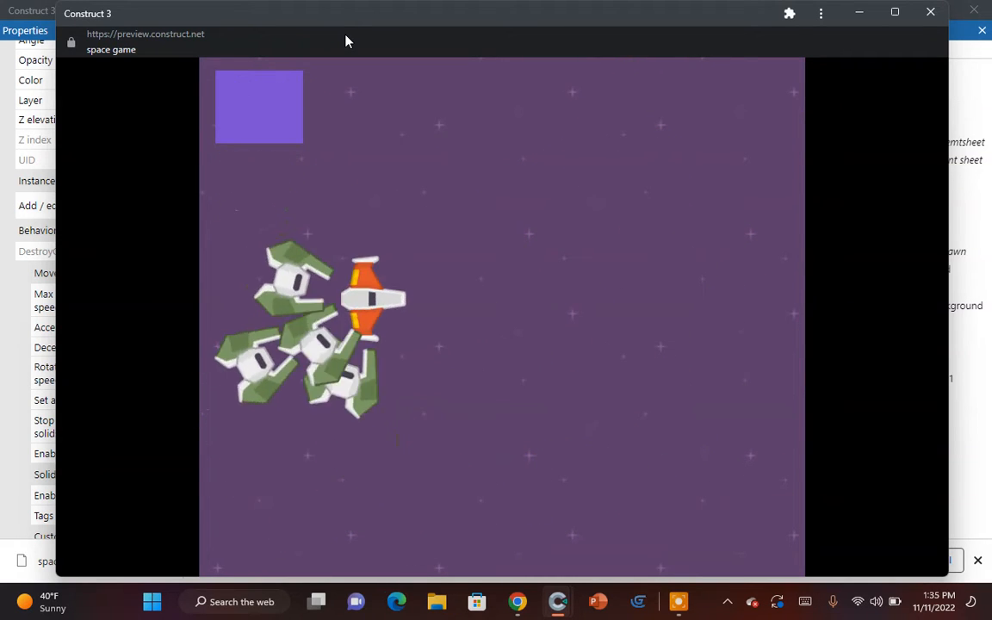
pyautogui.press('Up')
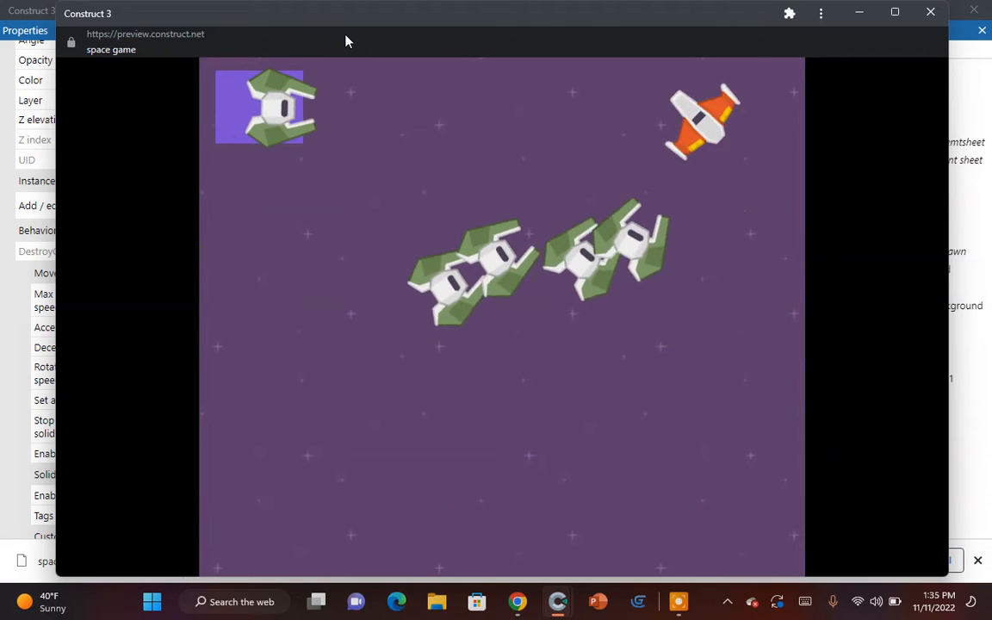
pyautogui.press('Left')
pyautogui.press('Down')
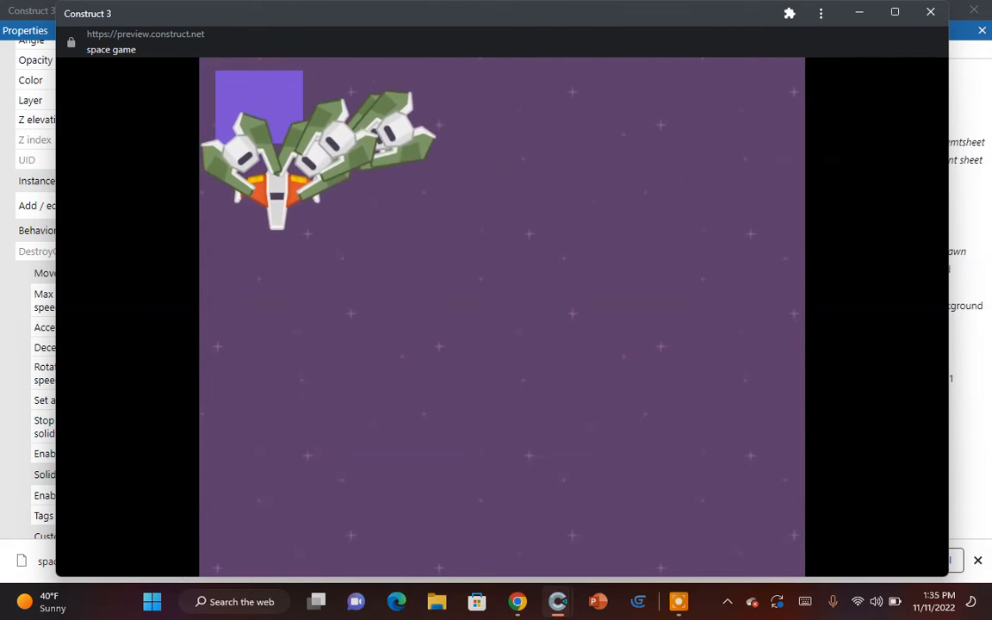
pyautogui.click(932, 13)
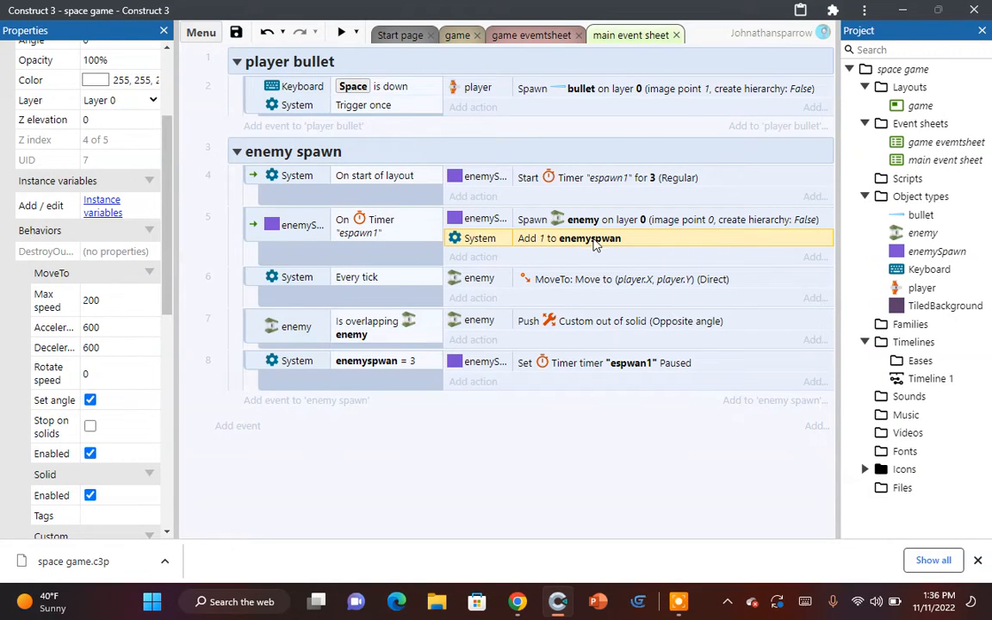
# Step: Correct the tag in the enemyspwan = 3 event's pause timer action to "espawn1", keeping the state Paused
pyautogui.doubleClick(639, 365)
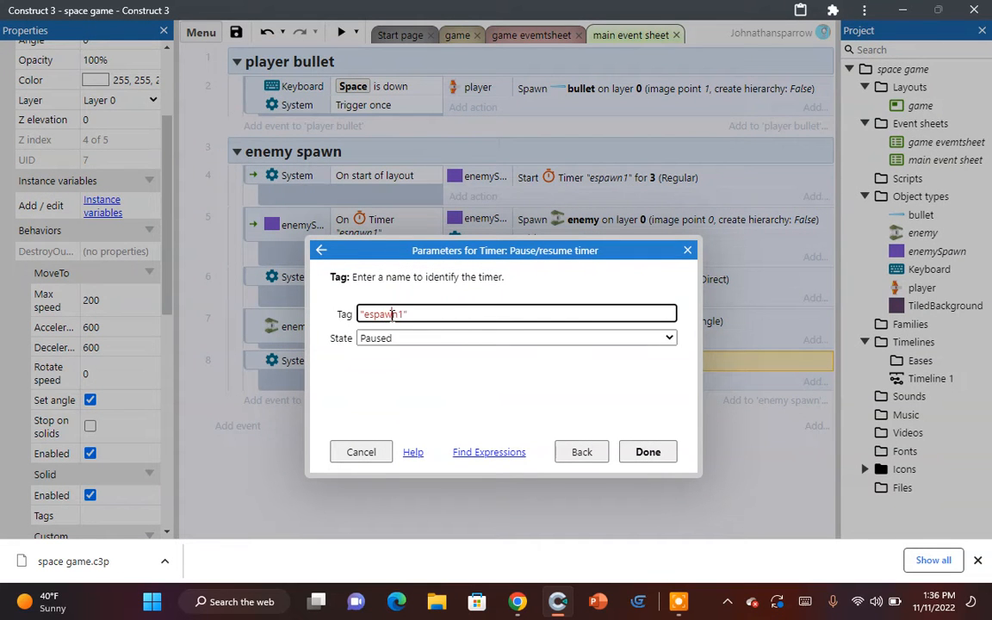
pyautogui.click(663, 455)
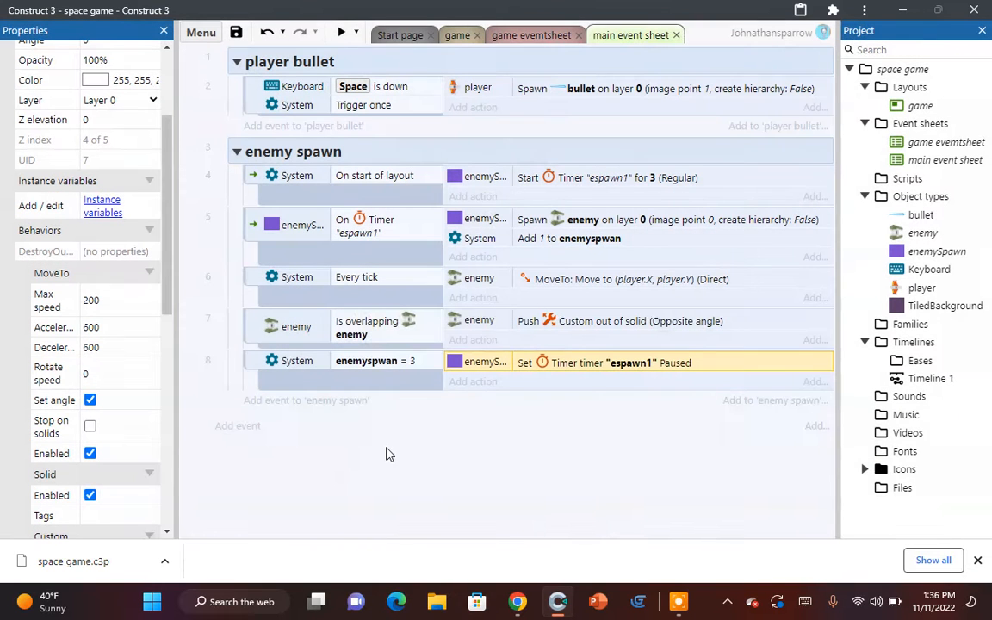
# Step: Check the player ship's BoundToLayout and 8Direction behavior settings in the game layout, including the Bound by options
pyautogui.click(455, 36)
pyautogui.scroll(-3, 473, 379)
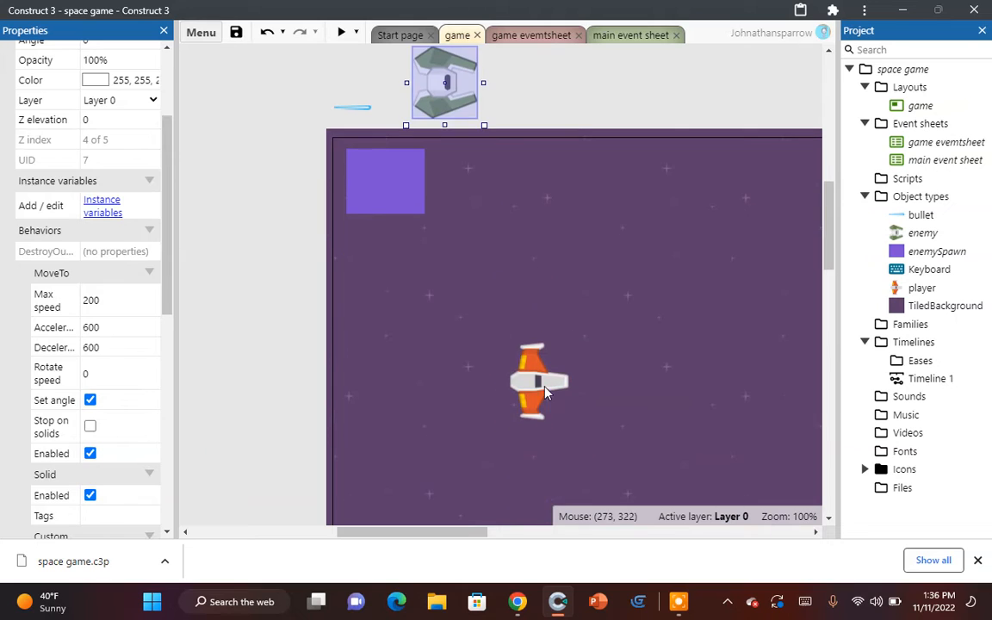
pyautogui.click(538, 383)
pyautogui.scroll(-2, 97, 419)
pyautogui.scroll(-1, 97, 420)
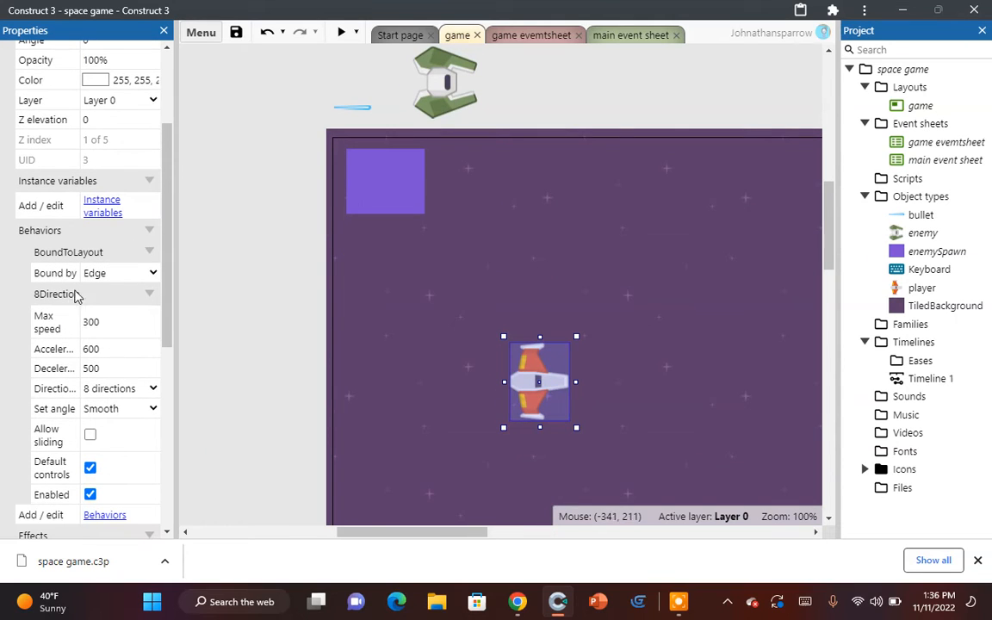
pyautogui.click(97, 274)
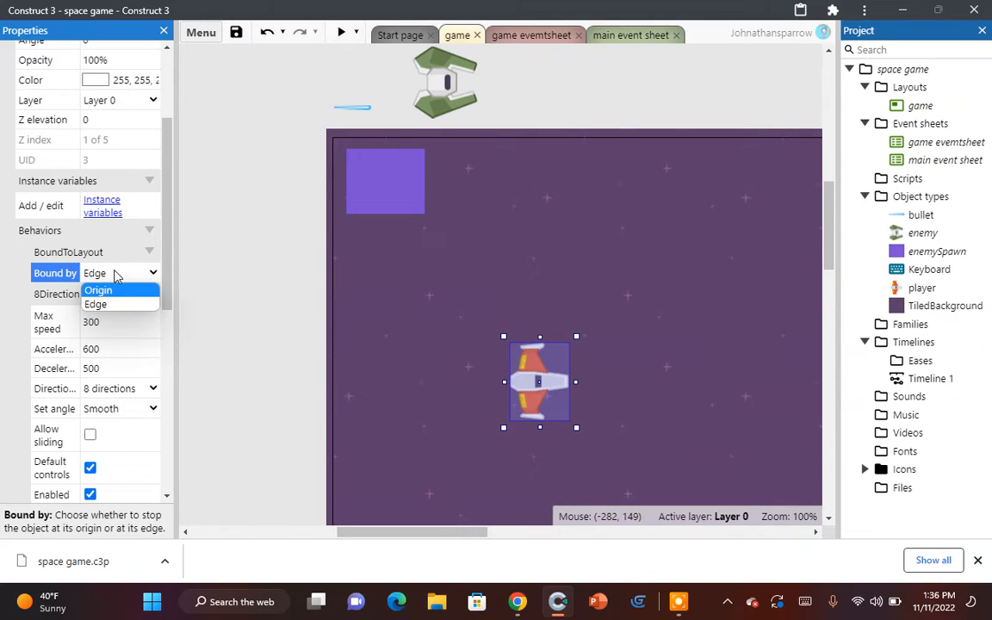
pyautogui.click(115, 274)
pyautogui.scroll(-5, 434, 336)
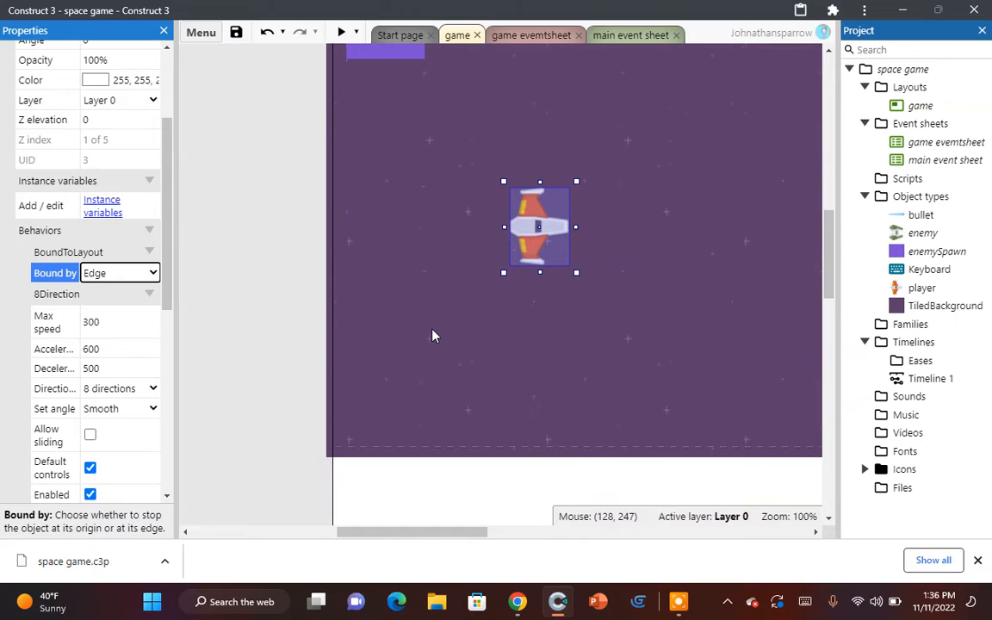
# Step: Preview the game, fly the player ship towards the layout edges to check its bounds, and close the preview
pyautogui.click(339, 32)
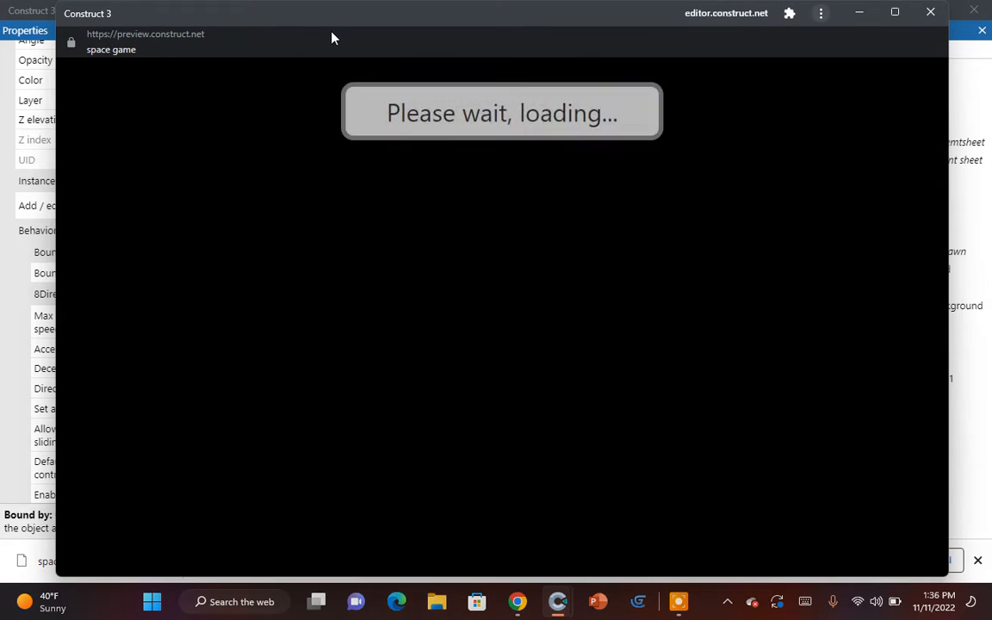
pyautogui.press('Down')
pyautogui.press('Down')
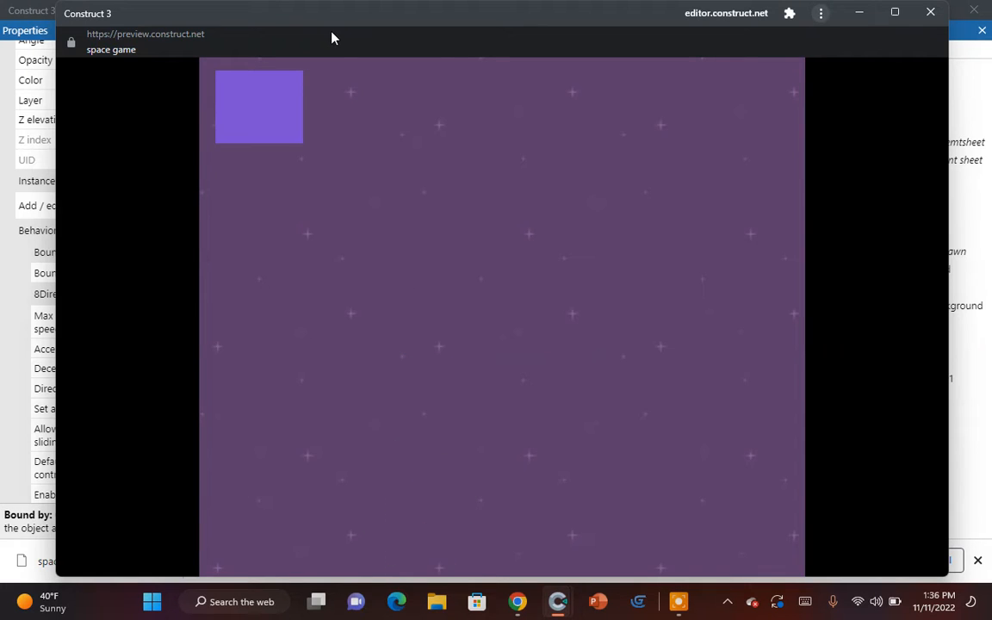
pyautogui.press('Up')
pyautogui.press('Right')
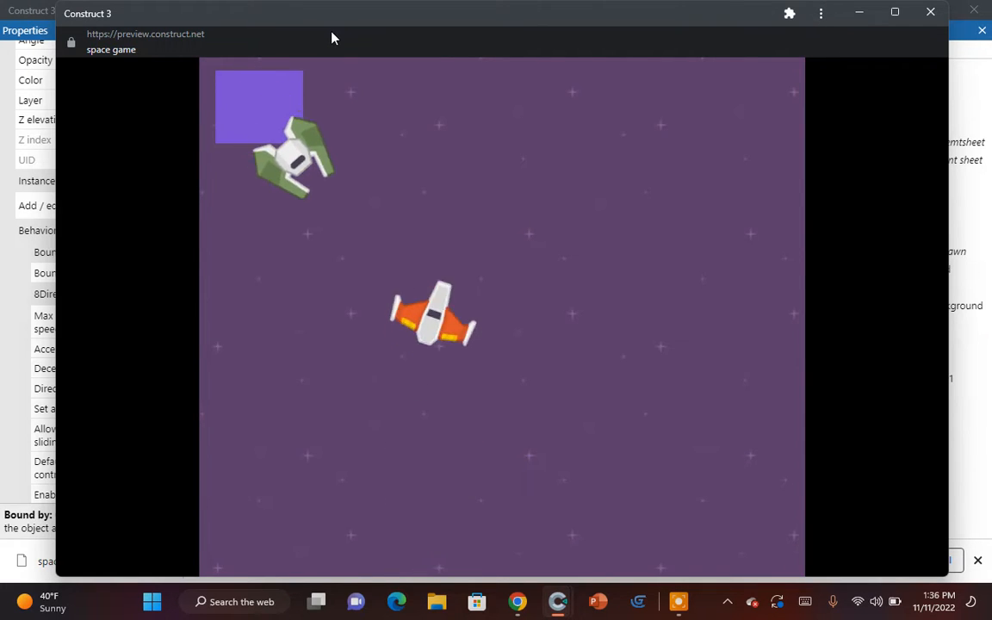
pyautogui.press('Down')
pyautogui.press('Up')
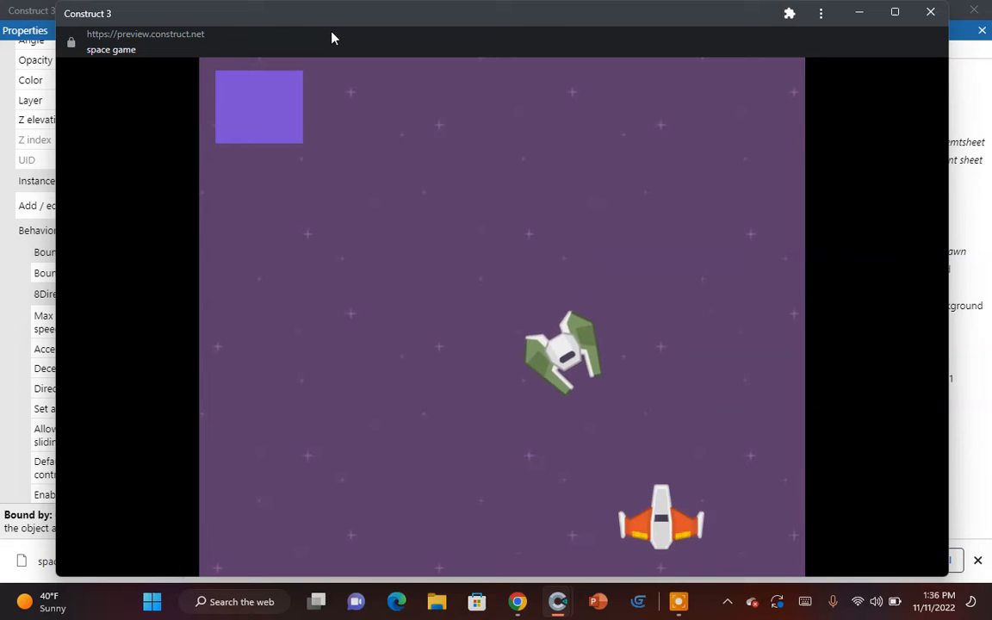
pyautogui.press('Right')
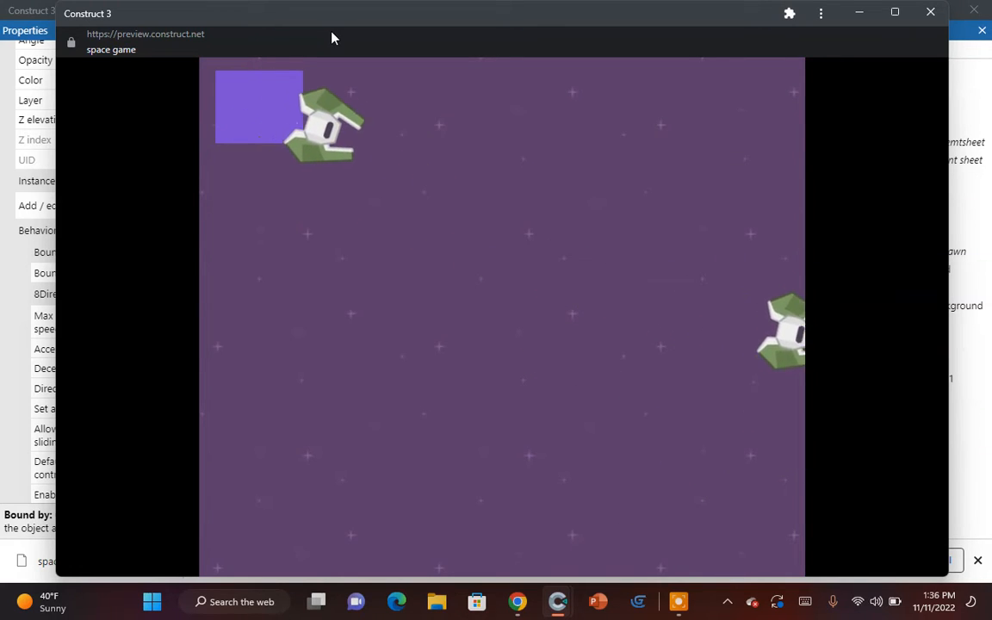
pyautogui.click(930, 14)
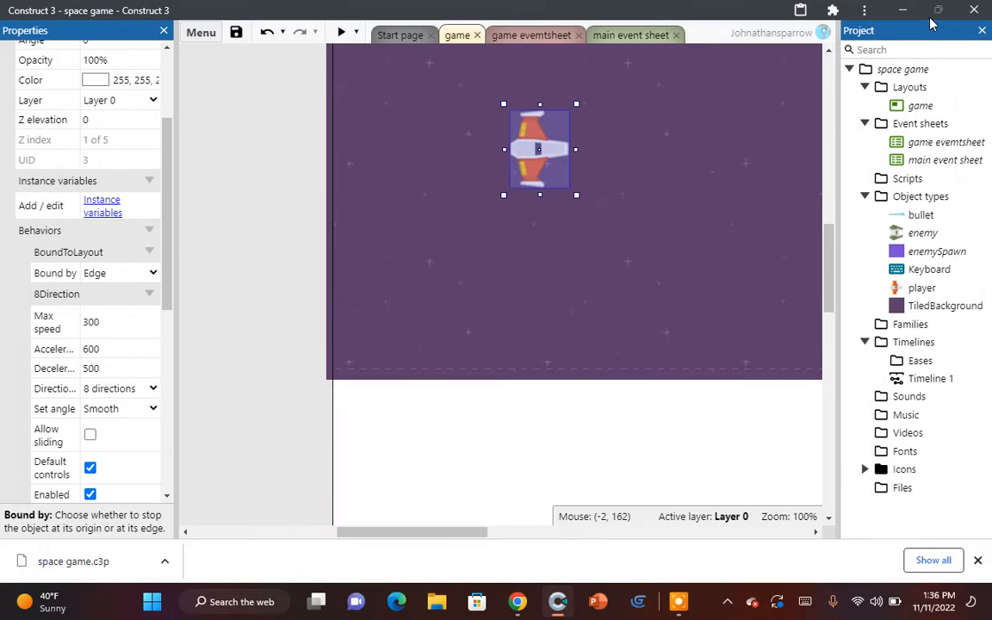
# Step: Insert a new Sprite object named "wall" into the game layout just below the space background
pyautogui.rightClick(206, 195)
pyautogui.click(246, 229)
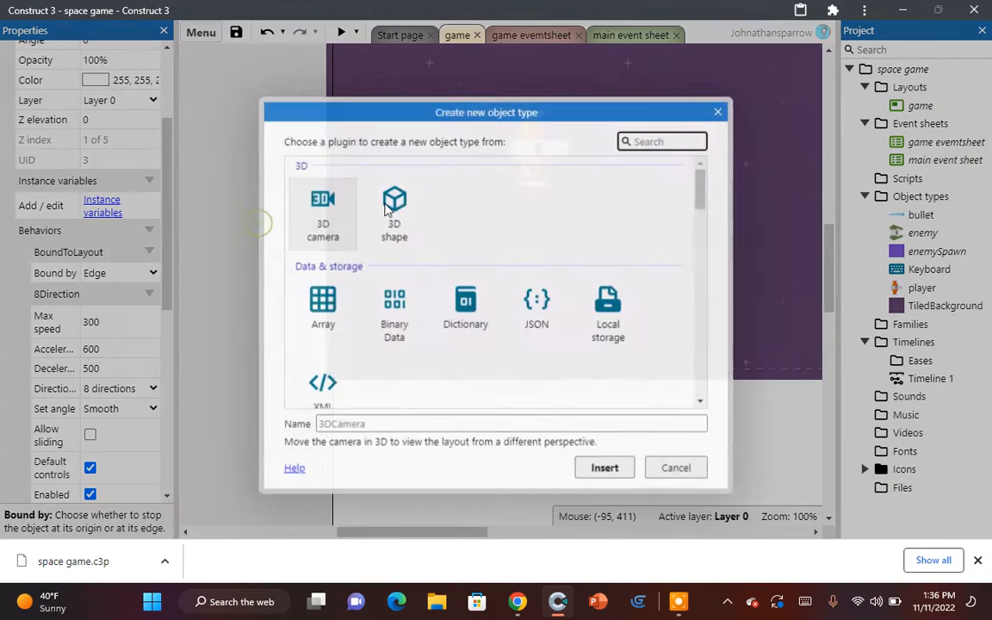
pyautogui.write('wall')
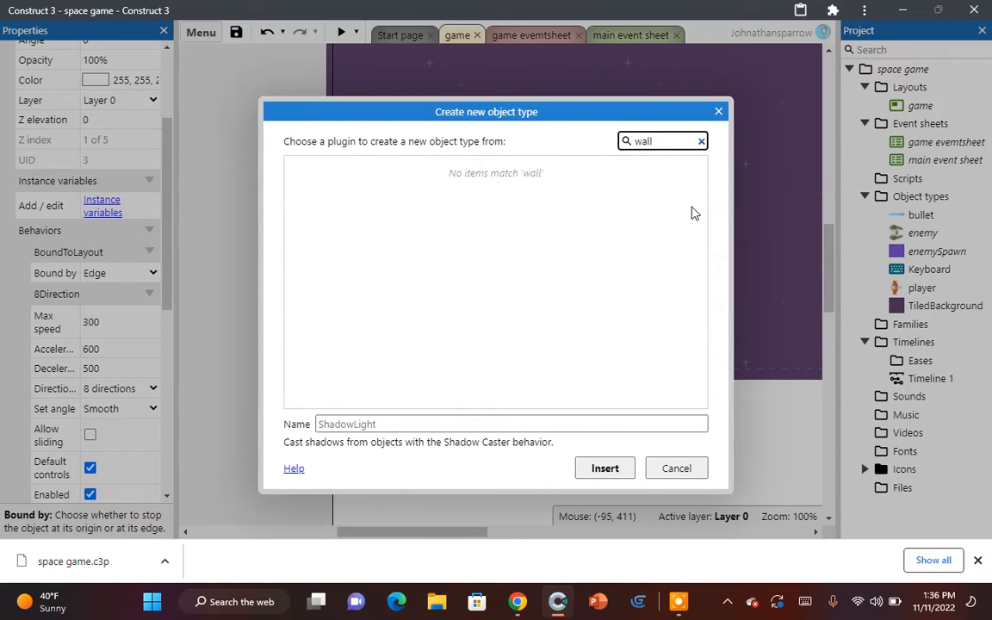
pyautogui.write('sp')
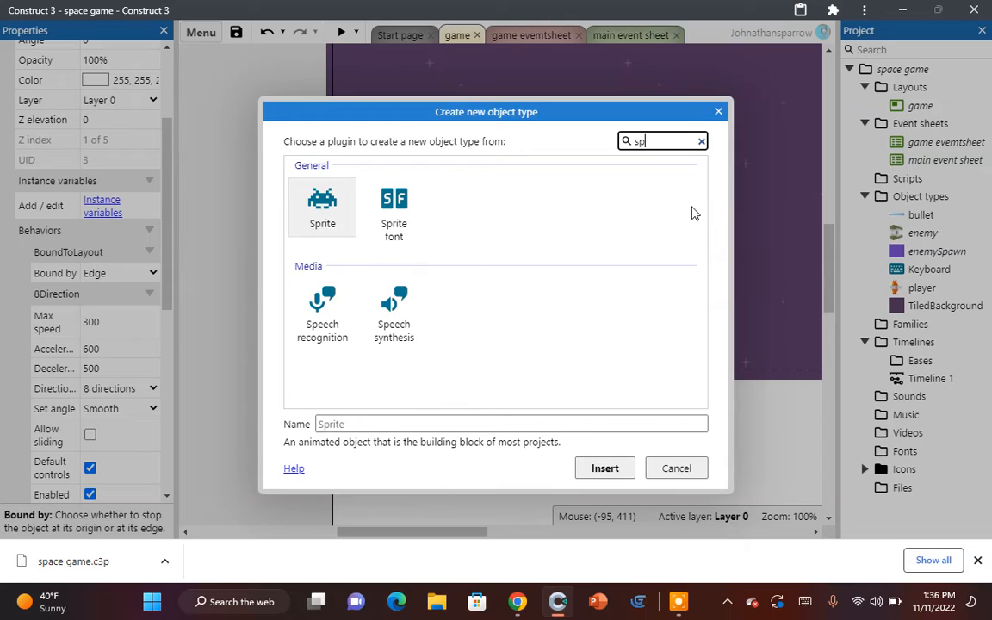
pyautogui.click(320, 226)
pyautogui.click(396, 422)
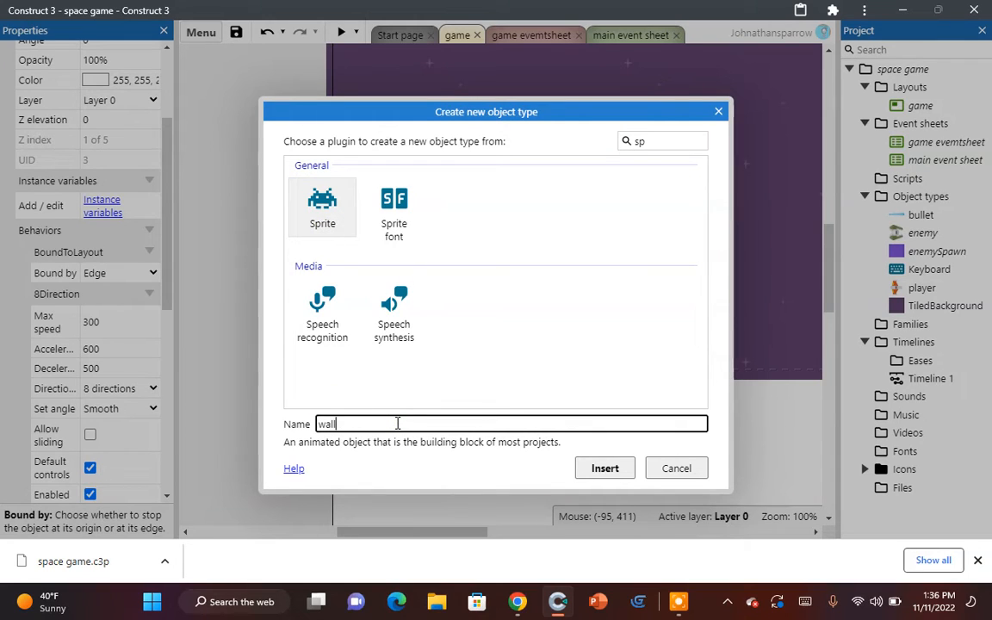
pyautogui.click(598, 467)
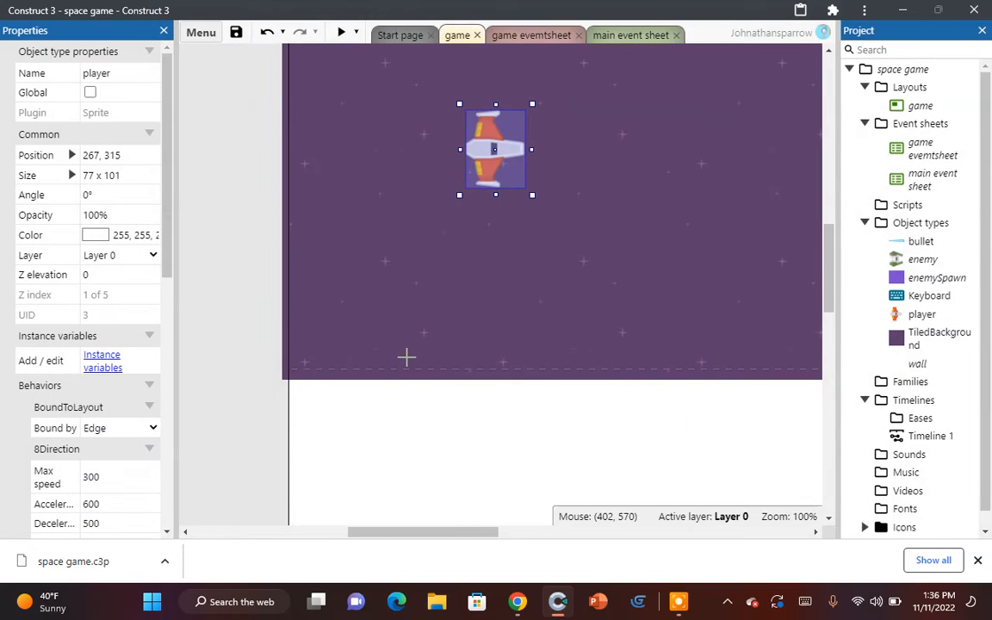
pyautogui.click(299, 440)
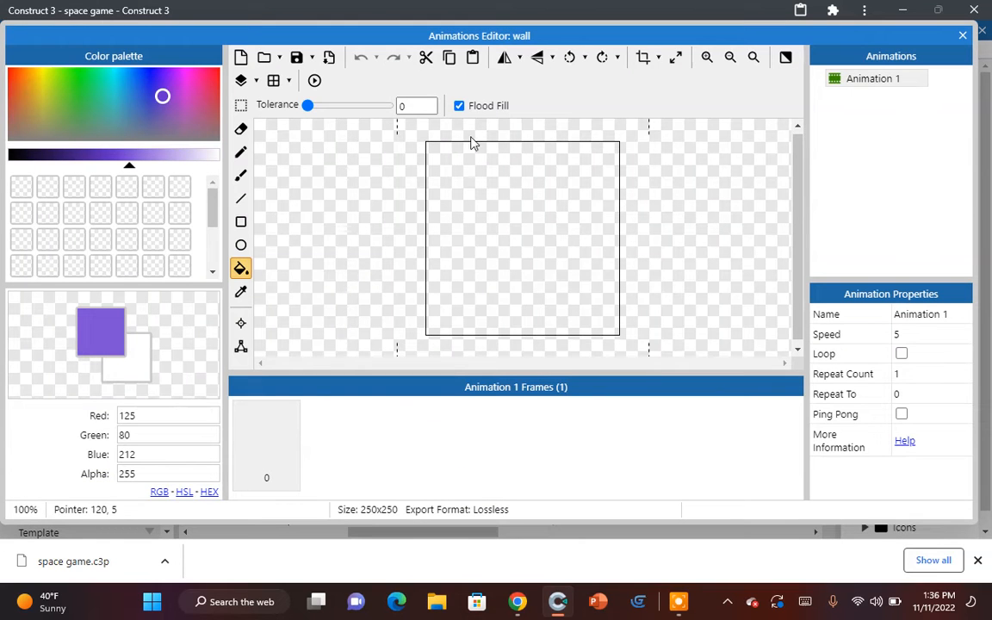
# Step: Fill the wall sprite with purple, place it along the background's lower edge, and stretch it to about 908 x 250
pyautogui.click(241, 223)
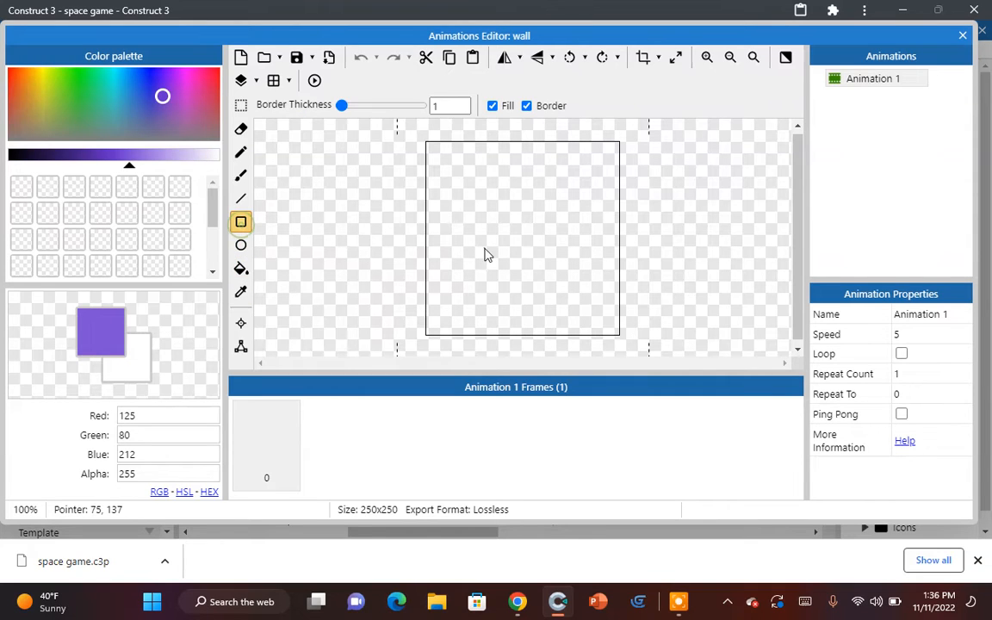
pyautogui.click(242, 269)
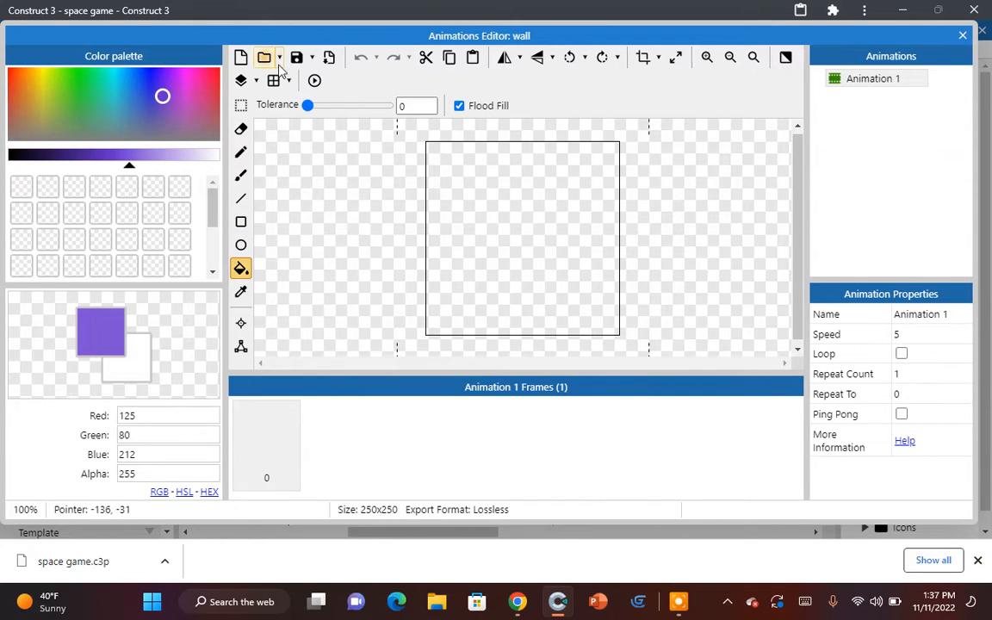
pyautogui.click(479, 240)
pyautogui.click(962, 37)
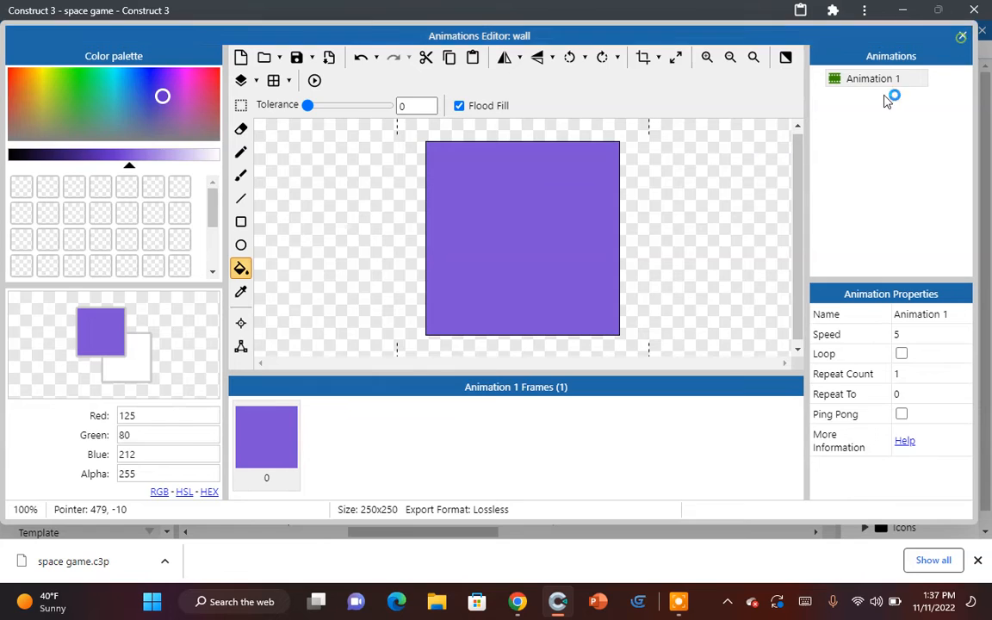
pyautogui.moveTo(303, 430); pyautogui.dragTo(332, 465)
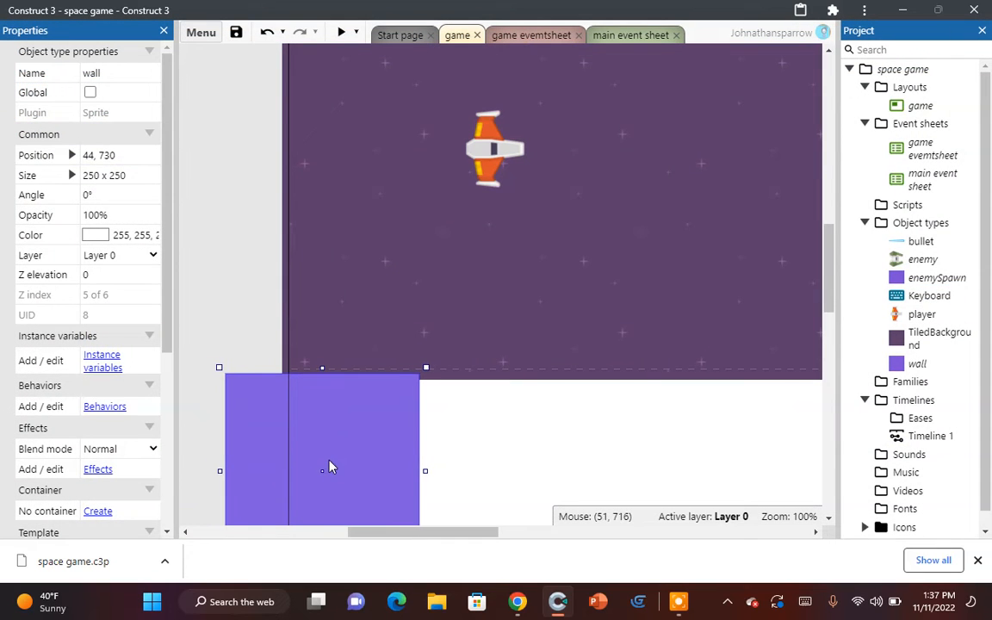
pyautogui.moveTo(430, 471); pyautogui.dragTo(620, 474)
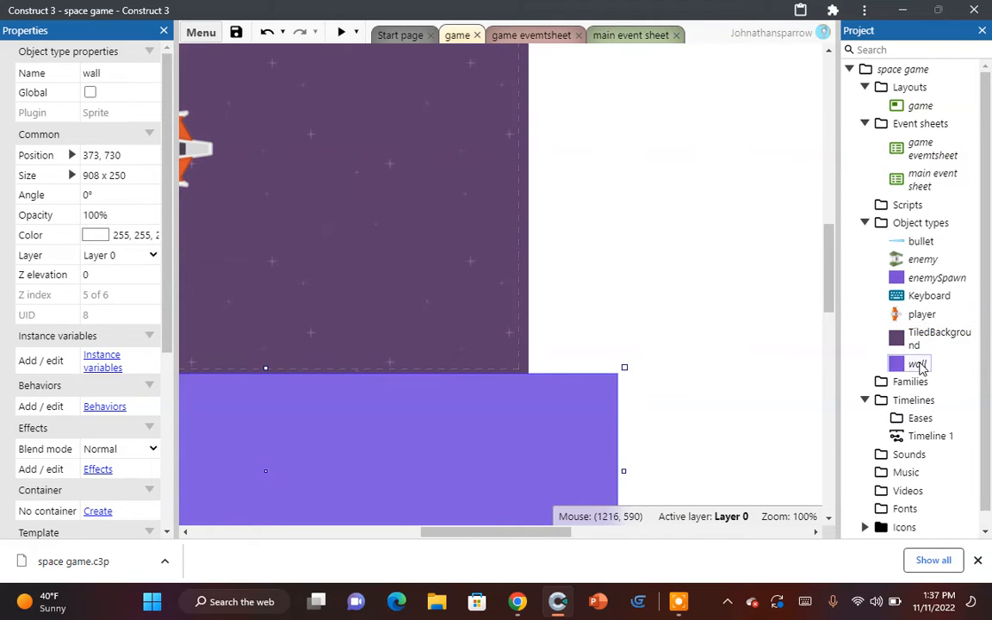
# Step: Add the Solid behavior to the wall sprite
pyautogui.click(104, 406)
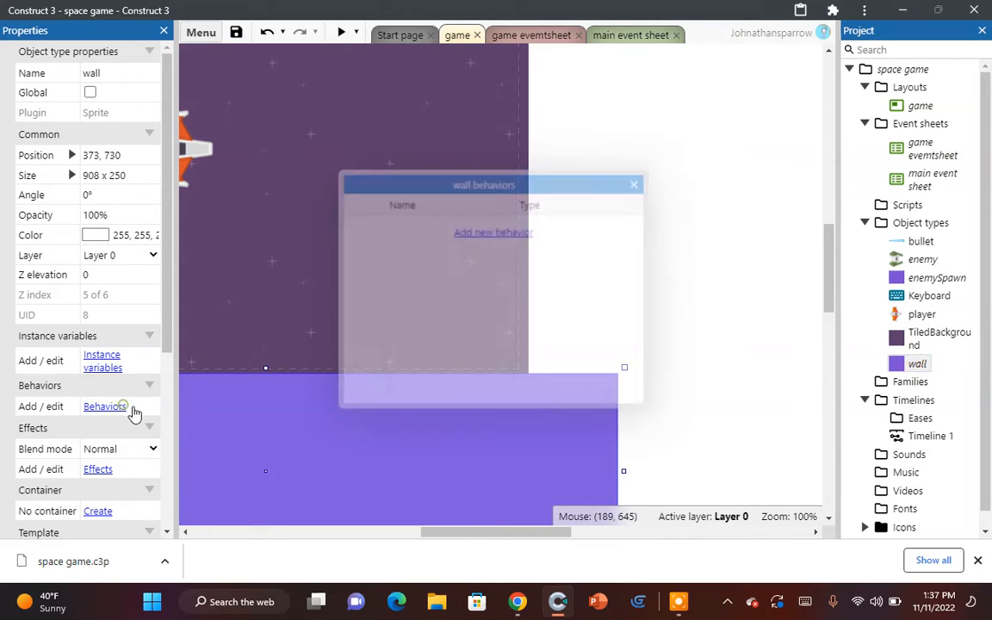
pyautogui.click(535, 234)
pyautogui.doubleClick(610, 211)
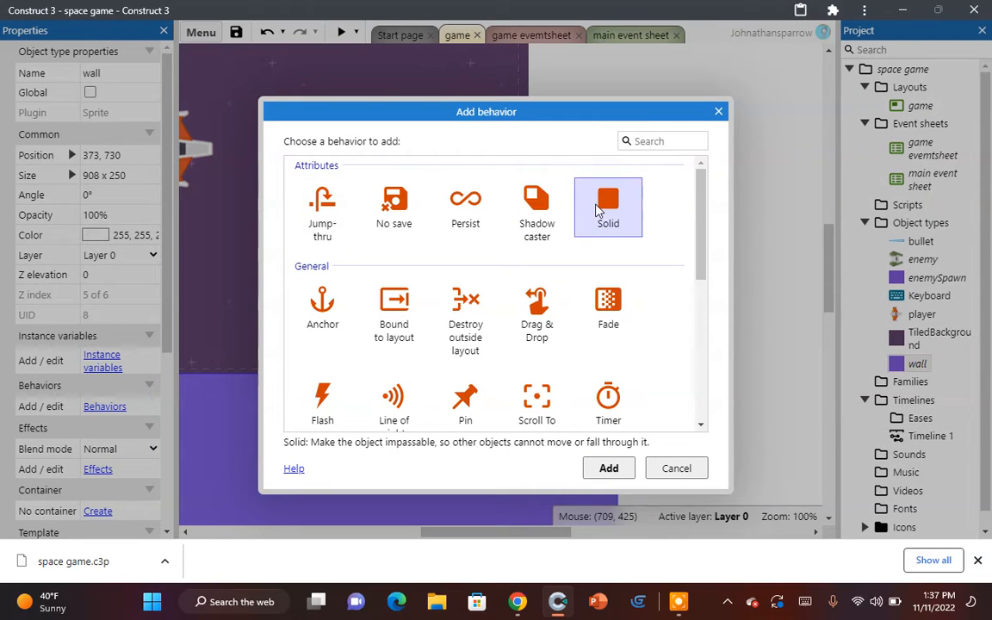
pyautogui.click(638, 184)
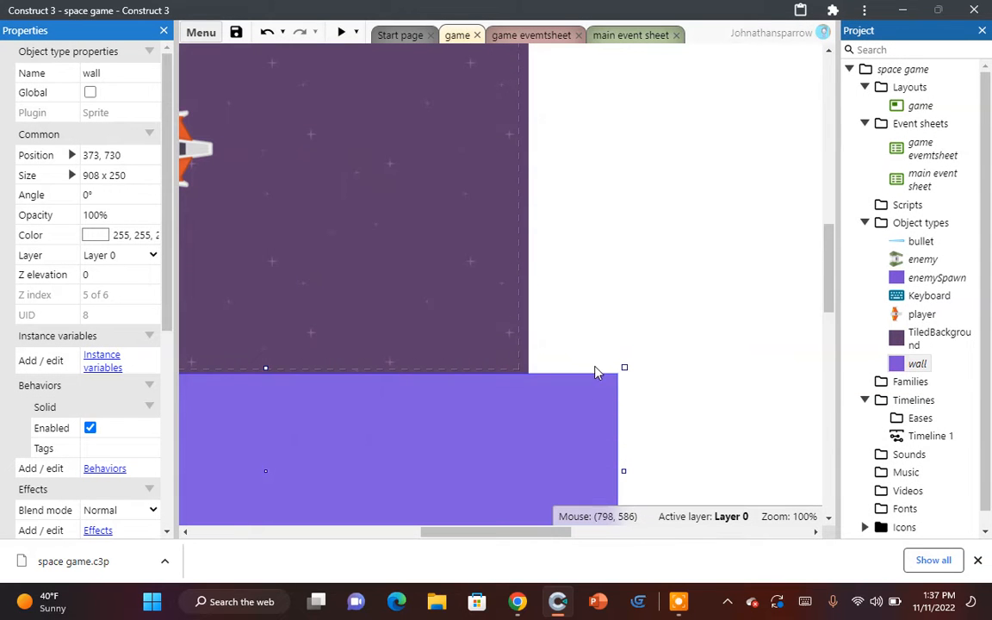
# Step: Copy the wall, paste a second instance, and adjust it beside the space background's right edge
pyautogui.rightClick(597, 405)
pyautogui.click(683, 277)
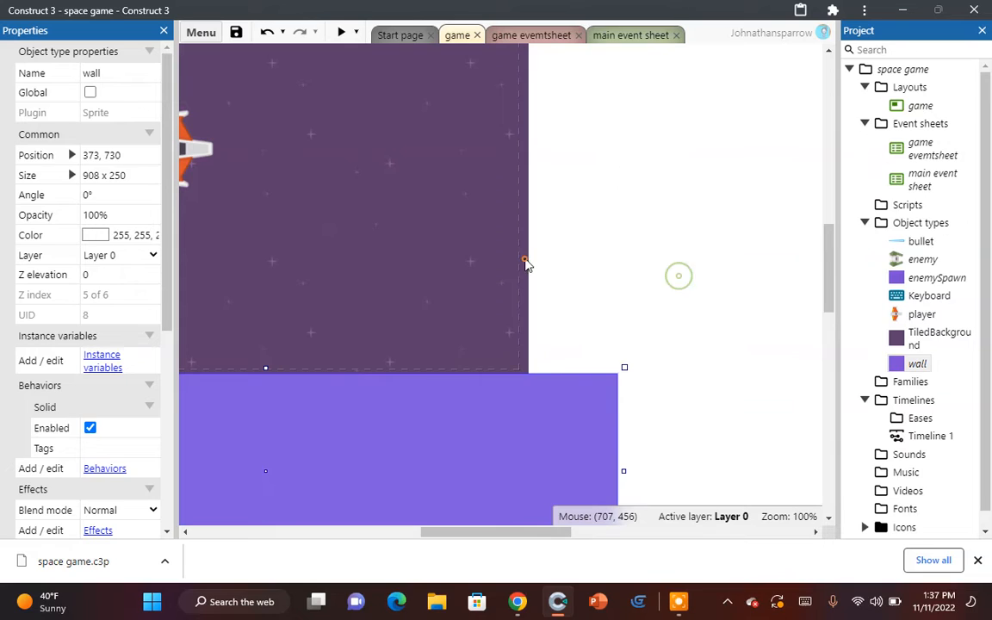
pyautogui.rightClick(526, 261)
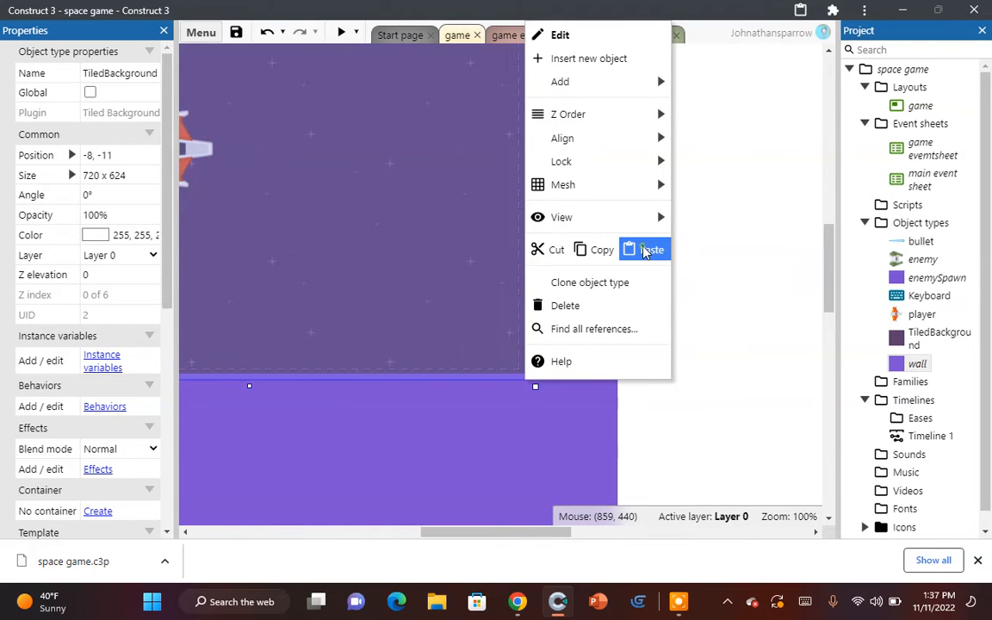
pyautogui.click(645, 250)
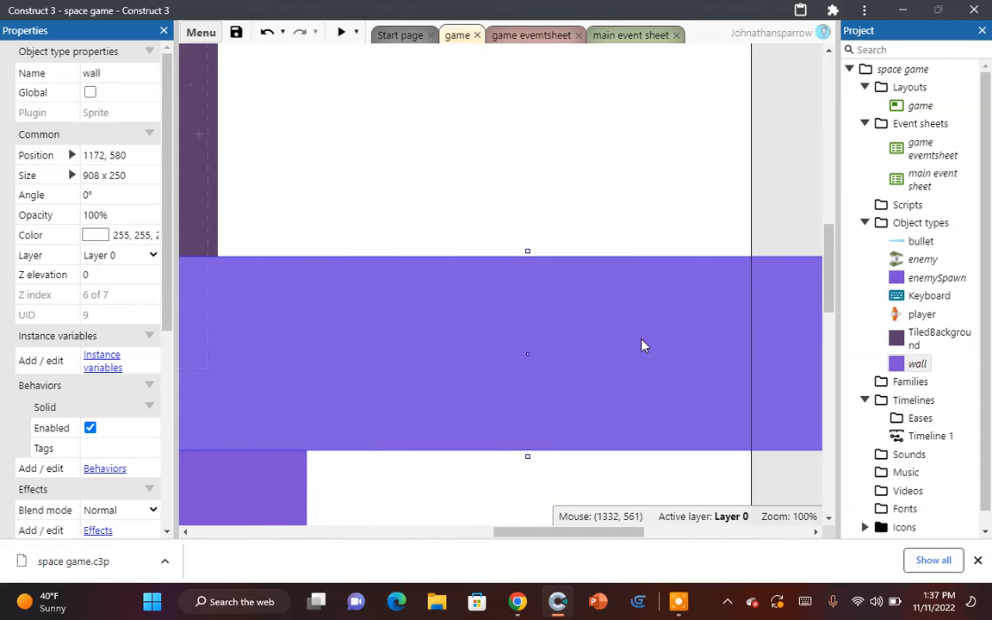
pyautogui.moveTo(560, 260); pyautogui.dragTo(593, 234)
pyautogui.moveTo(538, 394)
pyautogui.mouseDown()
pyautogui.moveTo(566, 394)
pyautogui.moveTo(541, 394)
pyautogui.mouseUp()
# Step: Preview the game and fly the ship around the play area to test the walls and the chasing enemies, then close the preview
pyautogui.click(342, 35)
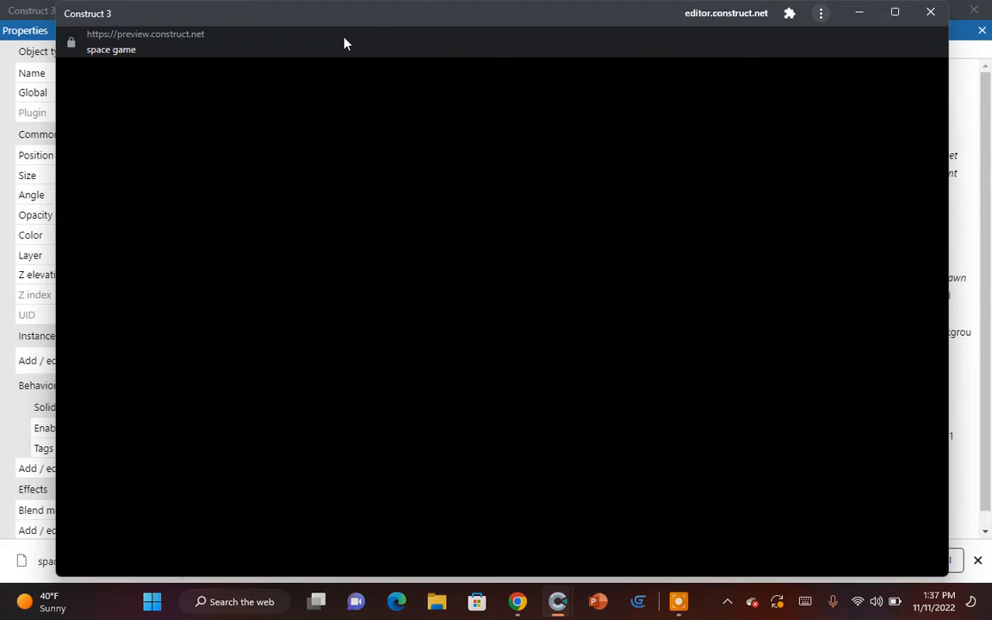
pyautogui.press('Right')
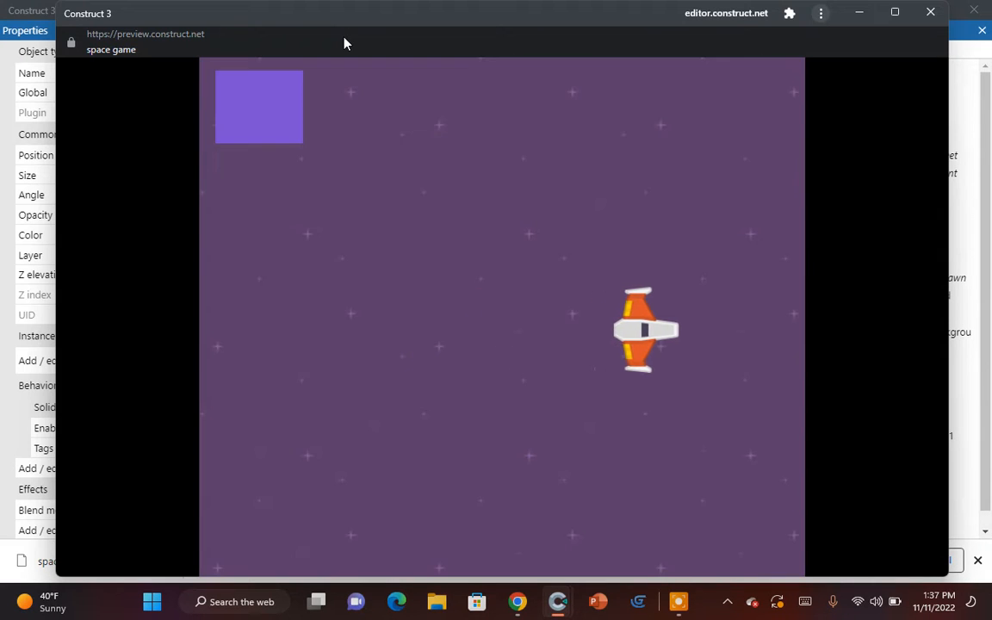
pyautogui.press('Left')
pyautogui.press('Down')
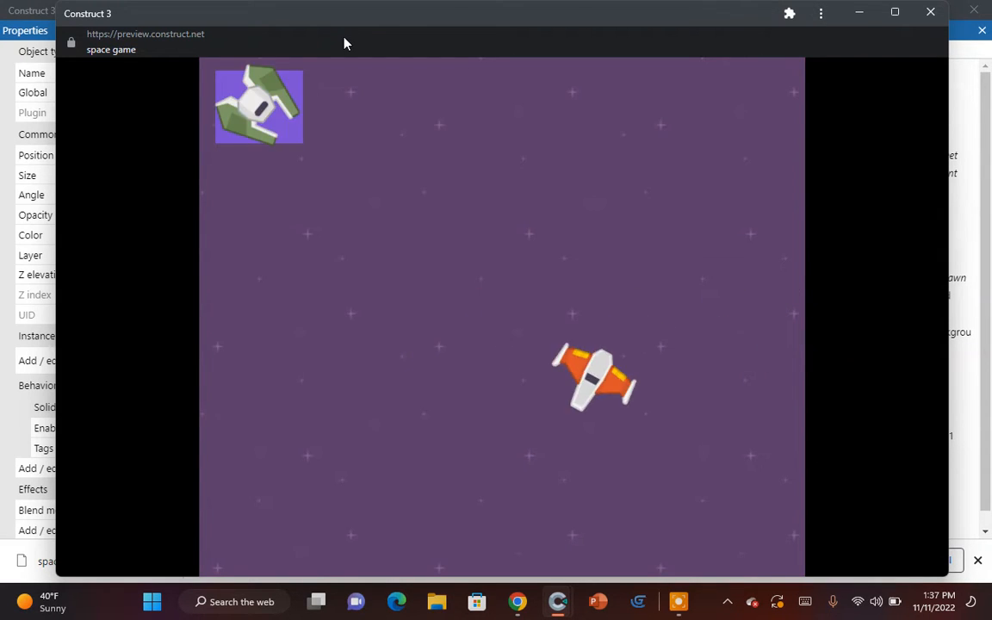
pyautogui.press('Right')
pyautogui.press('Up')
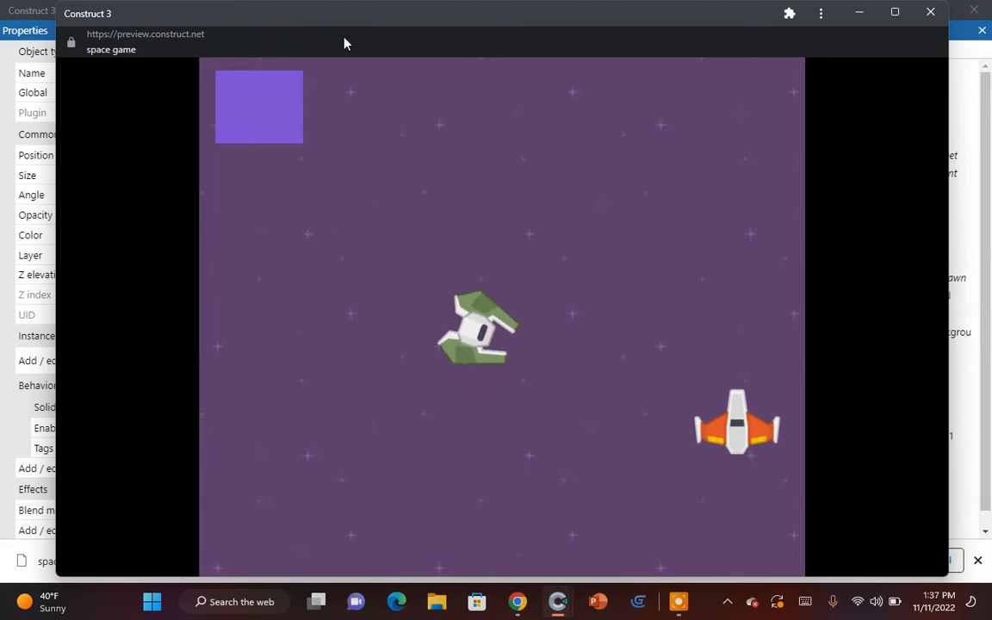
pyautogui.press('Left')
pyautogui.press('Down')
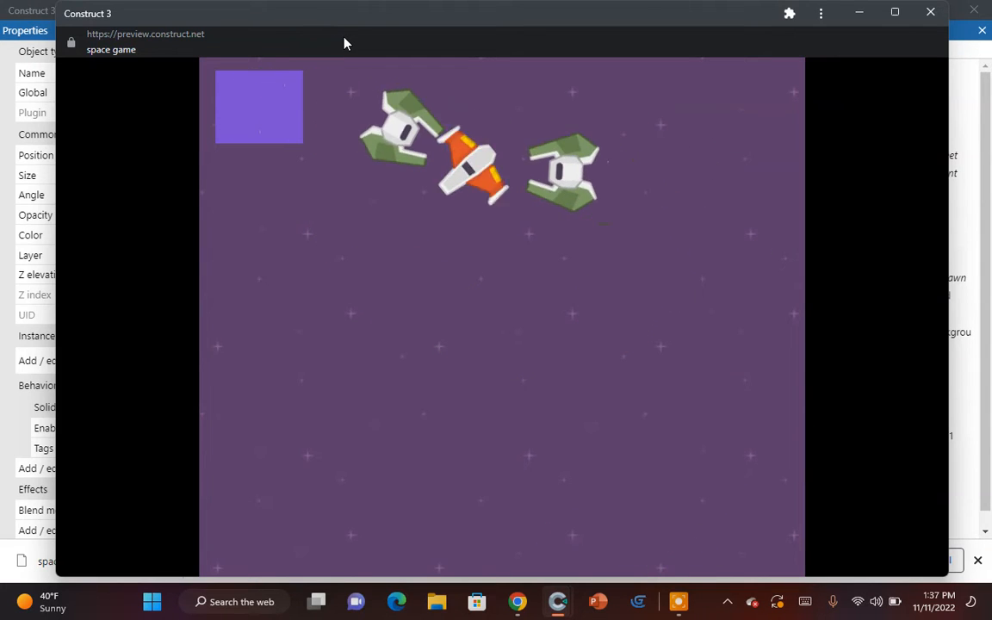
pyautogui.press('Down')
pyautogui.press('Right')
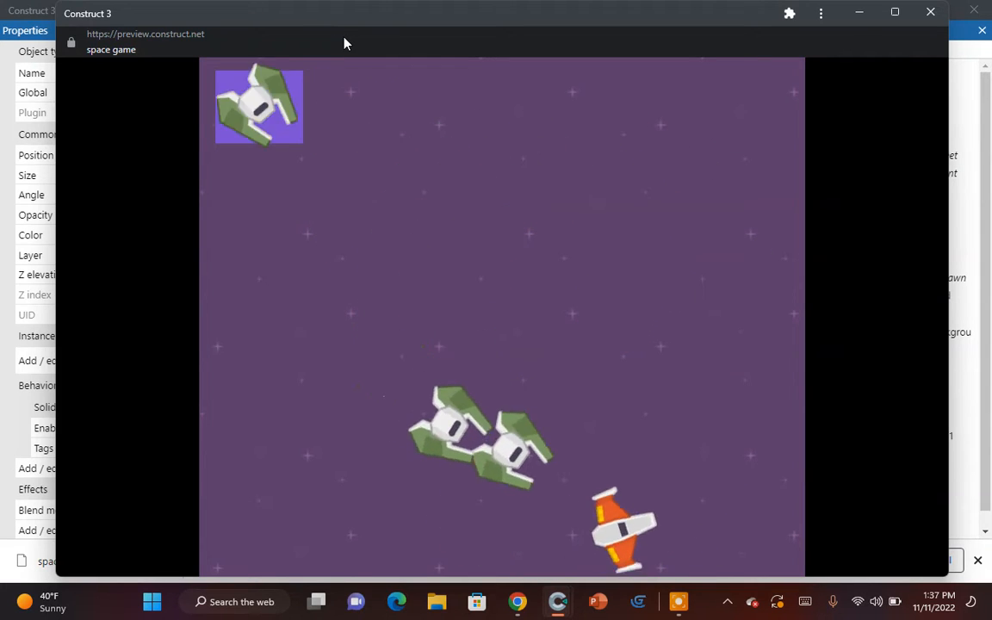
pyautogui.press('Up')
pyautogui.press('Left')
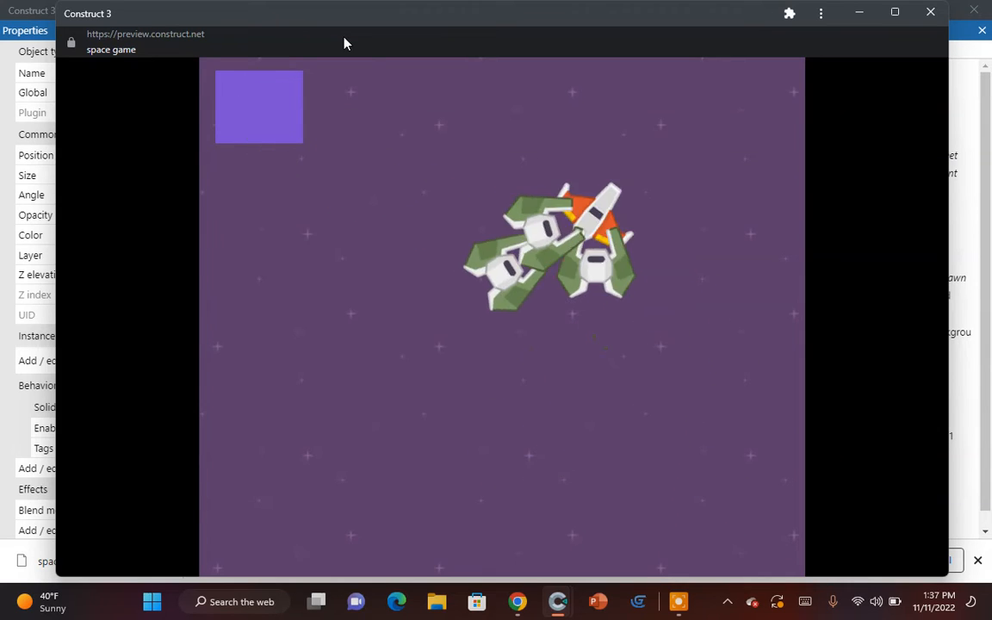
pyautogui.press('Right')
pyautogui.press('Down')
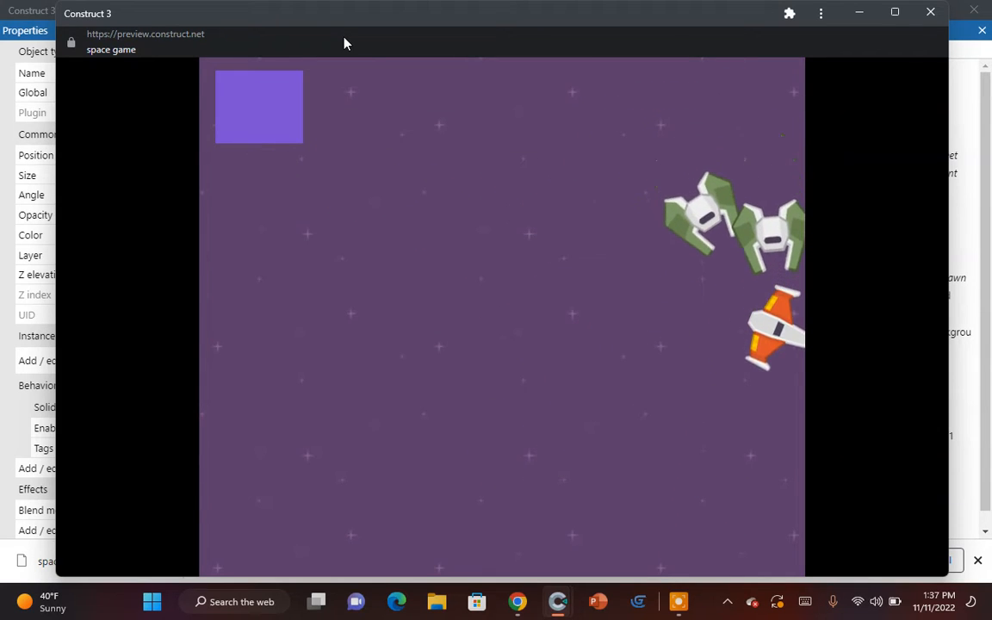
pyautogui.press('Left')
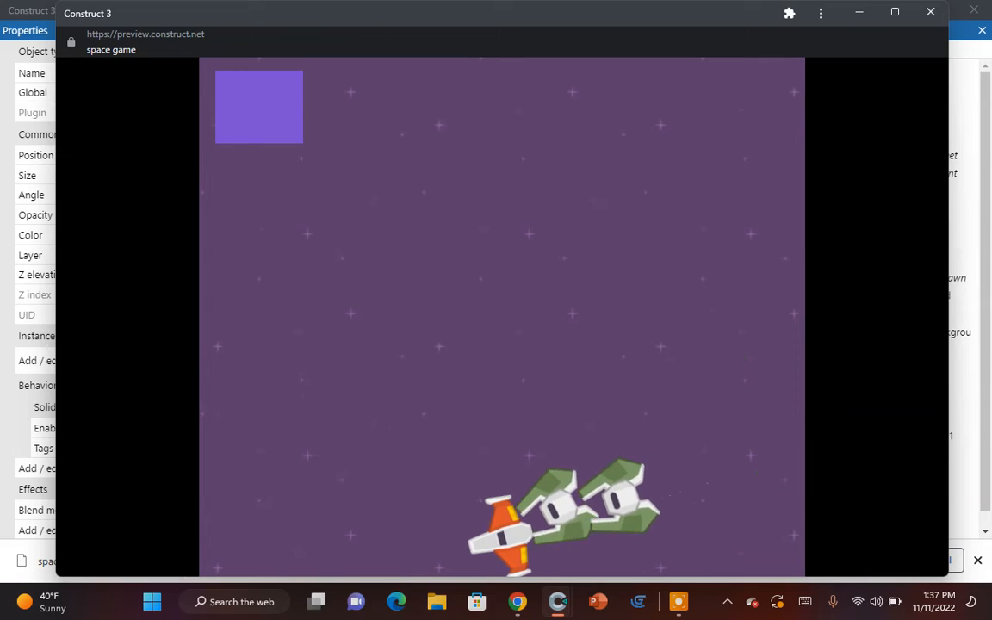
pyautogui.click(930, 12)
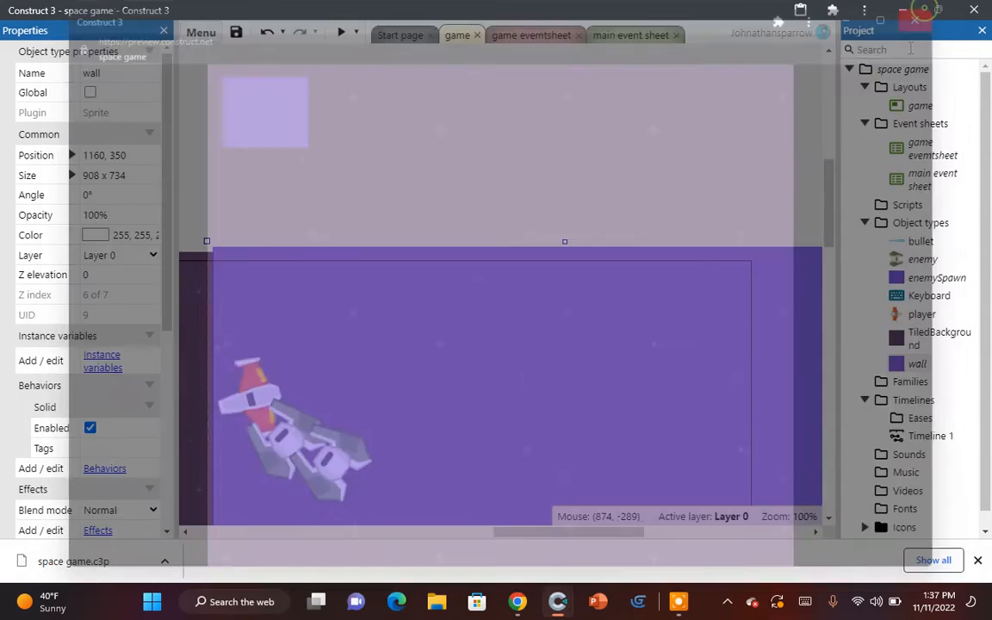
# Step: In the main event sheet, change the enemy overlap condition to On collision with another object, with enemy as the object
pyautogui.click(628, 35)
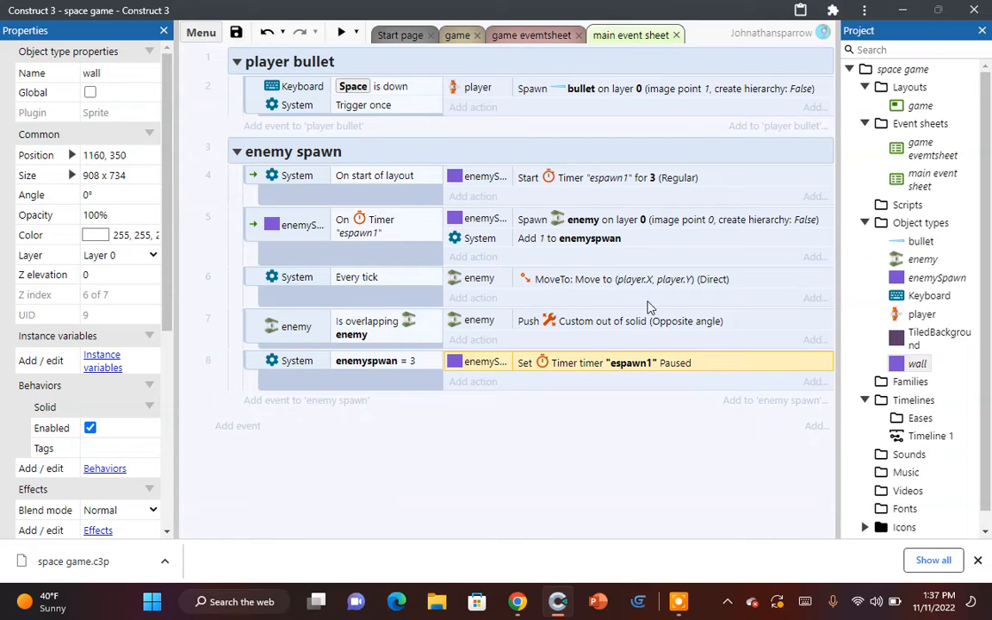
pyautogui.doubleClick(361, 335)
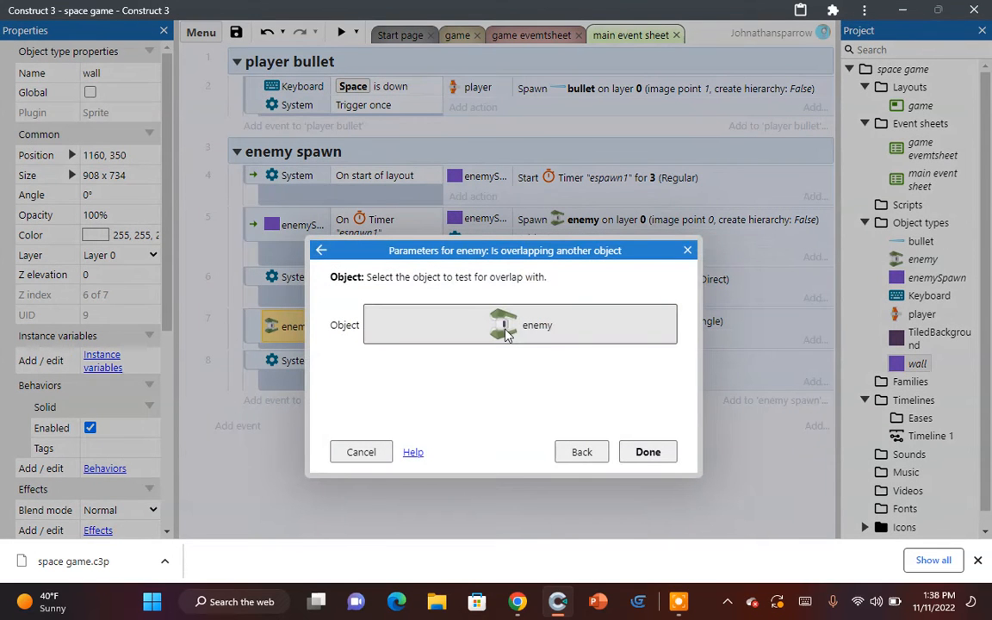
pyautogui.click(583, 451)
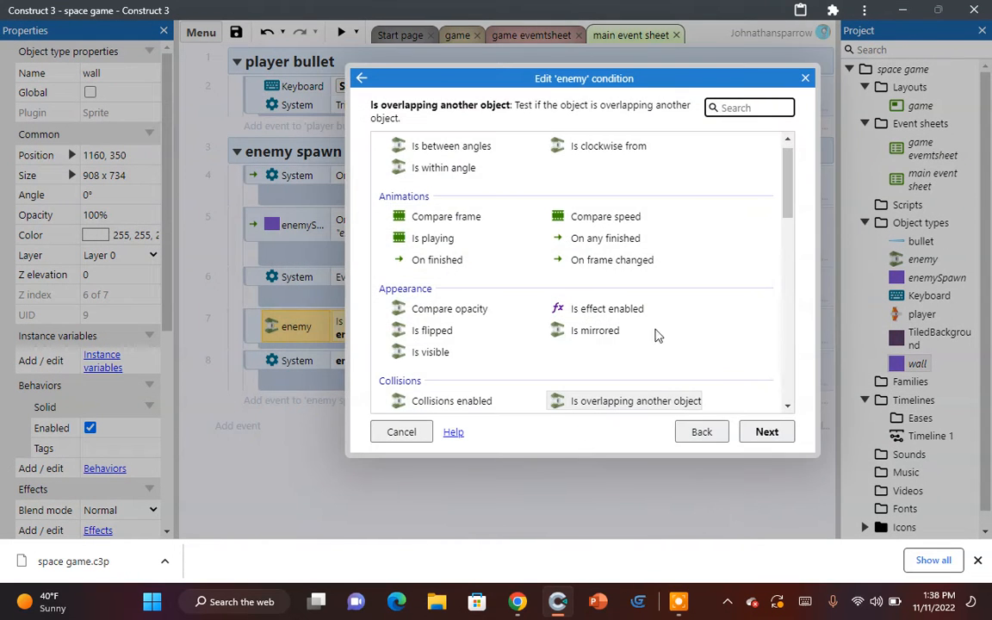
pyautogui.scroll(-1, 625, 403)
pyautogui.scroll(-2, 625, 403)
pyautogui.doubleClick(608, 267)
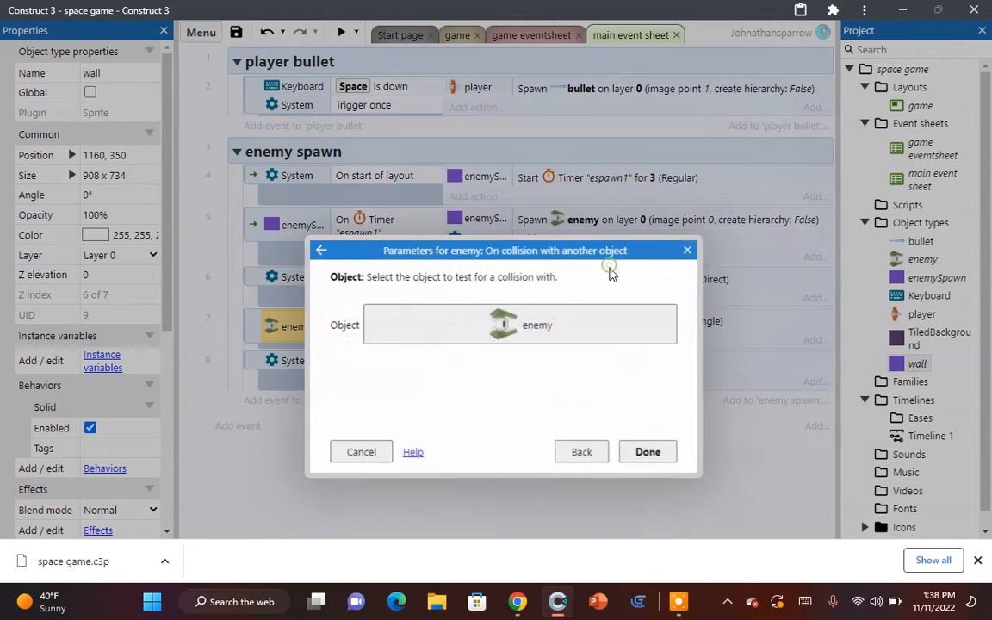
pyautogui.click(648, 452)
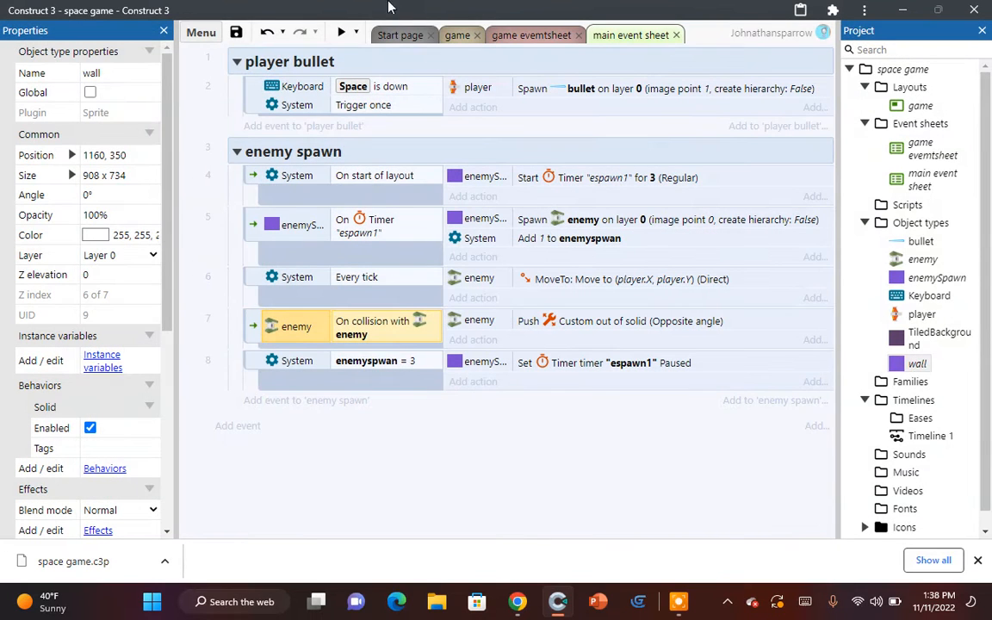
# Step: Preview the game again, steering the ship so the enemies bunch up to test their collision push-out, and close the preview
pyautogui.click(339, 32)
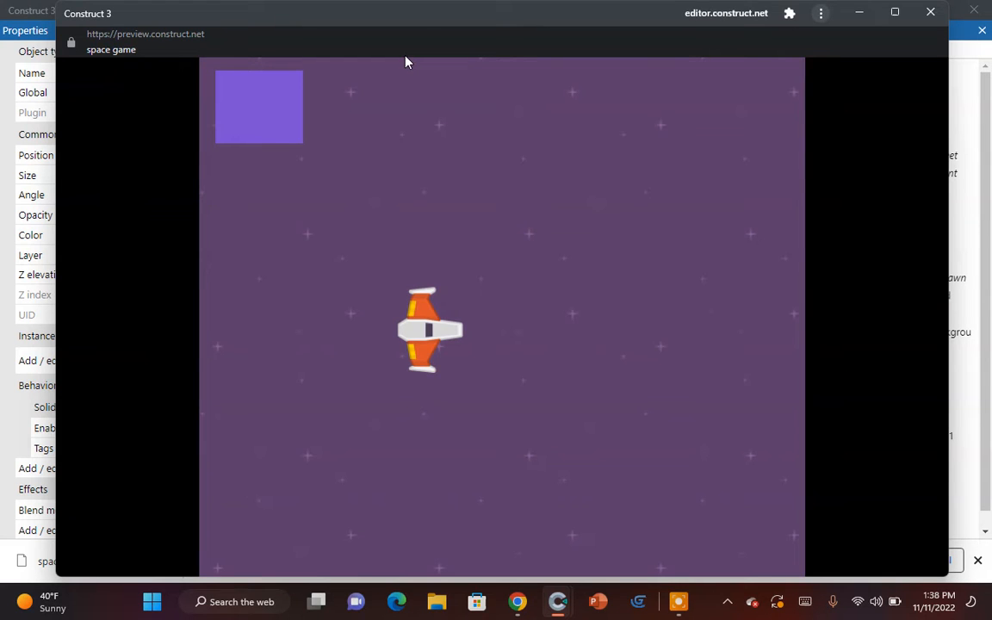
pyautogui.press('Up')
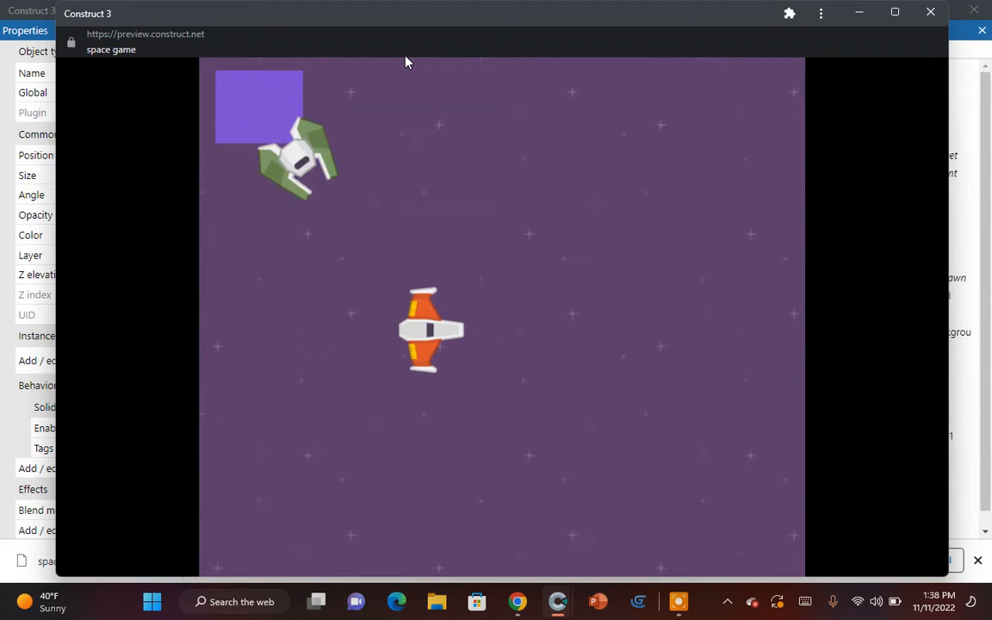
pyautogui.press('Right')
pyautogui.press('Left')
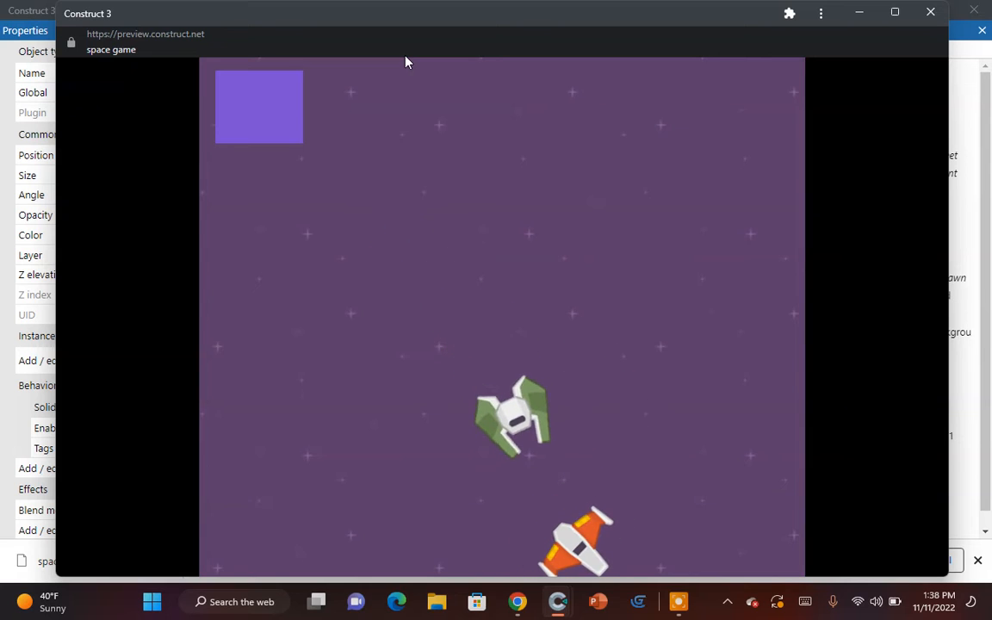
pyautogui.press('Left')
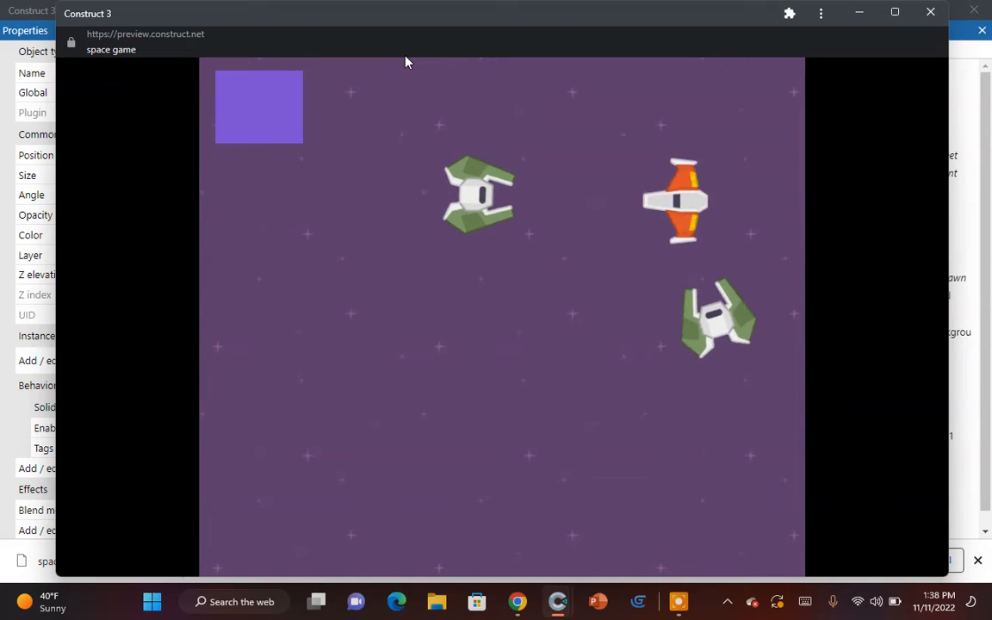
pyautogui.press('Down')
pyautogui.press('Left')
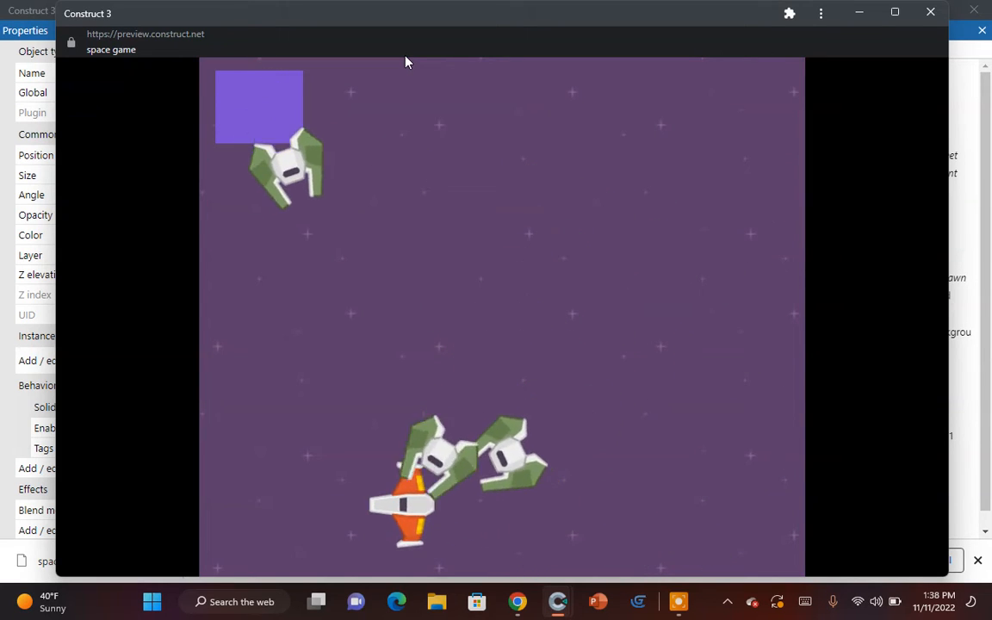
pyautogui.press('Up')
pyautogui.press('Right')
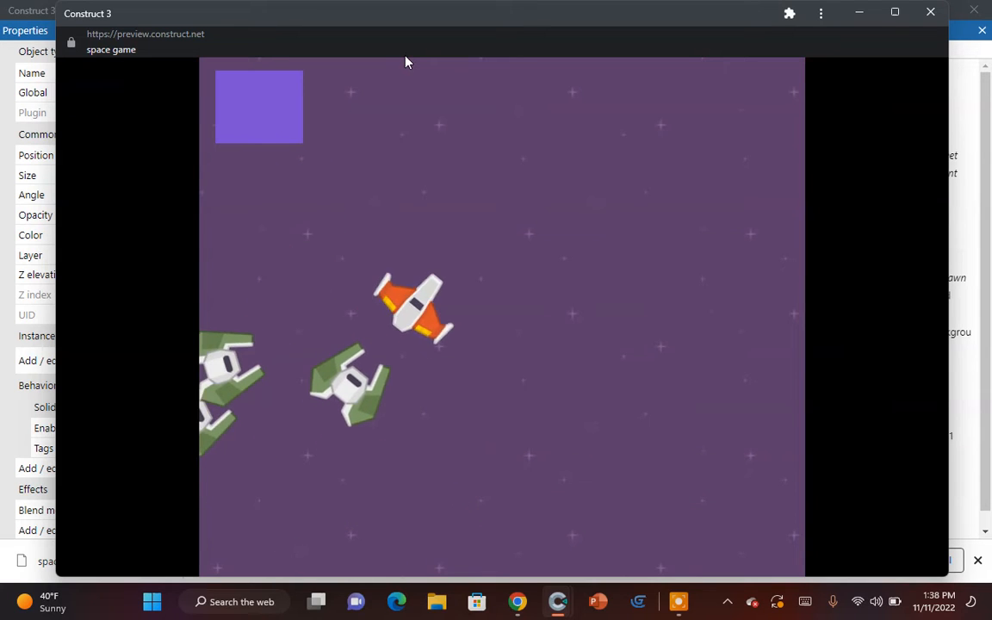
pyautogui.press('Right')
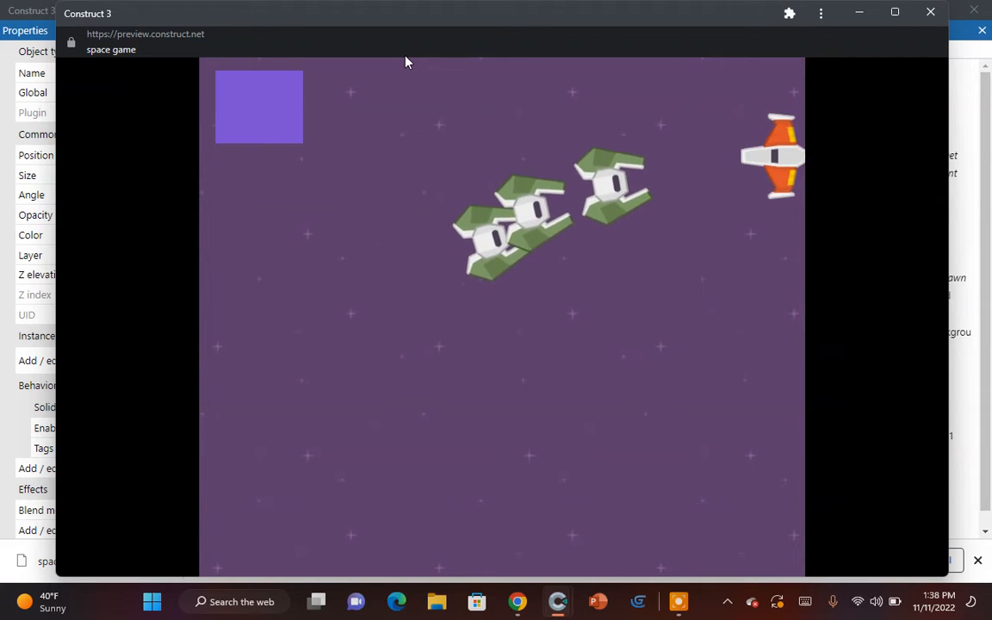
pyautogui.press('Down')
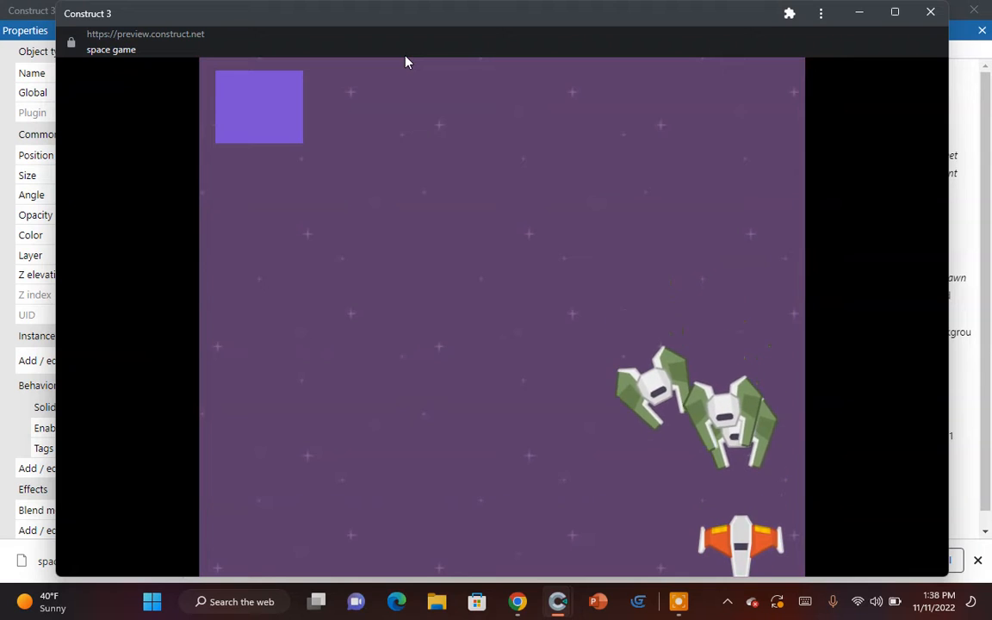
pyautogui.press('Left')
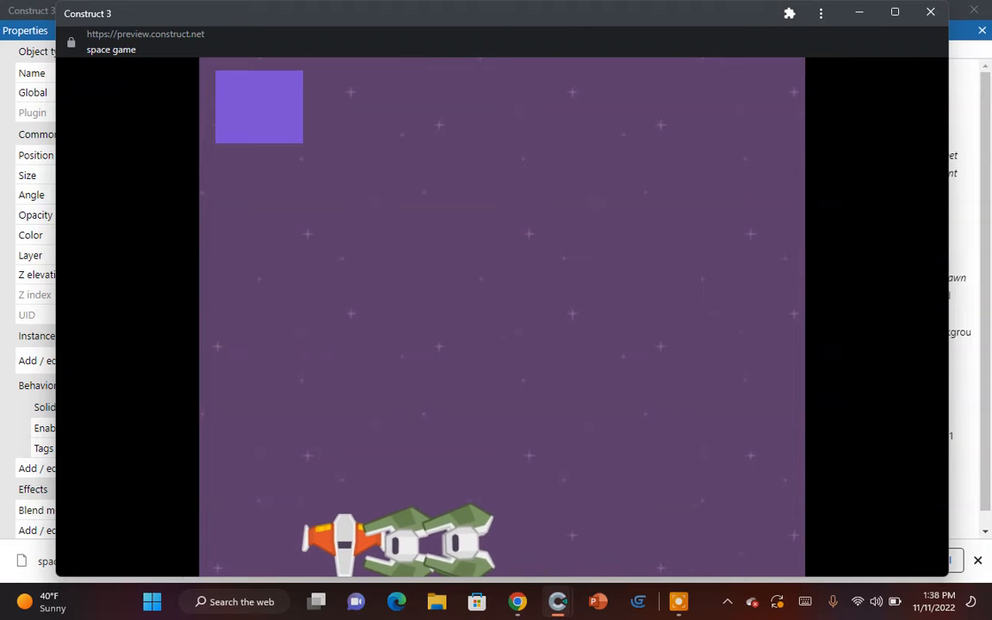
pyautogui.press('Up')
pyautogui.click(929, 12)
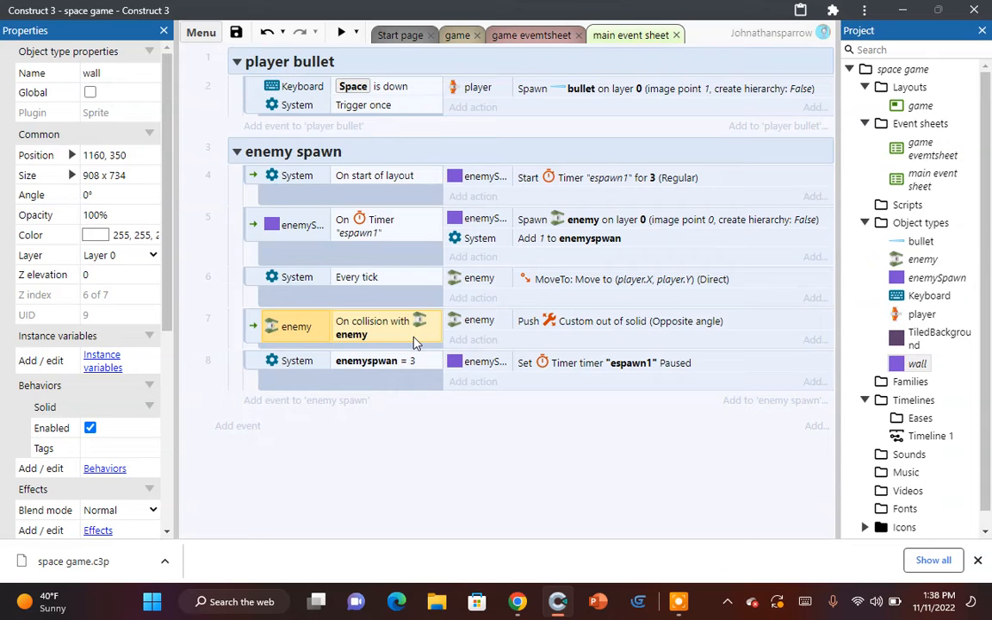
# Step: Replace the enemy collision condition with Is overlapping at offset for enemy, using offset X enemy.X and offset Y enemy.Y
pyautogui.doubleClick(372, 329)
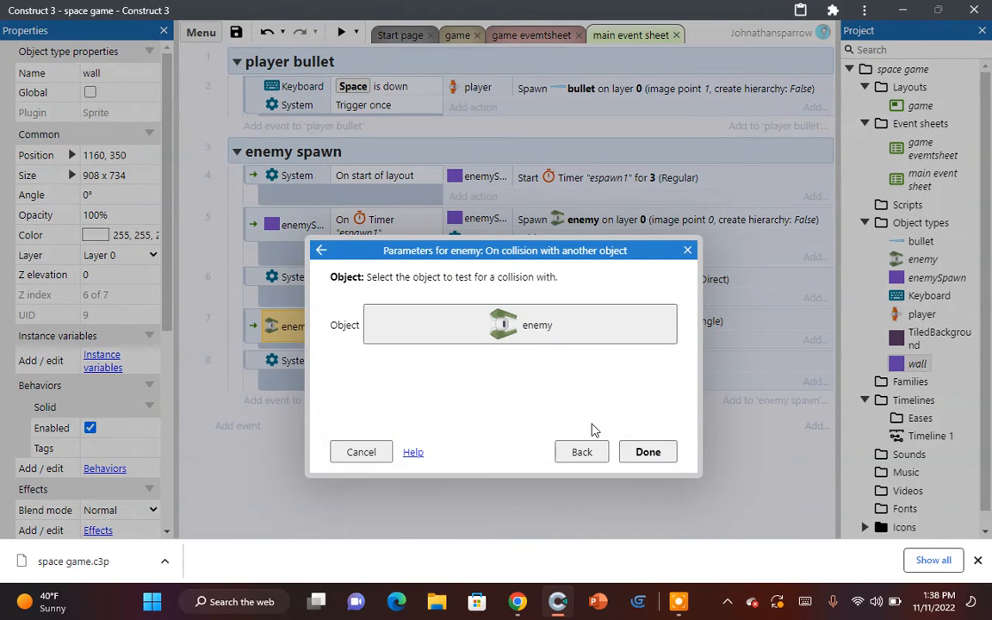
pyautogui.click(584, 452)
pyautogui.scroll(-1, 602, 372)
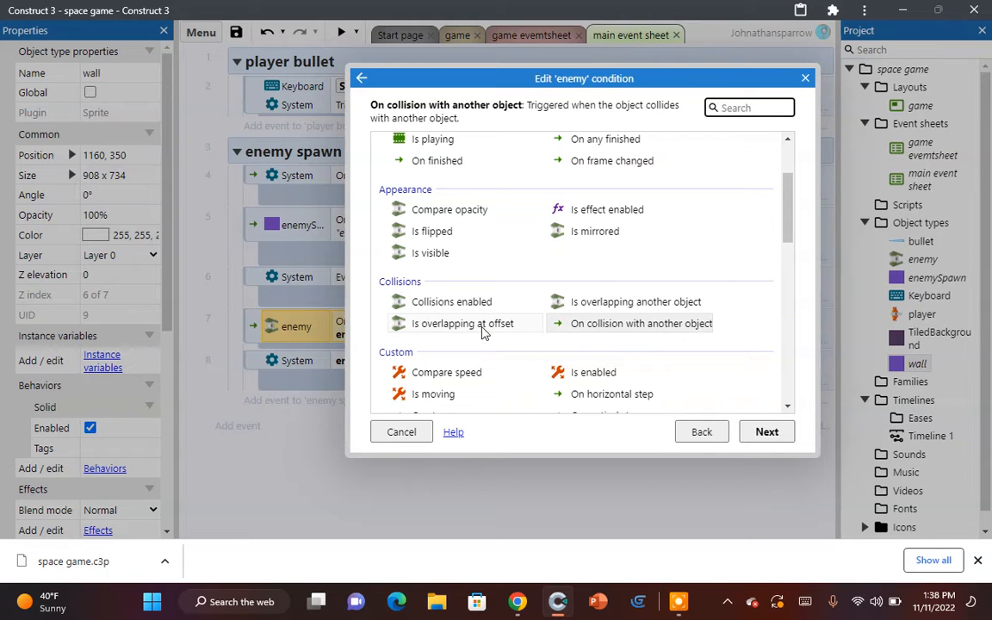
pyautogui.doubleClick(482, 327)
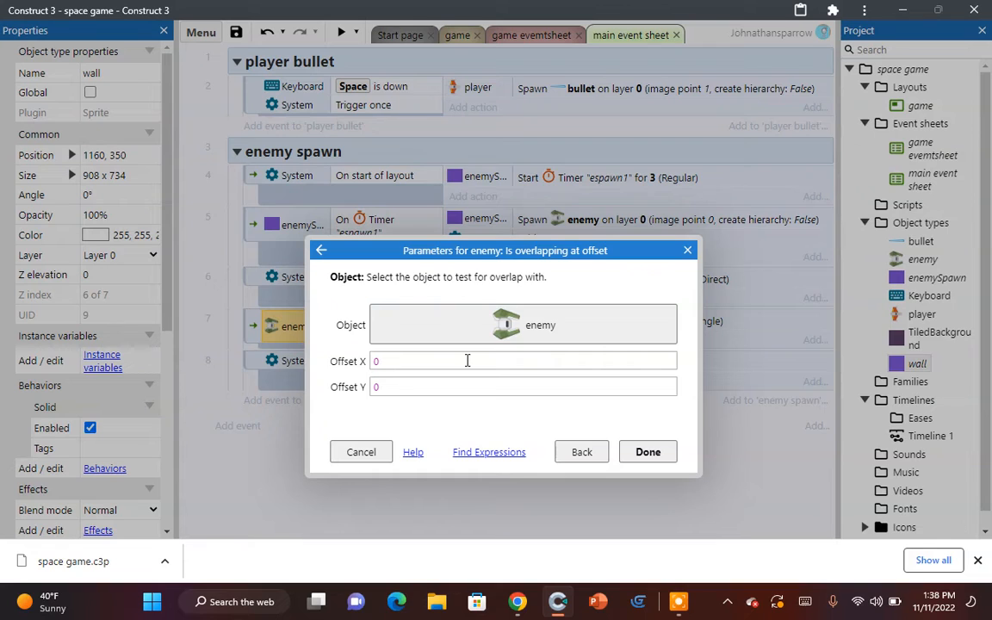
pyautogui.click(467, 361)
pyautogui.write('ene')
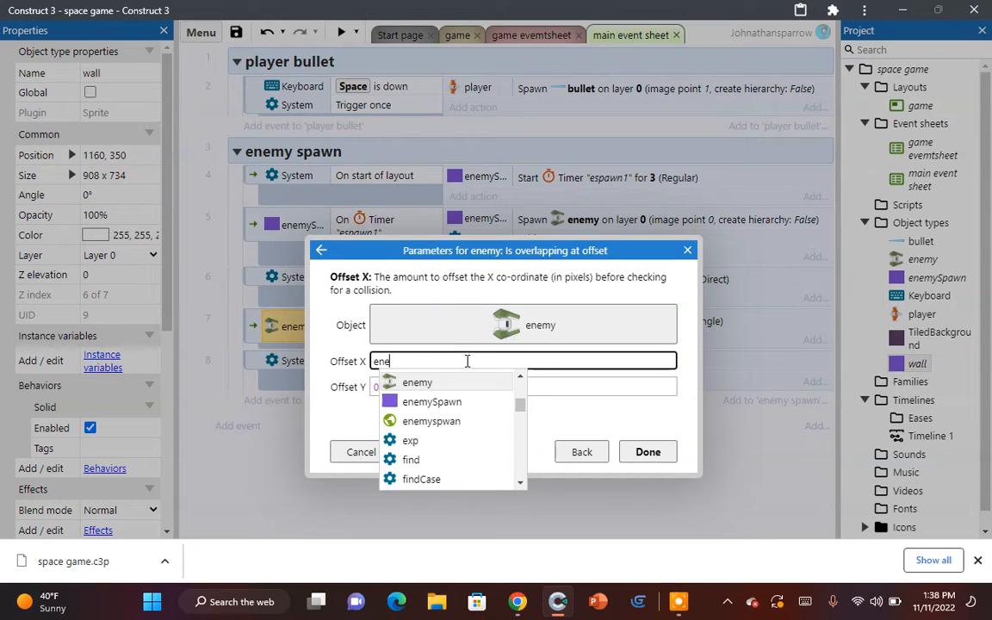
pyautogui.write('my.x')
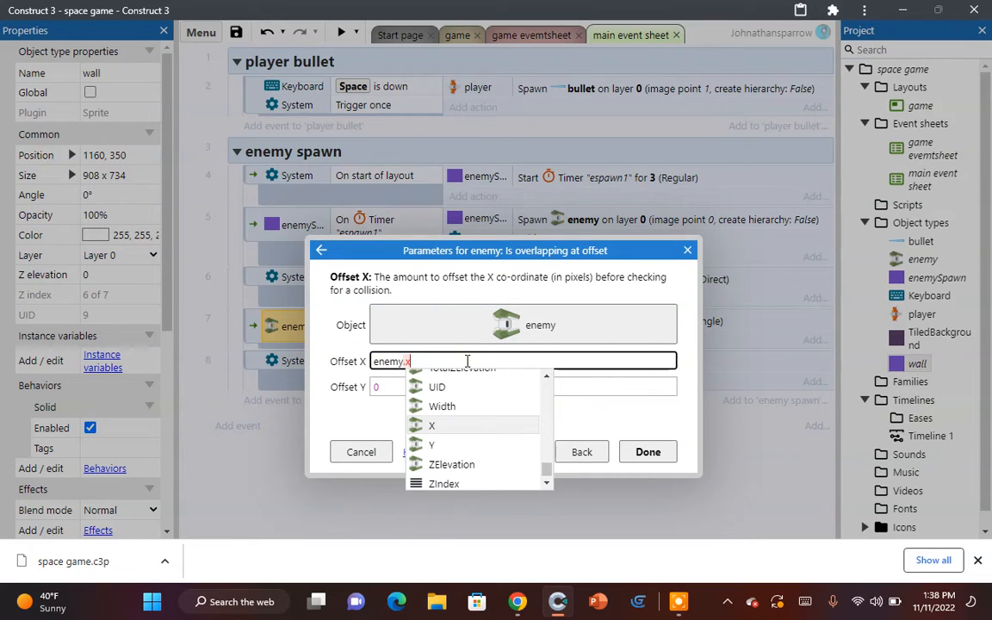
pyautogui.press('Return')
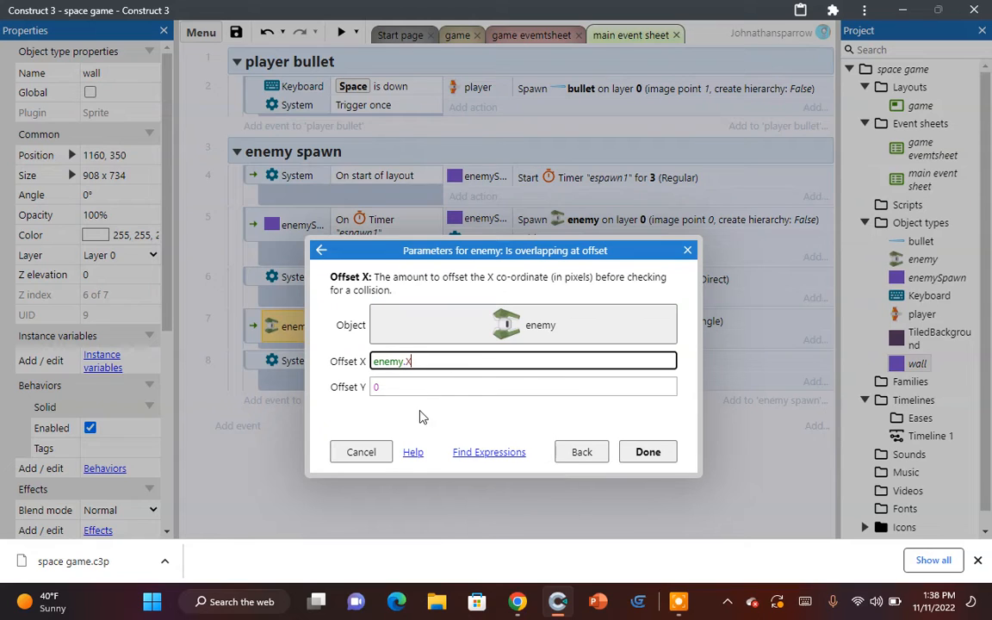
pyautogui.click(397, 392)
pyautogui.write('ene')
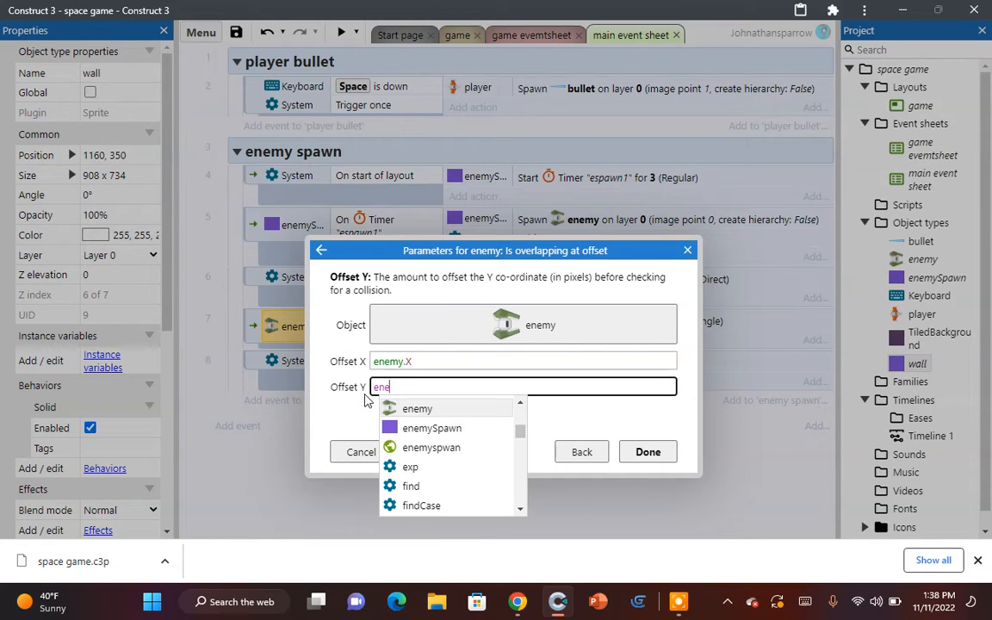
pyautogui.write('my.Y')
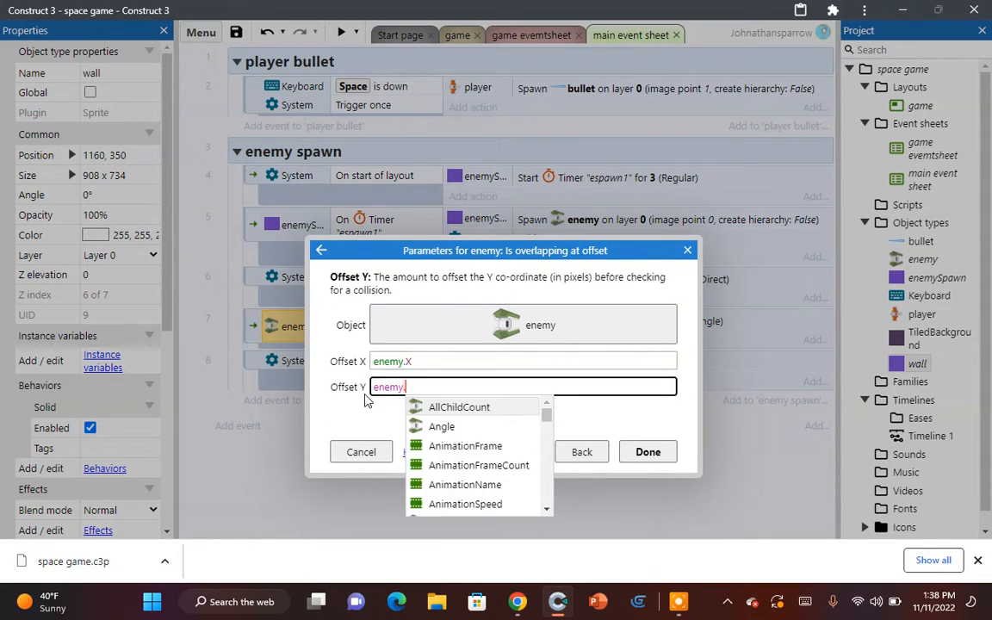
pyautogui.press('Return')
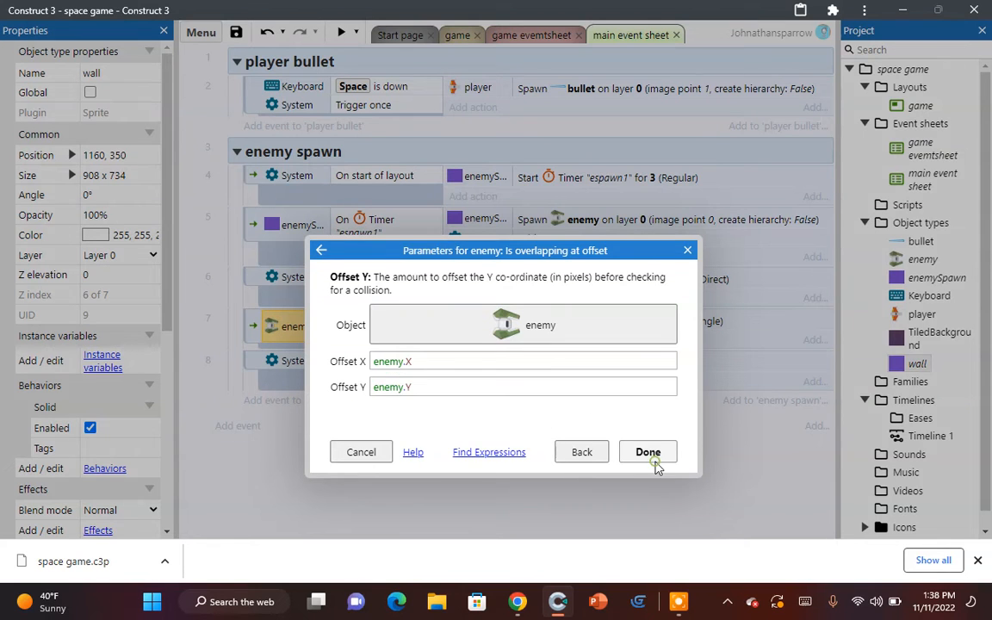
pyautogui.click(653, 457)
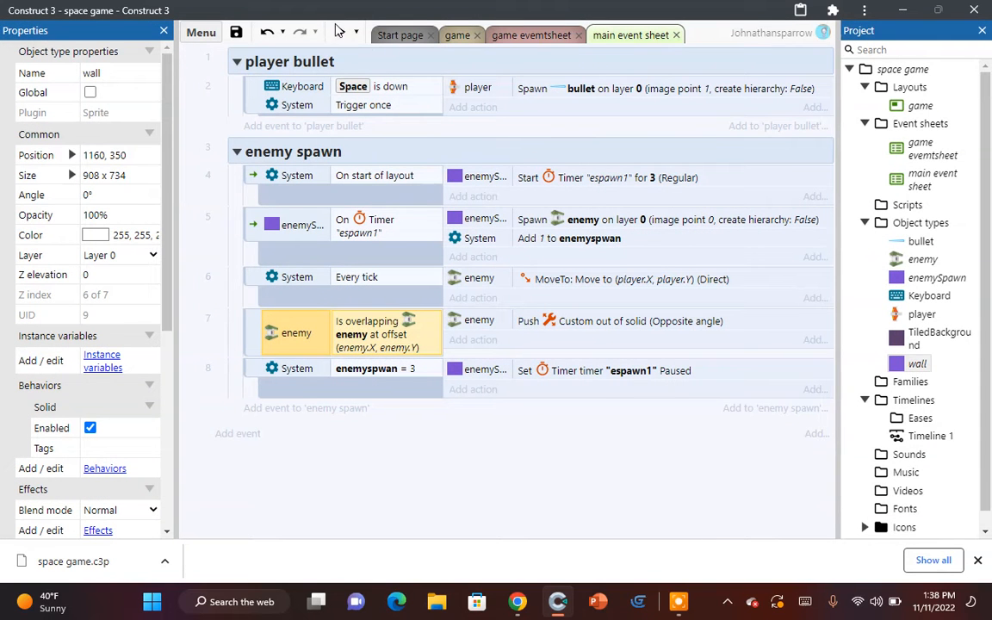
# Step: Preview the game, flying the ship around to test how the chasing enemies separate with the offset overlap condition, and close the preview
pyautogui.click(337, 31)
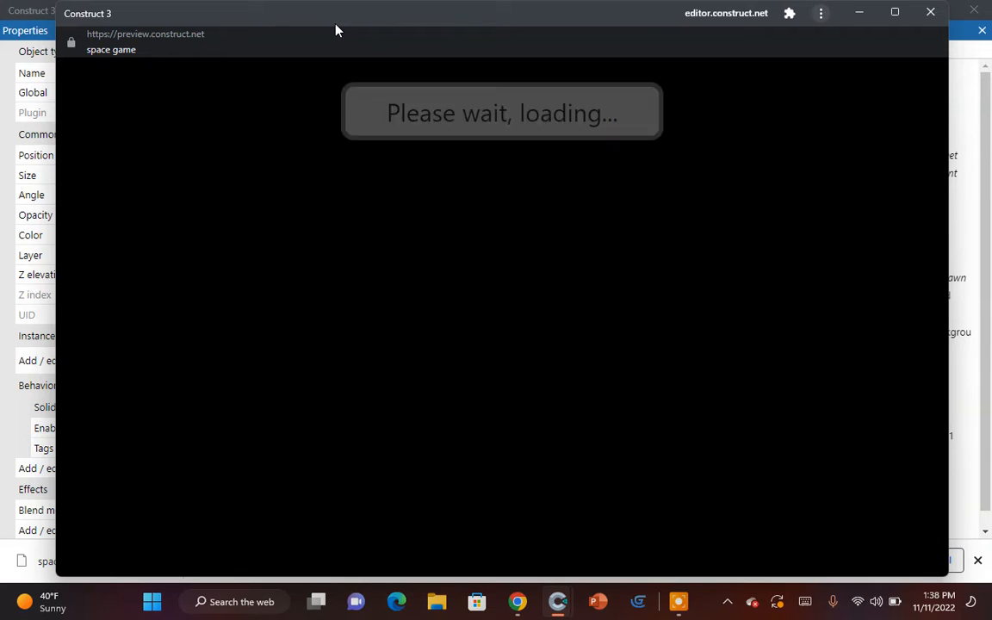
pyautogui.press('Up')
pyautogui.press('Left')
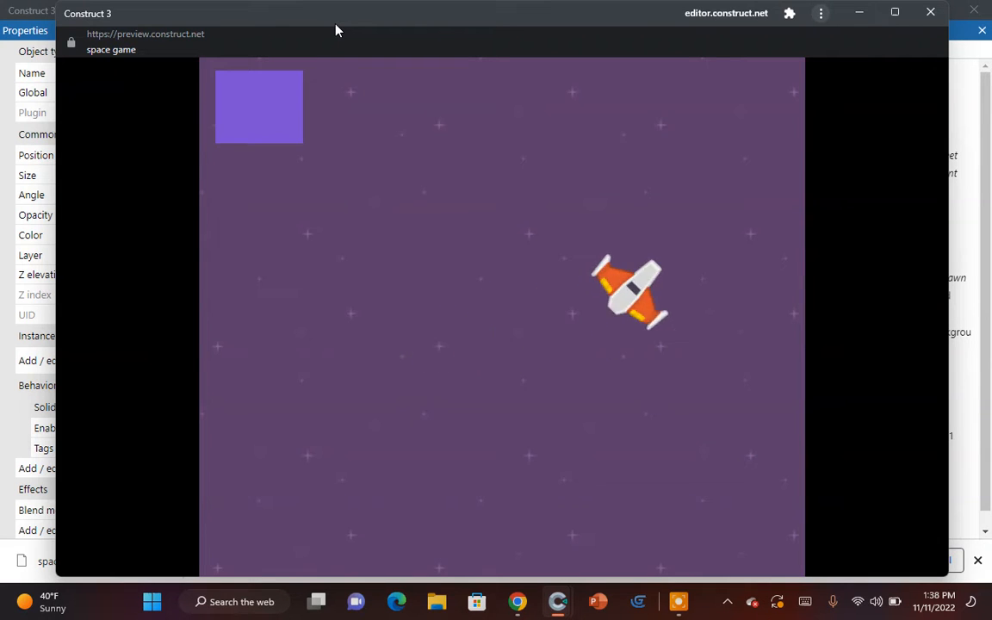
pyautogui.press('Down')
pyautogui.press('Left')
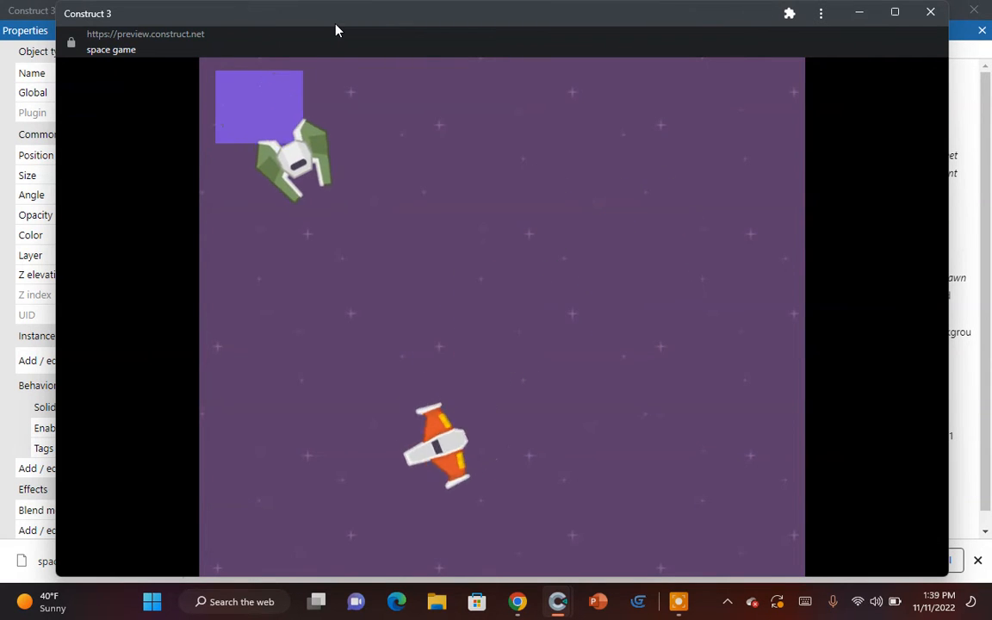
pyautogui.press('Right')
pyautogui.press('Up')
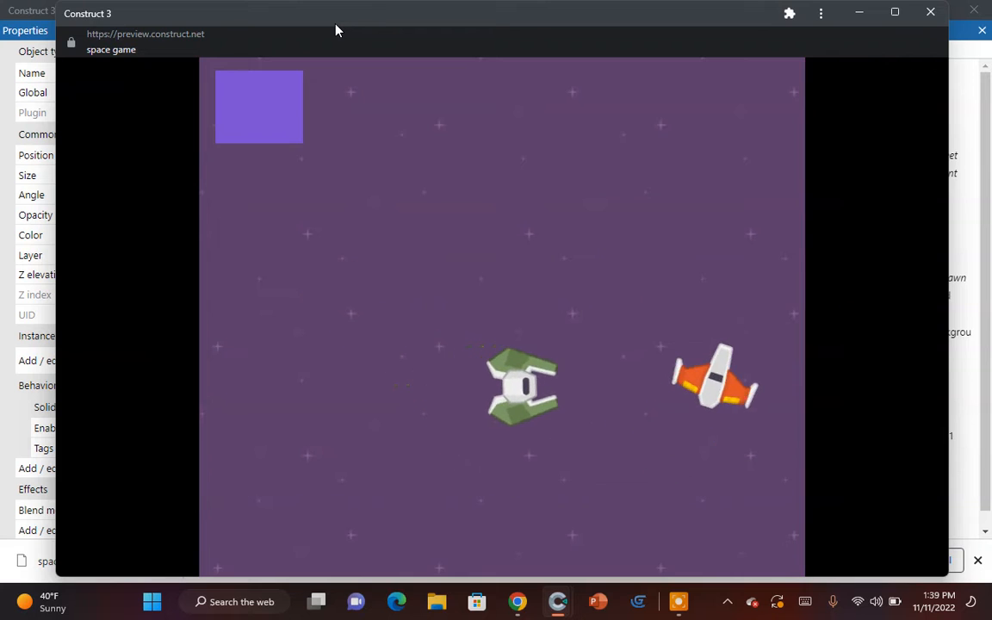
pyautogui.press('Left')
pyautogui.press('Down')
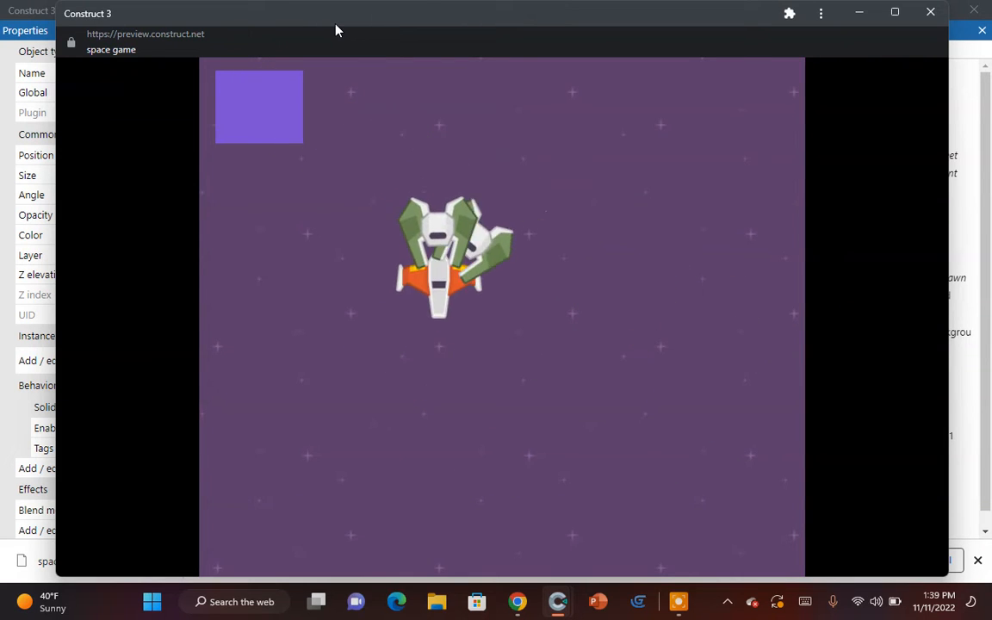
pyautogui.press('Right')
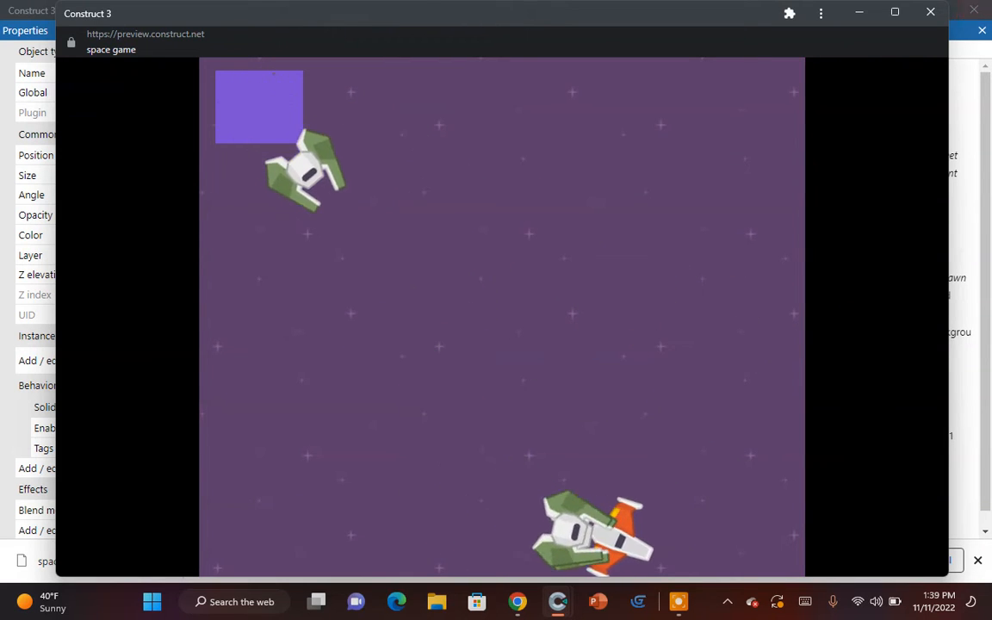
pyautogui.press('Up')
pyautogui.click(929, 12)
# Step: Replace the enemy's offset overlap condition in the enemy spawn group with Is overlapping another object, keeping enemy as the object
pyautogui.doubleClick(348, 328)
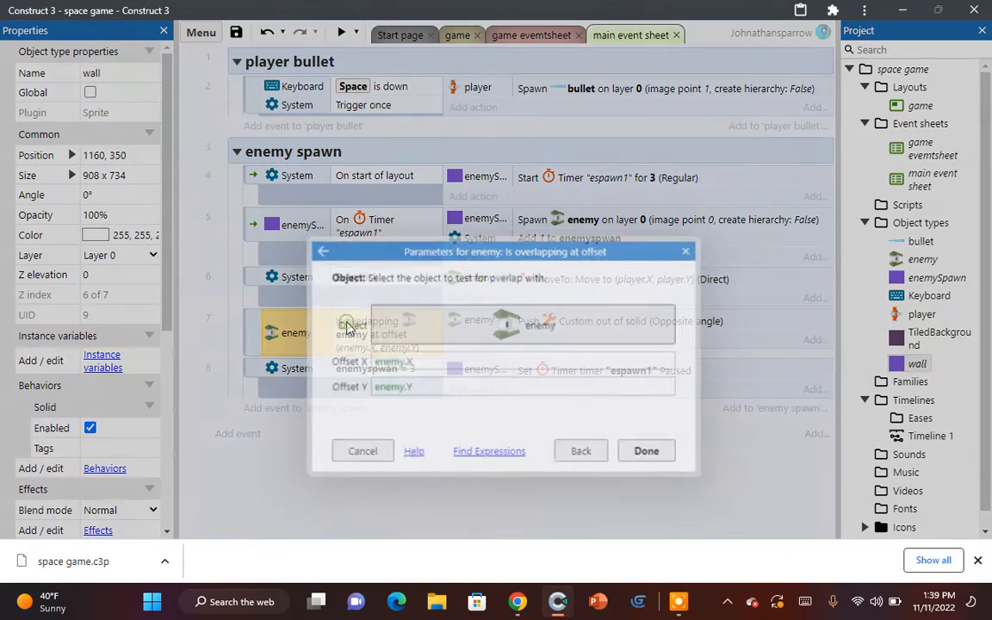
pyautogui.click(596, 450)
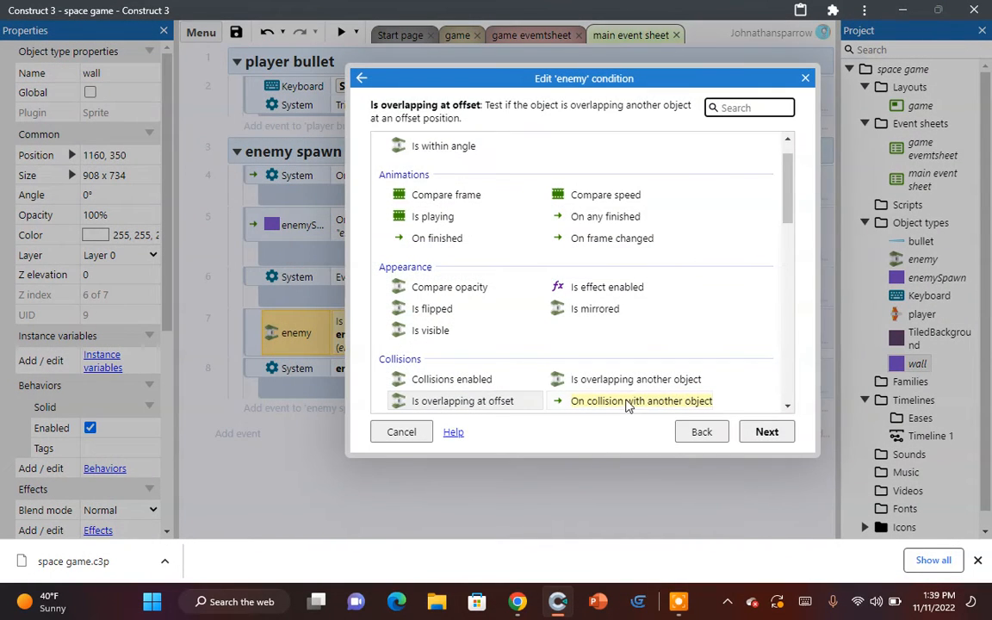
pyautogui.click(628, 379)
pyautogui.doubleClick(629, 382)
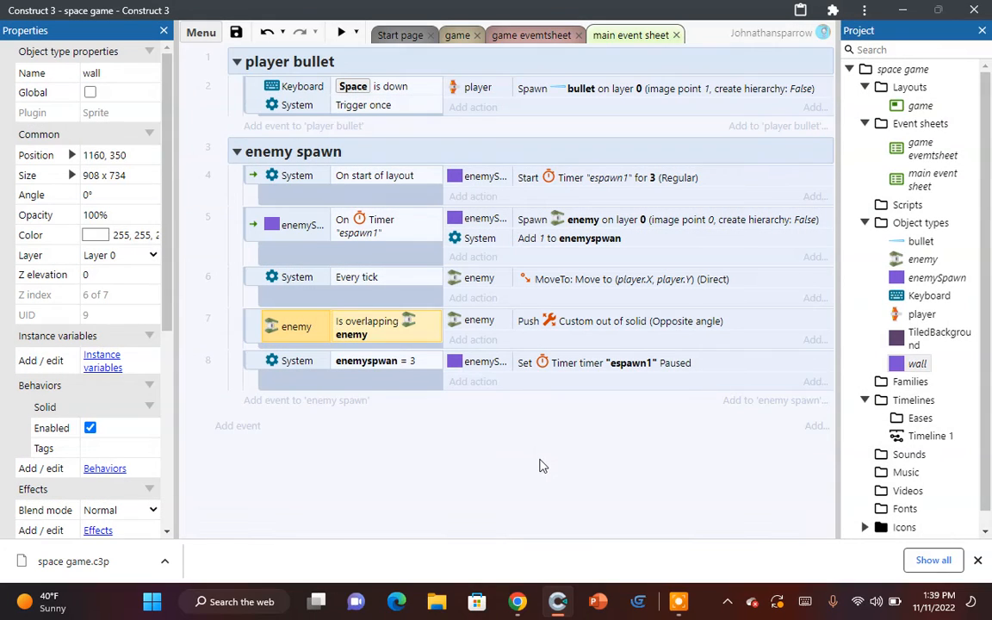
# Step: Set the comparison value to 2 in the enemyspwan condition that pauses the spawn timer
pyautogui.doubleClick(379, 365)
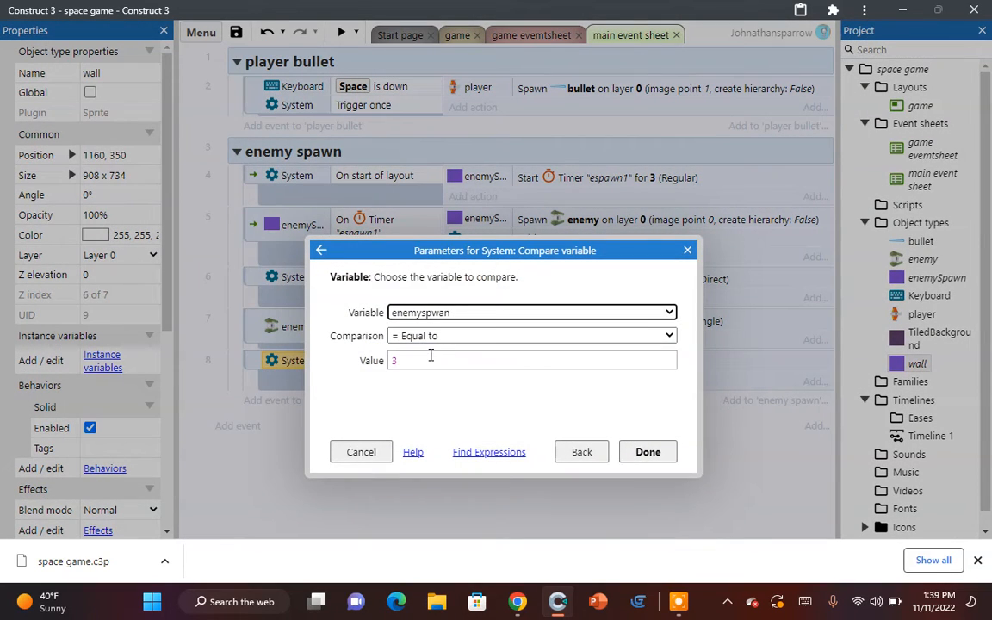
pyautogui.click(430, 360)
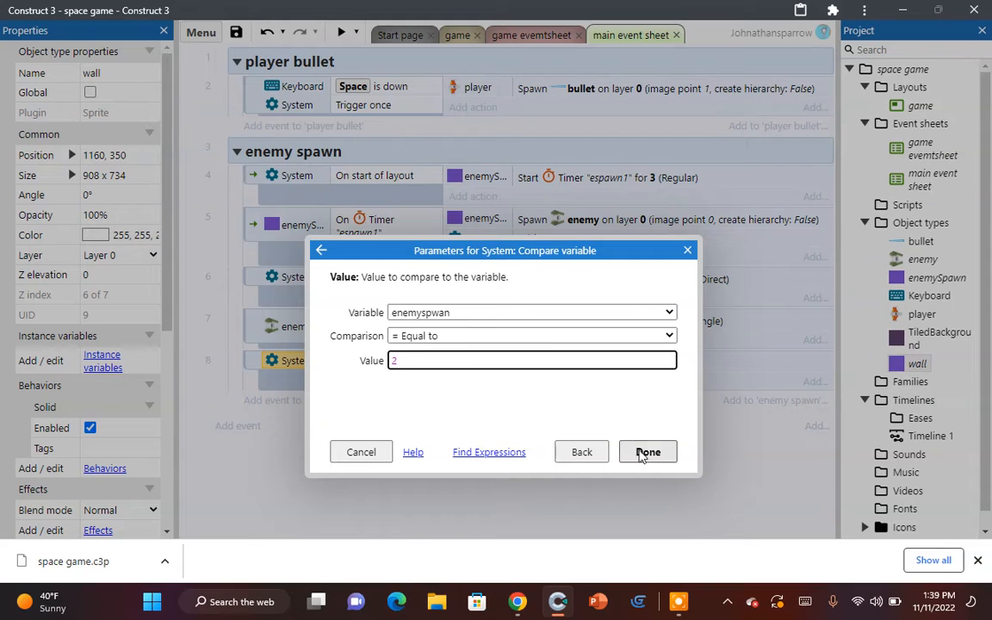
pyautogui.write('2')
pyautogui.click(646, 452)
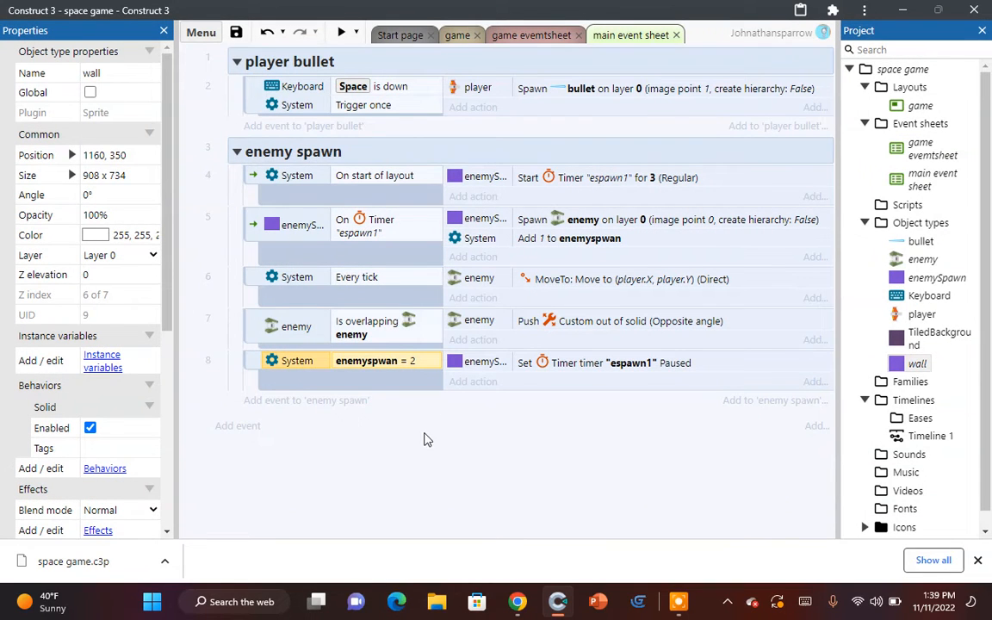
# Step: Add an event to the enemy spawn group with a System Compare variable condition testing enemyspwan less than or equal to 0
pyautogui.click(332, 402)
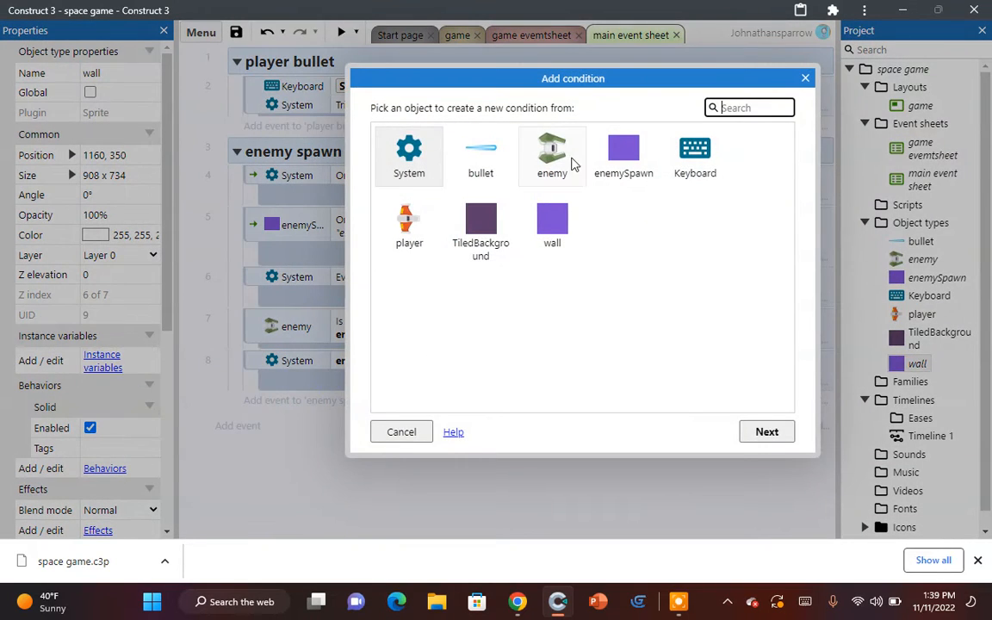
pyautogui.doubleClick(572, 162)
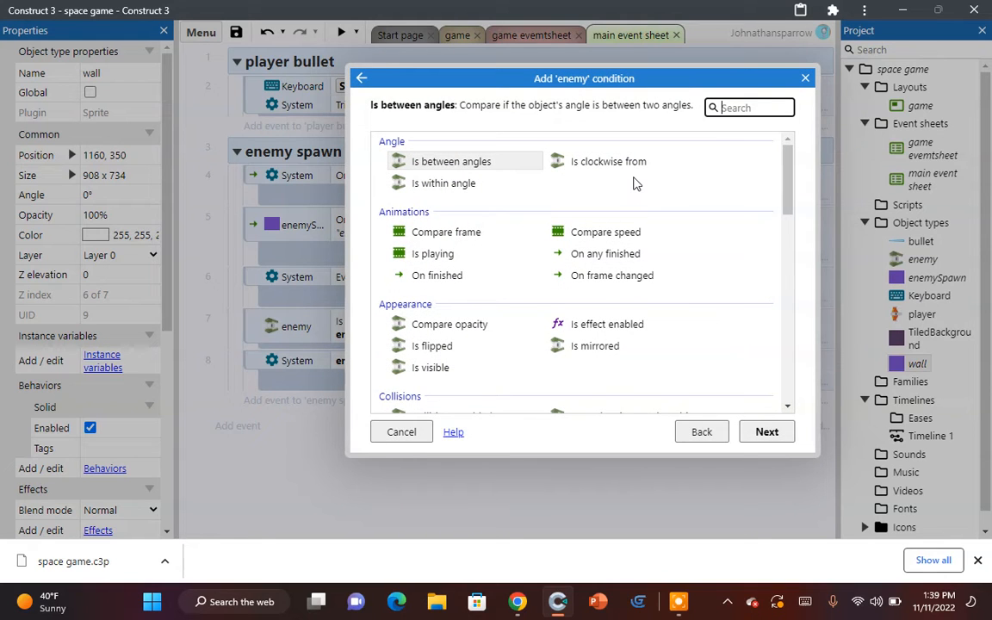
pyautogui.click(700, 433)
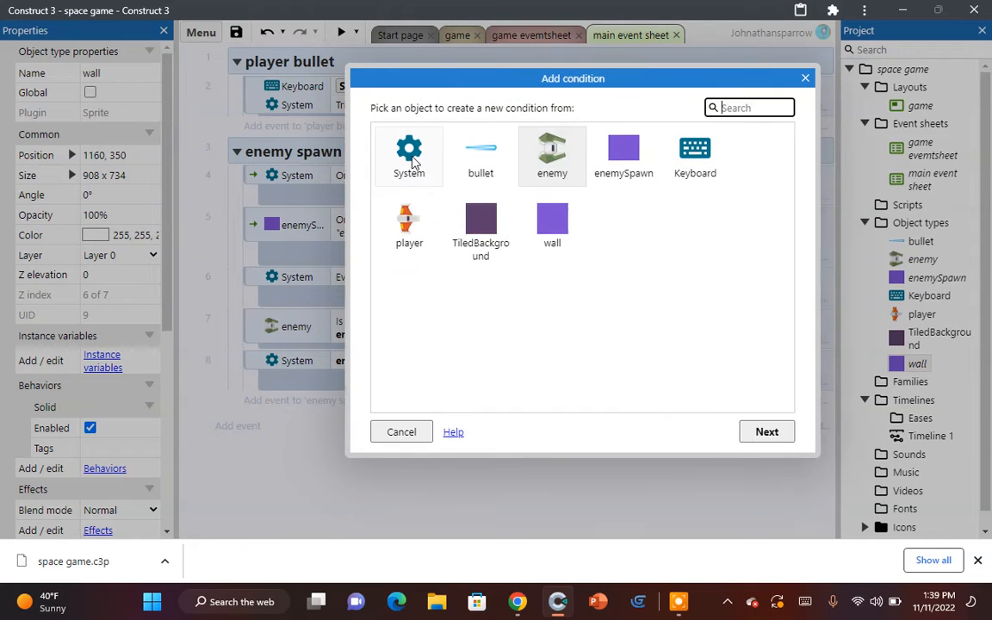
pyautogui.doubleClick(409, 157)
pyautogui.scroll(-3, 467, 197)
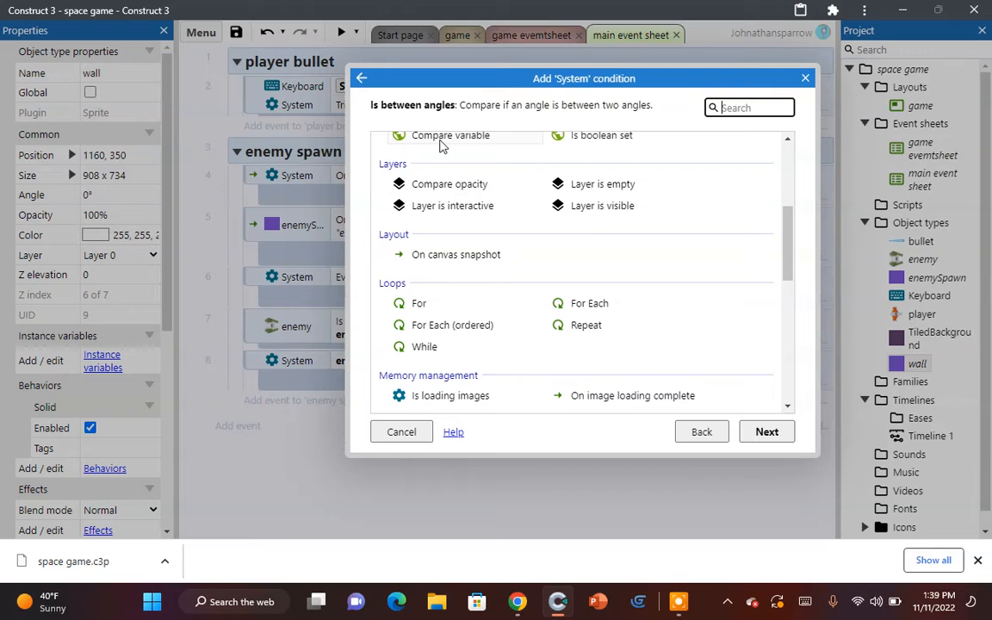
pyautogui.doubleClick(440, 146)
pyautogui.click(447, 336)
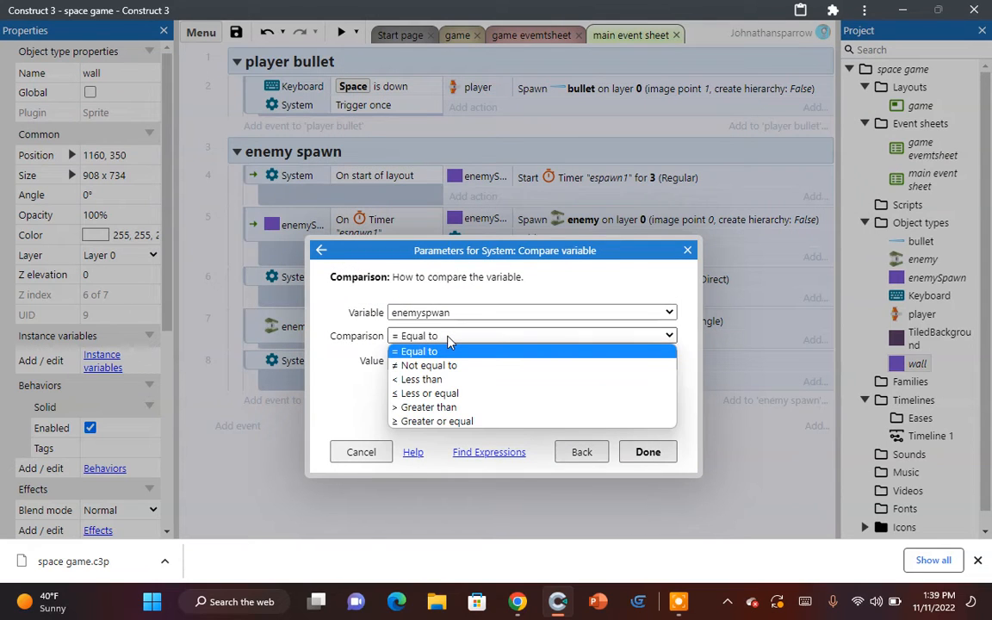
pyautogui.click(447, 394)
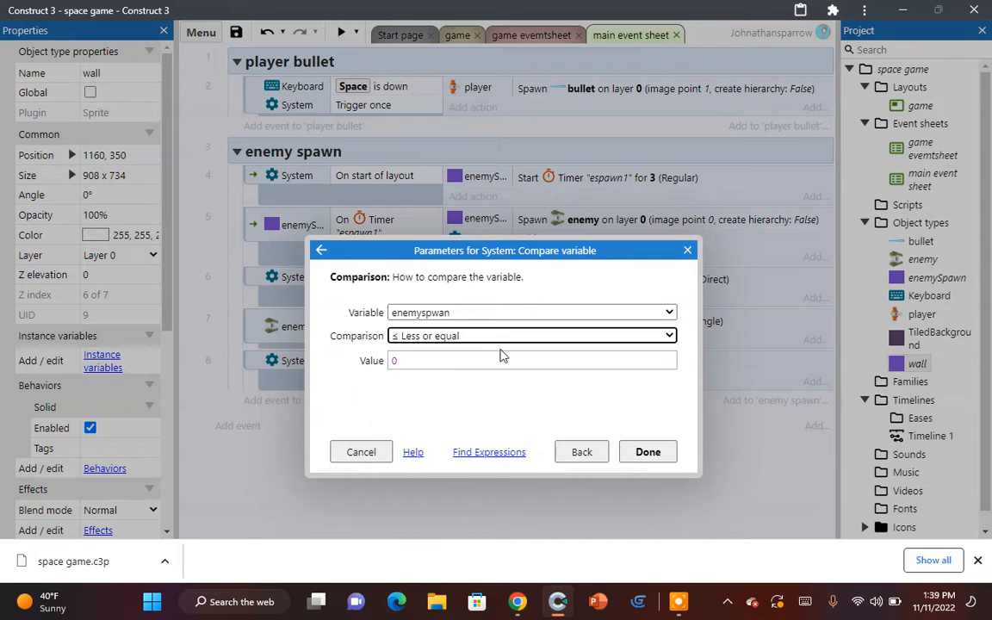
pyautogui.click(479, 362)
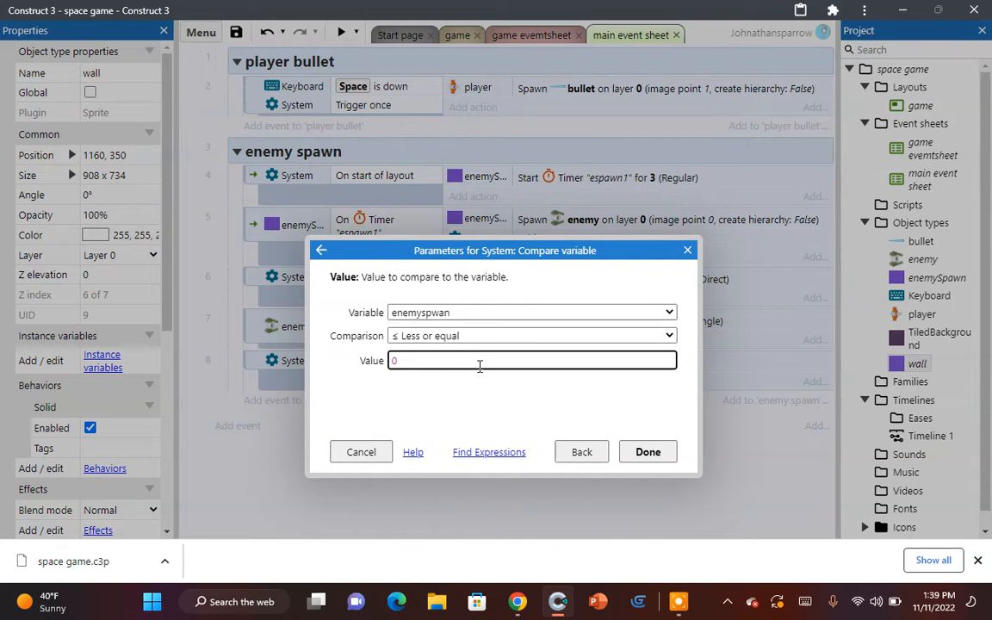
pyautogui.click(654, 456)
# Step: Copy the "espawn1" timer pause action from the enemyspwan = 2 event into the enemyspwan ≤ 0 event
pyautogui.click(462, 402)
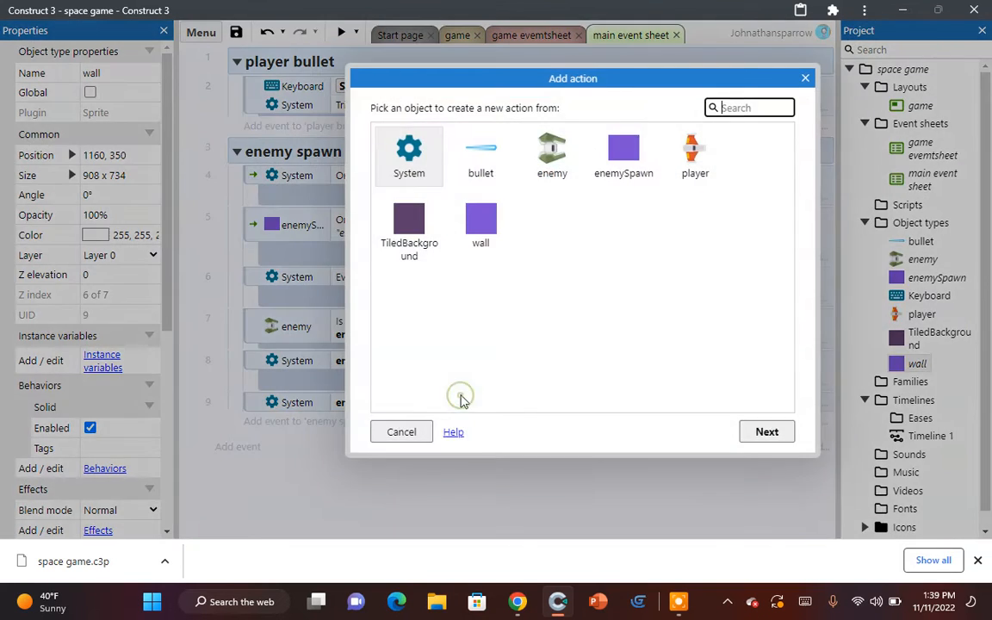
pyautogui.click(802, 79)
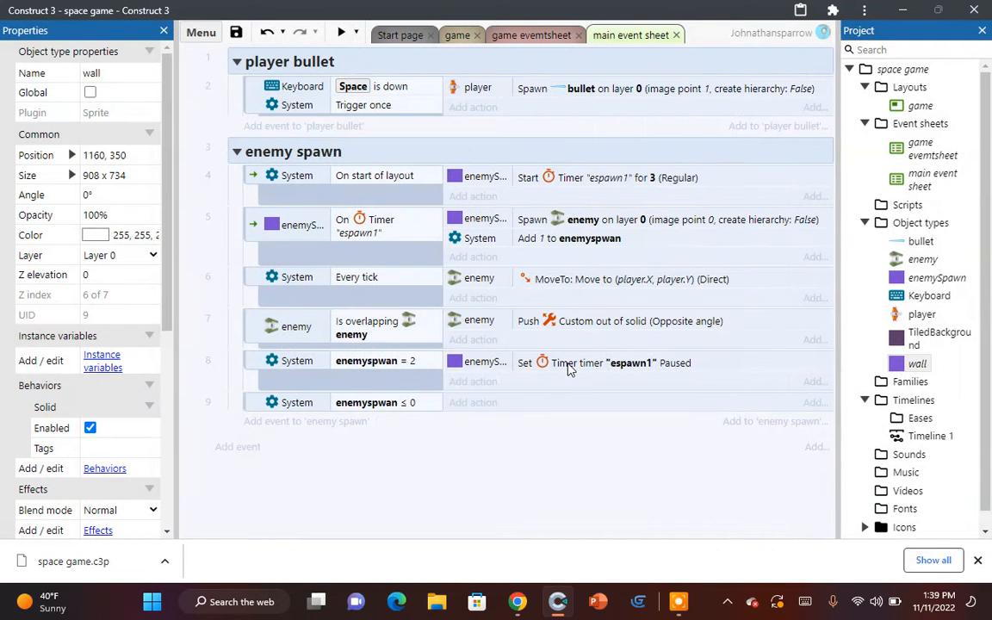
pyautogui.rightClick(568, 362)
pyautogui.click(644, 258)
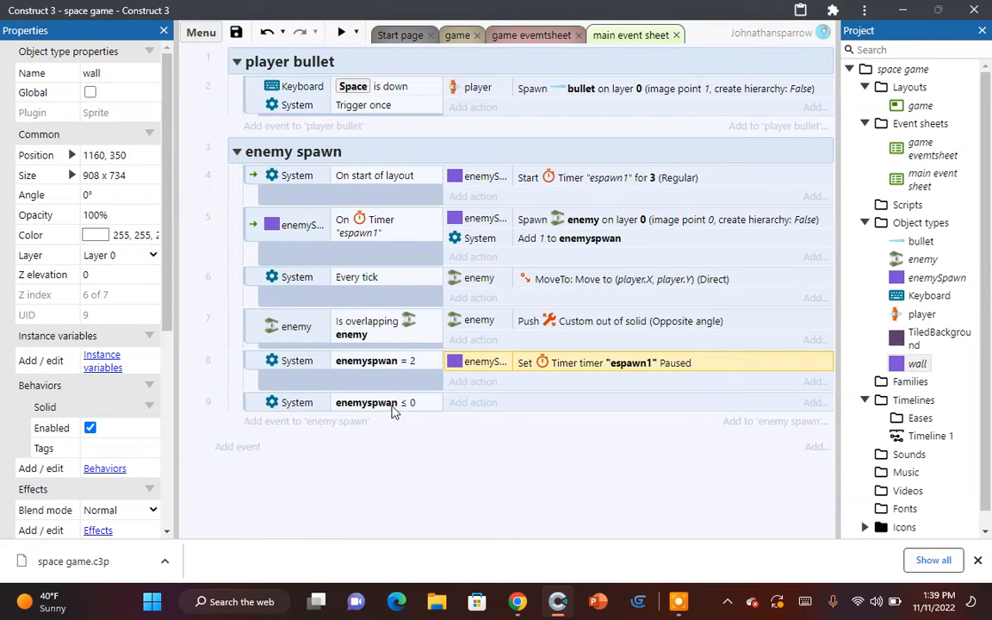
pyautogui.rightClick(392, 406)
pyautogui.click(514, 291)
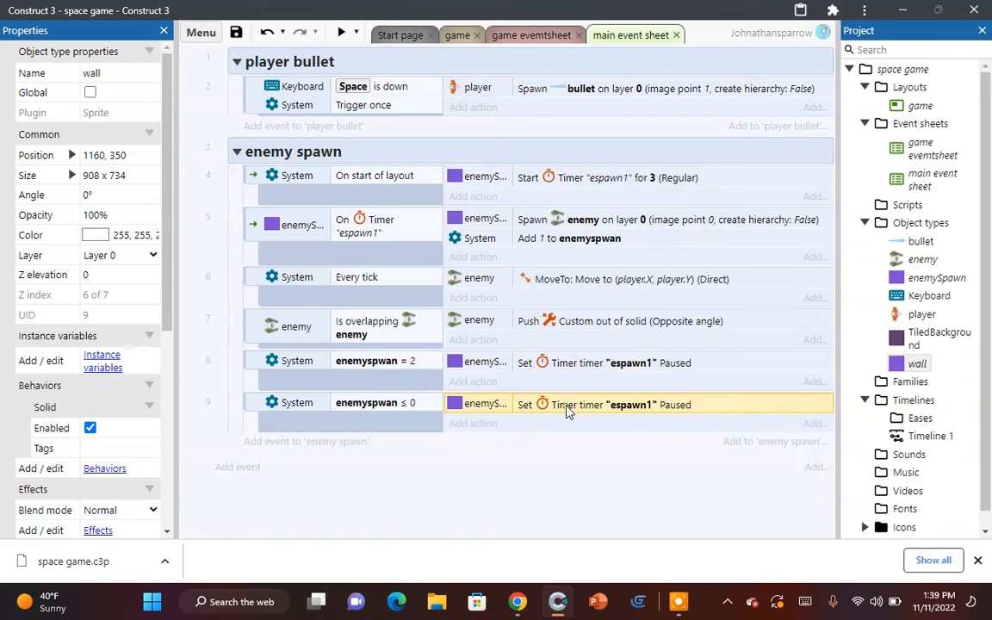
# Step: Set the state of the copied "espawn1" timer action in the enemyspwan ≤ 0 event to Resumed
pyautogui.doubleClick(566, 411)
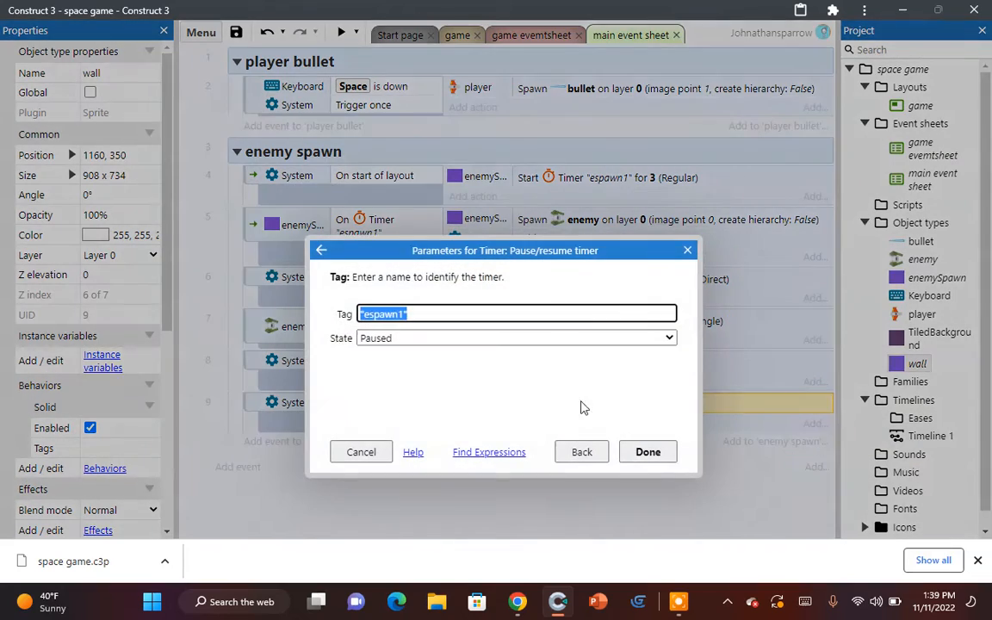
pyautogui.click(521, 338)
pyautogui.click(514, 367)
pyautogui.click(648, 452)
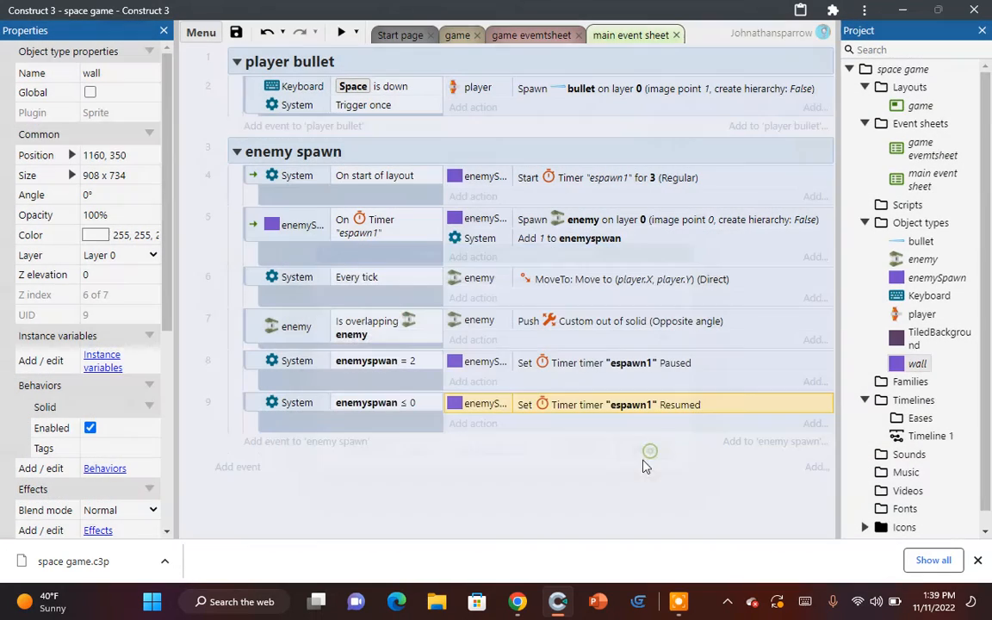
pyautogui.click(592, 494)
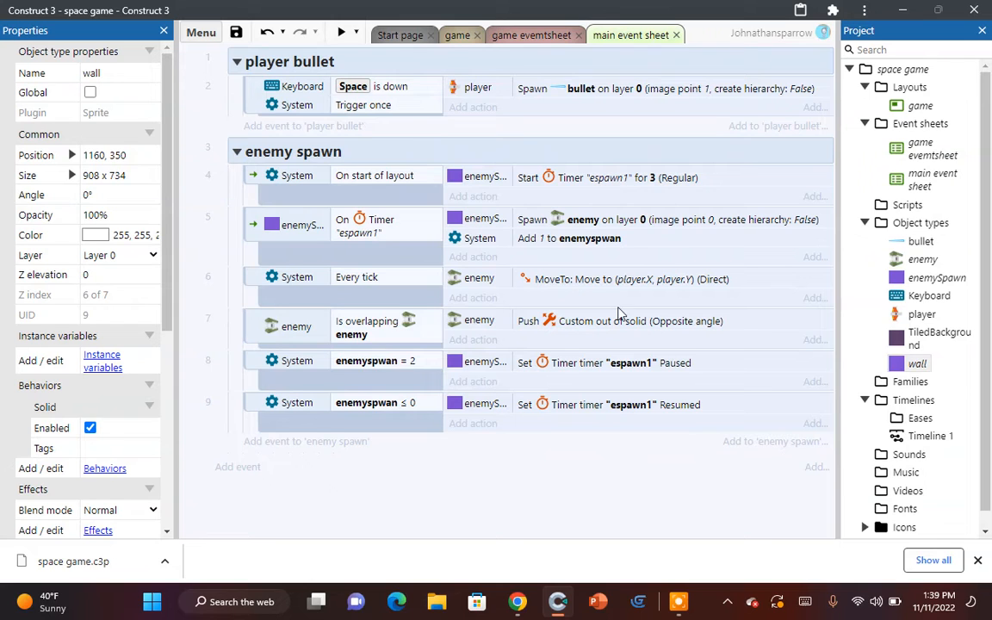
# Step: Preview the game, steering the ship around to test the enemy spawn limit and whether the enemies stay apart, and close the preview
pyautogui.click(342, 32)
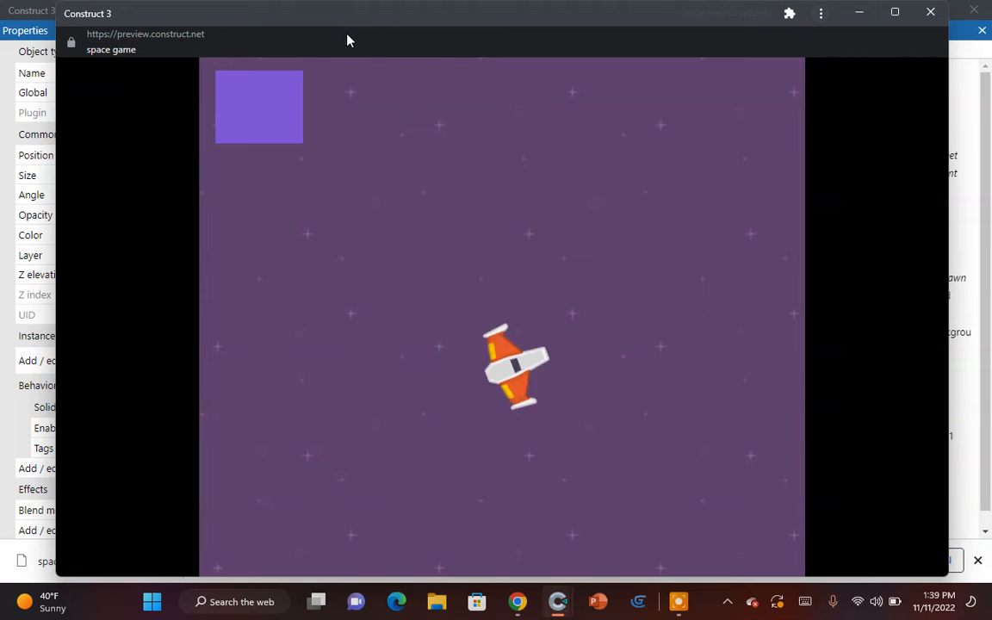
pyautogui.press('Up')
pyautogui.press('Left')
pyautogui.press('Down')
pyautogui.press('Left')
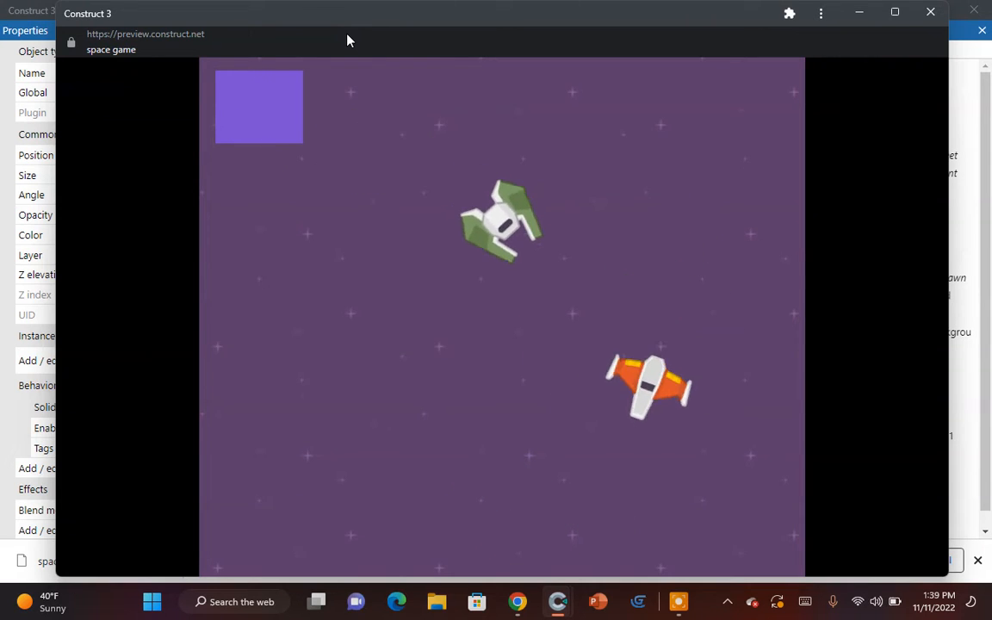
pyautogui.press('Up')
pyautogui.press('Right')
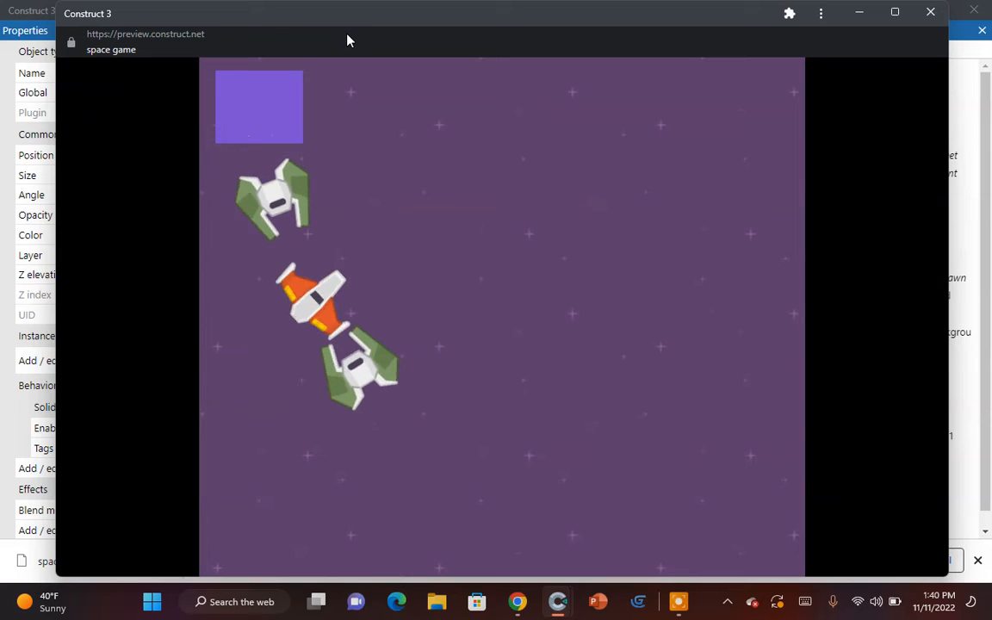
pyautogui.press('Down')
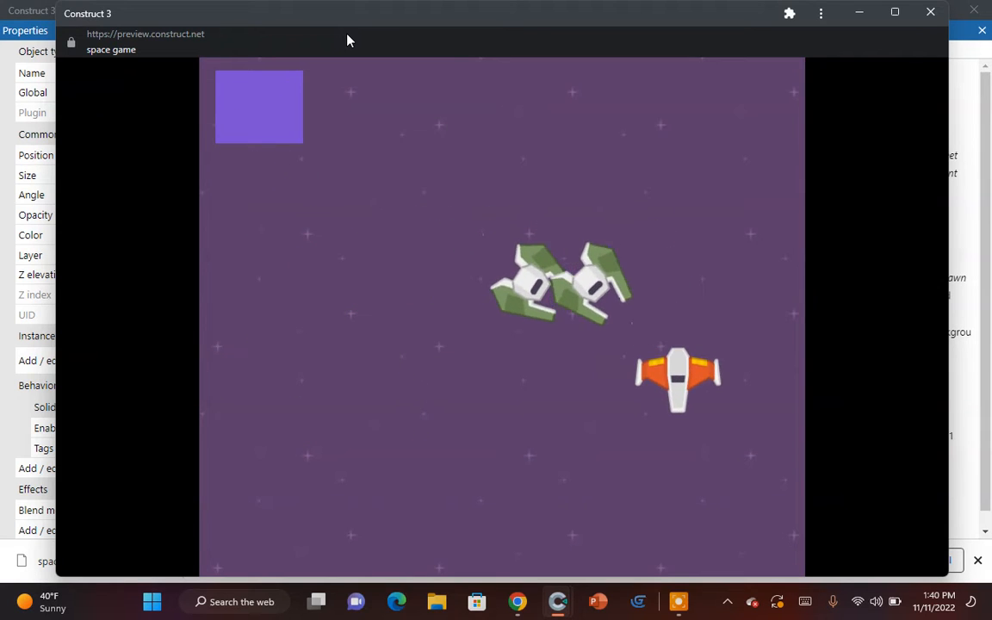
pyautogui.press('Left')
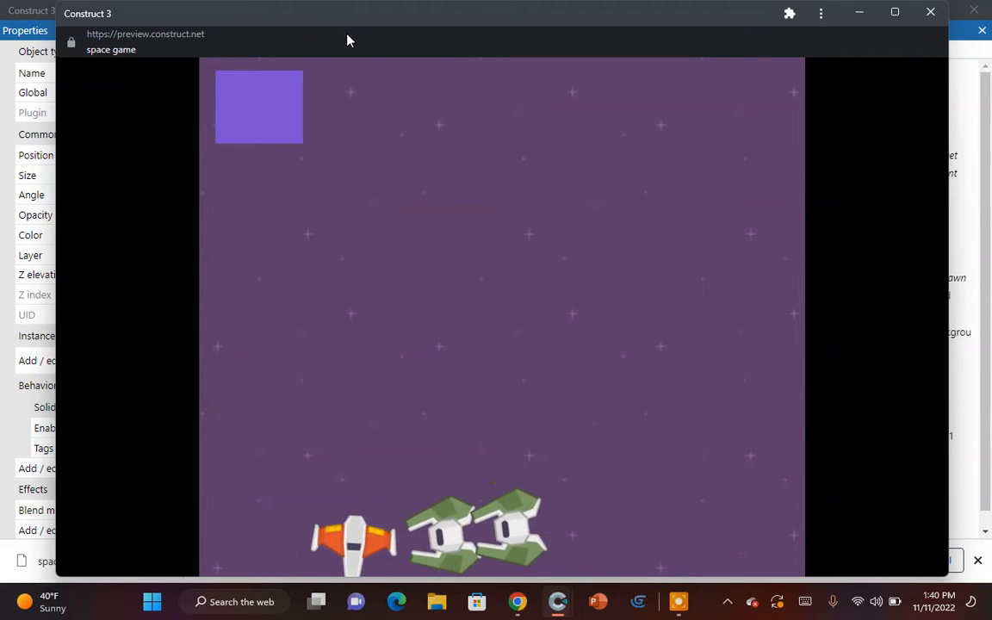
pyautogui.press('Up')
pyautogui.press('Right')
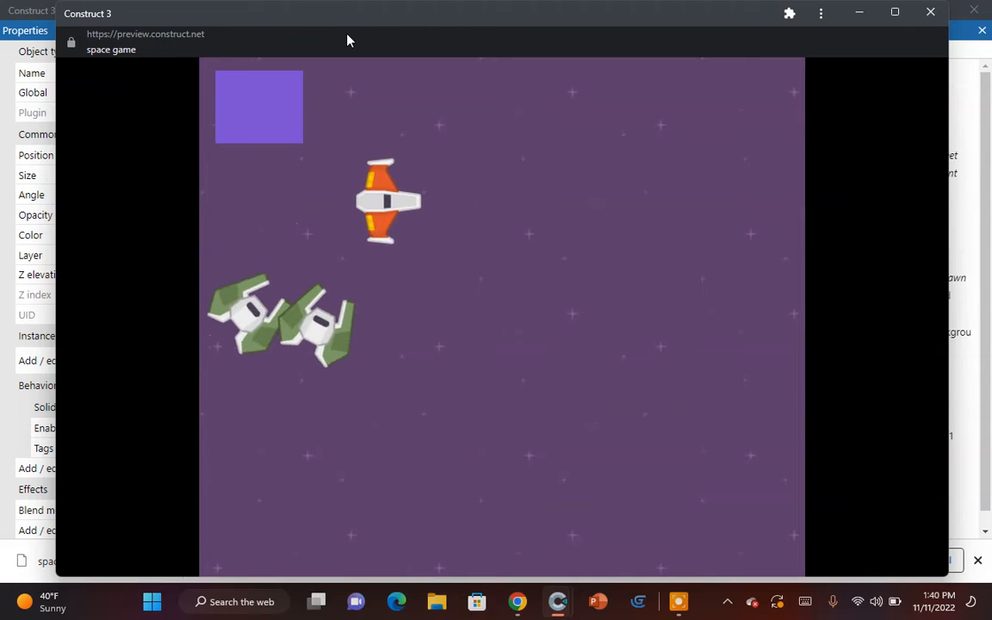
pyautogui.press('Up')
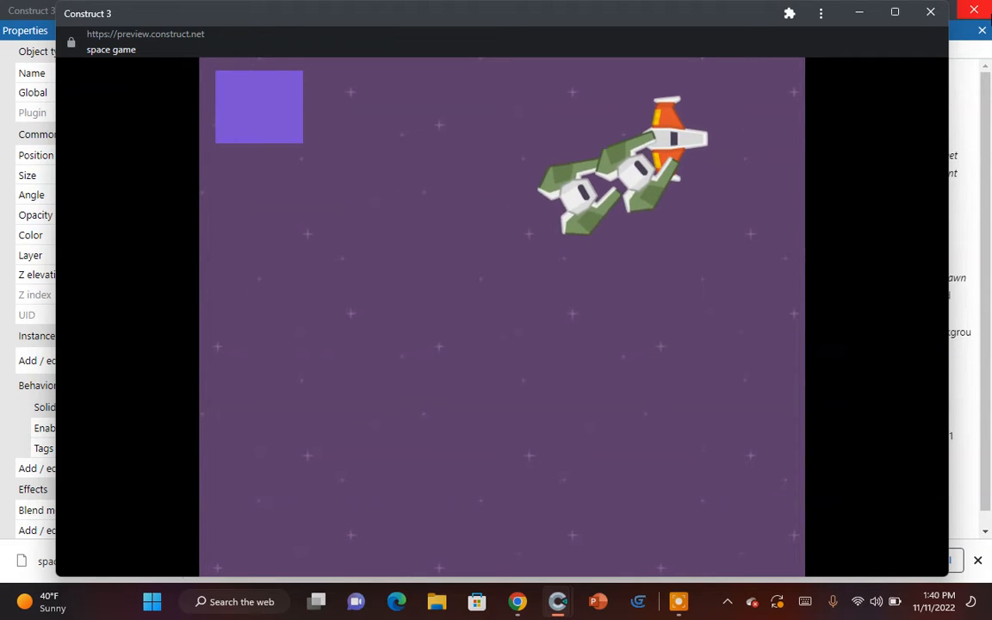
pyautogui.click(931, 12)
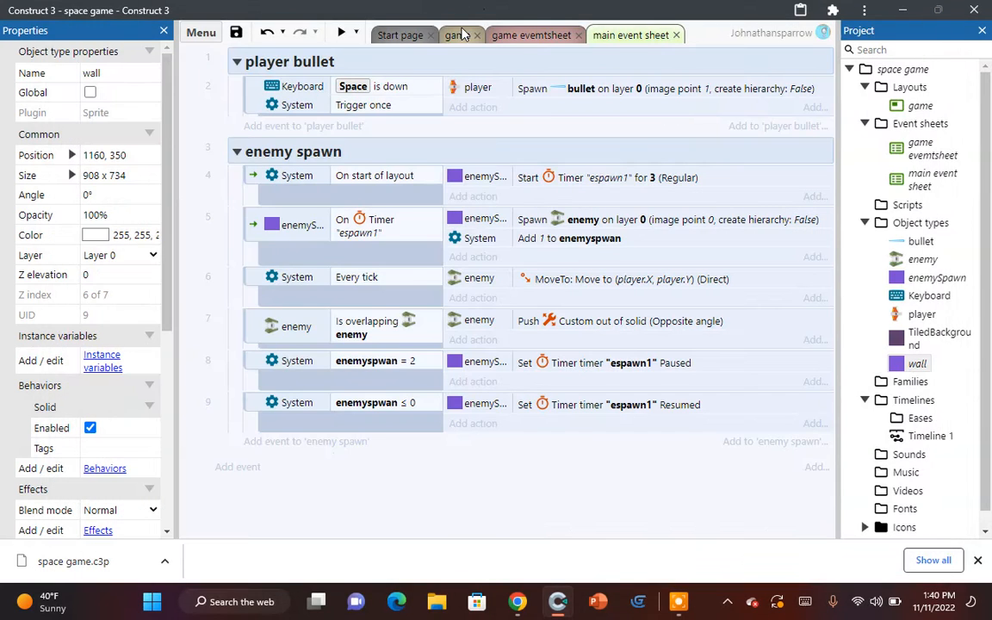
# Step: In the game layout, apply the enemy sprite's collision polygon to the whole animation and have its shape guessed automatically
pyautogui.click(457, 34)
pyautogui.moveTo(554, 531); pyautogui.dragTo(414, 531)
pyautogui.doubleClick(365, 205)
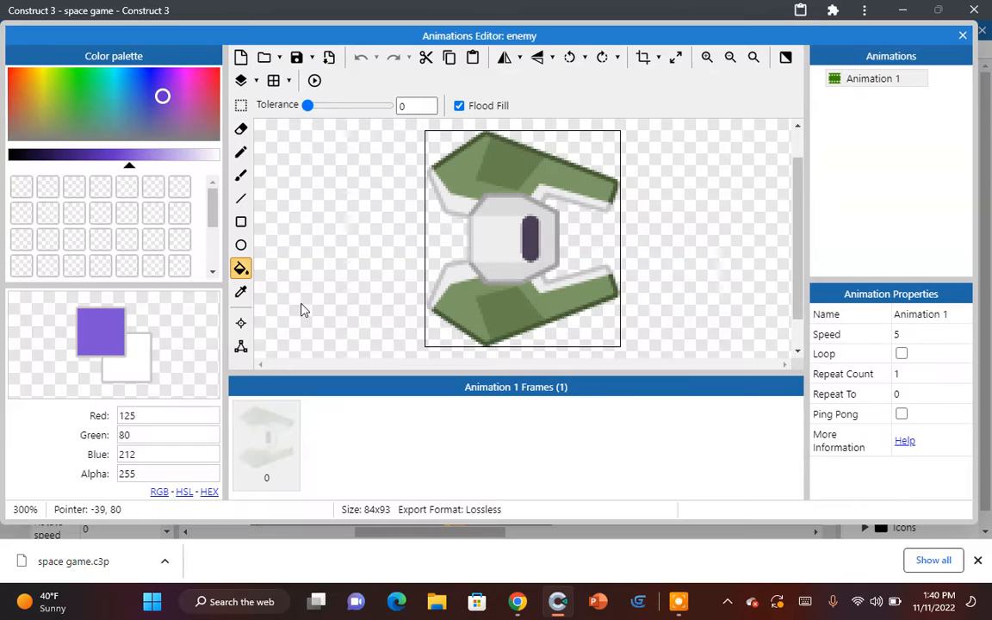
pyautogui.click(241, 347)
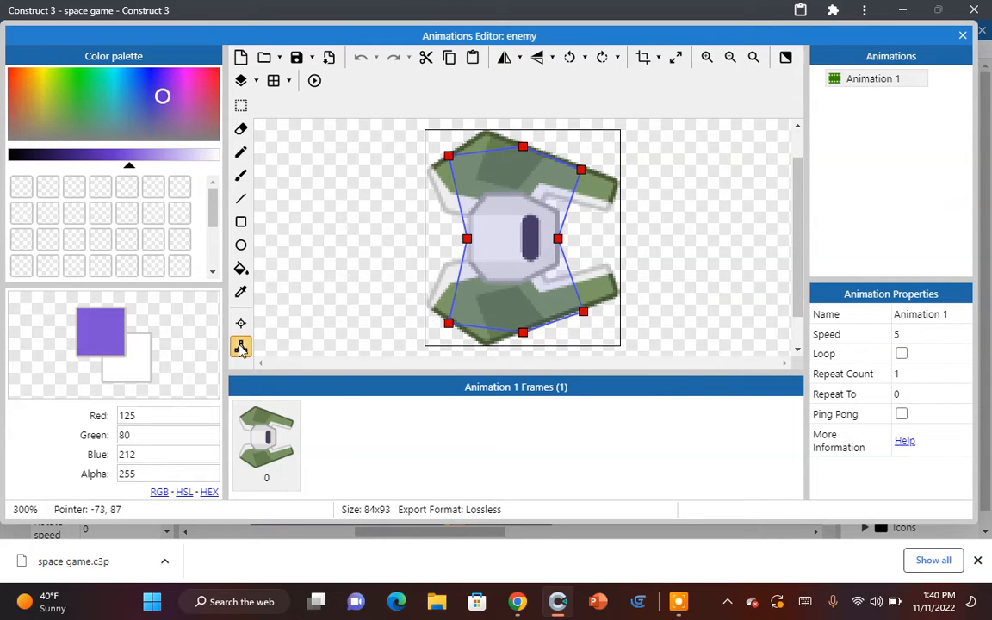
pyautogui.rightClick(501, 187)
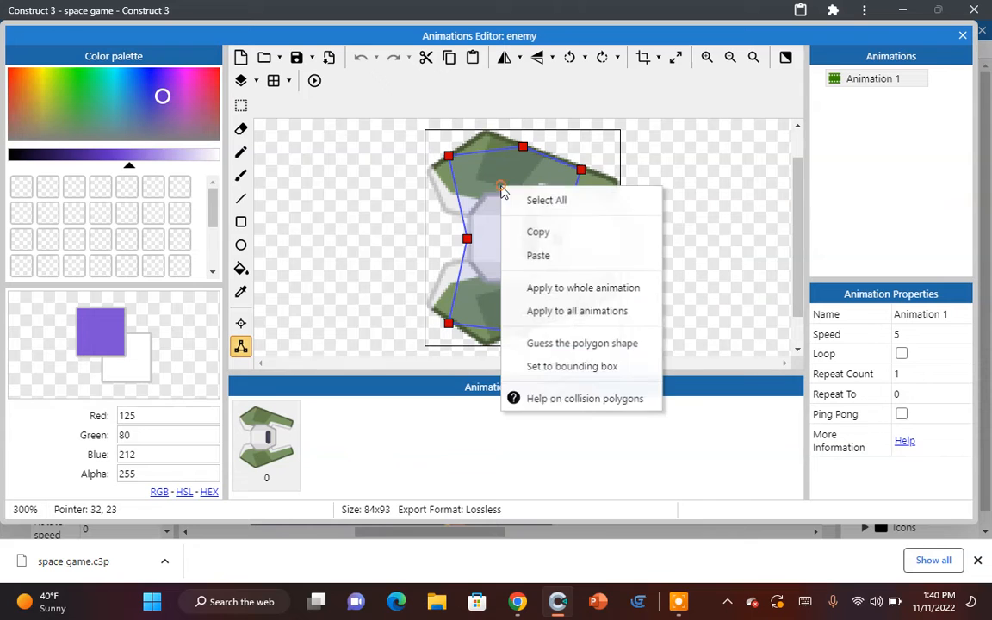
pyautogui.click(630, 289)
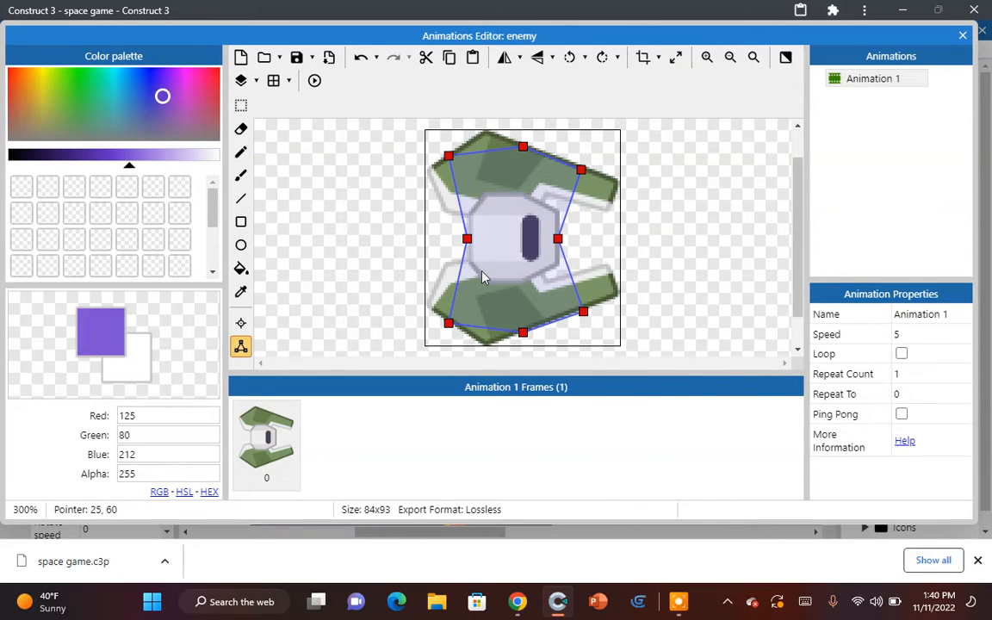
pyautogui.rightClick(486, 271)
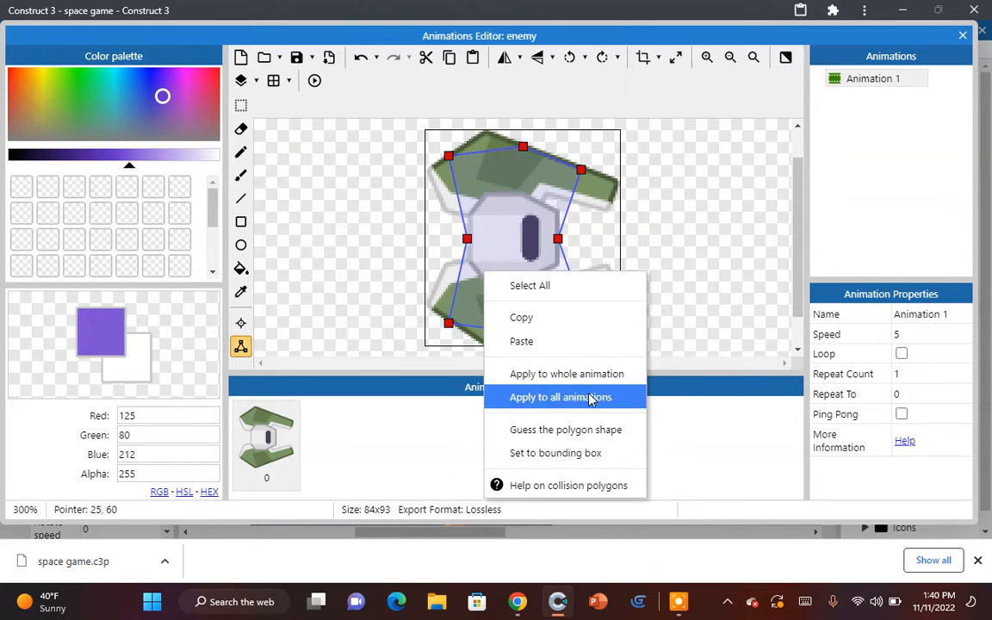
pyautogui.click(590, 428)
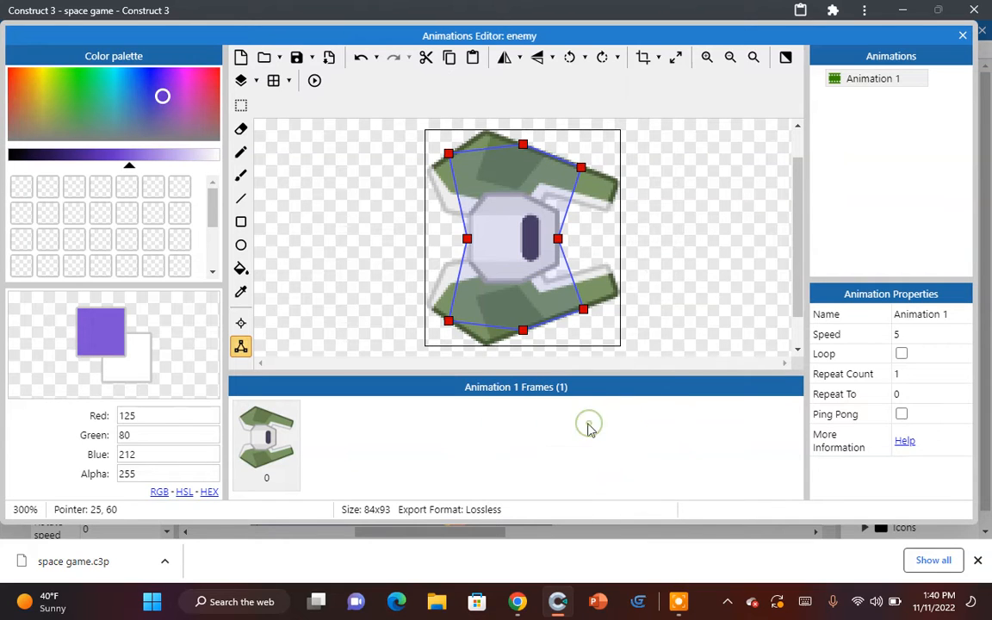
# Step: Move the enemy's collision polygon points out to the ship's wing tips and outer corners, and close the animations editor
pyautogui.moveTo(446, 322); pyautogui.dragTo(426, 309)
pyautogui.moveTo(524, 333); pyautogui.dragTo(480, 343)
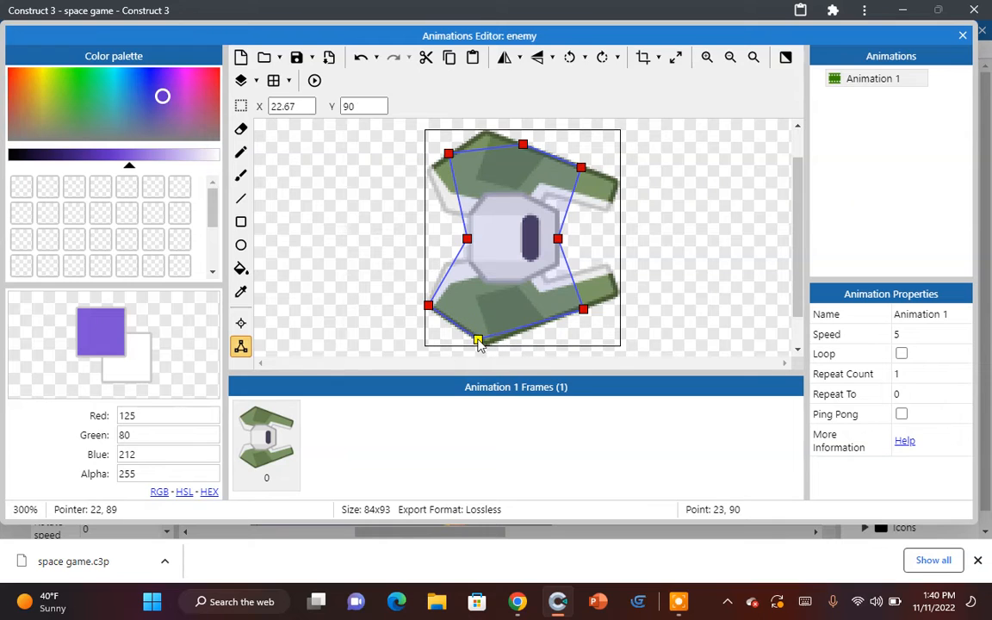
pyautogui.moveTo(583, 309); pyautogui.dragTo(613, 284)
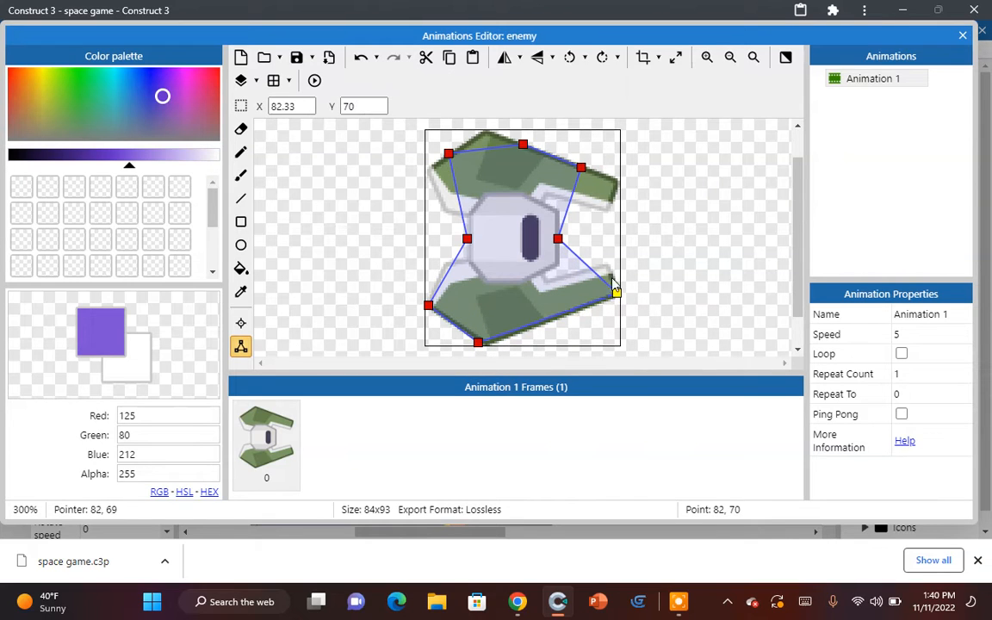
pyautogui.click(580, 168)
pyautogui.moveTo(584, 168); pyautogui.dragTo(614, 185)
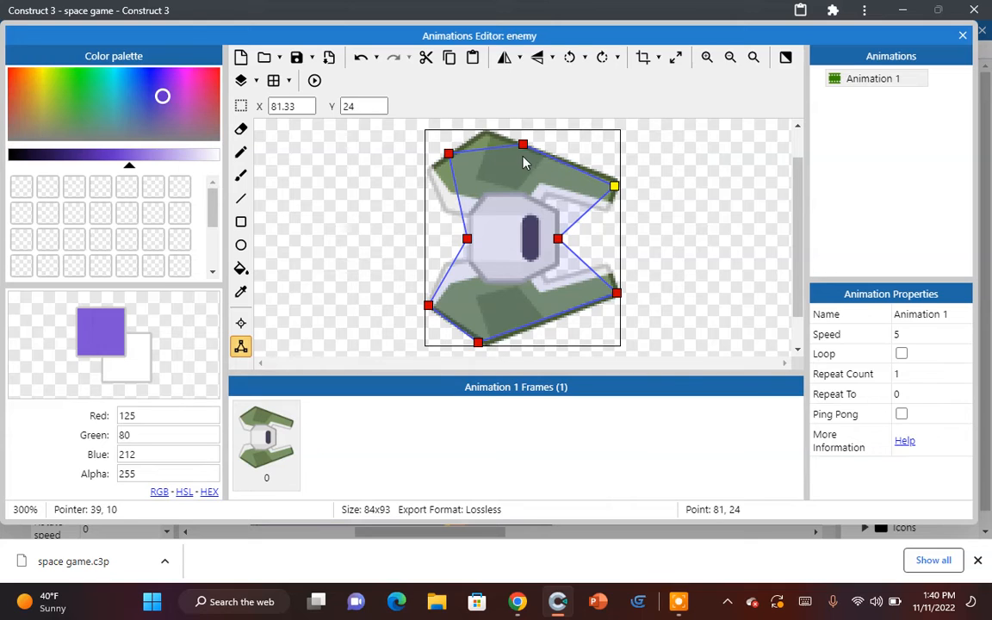
pyautogui.moveTo(522, 146); pyautogui.dragTo(428, 173)
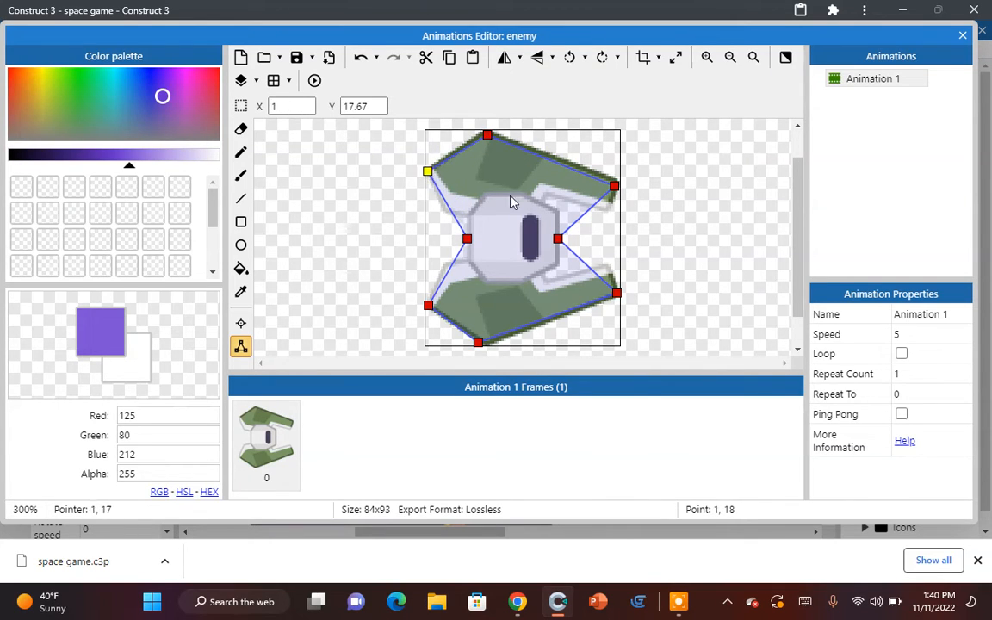
pyautogui.click(963, 36)
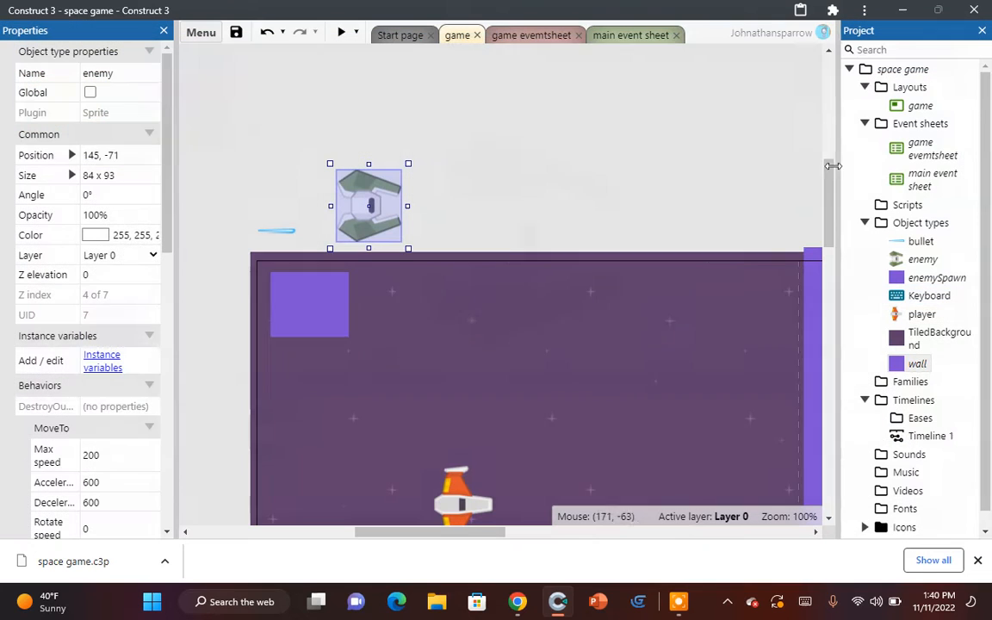
# Step: Shrink the enemy sprite to about 64 × 71 and the enemySpawn sprite to about 64 × 53
pyautogui.moveTo(410, 248); pyautogui.dragTo(391, 232)
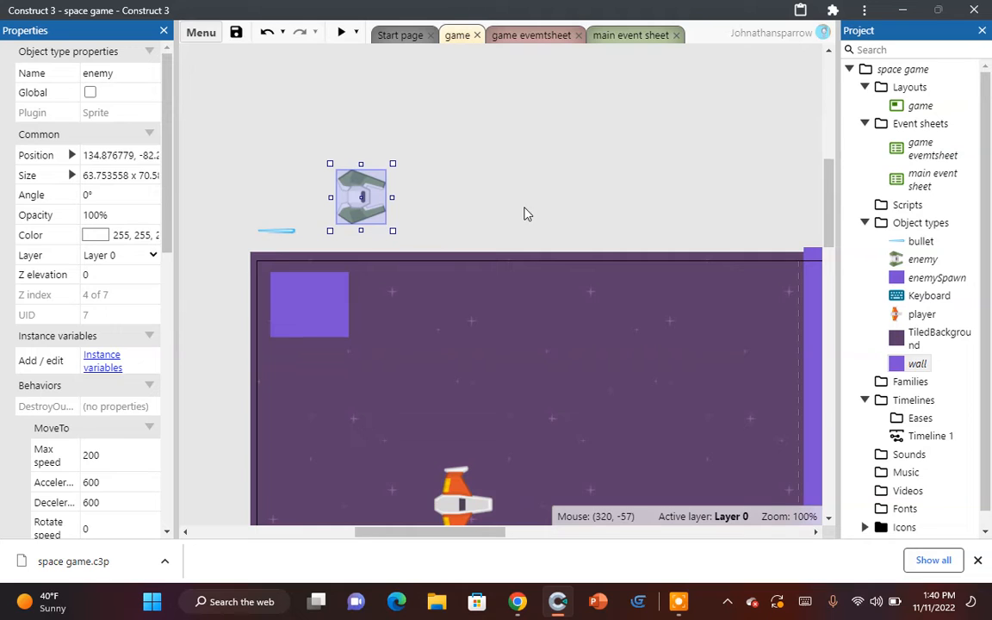
pyautogui.click(307, 298)
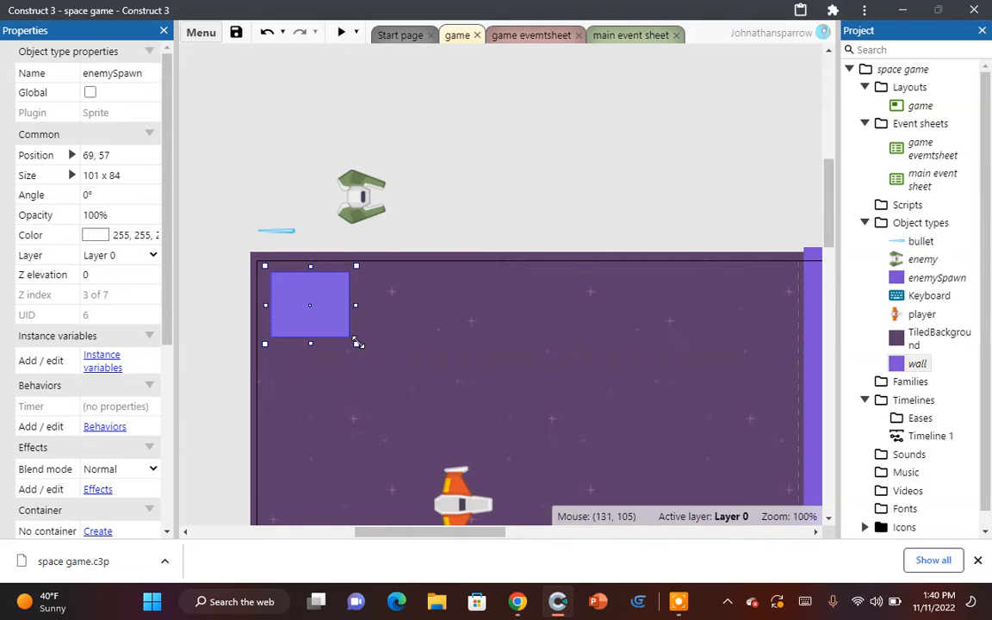
pyautogui.moveTo(356, 342); pyautogui.dragTo(330, 319)
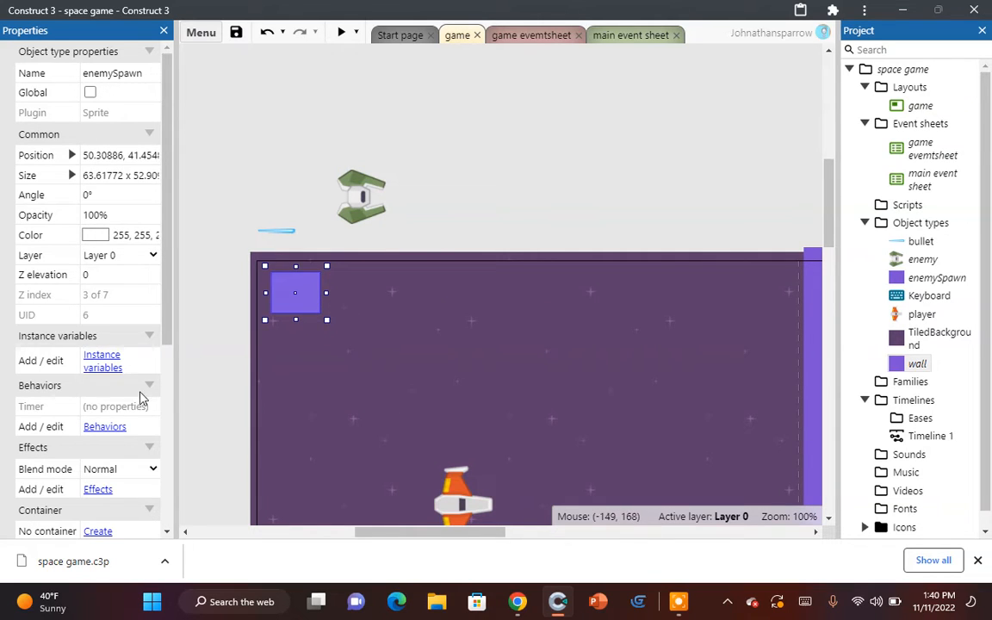
# Step: Turn off the Initially visible property of the enemySpawn sprite
pyautogui.scroll(-4, 140, 398)
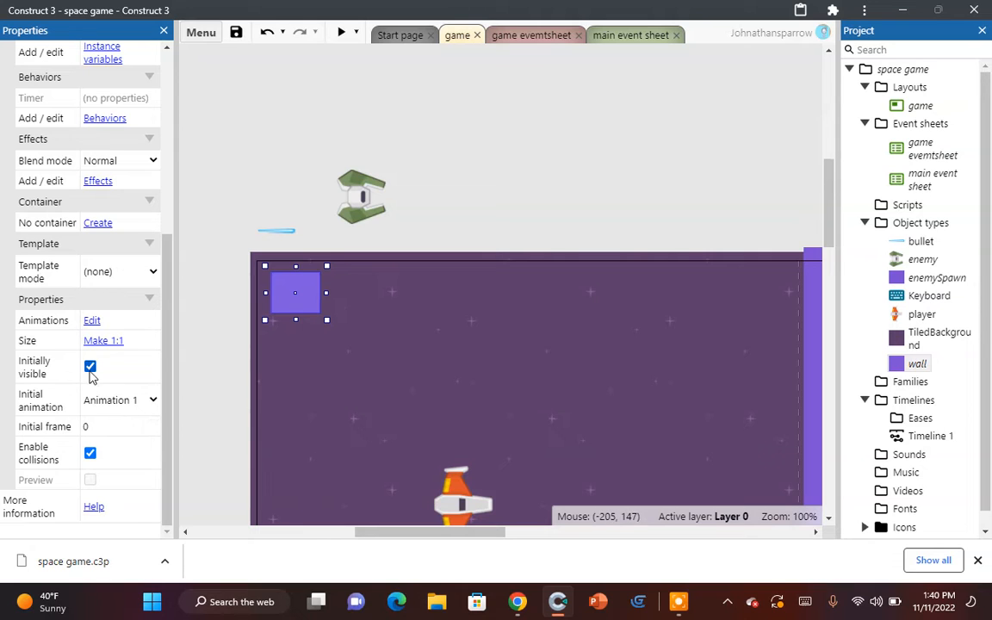
pyautogui.scroll(5, 138, 287)
pyautogui.scroll(-4, 15, 366)
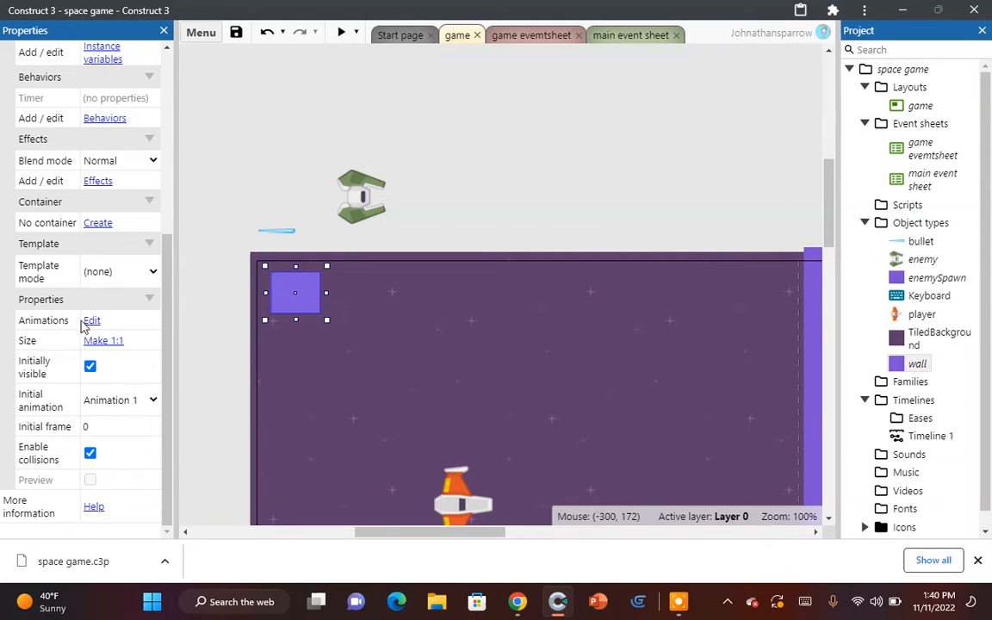
pyautogui.click(91, 368)
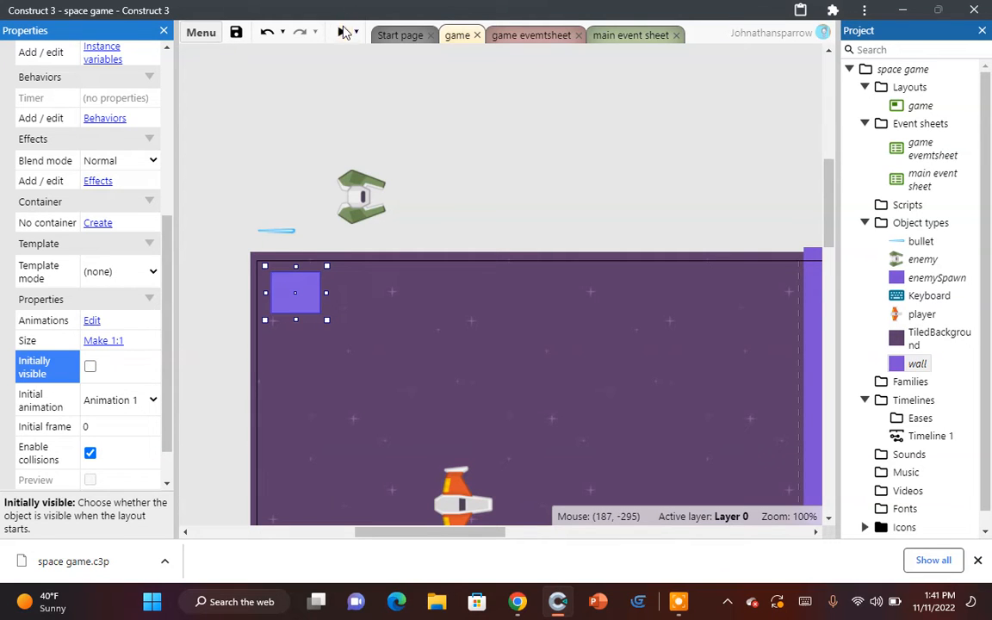
# Step: Preview the game, steering the ship around to test the resized enemies, their spacing and the hidden spawner, and close the preview
pyautogui.click(342, 32)
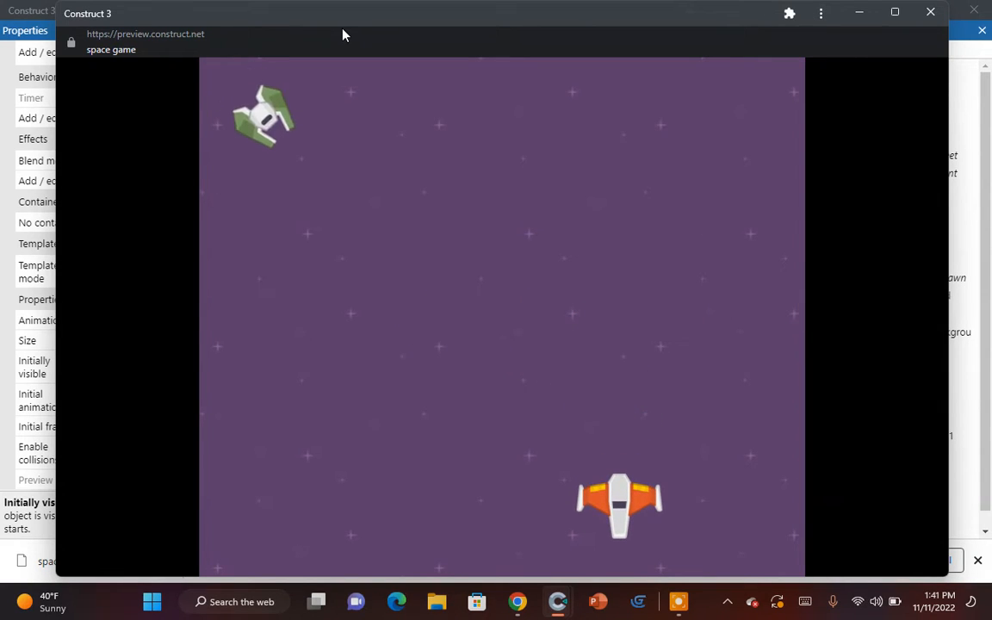
pyautogui.press('Left')
pyautogui.press('Right')
pyautogui.press('Up')
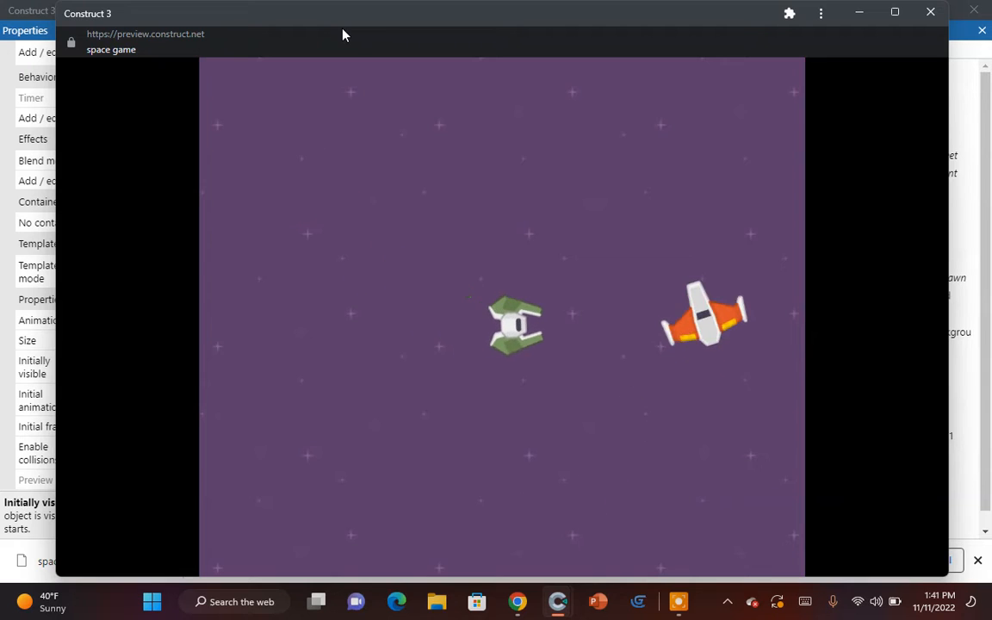
pyautogui.press('Up')
pyautogui.press('Left')
pyautogui.press('Right')
pyautogui.press('Up')
pyautogui.press('Down')
pyautogui.press('Left')
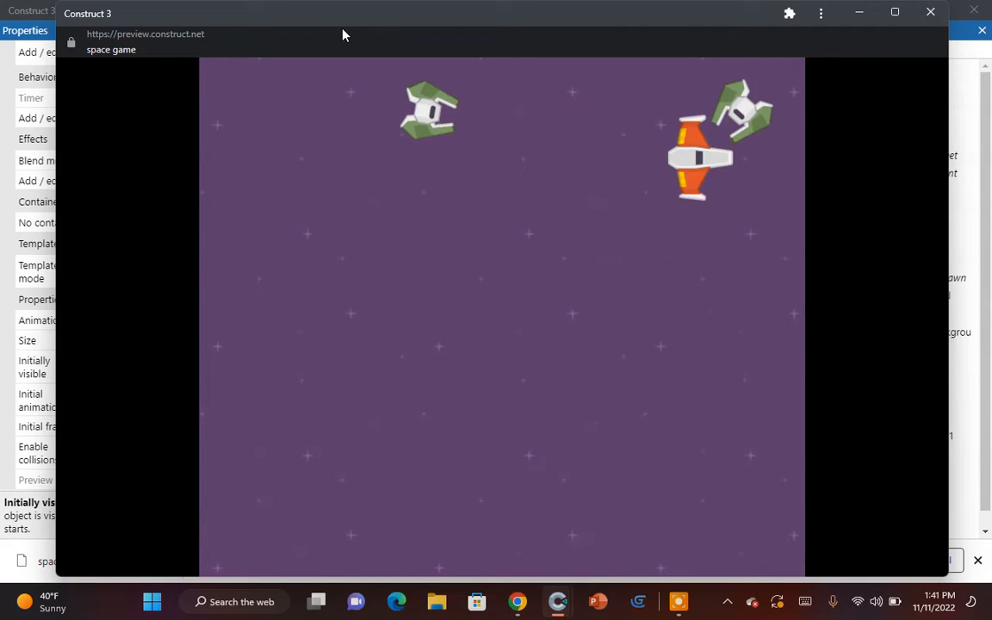
pyautogui.press('Down')
pyautogui.press('Left')
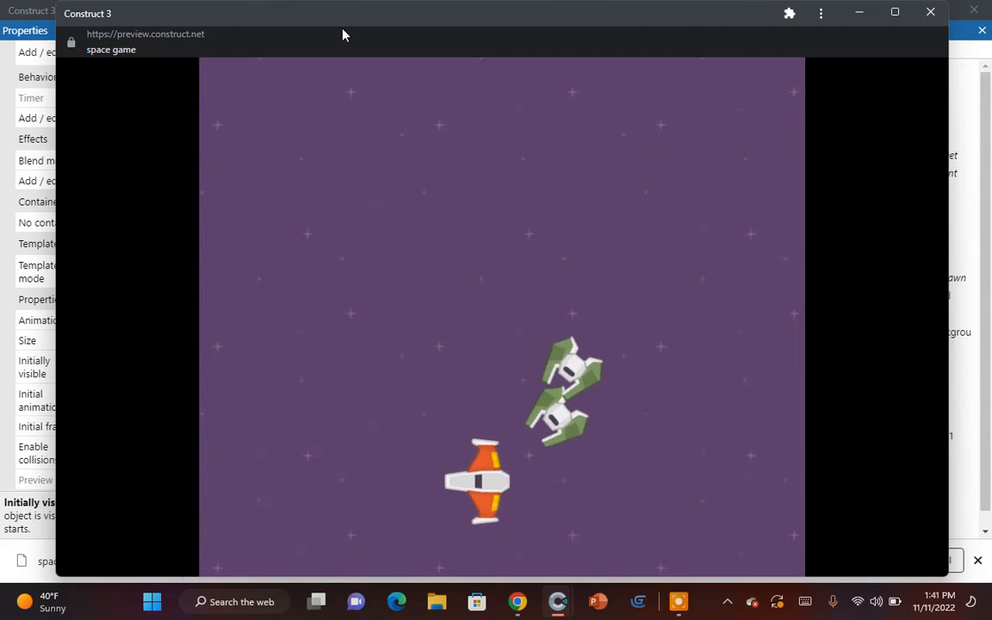
pyautogui.press('Up')
pyautogui.press('Right')
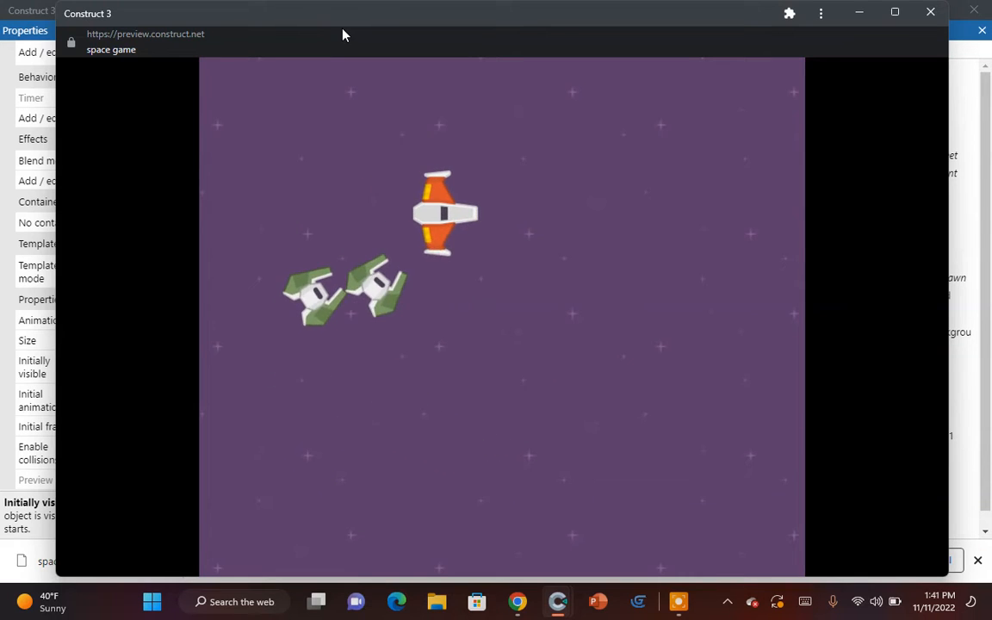
pyautogui.click(921, 17)
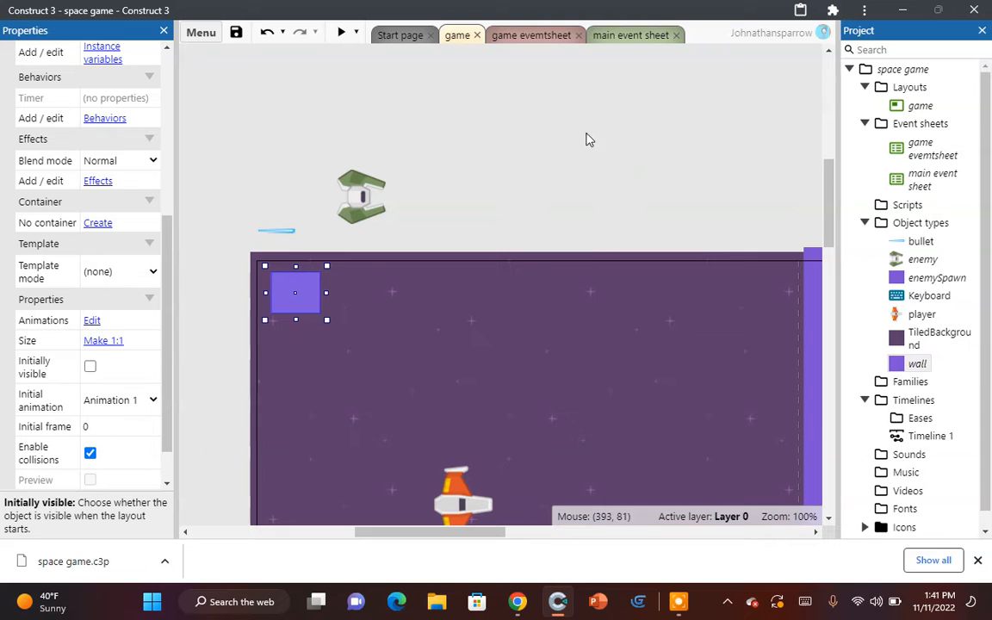
# Step: Start creating a new object type in the game layout and make the plugin search ready for entry
pyautogui.rightClick(572, 110)
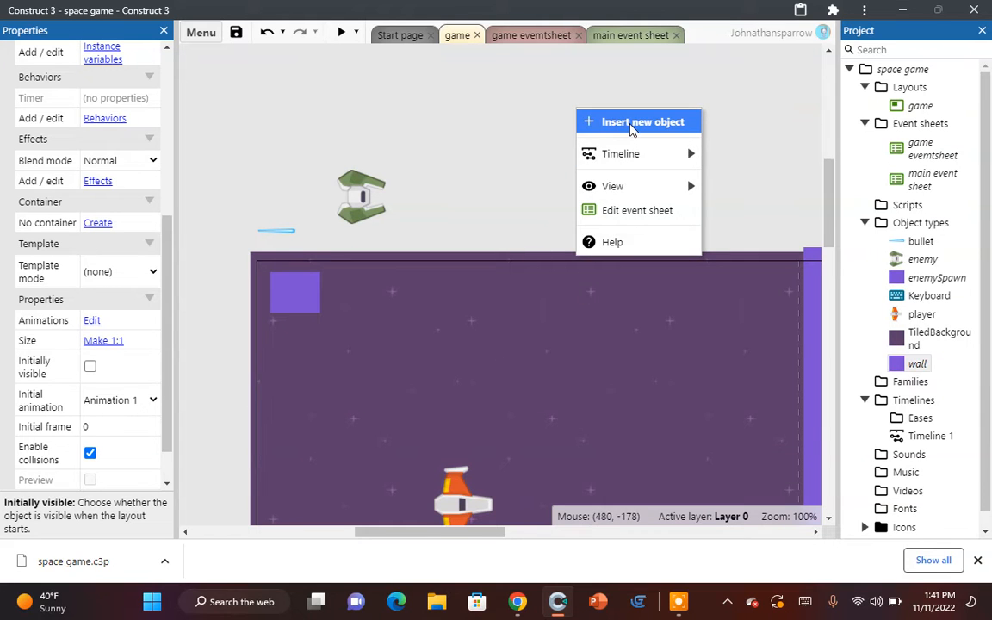
pyautogui.click(631, 123)
pyautogui.click(637, 141)
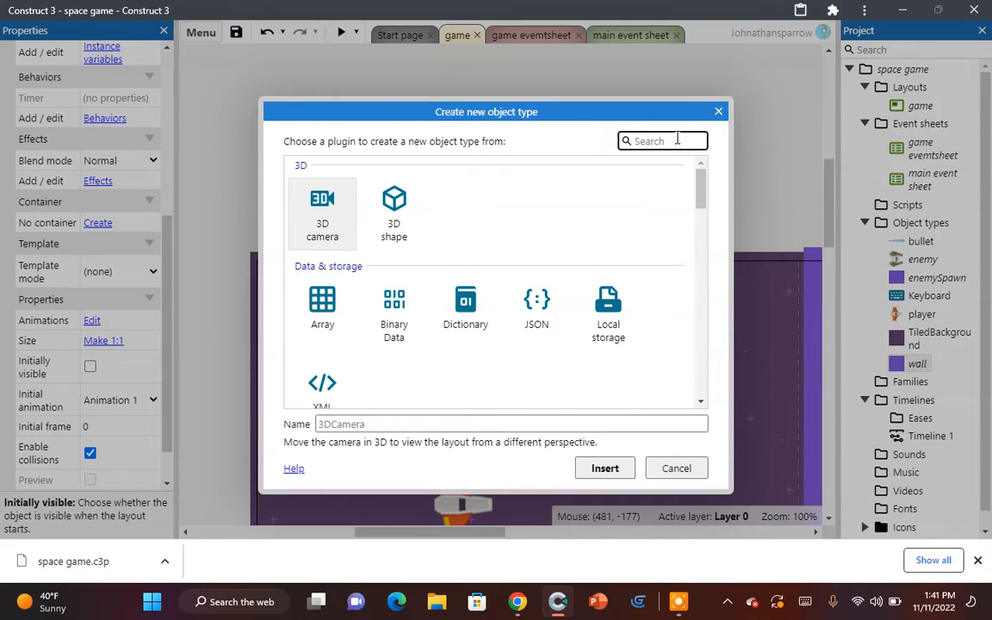
pyautogui.write('player')
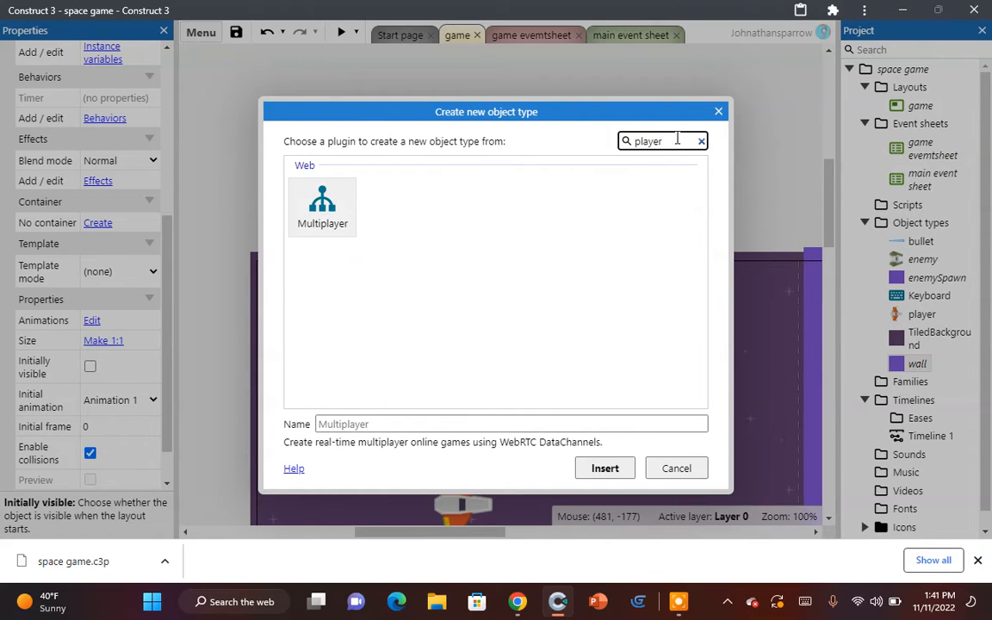
pyautogui.write('\\\\\\\\\\\\\\\\\\\\\\\\\\\\\\')
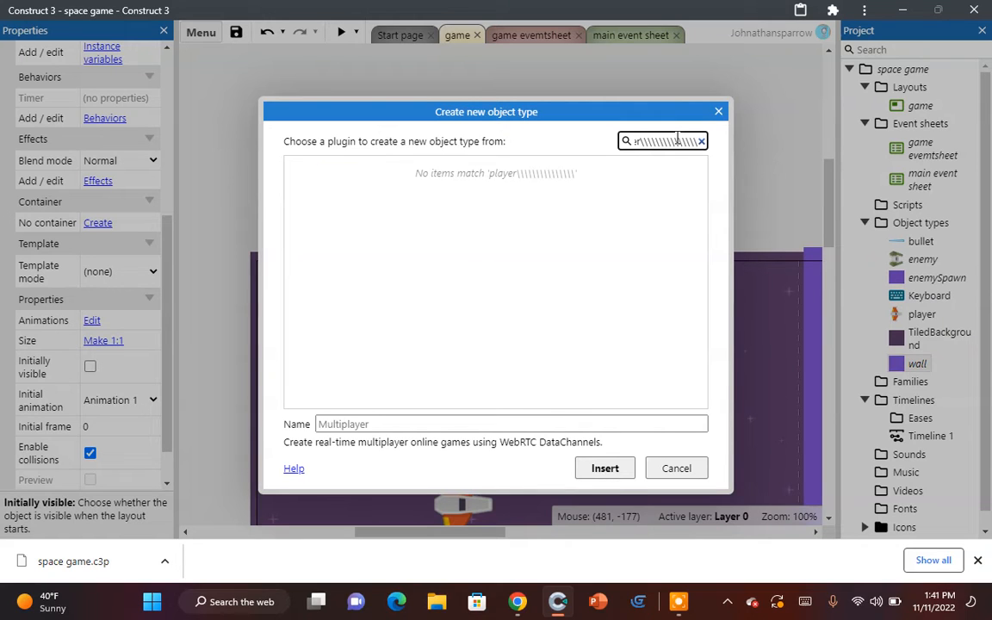
pyautogui.press('BackSpace')
pyautogui.press('BackSpace')
pyautogui.press('BackSpace')
pyautogui.press('BackSpace')
pyautogui.press('BackSpace')
pyautogui.press('BackSpace')
pyautogui.press('BackSpace')
pyautogui.press('BackSpace')
pyautogui.press('BackSpace')
pyautogui.press('BackSpace')
pyautogui.press('BackSpace')
pyautogui.press('BackSpace')
pyautogui.press('BackSpace')
pyautogui.press('BackSpace')
pyautogui.press('BackSpace')
pyautogui.press('BackSpace')
pyautogui.press('BackSpace')
pyautogui.press('BackSpace')
pyautogui.press('BackSpace')
pyautogui.press('BackSpace')
# Step: Insert a Sprite object named playerSpawn near the player ship, leaving its image blank
pyautogui.write('sp')
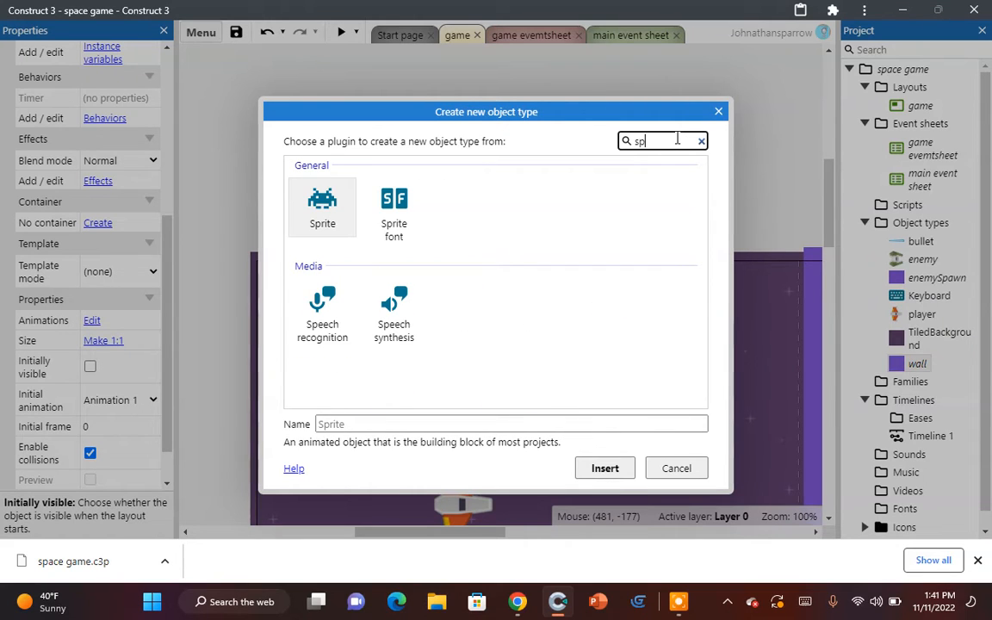
pyautogui.click(406, 422)
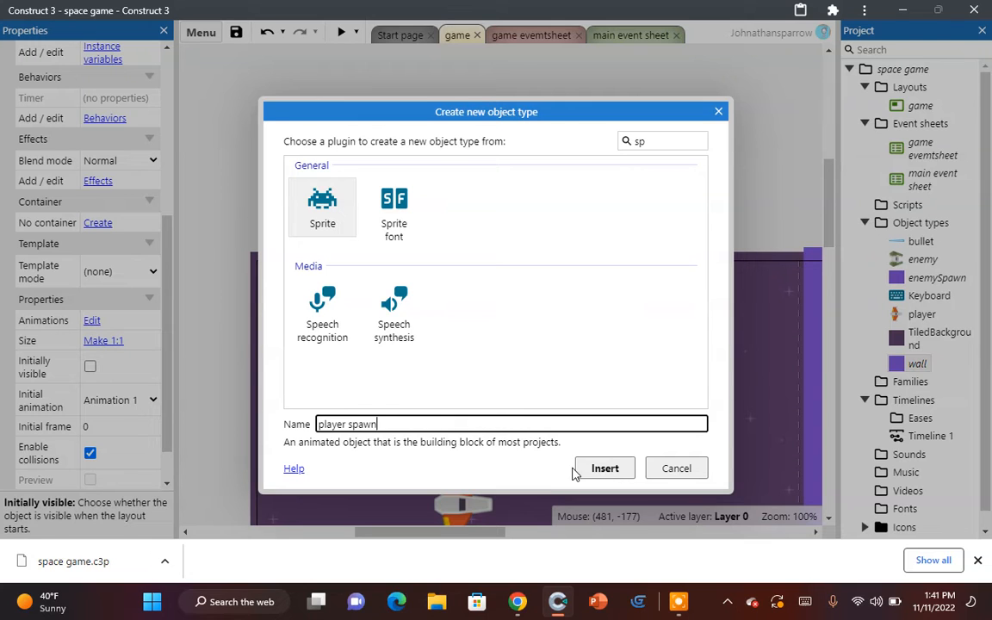
pyautogui.click(594, 469)
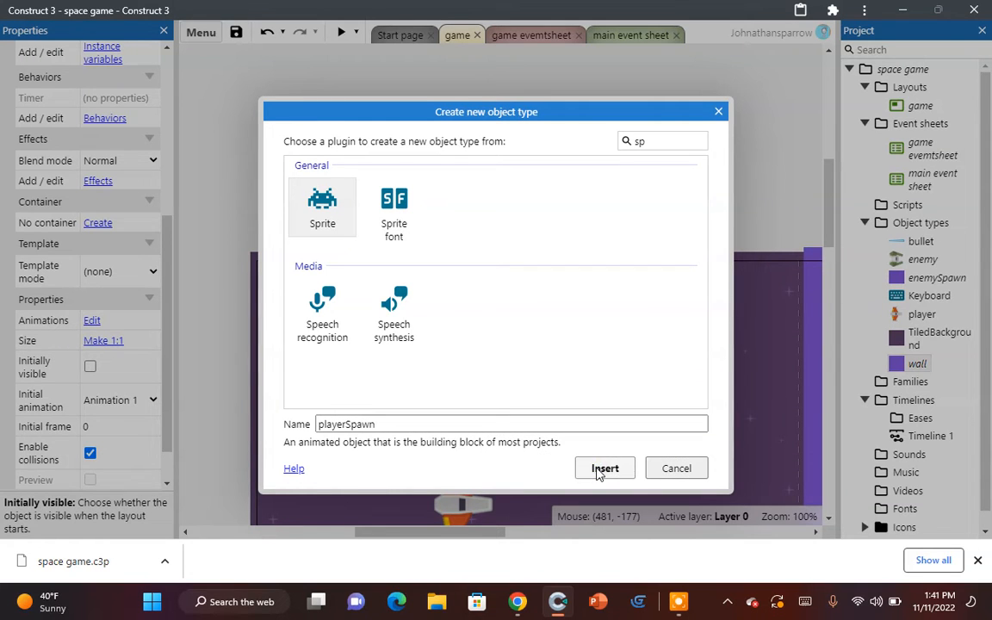
pyautogui.click(596, 468)
pyautogui.click(509, 437)
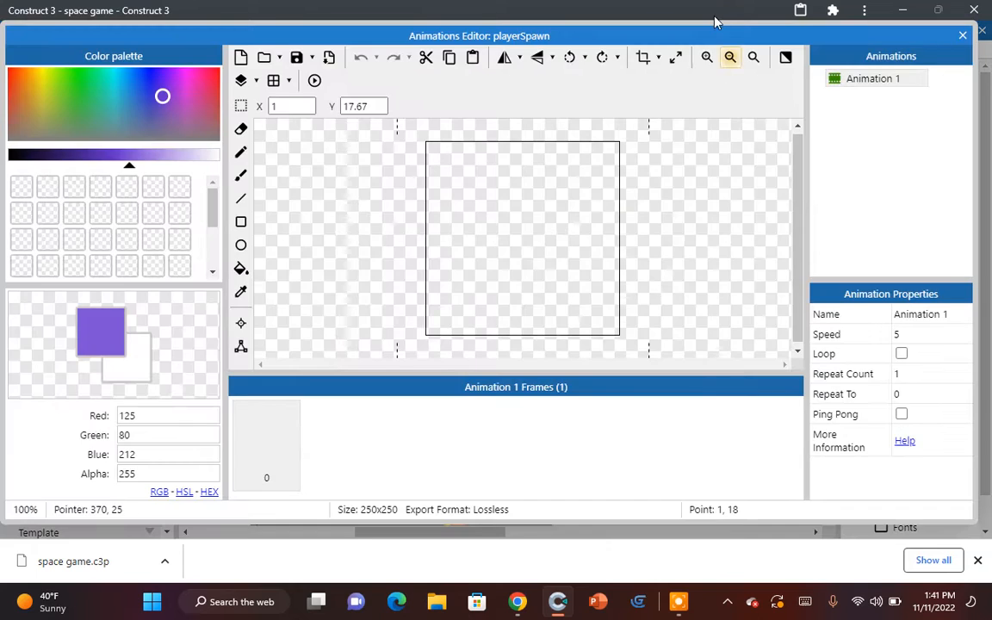
pyautogui.click(964, 36)
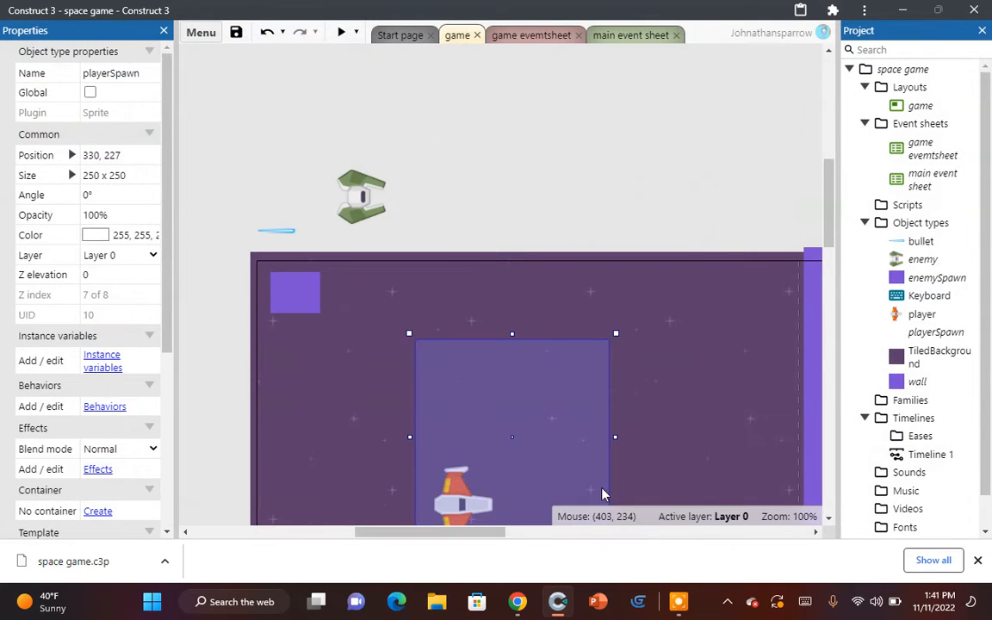
# Step: Shrink the playerSpawn sprite to about 87 x 87 and center it horizontally in the viewport
pyautogui.scroll(-3, 594, 456)
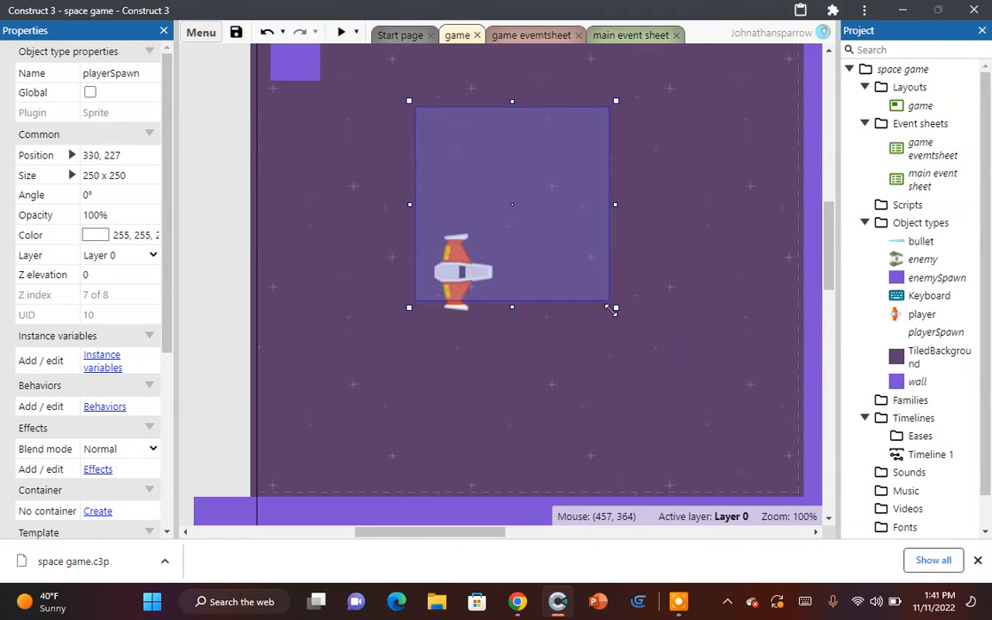
pyautogui.moveTo(612, 309); pyautogui.dragTo(564, 252)
pyautogui.rightClick(564, 252)
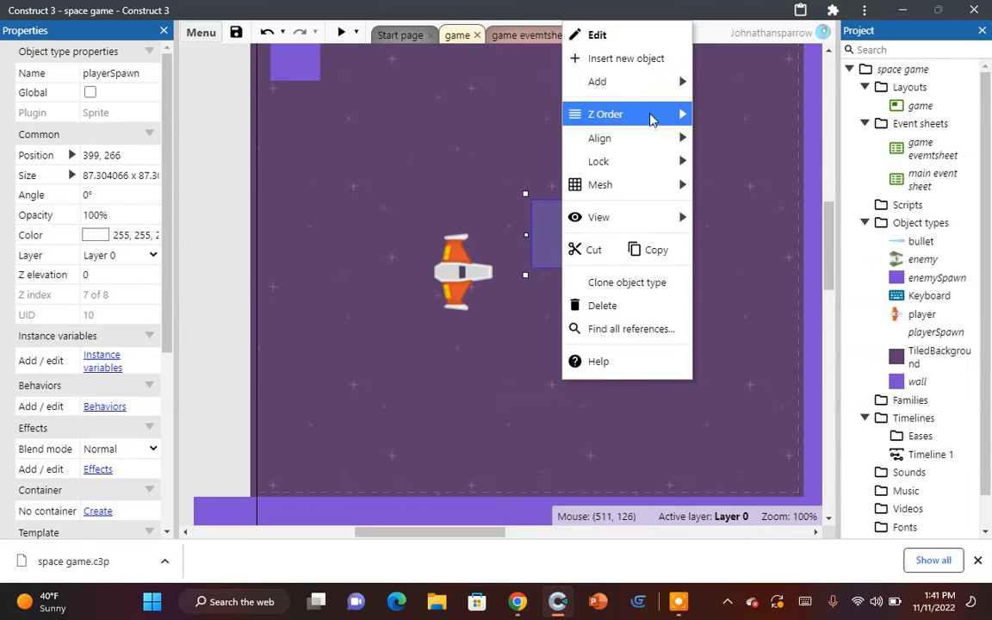
pyautogui.moveTo(654, 138)
pyautogui.moveTo(745, 142)
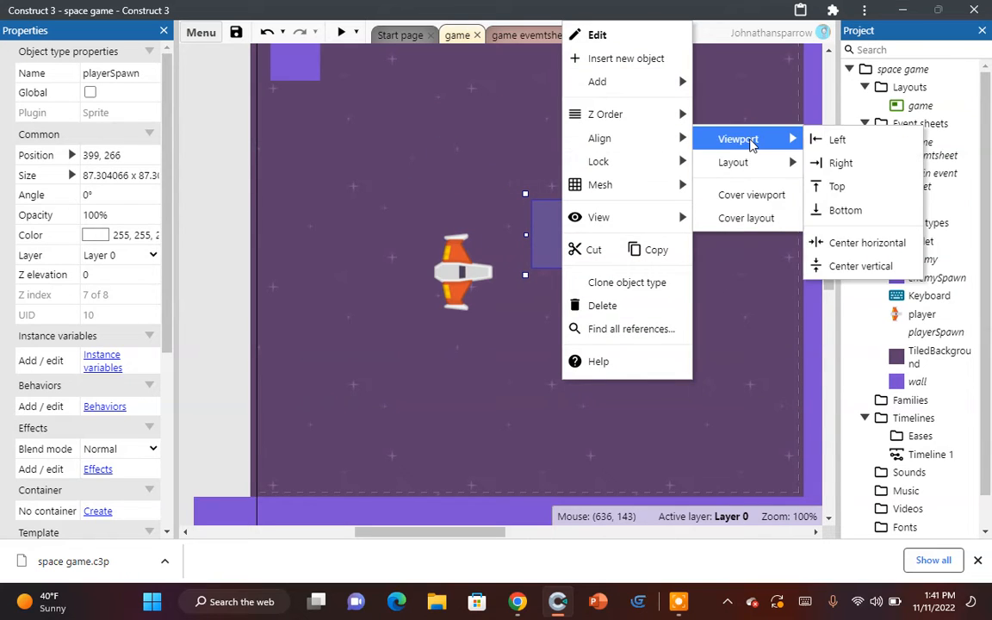
pyautogui.click(877, 244)
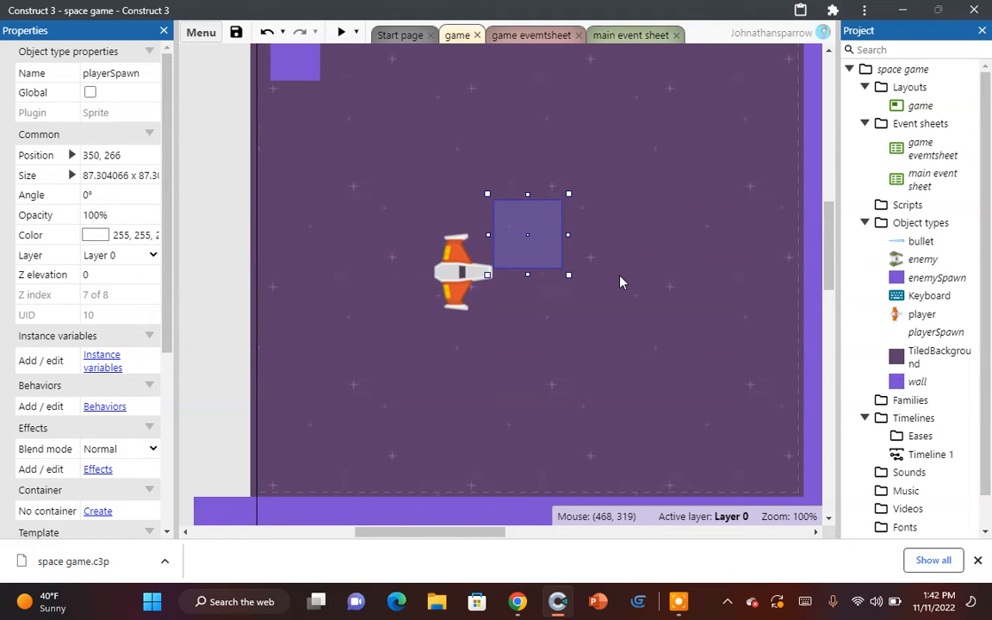
# Step: Move the player ship onto the playerSpawn sprite, at about 359, 263, and select the overlapping sprites
pyautogui.moveTo(449, 295); pyautogui.dragTo(517, 255)
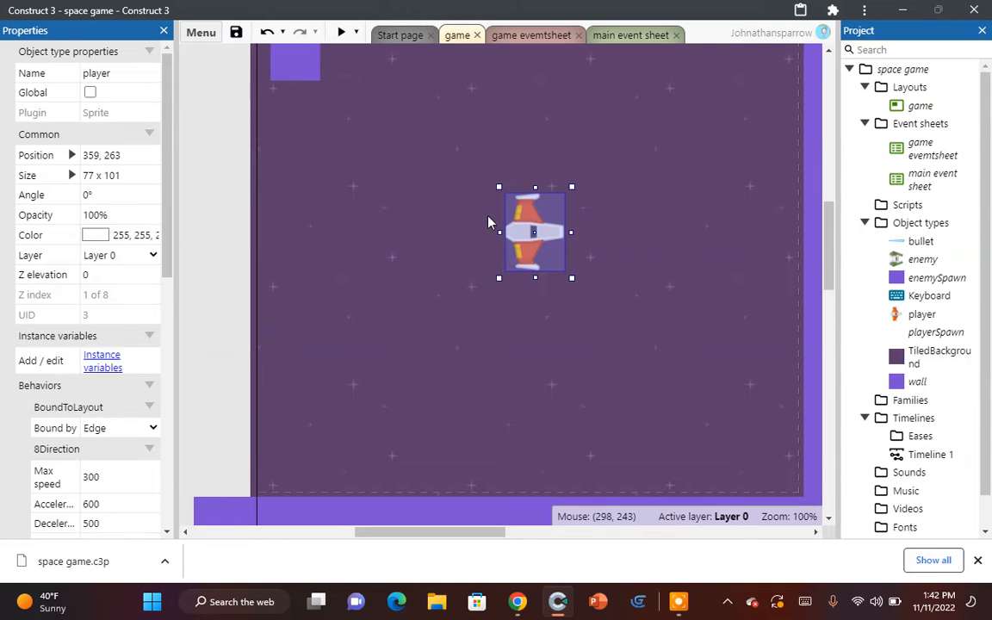
pyautogui.click(487, 222)
pyautogui.moveTo(217, 117); pyautogui.dragTo(642, 351)
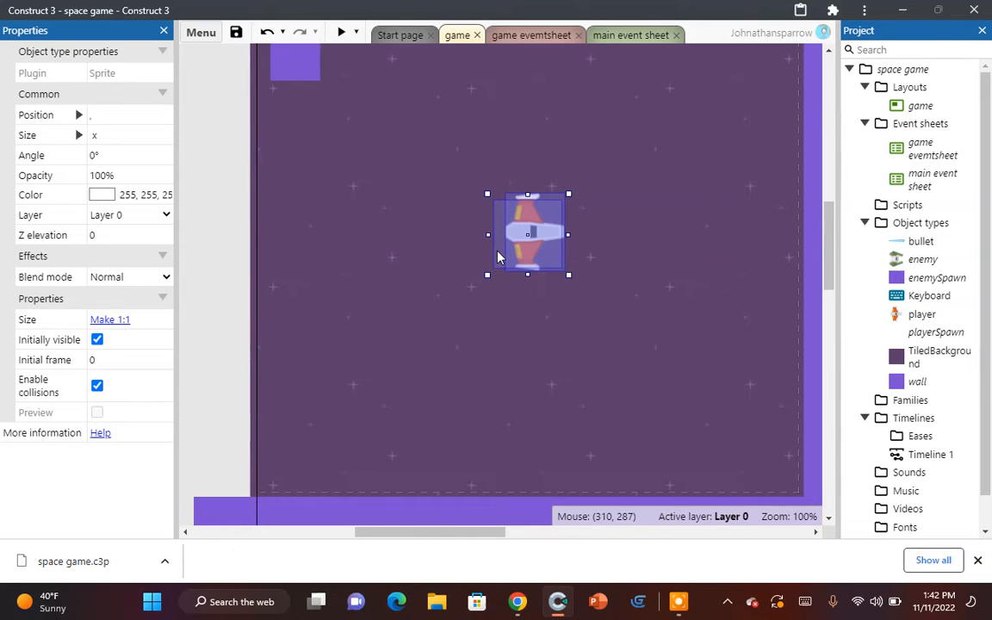
# Step: Add an event group named "player death" to the main event sheet, active on start
pyautogui.click(623, 36)
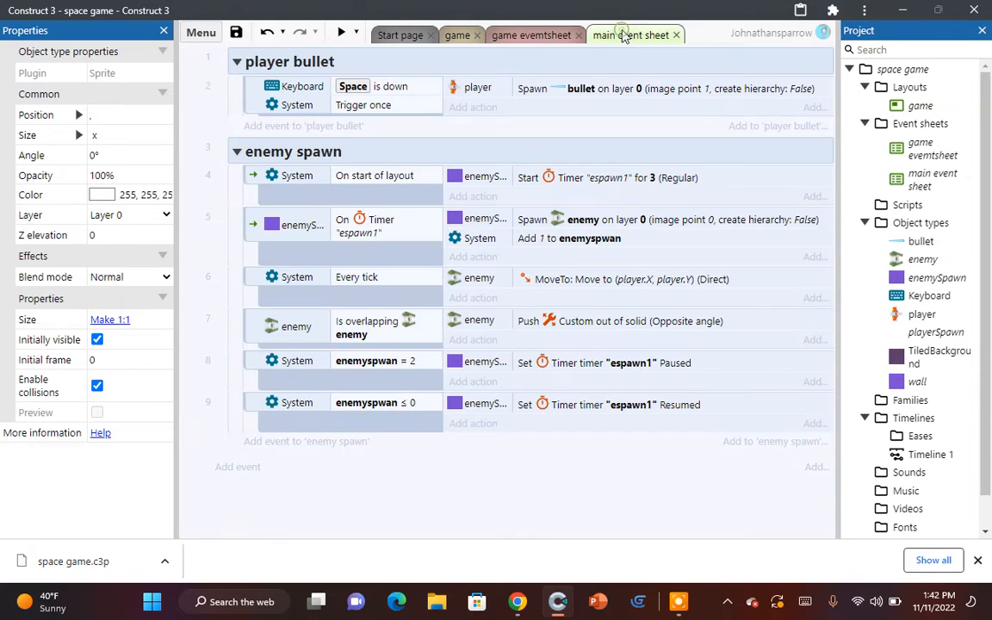
pyautogui.rightClick(380, 491)
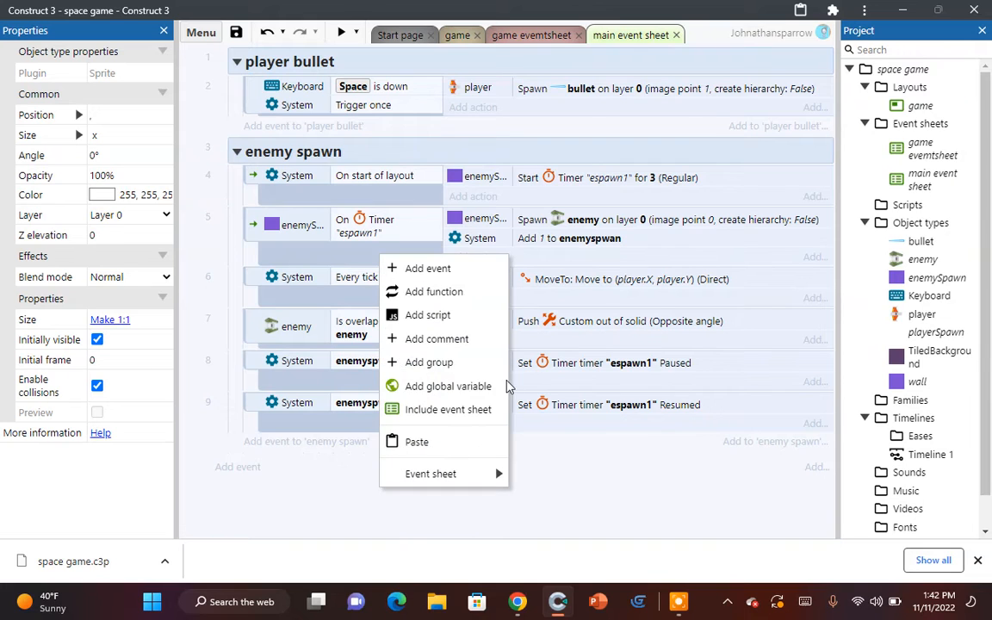
pyautogui.click(443, 361)
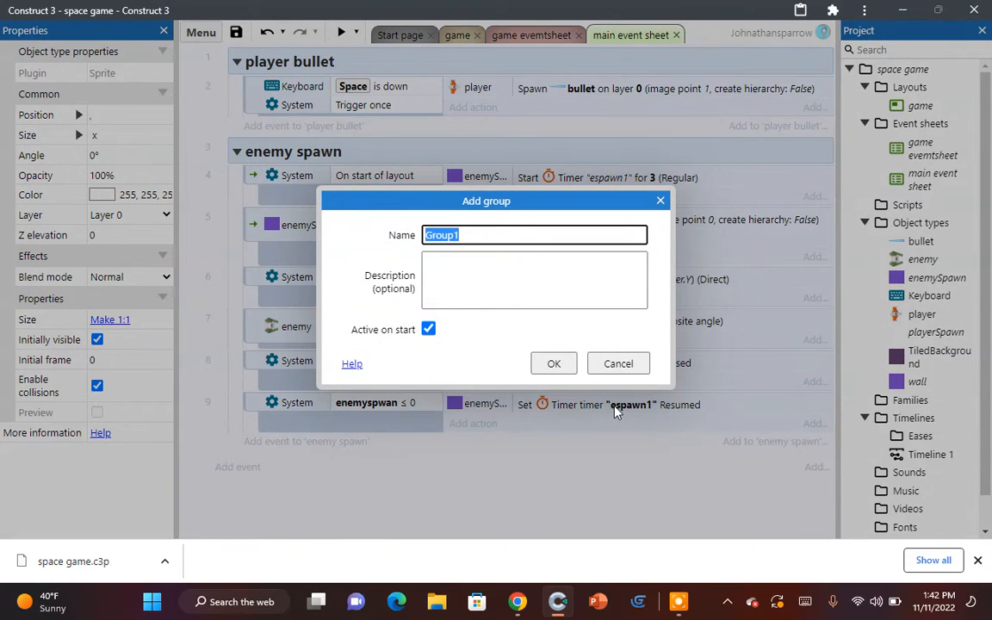
pyautogui.write('player death')
pyautogui.click(554, 364)
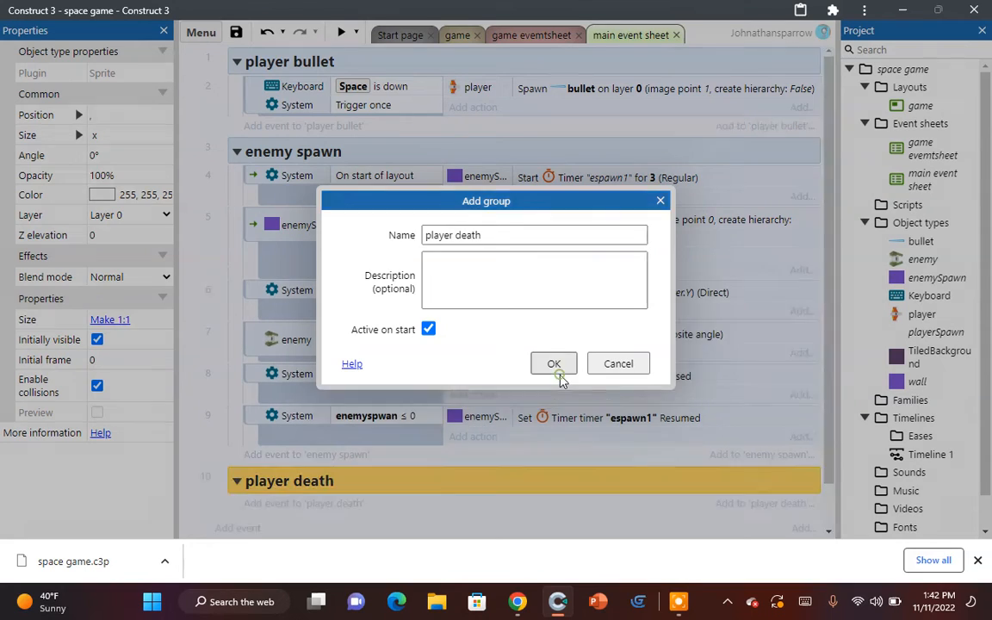
# Step: Add an event to the player death group with the player condition On collision with another object, choosing enemy
pyautogui.click(290, 503)
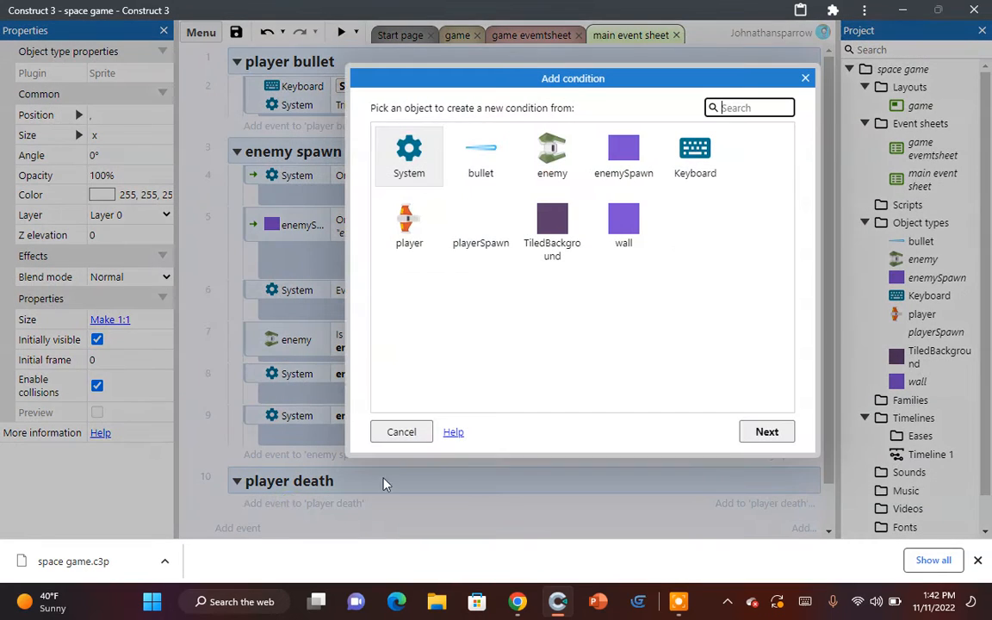
pyautogui.doubleClick(409, 225)
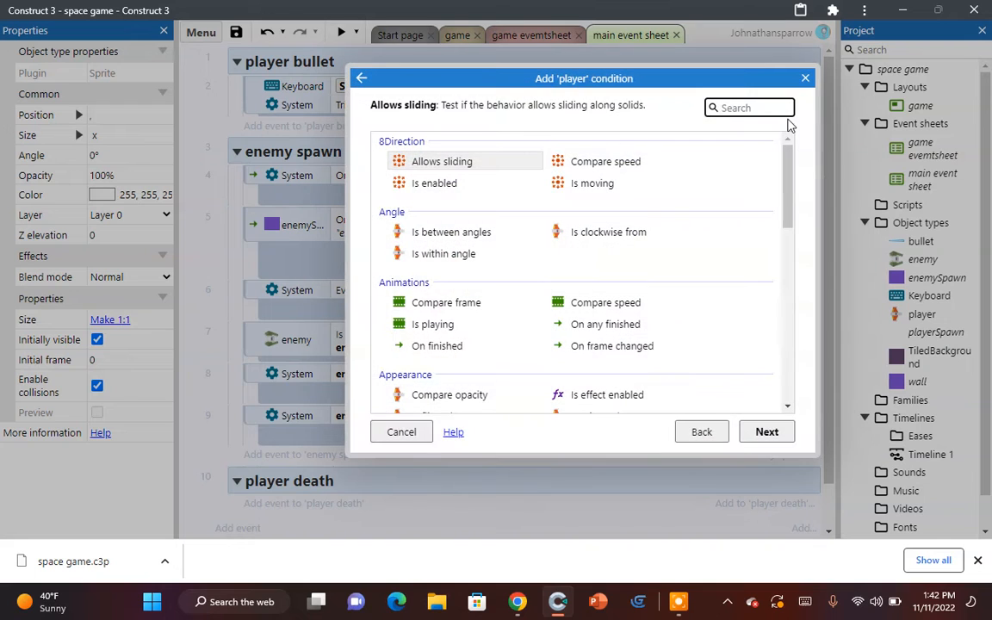
pyautogui.write('coll')
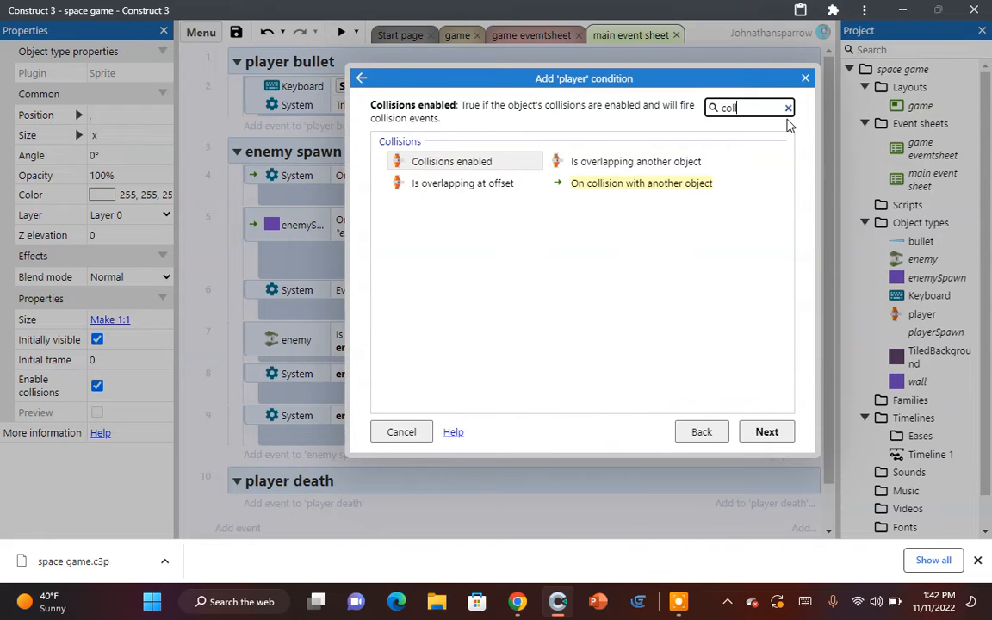
pyautogui.doubleClick(603, 184)
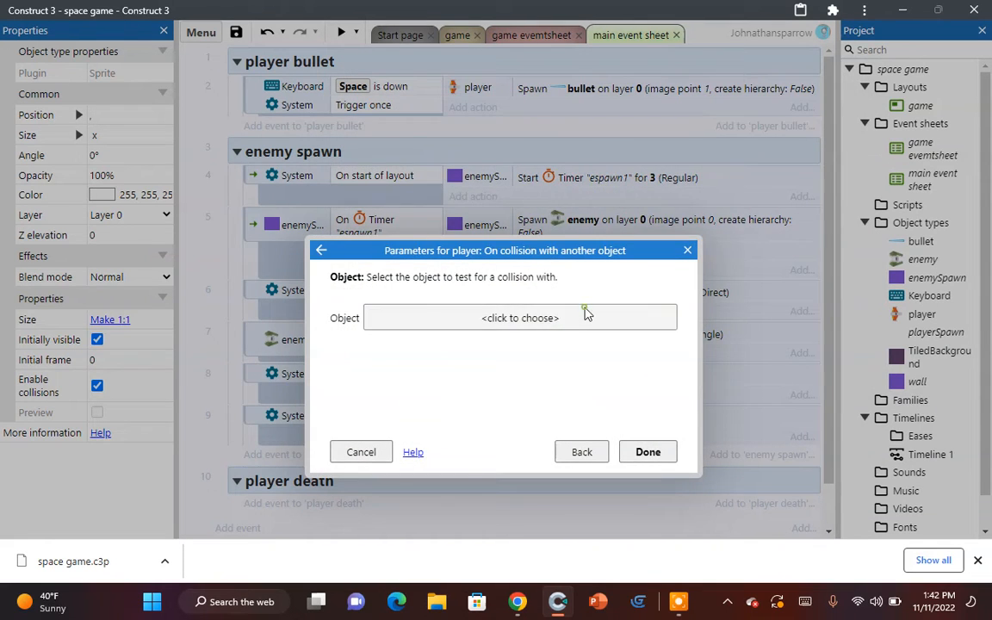
pyautogui.click(570, 313)
pyautogui.doubleClick(506, 214)
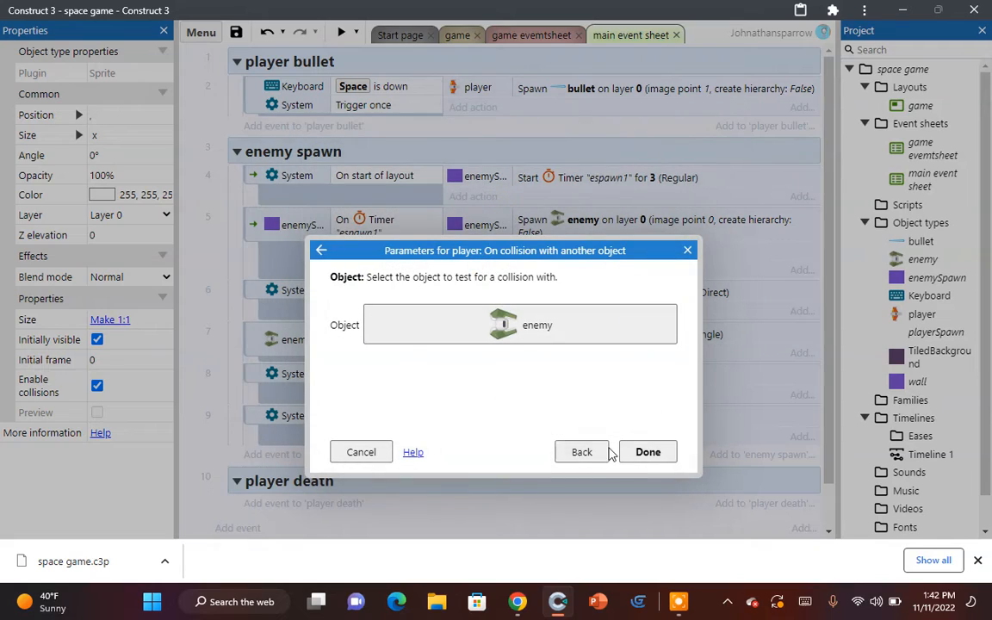
pyautogui.click(648, 451)
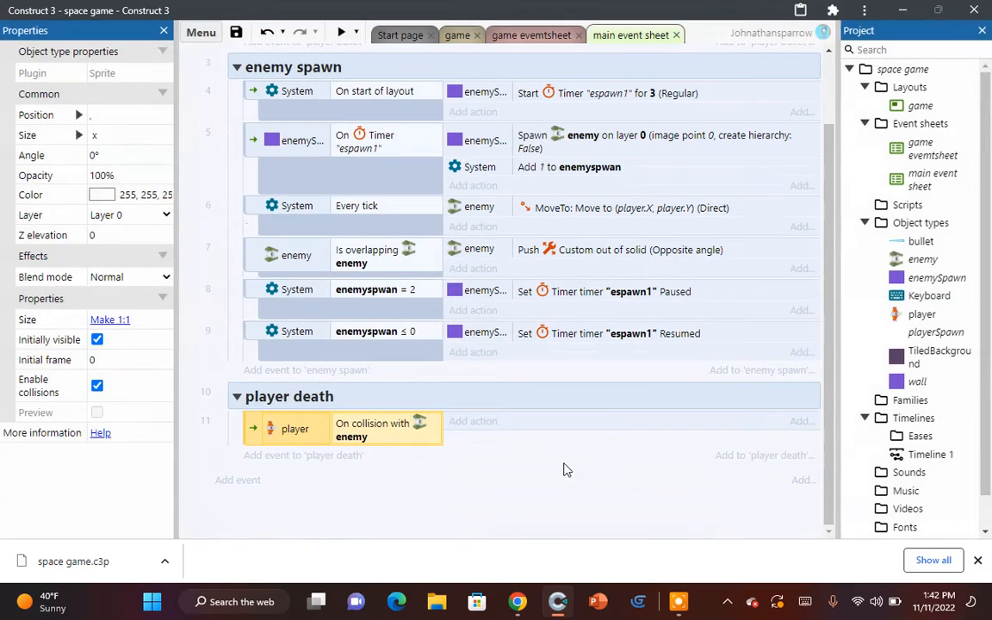
# Step: Give the collision event a player Set position action with X set to playerSpawn.X
pyautogui.click(480, 424)
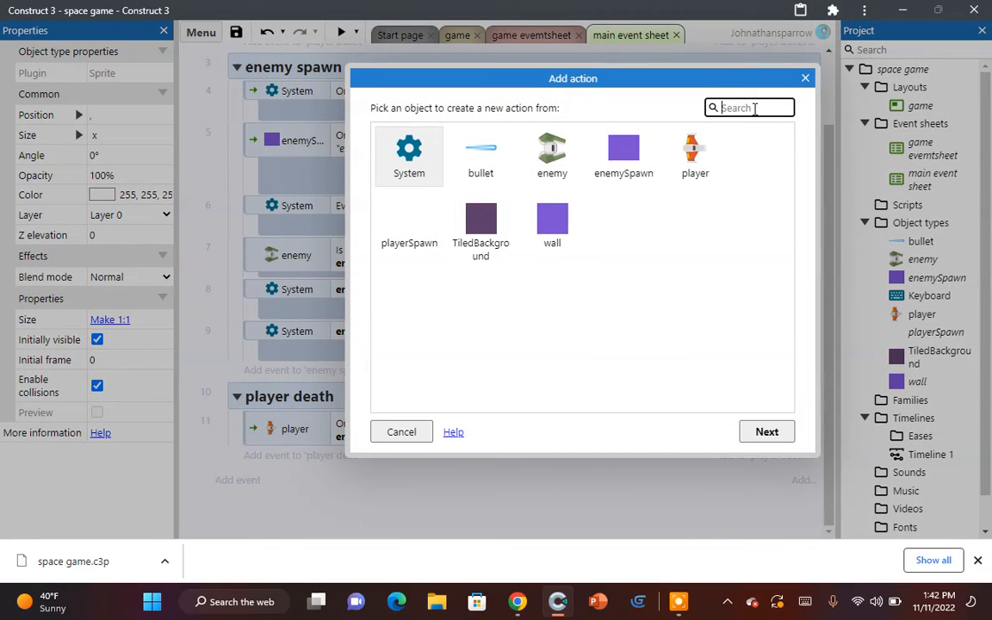
pyautogui.doubleClick(711, 157)
pyautogui.scroll(-3, 687, 200)
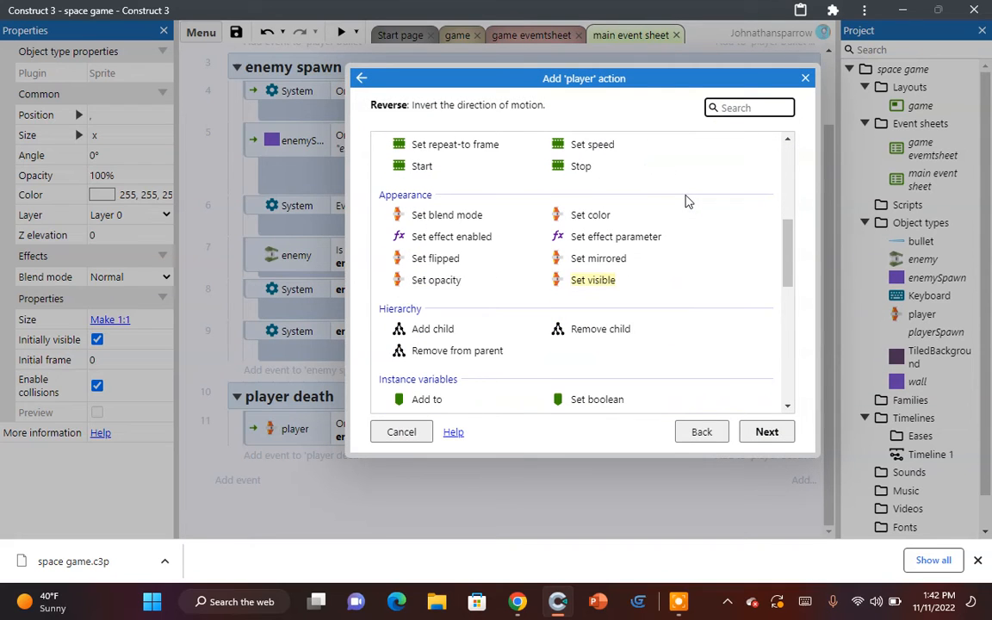
pyautogui.scroll(-8, 457, 319)
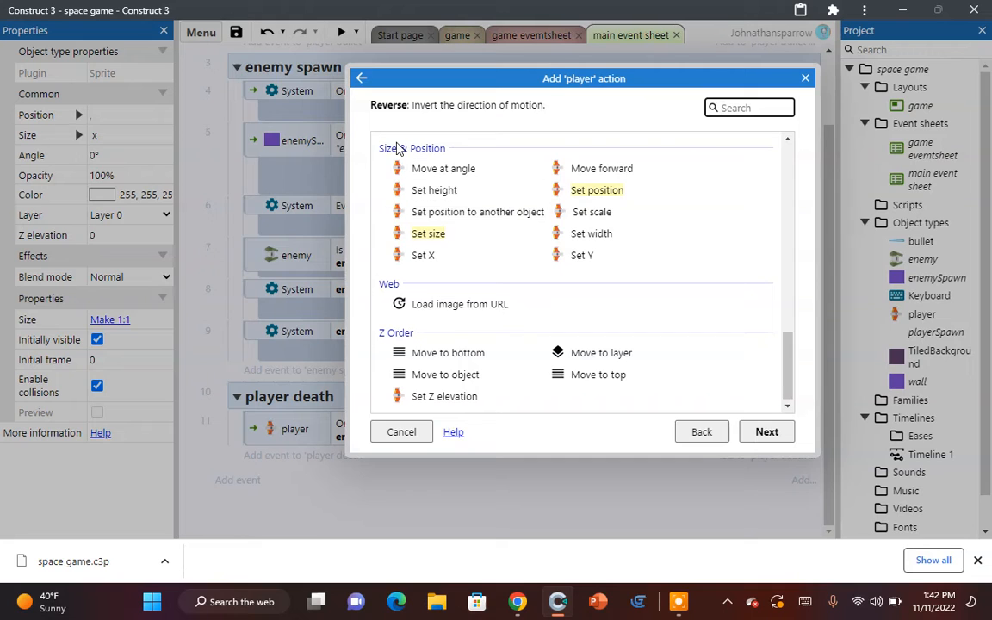
pyautogui.doubleClick(594, 191)
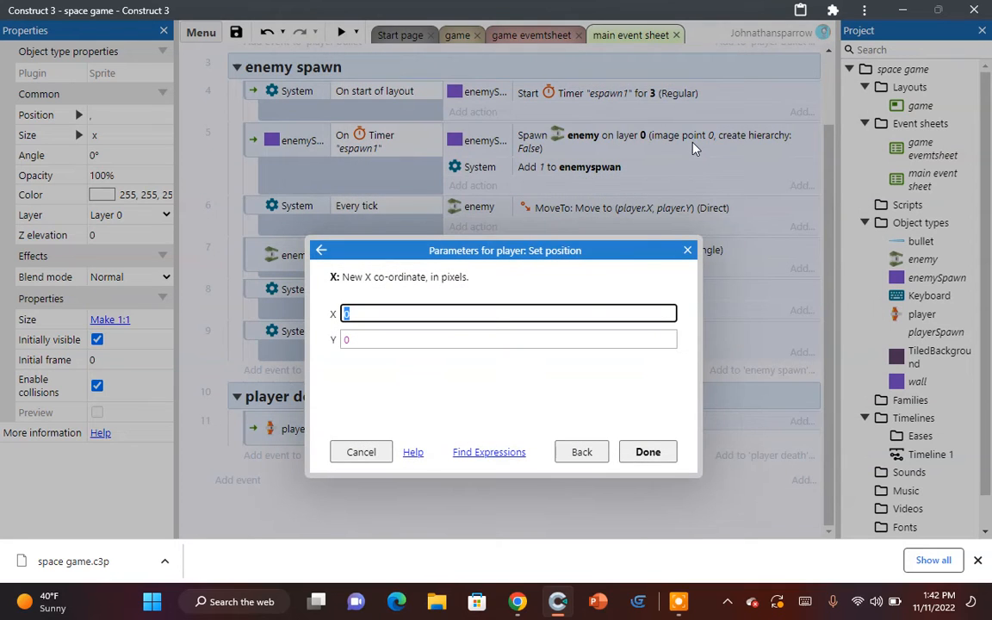
pyautogui.write('p')
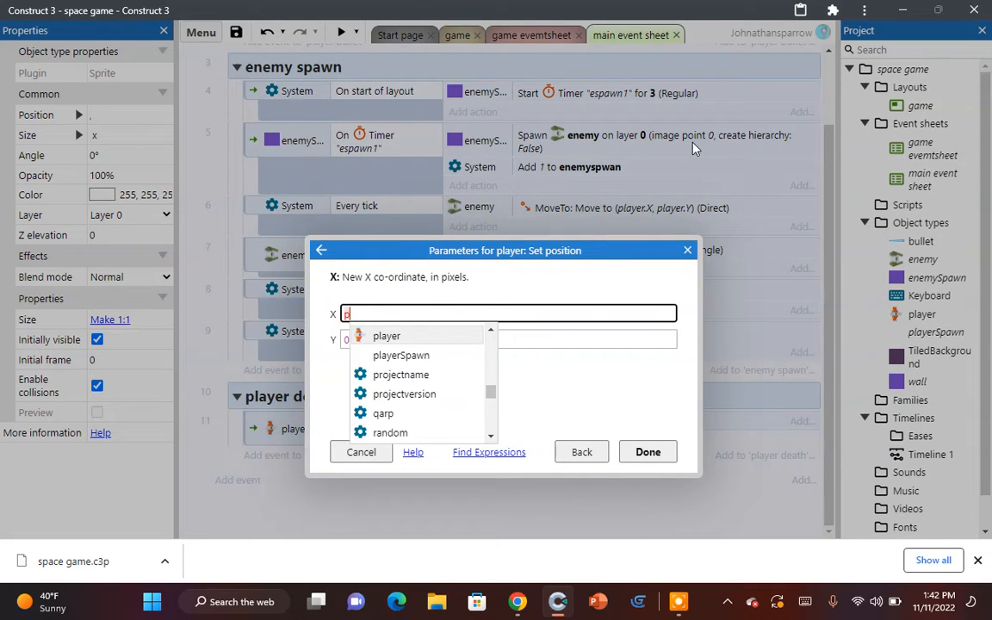
pyautogui.click(422, 355)
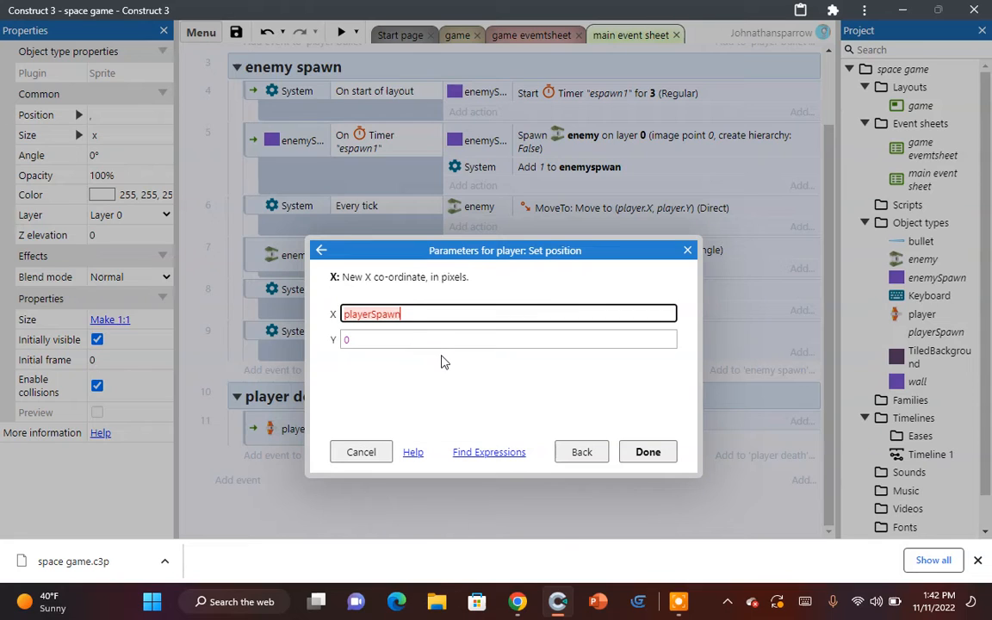
pyautogui.write('.X')
# Step: Set the Y of the player's Set position action to playerSpawn.Y and confirm the action
pyautogui.click(435, 343)
pyautogui.write('player ')
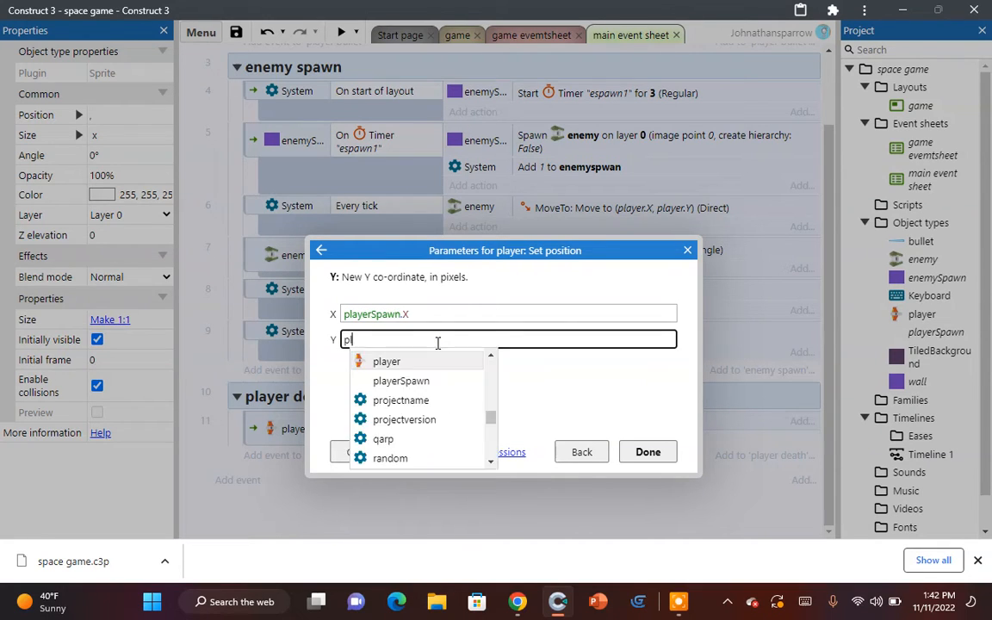
pyautogui.write('s')
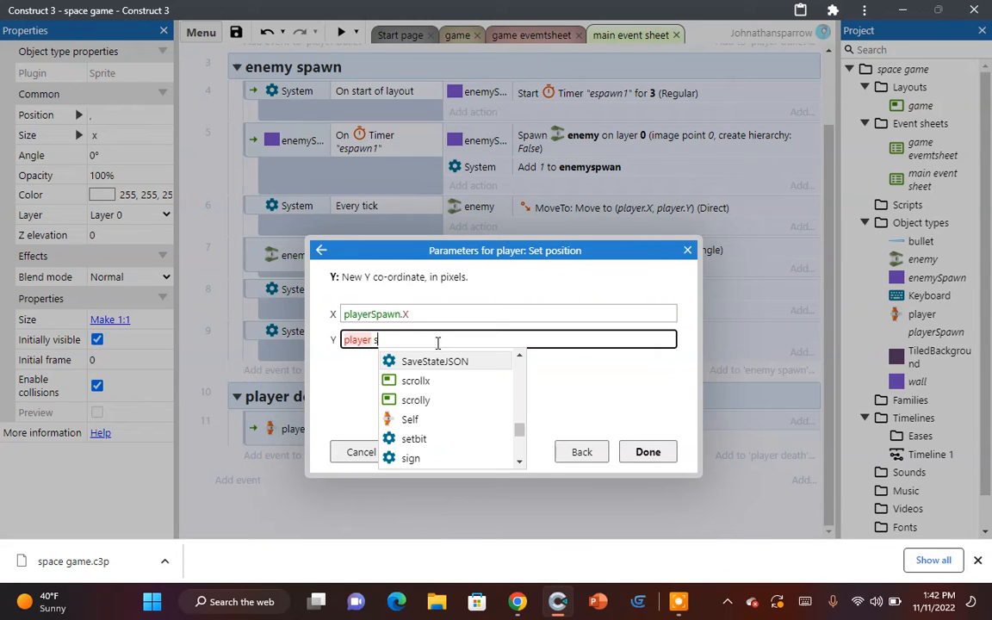
pyautogui.press('BackSpace')
pyautogui.press('BackSpace')
pyautogui.press('BackSpace')
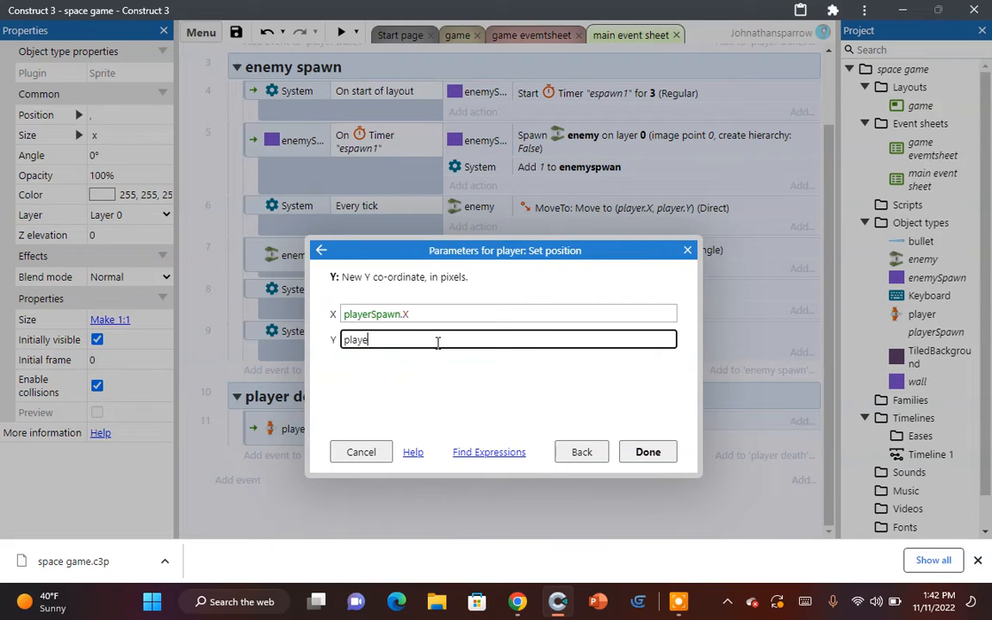
pyautogui.write('y')
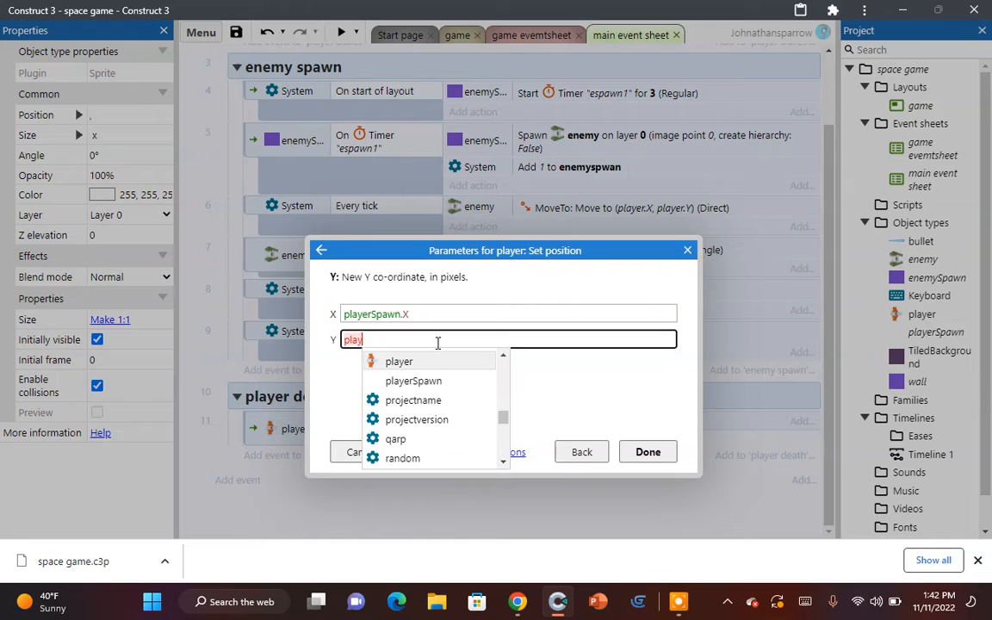
pyautogui.click(436, 381)
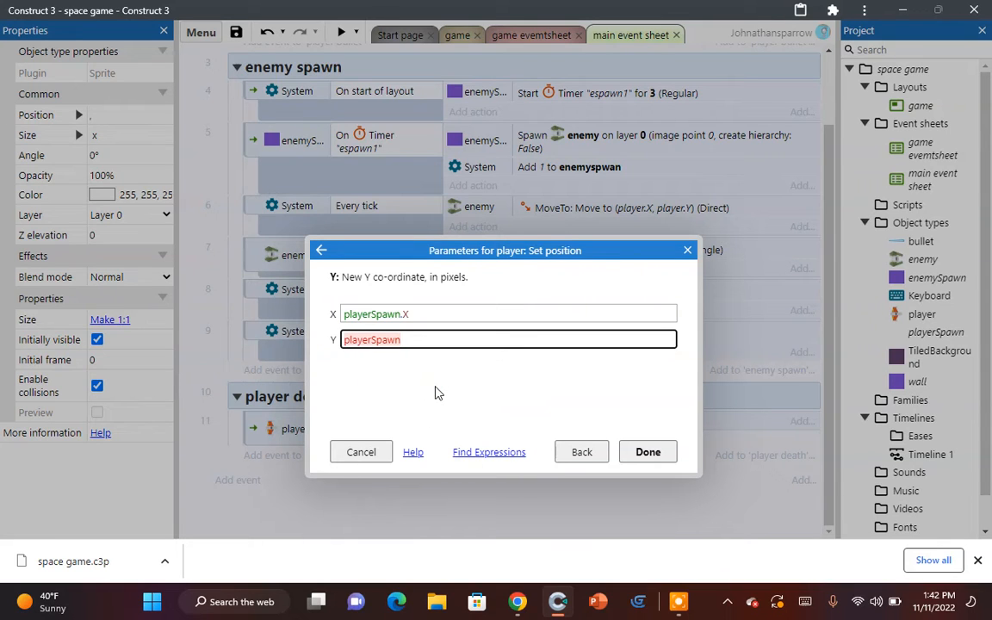
pyautogui.write('.Y')
pyautogui.click(664, 456)
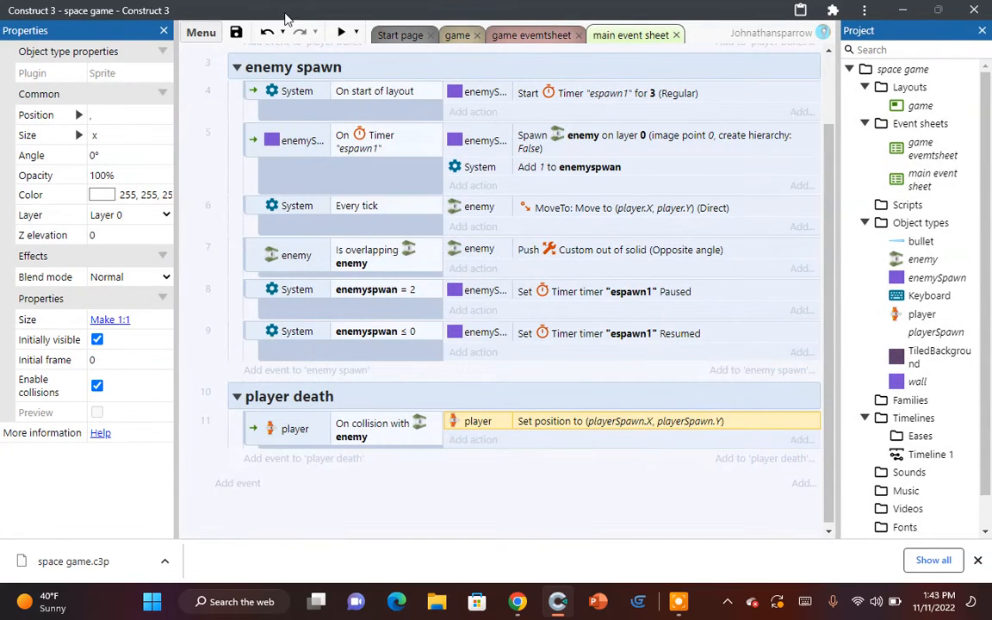
# Step: Preview the game, steering the ship into an enemy to test the respawn at playerSpawn, and close the preview
pyautogui.click(340, 31)
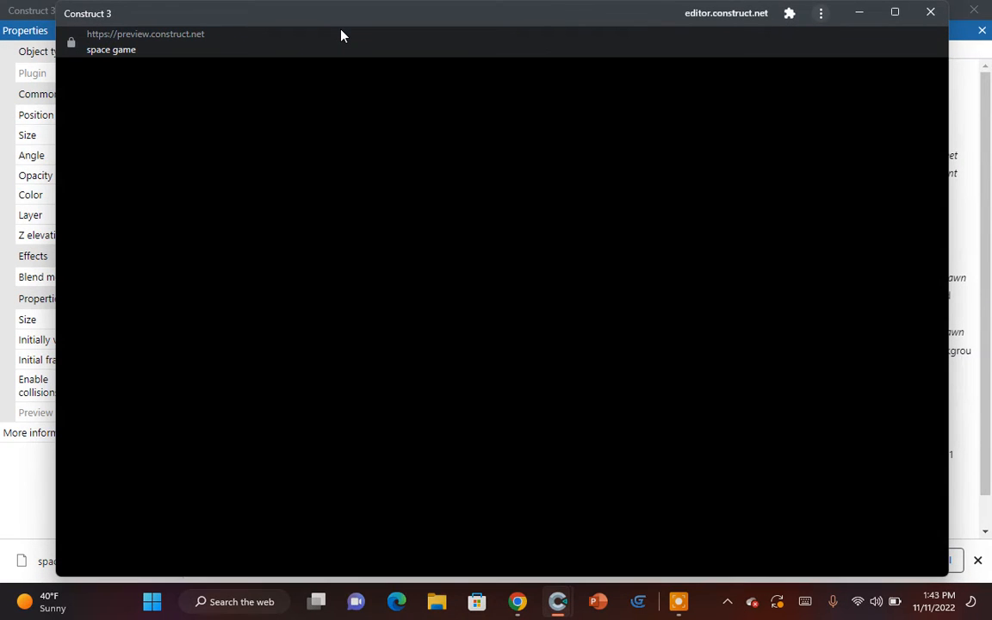
pyautogui.press('Down')
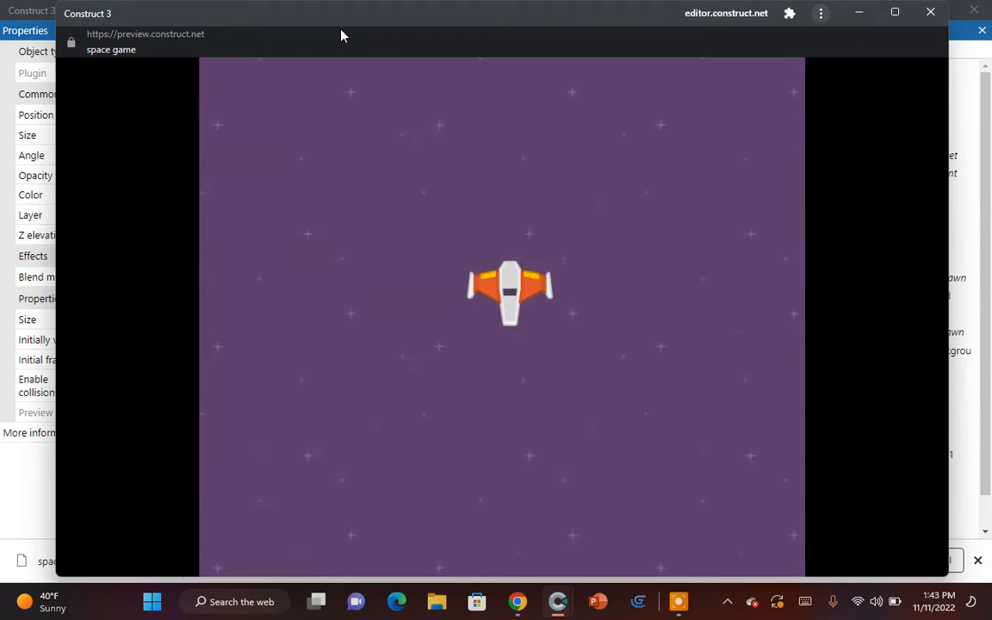
pyautogui.press('Left')
pyautogui.press('Up')
pyautogui.press('Right')
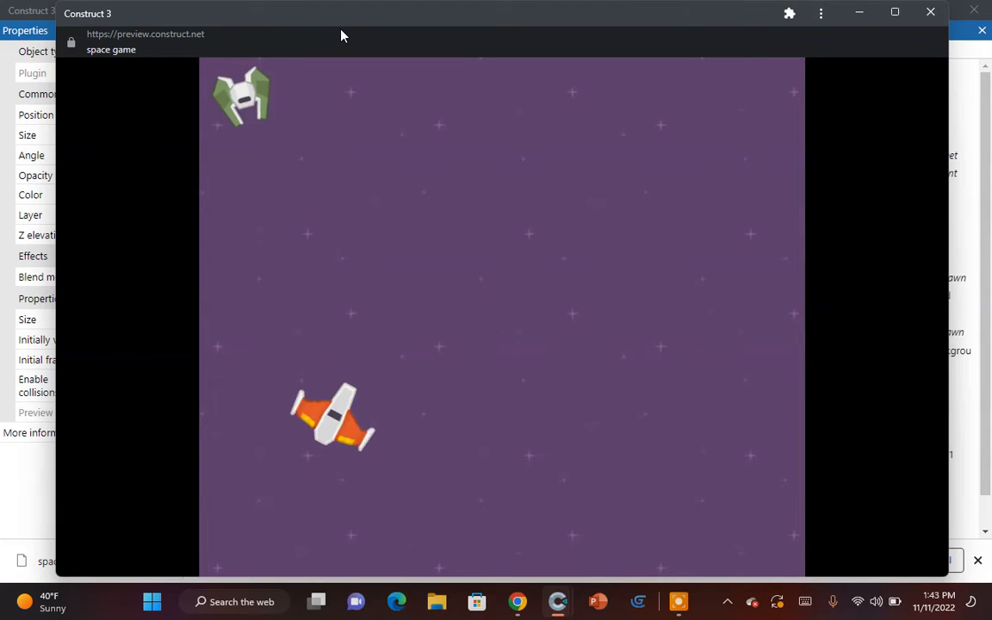
pyautogui.press('Up')
pyautogui.press('Left')
pyautogui.press('Right')
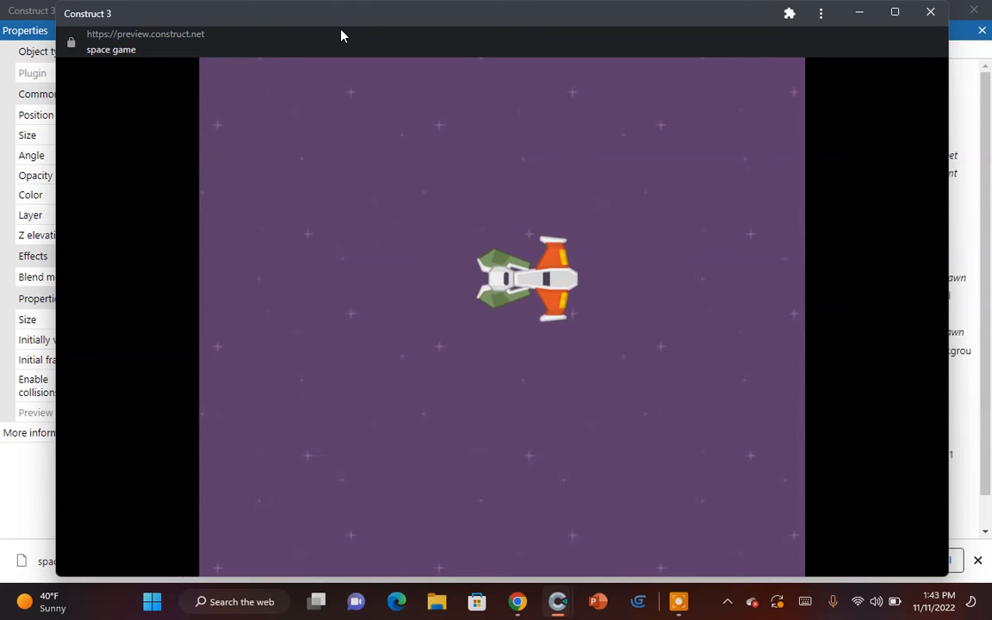
pyautogui.click(930, 12)
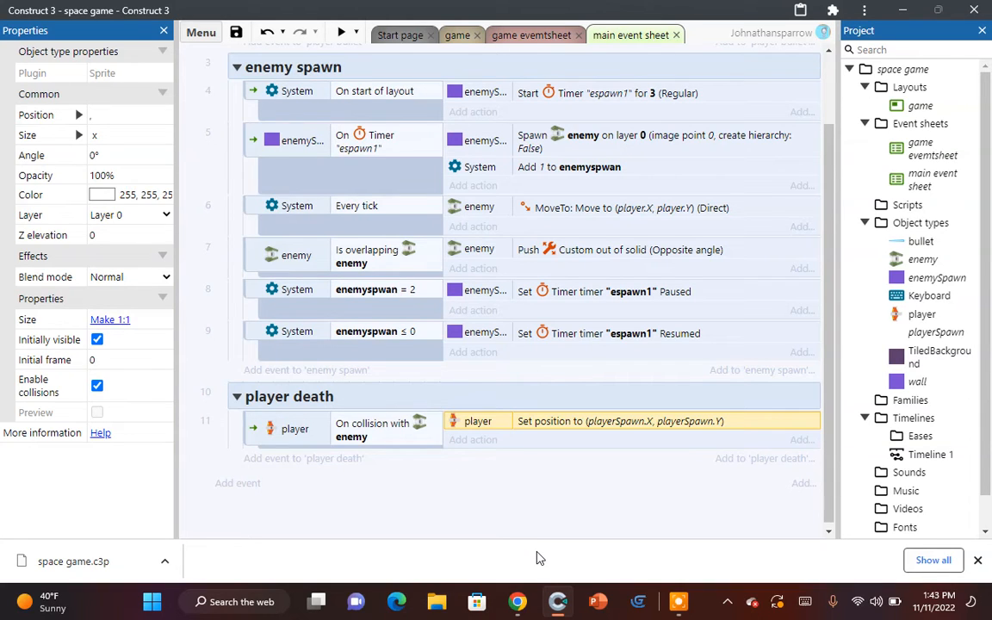
# Step: Add an enemy Set position action to the player's collision event, with X set to enemySpawn.X
pyautogui.click(474, 440)
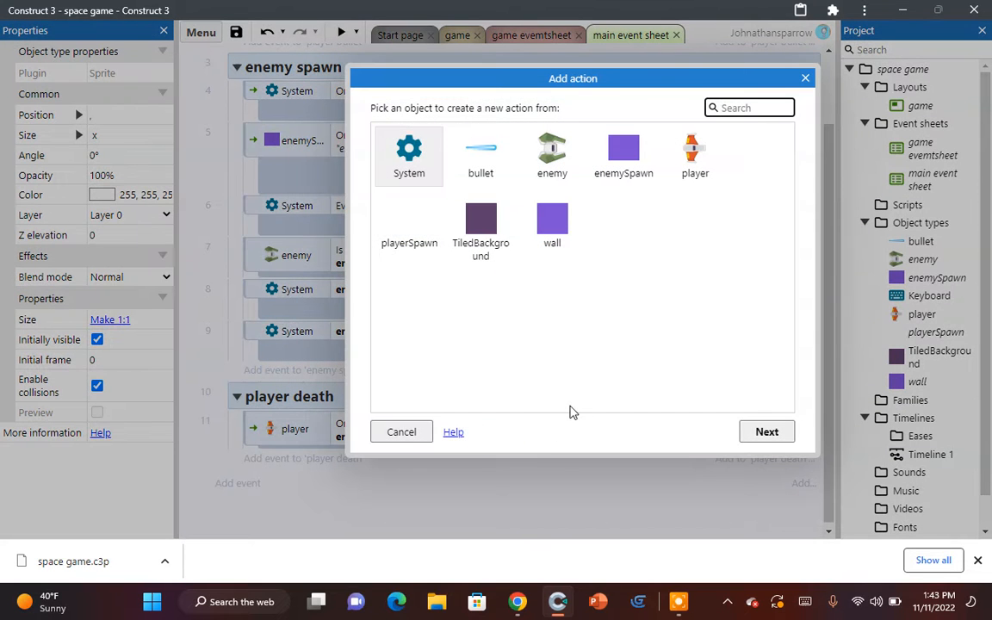
pyautogui.doubleClick(552, 152)
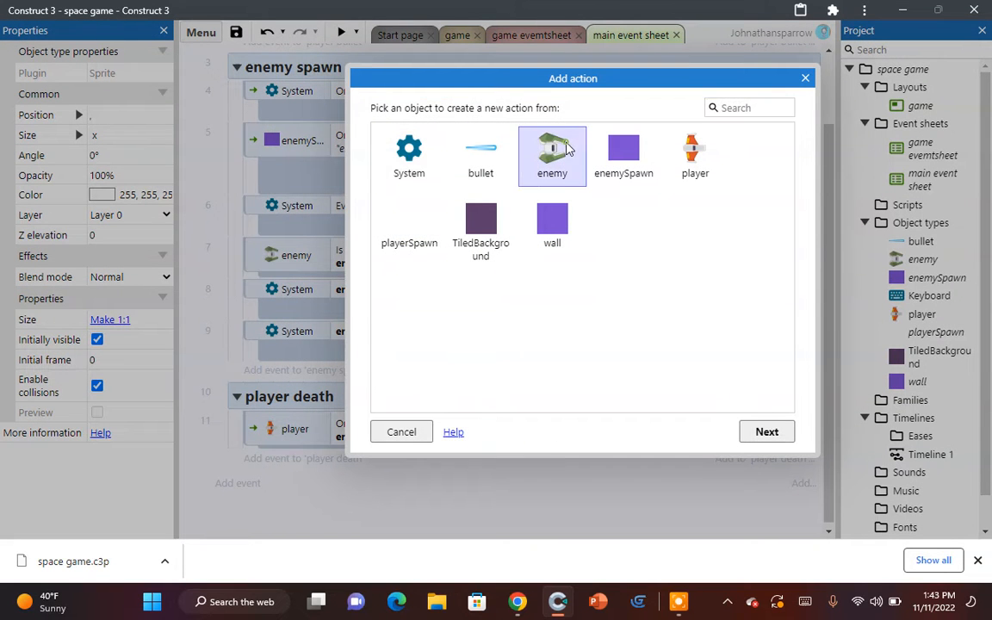
pyautogui.scroll(-5, 732, 245)
pyautogui.scroll(-6, 633, 322)
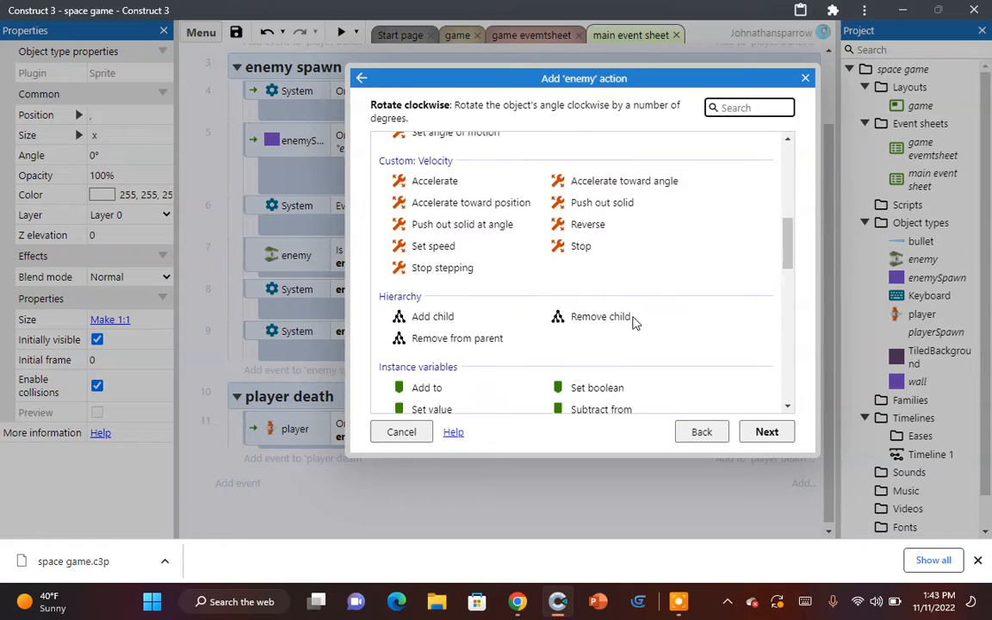
pyautogui.scroll(-5, 634, 322)
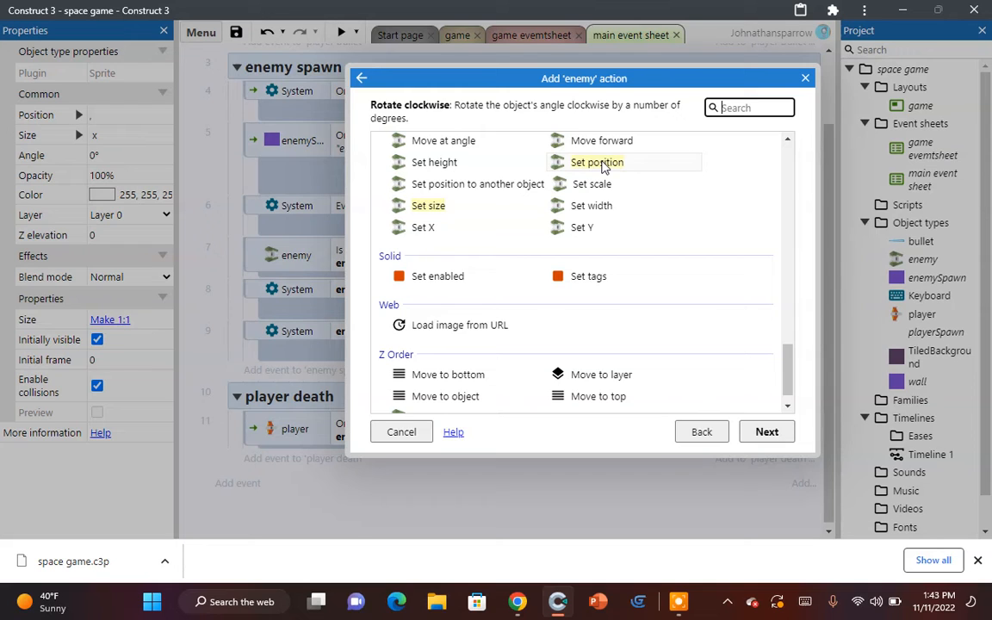
pyautogui.doubleClick(601, 163)
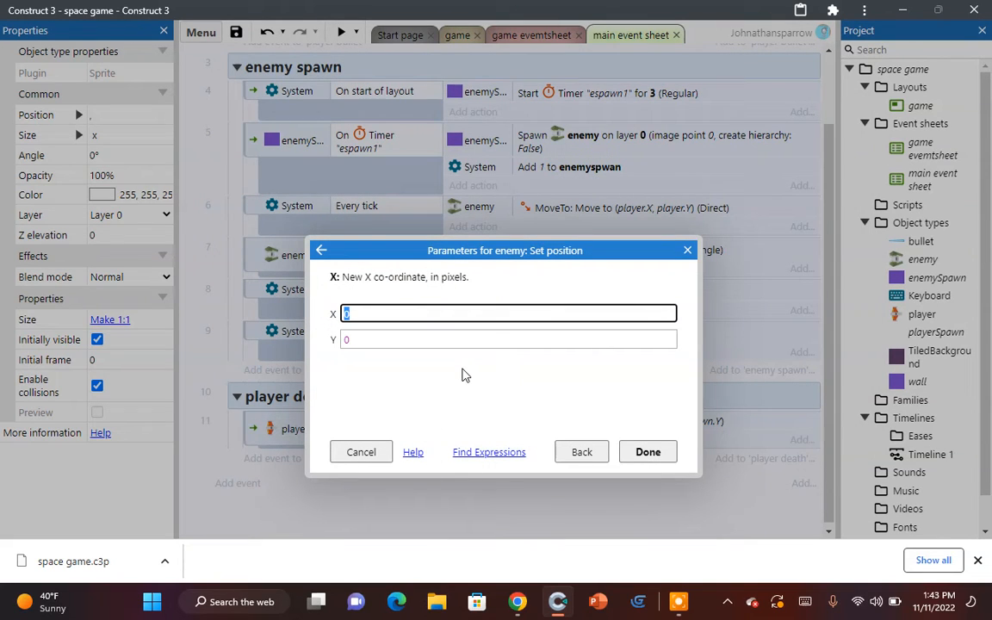
pyautogui.write('ene')
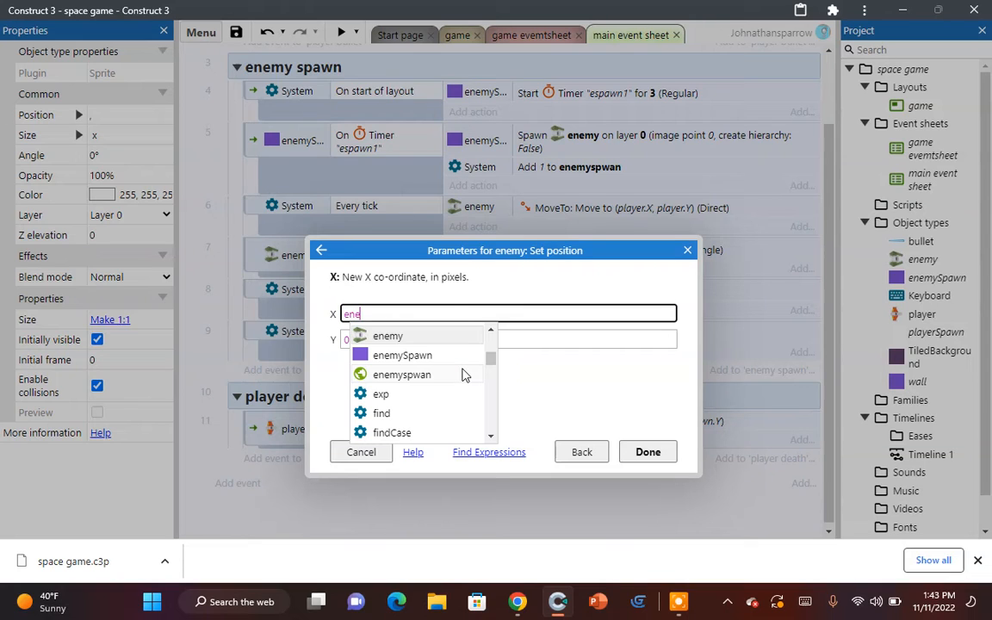
pyautogui.press('Down')
pyautogui.press('Return')
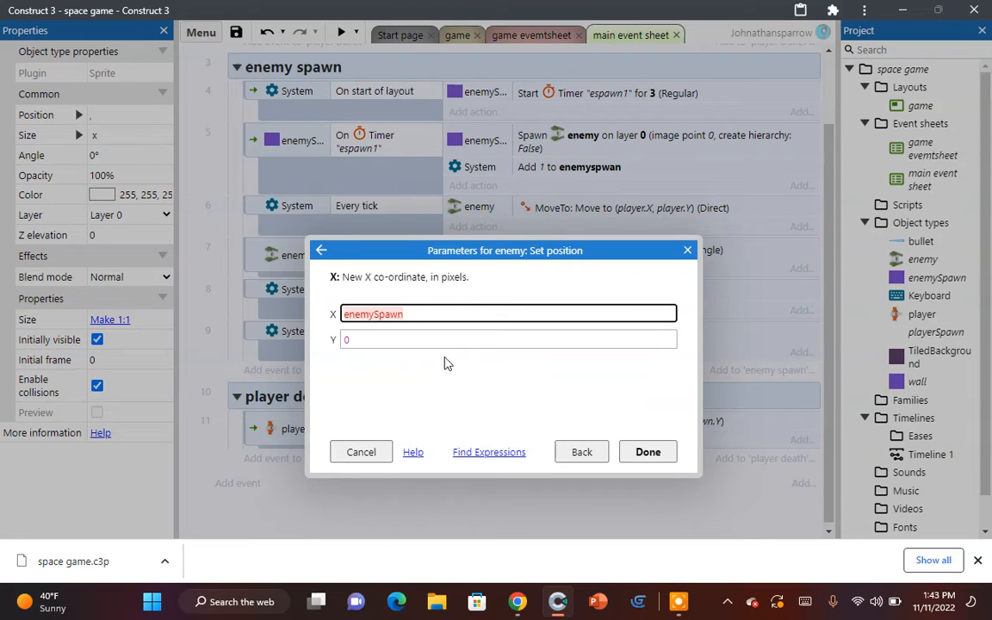
pyautogui.write('.')
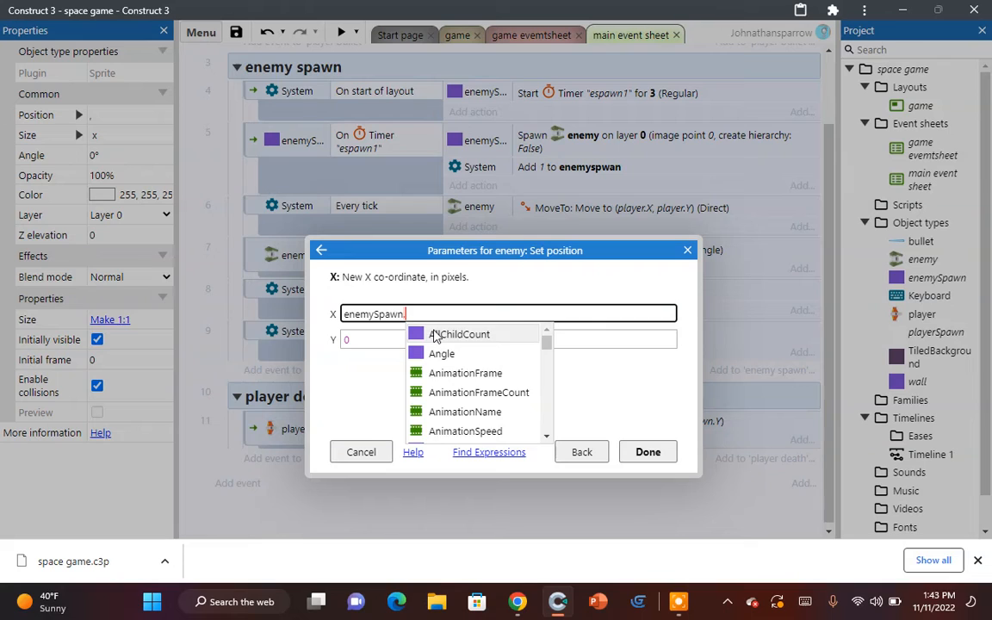
pyautogui.write('X')
pyautogui.press('Tab')
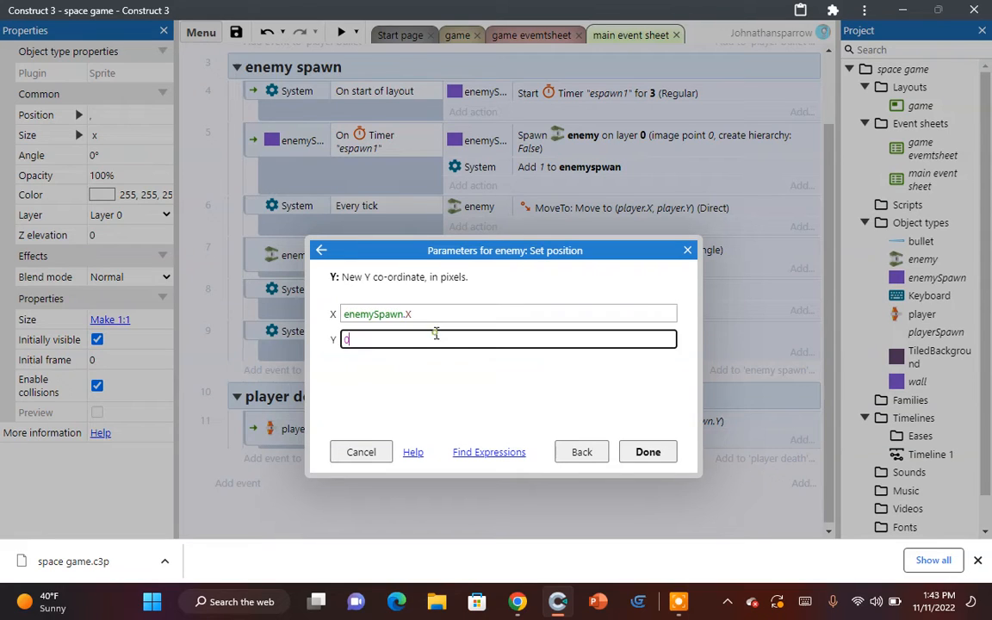
# Step: Set the Y of the enemy's Set position action to enemySpawn.Y and confirm the action
pyautogui.write('enemy')
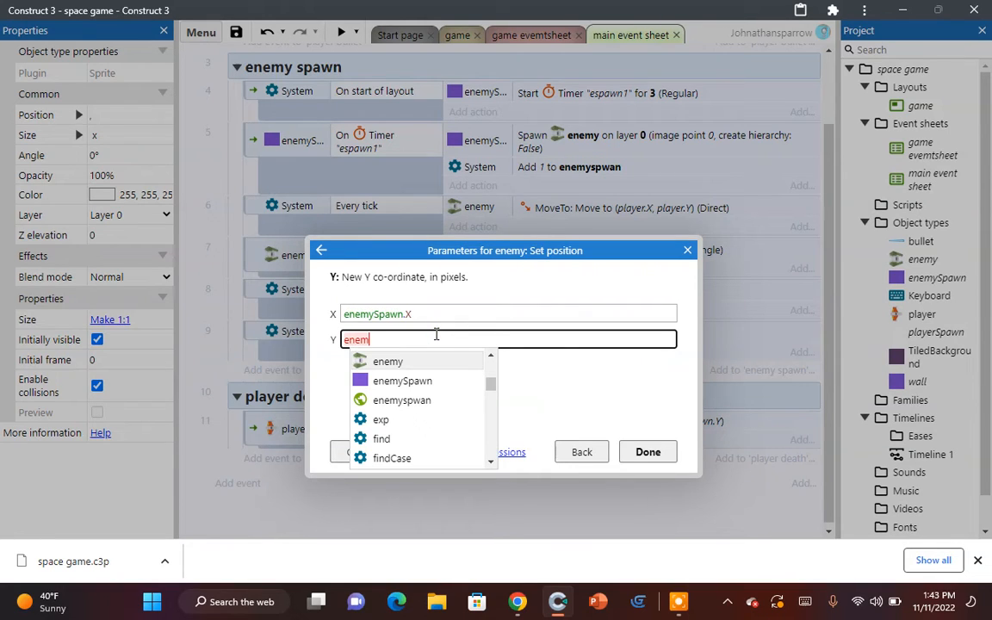
pyautogui.click(423, 382)
pyautogui.click(422, 383)
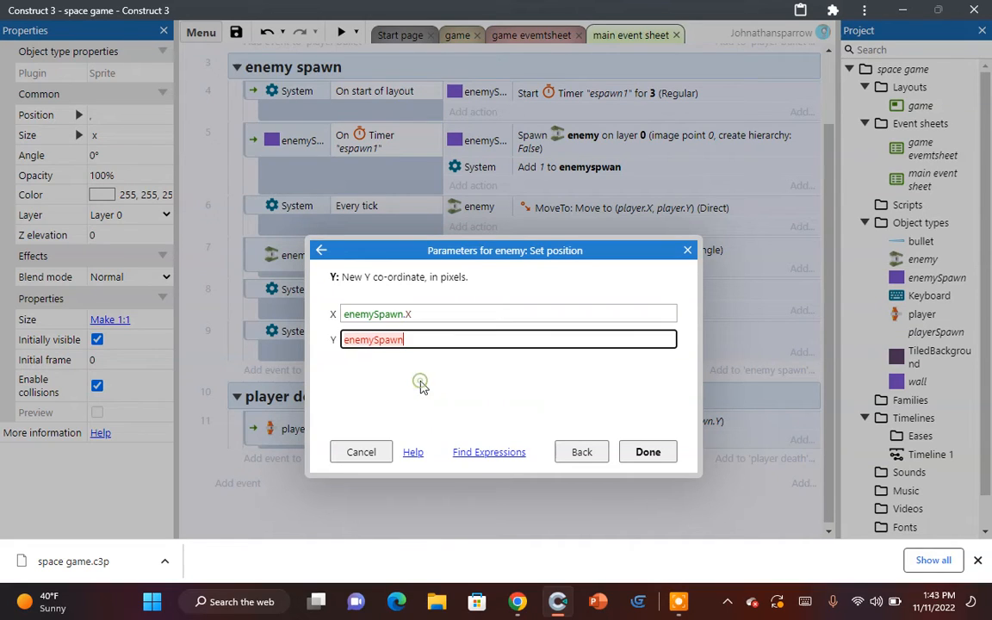
pyautogui.write('.')
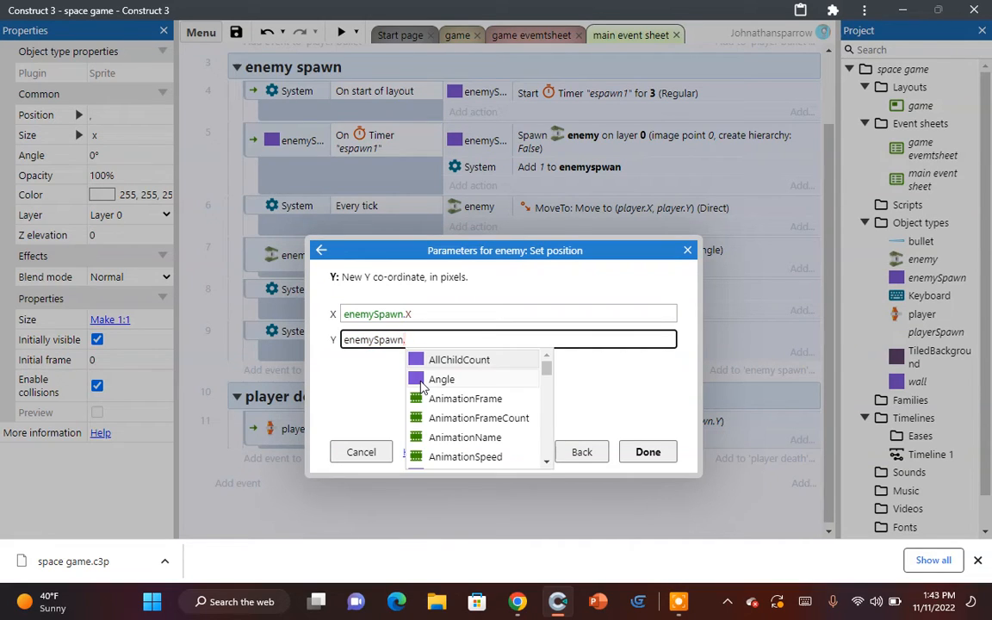
pyautogui.write('Y')
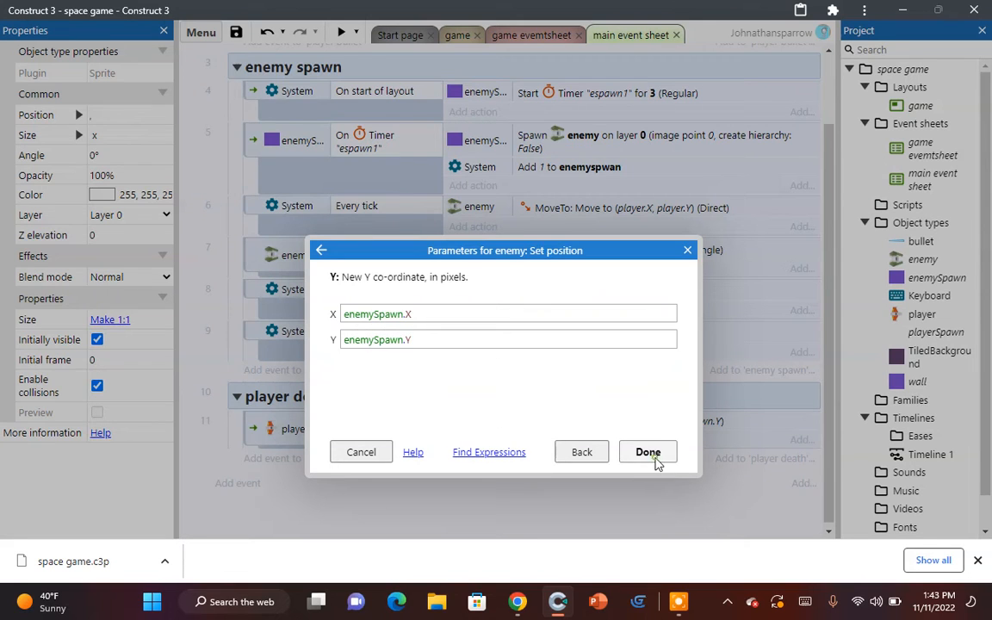
pyautogui.click(655, 456)
# Step: Preview the game, steering the ship into enemies to test that both return to their spawn points, and close the preview
pyautogui.click(335, 37)
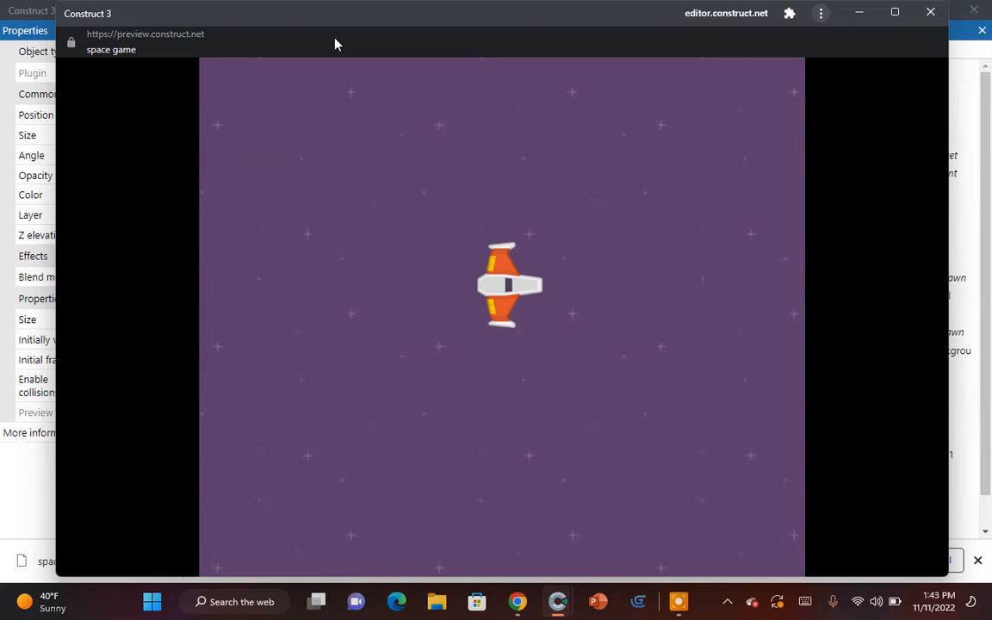
pyautogui.press('Down')
pyautogui.press('Left')
pyautogui.press('Up')
pyautogui.press('Right')
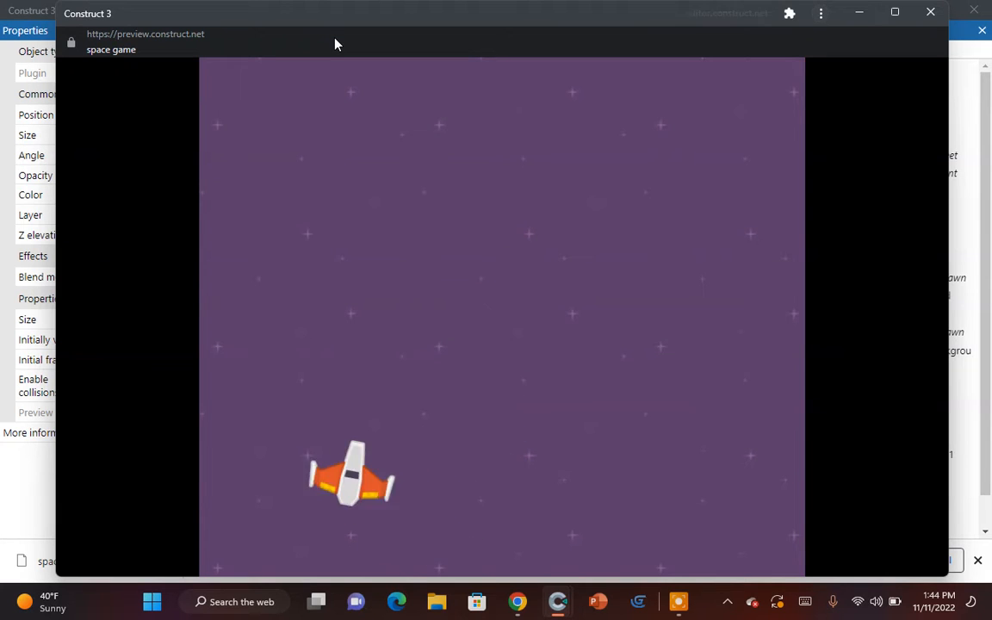
pyautogui.press('Up')
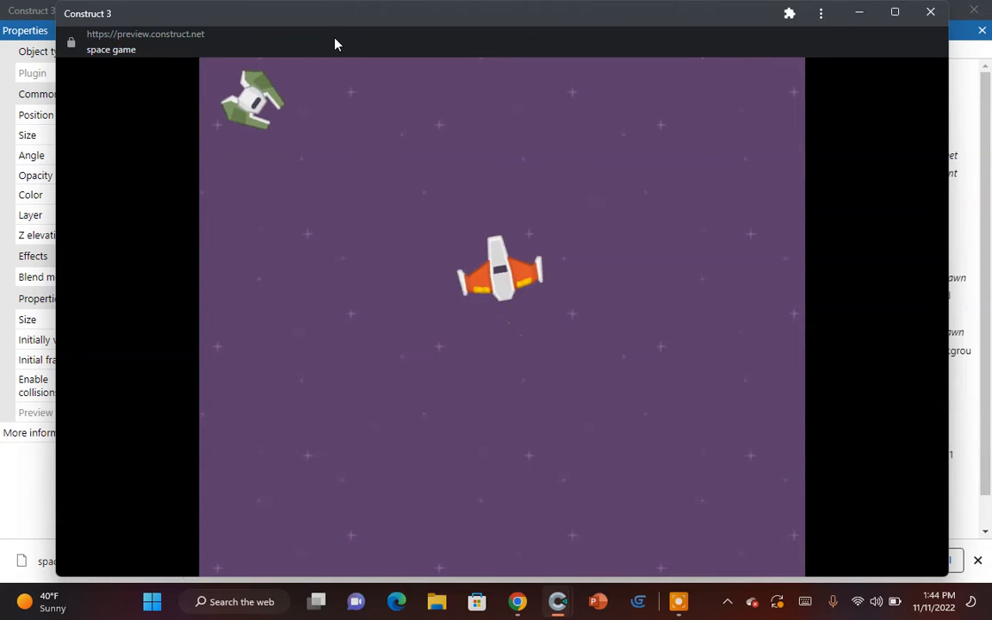
pyautogui.press('Right')
pyautogui.press('Down')
pyautogui.press('Left')
pyautogui.press('Up')
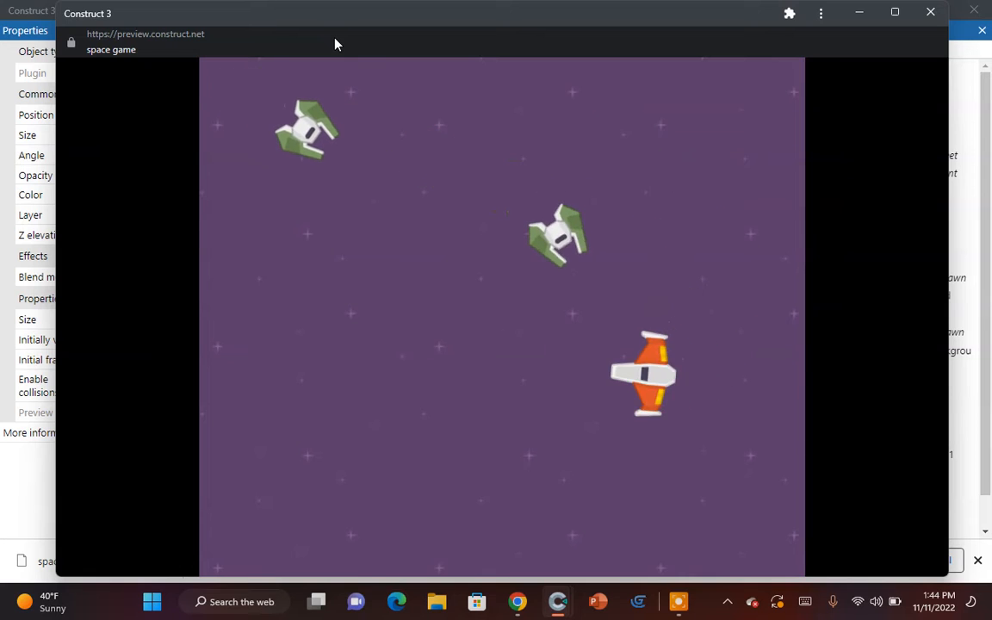
pyautogui.press('Left')
pyautogui.press('Right')
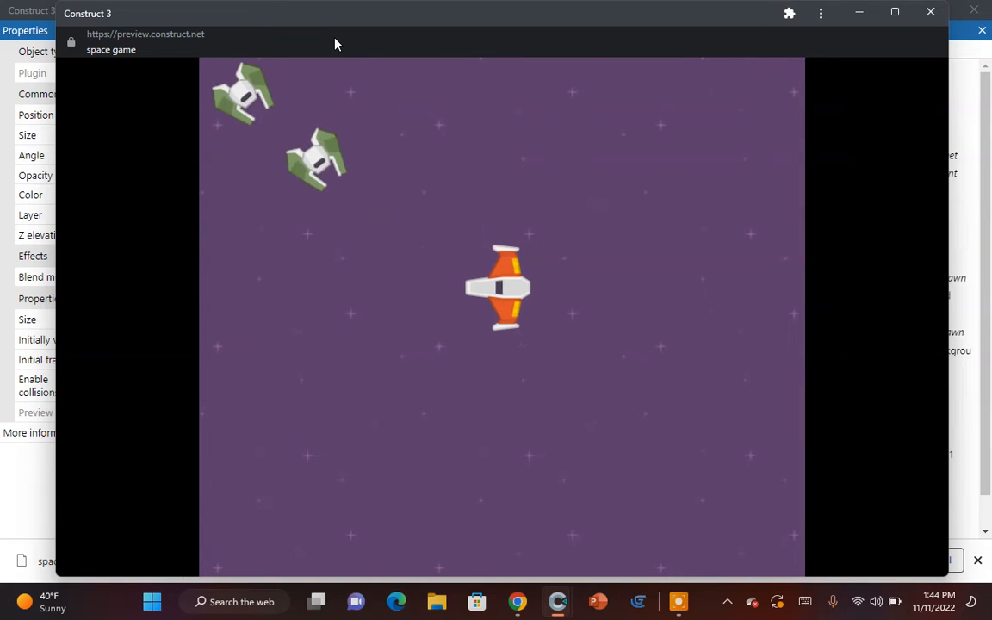
pyautogui.press('Right')
pyautogui.press('Down')
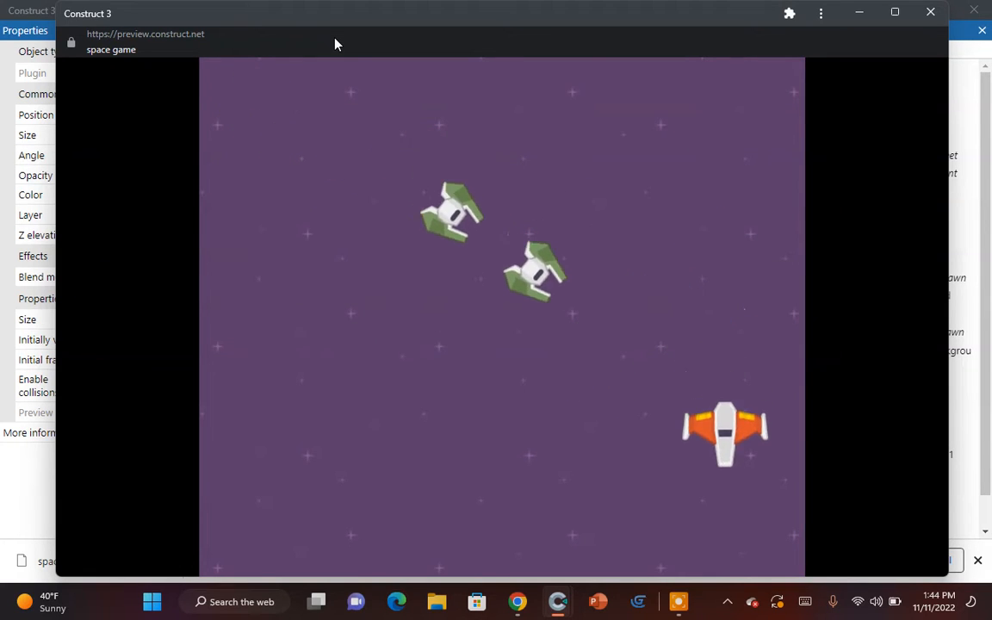
pyautogui.press('Left')
pyautogui.press('Up')
pyautogui.press('Right')
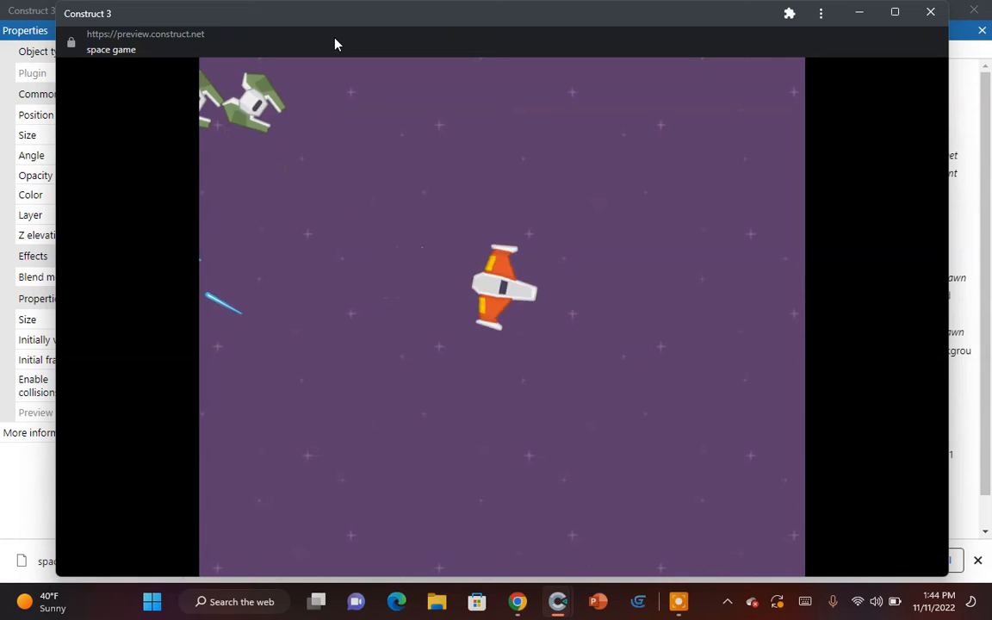
pyautogui.press('Down')
pyautogui.press('Left')
pyautogui.press('Up')
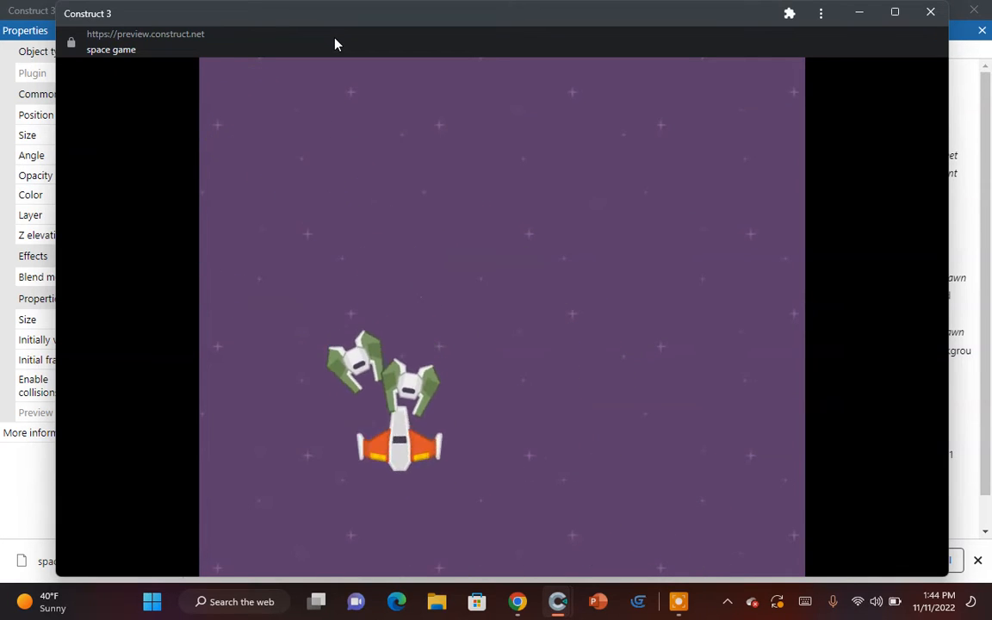
pyautogui.press('Right')
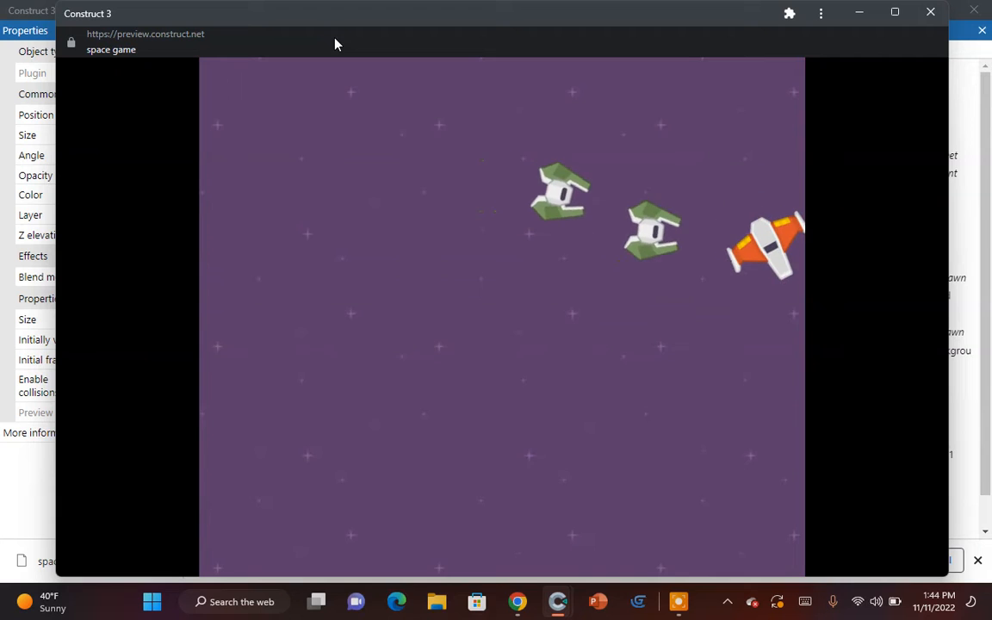
pyautogui.press('Down')
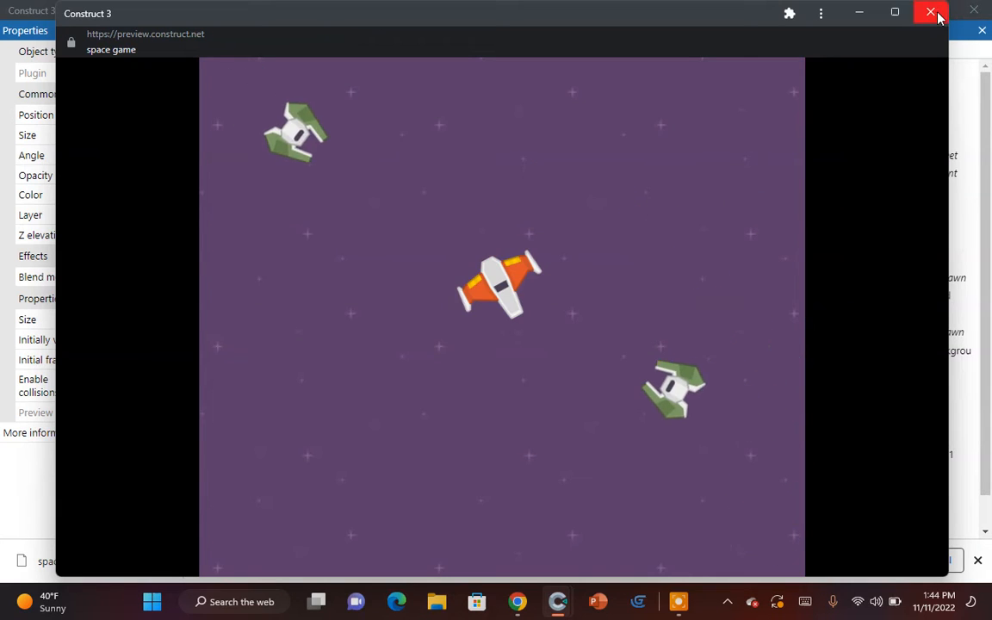
pyautogui.click(930, 13)
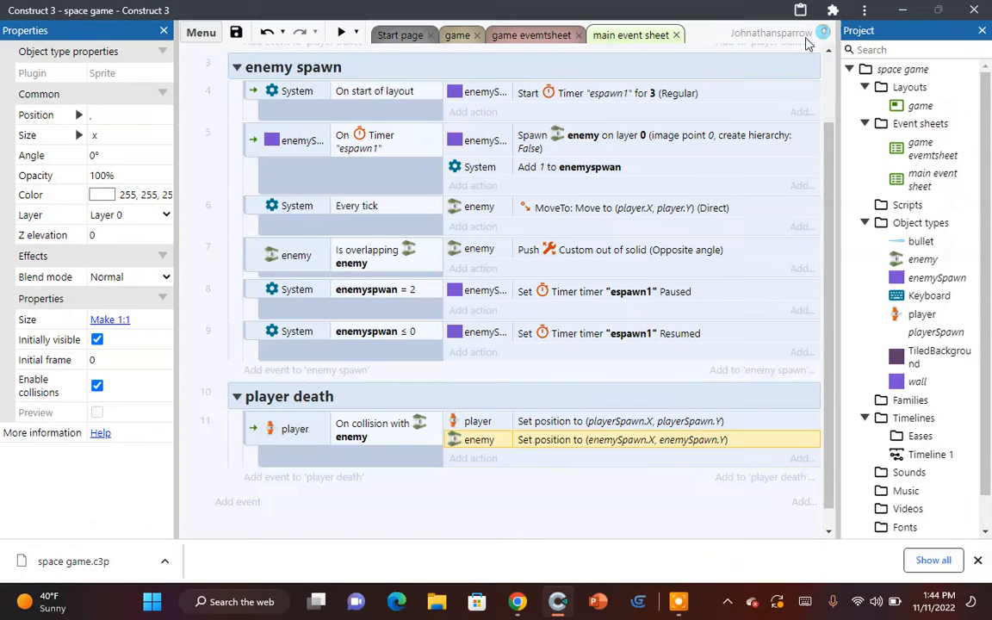
# Step: Place another enemySpawn instance near the bottom edge of the game layout, at about 327, 557
pyautogui.click(456, 39)
pyautogui.moveTo(934, 278); pyautogui.dragTo(524, 478)
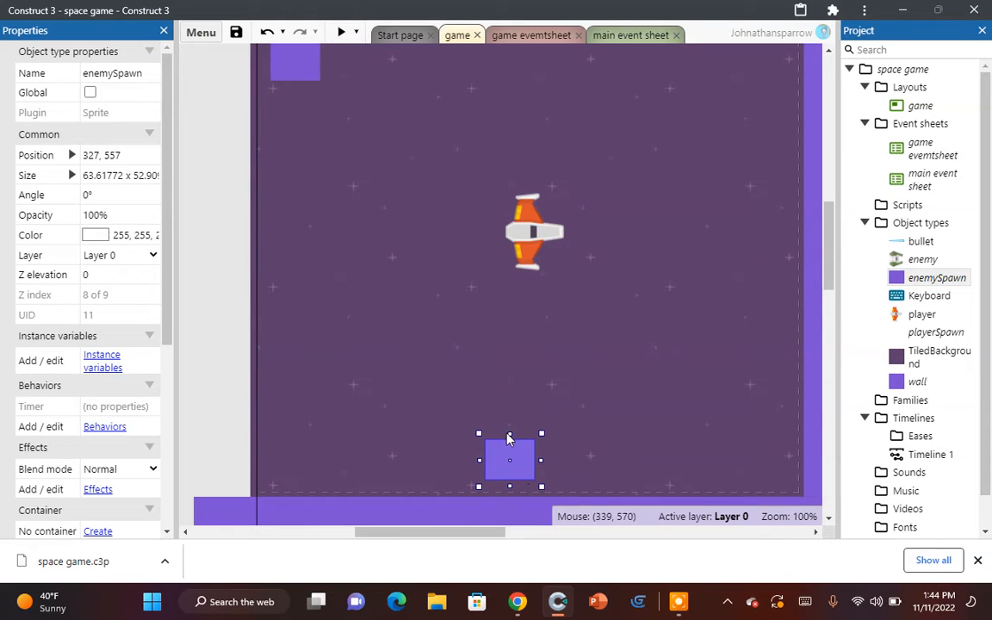
# Step: Preview the game with the additional enemySpawn, flying the ship around and into the enemies, and close the preview
pyautogui.click(349, 33)
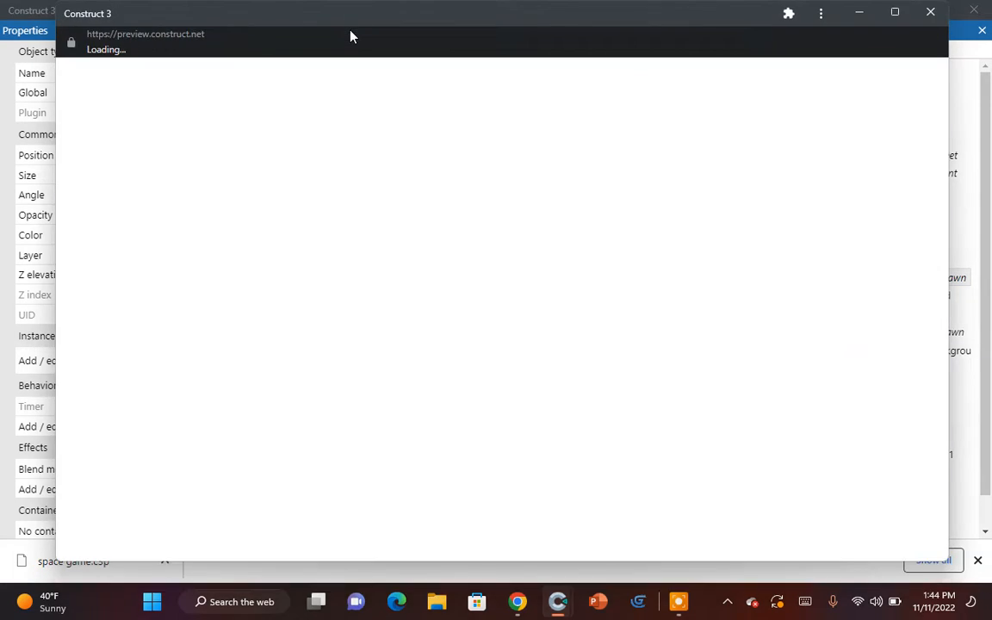
pyautogui.press('Up')
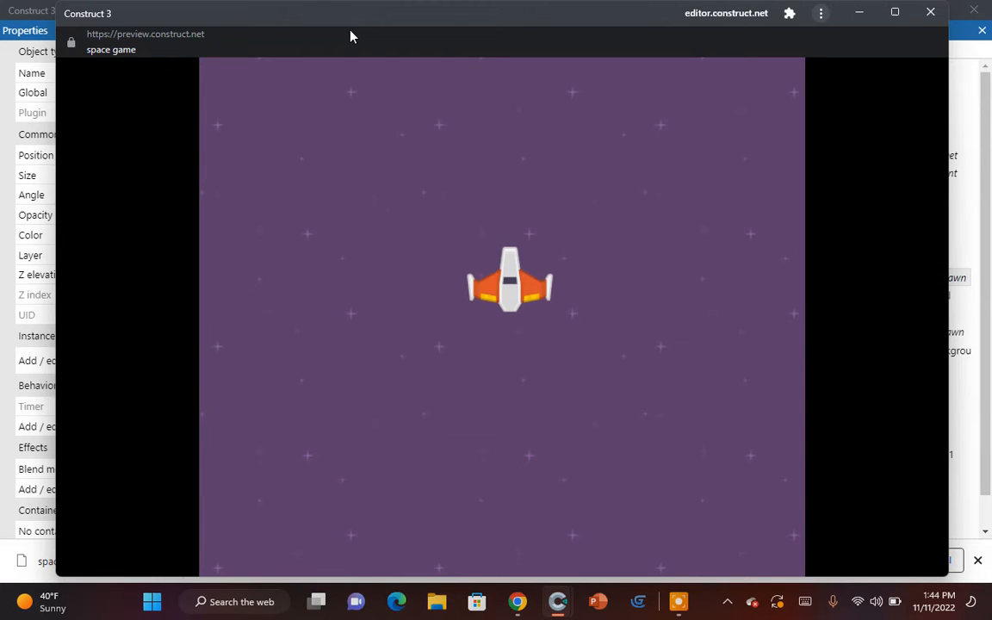
pyautogui.press('Right')
pyautogui.press('Down')
pyautogui.press('Left')
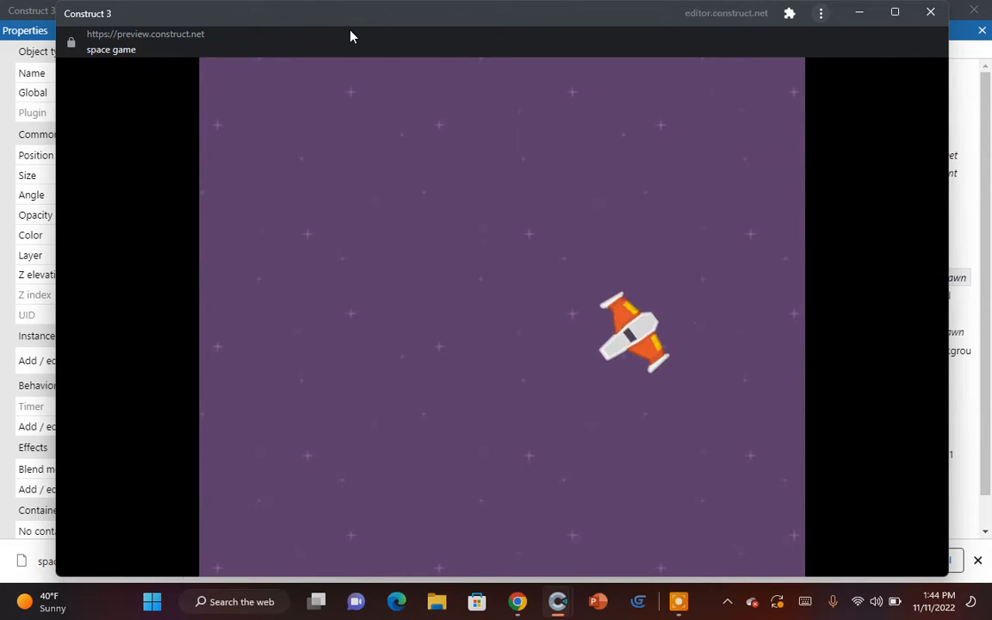
pyautogui.press('Up')
pyautogui.press('Right')
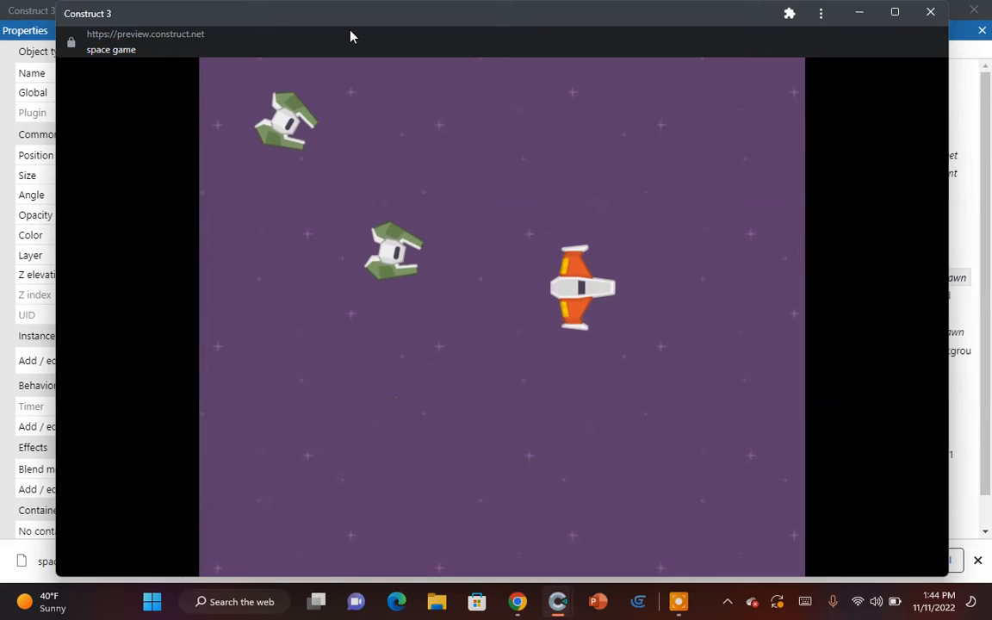
pyautogui.press('Down')
pyautogui.press('Left')
pyautogui.press('Up')
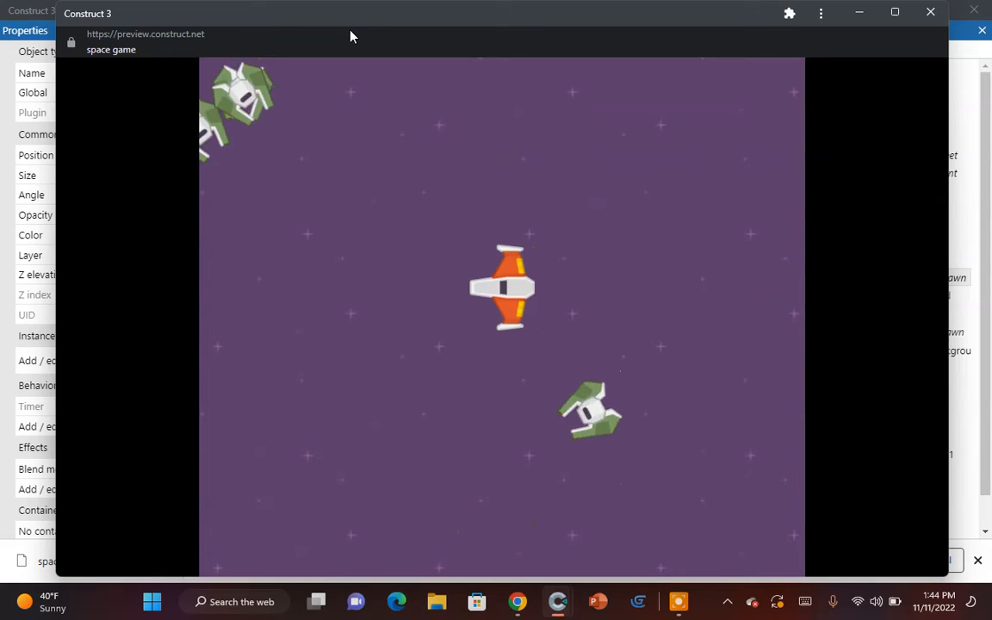
pyautogui.press('Down')
pyautogui.press('Right')
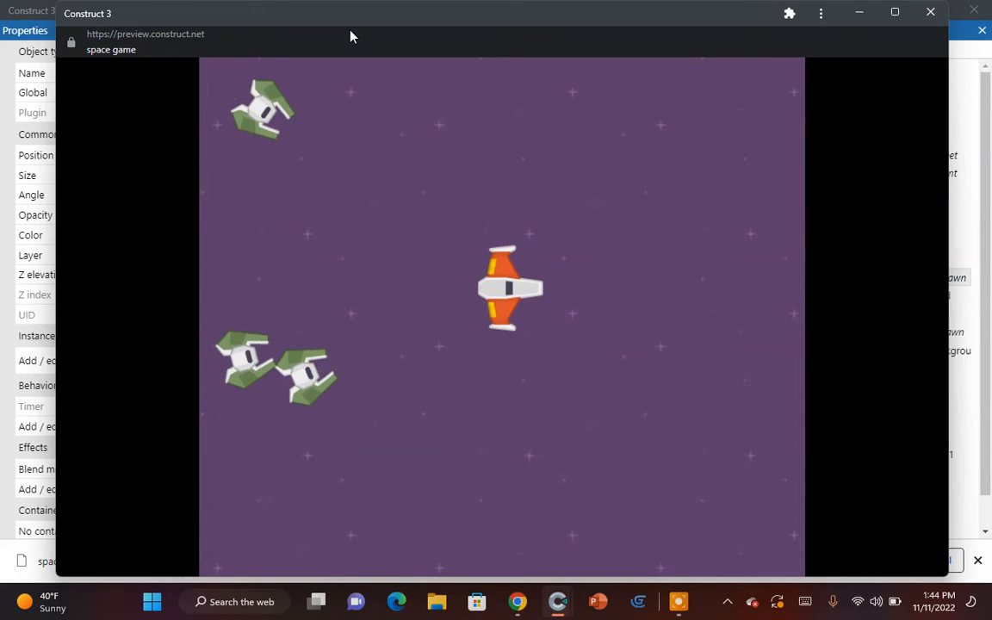
pyautogui.press('Down')
pyautogui.press('Left')
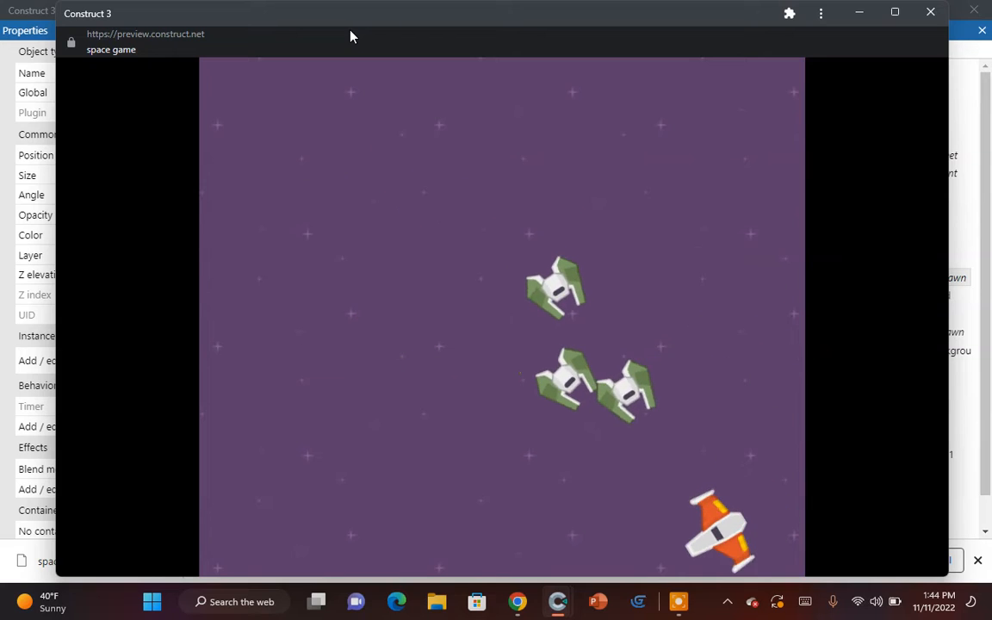
pyautogui.press('Up')
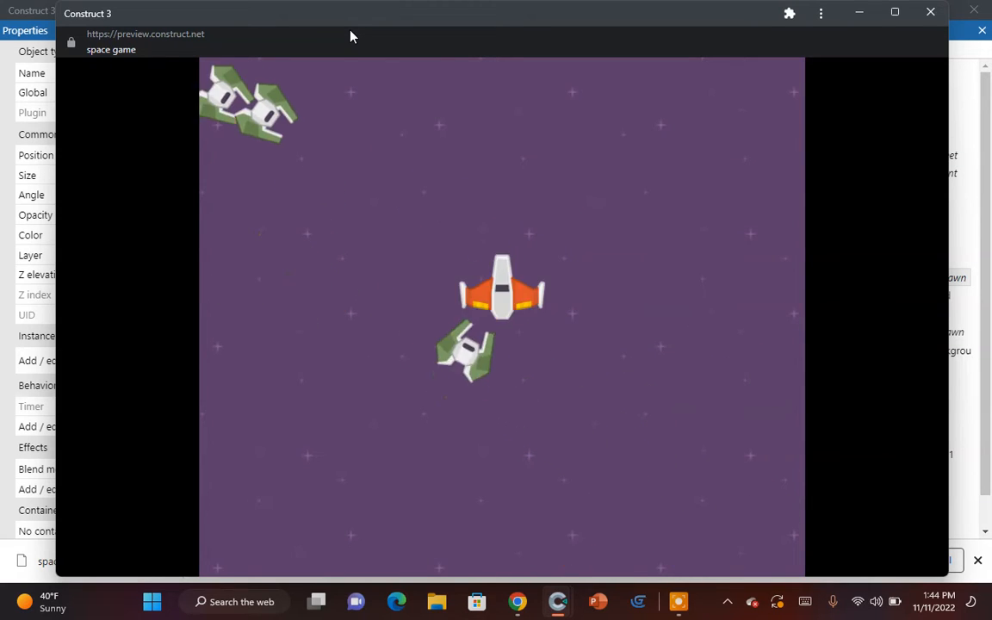
pyautogui.press('Right')
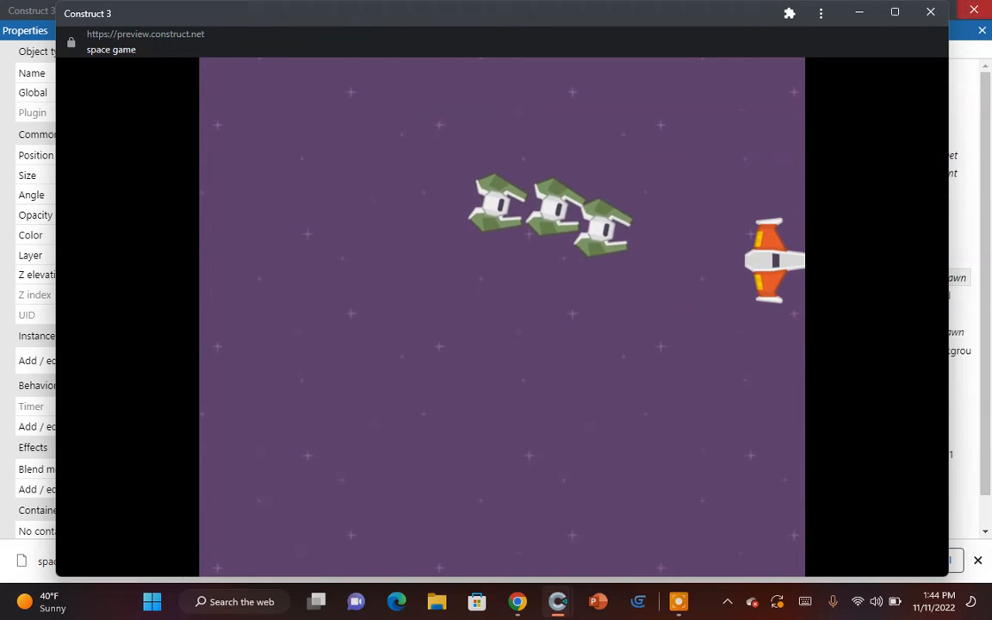
pyautogui.click(931, 12)
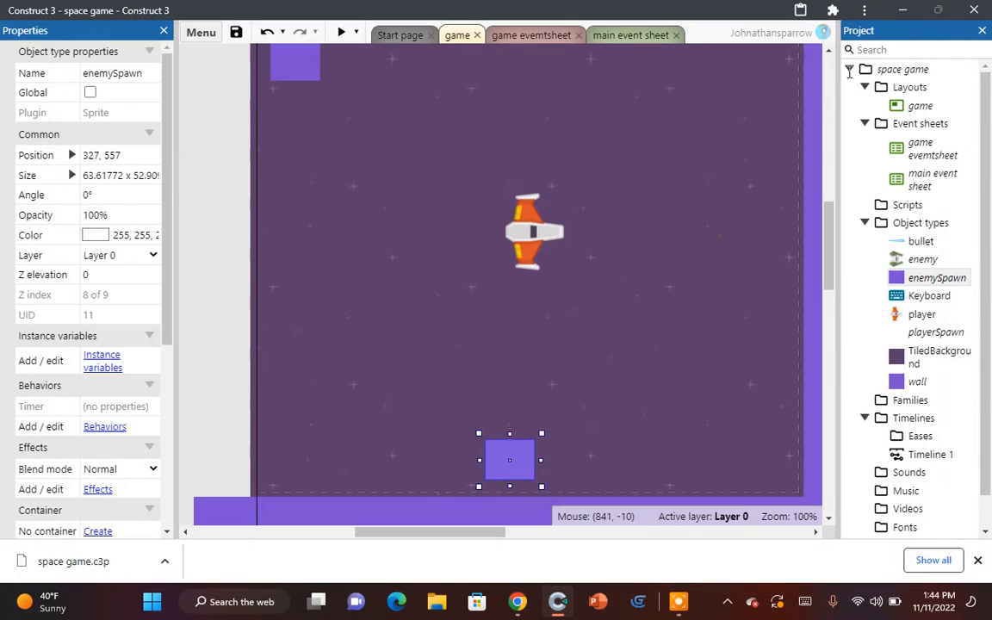
# Step: Preview the game from the main event sheet, flying the ship around and into the enemies, and close the preview
pyautogui.click(606, 39)
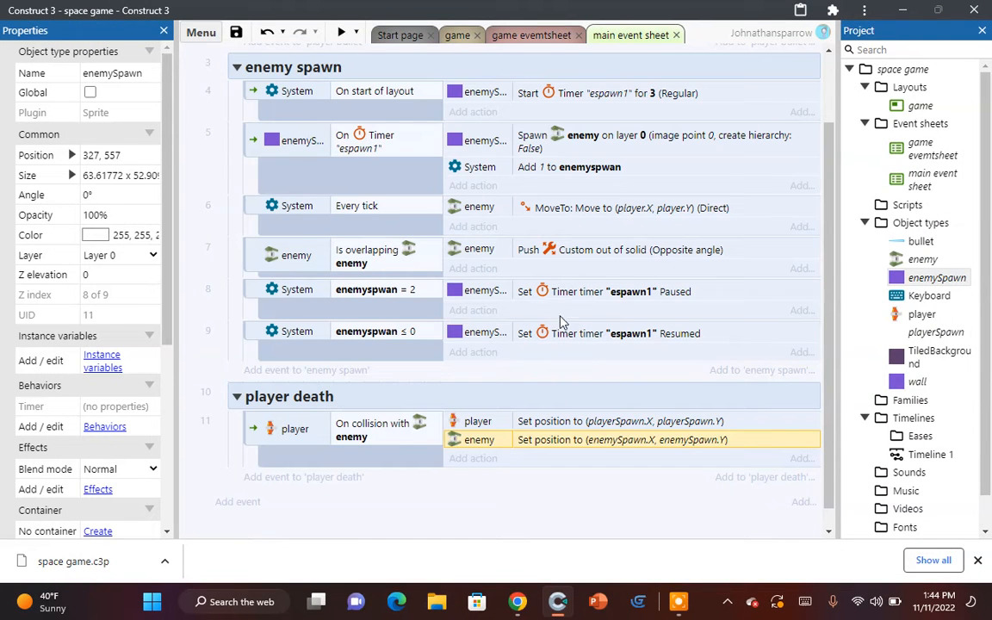
pyautogui.click(406, 291)
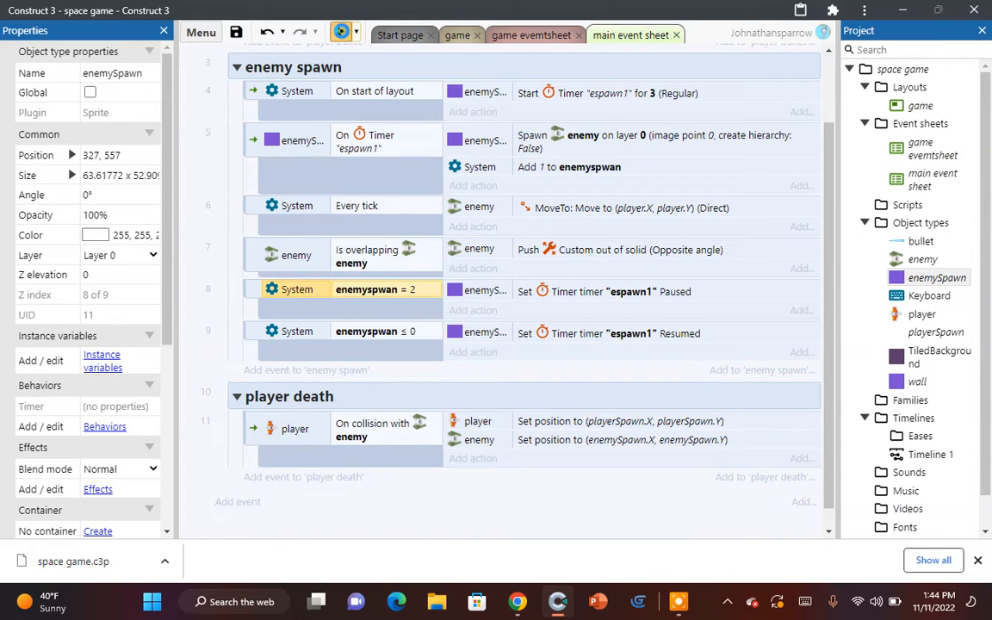
pyautogui.click(341, 31)
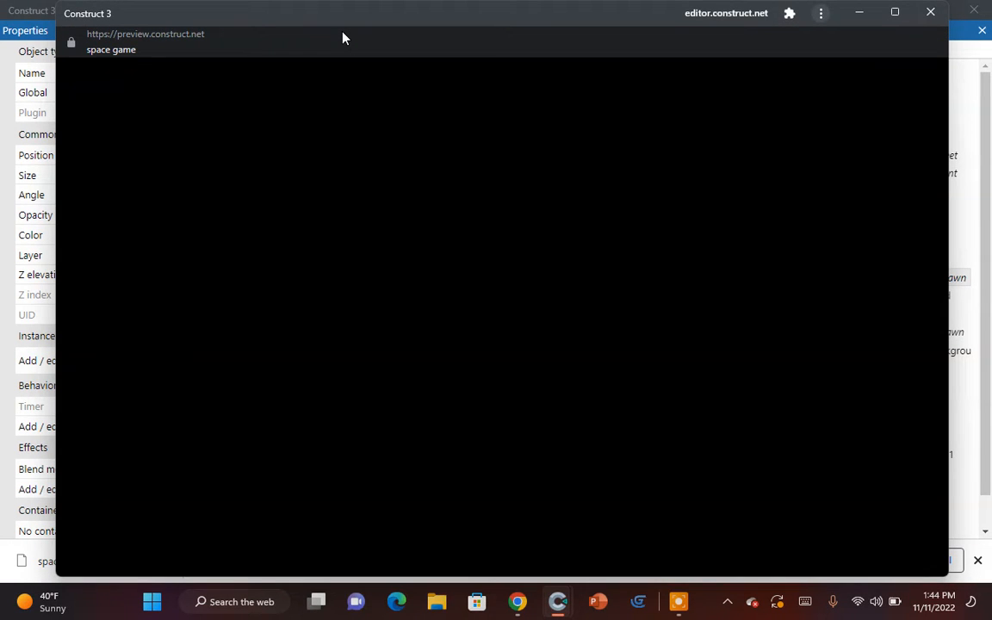
pyautogui.press('Up')
pyautogui.press('Right')
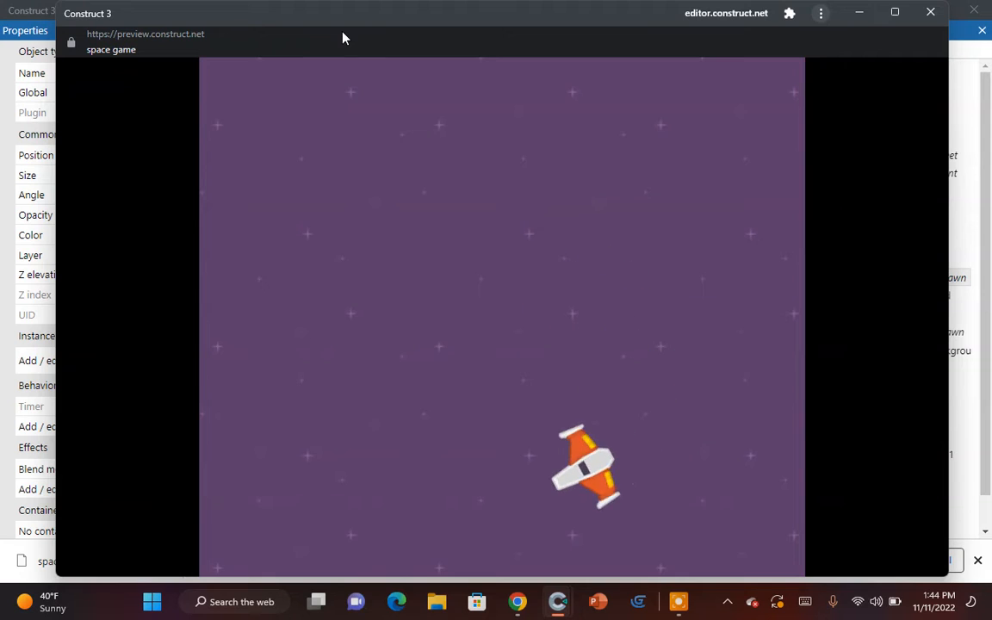
pyautogui.press('Up')
pyautogui.press('Right')
pyautogui.press('Up')
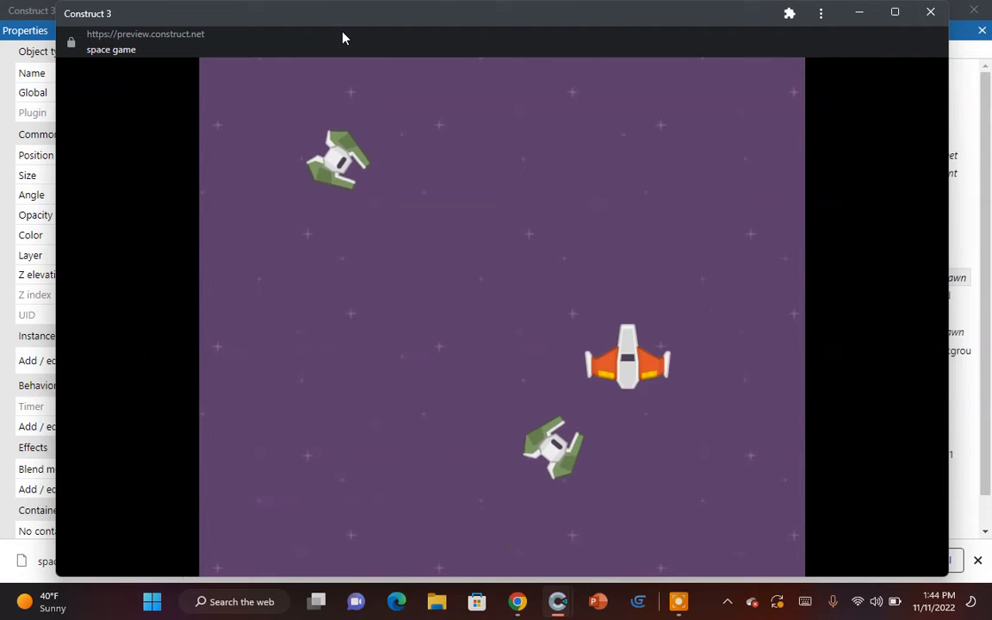
pyautogui.press('Down')
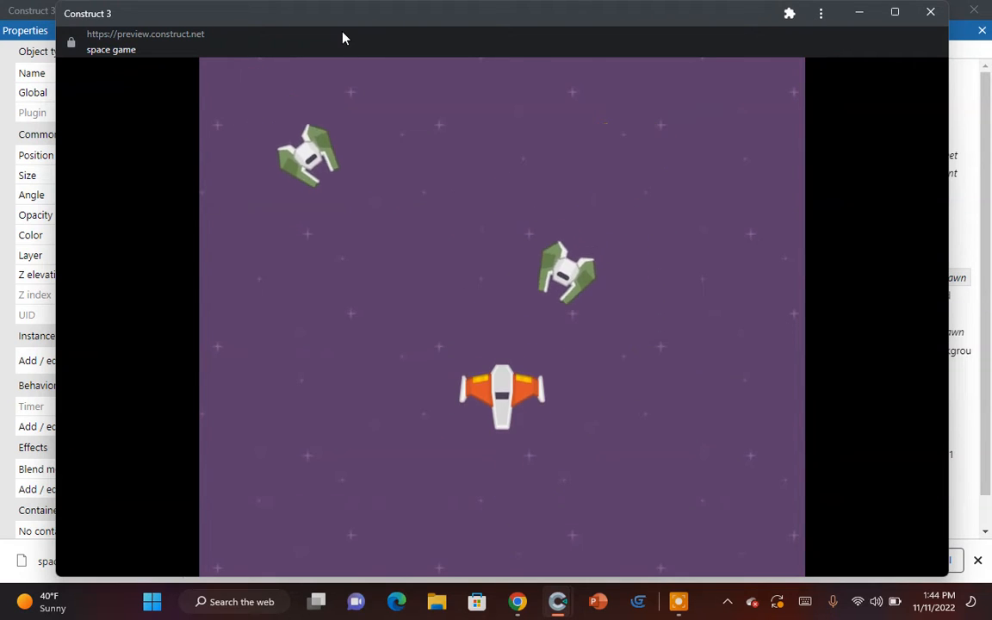
pyautogui.press('Right')
pyautogui.press('Left')
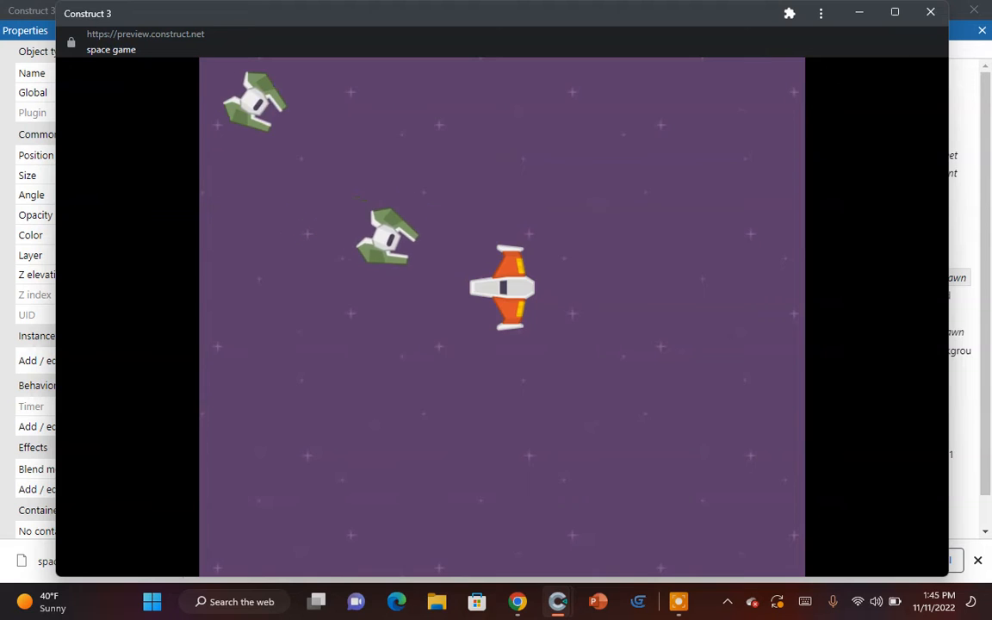
pyautogui.click(931, 11)
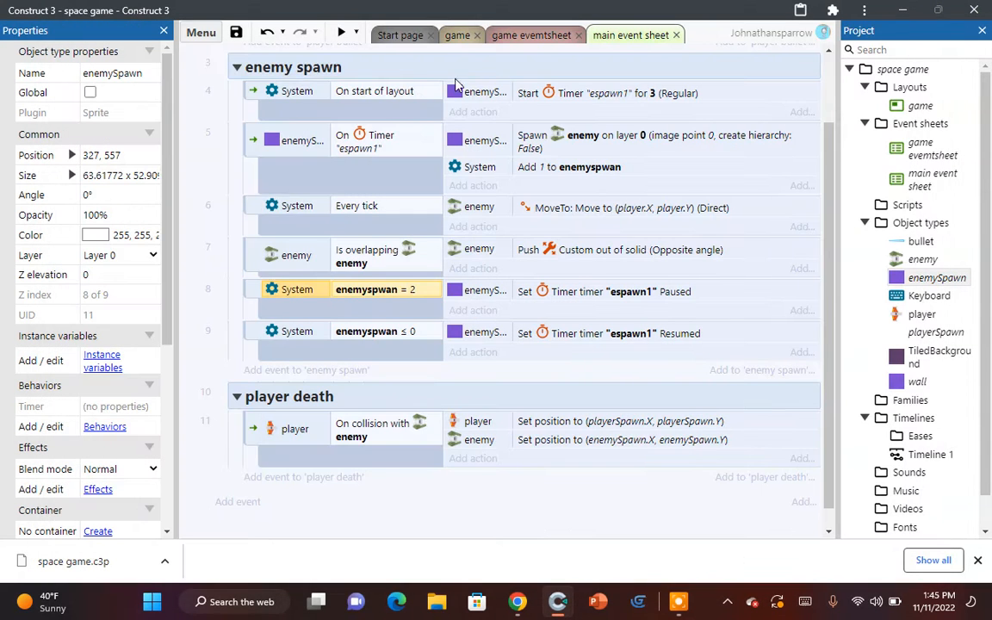
# Step: Delete the enemySpawn instance near the bottom edge of the game layout
pyautogui.click(453, 36)
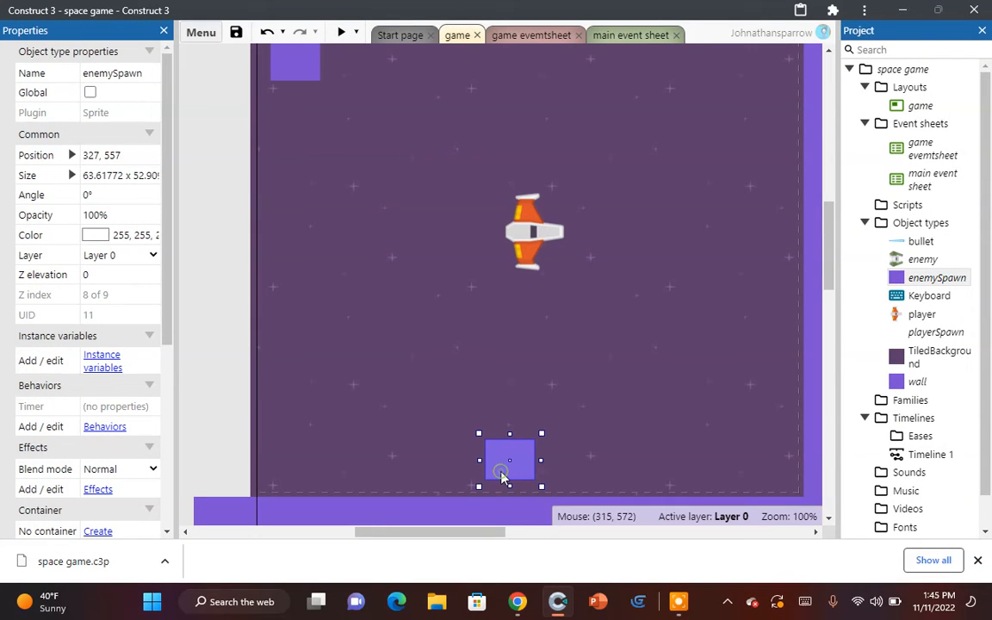
pyautogui.press('Delete')
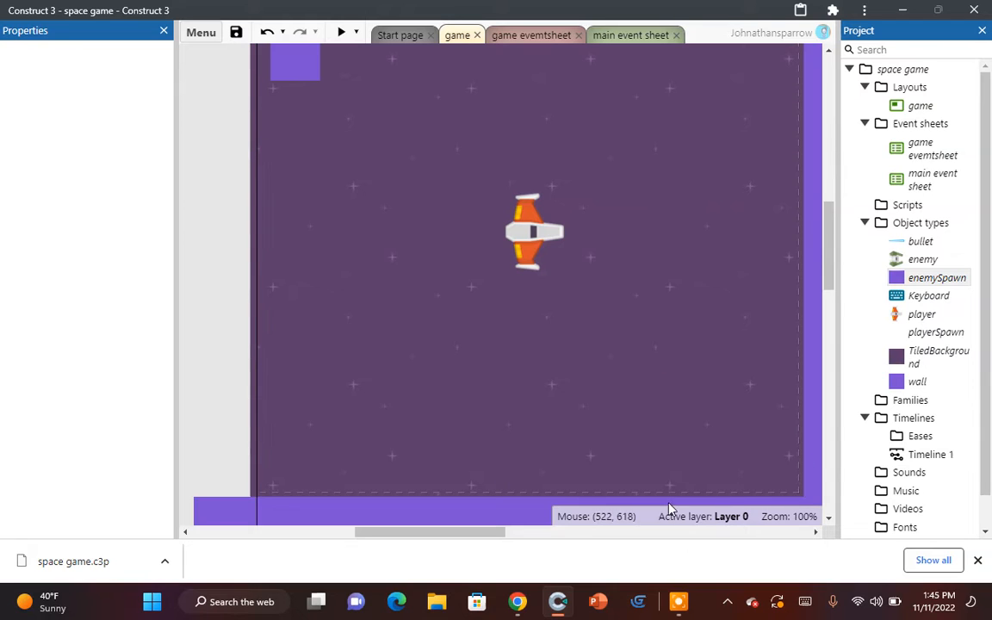
# Step: Set the push out solid direction to Down in the enemy overlap event of the main event sheet
pyautogui.click(603, 36)
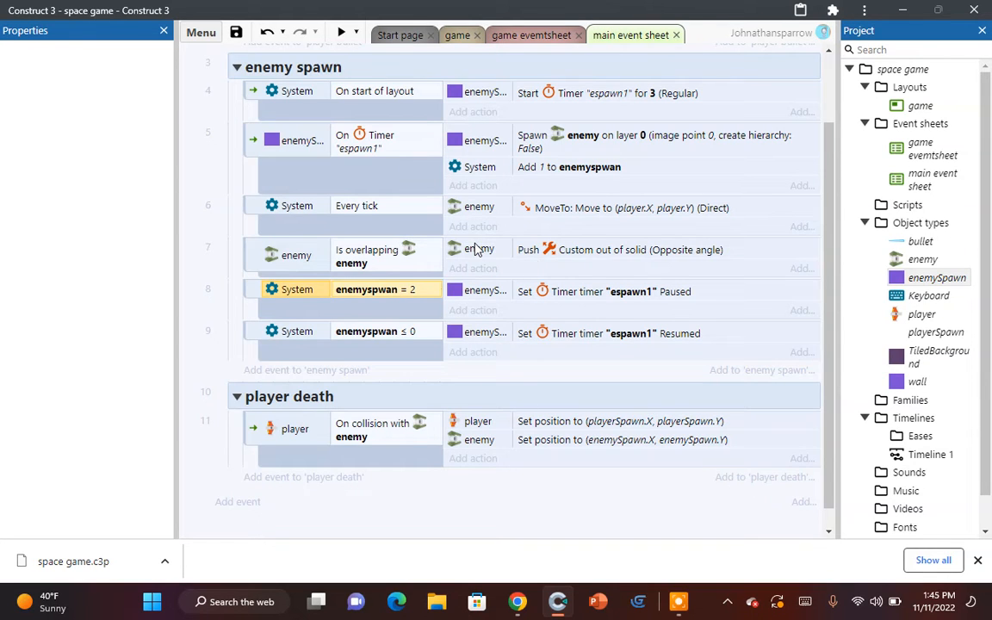
pyautogui.doubleClick(484, 256)
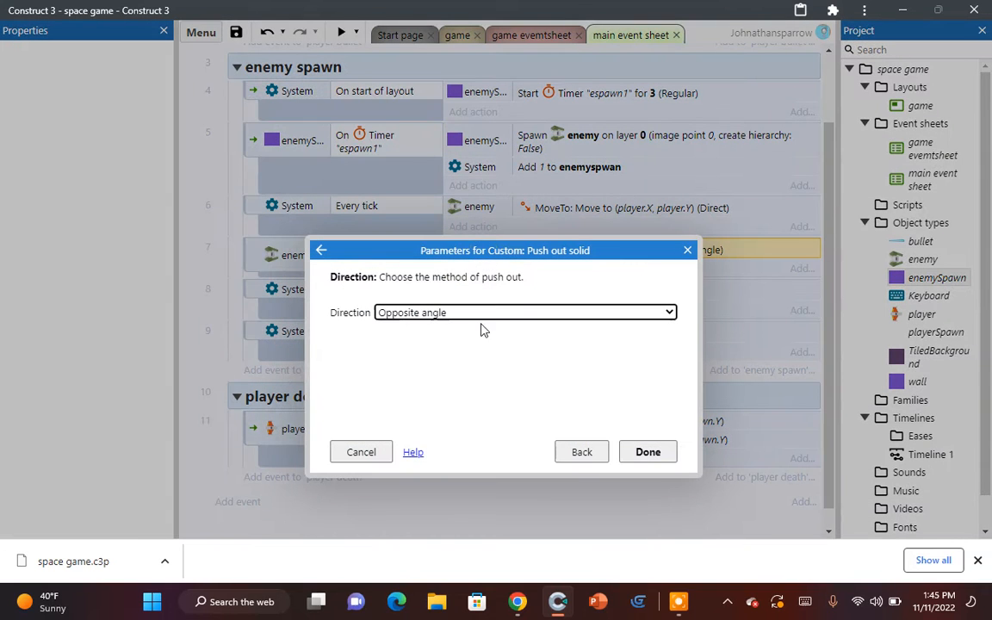
pyautogui.click(479, 315)
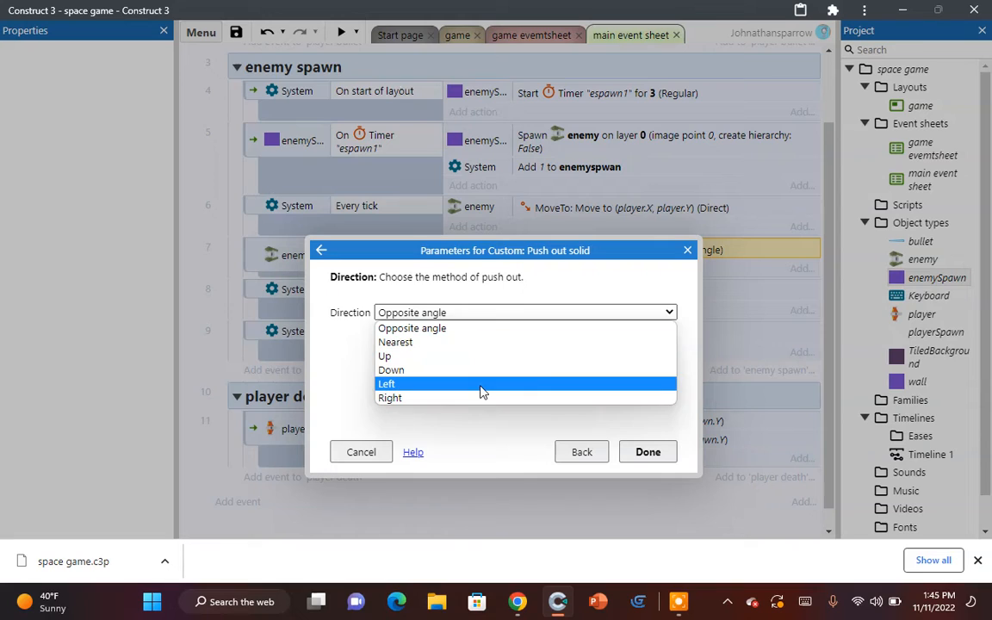
pyautogui.click(600, 370)
pyautogui.click(639, 457)
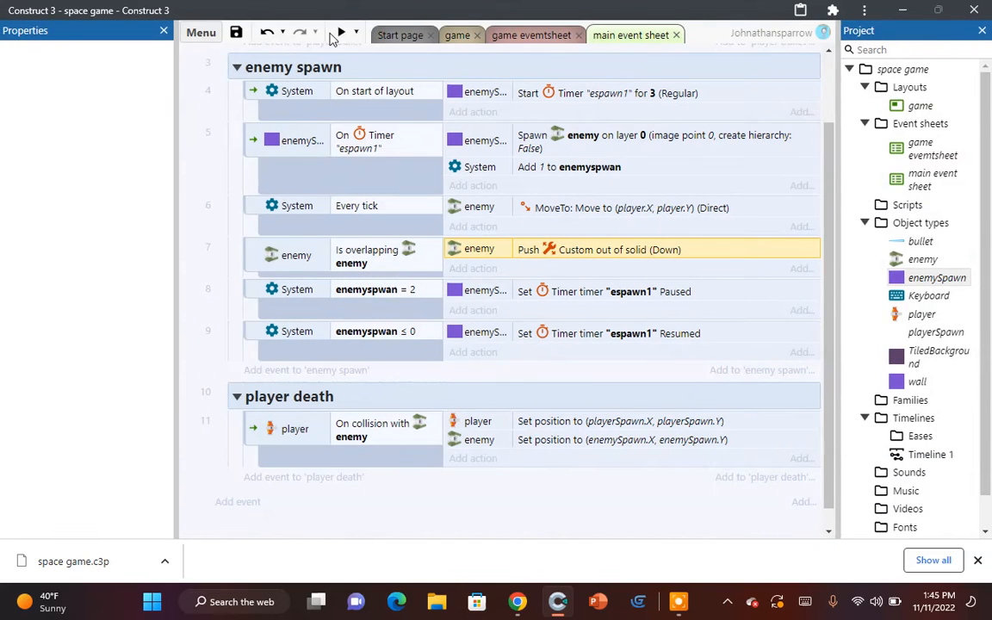
# Step: Preview the game with the changed push-out direction, steering the ship around the chasing enemies, and close the preview
pyautogui.click(342, 34)
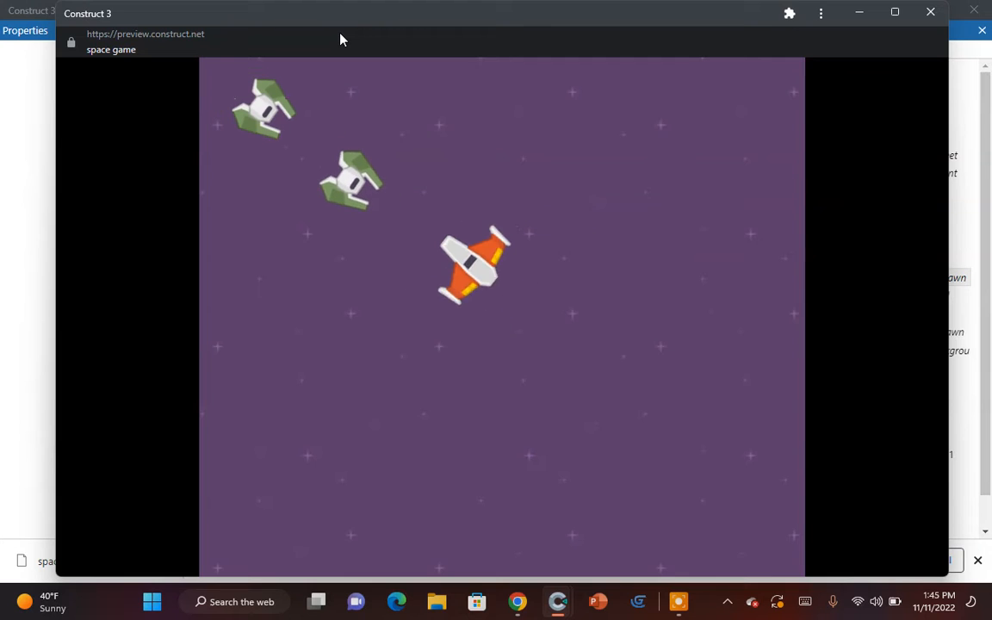
pyautogui.press('Right')
pyautogui.press('Down')
pyautogui.press('Left')
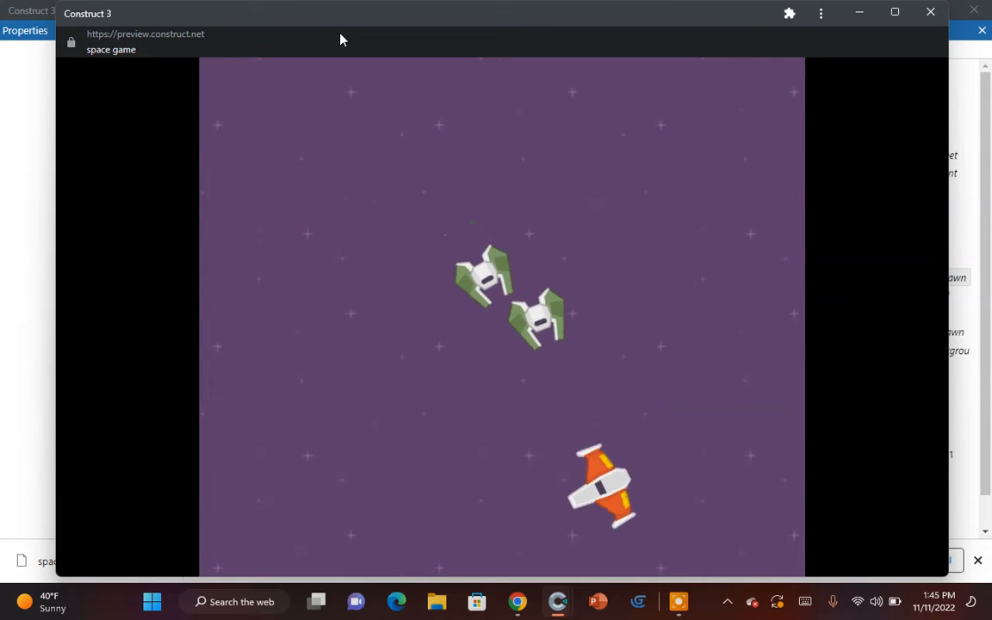
pyautogui.press('Up')
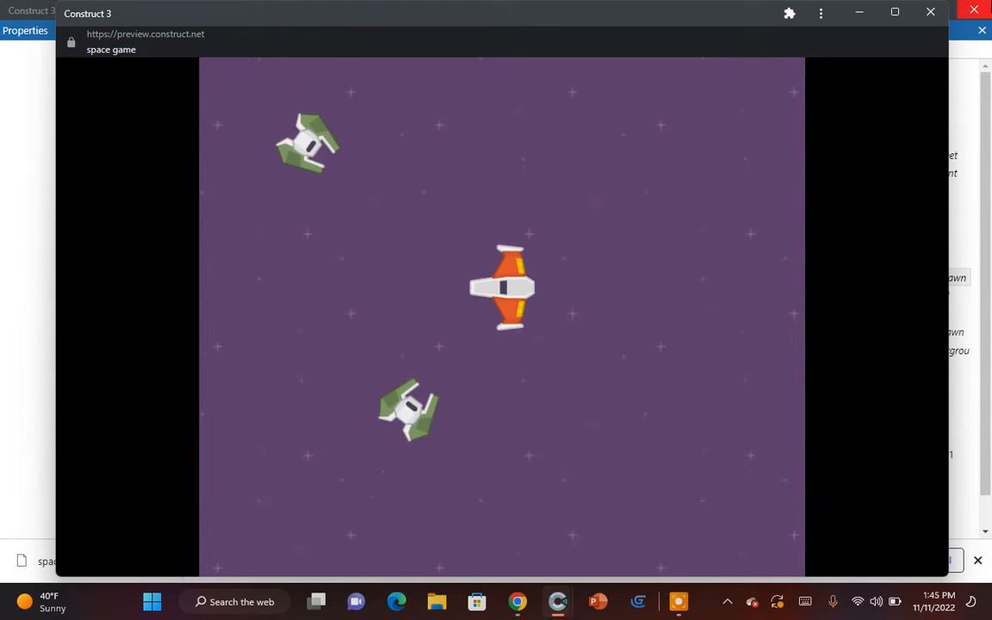
pyautogui.click(930, 13)
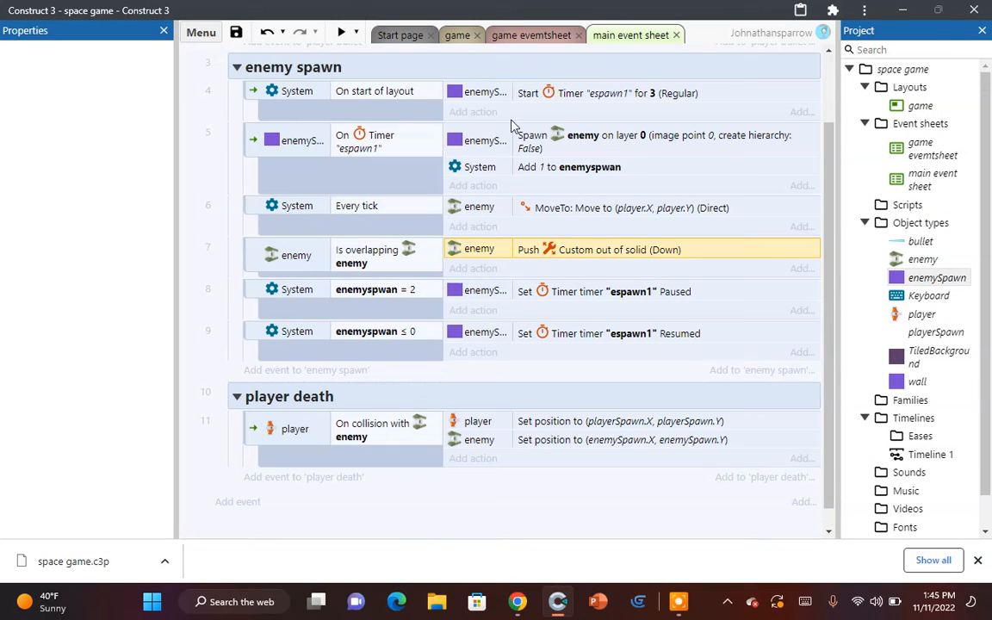
# Step: Add an event group named "enemy death" to the main event sheet
pyautogui.rightClick(456, 508)
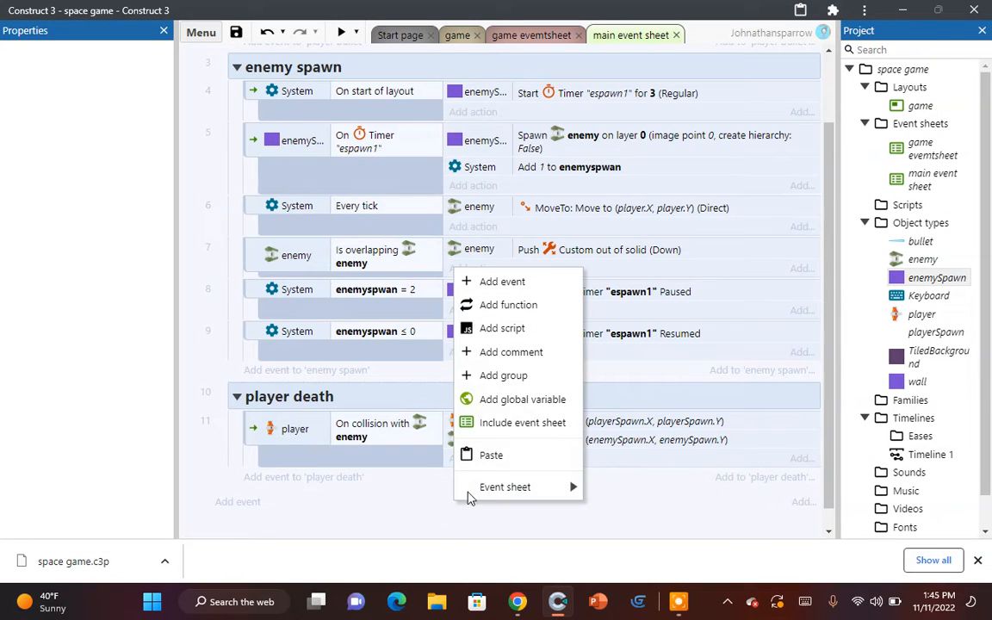
pyautogui.click(508, 379)
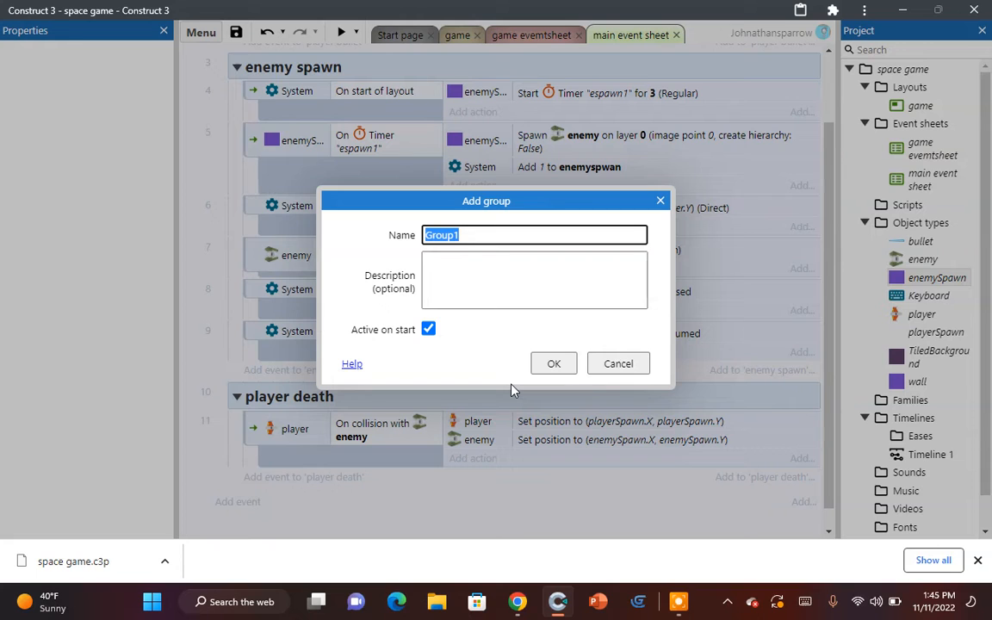
pyautogui.write('enemy death')
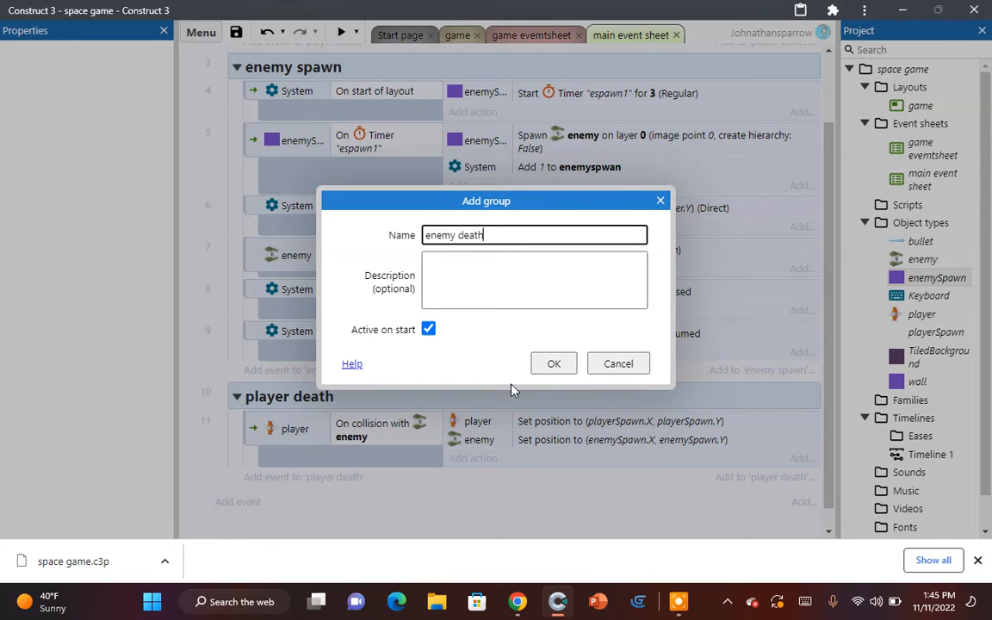
pyautogui.press('Return')
# Step: Add an event to the enemy death group that triggers when the bullet collides with the enemy
pyautogui.scroll(-2, 510, 390)
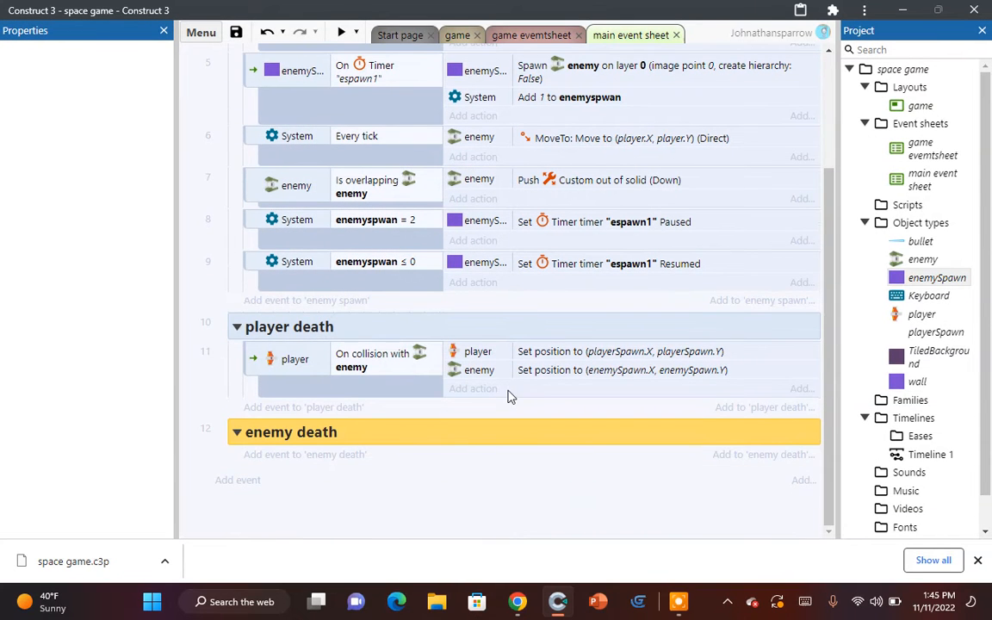
pyautogui.click(315, 454)
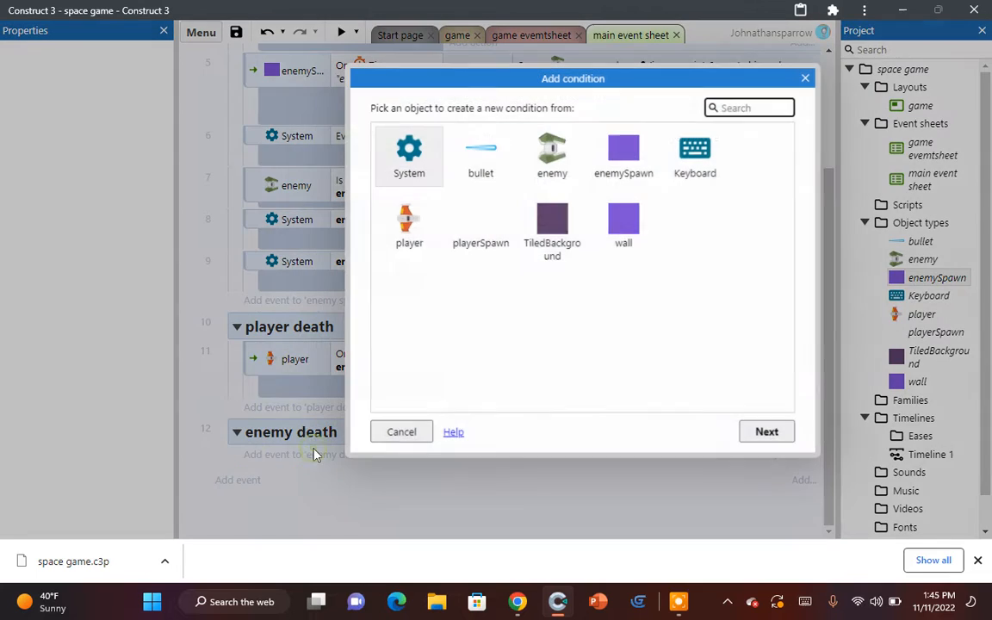
pyautogui.doubleClick(479, 151)
pyautogui.write('col')
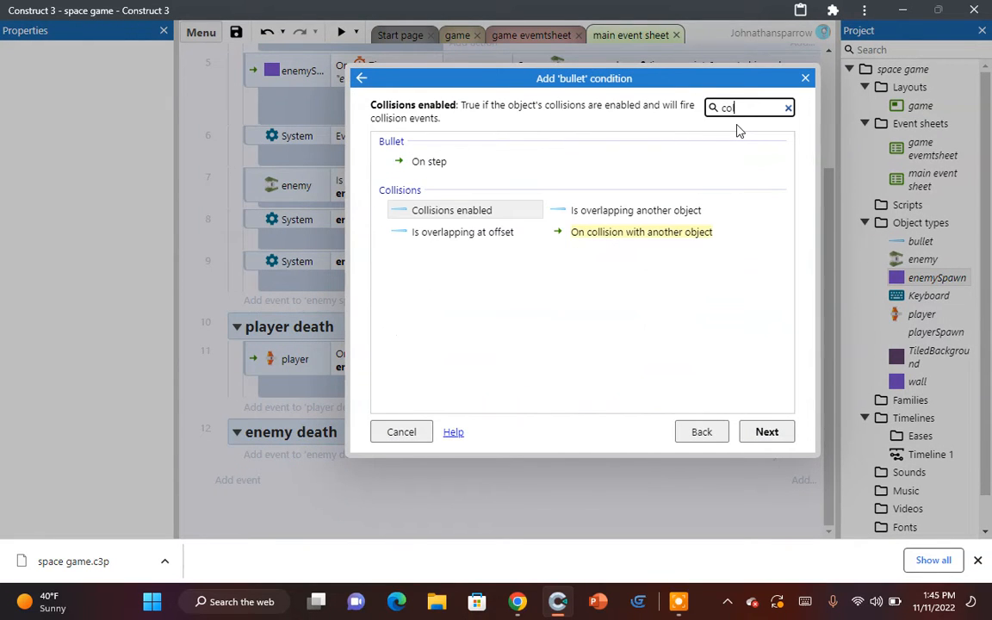
pyautogui.doubleClick(618, 232)
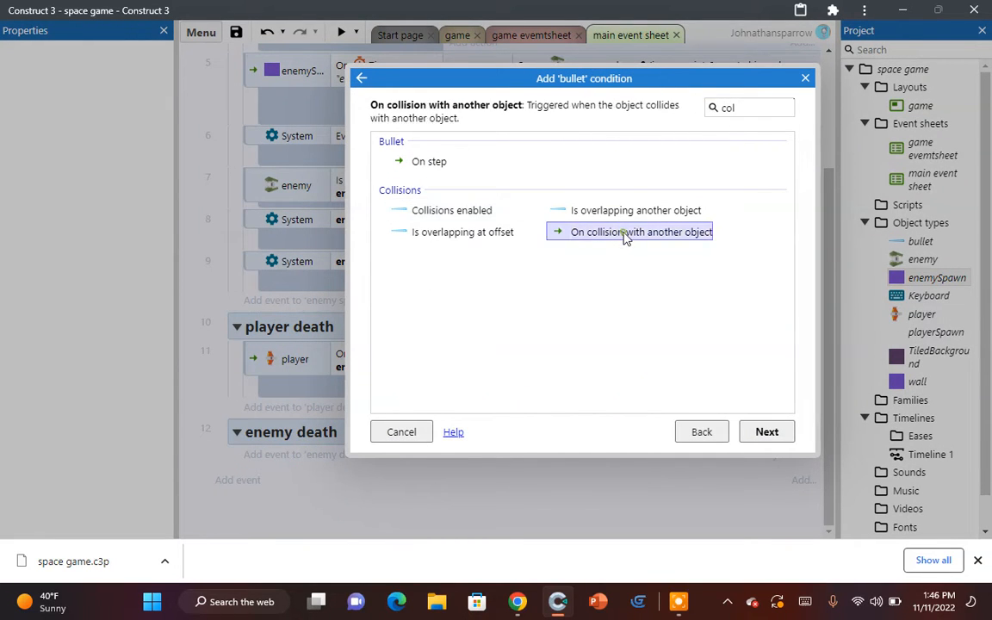
pyautogui.click(551, 321)
pyautogui.doubleClick(508, 217)
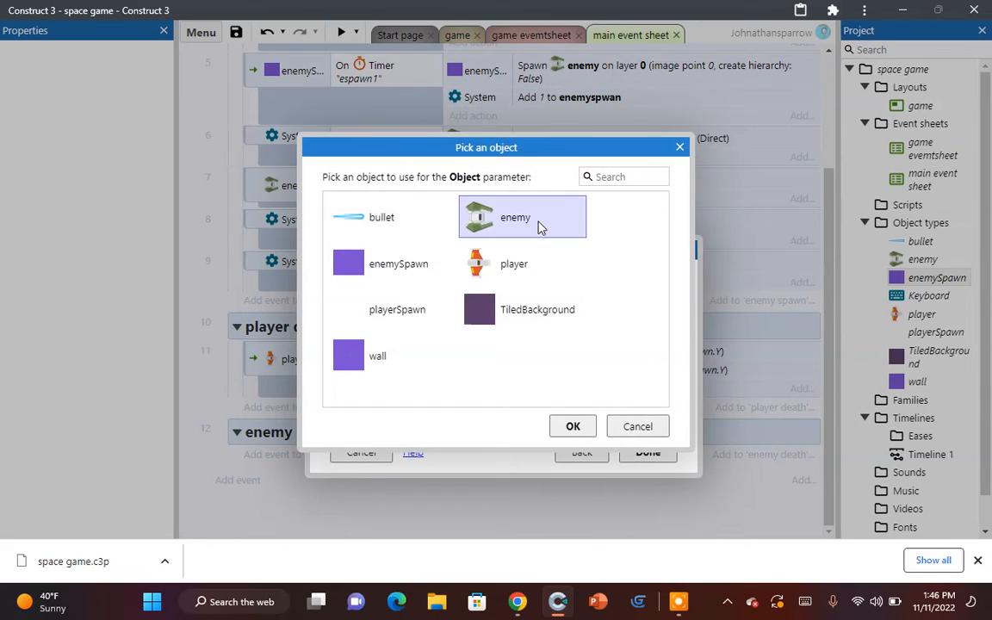
pyautogui.click(647, 451)
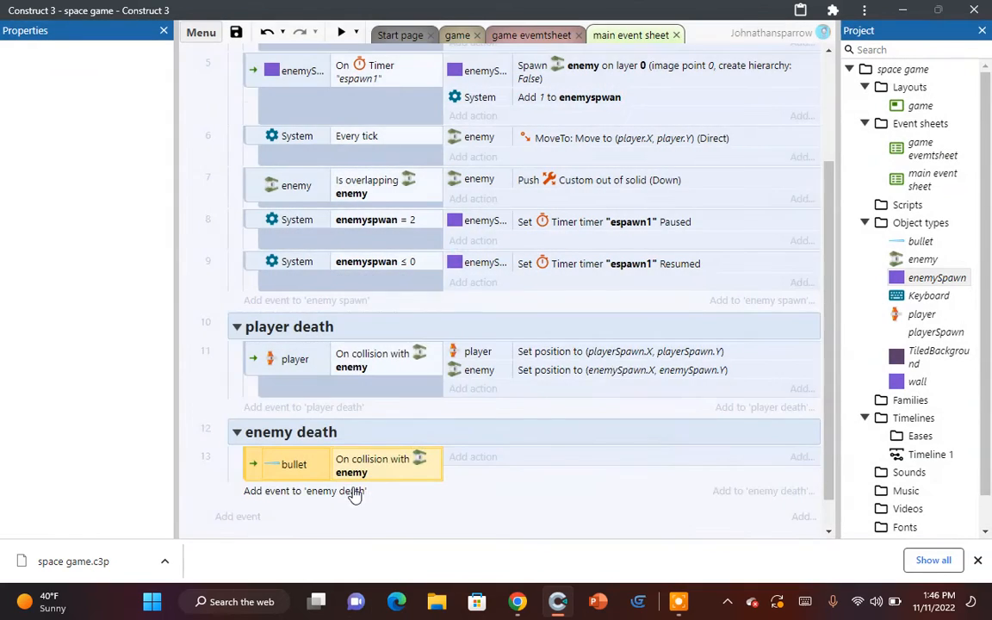
# Step: Add a Destroy action for the bullet to the bullet-enemy collision event
pyautogui.scroll(-1, 350, 491)
pyautogui.click(465, 435)
pyautogui.doubleClick(502, 165)
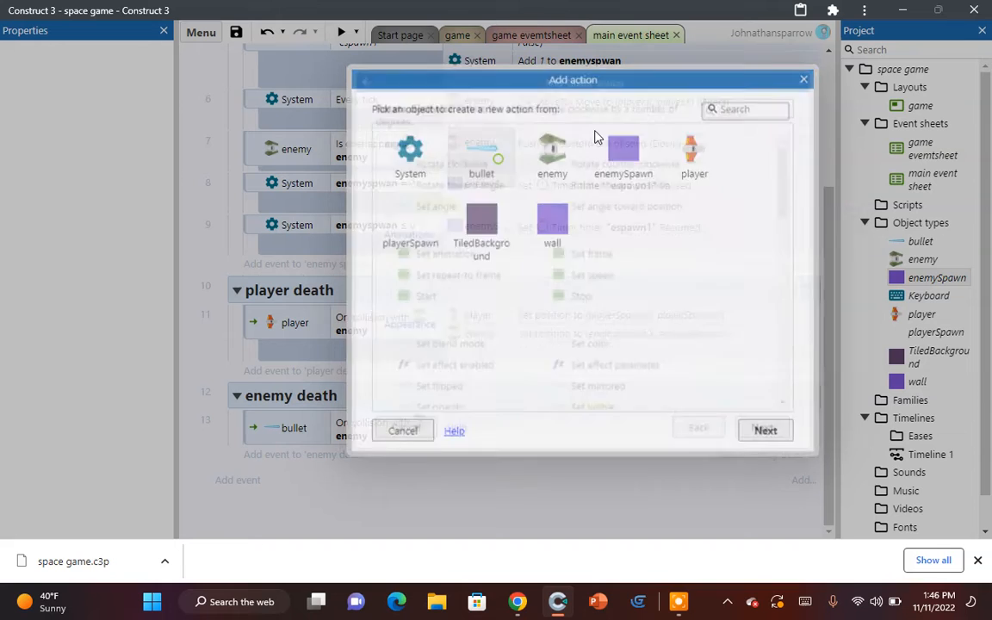
pyautogui.write('dest')
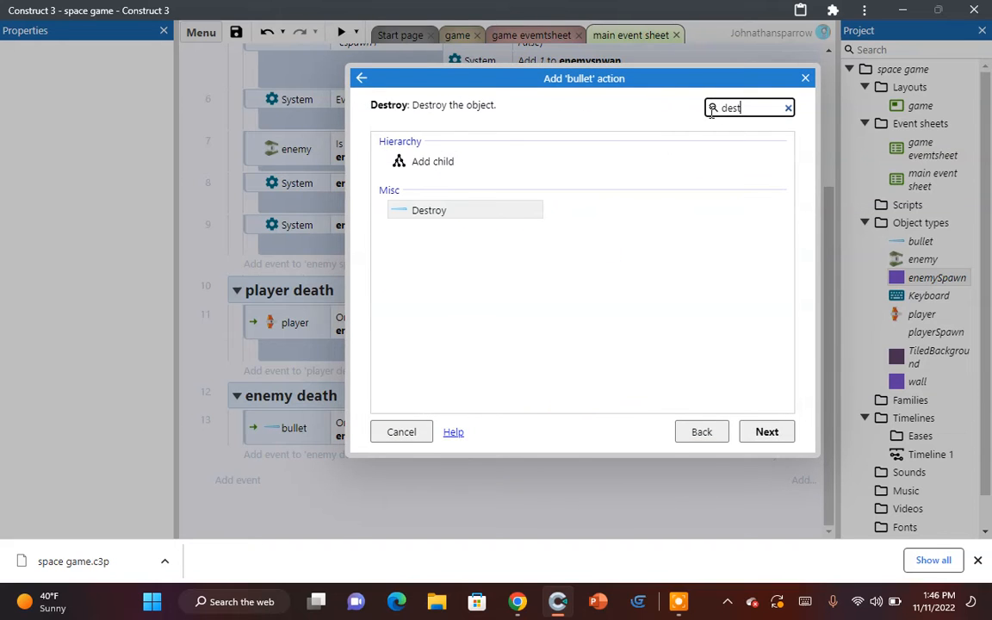
pyautogui.doubleClick(495, 211)
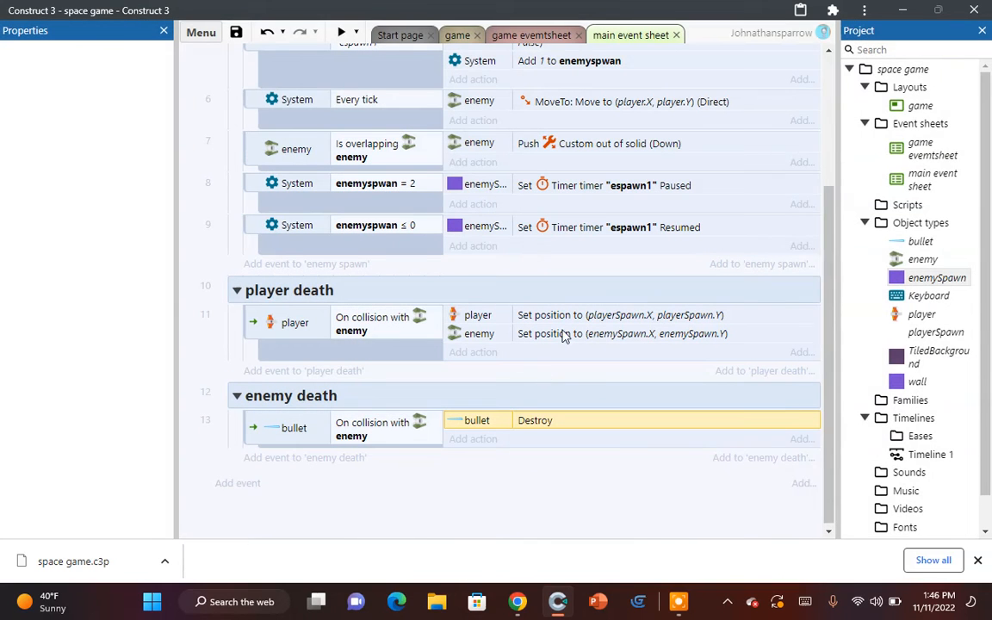
# Step: Add a Destroy action for the enemy to the bullet-enemy collision event
pyautogui.click(490, 441)
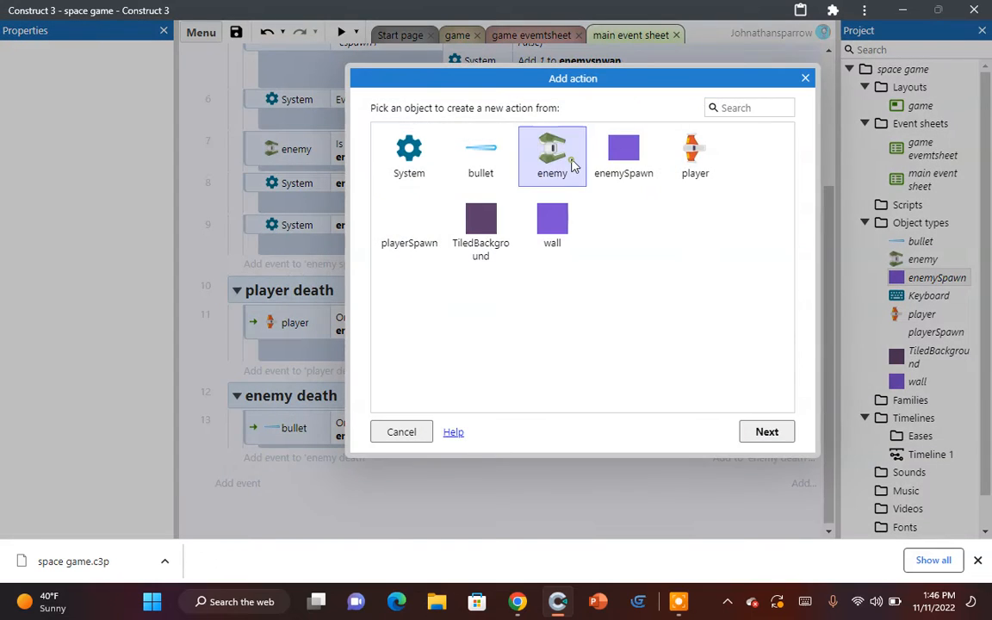
pyautogui.doubleClick(560, 159)
pyautogui.write('destr')
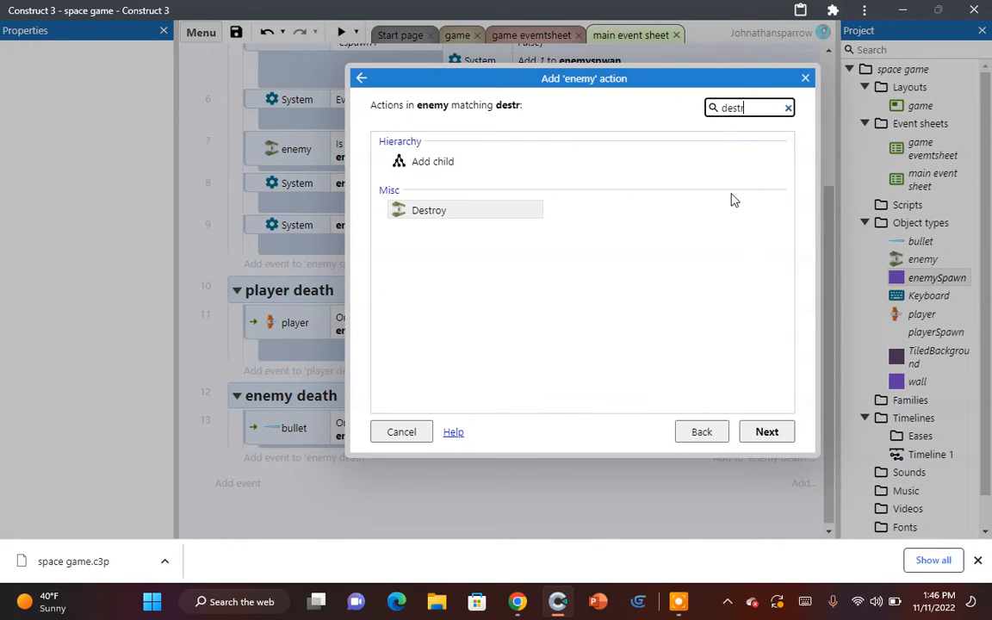
pyautogui.doubleClick(495, 212)
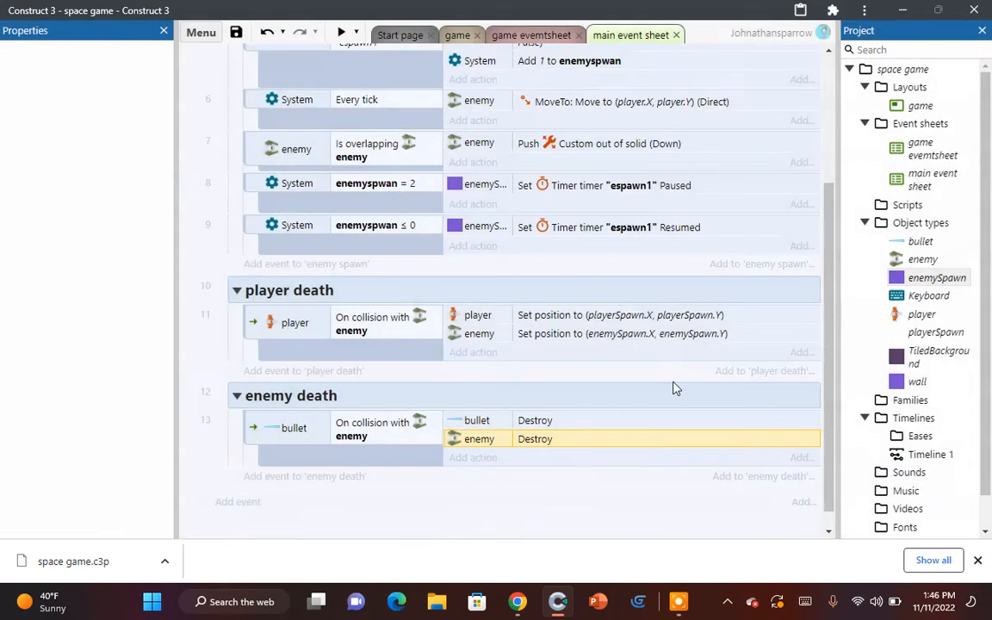
# Step: Add a System action to the bullet-enemy collision event that subtracts 1 from the enemyspwan variable
pyautogui.click(458, 466)
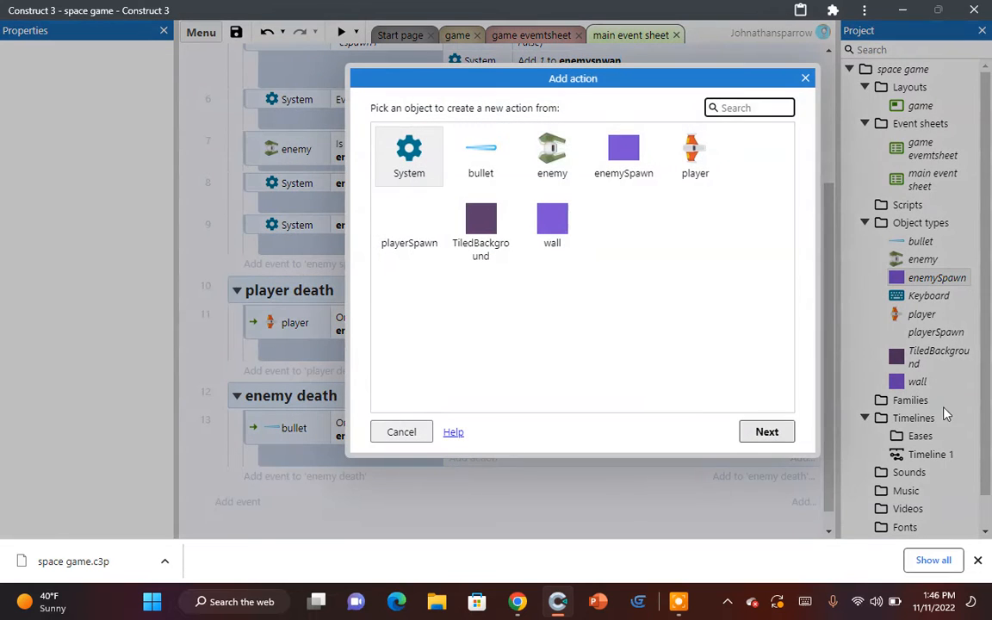
pyautogui.doubleClick(421, 172)
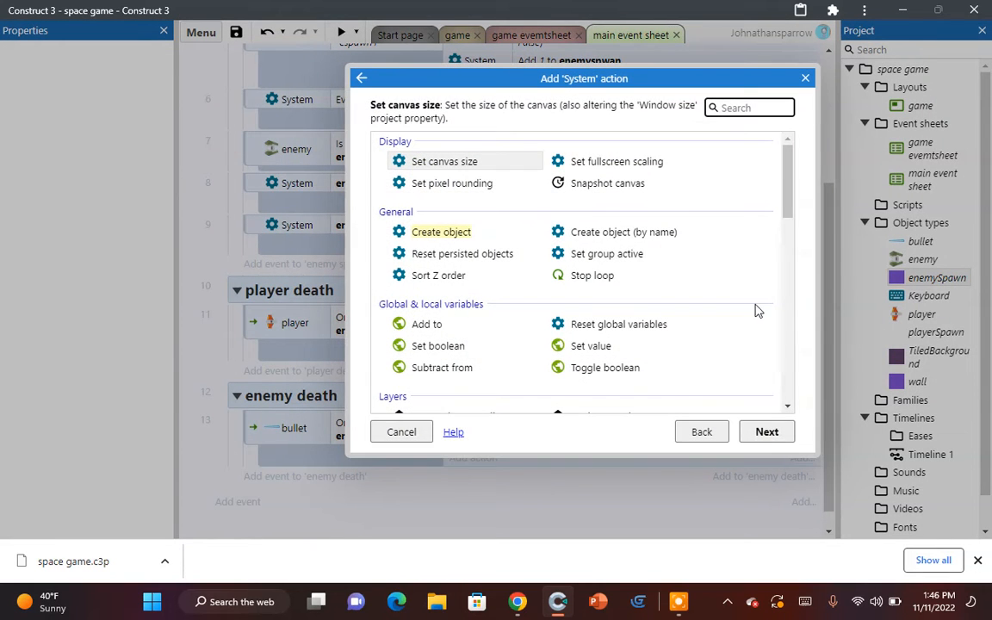
pyautogui.scroll(-1, 757, 311)
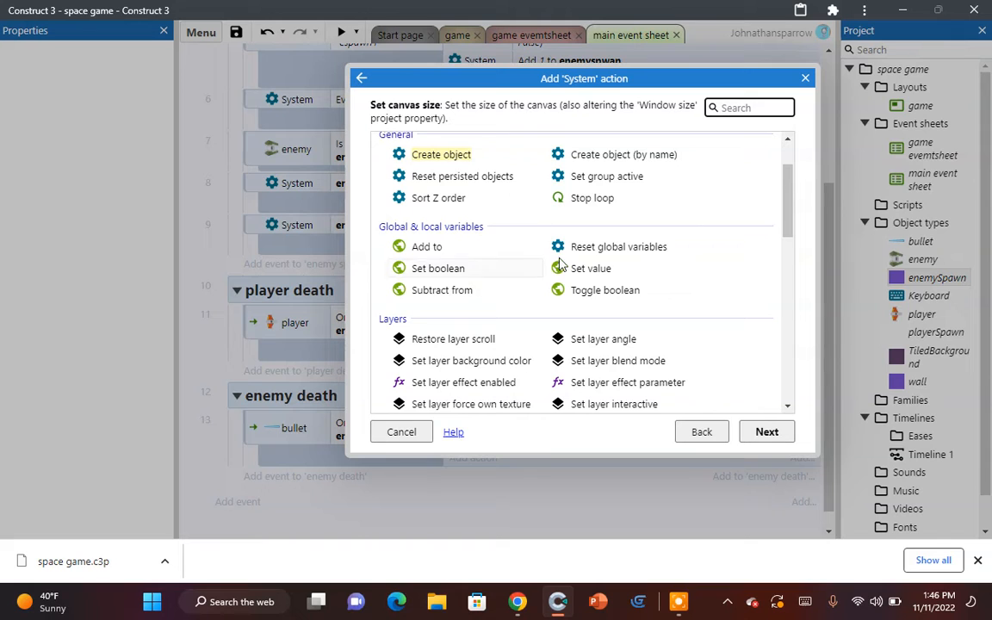
pyautogui.doubleClick(394, 291)
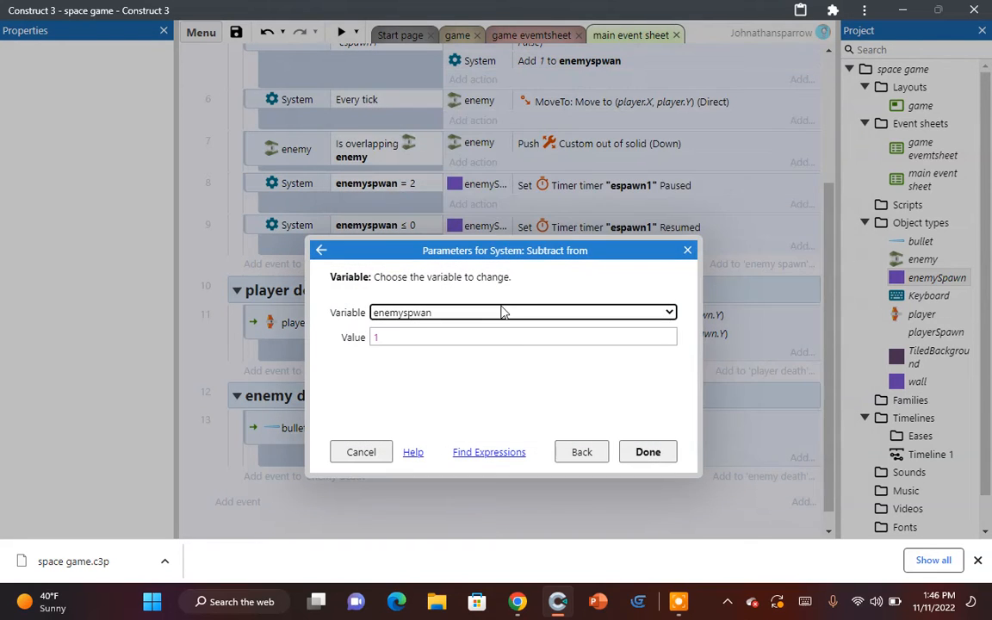
pyautogui.click(650, 452)
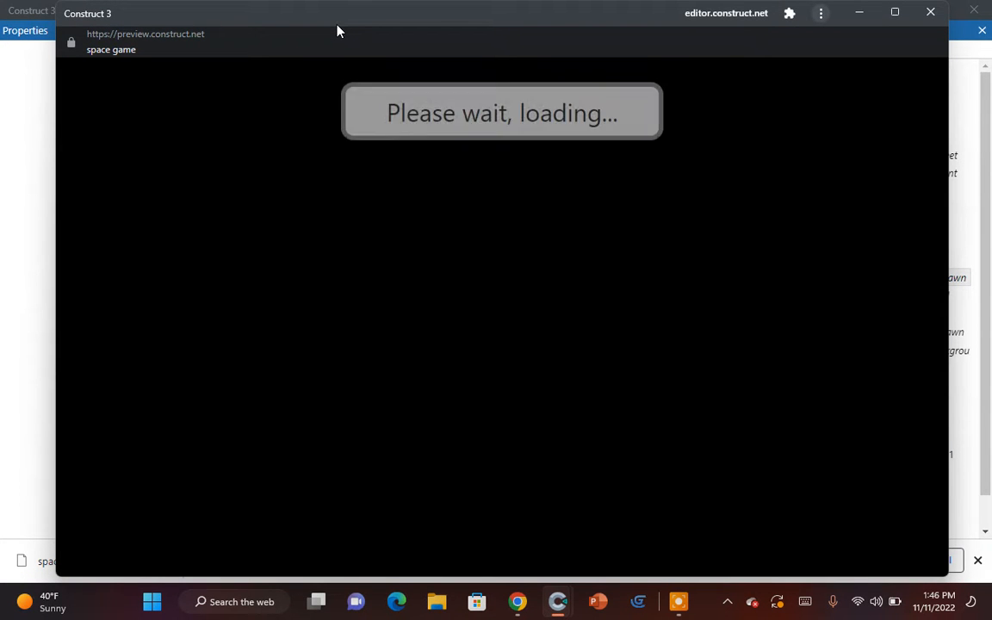
# Step: Preview the game and fly the ship around shooting at enemies to test enemy death and respawning, then close the preview
pyautogui.press('Up')
pyautogui.press('Right')
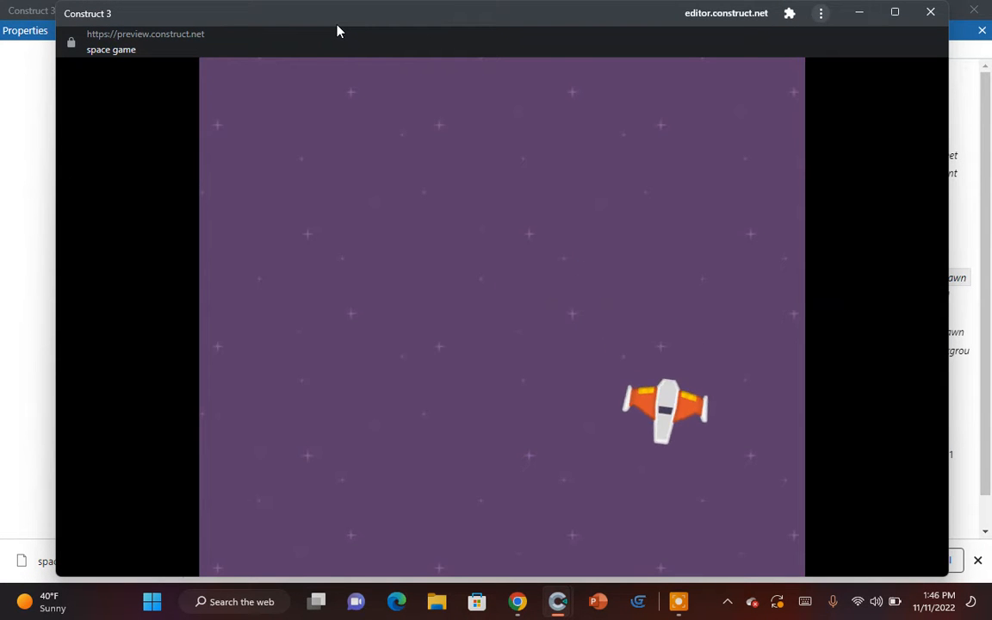
pyautogui.press('Right')
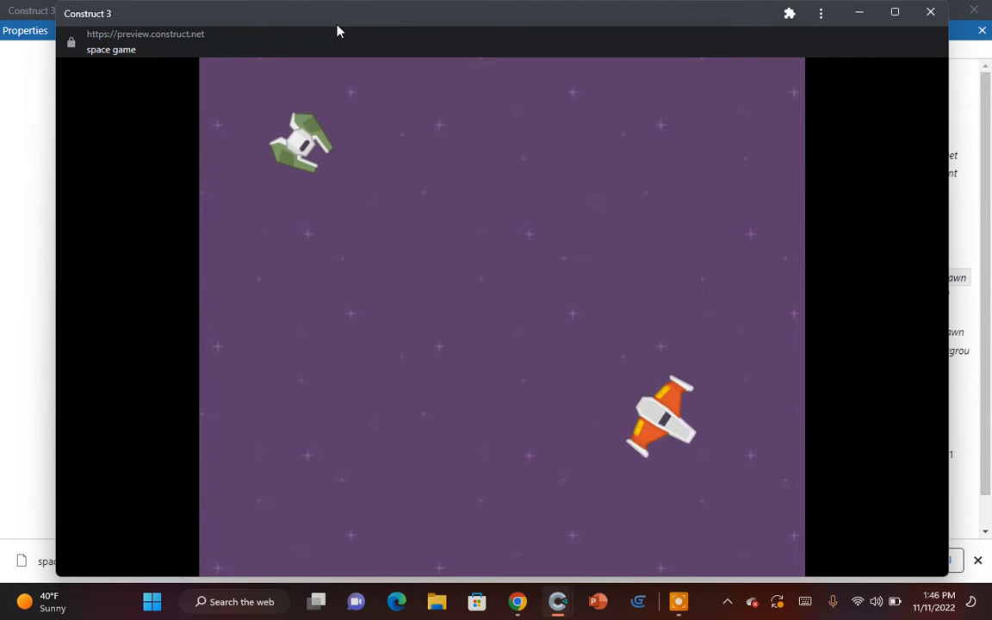
pyautogui.press('Left')
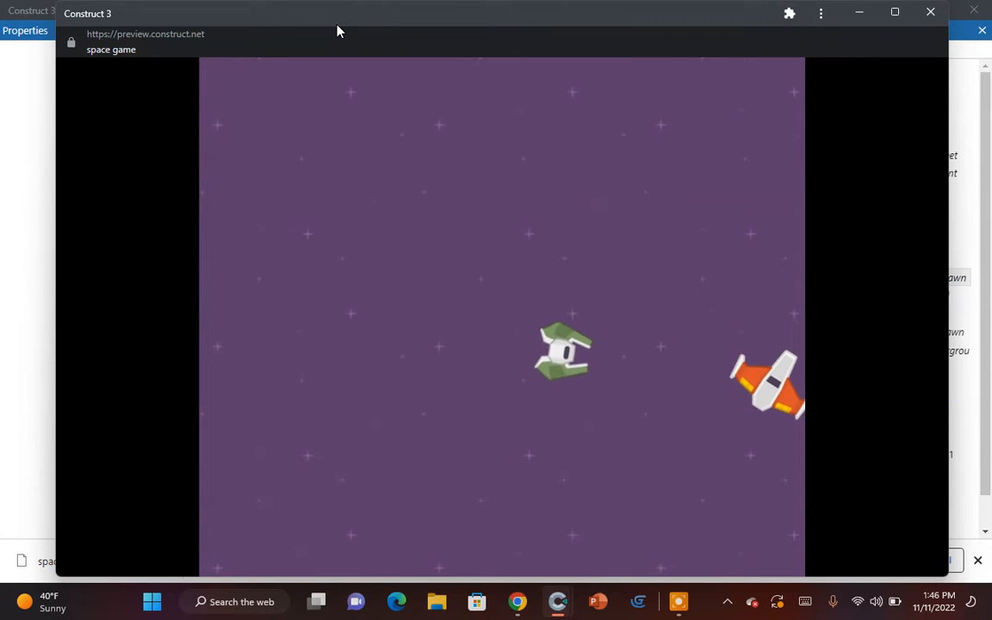
pyautogui.press('Left')
pyautogui.press('space')
pyautogui.press('Left')
pyautogui.press('Left')
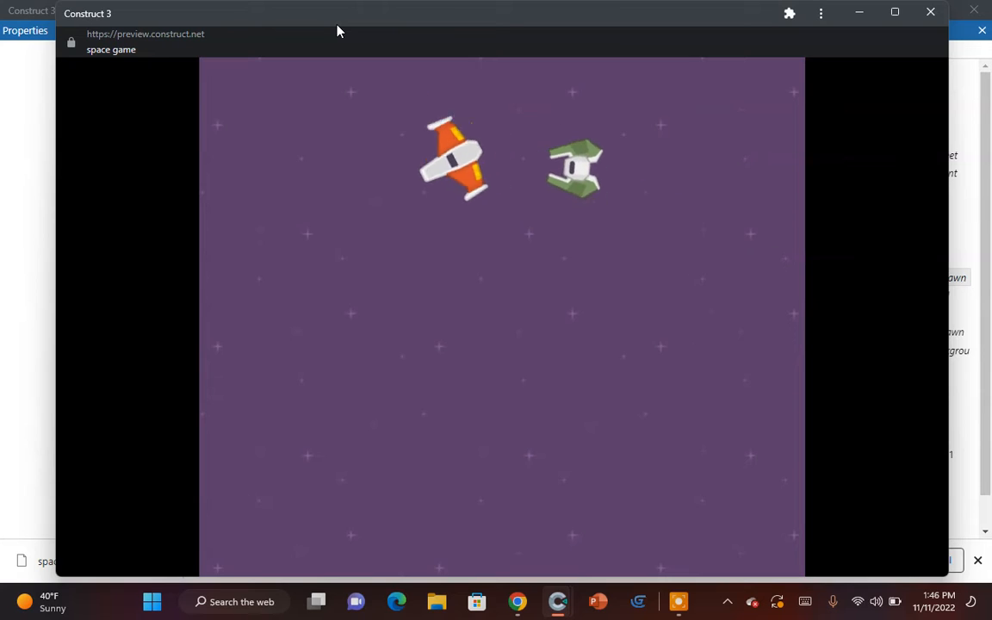
pyautogui.press('Up')
pyautogui.press('space')
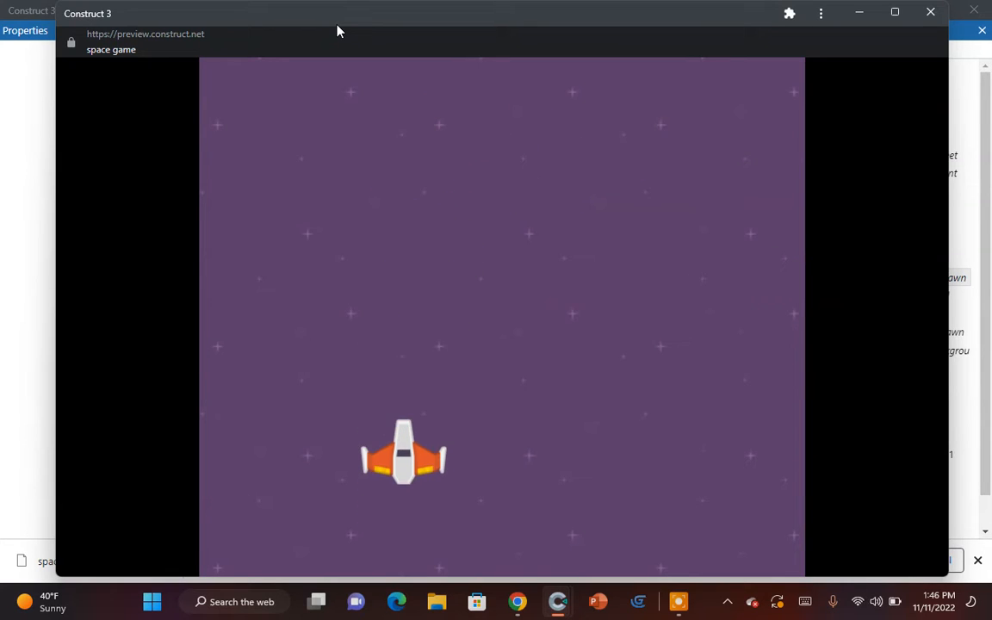
pyautogui.press('Right')
pyautogui.press('Down')
pyautogui.press('Right')
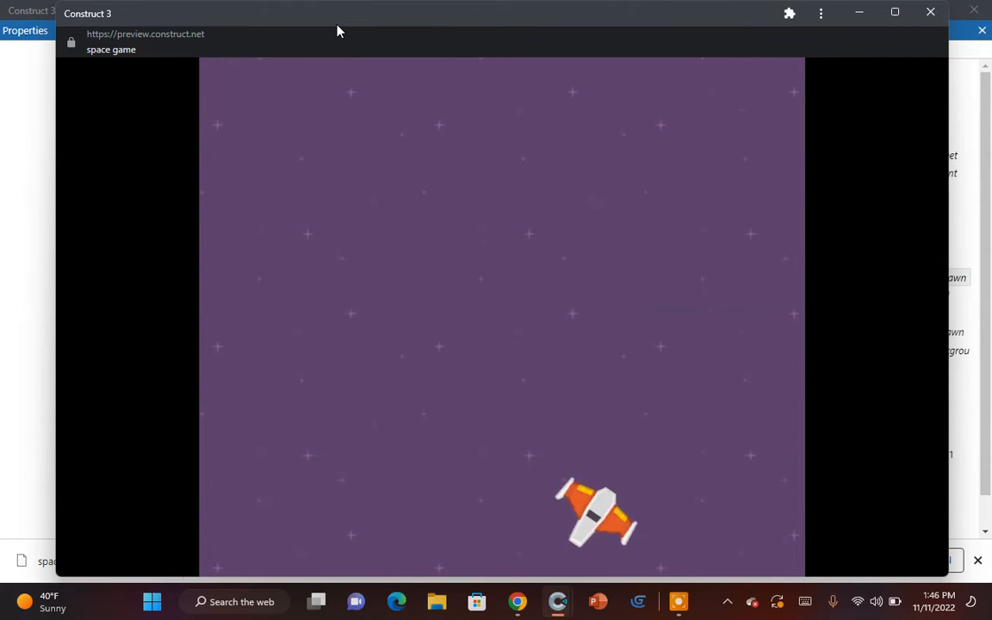
pyautogui.press('Left')
pyautogui.press('space')
pyautogui.press('space')
pyautogui.press('space')
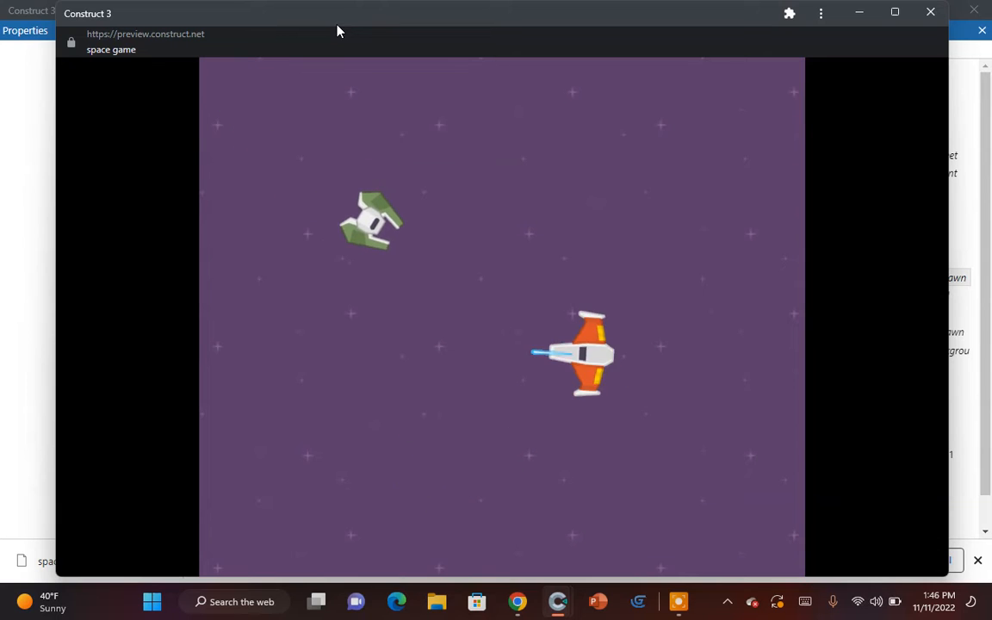
pyautogui.press('Up')
pyautogui.press('space')
pyautogui.press('Up')
pyautogui.press('space')
pyautogui.press('Right')
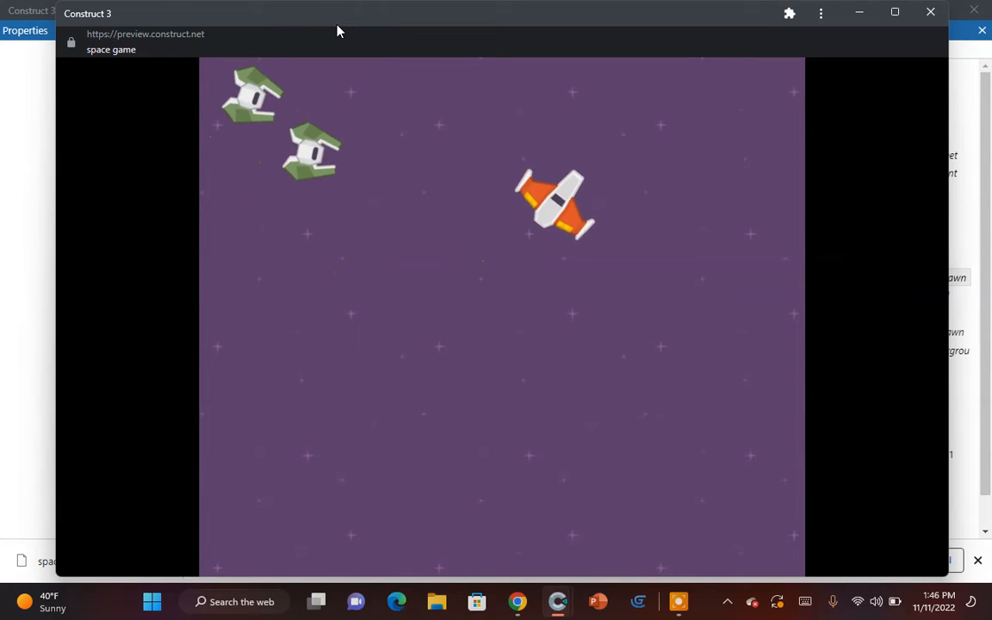
pyautogui.click(930, 12)
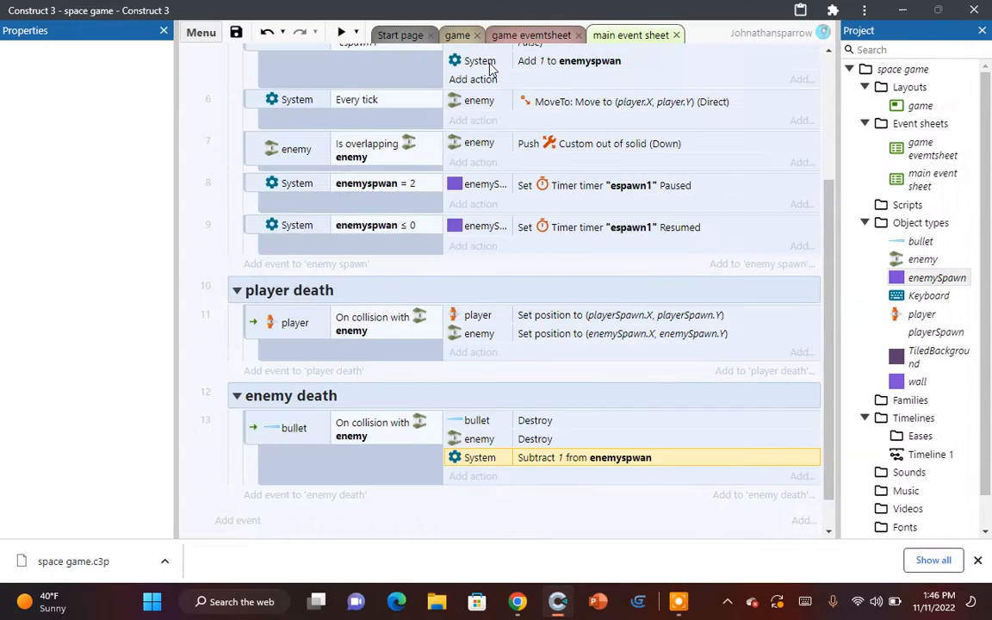
# Step: Place a second enemySpawn instance in the lower-right corner of the game layout's play area, at about 667, 573
pyautogui.click(455, 36)
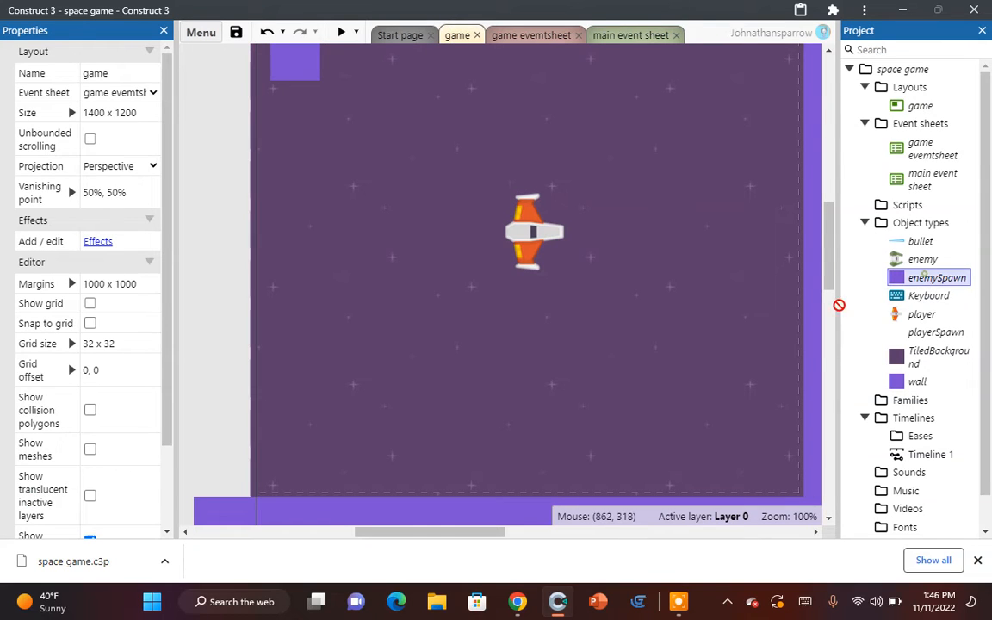
pyautogui.moveTo(838, 305); pyautogui.dragTo(726, 493)
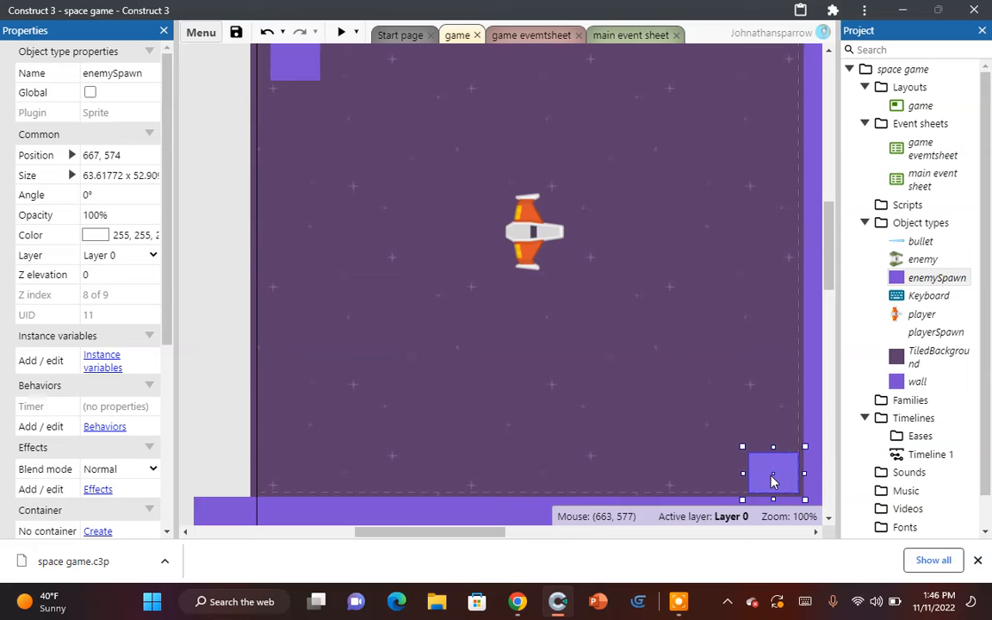
# Step: Playtest the game with two enemy spawn points, steering and firing at enemies coming from both corners, and close the preview
pyautogui.click(335, 31)
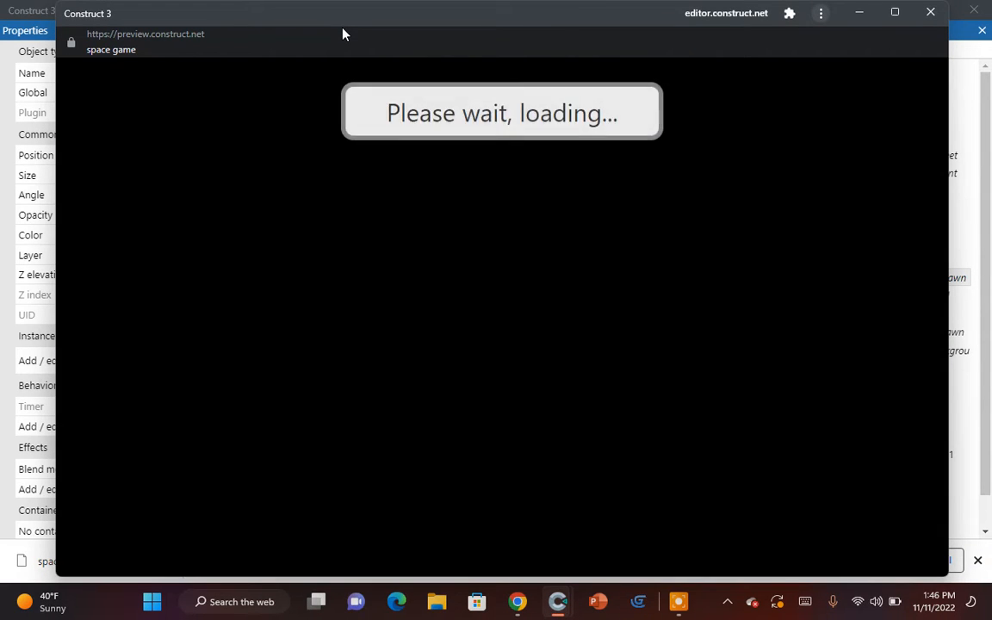
pyautogui.press('Up')
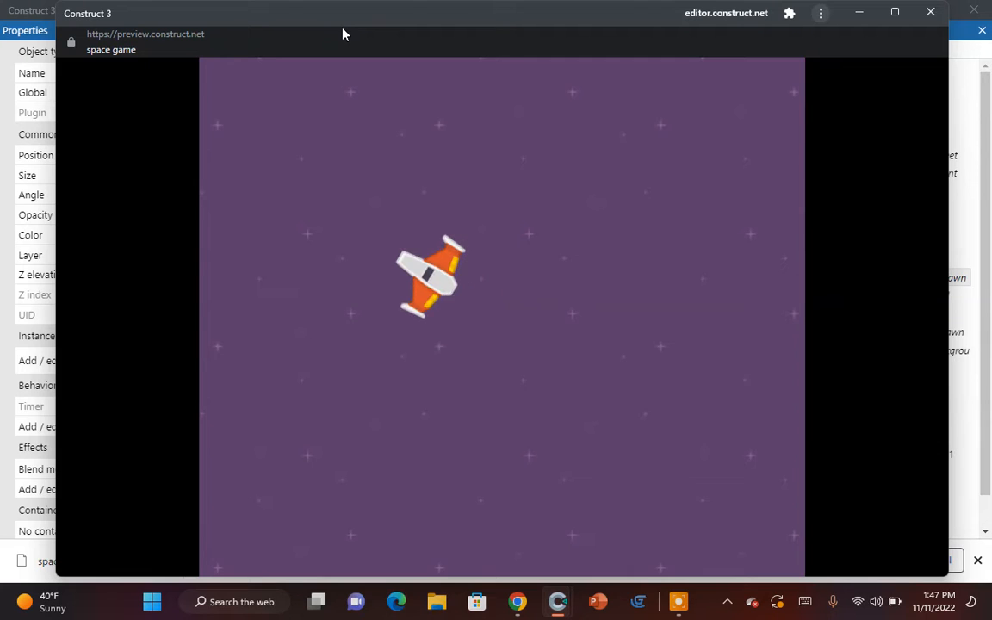
pyautogui.press('Right')
pyautogui.press('Down')
pyautogui.press('Left')
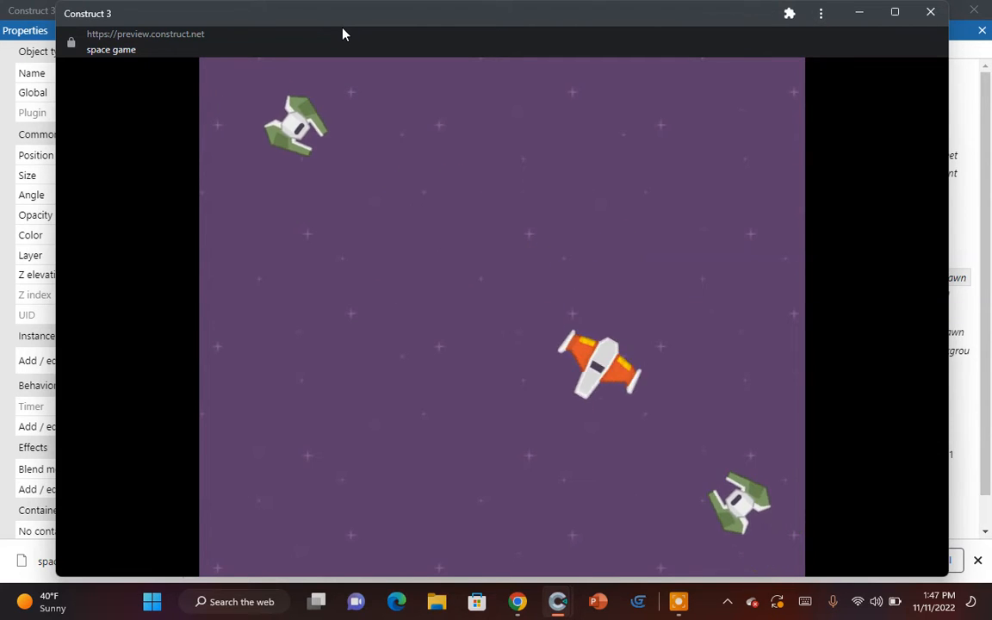
pyautogui.press('space')
pyautogui.press('Up')
pyautogui.press('space')
pyautogui.press('Right')
pyautogui.press('Down')
pyautogui.press('space')
pyautogui.press('space')
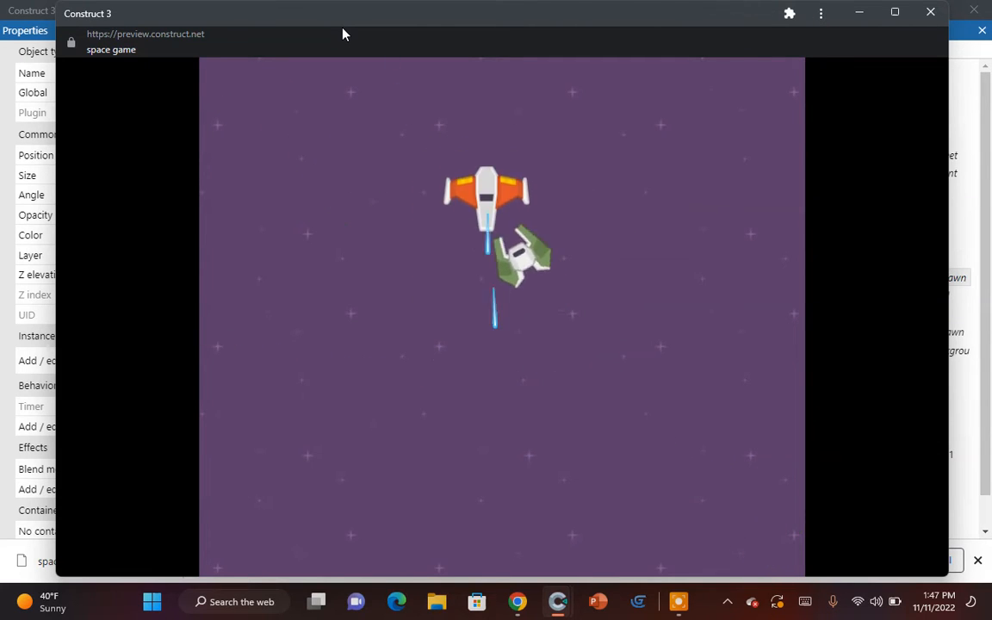
pyautogui.press('space')
pyautogui.press('Right')
pyautogui.press('Up')
pyautogui.press('space')
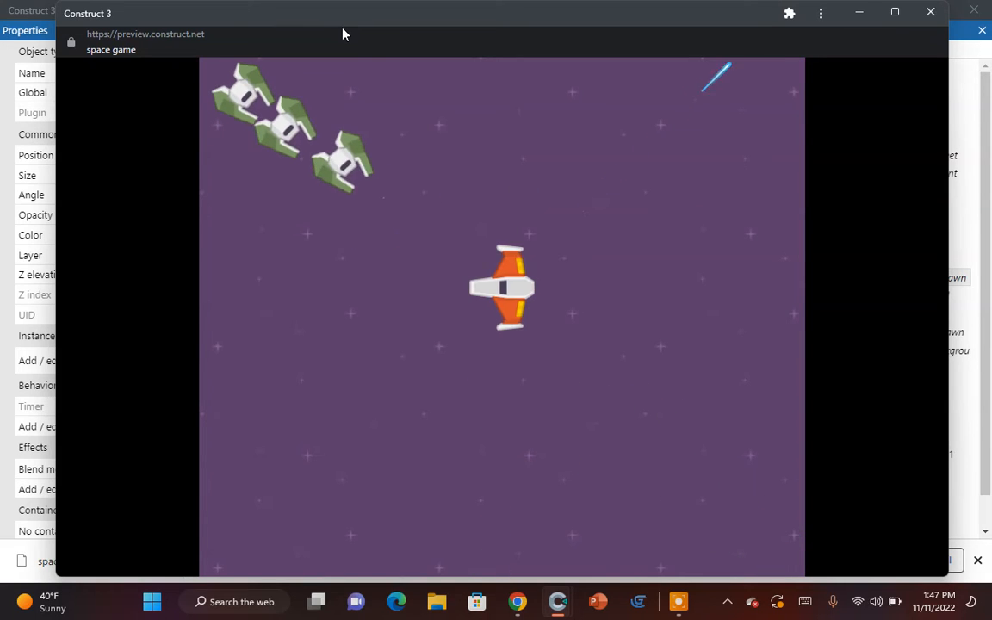
pyautogui.press('space')
pyautogui.press('Left')
pyautogui.press('Up')
pyautogui.press('Right')
pyautogui.press('space')
pyautogui.press('Left')
pyautogui.press('space')
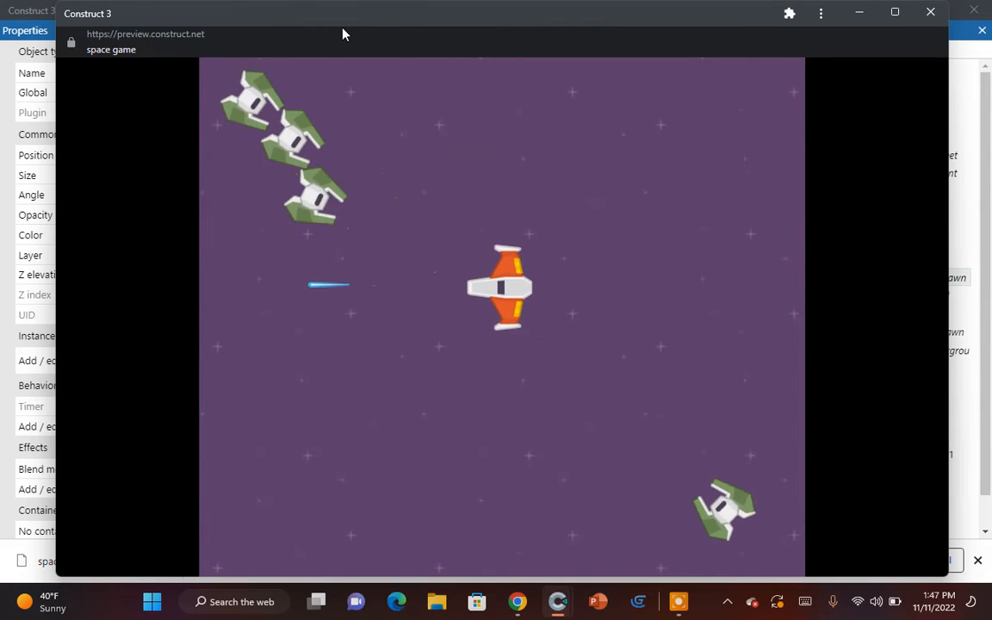
pyautogui.press('Left')
pyautogui.press('space')
pyautogui.press('space')
pyautogui.press('Up')
pyautogui.press('space')
pyautogui.press('Left')
pyautogui.press('space')
pyautogui.press('space')
pyautogui.press('space')
pyautogui.press('Left')
pyautogui.press('Up')
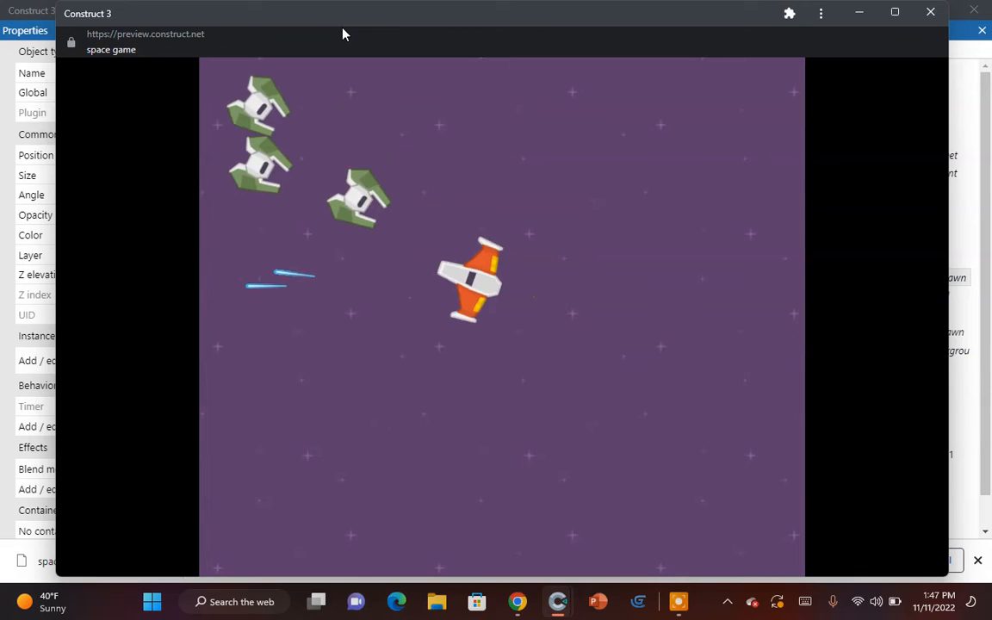
pyautogui.press('Down')
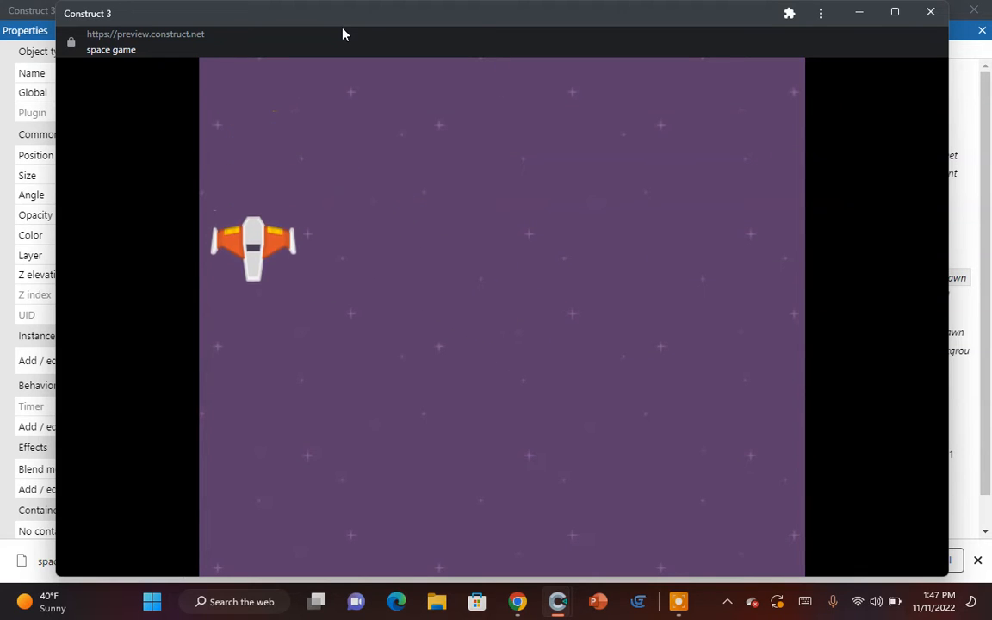
pyautogui.press('Right')
pyautogui.press('Up')
pyautogui.press('space')
pyautogui.press('space')
pyautogui.press('space')
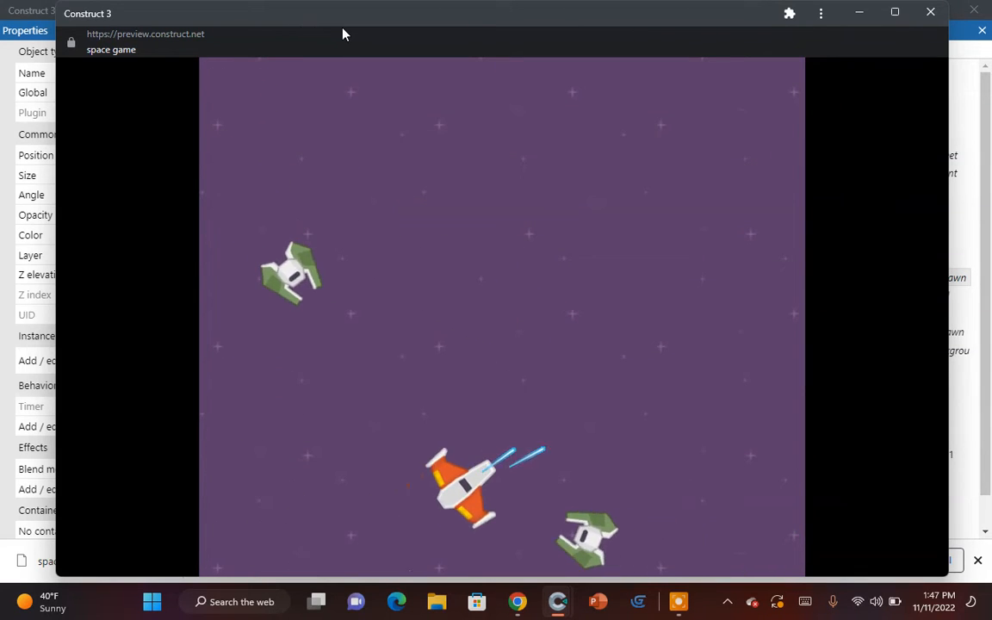
pyautogui.click(930, 12)
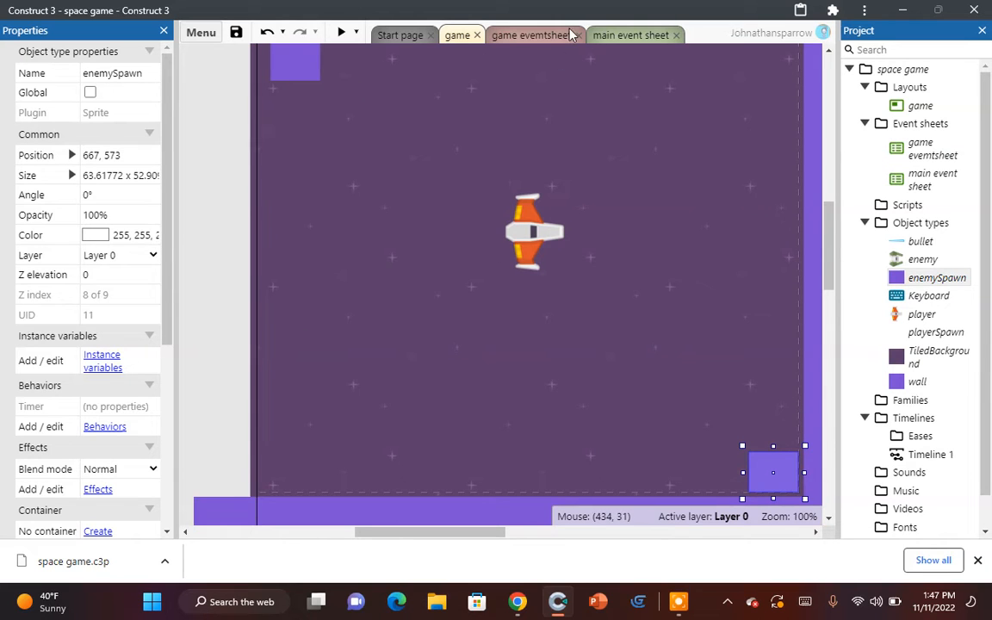
# Step: Set the MoveTo max speed of the enemy in the game layout to 150
pyautogui.click(612, 35)
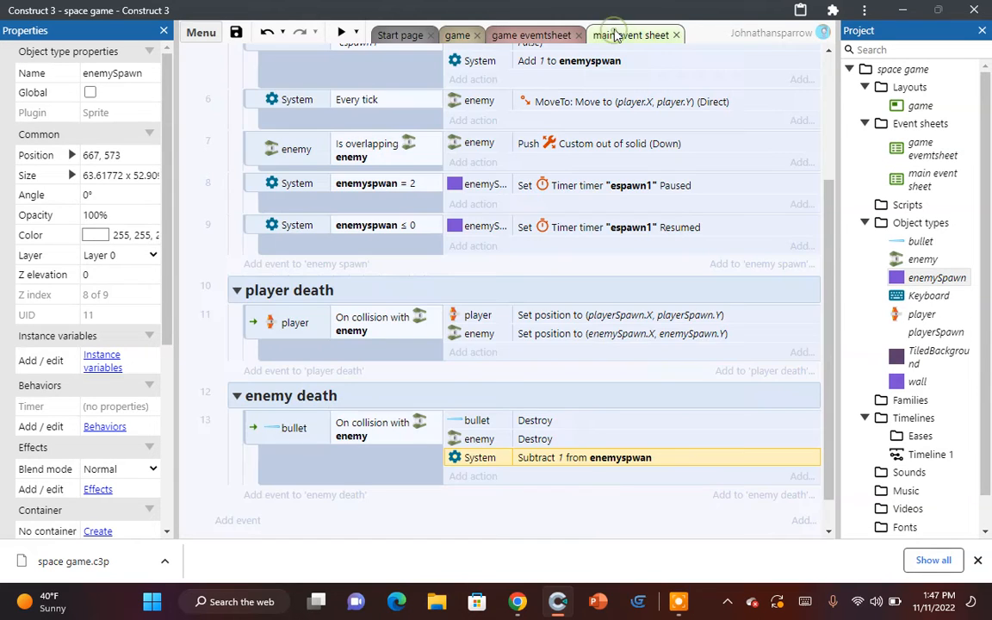
pyautogui.click(459, 35)
pyautogui.scroll(3, 431, 112)
pyautogui.click(360, 218)
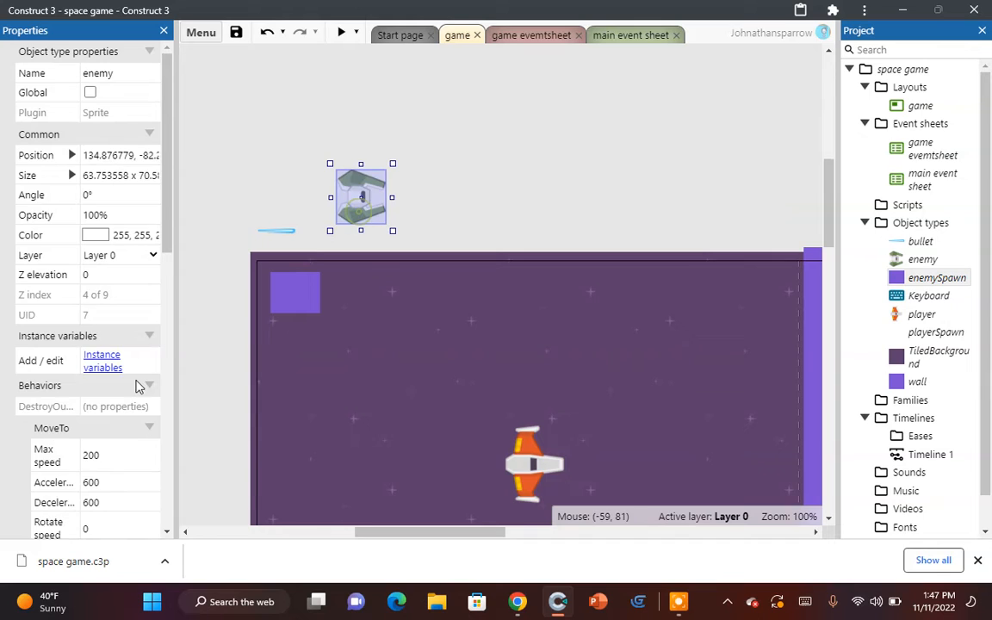
pyautogui.scroll(-2, 135, 374)
pyautogui.click(126, 303)
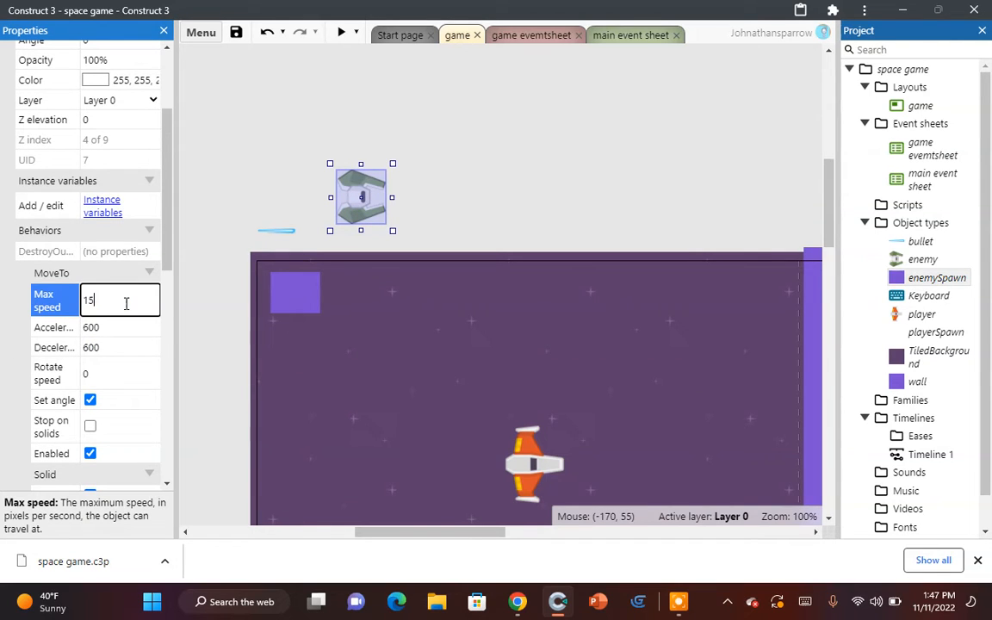
pyautogui.write('150')
pyautogui.click(440, 191)
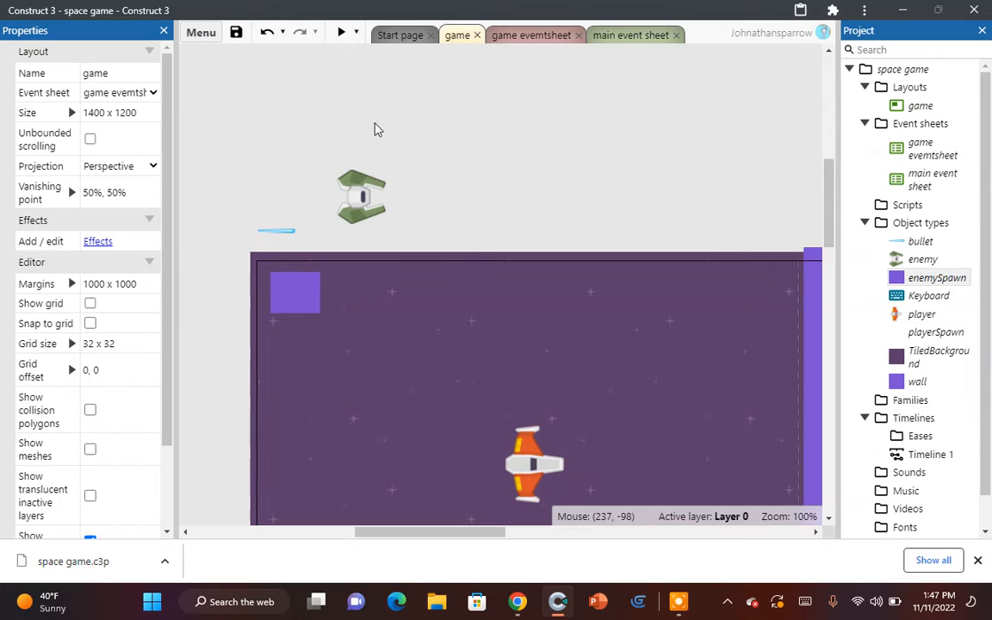
# Step: Playtest the game with the new enemy speed, steering and firing at enemies from both spawn points, and close the preview
pyautogui.click(341, 32)
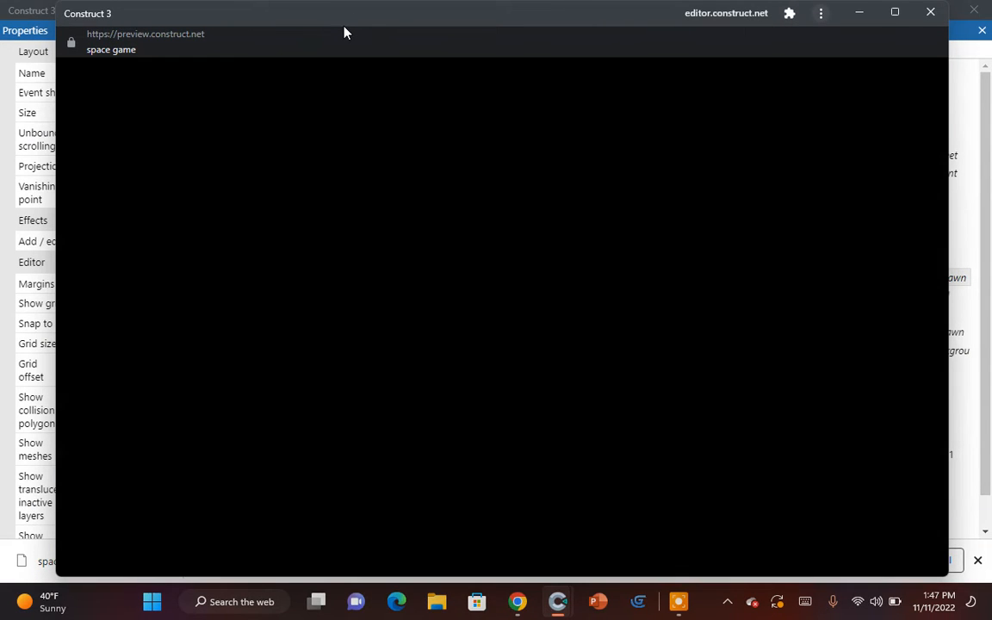
pyautogui.press('Down')
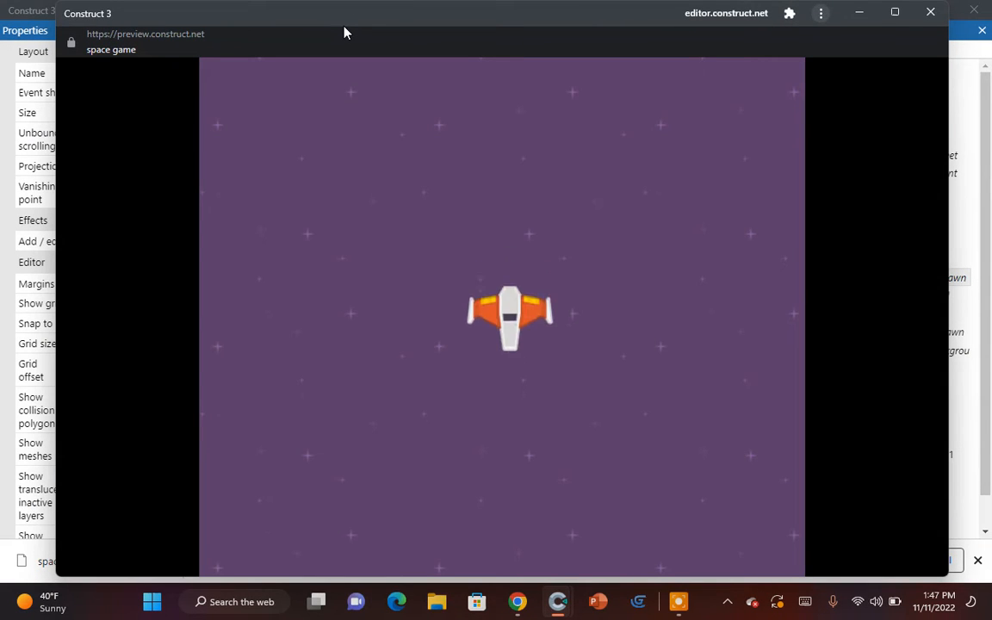
pyautogui.press('Right')
pyautogui.press('Up')
pyautogui.press('Left')
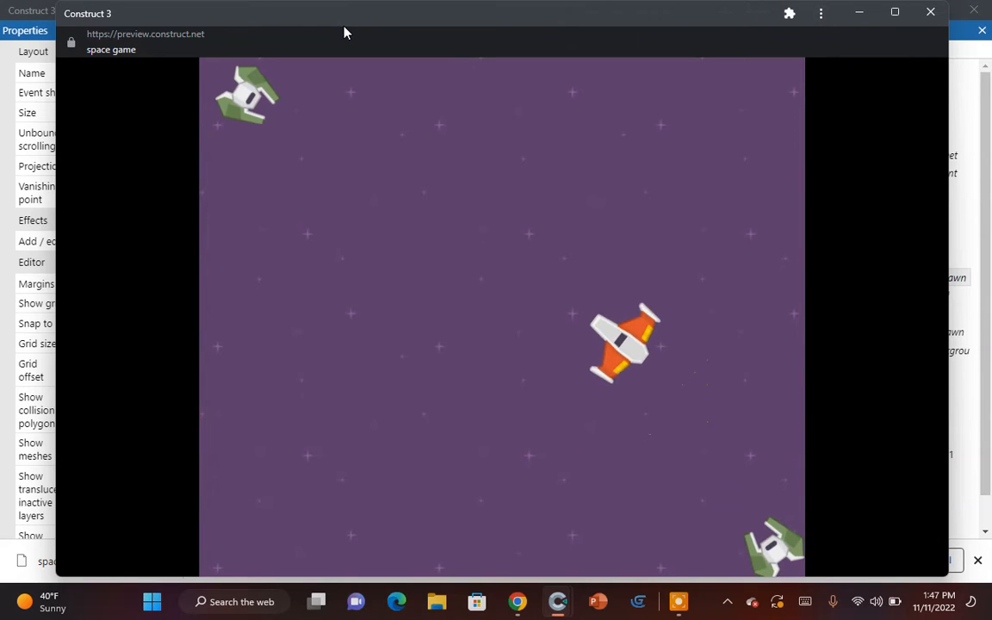
pyautogui.press('Down')
pyautogui.press('Down')
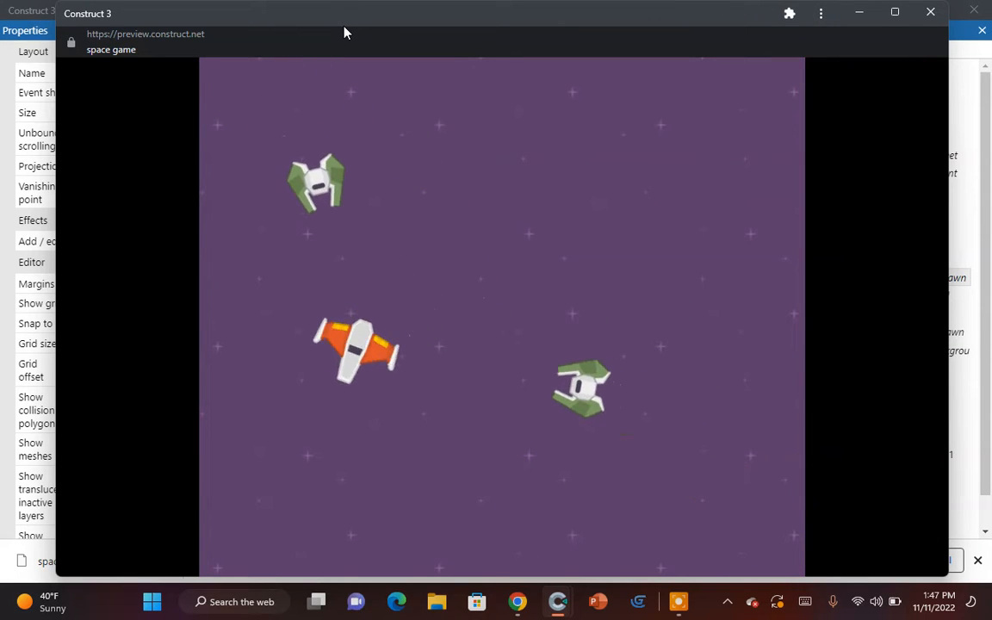
pyautogui.press('Right')
pyautogui.press('space')
pyautogui.press('Up')
pyautogui.press('space')
pyautogui.press('space')
pyautogui.press('space')
pyautogui.press('Down')
pyautogui.press('space')
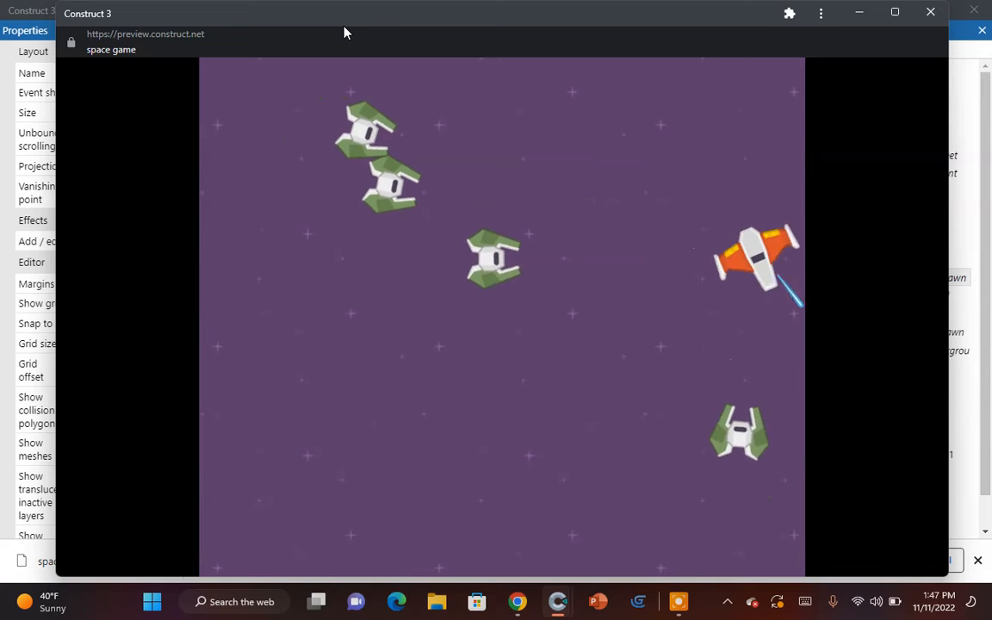
pyautogui.press('space')
pyautogui.press('Left')
pyautogui.press('space')
pyautogui.press('space')
pyautogui.press('Up')
pyautogui.press('space')
pyautogui.press('space')
pyautogui.press('space')
pyautogui.press('space')
pyautogui.press('Left')
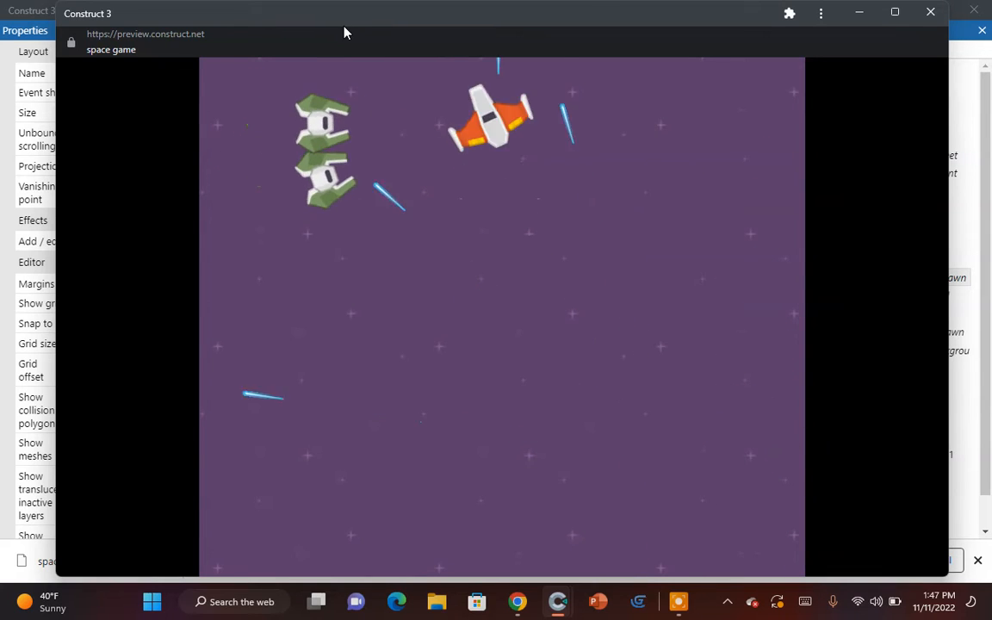
pyautogui.press('Down')
pyautogui.press('space')
pyautogui.press('space')
pyautogui.press('Up')
pyautogui.press('space')
pyautogui.press('space')
pyautogui.press('Down')
pyautogui.press('space')
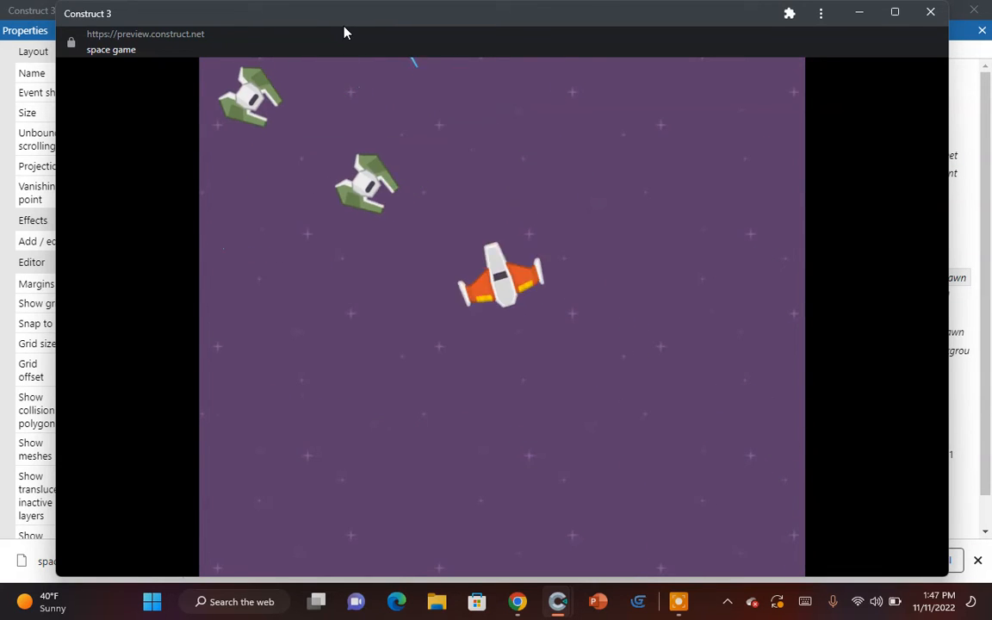
pyautogui.press('Left')
pyautogui.press('Down')
pyautogui.press('space')
pyautogui.press('space')
pyautogui.press('Right')
pyautogui.press('Up')
pyautogui.press('space')
pyautogui.press('space')
pyautogui.press('Left')
pyautogui.press('space')
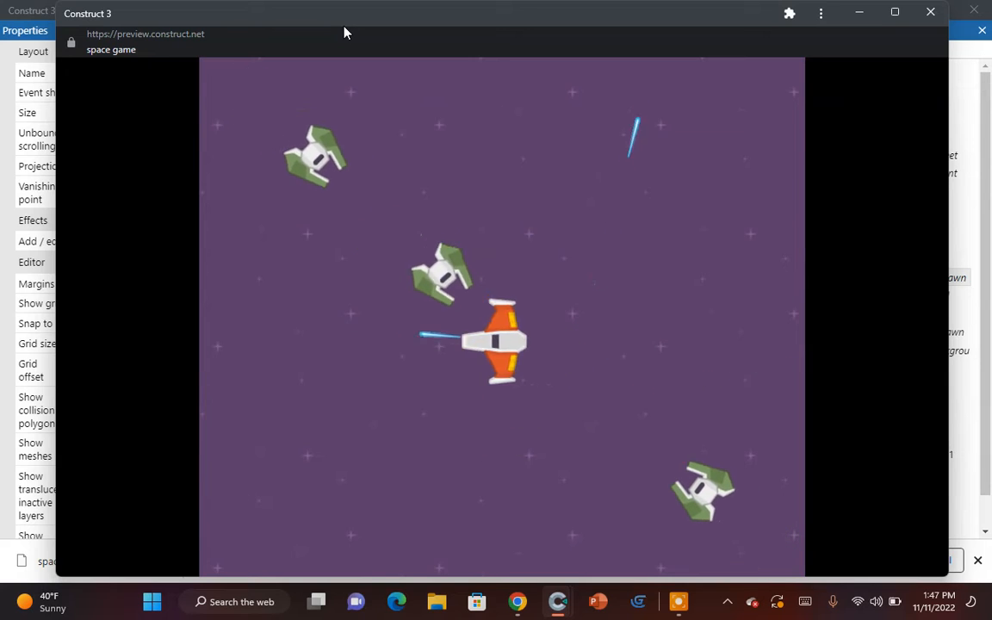
pyautogui.press('space')
pyautogui.press('Up')
pyautogui.press('space')
pyautogui.press('space')
pyautogui.press('Down')
pyautogui.press('Right')
pyautogui.press('space')
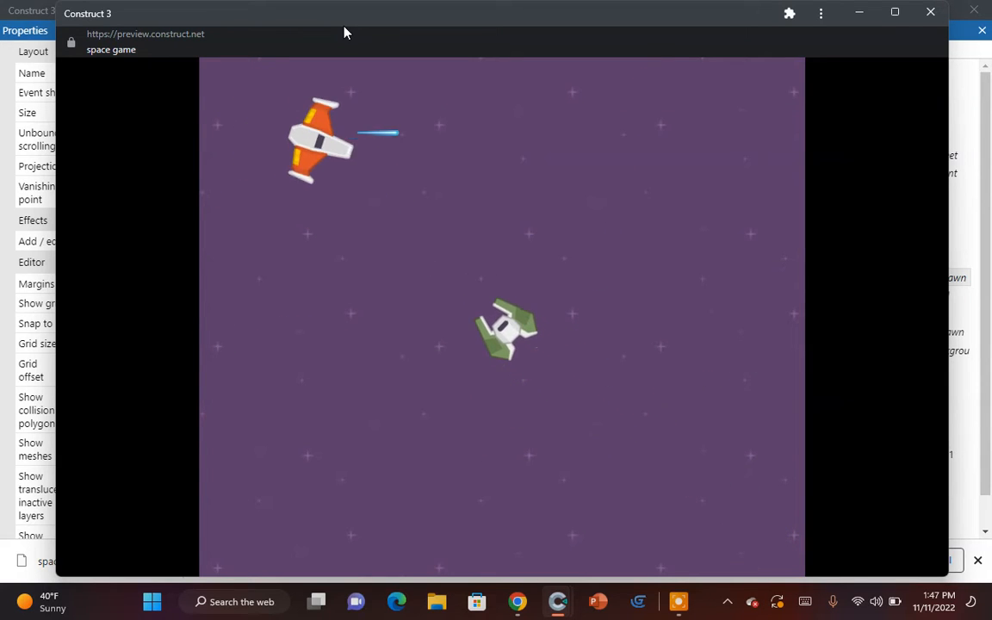
pyautogui.press('Down')
pyautogui.press('space')
pyautogui.press('space')
pyautogui.press('Left')
pyautogui.press('space')
pyautogui.press('space')
pyautogui.press('Up')
pyautogui.press('space')
pyautogui.press('space')
pyautogui.press('Right')
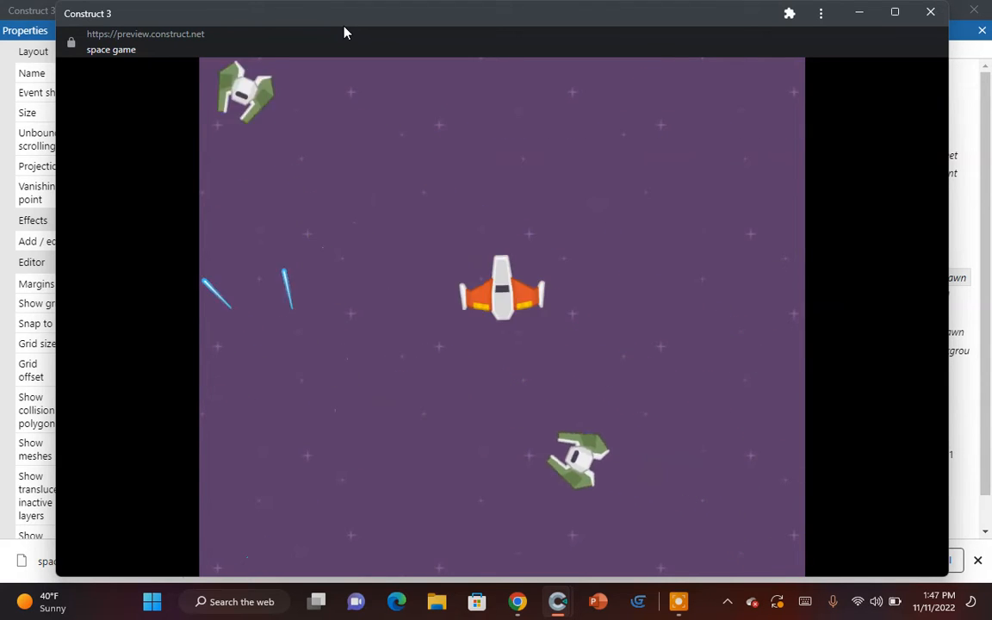
pyautogui.press('space')
pyautogui.press('Right')
pyautogui.press('Down')
pyautogui.press('space')
pyautogui.press('space')
pyautogui.press('space')
pyautogui.press('Left')
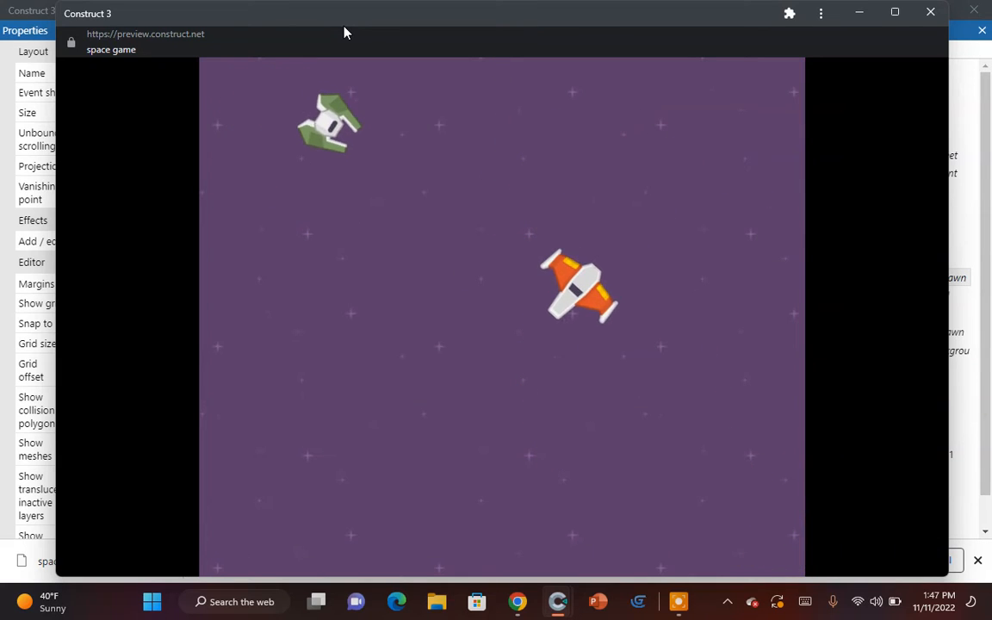
pyautogui.click(929, 14)
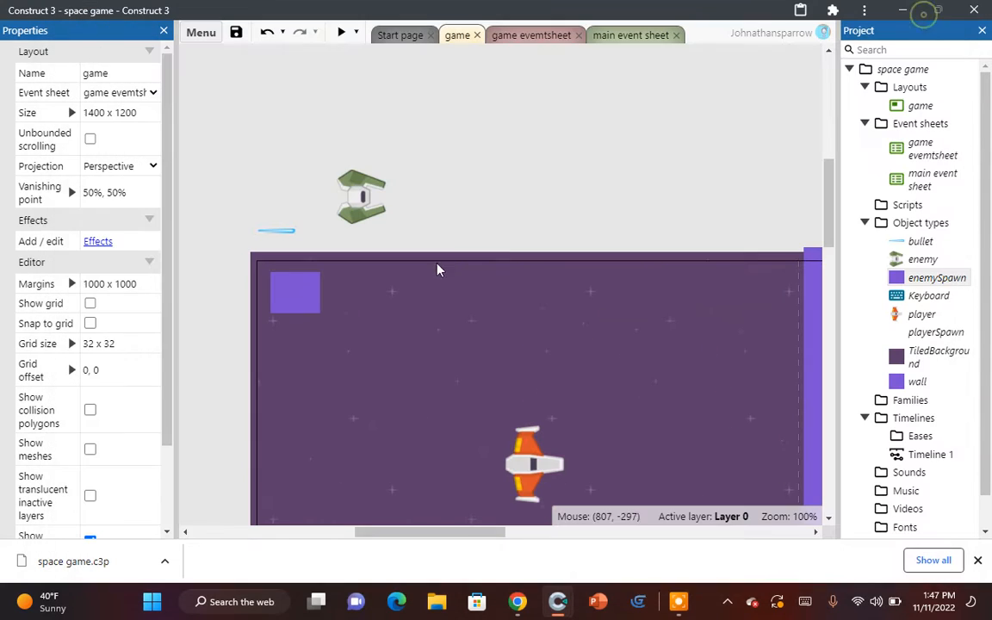
# Step: Add an event to the main event sheet's enemy death group with the bullet condition Compare distance travelled, equal to 50
pyautogui.click(611, 36)
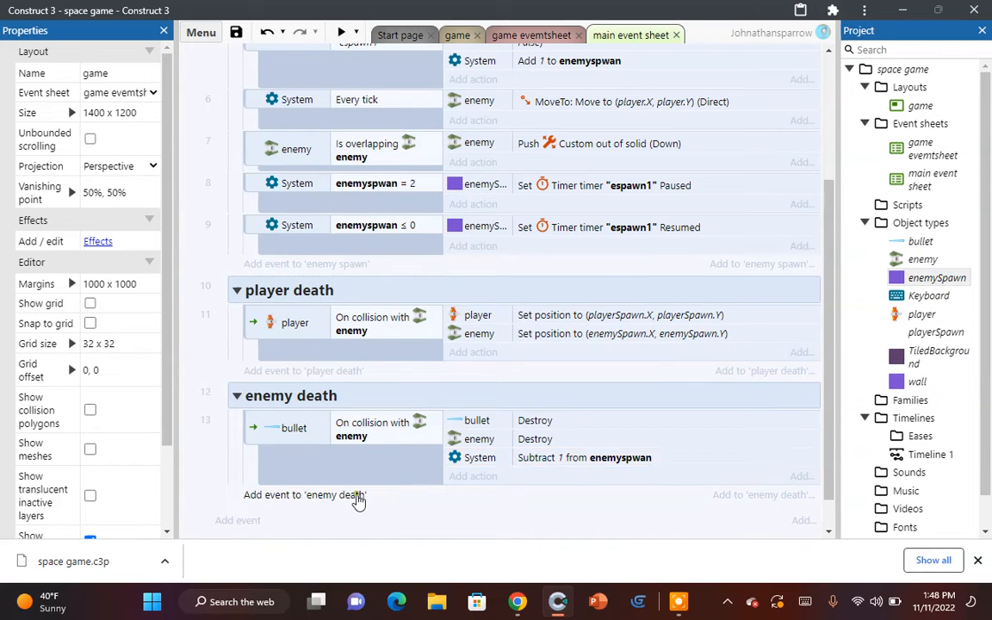
pyautogui.click(358, 496)
pyautogui.doubleClick(482, 161)
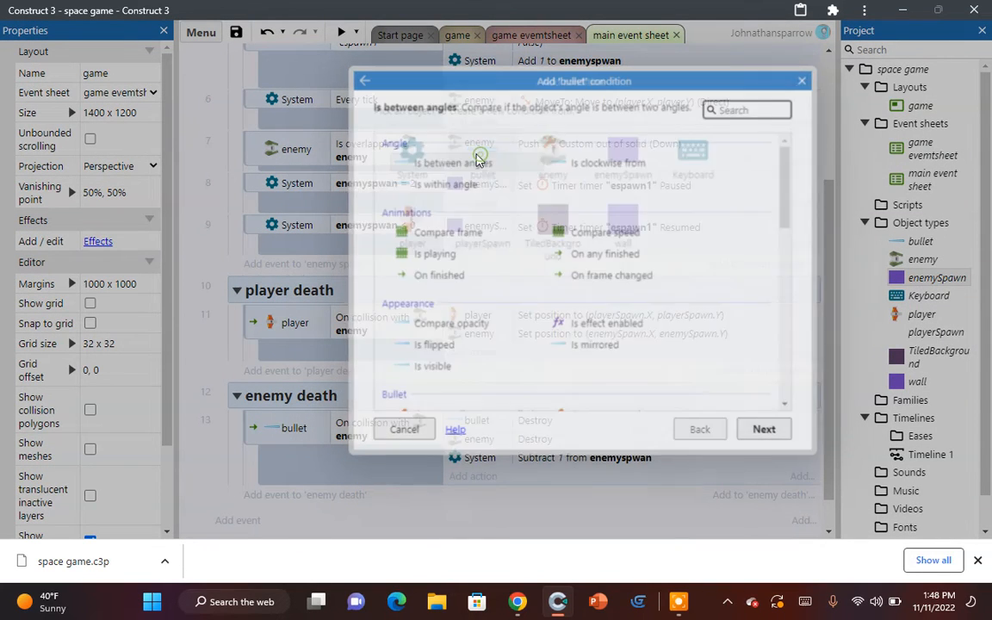
pyautogui.scroll(-4, 566, 266)
pyautogui.scroll(1, 594, 269)
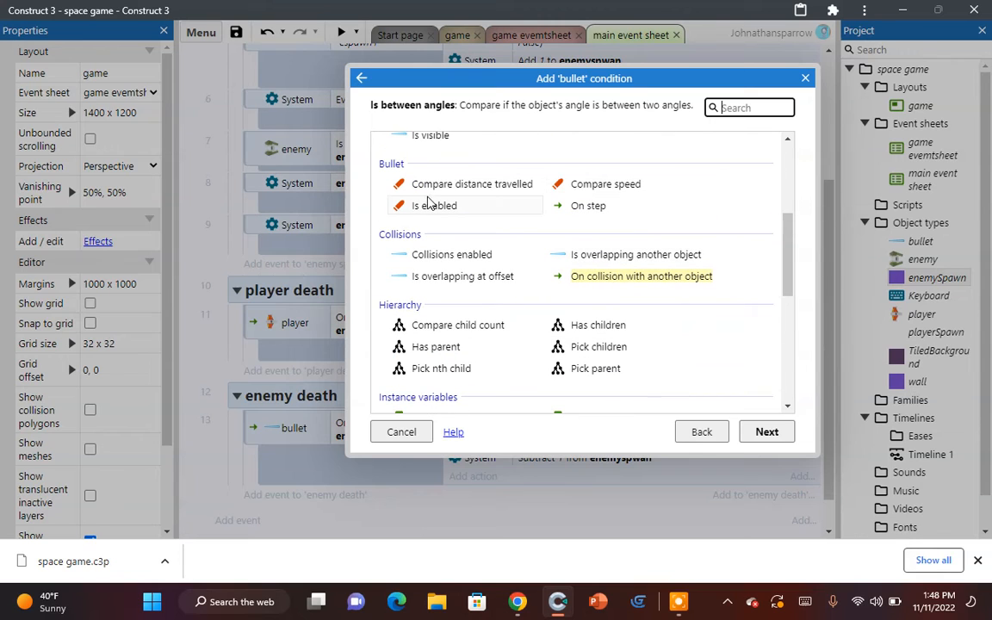
pyautogui.doubleClick(502, 185)
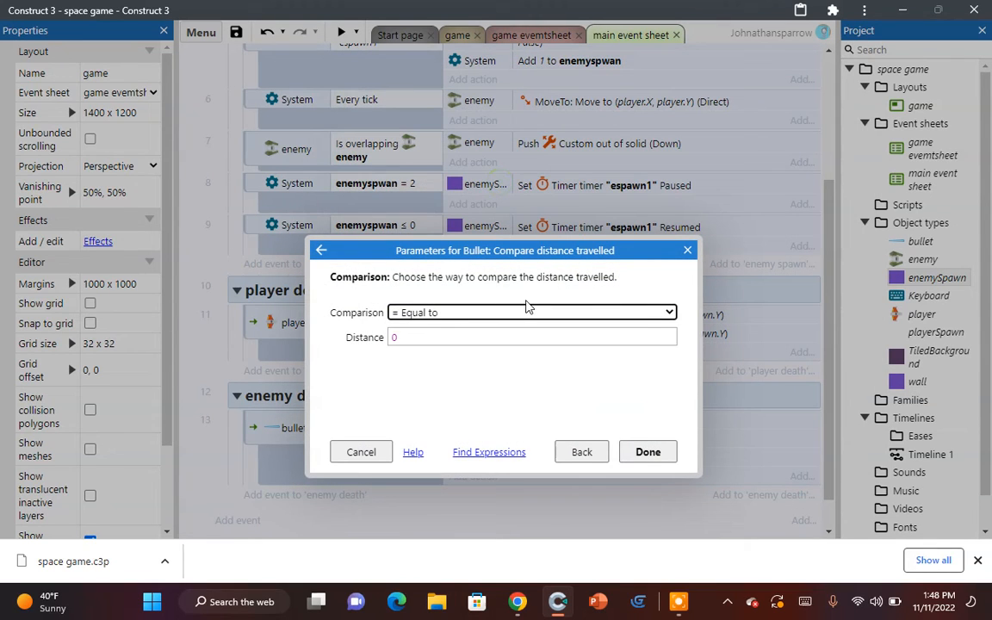
pyautogui.click(500, 336)
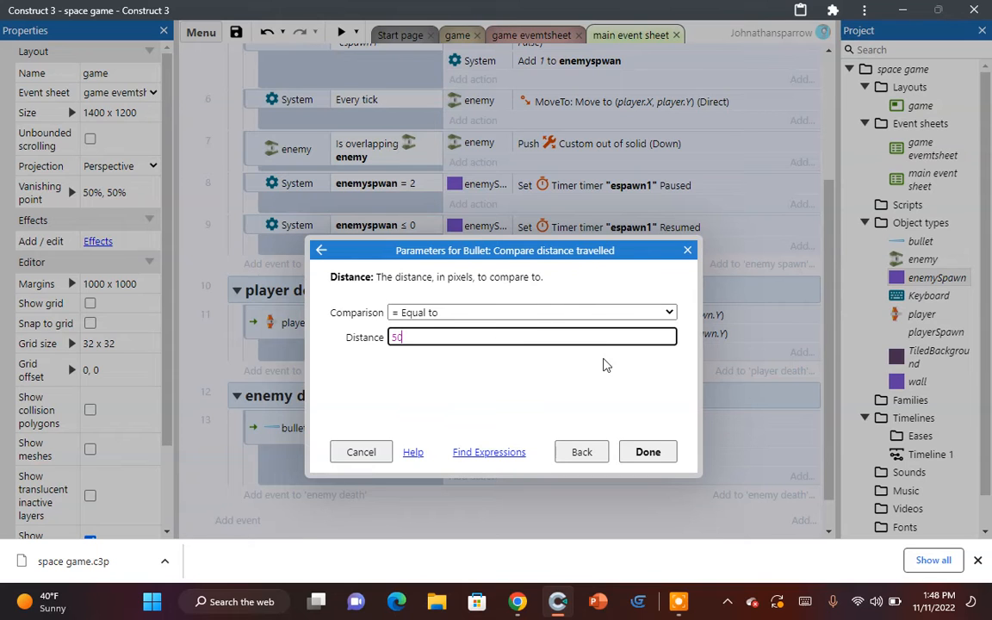
pyautogui.click(661, 454)
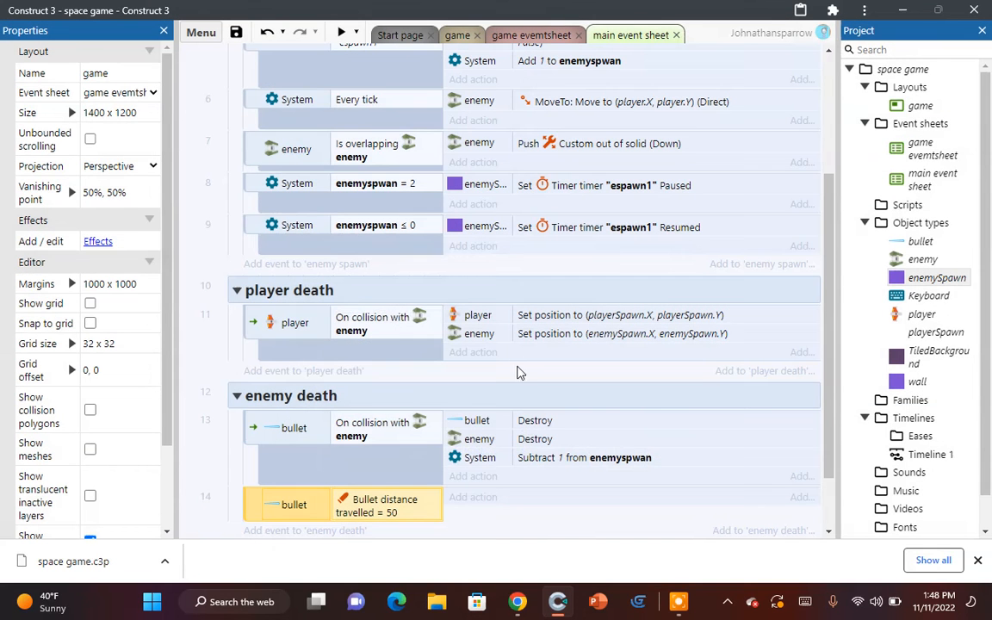
# Step: Copy the bullet Destroy action from the bullet-enemy collision event into the bullet distance event
pyautogui.rightClick(496, 423)
pyautogui.click(569, 308)
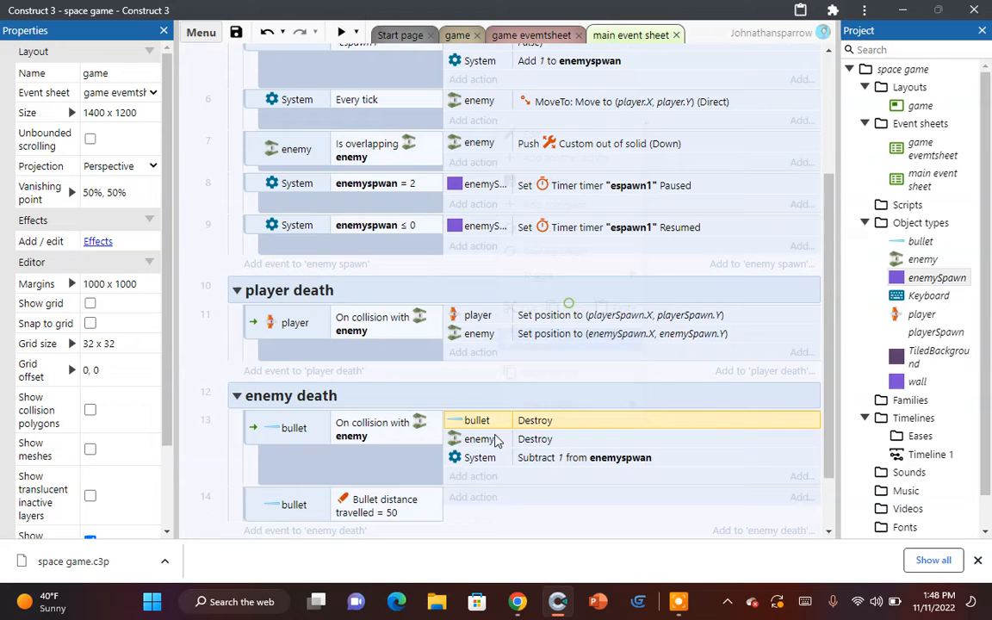
pyautogui.rightClick(370, 511)
pyautogui.click(496, 396)
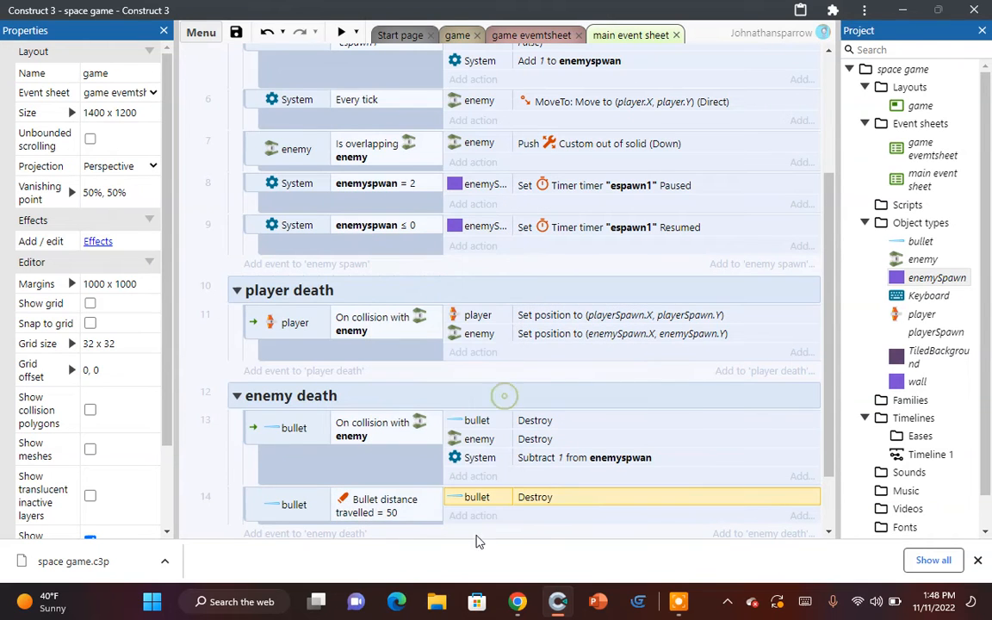
# Step: Preview the game, fire bullets in several directions to test the distance limit, and close the preview
pyautogui.click(339, 32)
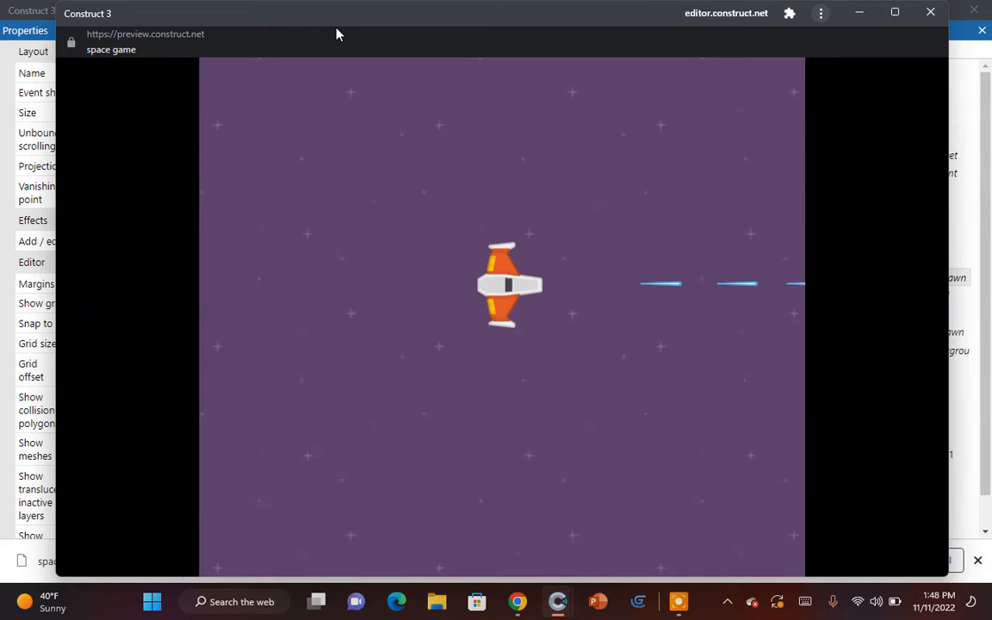
pyautogui.press('Down')
pyautogui.press('space')
pyautogui.press('space')
pyautogui.press('Up')
pyautogui.press('space')
pyautogui.press('space')
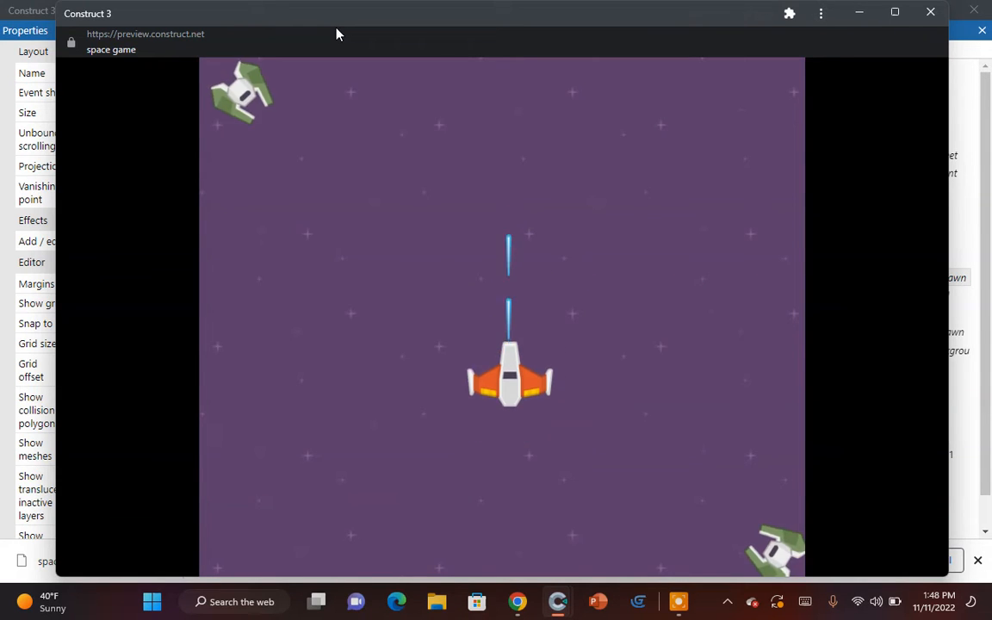
pyautogui.press('space')
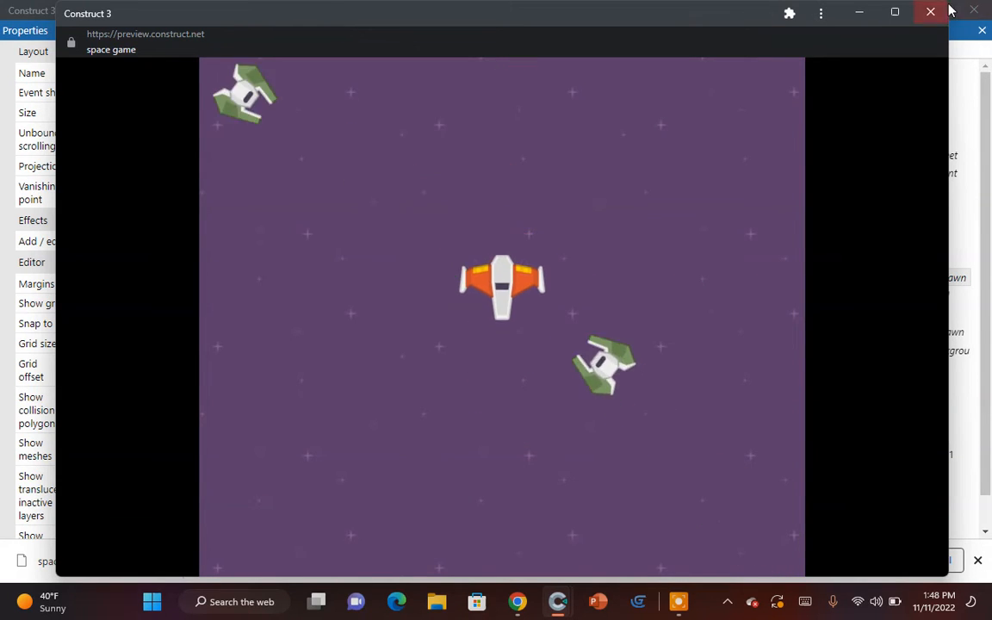
pyautogui.click(930, 12)
# Step: Change the bullet distance travelled condition to Greater or equal with a distance of 20
pyautogui.doubleClick(408, 498)
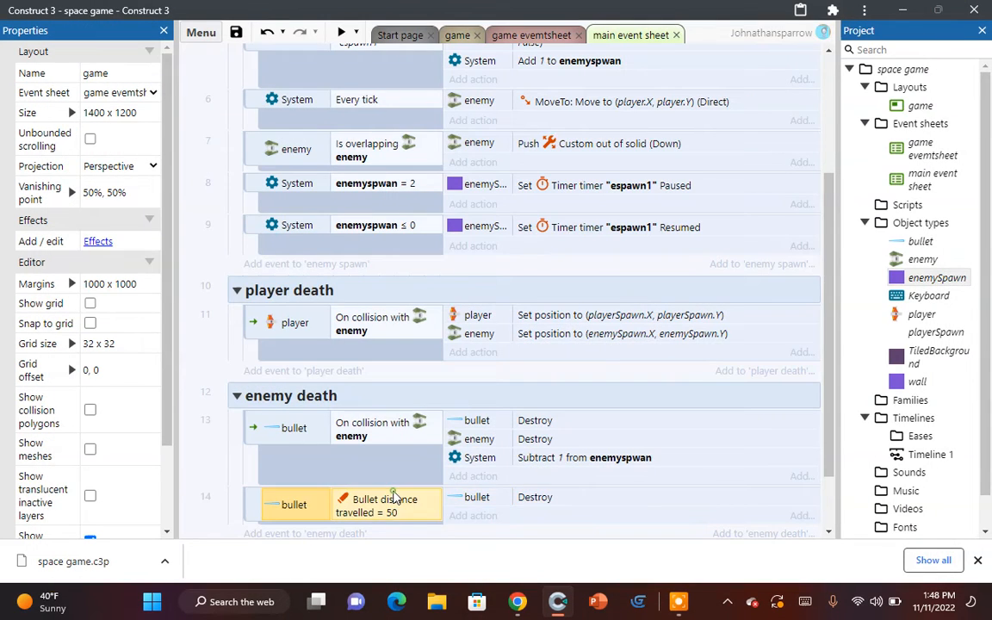
pyautogui.click(434, 336)
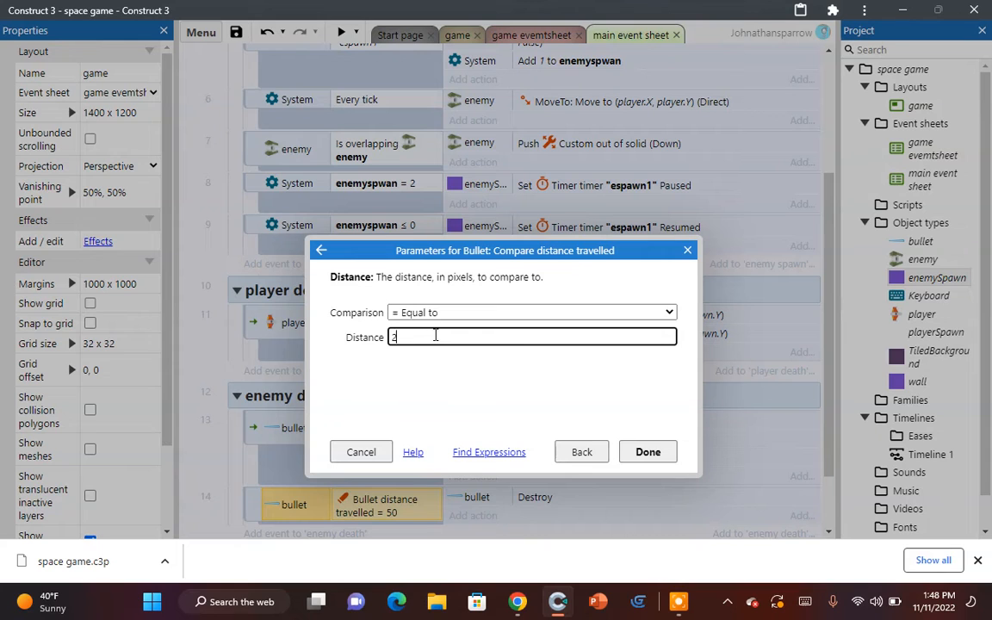
pyautogui.click(446, 312)
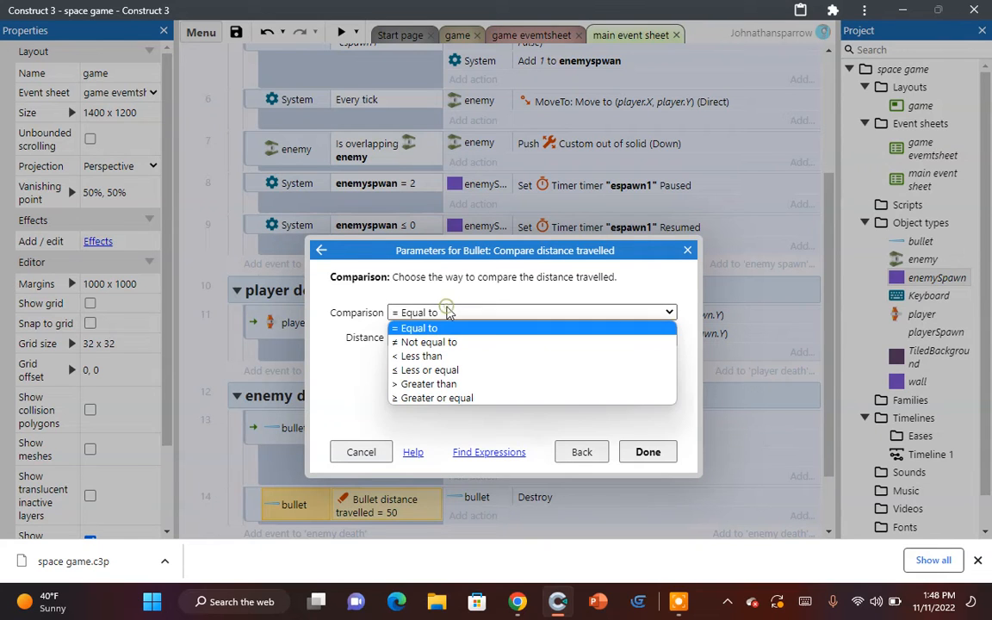
pyautogui.click(447, 400)
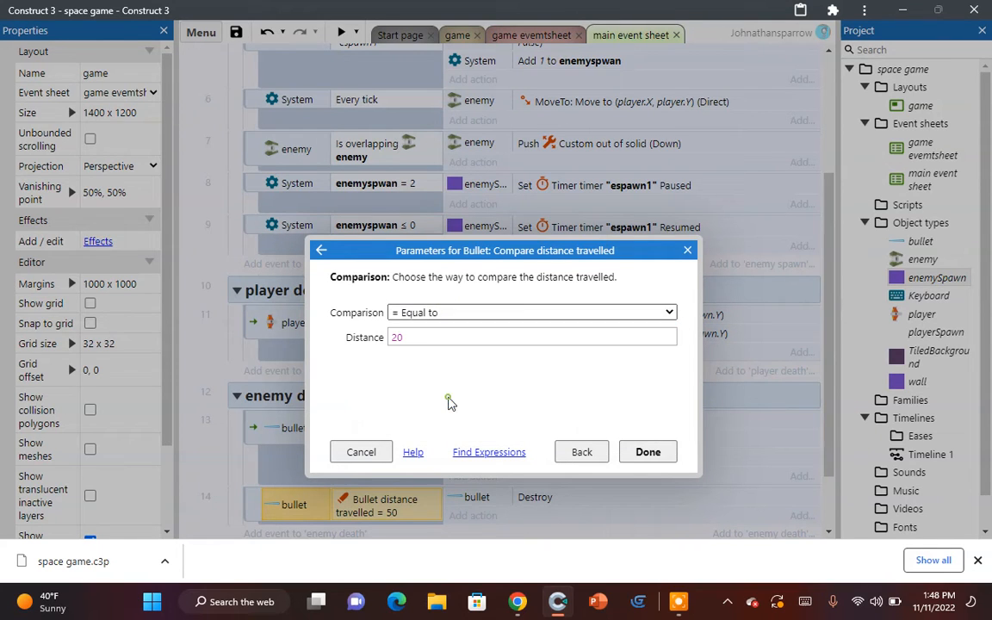
pyautogui.click(642, 454)
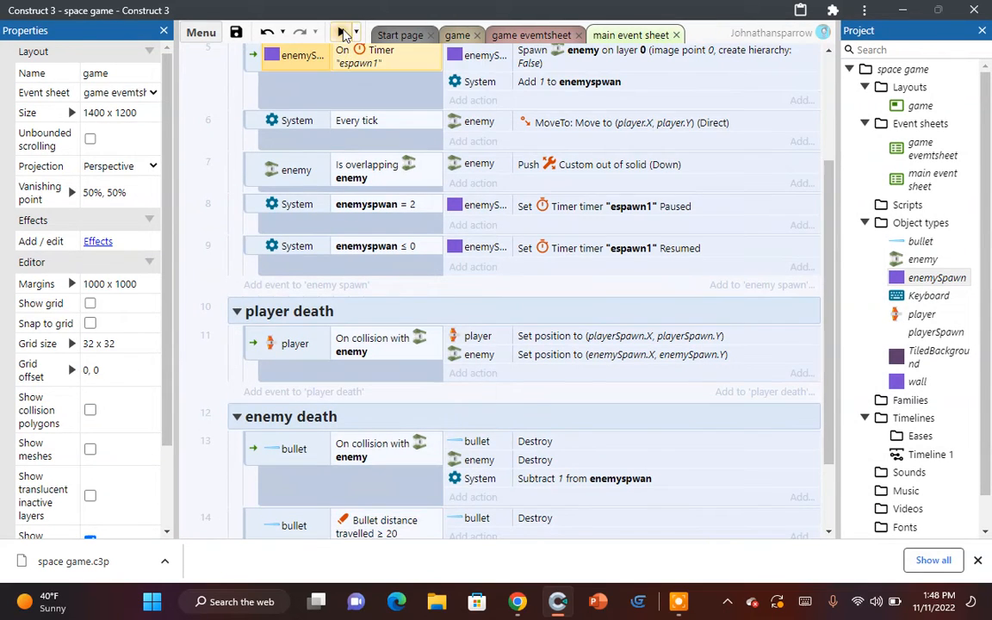
# Step: Preview the game again to test the shortened bullet range while moving the ship sideways, and close the preview
pyautogui.click(342, 31)
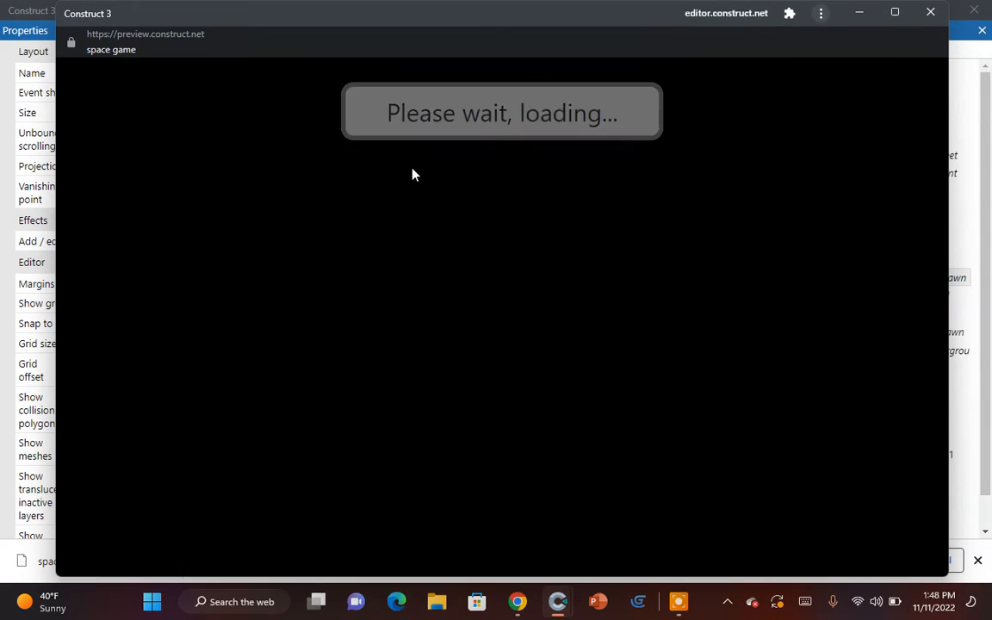
pyautogui.press('Right')
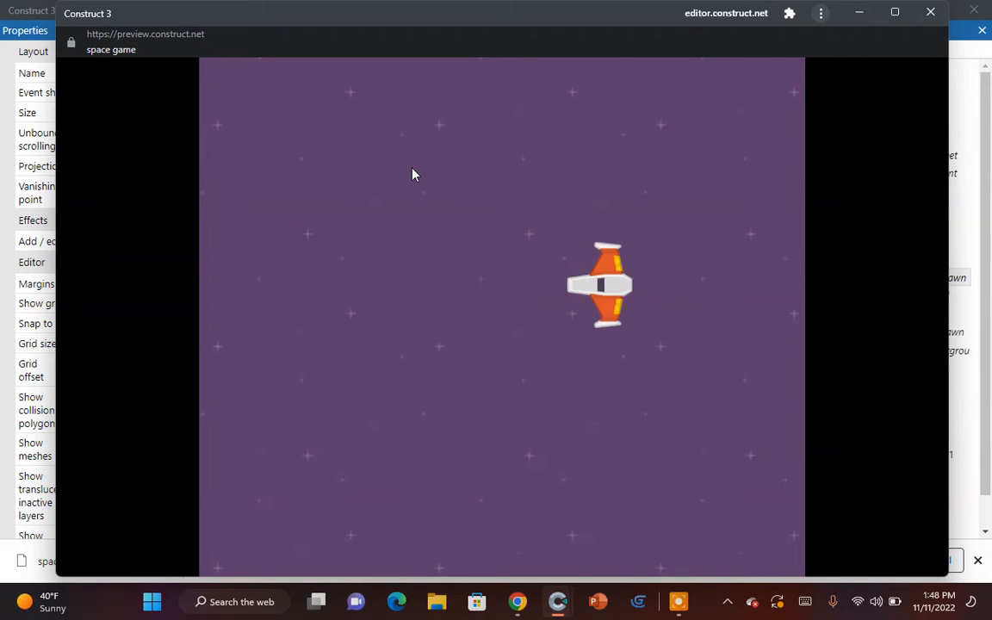
pyautogui.press('Left')
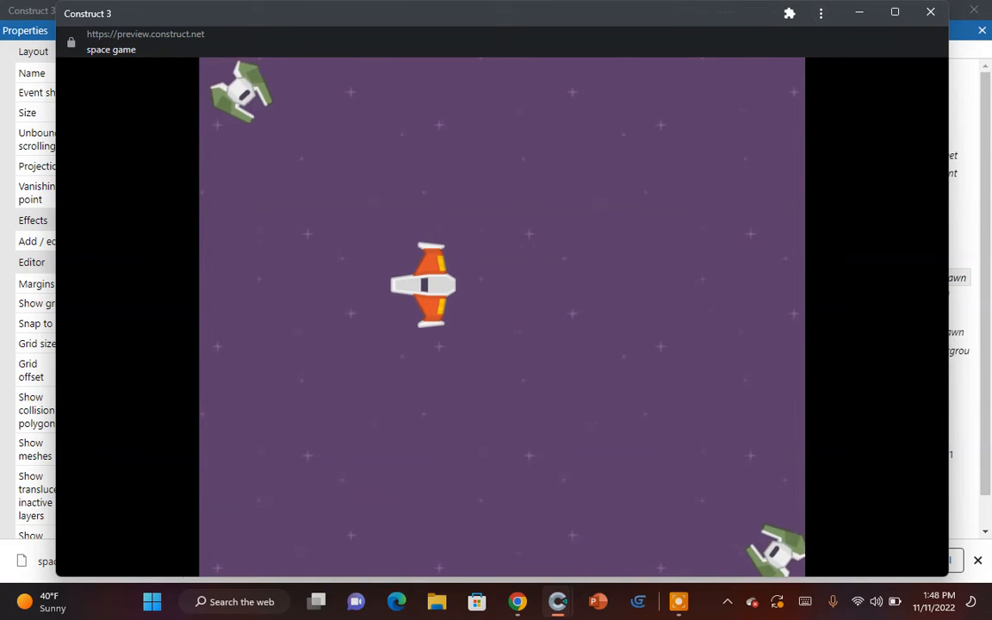
pyautogui.click(930, 12)
# Step: Set the distance in the bullet distance travelled condition to 50, keeping the Greater or equal comparison
pyautogui.doubleClick(379, 523)
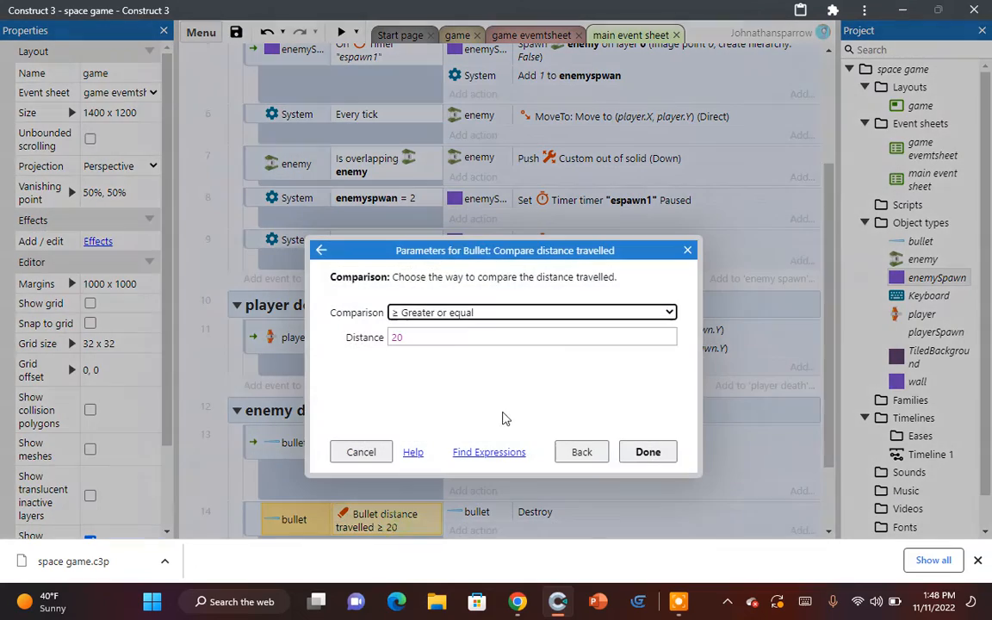
pyautogui.click(425, 335)
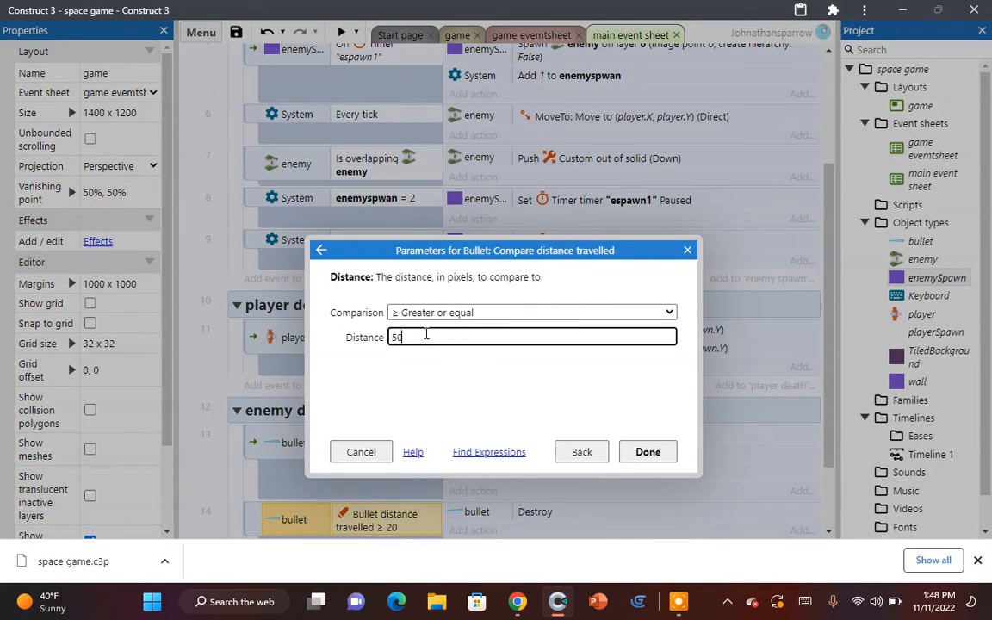
pyautogui.click(628, 456)
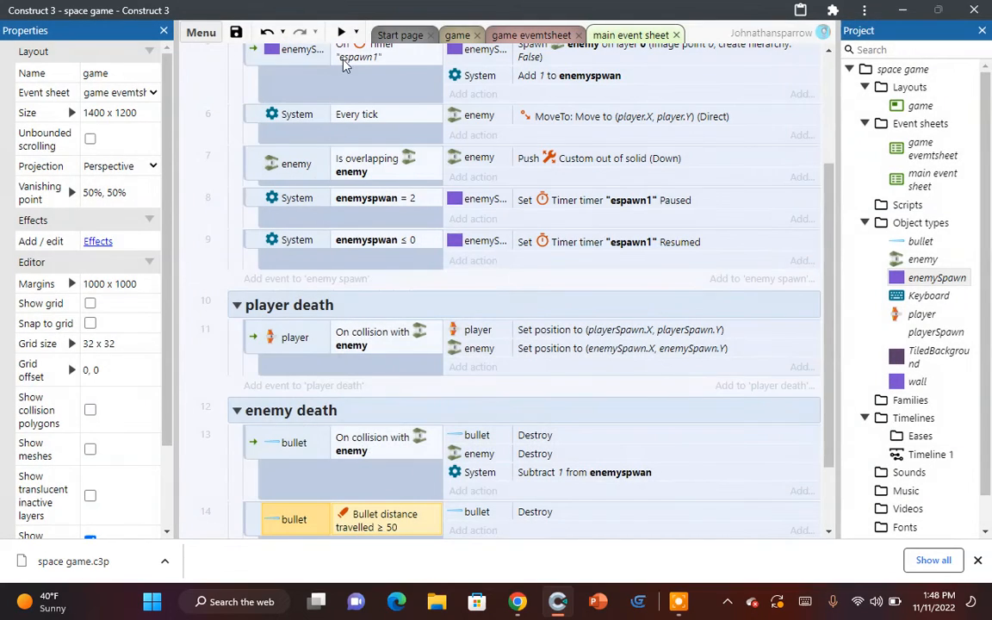
# Step: Preview the game briefly, close it, and set the distance in the bullet distance travelled condition to 100
pyautogui.click(340, 33)
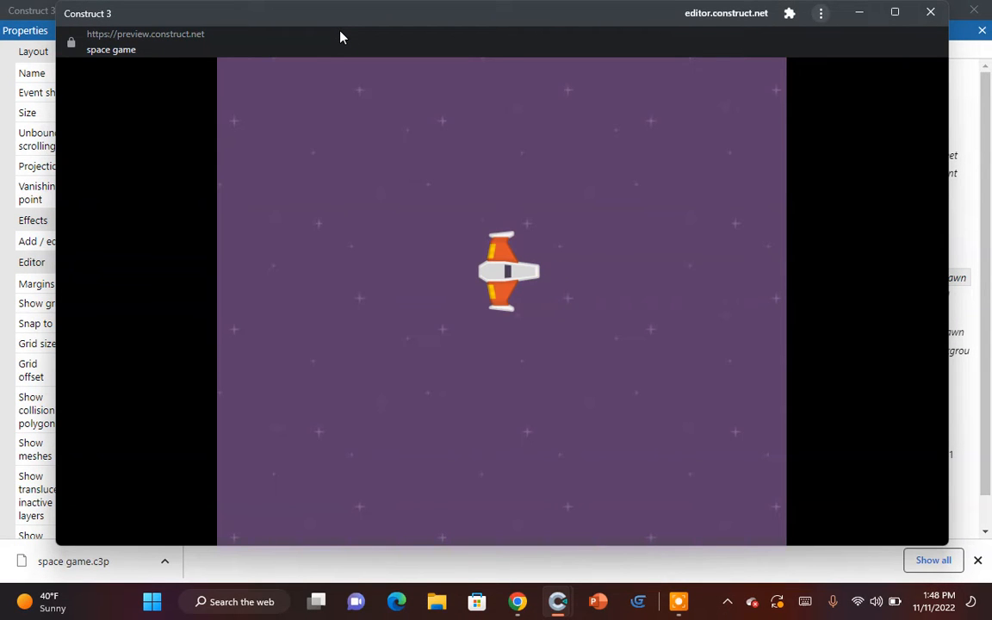
pyautogui.click(933, 13)
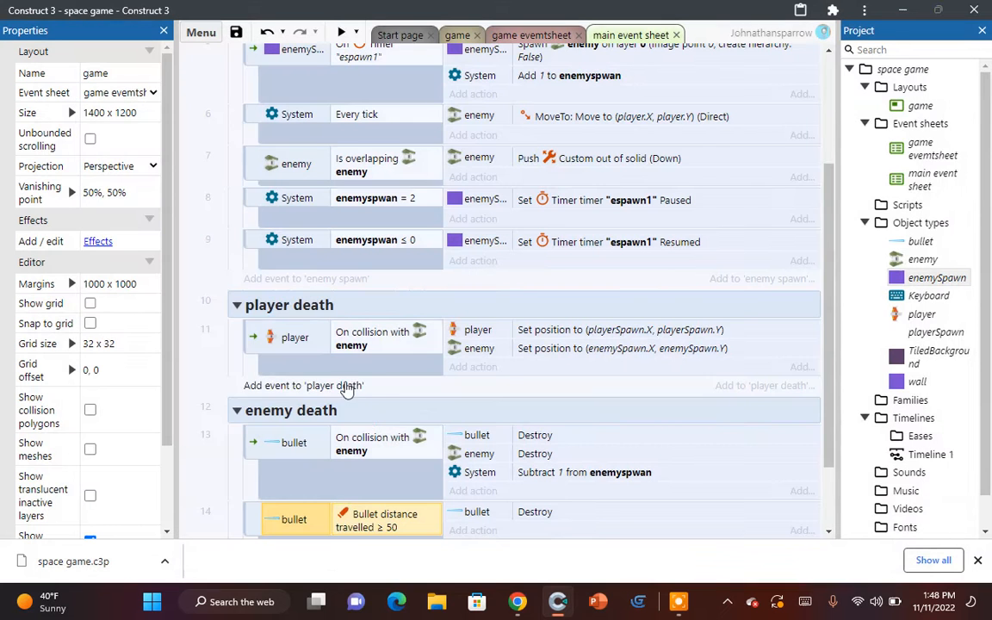
pyautogui.doubleClick(397, 527)
pyautogui.click(476, 343)
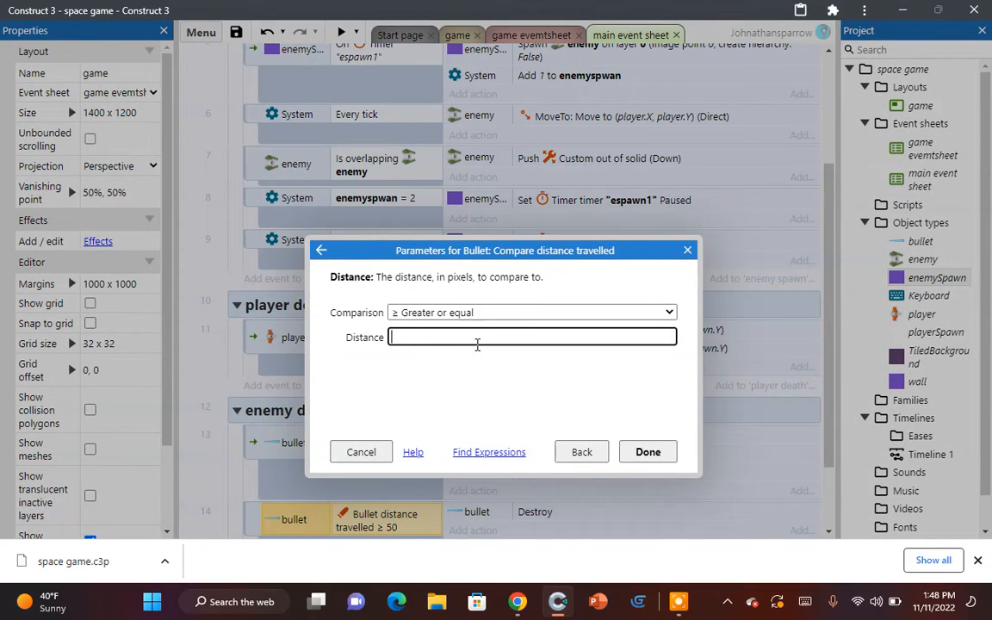
pyautogui.click(647, 452)
# Step: Preview the game, steer the ship while firing bullets to test the 100-pixel range, and close the preview
pyautogui.click(337, 33)
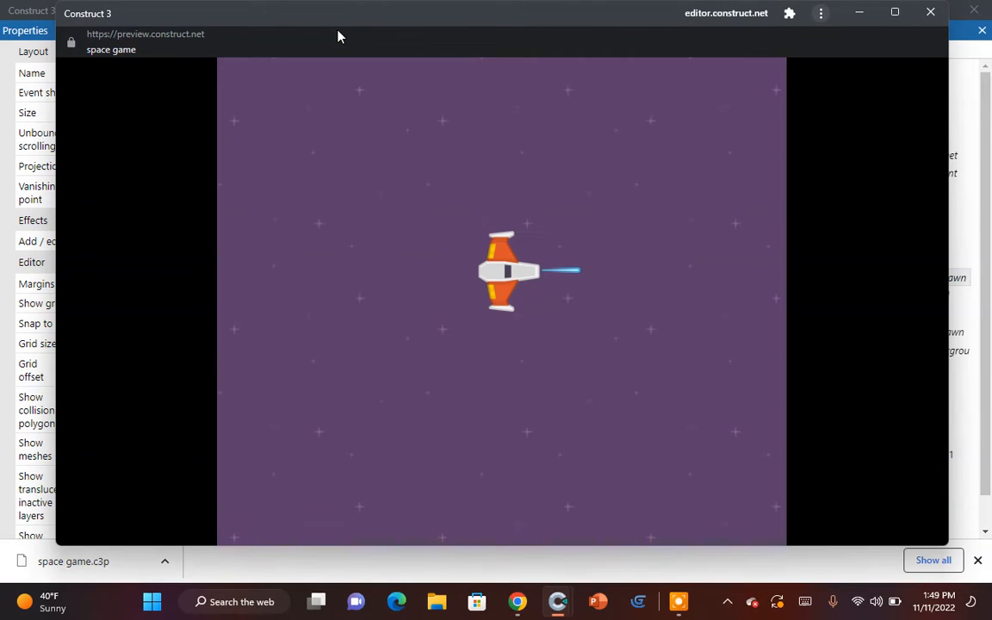
pyautogui.press('Up')
pyautogui.press('Right')
pyautogui.press('space')
pyautogui.press('space')
pyautogui.press('space')
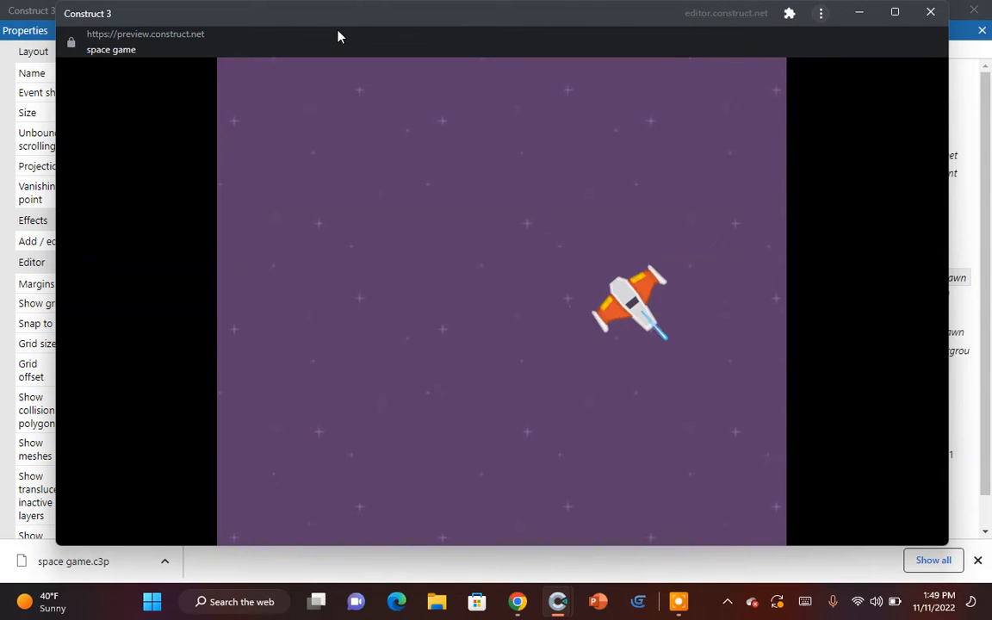
pyautogui.press('space')
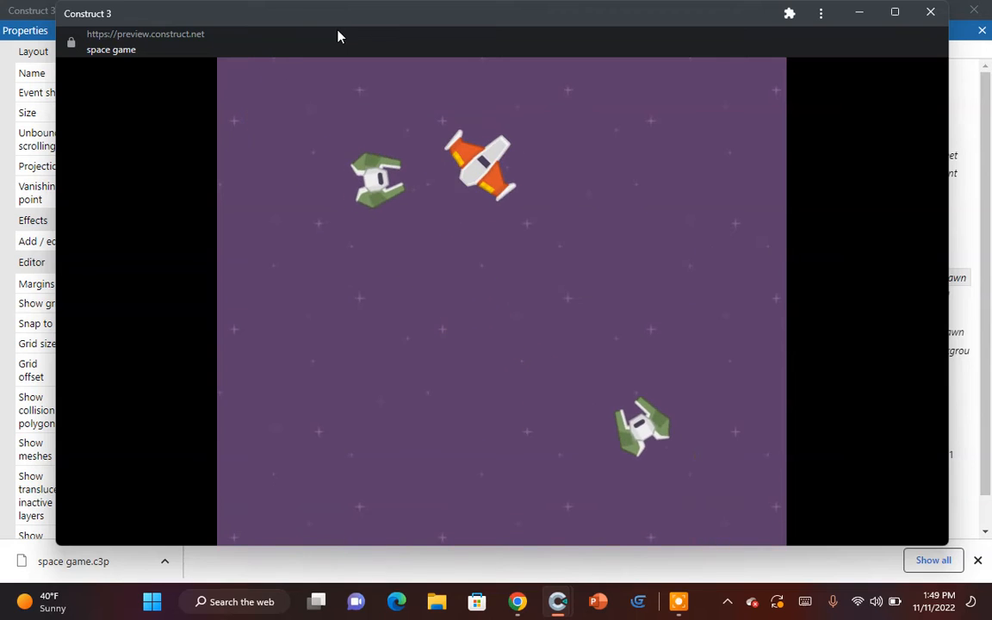
pyautogui.click(934, 11)
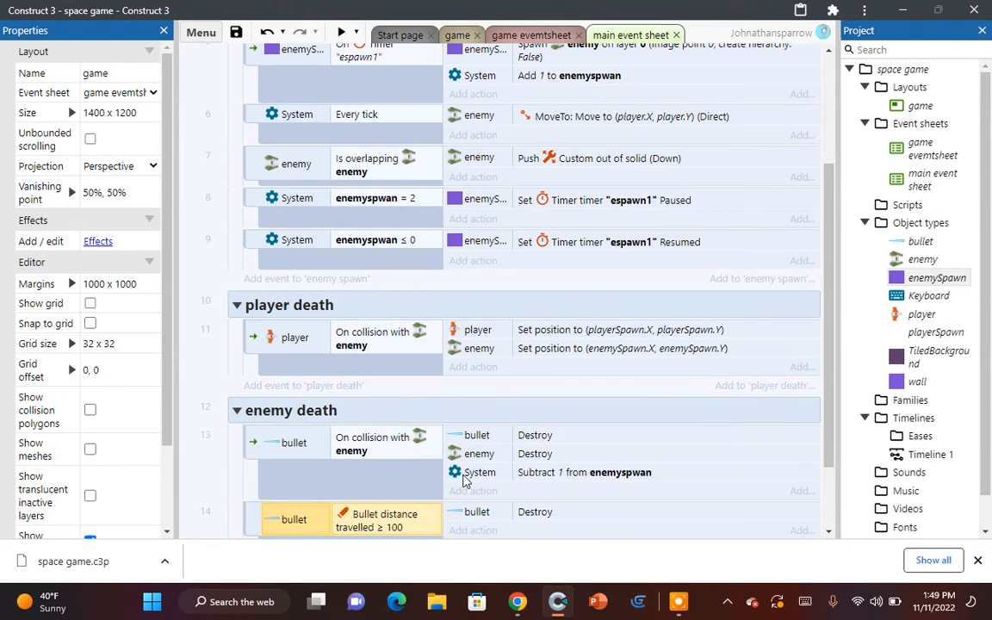
# Step: Set the distance in the bullet distance travelled condition to 300, keeping the Greater or equal comparison
pyautogui.doubleClick(408, 527)
pyautogui.click(486, 335)
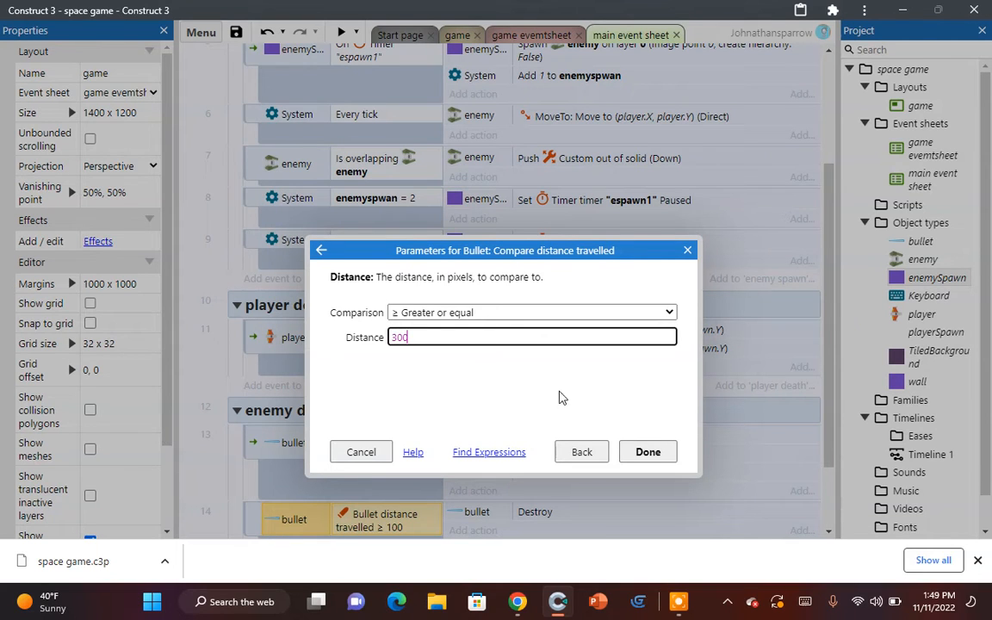
pyautogui.click(649, 452)
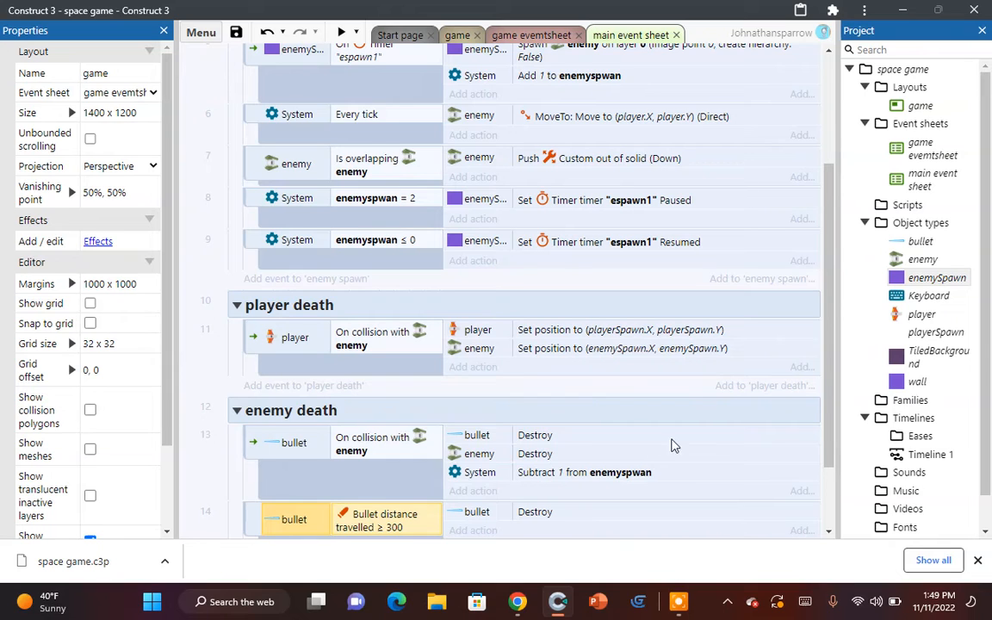
# Step: Preview the game, fly in all directions shooting at the chasing enemies to test the 300-pixel bullet range, and close the preview
pyautogui.click(343, 32)
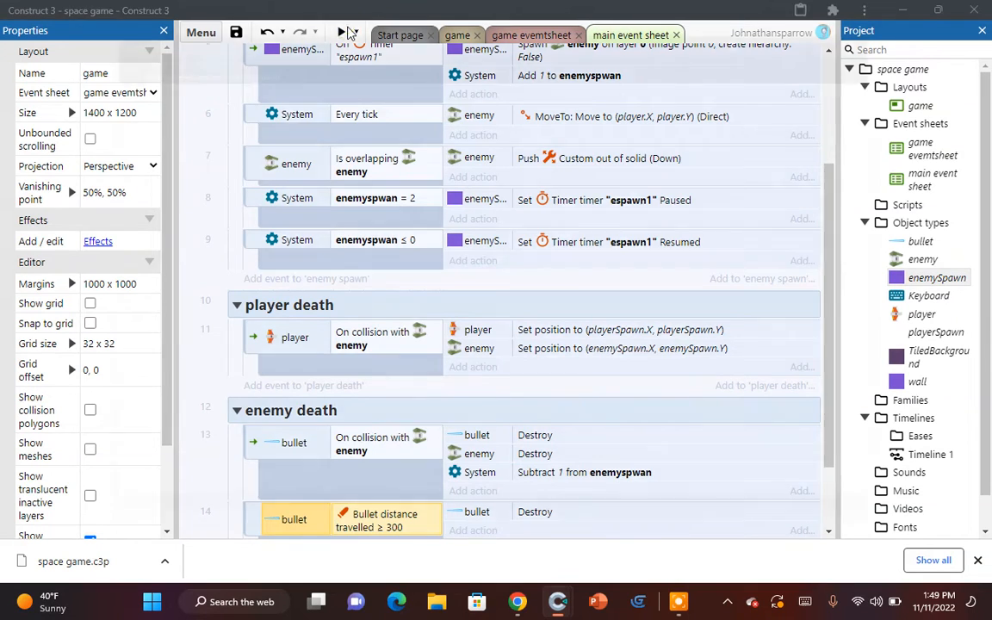
pyautogui.press('space')
pyautogui.press('space')
pyautogui.press('space')
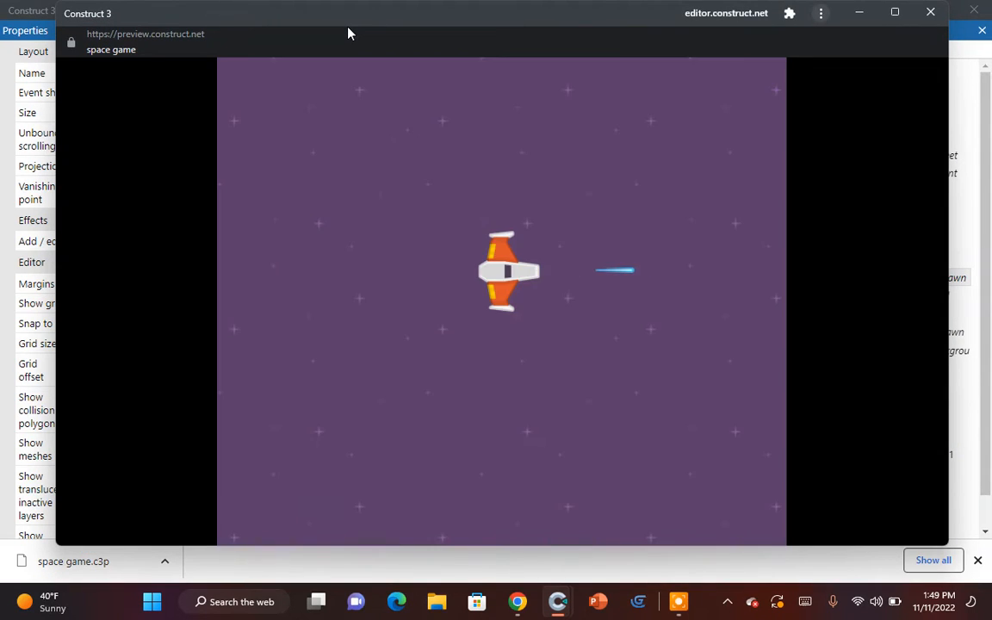
pyautogui.press('Left')
pyautogui.press('Down')
pyautogui.press('space')
pyautogui.press('space')
pyautogui.press('Right')
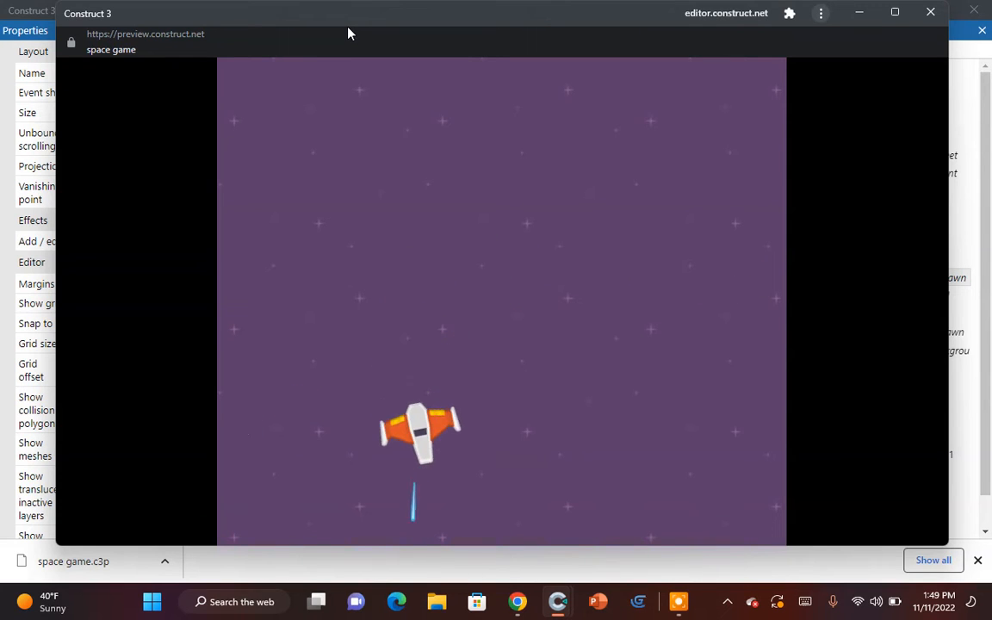
pyautogui.press('space')
pyautogui.press('Up')
pyautogui.press('space')
pyautogui.press('space')
pyautogui.press('Left')
pyautogui.press('space')
pyautogui.press('Up')
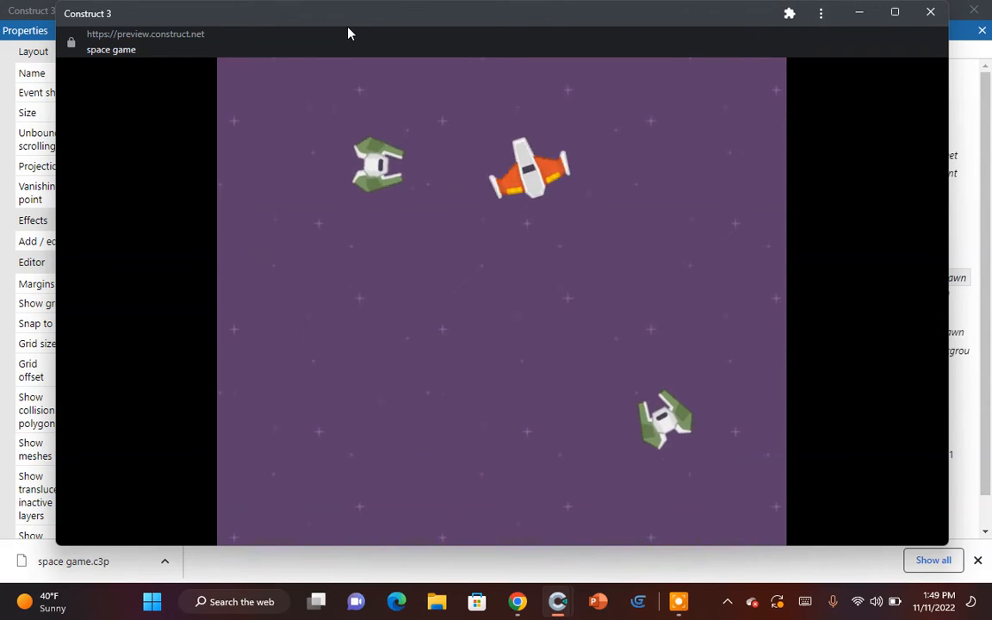
pyautogui.press('Down')
pyautogui.press('space')
pyautogui.press('Left')
pyautogui.press('space')
pyautogui.press('Right')
pyautogui.press('space')
pyautogui.press('space')
pyautogui.press('space')
pyautogui.press('Up')
pyautogui.press('space')
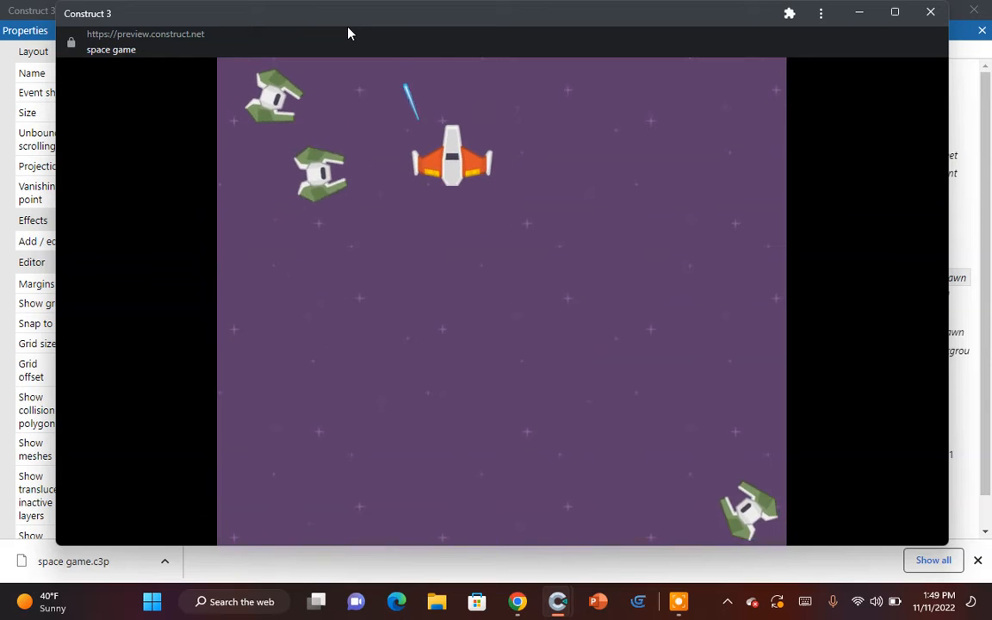
pyautogui.press('Right')
pyautogui.press('Down')
pyautogui.press('space')
pyautogui.press('space')
pyautogui.press('space')
pyautogui.press('space')
pyautogui.press('Down')
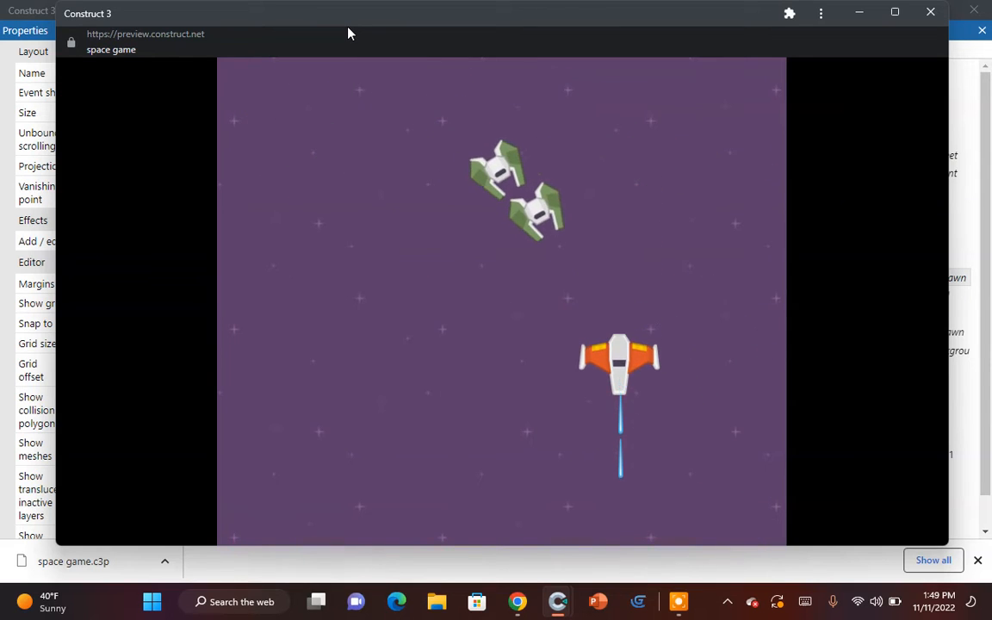
pyautogui.press('Left')
pyautogui.press('Up')
pyautogui.press('space')
pyautogui.press('Left')
pyautogui.press('space')
pyautogui.press('space')
pyautogui.press('space')
pyautogui.press('Up')
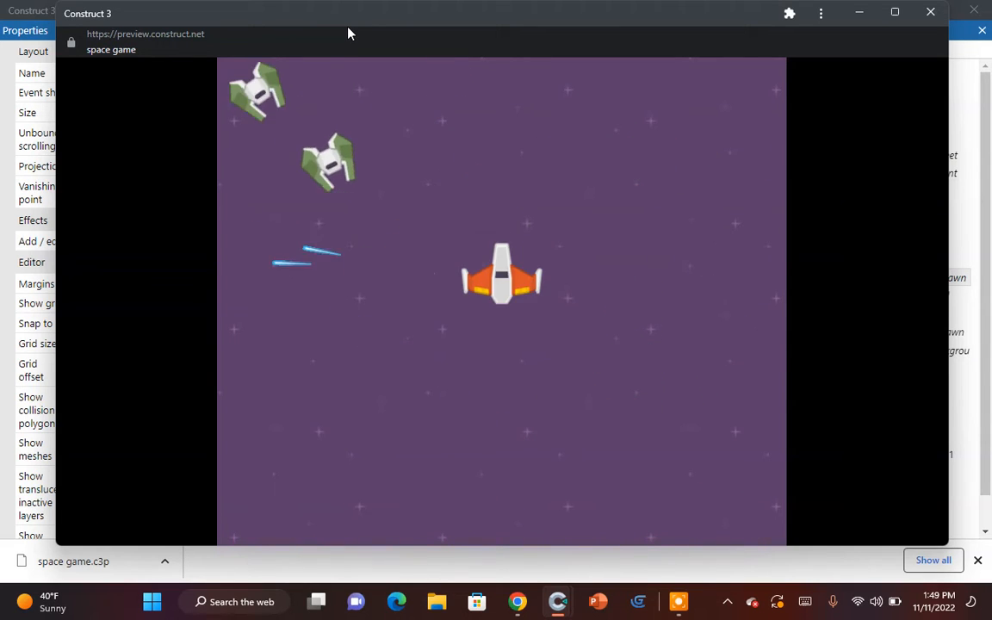
pyautogui.press('space')
pyautogui.press('space')
pyautogui.press('Down')
pyautogui.press('Left')
pyautogui.press('Up')
pyautogui.press('space')
pyautogui.press('space')
pyautogui.press('Down')
pyautogui.press('space')
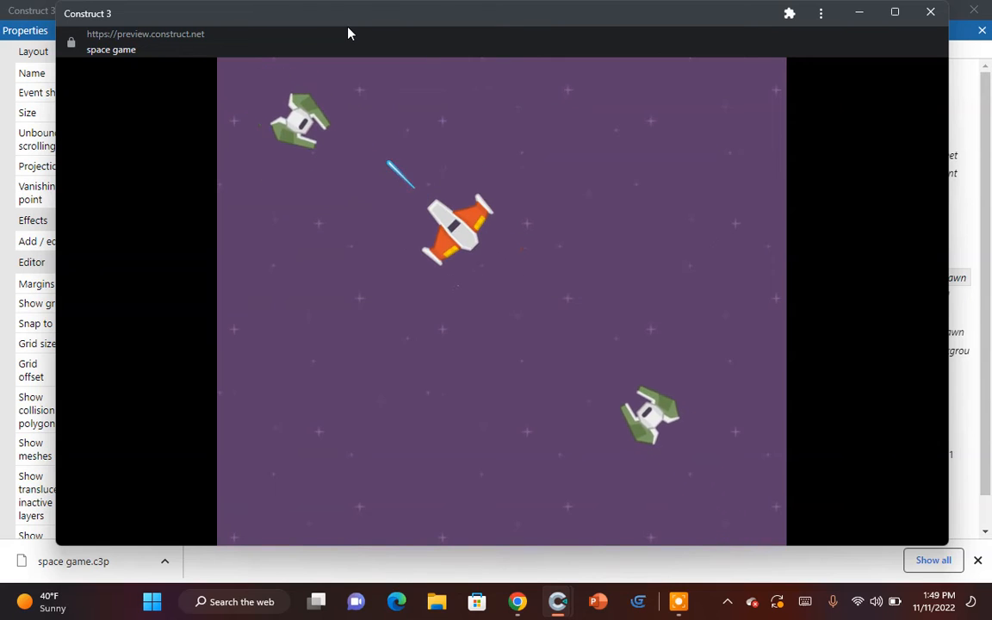
pyautogui.press('Up')
pyautogui.press('Right')
pyautogui.press('space')
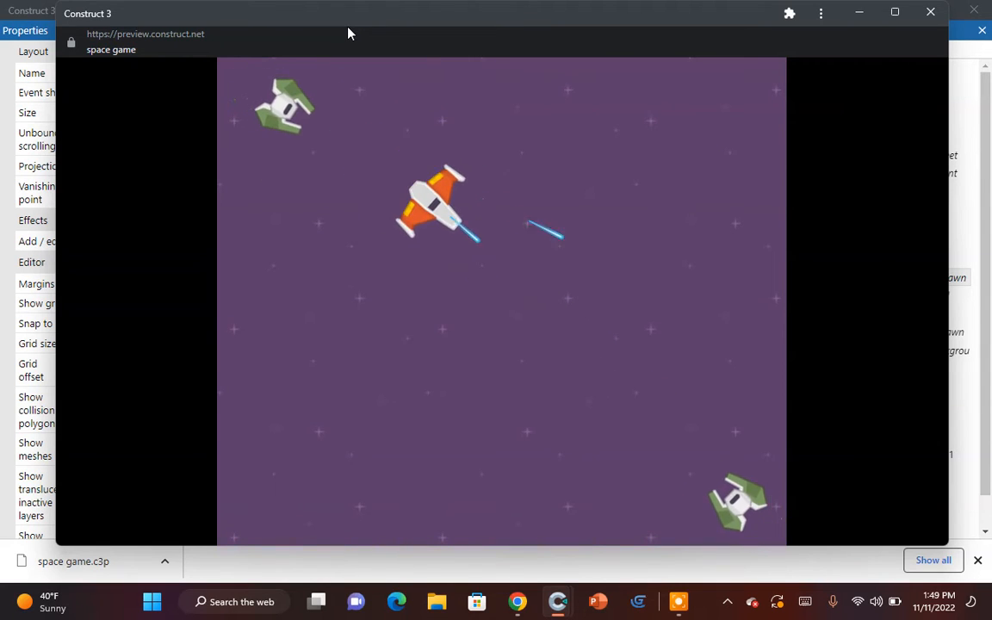
pyautogui.press('space')
pyautogui.press('Right')
pyautogui.press('Right')
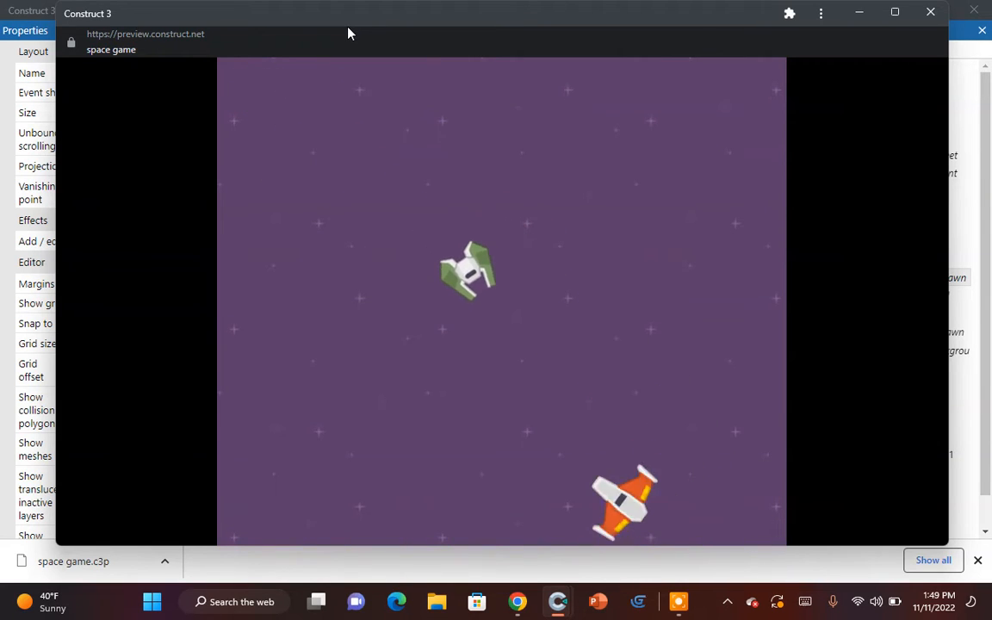
pyautogui.press('space')
pyautogui.press('space')
pyautogui.press('Left')
pyautogui.press('space')
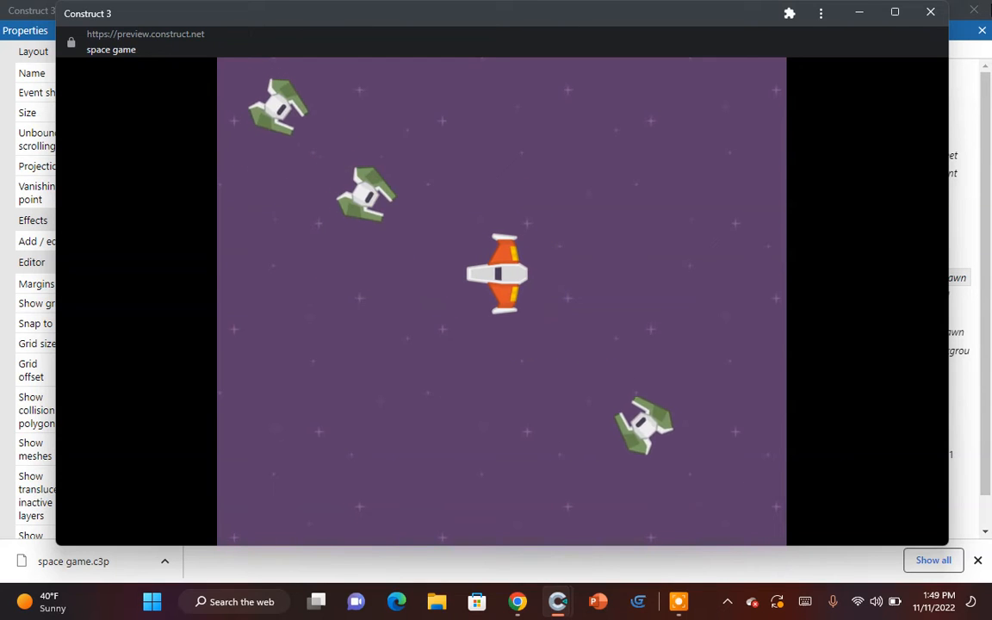
pyautogui.click(930, 12)
pyautogui.moveTo(928, 13)
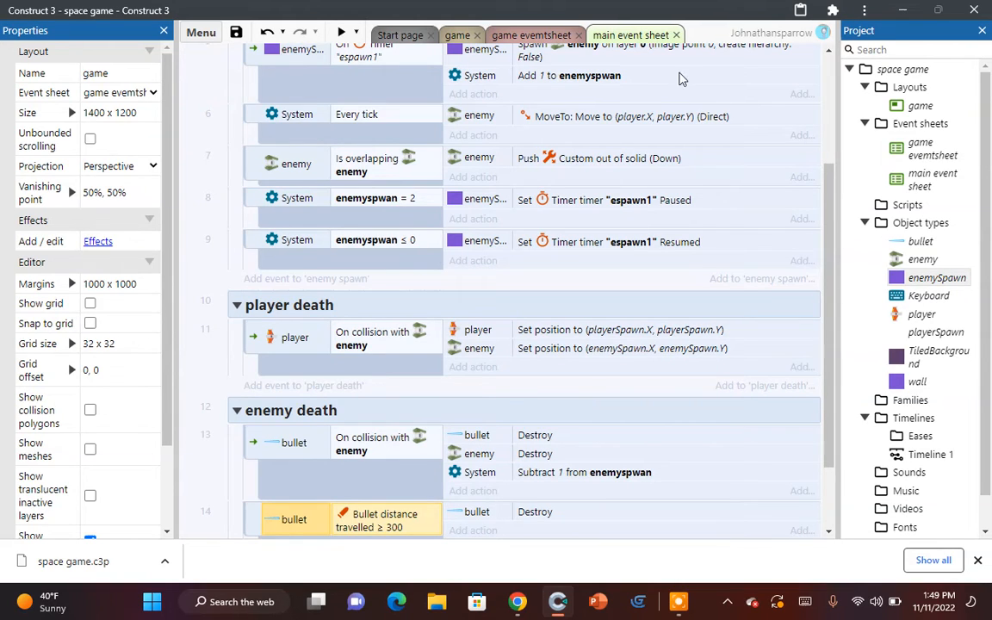
# Step: Delete the wall below the background and the wall along its right side from the game layout
pyautogui.click(463, 36)
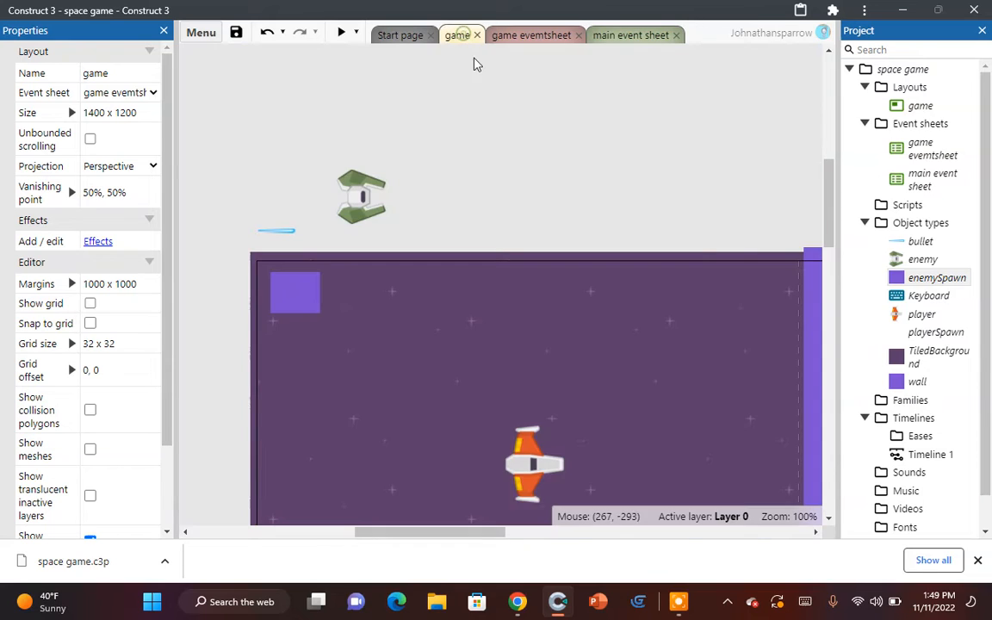
pyautogui.scroll(-5, 516, 290)
pyautogui.click(533, 322)
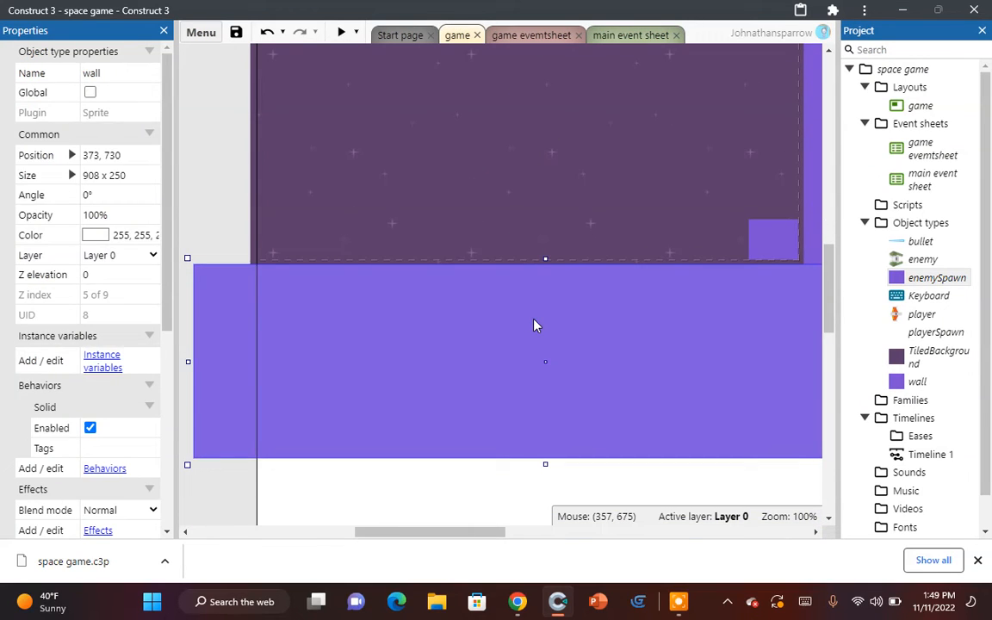
pyautogui.press('Delete')
pyautogui.click(818, 321)
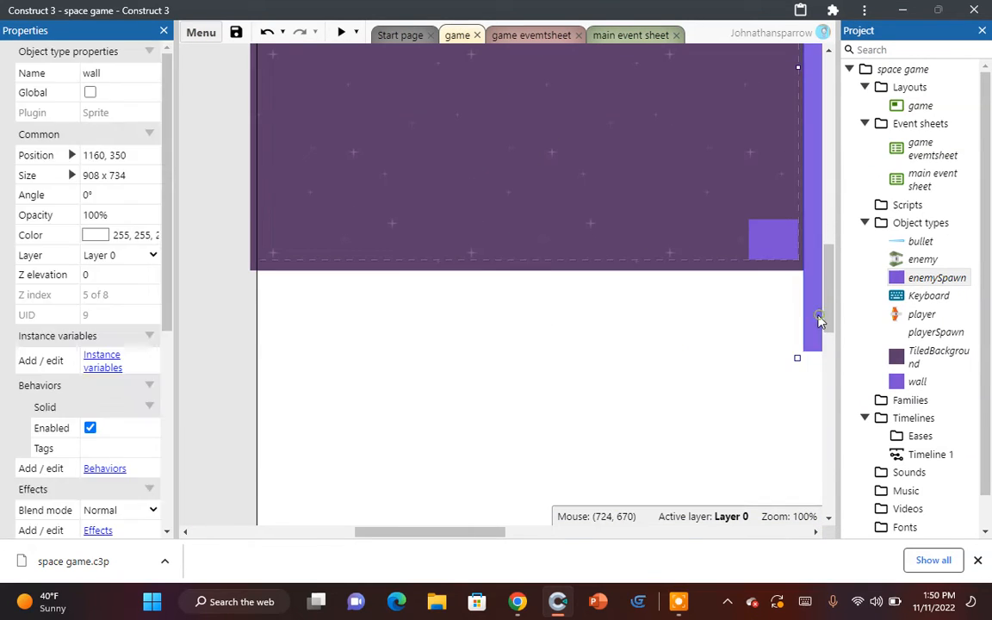
pyautogui.press('Delete')
# Step: Enlarge the tiled background to about 1418 x 1222 so it covers the whole layout
pyautogui.click(725, 228)
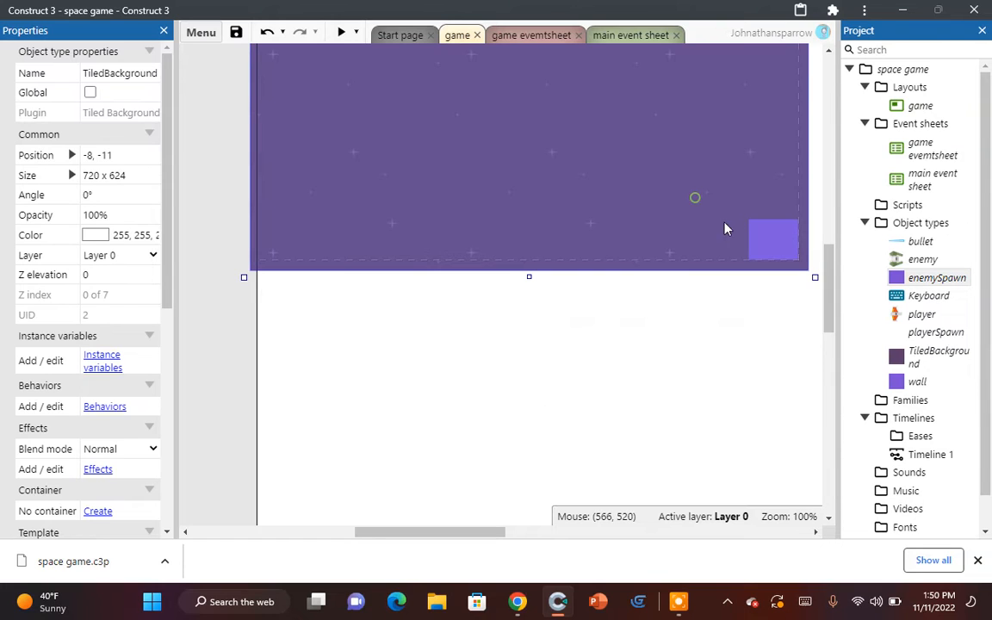
pyautogui.moveTo(814, 276); pyautogui.dragTo(560, 492)
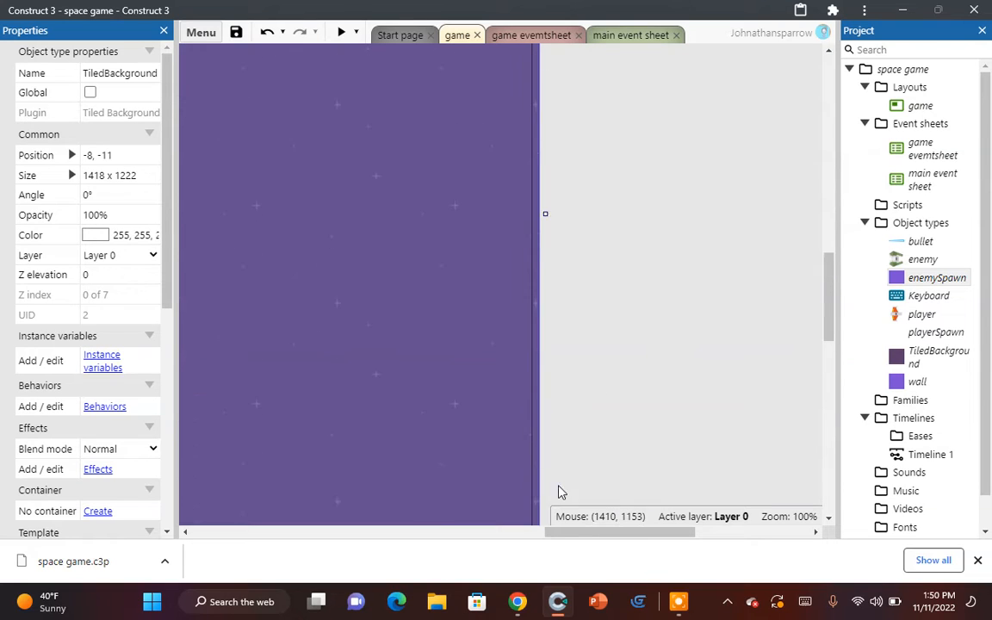
# Step: Move the lower-right enemySpawn block to the bottom-right corner of the enlarged layout, at about 1347, 1158
pyautogui.moveTo(629, 531); pyautogui.dragTo(433, 499)
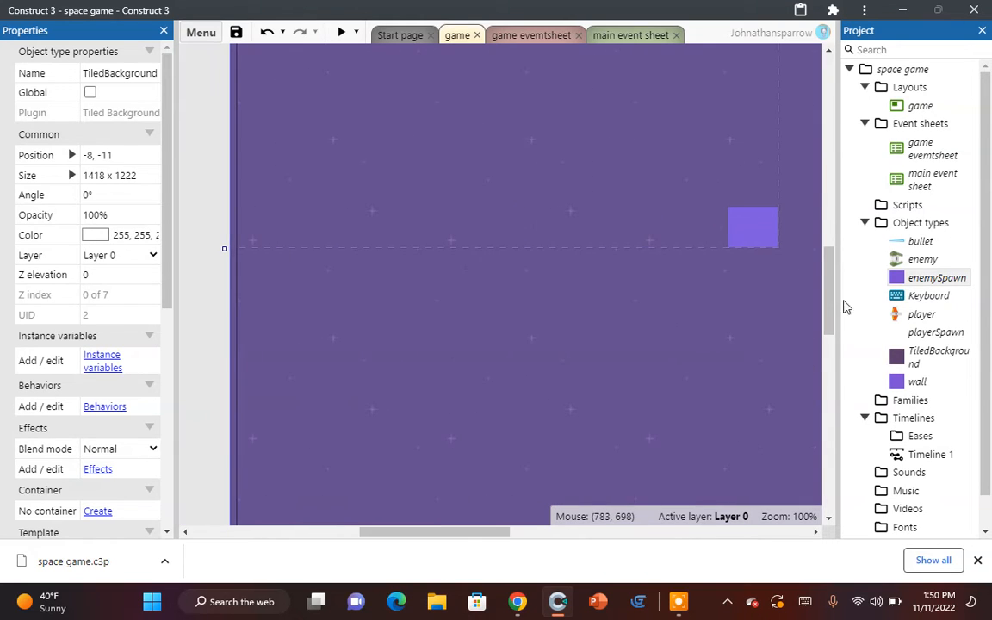
pyautogui.moveTo(761, 244); pyautogui.dragTo(719, 268)
# Step: Add another enemySpawn instance to the layout and place it in the bottom-left corner, at about 49, 1161
pyautogui.scroll(5, 652, 253)
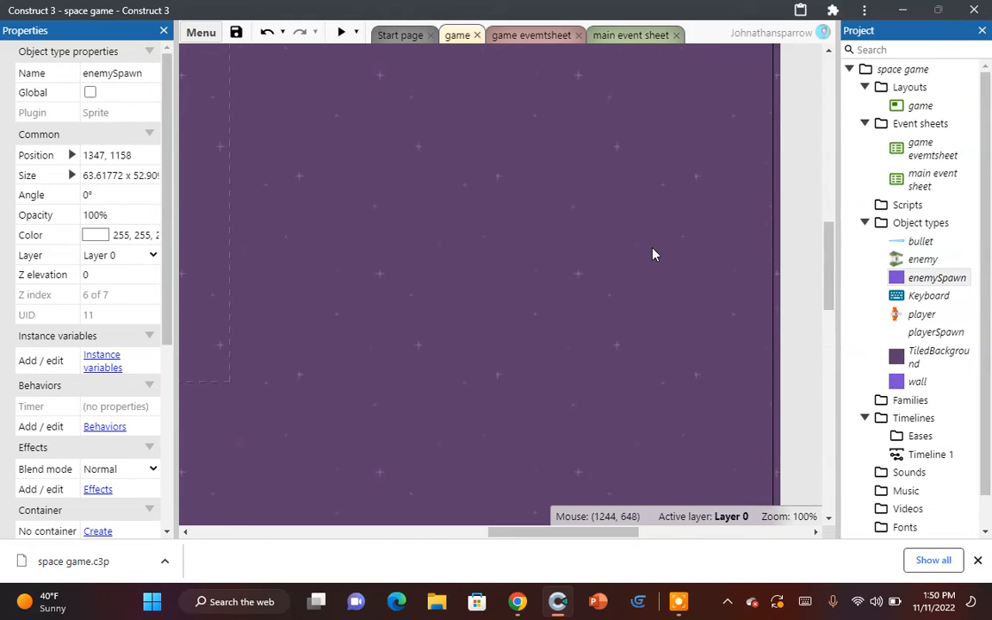
pyautogui.scroll(2, 652, 254)
pyautogui.moveTo(597, 532); pyautogui.dragTo(477, 531)
pyautogui.moveTo(921, 286); pyautogui.dragTo(585, 439)
pyautogui.scroll(-5, 615, 398)
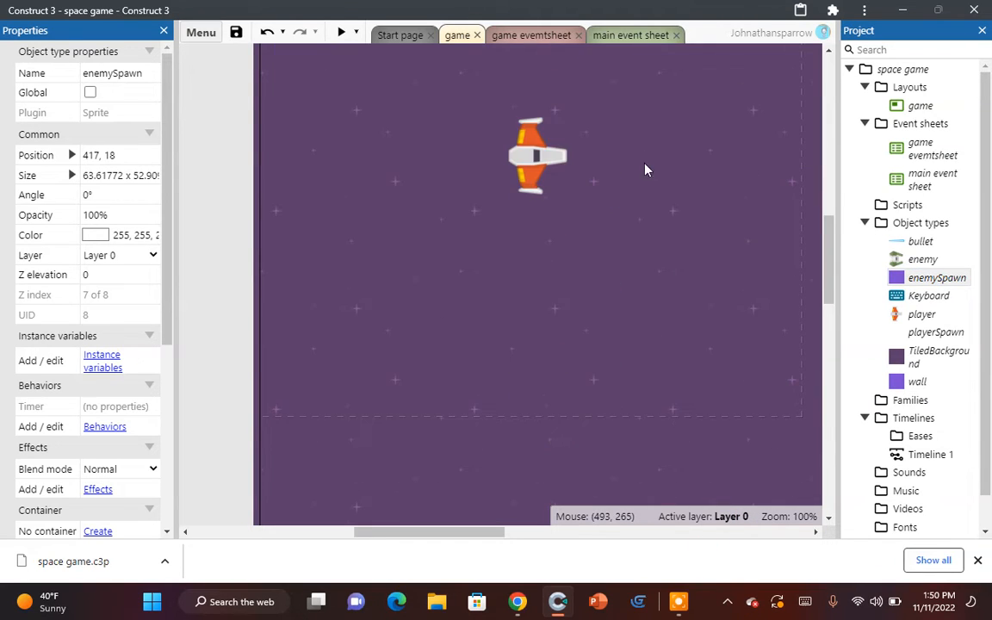
pyautogui.scroll(2, 646, 169)
pyautogui.moveTo(589, 131); pyautogui.dragTo(307, 434)
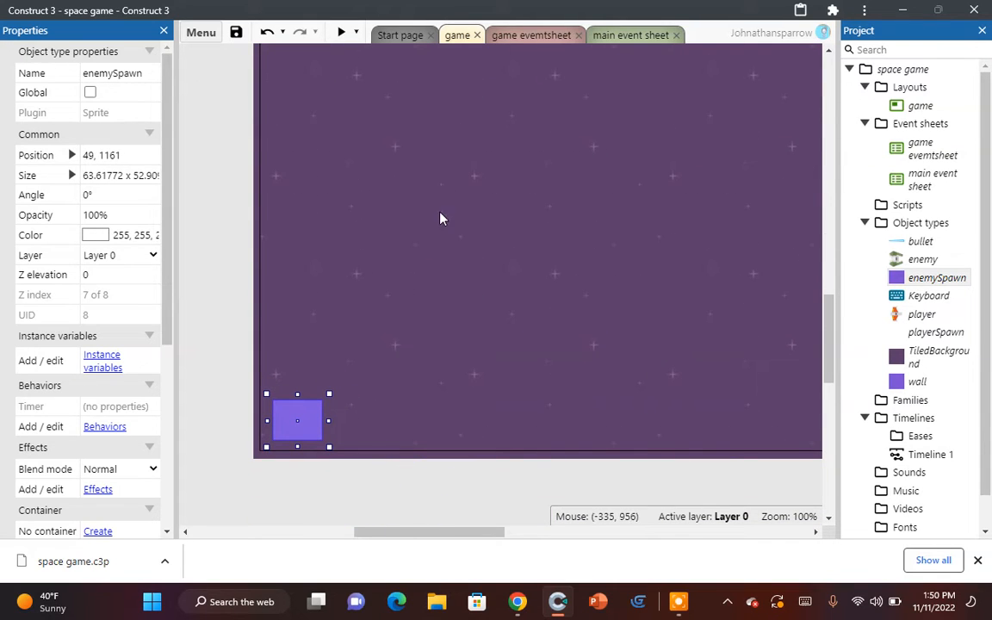
# Step: Insert a Sprite object named camera on the background at about 367, 731, and close its image editor
pyautogui.rightClick(206, 310)
pyautogui.click(262, 319)
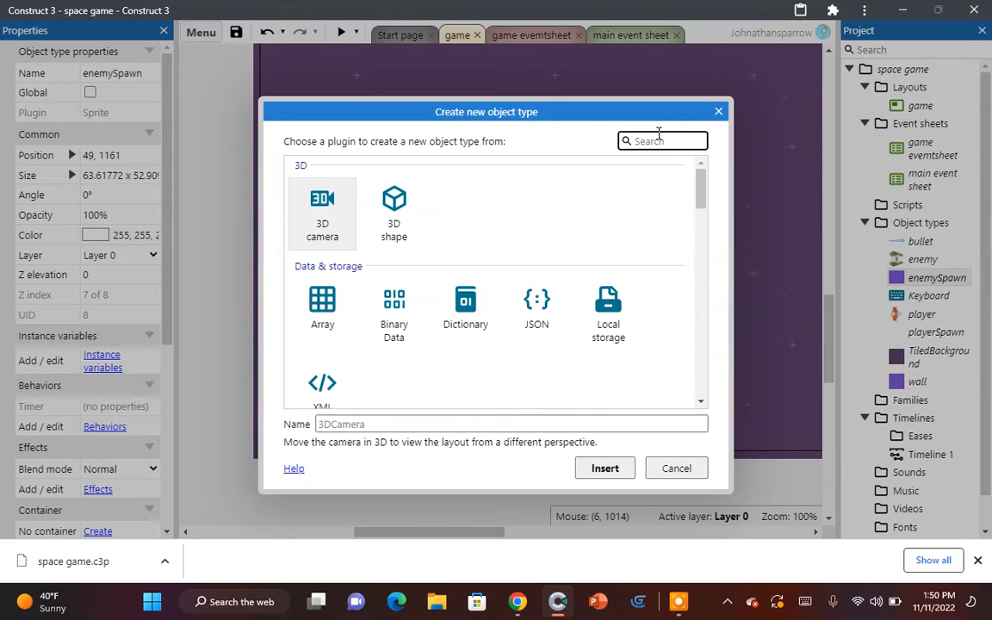
pyautogui.write('sp')
pyautogui.click(342, 205)
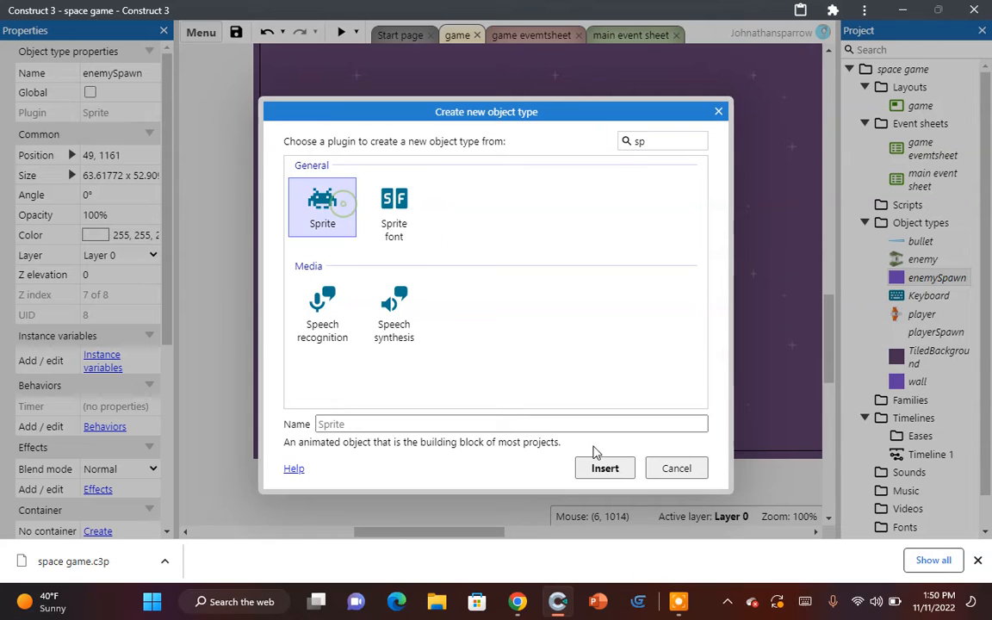
pyautogui.click(498, 423)
pyautogui.write('came')
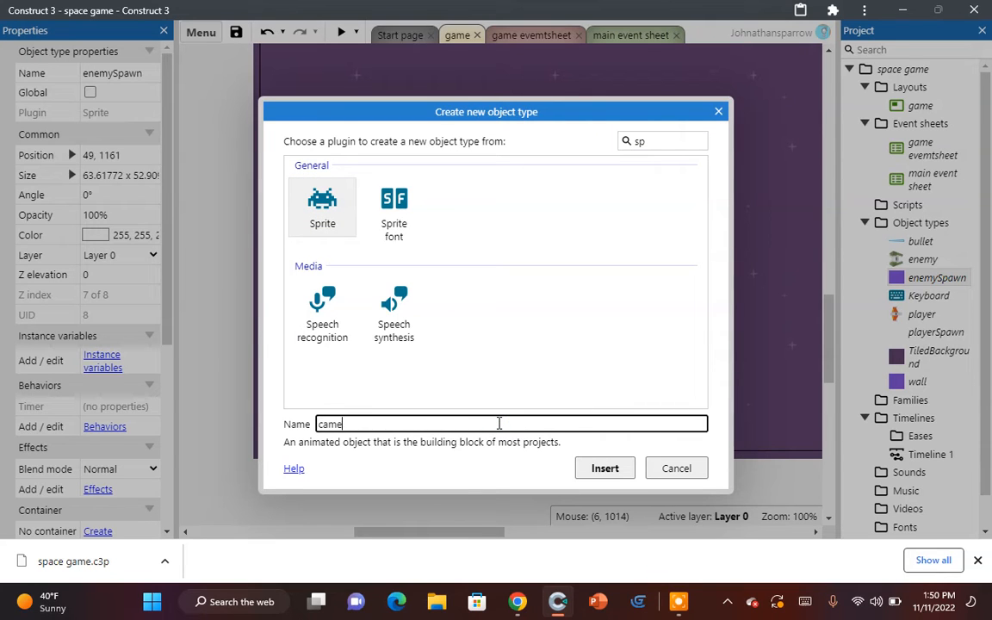
pyautogui.write('ra')
pyautogui.press('Return')
pyautogui.click(544, 86)
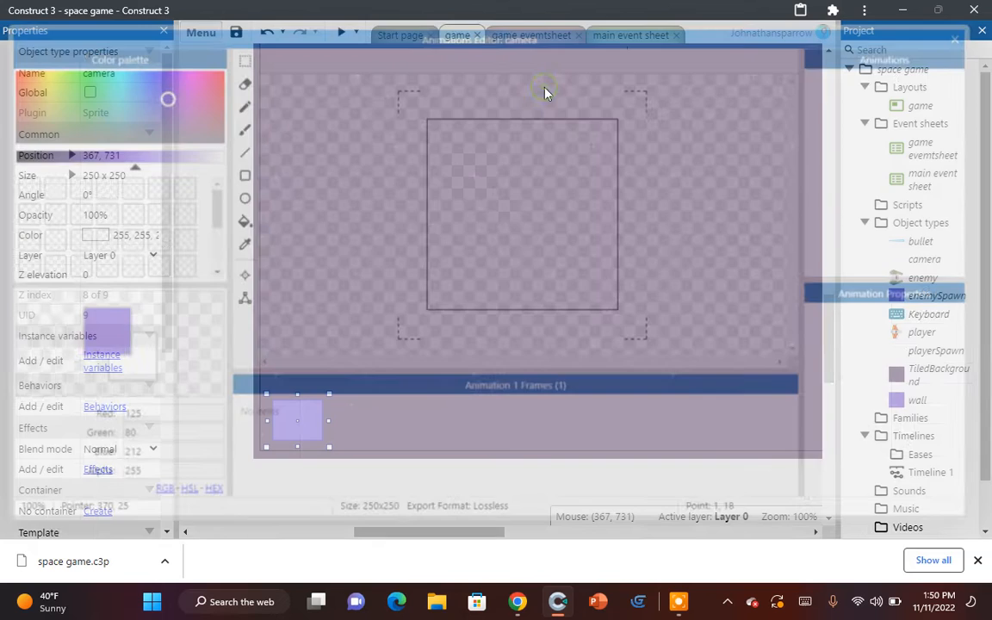
pyautogui.click(964, 36)
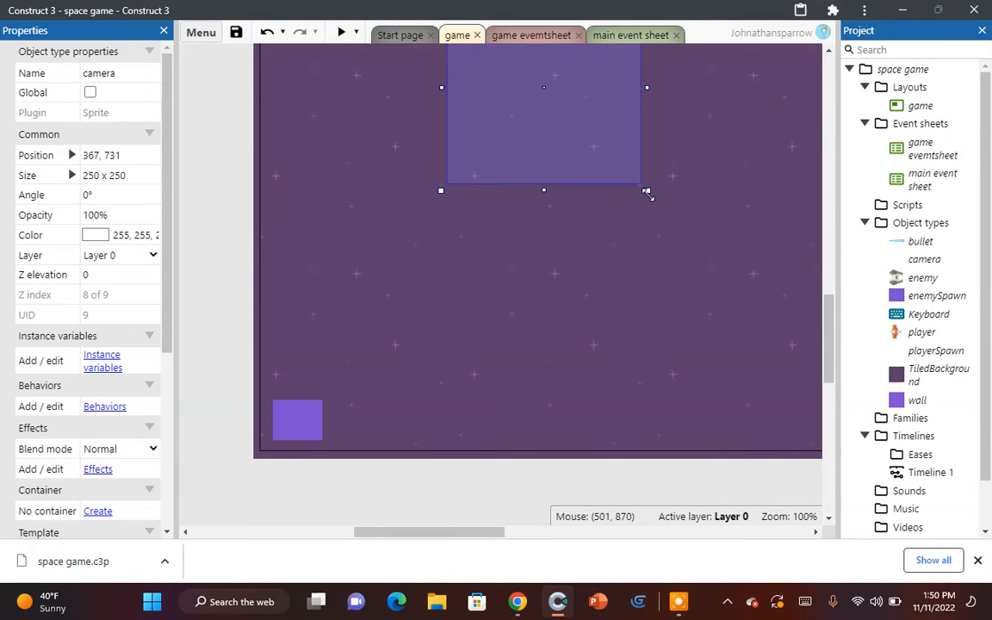
# Step: Resize the camera sprite to about 125 x 125 and try moving it below the player ship to about 348, 438
pyautogui.moveTo(646, 191); pyautogui.dragTo(551, 97)
pyautogui.scroll(3, 558, 177)
pyautogui.moveTo(517, 259); pyautogui.dragTo(541, 404)
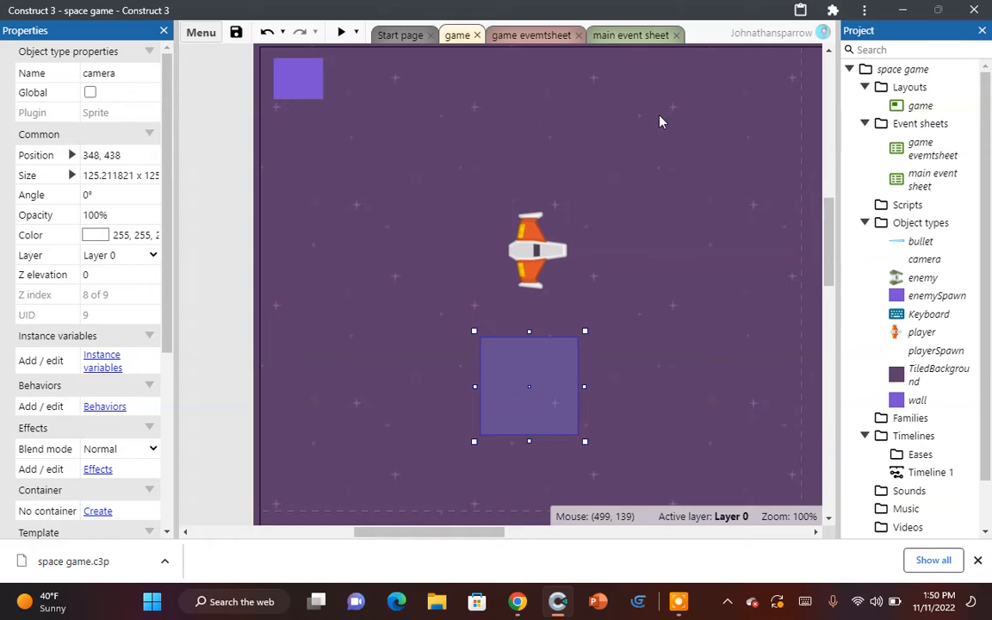
pyautogui.hotkey('ctrl', 'z')
# Step: Select the player ship together with the sprite overlapping it and align both to the layout's horizontal centre
pyautogui.moveTo(241, 182); pyautogui.dragTo(682, 344)
pyautogui.rightClick(549, 266)
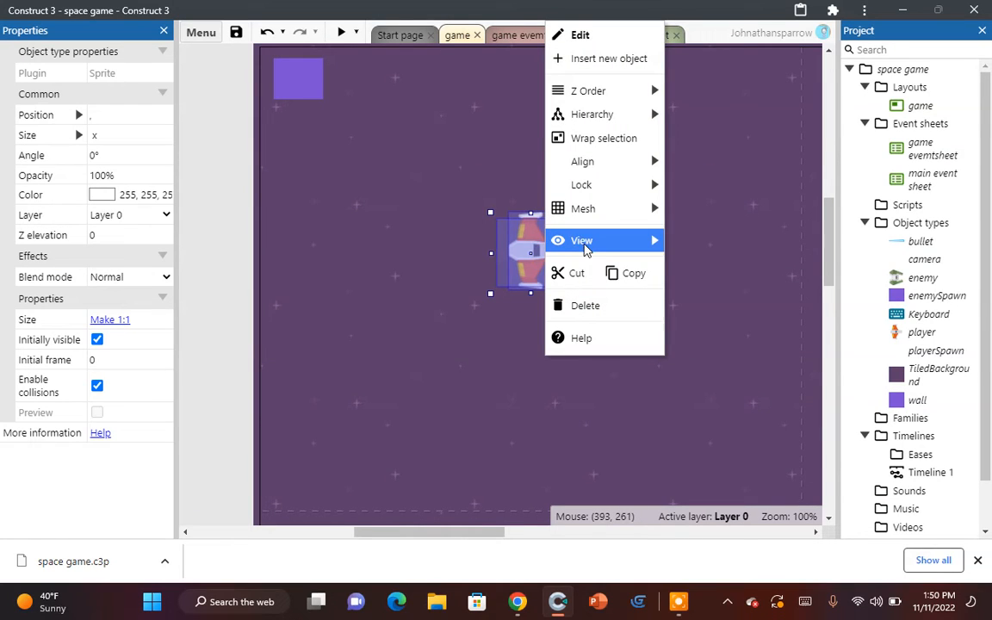
pyautogui.moveTo(597, 163)
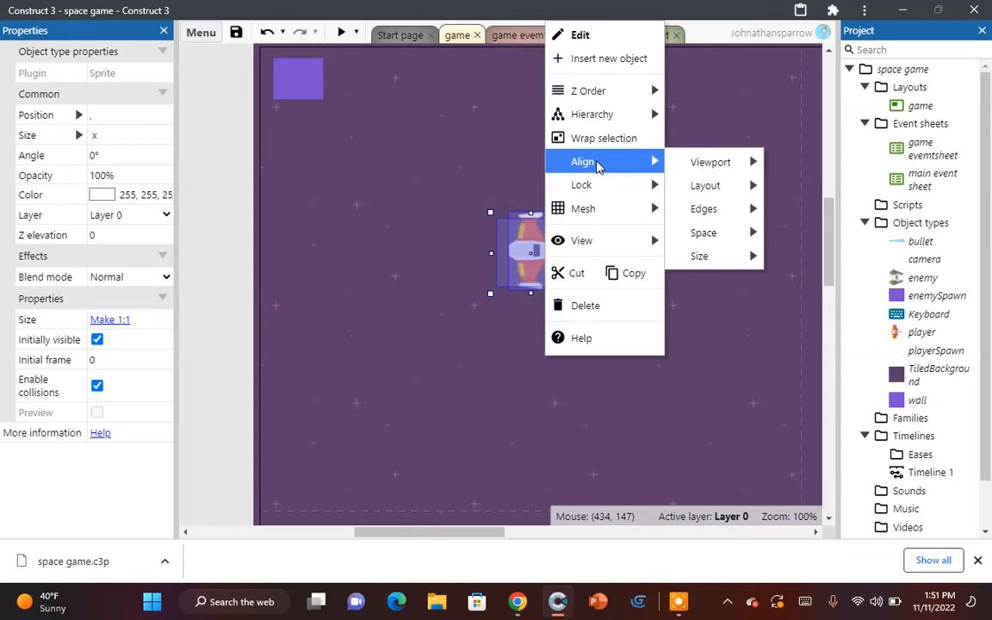
pyautogui.moveTo(753, 185)
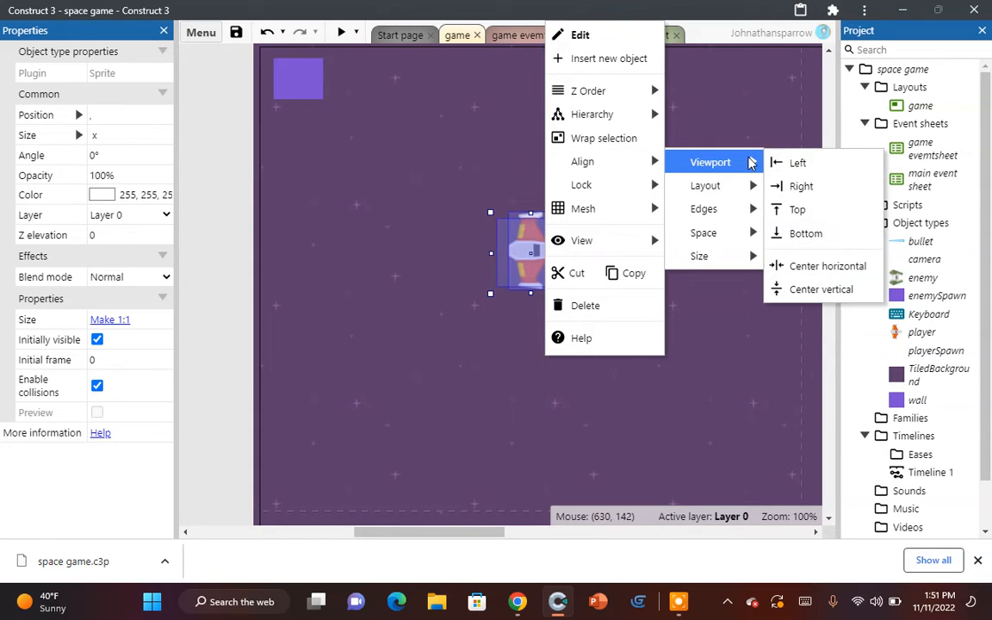
pyautogui.click(858, 290)
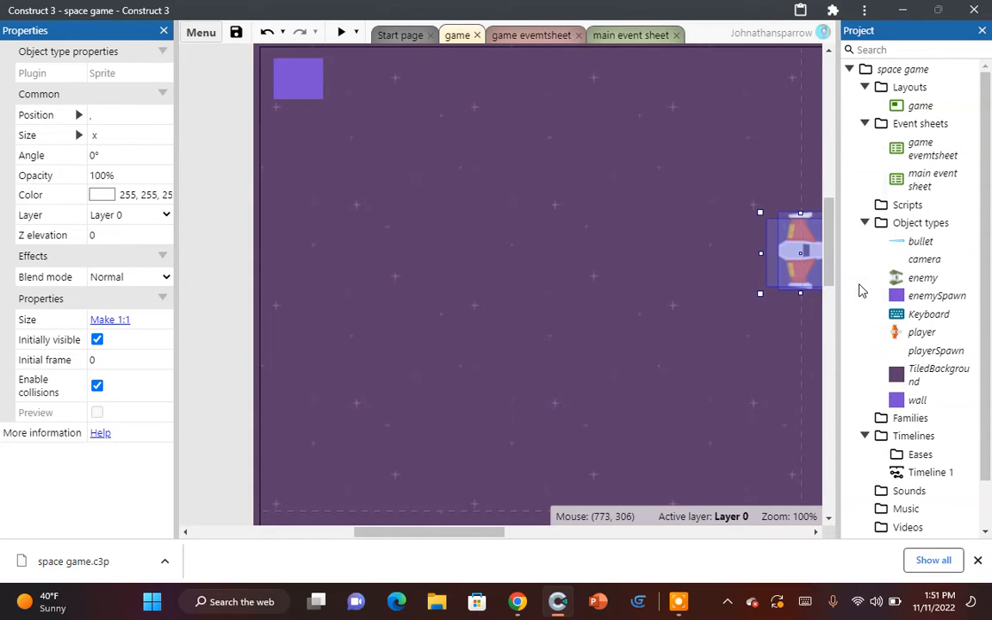
# Step: Align the selected player ship and overlapping sprite to the layout's vertical centre
pyautogui.rightClick(787, 254)
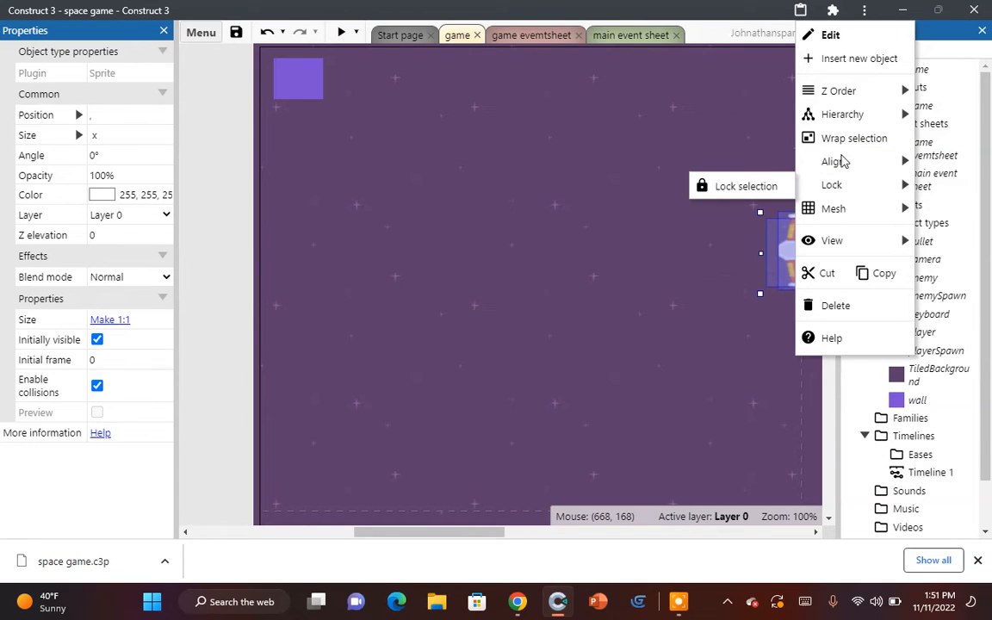
pyautogui.moveTo(824, 167)
pyautogui.moveTo(778, 186)
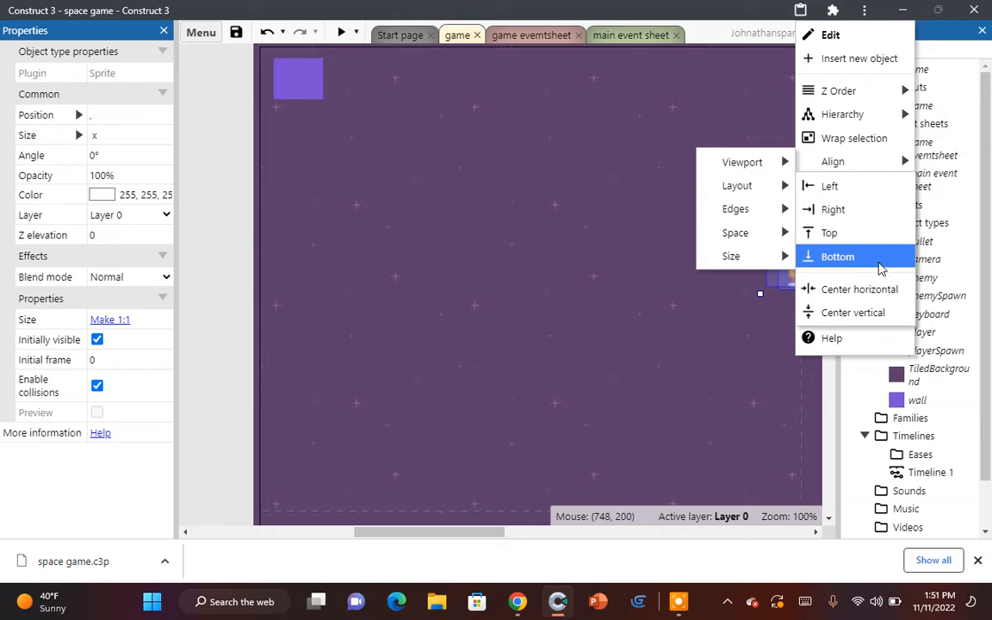
# Step: Align the selected player and playerSpawn sprites by their vertical centers, and select the camera sprite
pyautogui.click(877, 314)
pyautogui.scroll(-1, 744, 380)
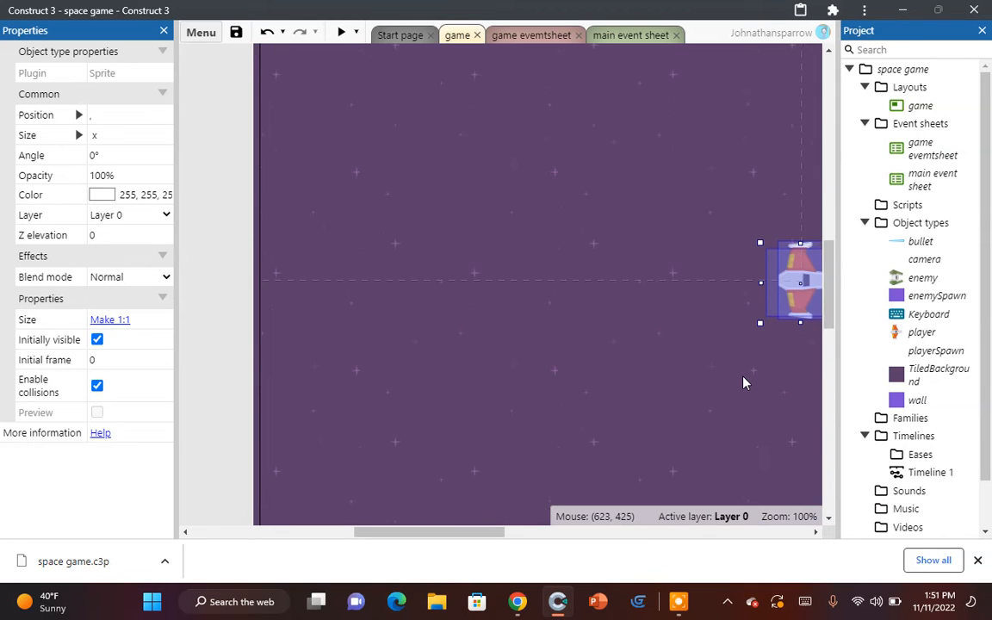
pyautogui.scroll(1, 744, 382)
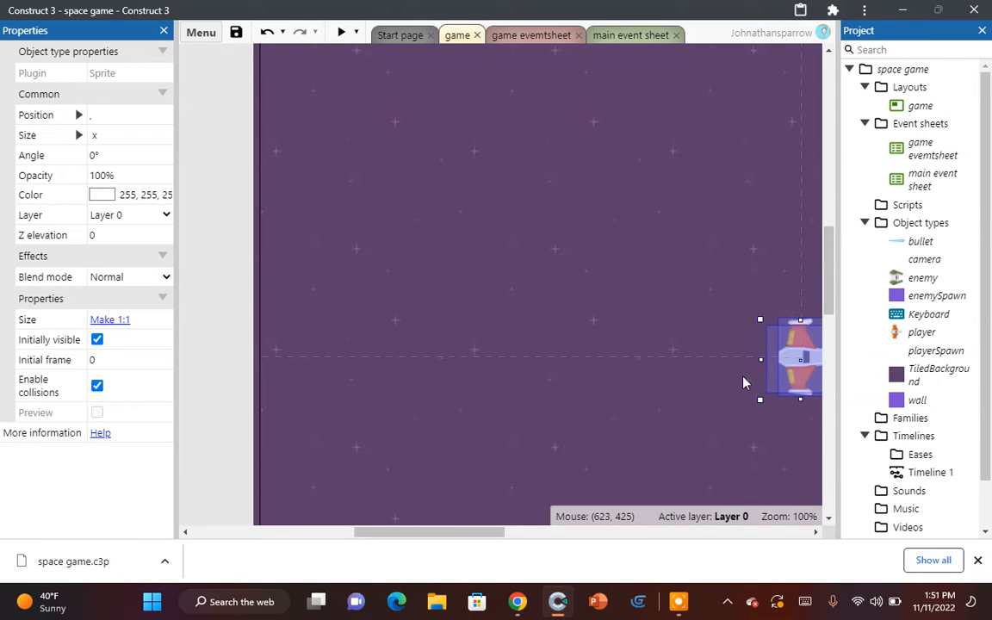
pyautogui.click(456, 89)
pyautogui.click(554, 178)
pyautogui.moveTo(232, 62); pyautogui.dragTo(930, 591)
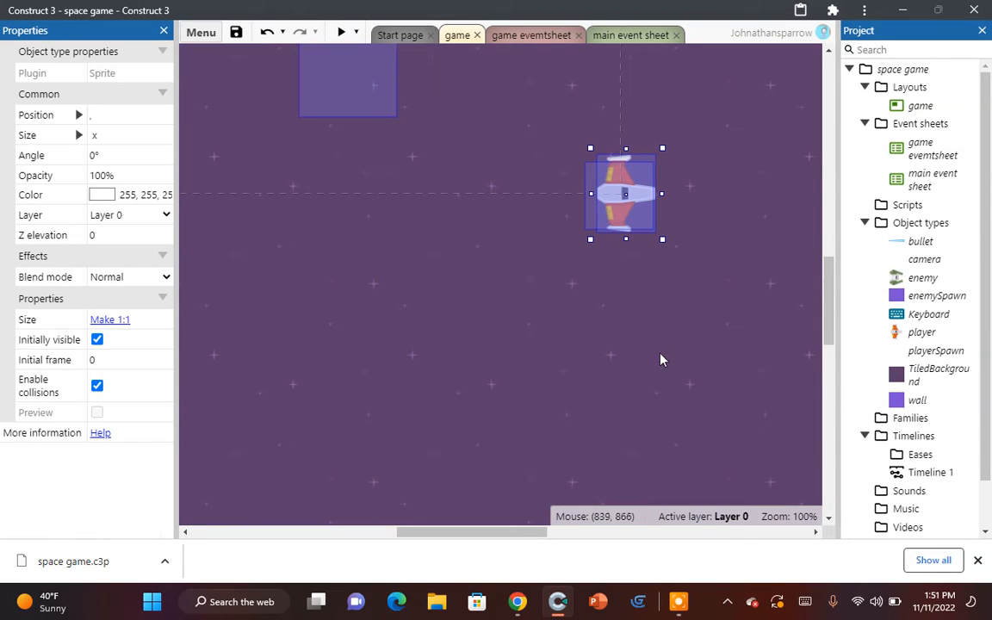
pyautogui.click(576, 389)
pyautogui.click(636, 202)
pyautogui.click(403, 123)
pyautogui.click(360, 83)
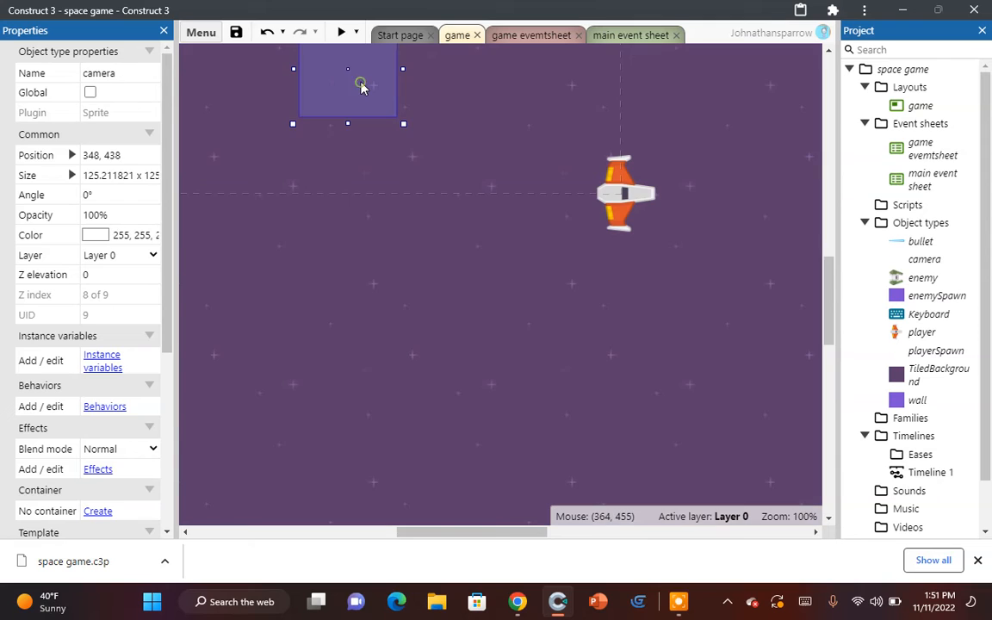
# Step: Add an event group named "camera" to the main event sheet
pyautogui.click(630, 35)
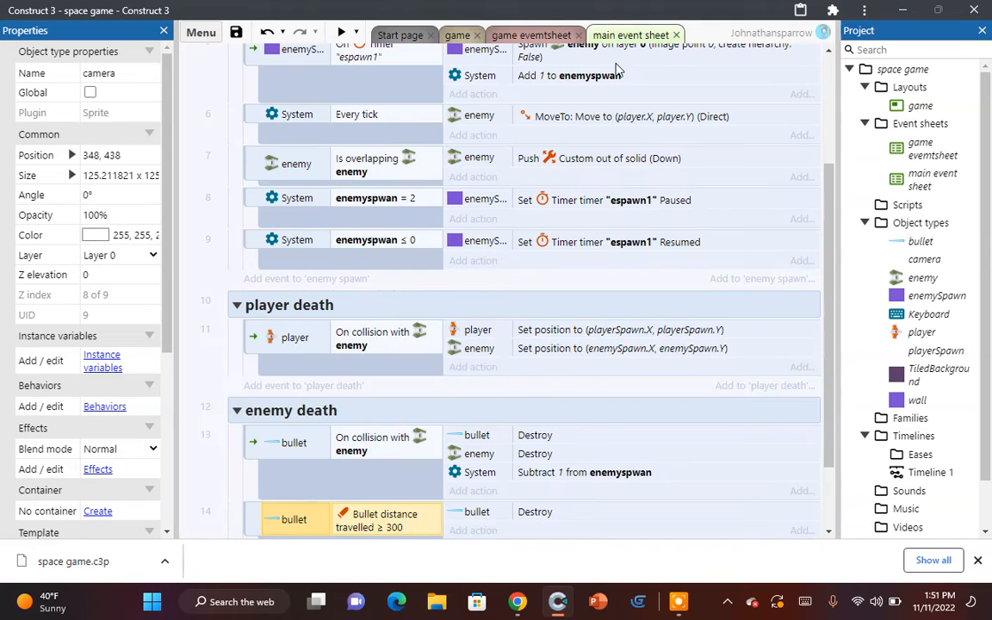
pyautogui.scroll(-2, 306, 508)
pyautogui.rightClick(306, 269)
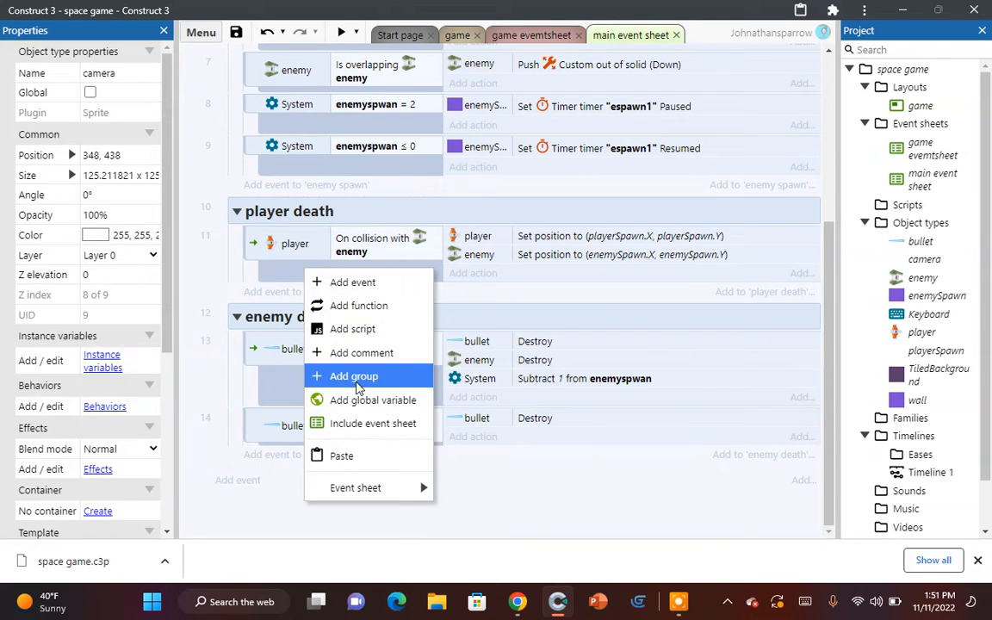
pyautogui.click(355, 376)
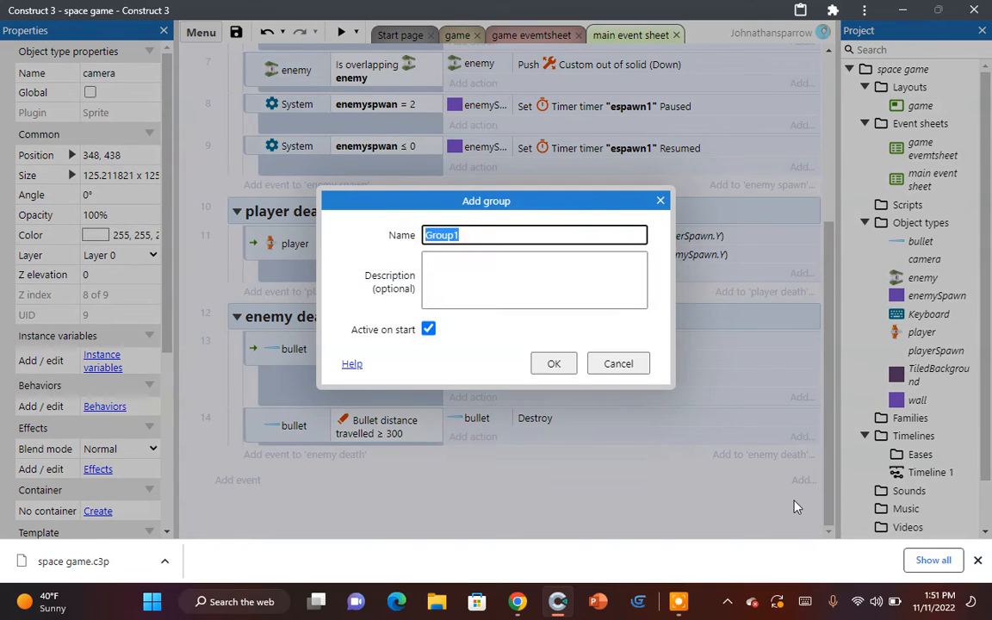
pyautogui.press('Return')
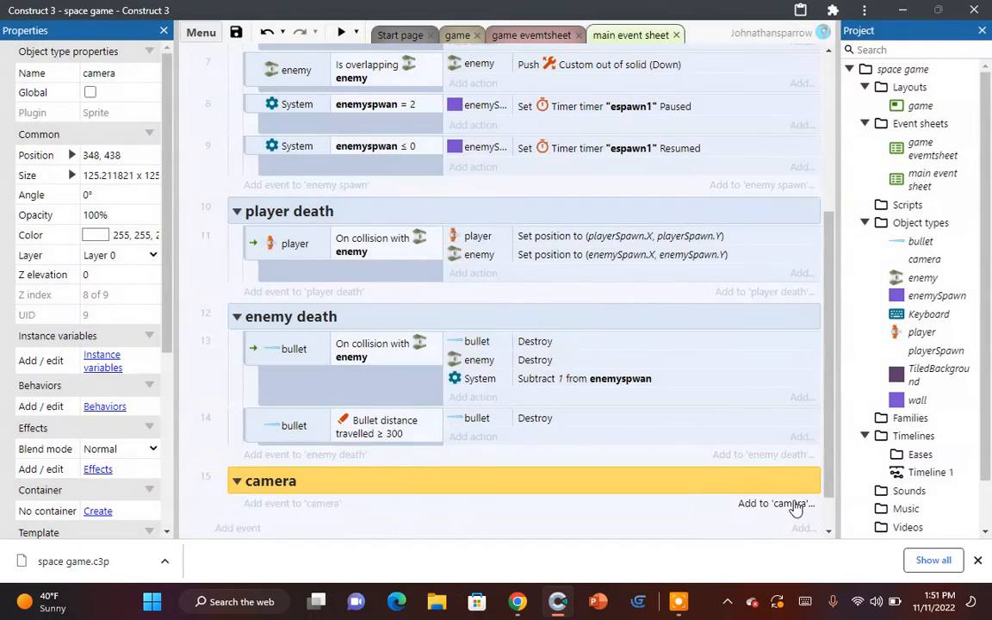
pyautogui.click(270, 505)
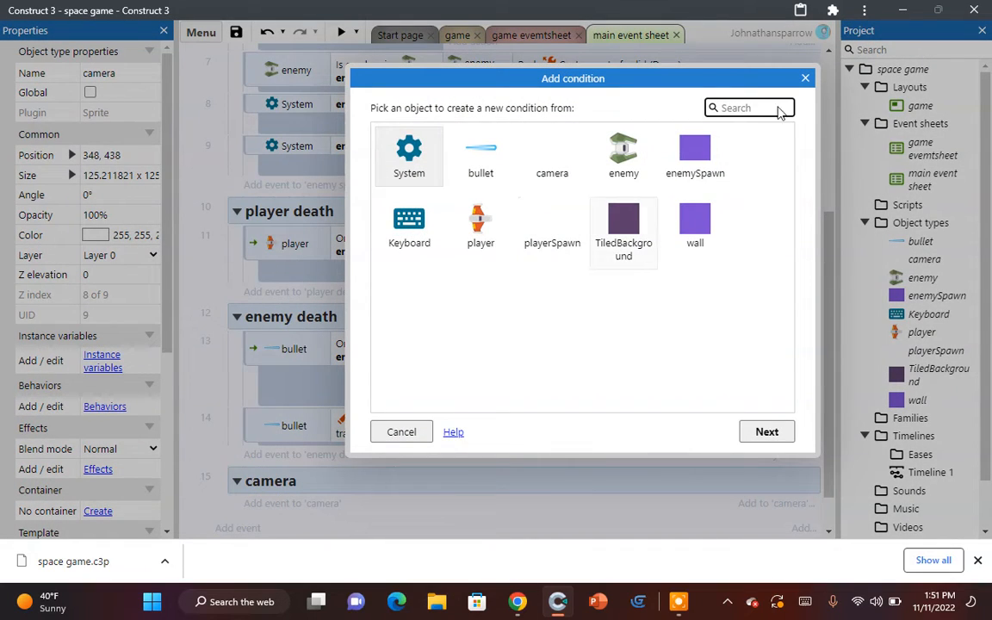
pyautogui.click(805, 78)
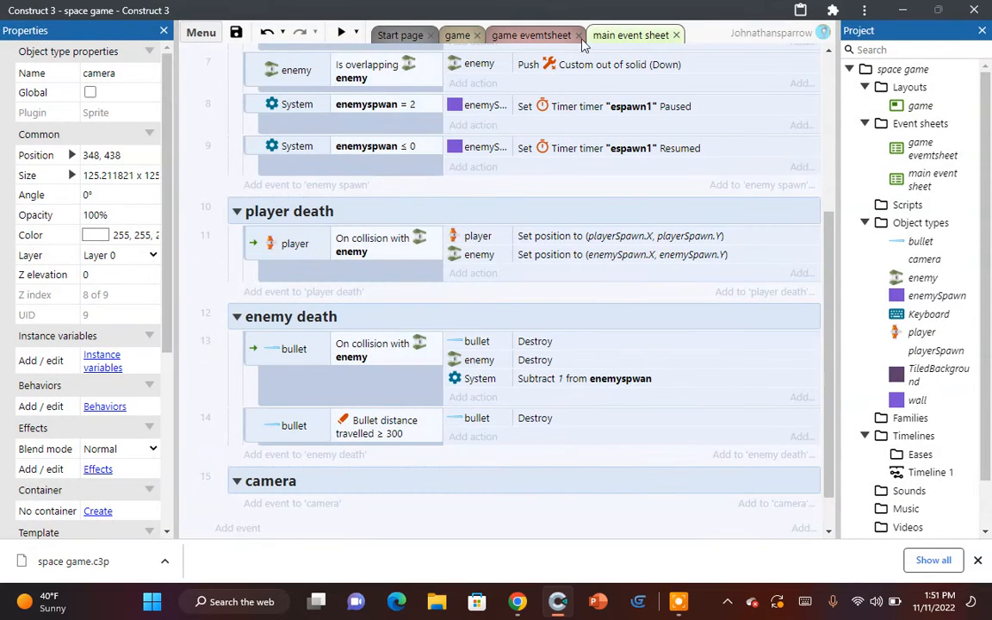
# Step: Add the Bound to layout behavior to the camera sprite in the game layout
pyautogui.click(459, 35)
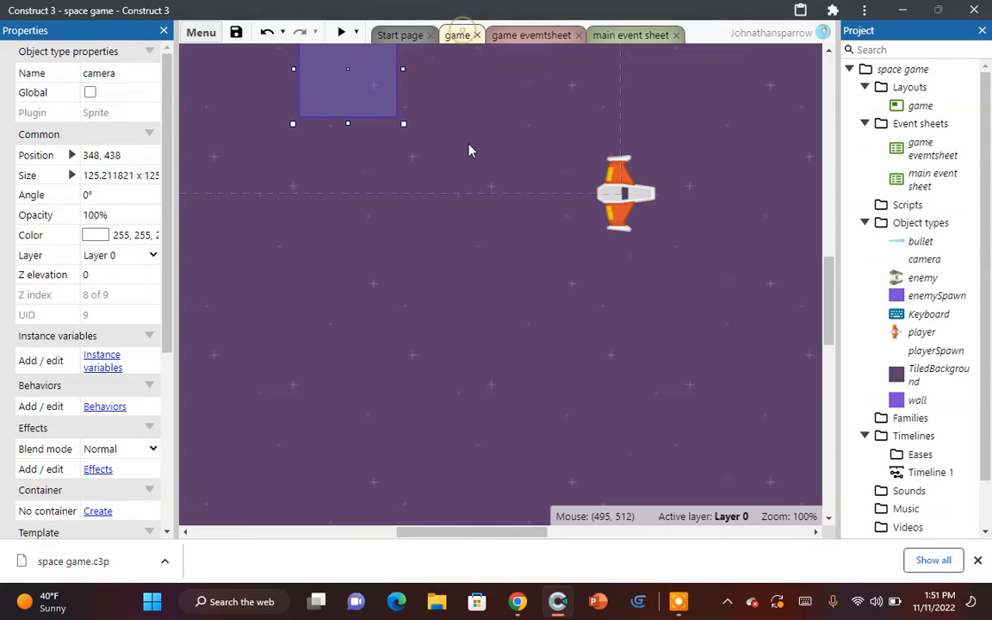
pyautogui.click(104, 407)
pyautogui.click(494, 232)
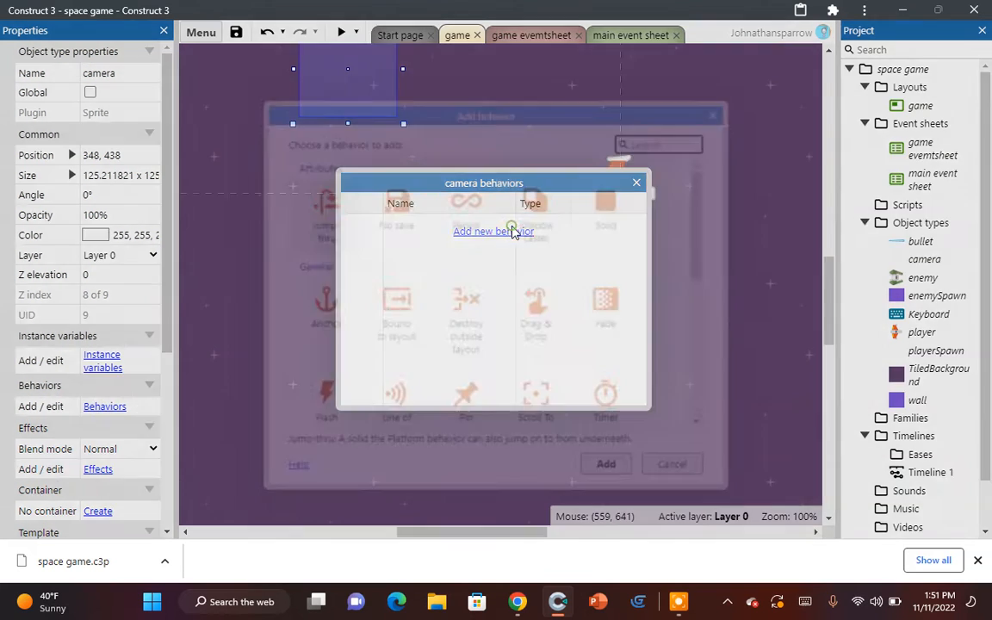
pyautogui.click(384, 321)
pyautogui.click(608, 468)
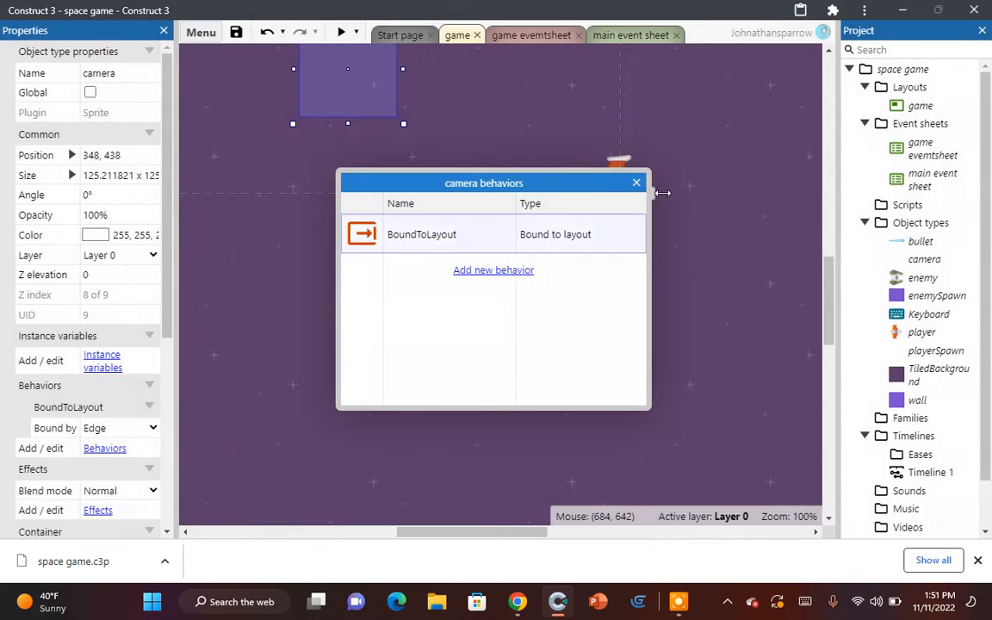
pyautogui.click(638, 183)
# Step: Reposition the playerSpawn sprite over the player ship at about 707, 601
pyautogui.click(629, 214)
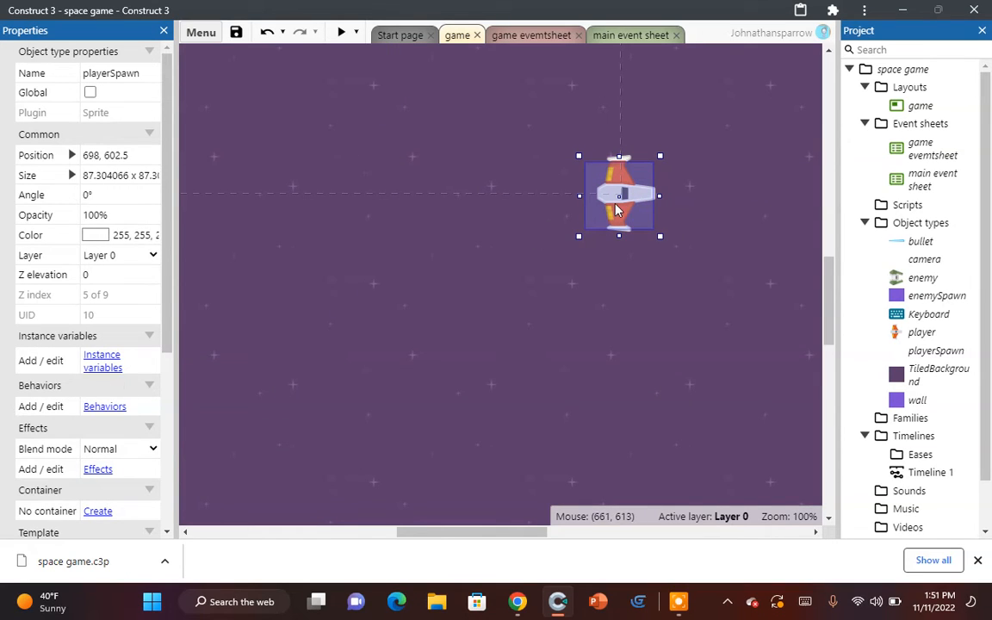
pyautogui.moveTo(617, 210); pyautogui.dragTo(604, 270)
pyautogui.click(626, 181)
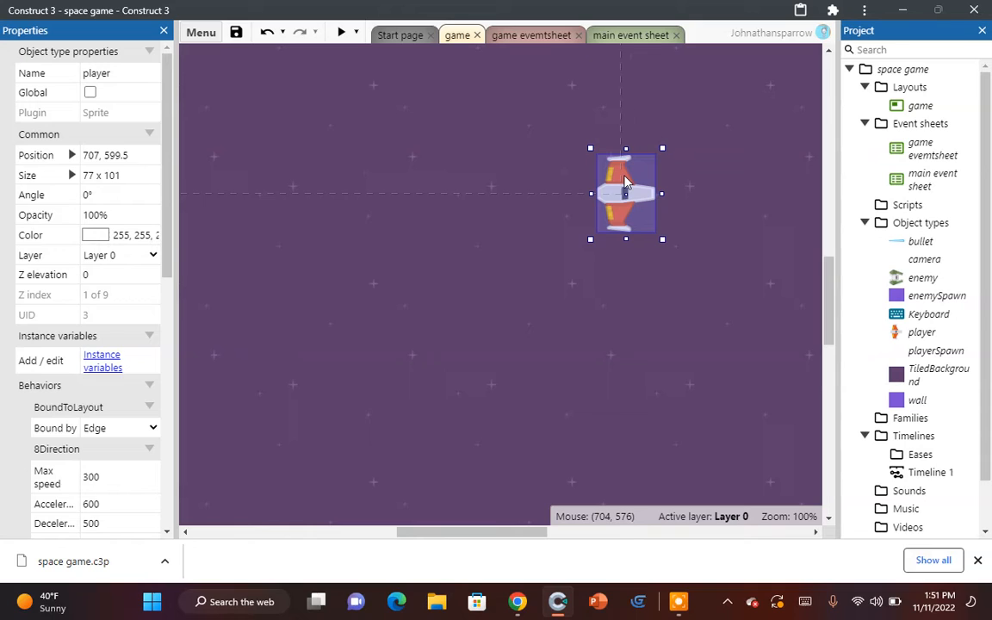
pyautogui.moveTo(618, 265); pyautogui.dragTo(636, 211)
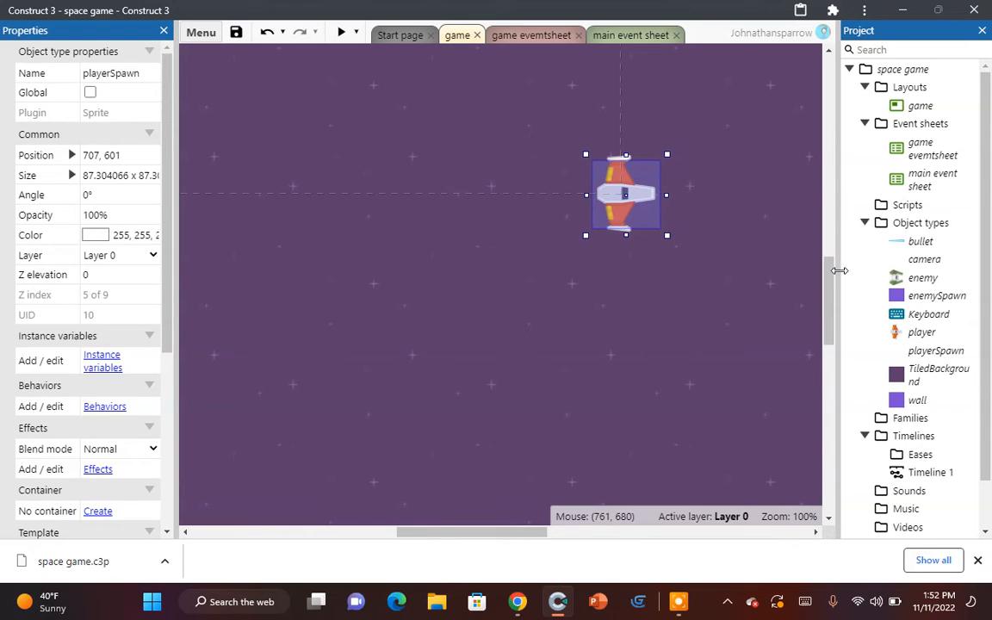
# Step: Add the Scroll To behavior to the camera sprite
pyautogui.click(502, 139)
pyautogui.click(376, 77)
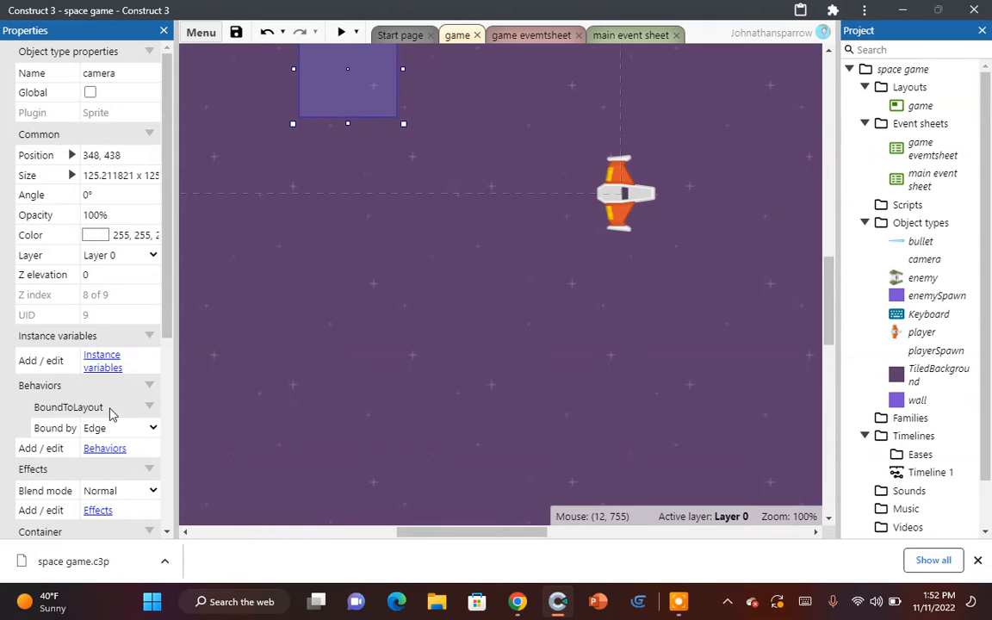
pyautogui.click(110, 451)
pyautogui.click(483, 276)
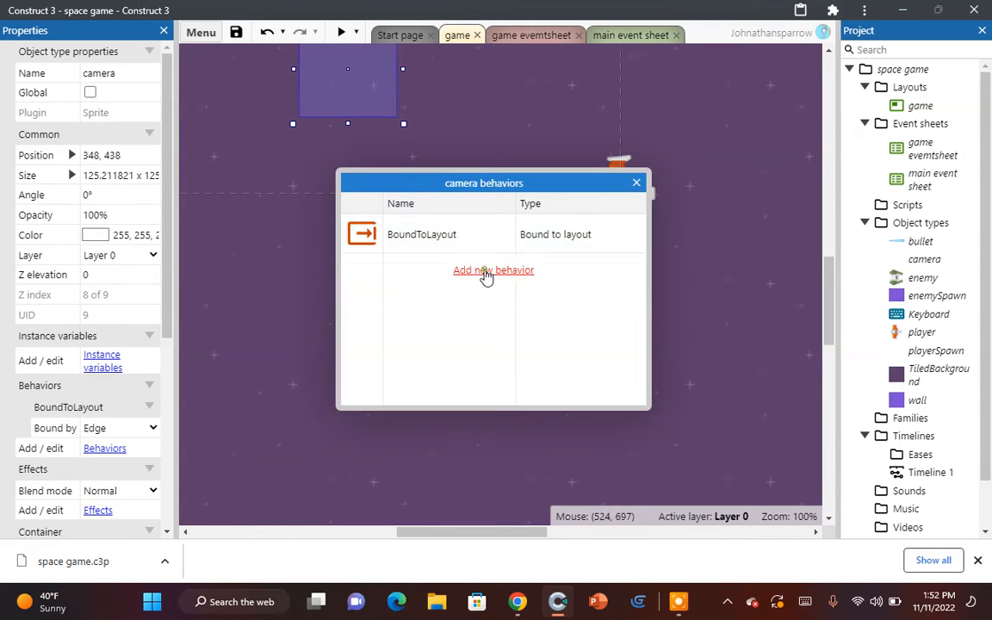
pyautogui.scroll(-2, 486, 276)
pyautogui.doubleClick(465, 250)
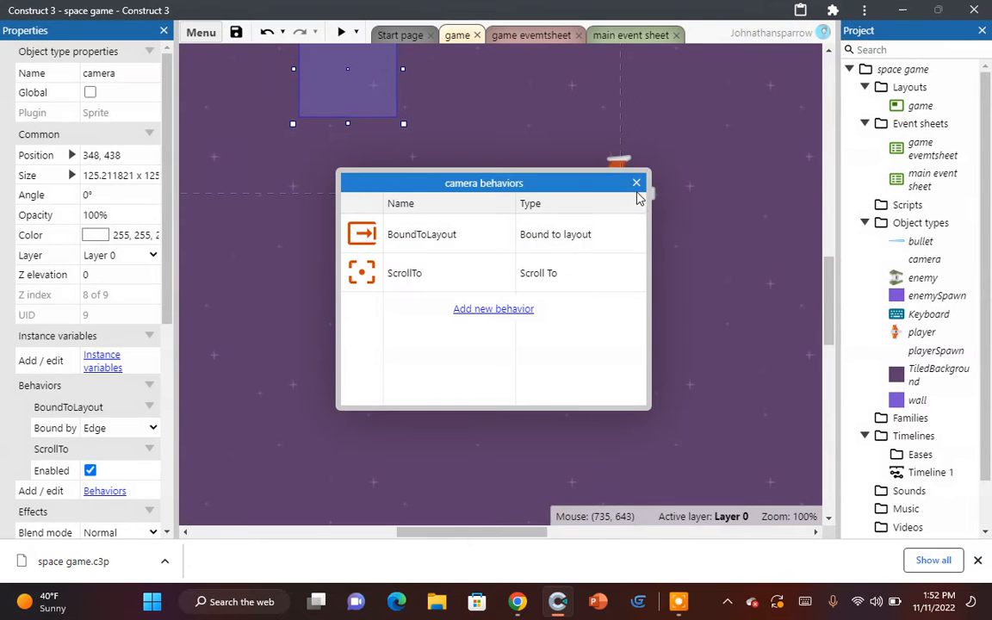
pyautogui.click(635, 191)
# Step: Add a System Every tick event to the camera group in the main event sheet
pyautogui.click(630, 35)
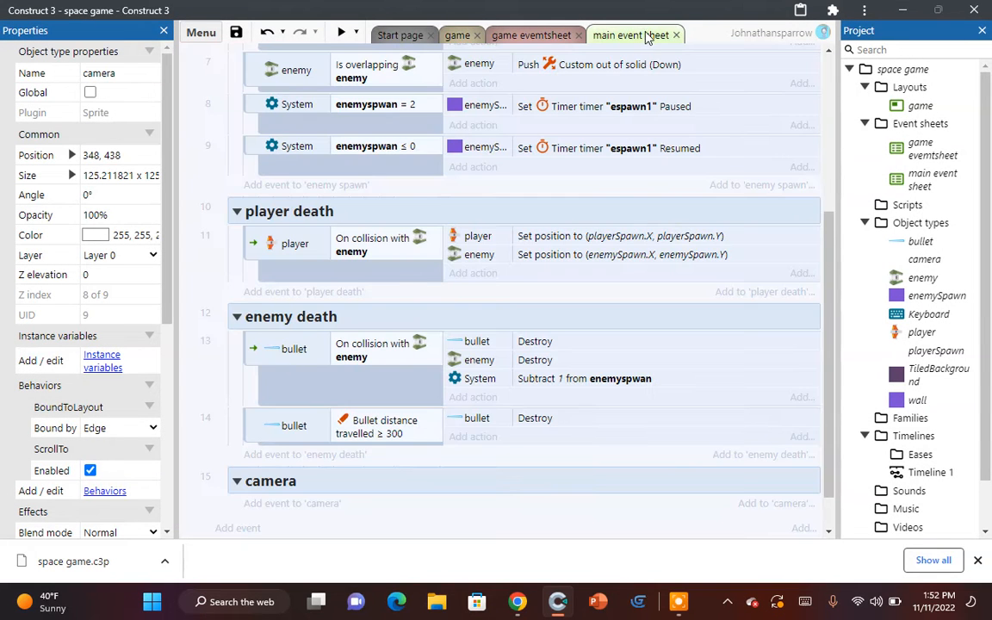
pyautogui.click(319, 505)
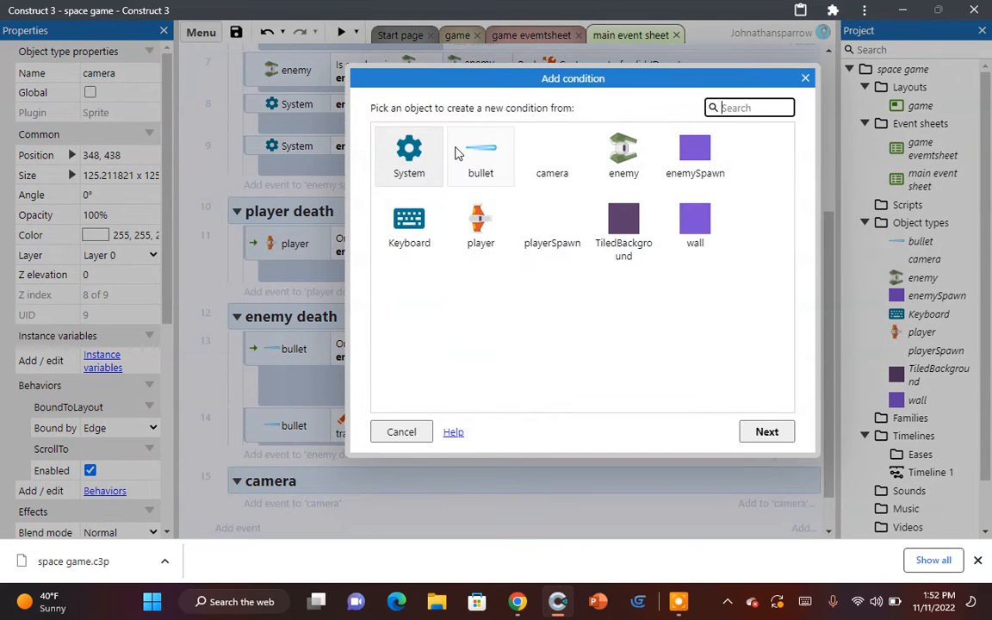
pyautogui.doubleClick(409, 153)
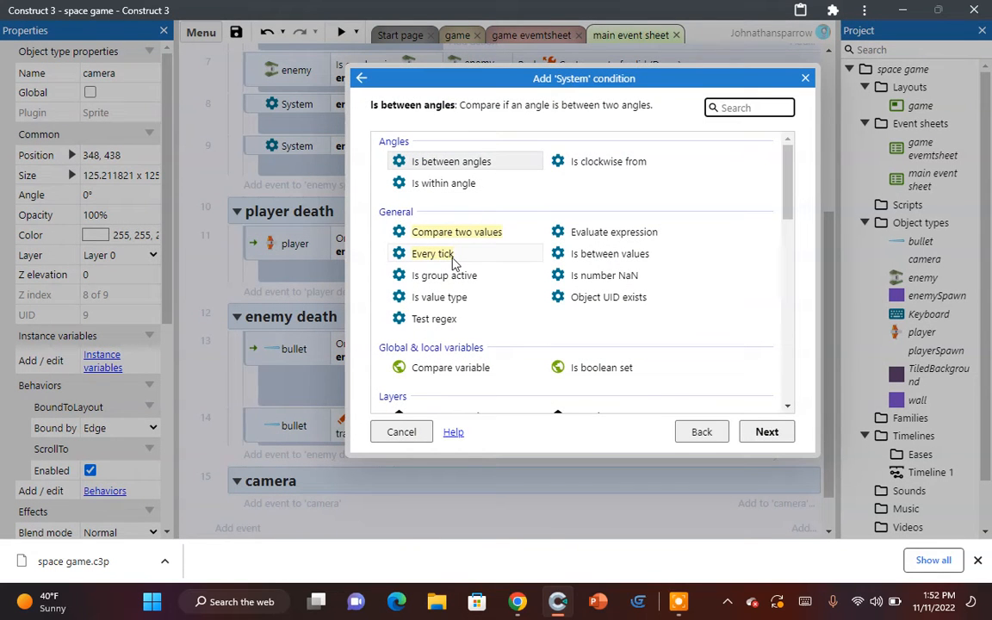
pyautogui.doubleClick(449, 256)
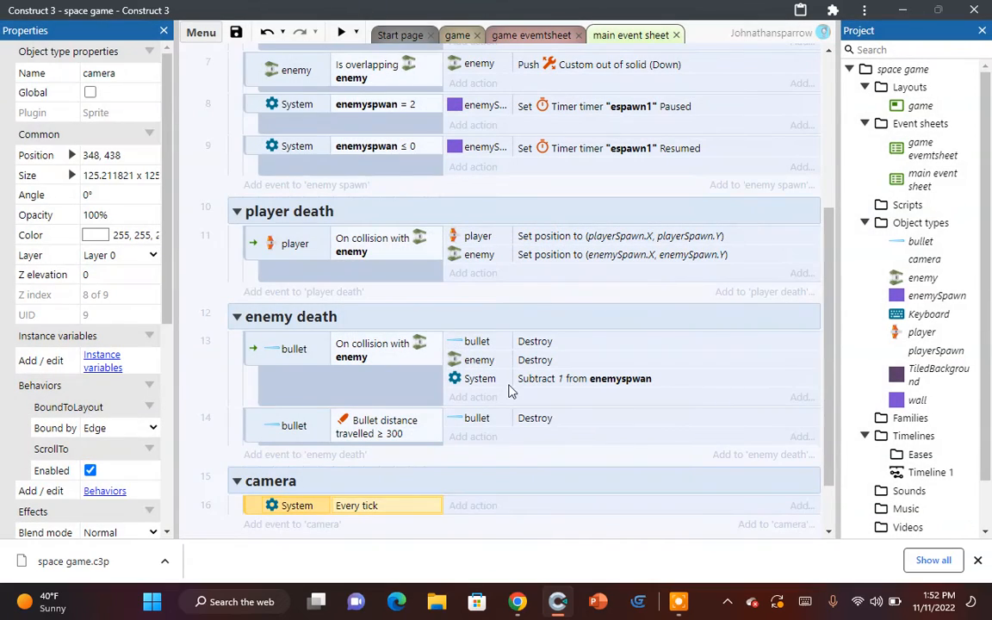
# Step: Choose the camera object's Set position action for the camera group's Every tick event
pyautogui.click(469, 506)
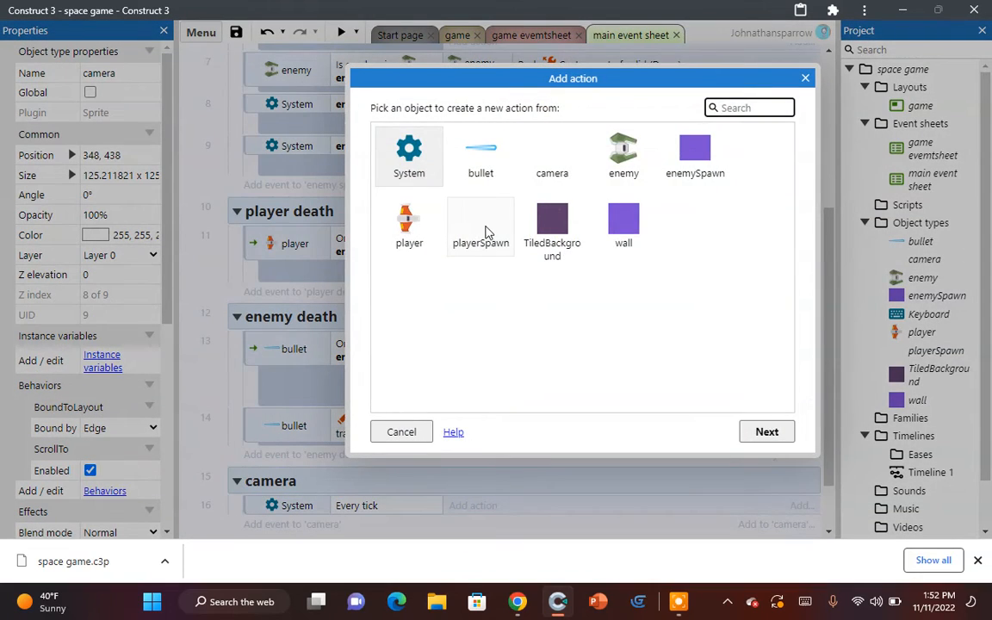
pyautogui.doubleClick(552, 153)
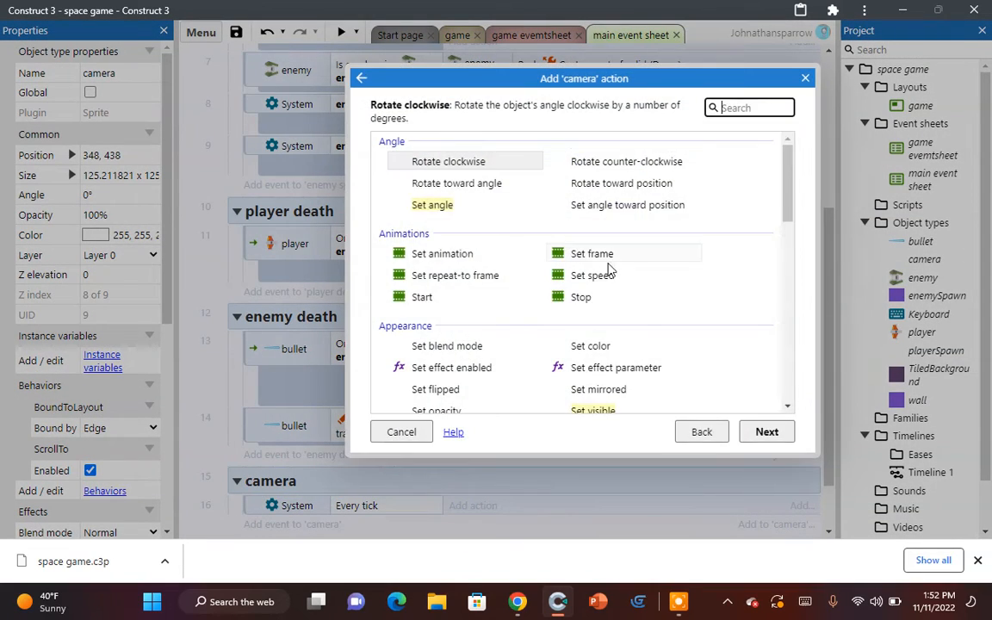
pyautogui.scroll(-1, 585, 293)
pyautogui.scroll(-5, 607, 314)
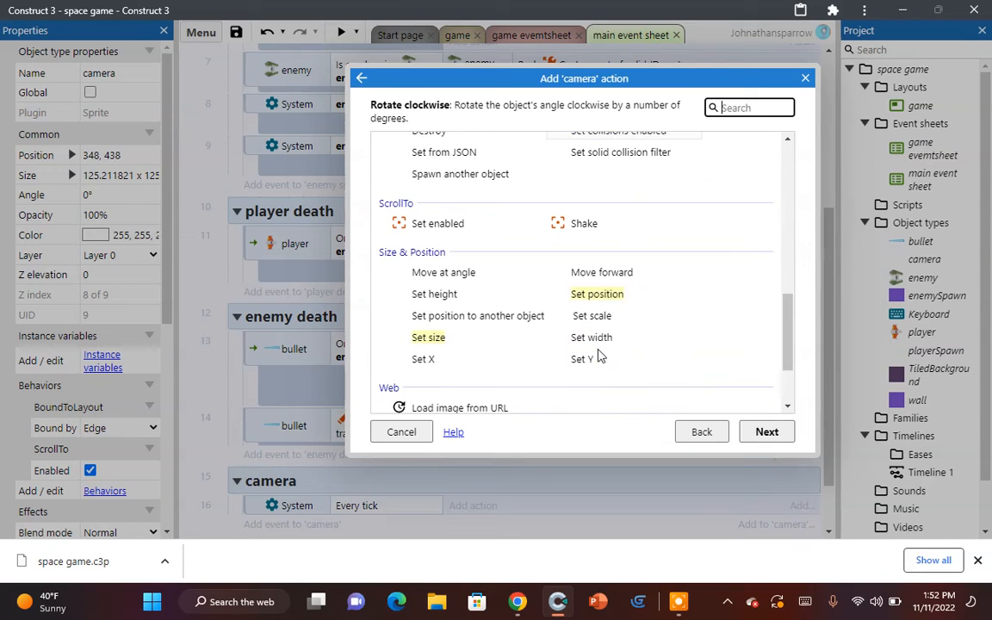
pyautogui.doubleClick(613, 294)
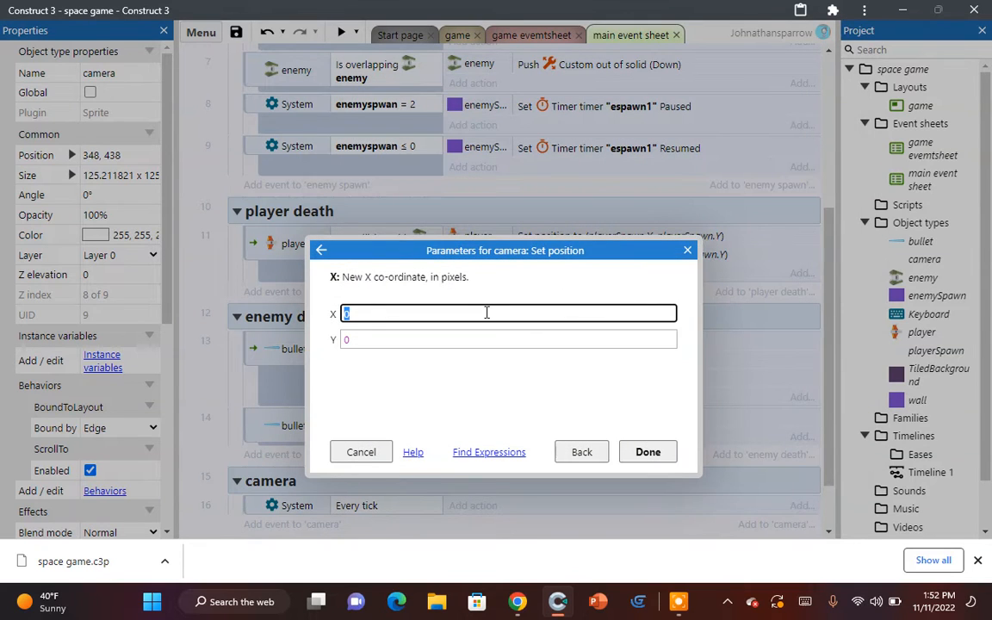
pyautogui.write('lerp')
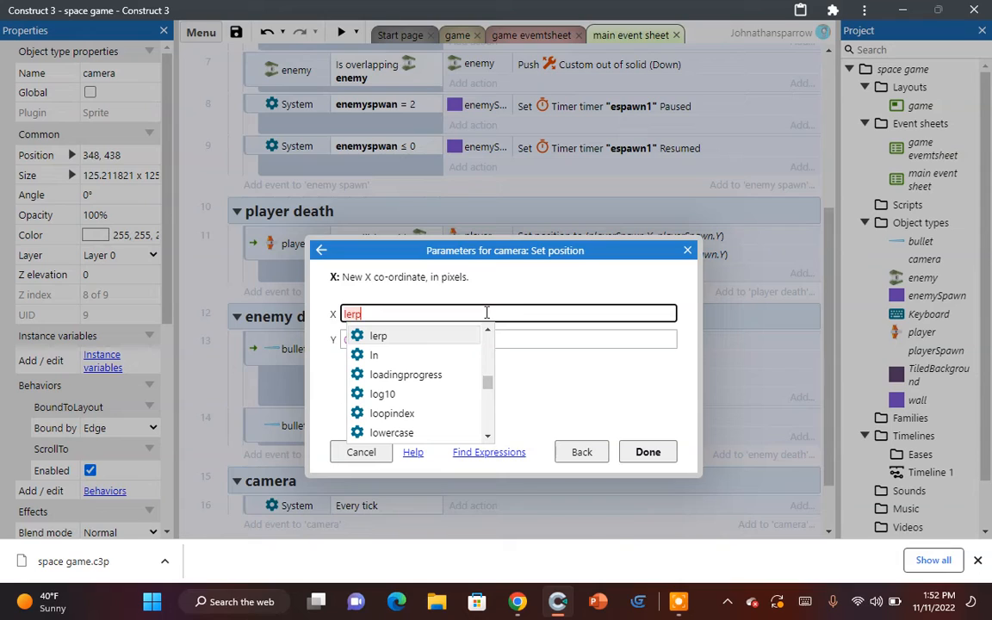
pyautogui.press('Escape')
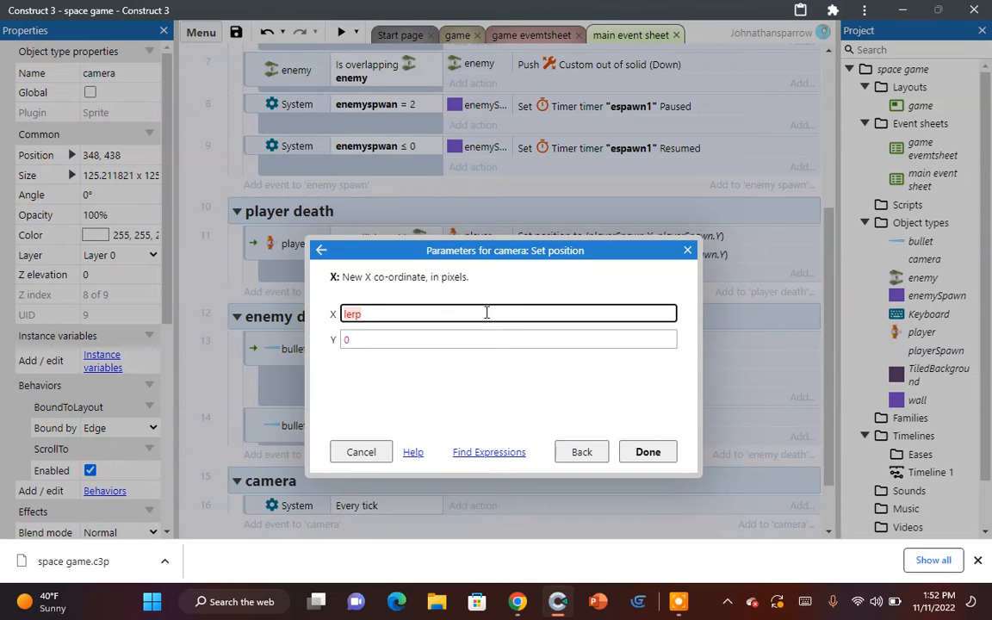
pyautogui.write('(')
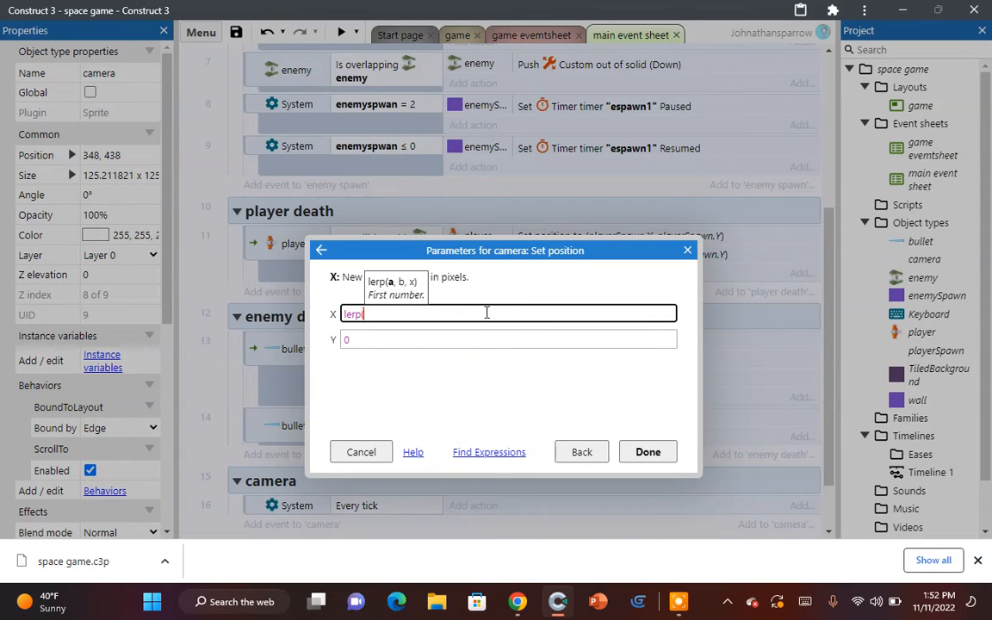
pyautogui.write('sel')
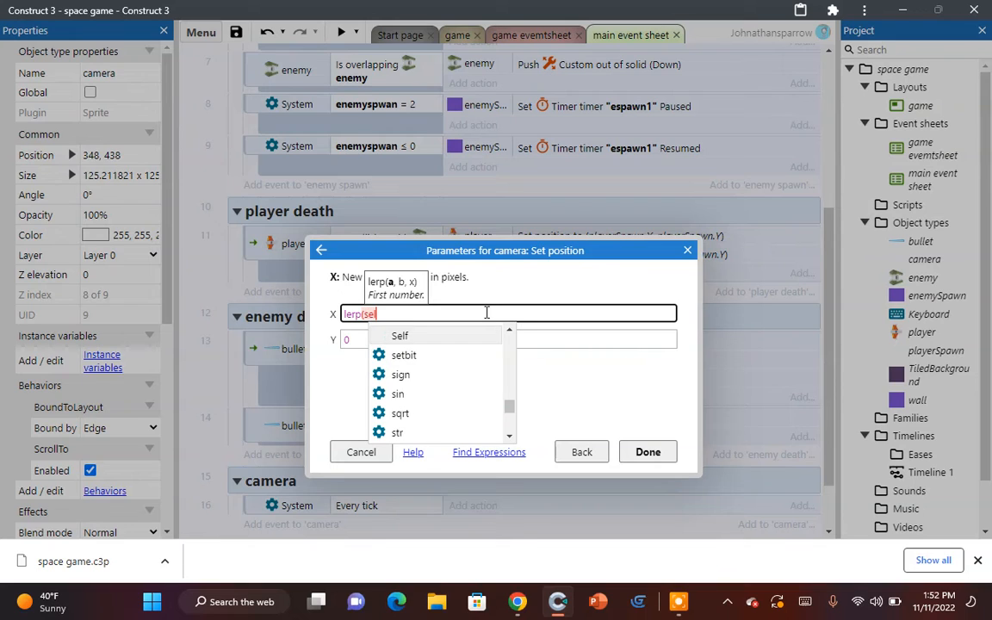
pyautogui.write('X')
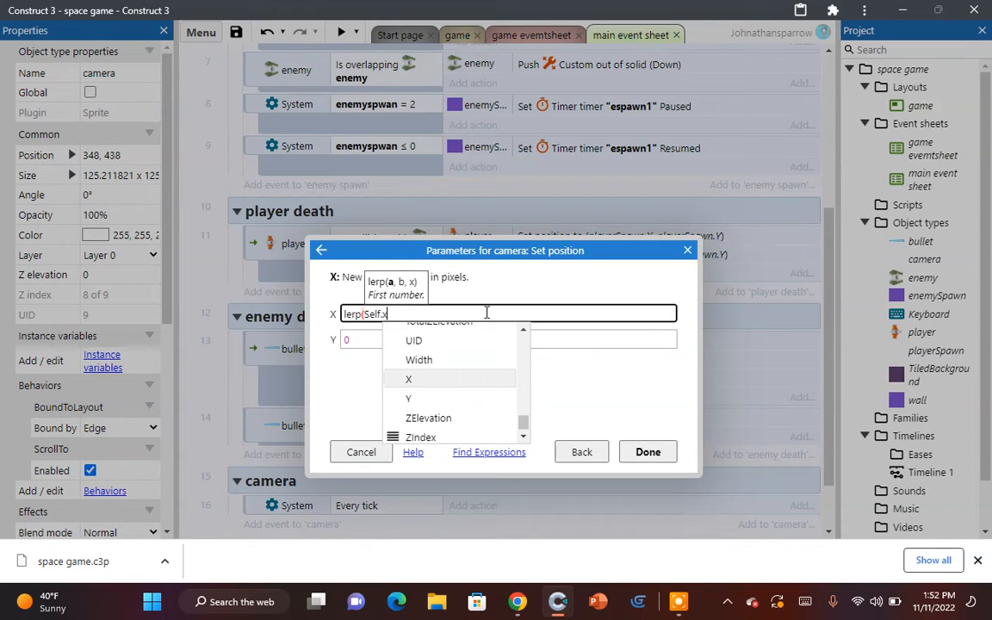
pyautogui.write(', ')
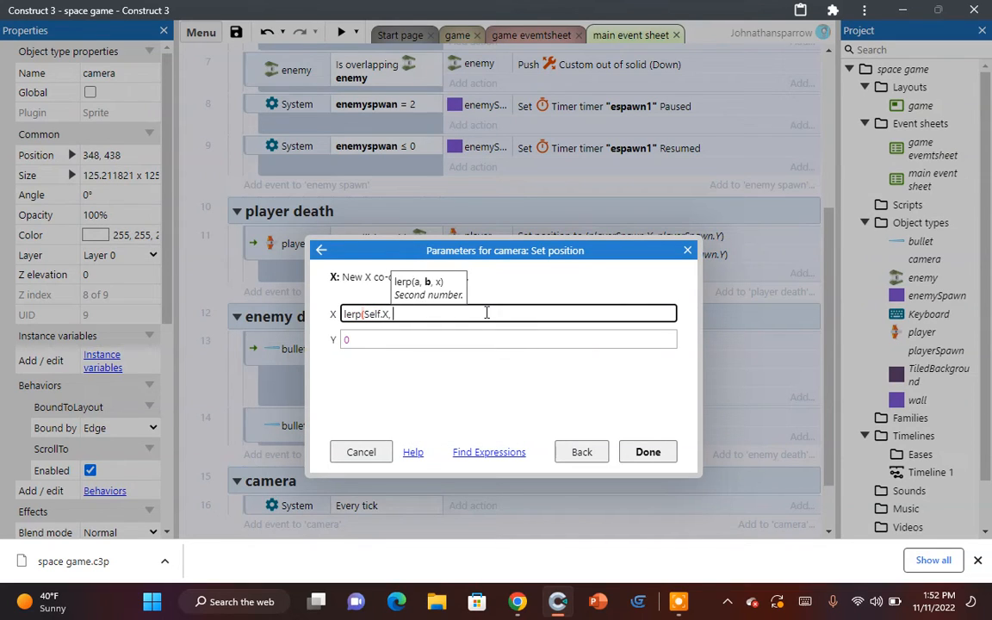
pyautogui.write('player')
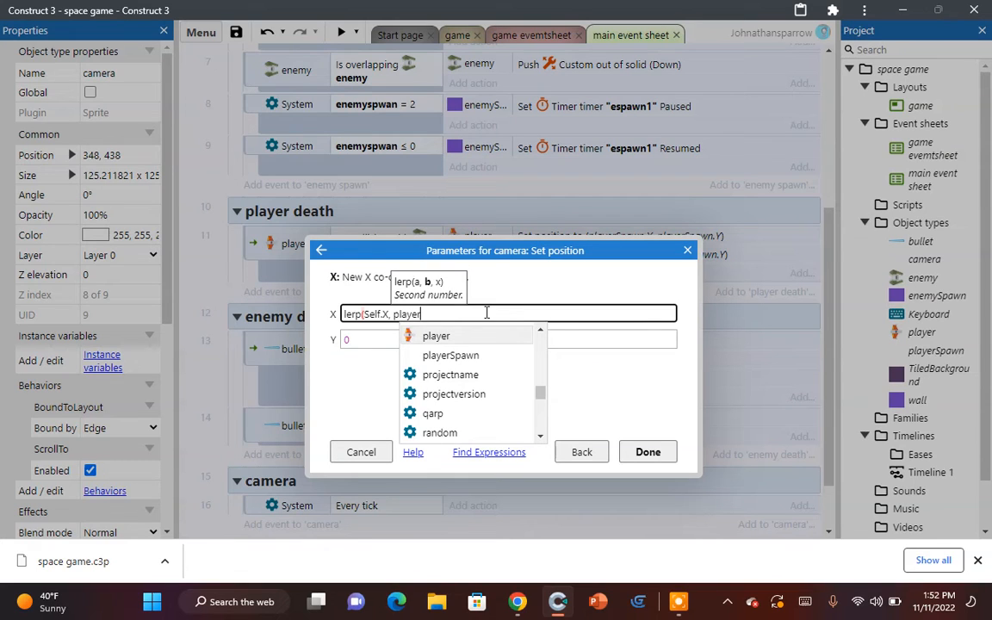
pyautogui.write('.x')
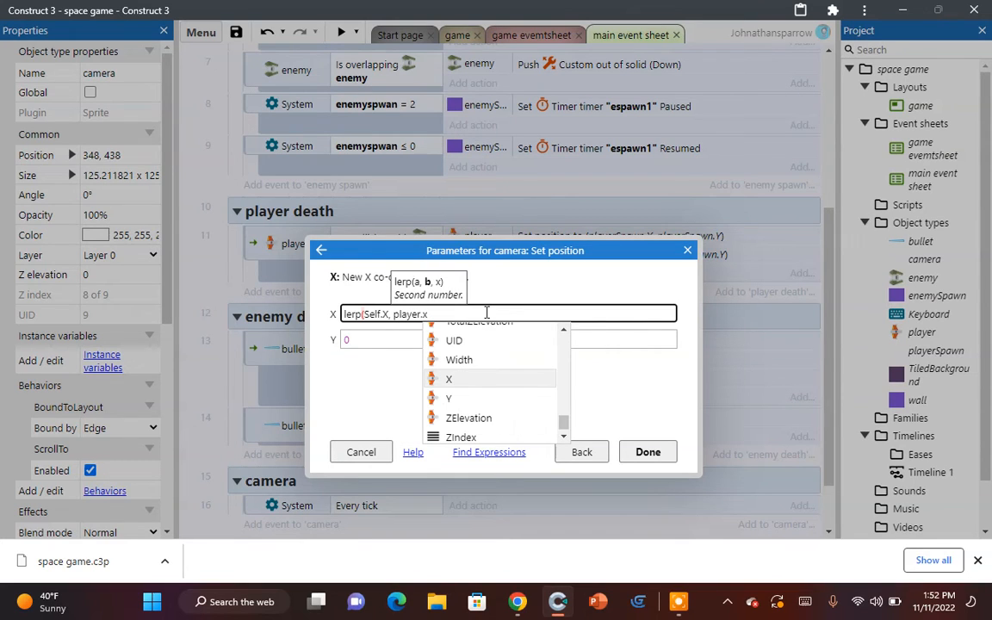
pyautogui.write(',')
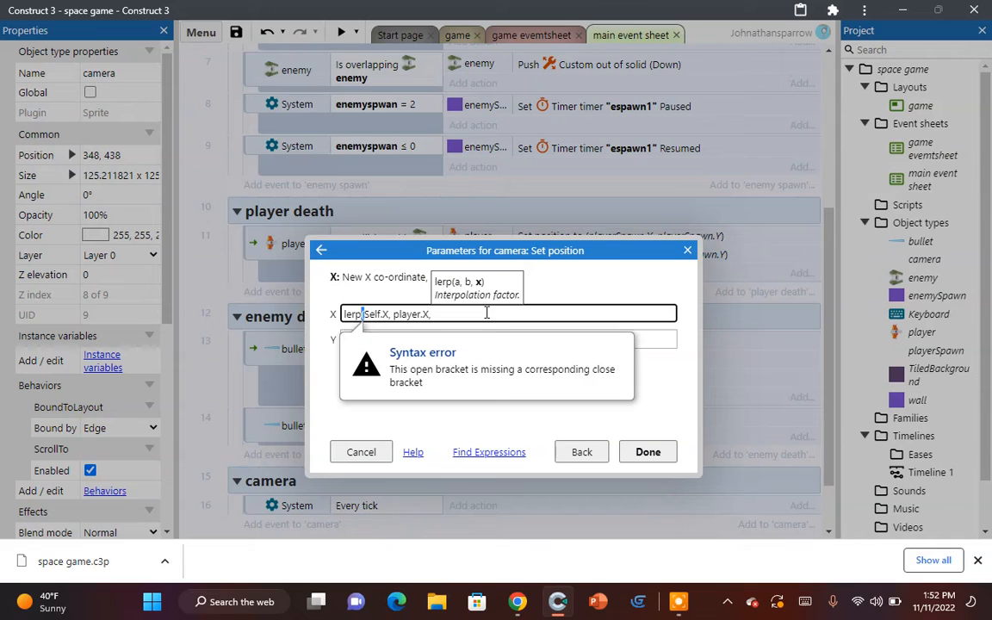
pyautogui.press('BackSpace')
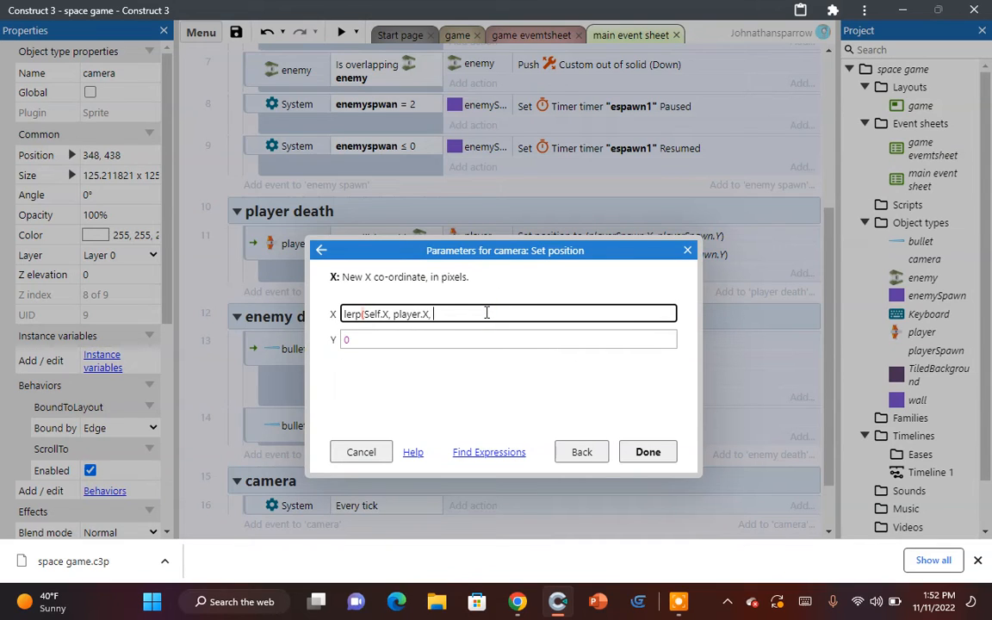
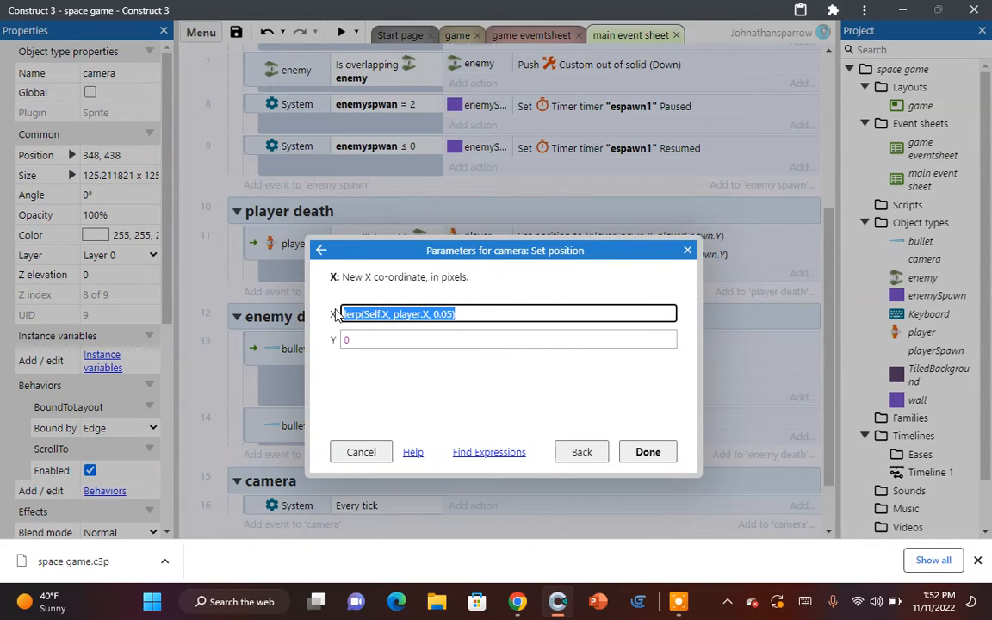
pyautogui.rightClick(353, 315)
pyautogui.click(392, 142)
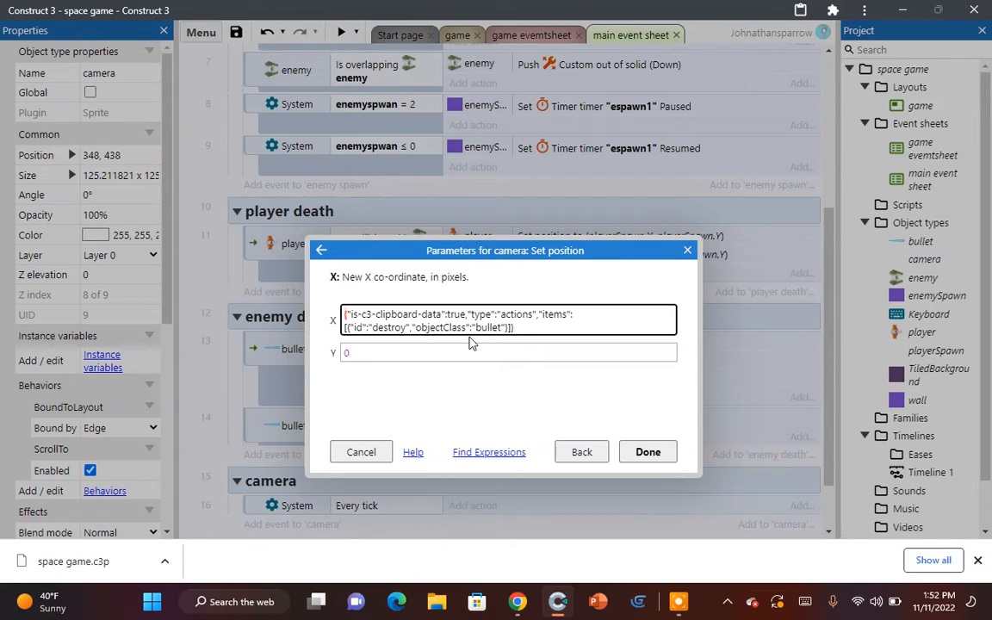
pyautogui.moveTo(560, 336); pyautogui.dragTo(341, 304)
pyautogui.press('BackSpace')
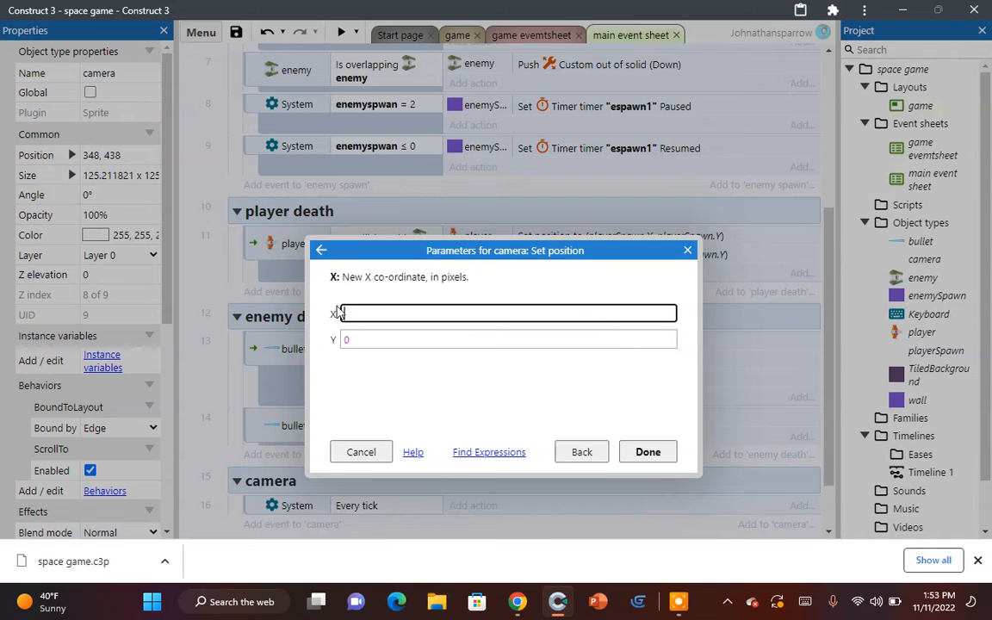
# Step: Set the X coordinate of the camera's Set position action to lerp(Self.X, player.X, 0.05)
pyautogui.write('lerp')
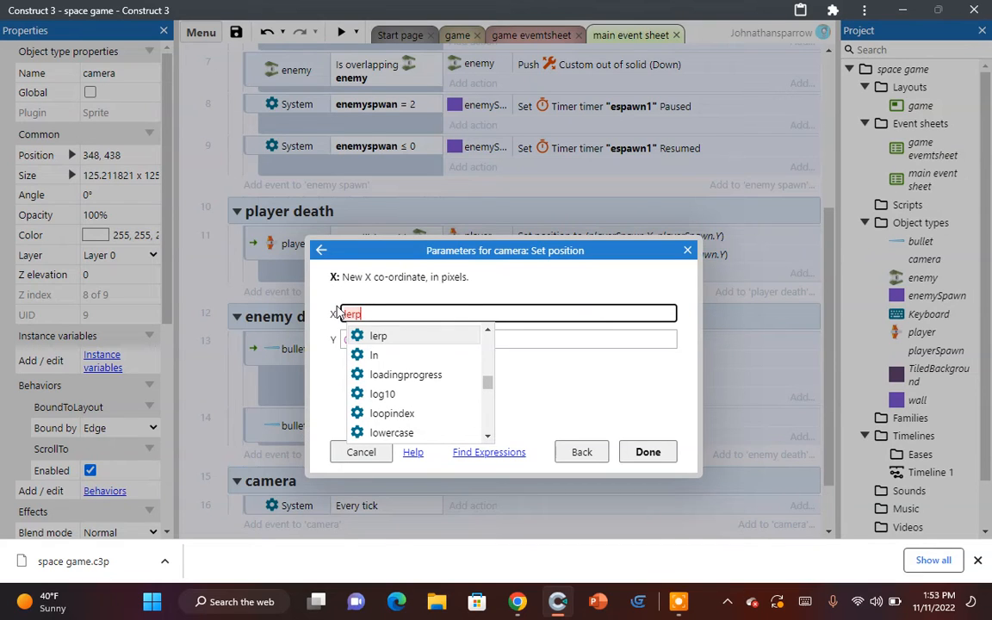
pyautogui.write('(')
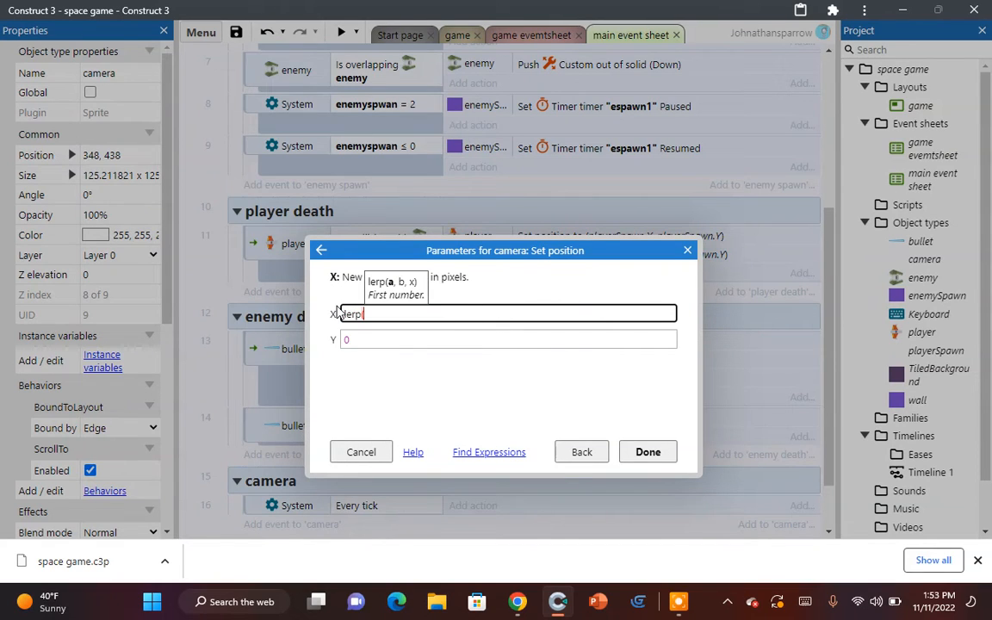
pyautogui.write('self')
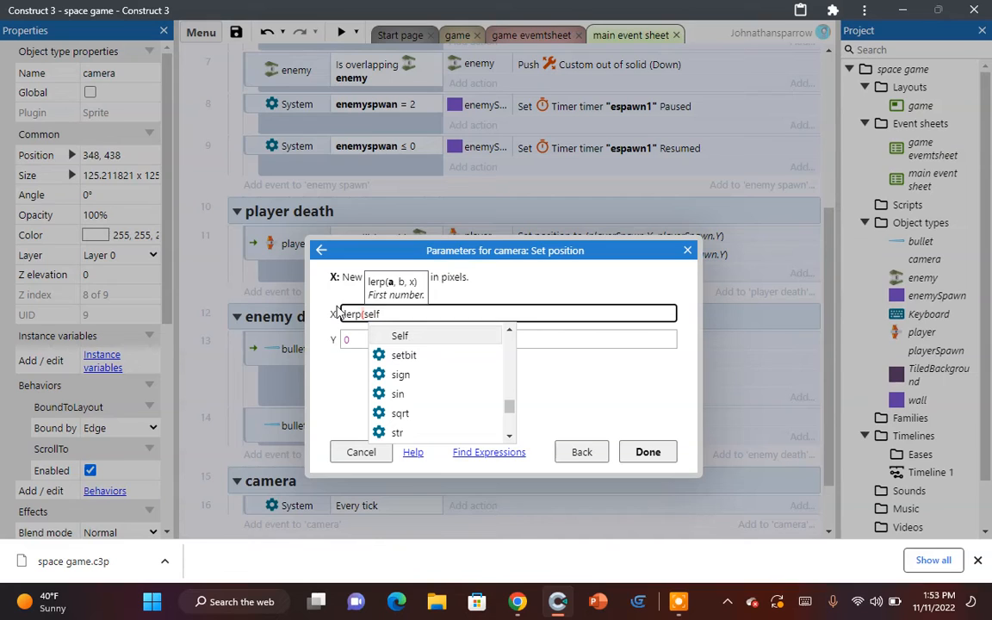
pyautogui.write('.X')
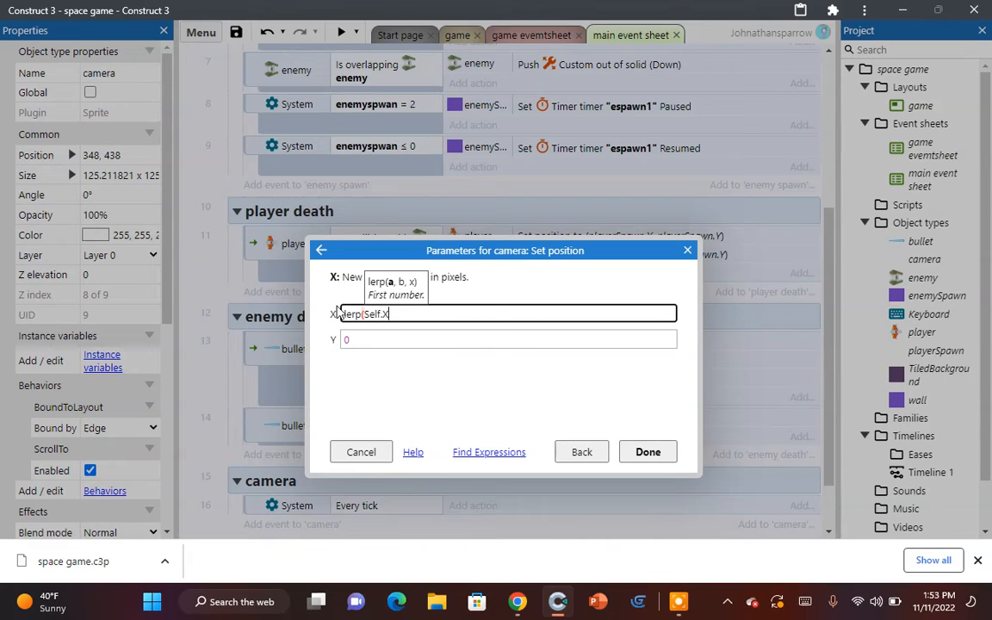
pyautogui.write(', pla')
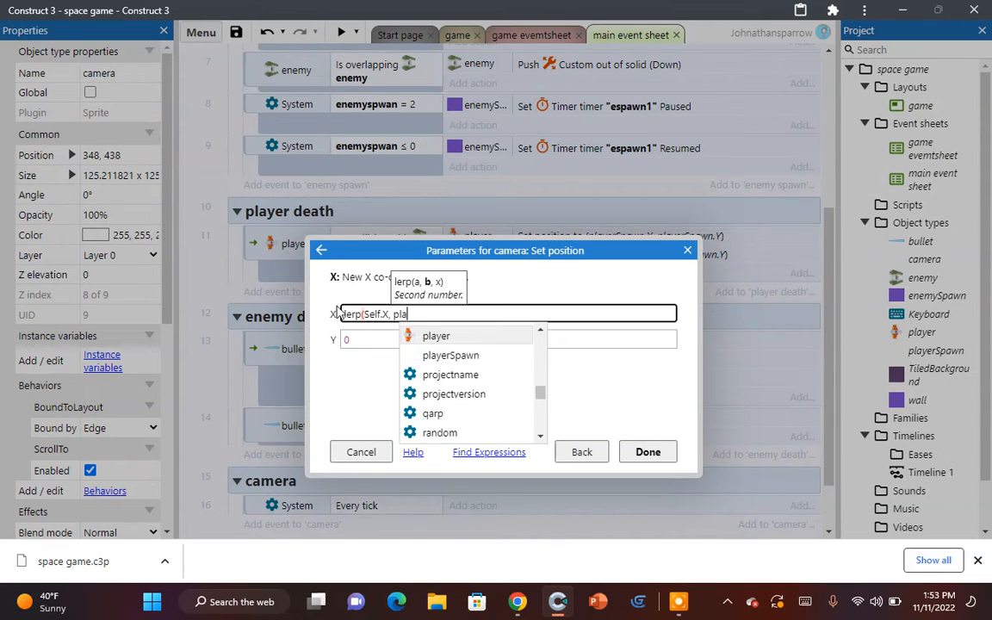
pyautogui.write('yer.')
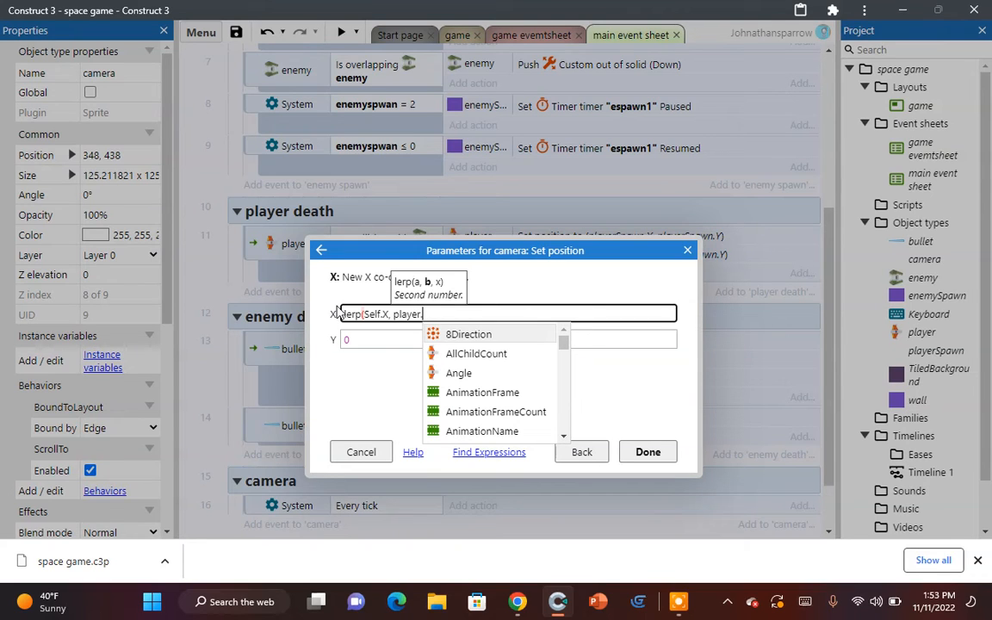
pyautogui.write('Y')
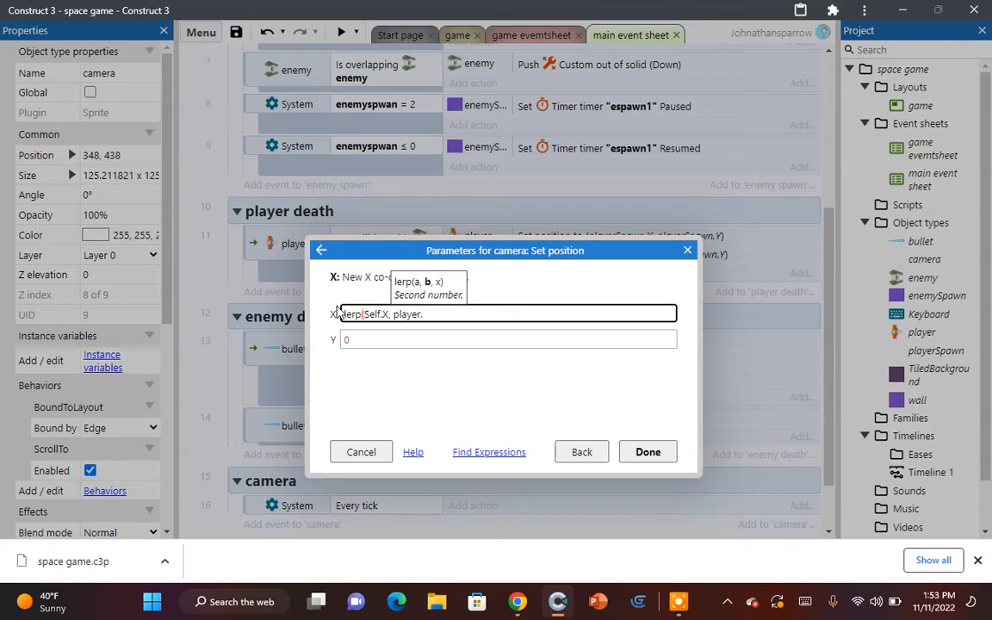
pyautogui.write('X')
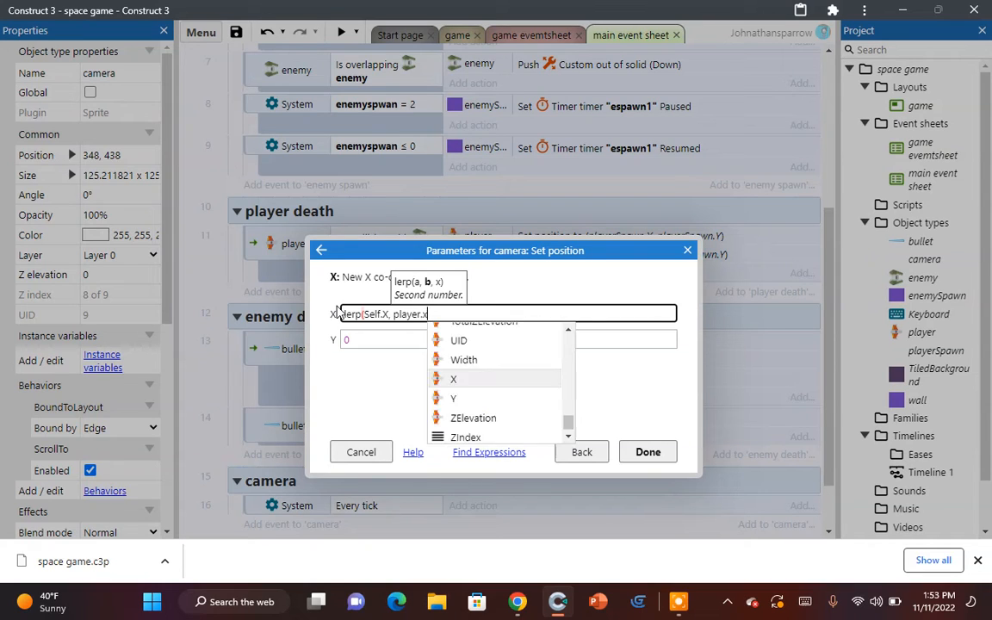
pyautogui.write(', 0.0')
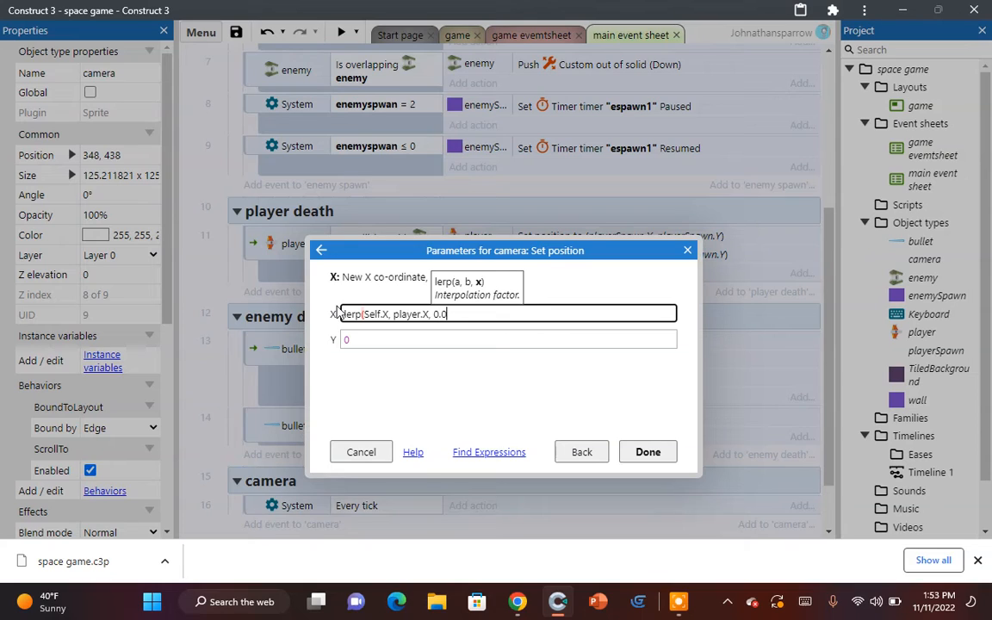
pyautogui.write('5)')
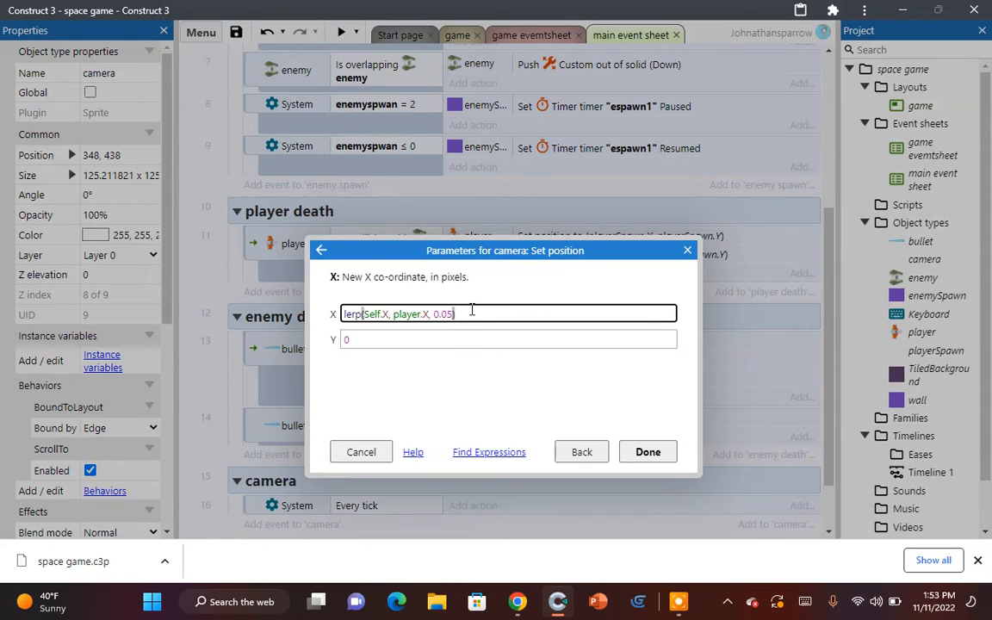
# Step: Copy the camera's X coordinate expression and paste it as the Y coordinate of the same Set position action
pyautogui.moveTo(472, 310); pyautogui.dragTo(334, 314)
pyautogui.rightClick(352, 317)
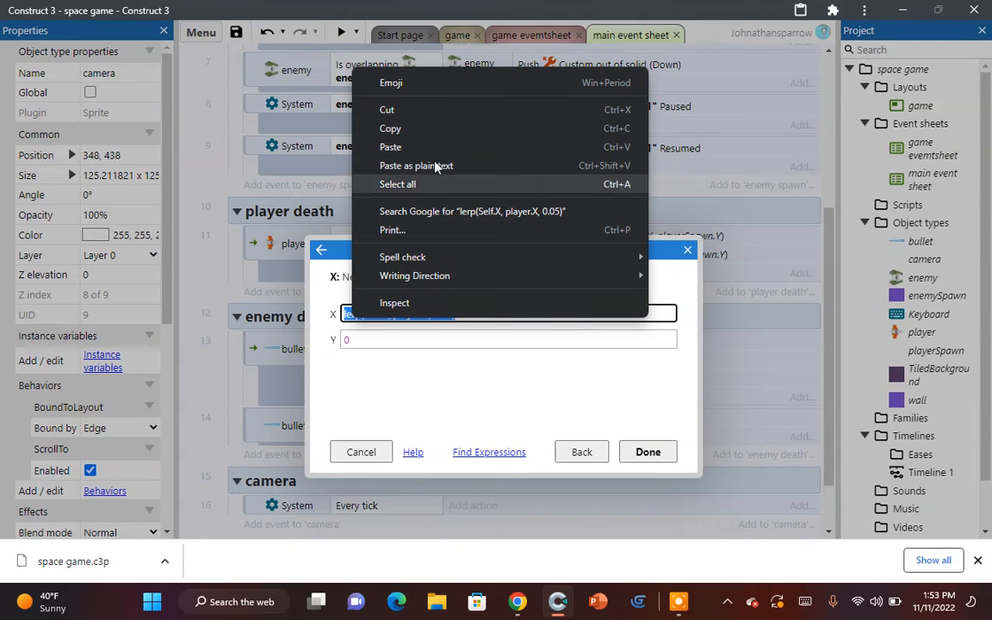
pyautogui.click(421, 130)
pyautogui.click(376, 339)
pyautogui.rightClick(377, 342)
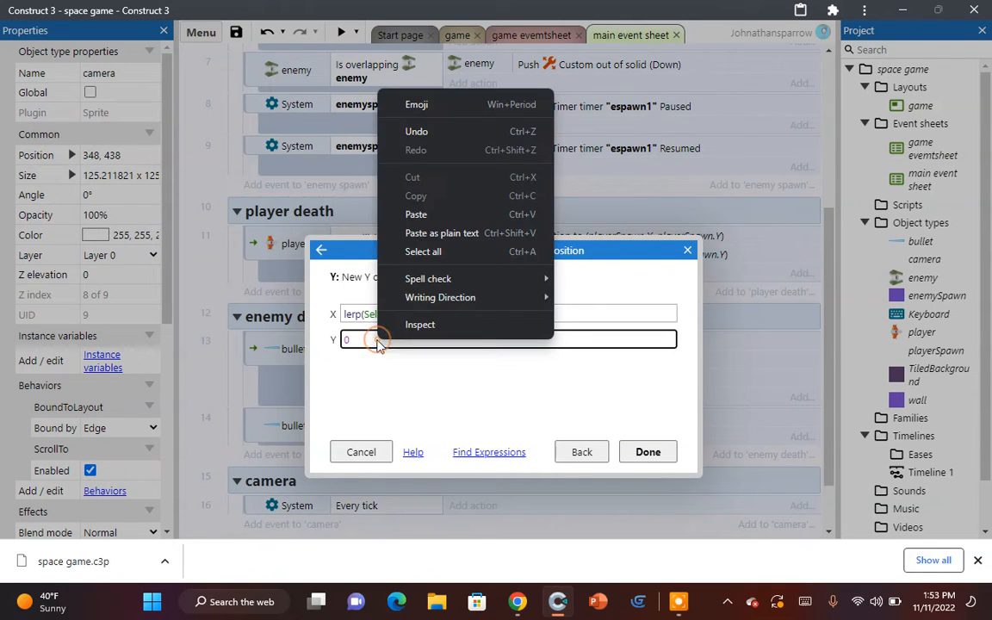
pyautogui.click(420, 214)
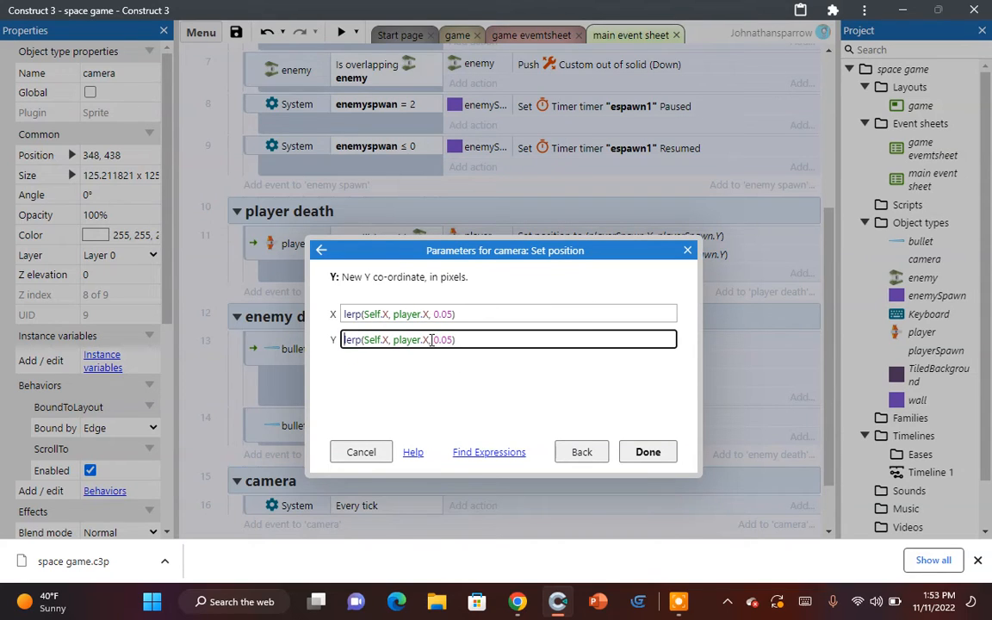
# Step: Change the Y coordinate expression to lerp(Self.Y, player.Y, 0.05) and finish the camera's Set position action
pyautogui.write('Y')
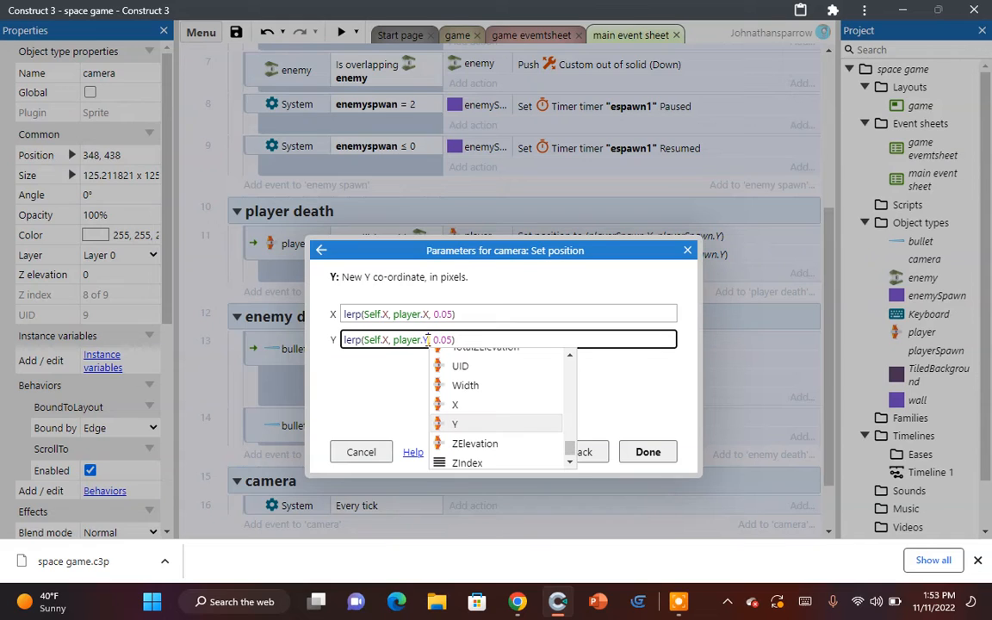
pyautogui.press('Return')
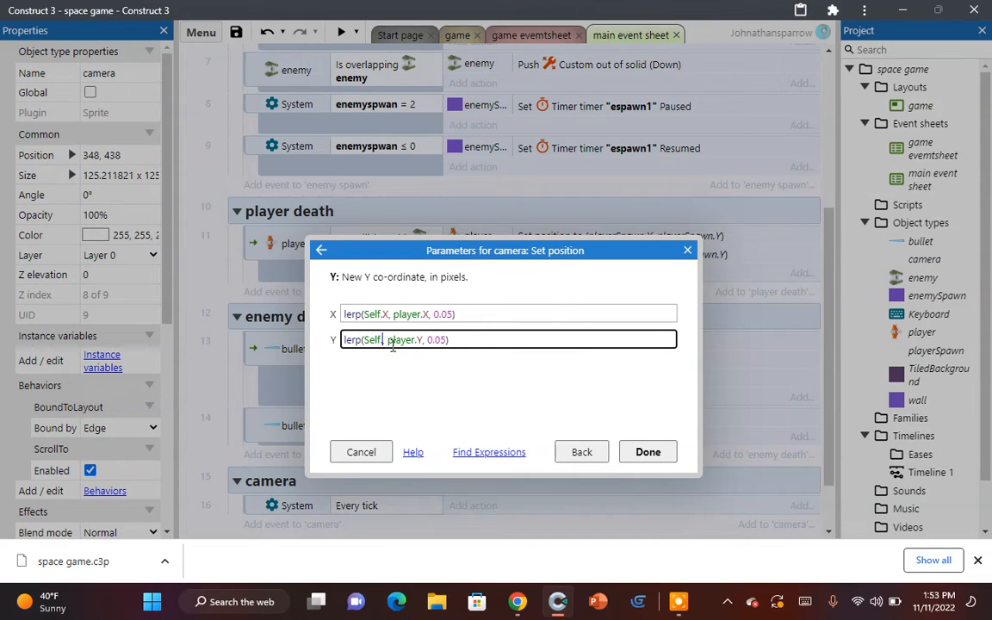
pyautogui.write('Y')
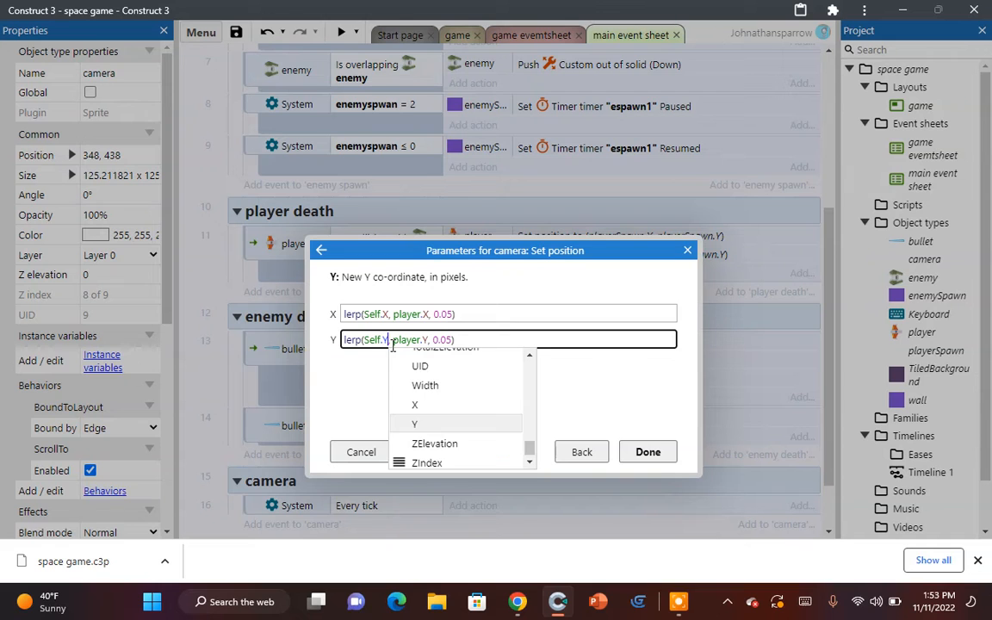
pyautogui.doubleClick(466, 429)
pyautogui.click(627, 450)
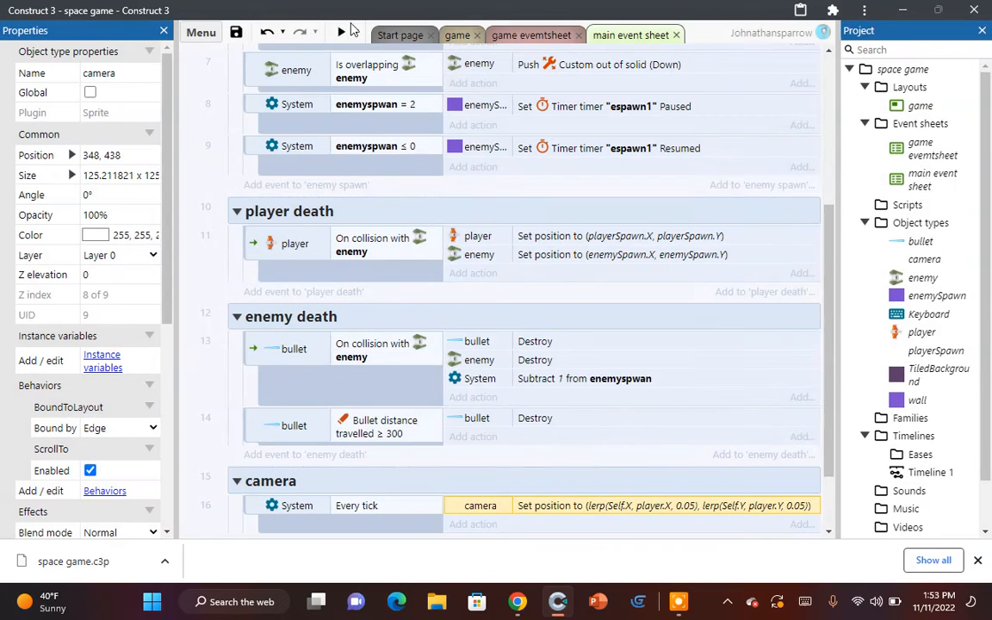
# Step: Preview the game and fly the player ship in all directions to check how the camera follows it
pyautogui.click(342, 33)
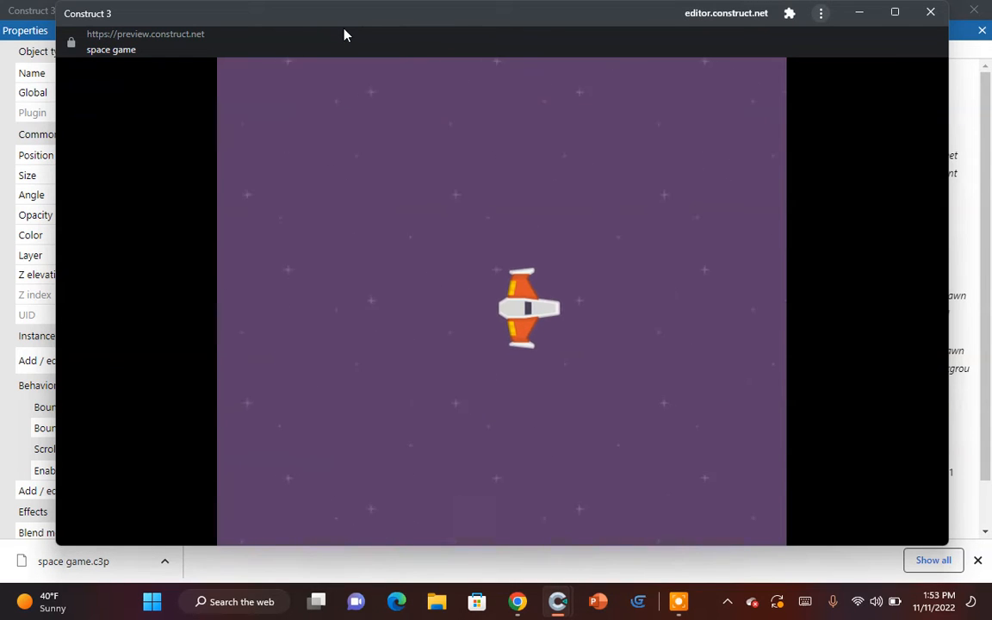
pyautogui.press('Up')
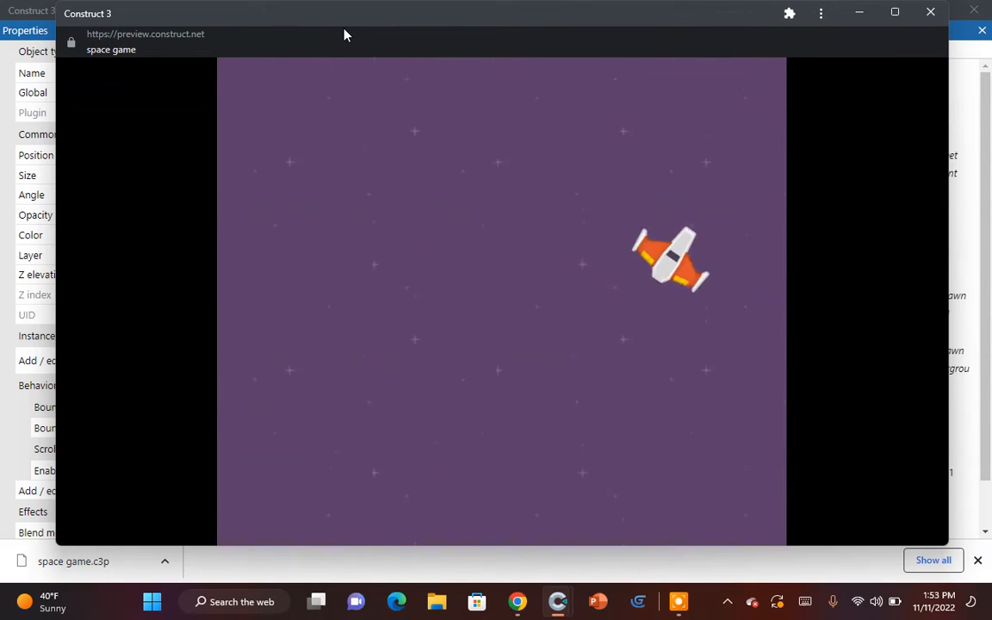
pyautogui.press('Left')
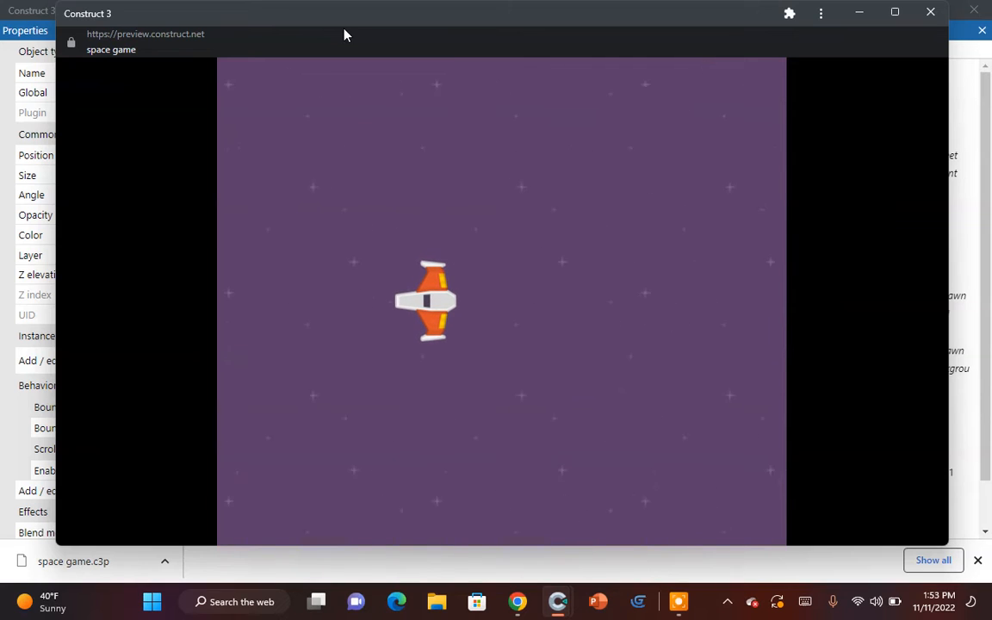
pyautogui.press('Down')
pyautogui.press('Right')
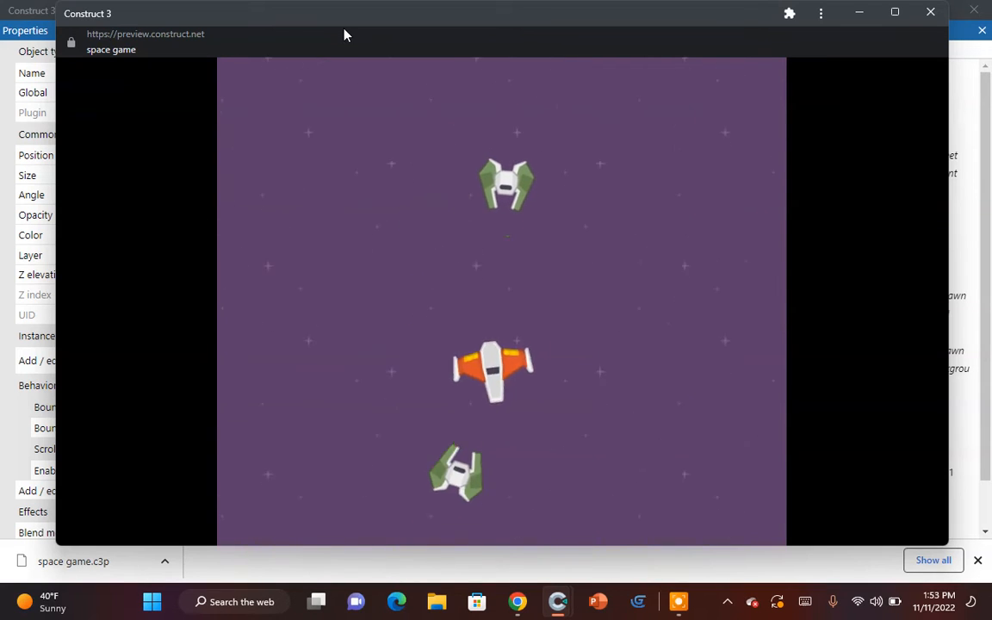
pyautogui.press('Left')
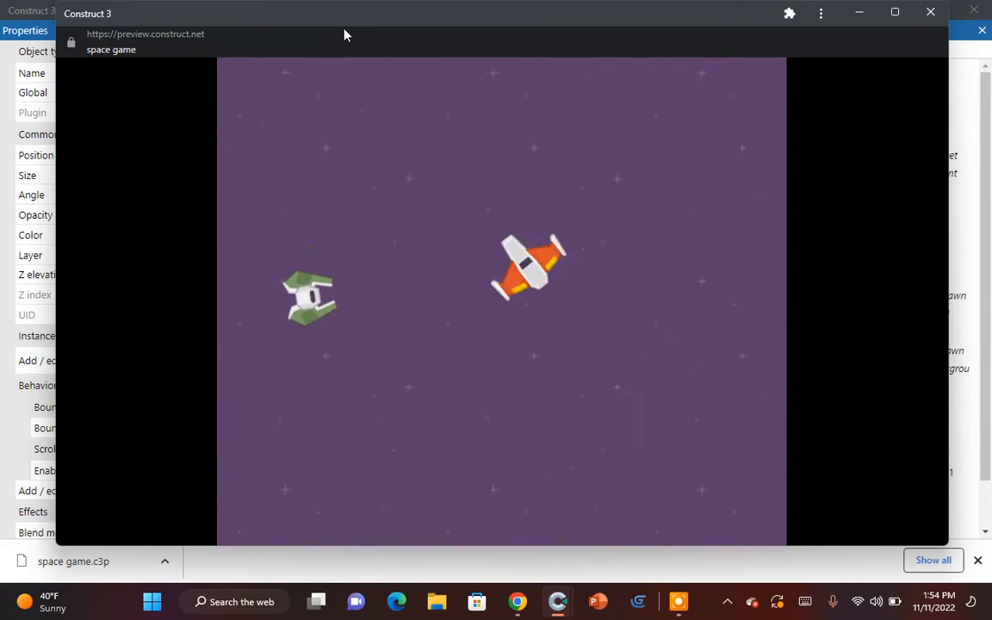
# Step: Fly the player ship around the running preview and shoot enemies to test camera following and player death, and close the preview
pyautogui.press('Up')
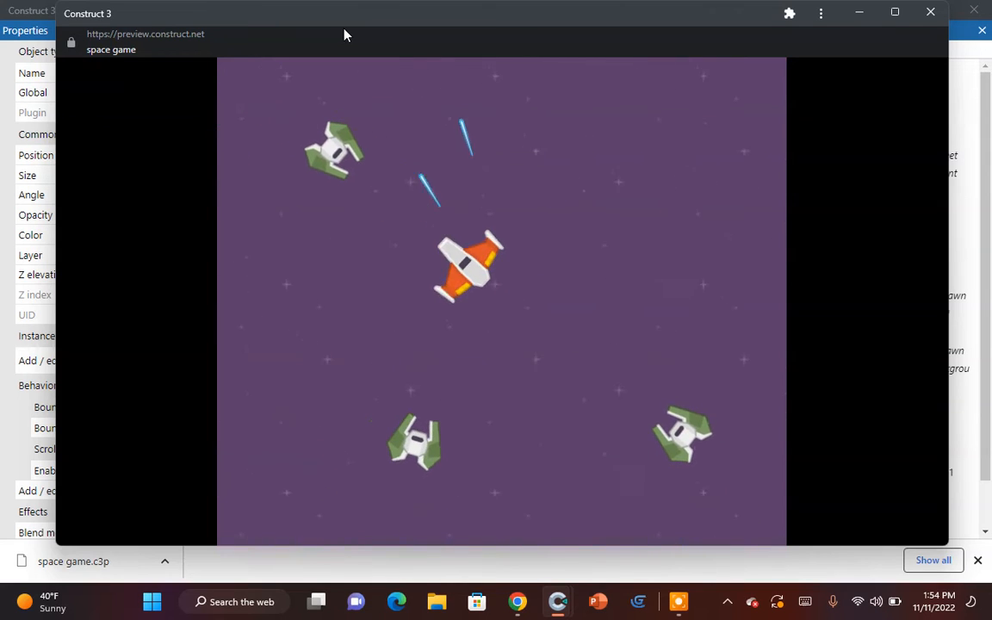
pyautogui.press('Right')
pyautogui.press('Down')
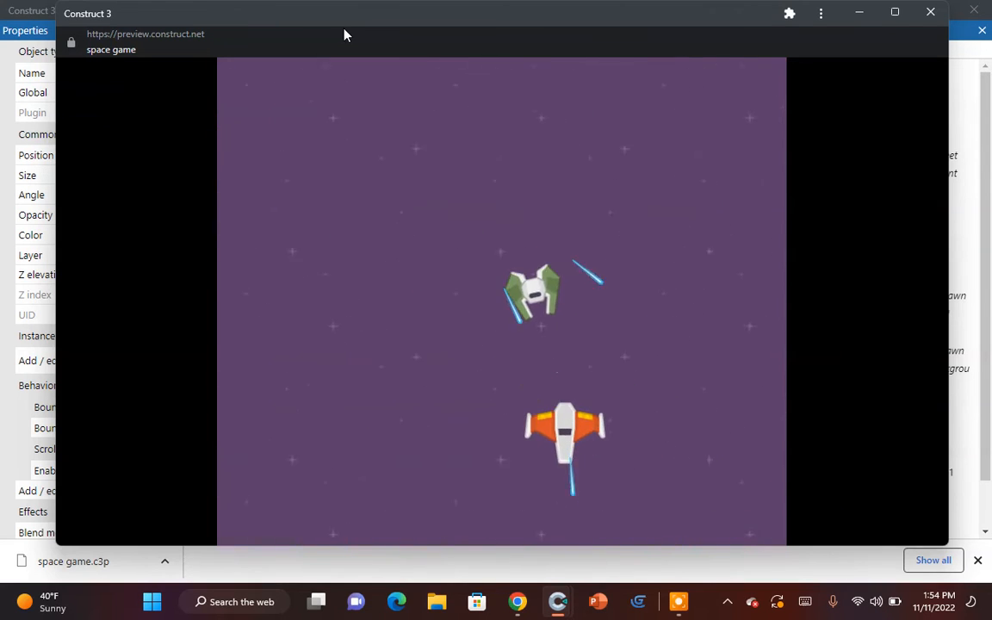
pyautogui.press('Up')
pyautogui.press('Left')
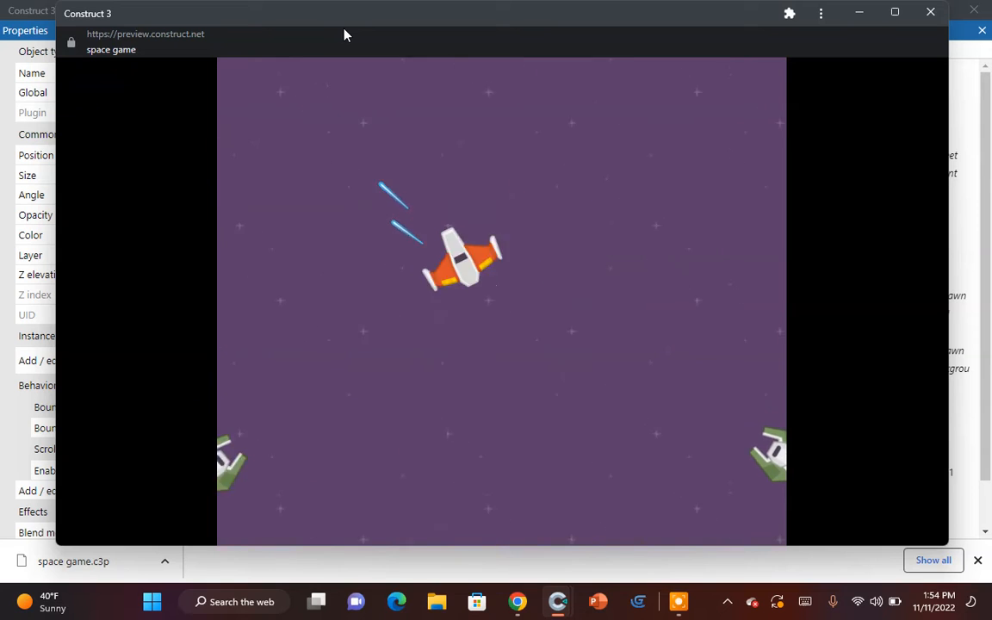
pyautogui.press('Right')
pyautogui.press('Down')
pyautogui.press('Left')
pyautogui.press('Up')
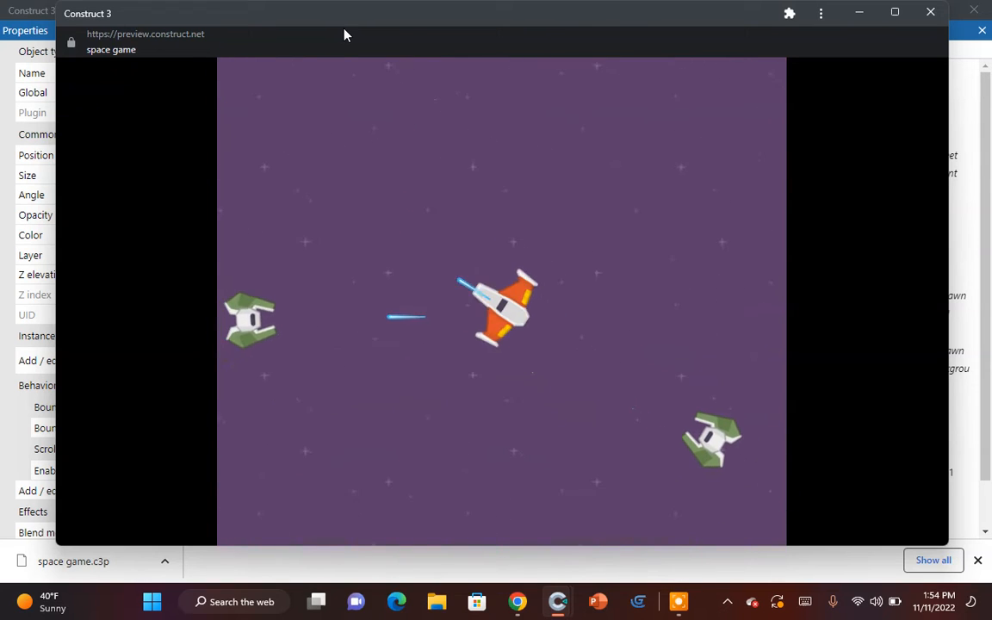
pyautogui.press('Up')
pyautogui.press('space')
pyautogui.press('space')
pyautogui.press('space')
pyautogui.press('Right')
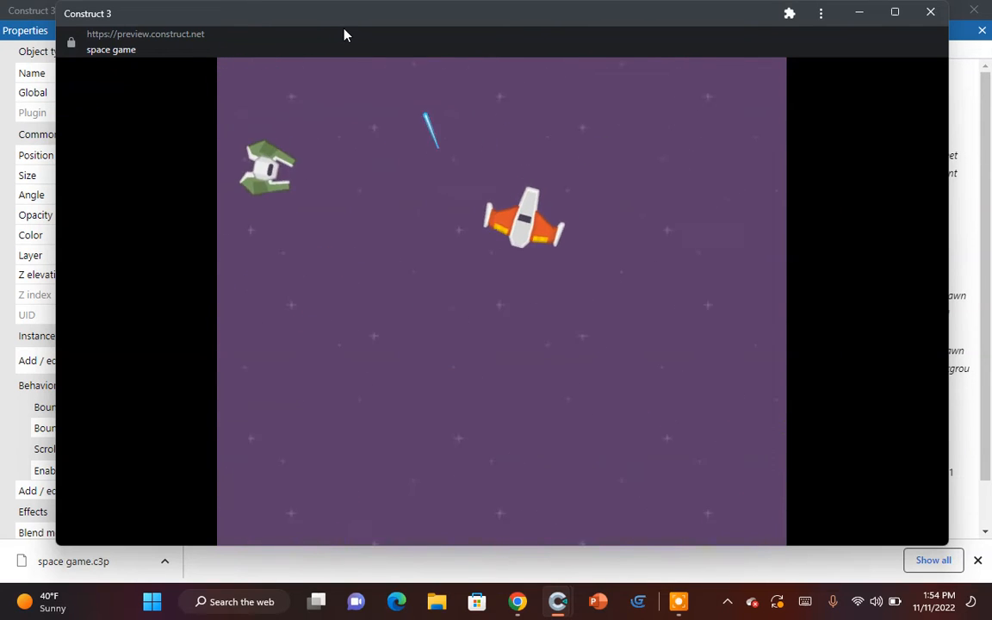
pyautogui.press('Left')
pyautogui.press('Left')
pyautogui.press('space')
pyautogui.press('space')
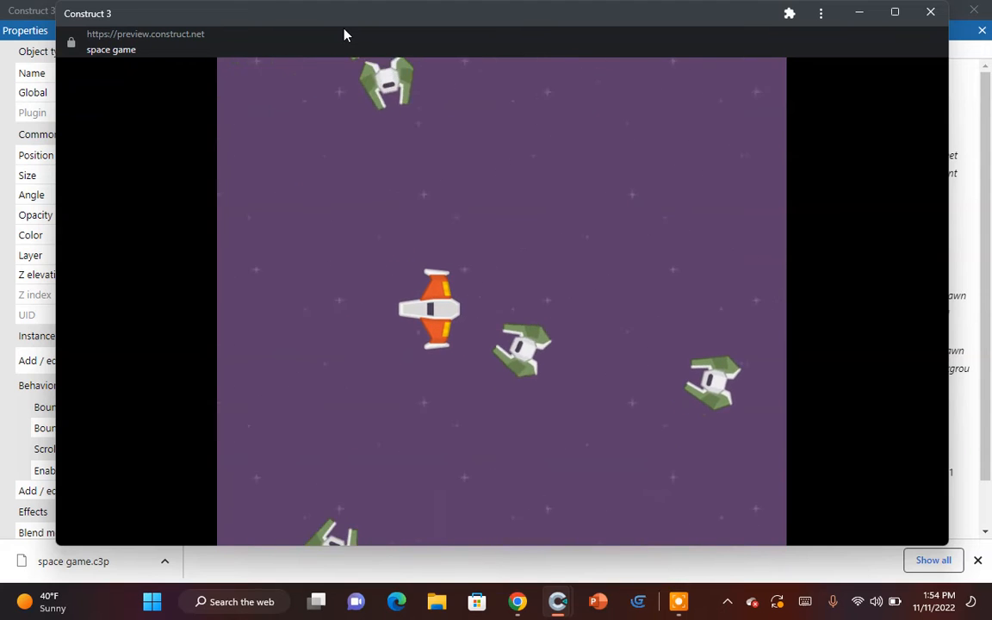
pyautogui.press('Up')
pyautogui.press('Left')
pyautogui.press('Up')
pyautogui.press('space')
pyautogui.press('space')
pyautogui.press('Right')
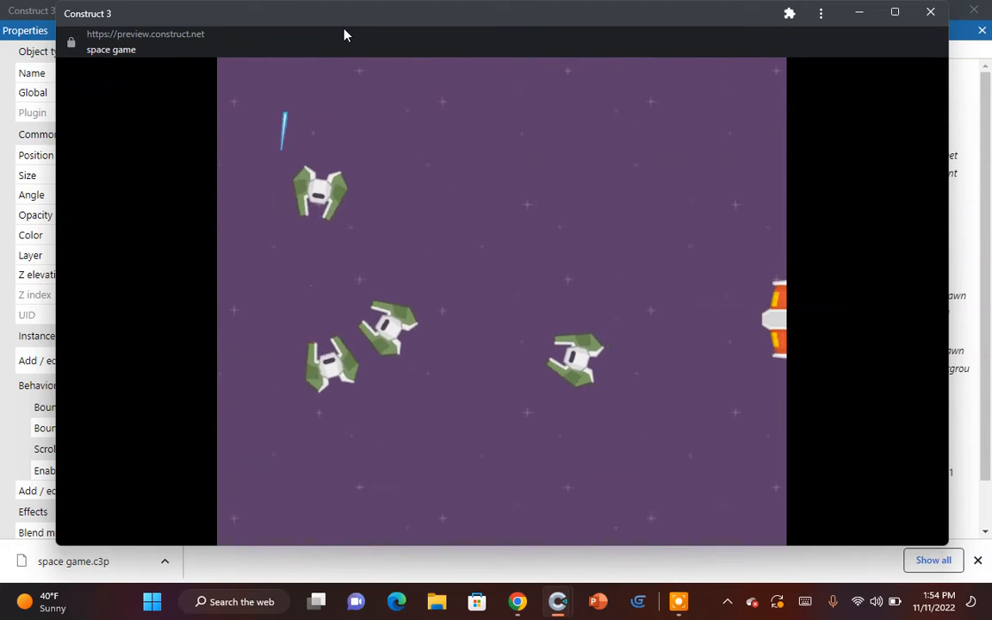
pyautogui.press('space')
pyautogui.press('Right')
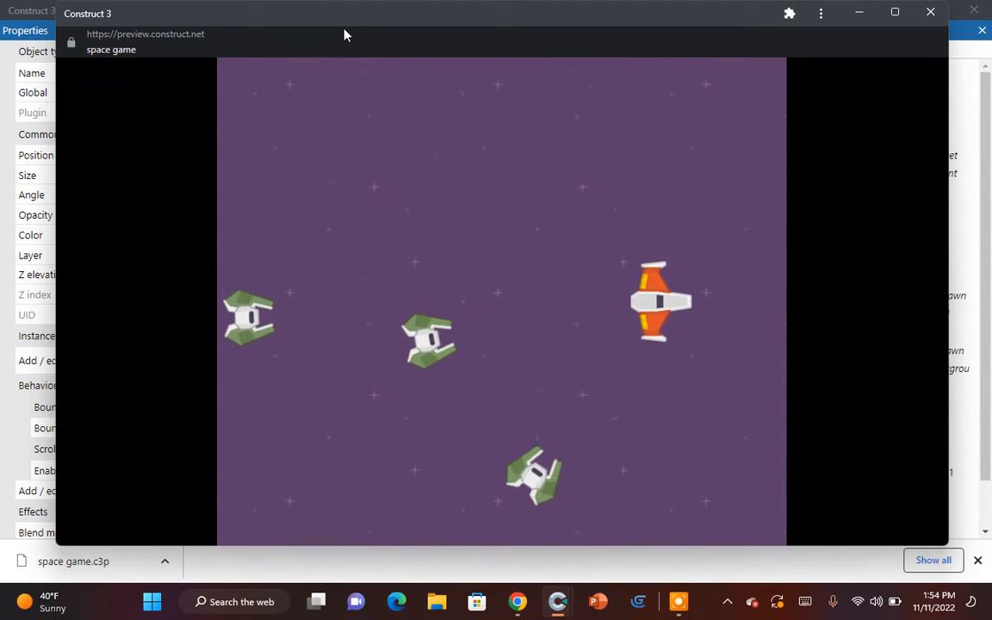
pyautogui.press('Left')
pyautogui.press('space')
pyautogui.press('space')
pyautogui.press('space')
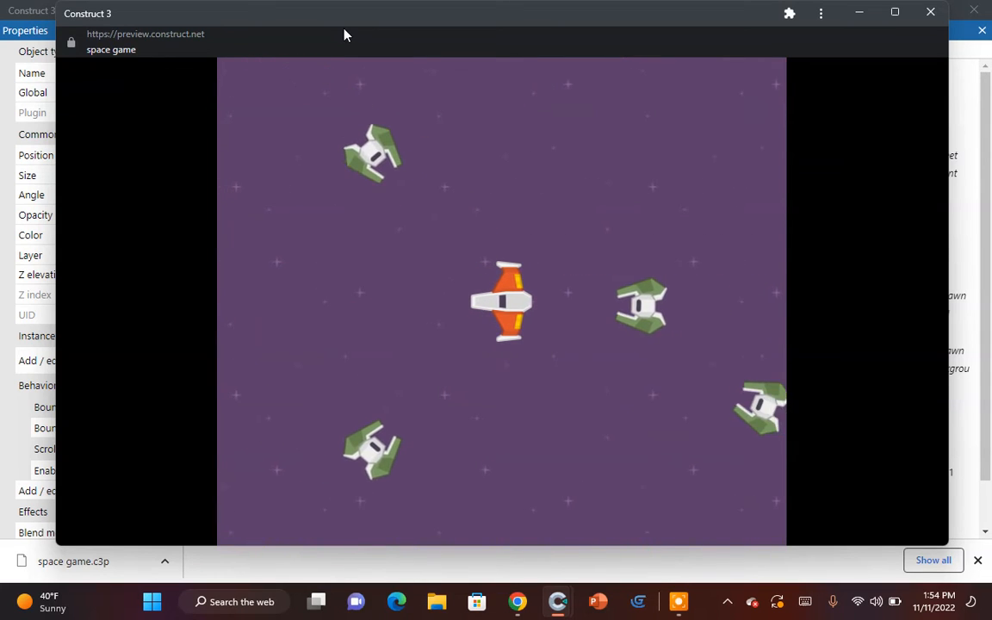
pyautogui.press('space')
pyautogui.press('space')
pyautogui.press('Right')
pyautogui.press('space')
pyautogui.press('space')
pyautogui.press('space')
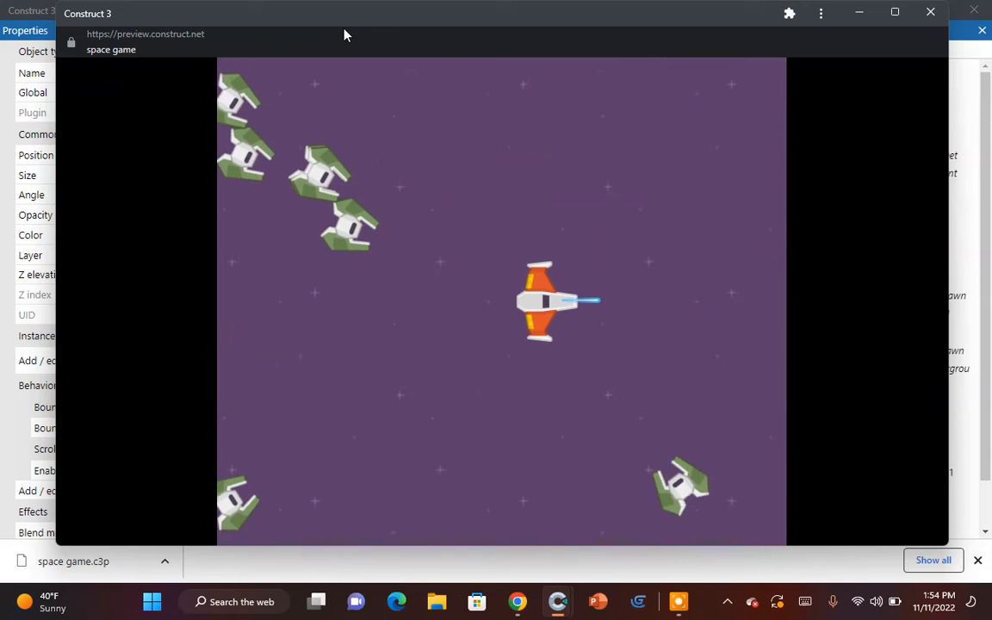
pyautogui.press('space')
pyautogui.press('Left')
pyautogui.press('space')
pyautogui.press('space')
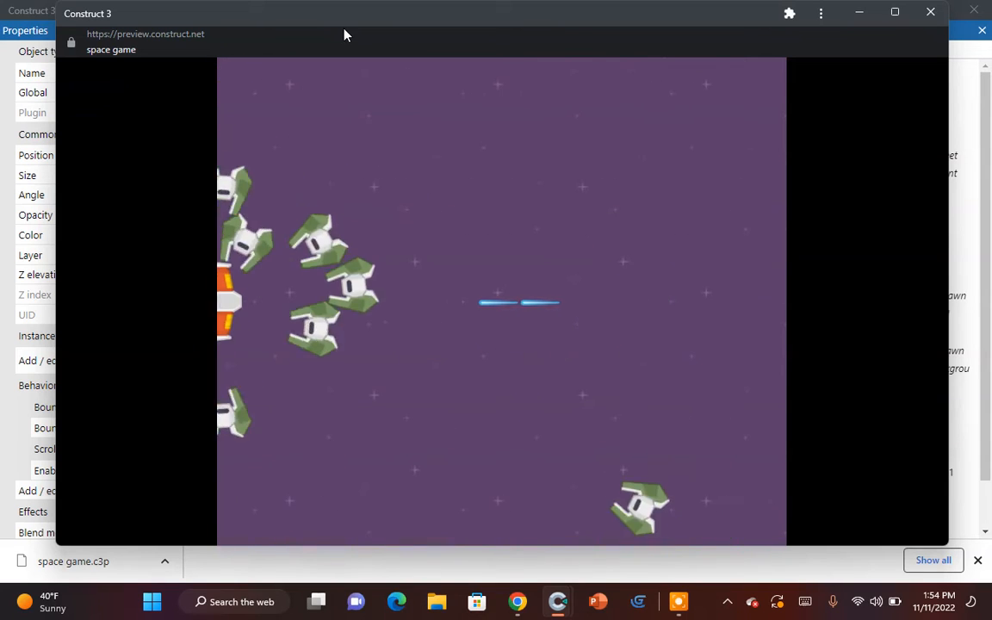
pyautogui.press('Up')
pyautogui.press('space')
pyautogui.press('space')
pyautogui.press('Right')
pyautogui.press('Down')
pyautogui.press('space')
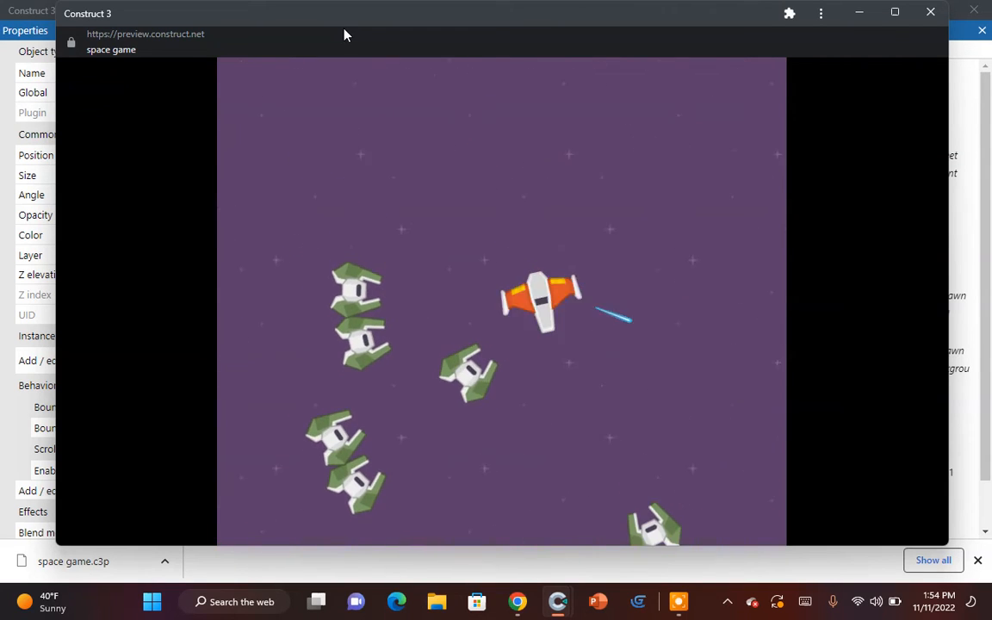
pyautogui.press('space')
pyautogui.press('Left')
pyautogui.press('space')
pyautogui.press('space')
pyautogui.press('space')
pyautogui.press('Up')
pyautogui.press('space')
pyautogui.press('space')
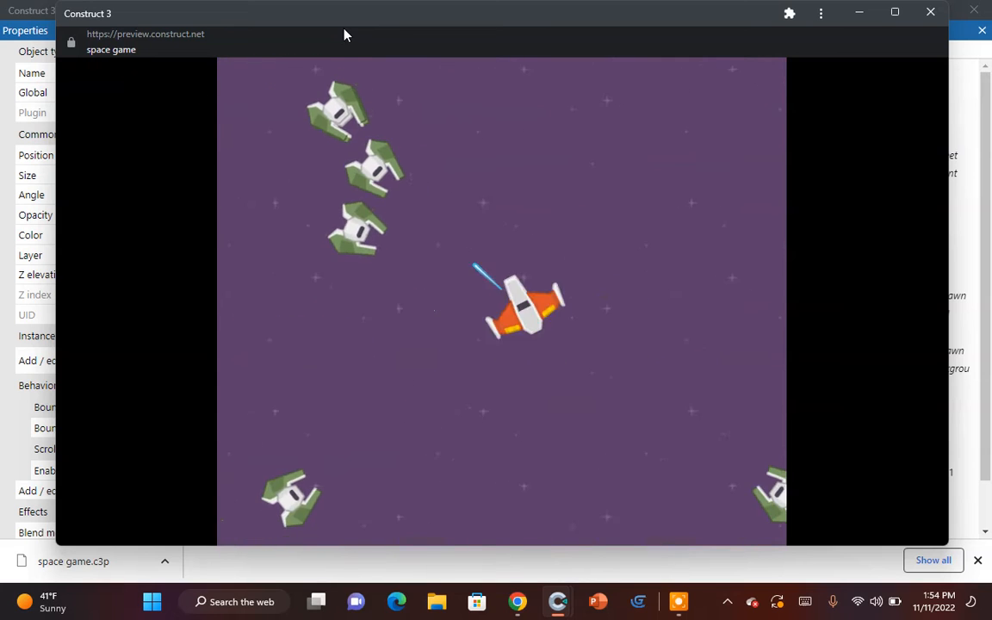
pyautogui.press('Right')
pyautogui.press('Down')
pyautogui.press('space')
pyautogui.press('Left')
pyautogui.press('space')
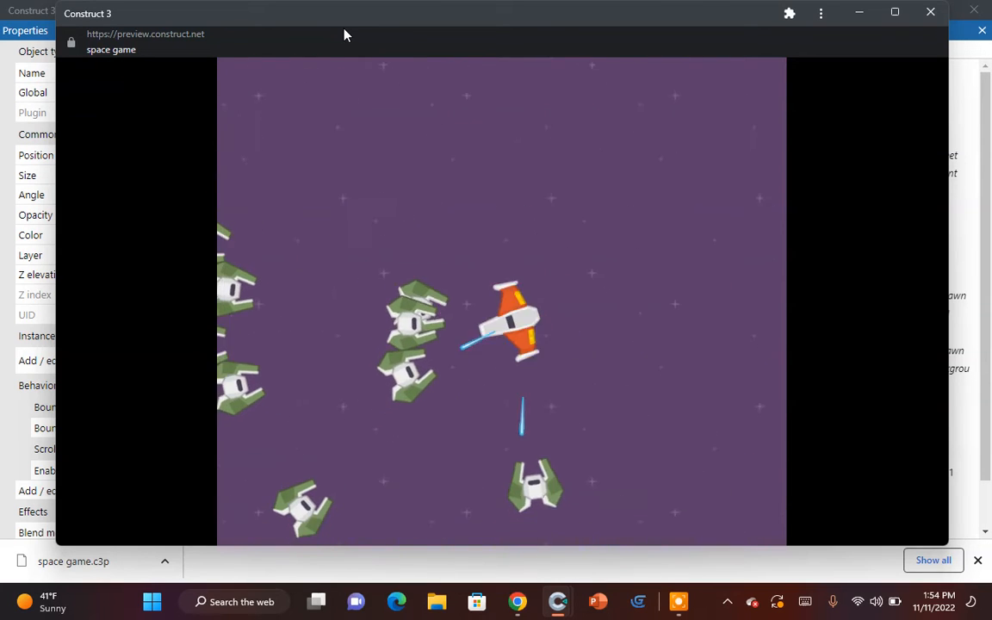
pyautogui.press('space')
pyautogui.press('Up')
pyautogui.press('space')
pyautogui.press('Right')
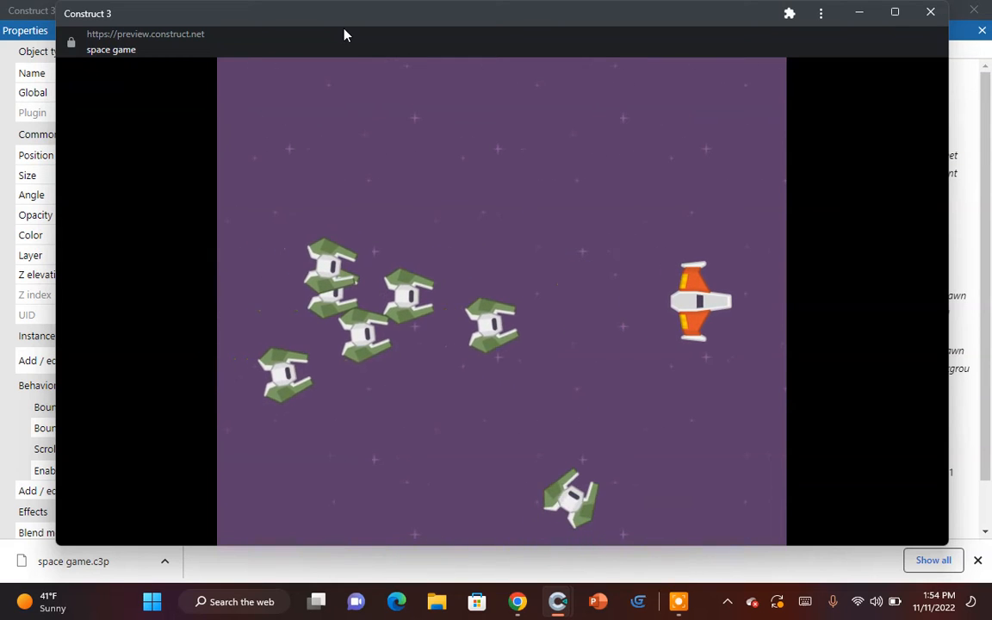
pyautogui.press('Left')
pyautogui.press('space')
pyautogui.press('space')
pyautogui.press('space')
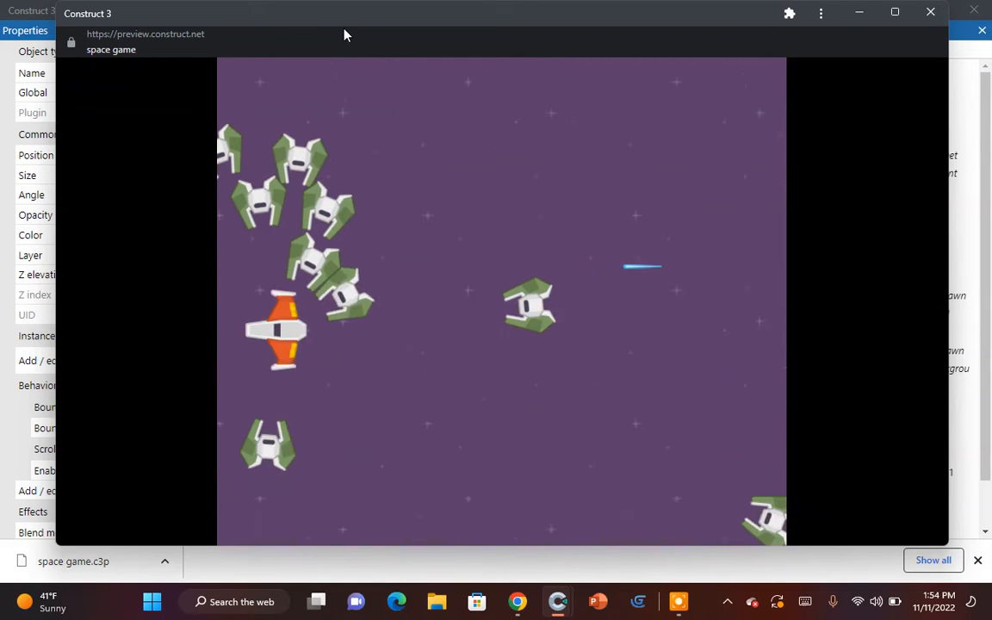
pyautogui.press('Up')
pyautogui.press('Right')
pyautogui.press('space')
pyautogui.press('space')
pyautogui.press('Right')
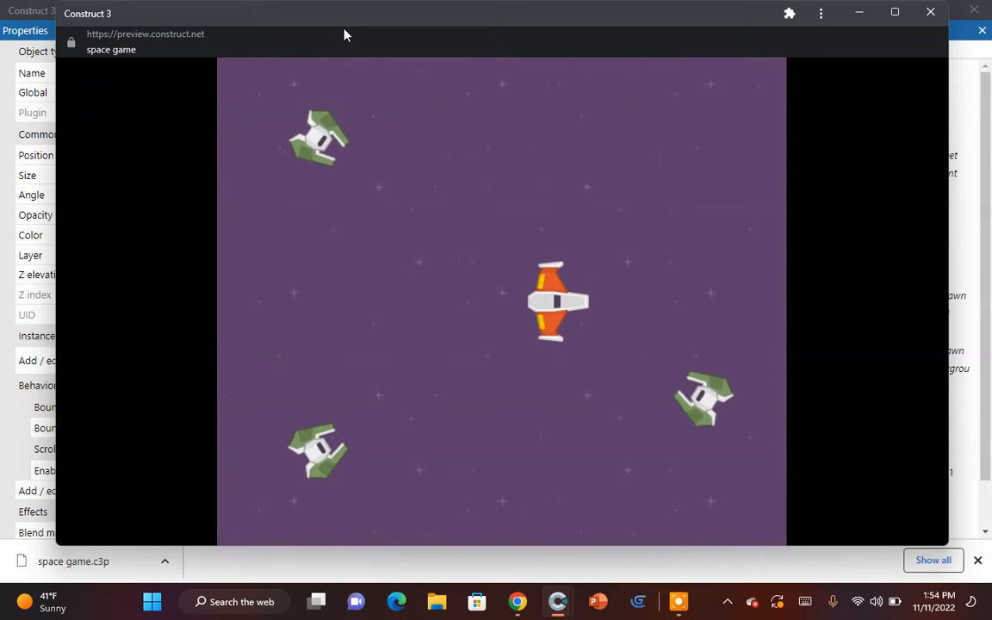
pyautogui.press('Left')
pyautogui.press('Right')
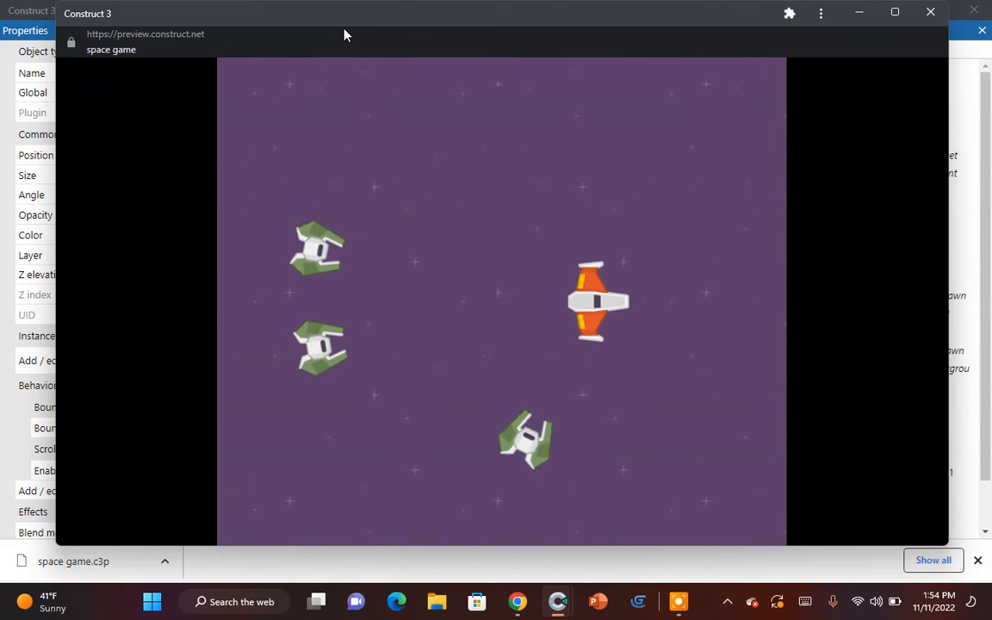
pyautogui.press('Left')
pyautogui.press('space')
pyautogui.press('space')
pyautogui.press('space')
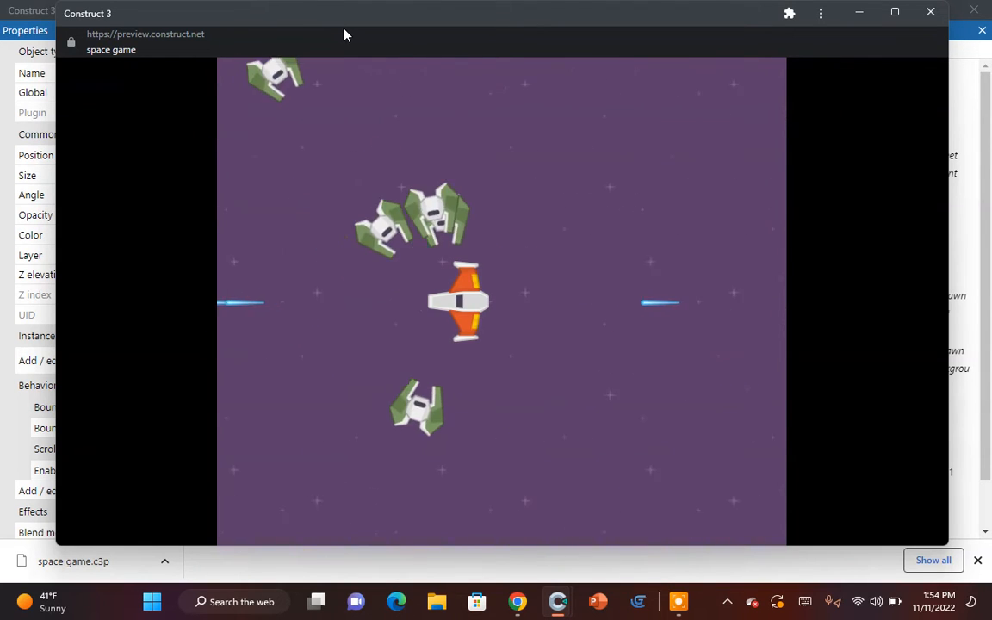
pyautogui.click(930, 12)
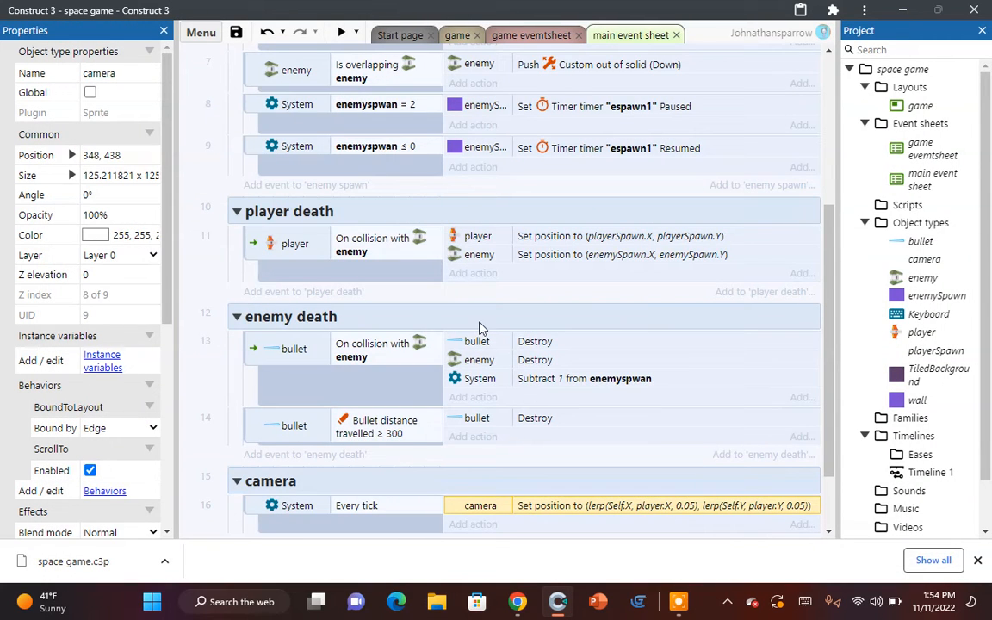
# Step: Replace the enemy's Set position action in the player death collision event with the System action Restart layout
pyautogui.doubleClick(508, 254)
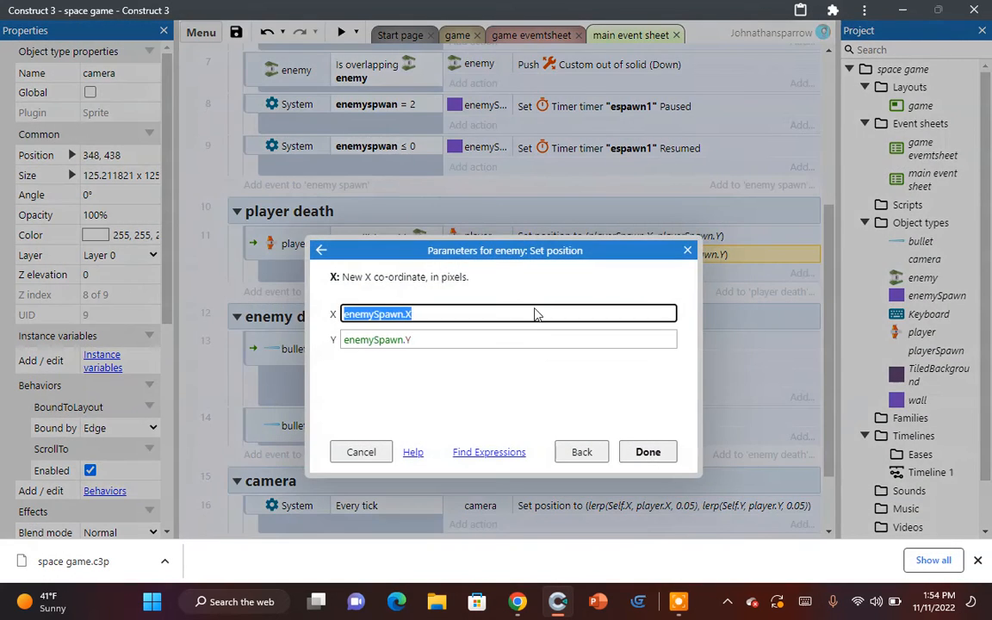
pyautogui.click(582, 455)
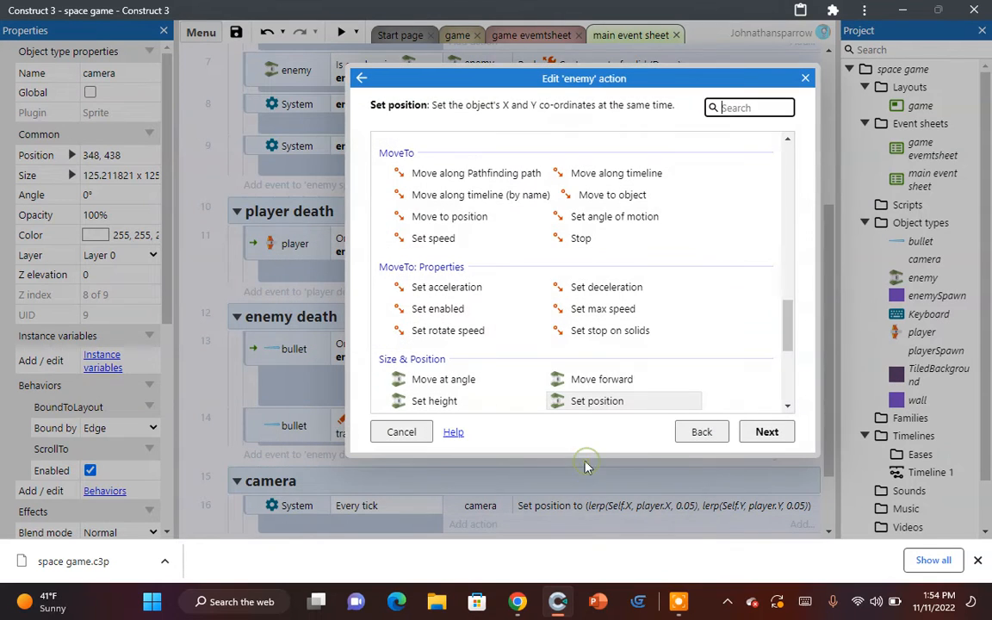
pyautogui.click(703, 433)
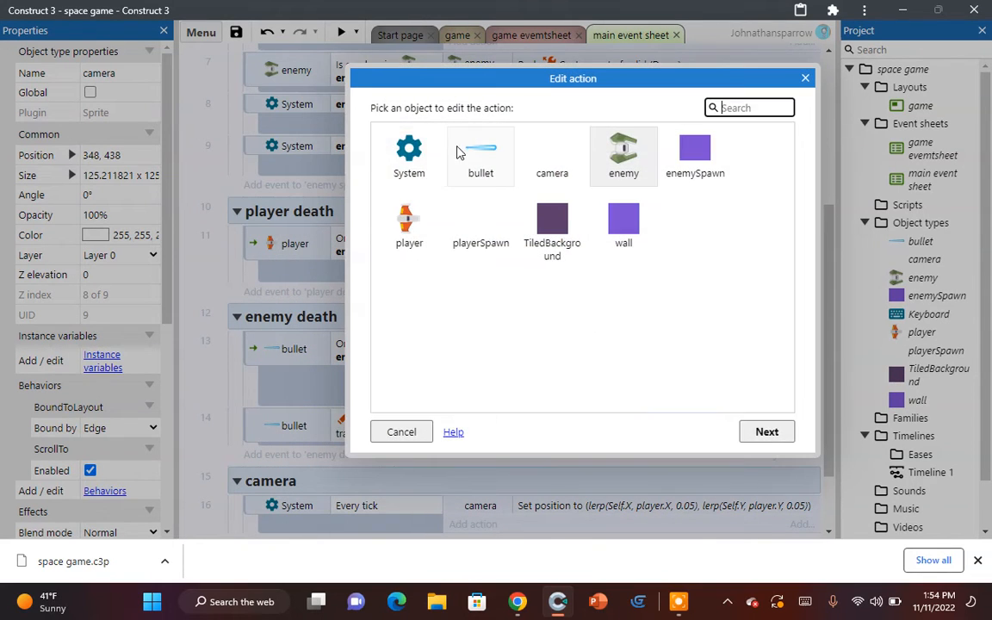
pyautogui.doubleClick(410, 162)
pyautogui.scroll(-5, 454, 277)
pyautogui.scroll(1, 452, 275)
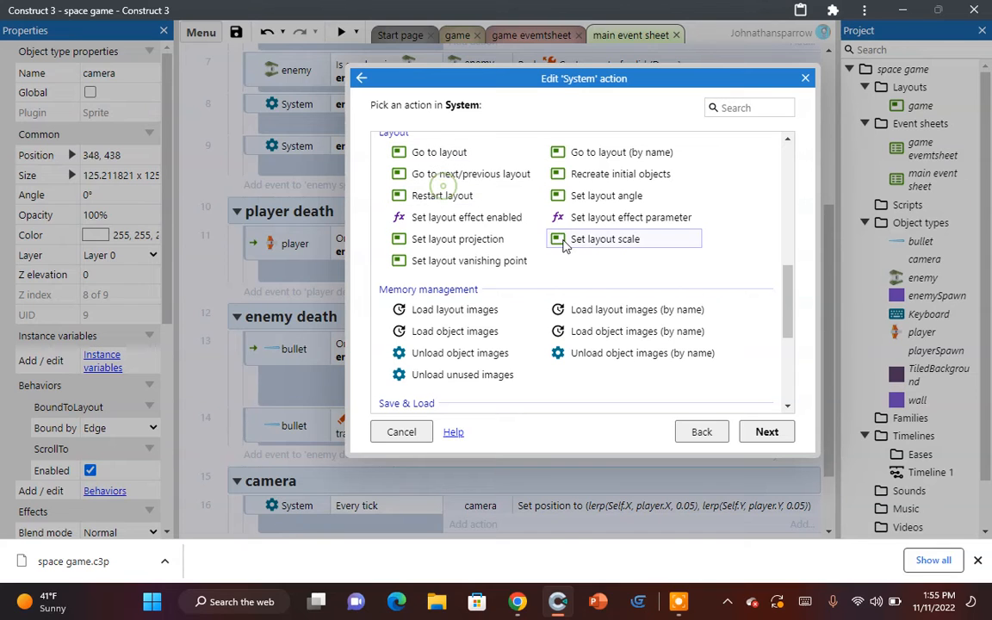
pyautogui.click(444, 197)
pyautogui.doubleClick(446, 198)
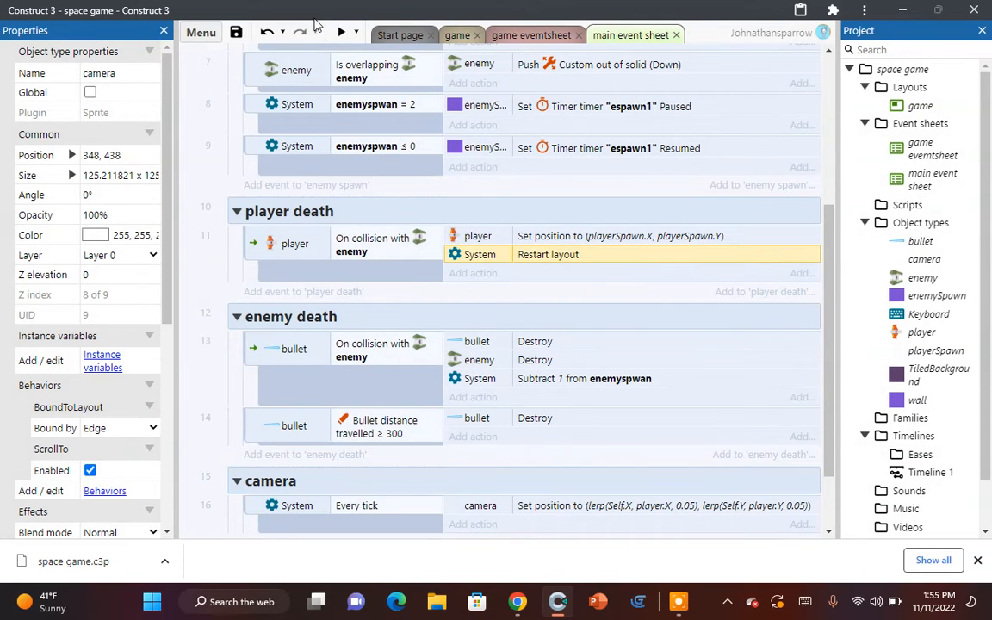
# Step: Preview the game, fly the player ship and shoot at enemies to test the layout restart on player death, and close the preview
pyautogui.click(338, 33)
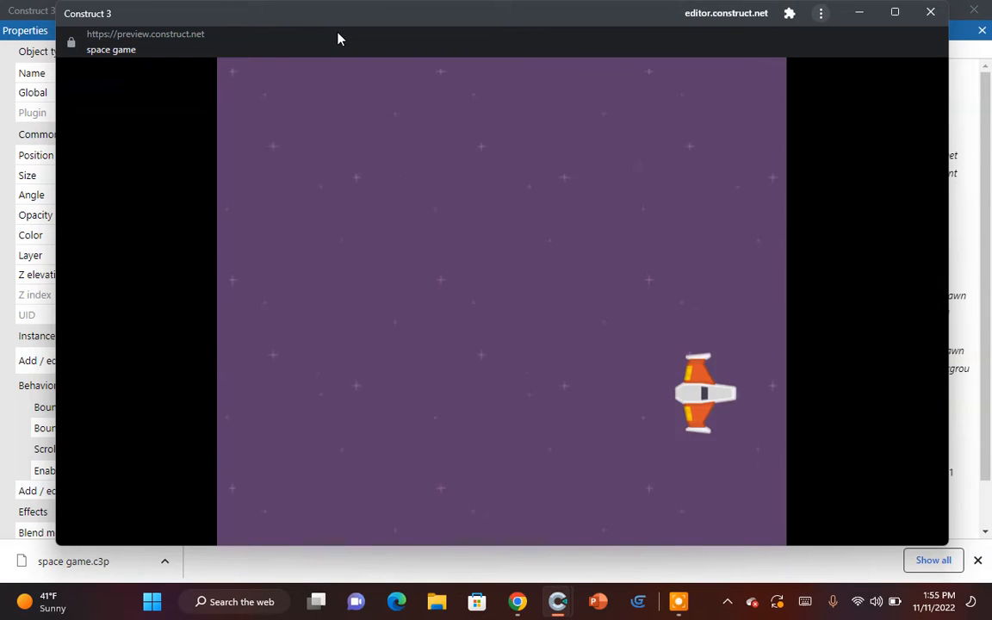
pyautogui.press('Up')
pyautogui.press('Left')
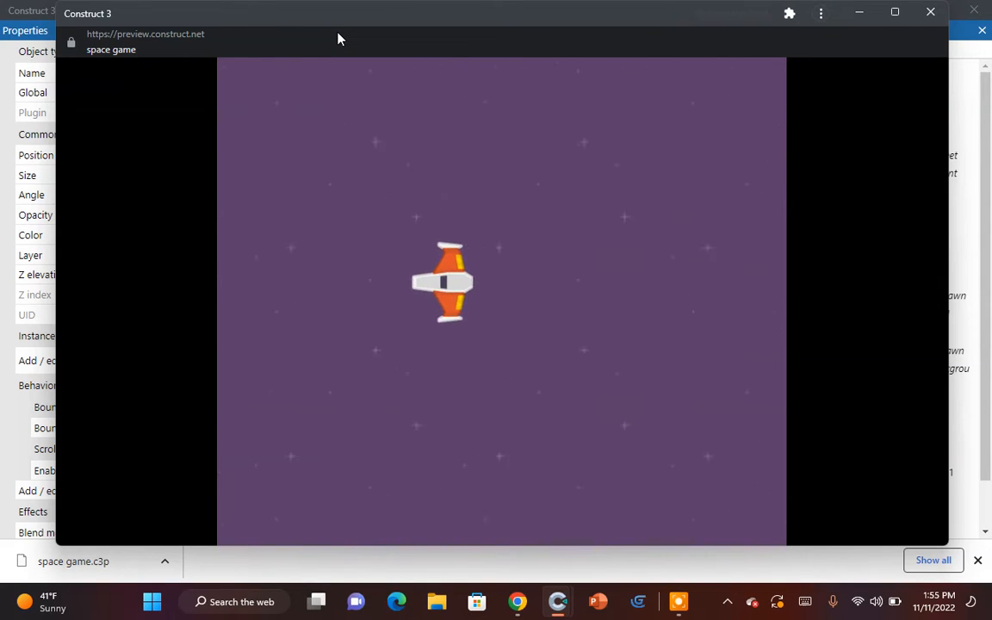
pyautogui.press('Right')
pyautogui.press('space')
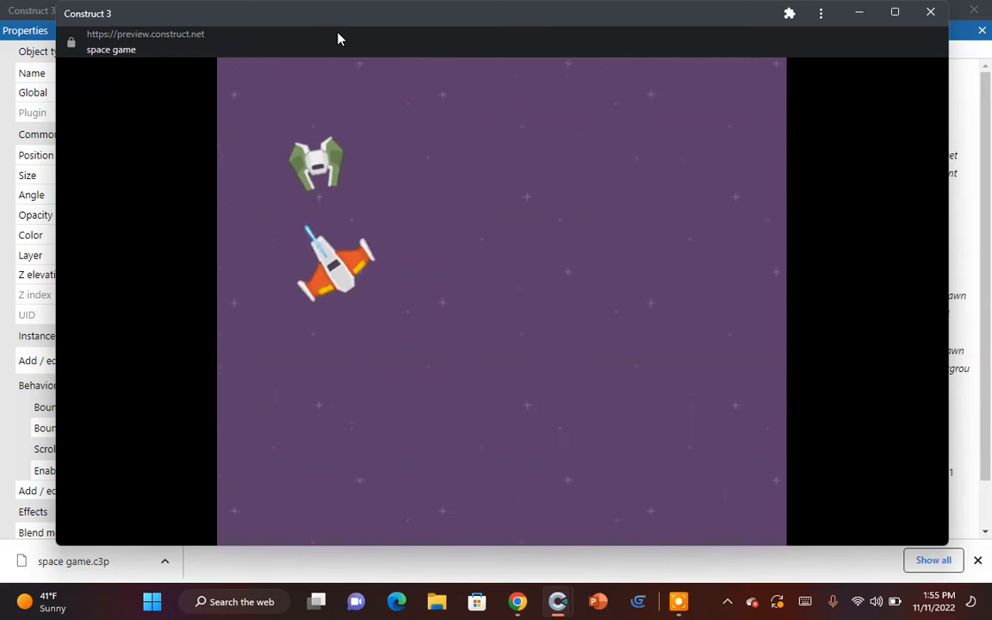
pyautogui.press('space')
pyautogui.press('space')
pyautogui.press('Up')
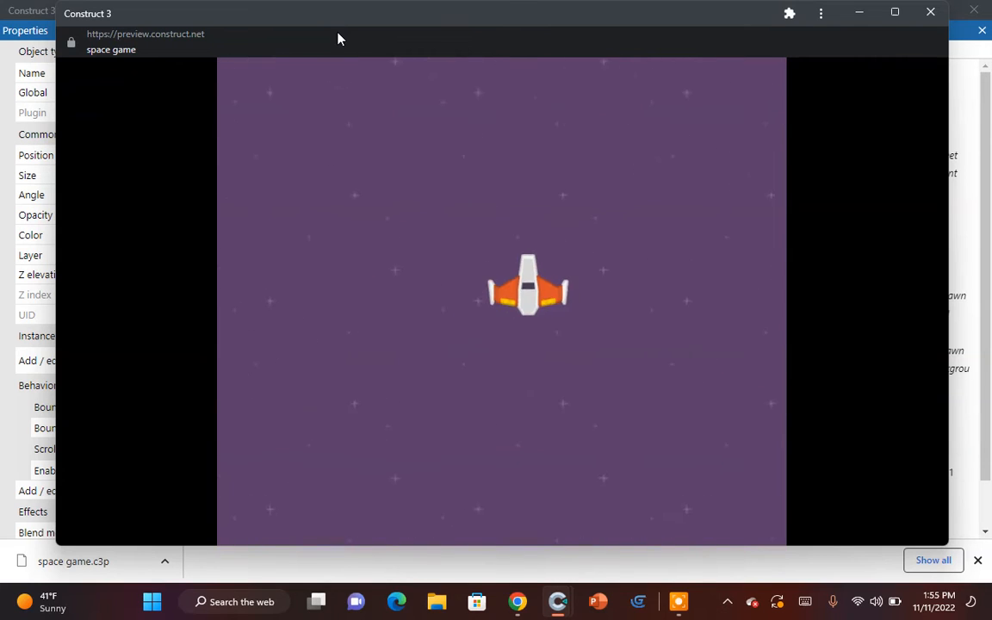
pyautogui.press('Left')
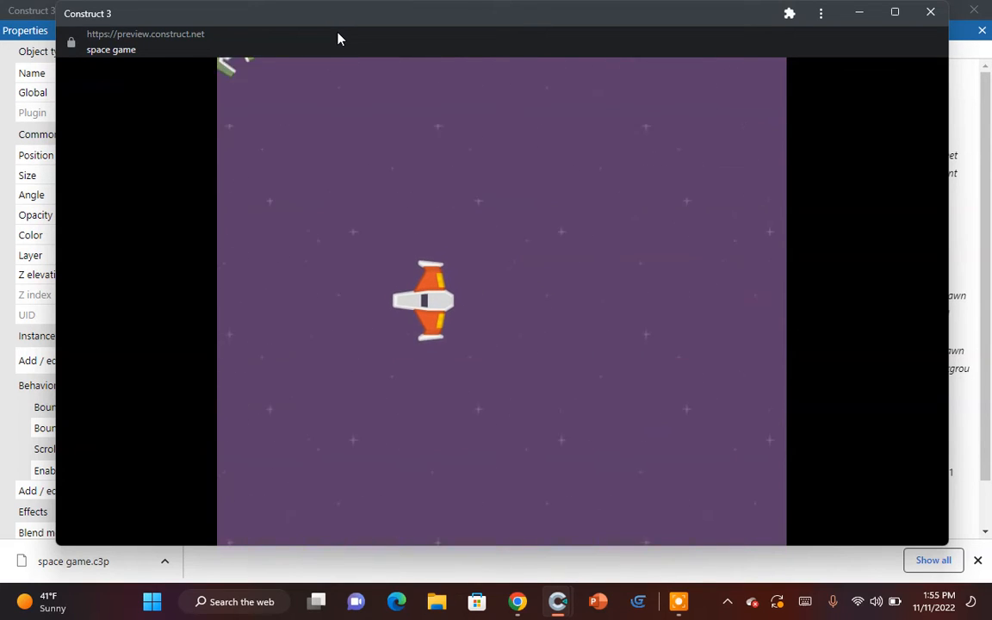
pyautogui.press('Right')
pyautogui.press('space')
pyautogui.press('space')
pyautogui.press('space')
pyautogui.press('Right')
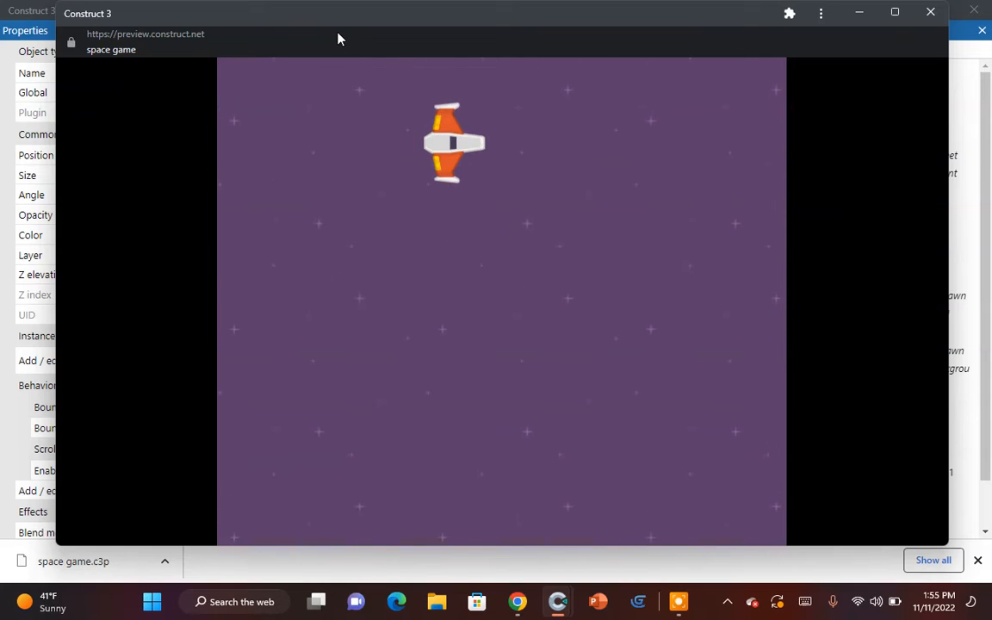
pyautogui.press('Right')
pyautogui.press('space')
pyautogui.press('space')
pyautogui.press('space')
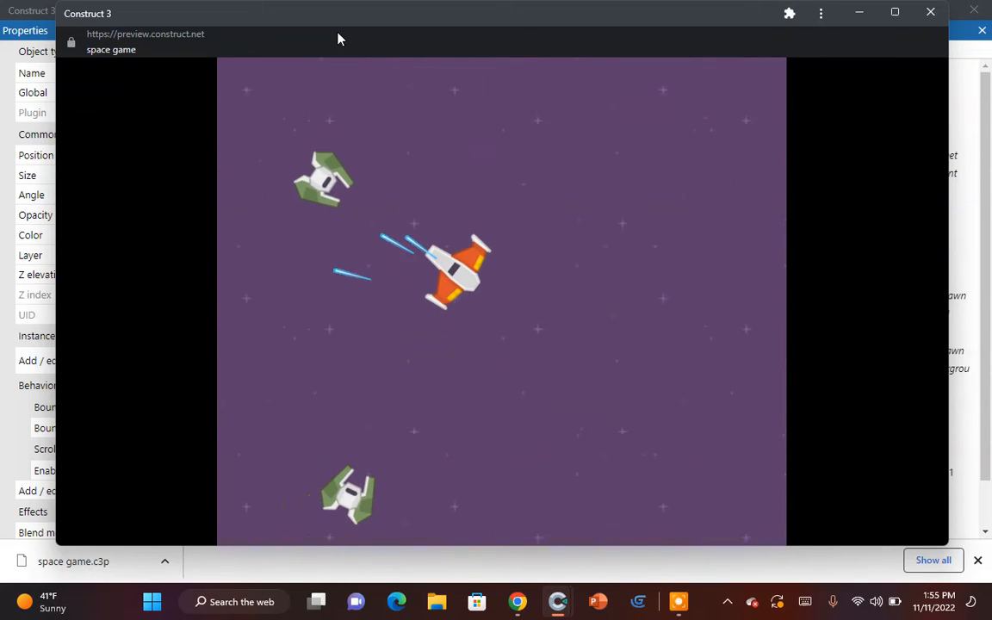
pyautogui.press('space')
pyautogui.press('space')
pyautogui.press('Right')
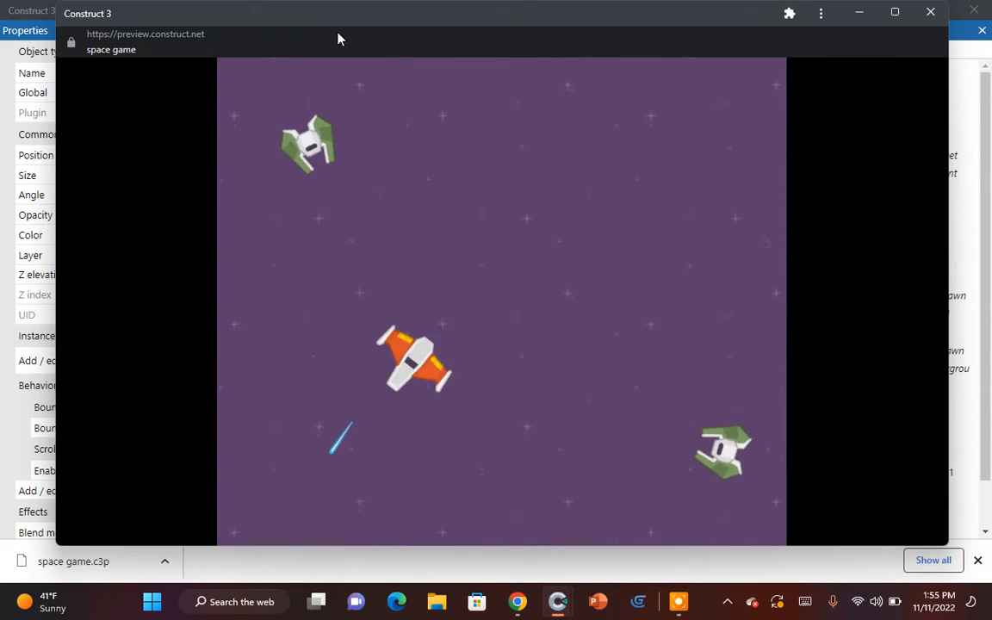
pyautogui.press('space')
pyautogui.press('space')
pyautogui.press('space')
pyautogui.press('space')
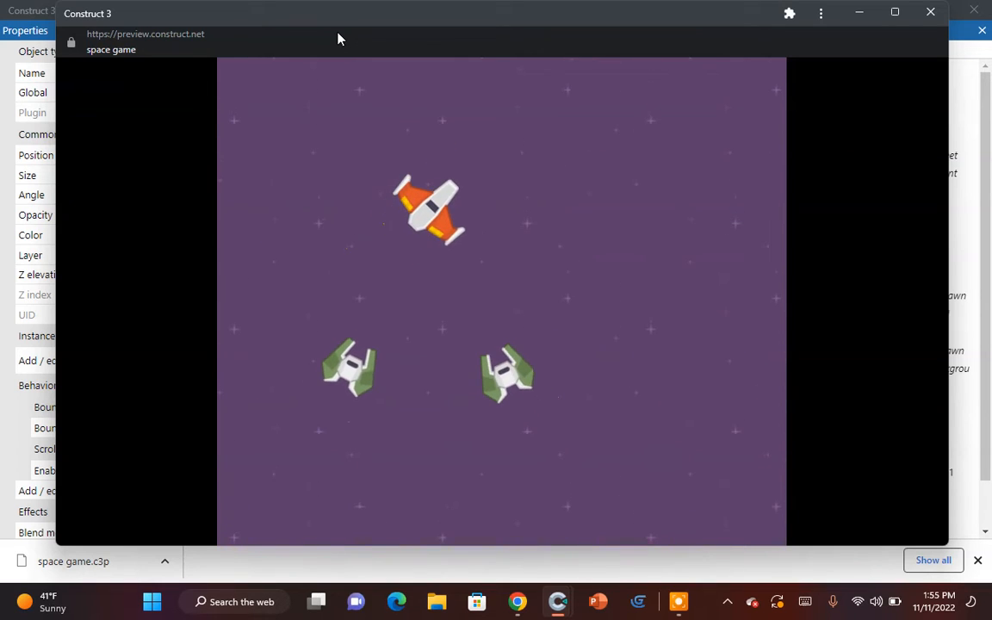
pyautogui.press('Left')
pyautogui.press('space')
pyautogui.press('space')
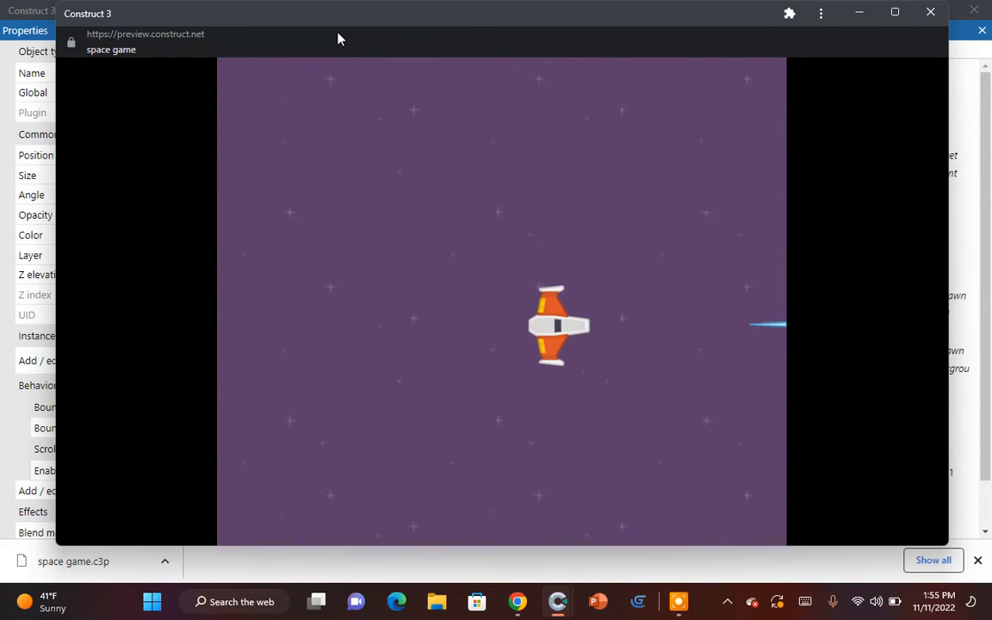
pyautogui.press('Up')
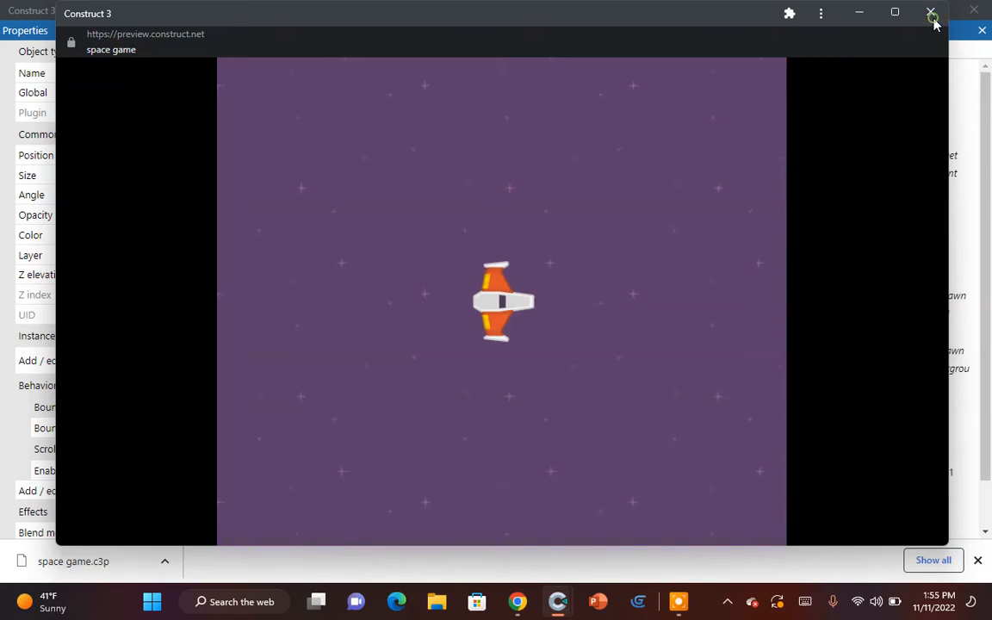
pyautogui.click(930, 13)
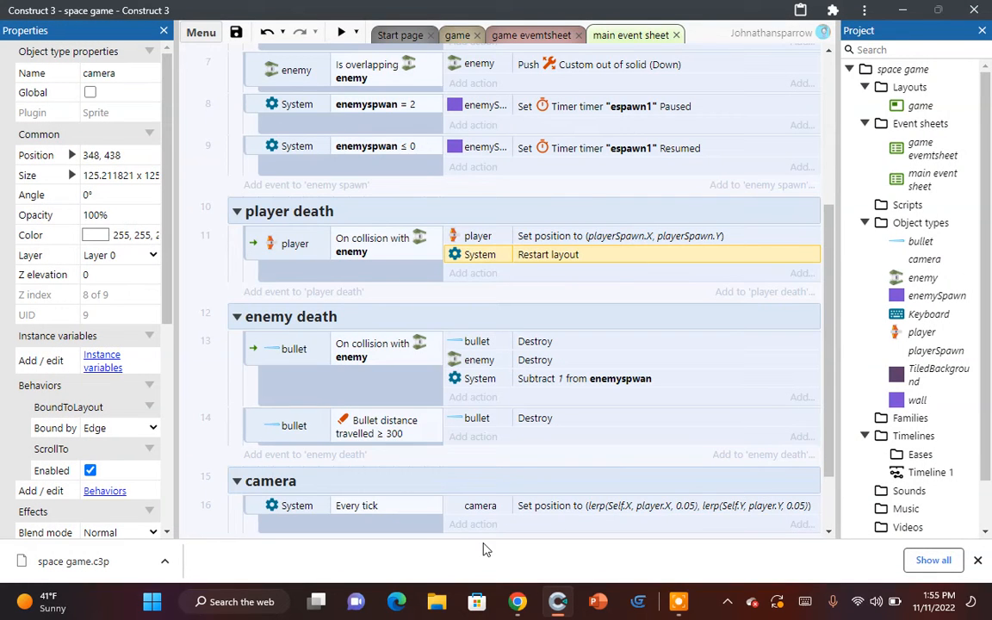
# Step: Start creating a new object type in the game layout and choose the Sprite plugin for it
pyautogui.click(459, 36)
pyautogui.scroll(5, 294, 395)
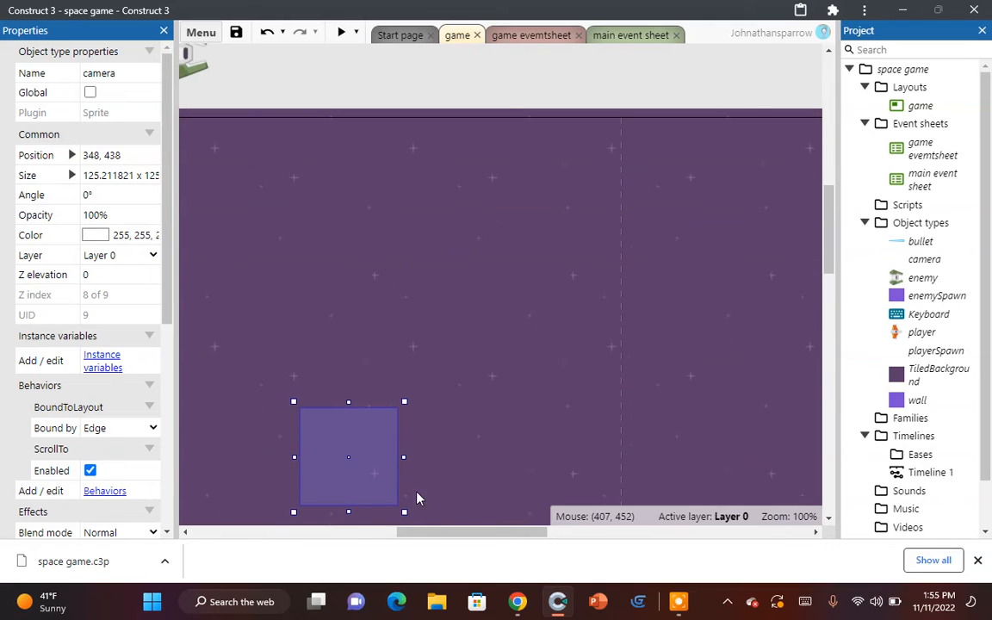
pyautogui.moveTo(509, 532); pyautogui.dragTo(438, 482)
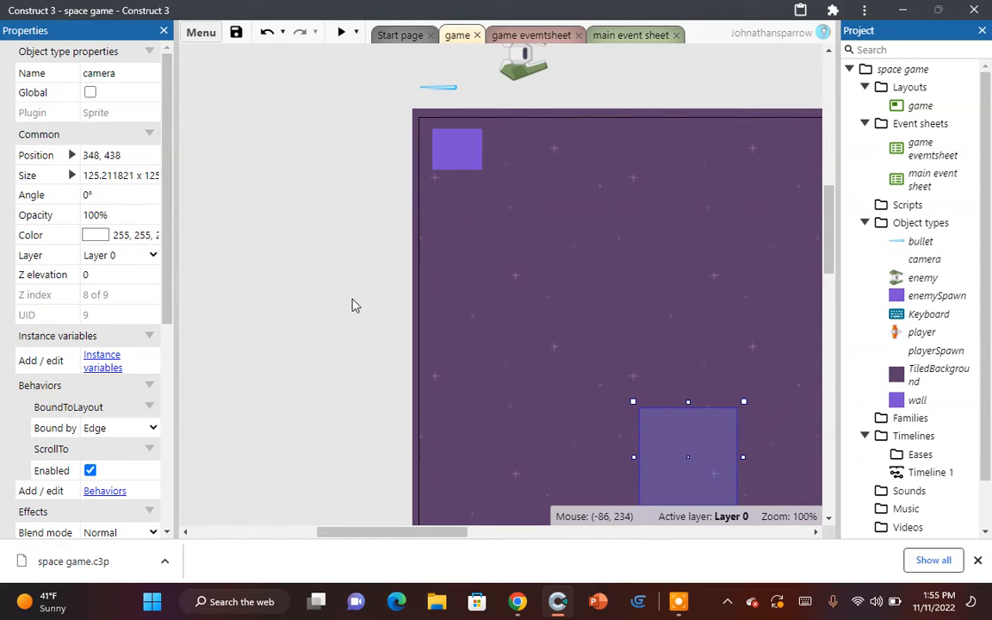
pyautogui.scroll(-2, 351, 305)
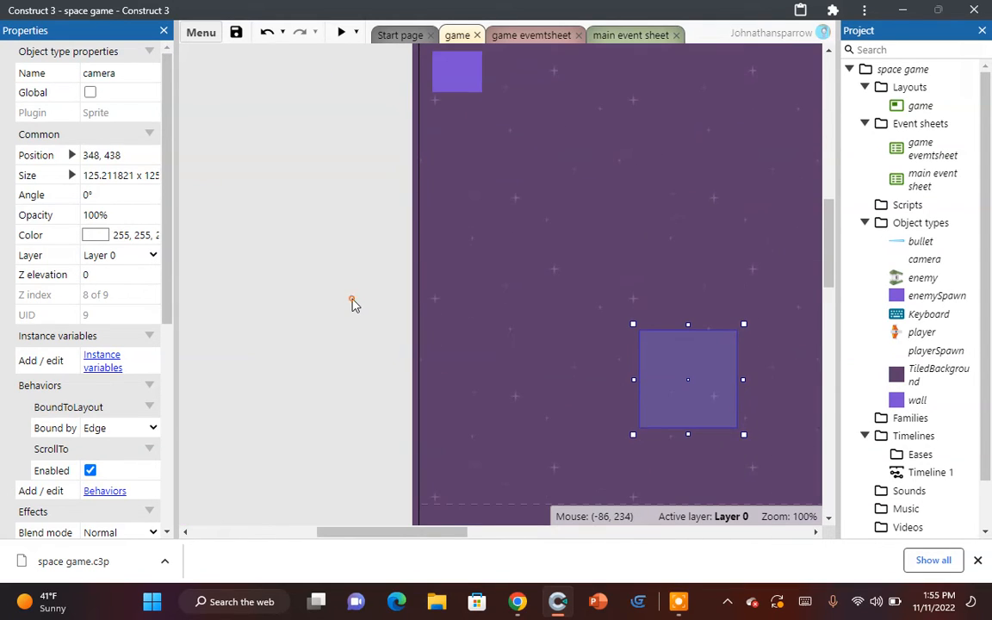
pyautogui.rightClick(352, 303)
pyautogui.click(376, 314)
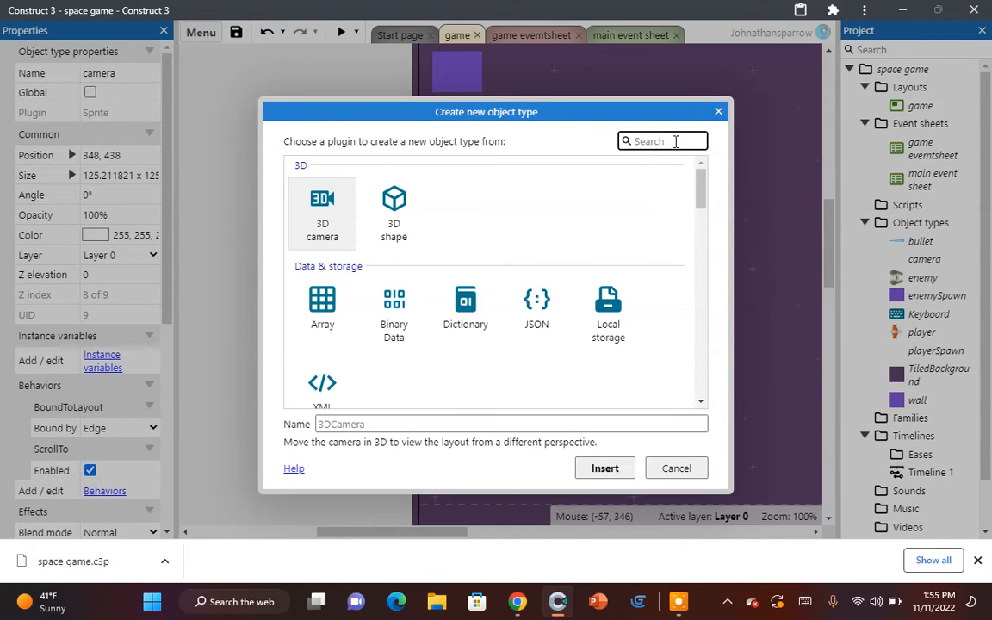
pyautogui.write('coin spa')
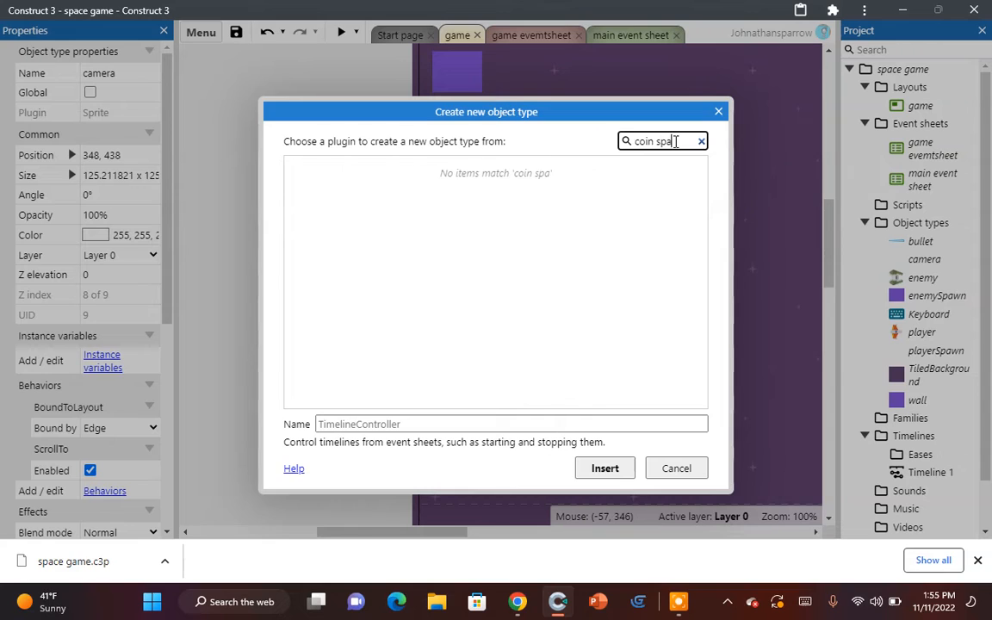
pyautogui.write('e')
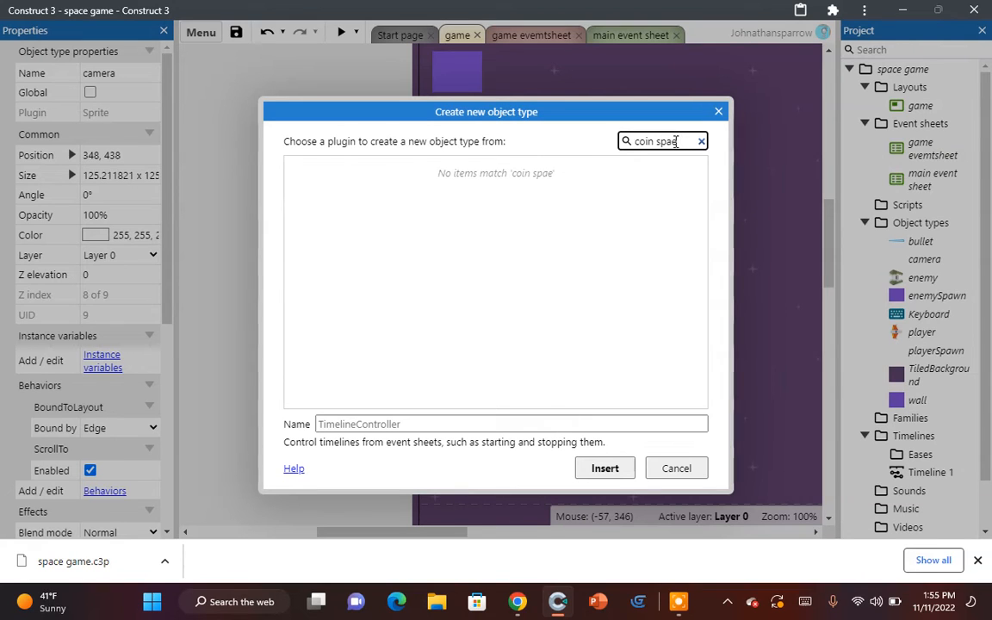
pyautogui.hotkey('ctrl', 'a')
pyautogui.press('BackSpace')
pyautogui.write('sp')
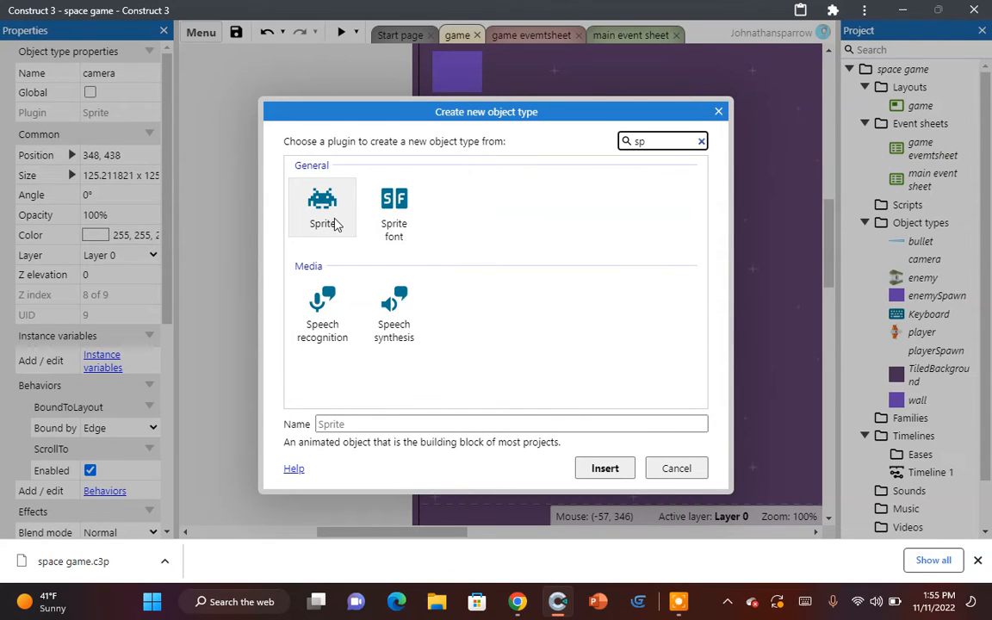
pyautogui.click(335, 224)
# Step: Name the new sprite coinspawn and place it at about -48, 480 on the layout's edge, leaving its image empty
pyautogui.click(385, 424)
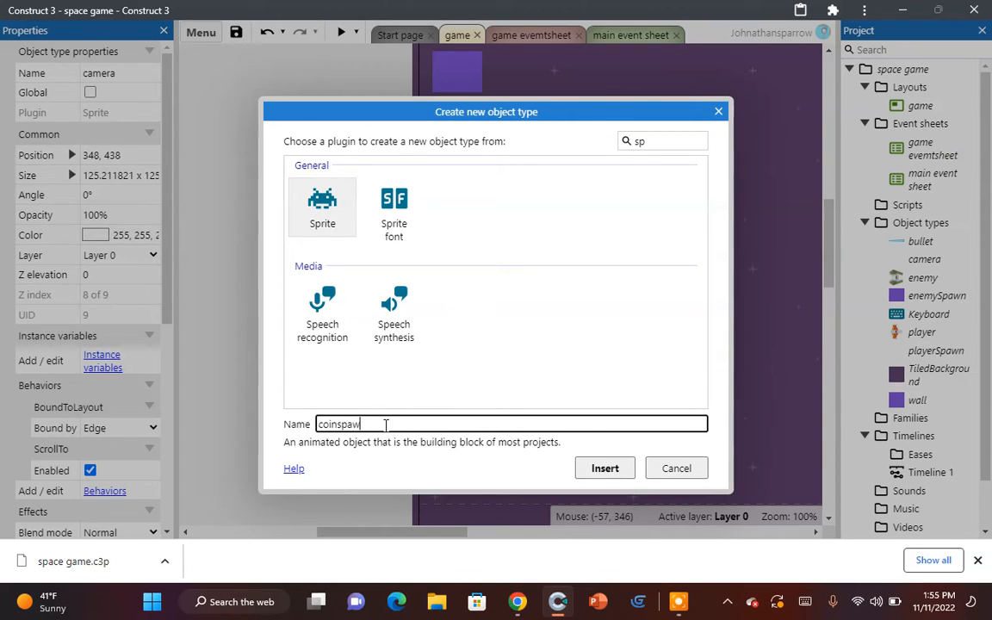
pyautogui.write('coinspawn')
pyautogui.press('Return')
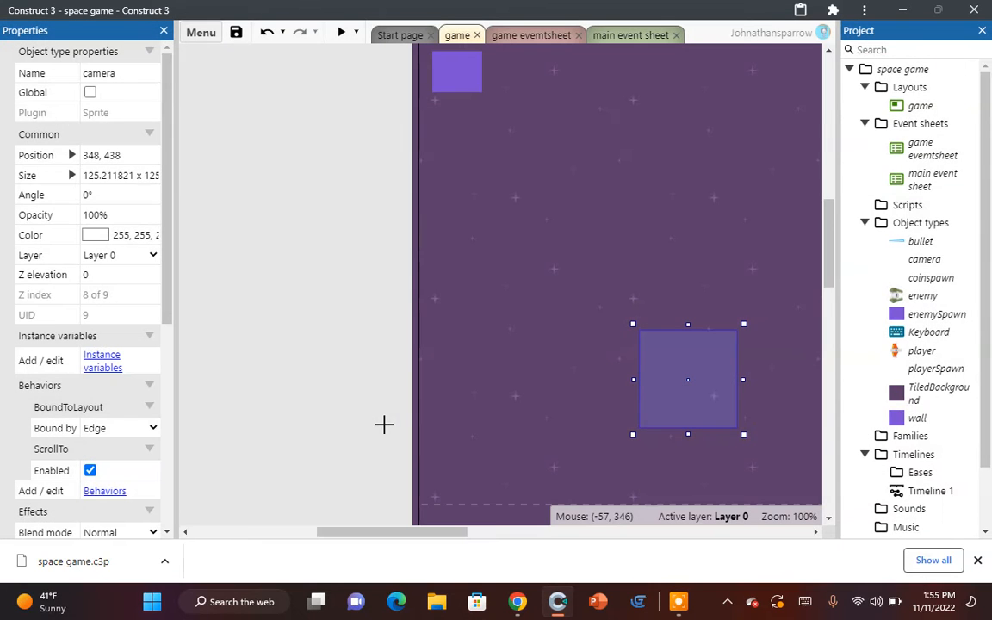
pyautogui.click(386, 416)
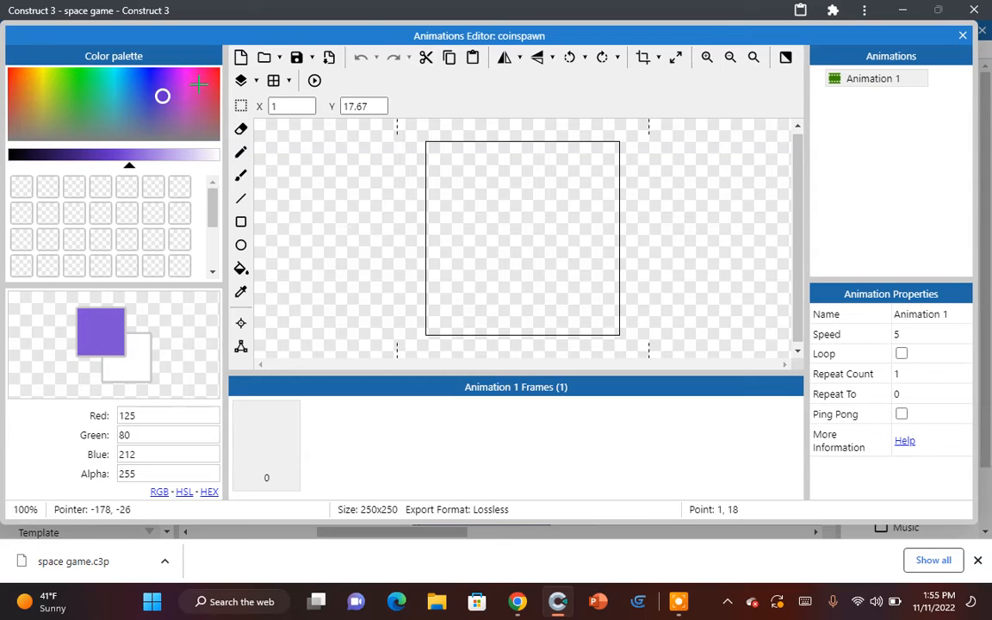
pyautogui.click(962, 35)
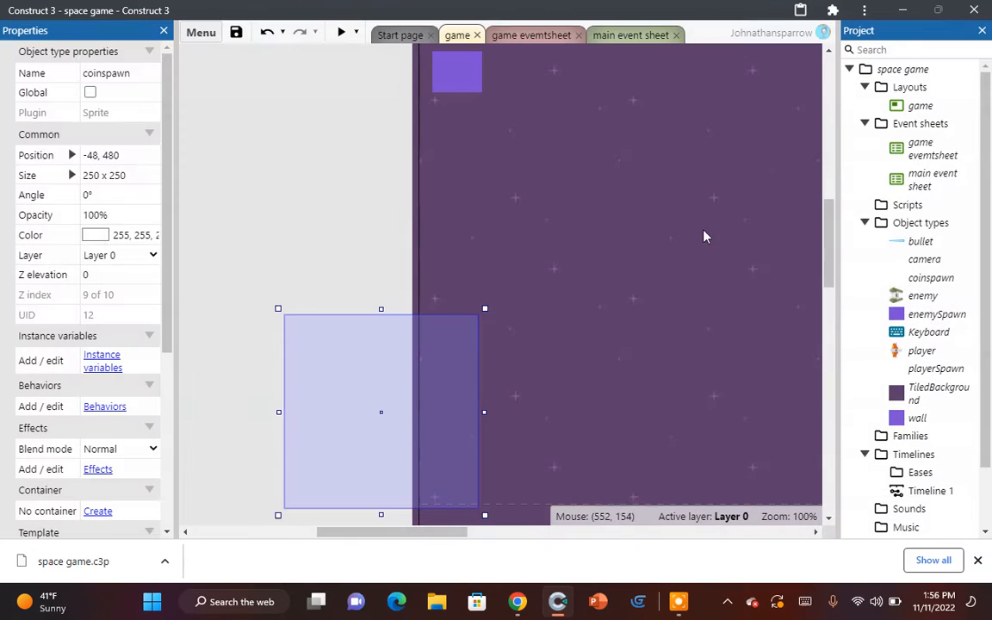
# Step: Move and stretch the coinspawn sprite to about 1382 x 1186 at position 701, 599, covering the game area
pyautogui.moveTo(472, 377); pyautogui.dragTo(602, 350)
pyautogui.moveTo(629, 484); pyautogui.dragTo(575, 294)
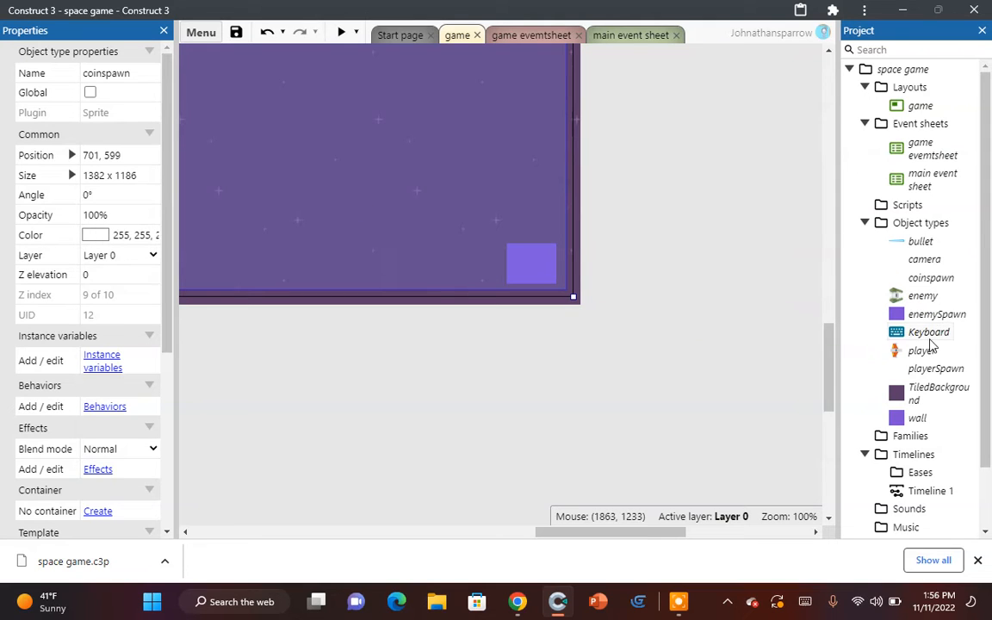
# Step: Edit the coinspawn sprite's image points and add a first one at about 50, 44
pyautogui.doubleClick(939, 278)
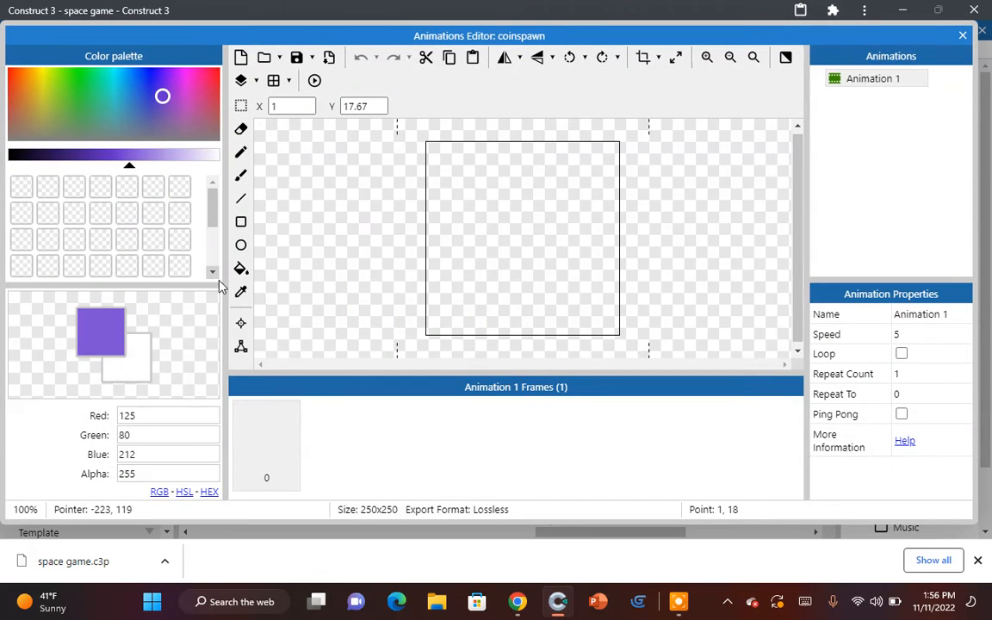
pyautogui.click(241, 325)
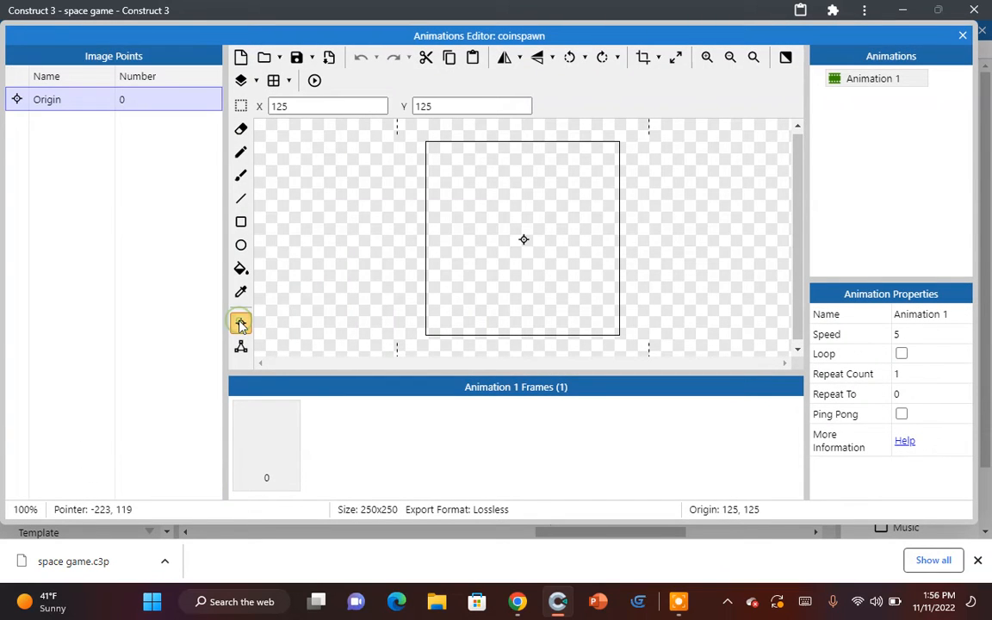
pyautogui.rightClick(139, 190)
pyautogui.click(149, 199)
pyautogui.click(468, 178)
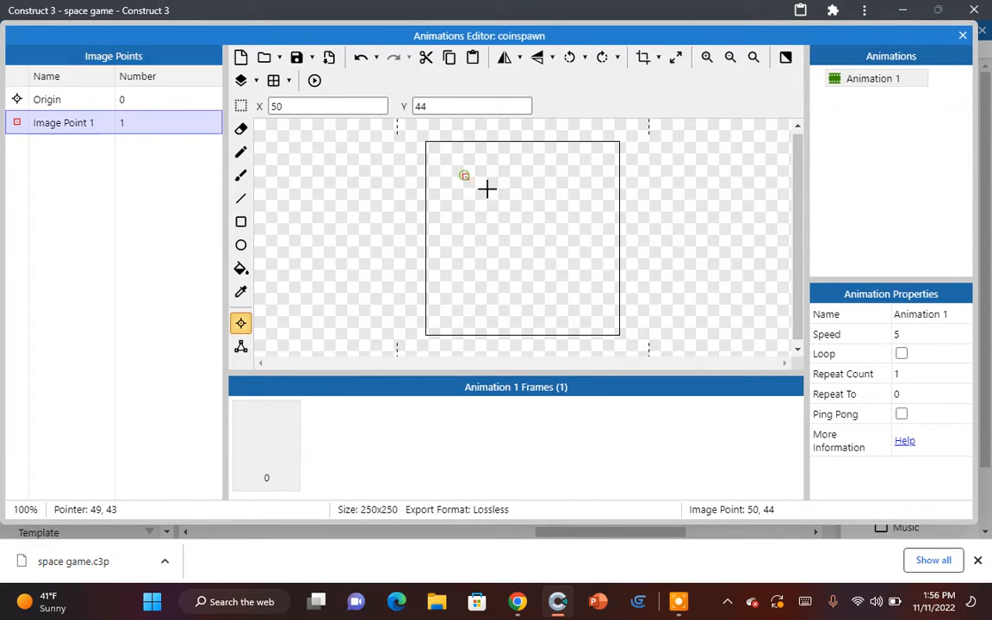
# Step: Add two more image points to the coinspawn sprite at about 187, 157 and 232, 241
pyautogui.rightClick(62, 260)
pyautogui.click(125, 270)
pyautogui.click(571, 264)
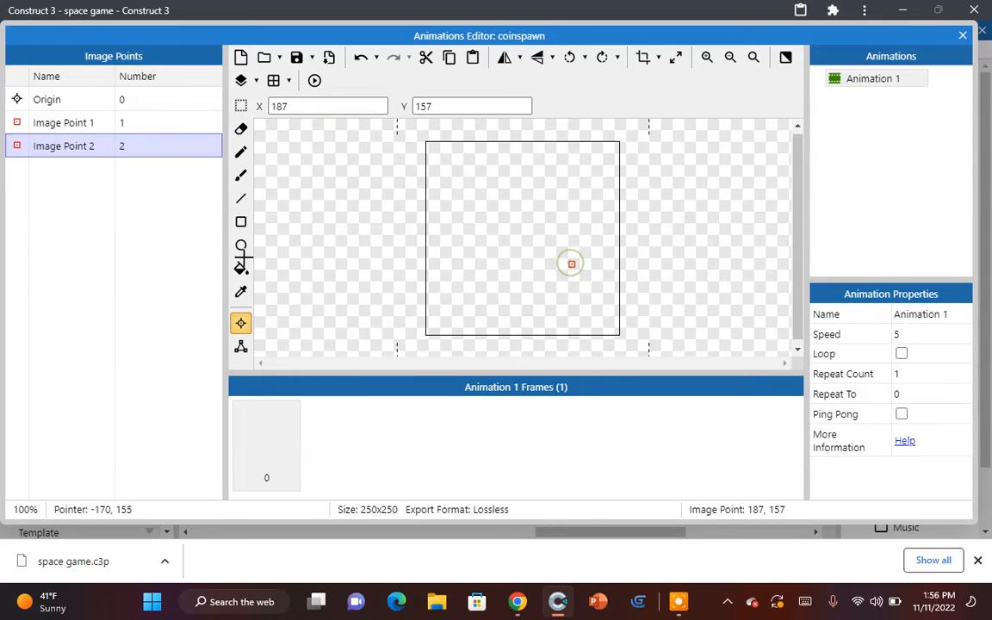
pyautogui.rightClick(136, 272)
pyautogui.click(169, 285)
pyautogui.click(605, 328)
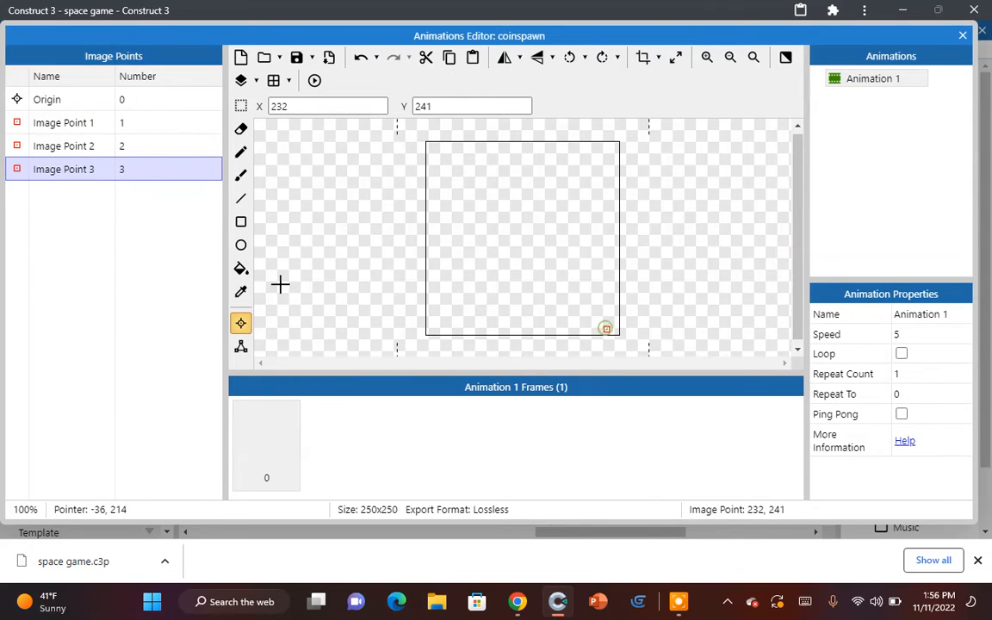
# Step: Add a fourth image point near the coinspawn image's upper-right corner and a fifth at about 69, 175
pyautogui.rightClick(112, 275)
pyautogui.click(159, 288)
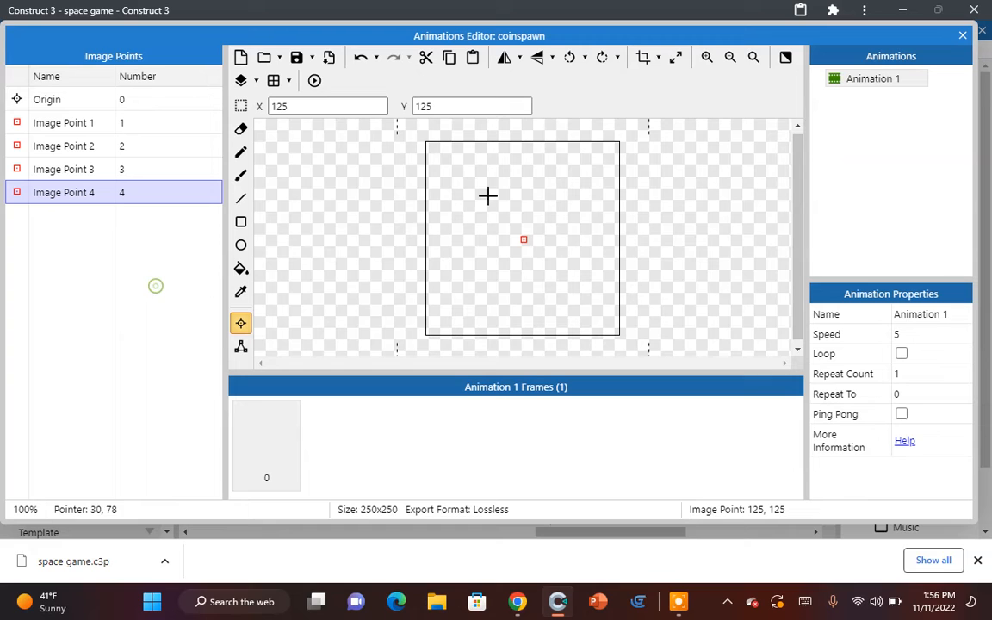
pyautogui.click(601, 173)
pyautogui.rightClick(72, 299)
pyautogui.click(85, 308)
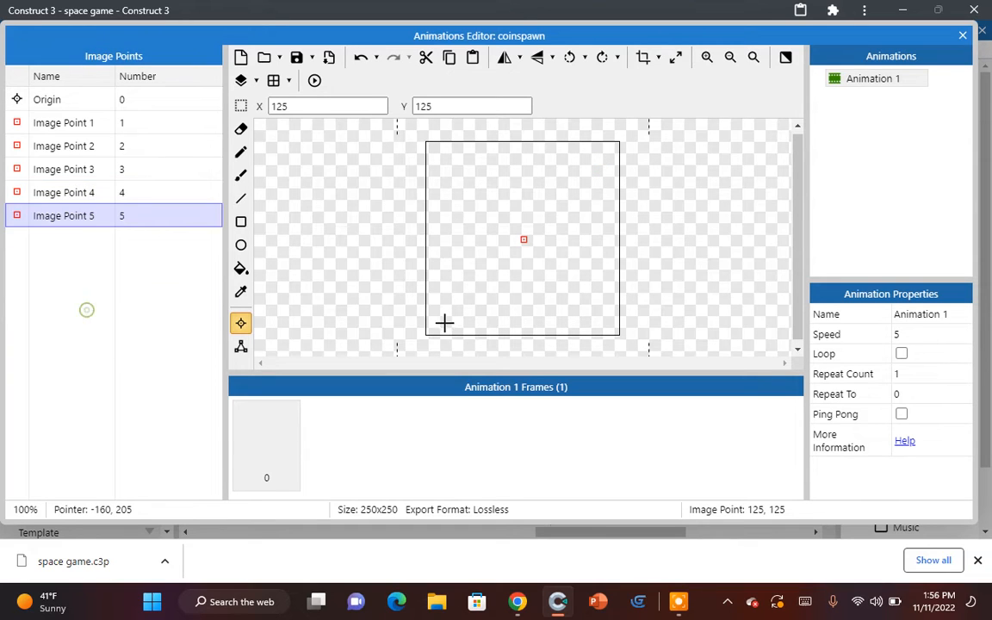
pyautogui.click(480, 277)
# Step: Add a sixth image point to coinspawn at about 64, 71 and a seventh slightly below the image's centre
pyautogui.rightClick(184, 330)
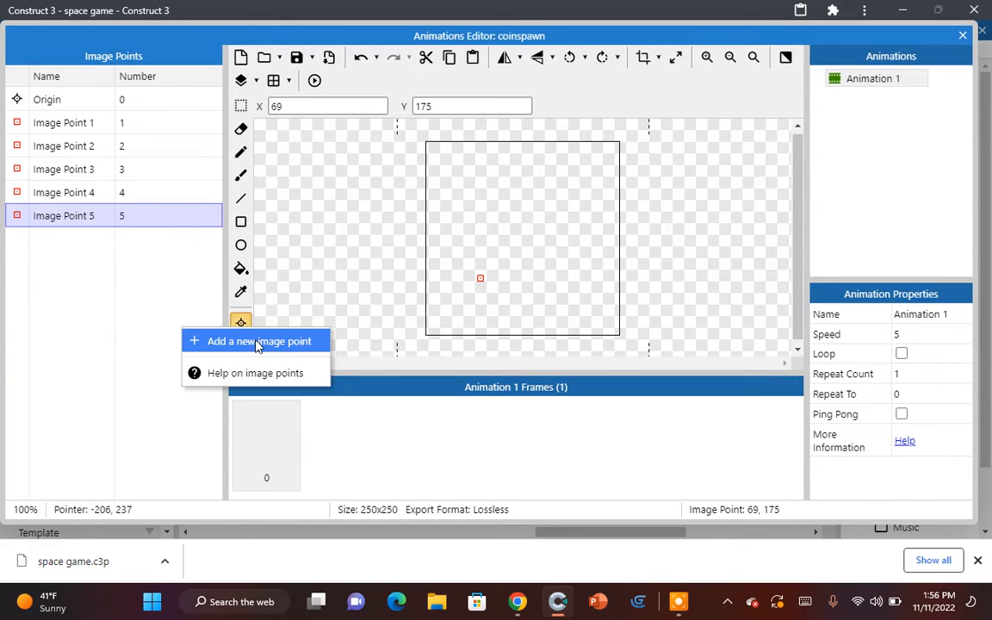
pyautogui.click(256, 342)
pyautogui.click(476, 197)
pyautogui.rightClick(143, 356)
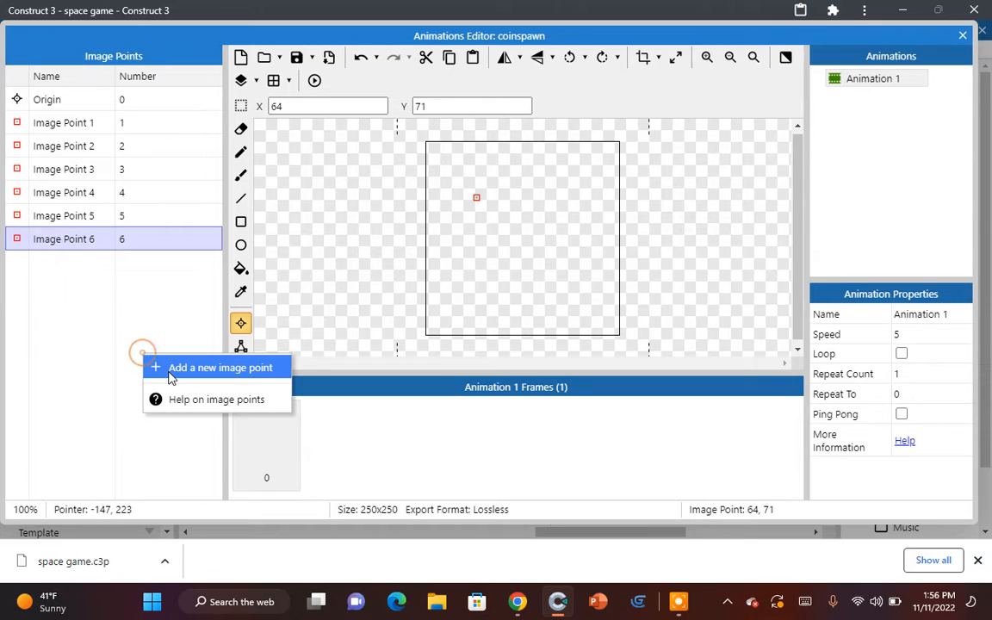
pyautogui.click(171, 368)
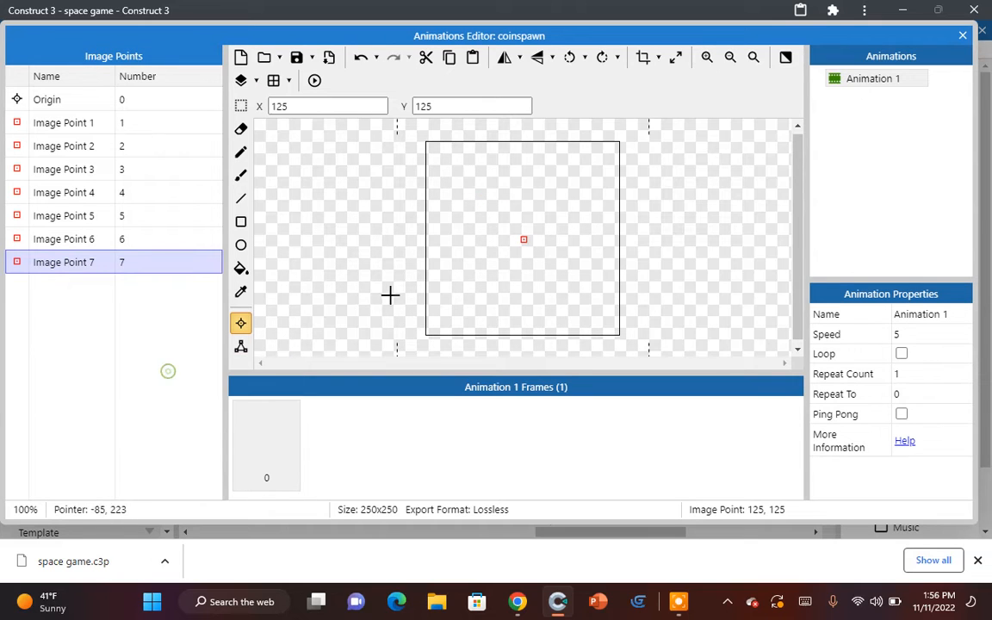
pyautogui.click(506, 282)
# Step: Add an eighth image point to coinspawn at about 95, 103 and a ninth at about 165, 99
pyautogui.rightClick(134, 327)
pyautogui.click(172, 336)
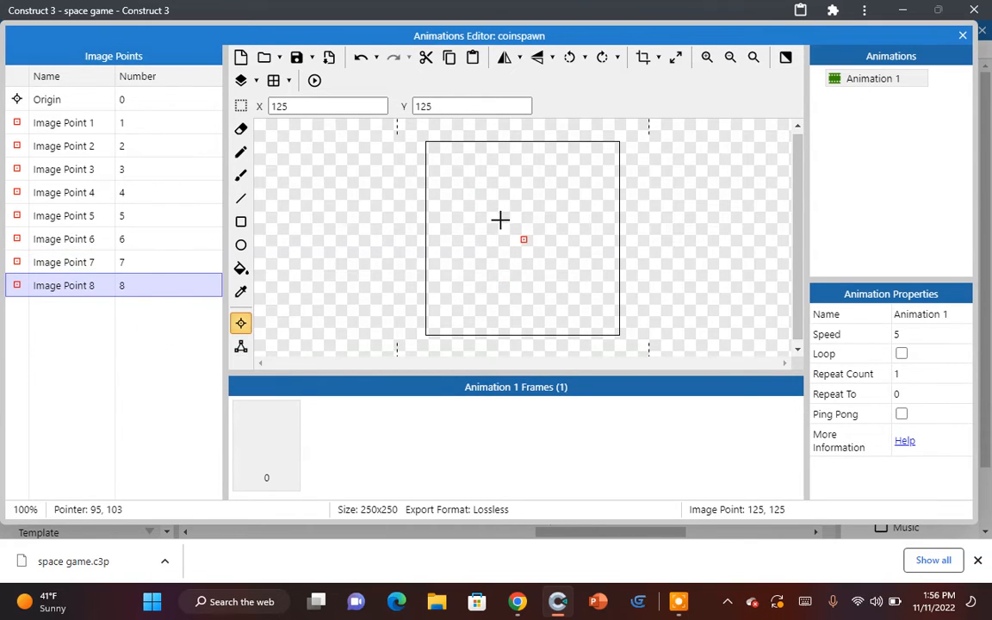
pyautogui.click(501, 221)
pyautogui.rightClick(160, 357)
pyautogui.click(191, 369)
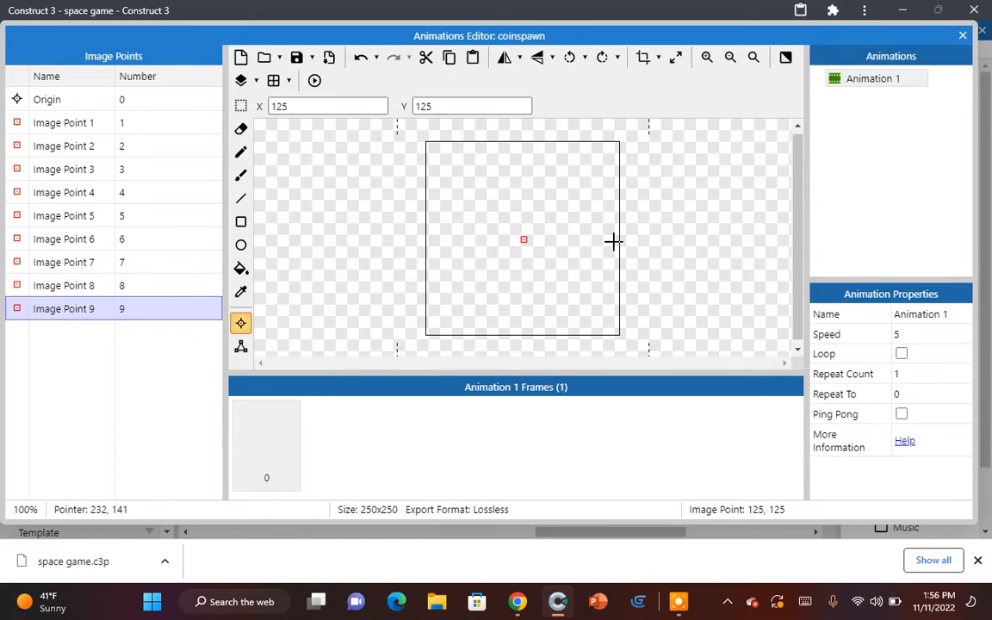
pyautogui.click(554, 219)
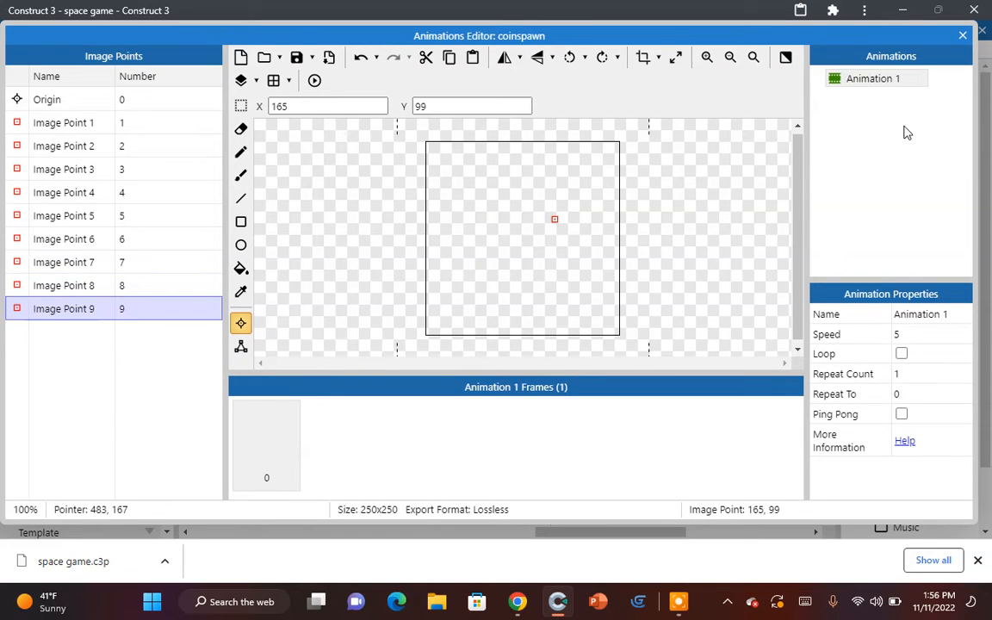
pyautogui.click(962, 36)
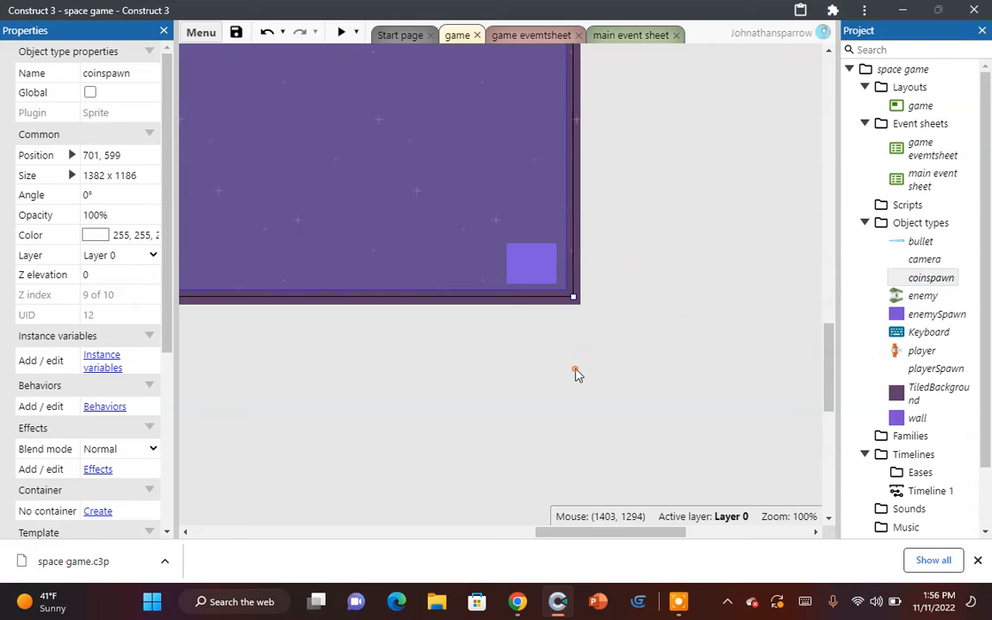
# Step: Insert a new Sprite object named coin just outside the game layout's lower-right corner
pyautogui.rightClick(575, 372)
pyautogui.click(602, 379)
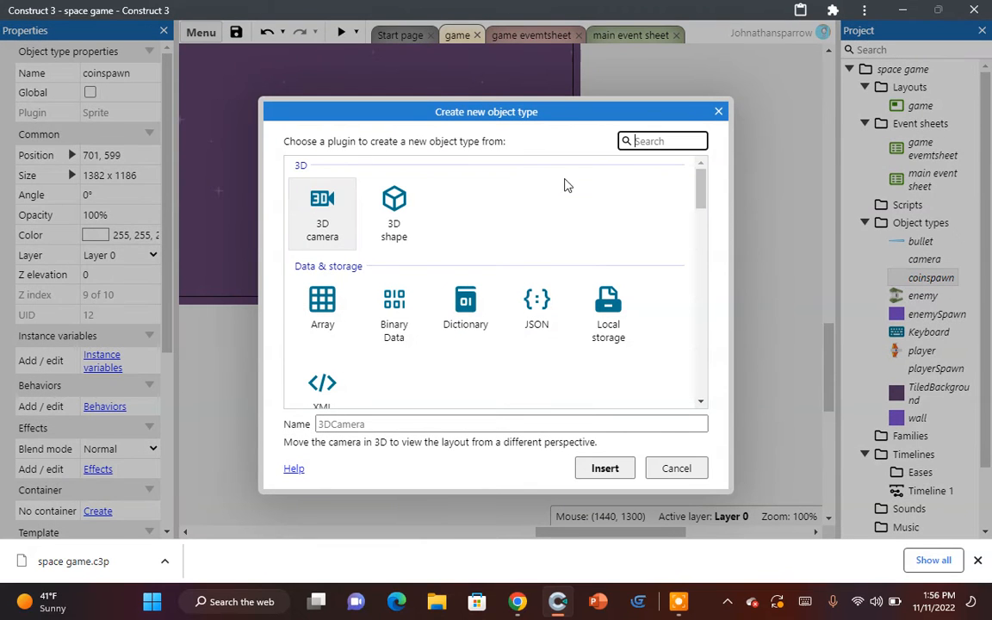
pyautogui.write('sp')
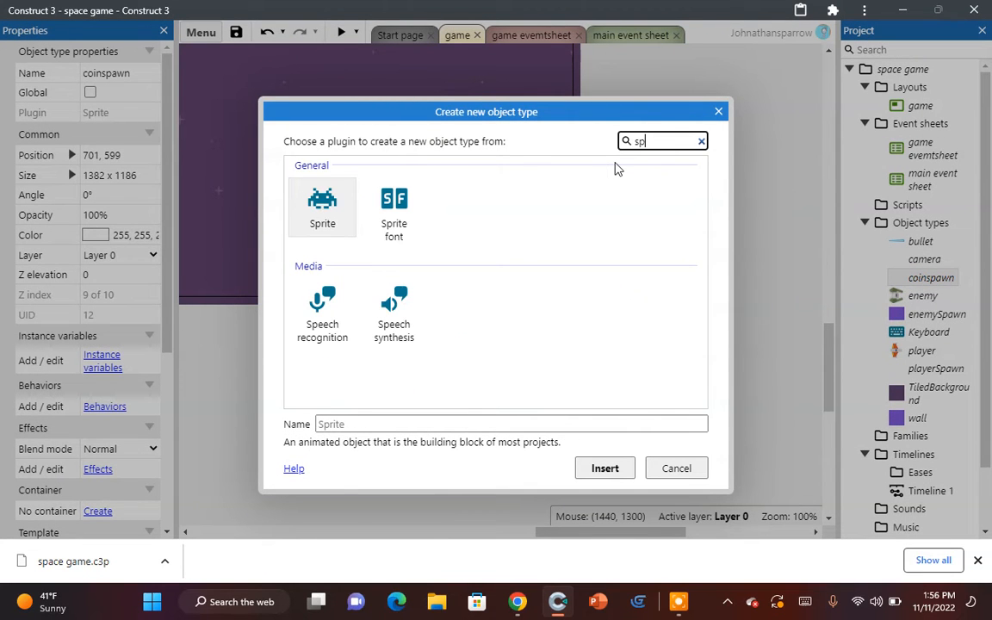
pyautogui.click(292, 223)
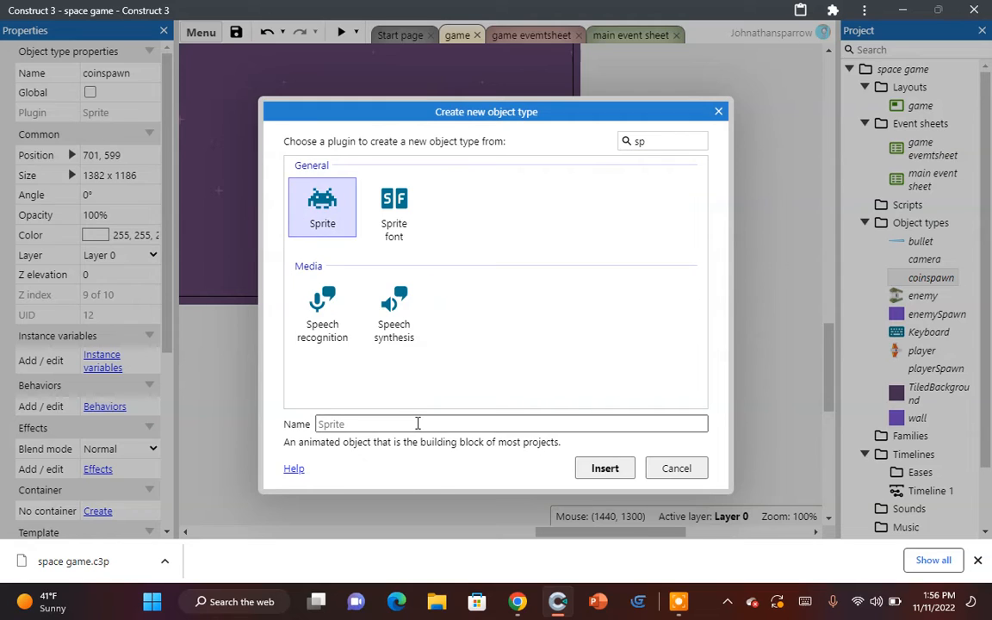
pyautogui.click(415, 421)
pyautogui.click(685, 610)
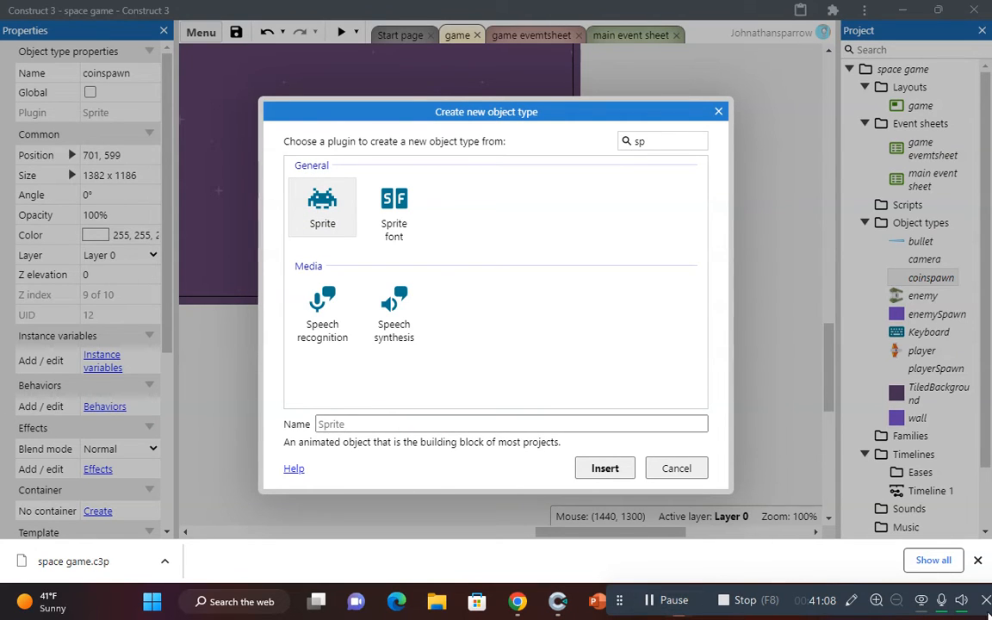
pyautogui.click(987, 607)
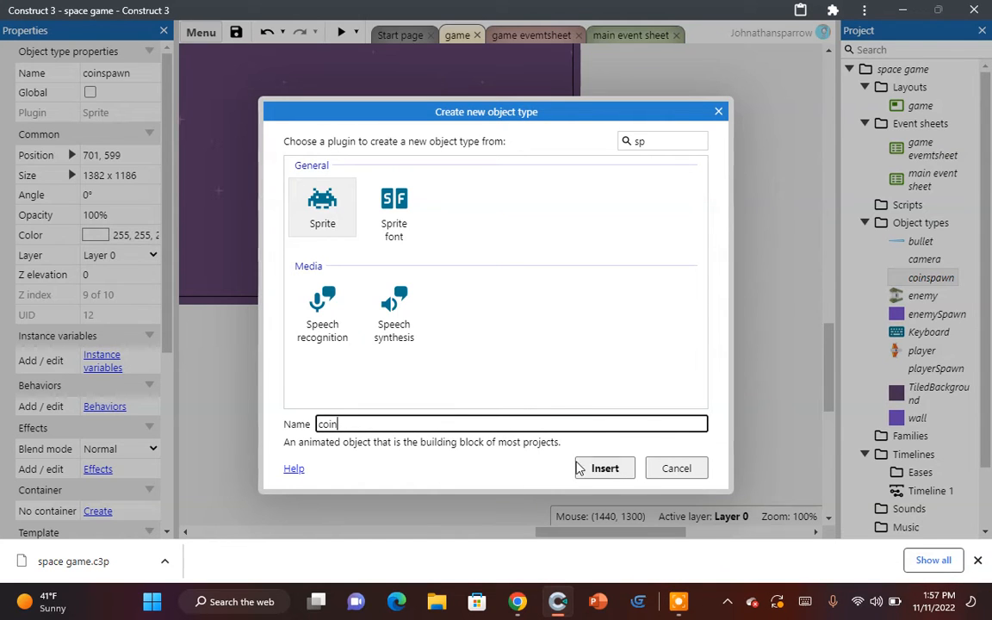
pyautogui.click(603, 469)
pyautogui.click(553, 394)
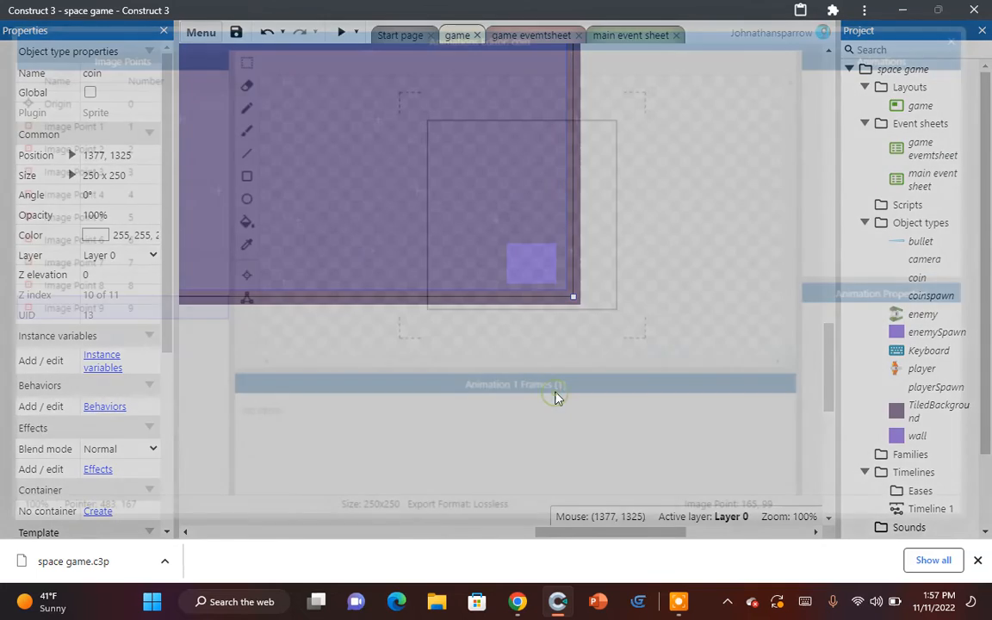
# Step: Load the bolt_gold image from the Power-ups folder into the coin sprite and crop it
pyautogui.click(263, 57)
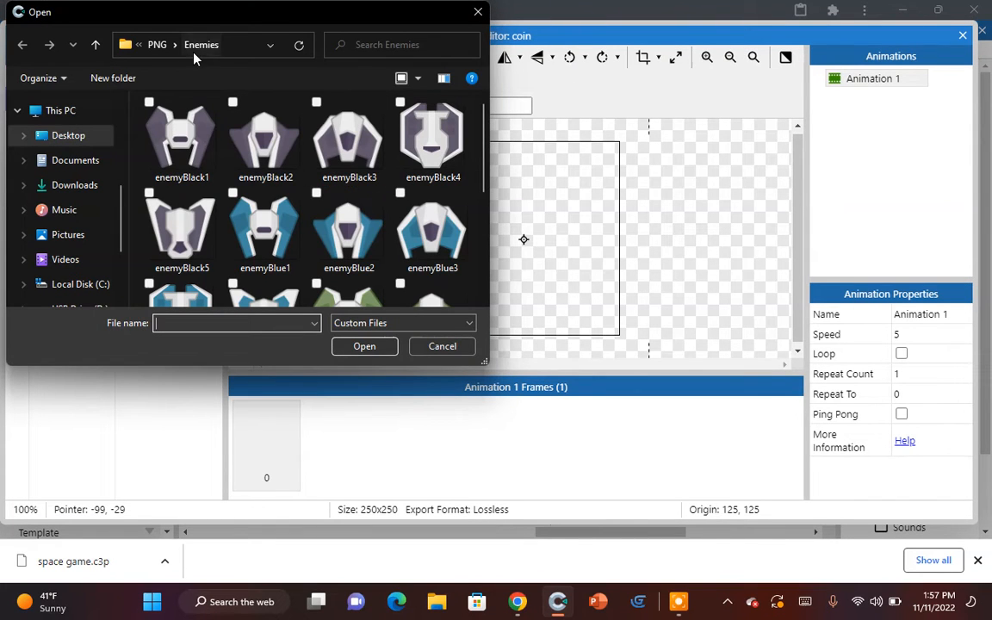
pyautogui.click(159, 48)
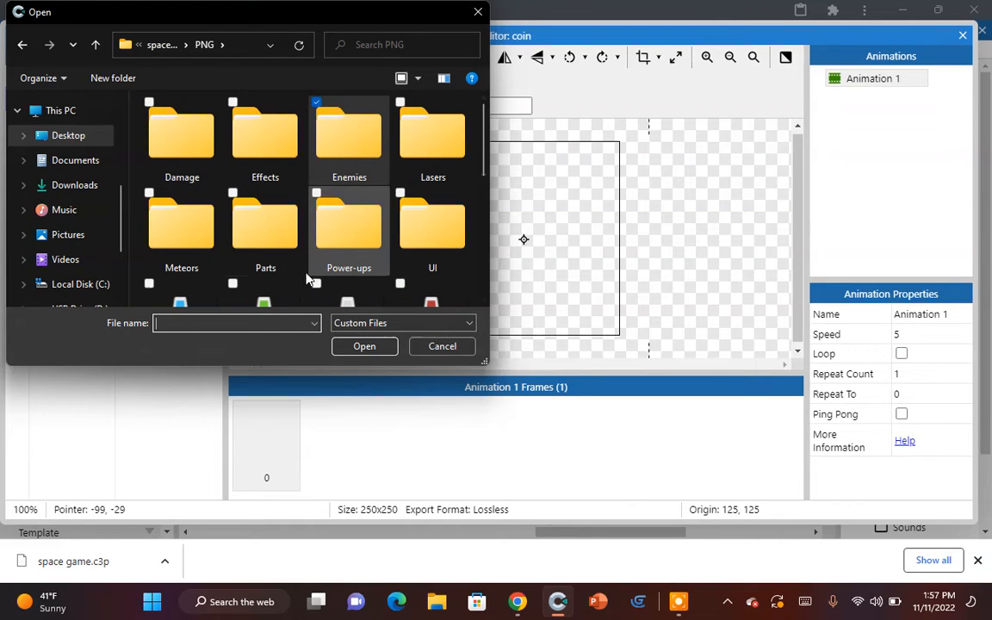
pyautogui.doubleClick(353, 233)
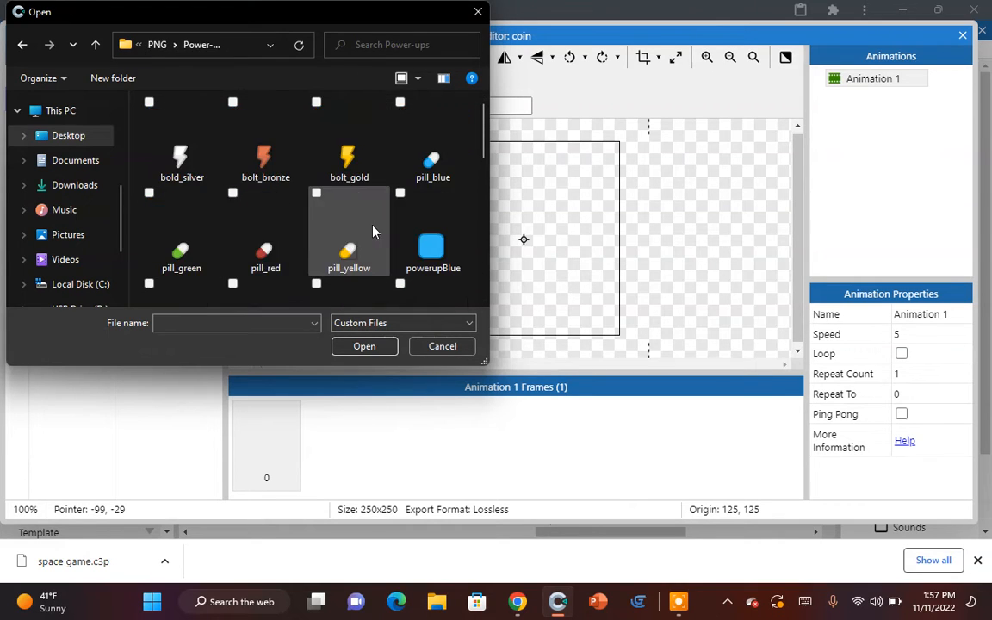
pyautogui.scroll(-3, 310, 215)
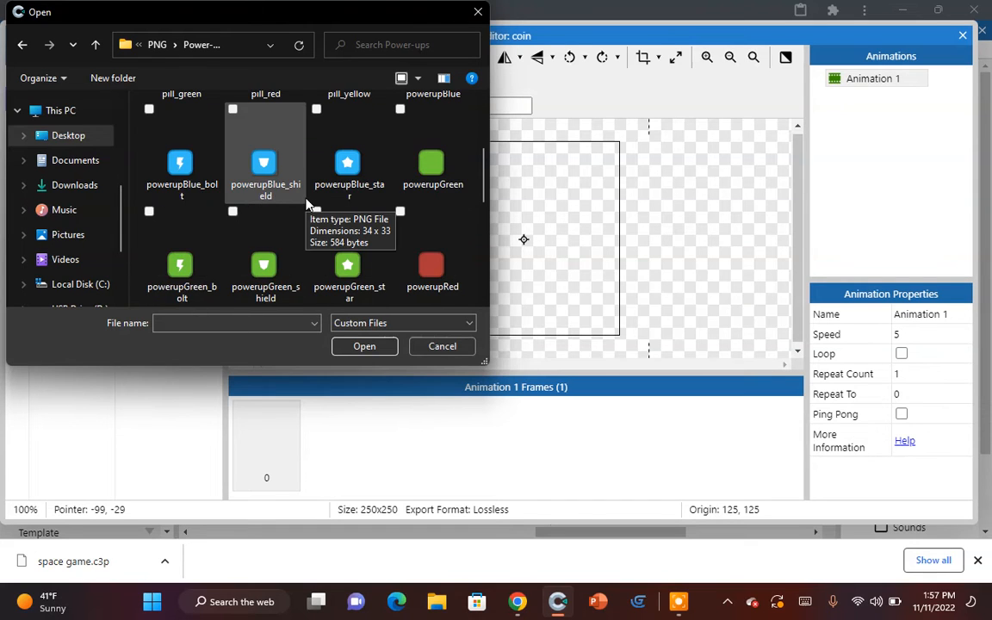
pyautogui.scroll(-2, 307, 204)
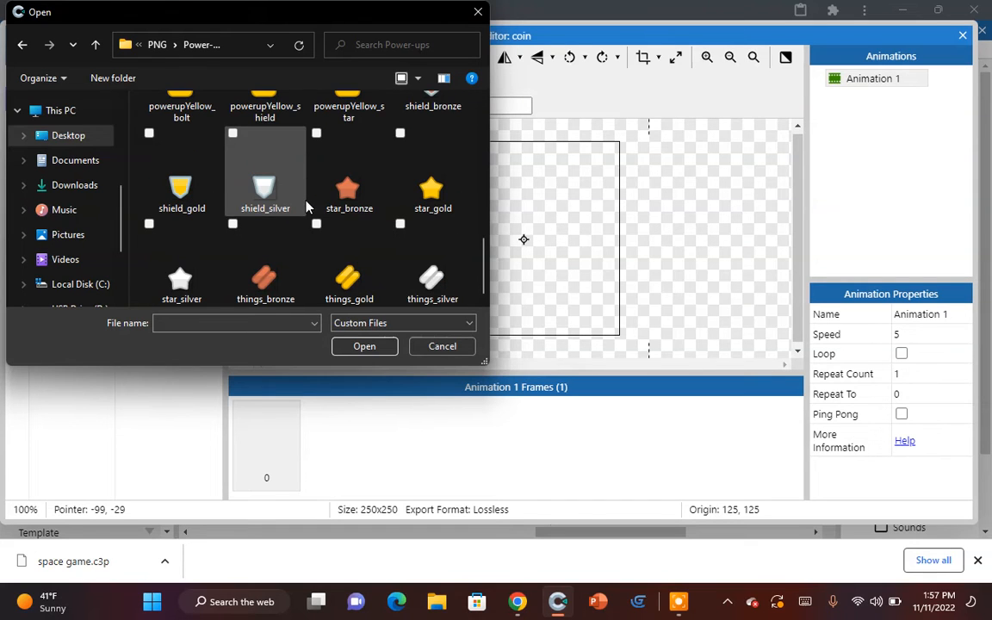
pyautogui.scroll(6, 428, 287)
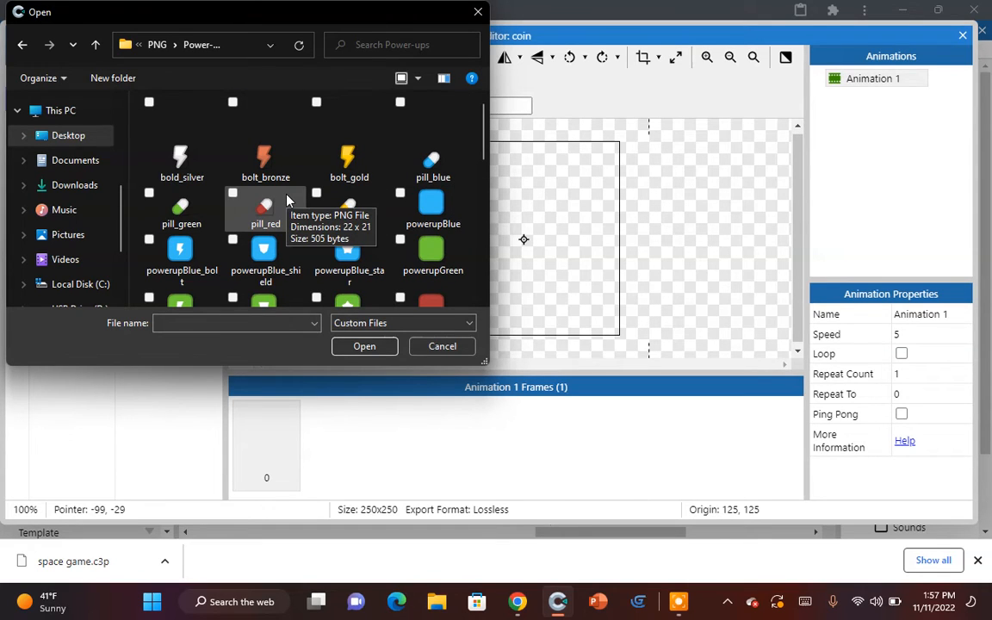
pyautogui.doubleClick(345, 157)
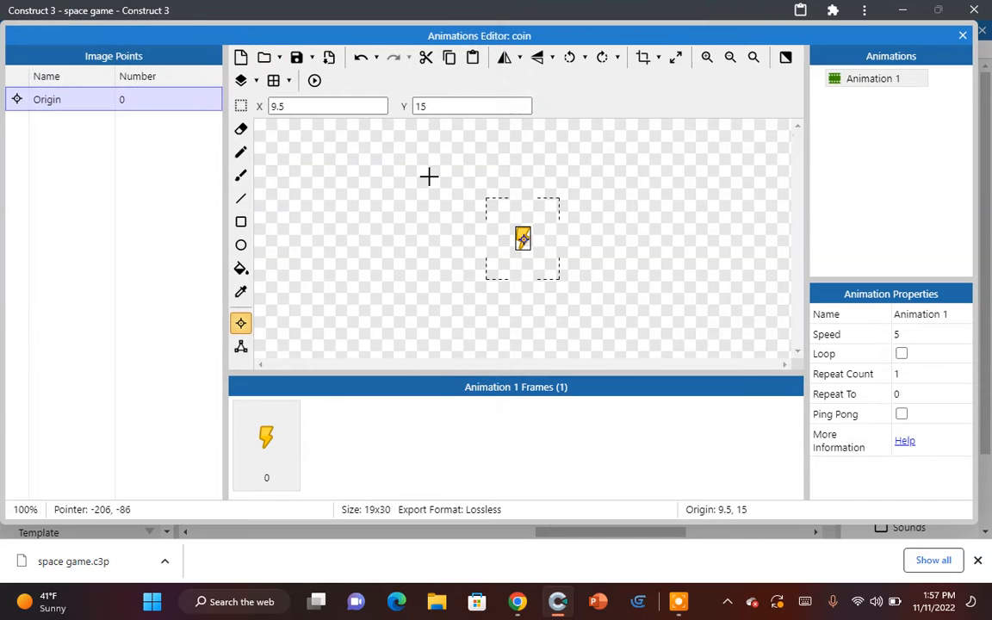
pyautogui.click(642, 57)
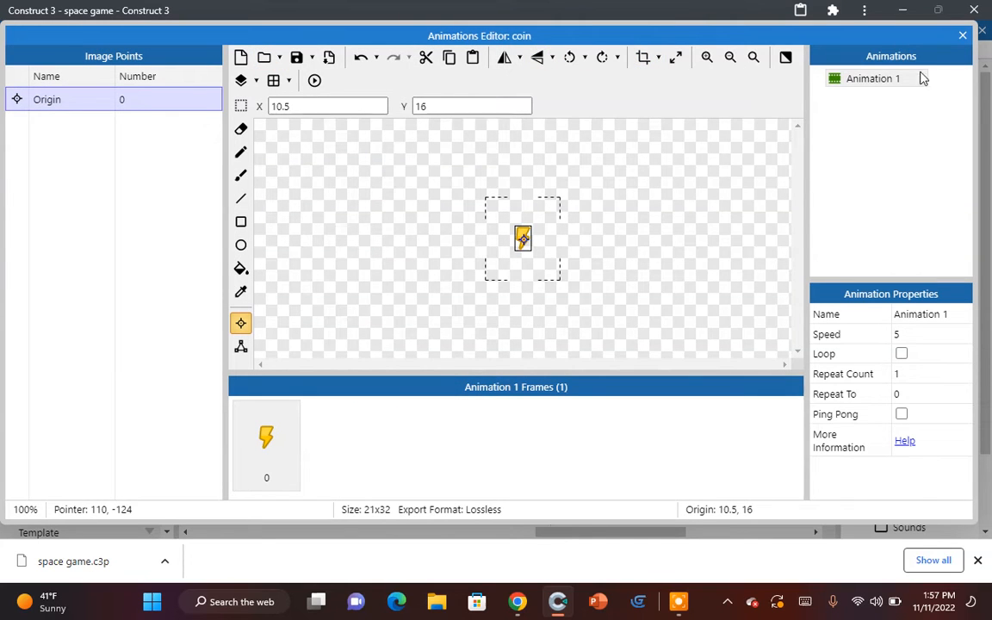
pyautogui.click(963, 36)
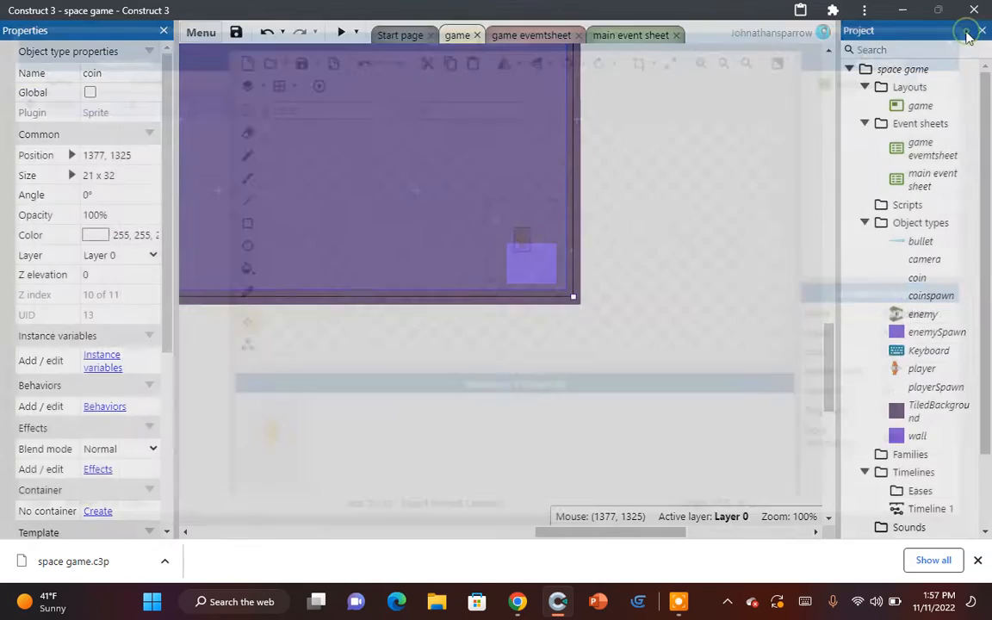
# Step: Move the coin sprite beside the enemy above the layout, at about 210, -52, and give it the Destroy outside layout behavior
pyautogui.moveTo(555, 394); pyautogui.dragTo(585, 211)
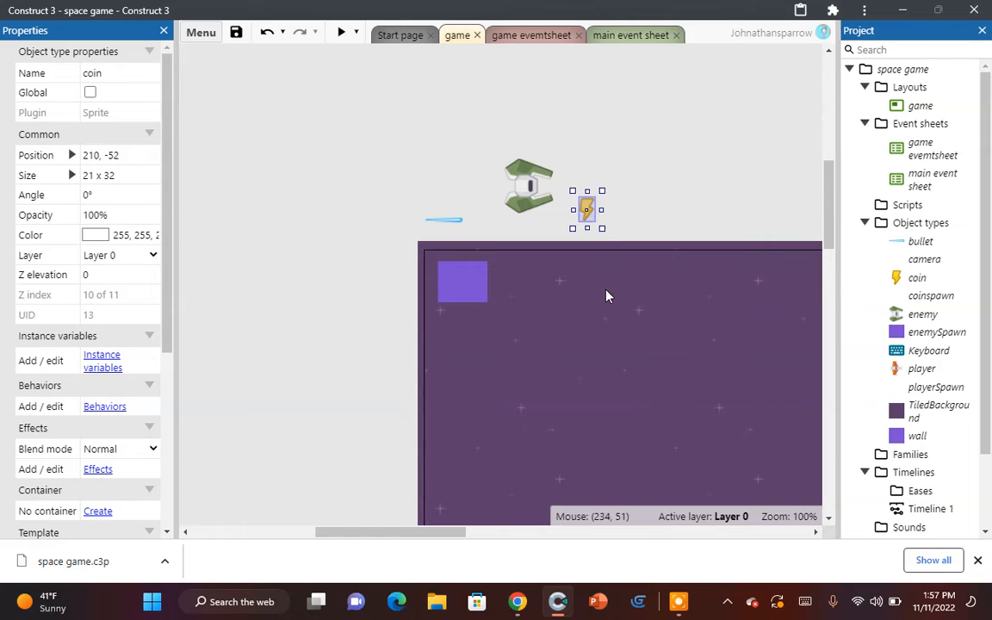
pyautogui.click(101, 407)
pyautogui.click(495, 232)
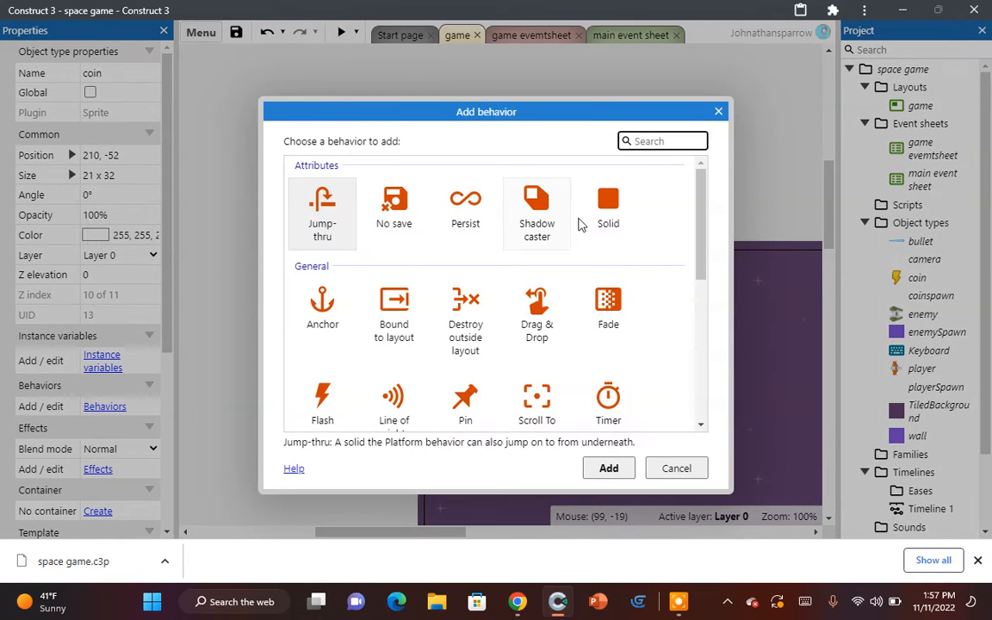
pyautogui.doubleClick(444, 306)
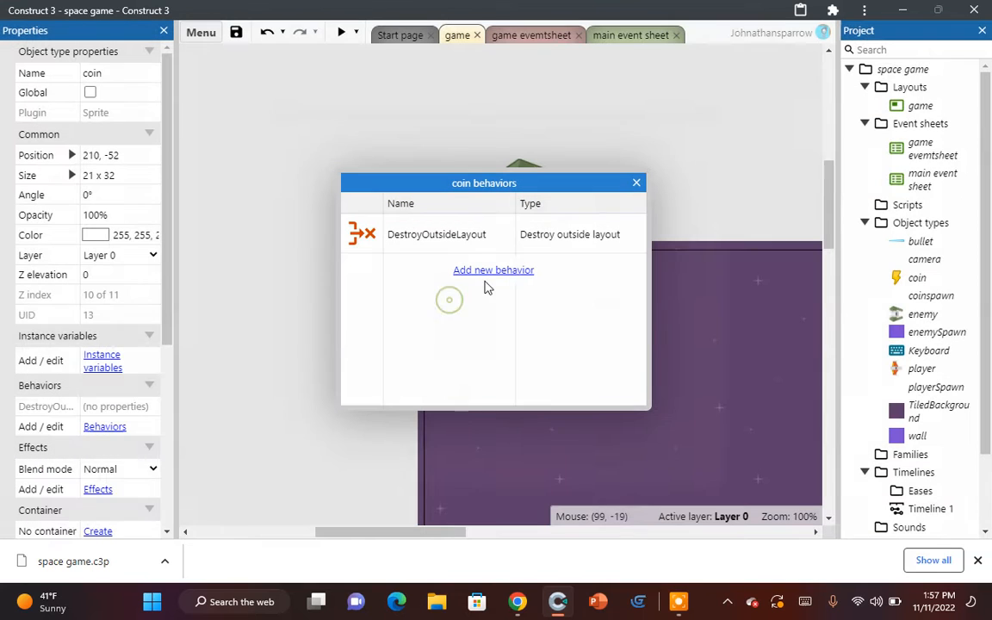
pyautogui.click(641, 176)
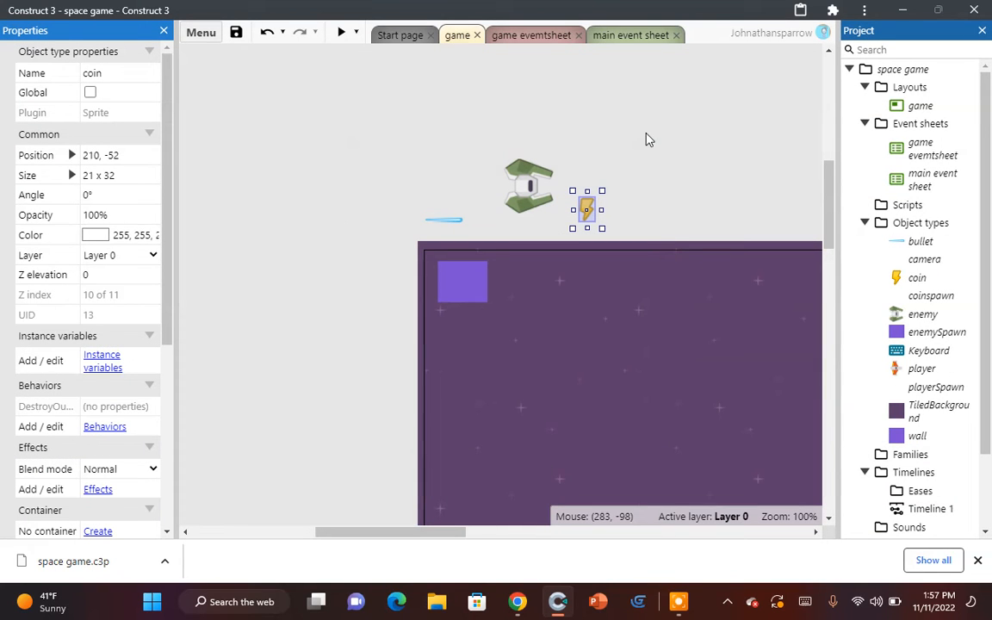
# Step: Switch to the main event sheet
pyautogui.click(624, 34)
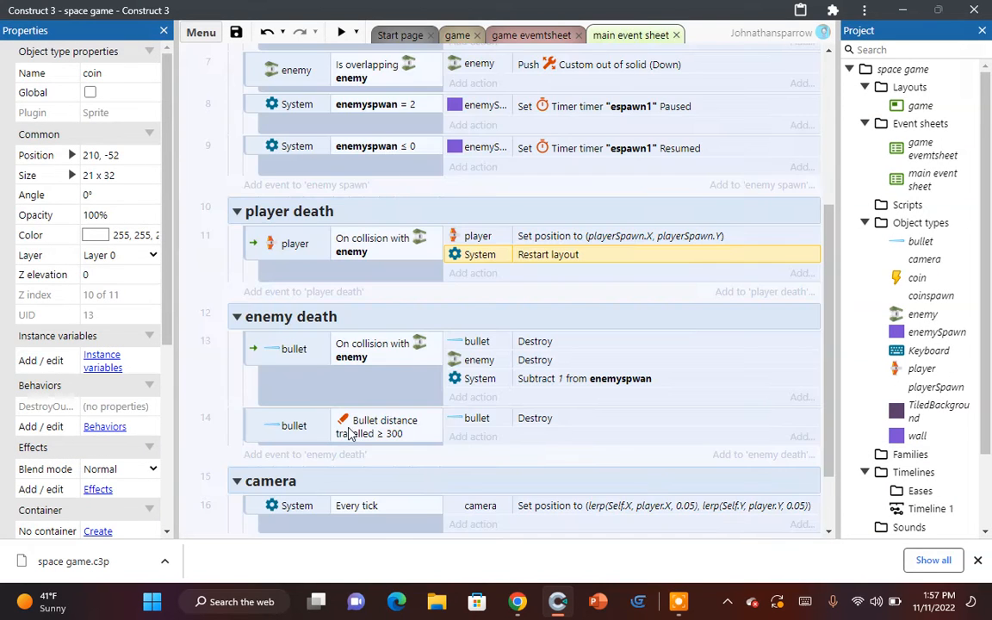
pyautogui.scroll(-2, 309, 388)
pyautogui.rightClick(360, 488)
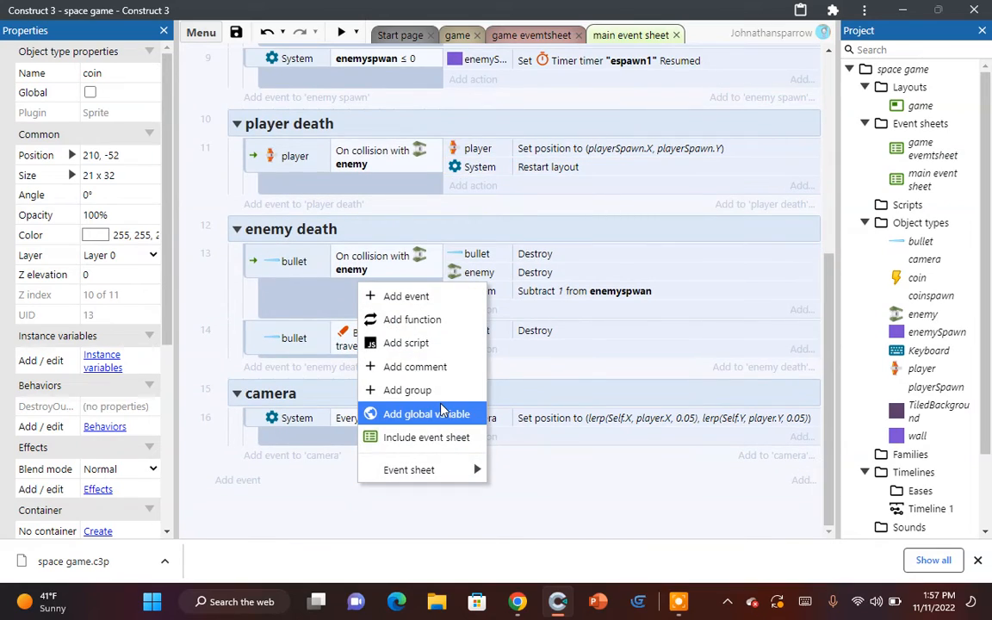
pyautogui.click(418, 411)
pyautogui.click(647, 165)
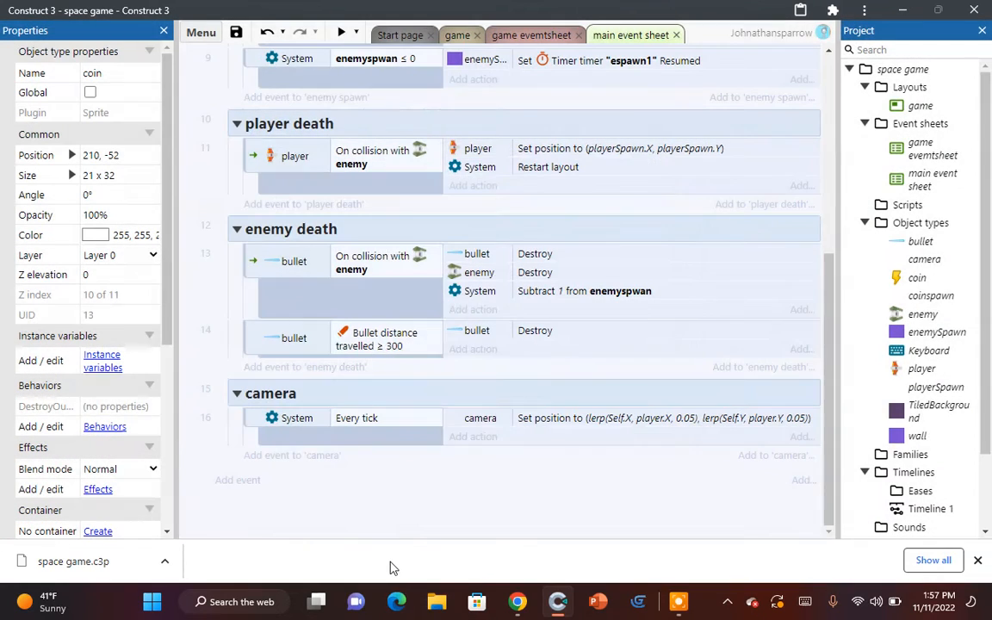
# Step: Add an event group named coin below the camera group
pyautogui.rightClick(416, 514)
pyautogui.click(466, 416)
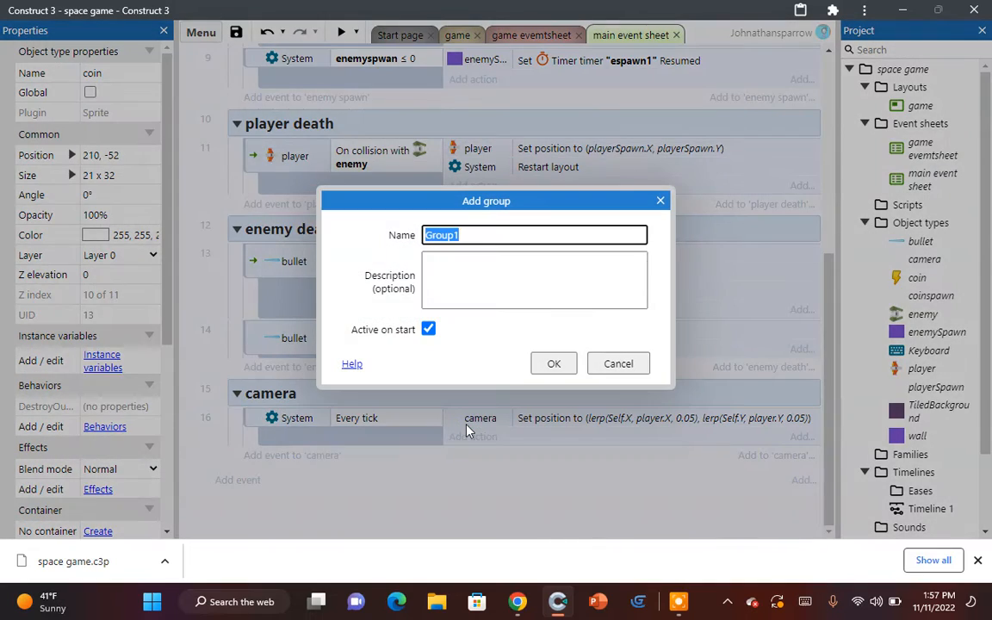
pyautogui.write('coin')
pyautogui.press('Return')
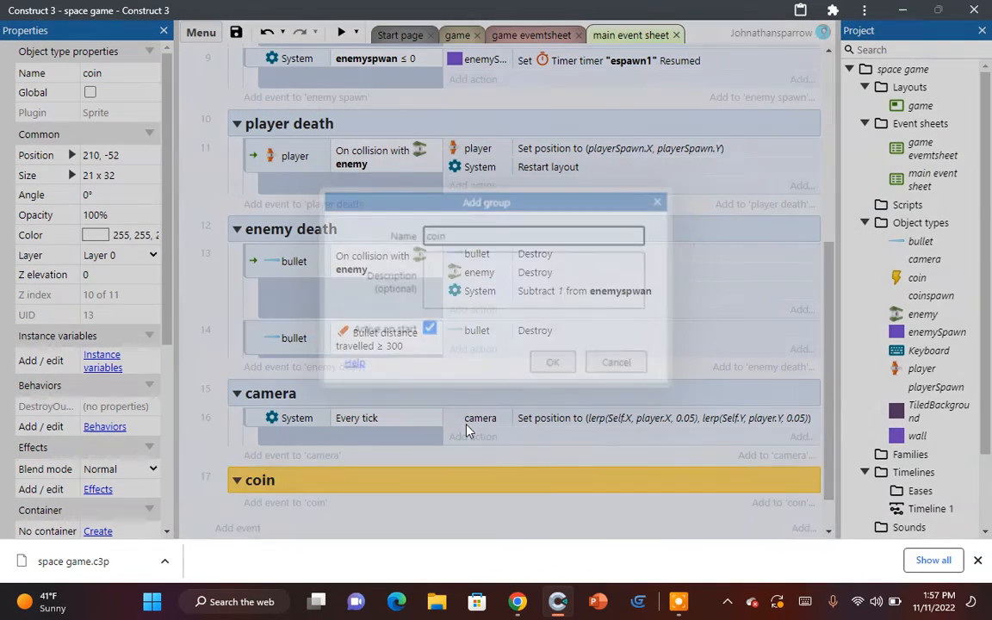
# Step: Add an event with the System condition On start of layout to the coin group
pyautogui.click(317, 508)
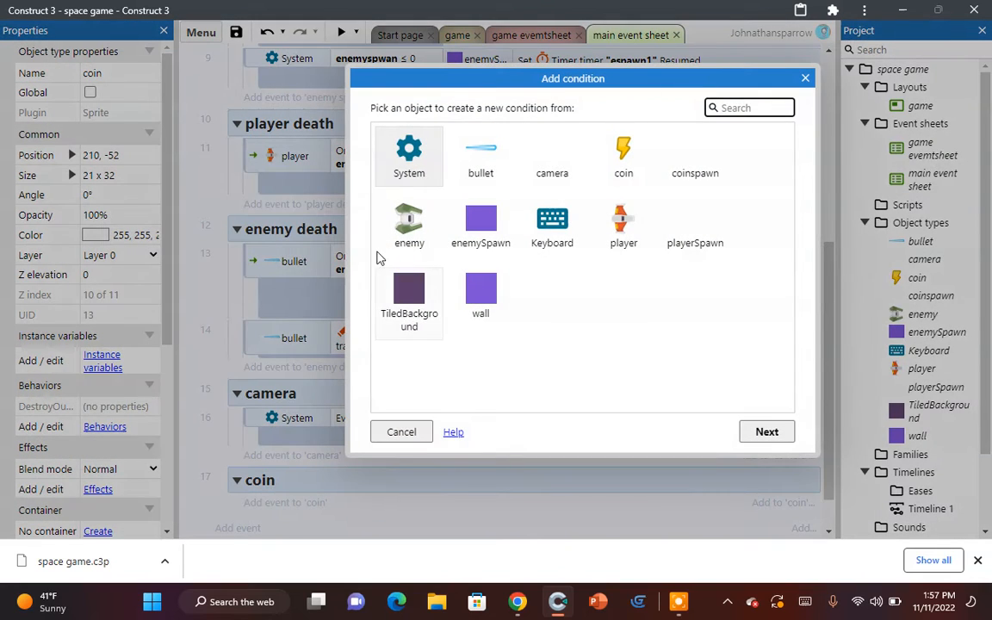
pyautogui.doubleClick(406, 153)
pyautogui.scroll(-2, 482, 267)
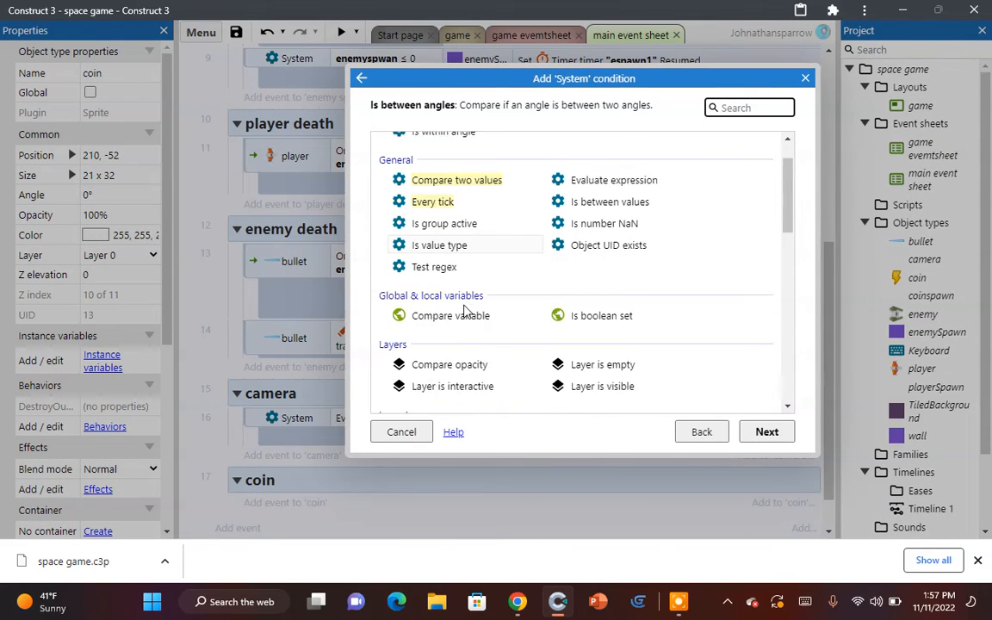
pyautogui.scroll(-10, 577, 301)
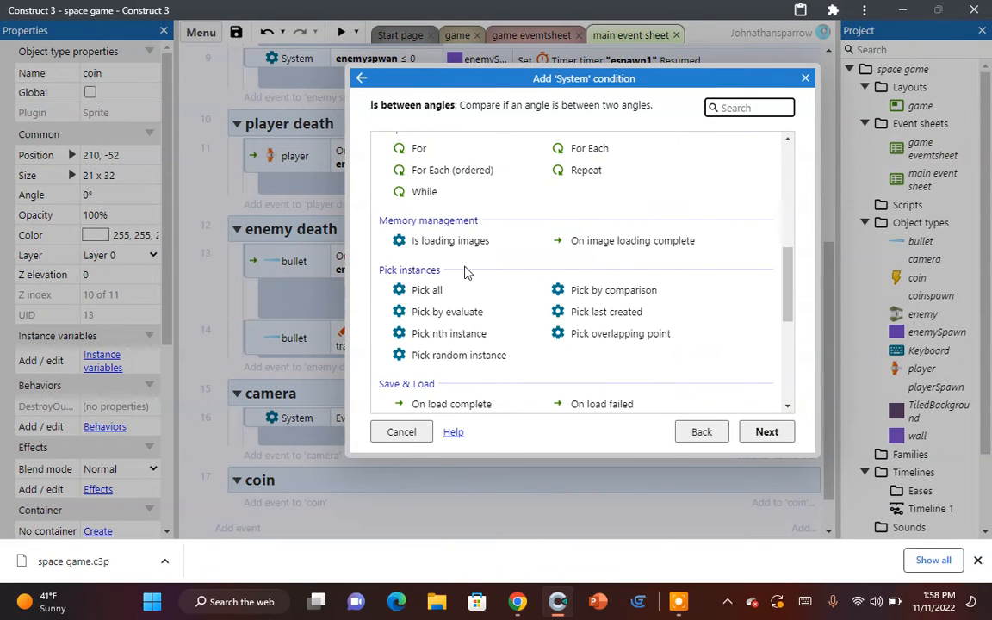
pyautogui.scroll(-3, 433, 316)
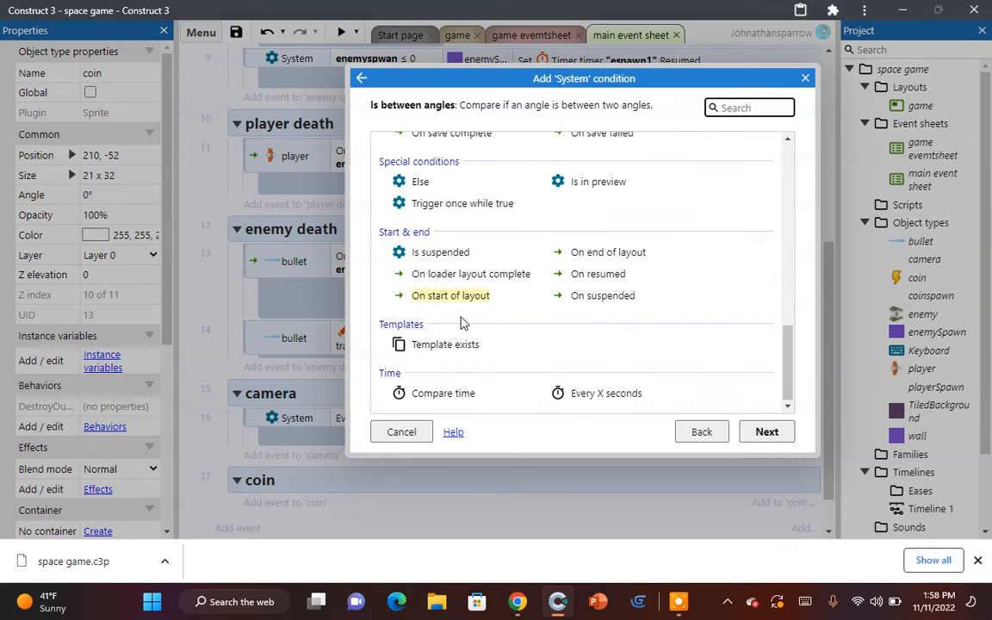
pyautogui.doubleClick(450, 295)
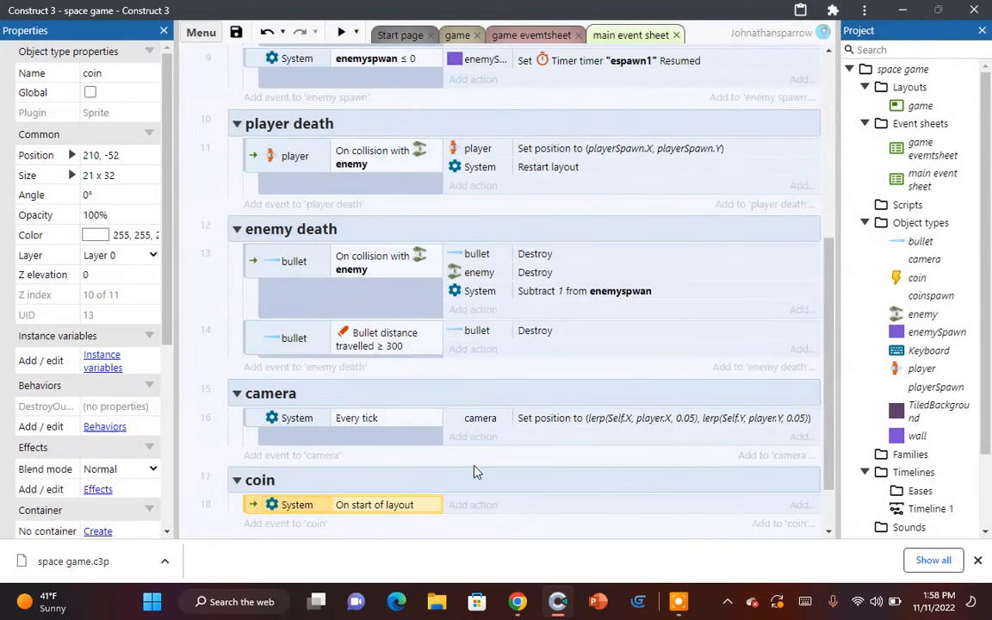
# Step: Add a coinspawn Spawn another object action to the On start of layout event, with coin as the object
pyautogui.click(467, 506)
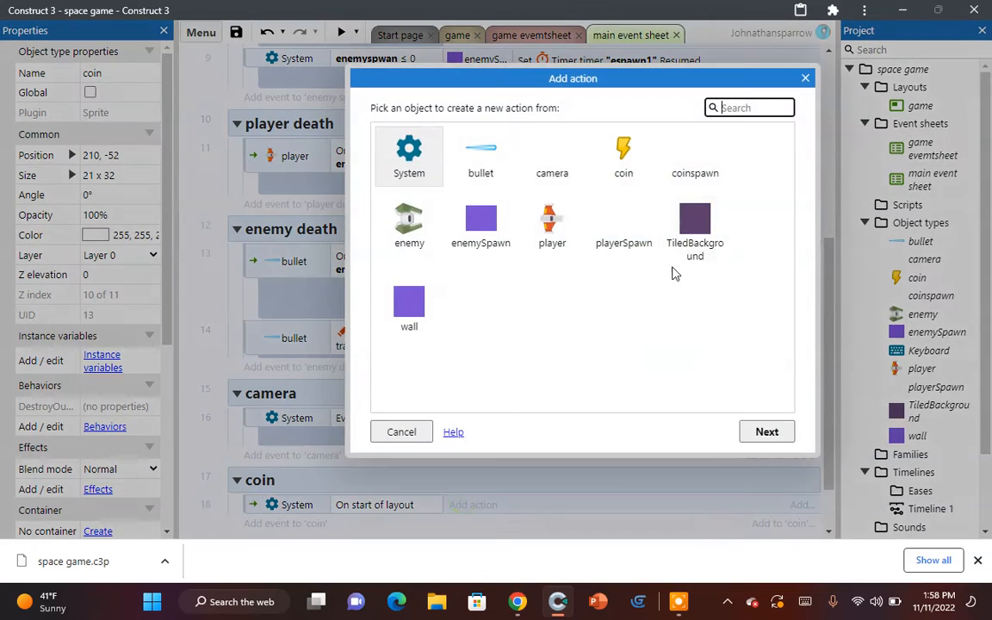
pyautogui.doubleClick(693, 165)
pyautogui.scroll(-3, 699, 195)
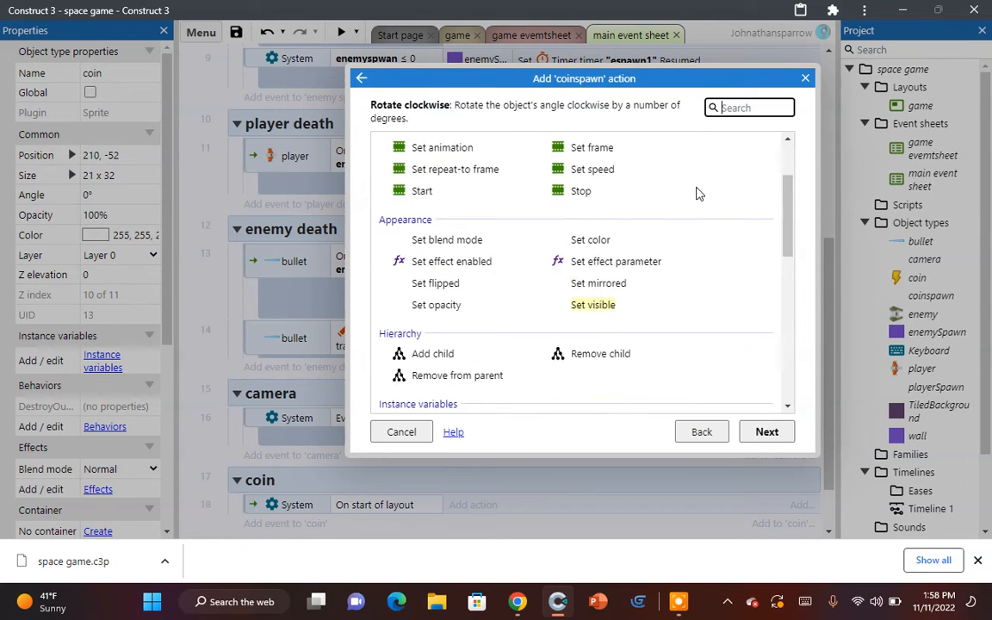
pyautogui.write('spa')
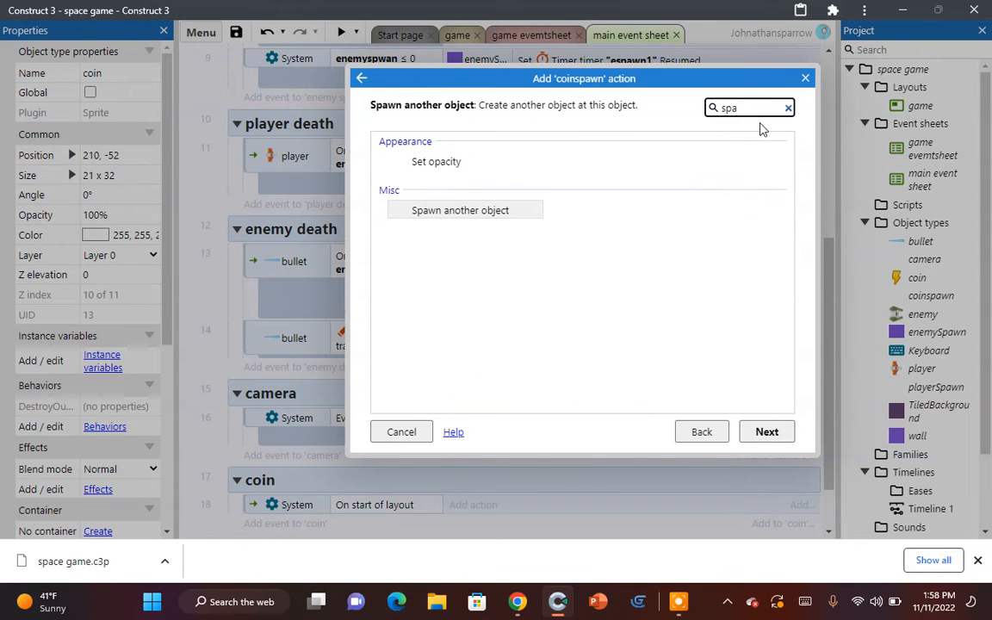
pyautogui.doubleClick(514, 210)
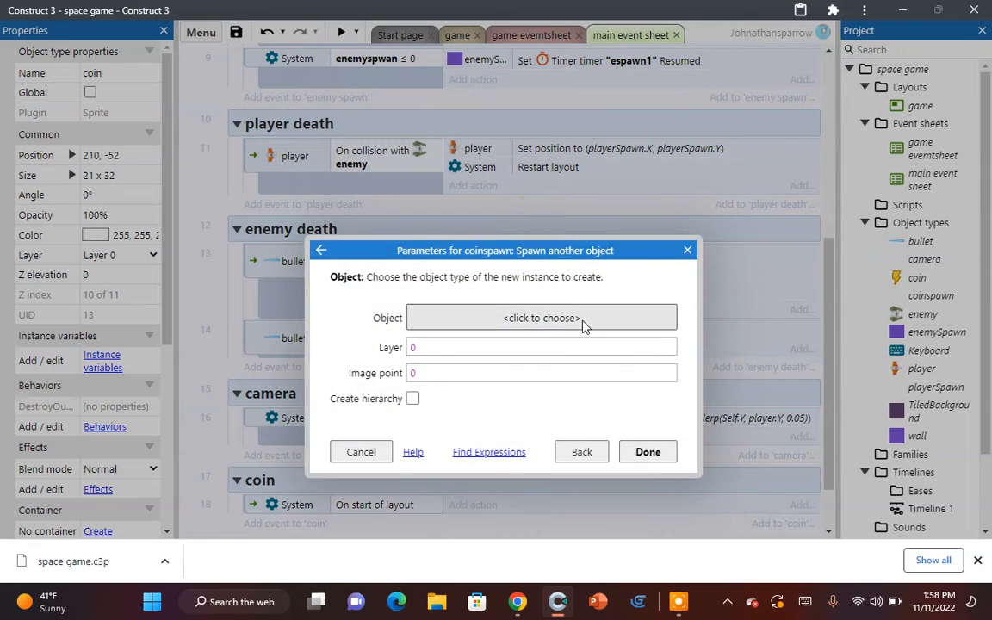
pyautogui.click(582, 324)
pyautogui.doubleClick(380, 263)
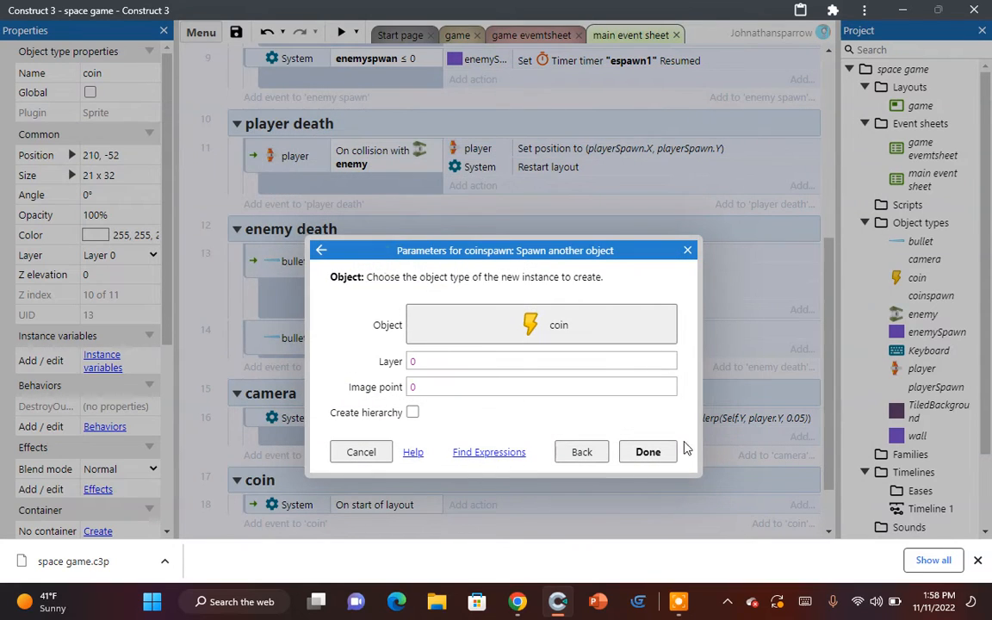
pyautogui.click(647, 452)
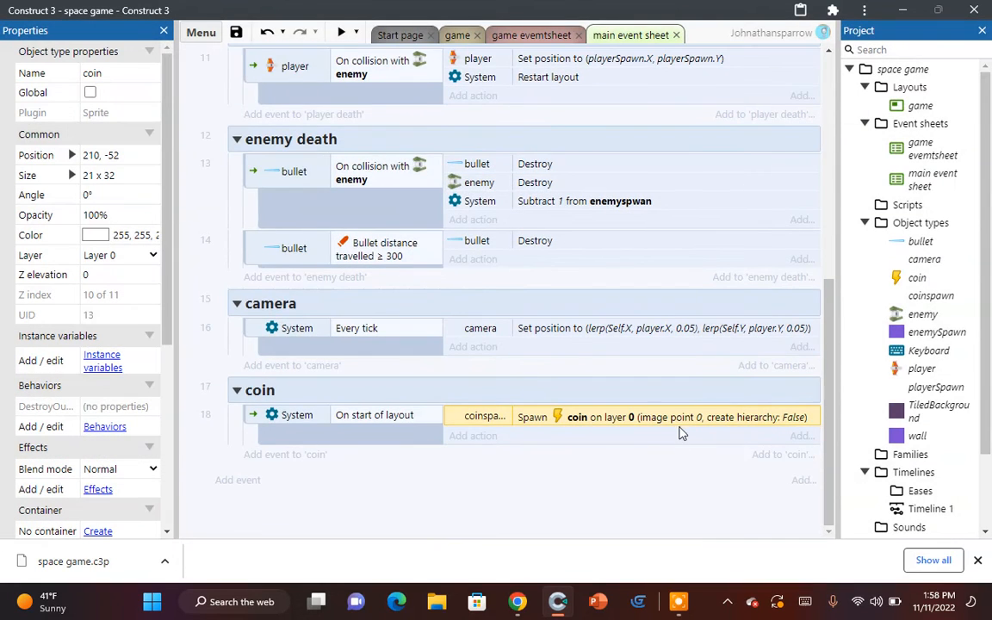
# Step: Check the numbering of the coinspawn sprite's image points in the game layout
pyautogui.click(456, 35)
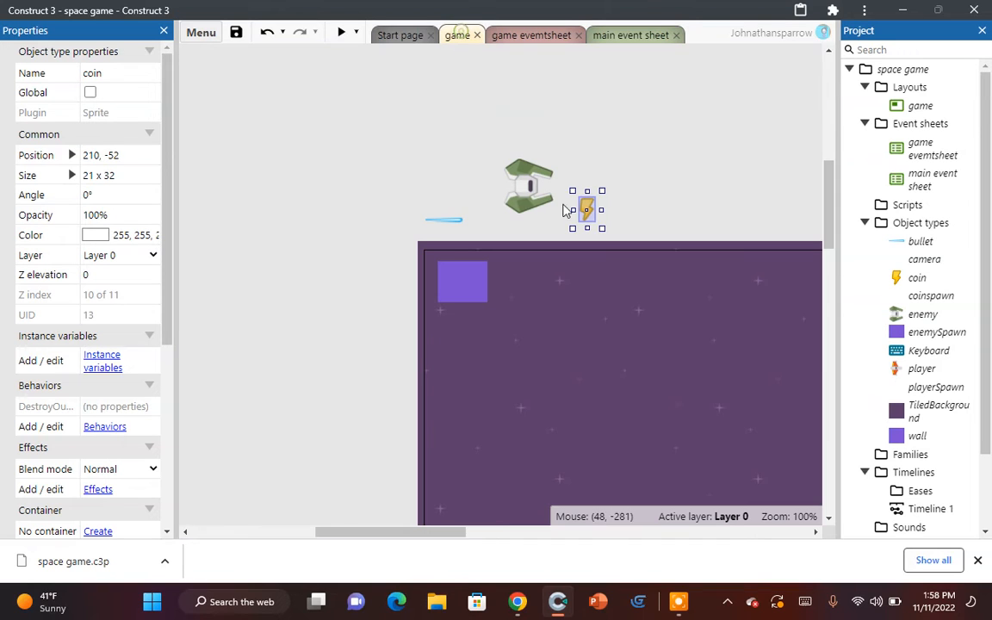
pyautogui.doubleClick(649, 383)
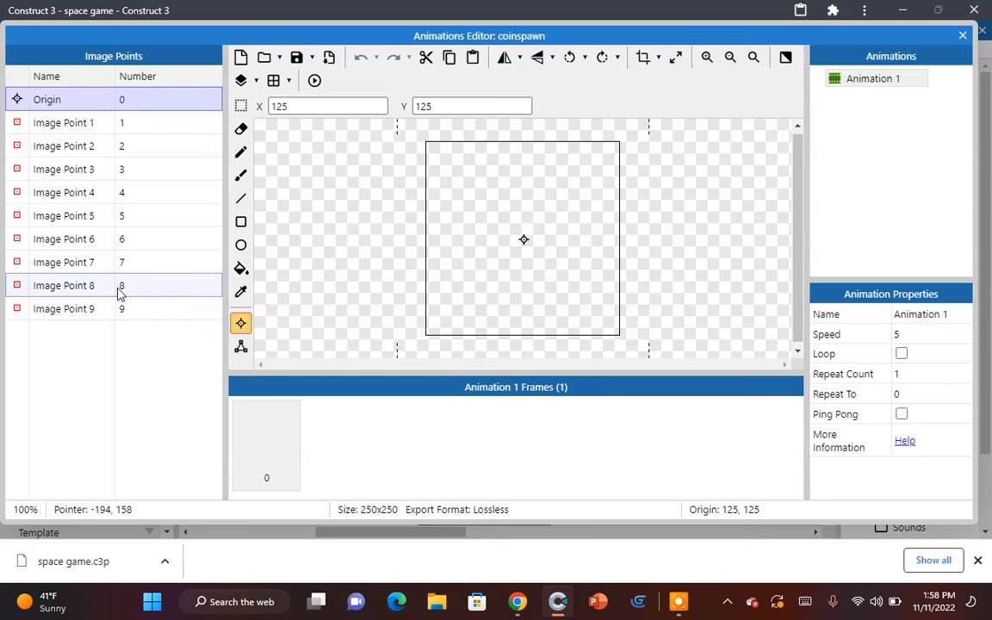
pyautogui.click(91, 310)
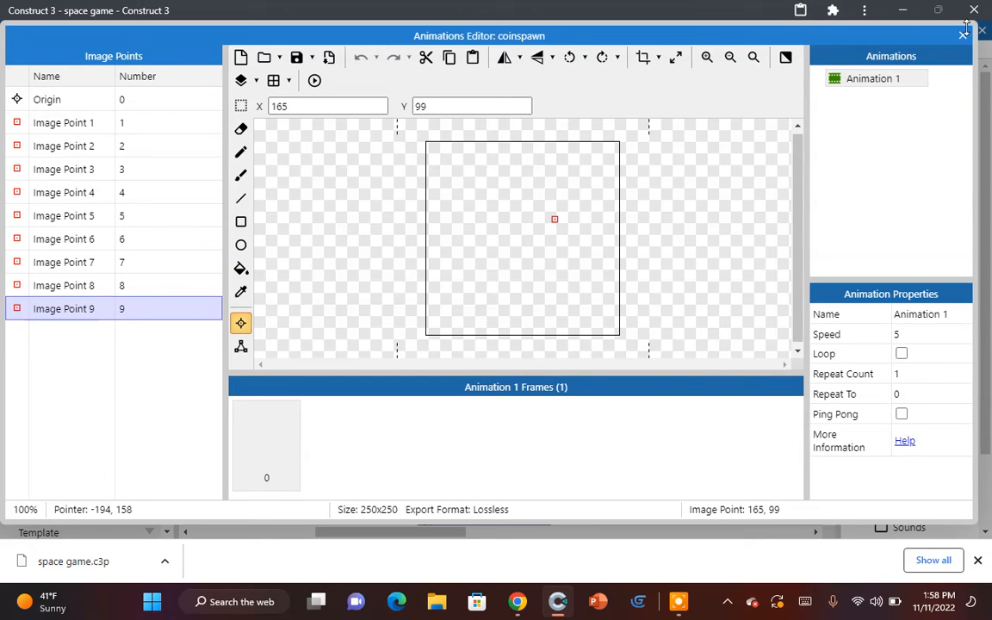
pyautogui.click(170, 101)
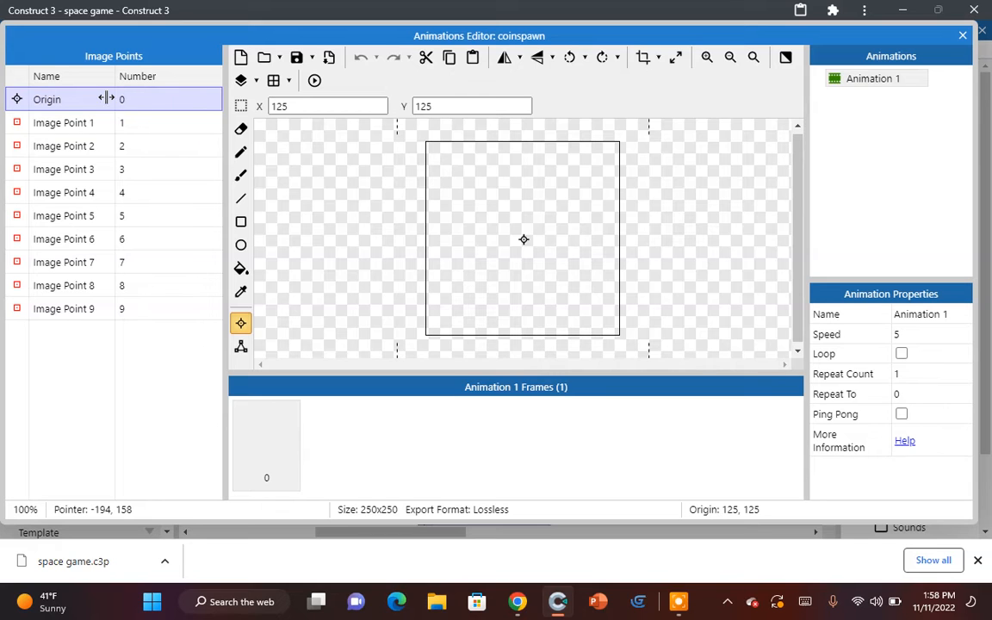
pyautogui.click(963, 37)
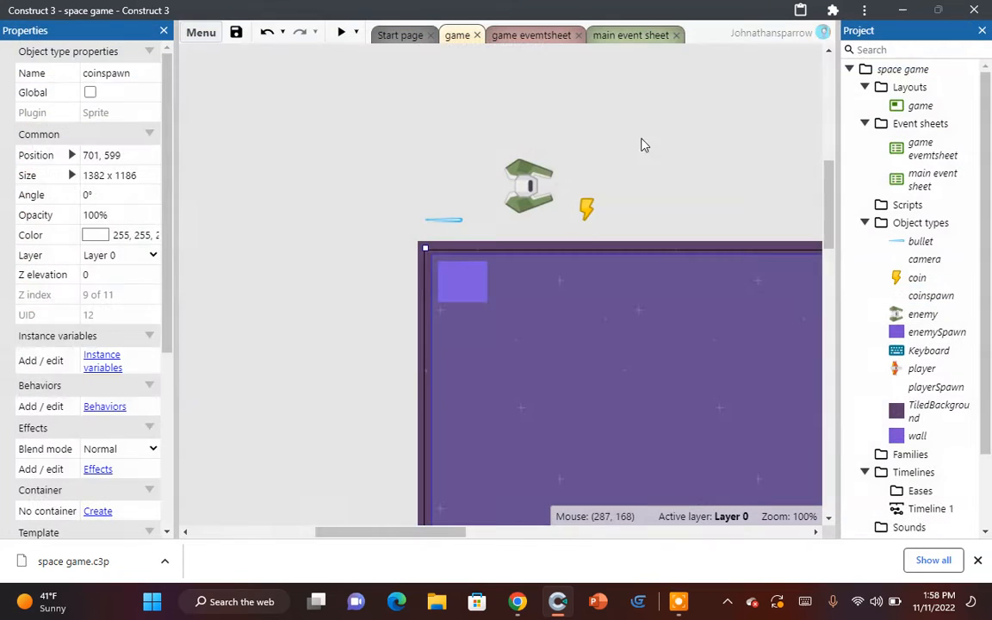
# Step: Set the image point of the coin spawn action to choose (0, 1, 2, 3, 4, 5, 6, 7, 8, 9)
pyautogui.click(631, 36)
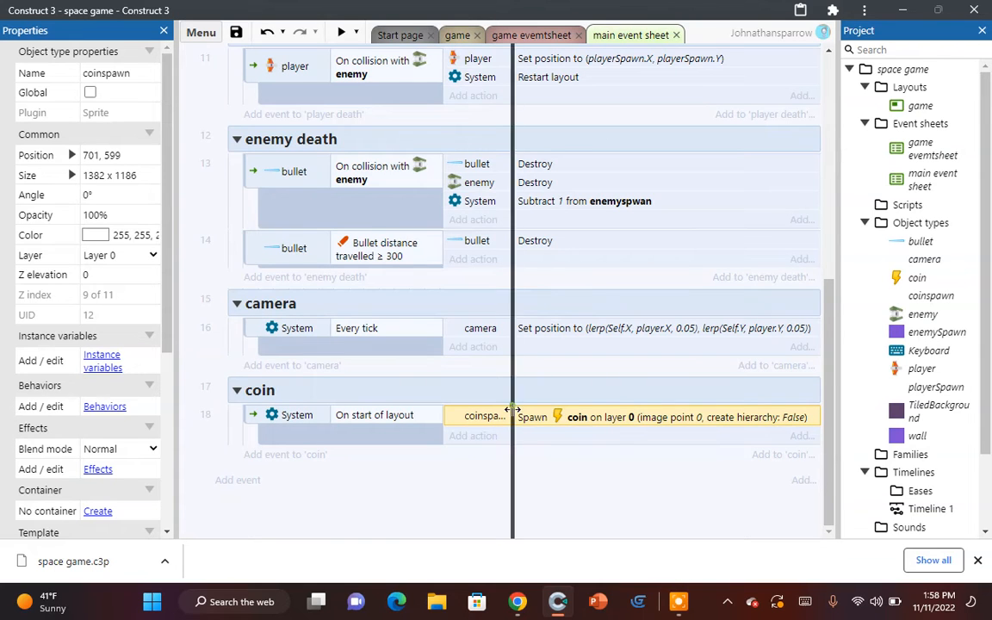
pyautogui.doubleClick(527, 419)
pyautogui.click(468, 385)
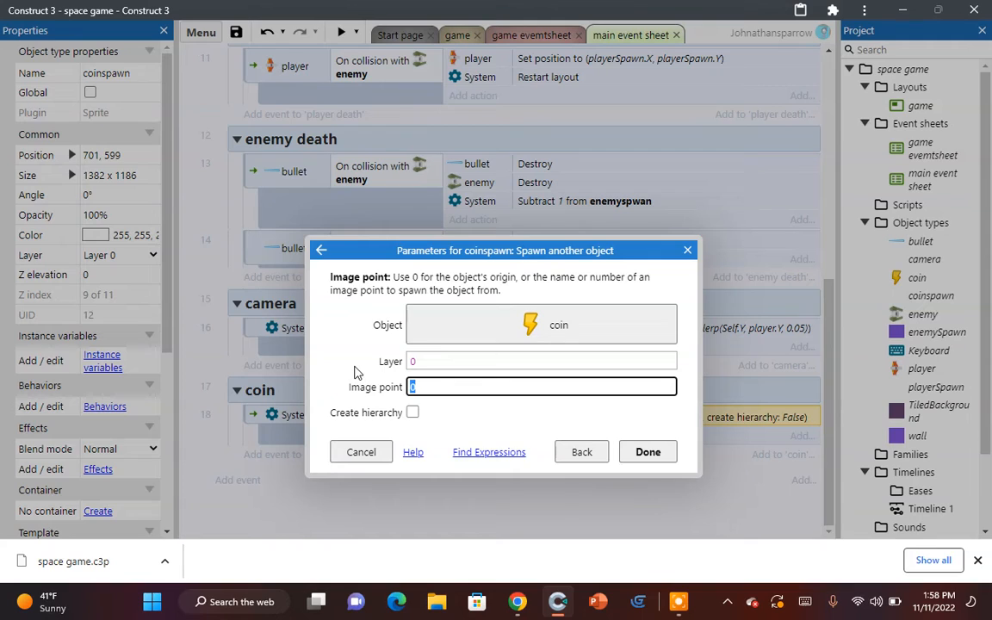
pyautogui.write('choose')
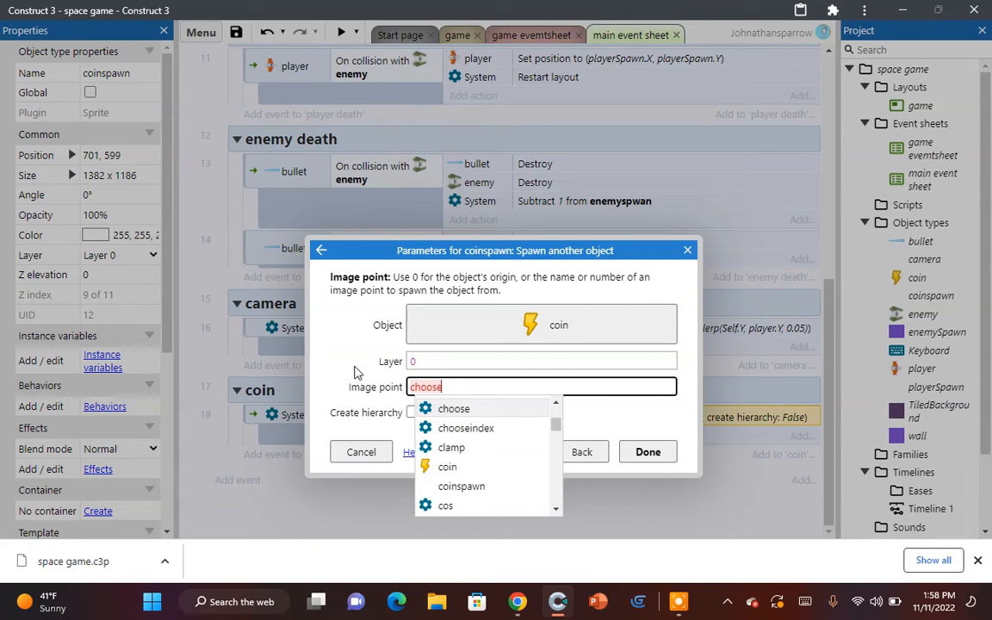
pyautogui.press('Escape')
pyautogui.write('oose (')
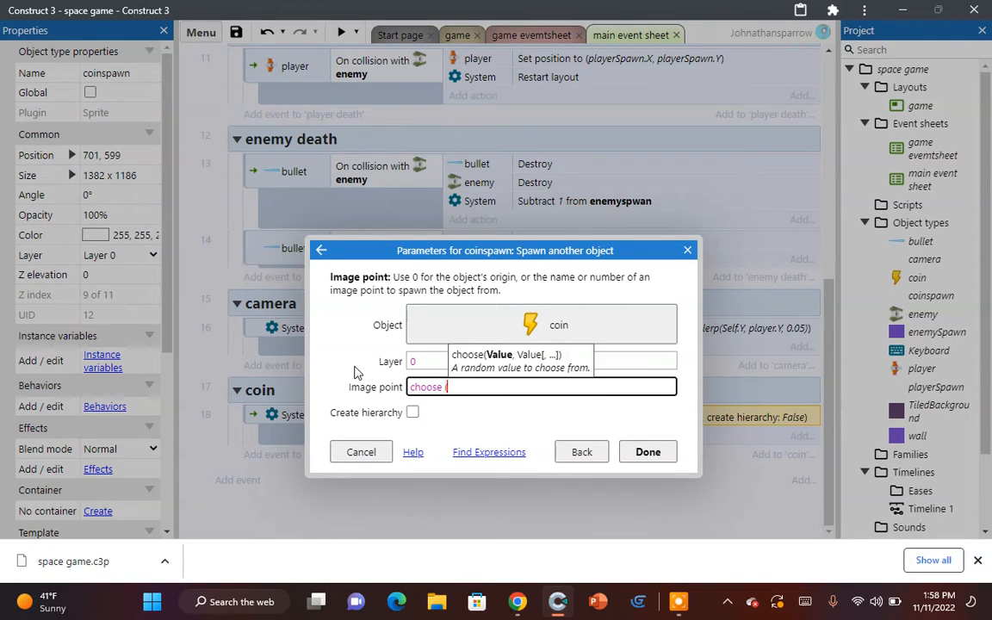
pyautogui.write('0,')
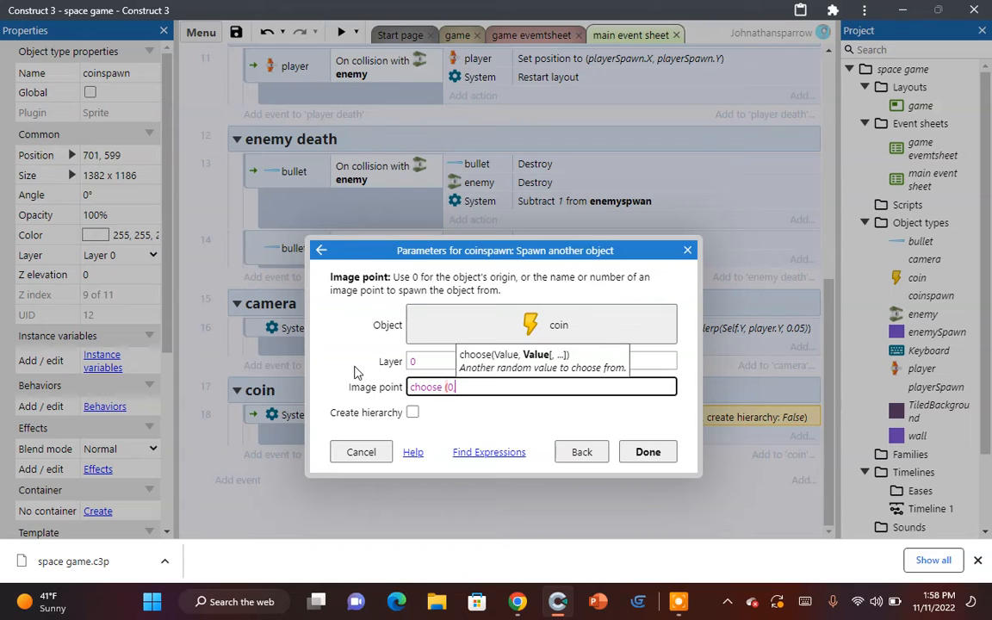
pyautogui.write(' 1, 2, 3, 4, 5, 6, 7, 8, 9')
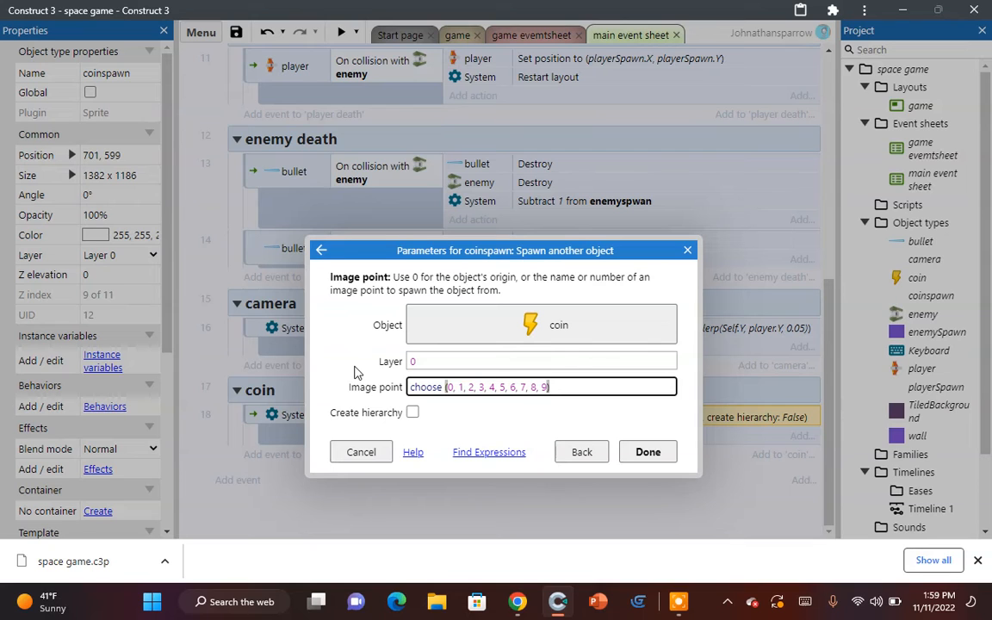
pyautogui.write(')')
pyautogui.click(650, 453)
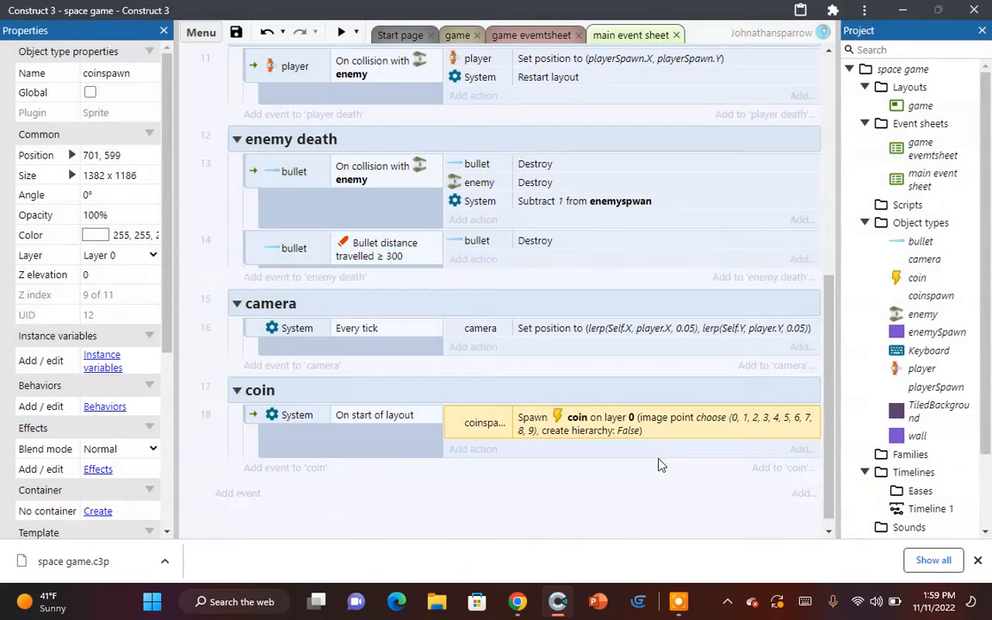
# Step: Preview the game and fly the ship around to check the coin's spawning, and close the preview
pyautogui.click(340, 33)
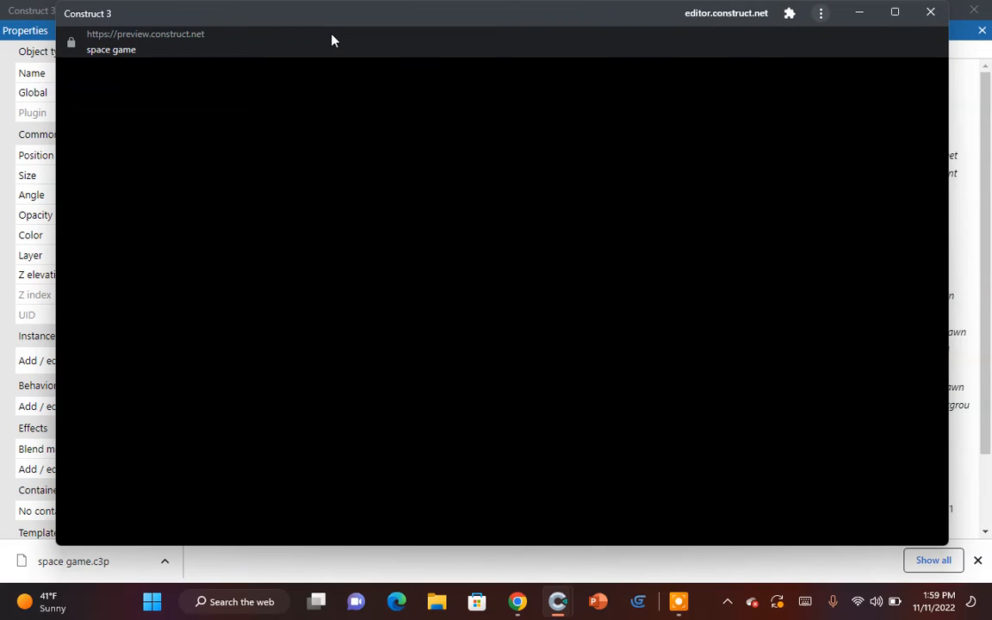
pyautogui.press('Left')
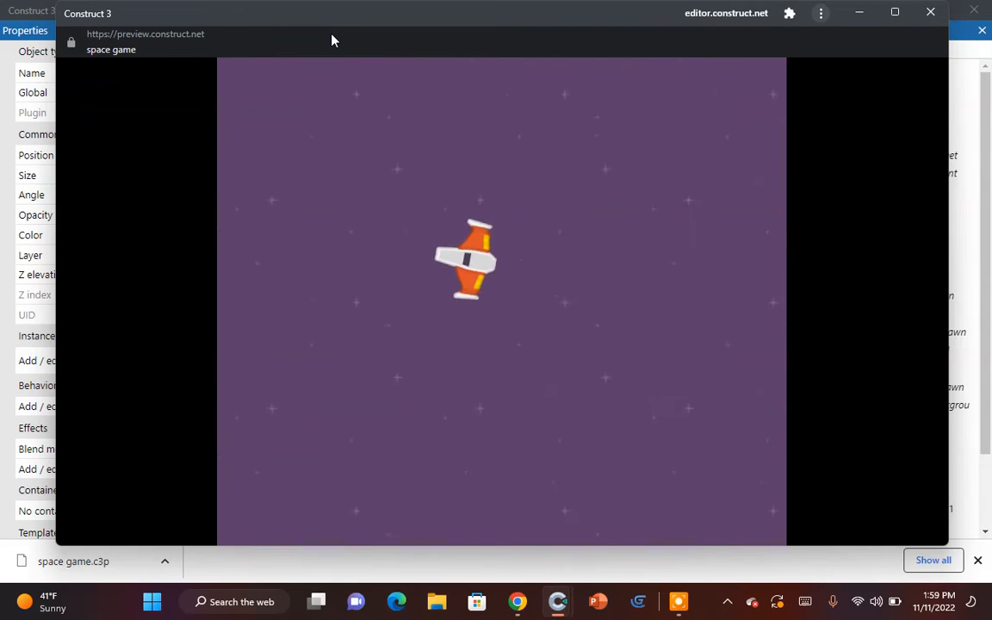
pyautogui.press('Up')
pyautogui.press('Right')
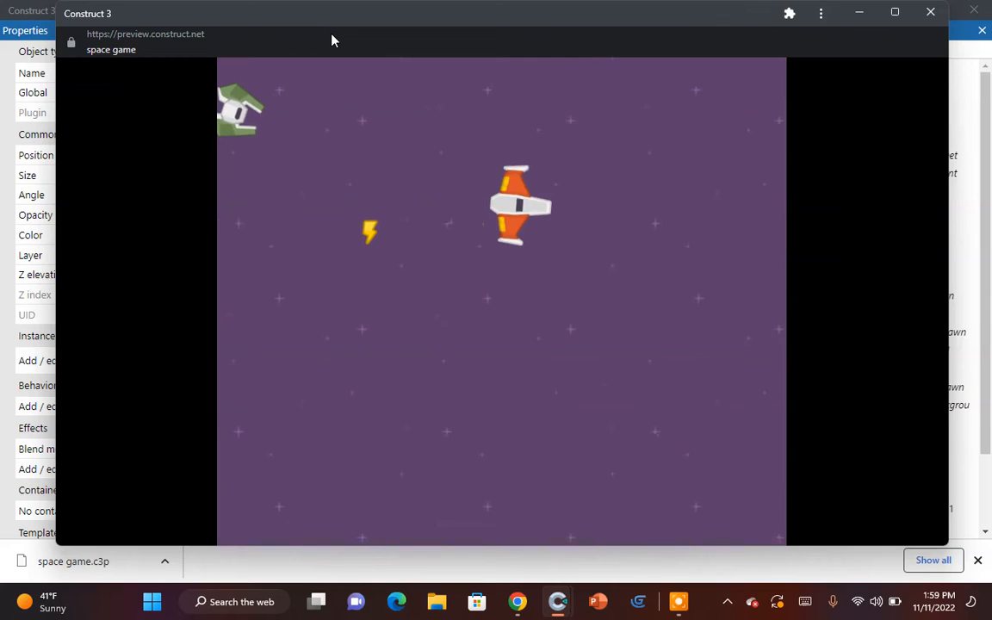
pyautogui.click(931, 13)
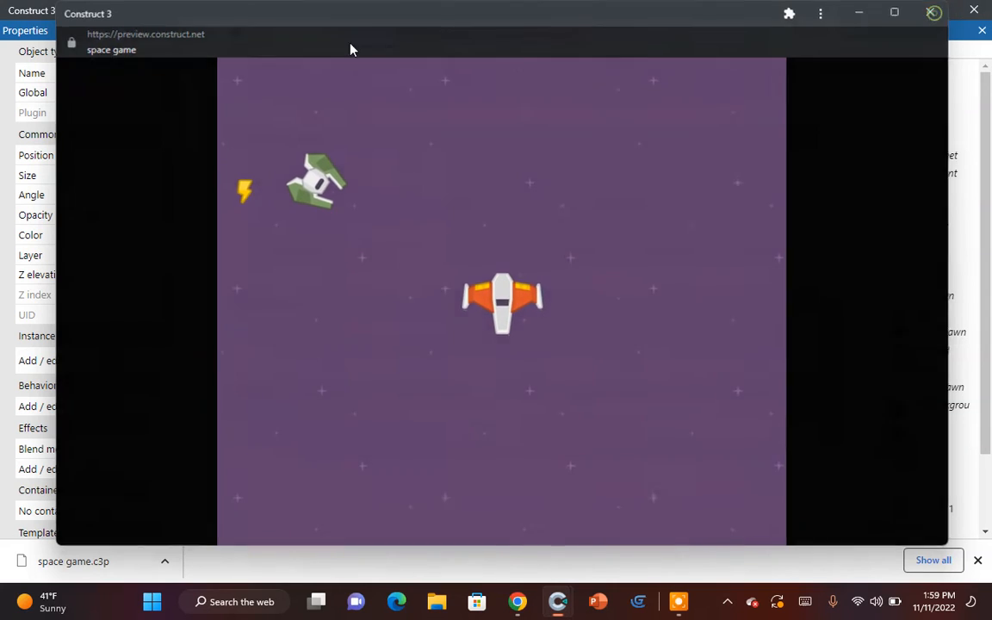
# Step: Enlarge the coin sprite in the game layout and place it beside the enemy above the background
pyautogui.click(457, 35)
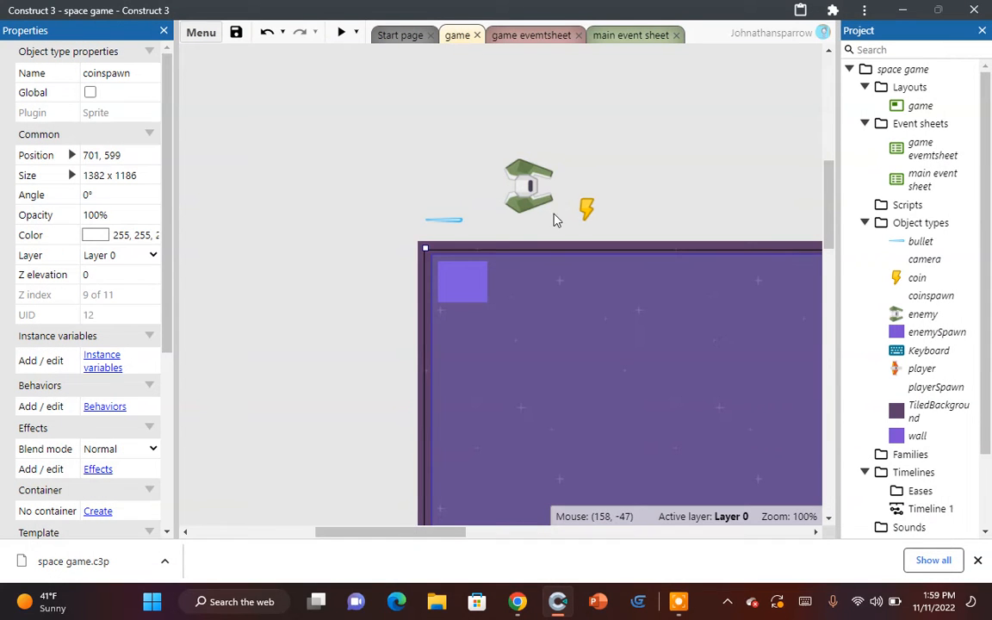
pyautogui.moveTo(583, 213); pyautogui.dragTo(627, 205)
pyautogui.click(715, 200)
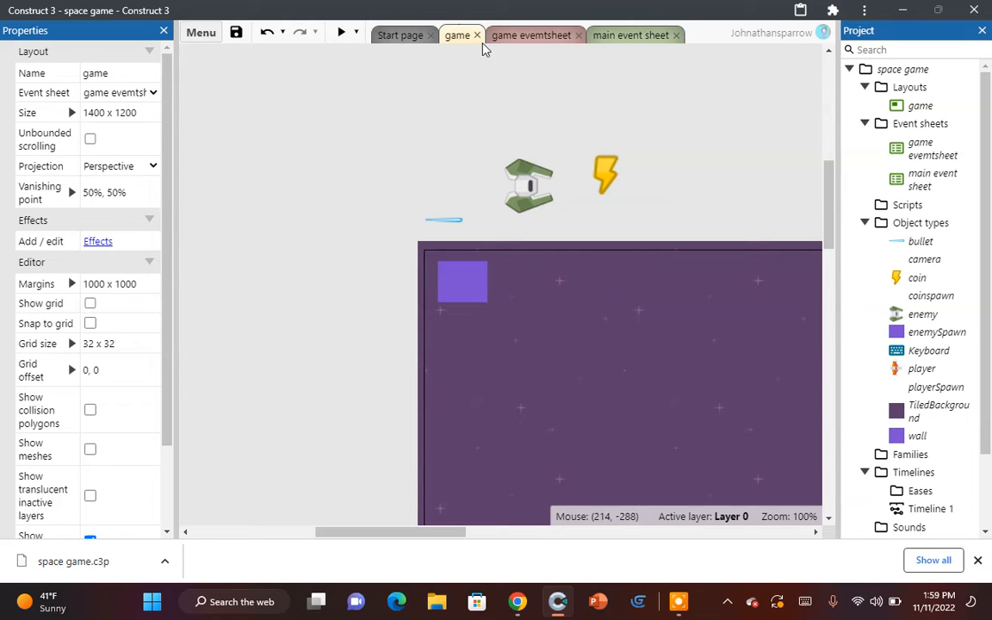
# Step: Add an event to the main event sheet's coin group with the player condition On collision with coin
pyautogui.click(608, 41)
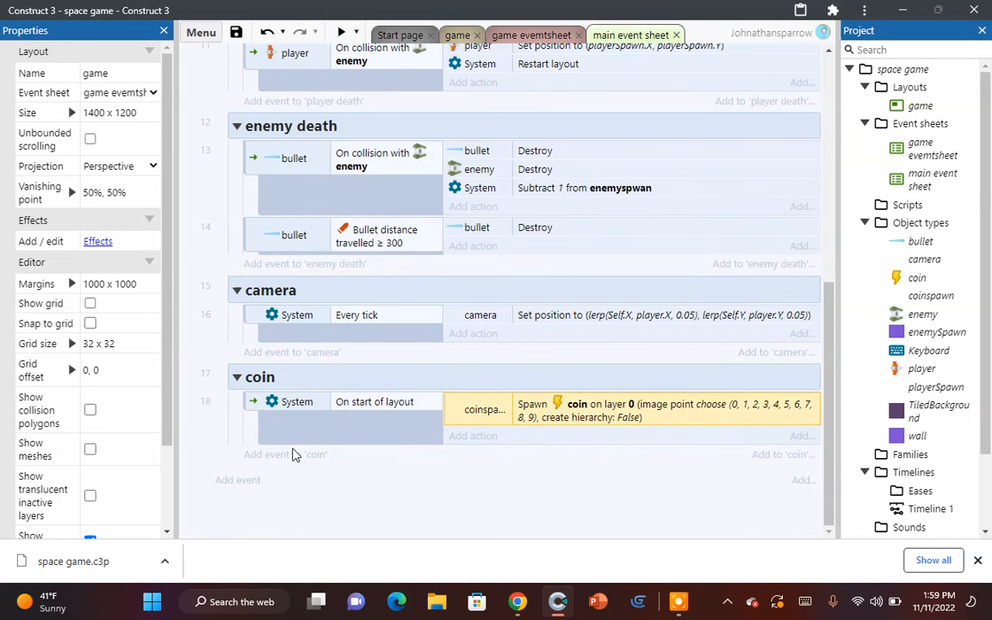
pyautogui.click(288, 453)
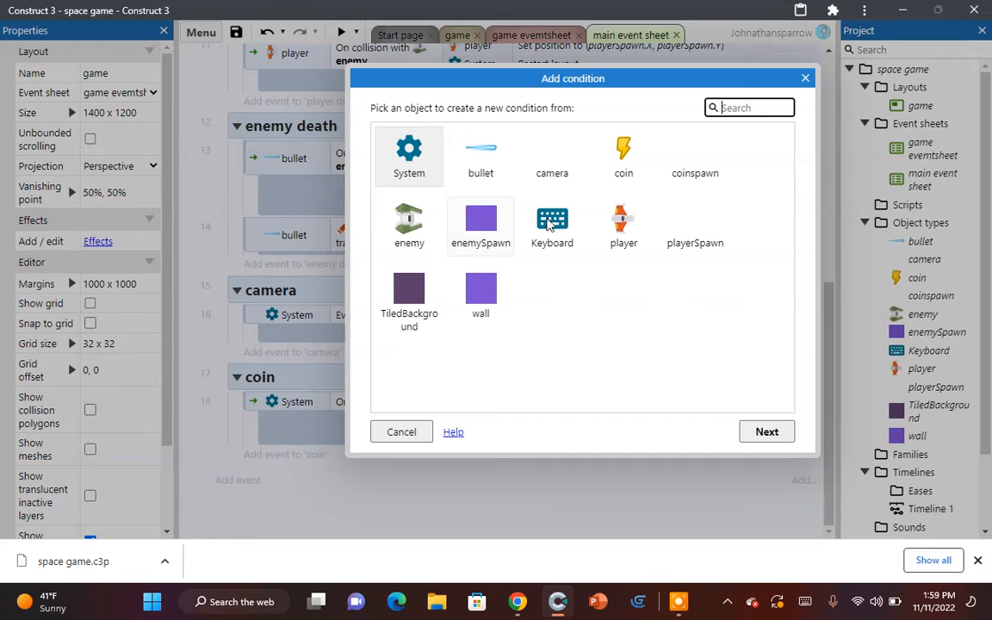
pyautogui.doubleClick(645, 246)
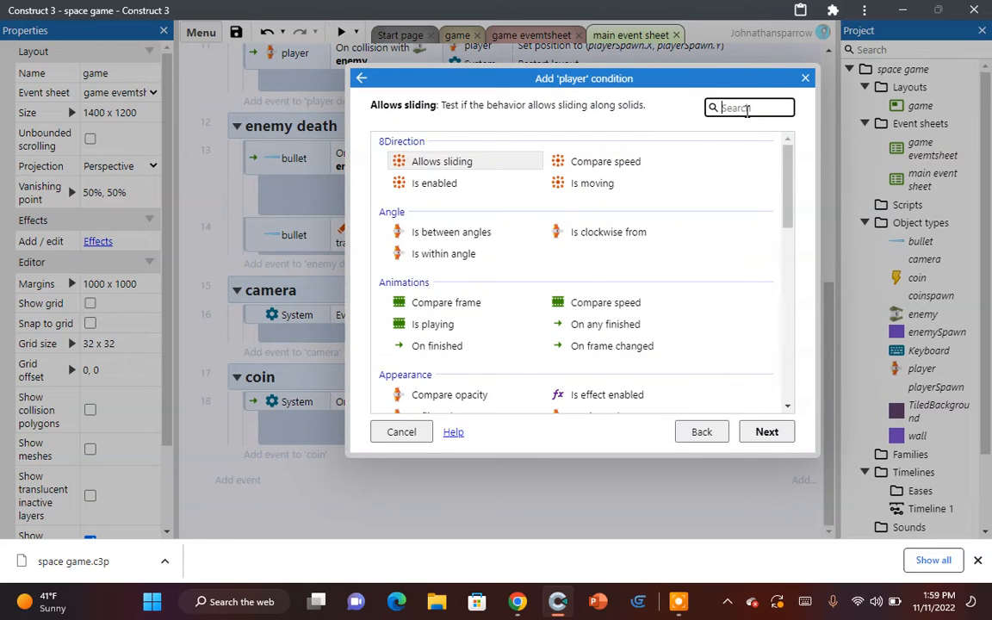
pyautogui.write('coll')
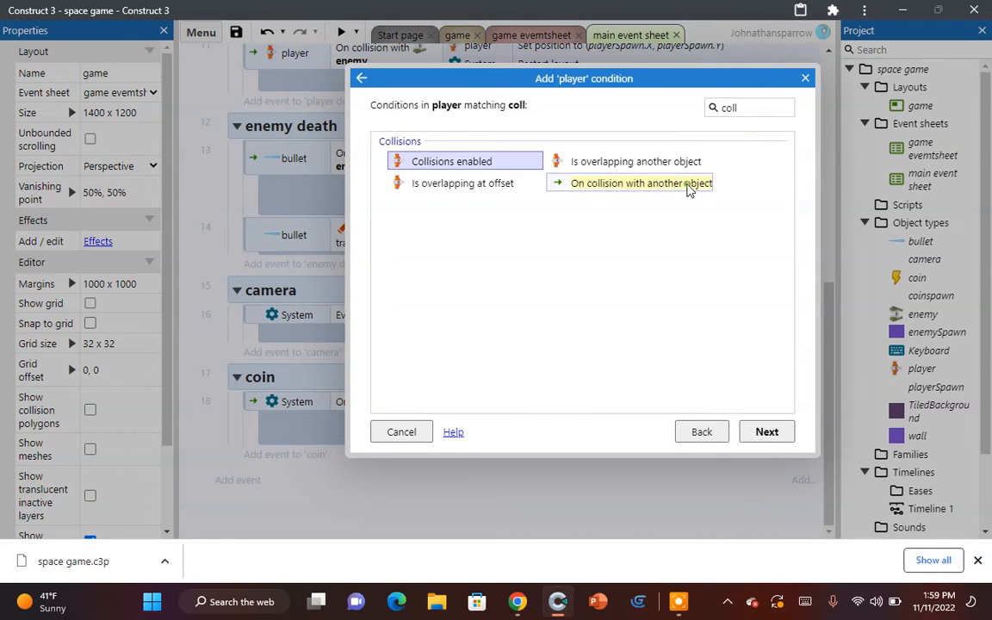
pyautogui.doubleClick(689, 184)
pyautogui.click(562, 321)
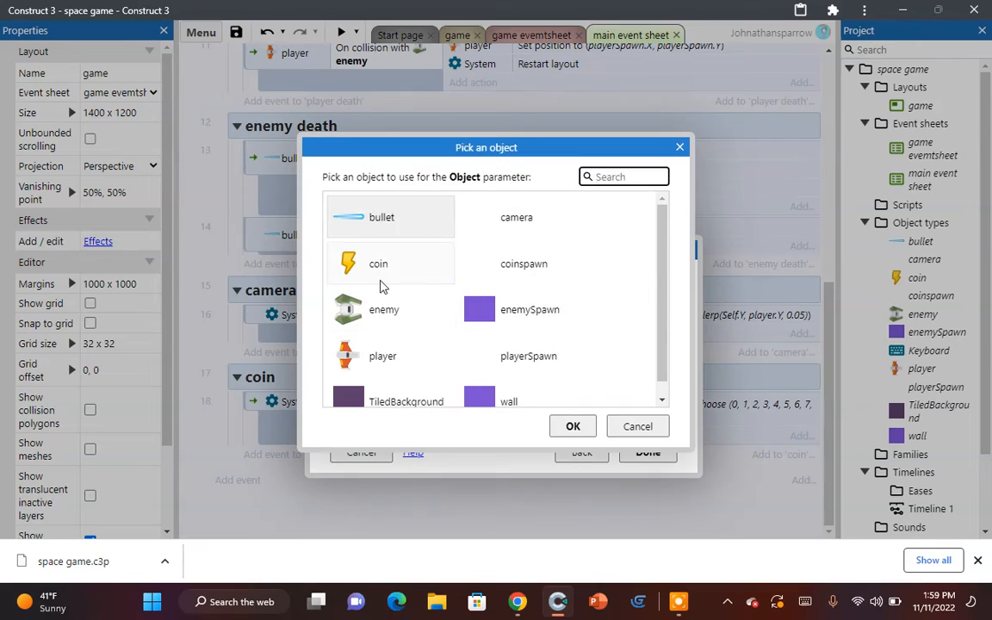
pyautogui.doubleClick(380, 278)
pyautogui.click(647, 452)
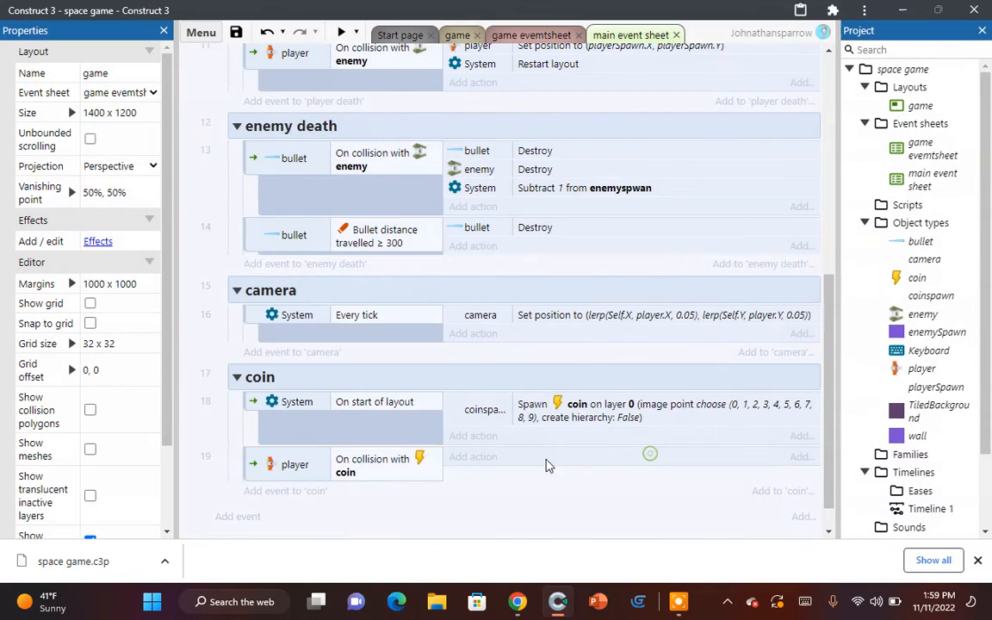
# Step: Add a coin Destroy action to the player's coin collision event
pyautogui.click(475, 457)
pyautogui.doubleClick(605, 159)
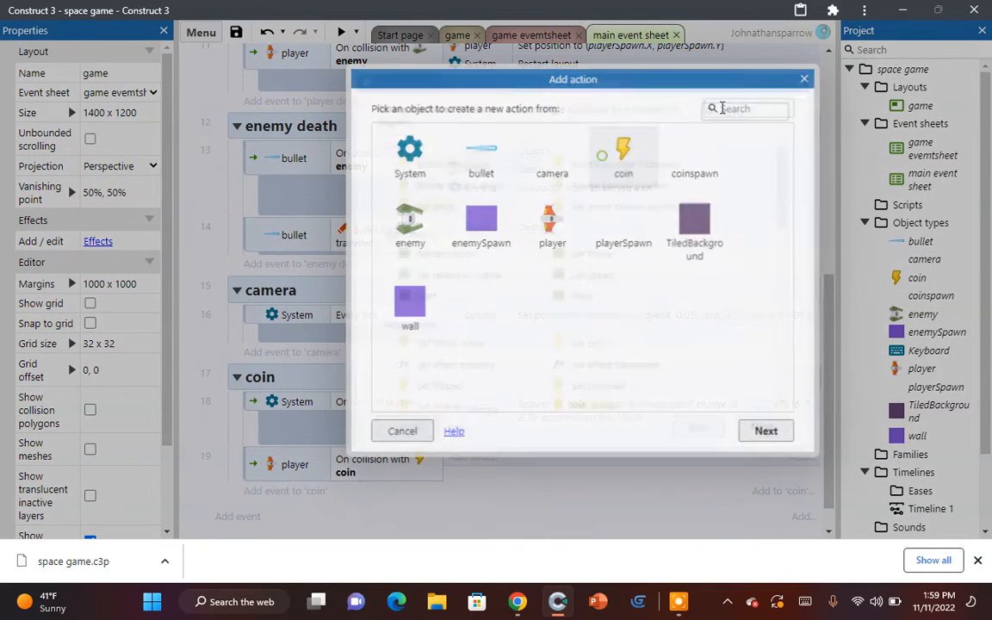
pyautogui.write('destroy')
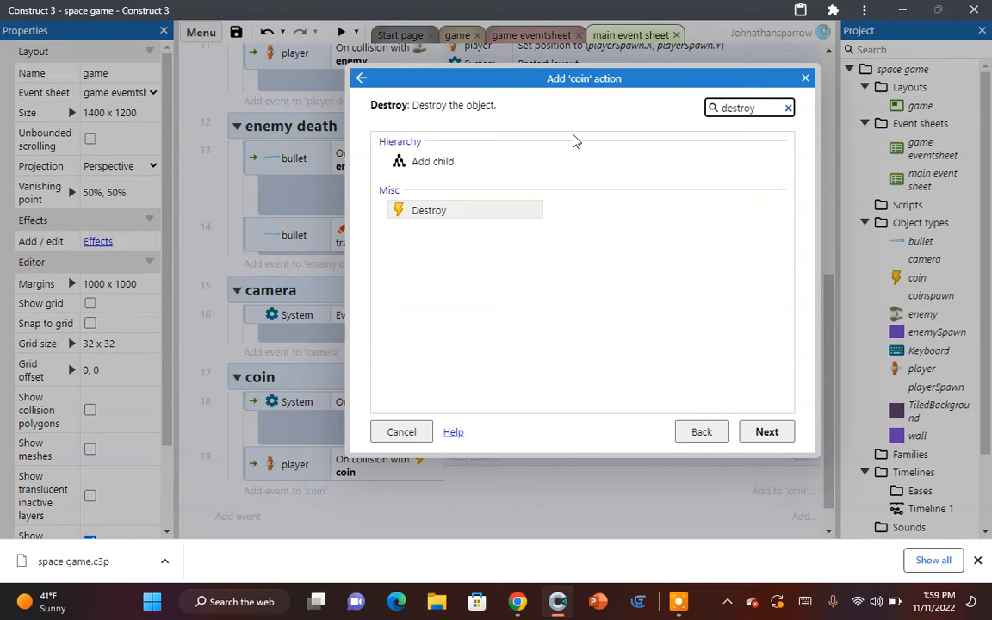
pyautogui.click(423, 221)
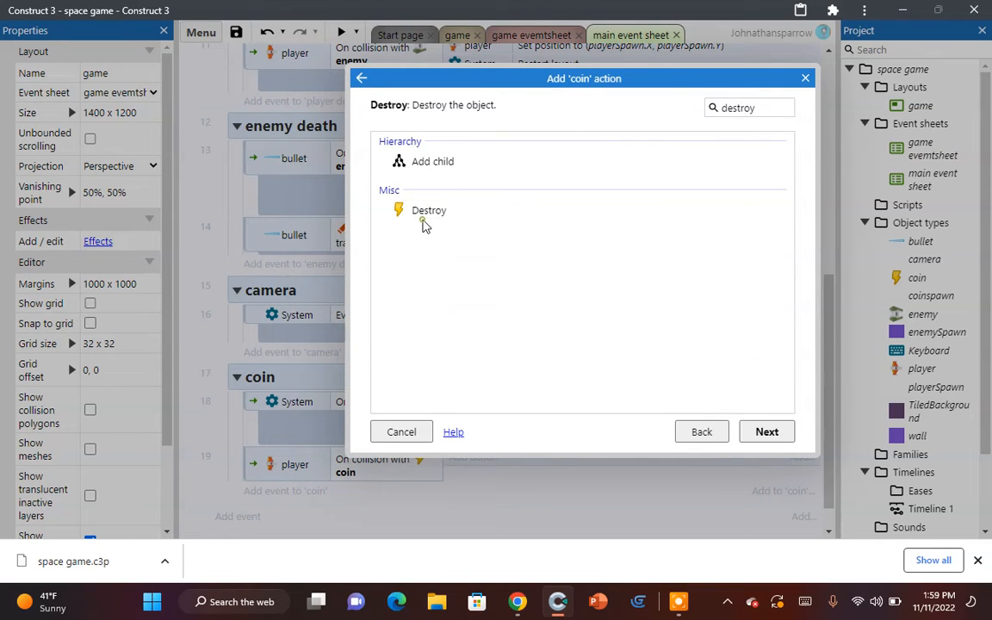
pyautogui.doubleClick(427, 211)
# Step: Copy the coinspawn Spawn coin action from the start-of-layout event into the player's coin collision event, placing it after the coin's Destroy action
pyautogui.click(597, 404)
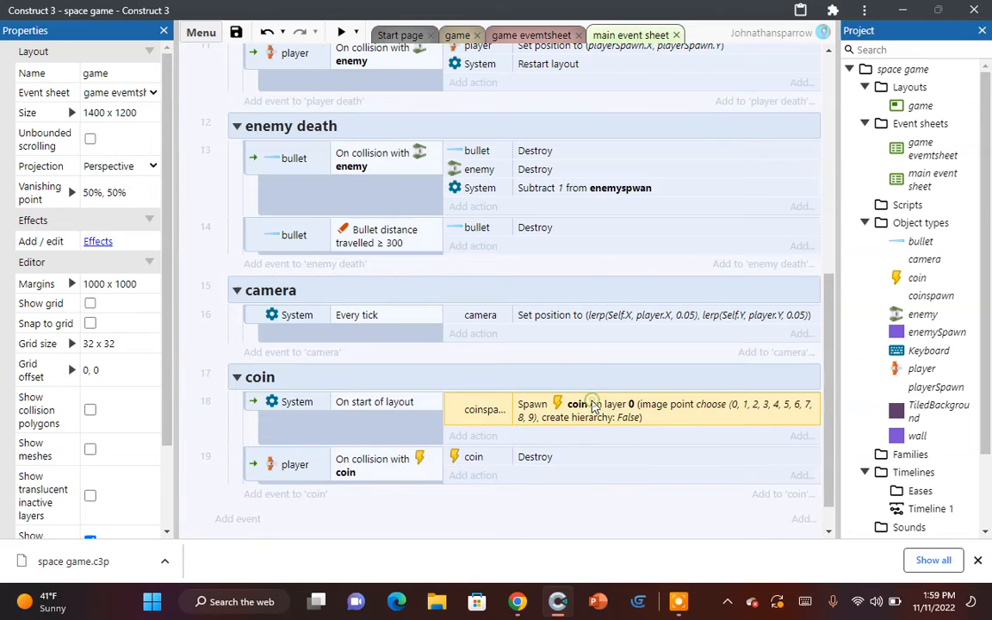
pyautogui.rightClick(593, 401)
pyautogui.click(684, 289)
pyautogui.click(405, 473)
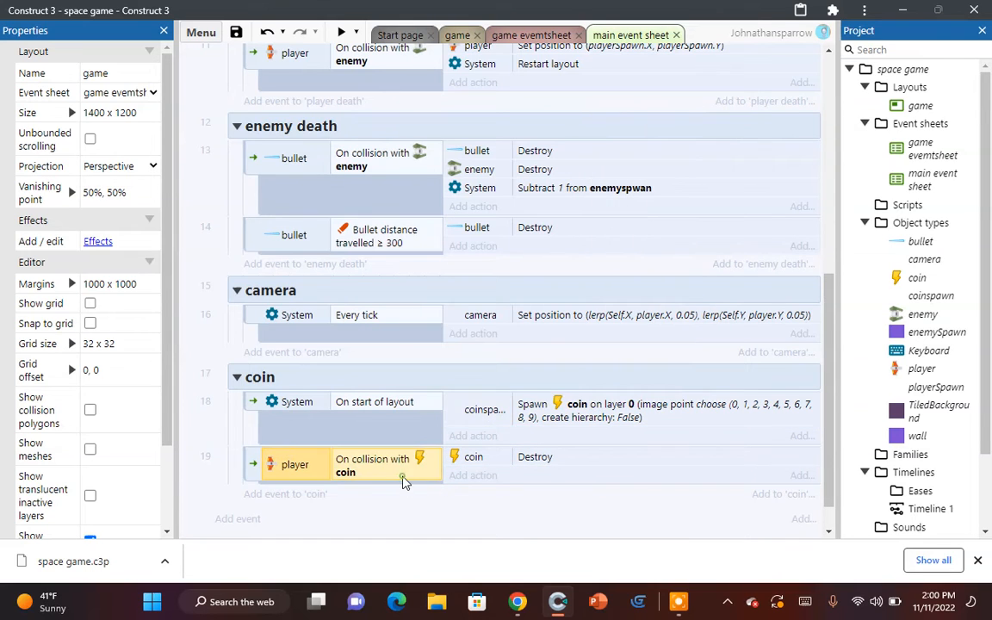
pyautogui.rightClick(404, 473)
pyautogui.click(527, 375)
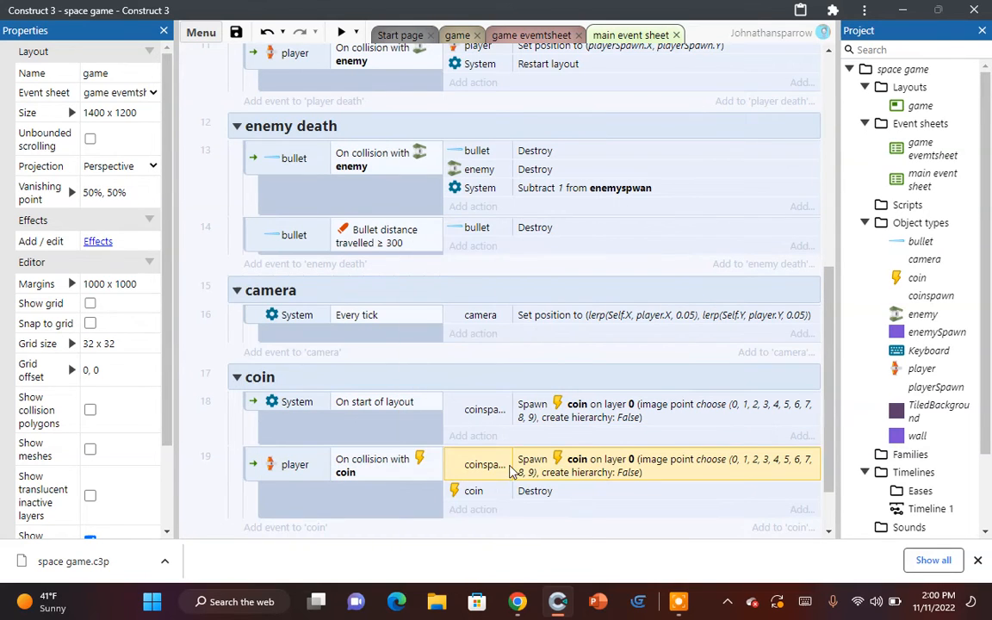
pyautogui.moveTo(510, 467); pyautogui.dragTo(515, 503)
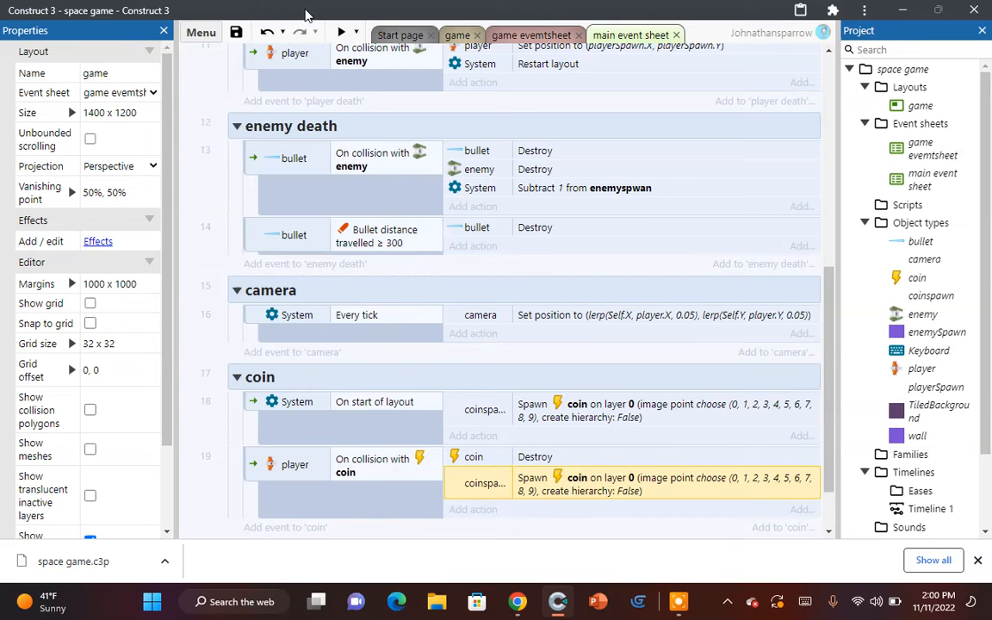
# Step: Preview the game to check that a collected coin respawns, and close the preview
pyautogui.click(339, 33)
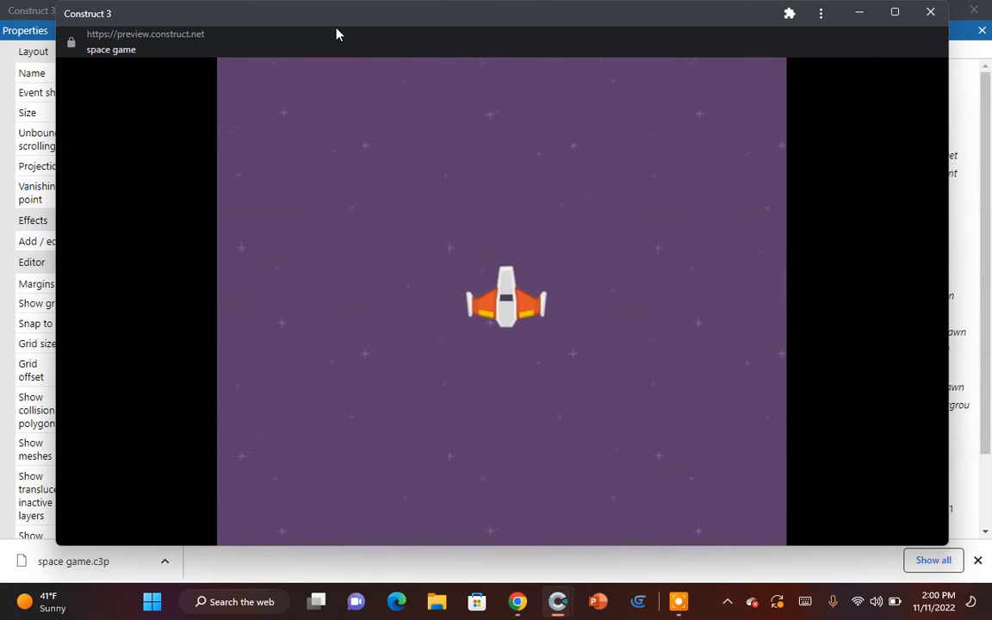
pyautogui.click(930, 12)
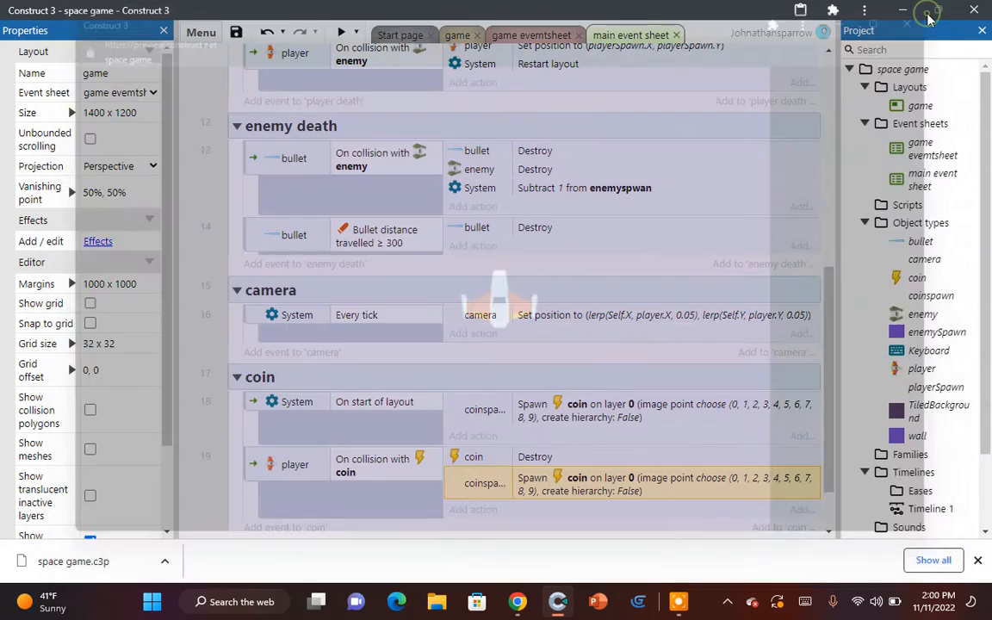
pyautogui.moveTo(930, 18)
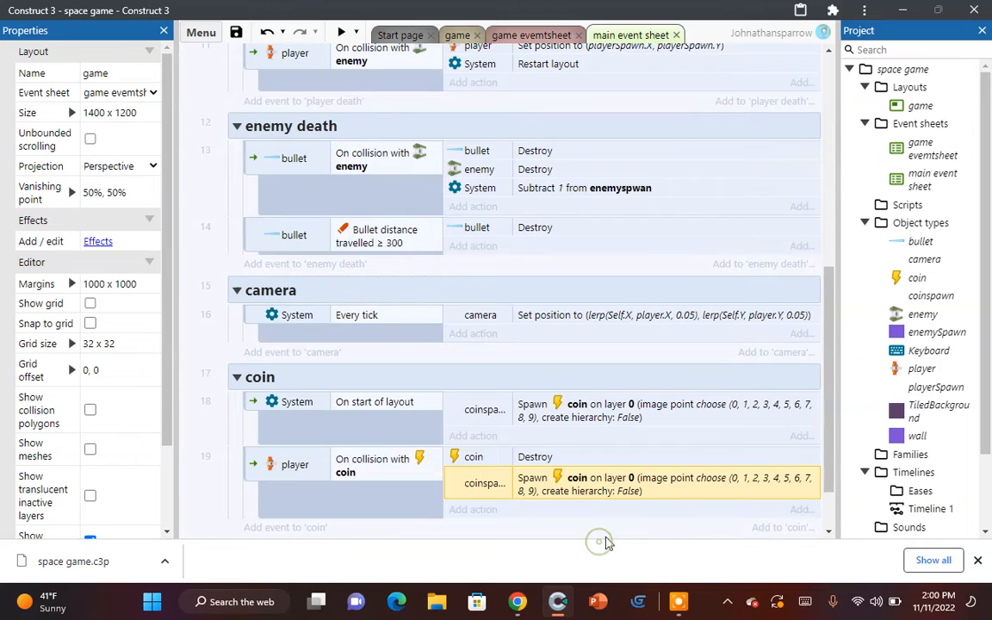
# Step: Add a global number variable named score with initial value 0 to the game evemtsheet
pyautogui.scroll(-2, 605, 541)
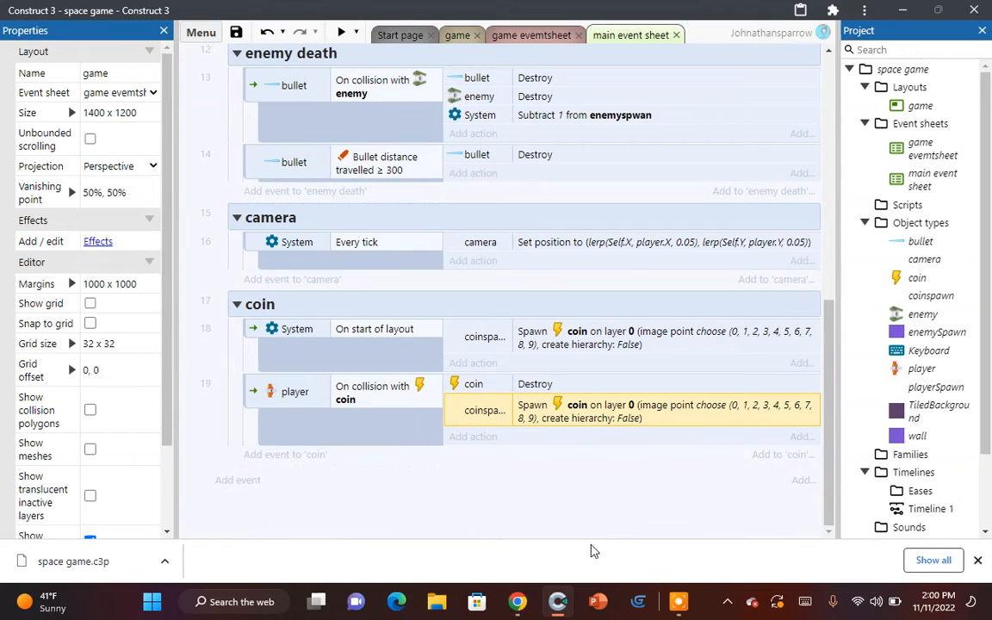
pyautogui.click(457, 35)
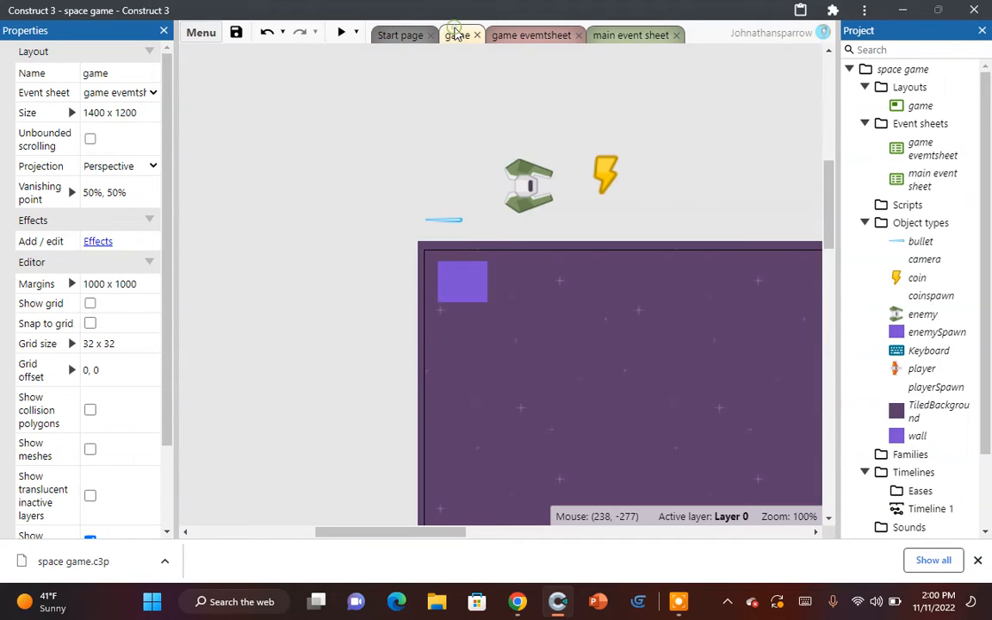
pyautogui.click(532, 36)
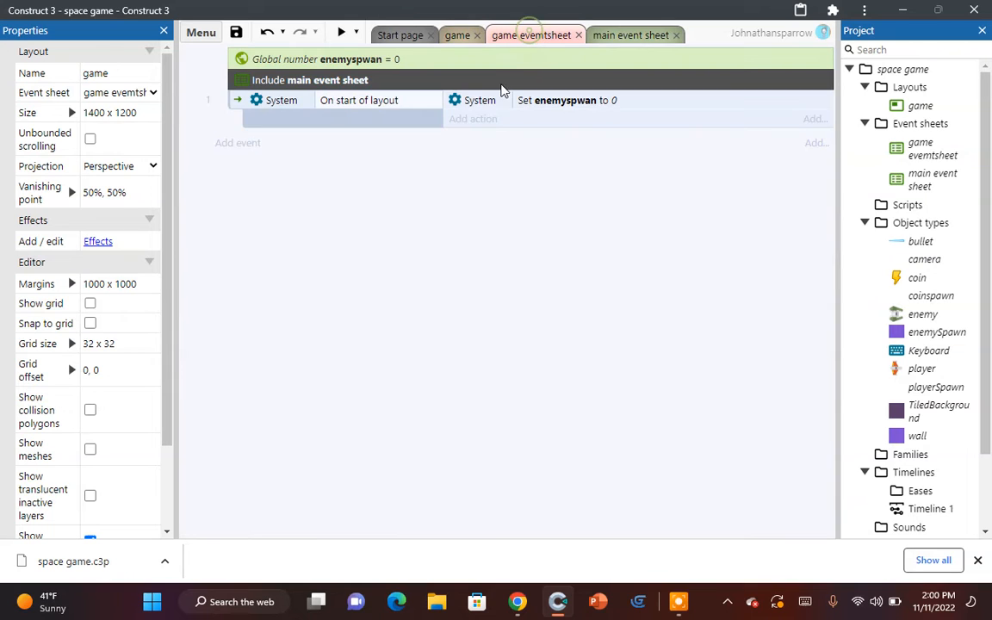
pyautogui.rightClick(403, 213)
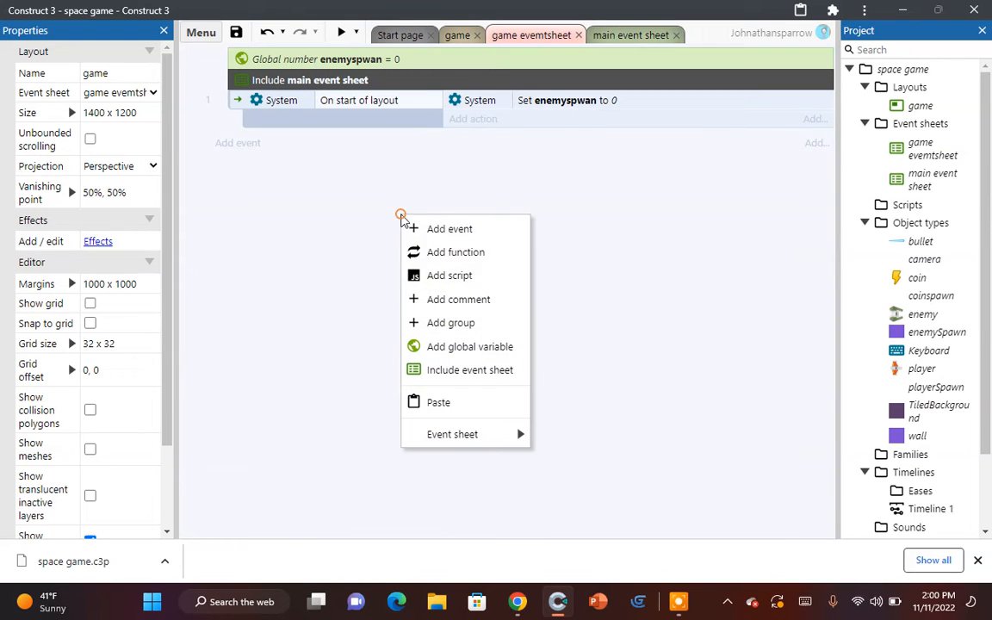
pyautogui.click(445, 347)
pyautogui.write('score')
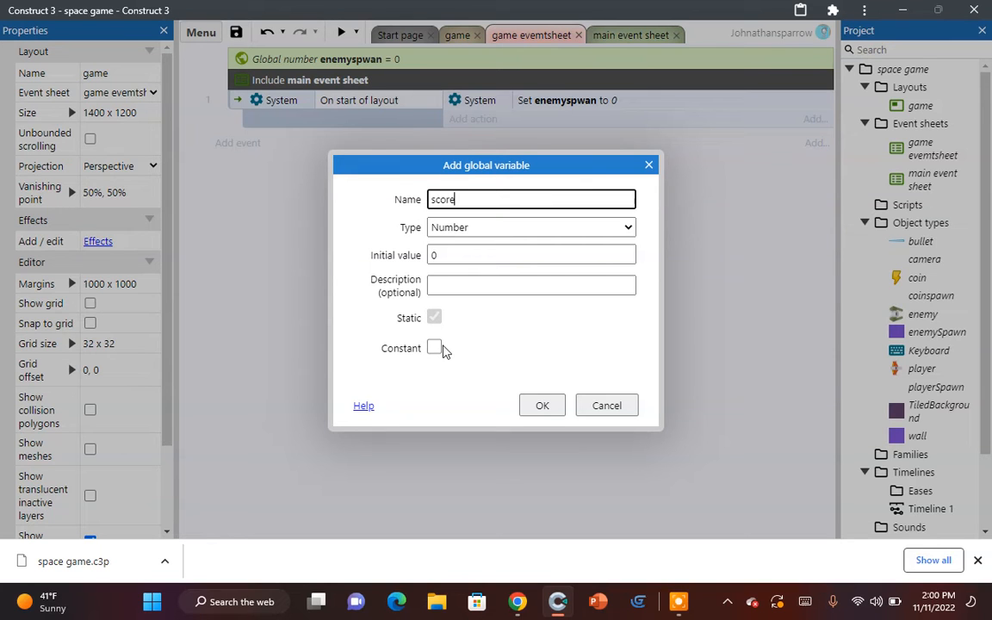
pyautogui.click(544, 415)
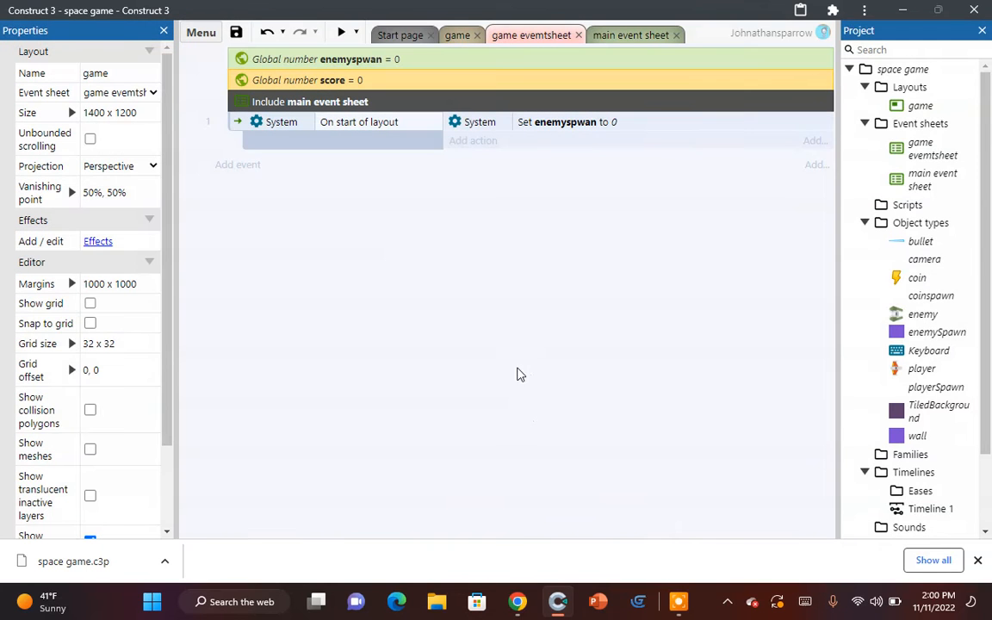
# Step: Add a System Set value action to the game evemtsheet's On start of layout event, setting score to 0
pyautogui.click(473, 141)
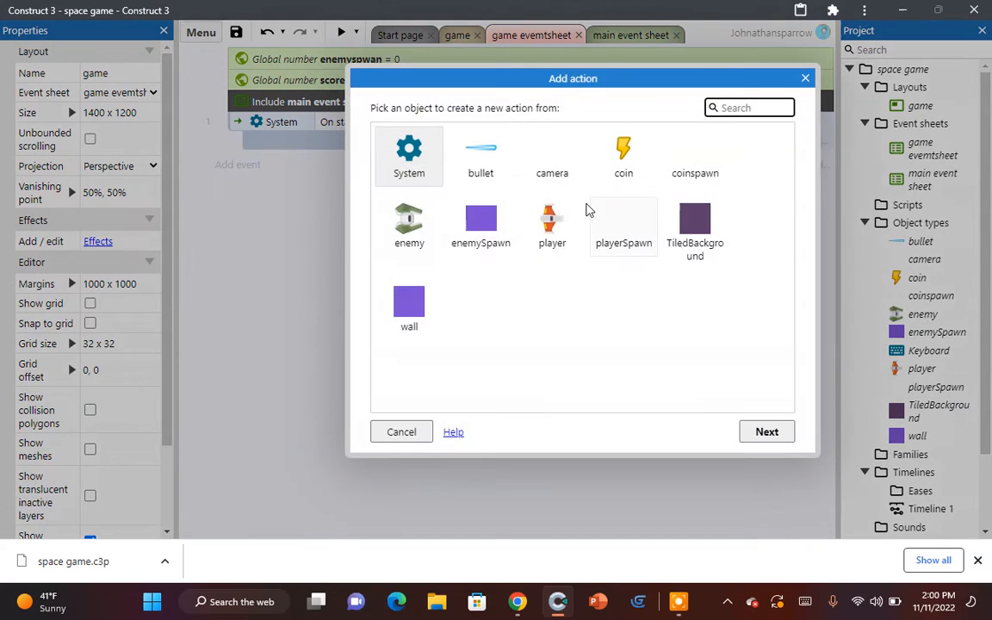
pyautogui.doubleClick(411, 159)
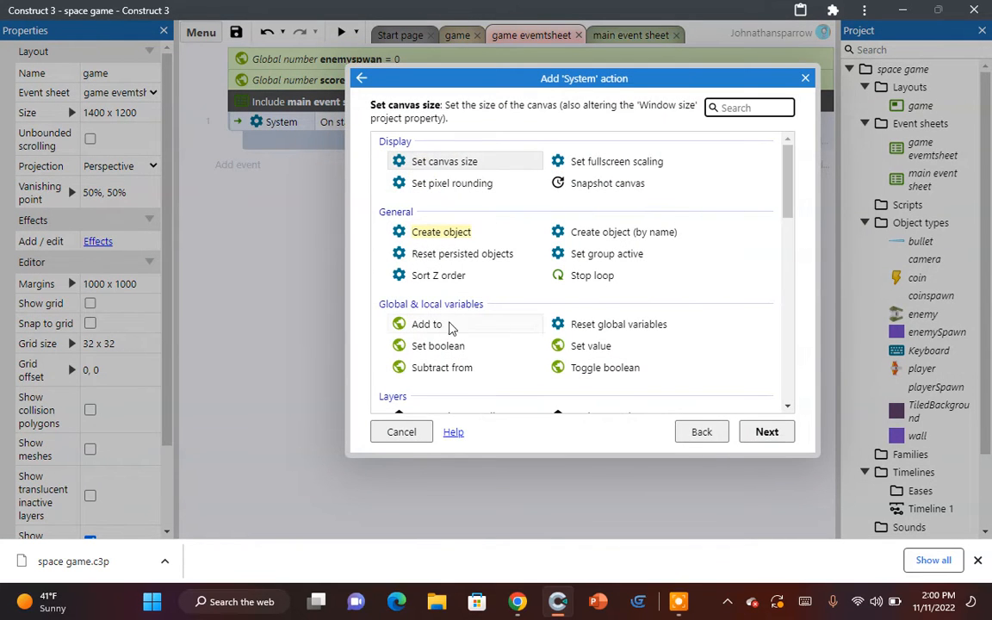
pyautogui.doubleClick(624, 348)
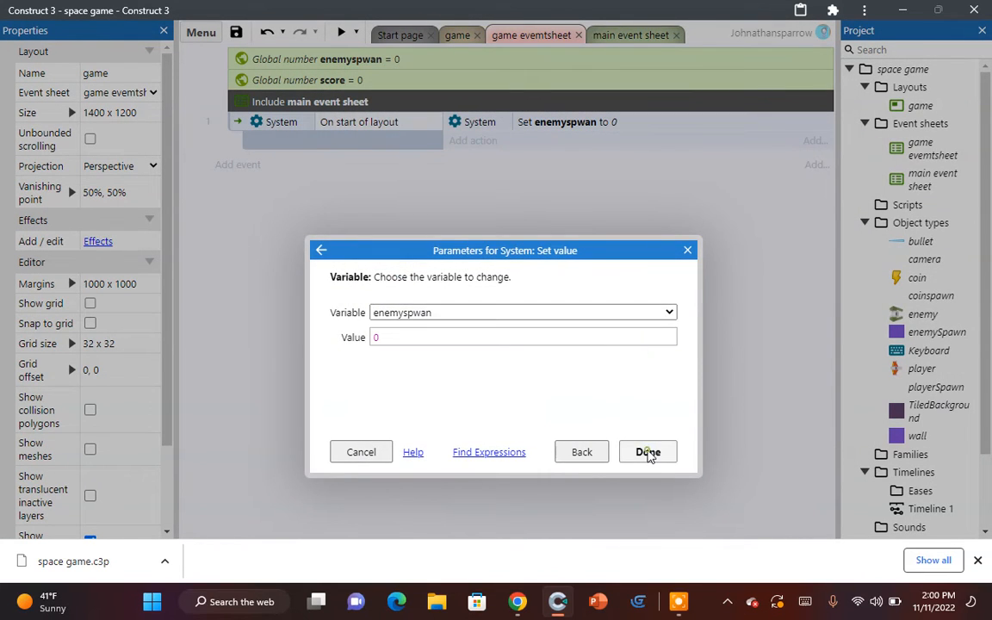
pyautogui.click(648, 453)
pyautogui.doubleClick(552, 143)
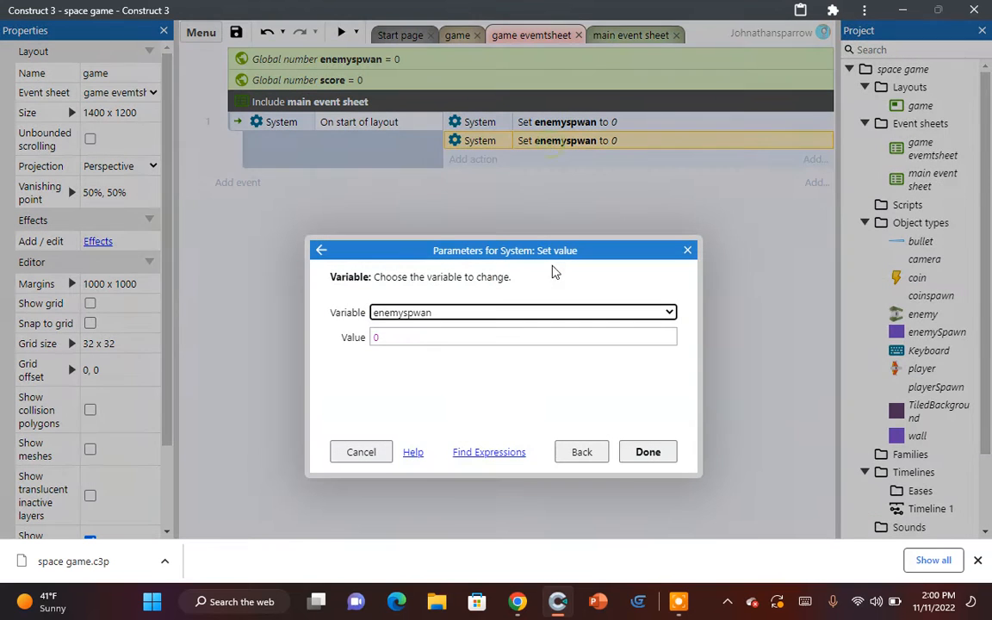
pyautogui.click(541, 314)
pyautogui.click(523, 342)
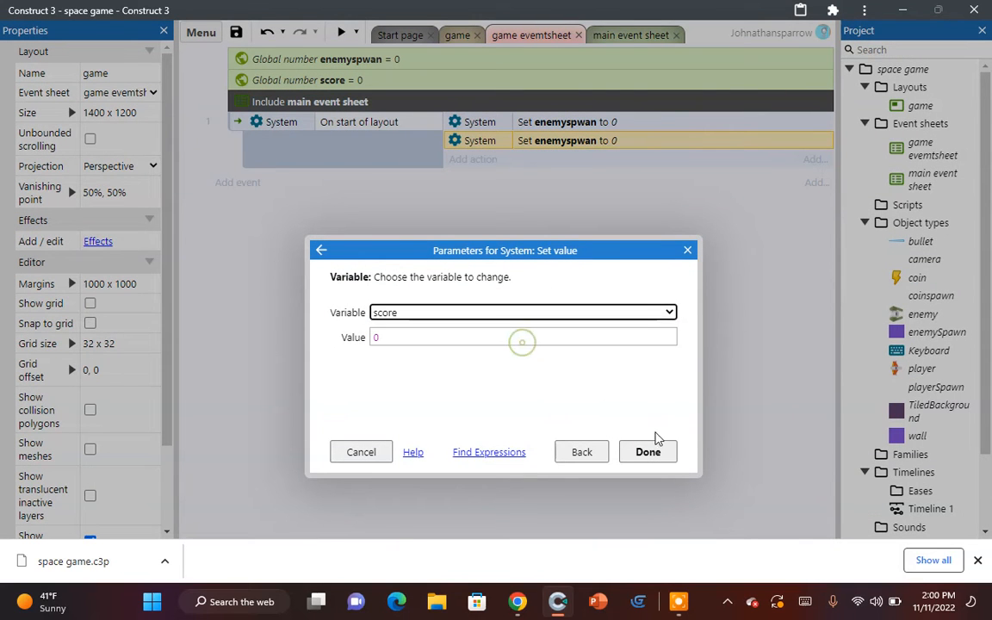
pyautogui.click(646, 453)
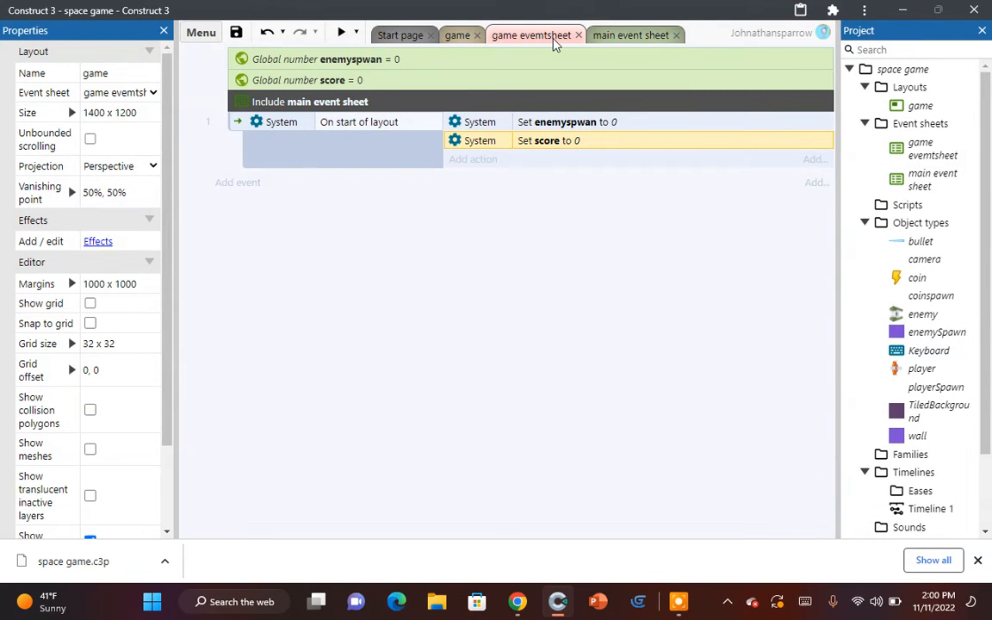
# Step: Add a System Add to action to the player's coin collision event in the main event sheet, adding 1 to score
pyautogui.click(626, 35)
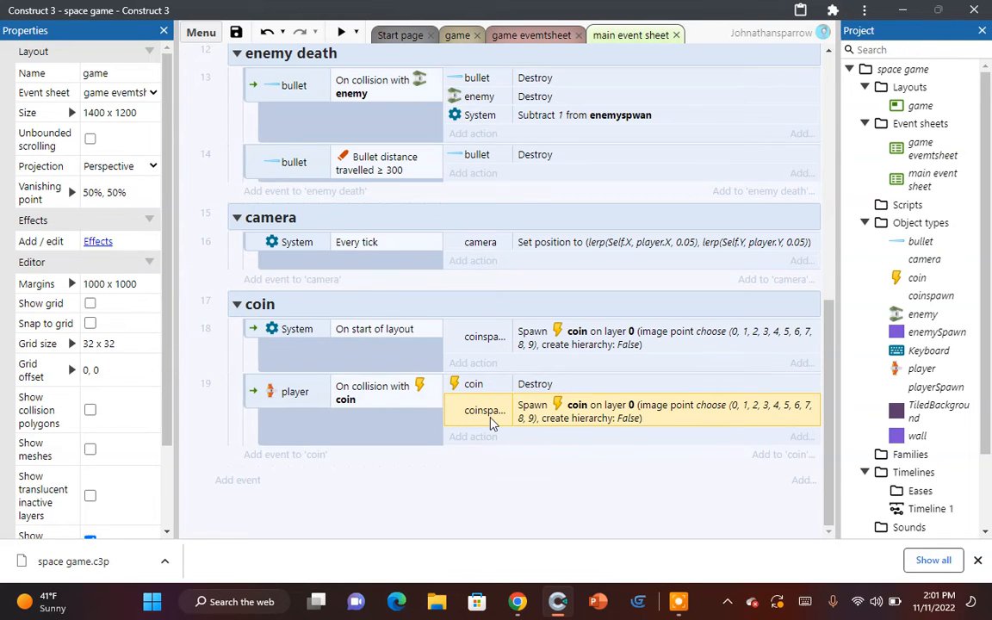
pyautogui.click(472, 437)
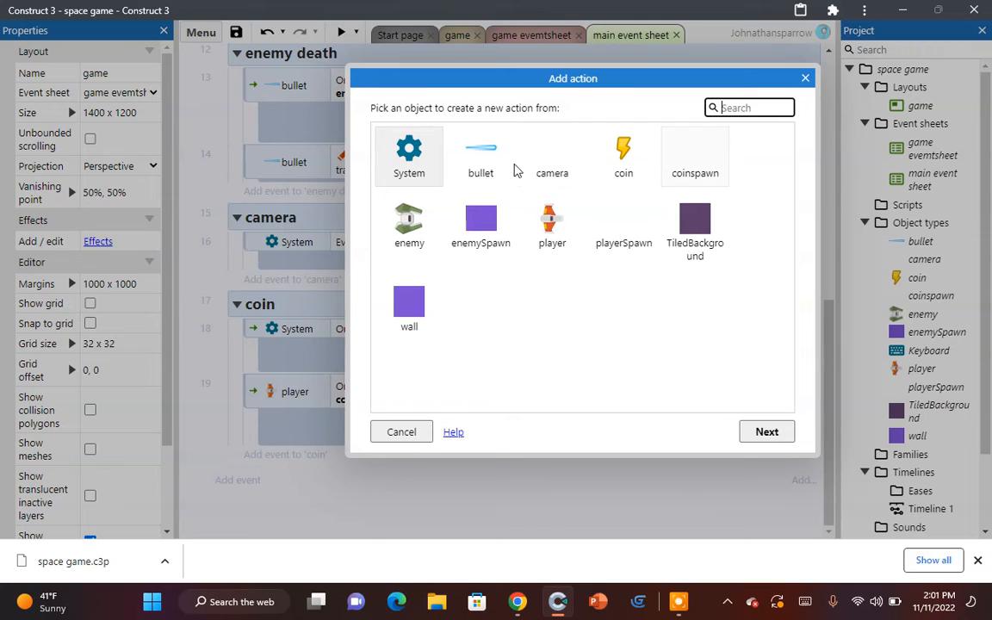
pyautogui.doubleClick(410, 174)
pyautogui.scroll(-1, 524, 328)
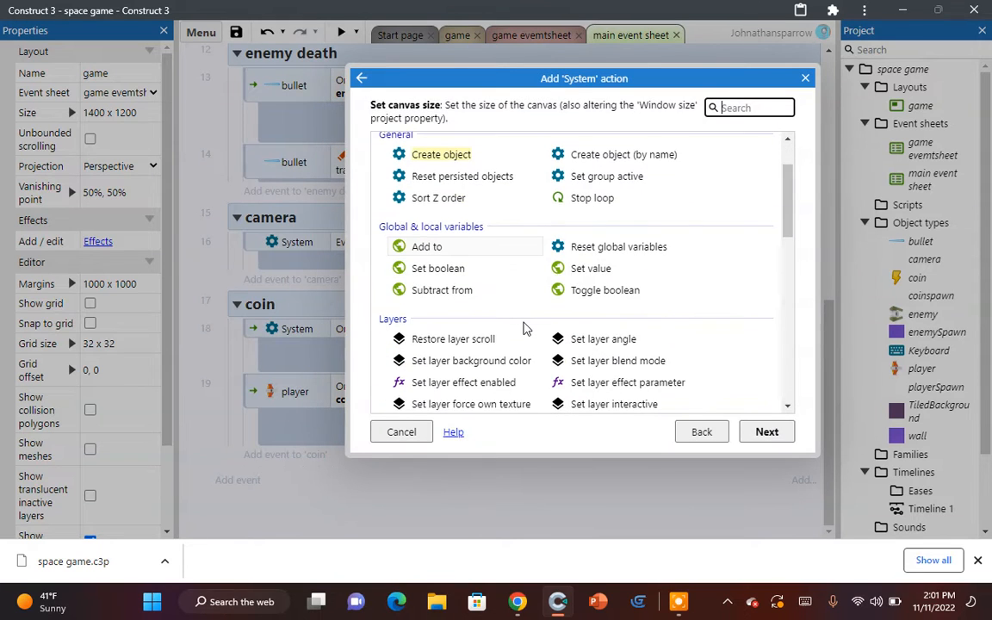
pyautogui.scroll(1, 524, 328)
pyautogui.scroll(-7, 524, 328)
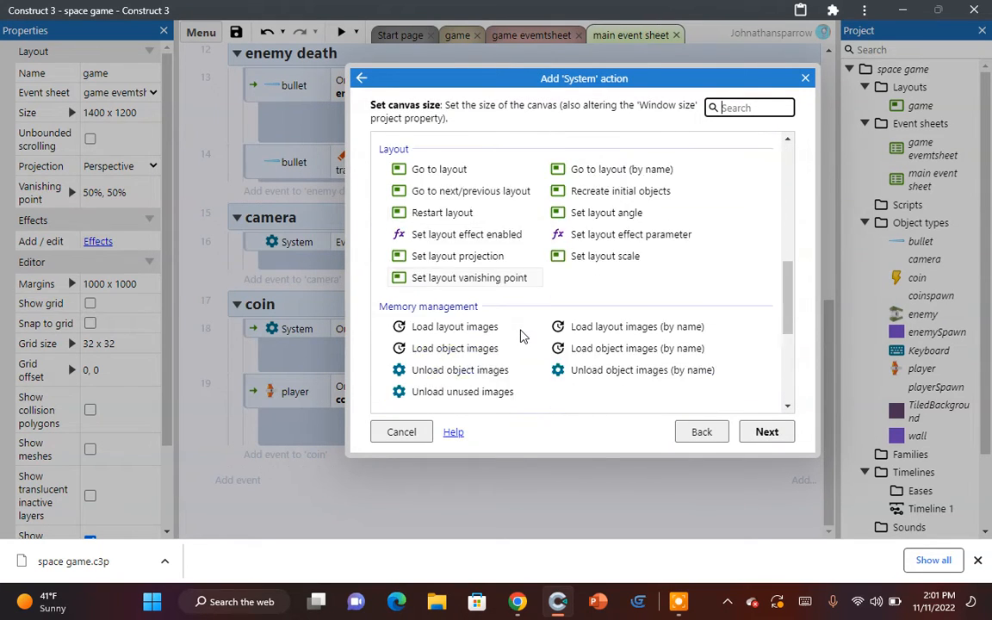
pyautogui.scroll(7, 520, 336)
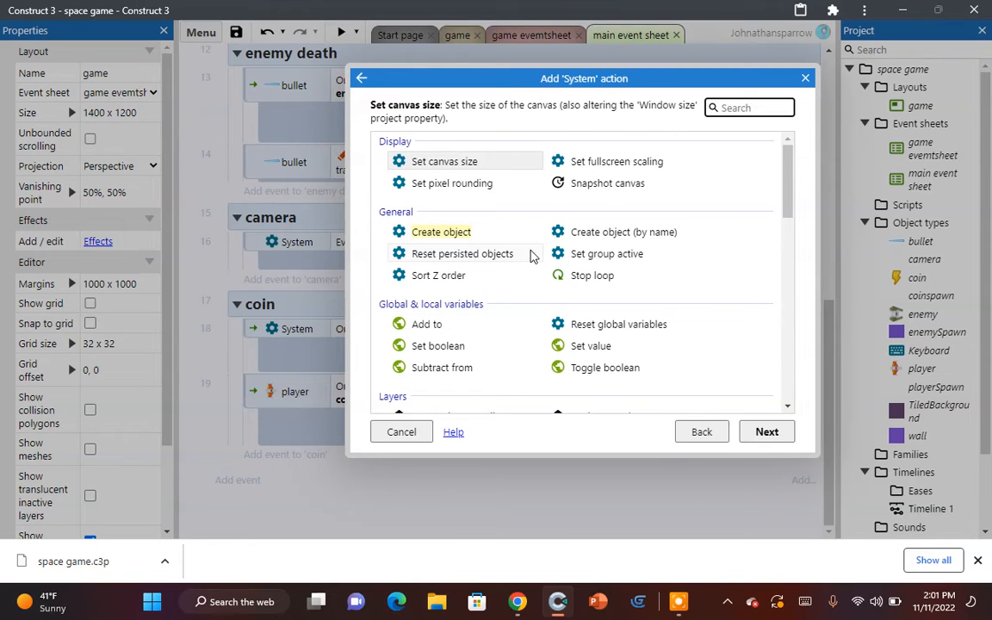
pyautogui.scroll(-2, 516, 284)
pyautogui.doubleClick(471, 250)
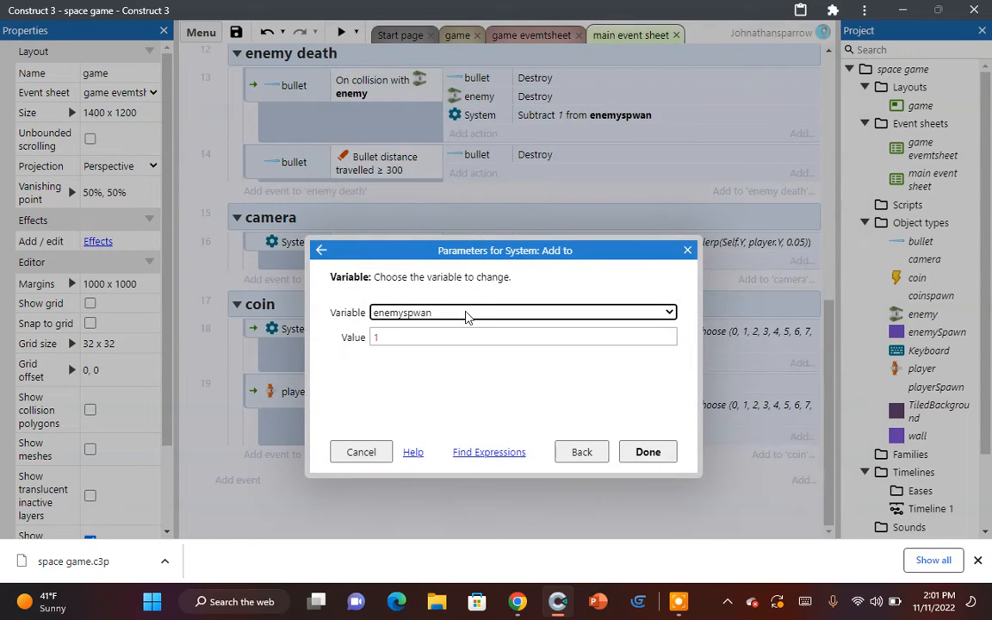
pyautogui.click(465, 313)
pyautogui.click(453, 341)
pyautogui.click(647, 452)
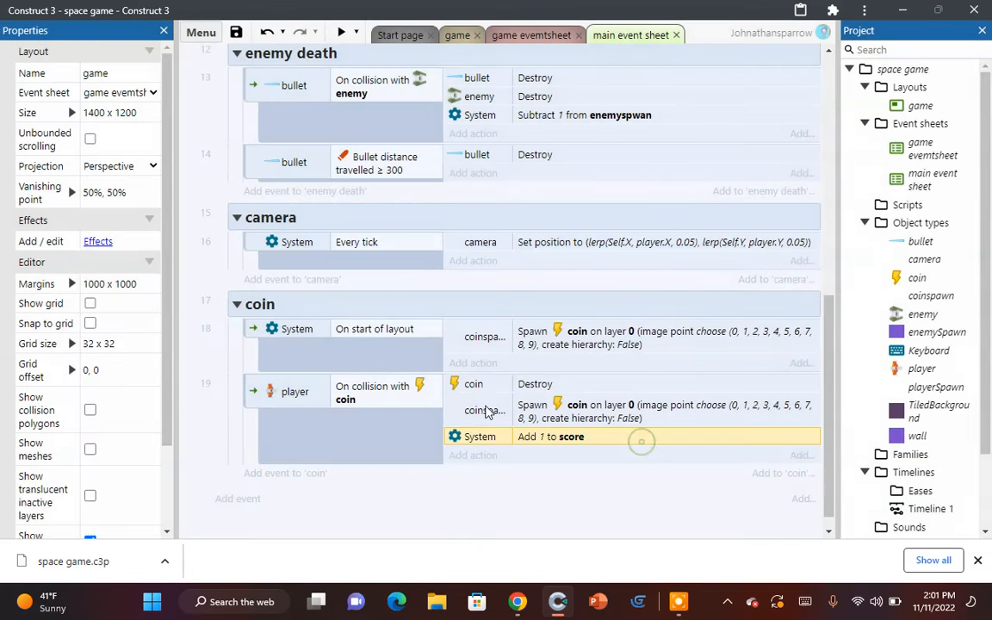
# Step: Copy the Add 1 to score action into the bullet's enemy collision event and place it after the enemyspwan subtraction
pyautogui.scroll(2, 508, 321)
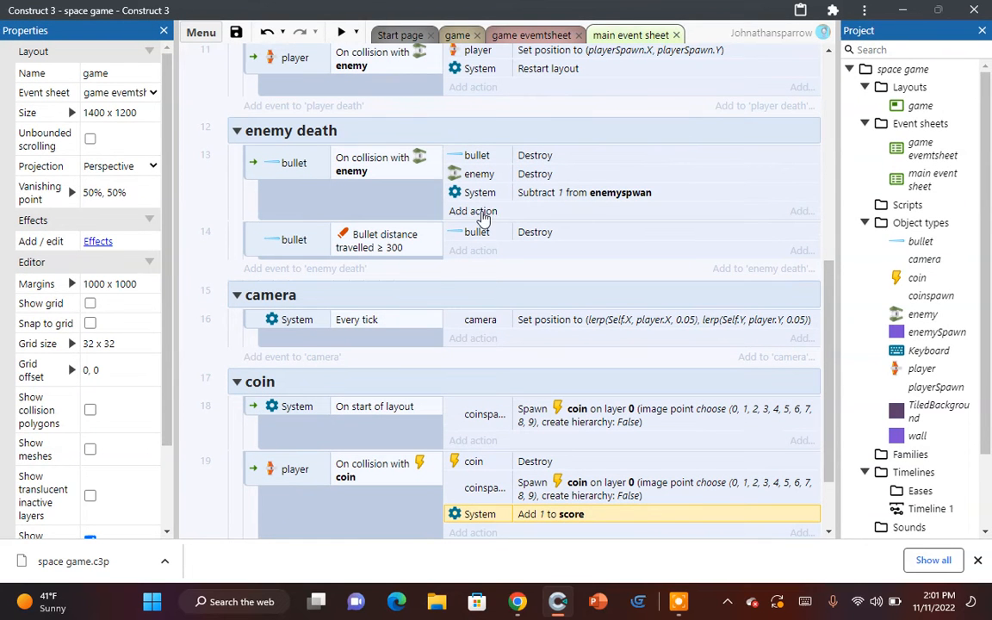
pyautogui.rightClick(501, 514)
pyautogui.click(575, 404)
pyautogui.click(370, 176)
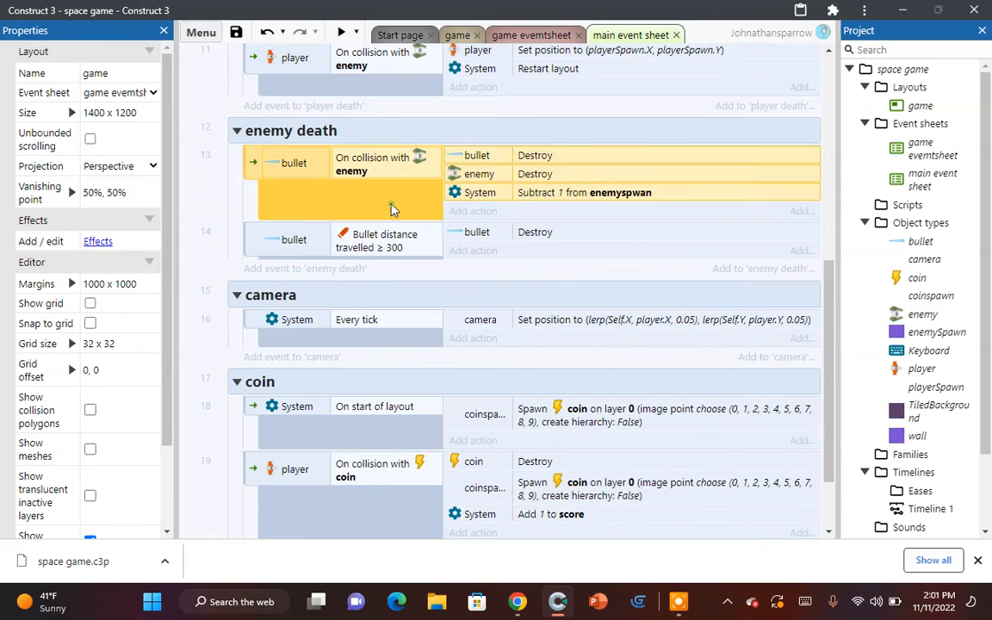
pyautogui.rightClick(391, 207)
pyautogui.click(508, 330)
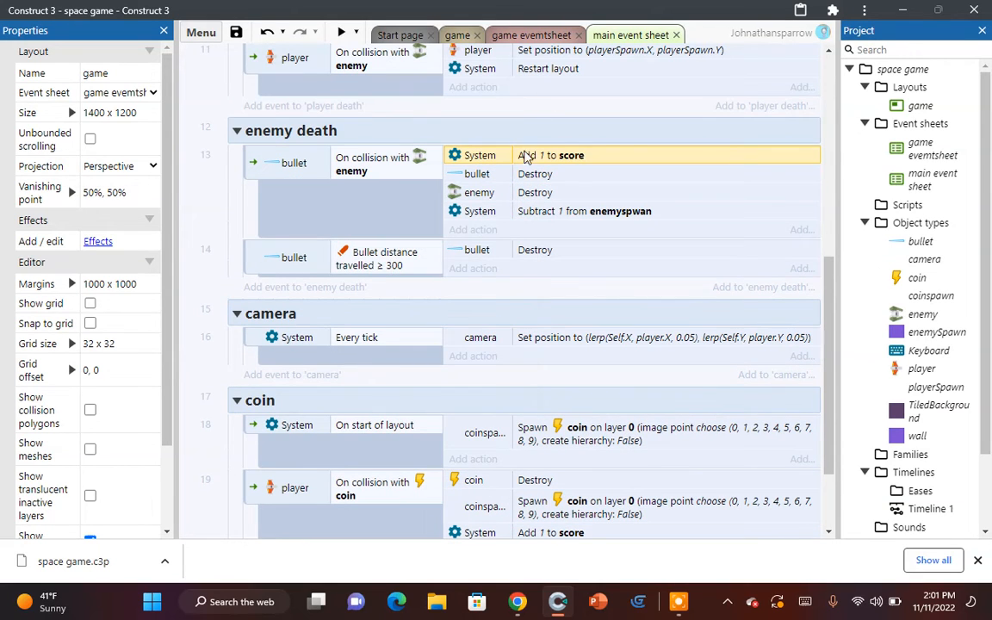
pyautogui.moveTo(526, 174); pyautogui.dragTo(519, 230)
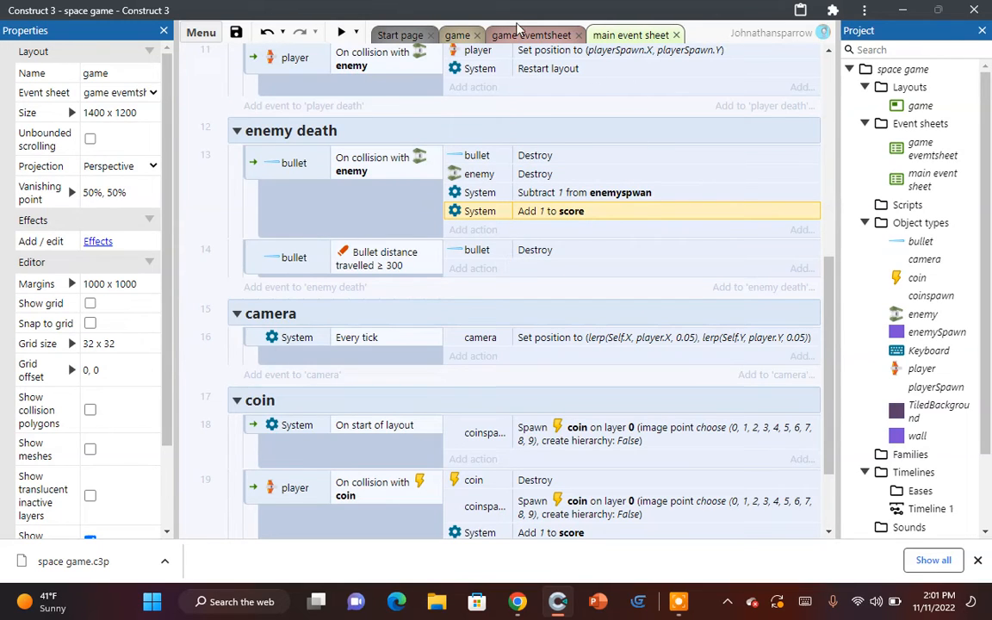
# Step: Switch to the game layout and open the plugin choices for inserting a new object
pyautogui.click(458, 36)
pyautogui.rightClick(362, 134)
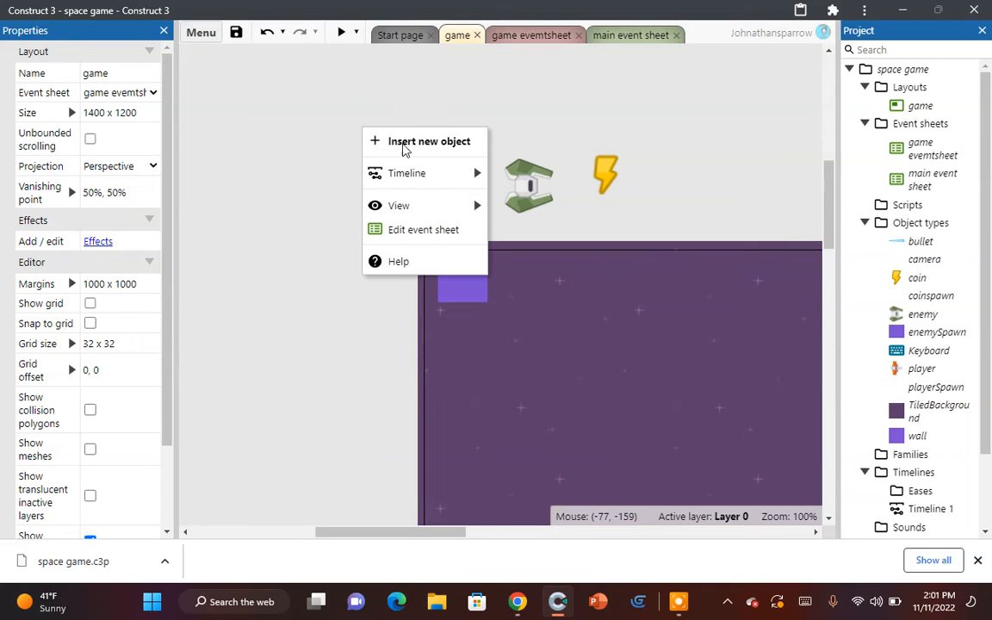
pyautogui.click(430, 142)
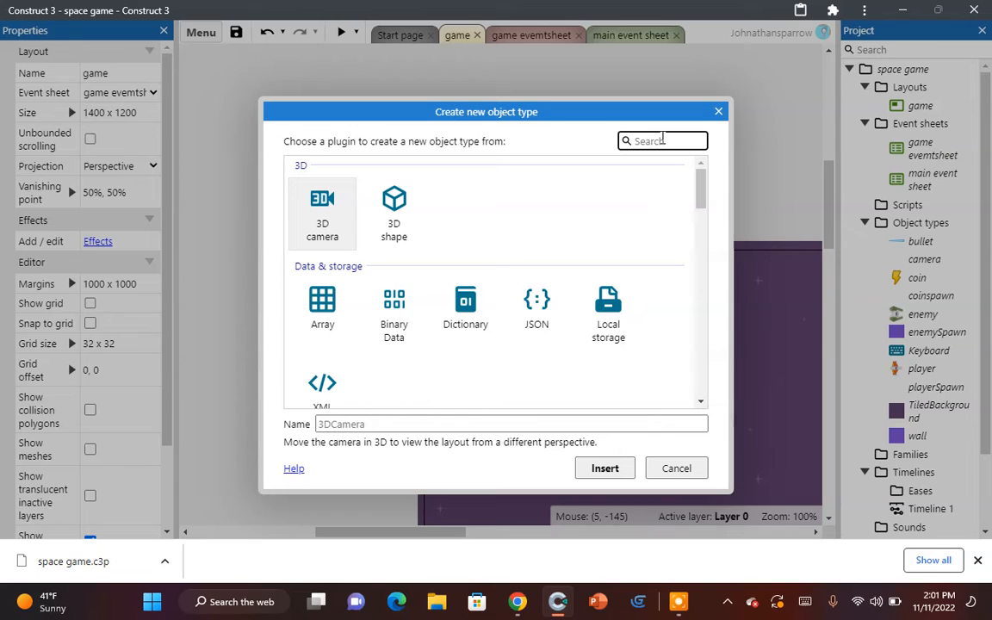
pyautogui.write('explop')
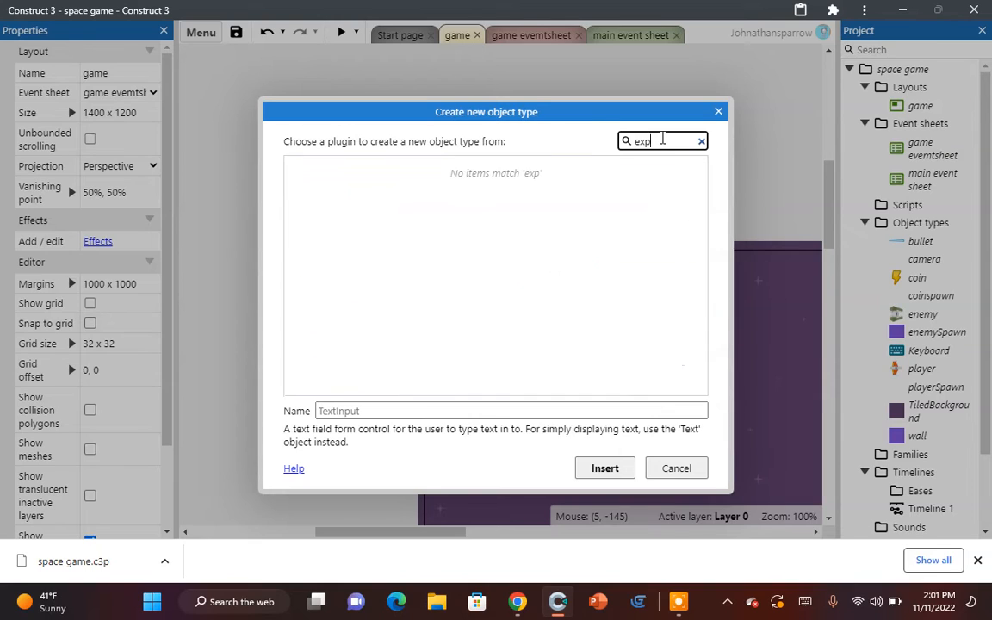
pyautogui.press('BackSpace')
pyautogui.press('BackSpace')
pyautogui.press('BackSpace')
pyautogui.press('BackSpace')
pyautogui.press('BackSpace')
pyautogui.press('BackSpace')
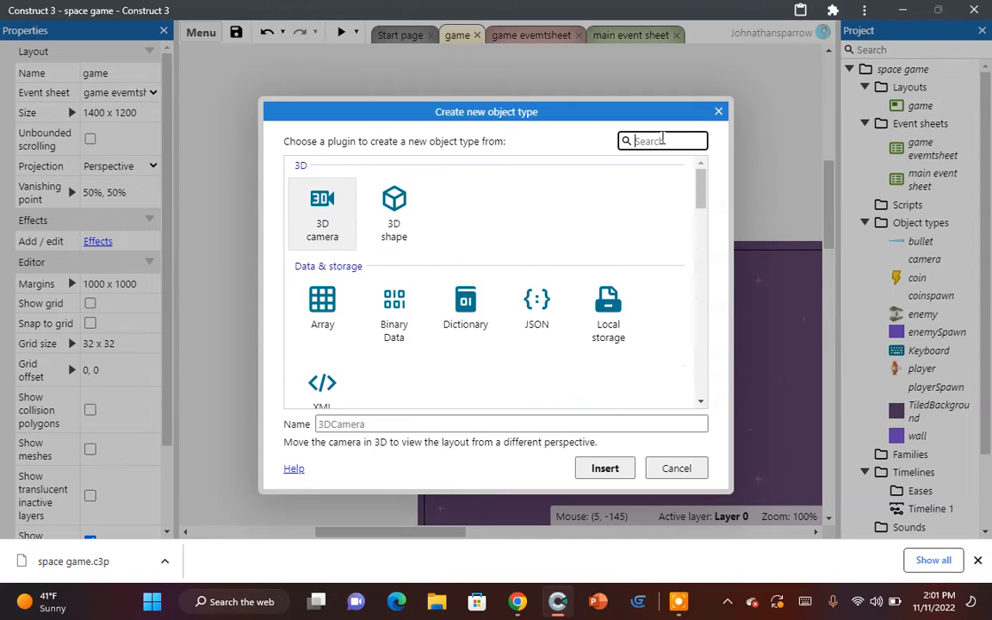
# Step: Insert a Sprite object named explosion in the empty area outside the game layout's background
pyautogui.write('sp')
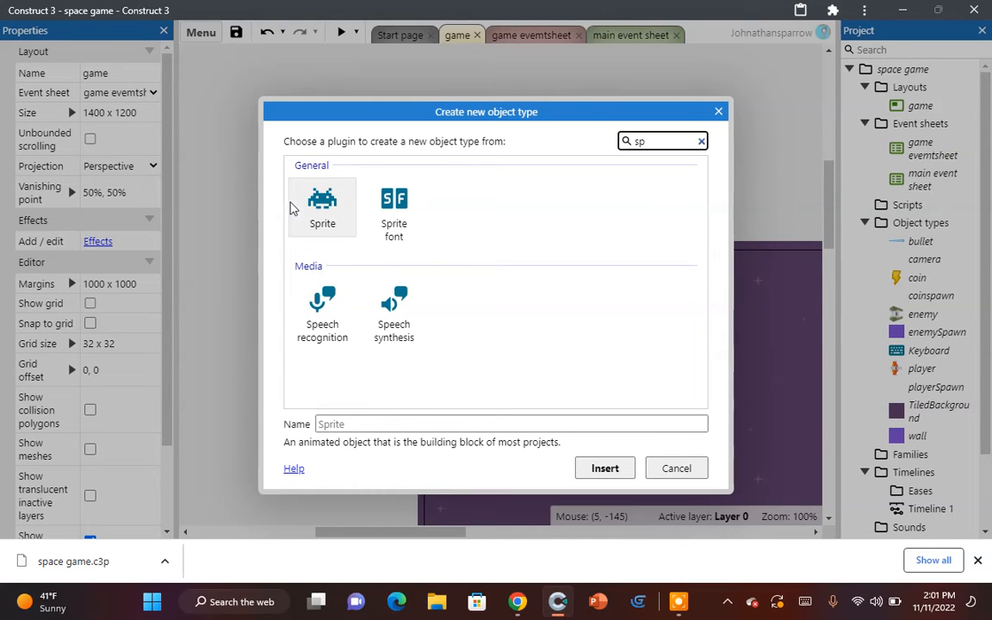
pyautogui.click(325, 217)
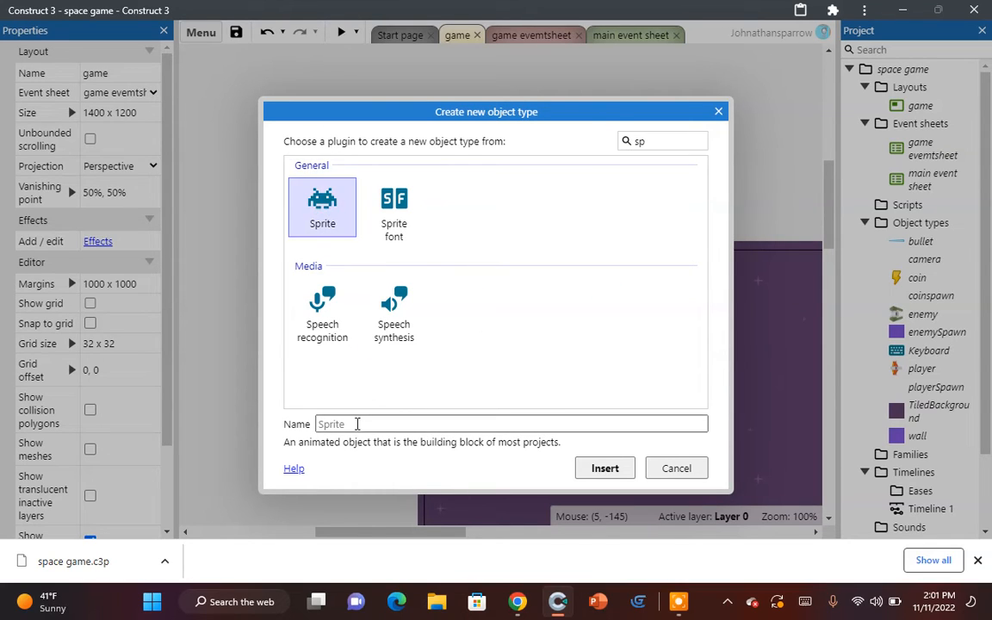
pyautogui.click(356, 424)
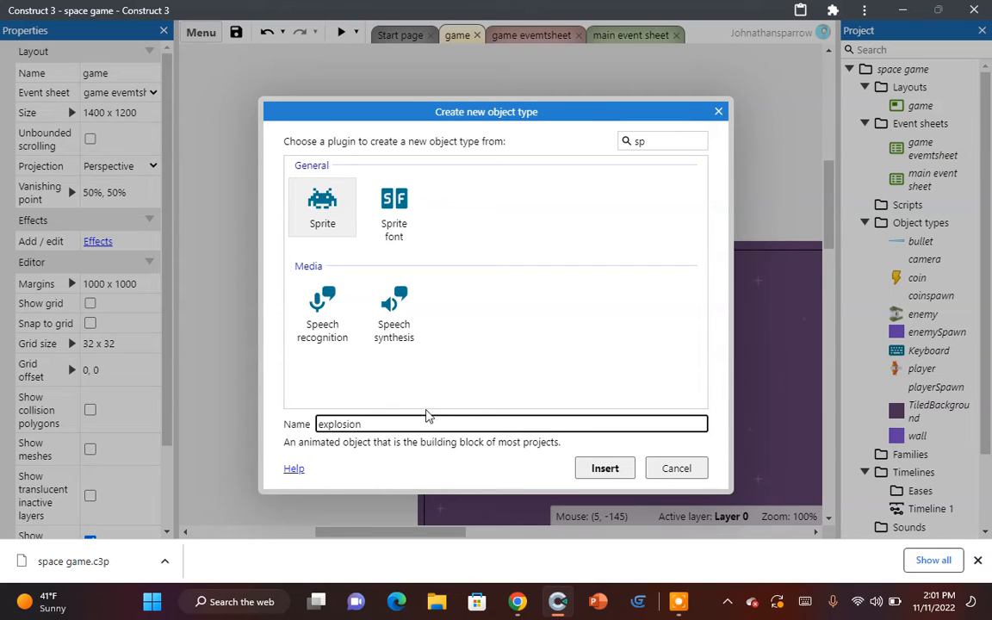
pyautogui.write('explosion')
pyautogui.click(601, 465)
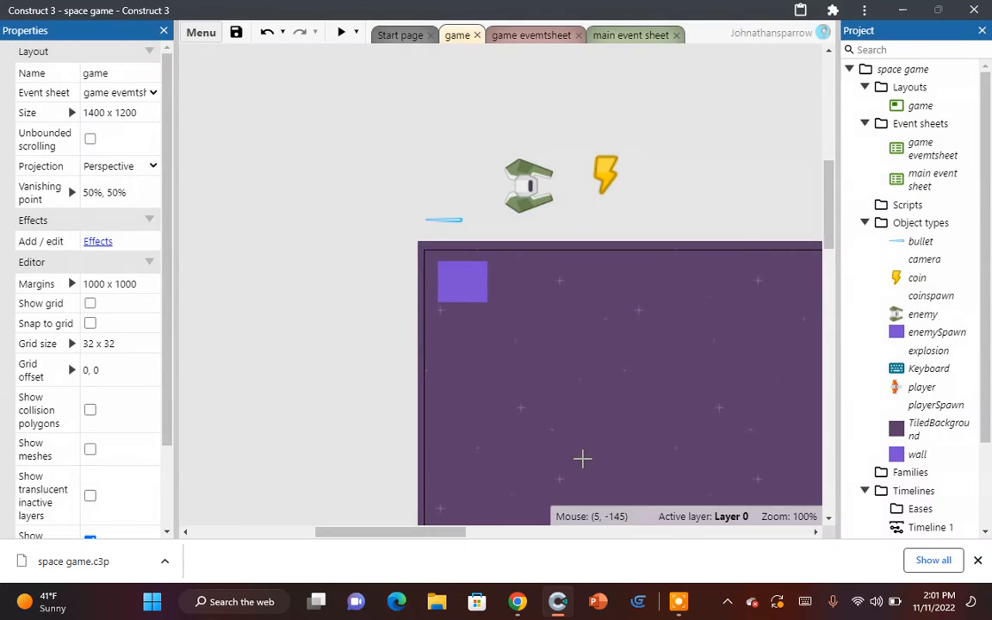
pyautogui.click(314, 266)
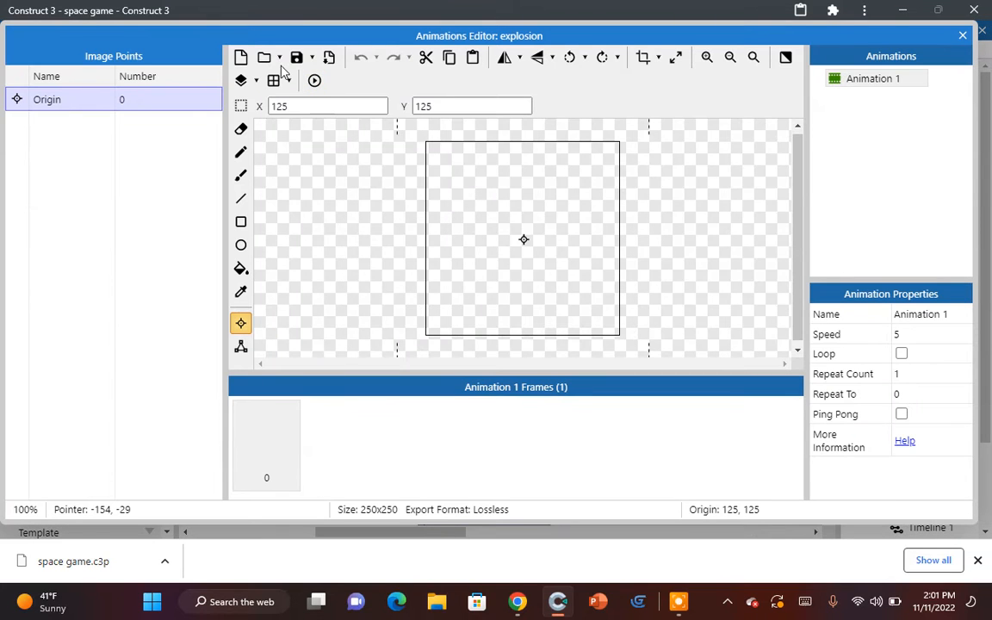
# Step: Load the fire01 image from the PNG Effects folder into the explosion sprite's animation frame
pyautogui.click(267, 59)
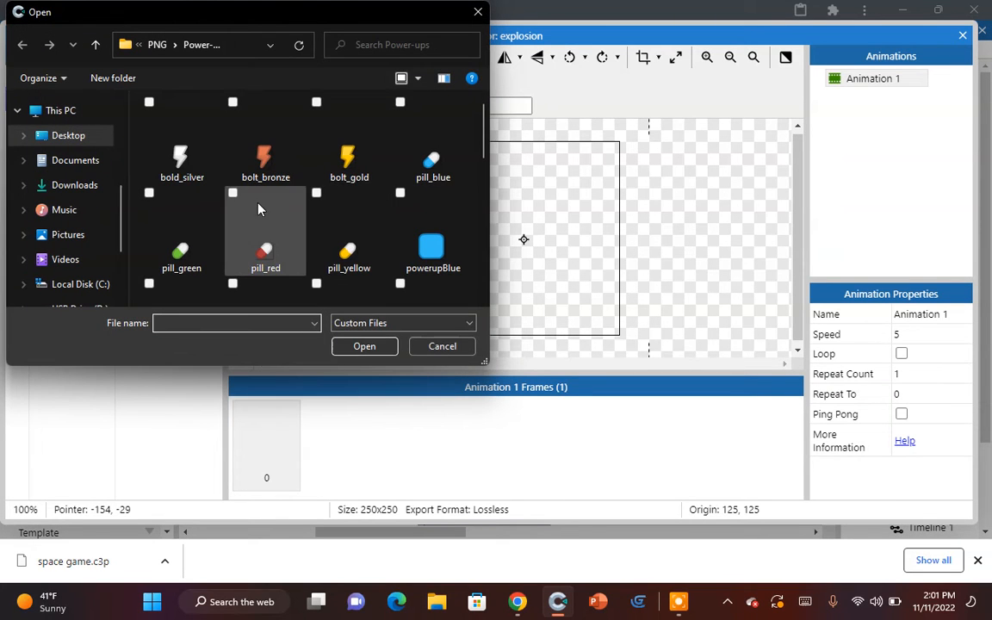
pyautogui.click(153, 44)
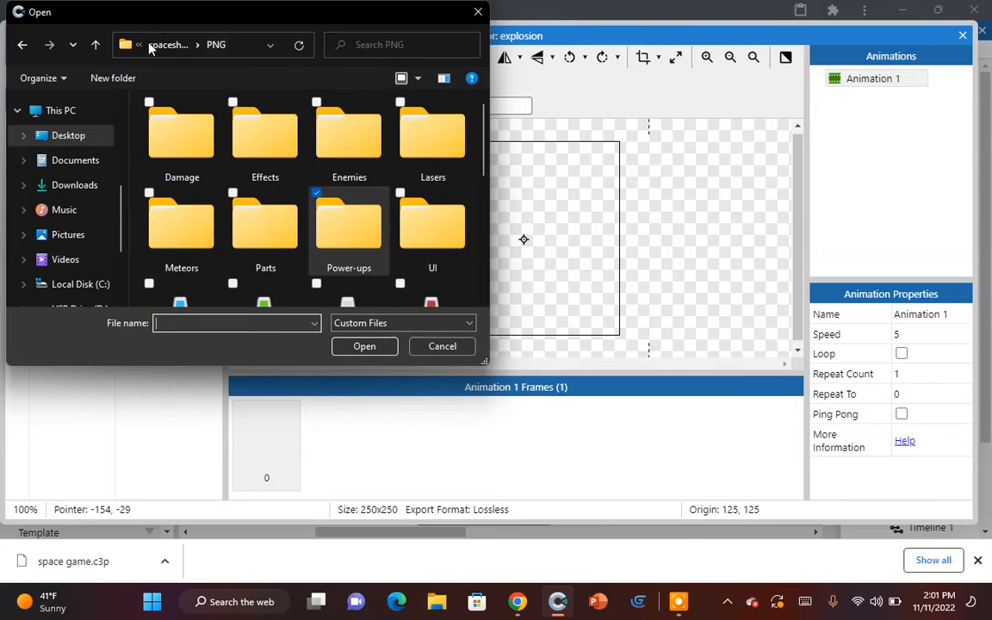
pyautogui.click(262, 138)
pyautogui.doubleClick(262, 138)
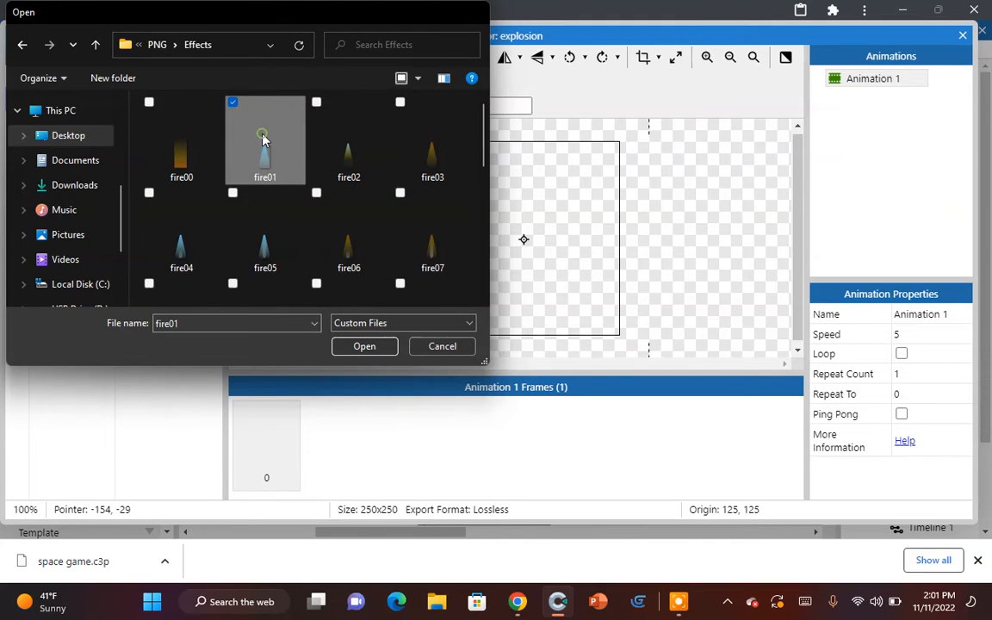
pyautogui.doubleClick(262, 138)
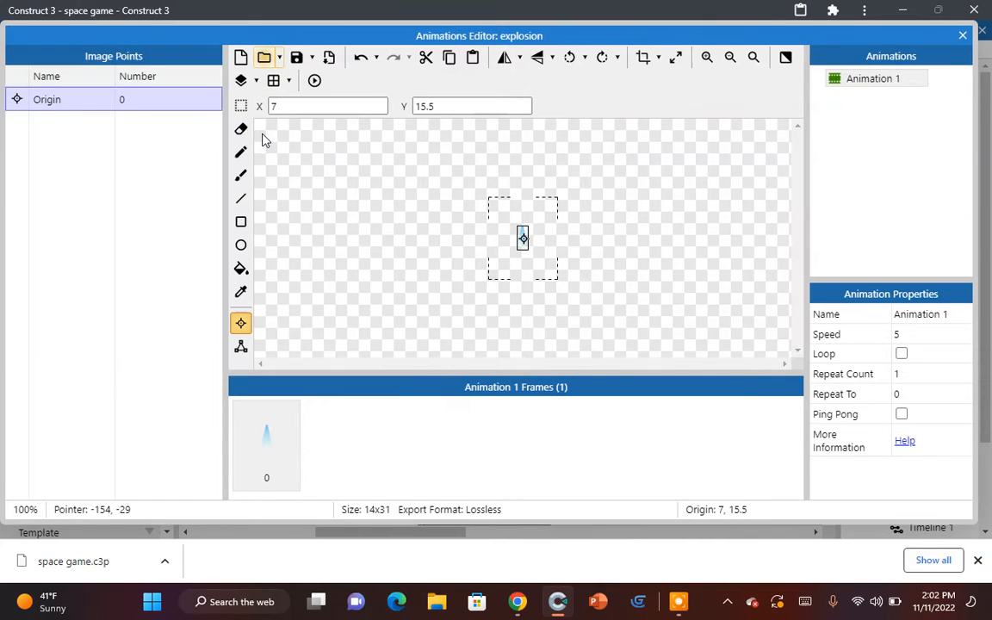
# Step: Load the star3 image from the Effects folder as the explosion sprite's frame, crop it and close the Animations Editor
pyautogui.click(263, 57)
pyautogui.scroll(-5, 354, 257)
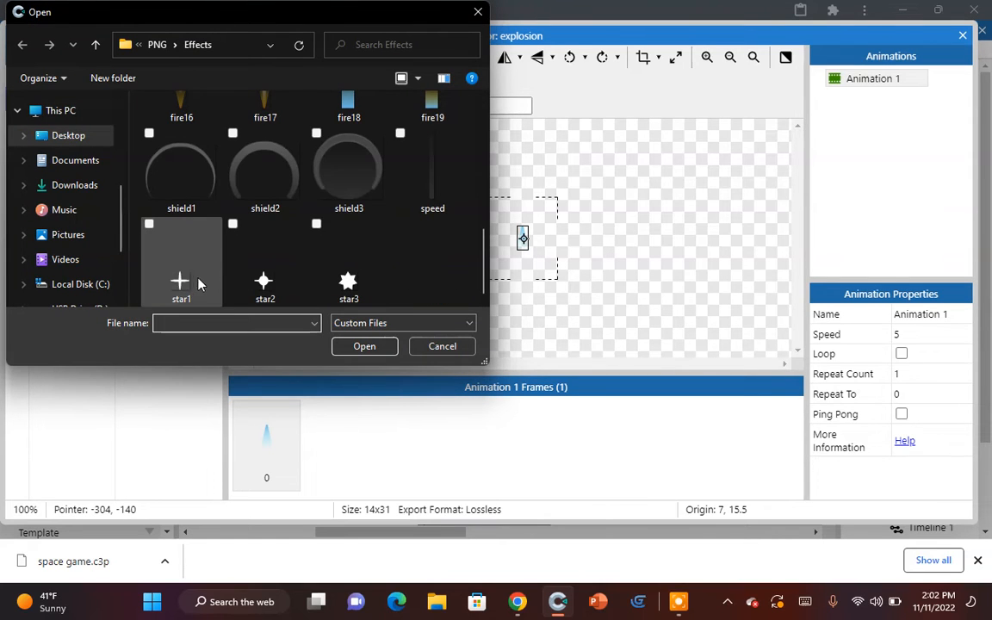
pyautogui.scroll(5, 352, 279)
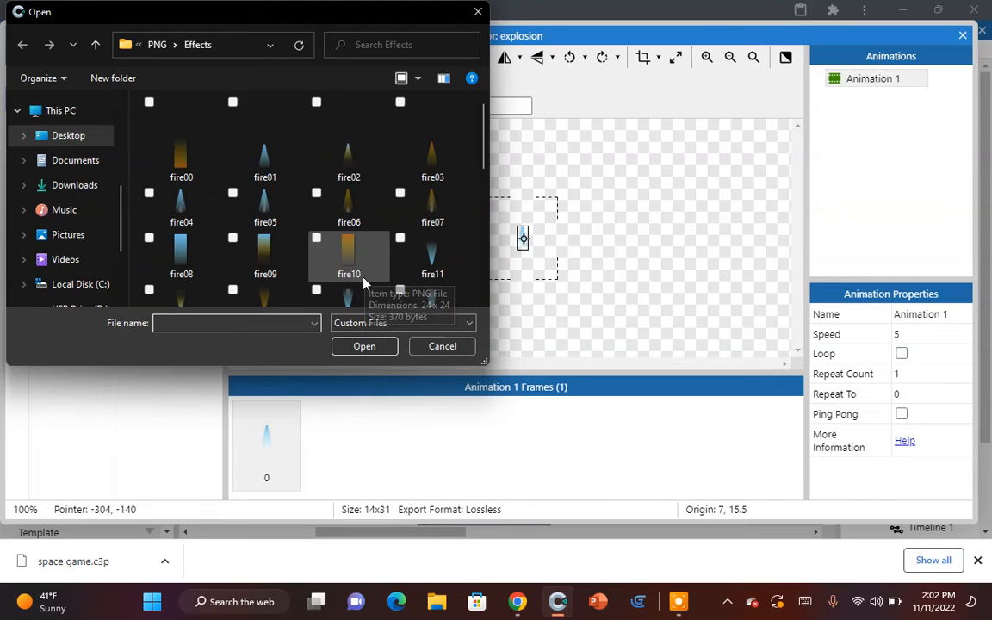
pyautogui.scroll(-5, 363, 282)
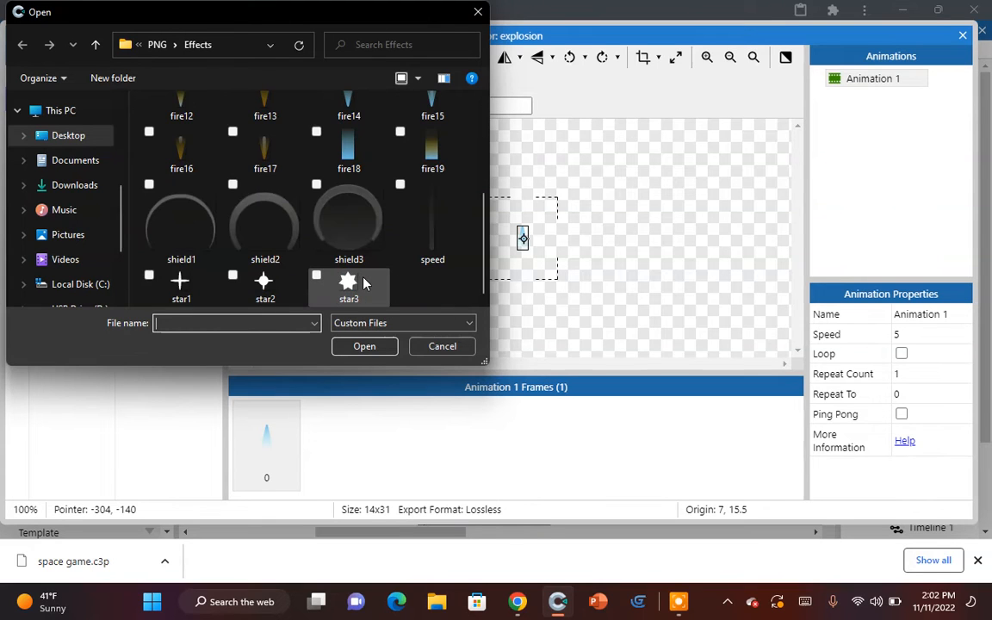
pyautogui.click(364, 282)
pyautogui.doubleClick(363, 282)
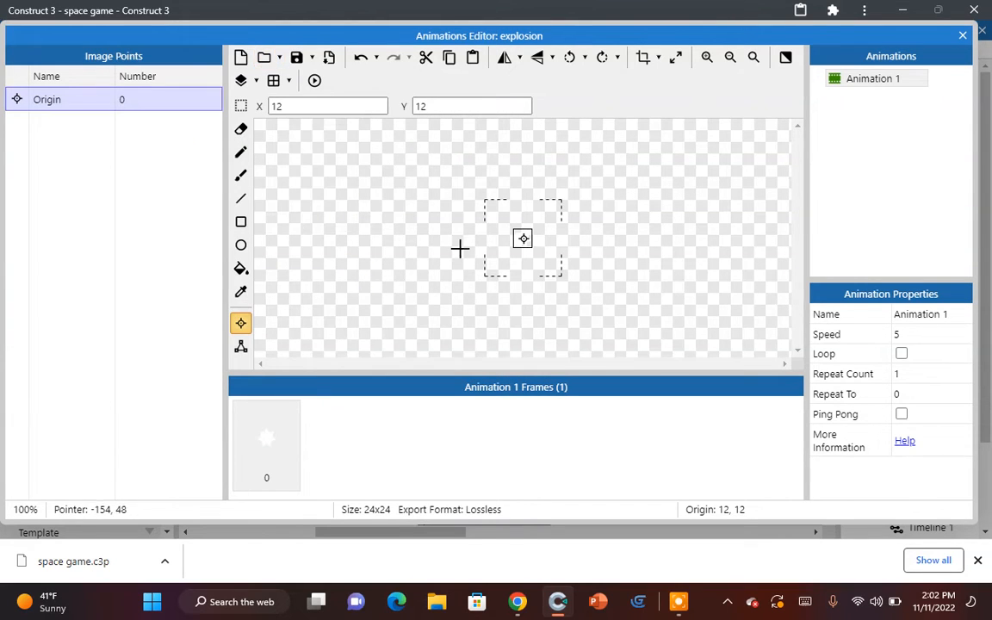
pyautogui.click(645, 56)
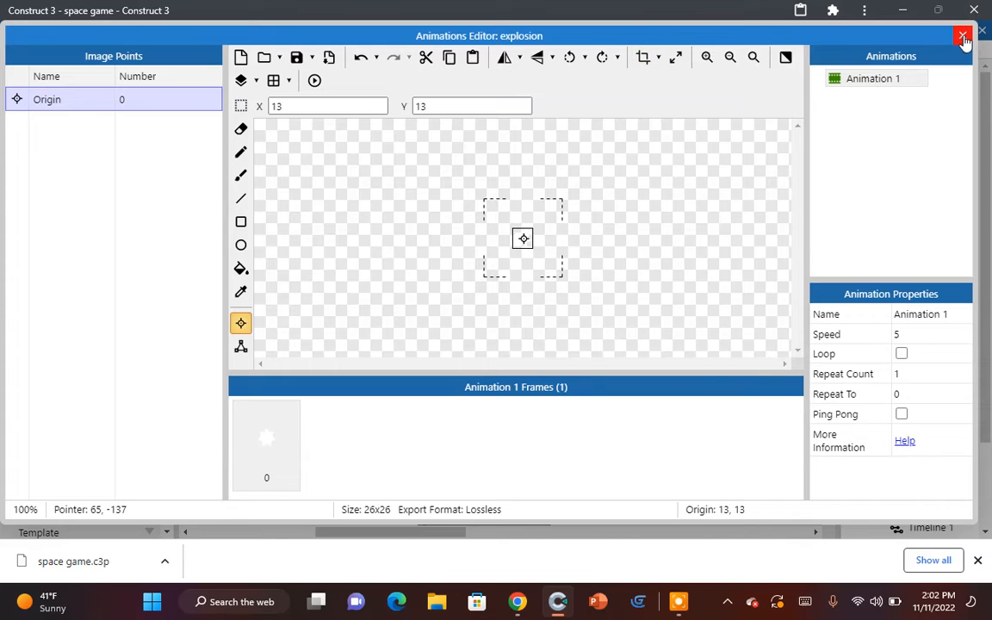
pyautogui.click(963, 36)
# Step: Move the explosion sprite to about (-92, -84) outside the layout and enlarge it to about 51 x 51
pyautogui.moveTo(313, 270); pyautogui.dragTo(373, 202)
pyautogui.click(350, 323)
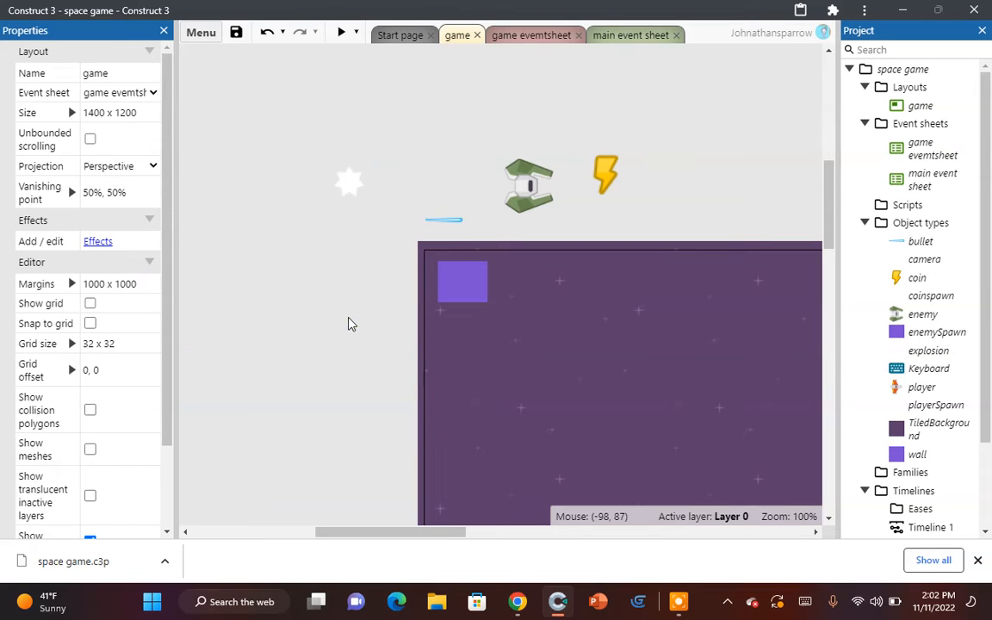
pyautogui.click(352, 195)
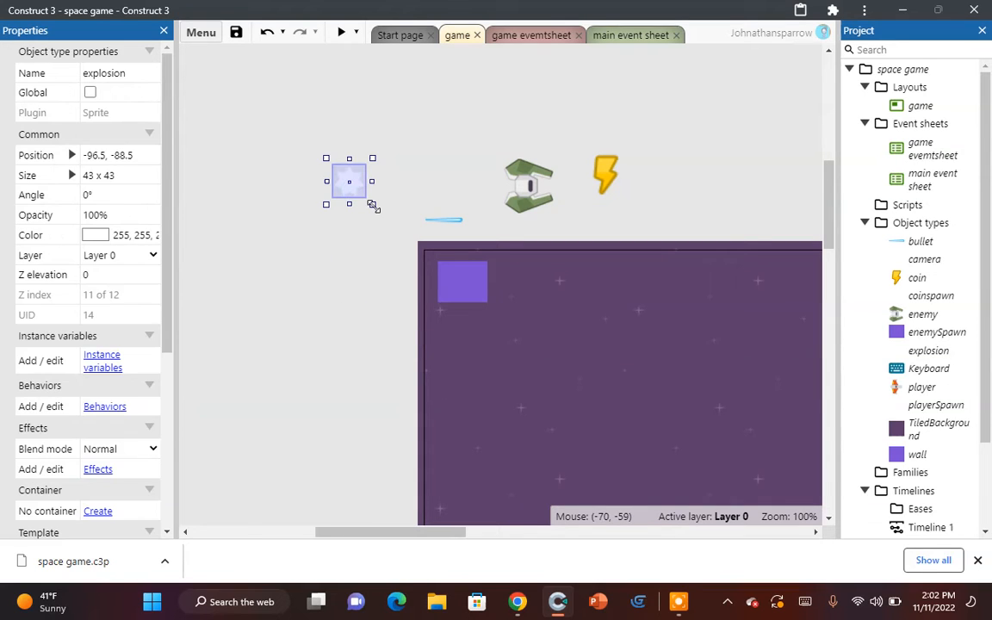
pyautogui.moveTo(373, 205); pyautogui.dragTo(379, 214)
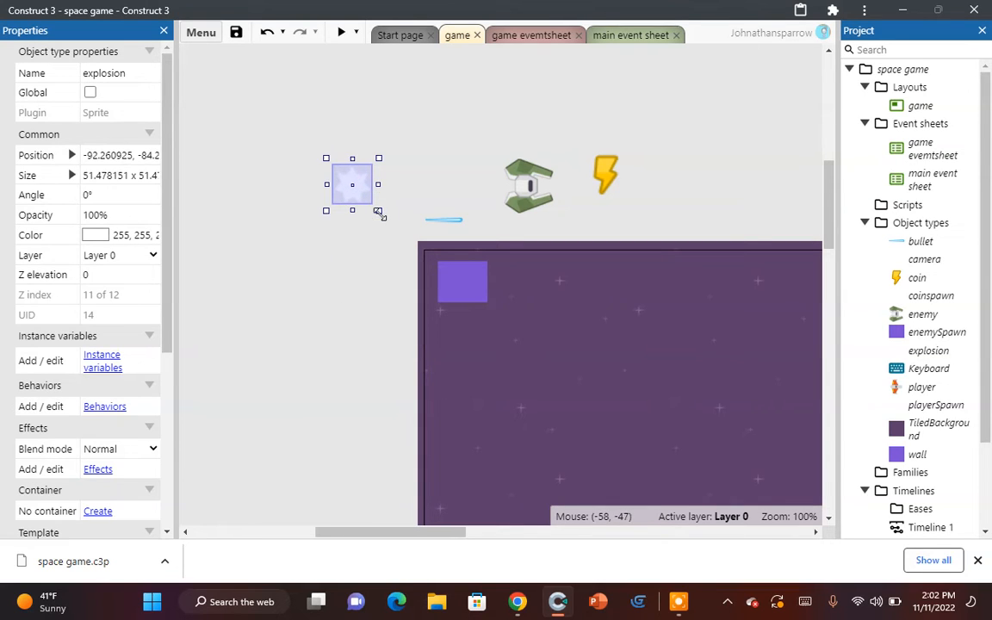
# Step: Add the Destroy outside layout behavior to the explosion sprite
pyautogui.click(104, 407)
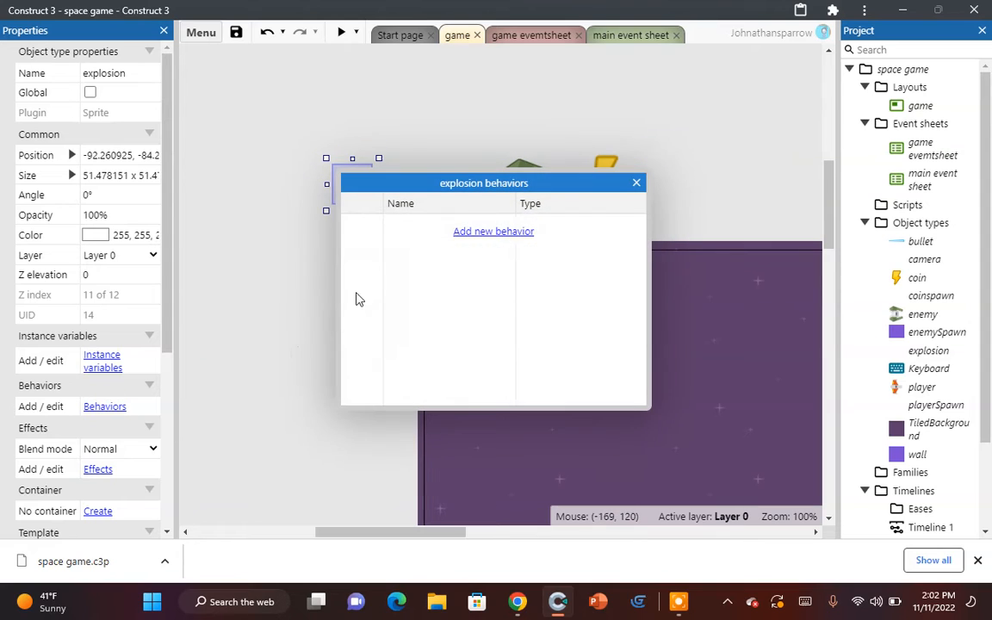
pyautogui.click(493, 231)
pyautogui.scroll(-2, 583, 247)
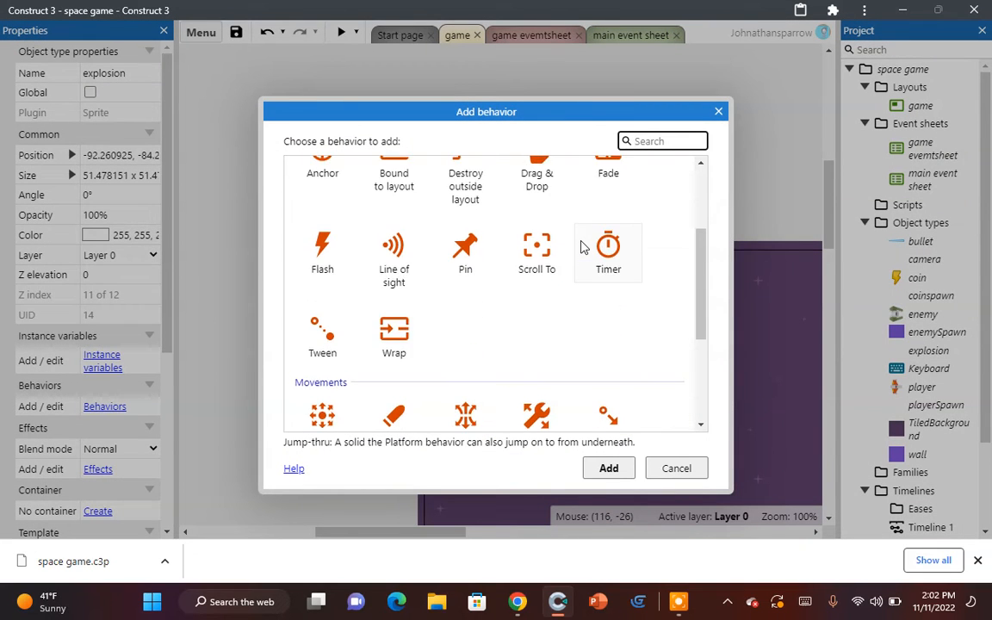
pyautogui.scroll(2, 581, 248)
pyautogui.doubleClick(460, 319)
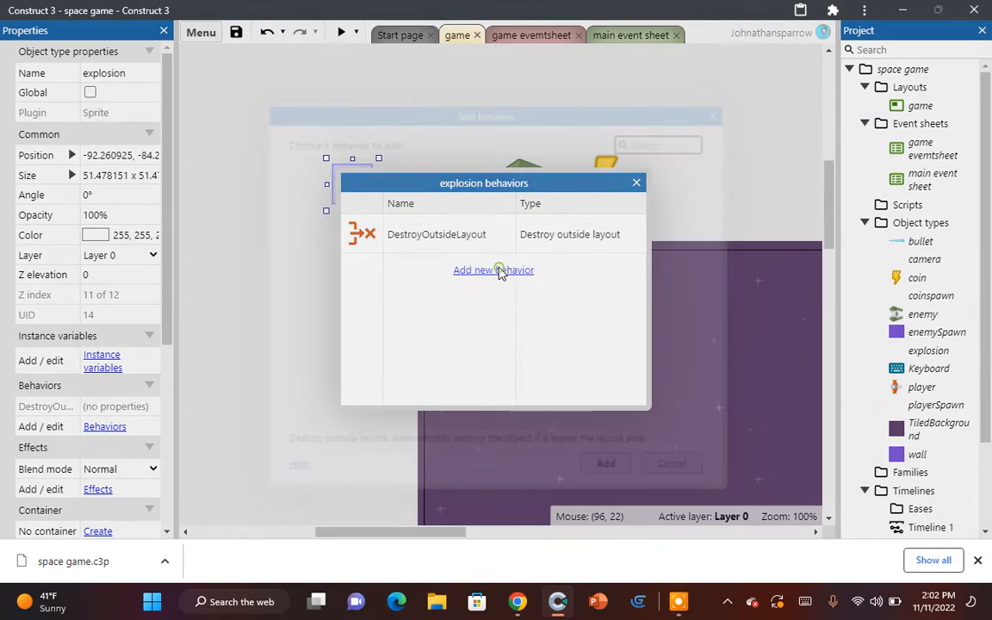
# Step: Add the Fade behavior to the explosion sprite and close its behaviors dialog
pyautogui.click(496, 269)
pyautogui.scroll(-2, 469, 317)
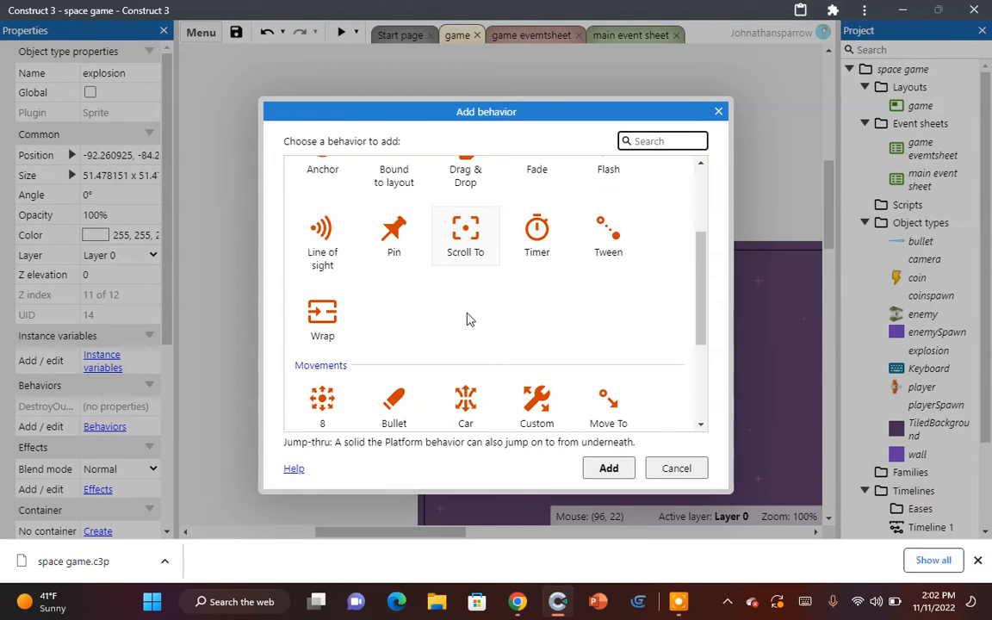
pyautogui.scroll(-3, 469, 319)
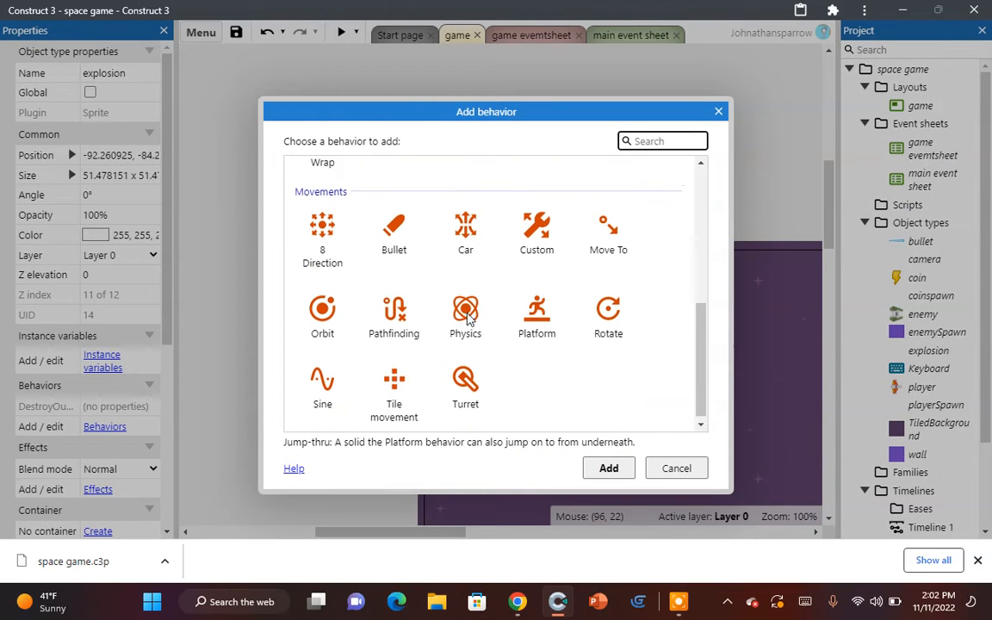
pyautogui.scroll(2, 469, 319)
pyautogui.scroll(2, 469, 319)
pyautogui.doubleClick(537, 306)
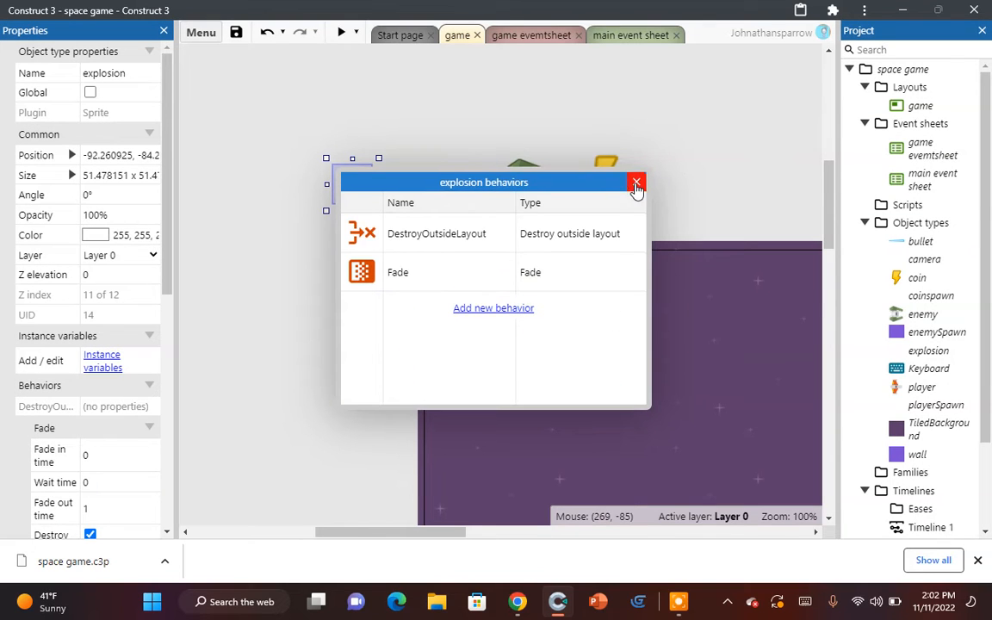
pyautogui.click(637, 183)
# Step: Set the explosion sprite's Fade in time to 1
pyautogui.scroll(-3, 222, 356)
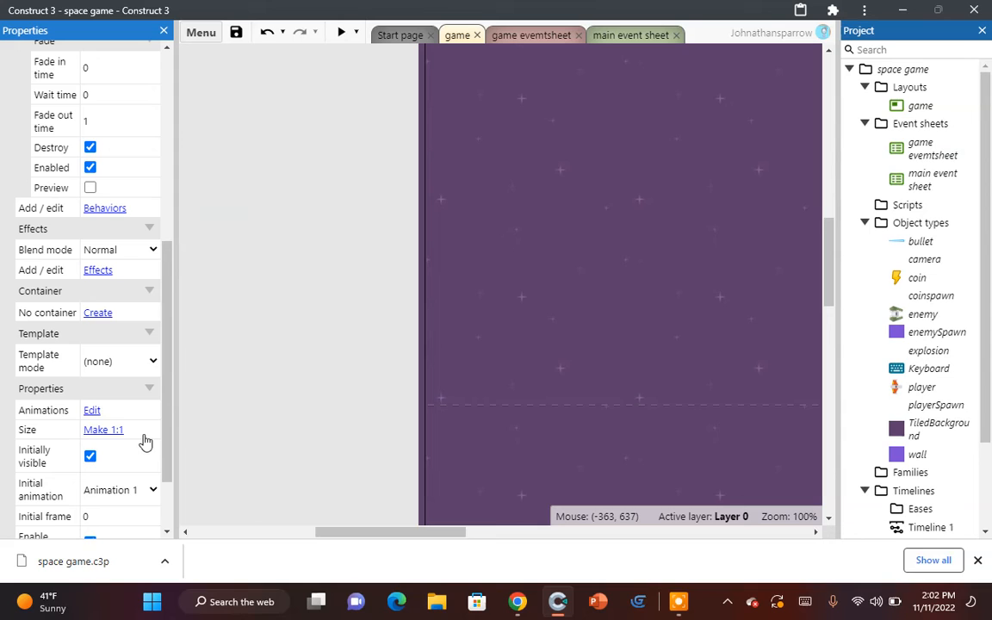
pyautogui.scroll(-2, 146, 439)
pyautogui.scroll(7, 118, 349)
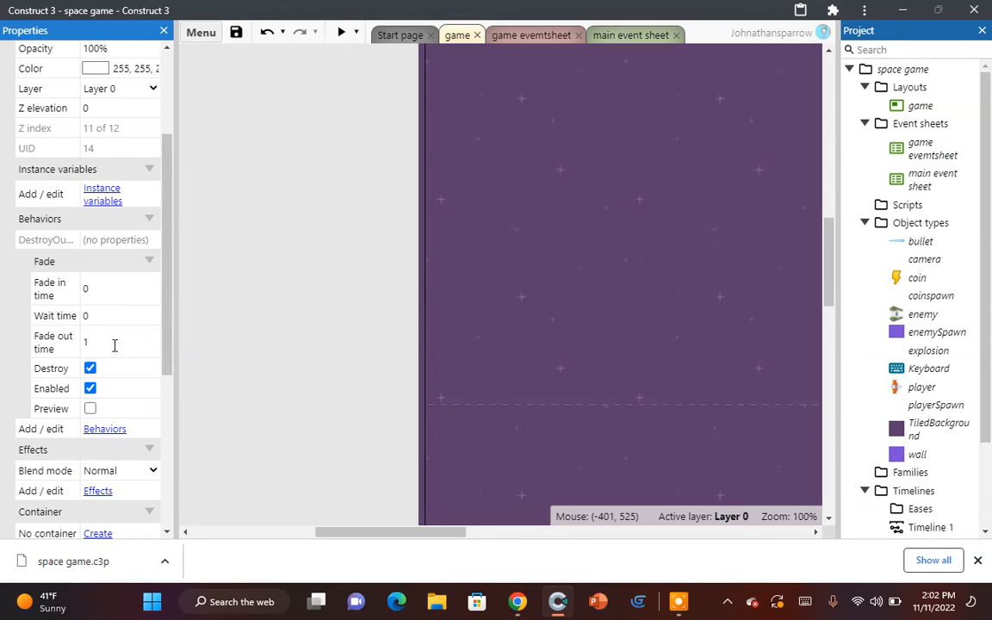
pyautogui.click(116, 296)
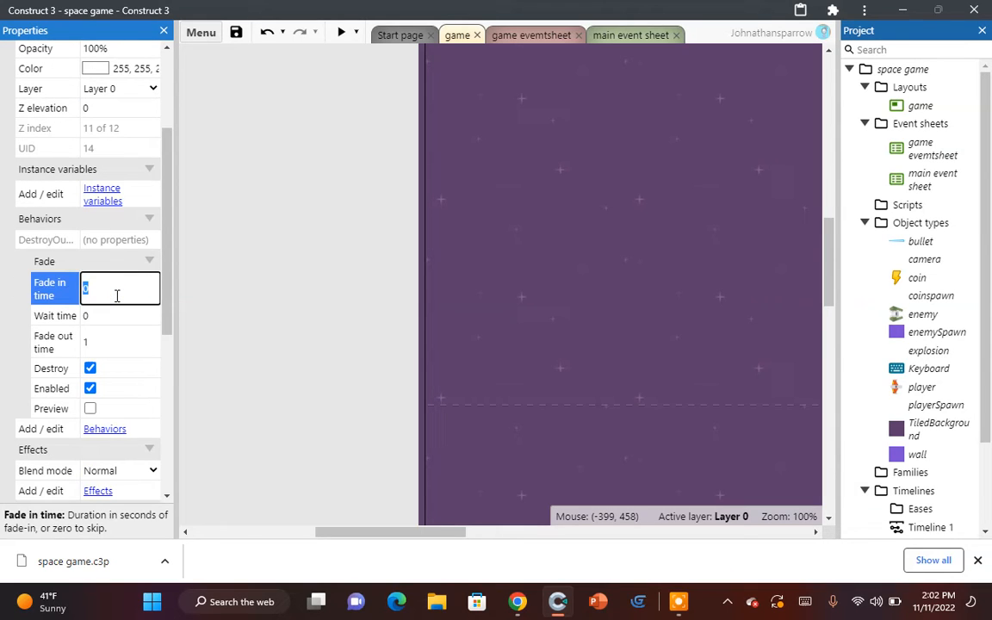
pyautogui.click(109, 335)
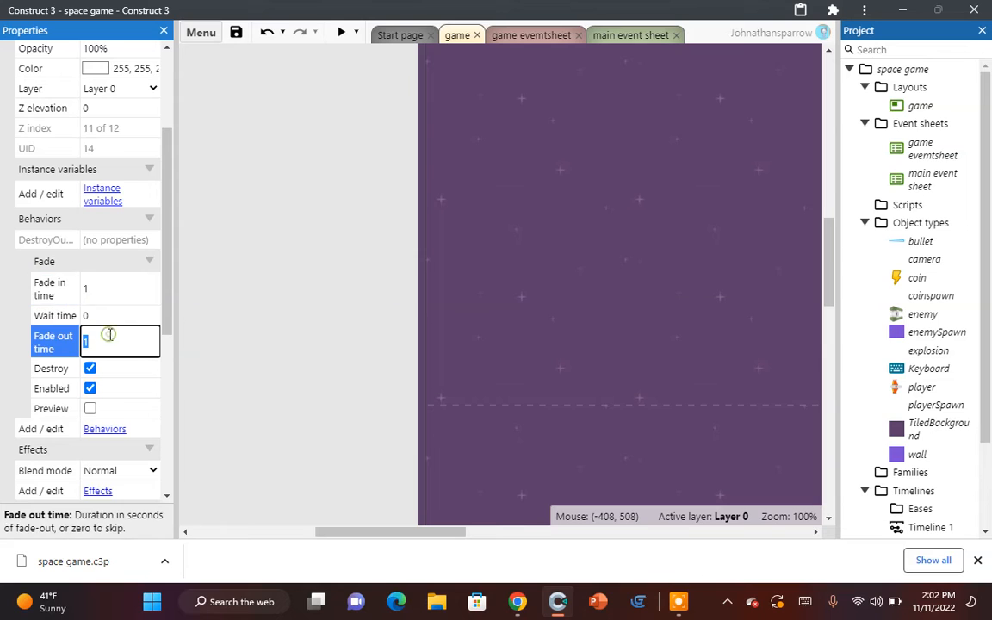
pyautogui.click(253, 301)
# Step: Make the enemy spawn the explosion on layer 0 when a bullet hits it in the main event sheet, and preview the game
pyautogui.click(614, 34)
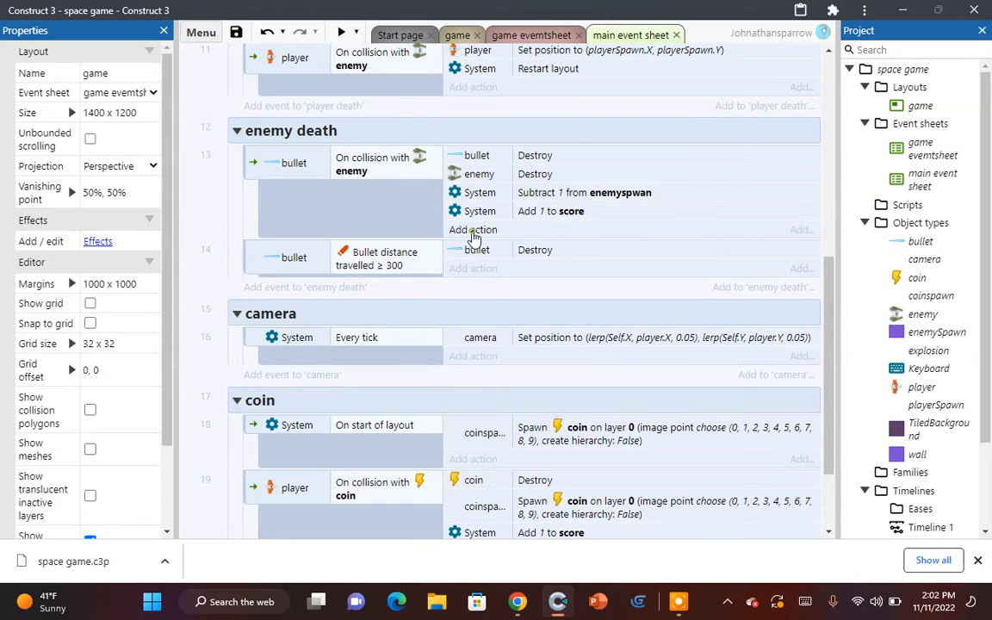
pyautogui.click(473, 229)
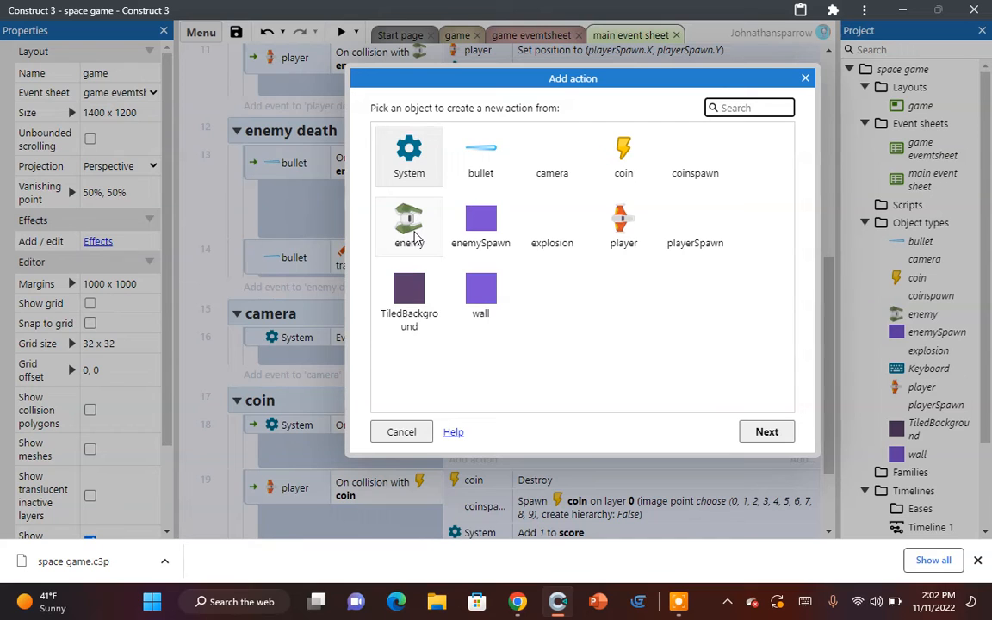
pyautogui.doubleClick(407, 216)
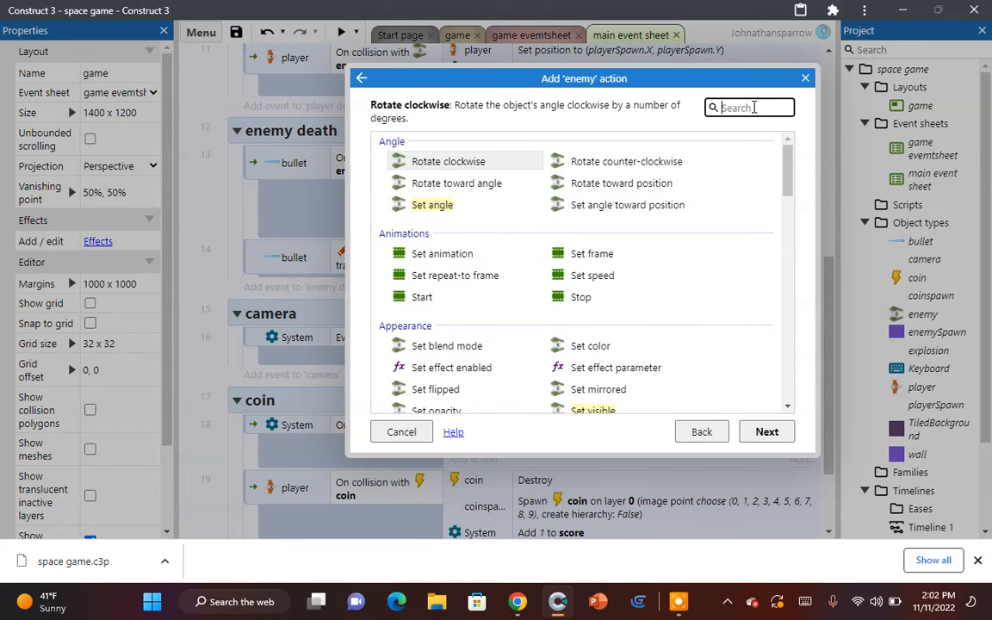
pyautogui.write('sp')
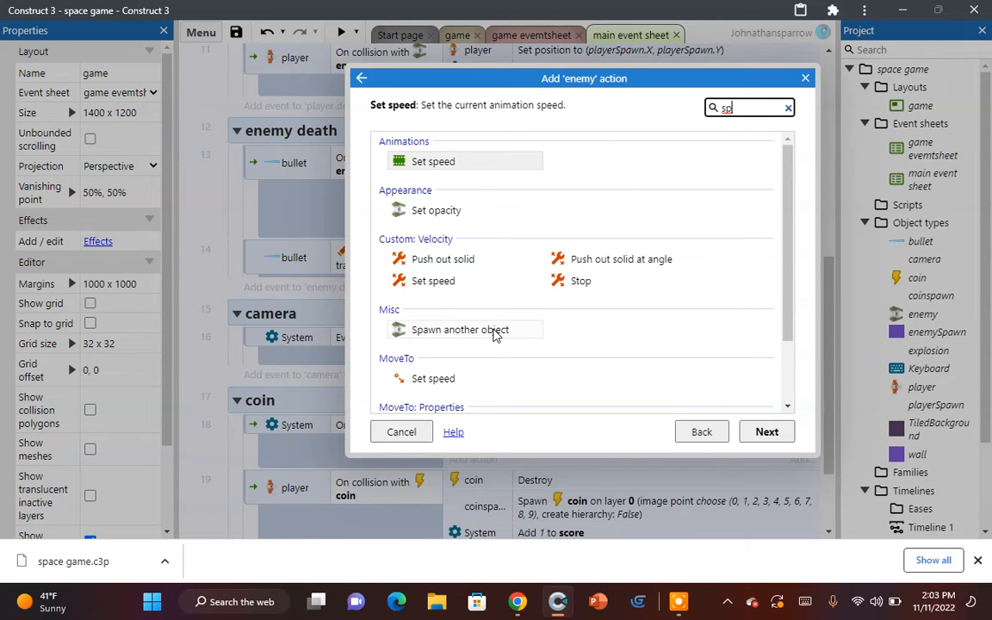
pyautogui.doubleClick(495, 334)
pyautogui.click(590, 320)
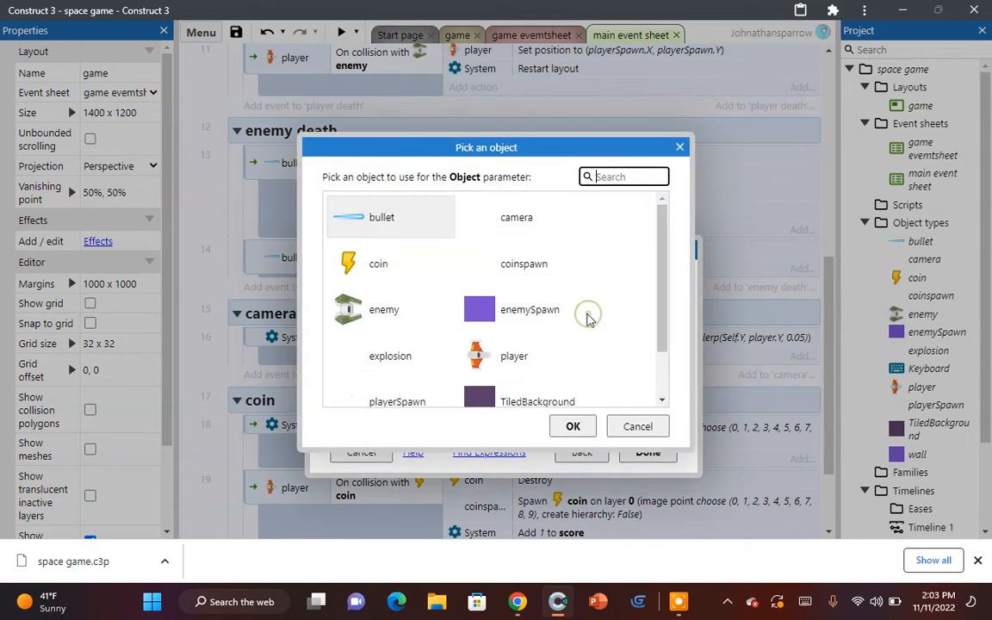
pyautogui.scroll(-2, 406, 336)
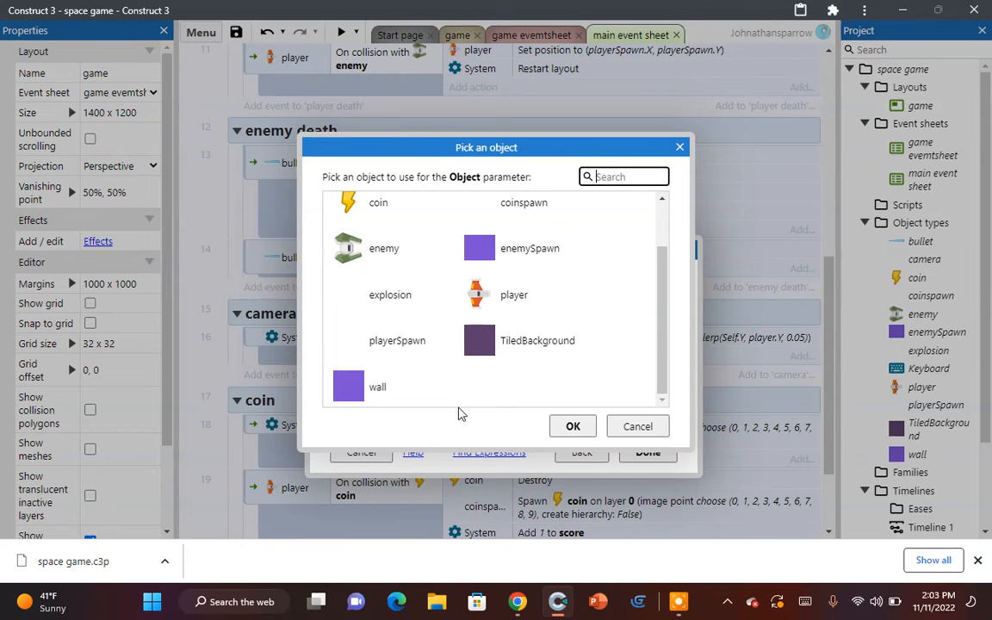
pyautogui.doubleClick(398, 301)
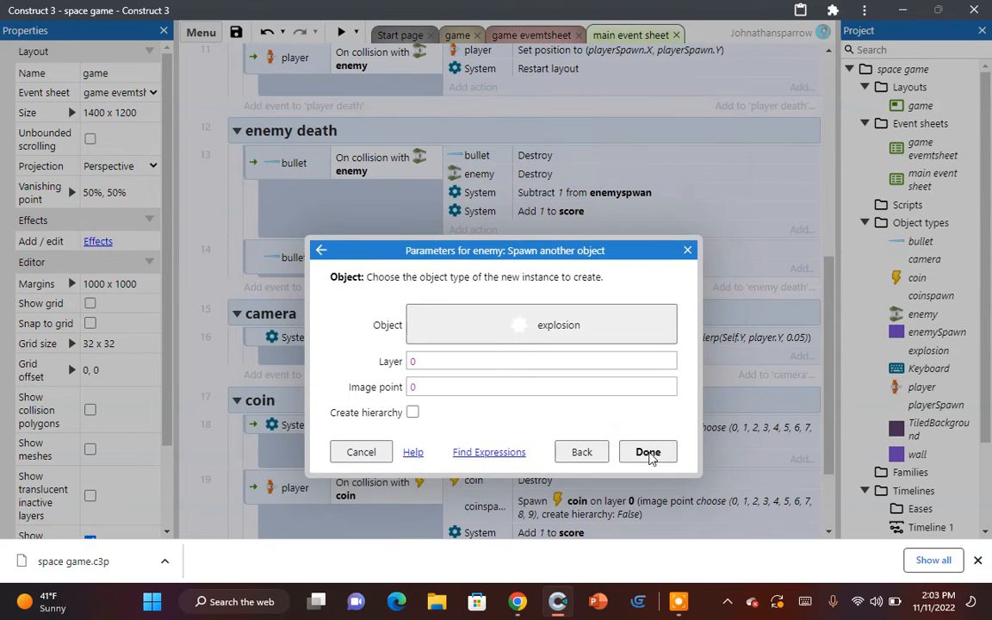
pyautogui.press('Return')
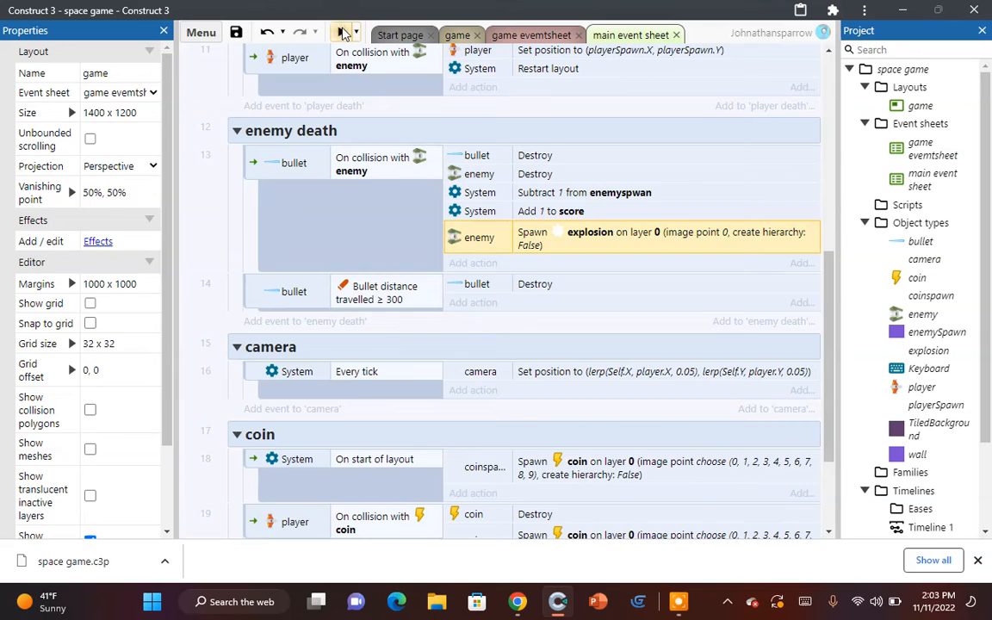
pyautogui.click(342, 33)
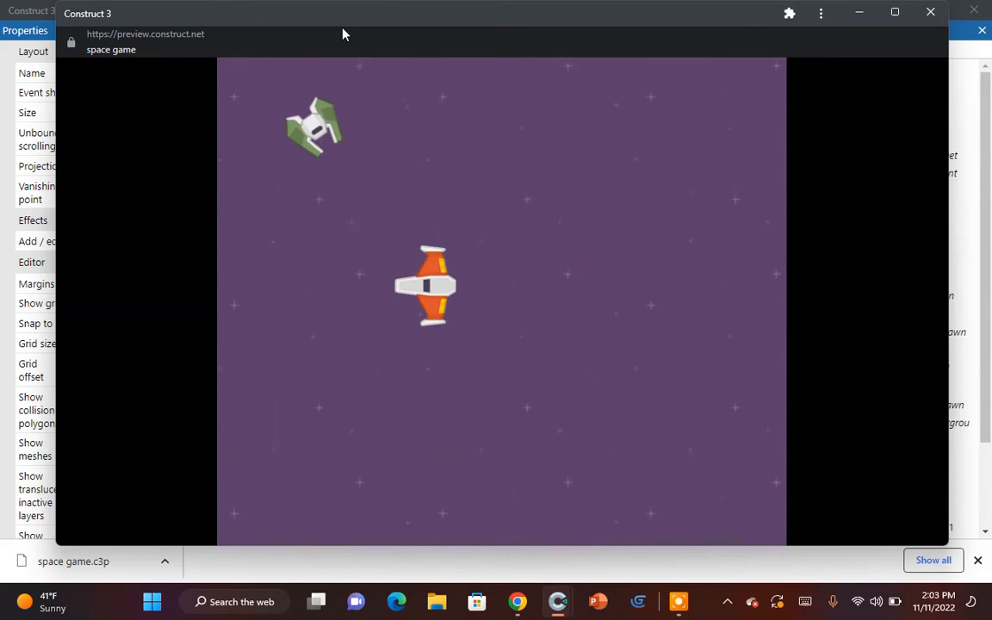
pyautogui.click(930, 12)
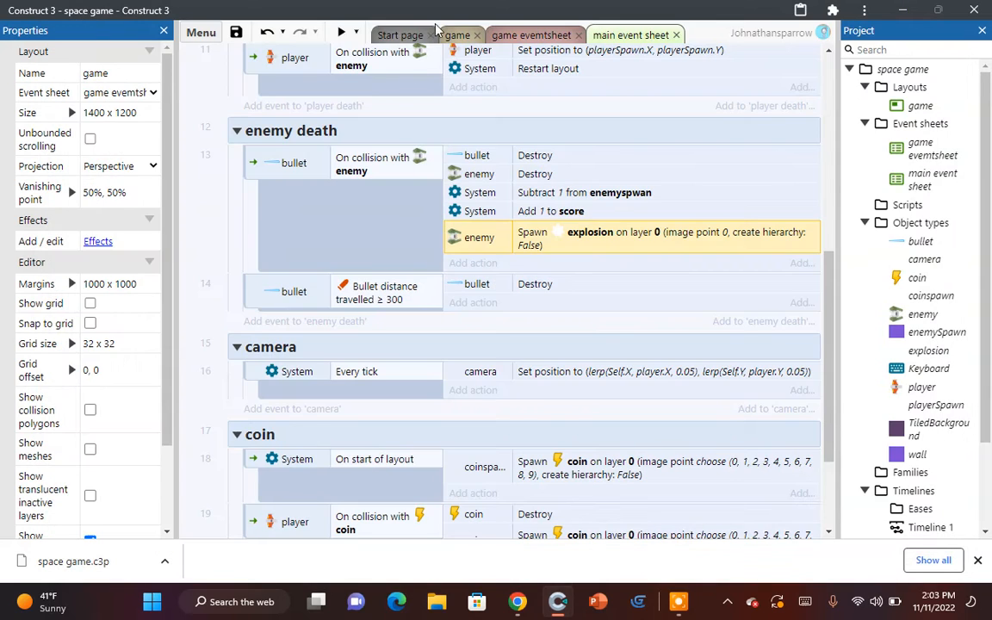
# Step: Insert a Text object named score in the game layout at about (-133, 394), straddling the layout's edge
pyautogui.click(456, 36)
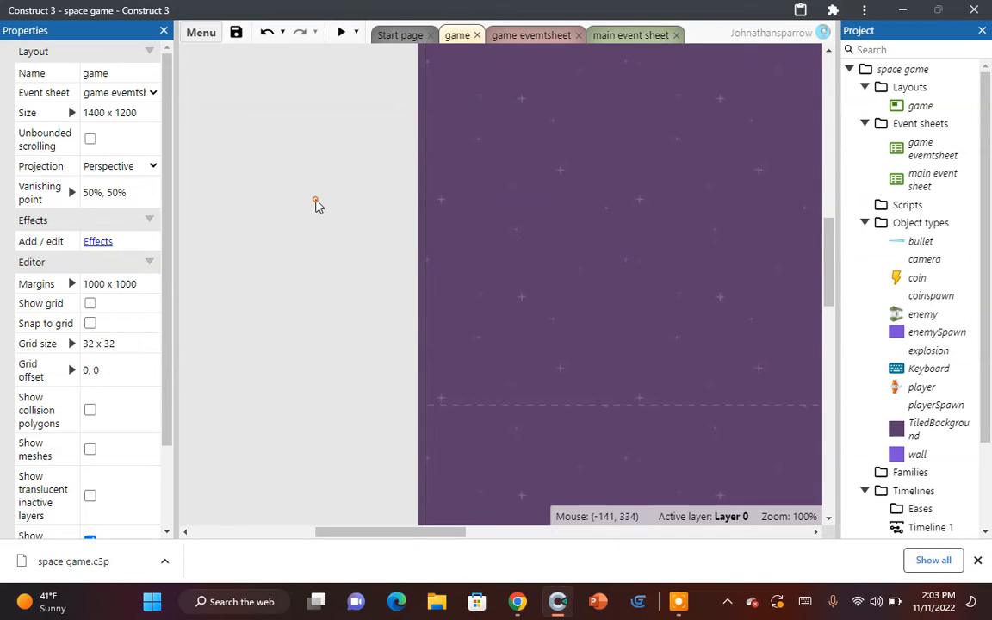
pyautogui.rightClick(315, 203)
pyautogui.click(300, 191)
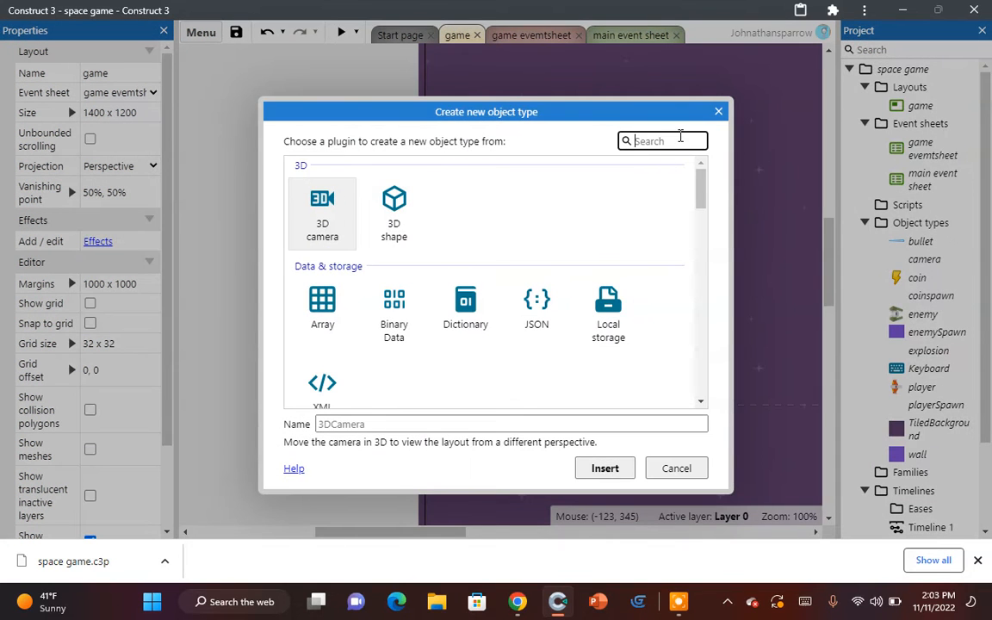
pyautogui.write('score')
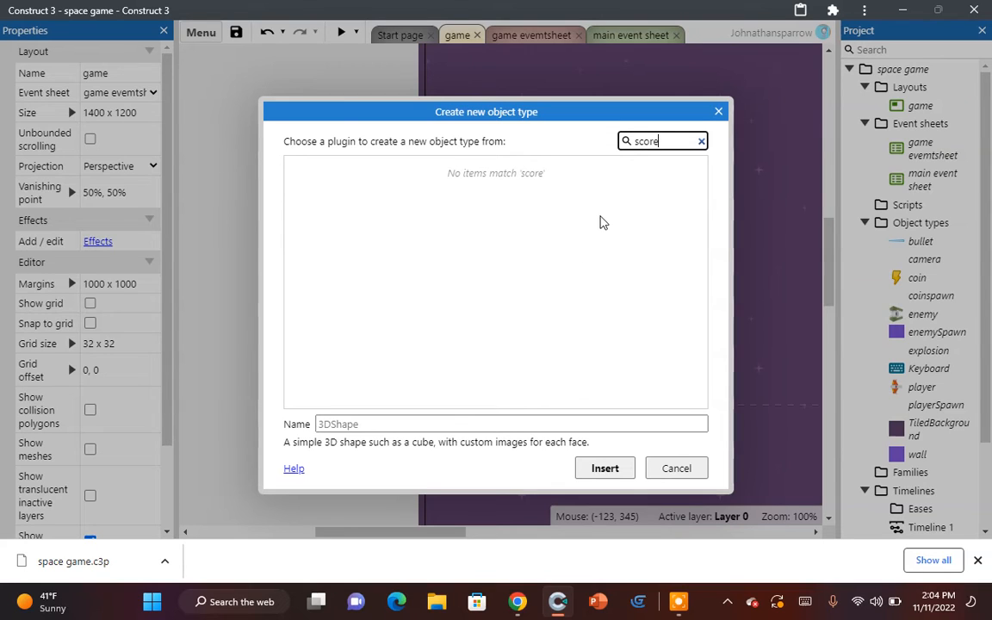
pyautogui.press('BackSpace')
pyautogui.write('text')
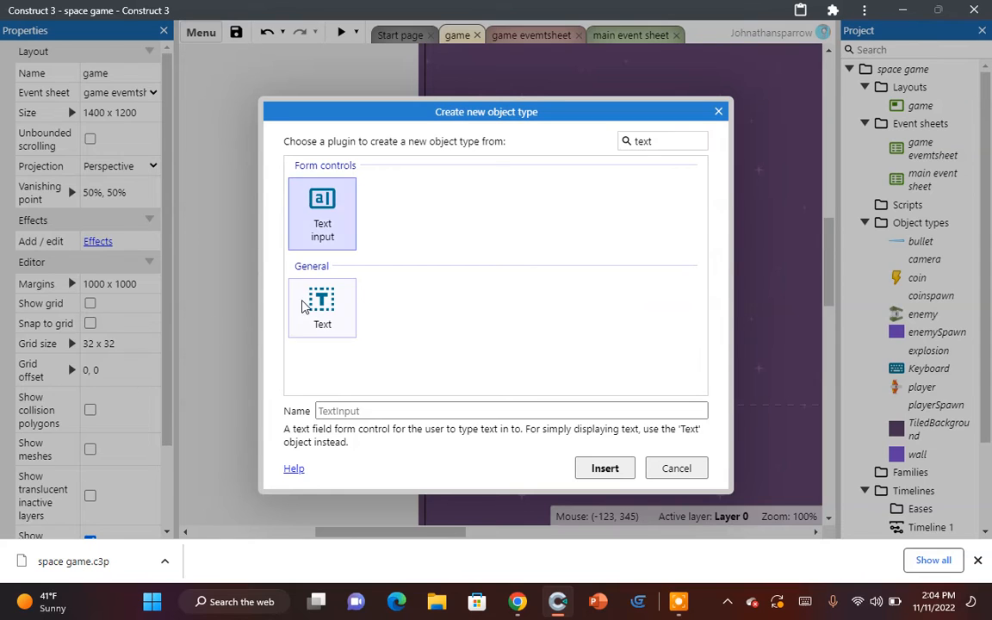
pyautogui.click(322, 306)
pyautogui.click(426, 424)
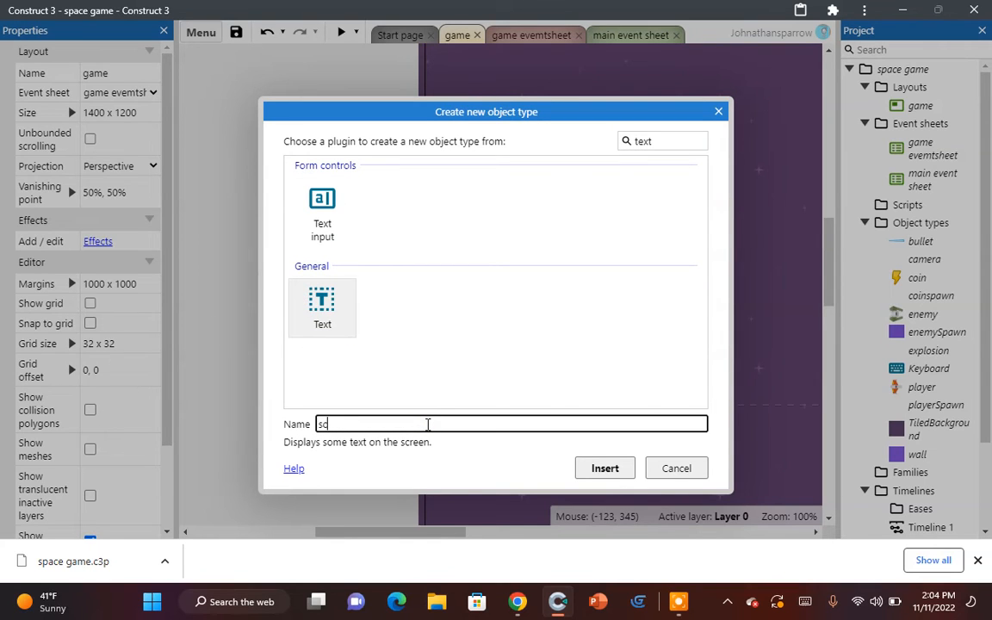
pyautogui.click(594, 465)
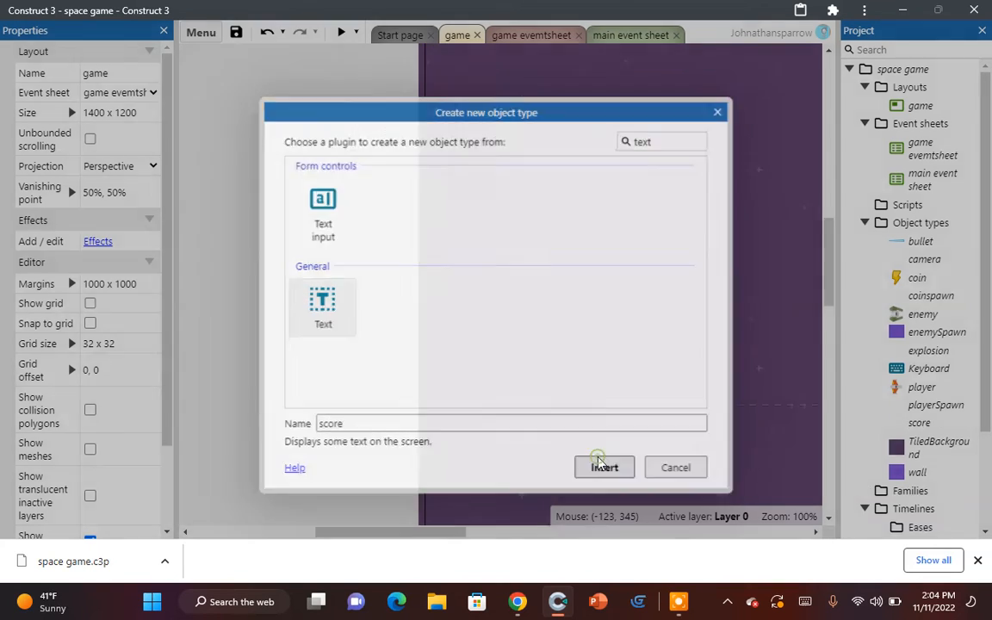
pyautogui.click(321, 250)
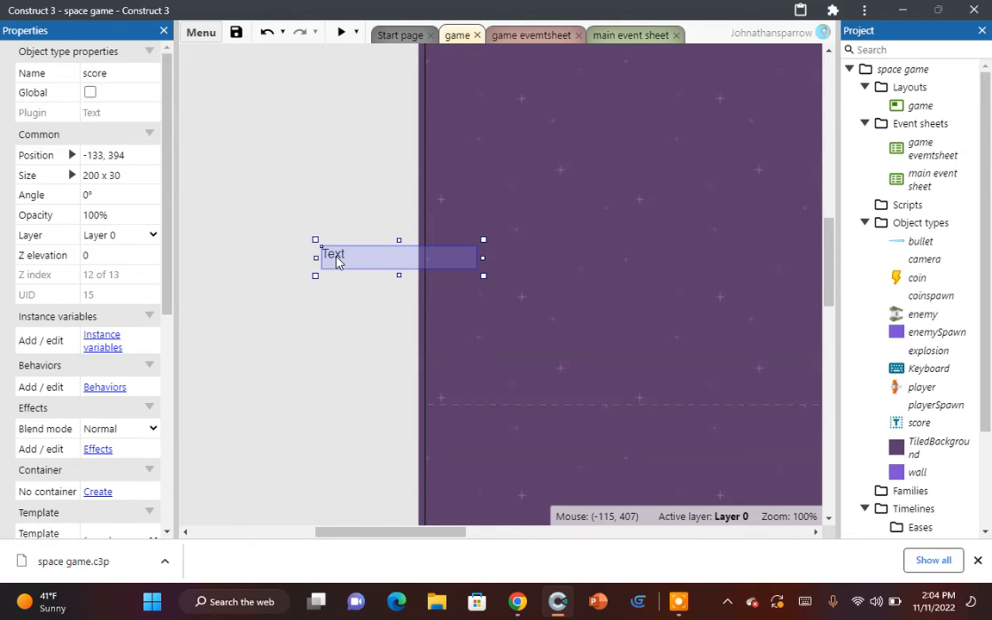
# Step: Set the score text's color to a medium blue and deselect the text
pyautogui.scroll(-5, 138, 408)
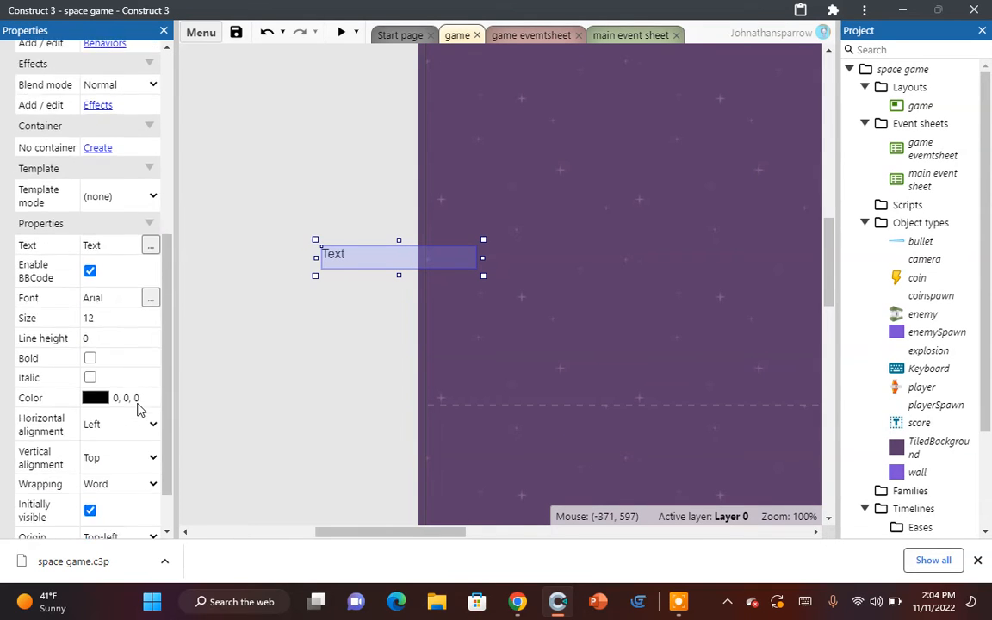
pyautogui.click(97, 341)
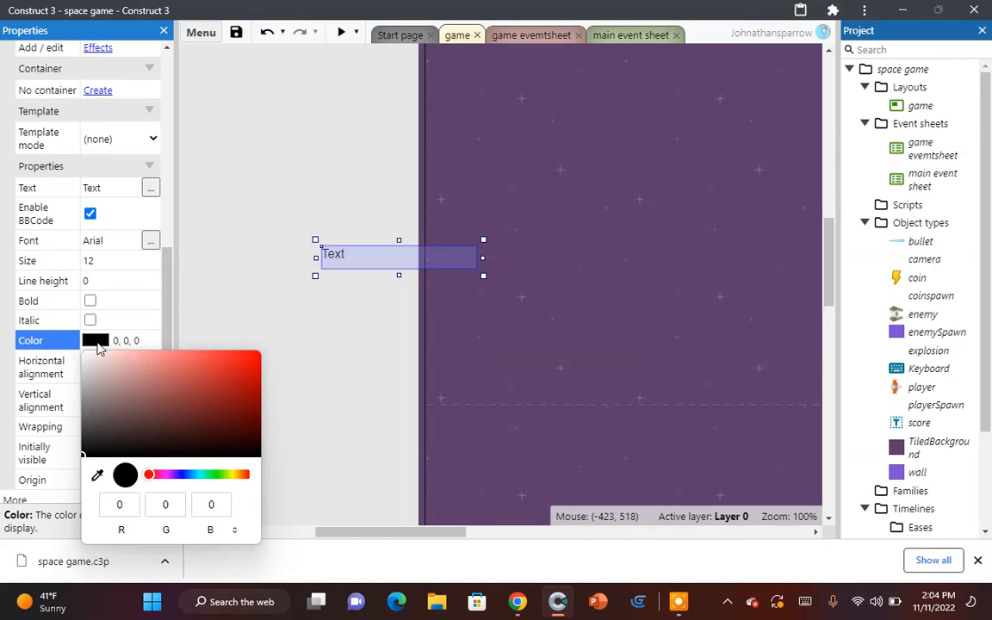
pyautogui.click(196, 474)
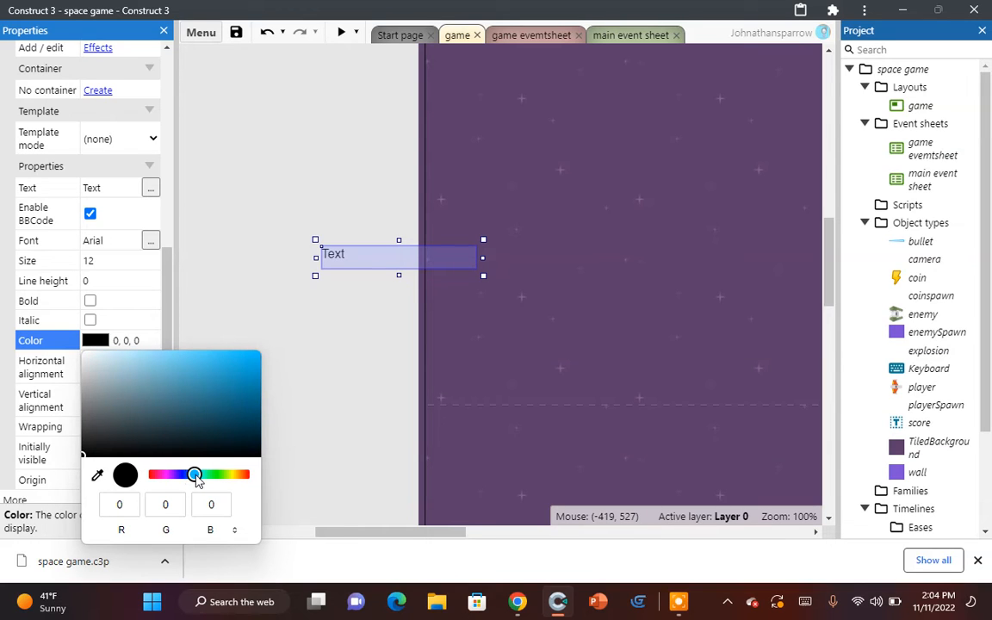
pyautogui.click(237, 376)
pyautogui.click(266, 312)
pyautogui.click(288, 301)
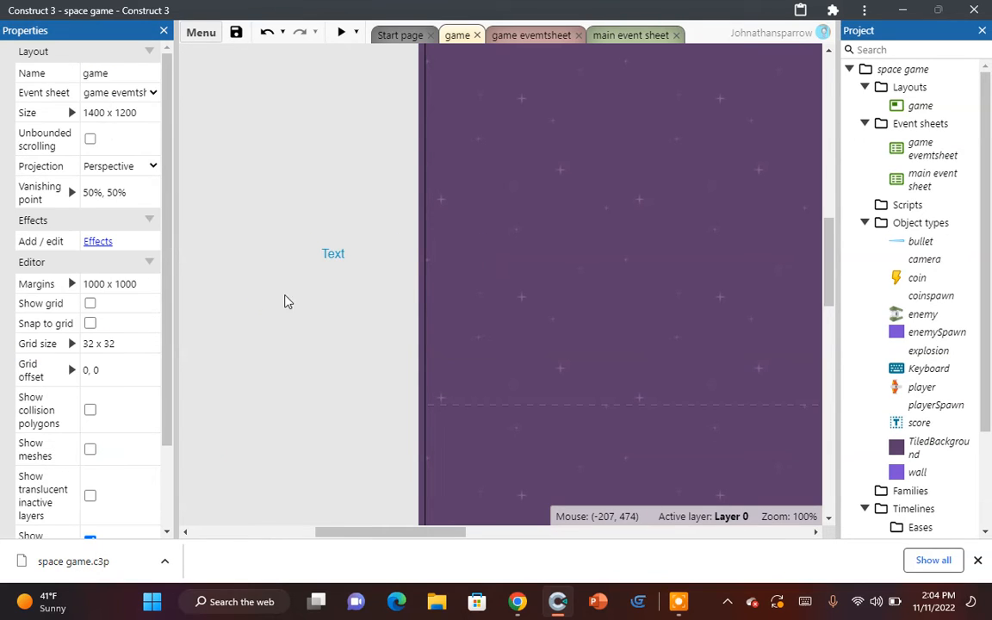
# Step: Start importing fonts into the project's Fonts folder and open the file picker
pyautogui.click(332, 262)
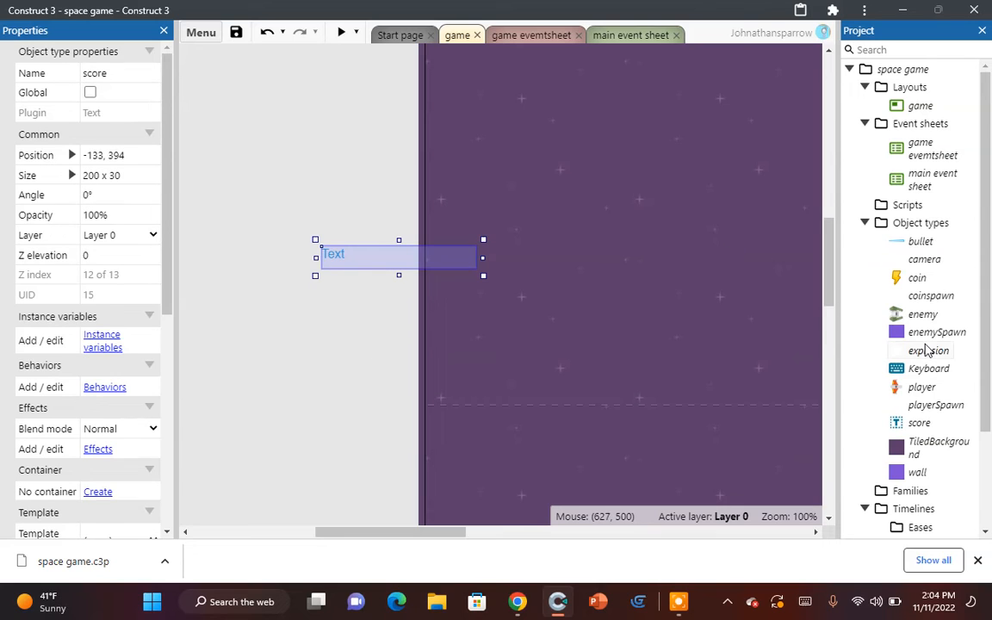
pyautogui.scroll(-3, 925, 347)
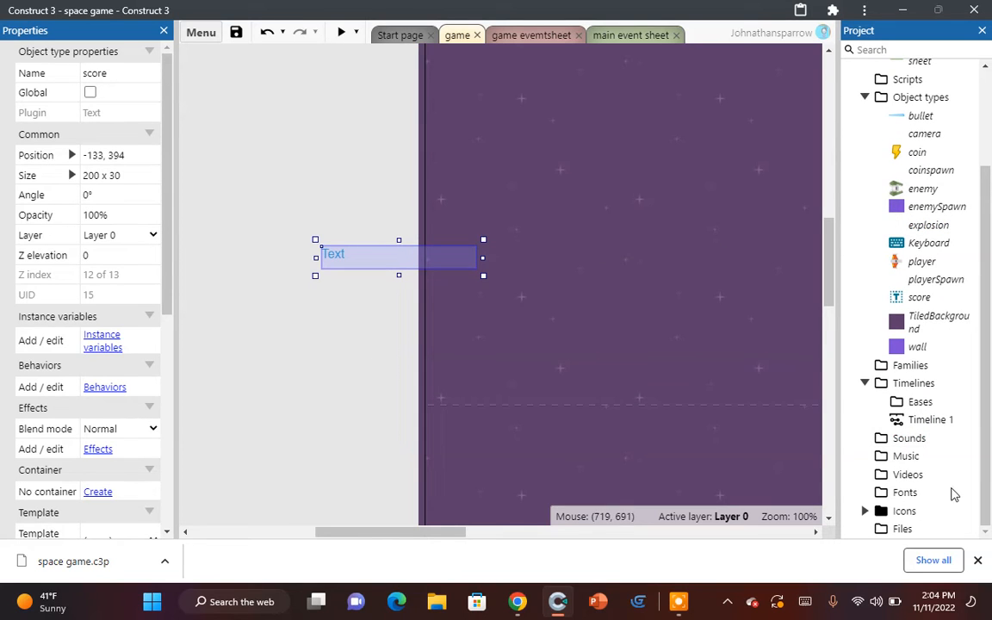
pyautogui.rightClick(905, 493)
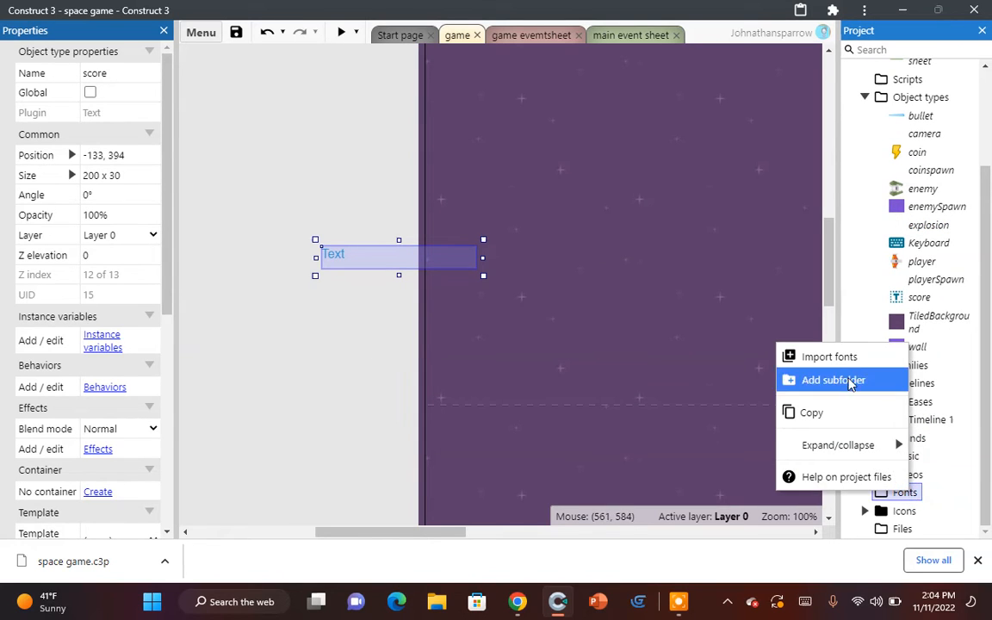
pyautogui.click(831, 358)
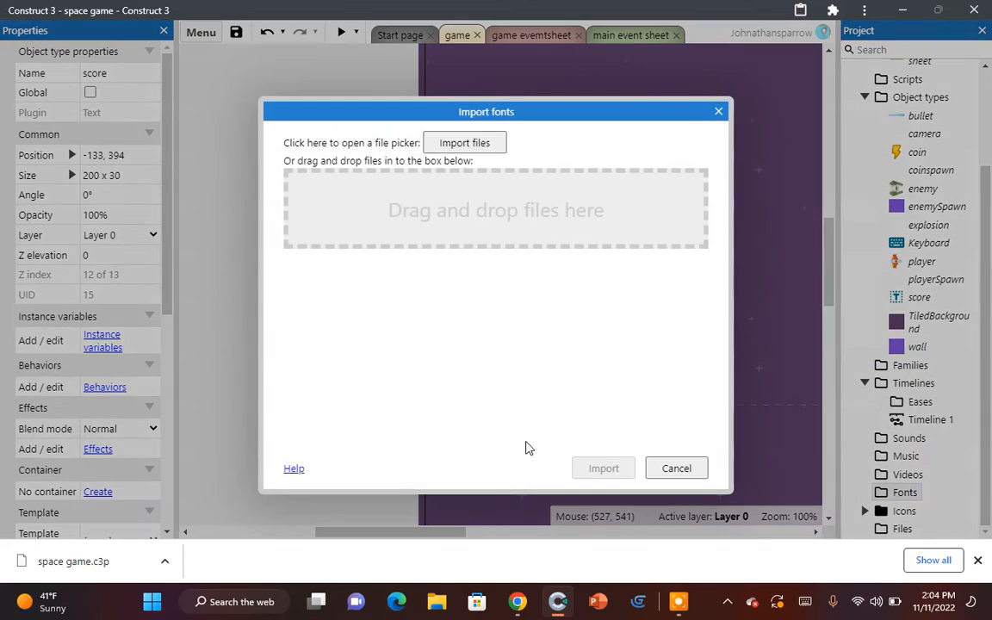
pyautogui.click(469, 141)
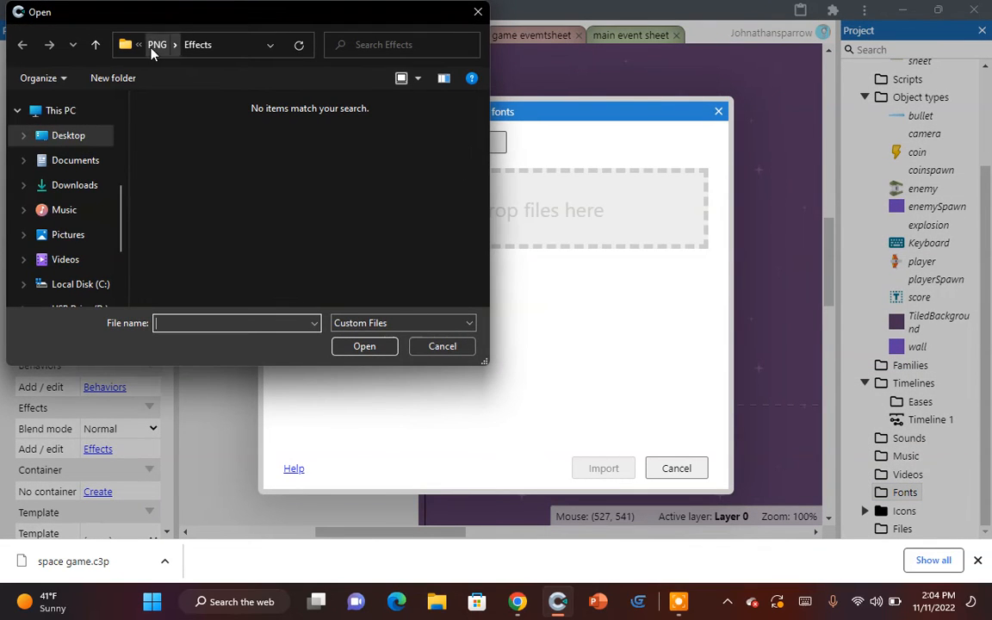
pyautogui.click(155, 43)
pyautogui.click(160, 45)
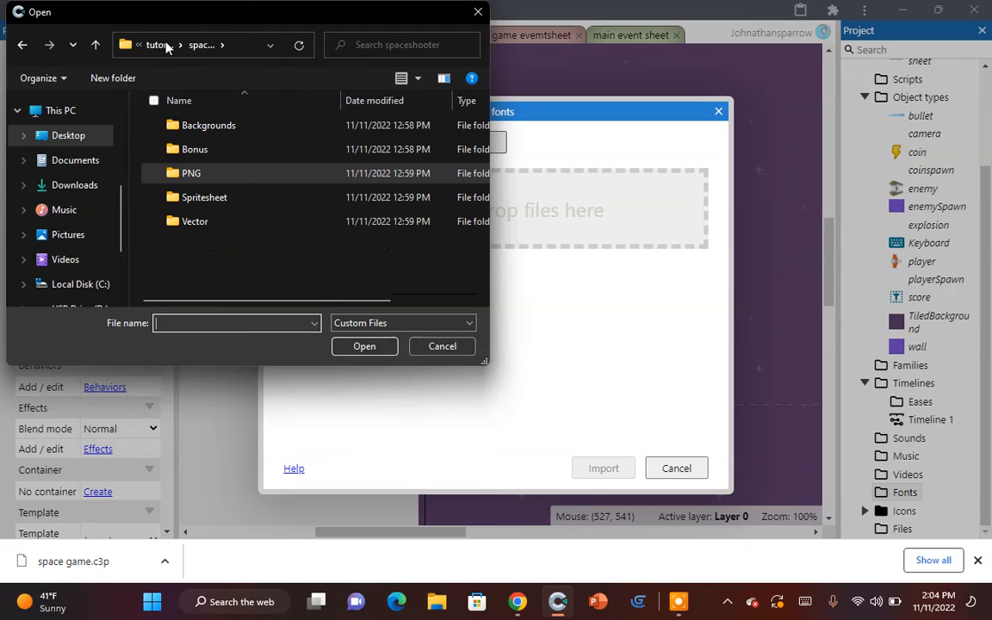
pyautogui.click(162, 45)
pyautogui.click(158, 43)
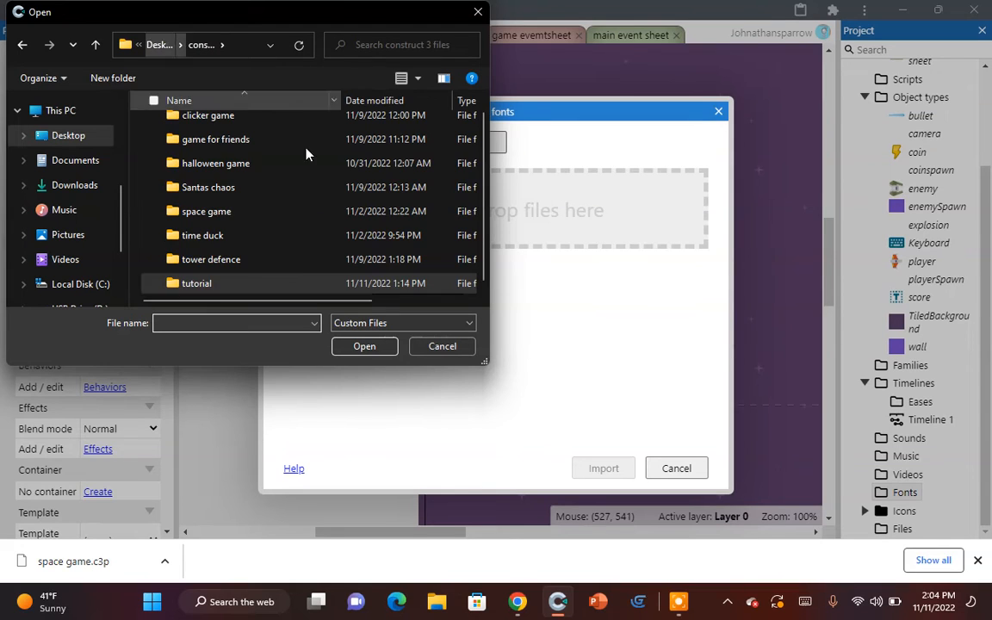
pyautogui.click(245, 142)
pyautogui.doubleClick(245, 142)
pyautogui.doubleClick(183, 146)
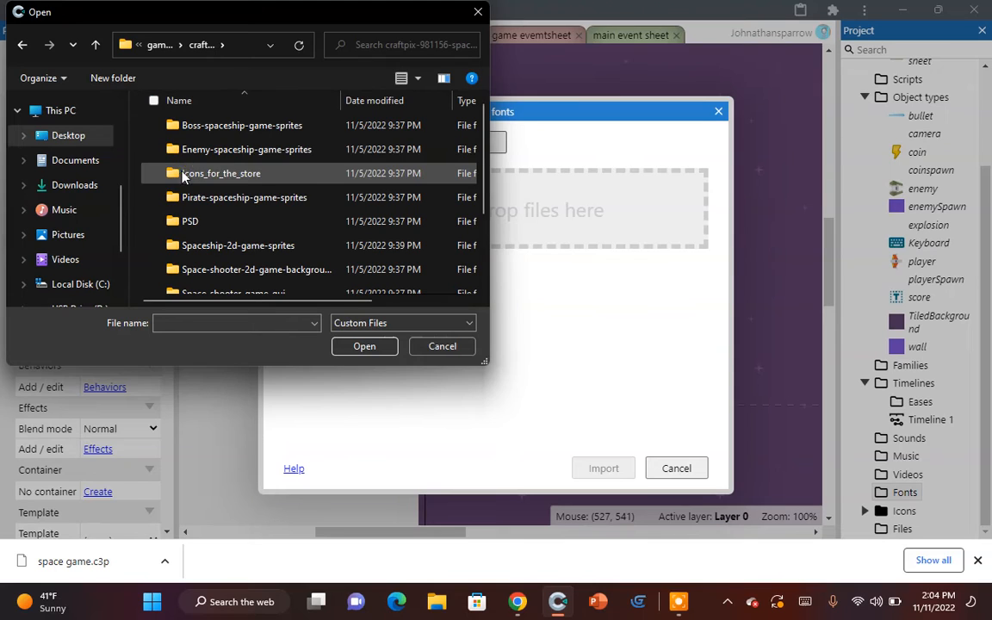
pyautogui.click(25, 48)
pyautogui.click(25, 47)
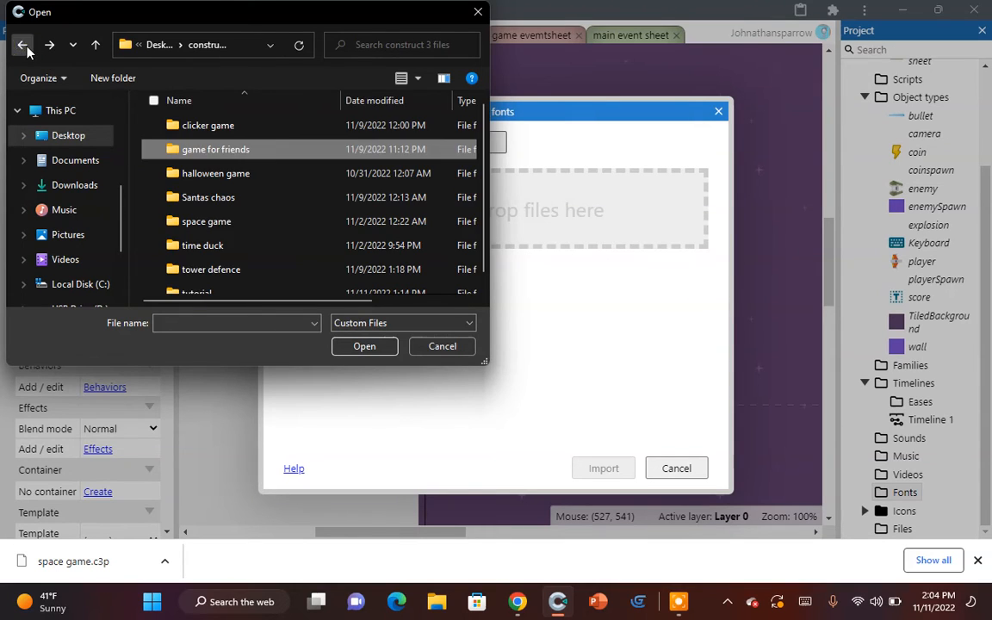
pyautogui.click(25, 48)
pyautogui.click(25, 48)
pyautogui.click(25, 48)
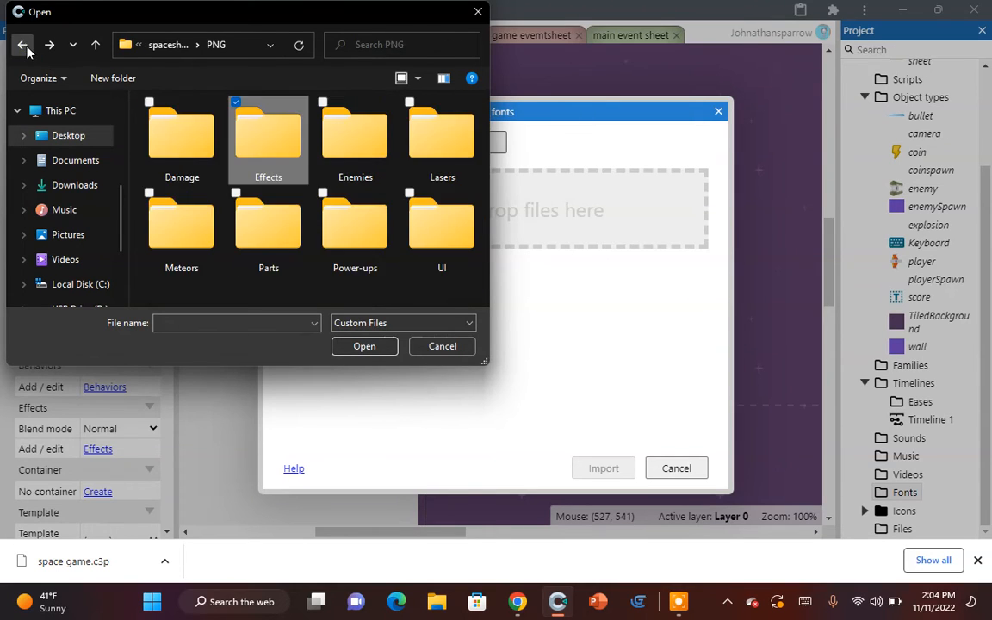
pyautogui.click(25, 47)
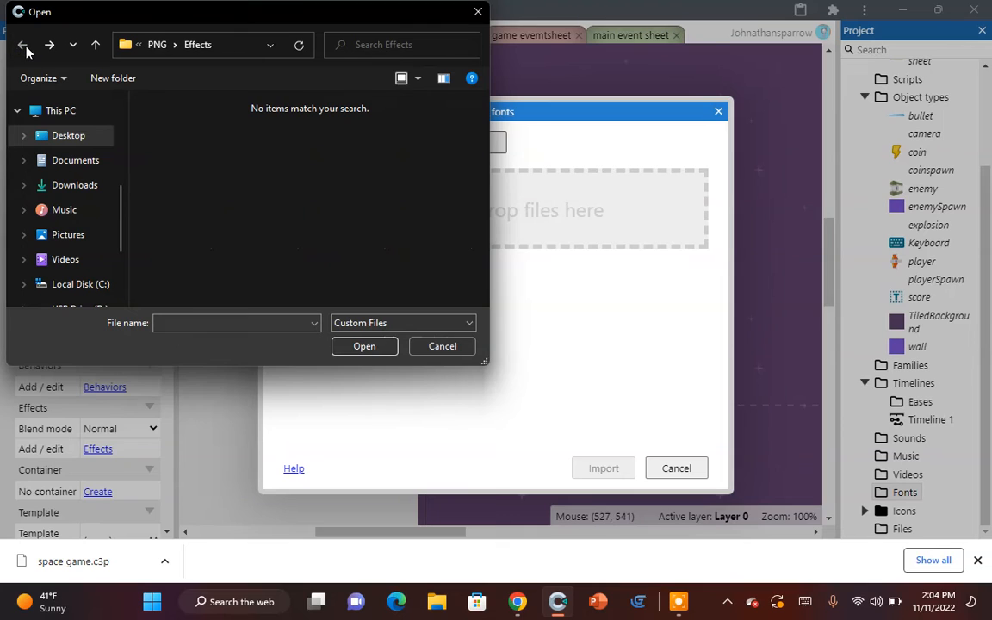
# Step: Import the Kenney Future font file from the desktop's fonts > kenney_fontpackage > Fonts folder into the project
pyautogui.click(71, 136)
pyautogui.scroll(-1, 297, 202)
pyautogui.scroll(1, 297, 201)
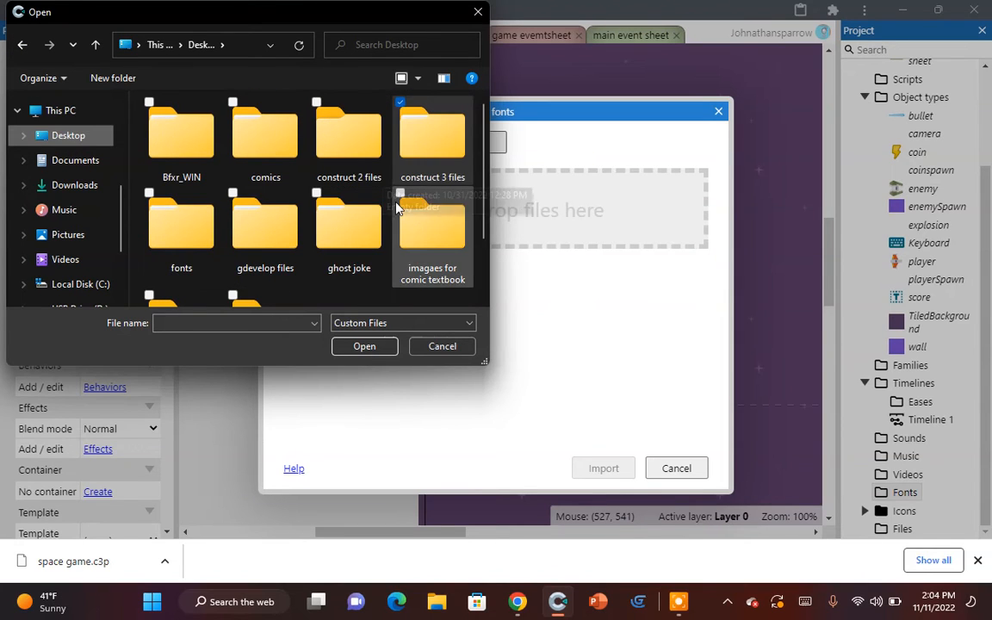
pyautogui.click(199, 237)
pyautogui.doubleClick(199, 237)
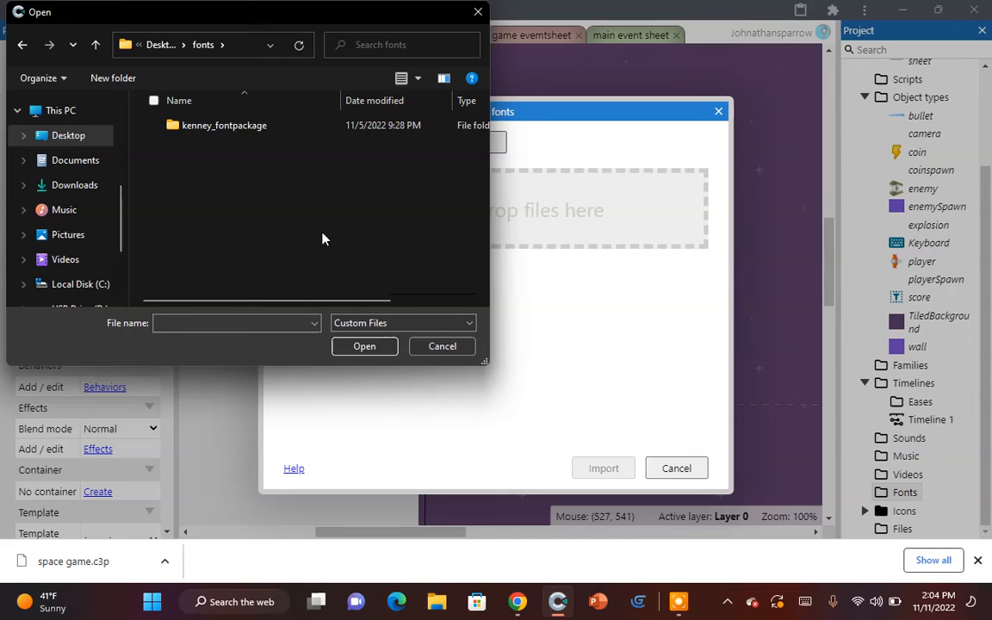
pyautogui.doubleClick(269, 127)
pyautogui.doubleClick(240, 127)
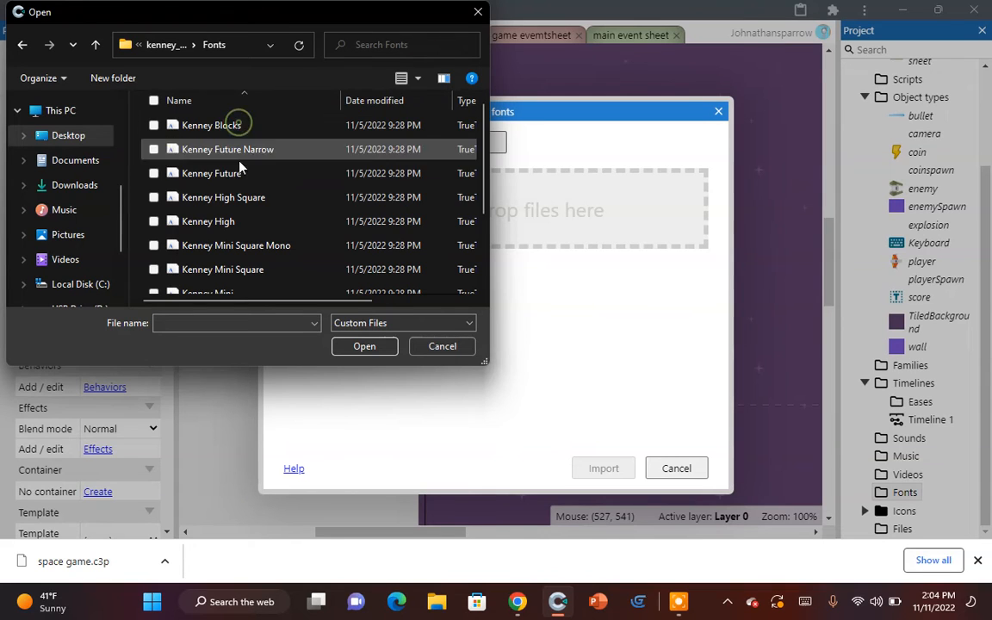
pyautogui.click(238, 175)
pyautogui.doubleClick(239, 175)
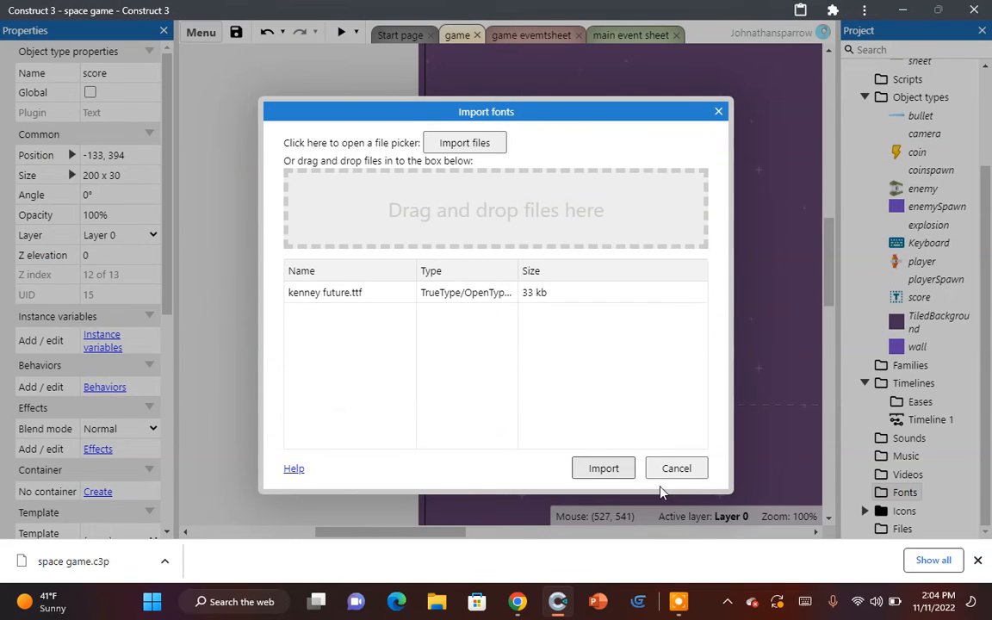
pyautogui.click(603, 467)
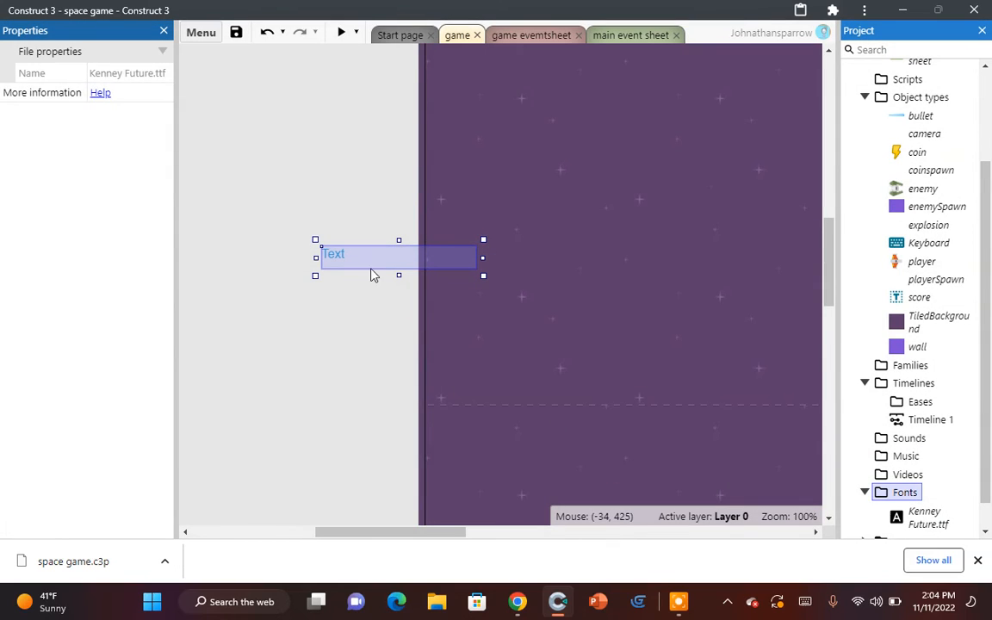
# Step: Set the score text's font to the Kenney Future web font and move the text to 7, 3 in the layout's upper corner
pyautogui.click(372, 274)
pyautogui.scroll(-5, 144, 408)
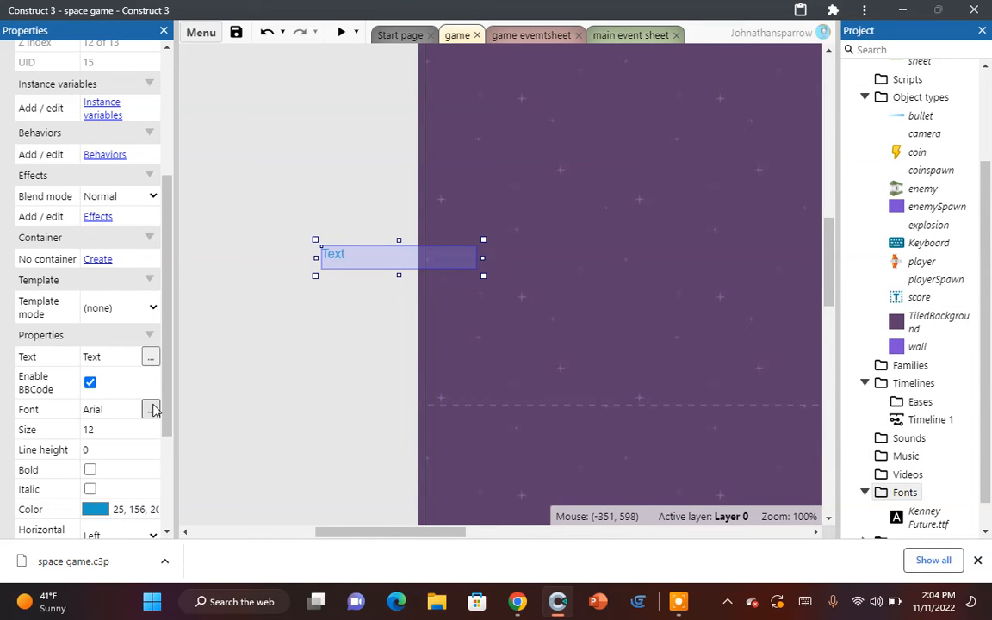
pyautogui.click(151, 410)
pyautogui.click(422, 268)
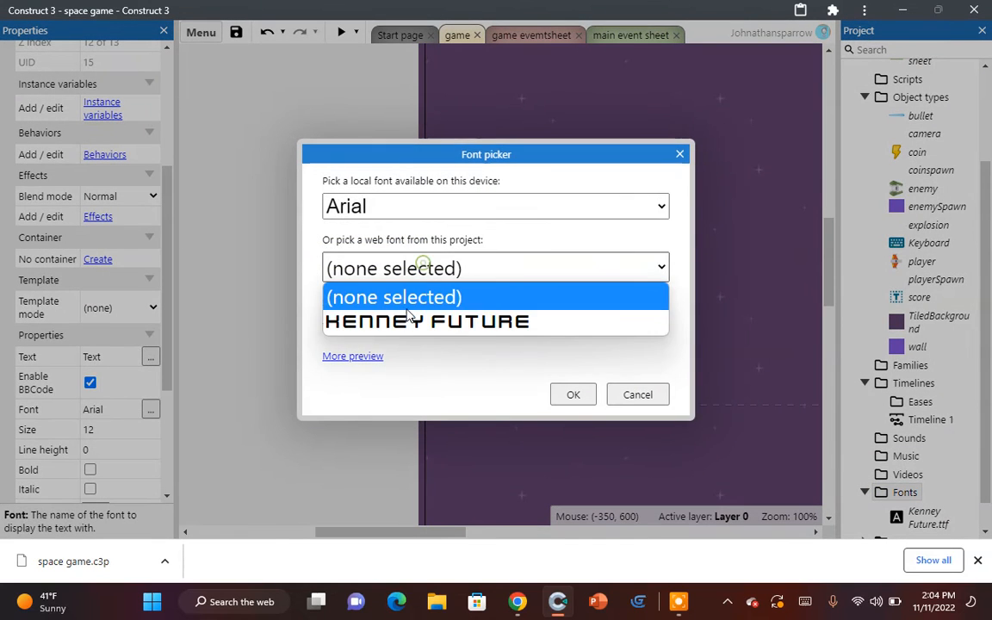
pyautogui.click(404, 323)
pyautogui.click(569, 396)
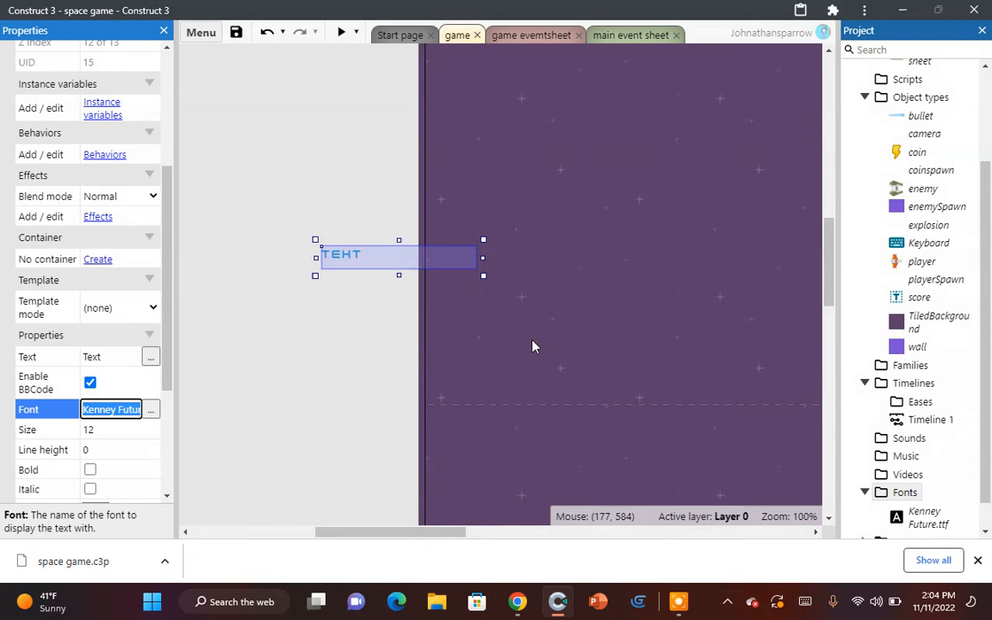
pyautogui.moveTo(412, 263); pyautogui.dragTo(521, 255)
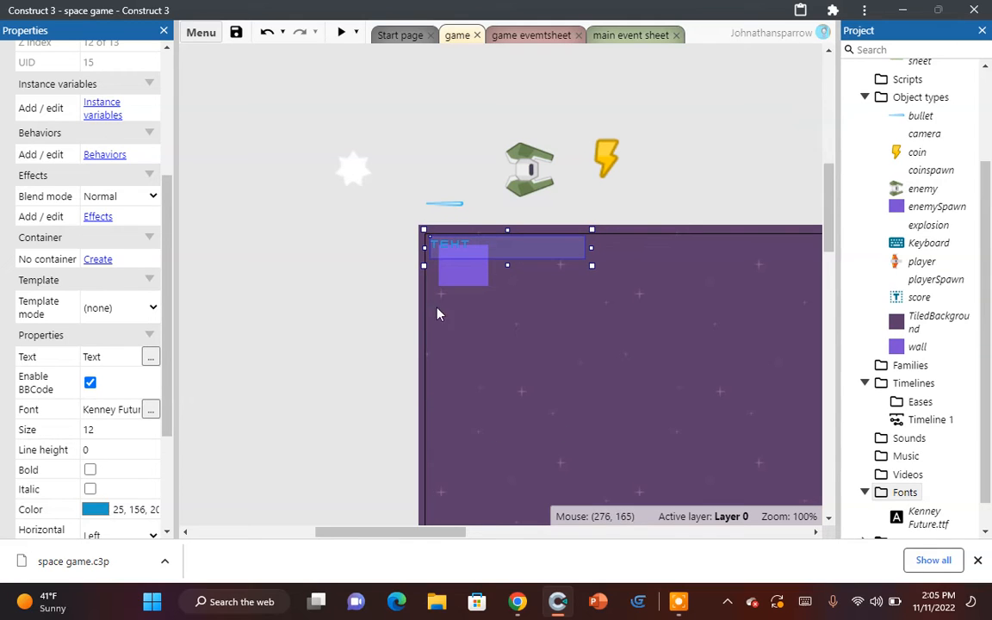
pyautogui.click(210, 32)
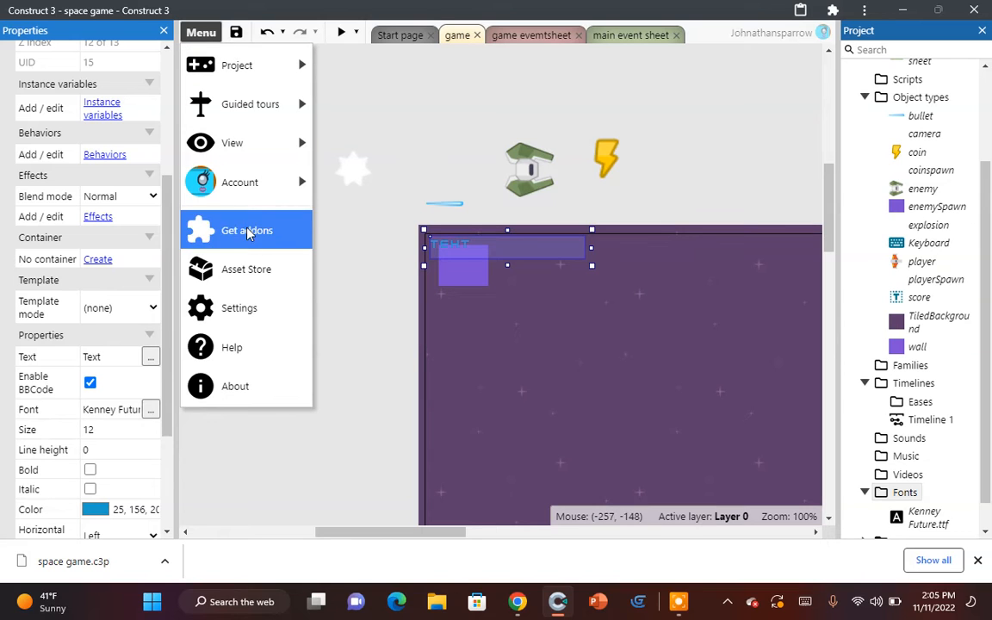
pyautogui.click(241, 309)
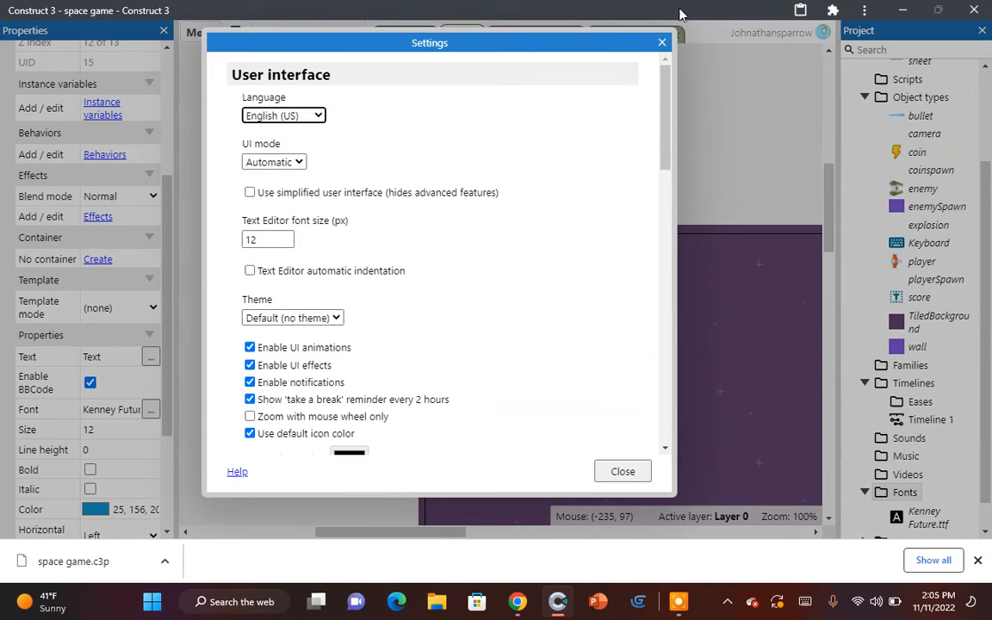
pyautogui.click(661, 43)
# Step: Show the Layers bar for the game layout
pyautogui.click(200, 32)
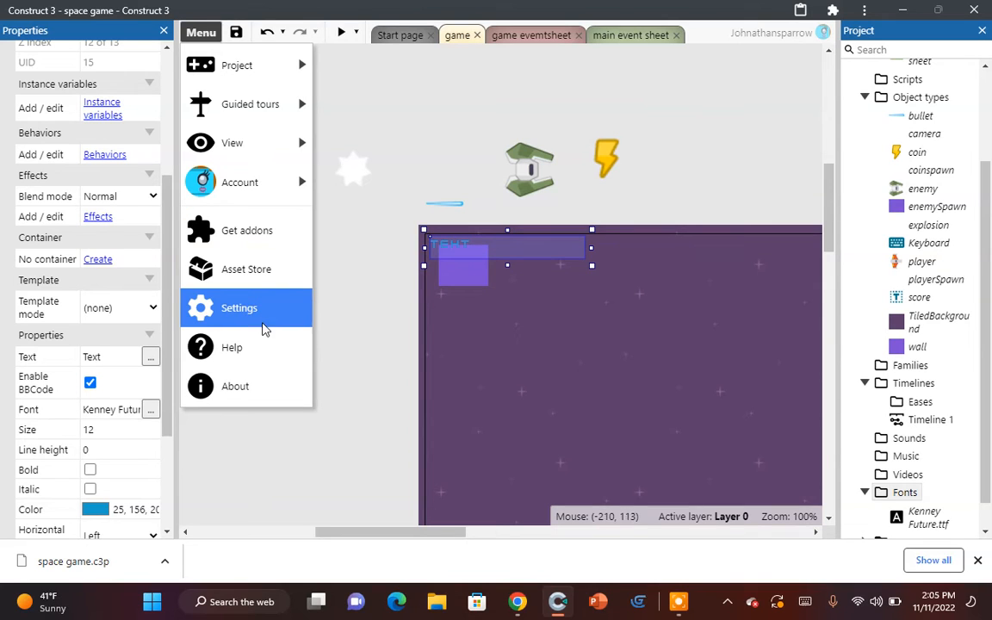
pyautogui.moveTo(287, 161)
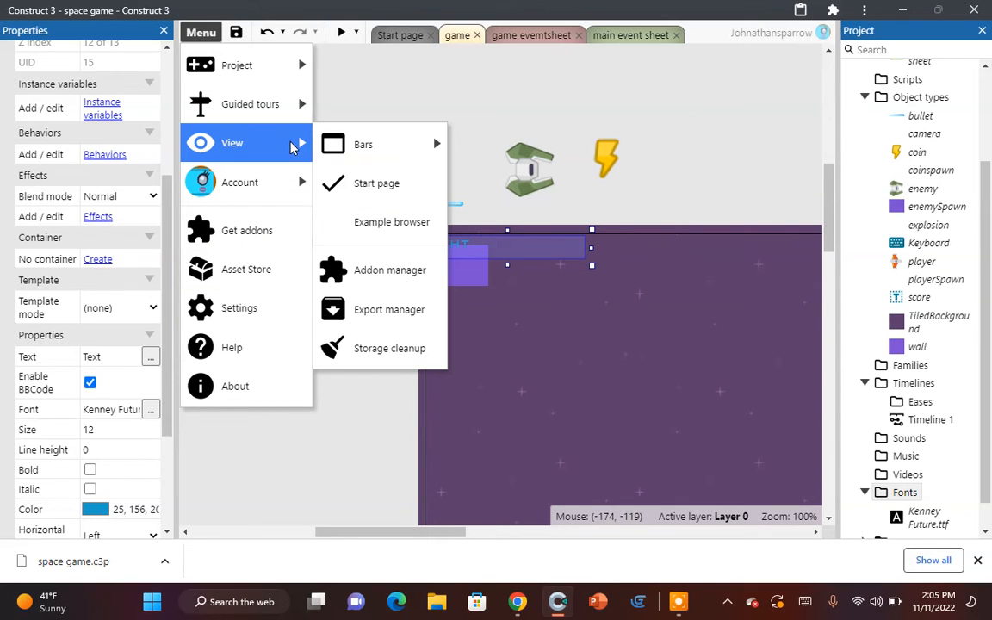
pyautogui.moveTo(392, 149)
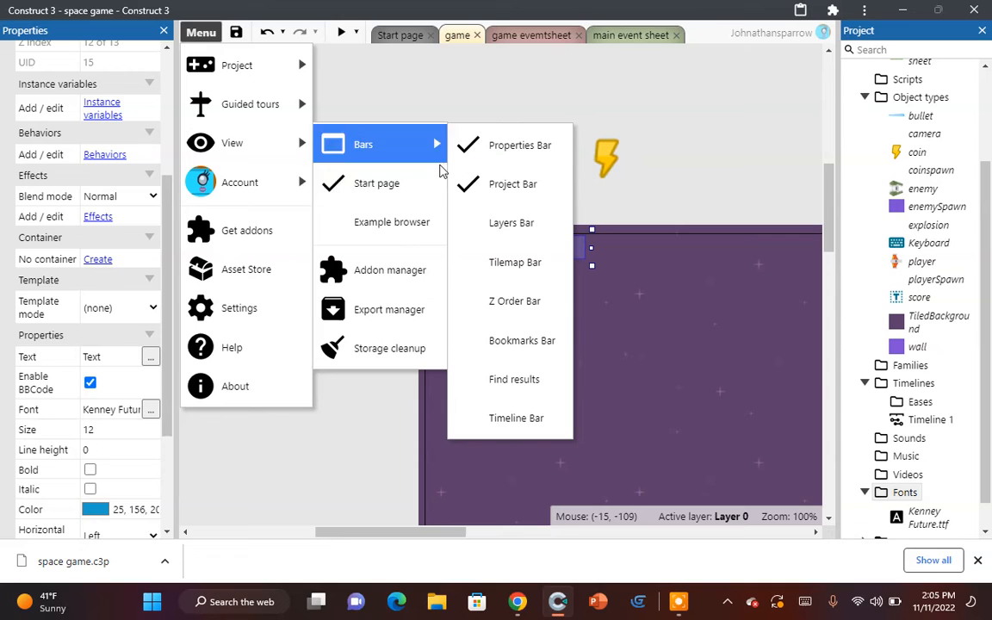
pyautogui.click(525, 223)
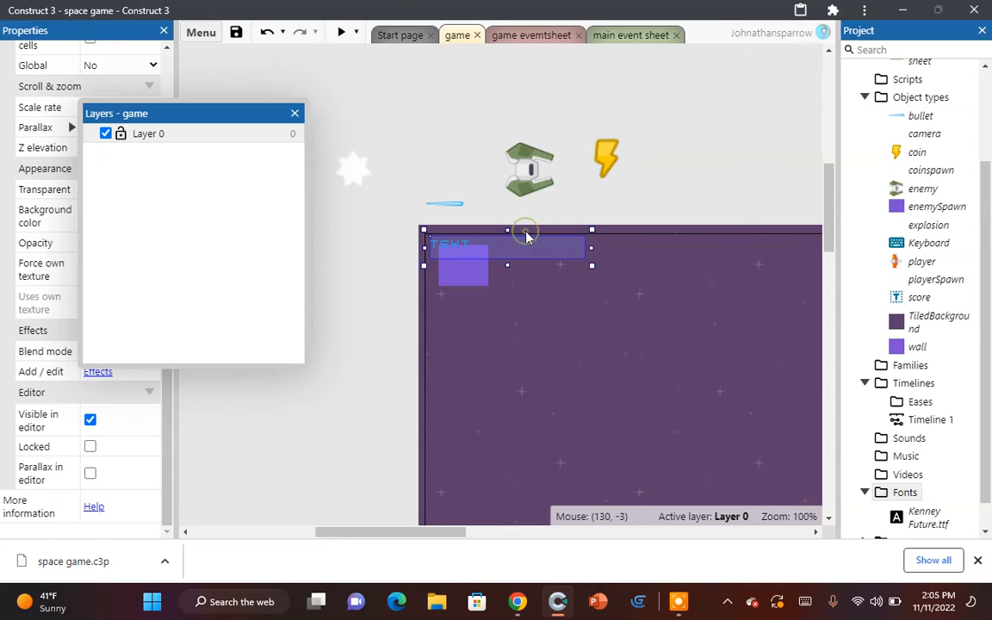
# Step: Add a new layer above Layer 0 and name it UI
pyautogui.rightClick(155, 283)
pyautogui.click(208, 295)
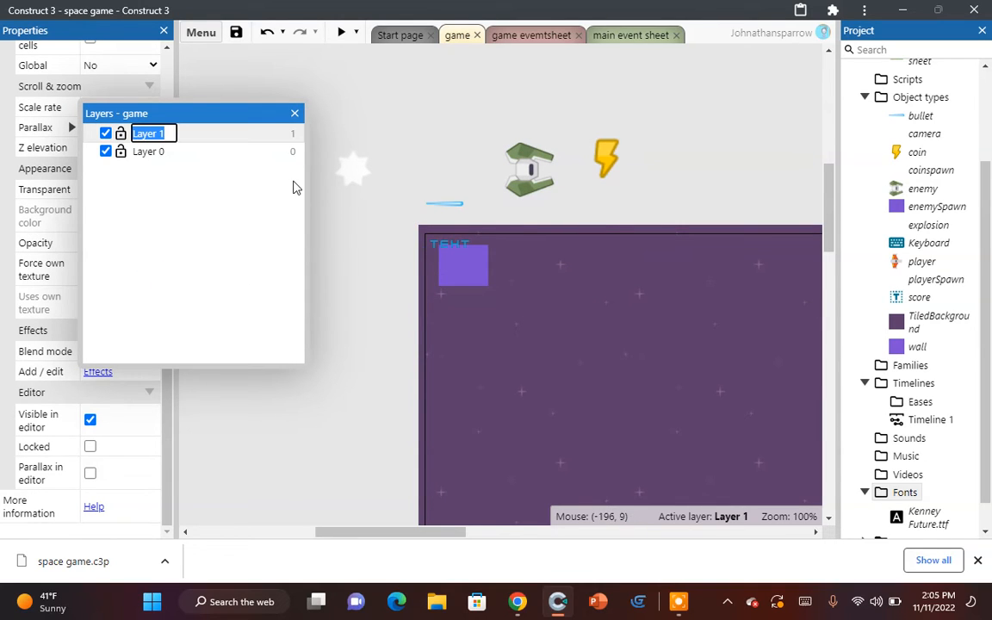
pyautogui.write('UI')
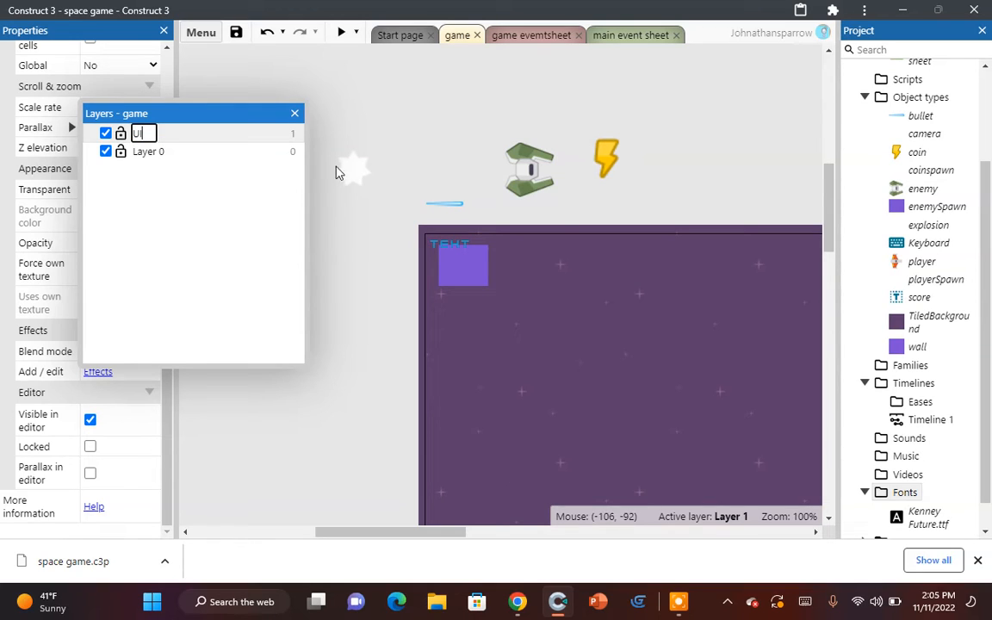
pyautogui.write('ppp')
pyautogui.press('BackSpace')
pyautogui.press('BackSpace')
pyautogui.press('BackSpace')
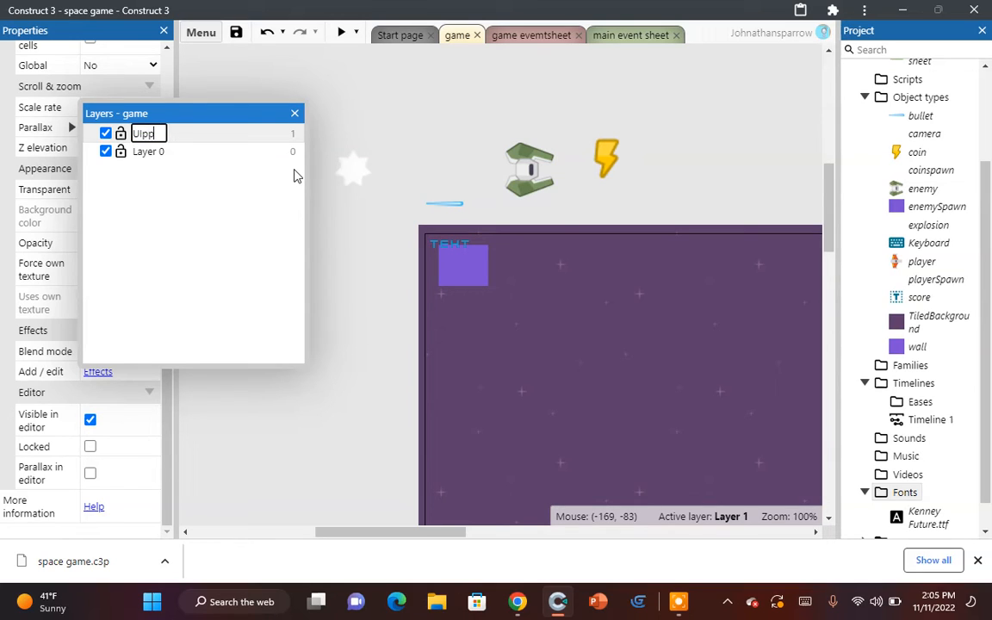
pyautogui.click(366, 126)
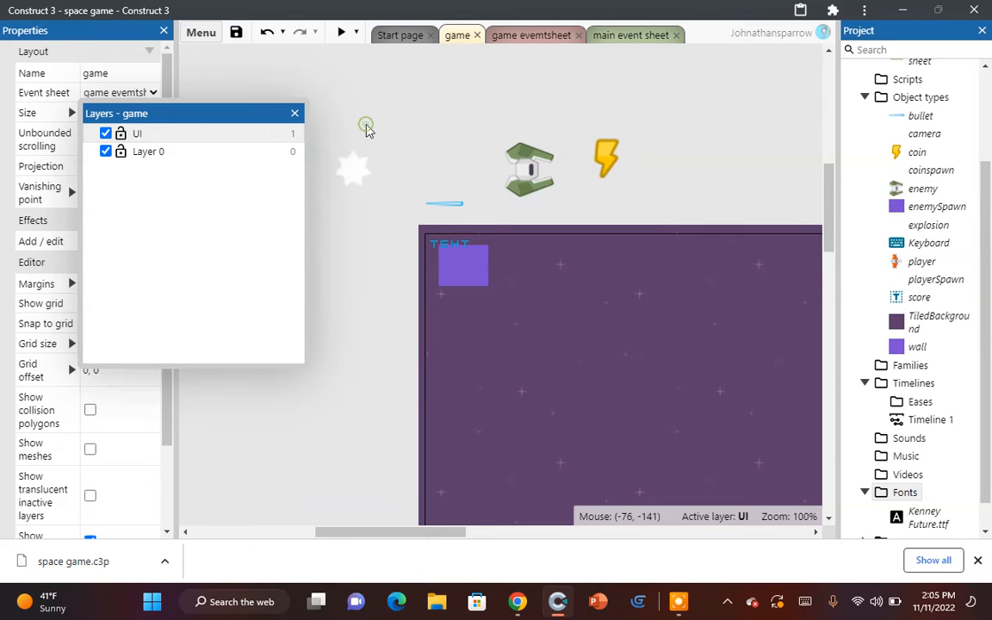
# Step: Dock the floating Layers bar beneath the Project bar and lower the divider between them slightly
pyautogui.click(295, 115)
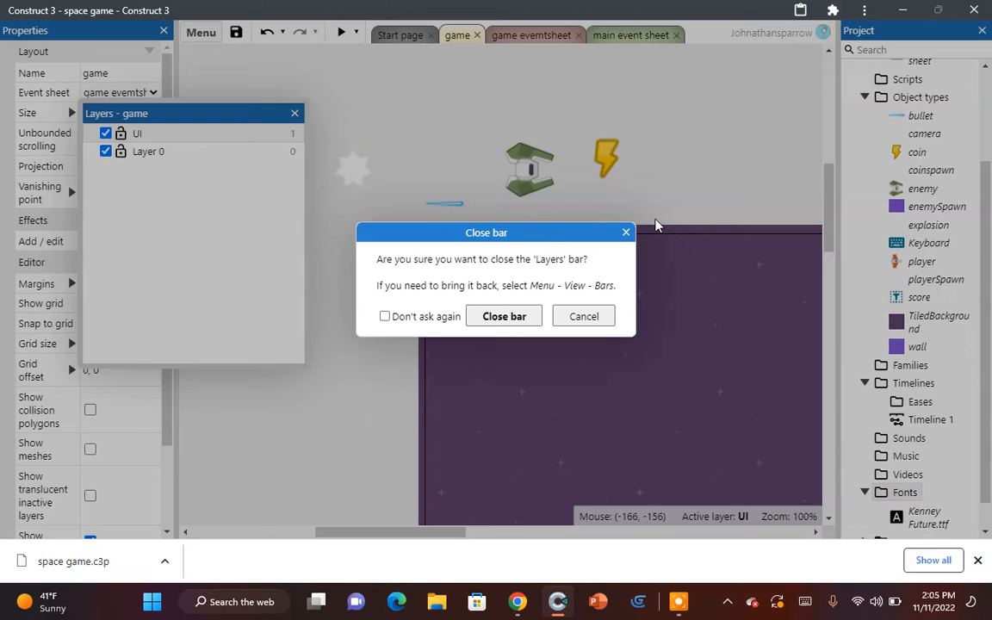
pyautogui.click(621, 233)
pyautogui.moveTo(263, 113); pyautogui.dragTo(914, 316)
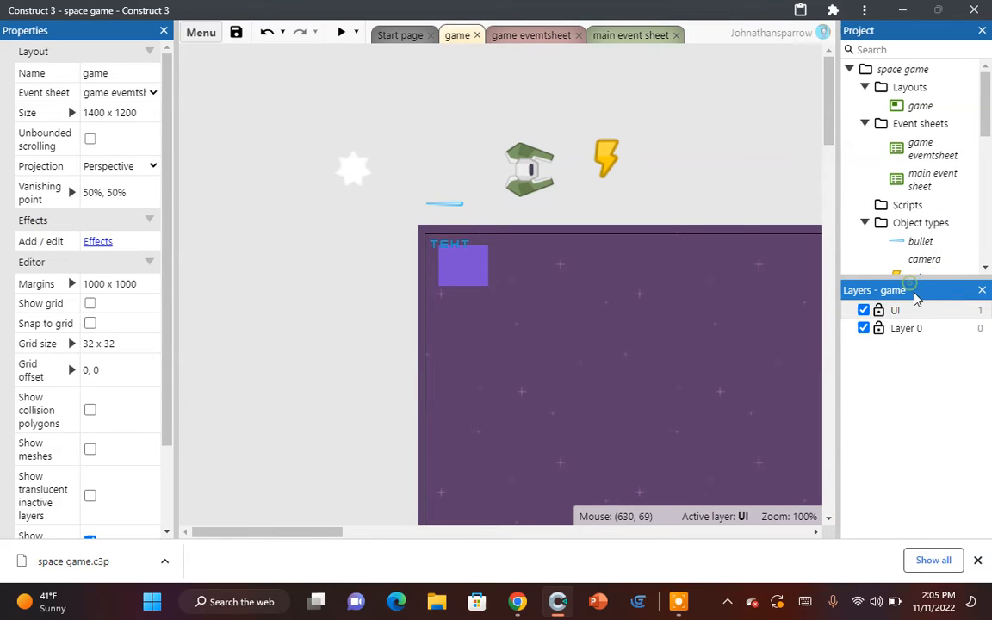
pyautogui.moveTo(914, 276); pyautogui.dragTo(914, 303)
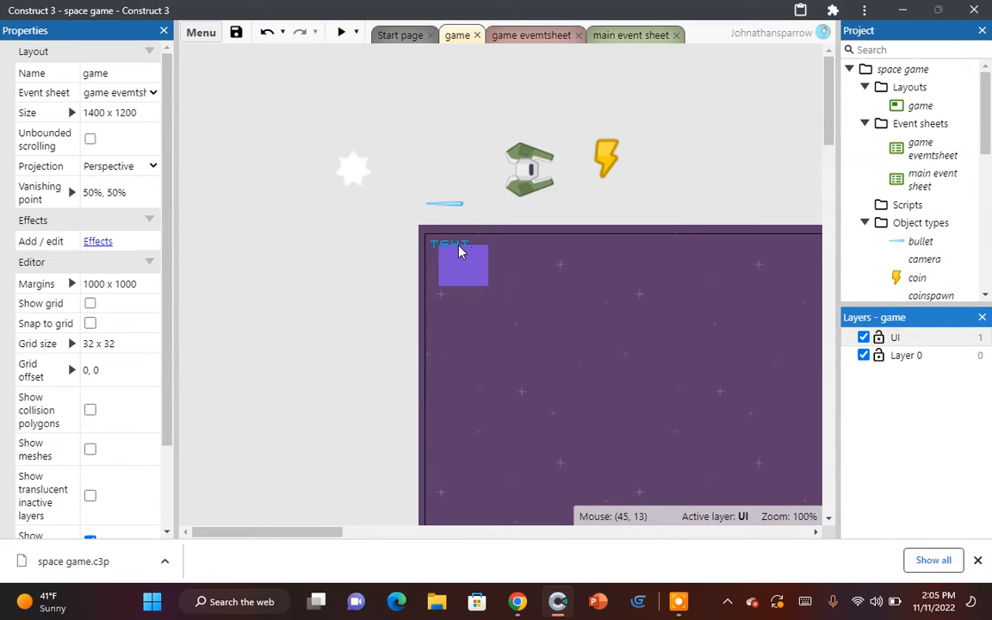
# Step: Set the game layout's vanishing point to 0%, 0%
pyautogui.click(142, 184)
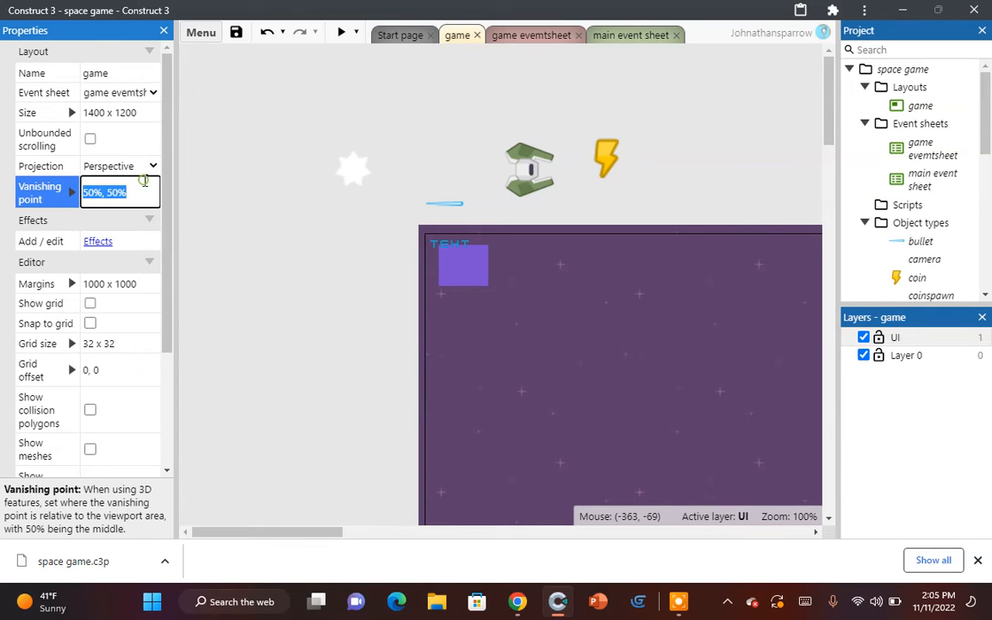
pyautogui.write('0,1')
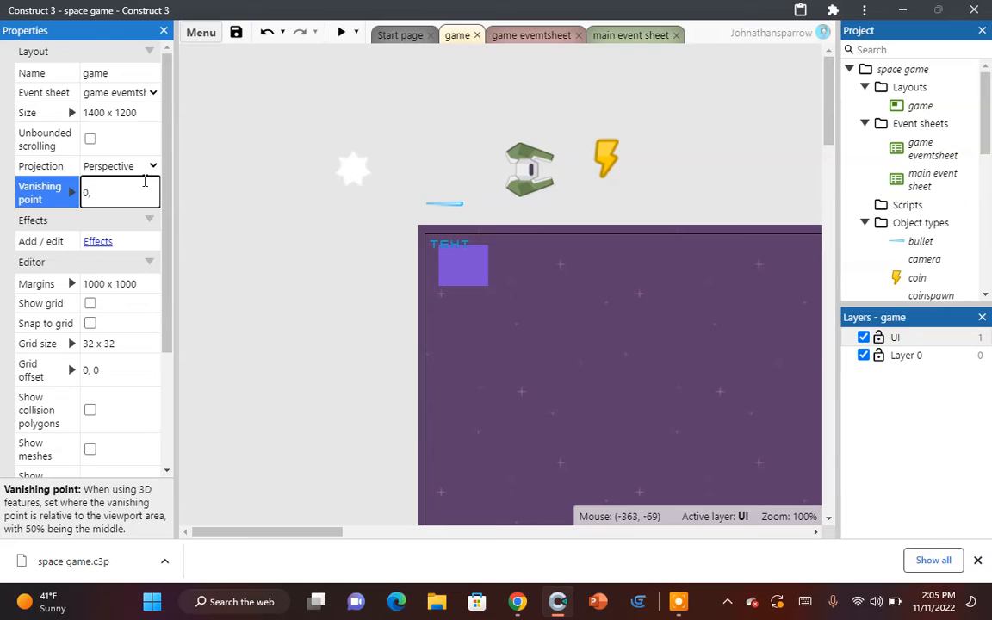
pyautogui.press('Return')
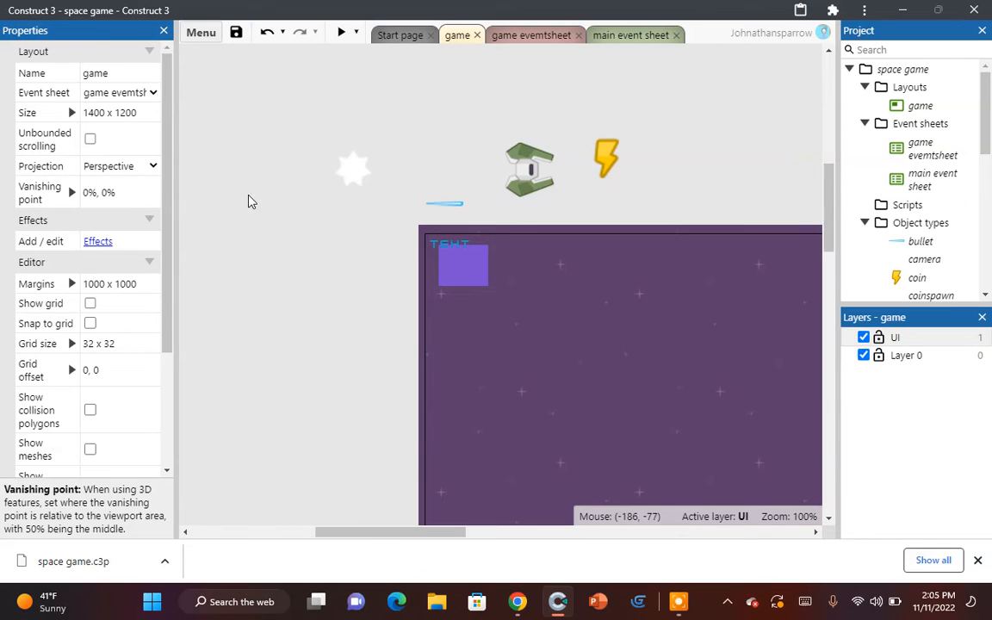
# Step: Assign the score text to the UI layer
pyautogui.click(446, 248)
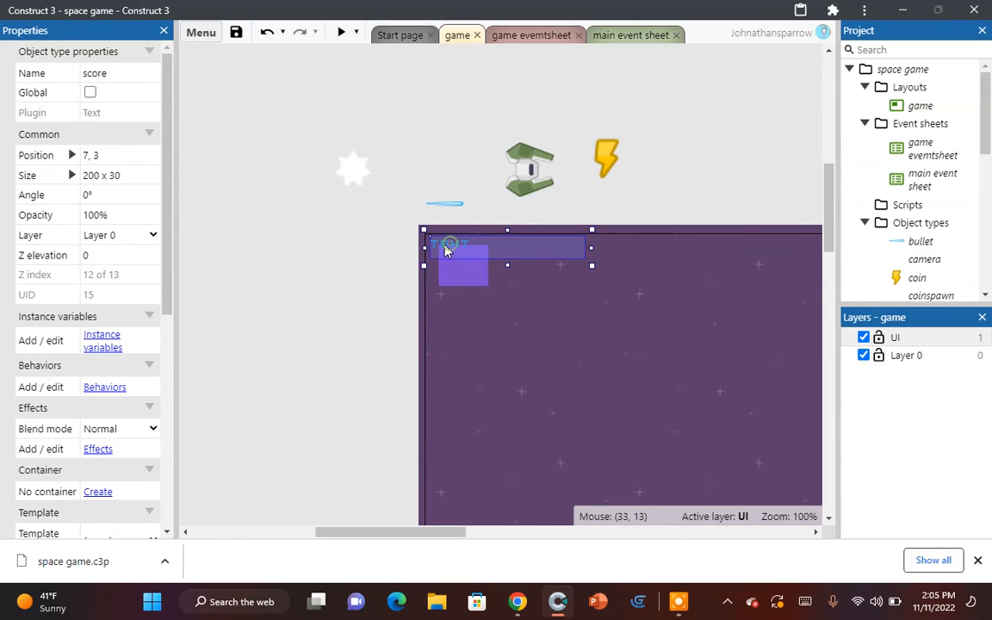
pyautogui.click(104, 235)
pyautogui.click(90, 250)
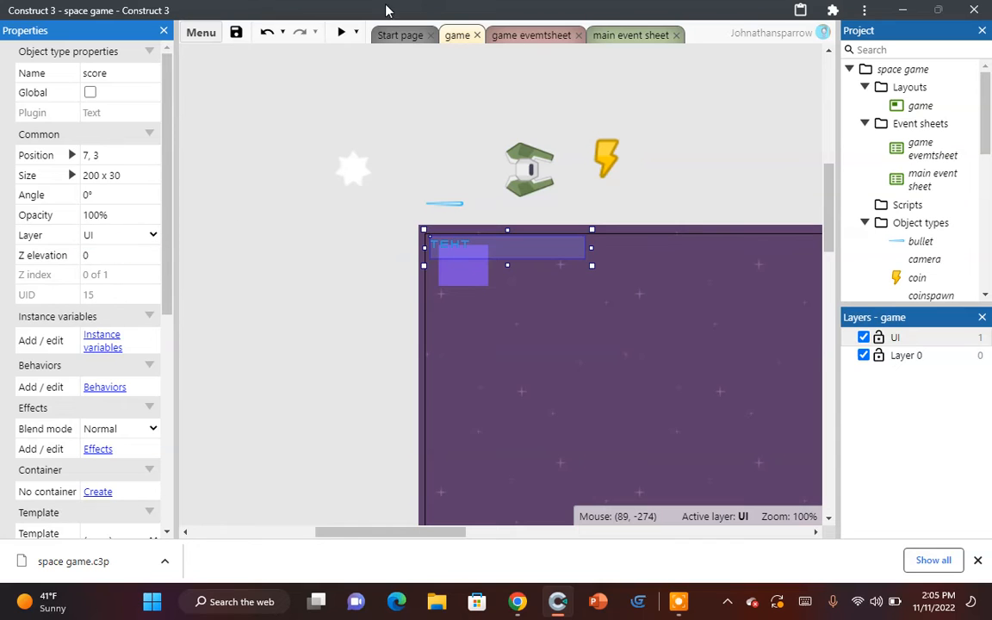
# Step: Preview the game, fly and turn the ship to check whether the score text stays on screen, and close the preview
pyautogui.click(341, 34)
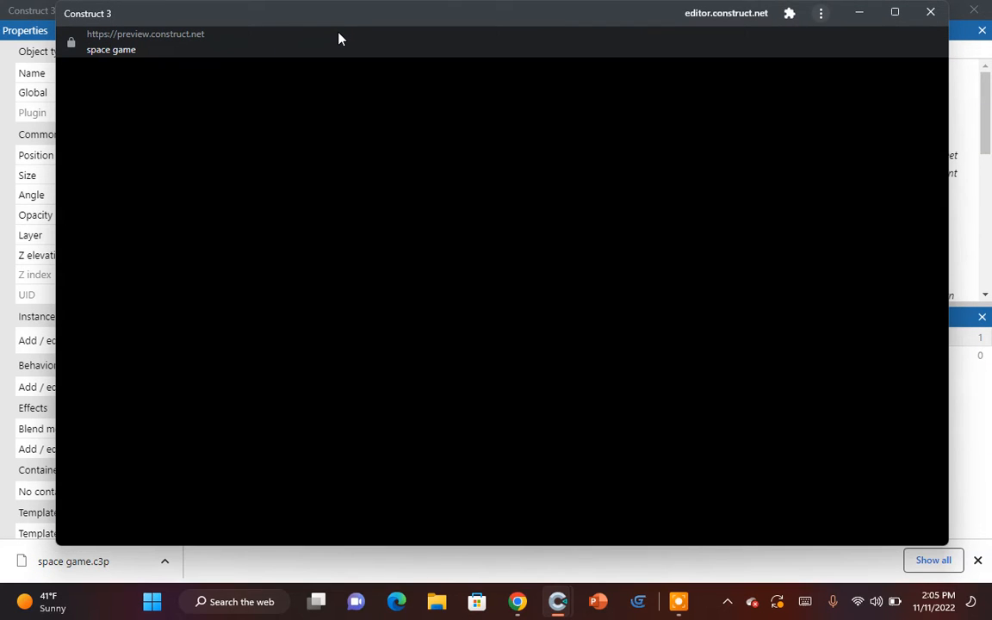
pyautogui.press('Up')
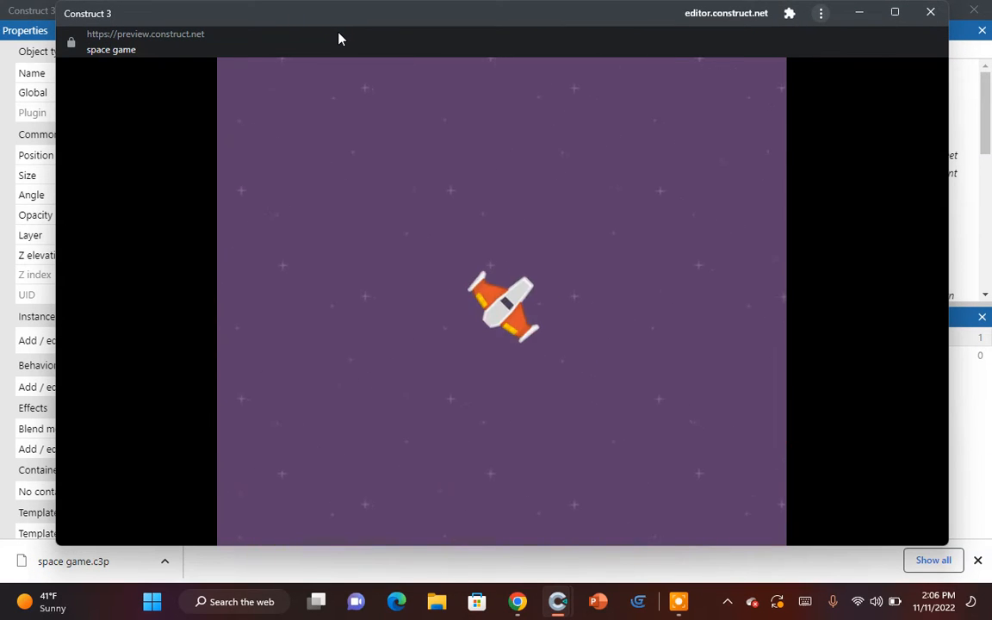
pyautogui.press('Left')
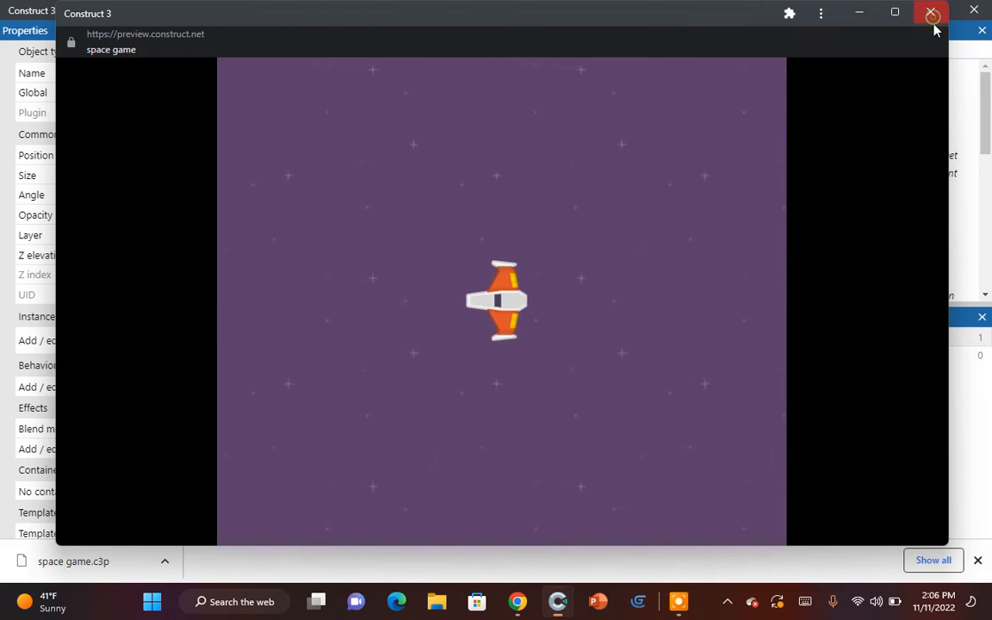
pyautogui.click(931, 12)
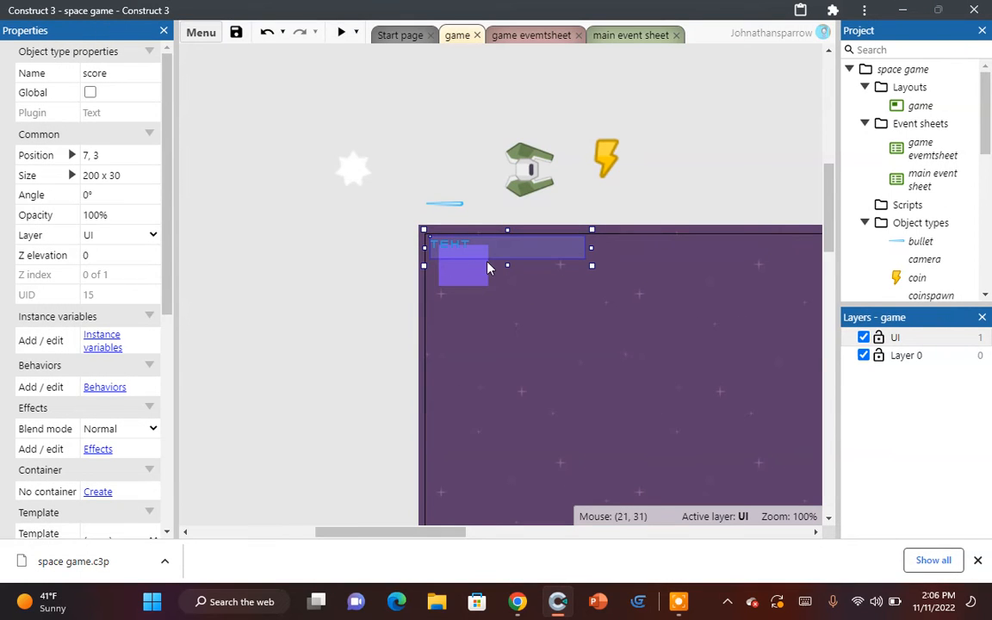
# Step: Select the UI layer and lock it
pyautogui.click(896, 337)
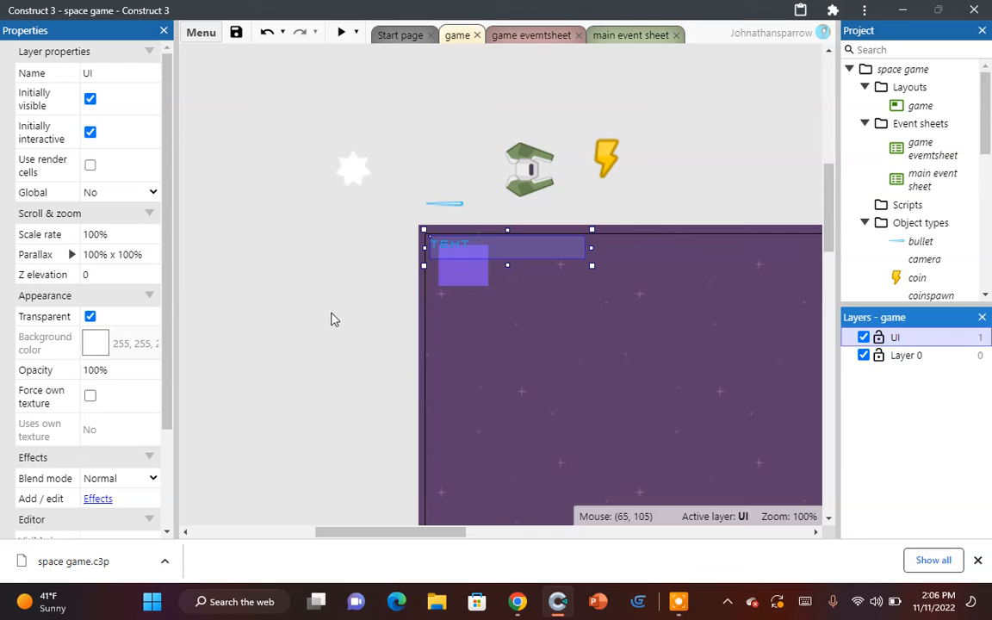
pyautogui.click(877, 337)
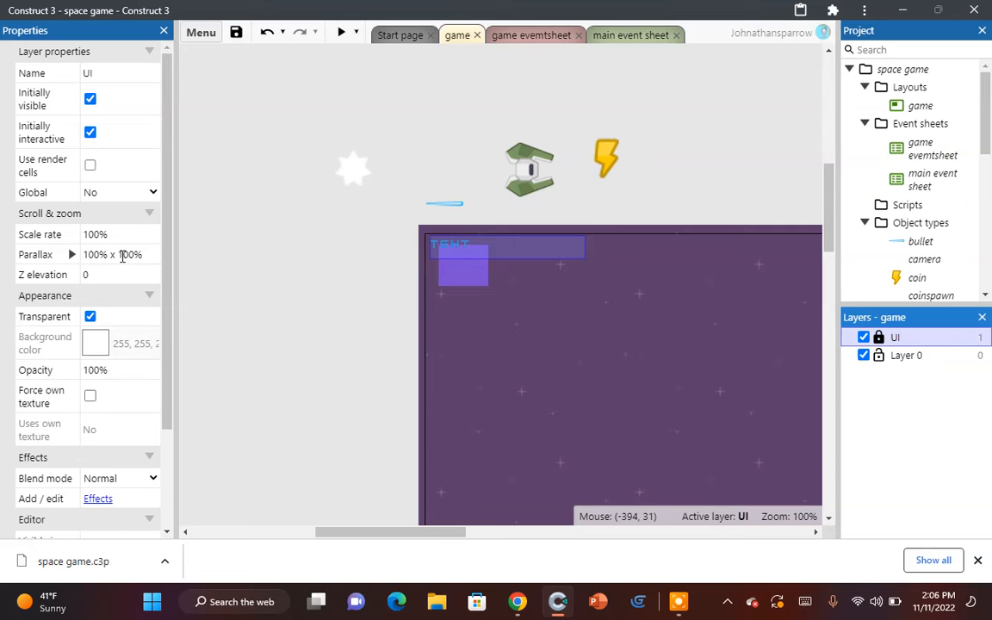
# Step: Undo the accidental move of the coinspawn sprite and reselect the UI layer
pyautogui.moveTo(555, 251); pyautogui.dragTo(465, 243)
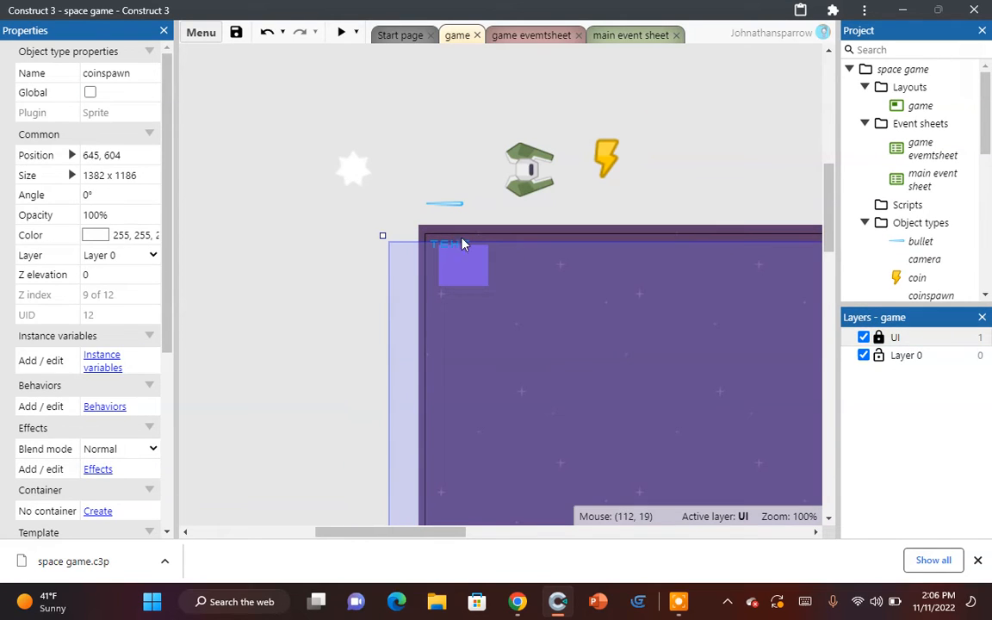
pyautogui.click(267, 32)
pyautogui.click(939, 341)
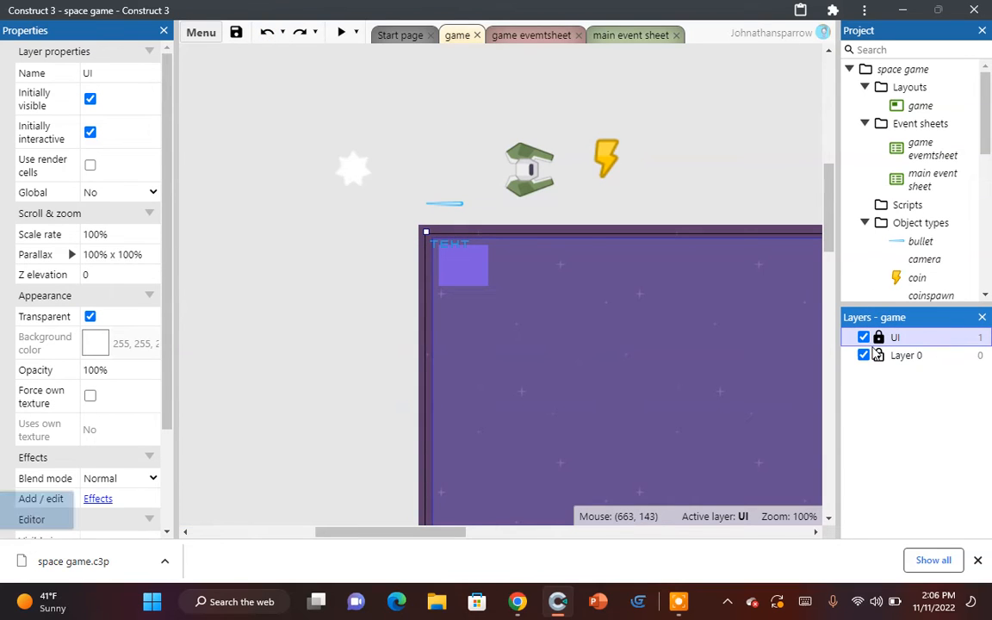
# Step: Set the UI layer's parallax to 0% x 0% and briefly preview the game to check the score text
pyautogui.click(121, 252)
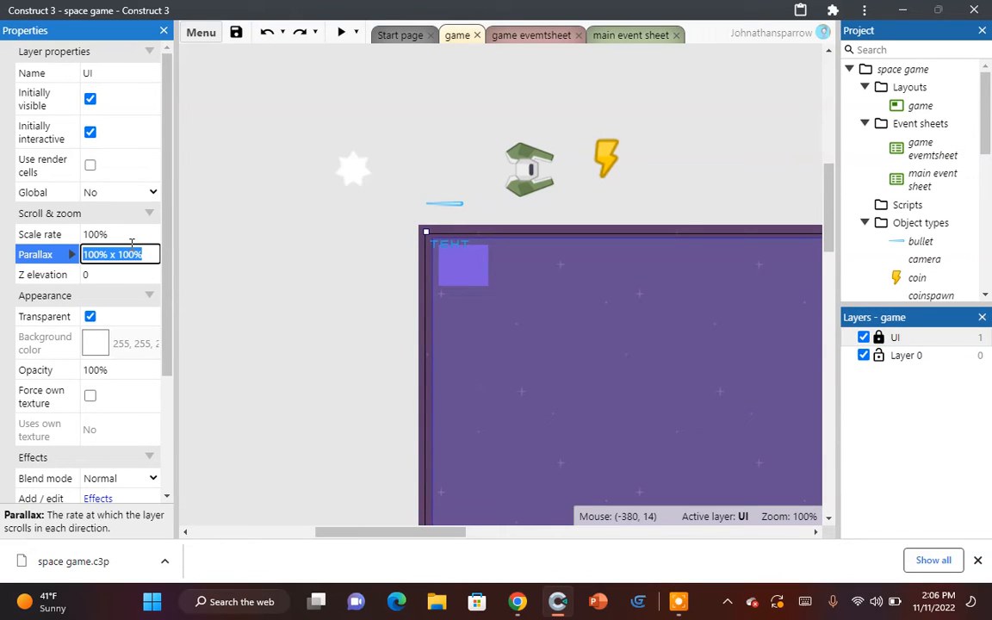
pyautogui.write('0')
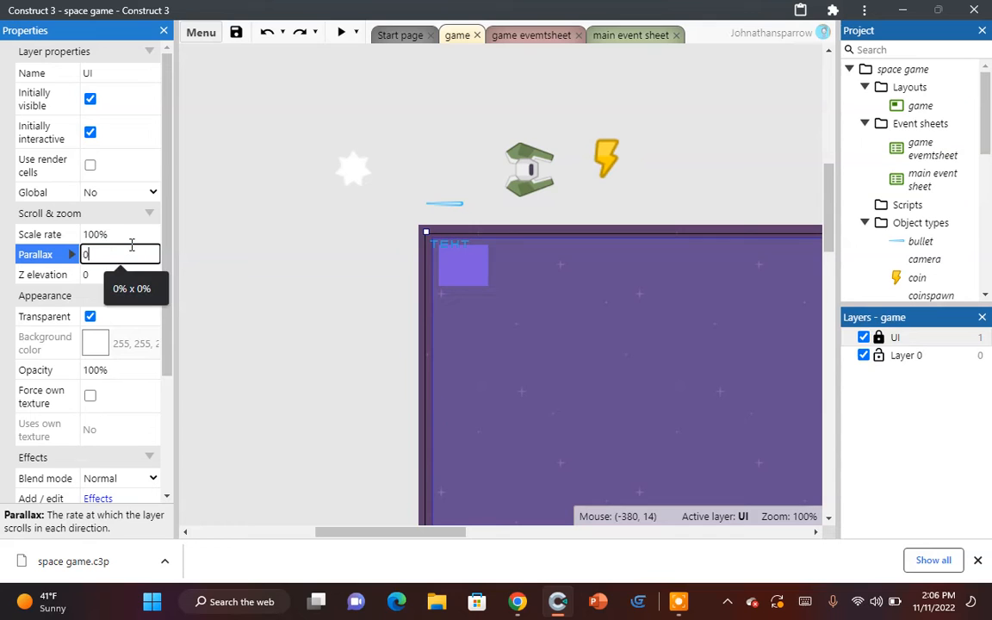
pyautogui.click(303, 183)
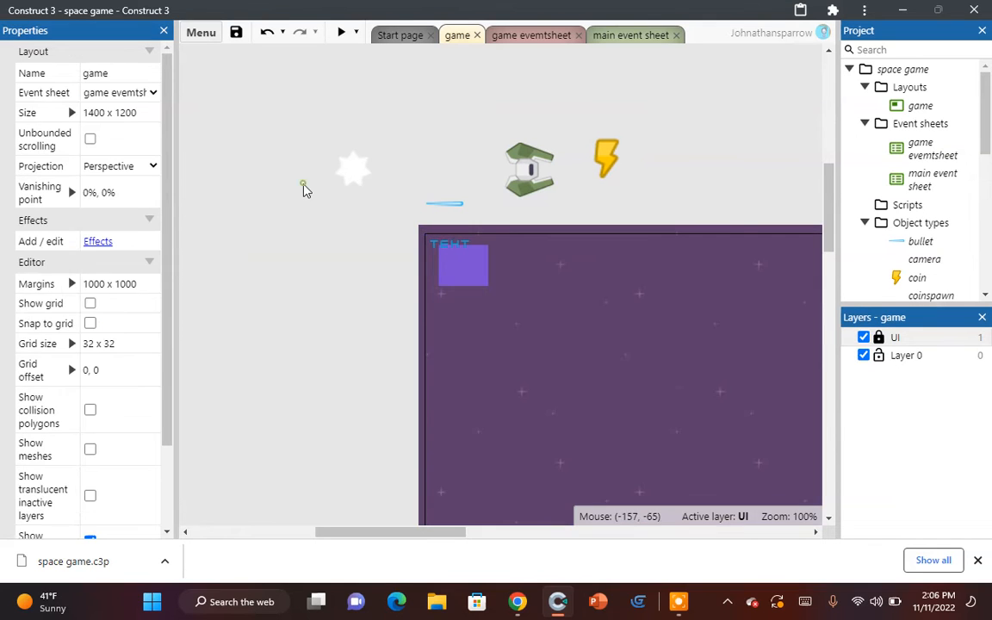
pyautogui.click(348, 33)
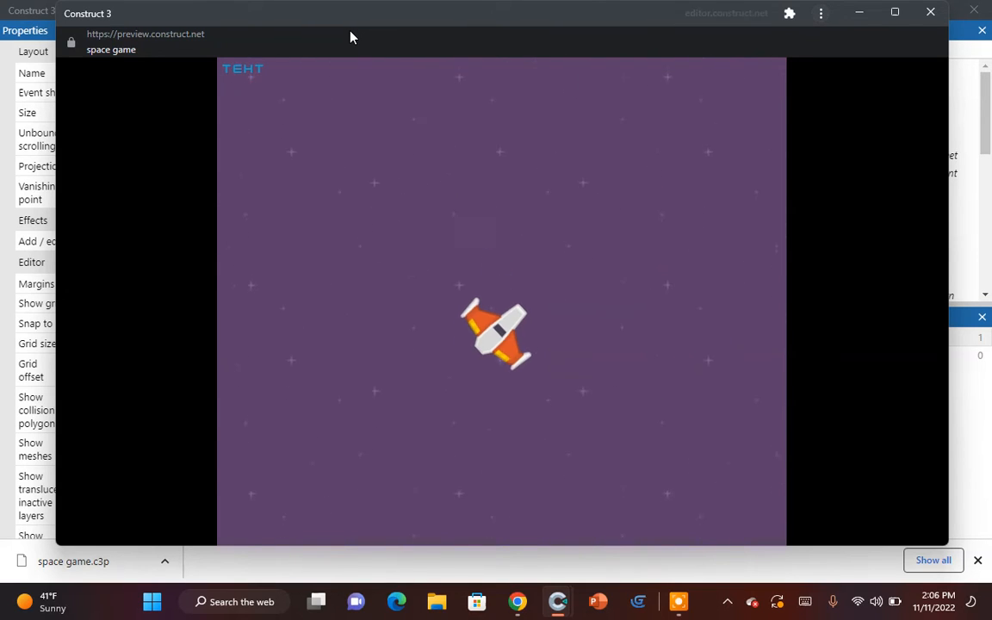
pyautogui.click(927, 11)
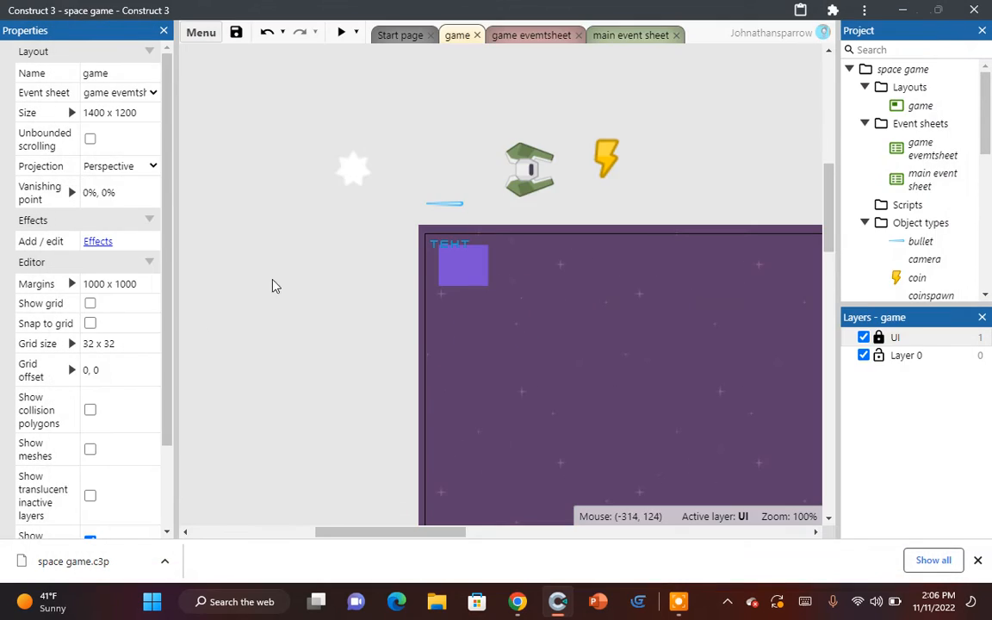
pyautogui.click(455, 241)
pyautogui.click(448, 244)
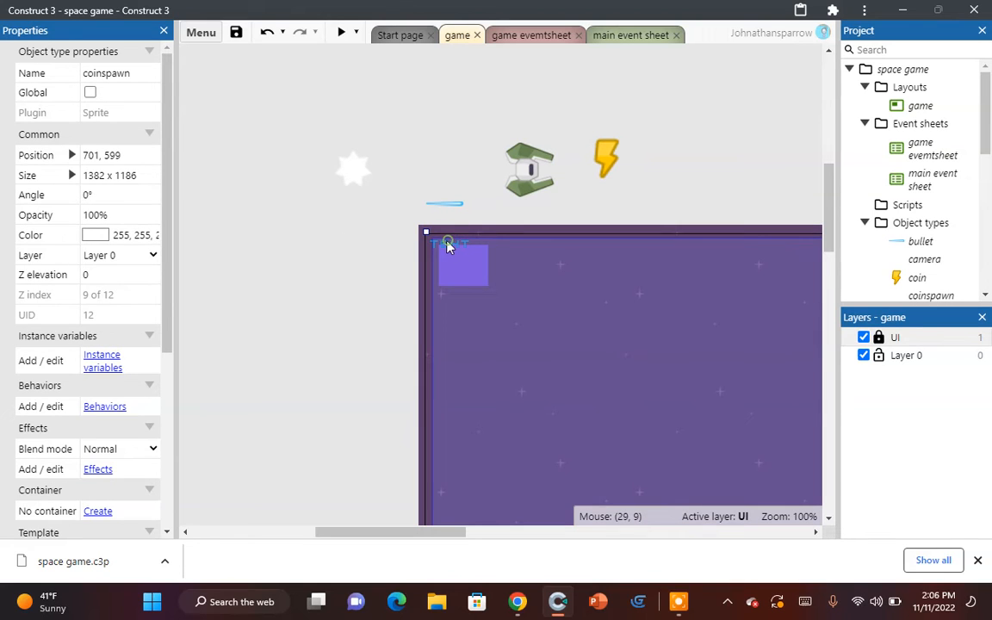
pyautogui.click(432, 247)
pyautogui.moveTo(372, 215); pyautogui.dragTo(546, 254)
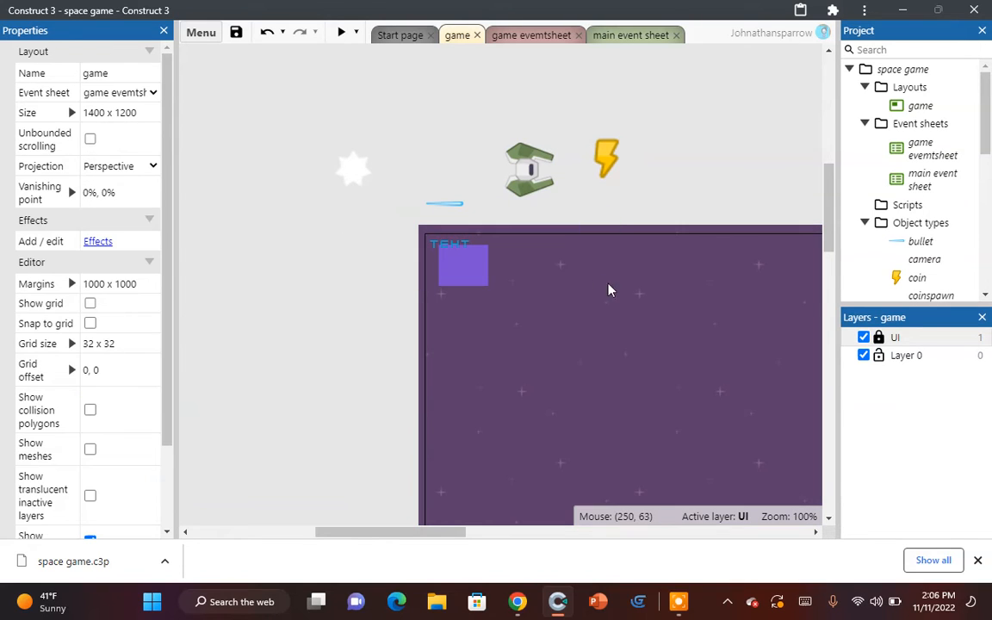
pyautogui.moveTo(380, 215); pyautogui.dragTo(771, 319)
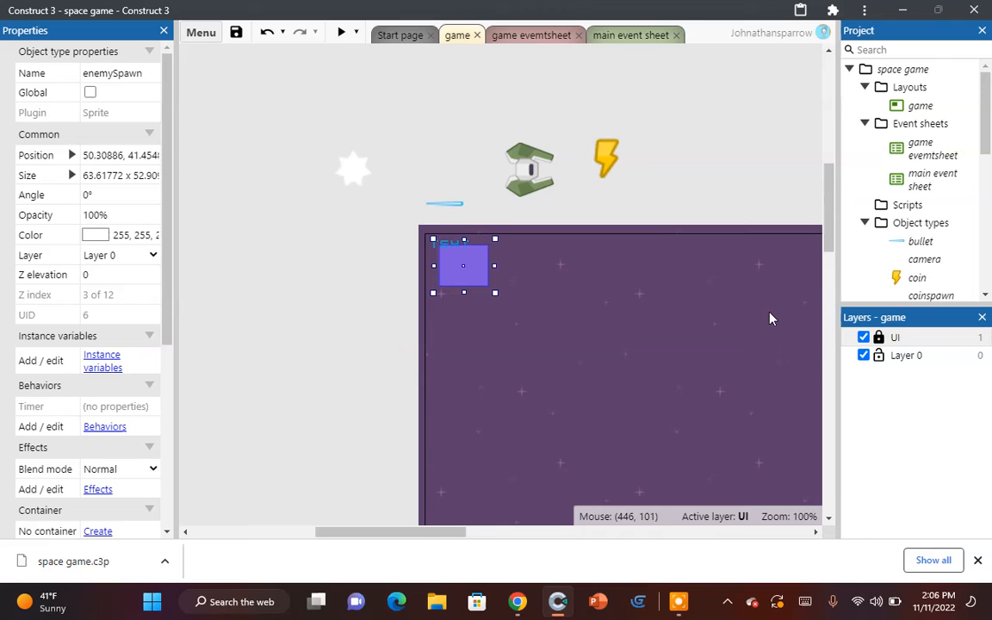
pyautogui.click(443, 252)
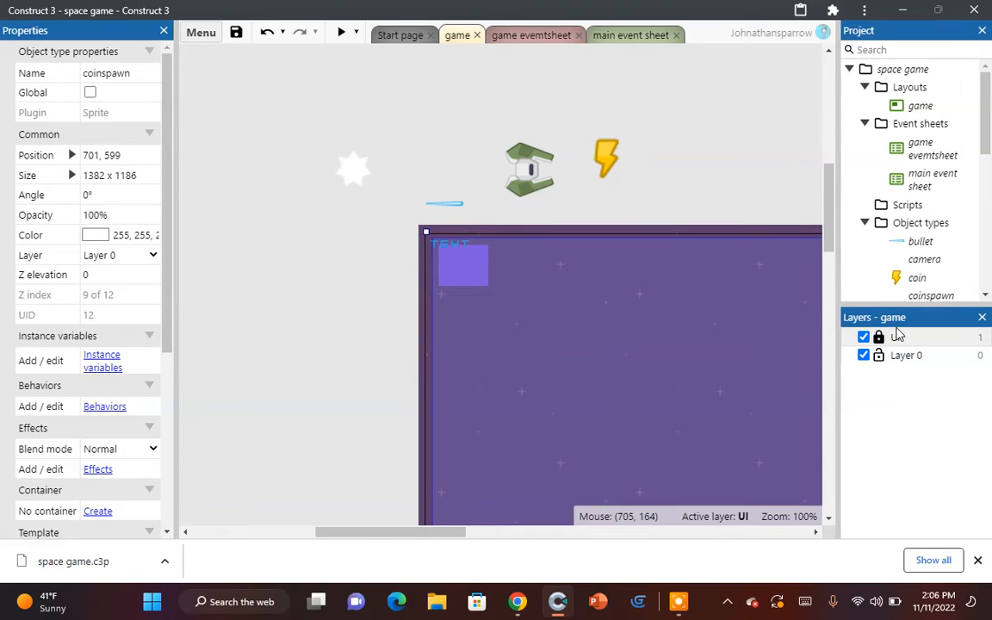
pyautogui.click(894, 337)
pyautogui.click(443, 238)
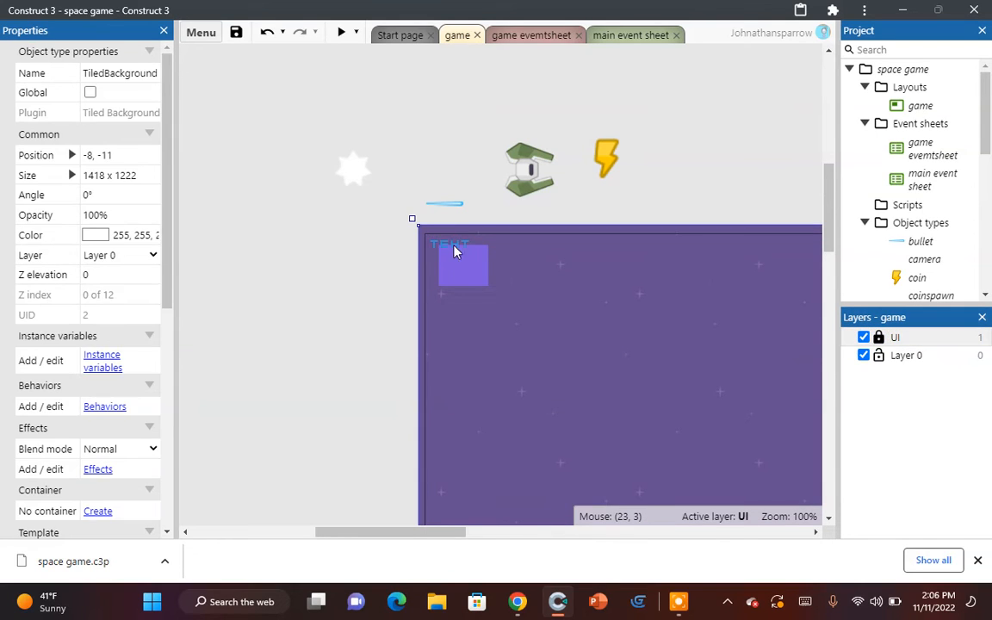
pyautogui.moveTo(497, 272); pyautogui.dragTo(585, 327)
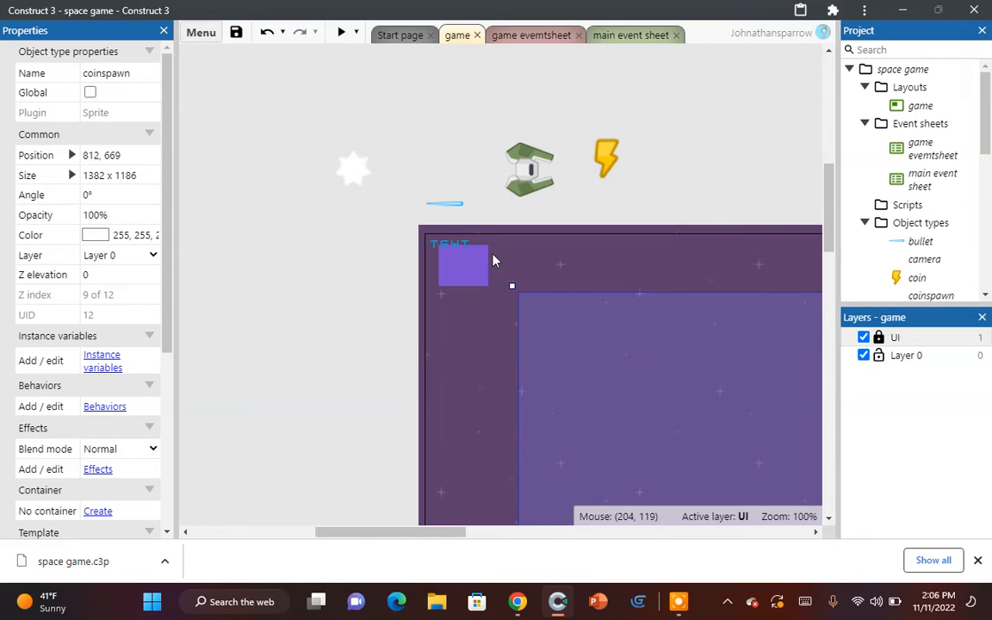
pyautogui.click(461, 244)
pyautogui.moveTo(452, 242); pyautogui.dragTo(519, 296)
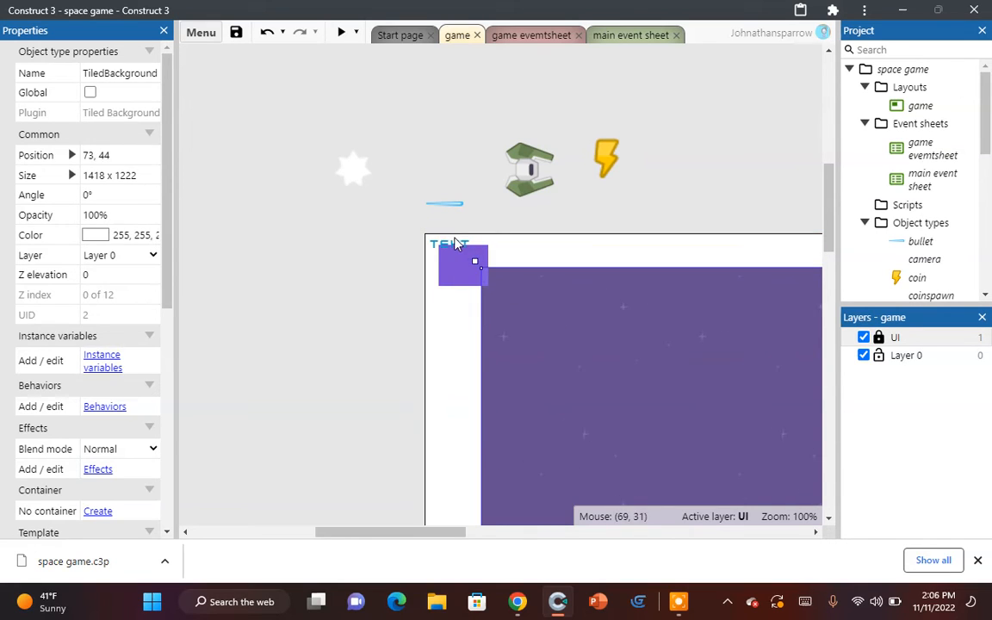
pyautogui.click(432, 252)
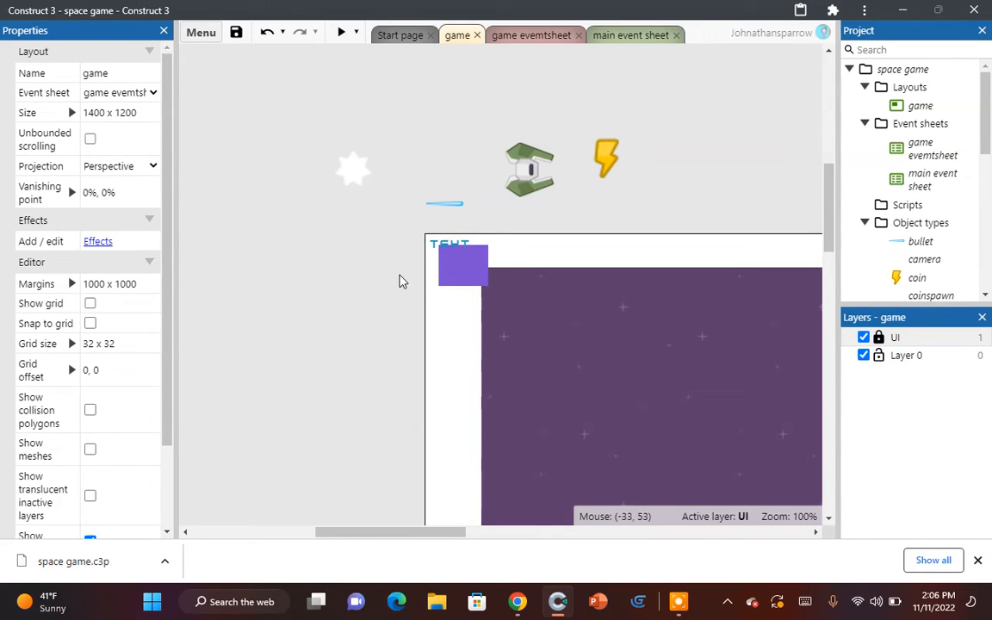
pyautogui.moveTo(439, 243); pyautogui.dragTo(403, 281)
pyautogui.moveTo(463, 290); pyautogui.dragTo(450, 348)
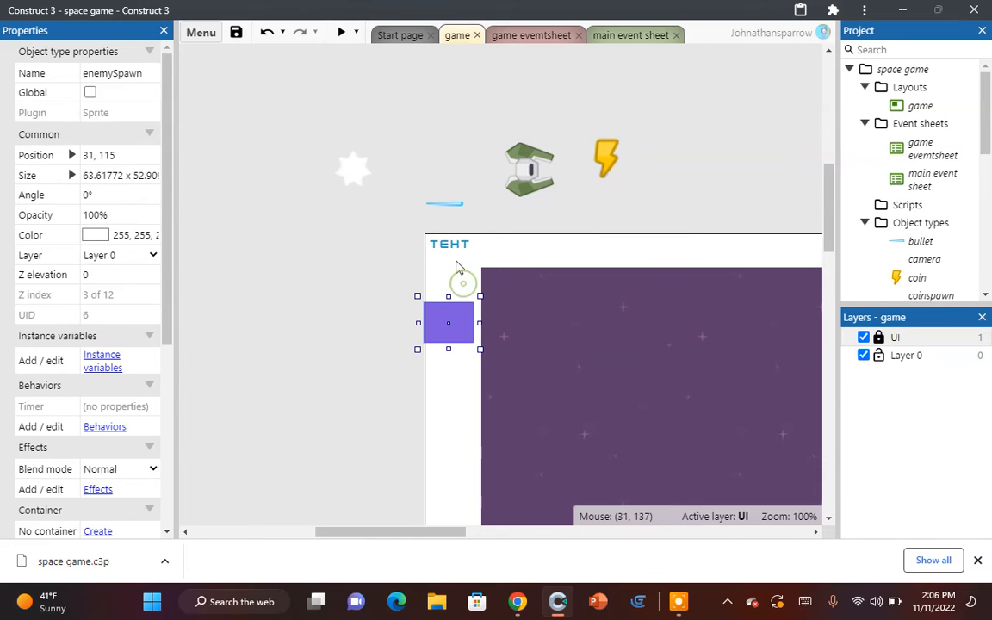
pyautogui.click(458, 248)
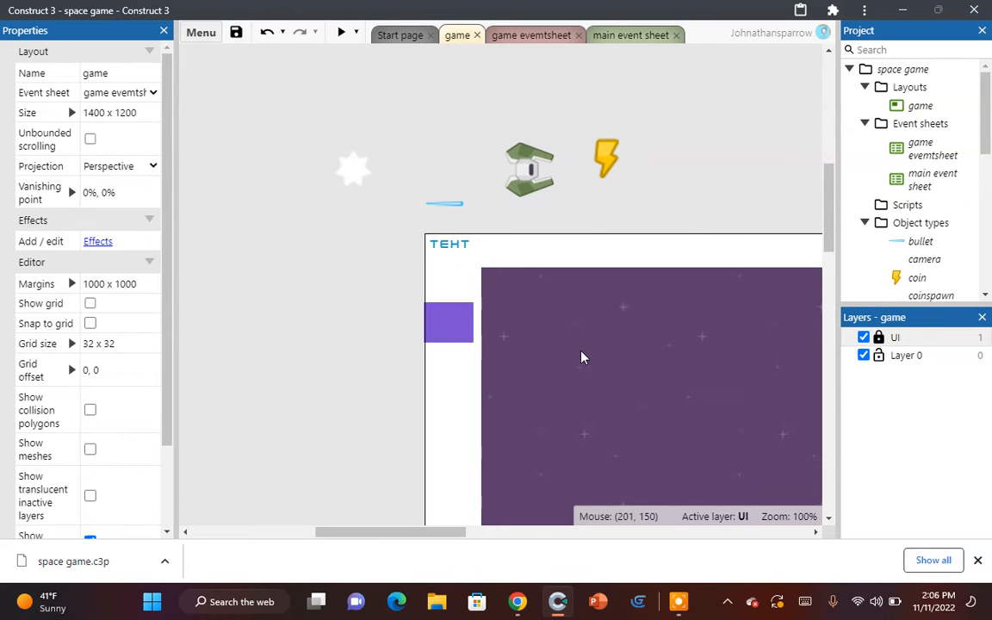
pyautogui.click(268, 39)
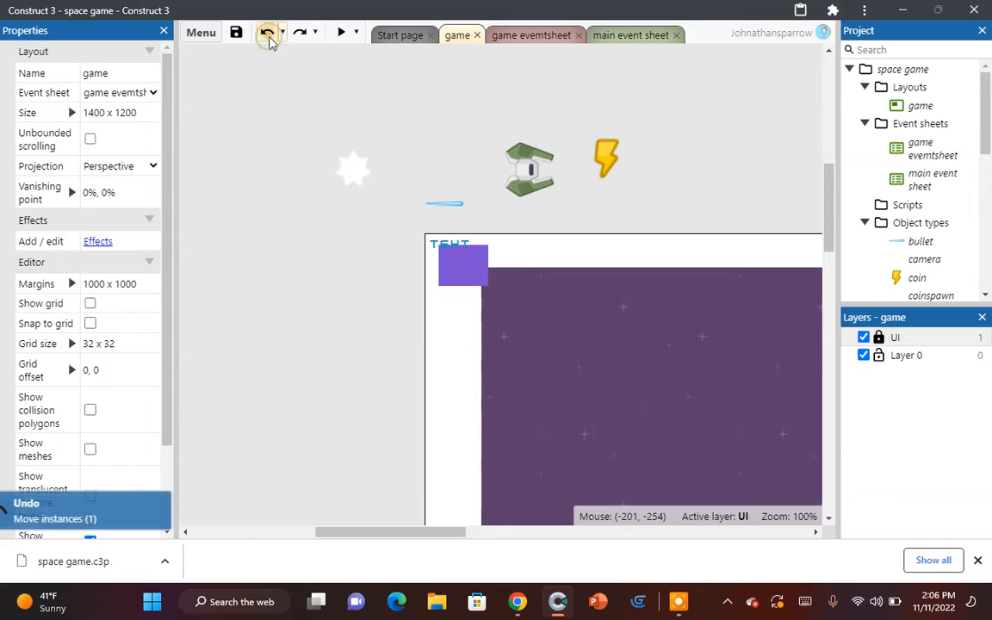
pyautogui.click(269, 38)
pyautogui.click(269, 39)
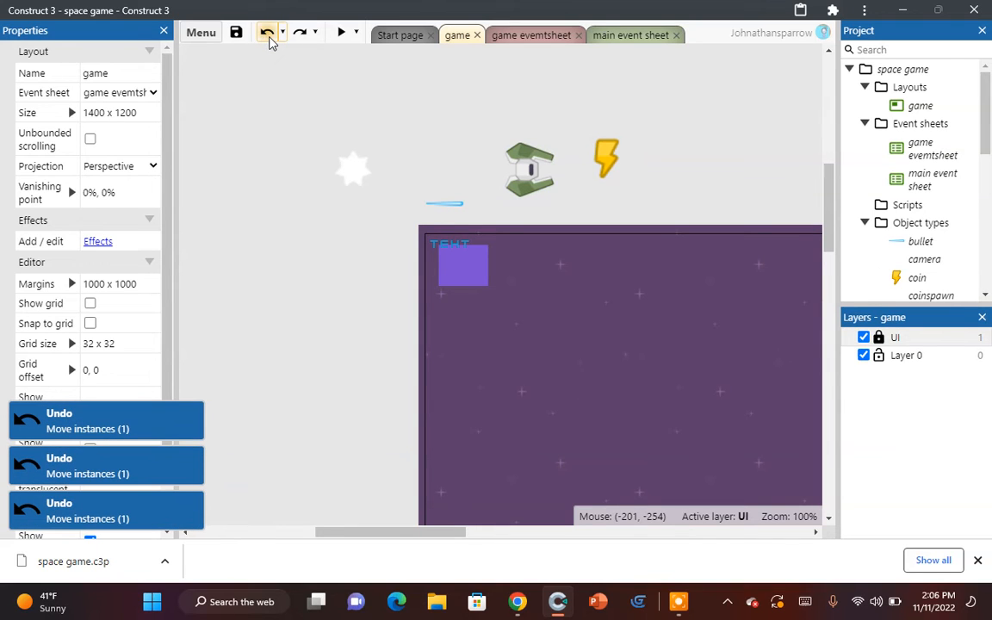
# Step: Try to select the score text through the project's object list and directly in the layout
pyautogui.click(534, 304)
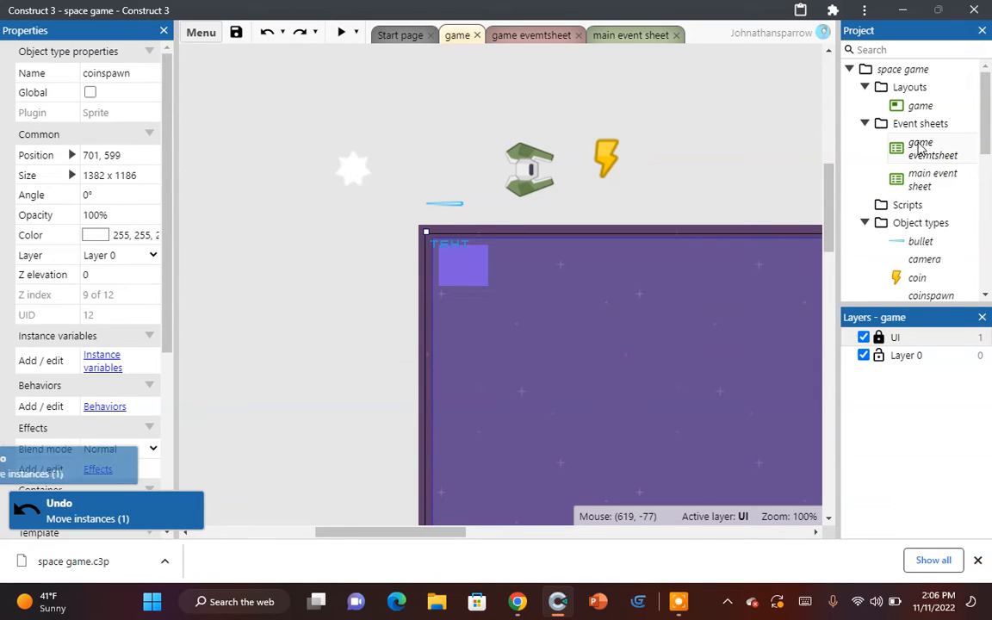
pyautogui.scroll(-5, 922, 173)
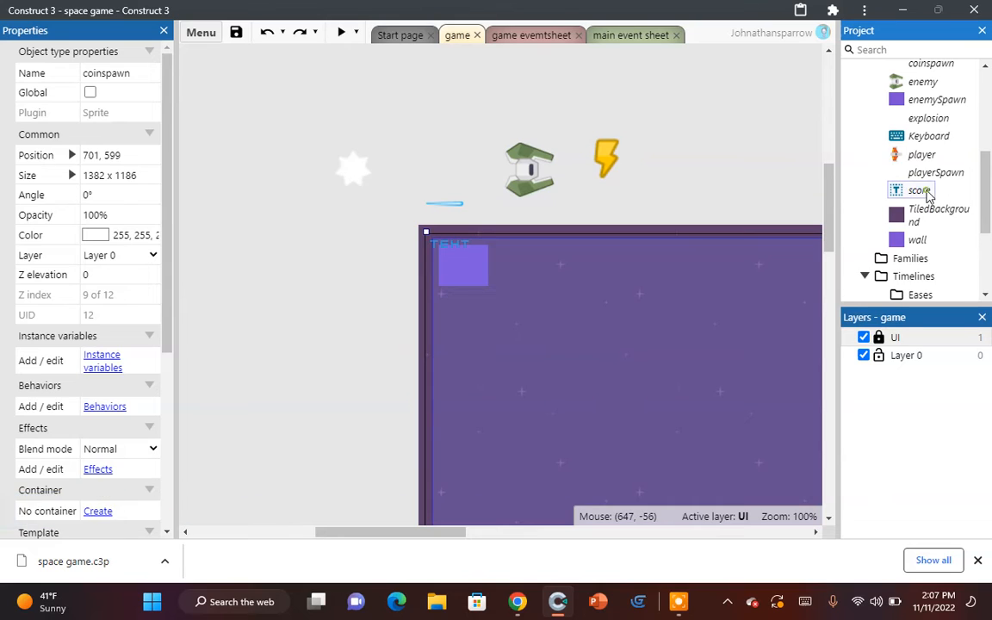
pyautogui.click(926, 192)
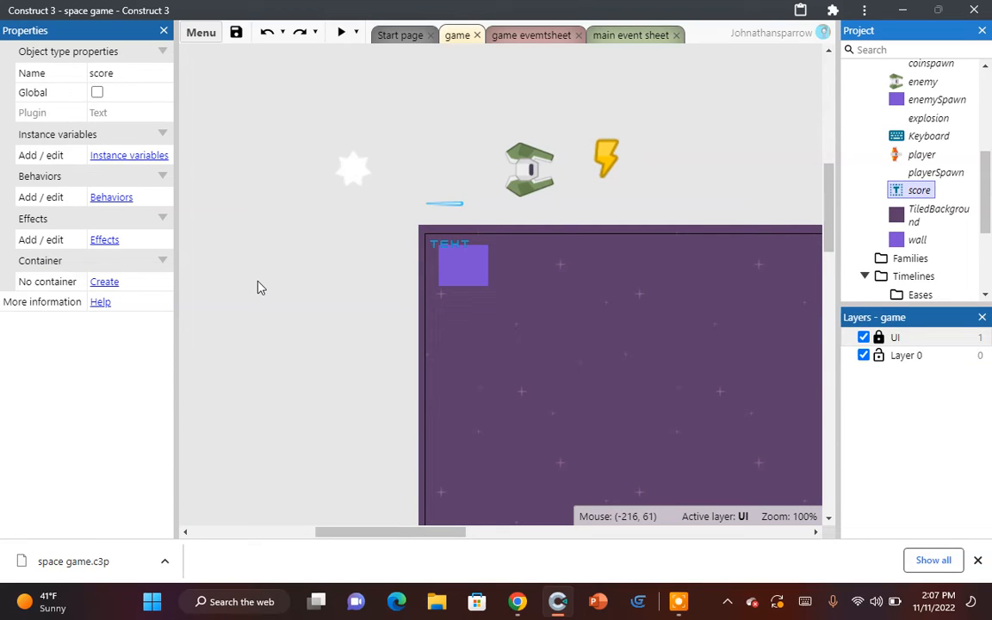
pyautogui.click(433, 246)
pyautogui.click(310, 246)
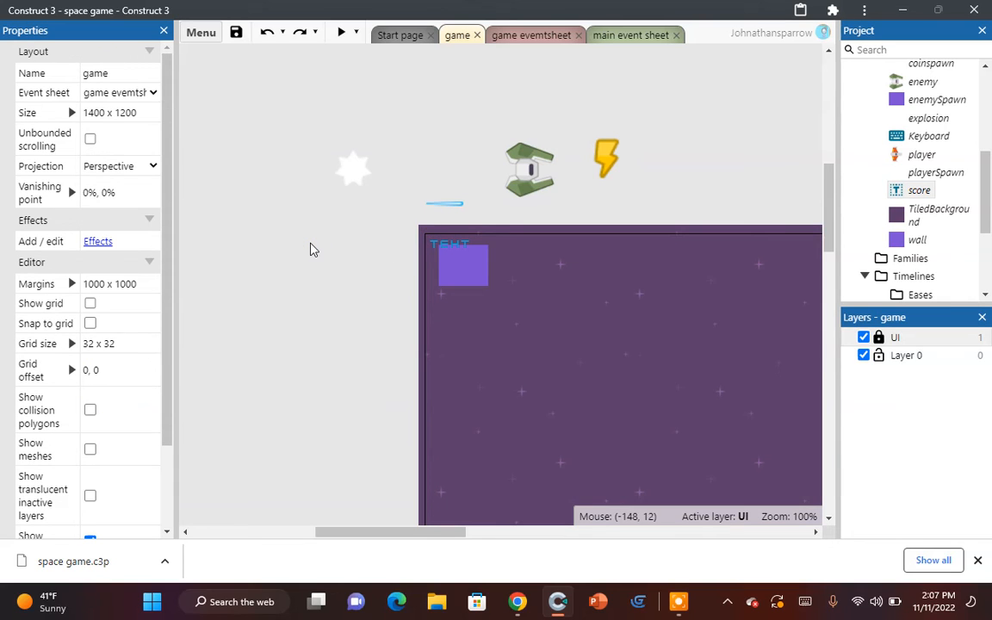
pyautogui.scroll(3, 312, 248)
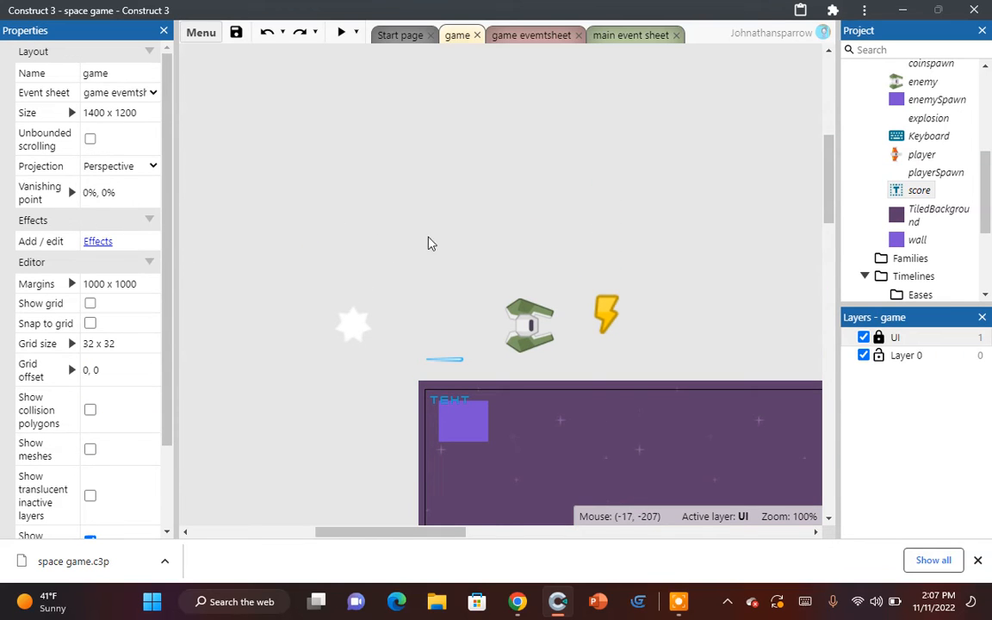
pyautogui.click(447, 403)
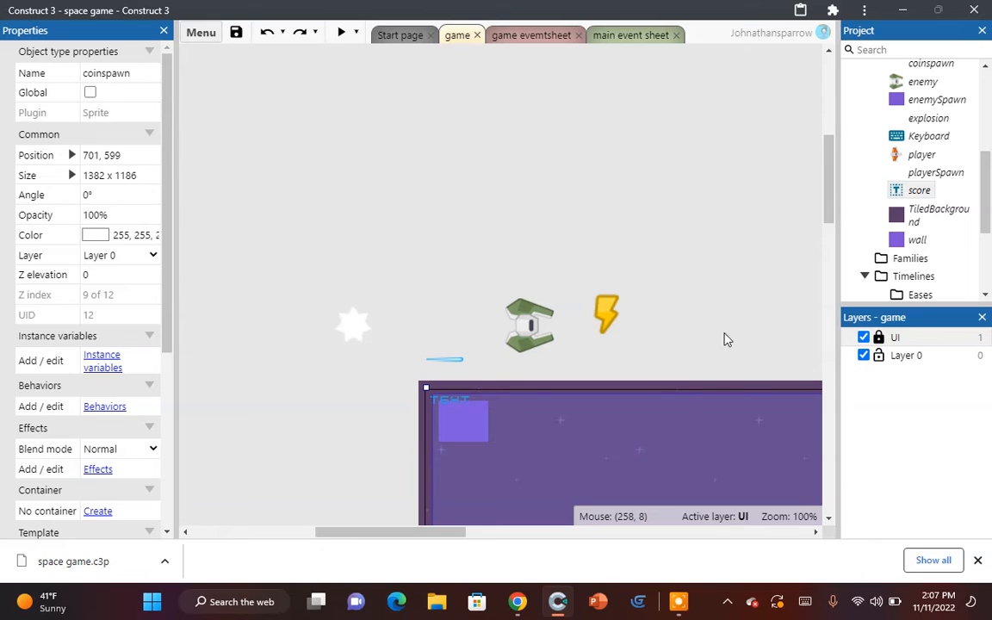
# Step: Unlock all layers and select the score text at the layout's upper-left corner
pyautogui.click(916, 341)
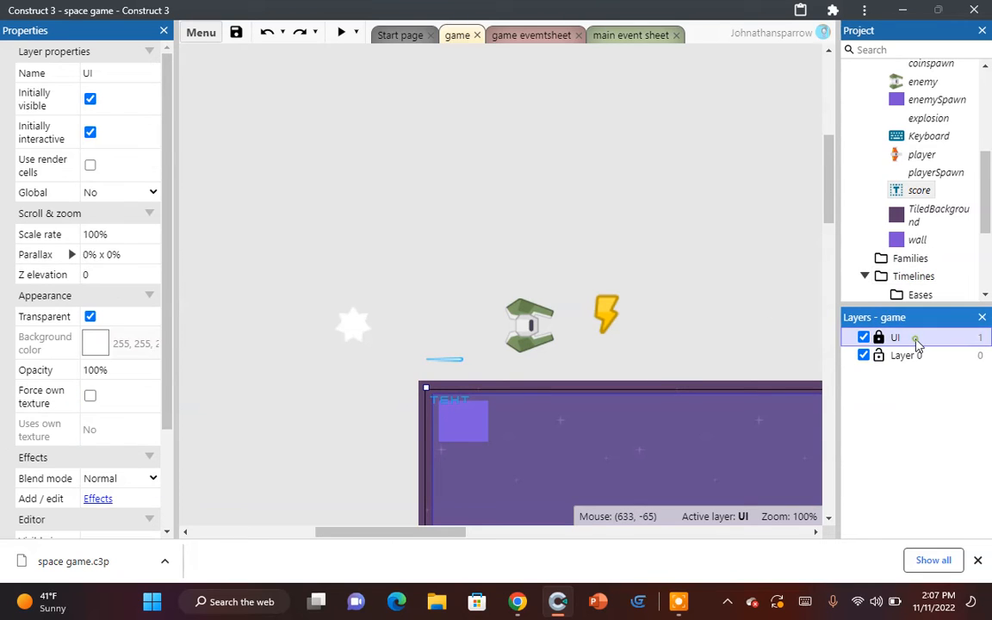
pyautogui.rightClick(971, 338)
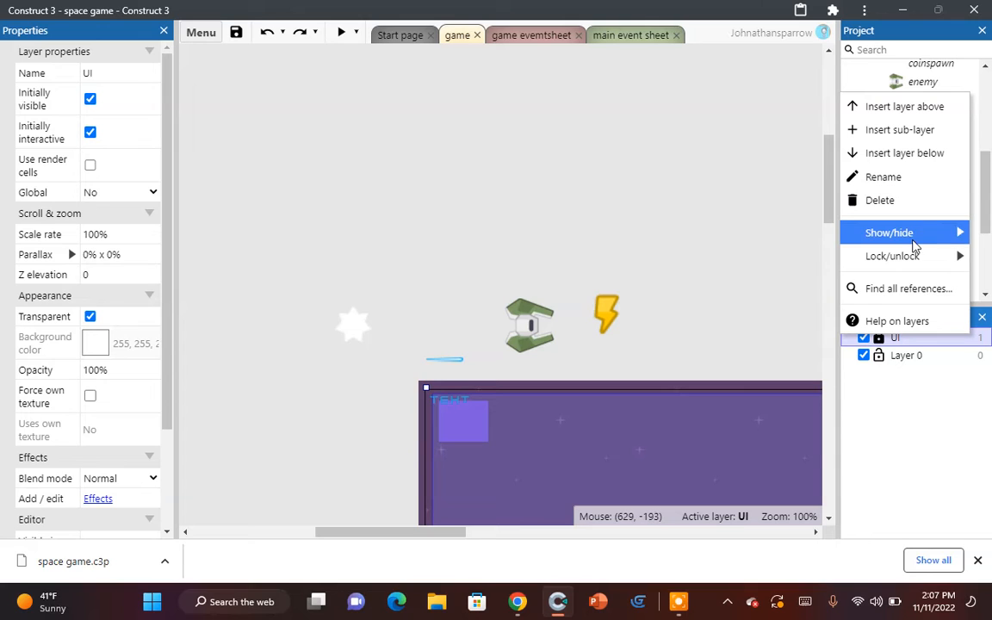
pyautogui.moveTo(861, 256)
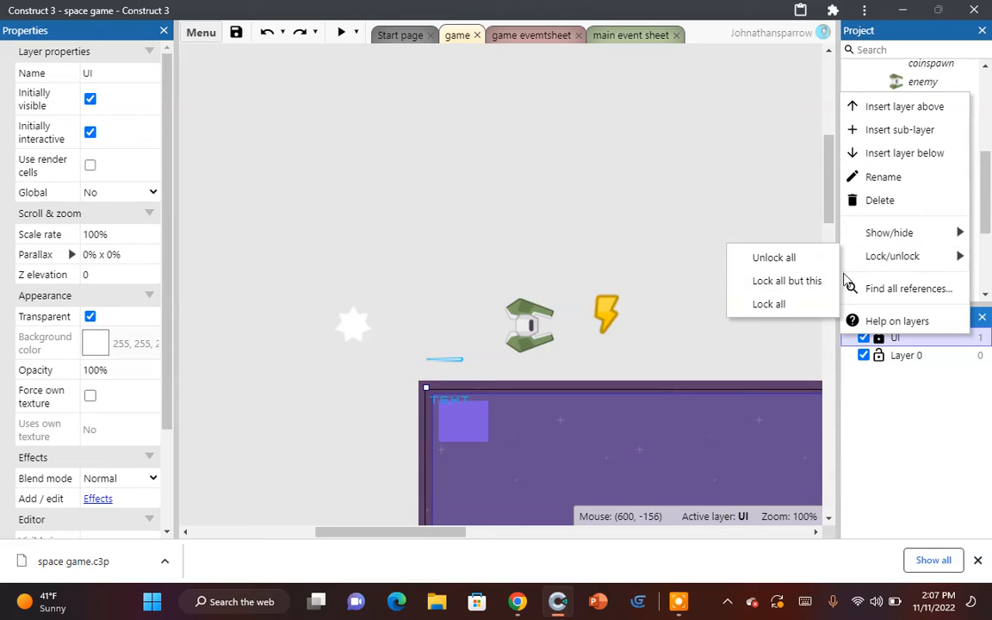
pyautogui.click(784, 259)
pyautogui.click(512, 225)
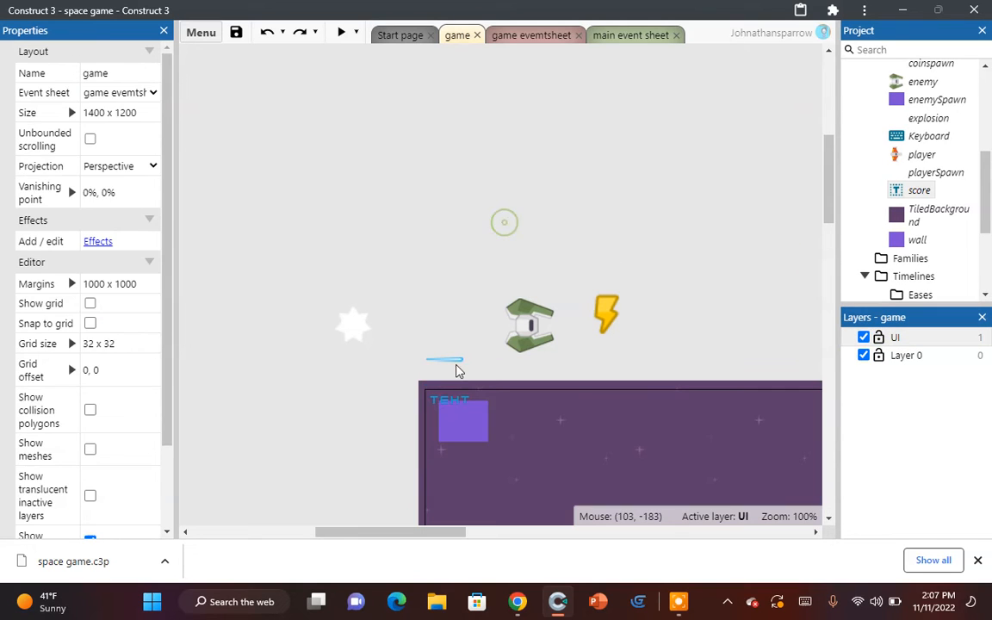
pyautogui.click(440, 392)
pyautogui.click(441, 399)
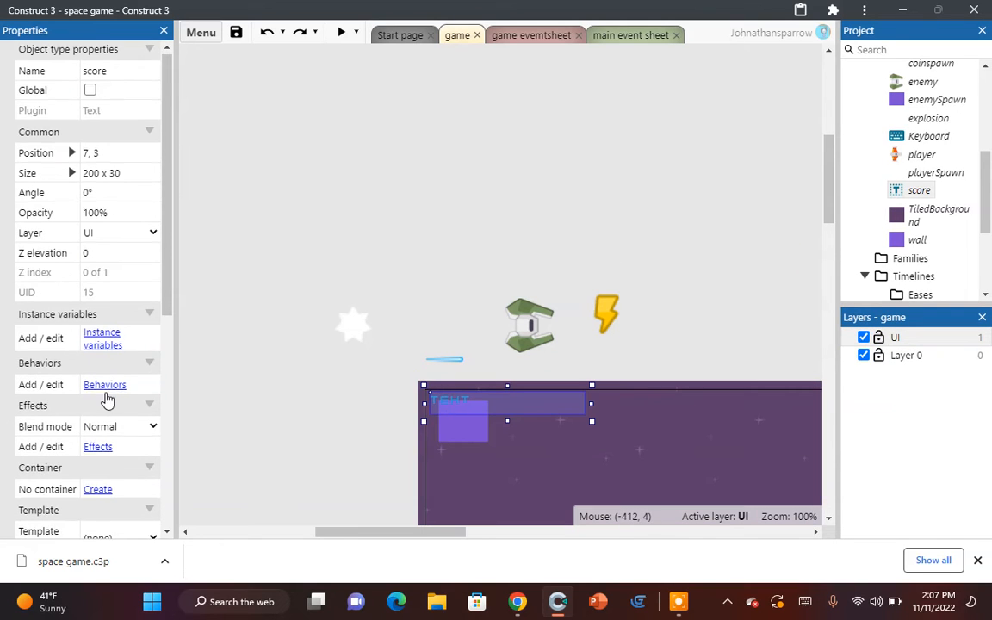
# Step: Set the score text's font size to 24 and enlarge its text box in width and height
pyautogui.scroll(-3, 105, 398)
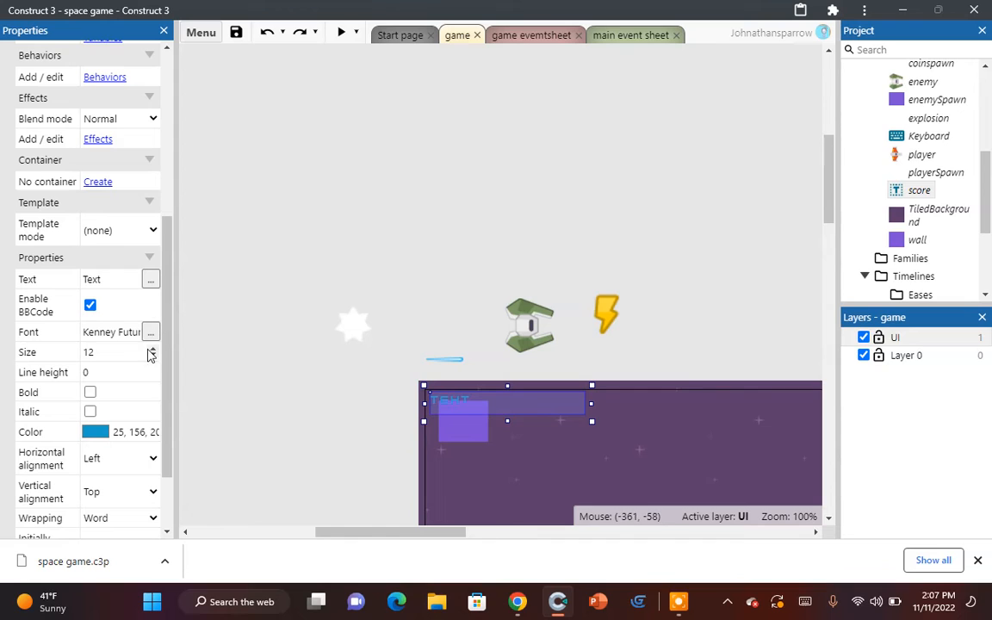
pyautogui.click(153, 349)
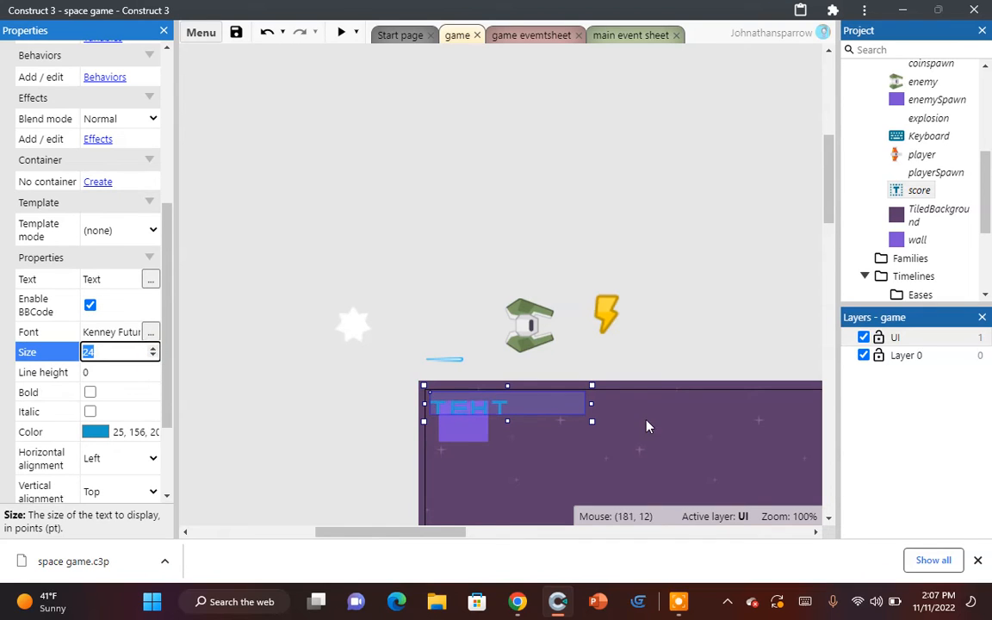
pyautogui.moveTo(591, 422); pyautogui.dragTo(656, 436)
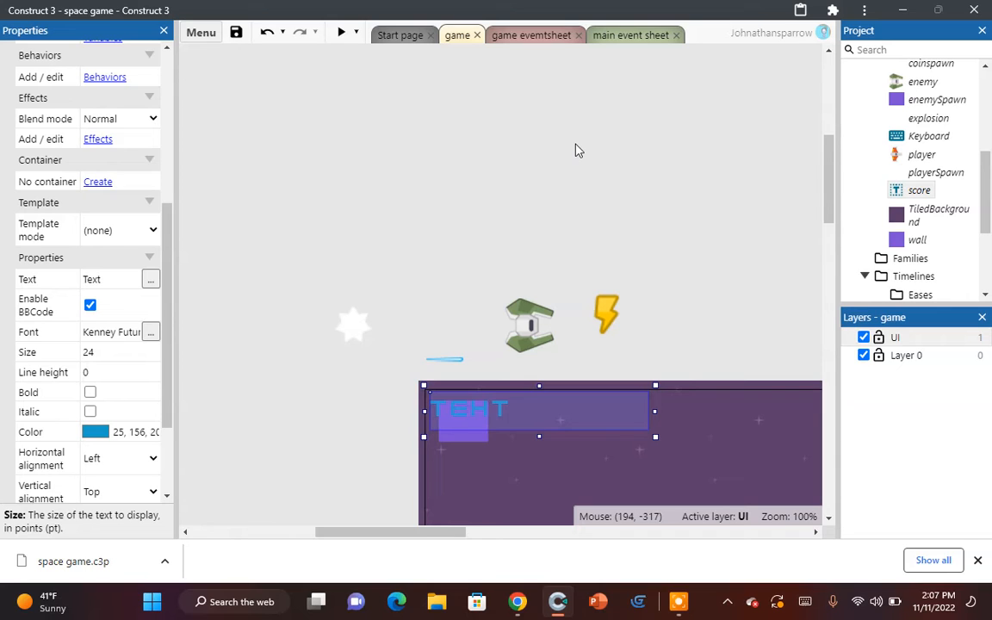
# Step: Delete the purple block at the layout's lower-left corner
pyautogui.scroll(-10, 576, 150)
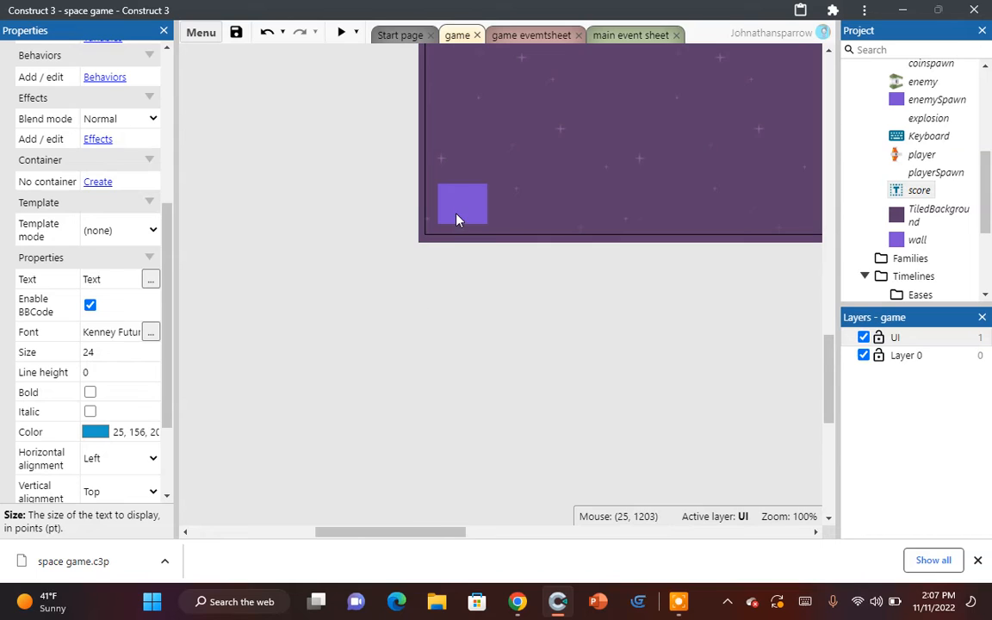
pyautogui.click(456, 220)
pyautogui.click(385, 175)
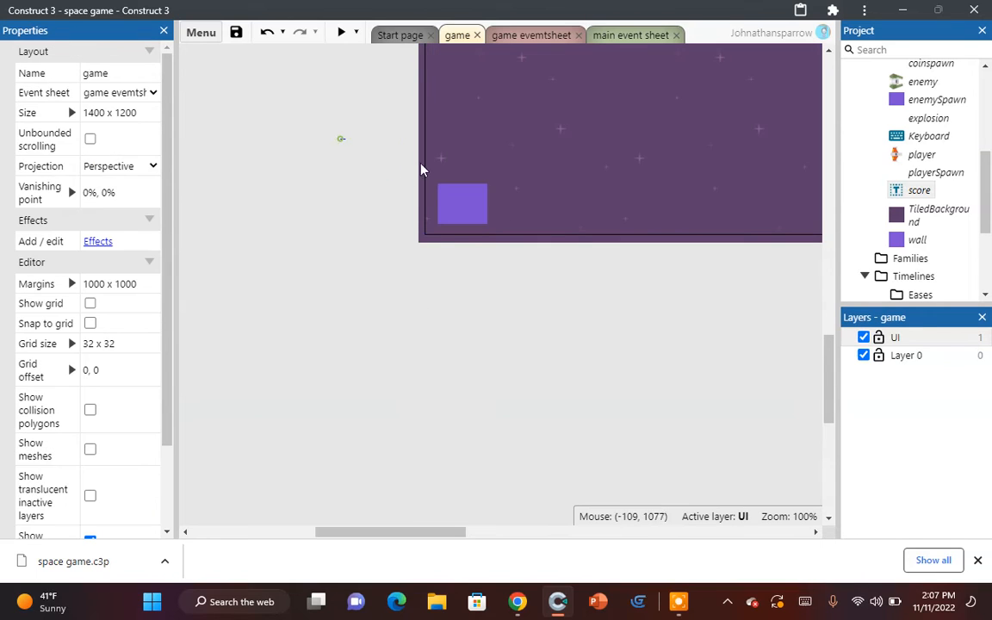
pyautogui.click(470, 207)
pyautogui.press('Delete')
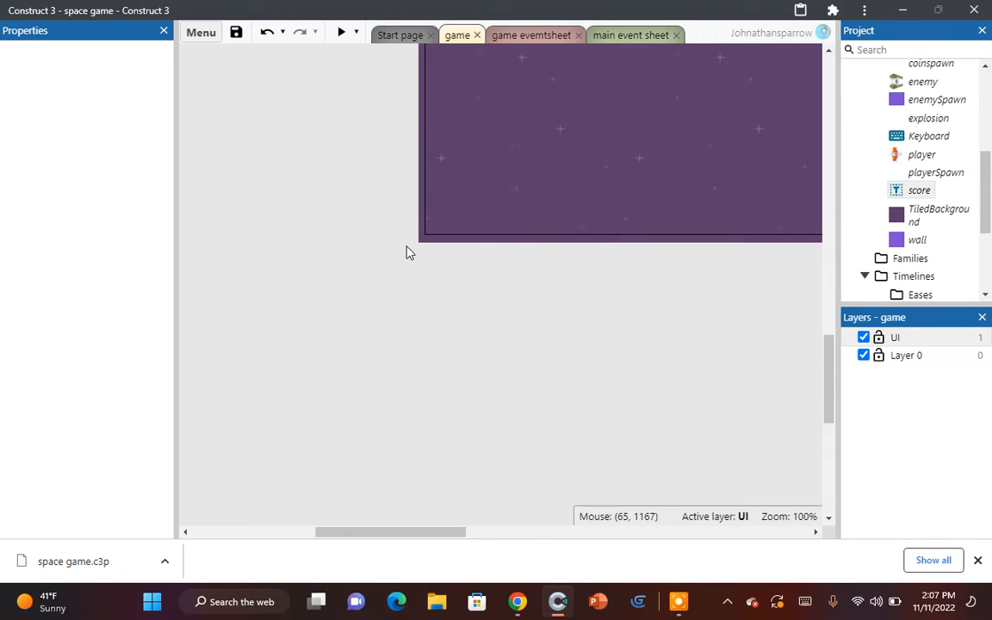
pyautogui.scroll(10, 330, 230)
pyautogui.scroll(3, 328, 231)
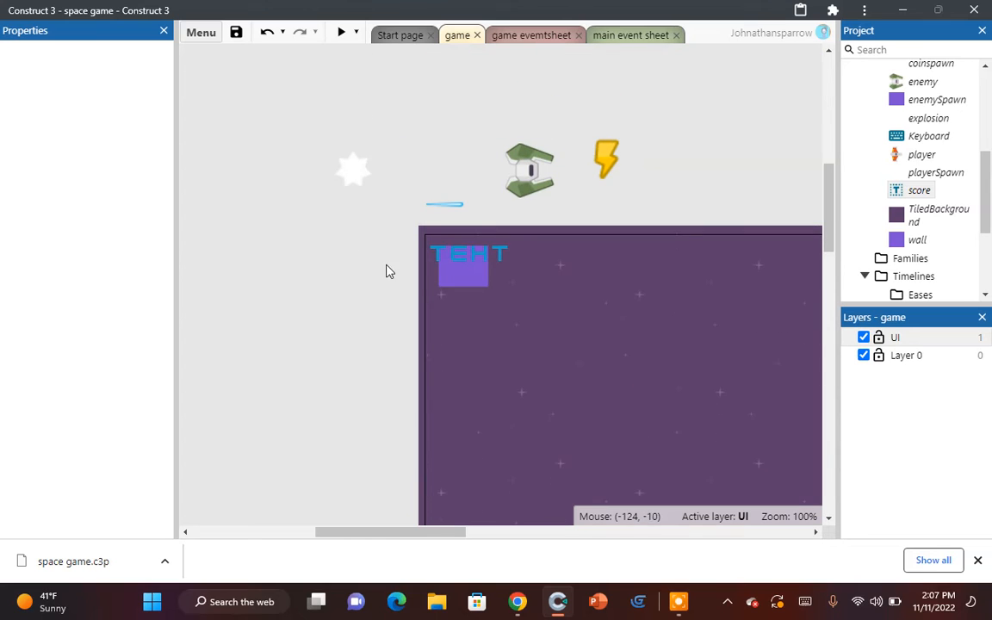
# Step: Add an event group named "score text" at the end of the main event sheet
pyautogui.click(505, 333)
pyautogui.click(271, 372)
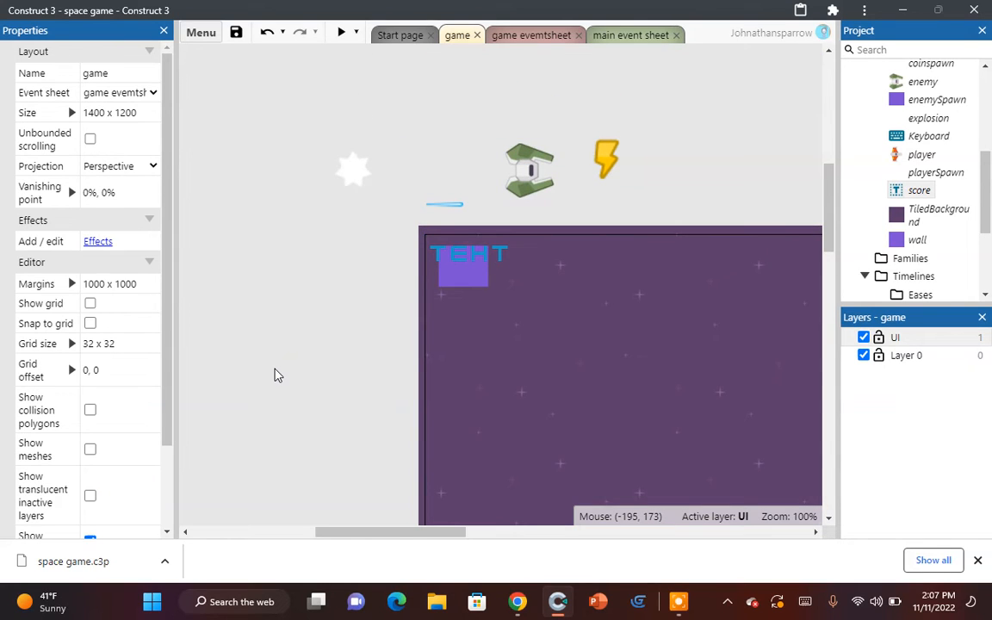
pyautogui.click(633, 35)
pyautogui.scroll(-3, 405, 381)
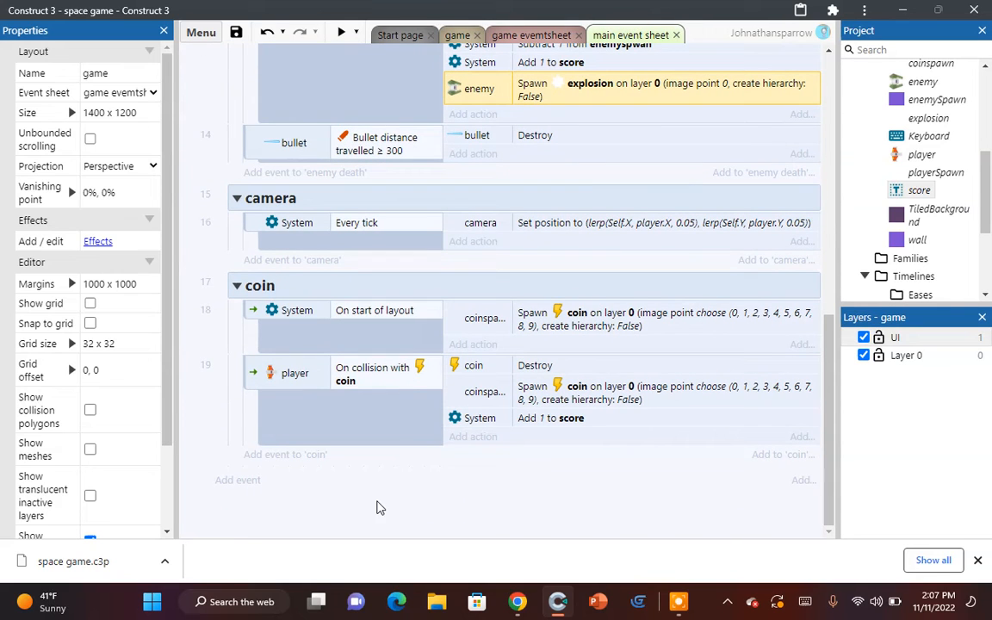
pyautogui.rightClick(388, 476)
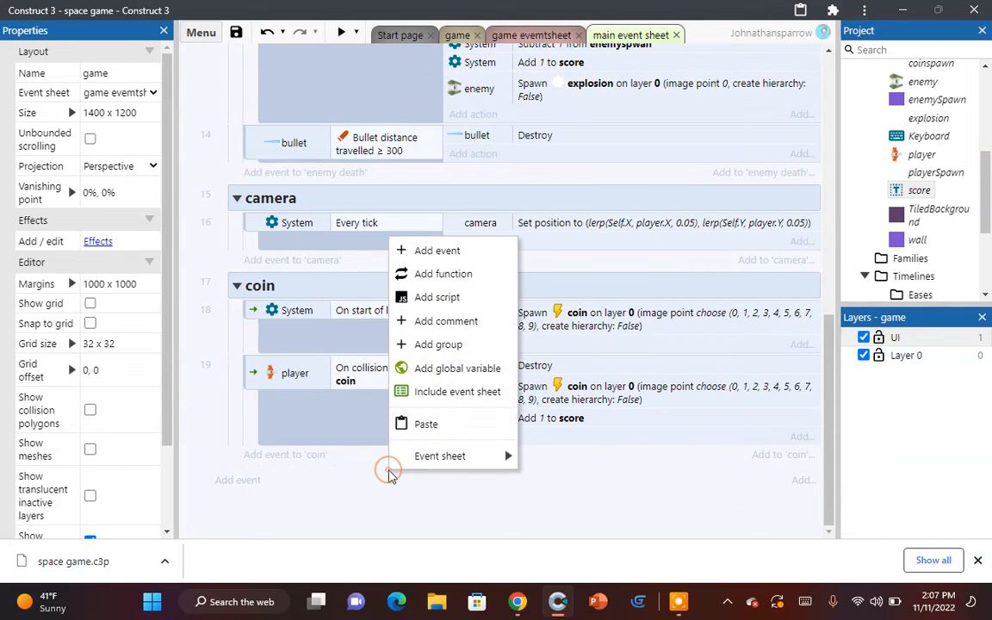
pyautogui.click(430, 344)
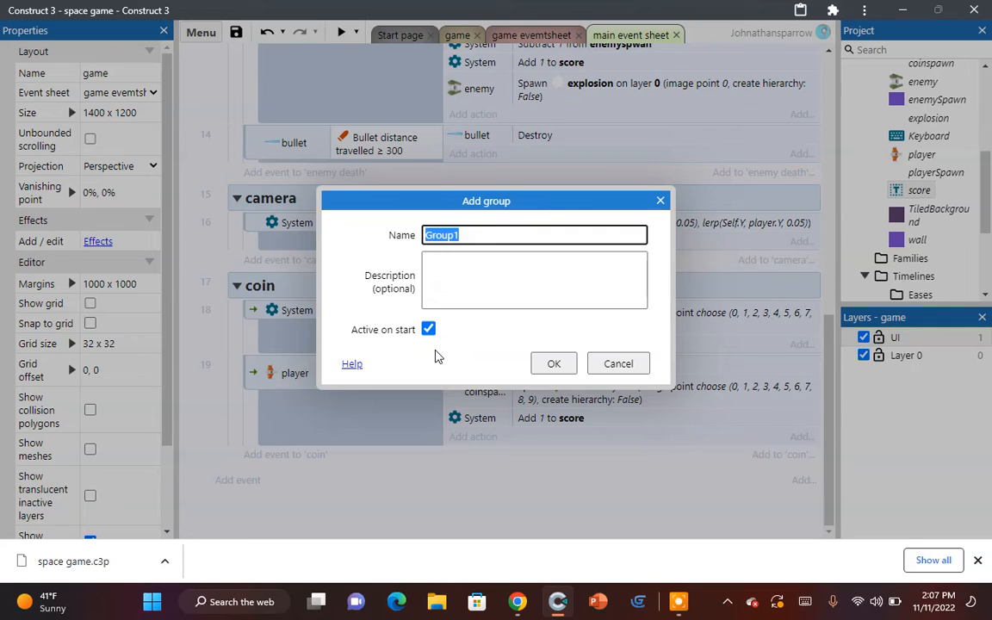
pyautogui.write('score text')
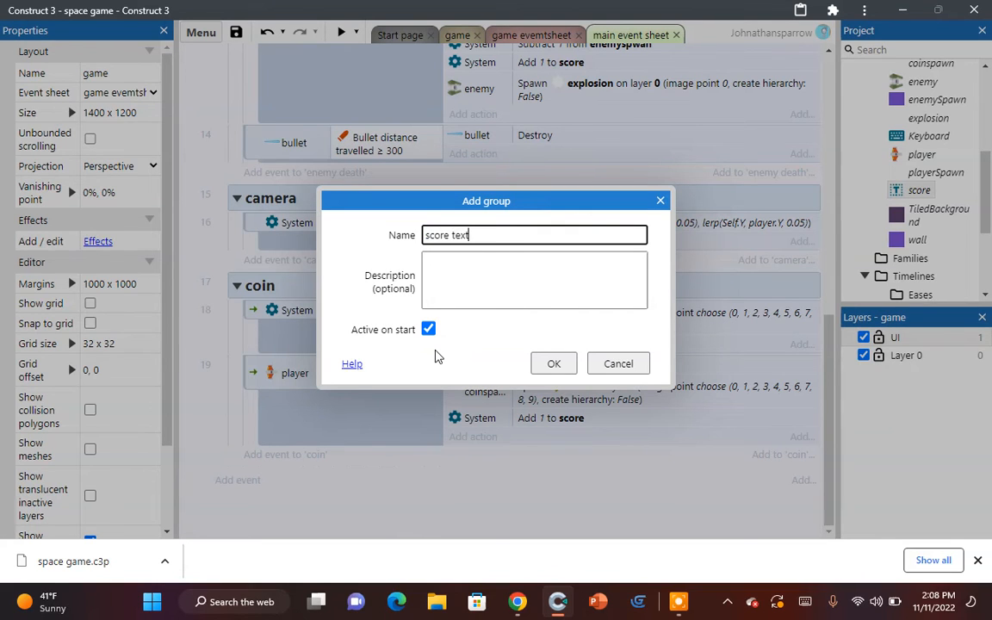
pyautogui.press('Return')
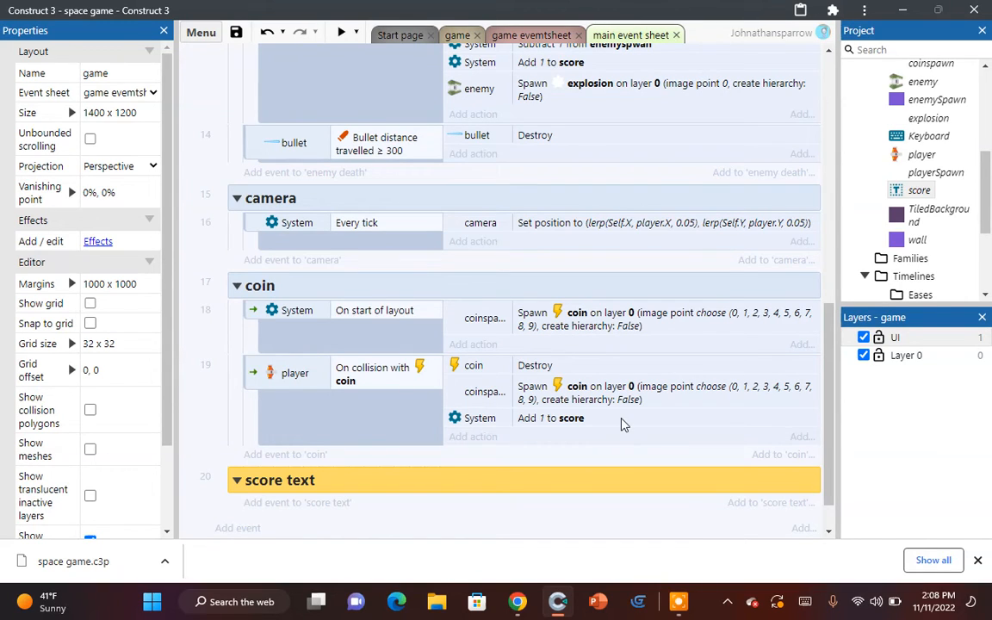
# Step: Add a System Every tick event to the score text group
pyautogui.click(296, 504)
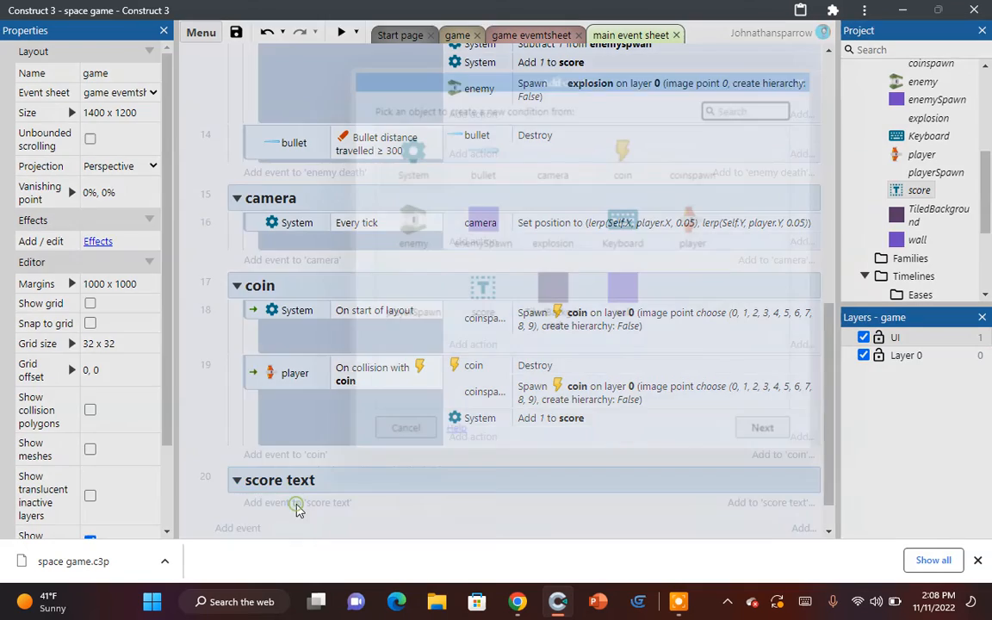
pyautogui.doubleClick(410, 159)
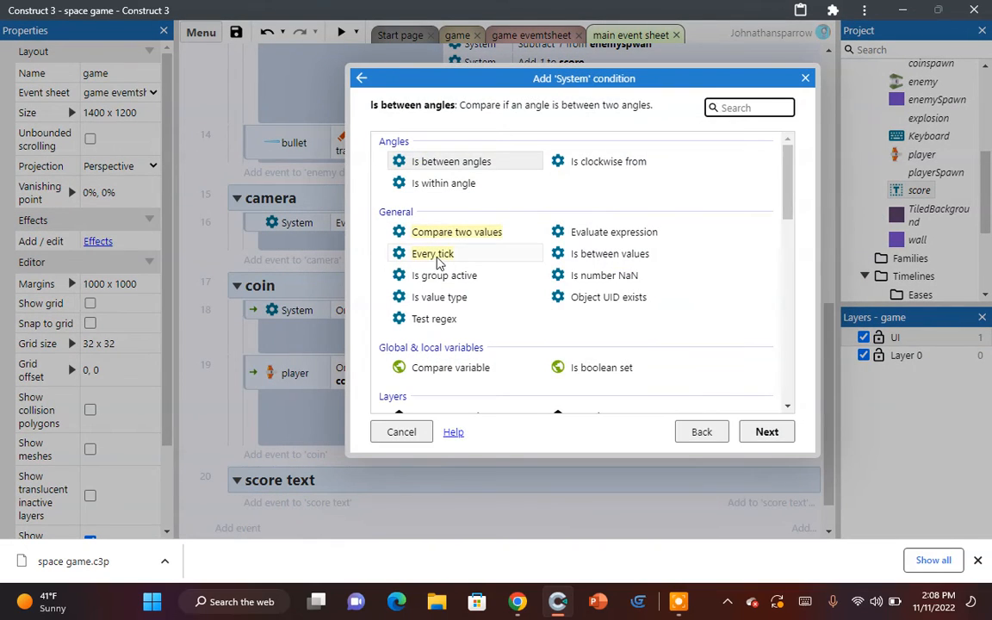
pyautogui.doubleClick(435, 254)
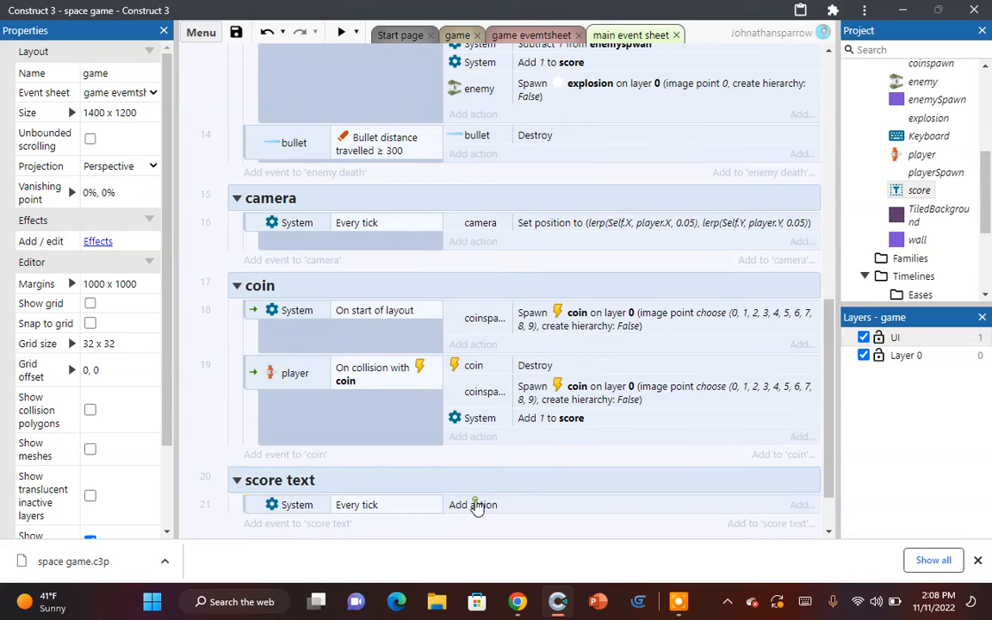
# Step: Add a Set text action for the score text object to the Every tick event, using "score: " &score with the global score variable
pyautogui.click(473, 504)
pyautogui.doubleClick(442, 291)
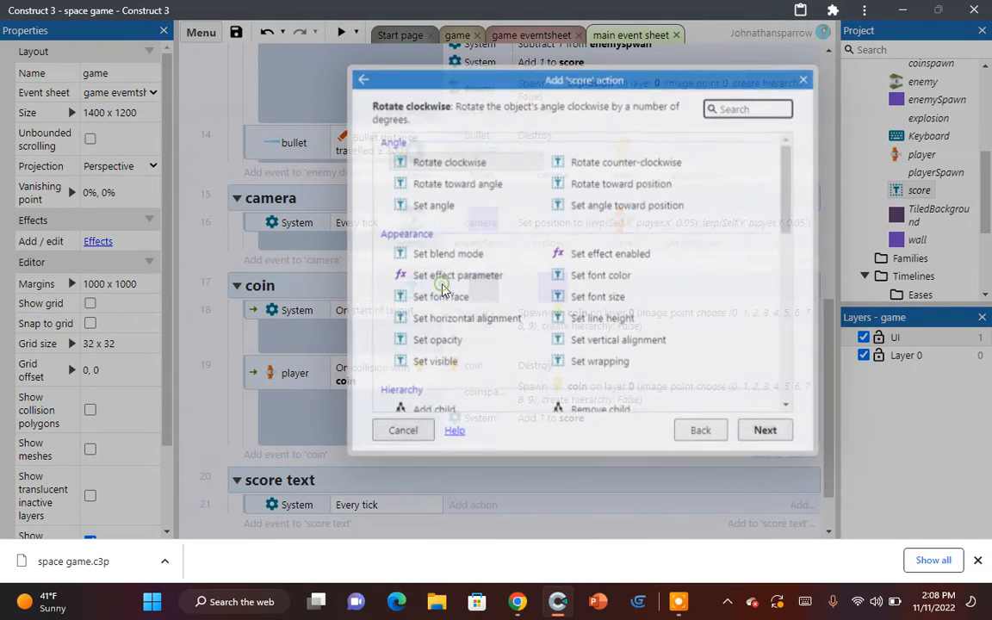
pyautogui.write('set')
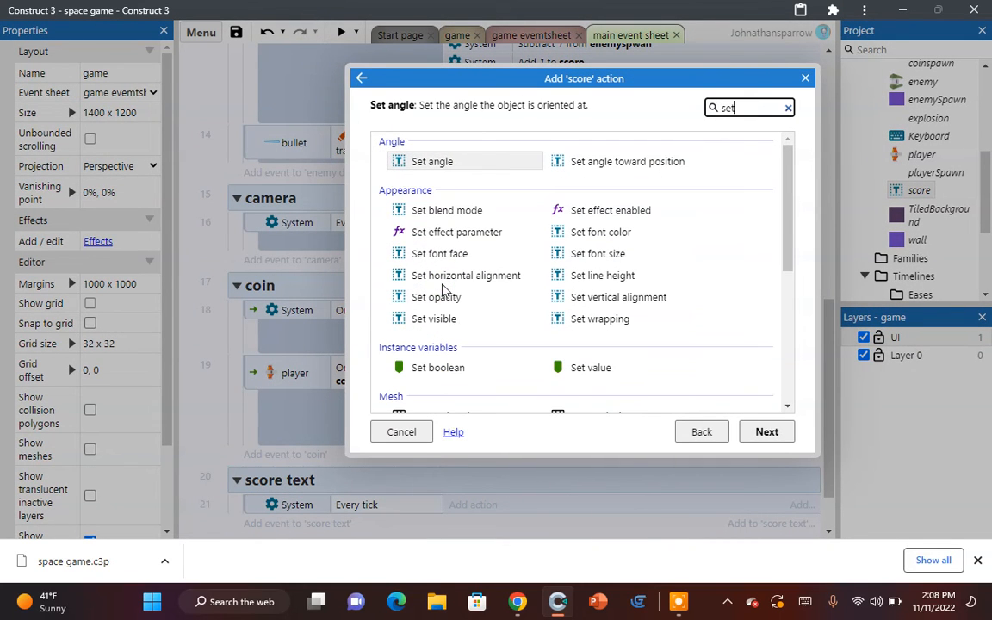
pyautogui.write(' text')
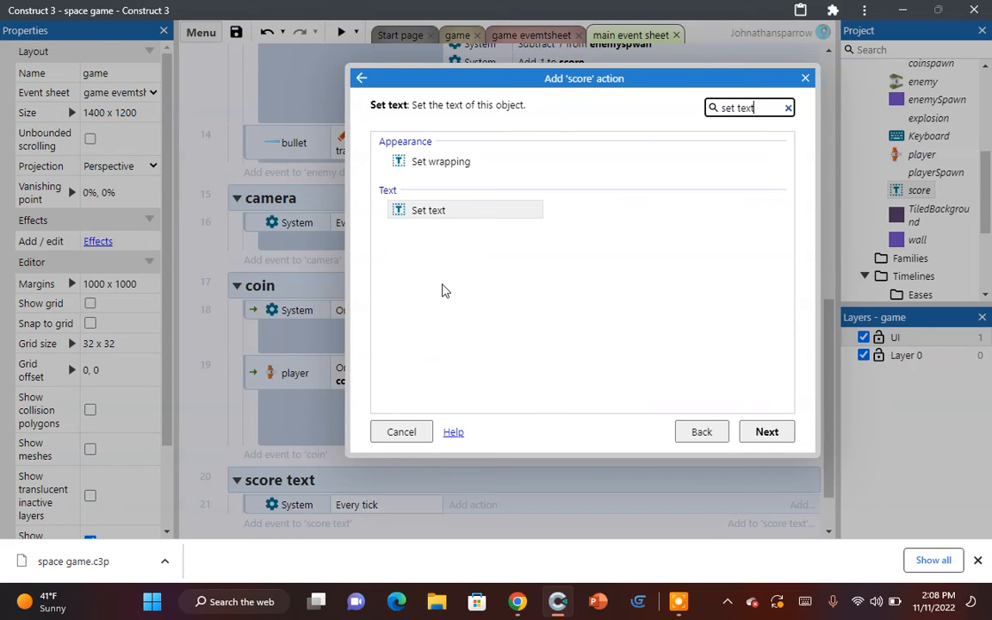
pyautogui.doubleClick(473, 218)
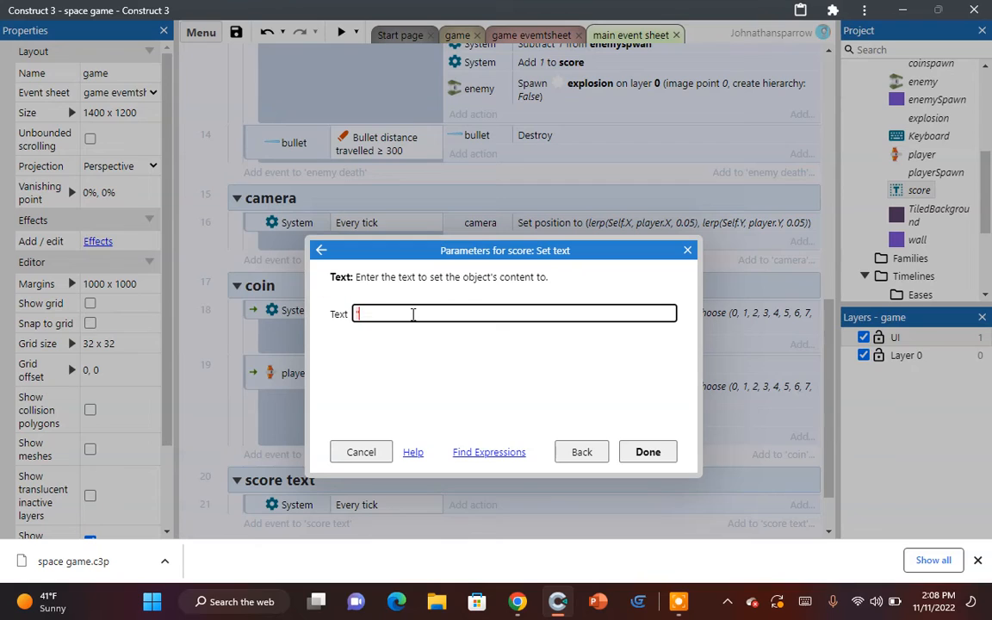
pyautogui.write('e: " &')
pyautogui.write('score')
pyautogui.press('Down')
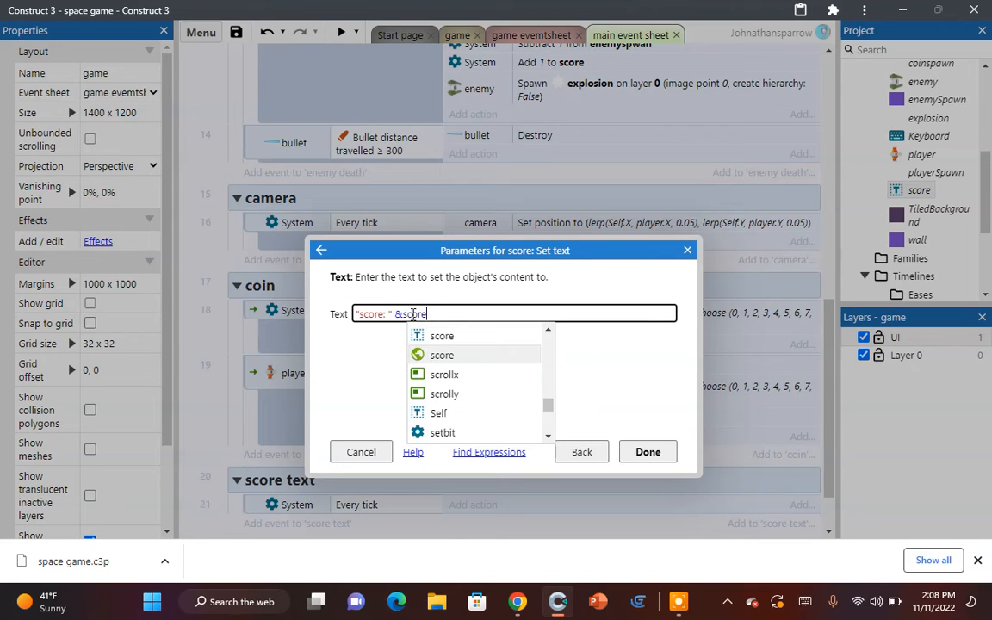
pyautogui.press('Return')
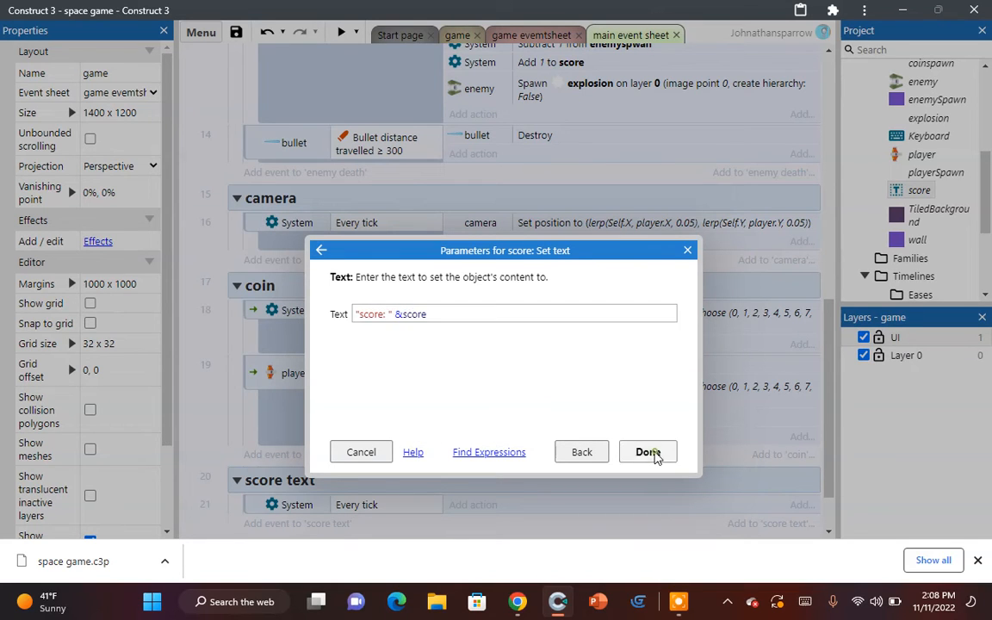
pyautogui.click(647, 451)
# Step: Preview the game and fly and shoot with the ship to test the on-screen score display
pyautogui.click(342, 33)
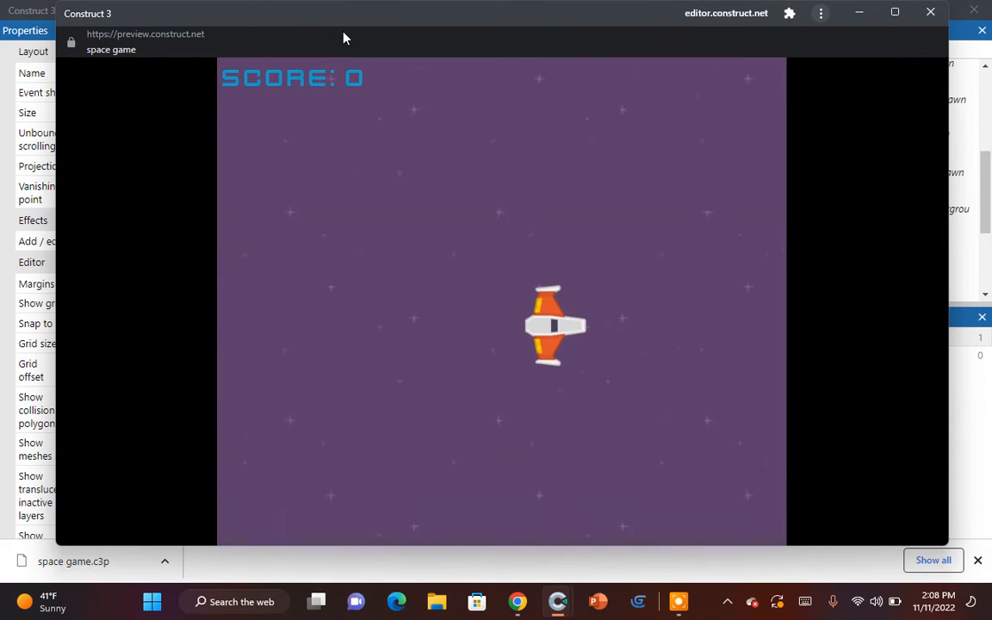
pyautogui.press('Up')
pyautogui.press('Left')
pyautogui.press('Up')
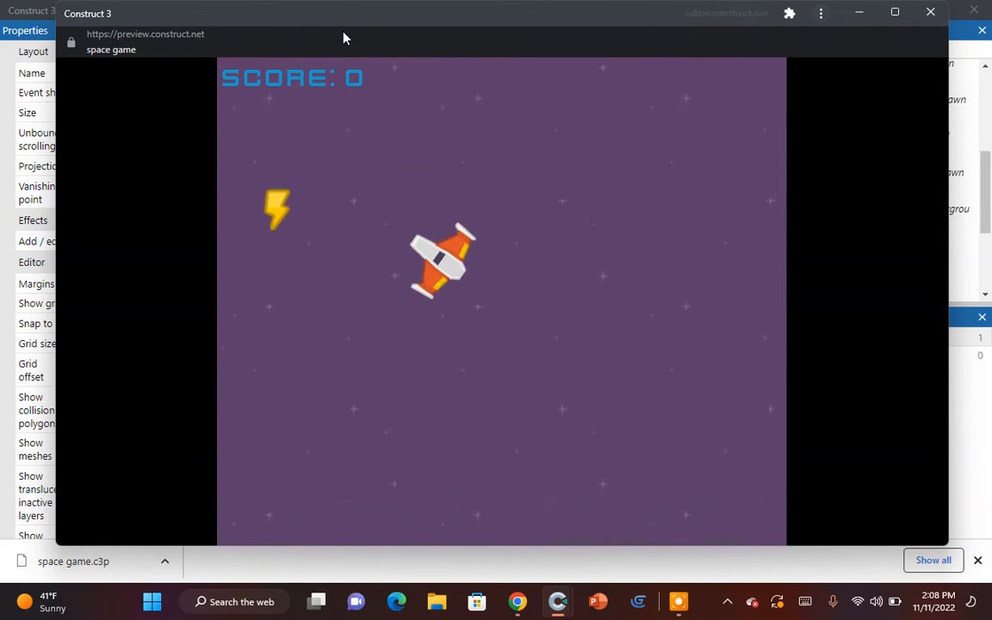
pyautogui.press('Left')
pyautogui.press('space')
pyautogui.press('space')
pyautogui.press('space')
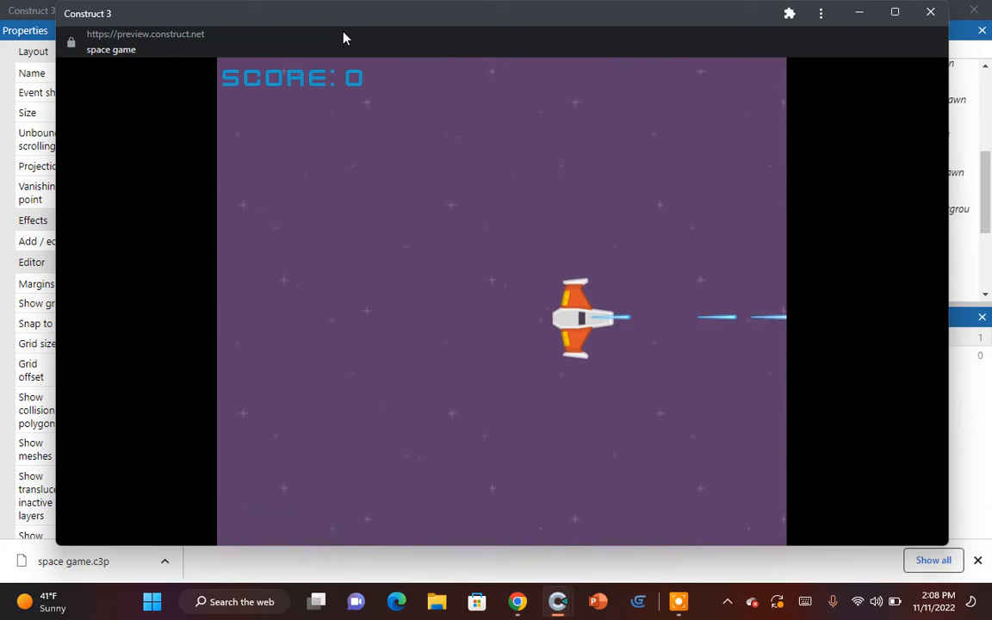
pyautogui.press('Left')
pyautogui.press('Up')
pyautogui.press('Left')
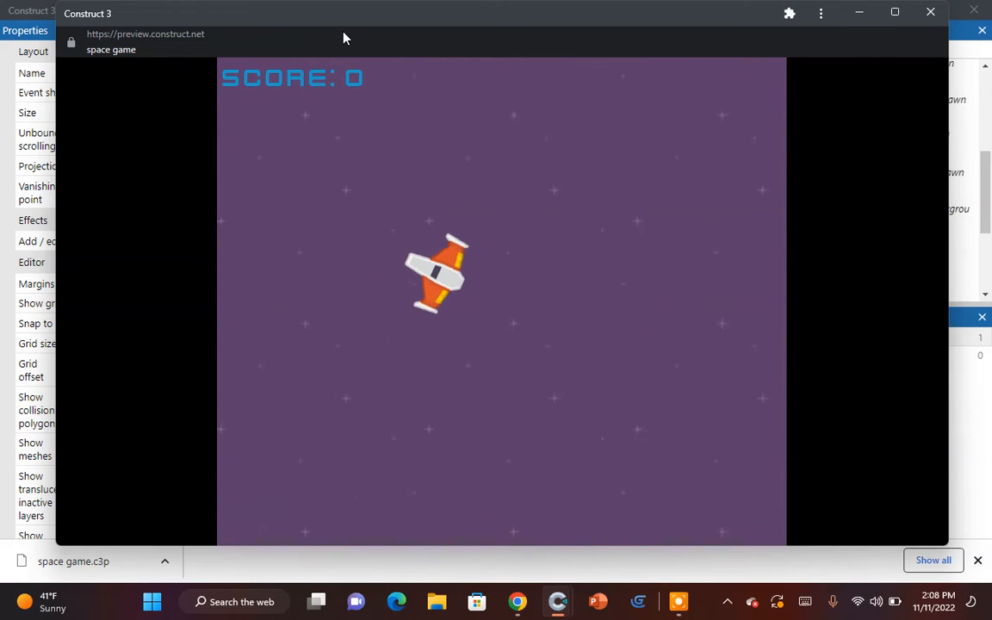
pyautogui.press('Up')
pyautogui.press('Left')
pyautogui.press('Up')
pyautogui.press('space')
pyautogui.press('space')
pyautogui.press('Right')
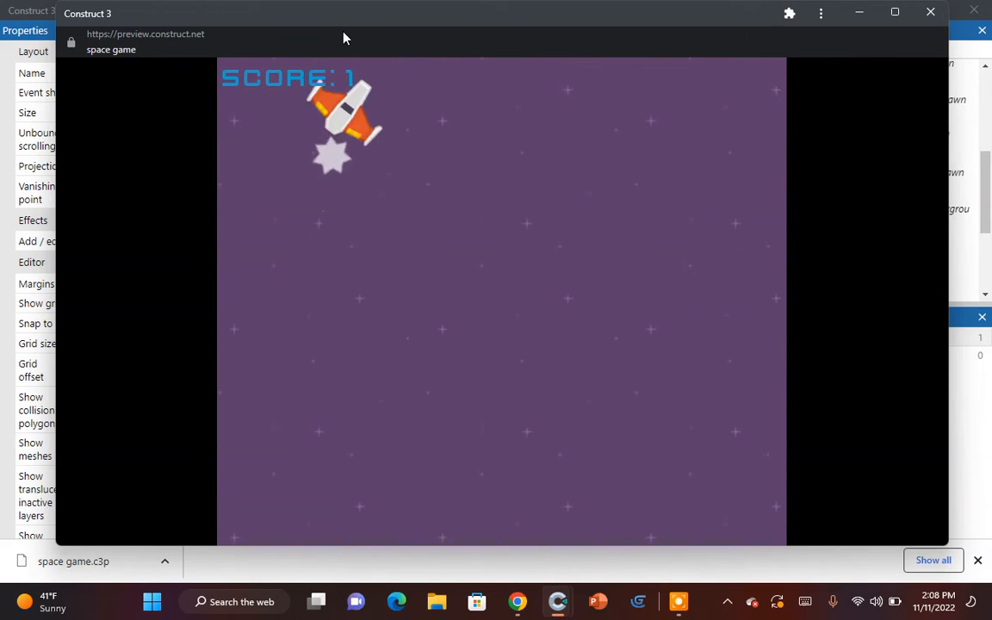
pyautogui.press('Down')
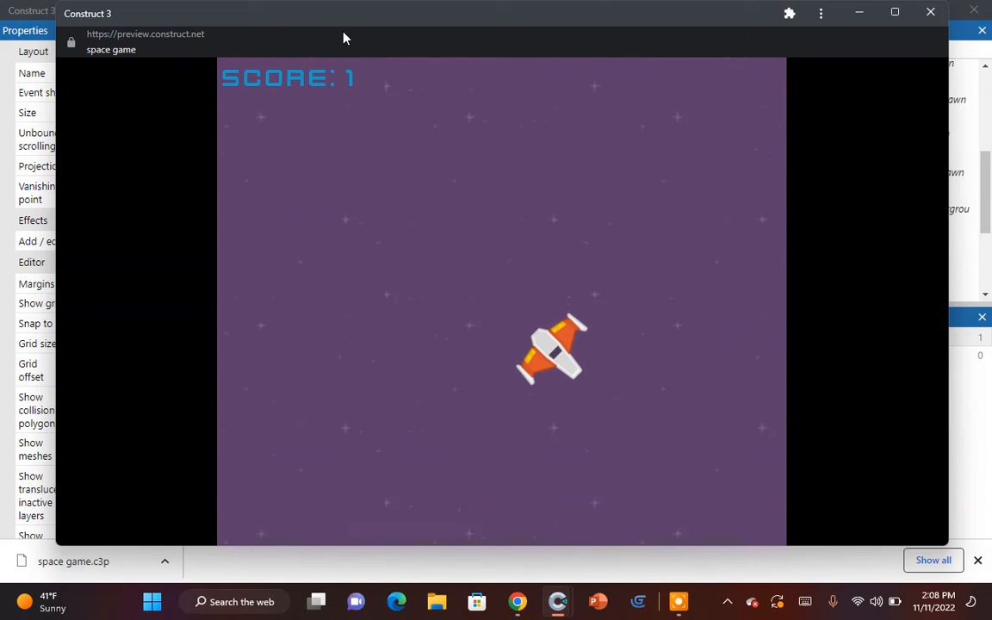
pyautogui.press('Right')
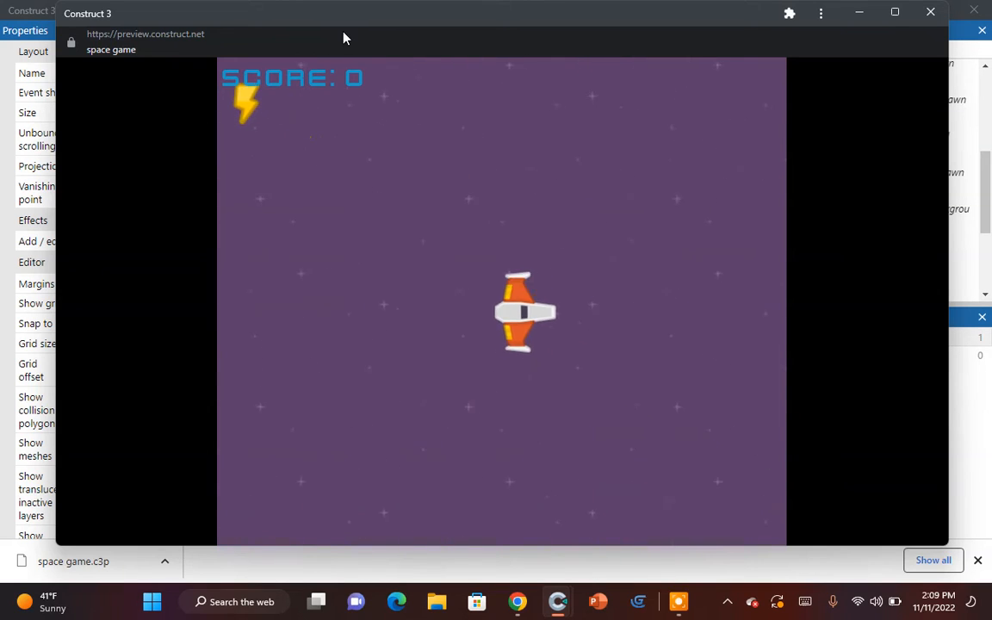
# Step: Playtest the space game by flying the ship, collecting coins and shooting enemies, and close the preview
pyautogui.press('Up')
pyautogui.press('Left')
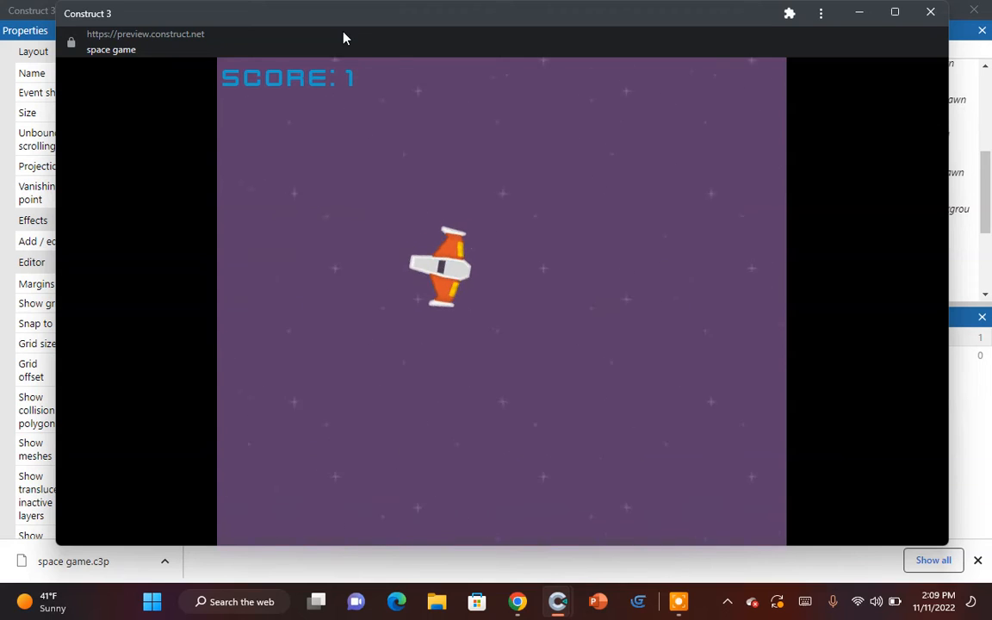
pyautogui.press('Down')
pyautogui.press('Left')
pyautogui.press('Up')
pyautogui.press('space')
pyautogui.press('space')
pyautogui.press('space')
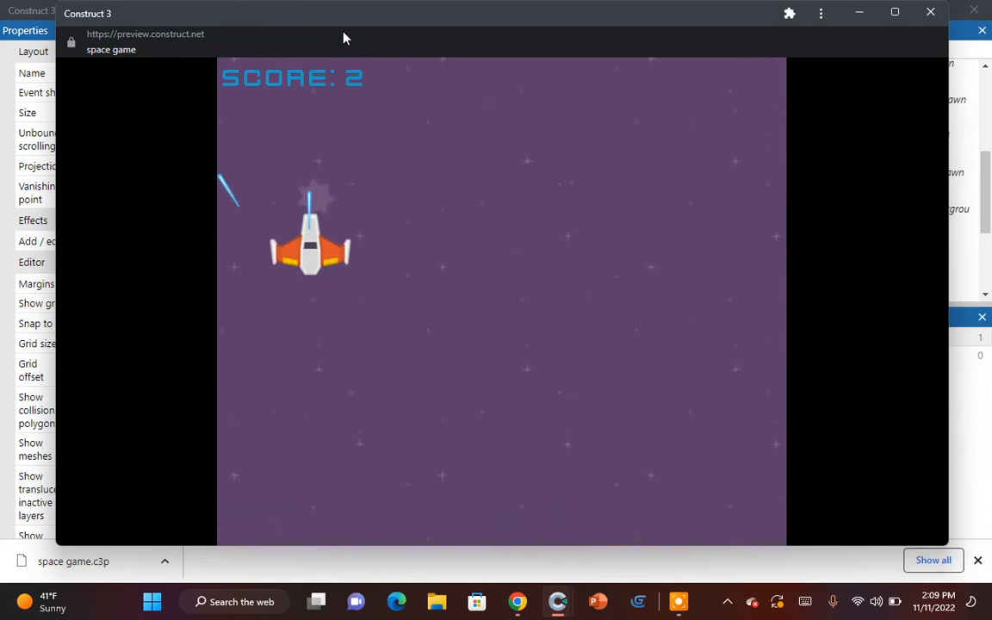
pyautogui.press('Right')
pyautogui.press('Down')
pyautogui.press('Right')
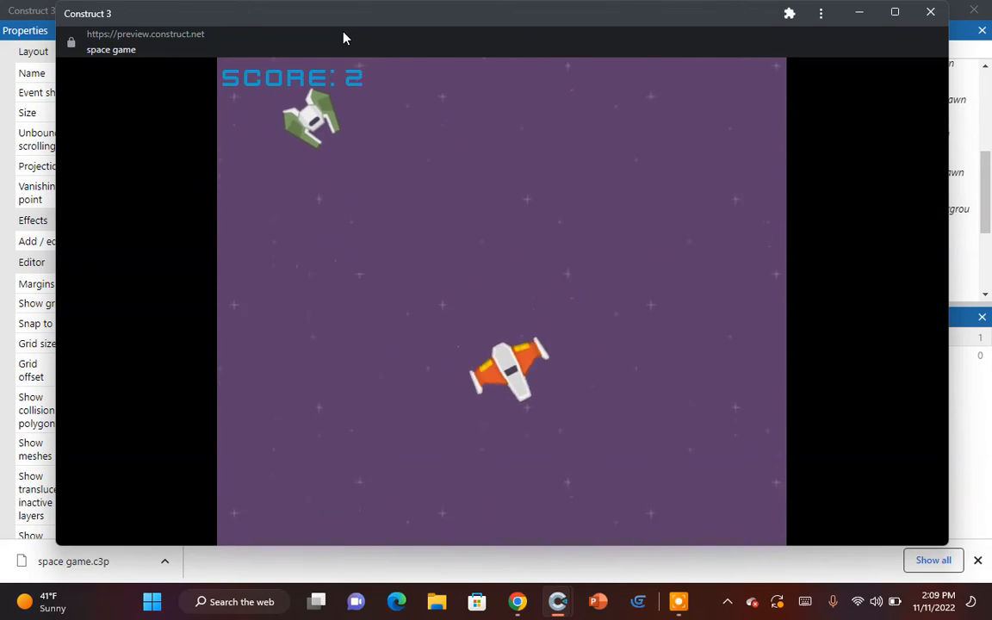
pyautogui.press('Up')
pyautogui.press('space')
pyautogui.press('Left')
pyautogui.press('space')
pyautogui.press('space')
pyautogui.press('Up')
pyautogui.press('space')
pyautogui.press('space')
pyautogui.press('space')
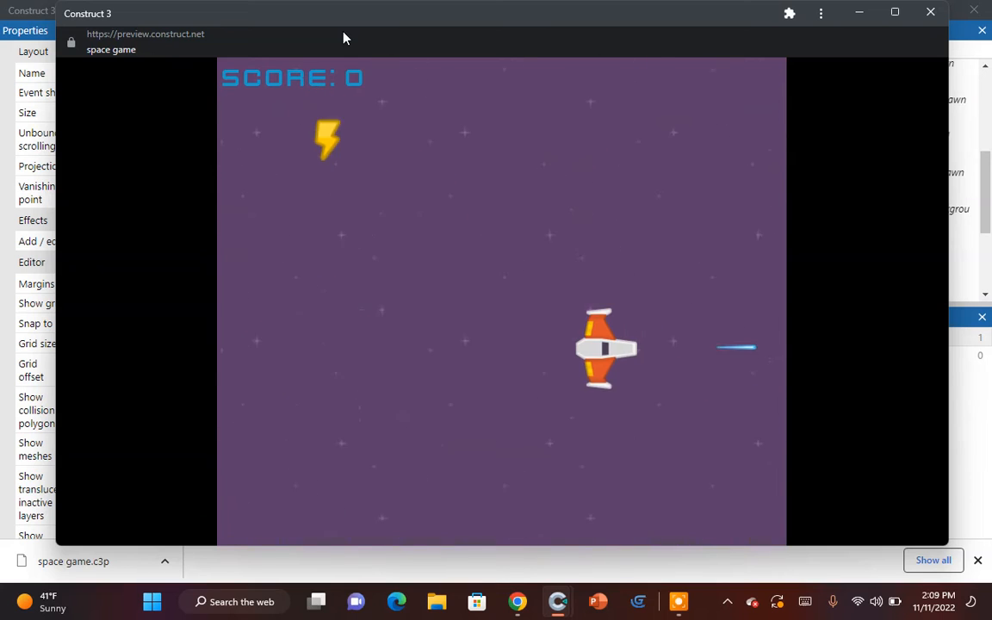
pyautogui.press('Right')
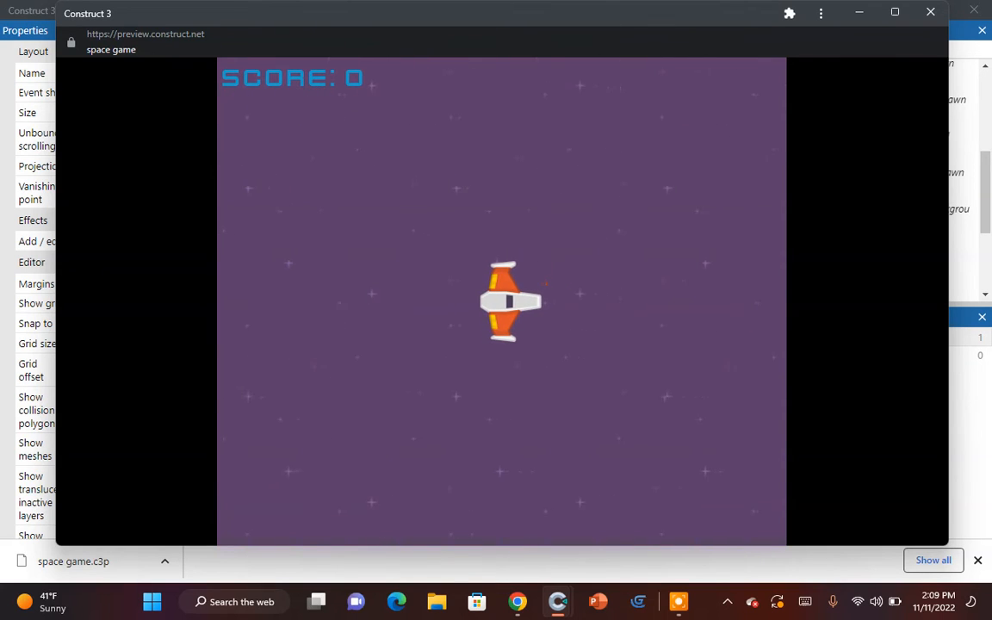
pyautogui.click(930, 12)
# Step: Collapse all event groups in the main event sheet, from player bullet through score text
pyautogui.scroll(8, 637, 502)
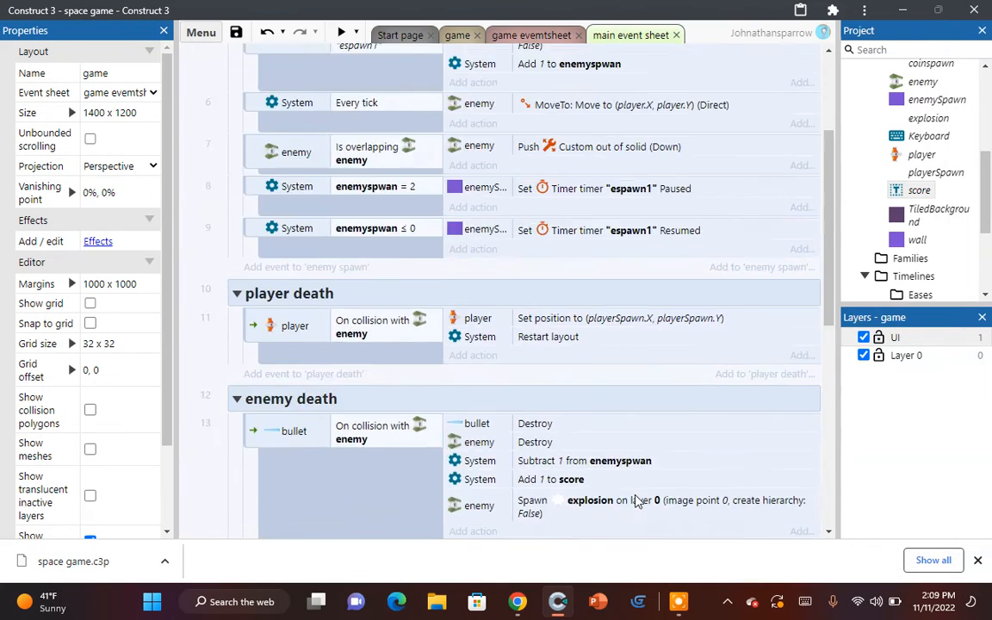
pyautogui.scroll(-1, 637, 502)
pyautogui.scroll(1, 585, 474)
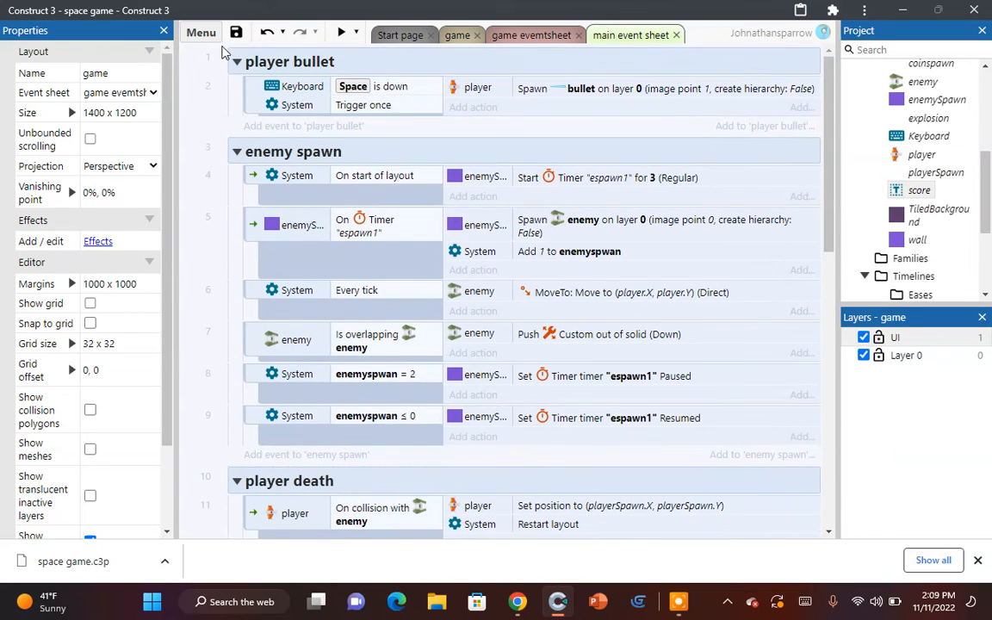
pyautogui.click(237, 63)
pyautogui.click(237, 90)
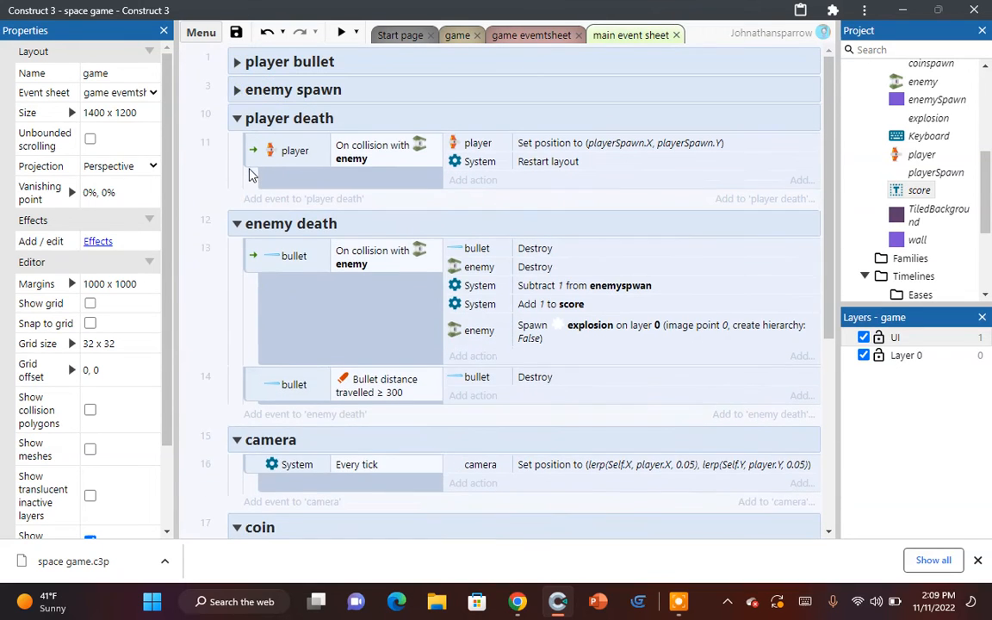
pyautogui.click(236, 224)
pyautogui.click(238, 253)
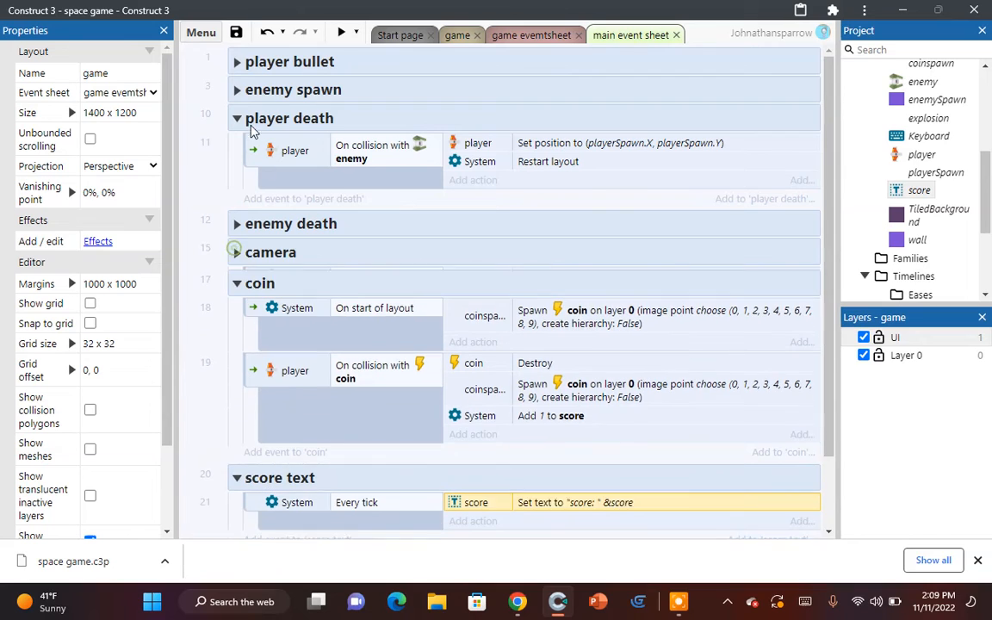
pyautogui.click(237, 119)
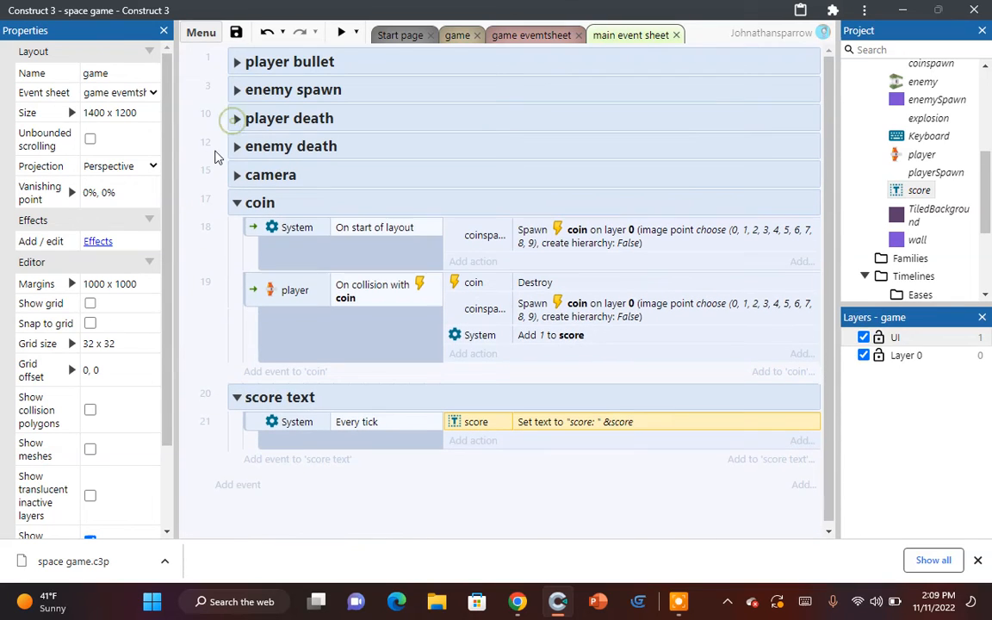
pyautogui.click(238, 204)
pyautogui.click(237, 233)
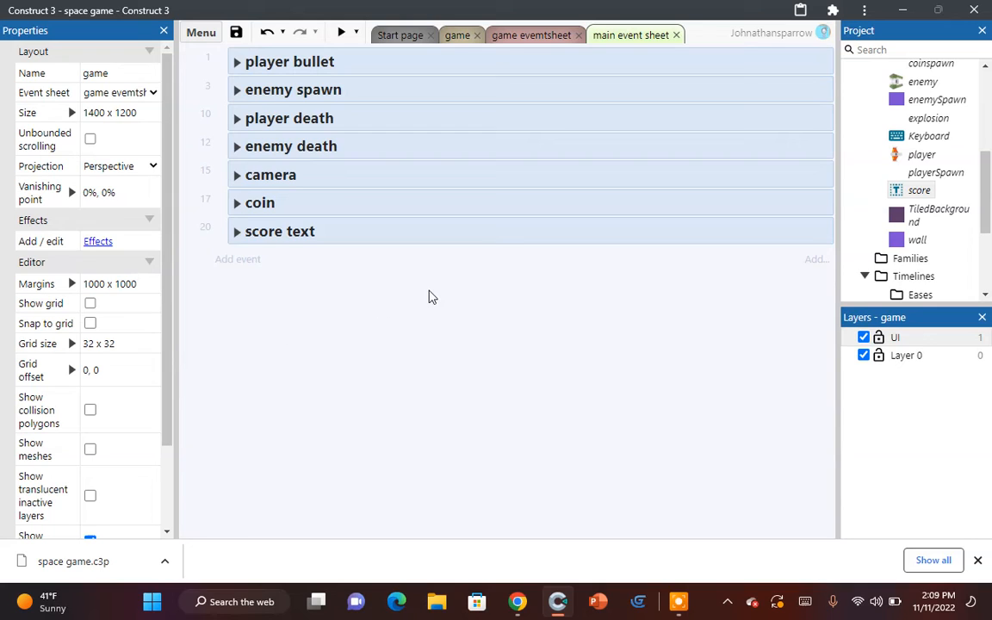
# Step: Delete the Restart layout action from the player–enemy collision event in the player death group
pyautogui.click(238, 119)
pyautogui.click(481, 164)
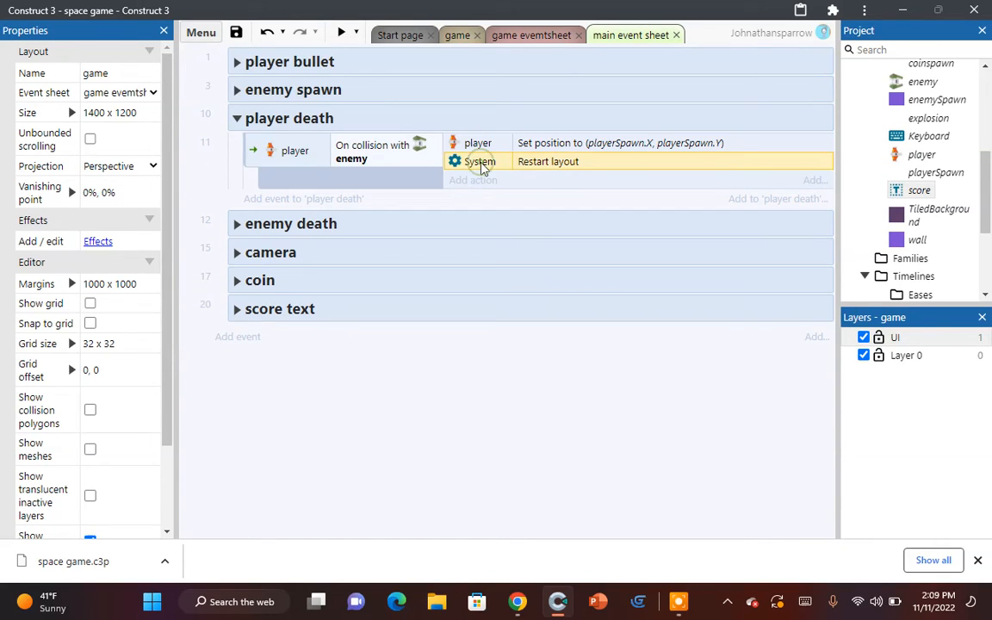
pyautogui.press('Delete')
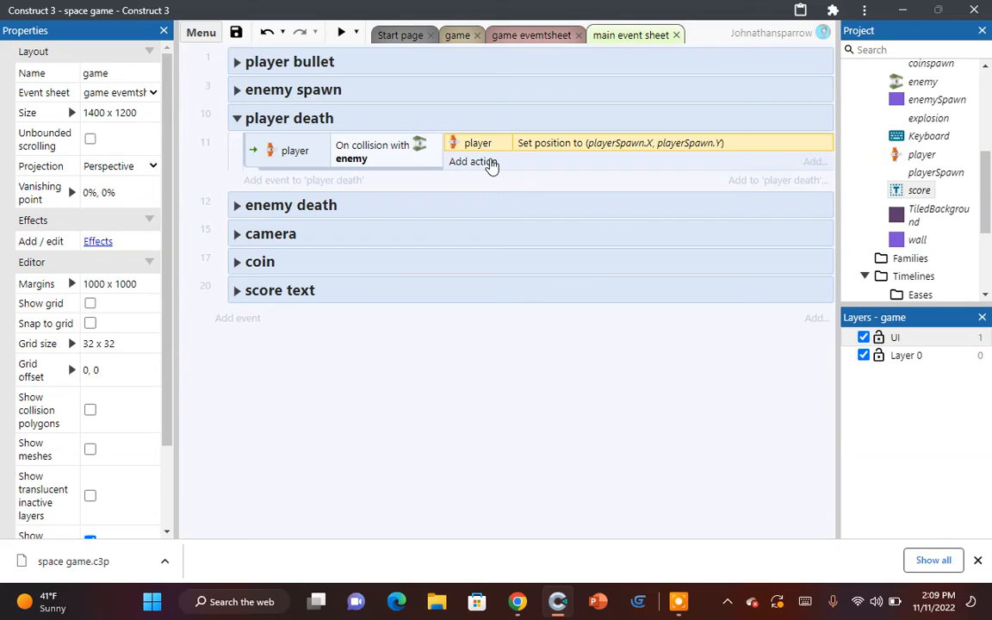
pyautogui.click(490, 164)
pyautogui.doubleClick(492, 162)
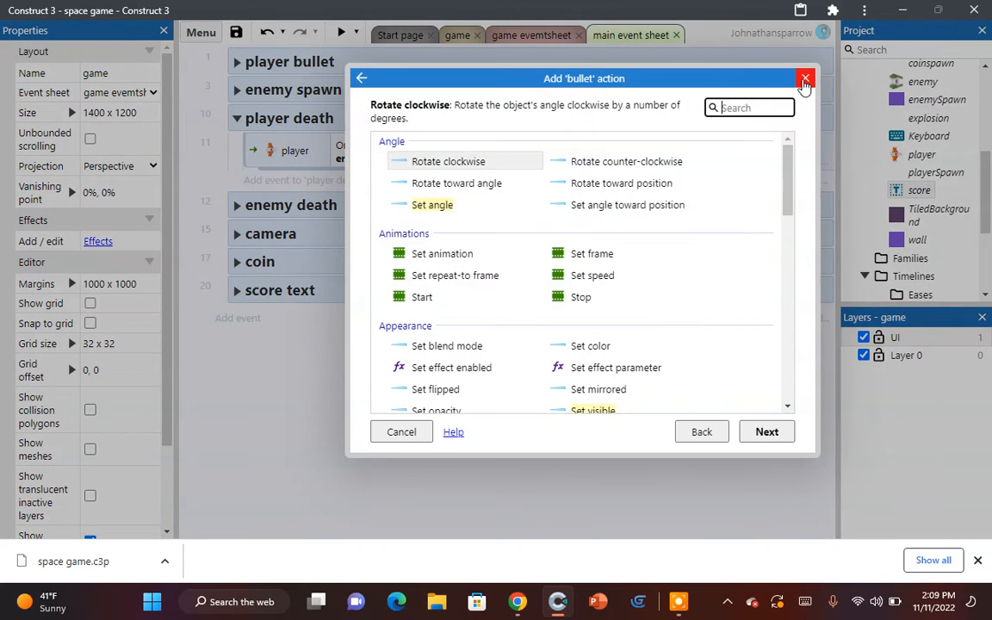
pyautogui.click(804, 80)
# Step: Start a Set position action for the enemy object in the player–enemy collision event
pyautogui.click(491, 168)
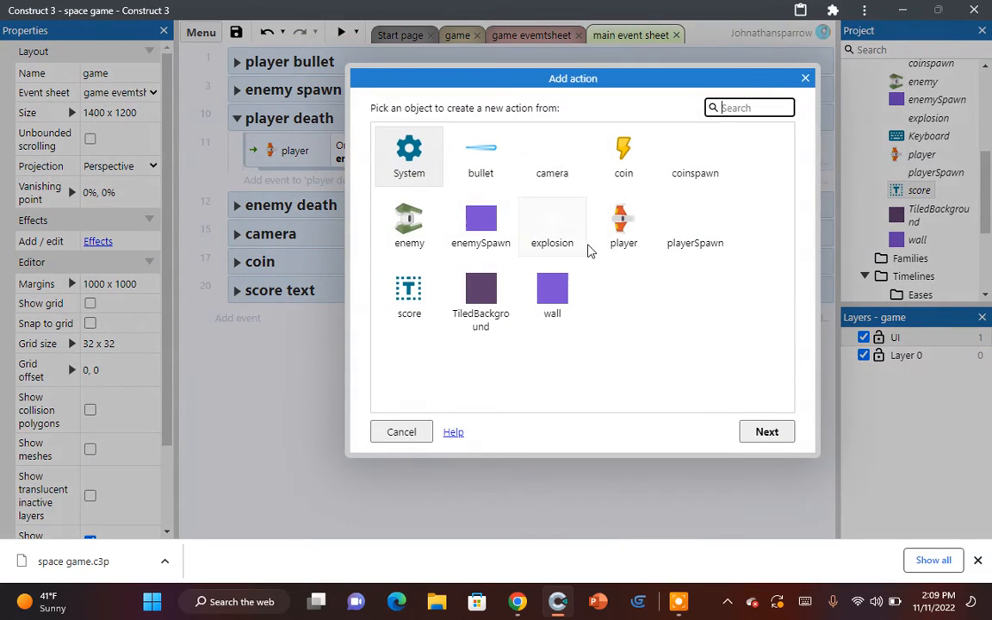
pyautogui.doubleClick(408, 228)
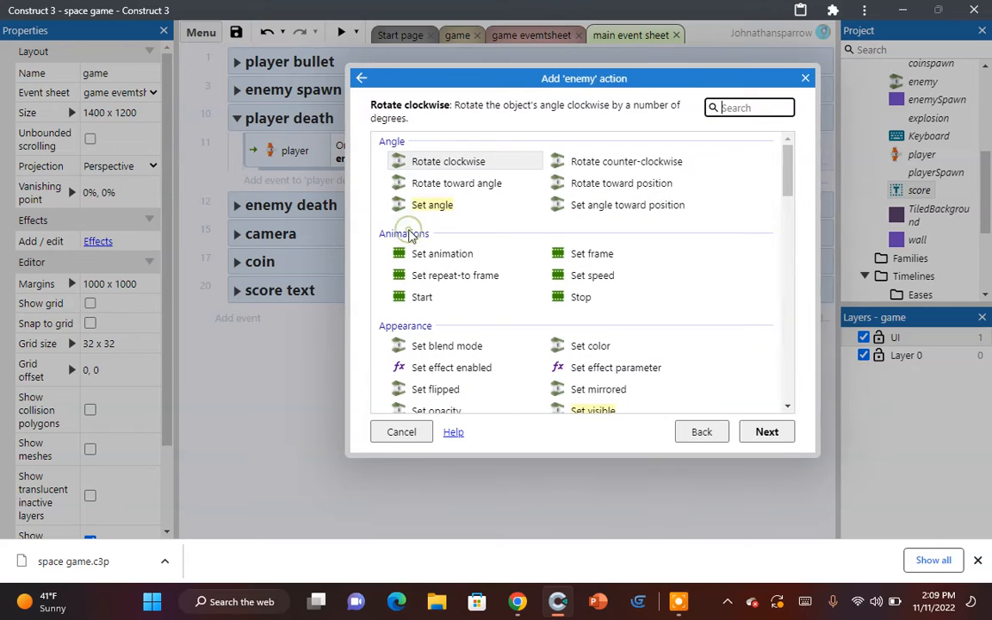
pyautogui.write('set ')
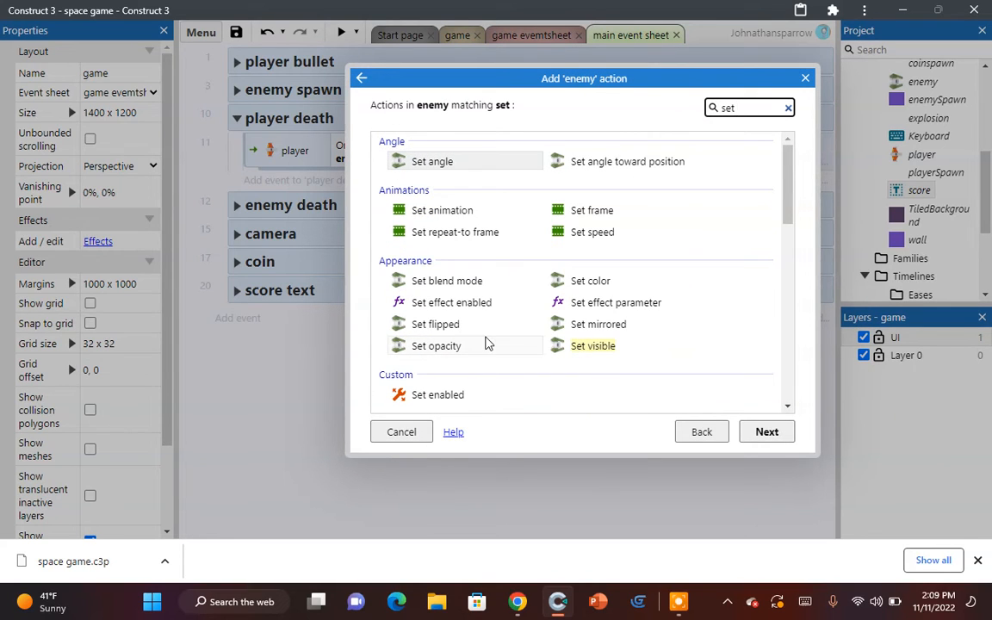
pyautogui.write('po')
pyautogui.doubleClick(492, 163)
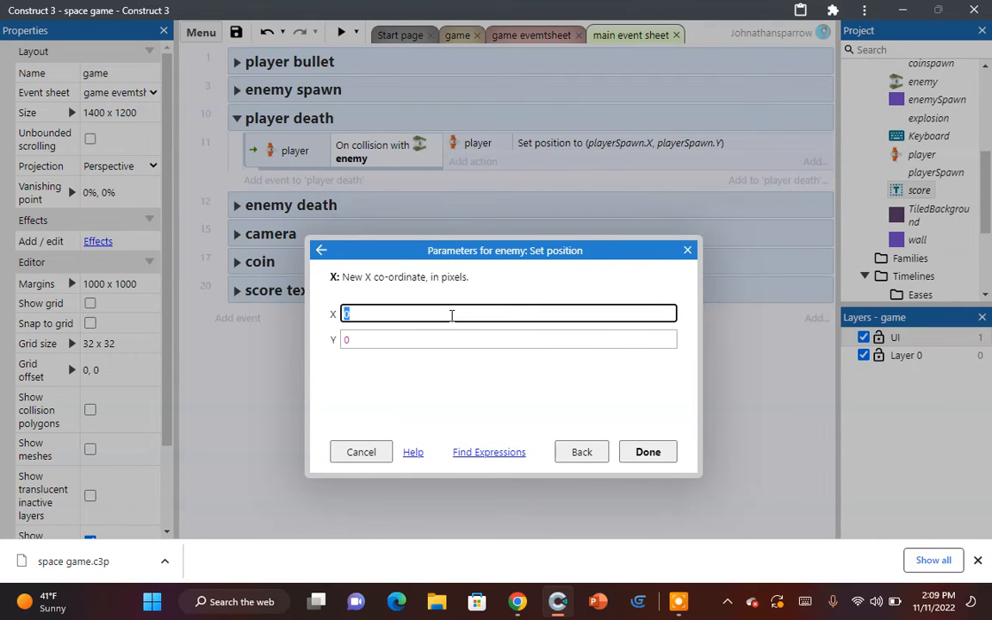
# Step: Set the enemy's new position to X enemySpawn.X and Y enemySpawn.Y, and collapse the player death group
pyautogui.write('een')
pyautogui.press('Down')
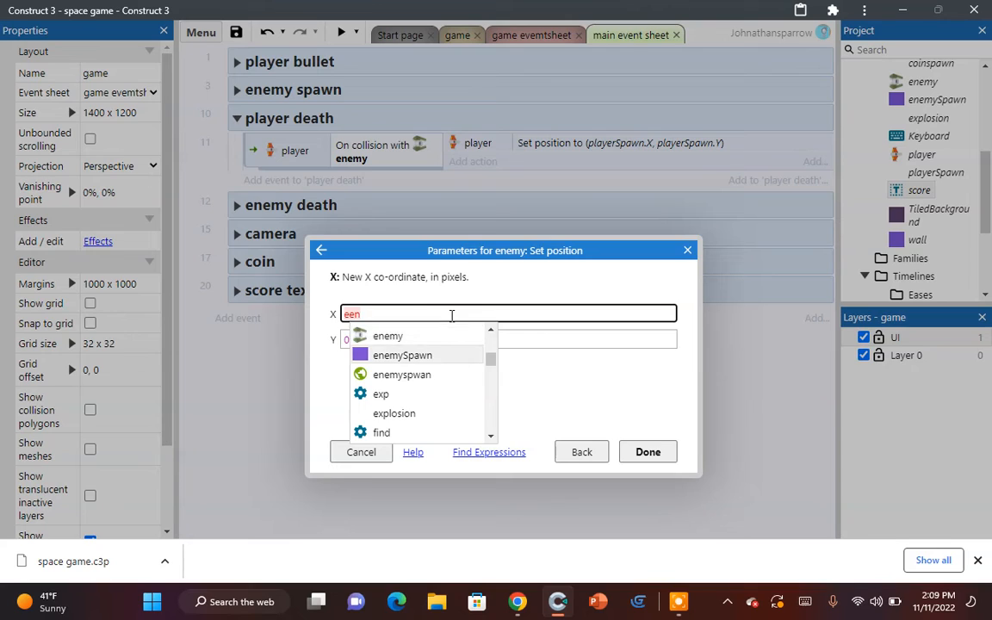
pyautogui.press('Tab')
pyautogui.write('.X')
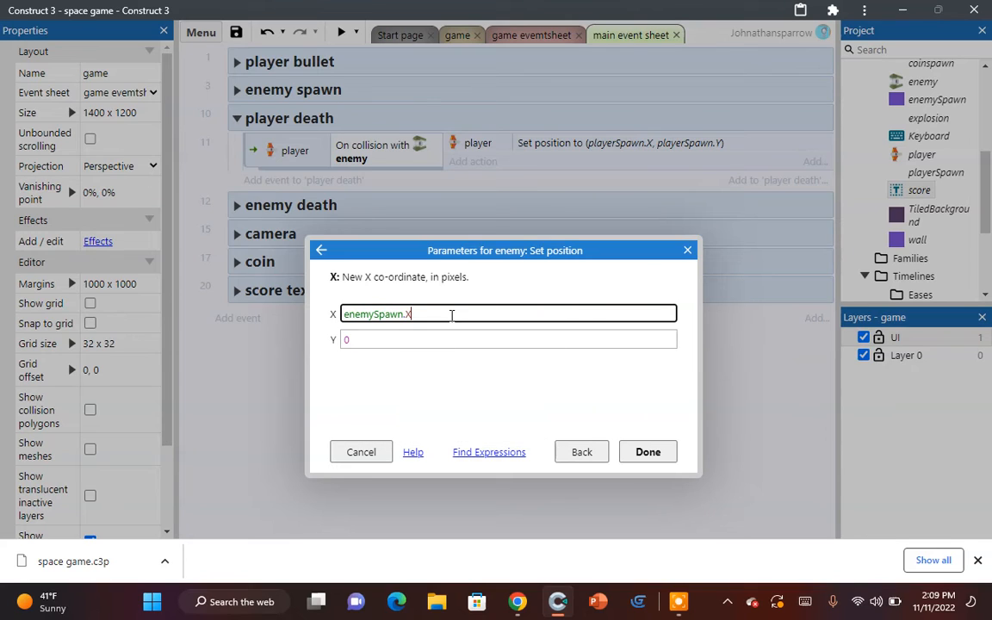
pyautogui.click(442, 334)
pyautogui.write('e')
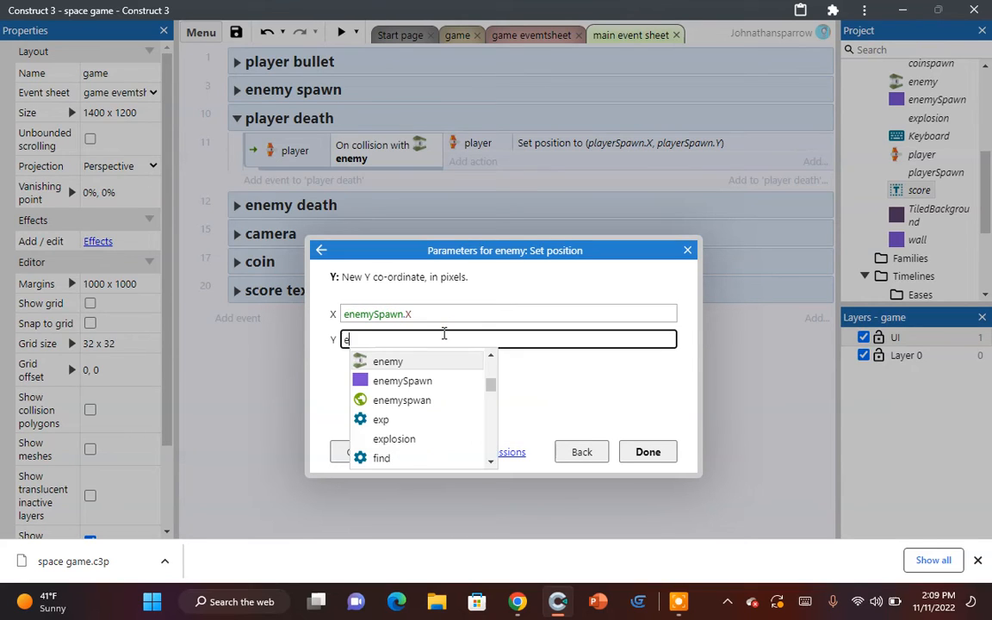
pyautogui.write('nemySpawn.Y')
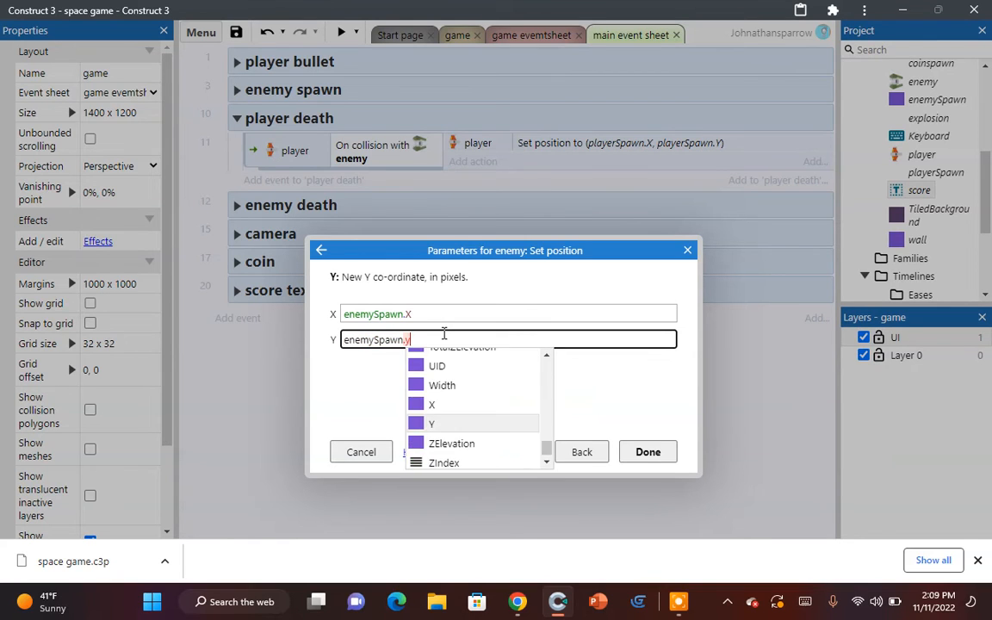
pyautogui.click(648, 451)
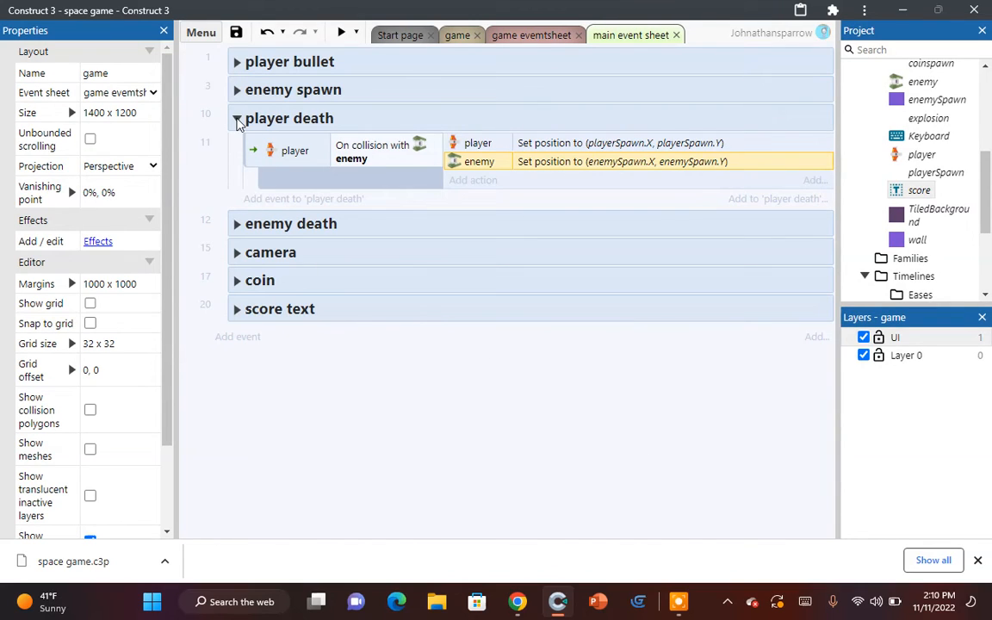
pyautogui.click(236, 119)
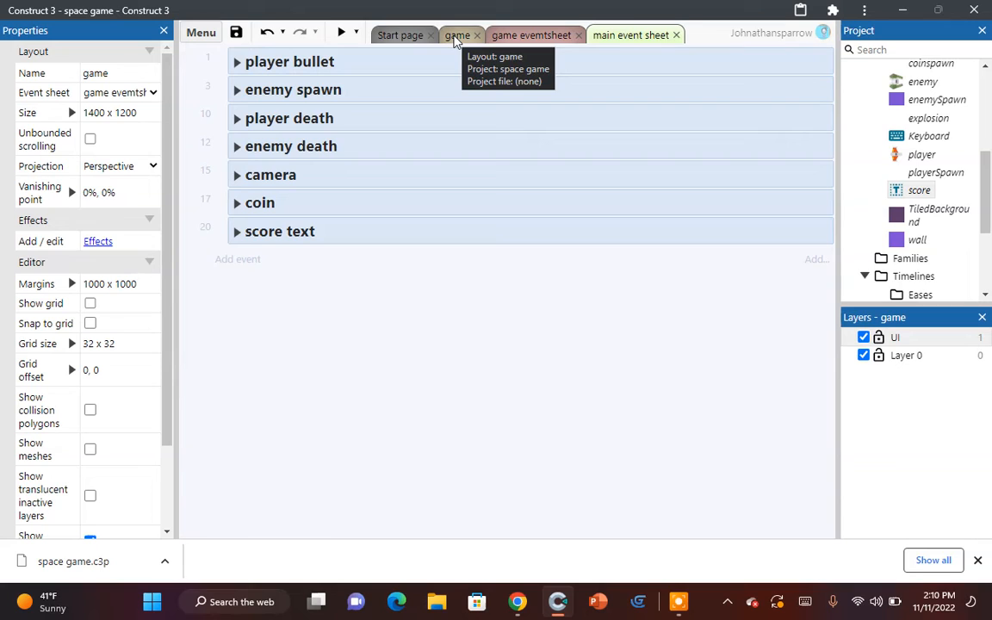
# Step: Add a new layout with its own event sheet to the project and name the layout "lose"
pyautogui.scroll(5, 919, 193)
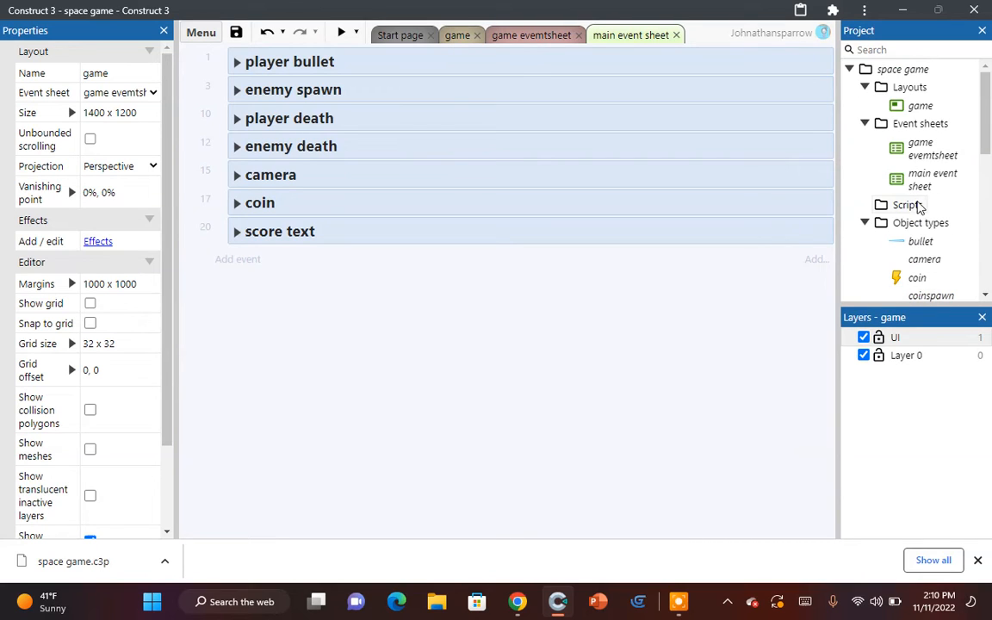
pyautogui.rightClick(900, 88)
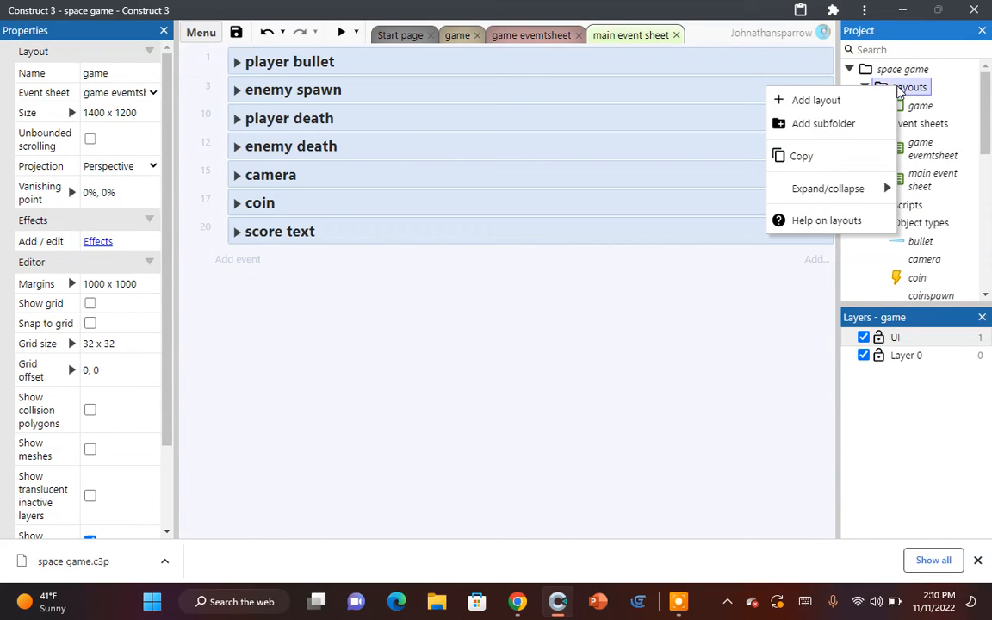
pyautogui.click(874, 100)
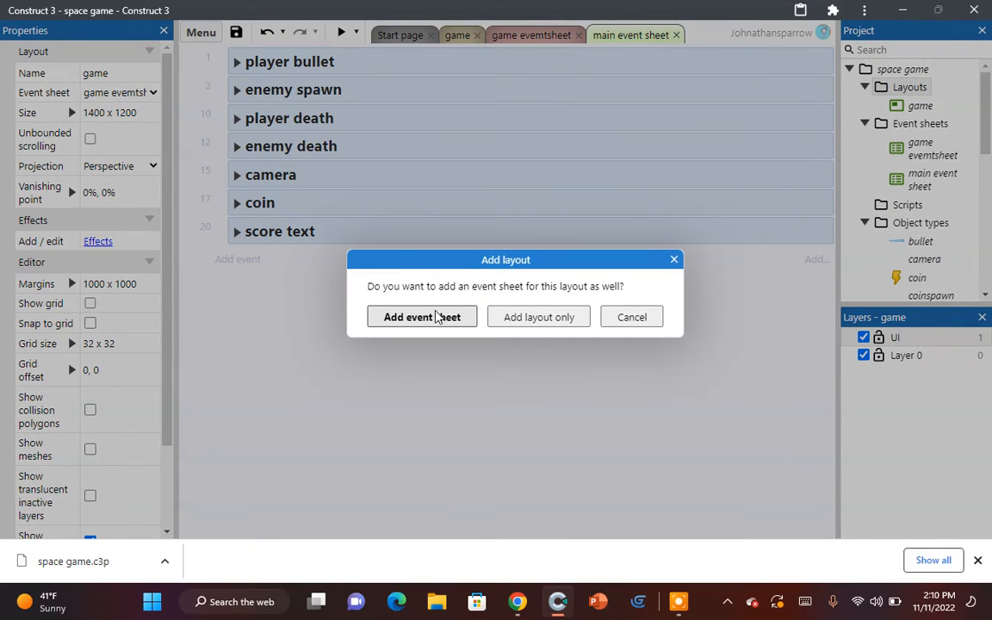
pyautogui.click(435, 316)
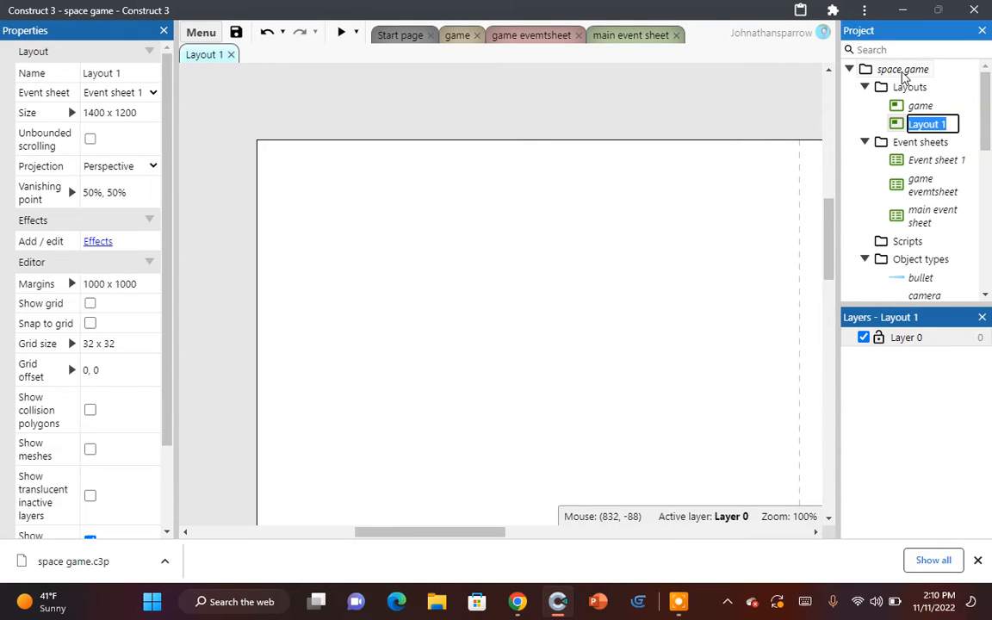
pyautogui.write('lose')
pyautogui.press('Return')
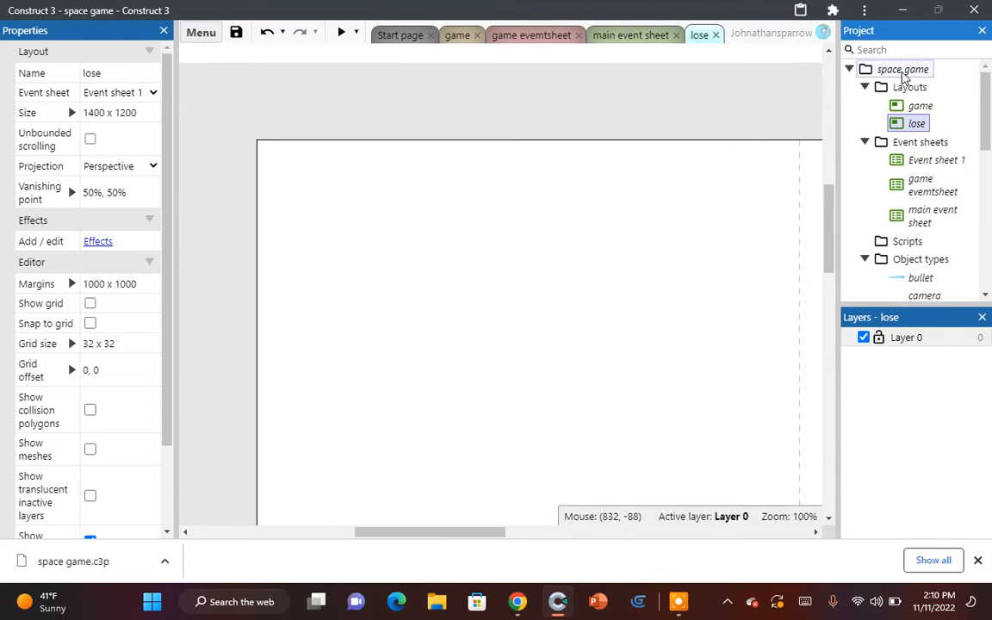
# Step: Rename Event sheet 1 as "lose event sheet" and select the lose layout in the project
pyautogui.rightClick(924, 162)
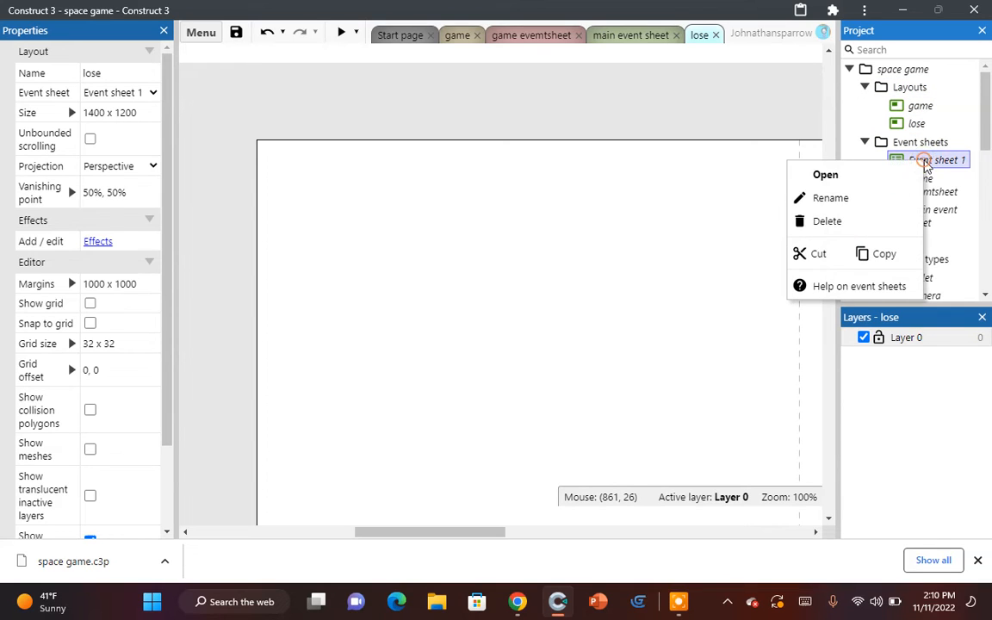
pyautogui.click(847, 200)
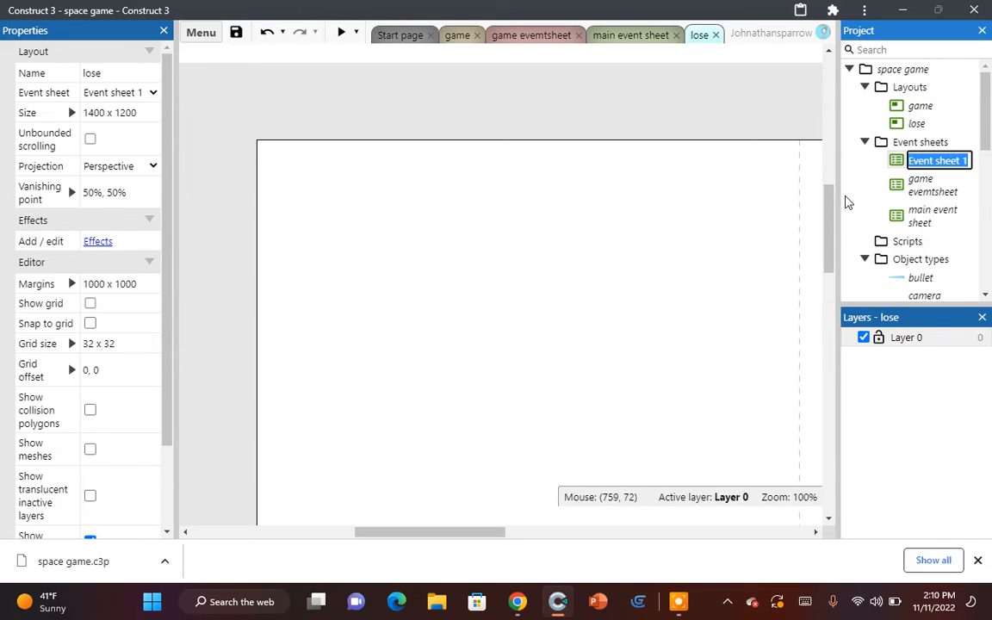
pyautogui.write('lose eve')
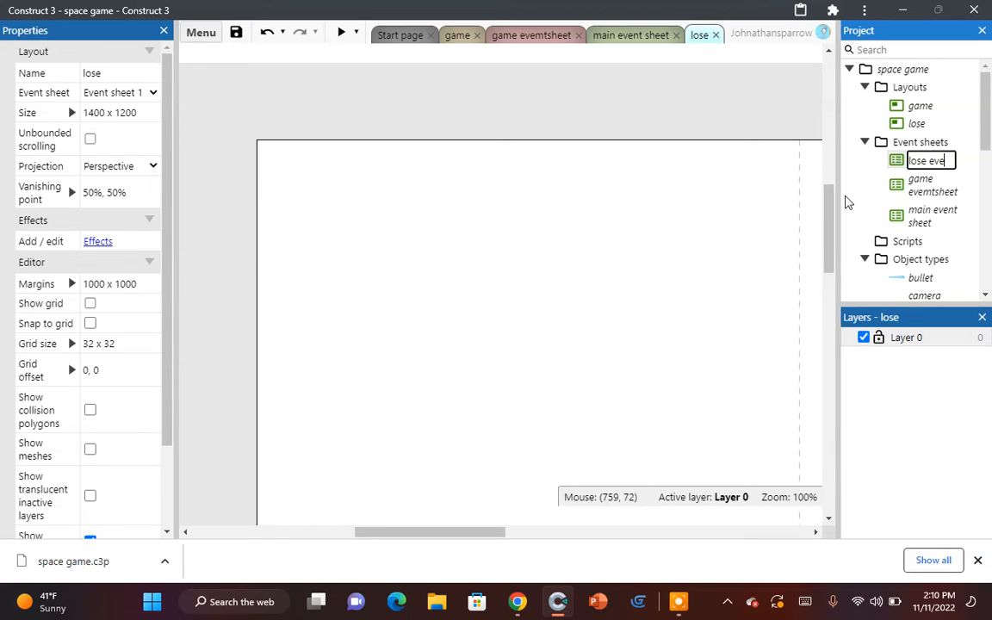
pyautogui.write('nt sheet')
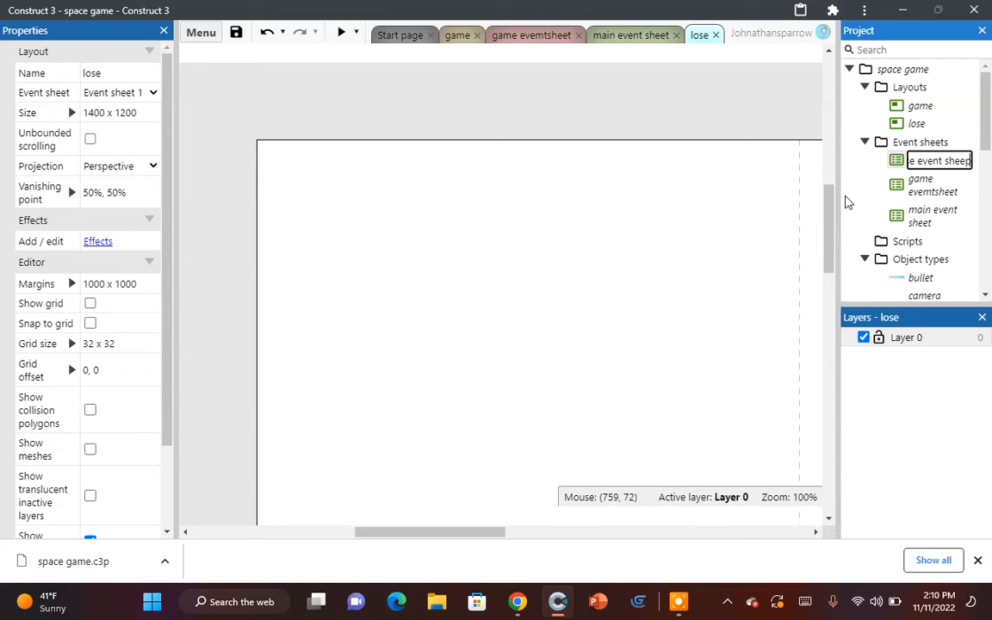
pyautogui.press('Return')
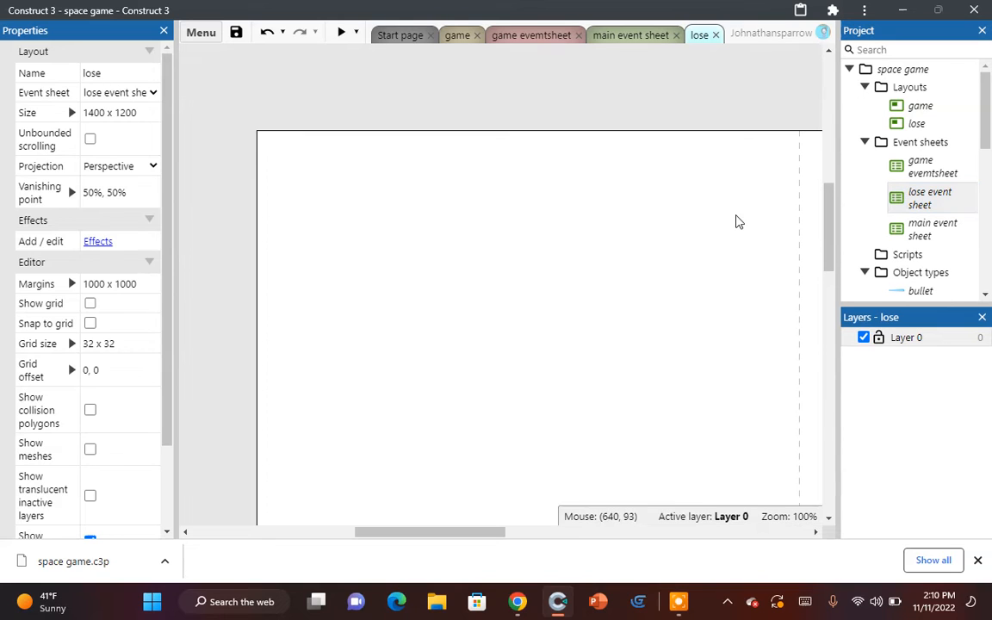
pyautogui.click(913, 123)
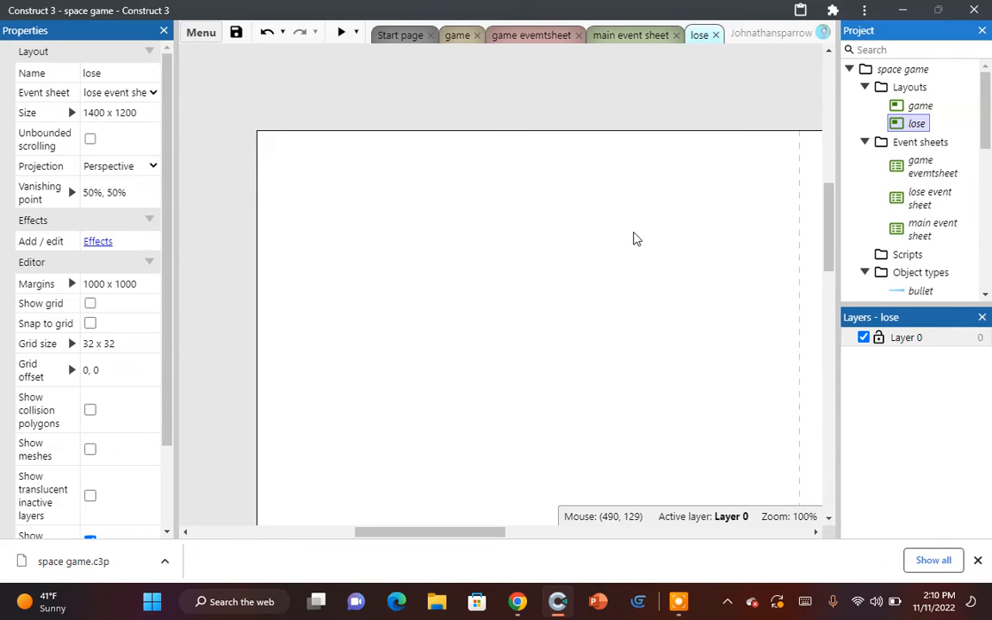
pyautogui.rightClick(633, 231)
pyautogui.click(657, 244)
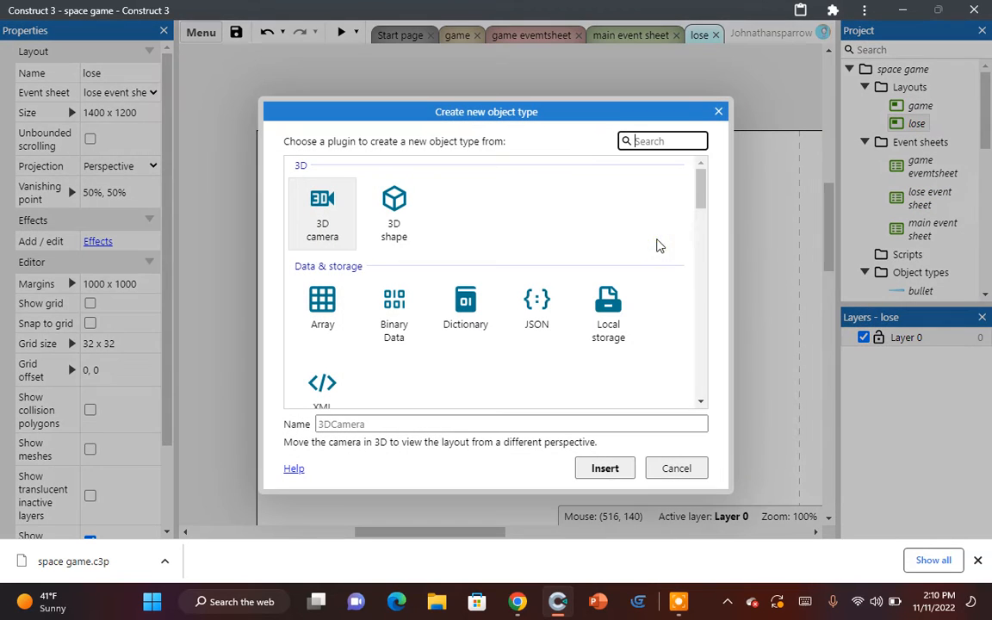
pyautogui.click(718, 111)
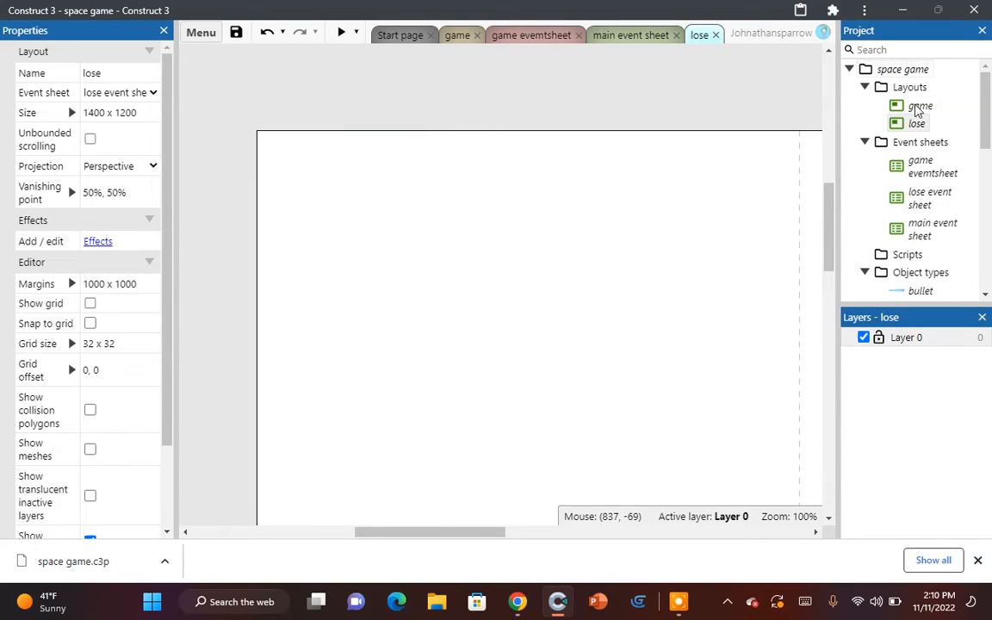
# Step: Add the existing TiledBackground object to the lose layout and move it to the layout's origin corner, at about -6, -5
pyautogui.scroll(-5, 916, 111)
pyautogui.click(921, 150)
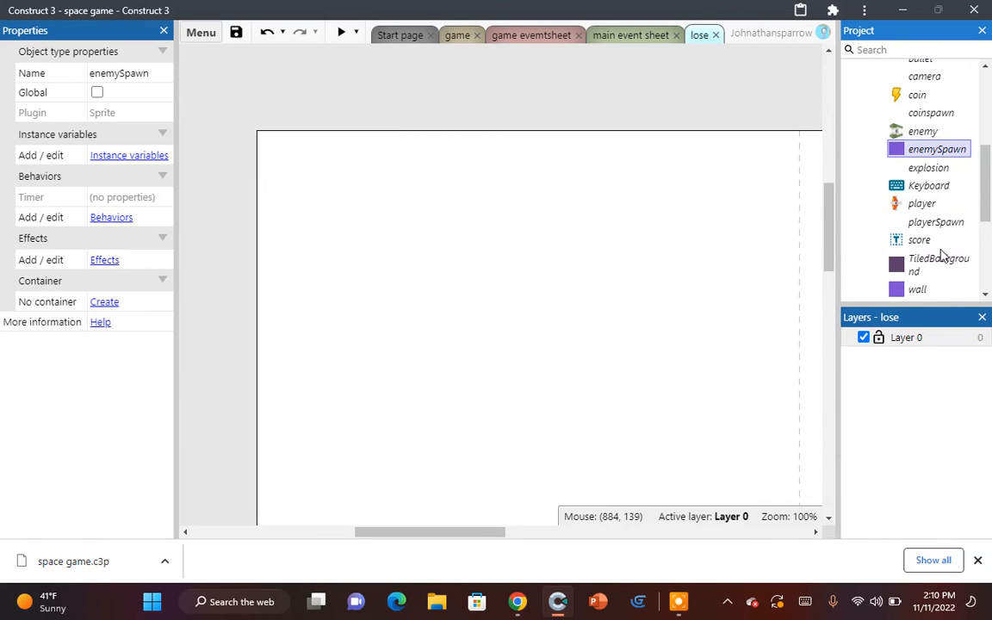
pyautogui.moveTo(940, 263); pyautogui.dragTo(543, 211)
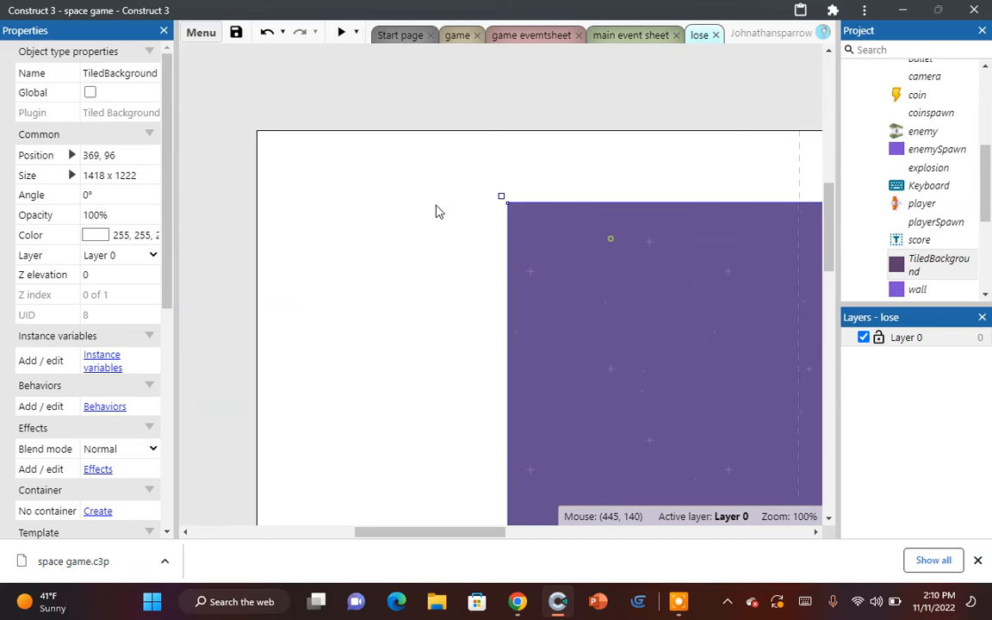
pyautogui.moveTo(607, 248); pyautogui.dragTo(284, 161)
# Step: Resize the tiled background to about 717 x 624 so it just covers the viewport area
pyautogui.scroll(-10, 478, 242)
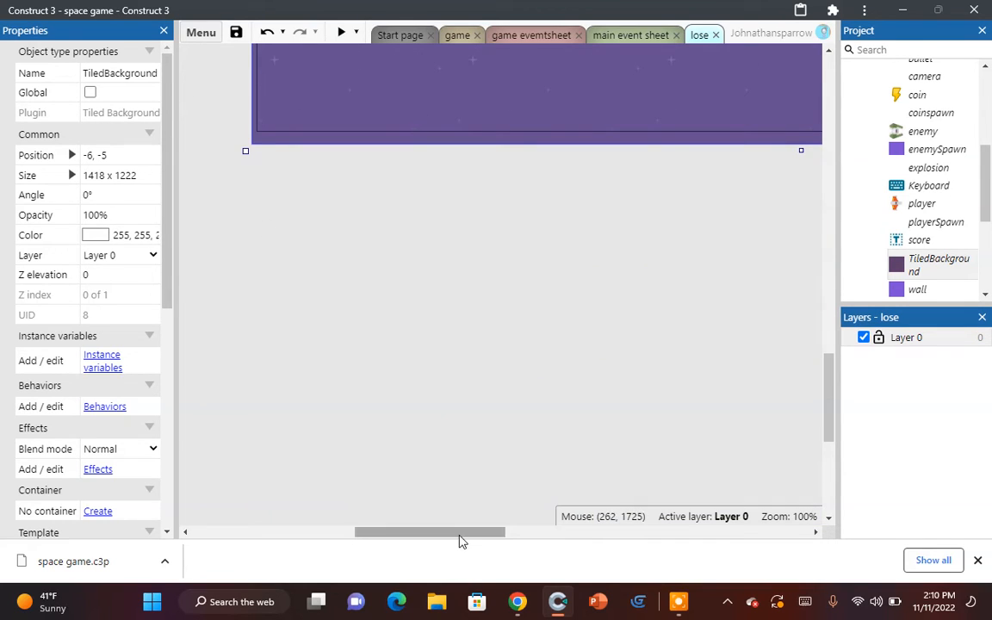
pyautogui.moveTo(461, 534); pyautogui.dragTo(640, 551)
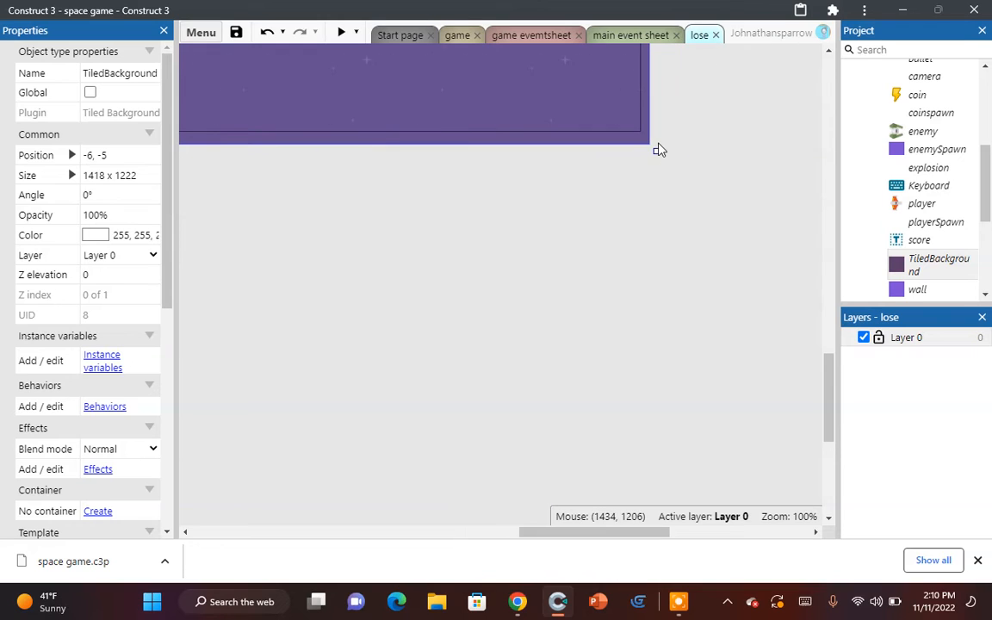
pyautogui.moveTo(656, 151); pyautogui.dragTo(688, 328)
pyautogui.scroll(3, 649, 439)
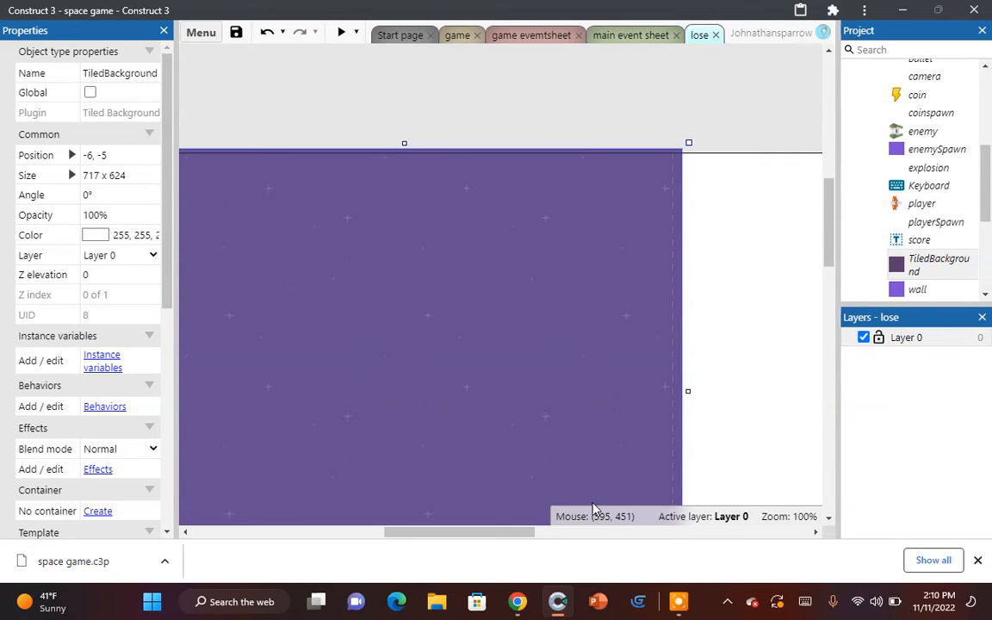
# Step: Insert a Text object named "losetext" and place it on the background at about 259, 269
pyautogui.rightClick(473, 211)
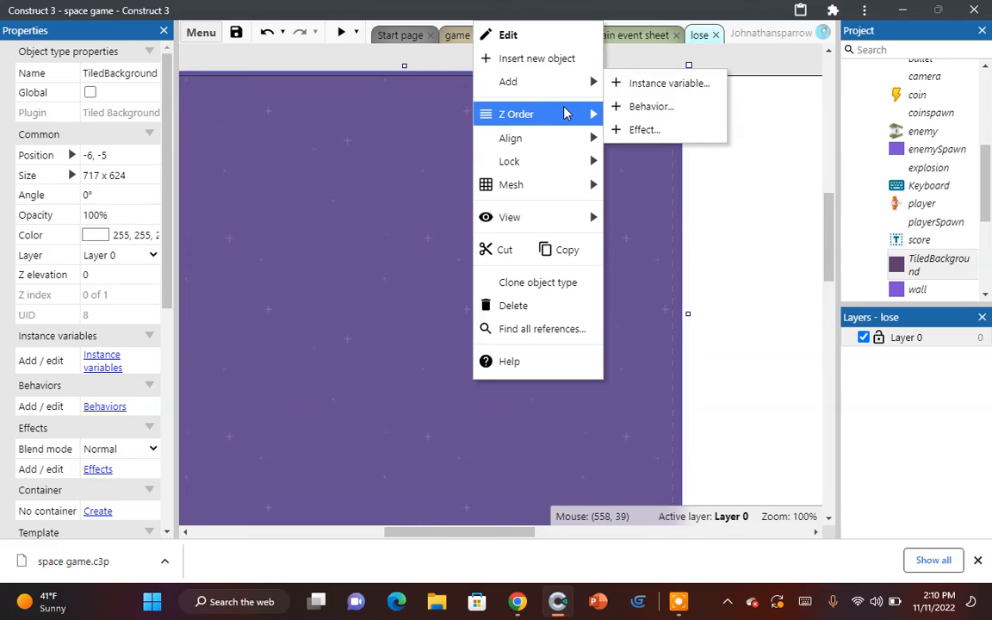
pyautogui.moveTo(565, 113)
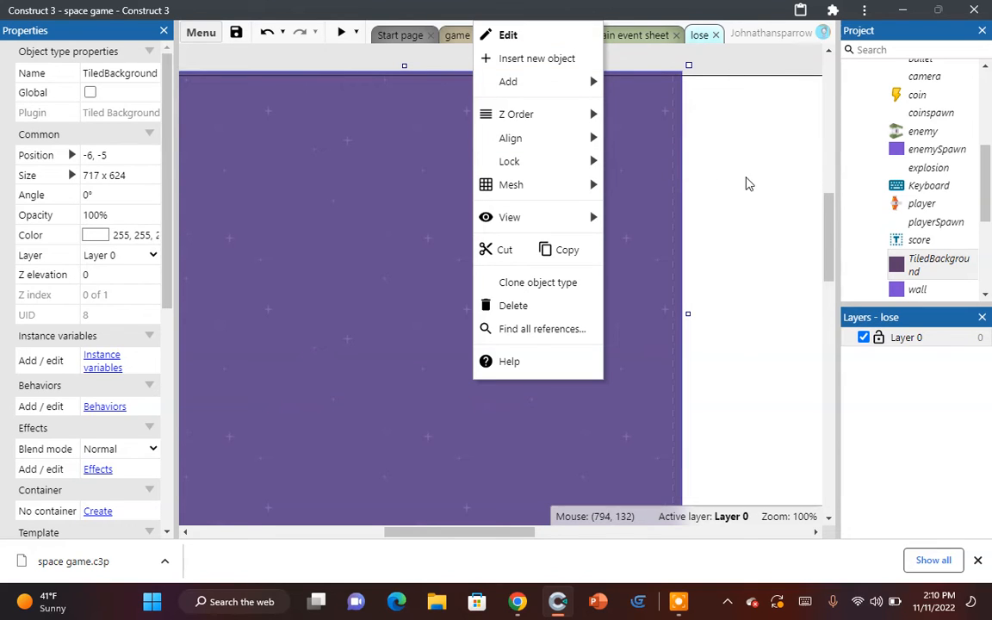
pyautogui.click(551, 59)
pyautogui.write('te')
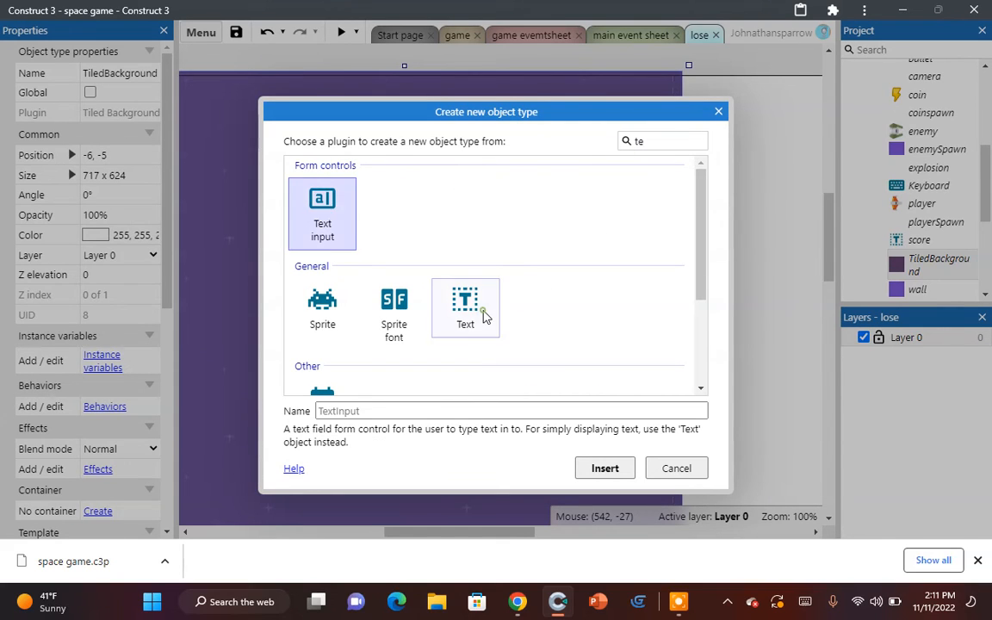
pyautogui.click(483, 317)
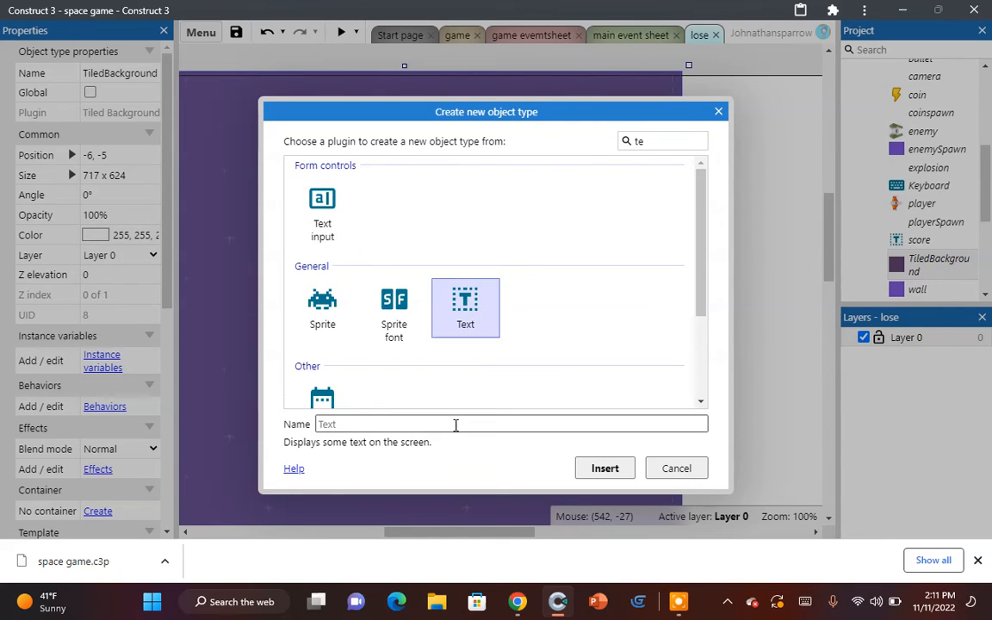
pyautogui.click(454, 423)
pyautogui.write('losetext')
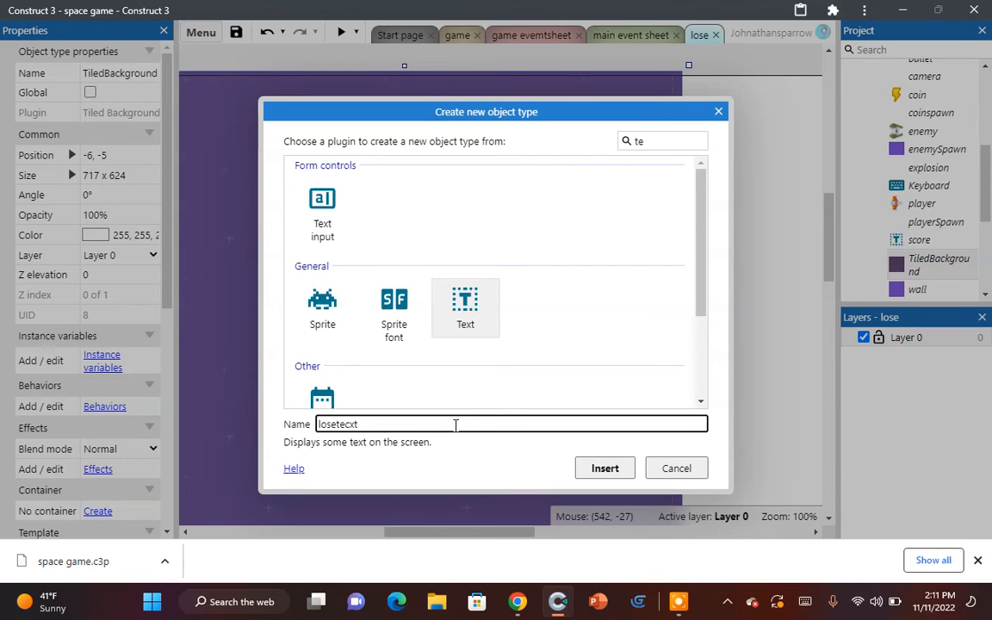
pyautogui.press('Return')
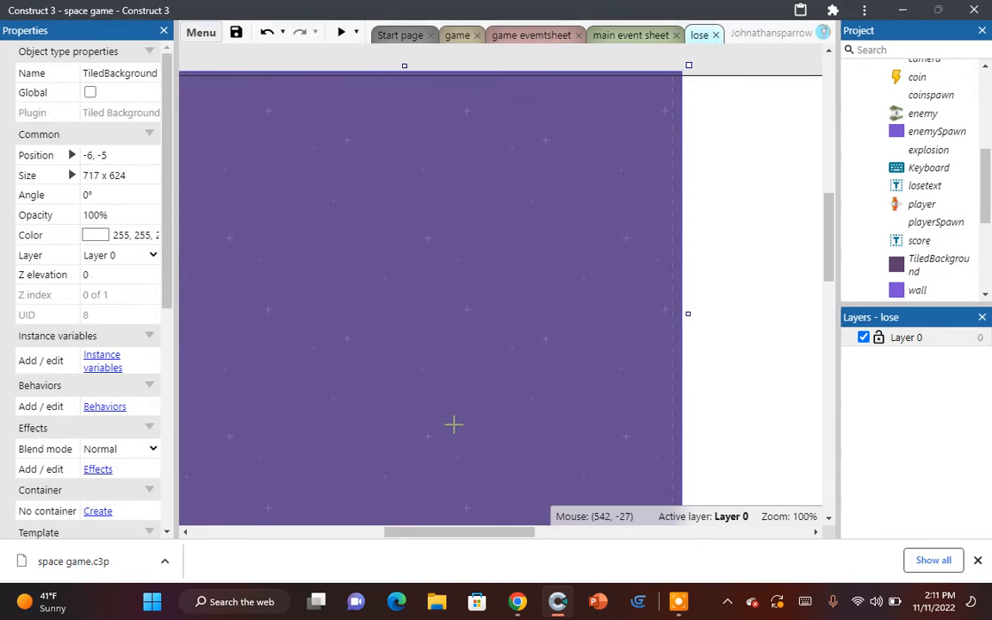
pyautogui.click(453, 298)
pyautogui.moveTo(521, 330); pyautogui.dragTo(395, 310)
# Step: Copy the color value of the score text in the game layout
pyautogui.scroll(-4, 102, 405)
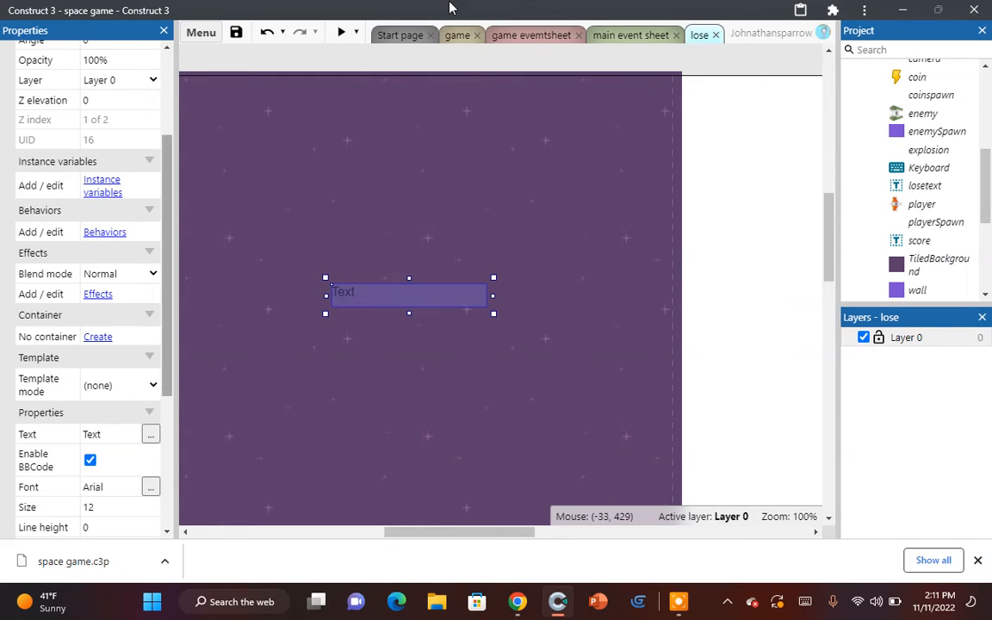
pyautogui.click(450, 34)
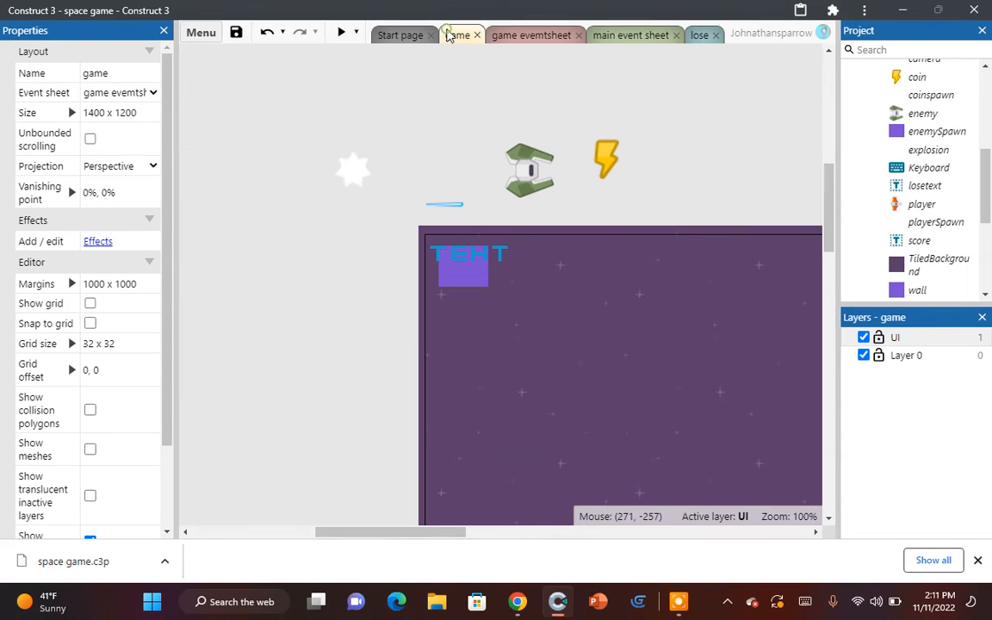
pyautogui.click(482, 257)
pyautogui.scroll(-5, 87, 405)
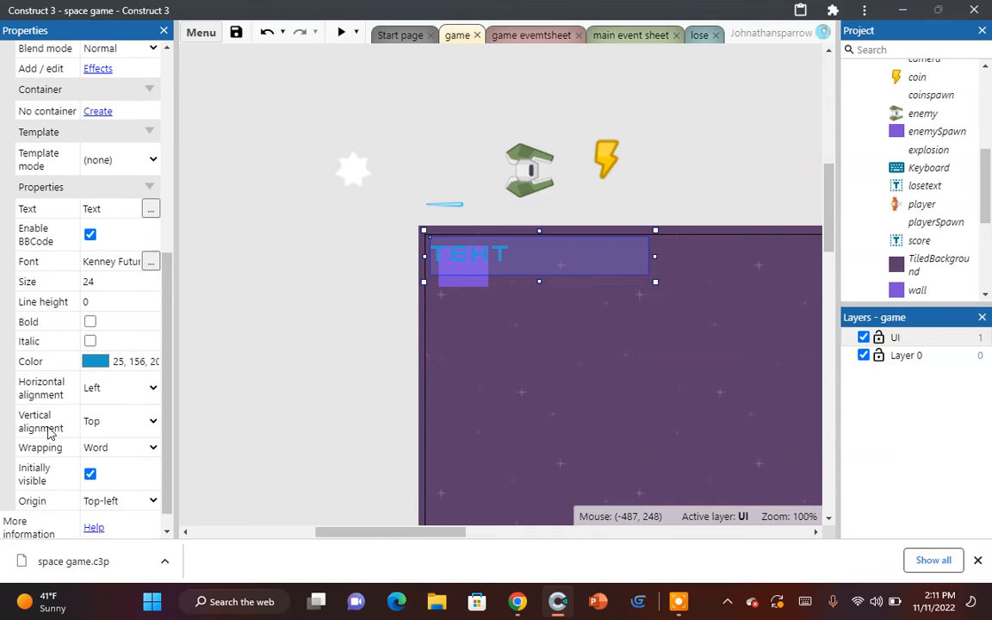
pyautogui.click(135, 343)
pyautogui.hotkey('ctrl', 'c')
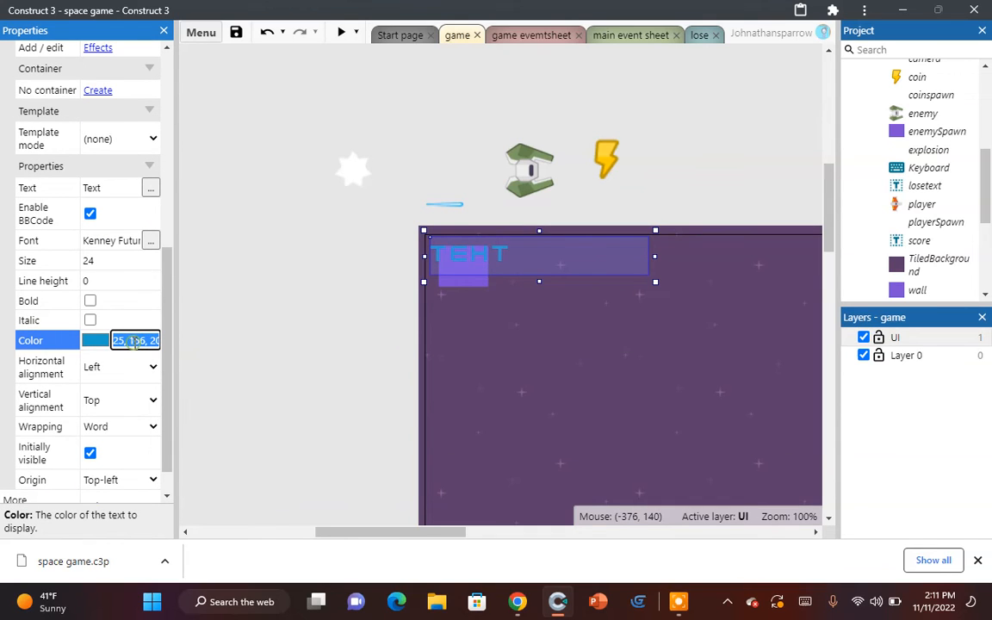
pyautogui.rightClick(136, 344)
pyautogui.click(191, 154)
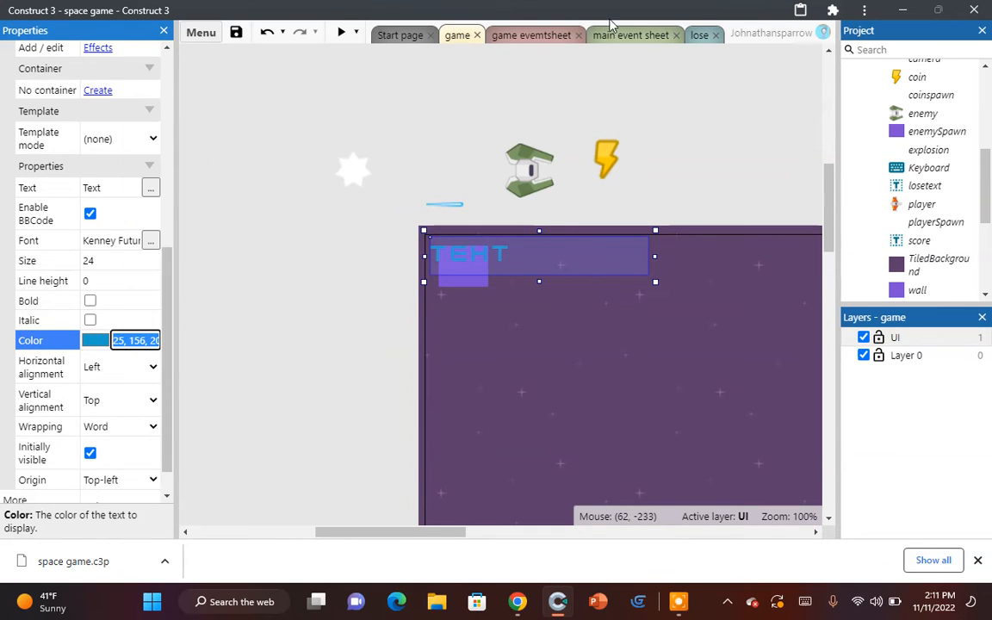
# Step: Set the color of the losetext object in the lose layout to the copied value 25, 156, 200
pyautogui.click(699, 35)
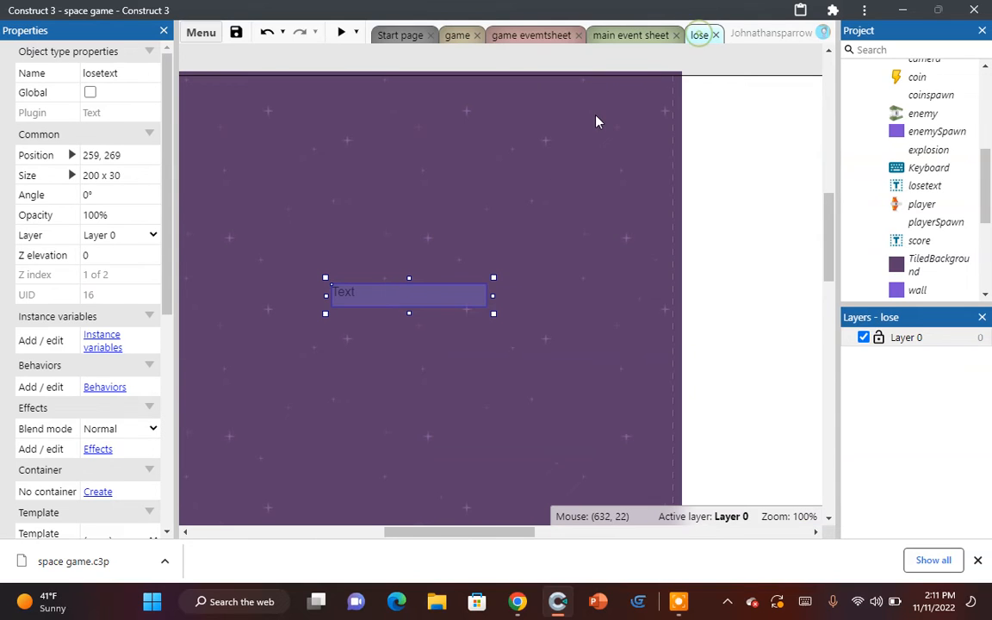
pyautogui.rightClick(412, 294)
pyautogui.click(34, 407)
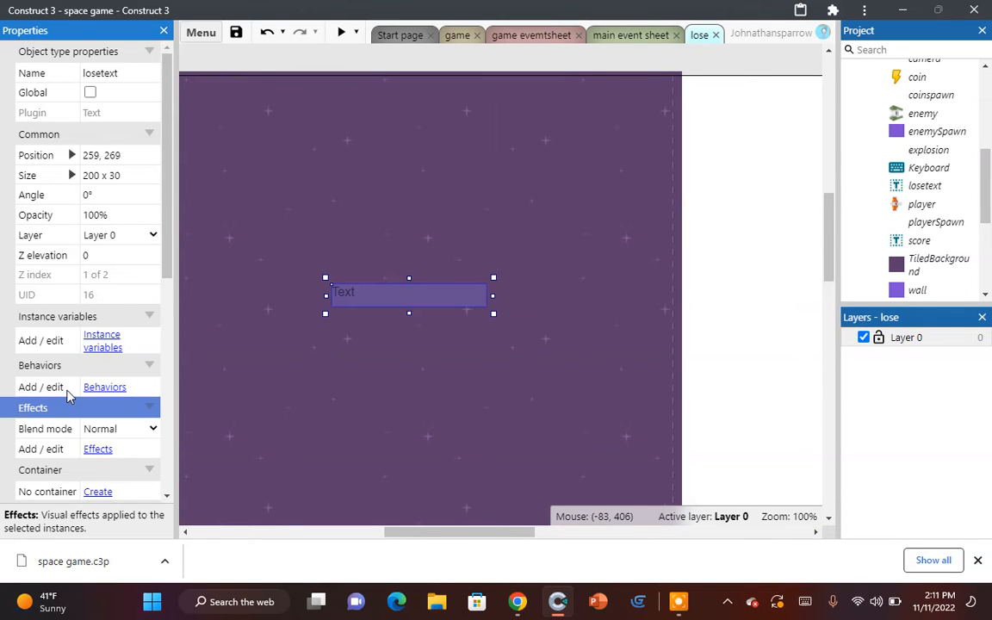
pyautogui.scroll(-5, 120, 422)
pyautogui.click(128, 307)
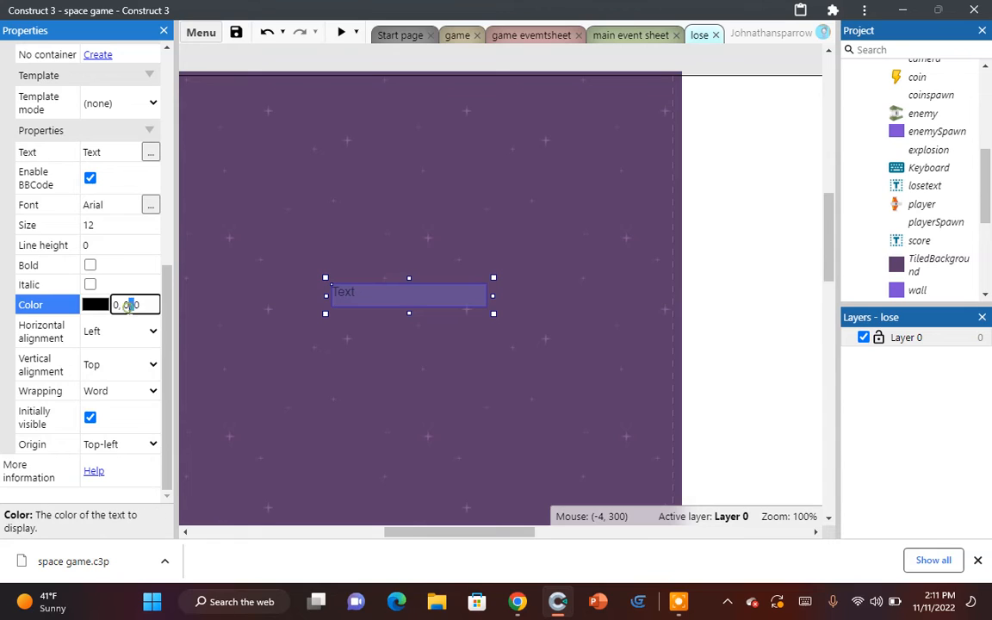
pyautogui.rightClick(128, 307)
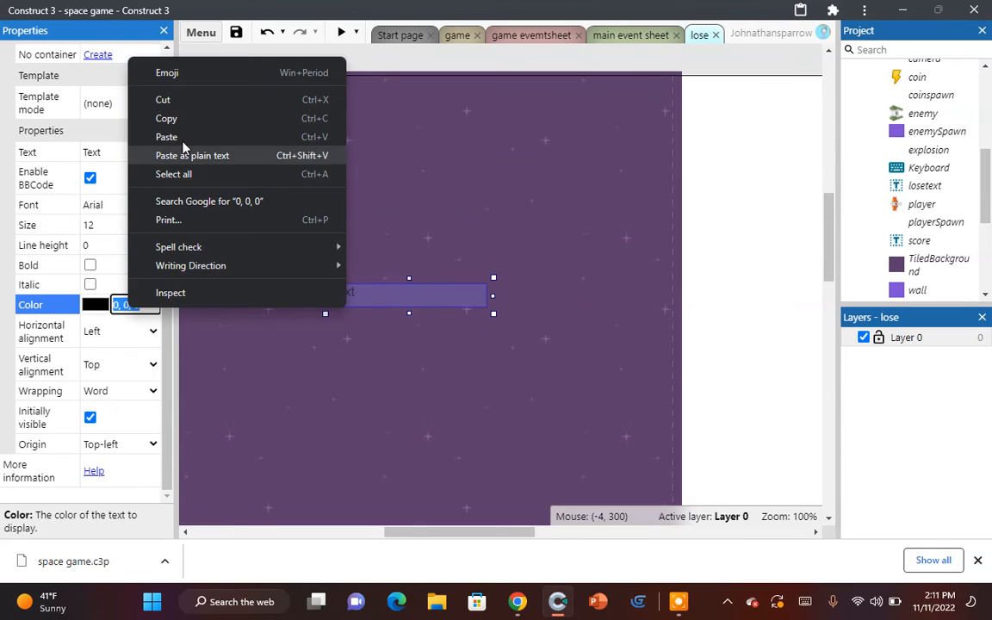
pyautogui.click(188, 119)
pyautogui.hotkey('ctrl', 'v')
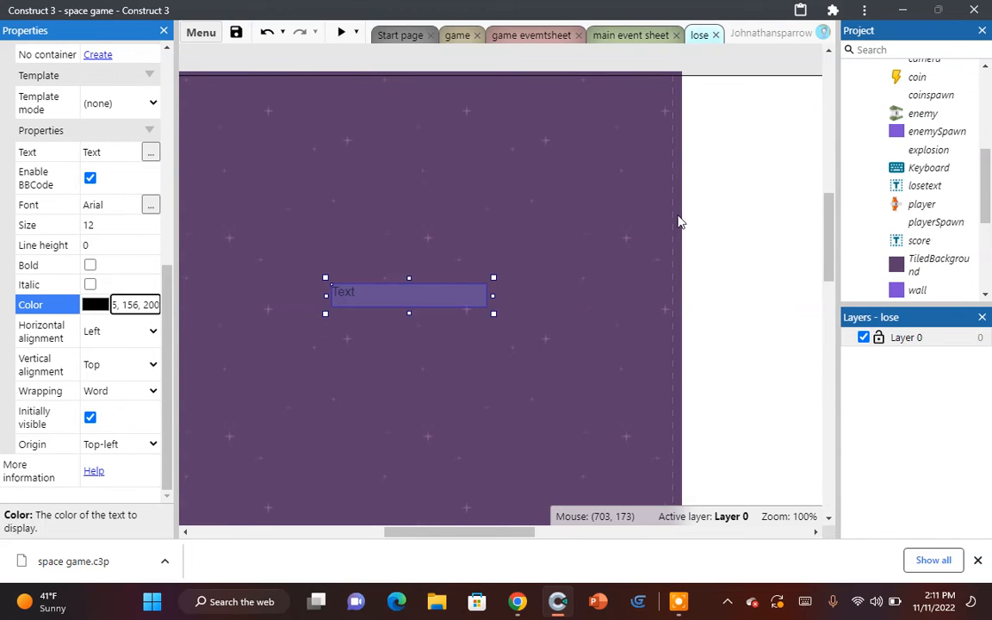
pyautogui.press('Tab')
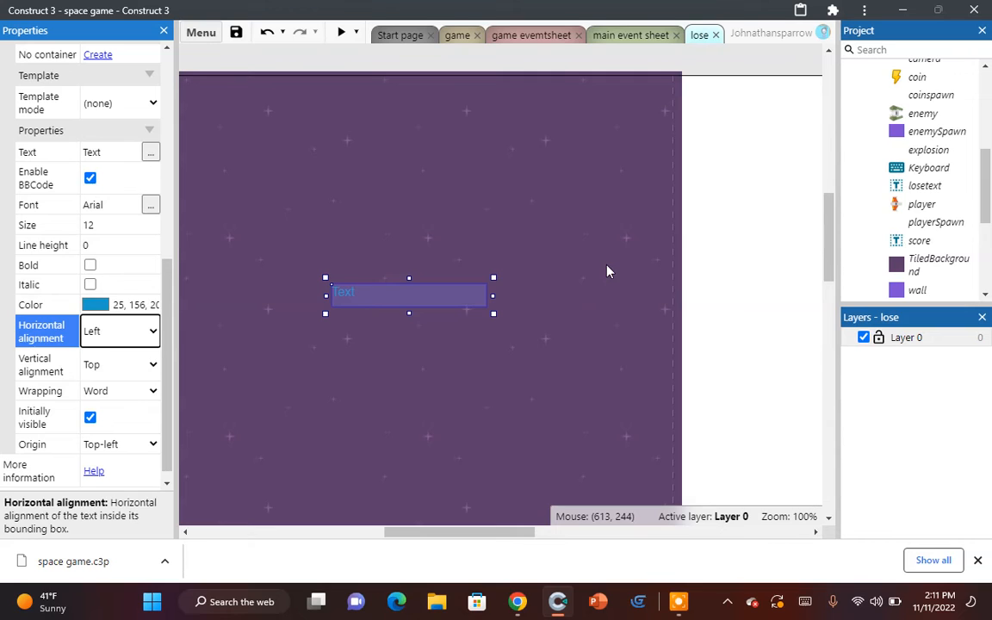
pyautogui.click(736, 276)
# Step: Set the horizontal alignment of the losetext object to Center
pyautogui.click(351, 293)
pyautogui.scroll(-5, 113, 392)
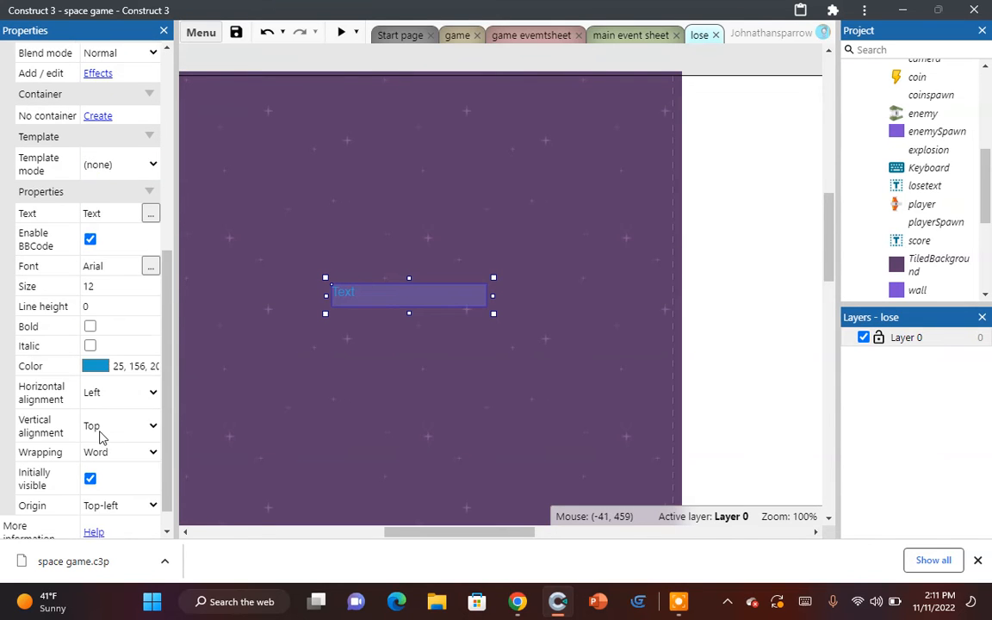
pyautogui.click(113, 392)
pyautogui.click(115, 416)
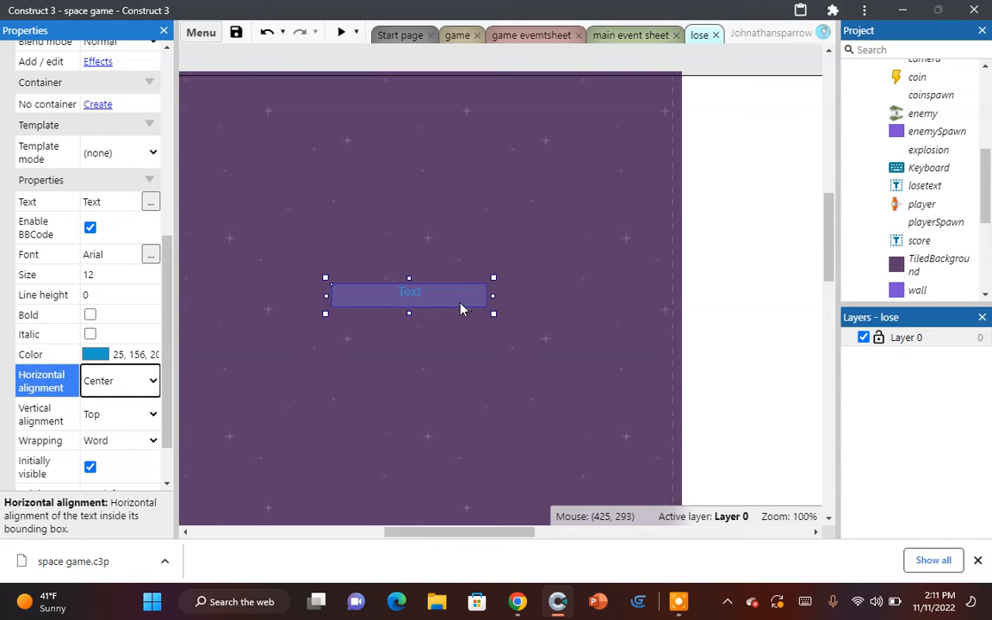
# Step: Change the losetext font to the project's web font Kenney Future
pyautogui.scroll(1, 95, 378)
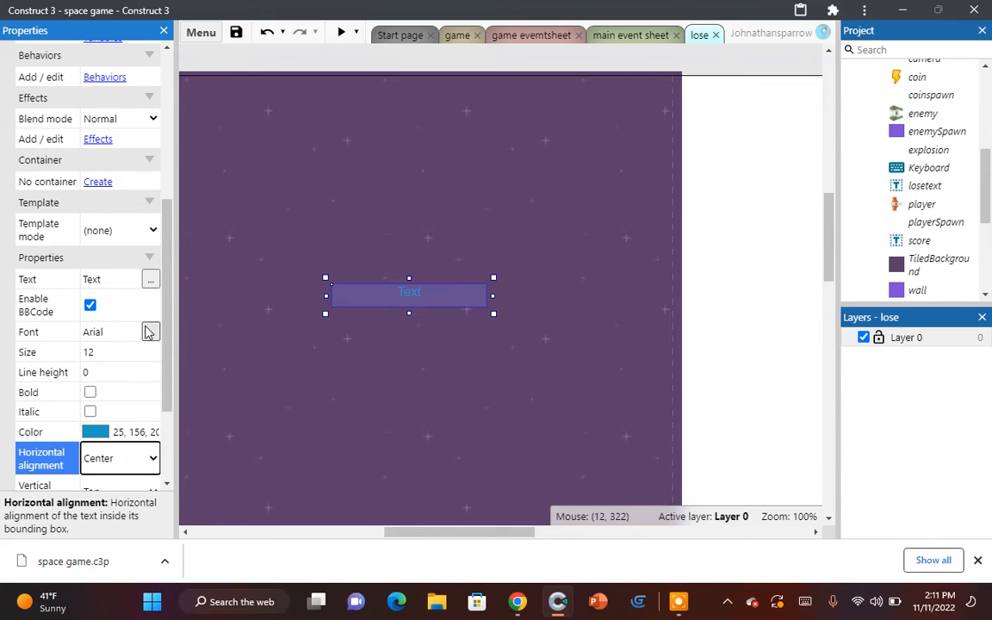
pyautogui.click(148, 330)
pyautogui.click(414, 269)
pyautogui.click(396, 319)
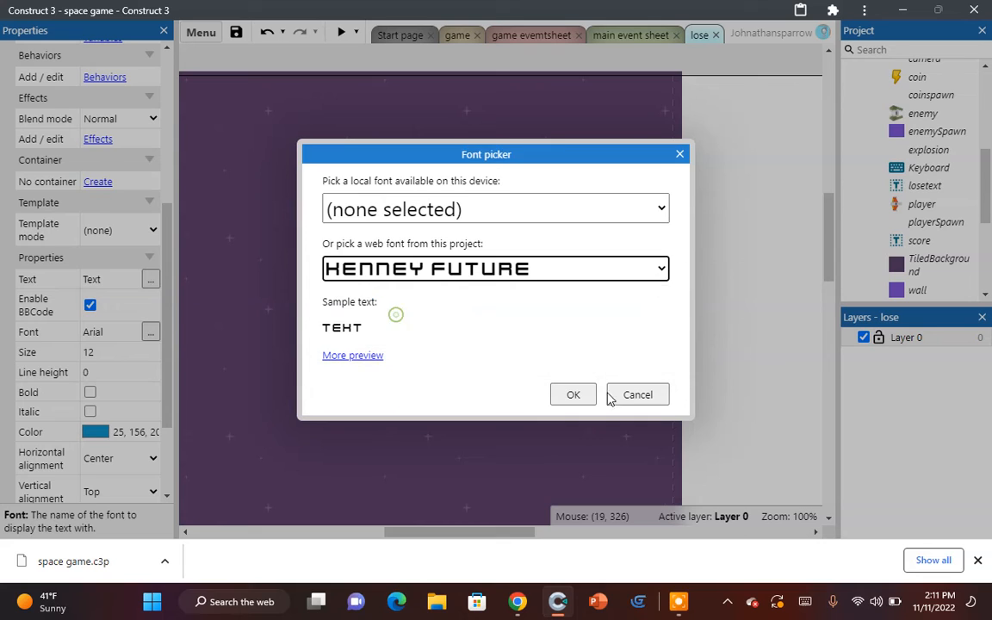
pyautogui.click(571, 395)
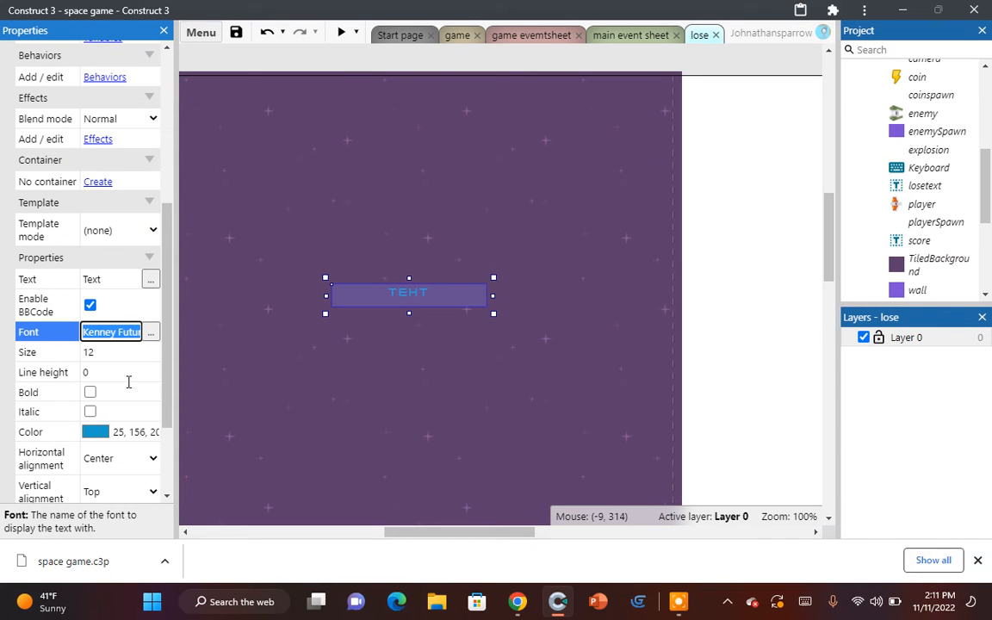
# Step: Set the displayed text of the losetext object to "You lose"
pyautogui.click(150, 279)
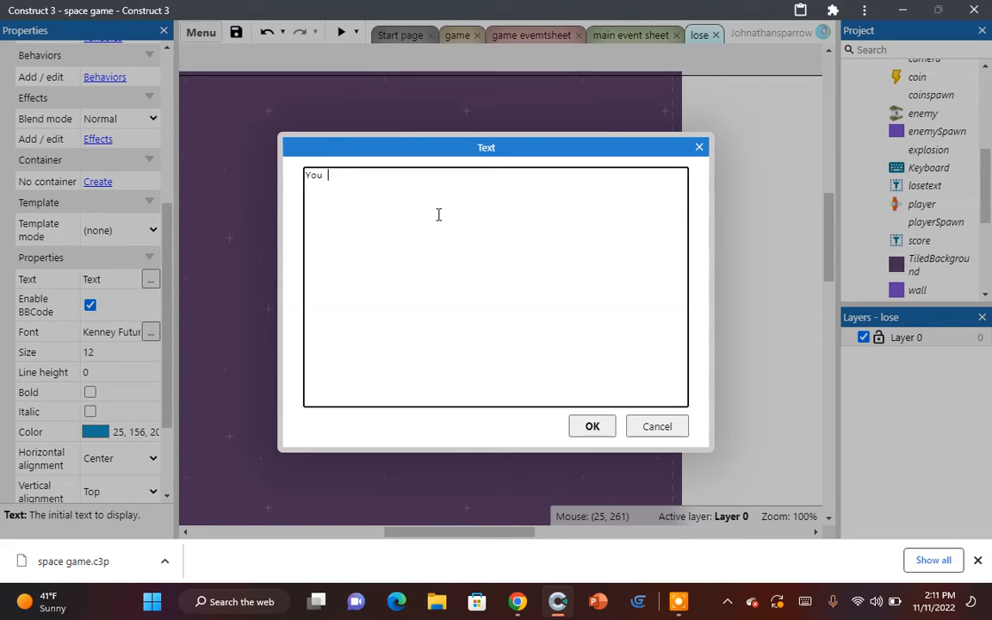
pyautogui.write('You lose')
pyautogui.press('Return')
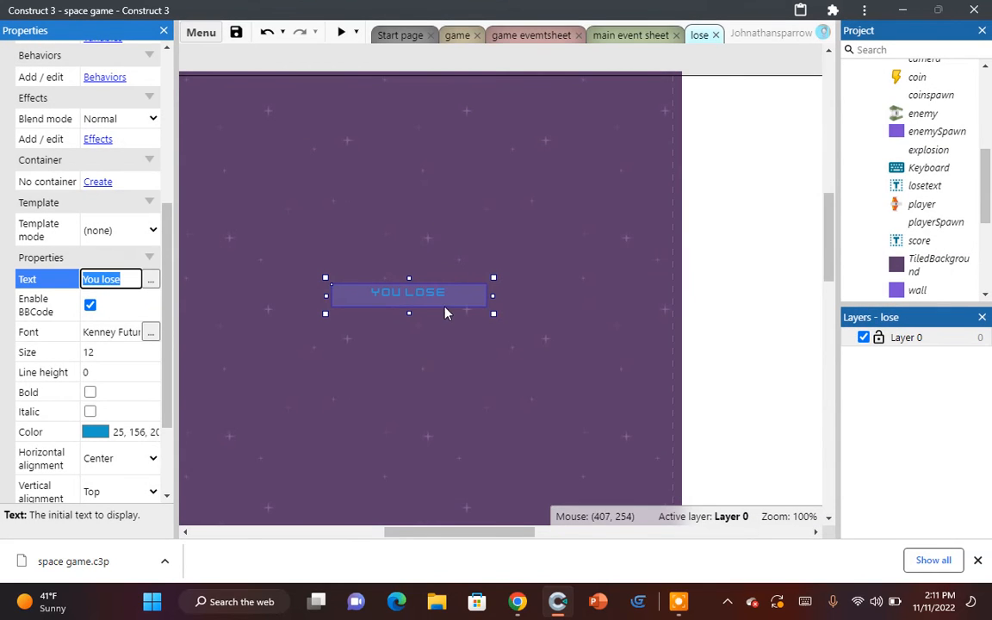
# Step: Move the "You lose" text slightly higher on the background and center it horizontally in the viewport
pyautogui.moveTo(436, 294); pyautogui.dragTo(425, 259)
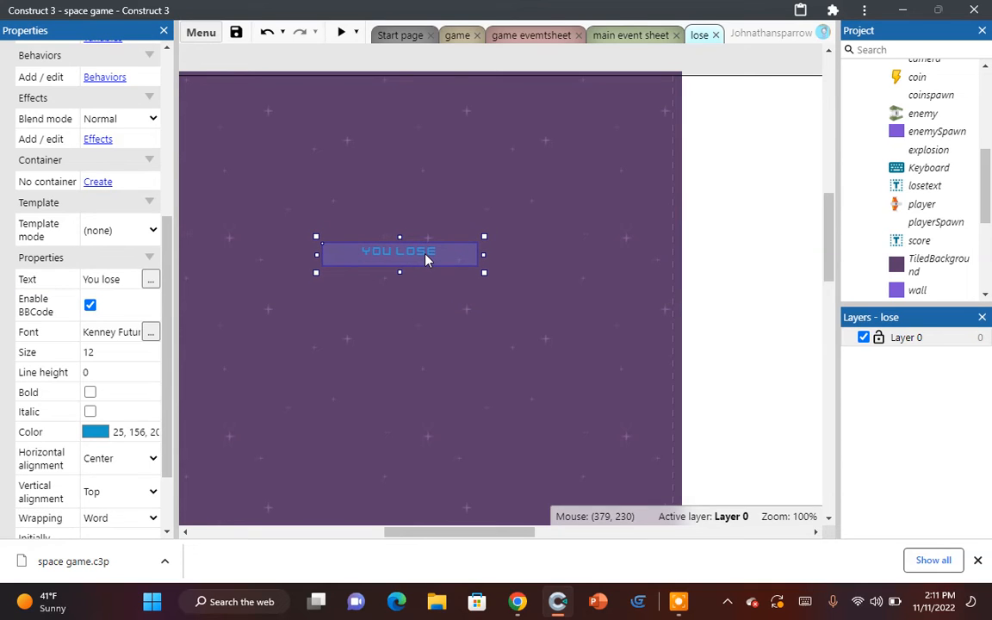
pyautogui.rightClick(425, 259)
pyautogui.moveTo(504, 139)
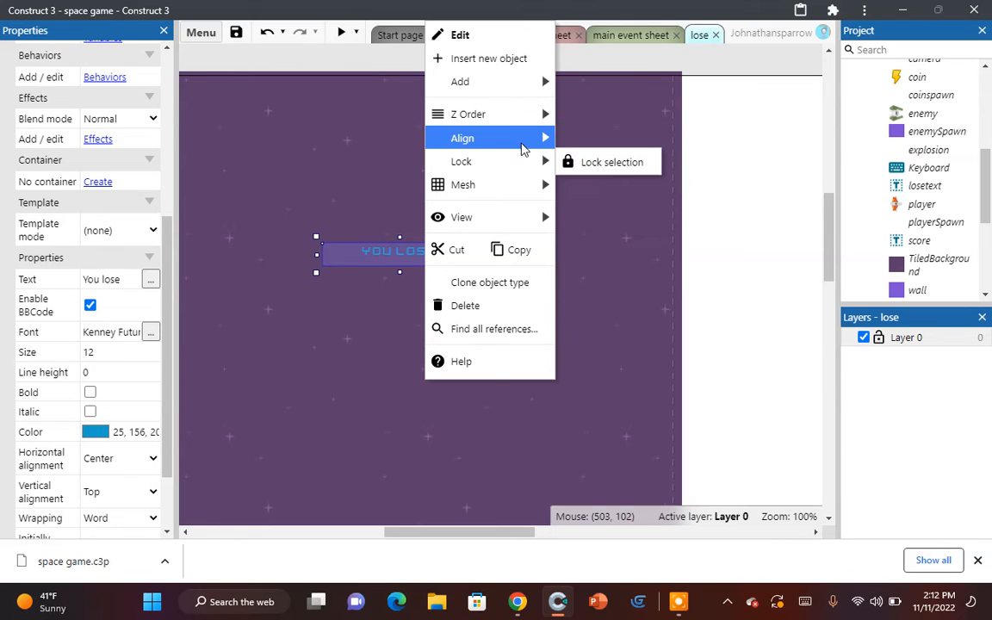
pyautogui.moveTo(627, 143)
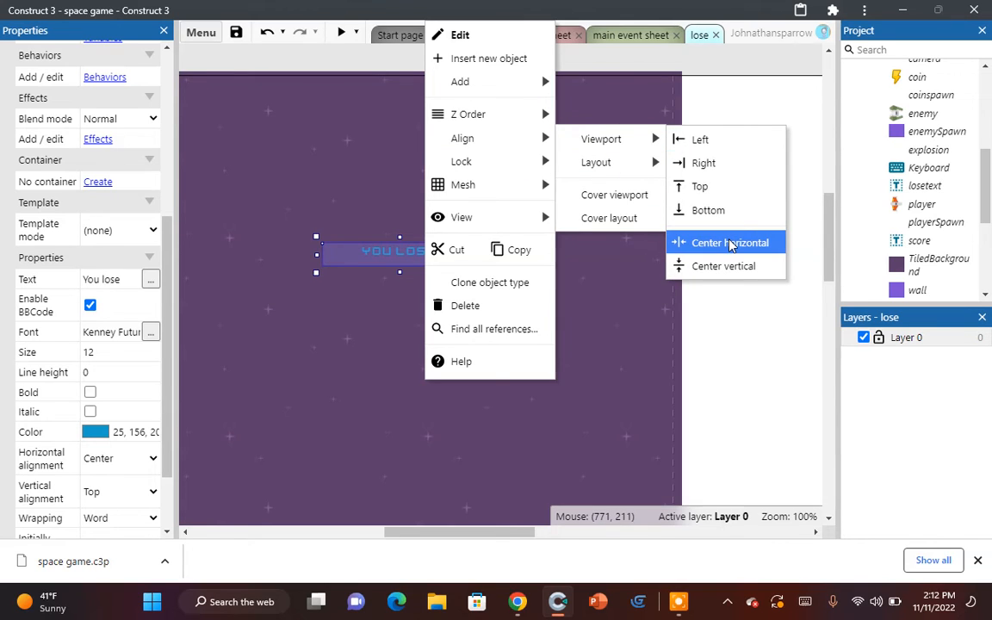
pyautogui.click(730, 244)
pyautogui.rightClick(372, 242)
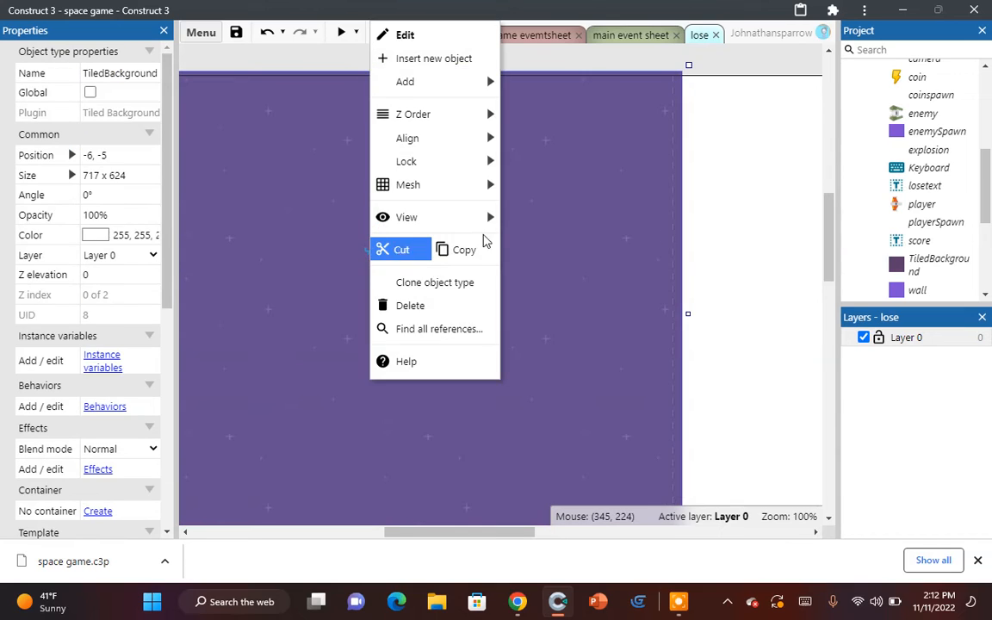
# Step: Center the losetext object vertically in the viewport of the lose layout
pyautogui.click(604, 205)
pyautogui.click(414, 255)
pyautogui.rightClick(415, 255)
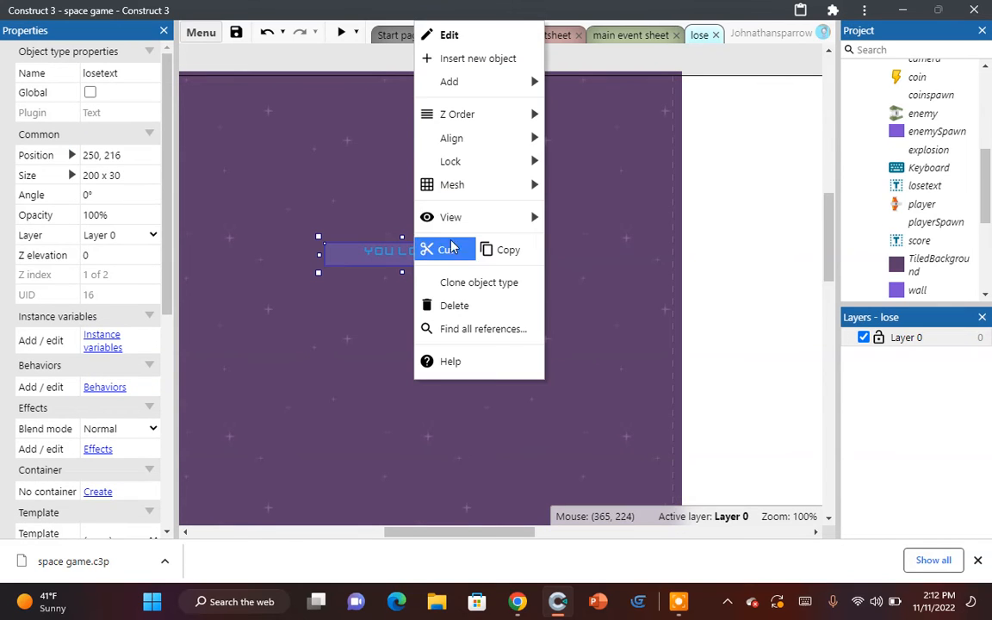
pyautogui.moveTo(469, 142)
pyautogui.moveTo(636, 142)
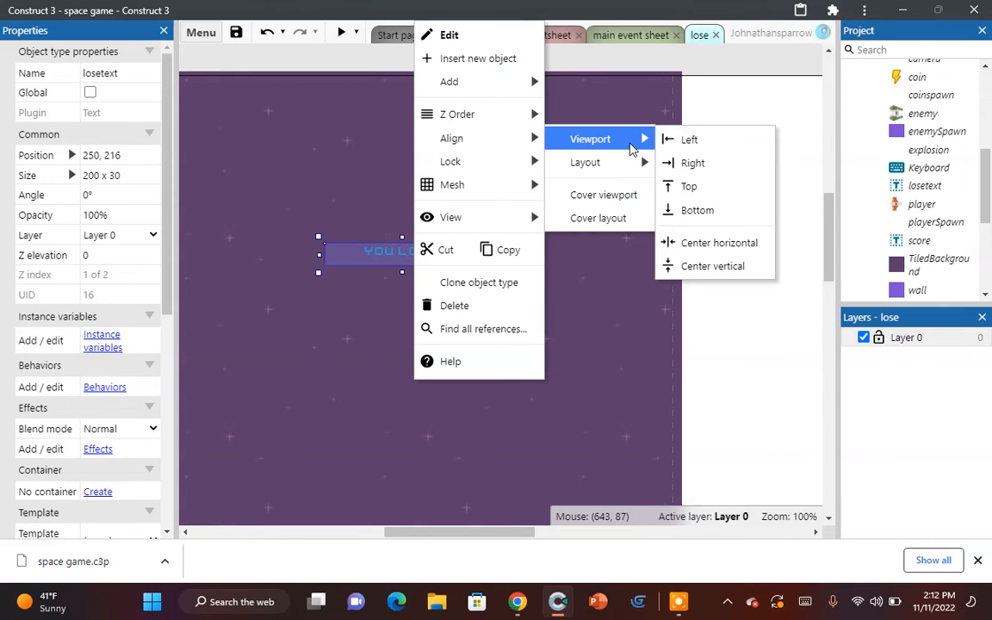
pyautogui.click(736, 269)
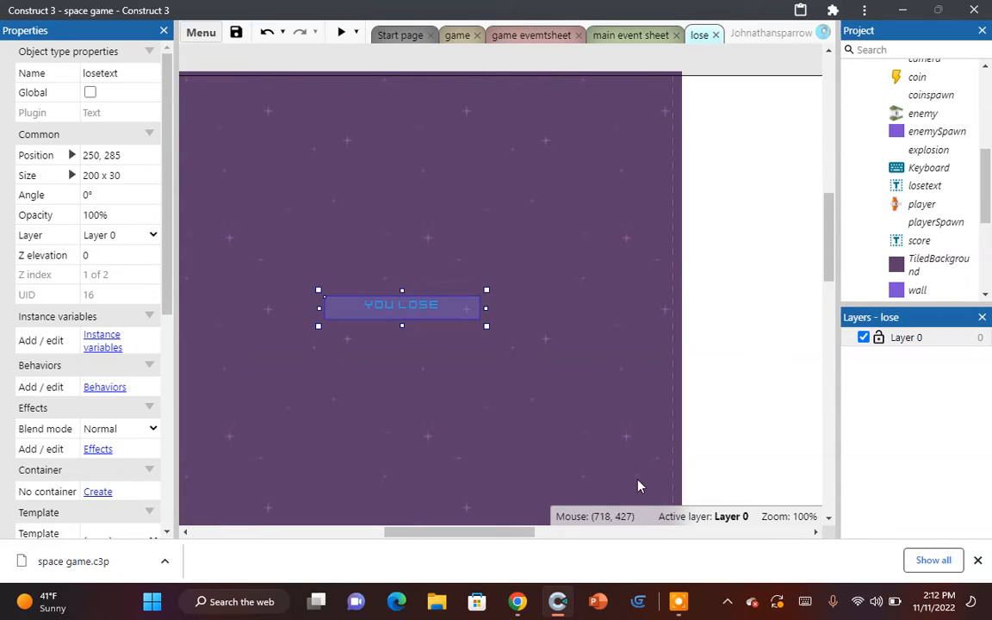
# Step: Set the losetext font size to 22 and enlarge its text box slightly in width and height
pyautogui.moveTo(494, 532); pyautogui.dragTo(471, 532)
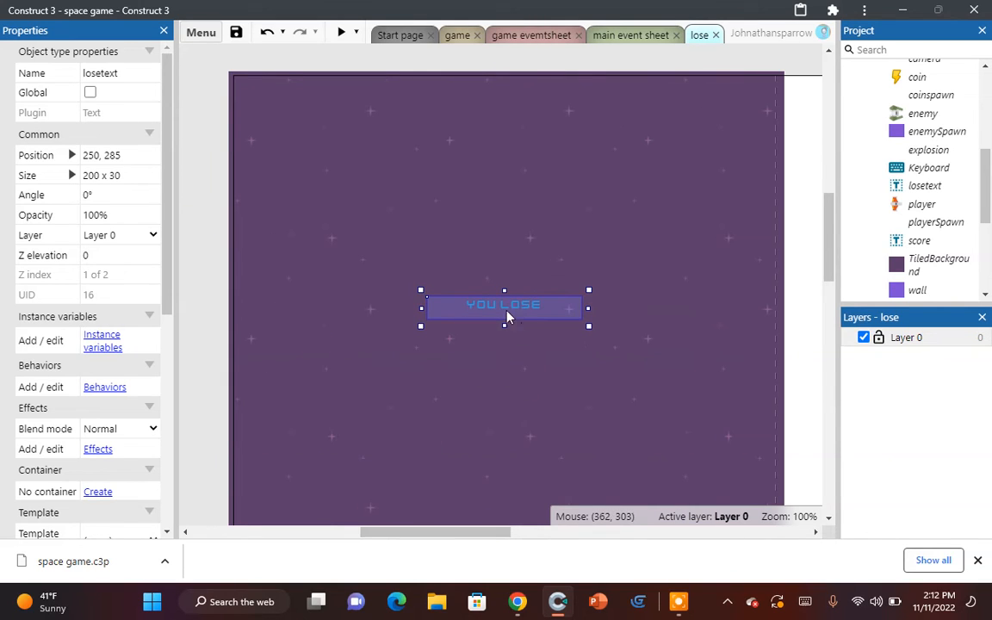
pyautogui.scroll(-5, 142, 424)
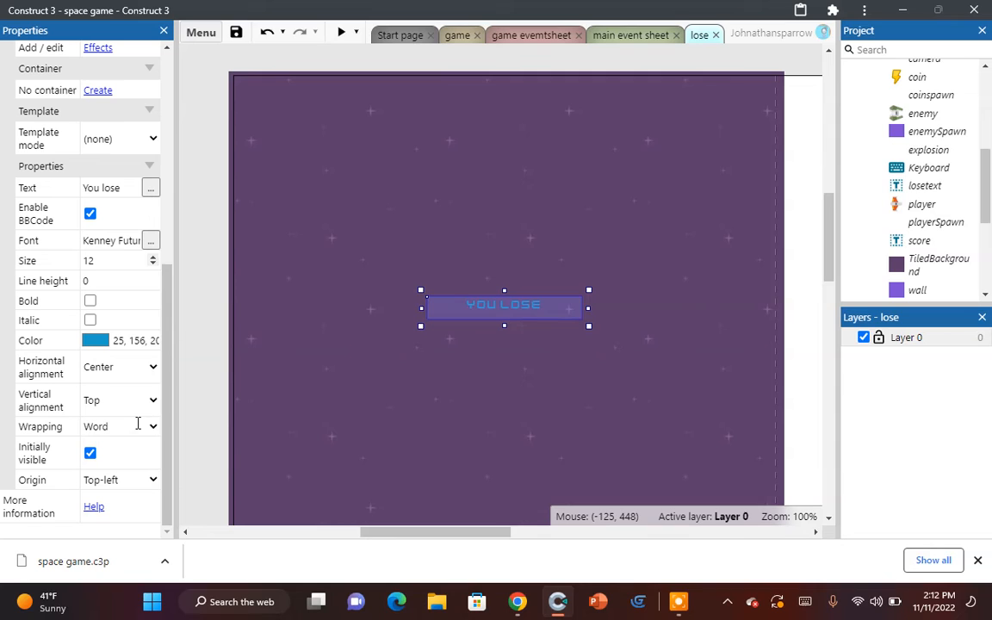
pyautogui.click(144, 260)
pyautogui.scroll(10, 144, 260)
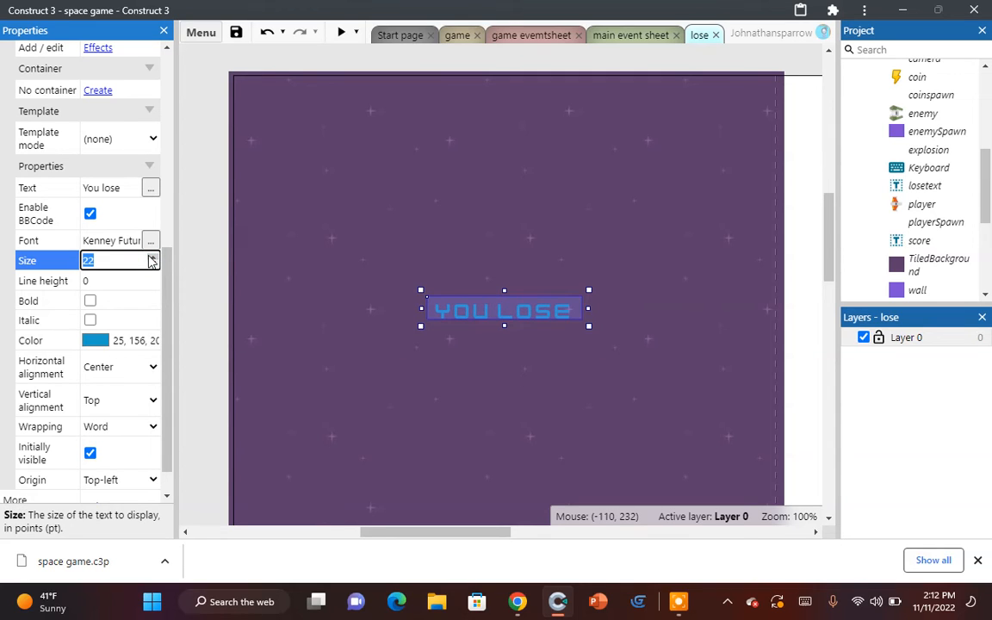
pyautogui.moveTo(589, 327); pyautogui.dragTo(605, 348)
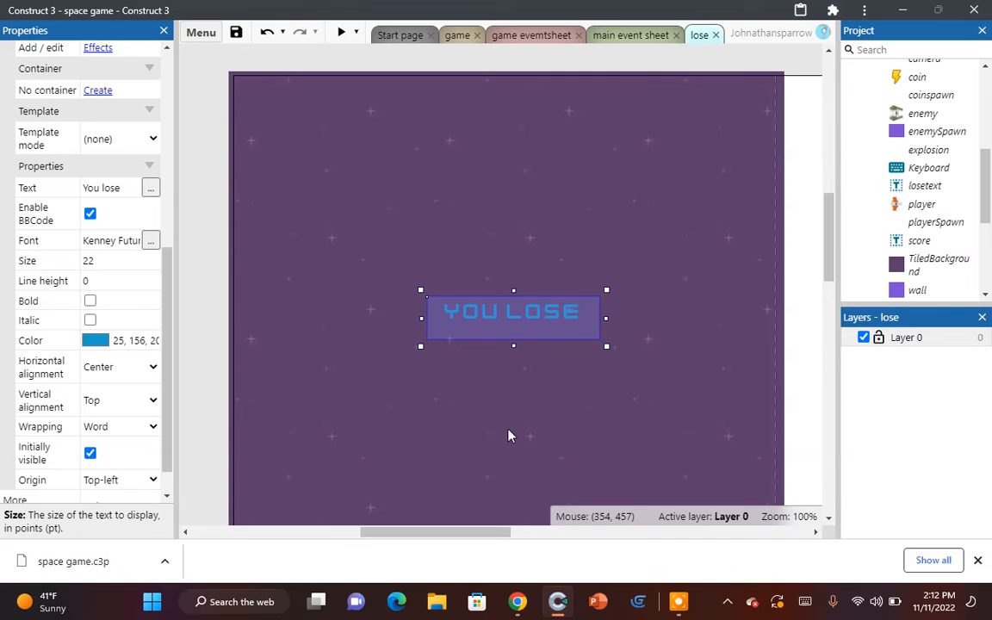
# Step: Add a global number variable named lives to the game event sheet
pyautogui.click(453, 36)
pyautogui.click(520, 38)
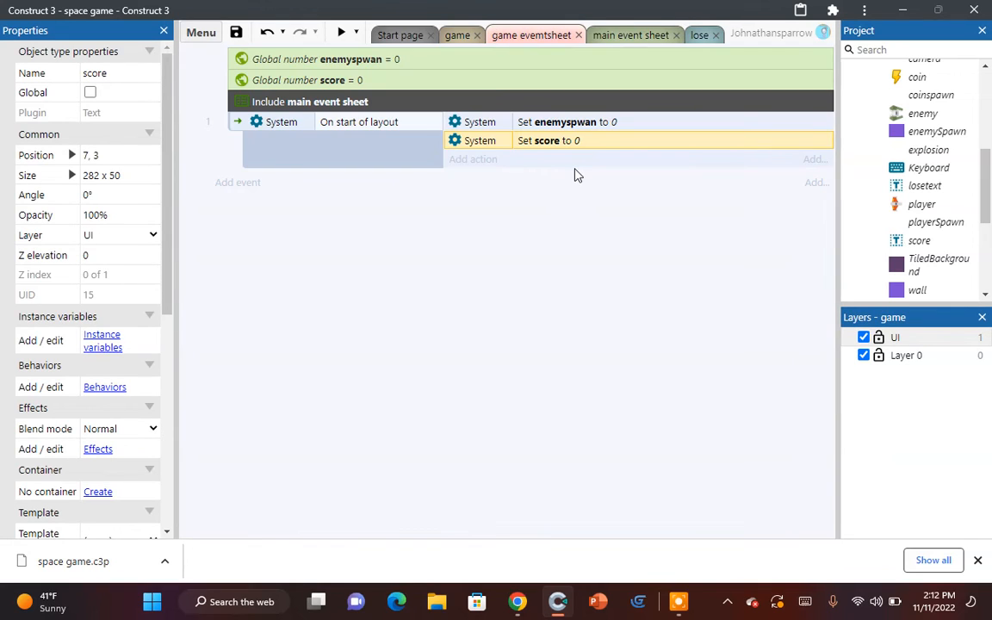
pyautogui.rightClick(550, 201)
pyautogui.click(603, 331)
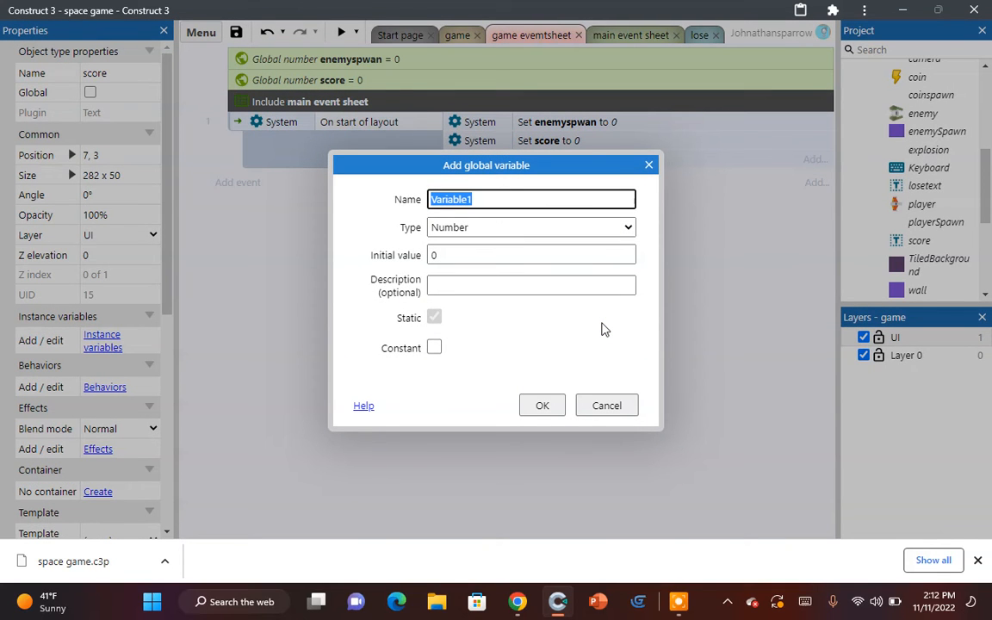
pyautogui.write('live')
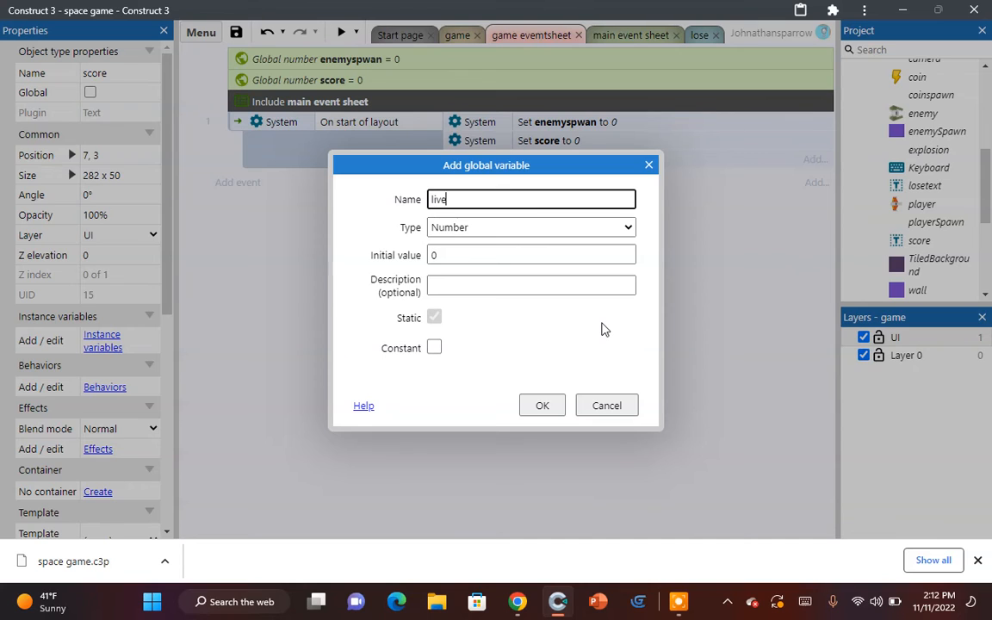
pyautogui.write('s')
pyautogui.press('Return')
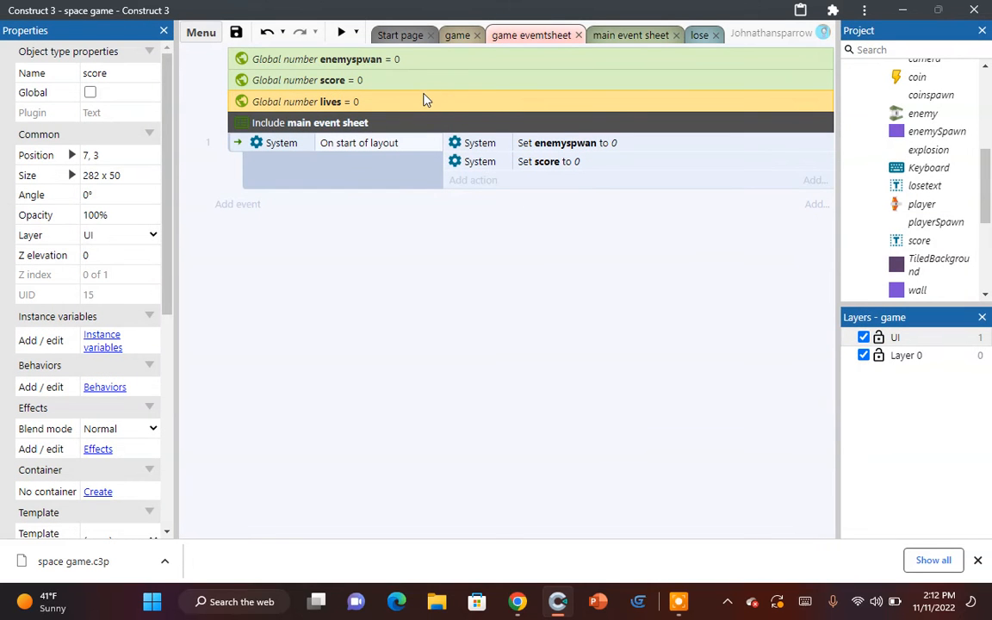
# Step: Set the initial value of the lives global variable to 3
pyautogui.rightClick(411, 101)
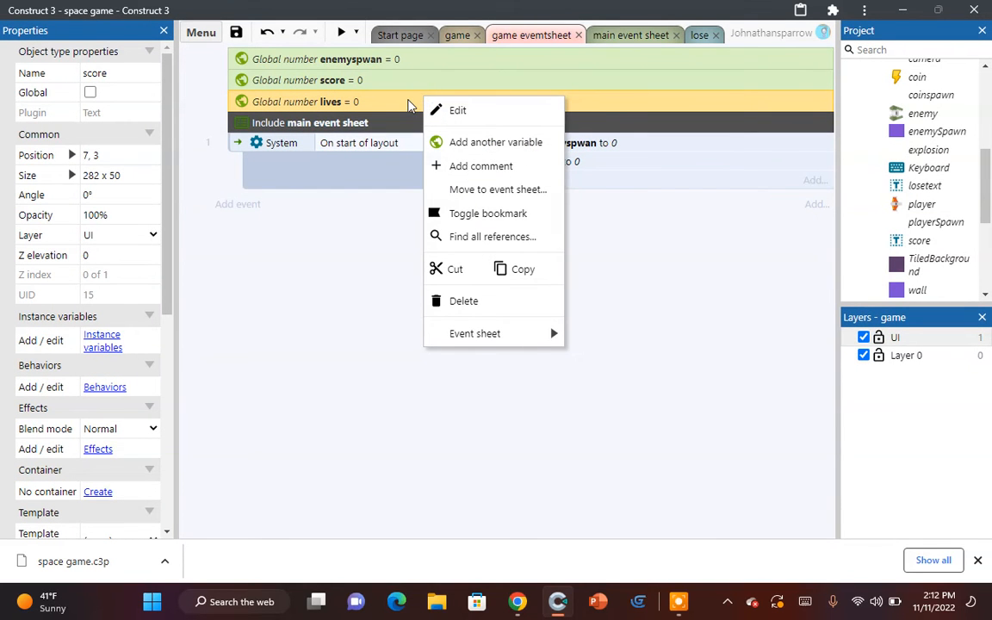
pyautogui.doubleClick(409, 102)
pyautogui.click(470, 256)
pyautogui.press('BackSpace')
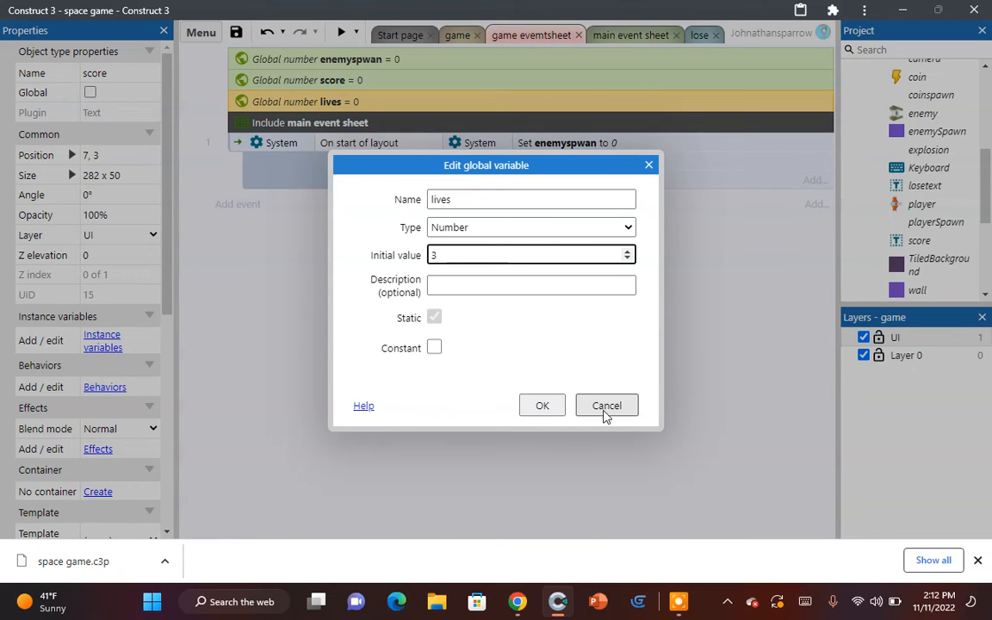
pyautogui.click(561, 414)
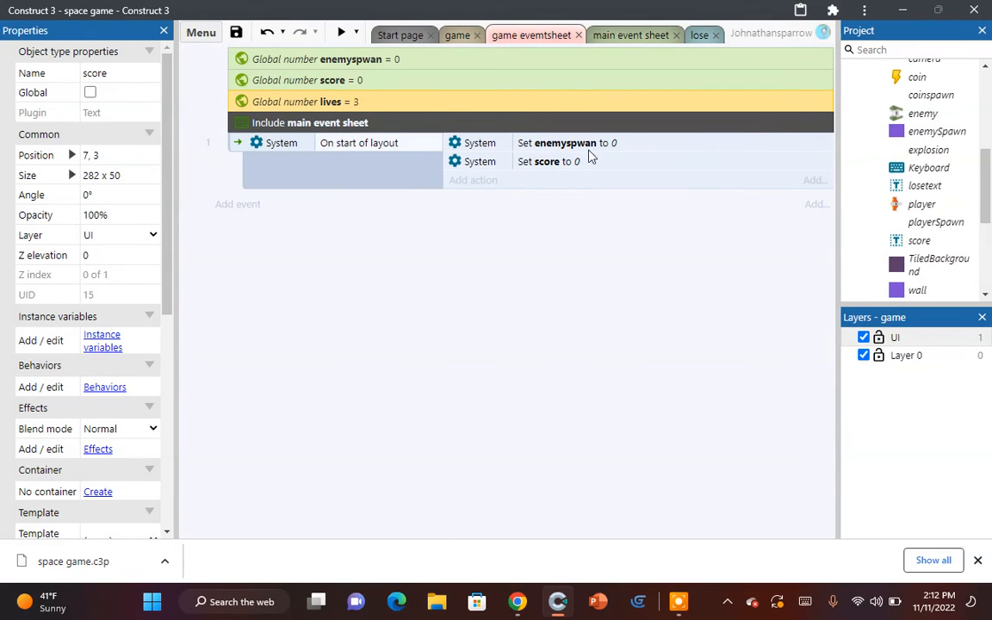
# Step: In the main event sheet's player death group, add a System action subtracting 1 from lives to the player-enemy collision event
pyautogui.click(617, 34)
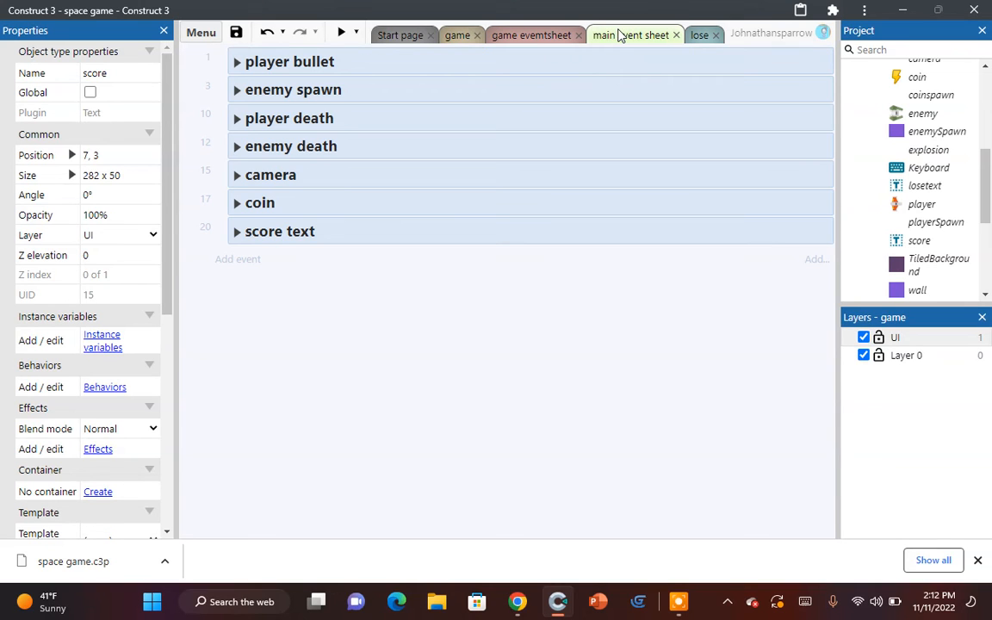
pyautogui.click(238, 146)
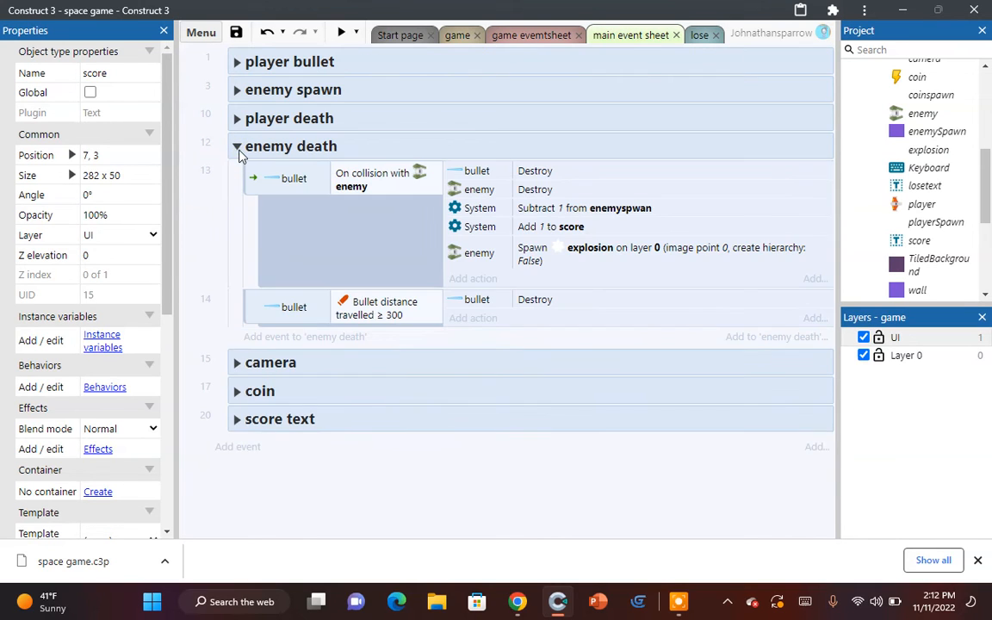
pyautogui.click(238, 146)
pyautogui.click(238, 120)
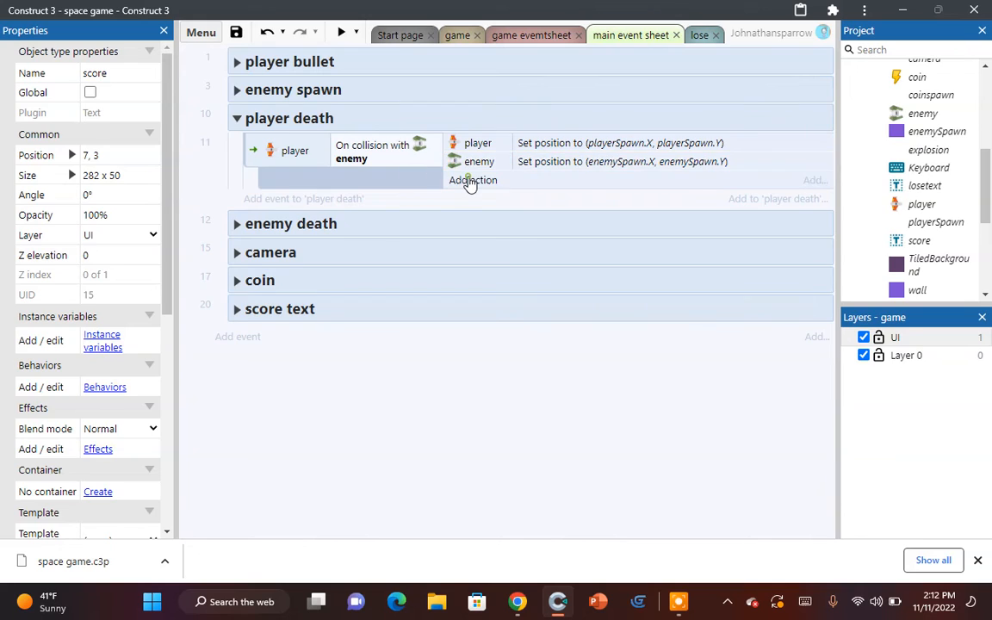
pyautogui.click(470, 181)
pyautogui.doubleClick(426, 181)
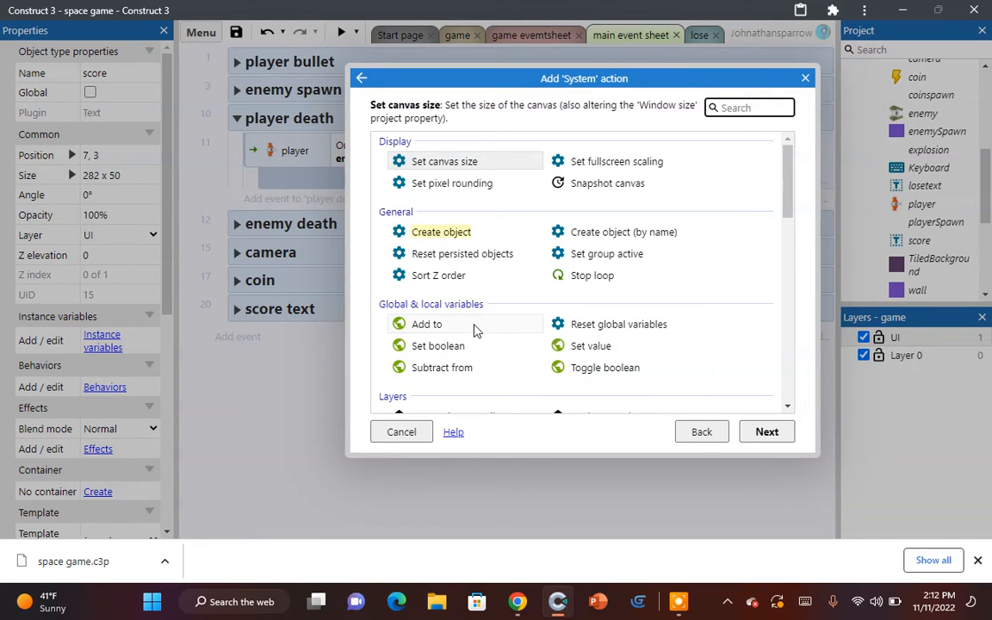
pyautogui.doubleClick(448, 369)
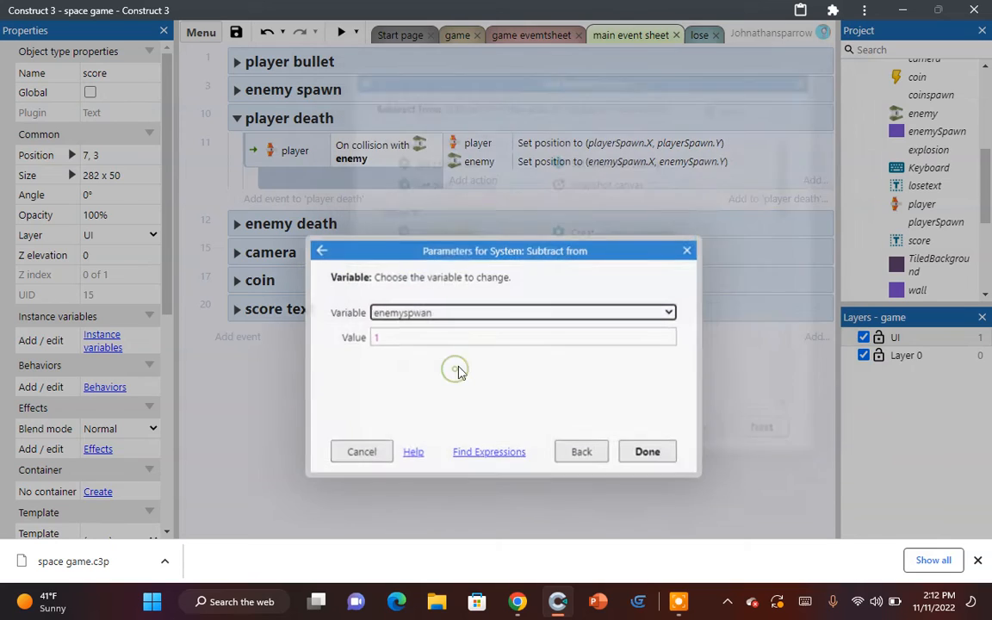
pyautogui.click(463, 312)
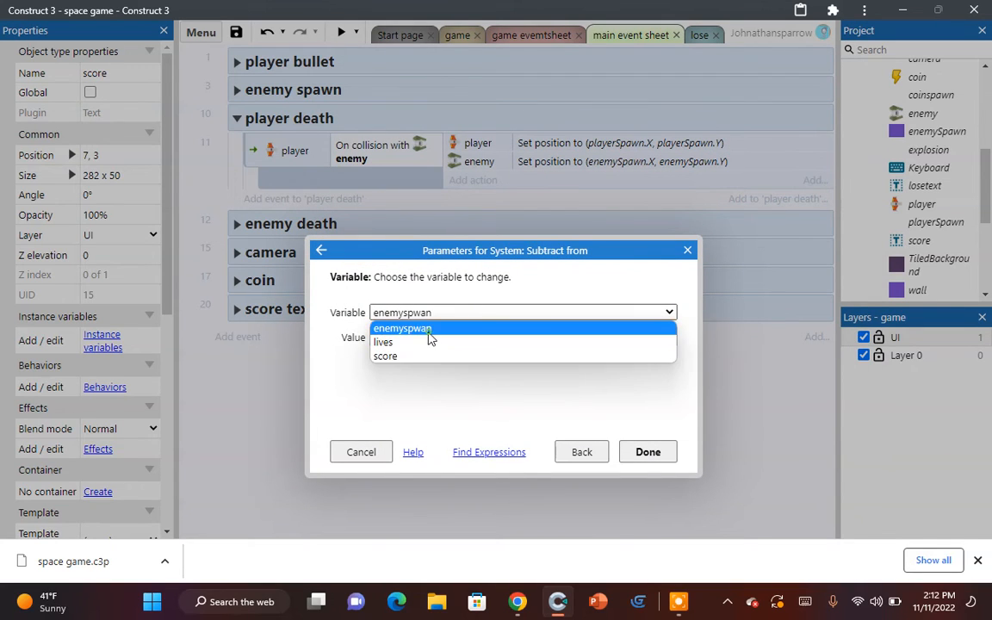
pyautogui.click(431, 327)
pyautogui.click(428, 314)
pyautogui.click(416, 343)
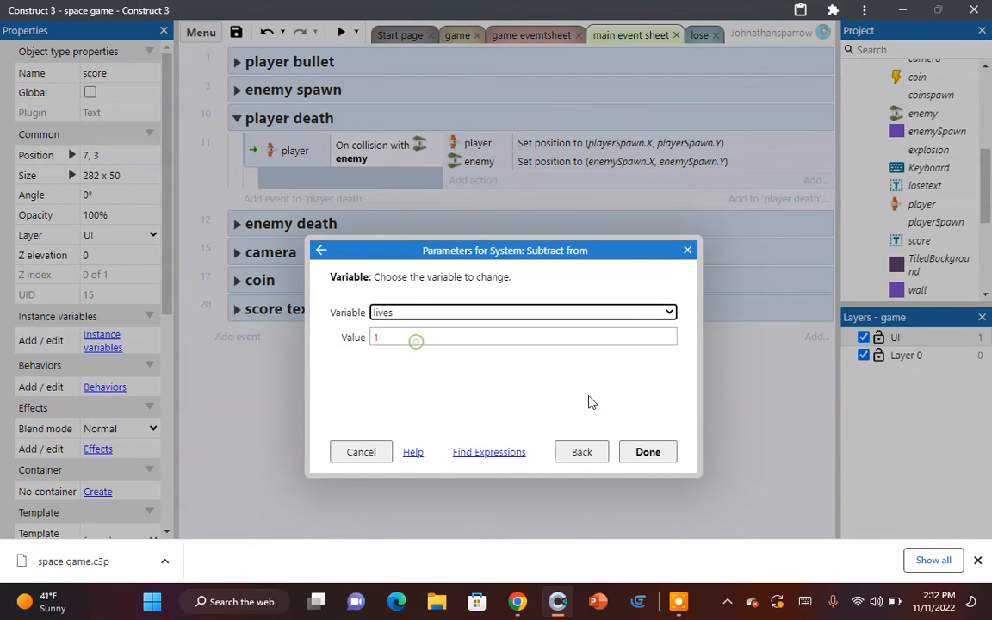
pyautogui.click(653, 457)
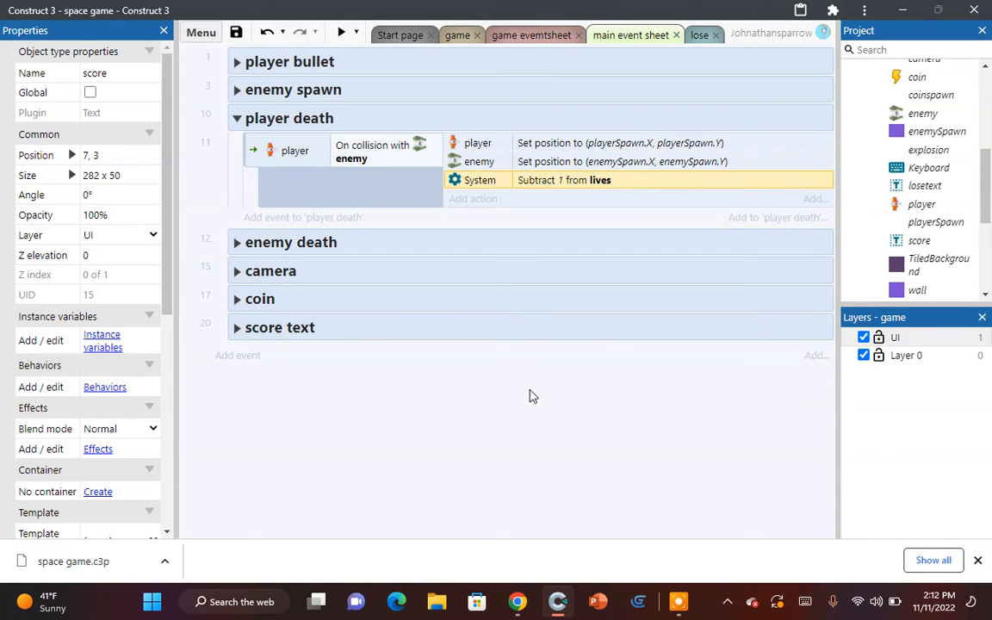
# Step: In the game event sheet, add a System action setting lives to 3 to the On start of layout event
pyautogui.click(508, 34)
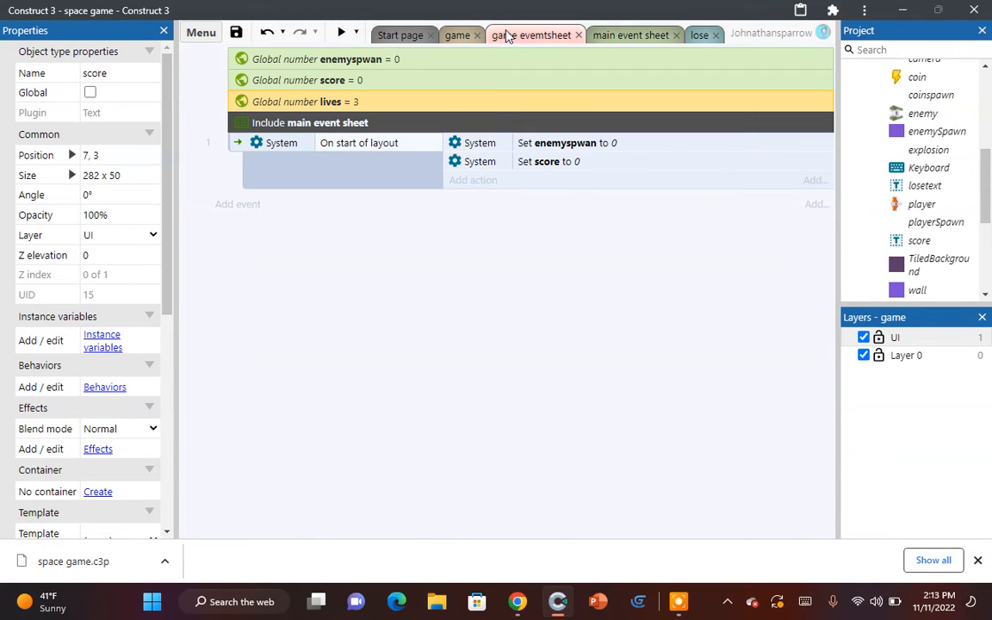
pyautogui.click(472, 180)
pyautogui.doubleClick(411, 169)
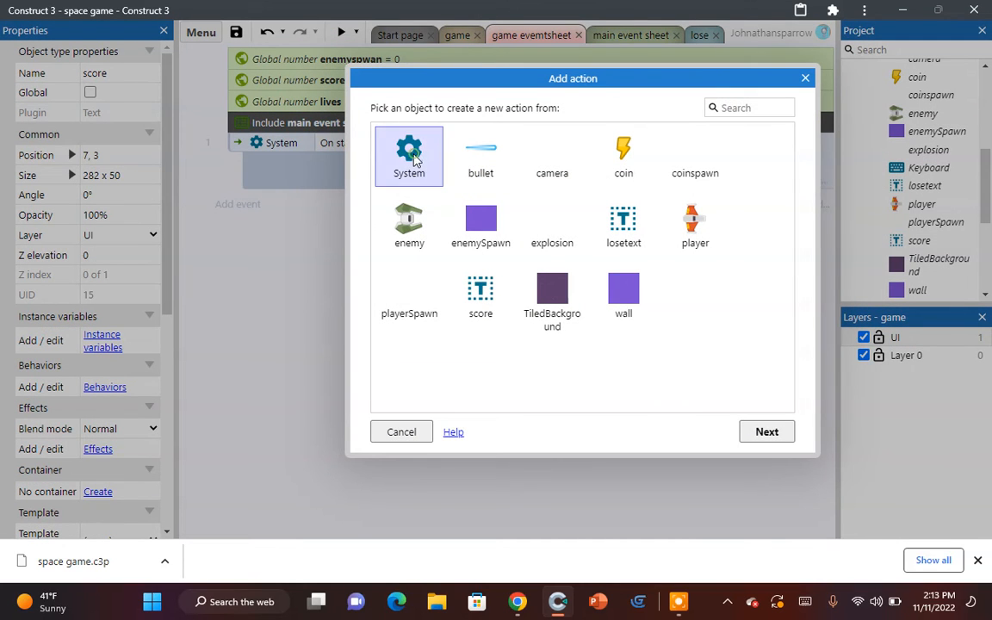
pyautogui.scroll(-1, 519, 261)
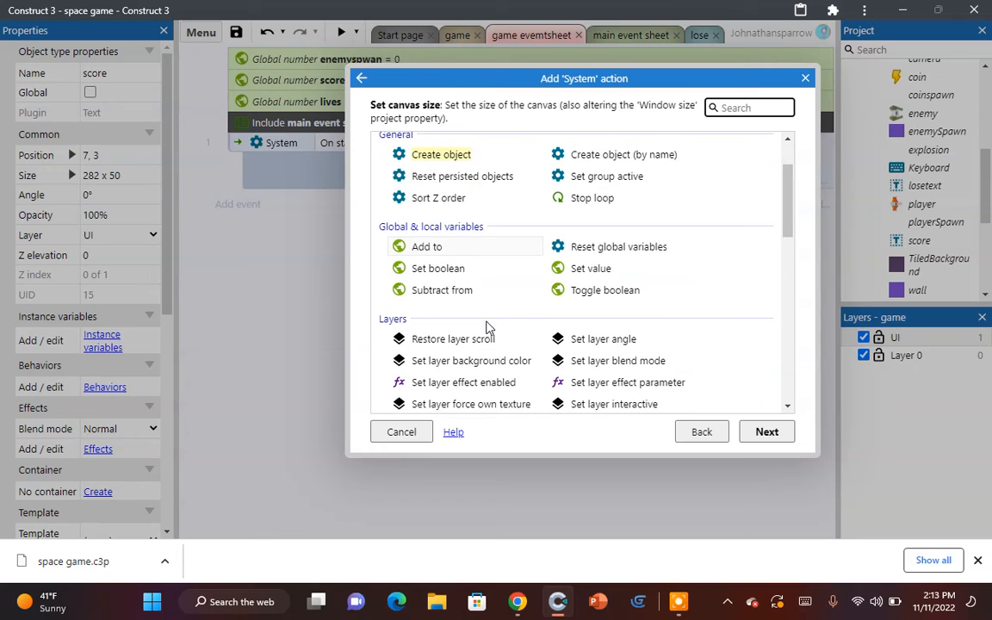
pyautogui.doubleClick(569, 269)
pyautogui.click(487, 313)
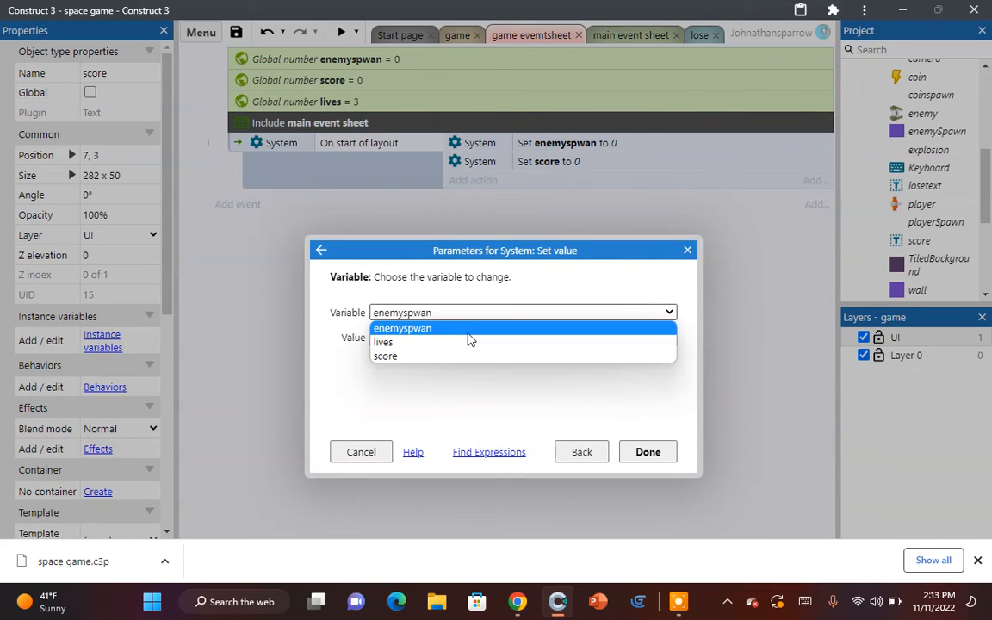
pyautogui.click(461, 310)
pyautogui.click(445, 313)
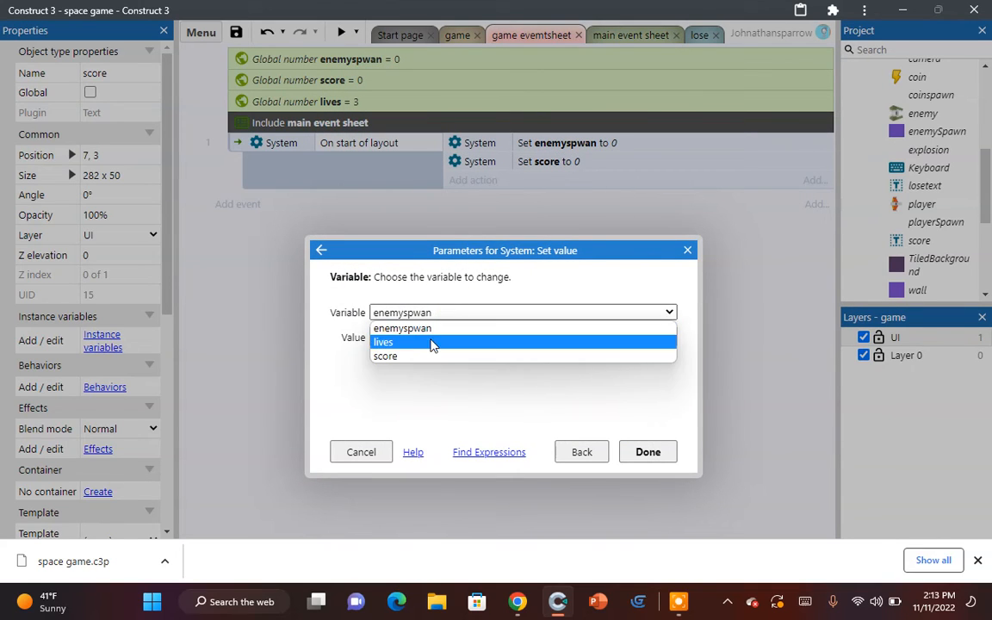
pyautogui.click(433, 344)
pyautogui.click(431, 338)
pyautogui.write('3')
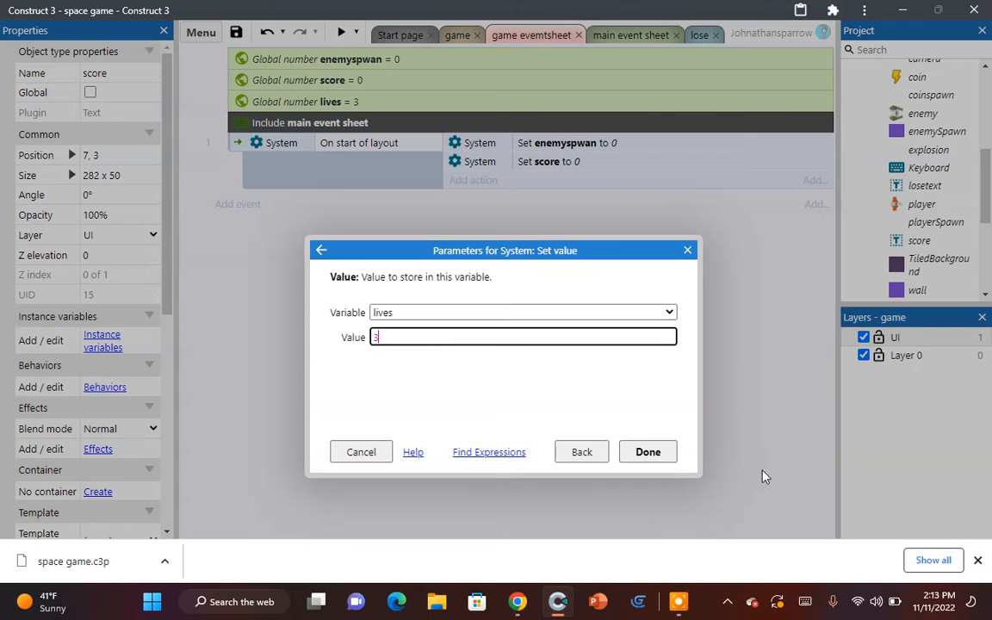
pyautogui.click(645, 455)
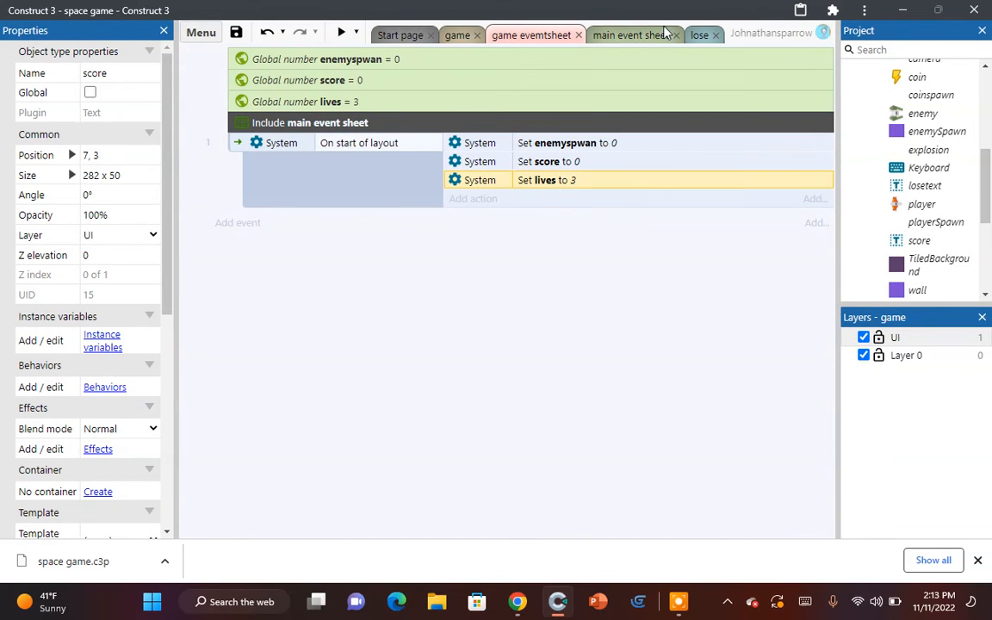
# Step: In the main event sheet's player death group, add an event with a System Compare variable condition of lives less or equal to 3
pyautogui.click(633, 35)
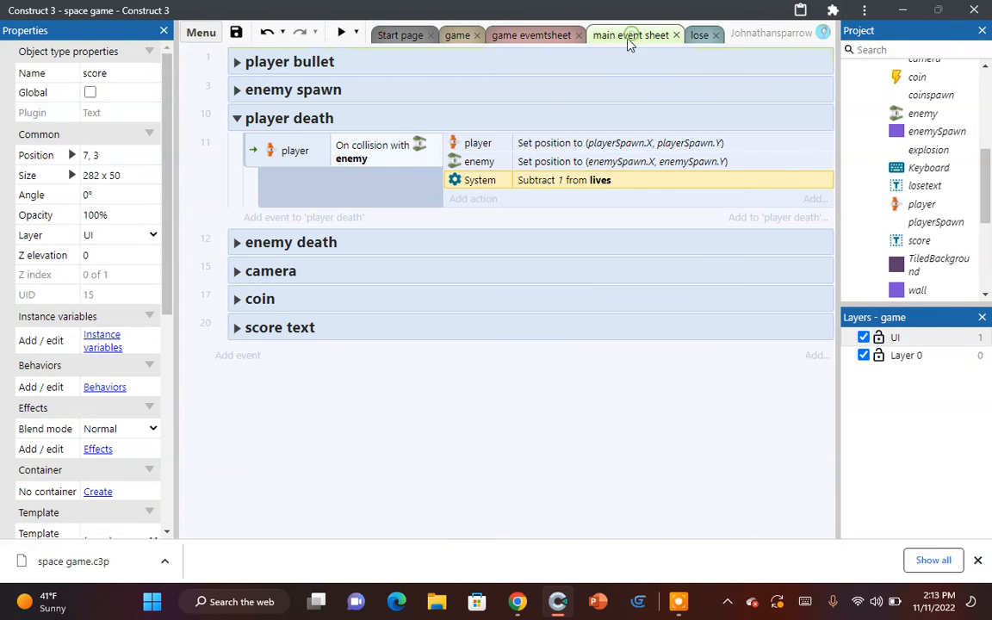
pyautogui.click(335, 219)
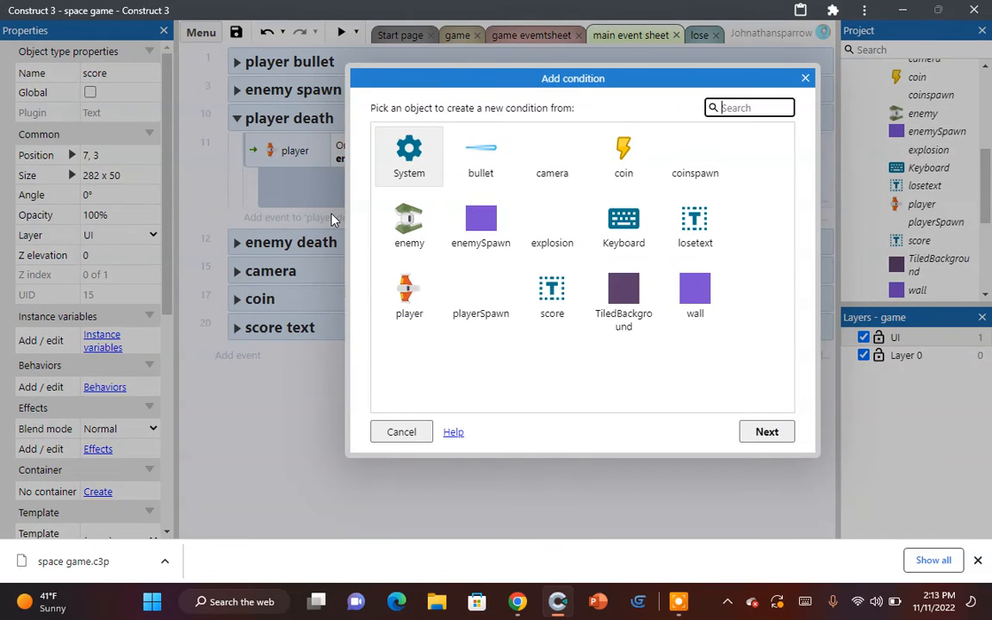
pyautogui.click(434, 164)
pyautogui.doubleClick(434, 165)
pyautogui.scroll(-3, 522, 226)
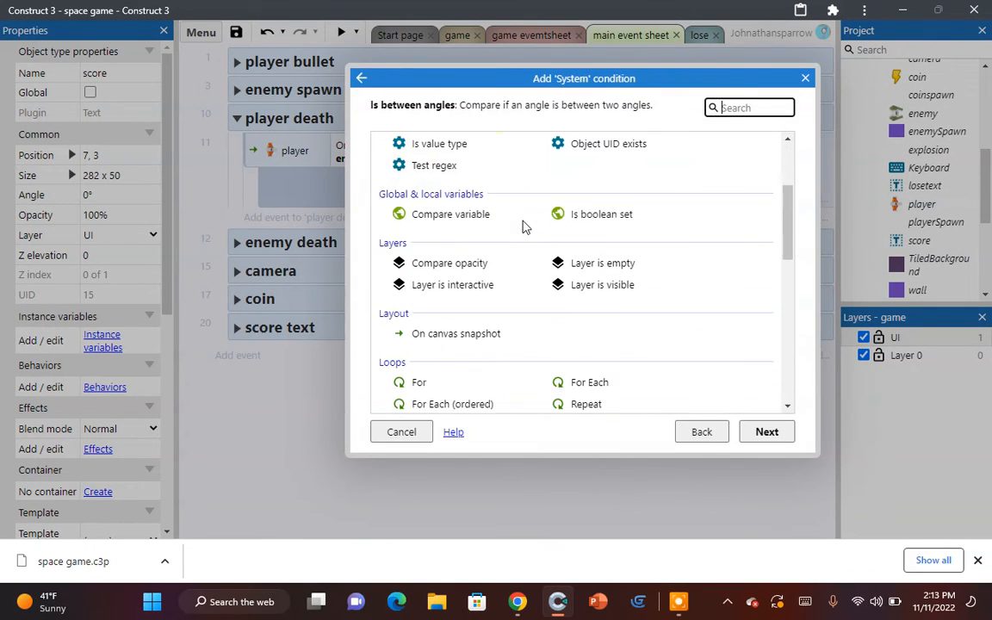
pyautogui.doubleClick(438, 217)
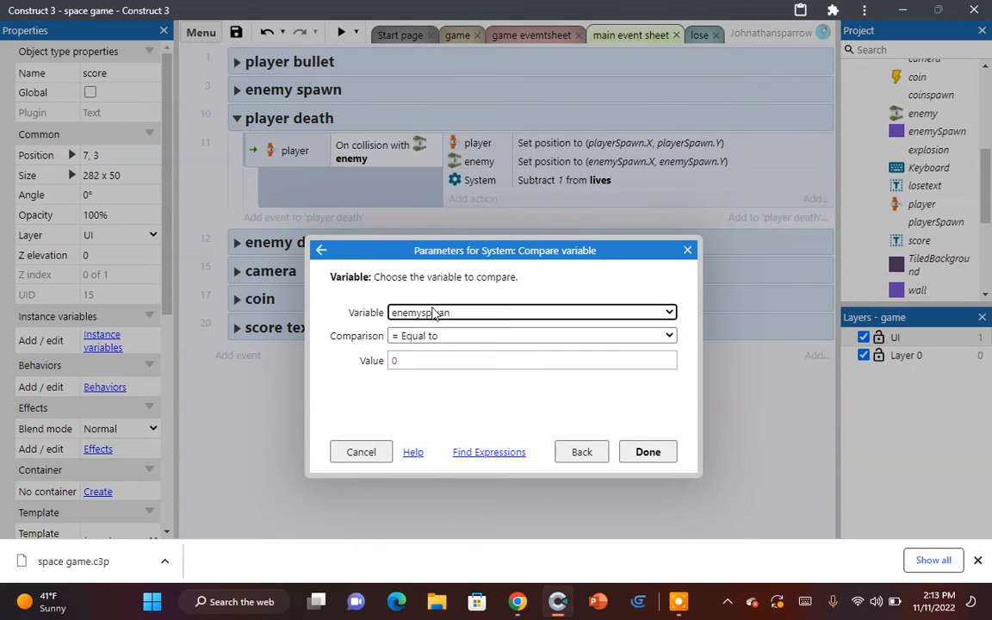
pyautogui.click(433, 312)
pyautogui.click(415, 341)
pyautogui.click(419, 343)
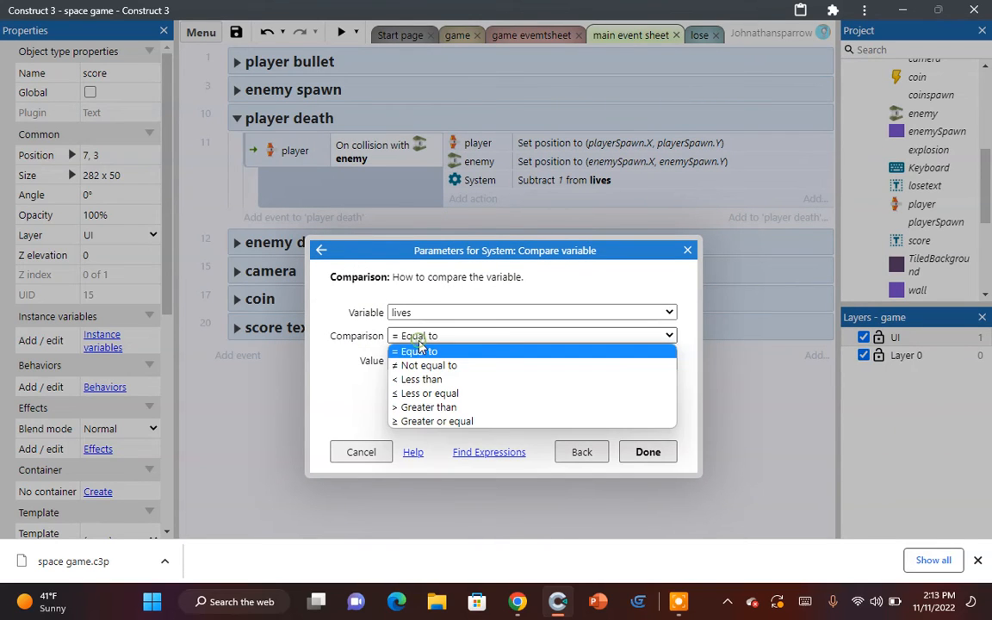
pyautogui.click(423, 396)
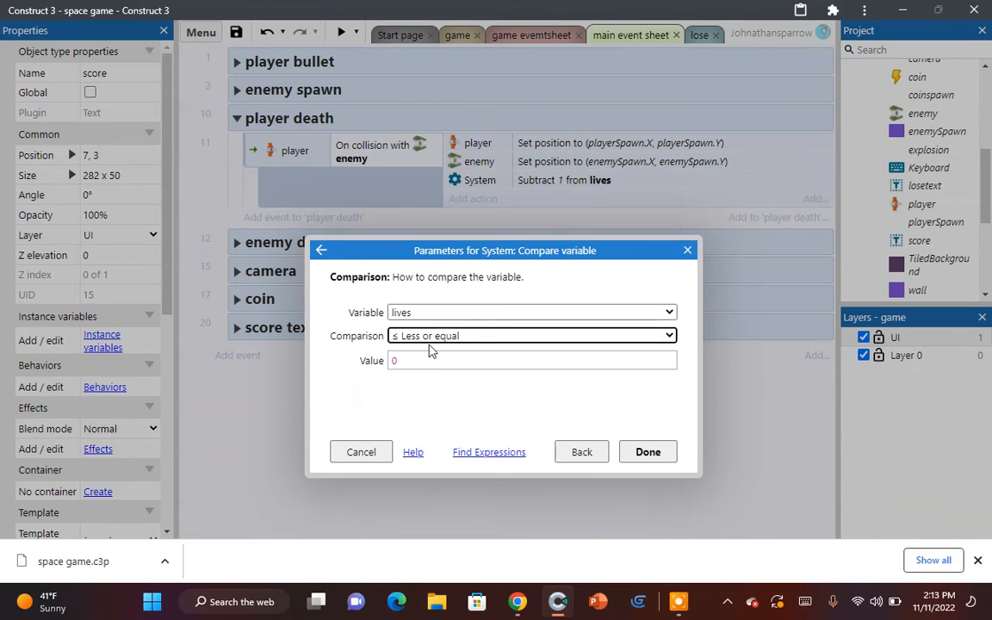
pyautogui.click(429, 359)
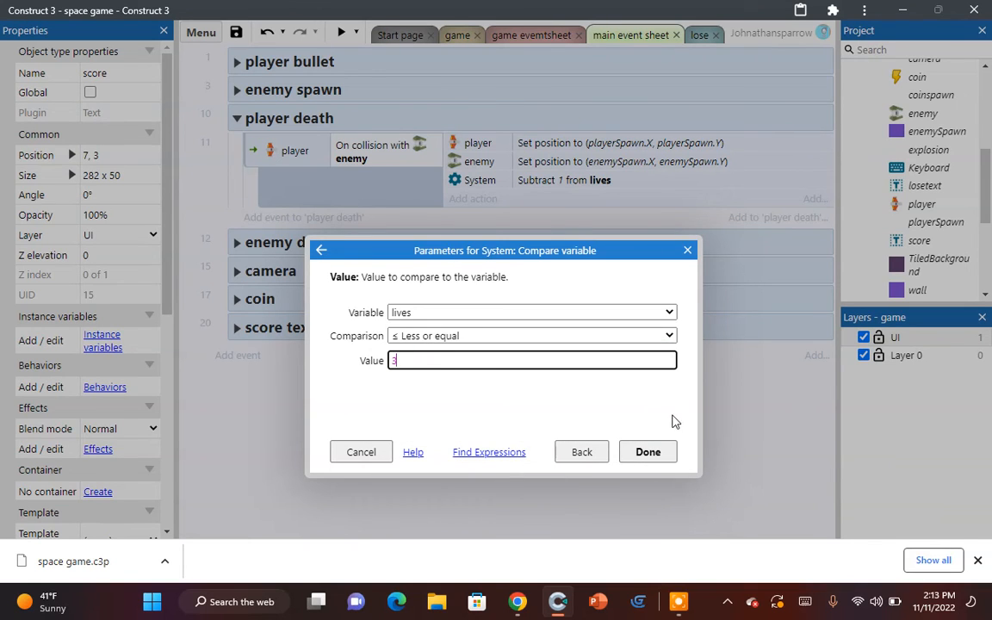
pyautogui.click(644, 454)
# Step: Add a System Go to layout action targeting the lose layout to the lives comparison event
pyautogui.click(484, 220)
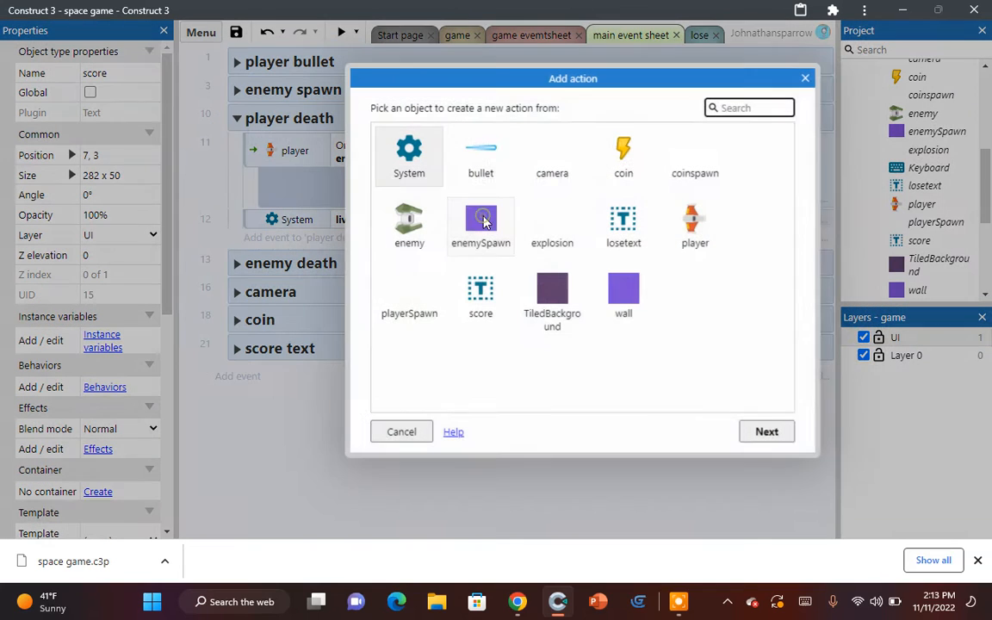
pyautogui.write('go')
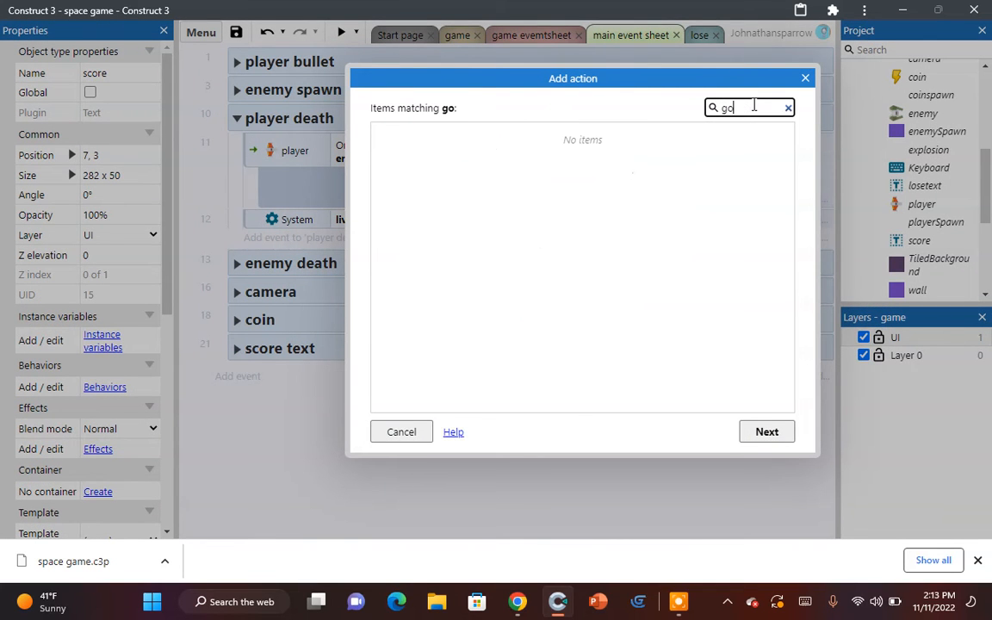
pyautogui.press('BackSpace')
pyautogui.press('BackSpace')
pyautogui.press('BackSpace')
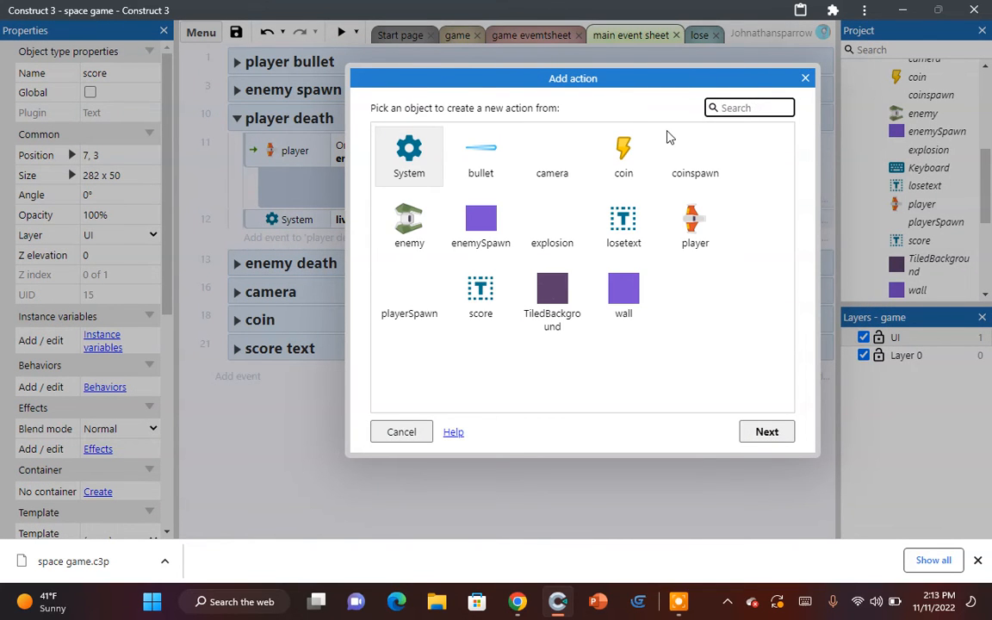
pyautogui.doubleClick(413, 164)
pyautogui.scroll(-6, 457, 194)
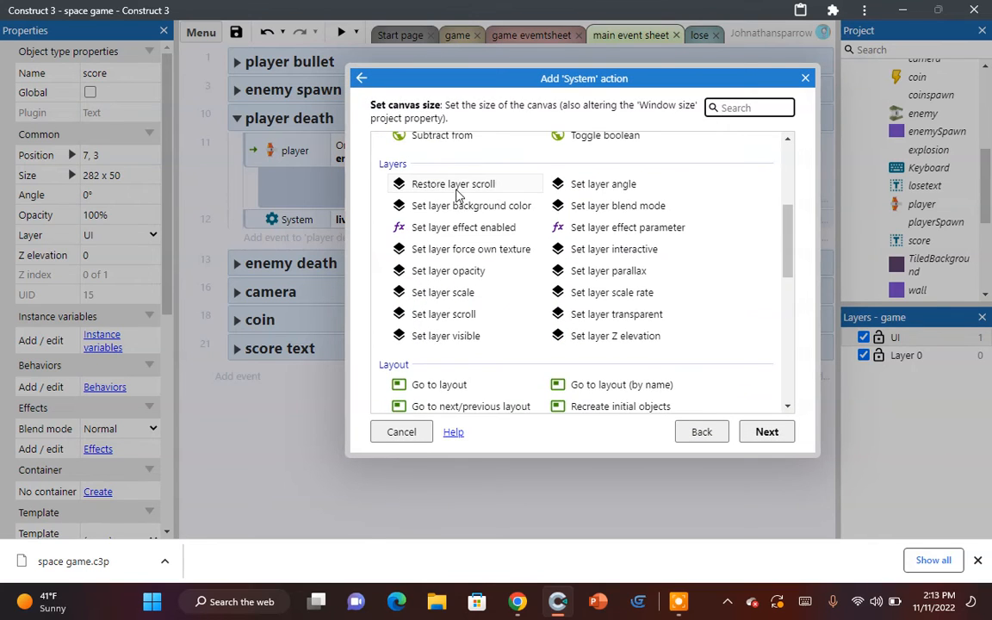
pyautogui.doubleClick(438, 312)
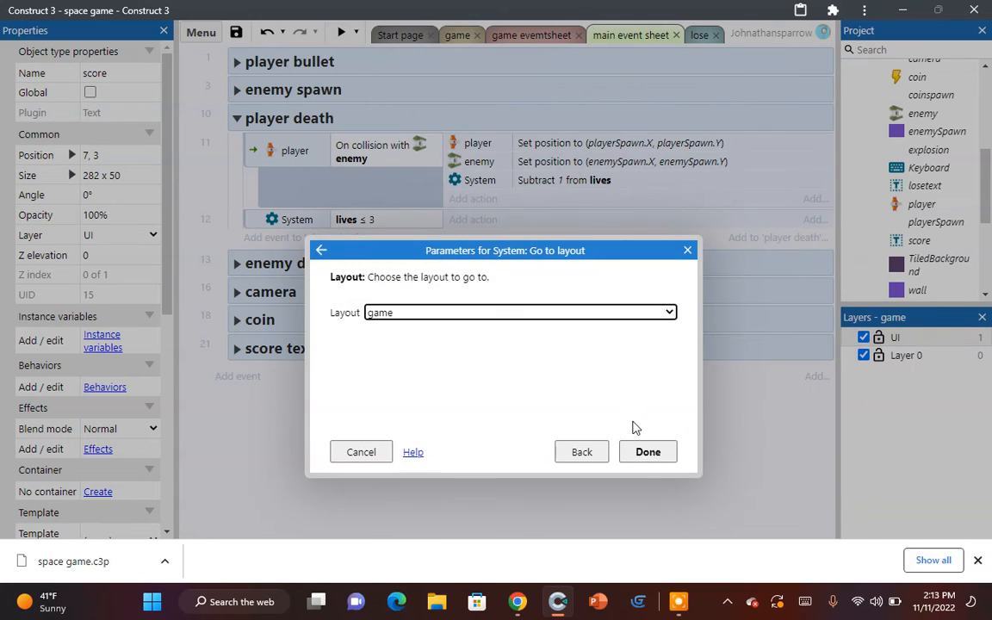
pyautogui.click(622, 315)
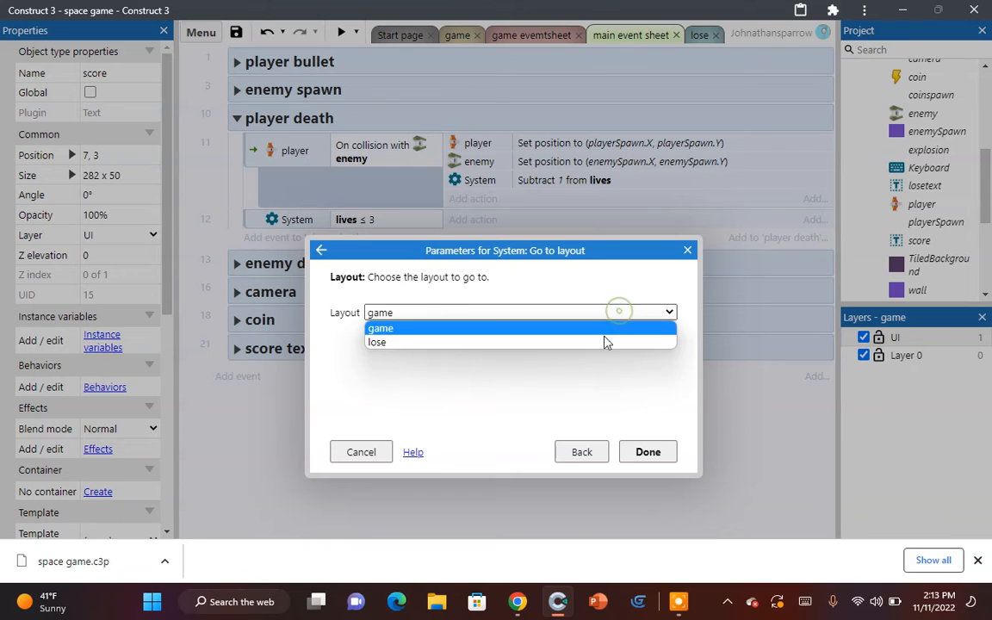
pyautogui.click(606, 341)
pyautogui.click(648, 451)
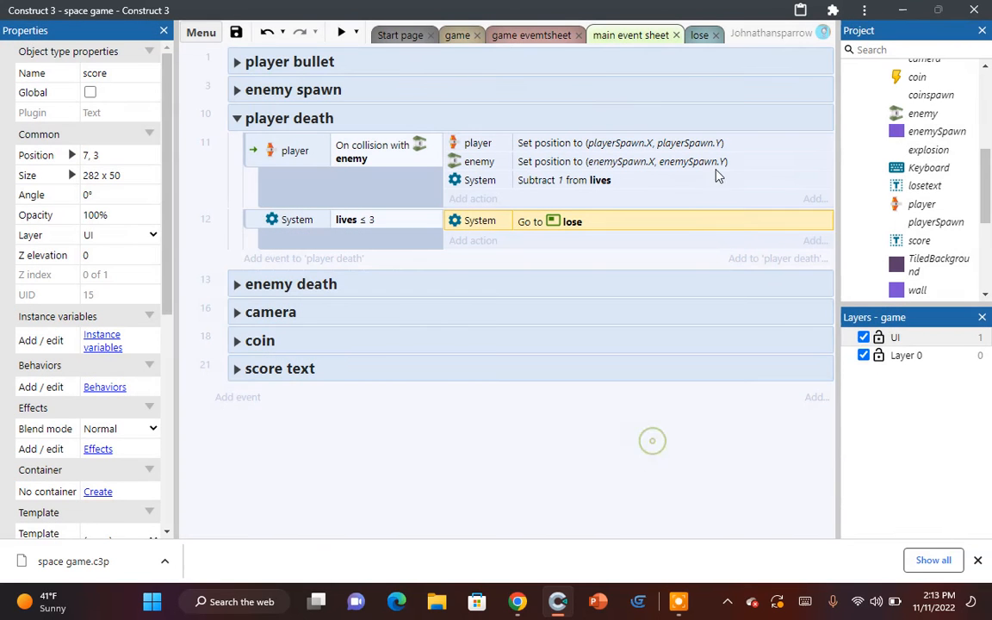
# Step: Preview the game from the main event sheet and again from the game layout, closing each preview
pyautogui.click(335, 30)
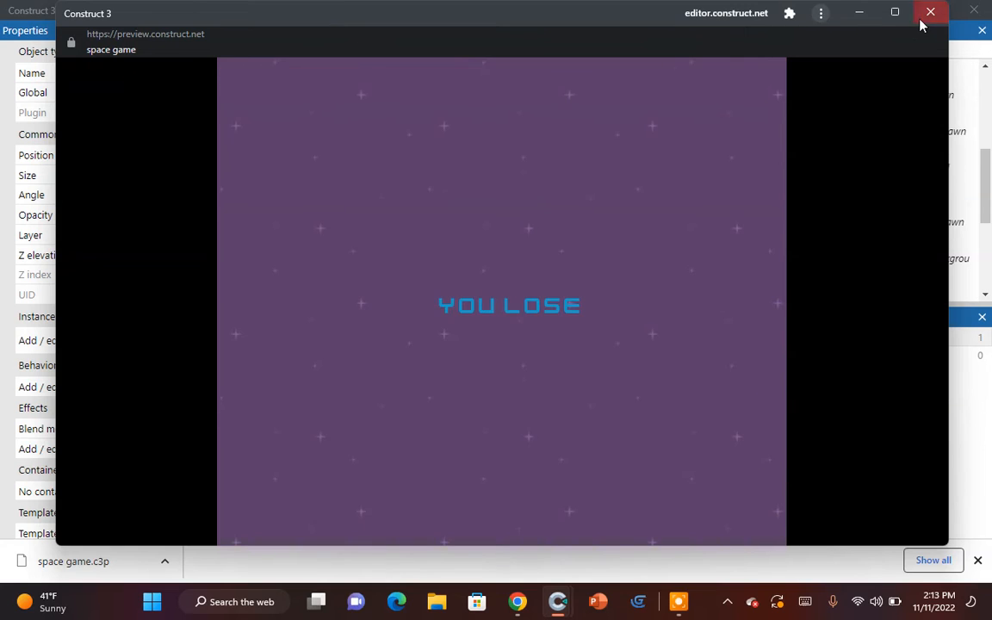
pyautogui.click(930, 14)
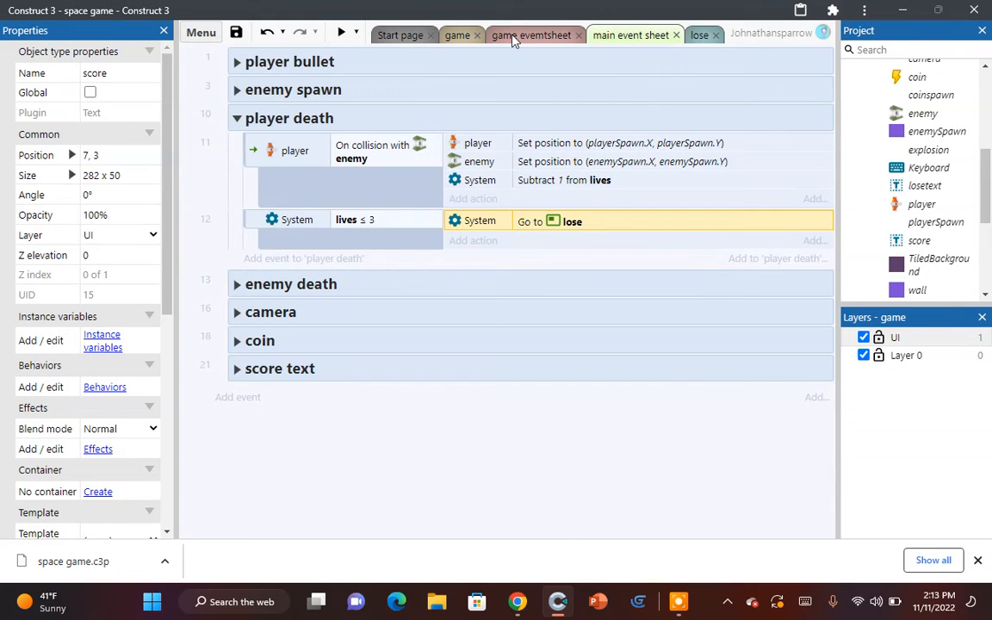
pyautogui.click(456, 37)
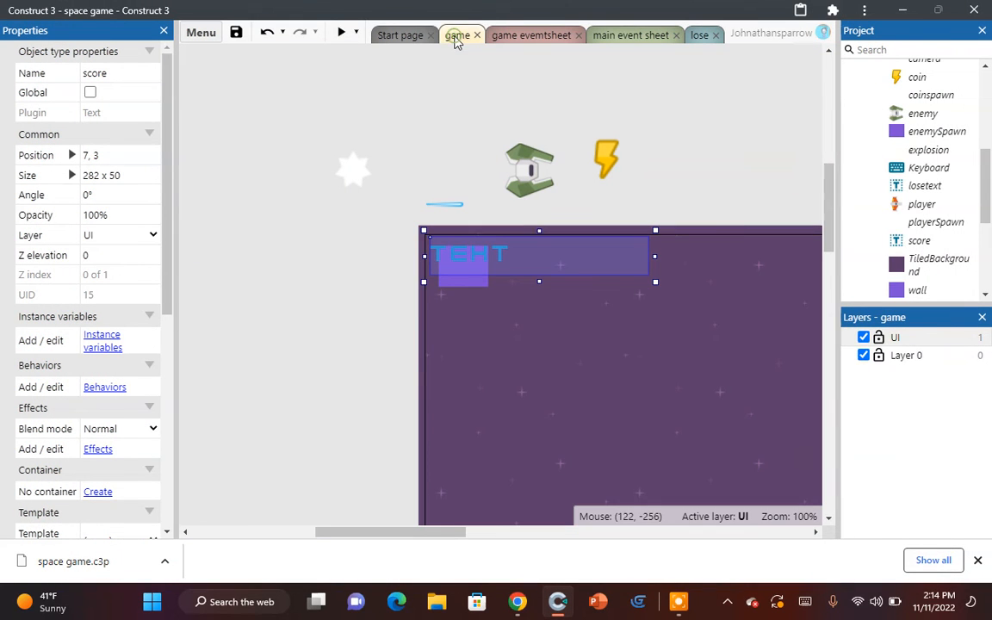
pyautogui.click(341, 35)
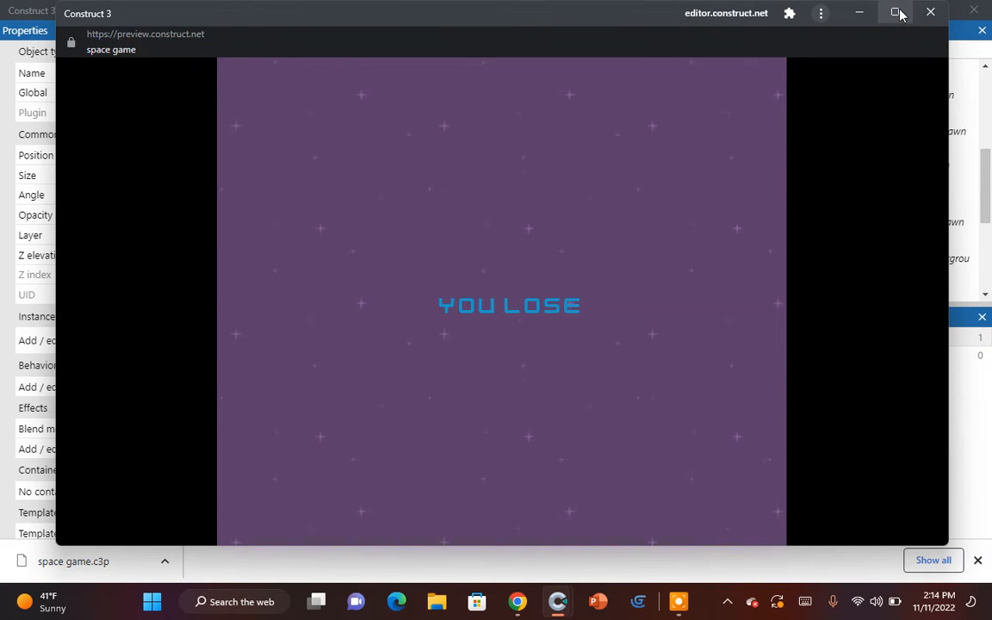
pyautogui.click(898, 14)
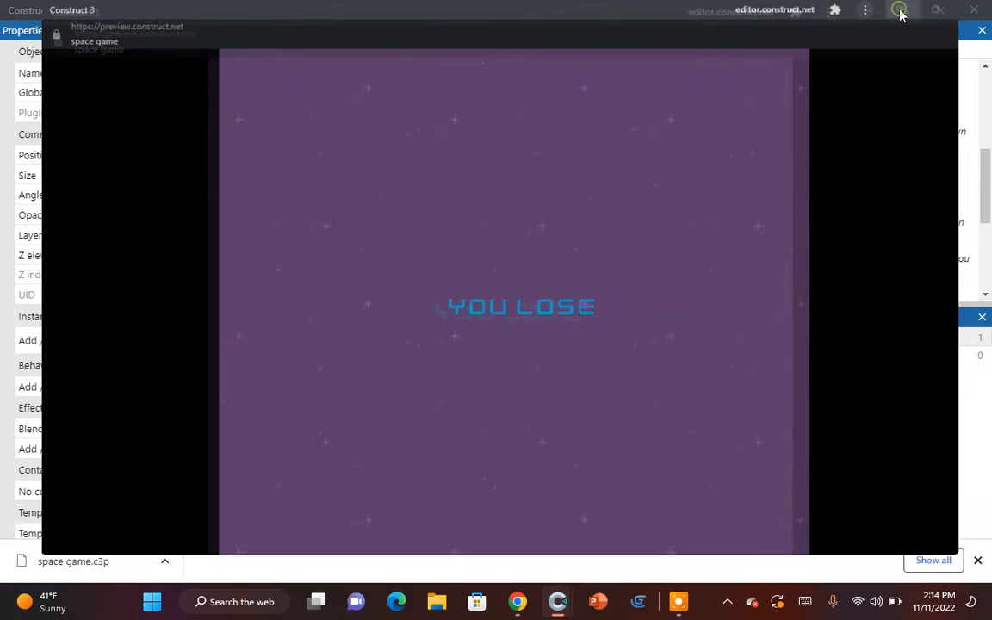
pyautogui.click(972, 8)
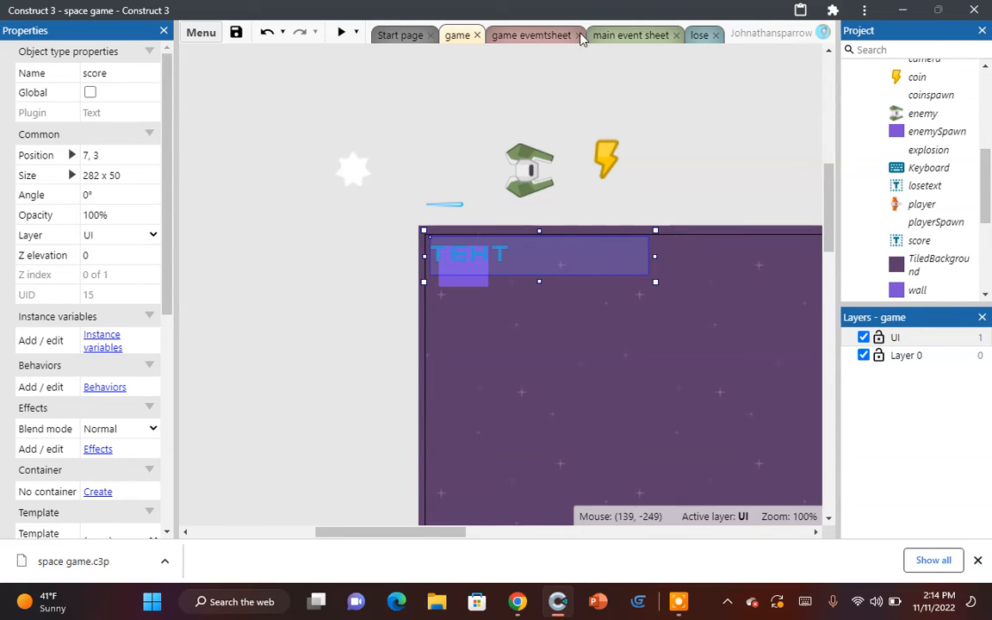
# Step: In the player death group, change the lives comparison condition to less or equal to 0
pyautogui.click(637, 35)
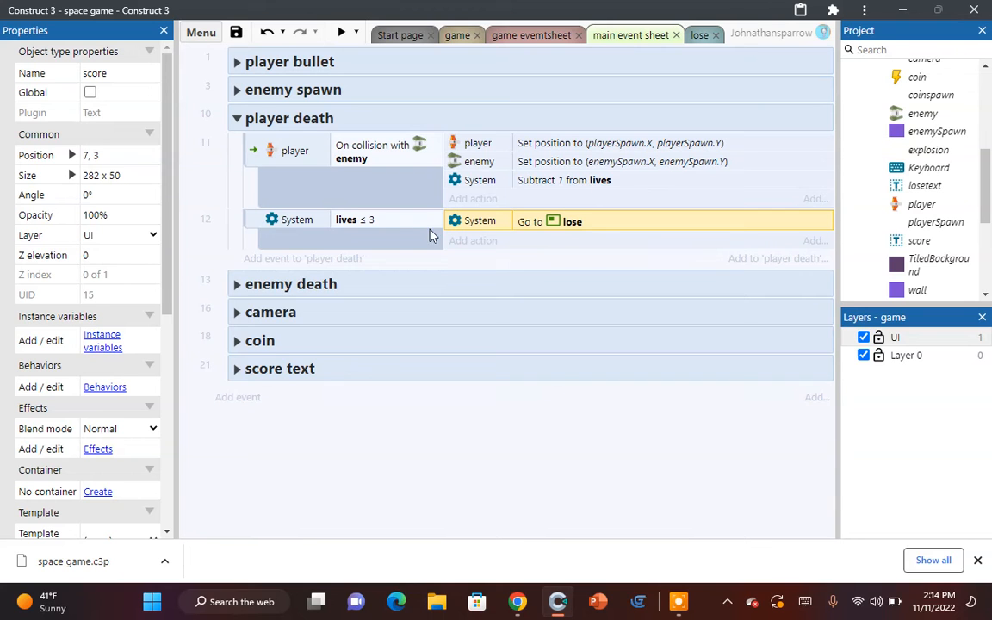
pyautogui.doubleClick(399, 235)
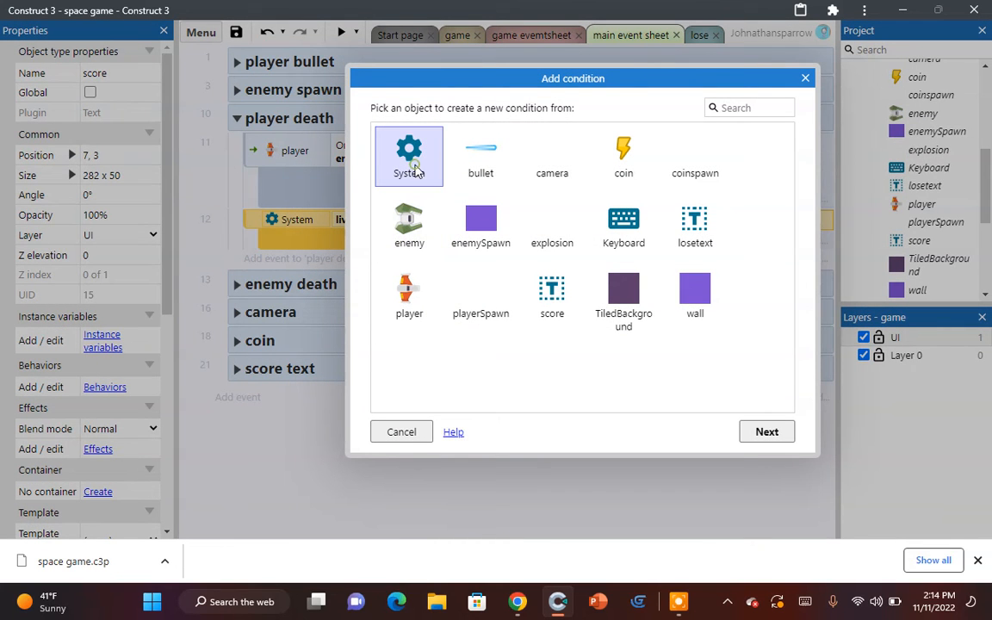
pyautogui.click(805, 77)
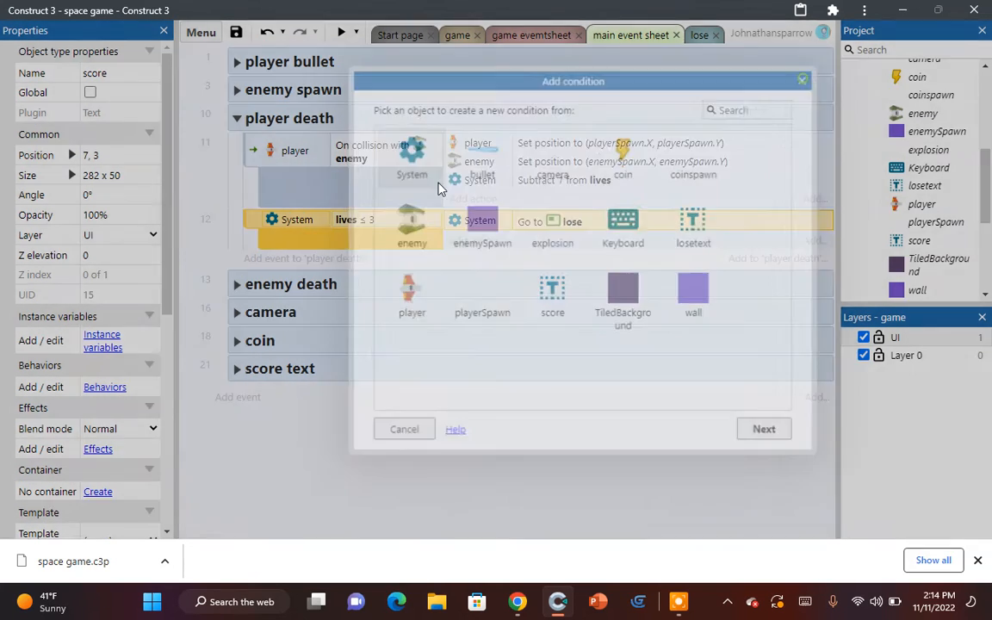
pyautogui.doubleClick(354, 219)
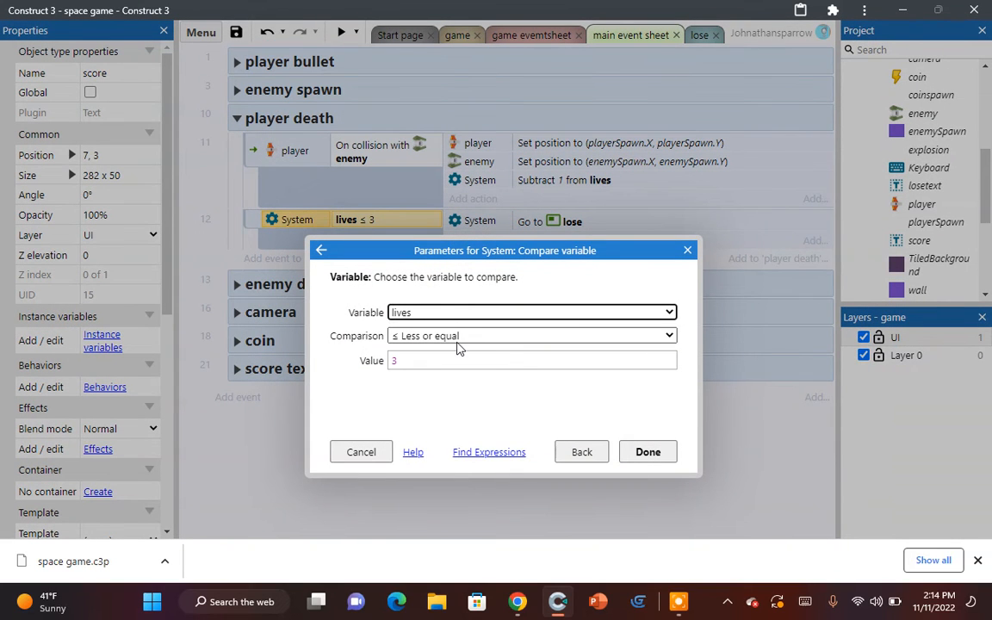
pyautogui.click(452, 337)
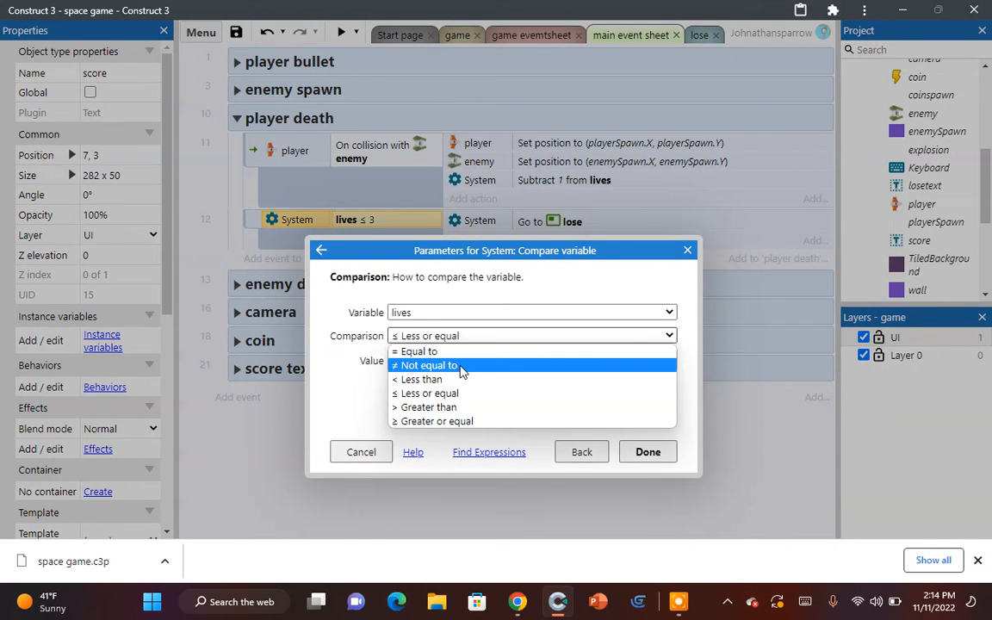
pyautogui.click(468, 398)
pyautogui.click(430, 363)
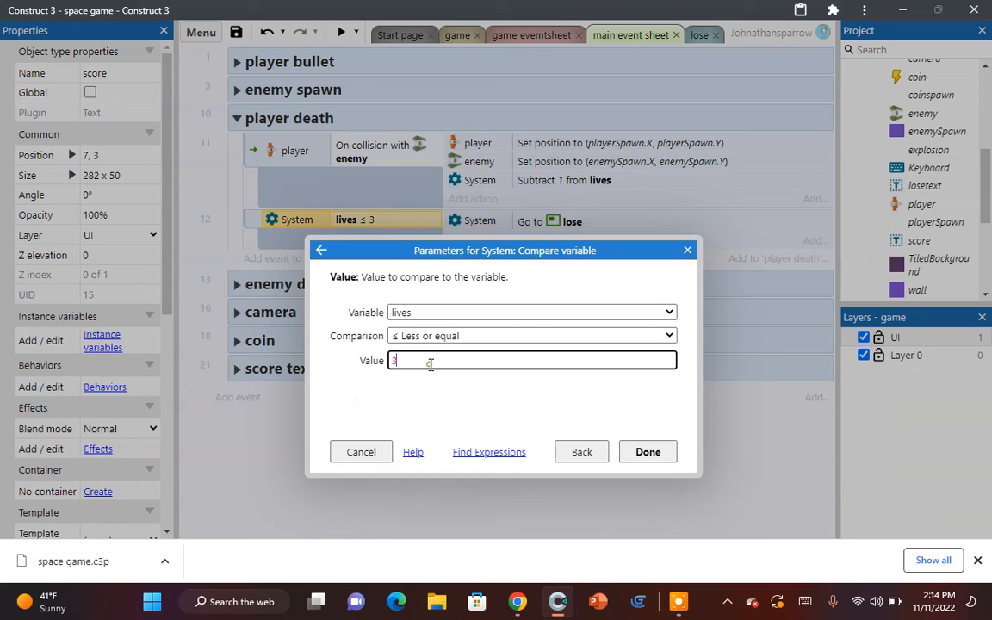
pyautogui.press('BackSpace')
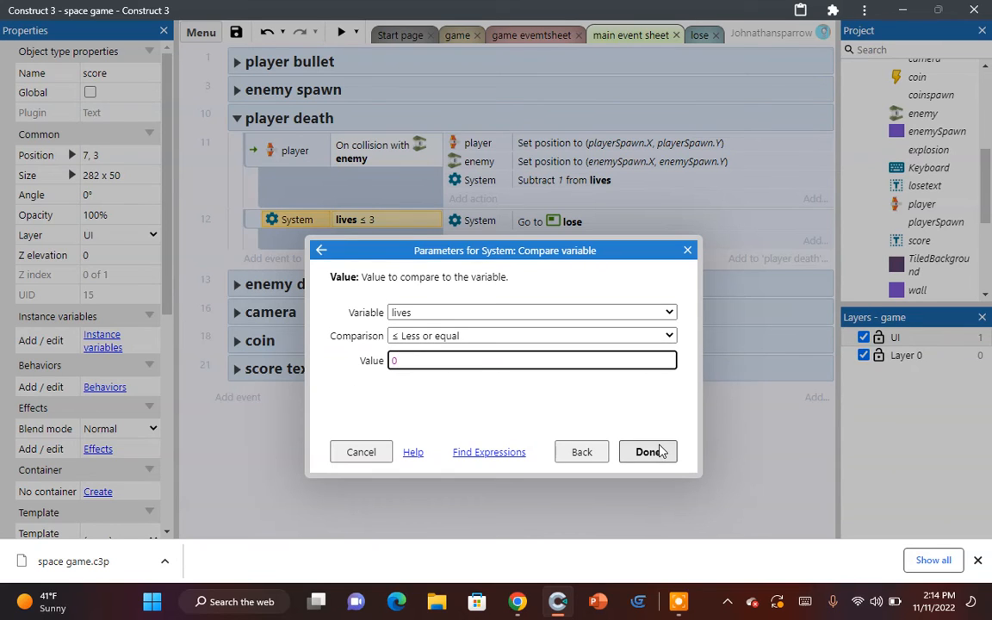
pyautogui.click(655, 451)
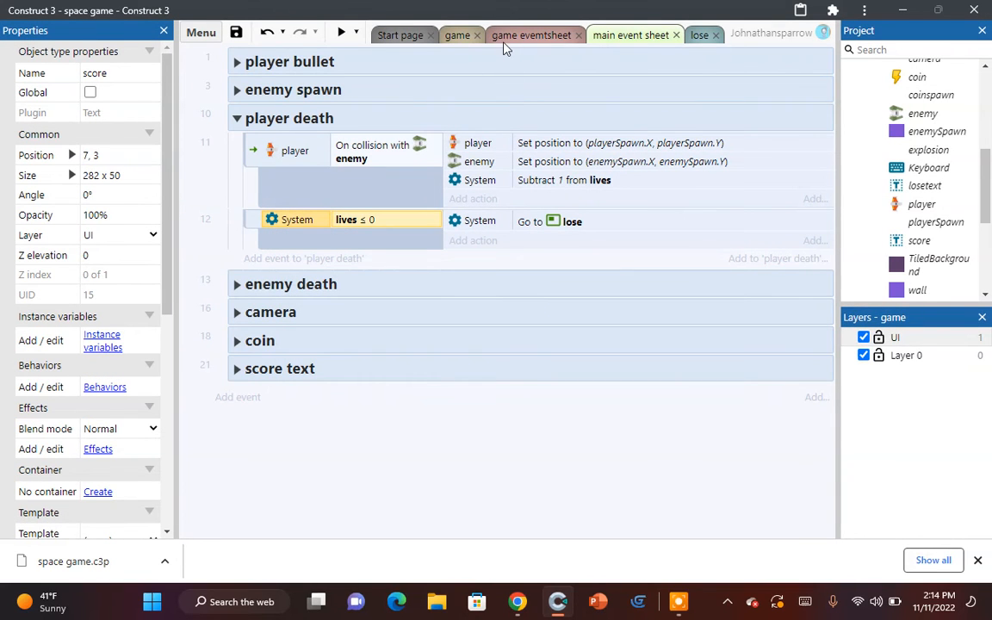
# Step: Preview the game layout, fly the ship around to collect coins and meet the enemy, and close the preview
pyautogui.click(457, 37)
pyautogui.click(342, 33)
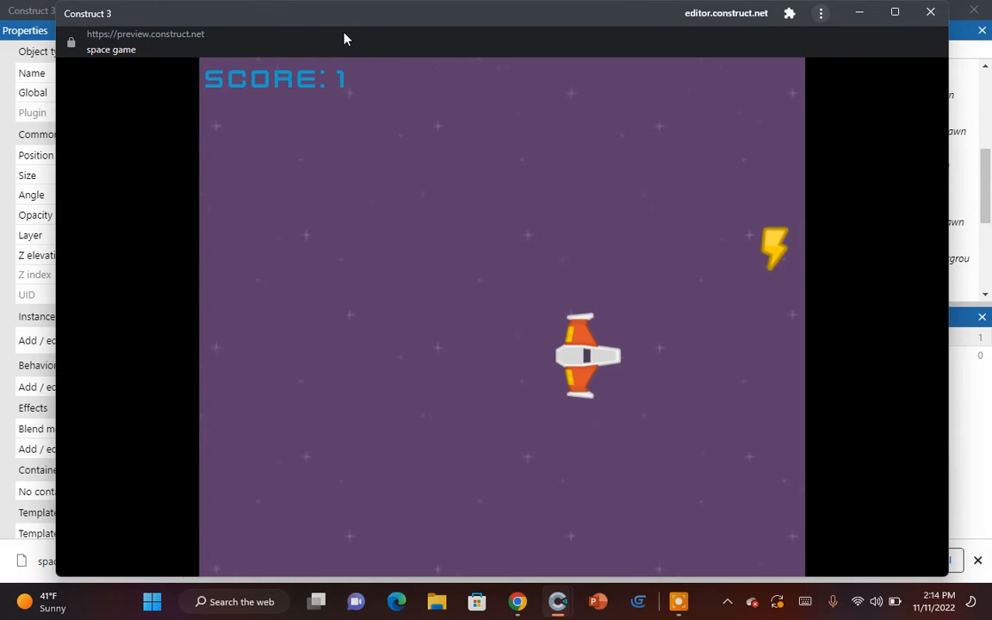
pyautogui.press('Right')
pyautogui.press('Up')
pyautogui.press('Left')
pyautogui.press('Down')
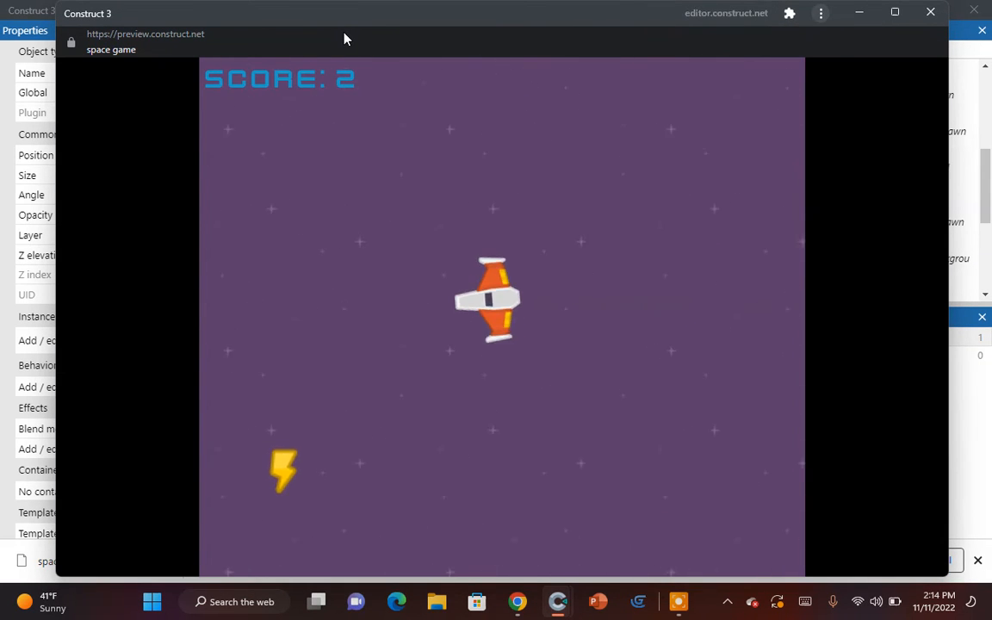
pyautogui.press('Left')
pyautogui.press('Up')
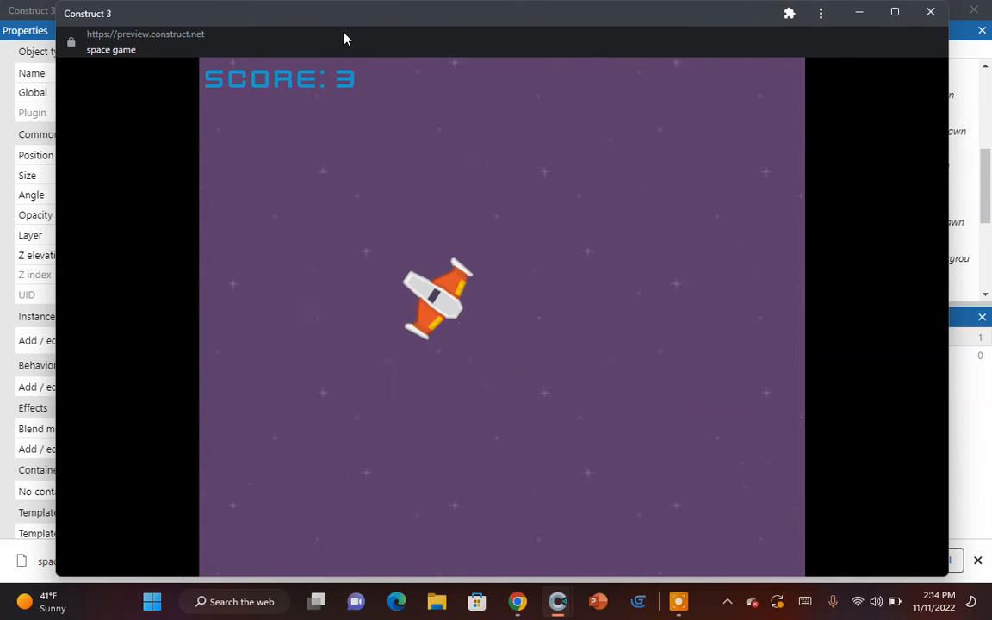
pyautogui.press('Up')
pyautogui.press('Left')
pyautogui.press('Right')
pyautogui.press('Left')
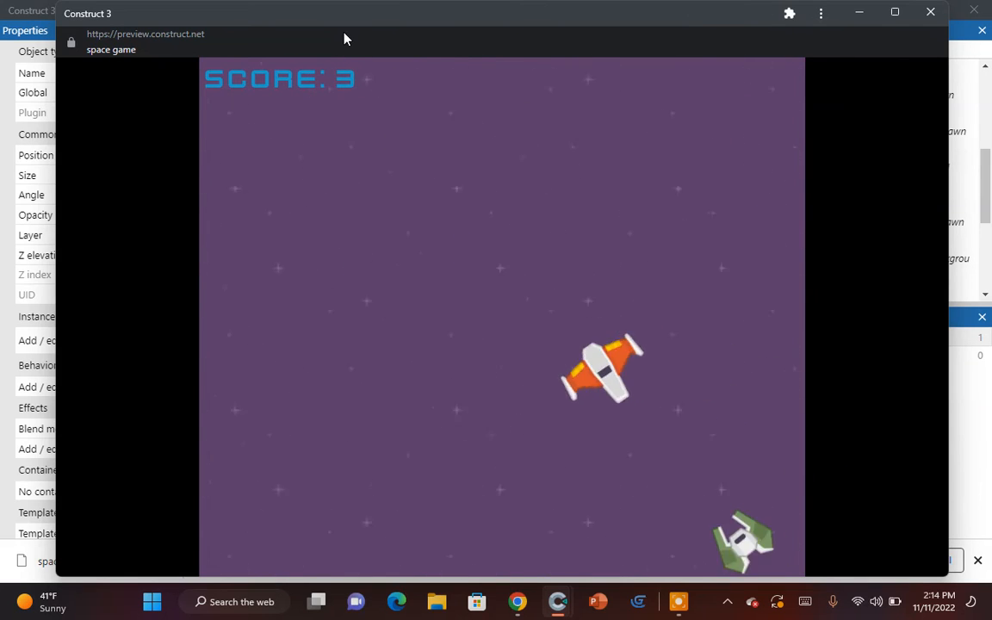
pyautogui.press('Down')
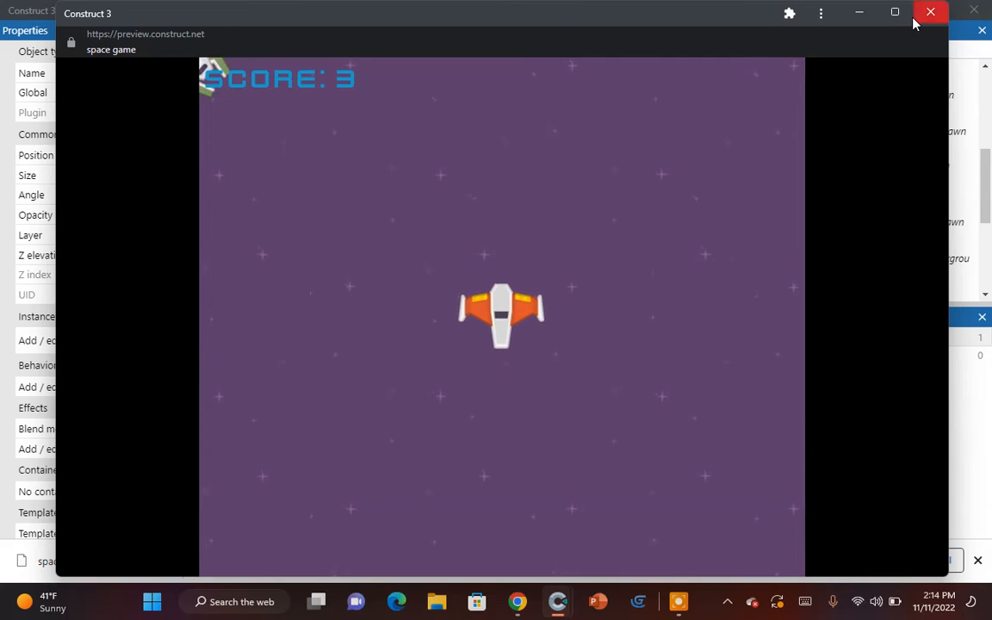
pyautogui.click(894, 12)
pyautogui.click(971, 8)
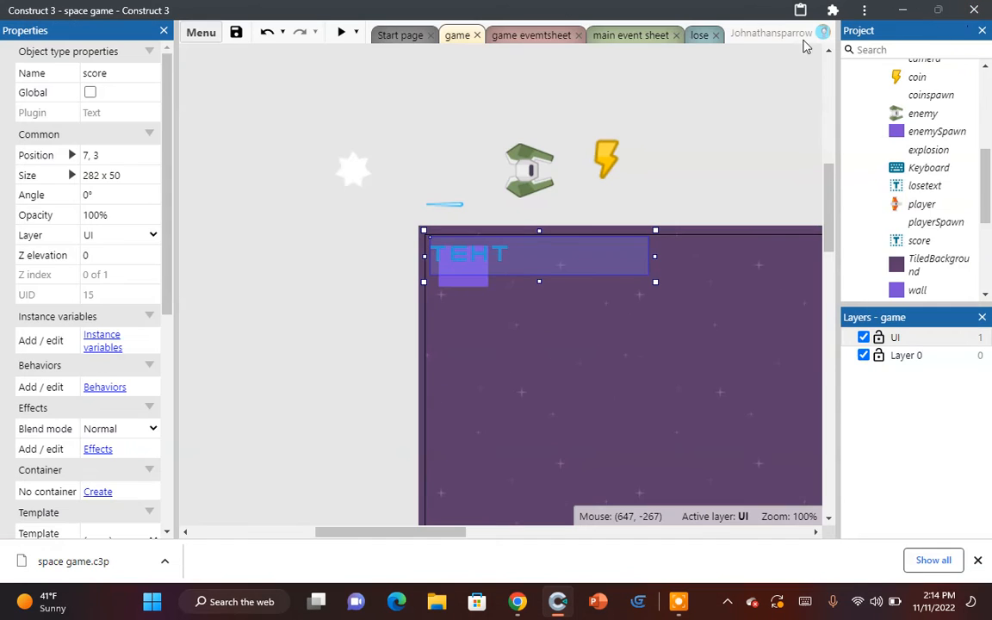
pyautogui.scroll(-3, 956, 241)
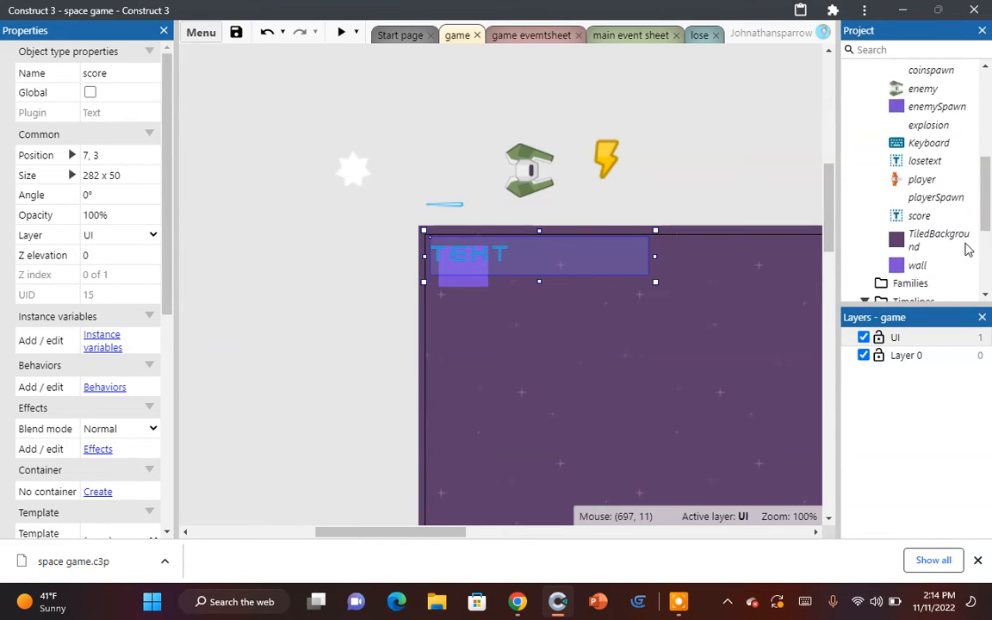
# Step: Clone the score text object type in the project
pyautogui.scroll(5, 930, 224)
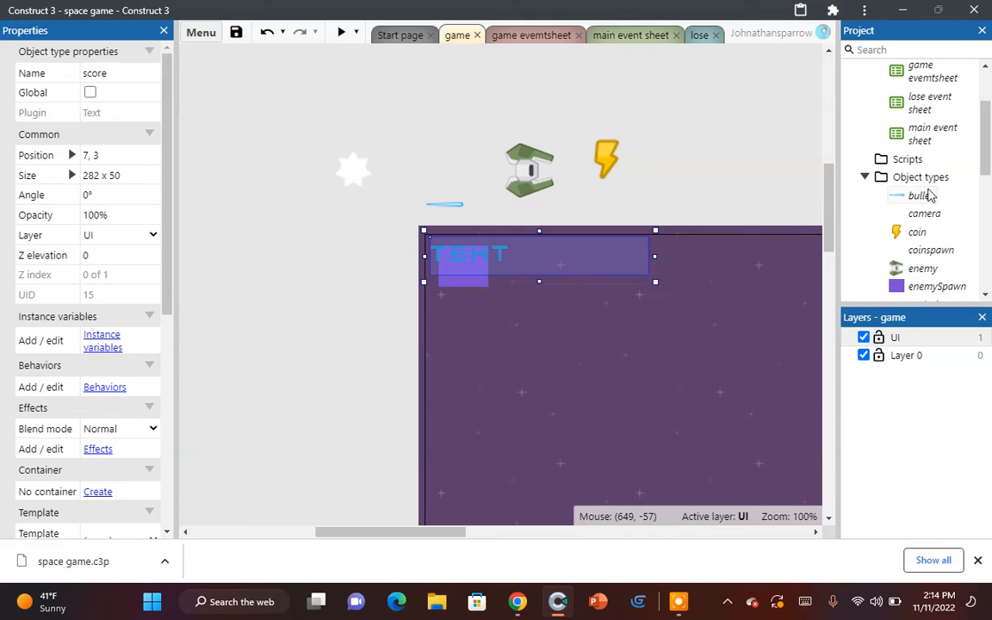
pyautogui.scroll(-4, 927, 215)
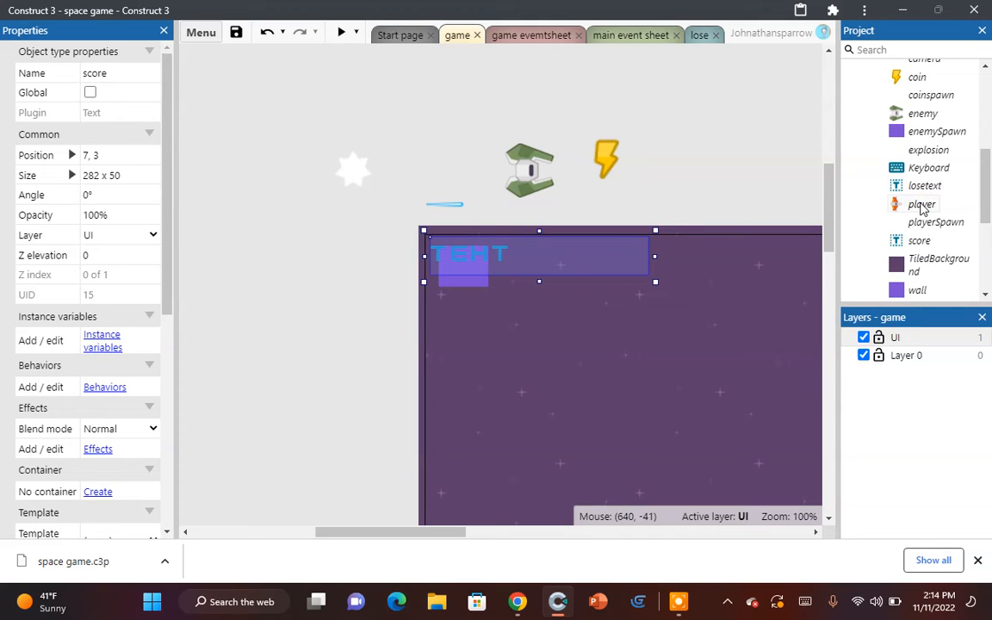
pyautogui.scroll(-3, 928, 198)
pyautogui.scroll(1, 934, 186)
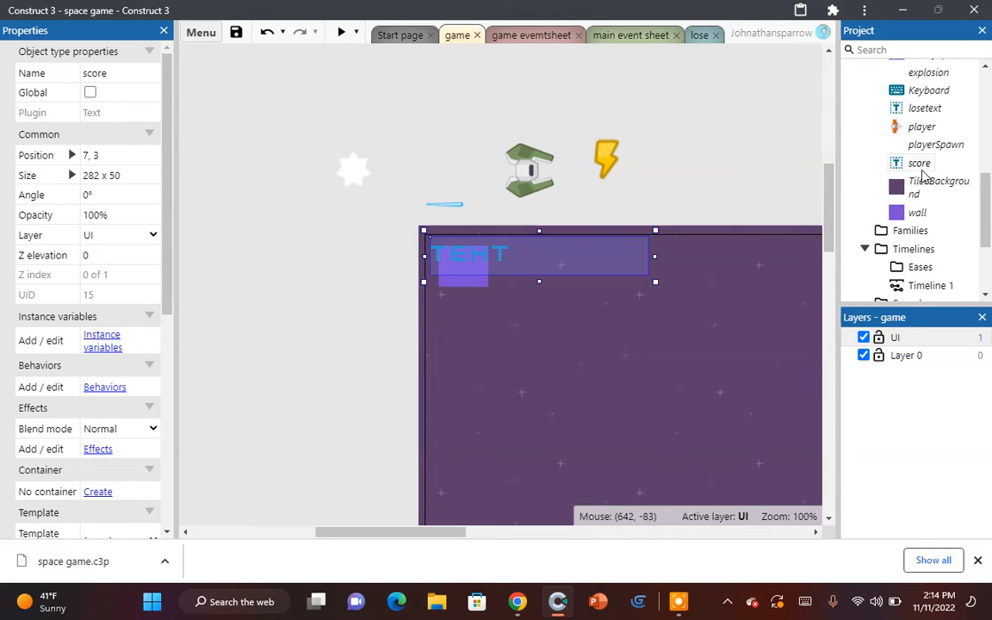
pyautogui.rightClick(918, 163)
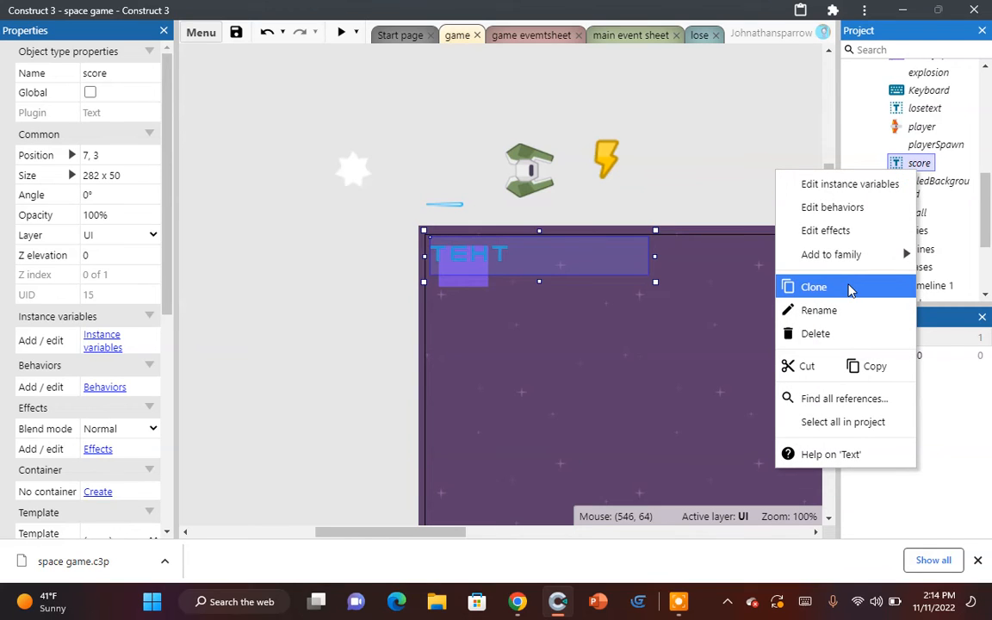
pyautogui.click(848, 289)
# Step: Rename the cloned text object as lives and place it on the game layout's UI layer just below the score text
pyautogui.rightClick(934, 162)
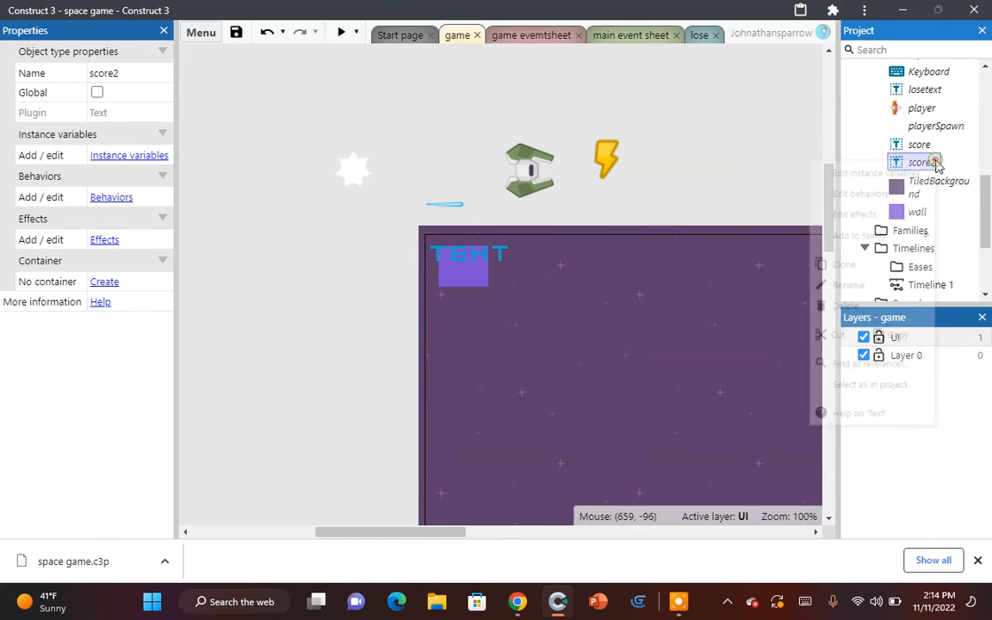
pyautogui.click(867, 300)
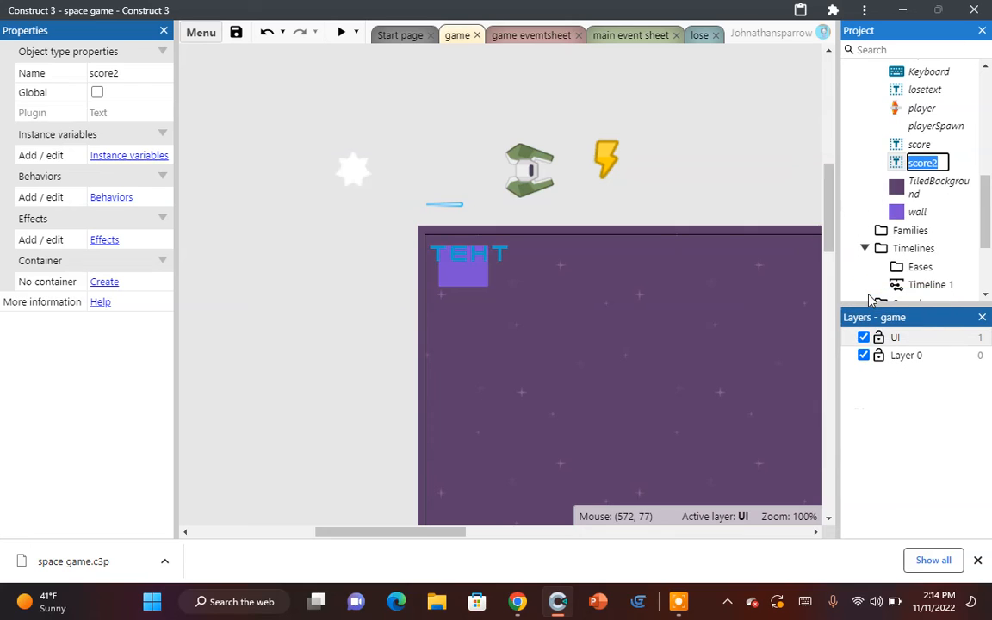
pyautogui.press('BackSpace')
pyautogui.write('lives')
pyautogui.press('Return')
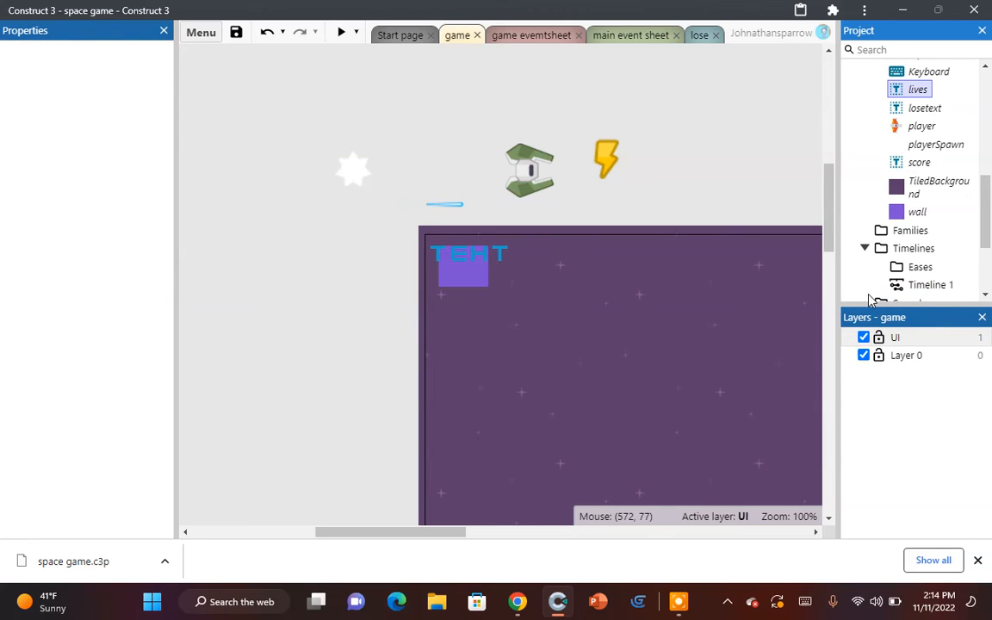
pyautogui.moveTo(918, 89); pyautogui.dragTo(482, 291)
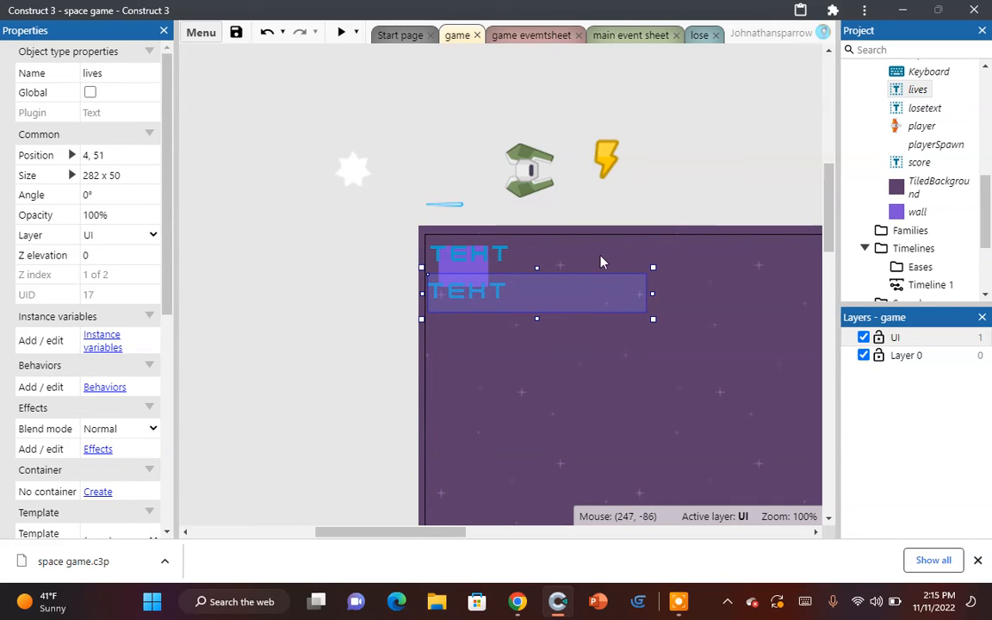
# Step: In the main event sheet's score text group, add a Set text action for the lives text object to the Every tick event with "Lives: " &lives
pyautogui.click(701, 36)
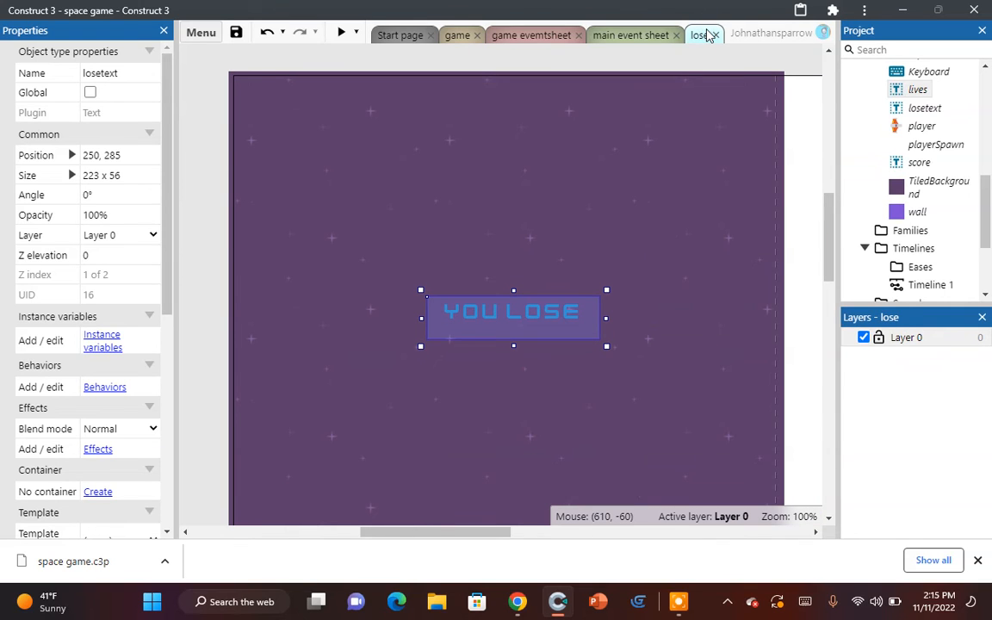
pyautogui.click(631, 35)
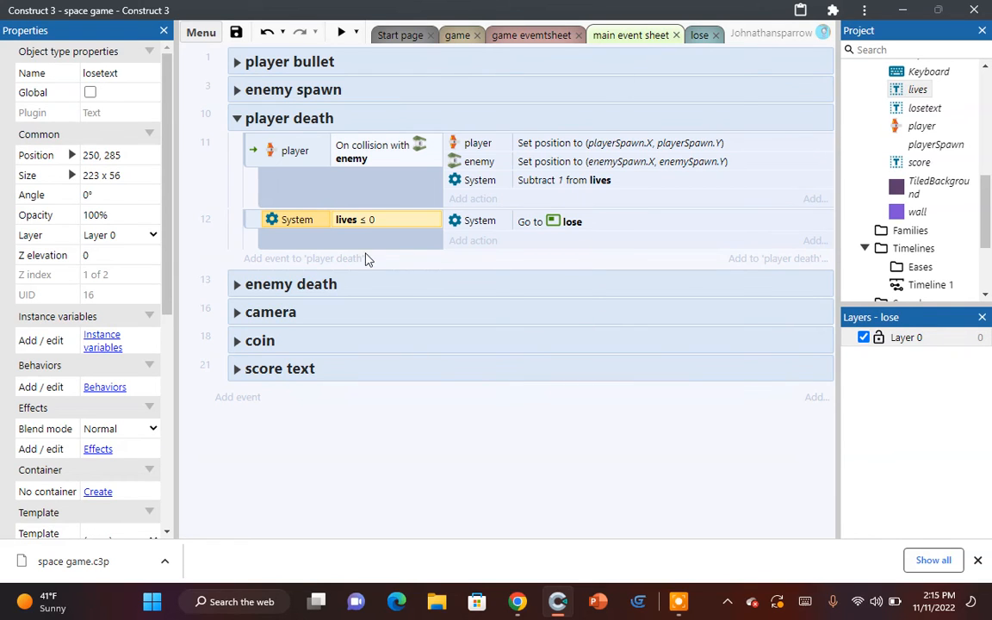
pyautogui.click(238, 370)
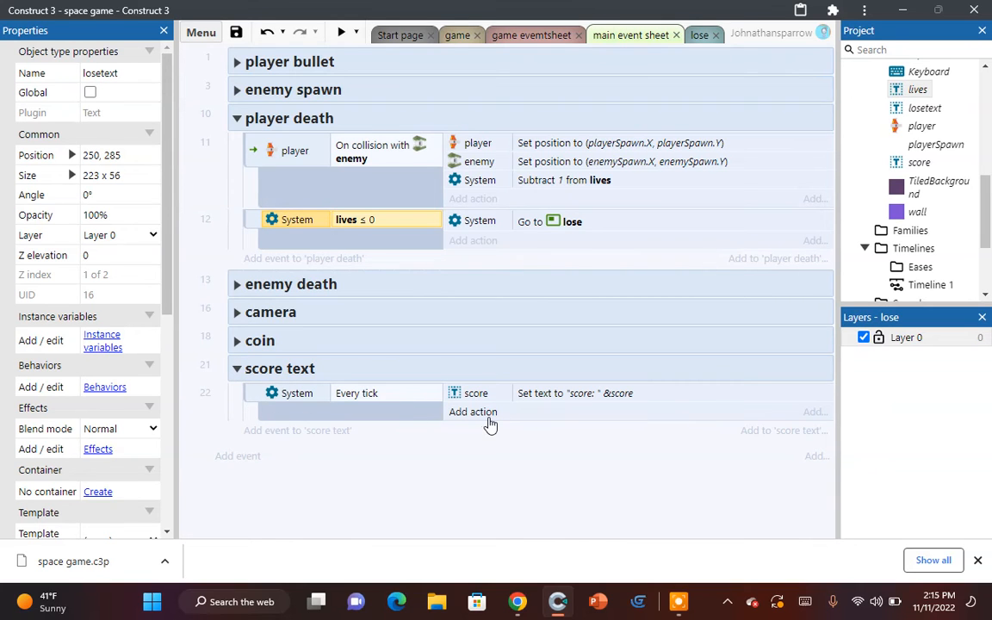
pyautogui.click(487, 414)
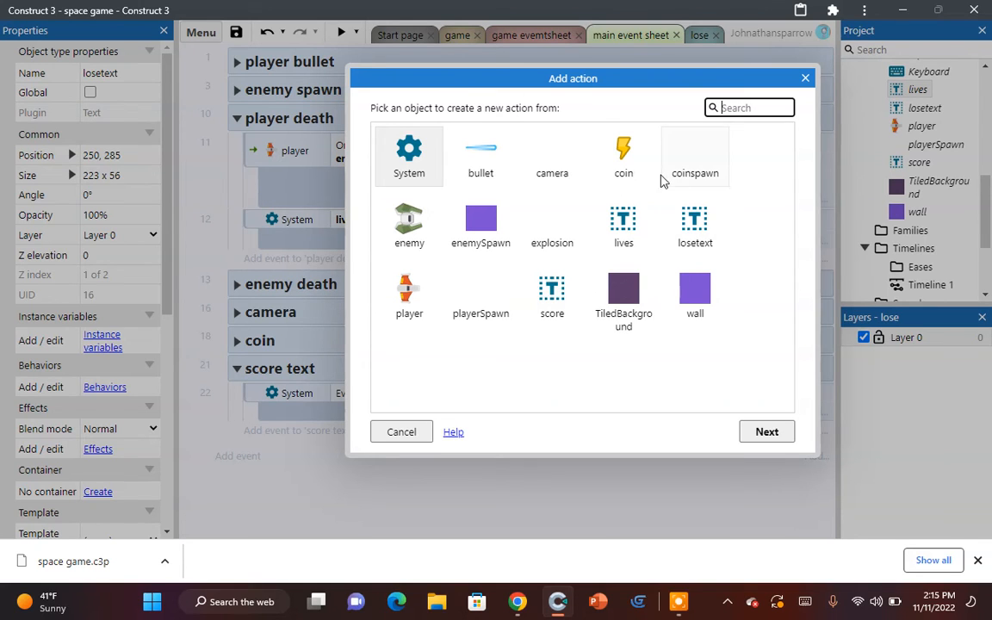
pyautogui.doubleClick(613, 223)
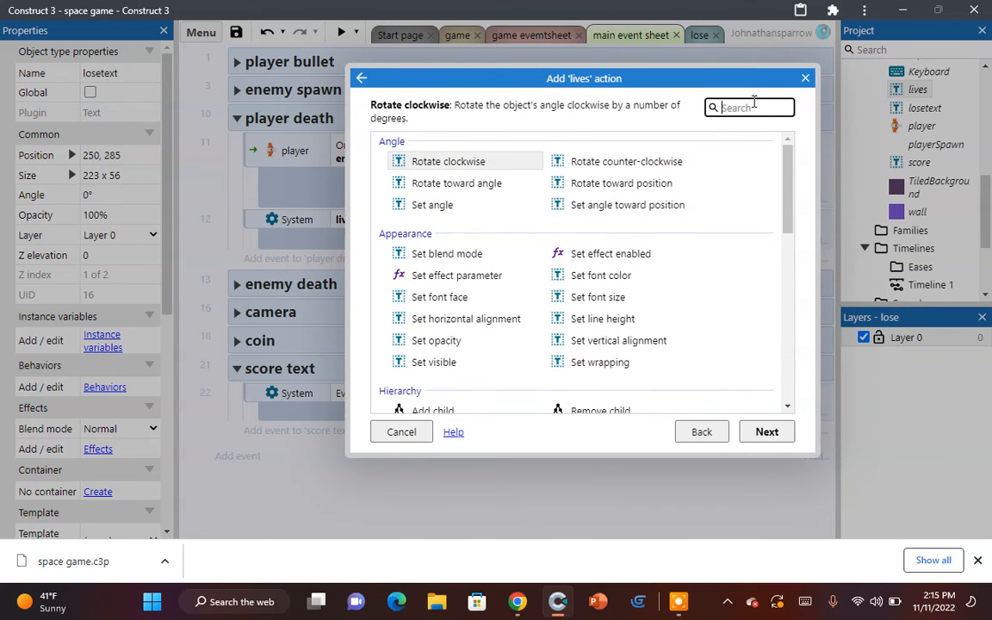
pyautogui.write('set')
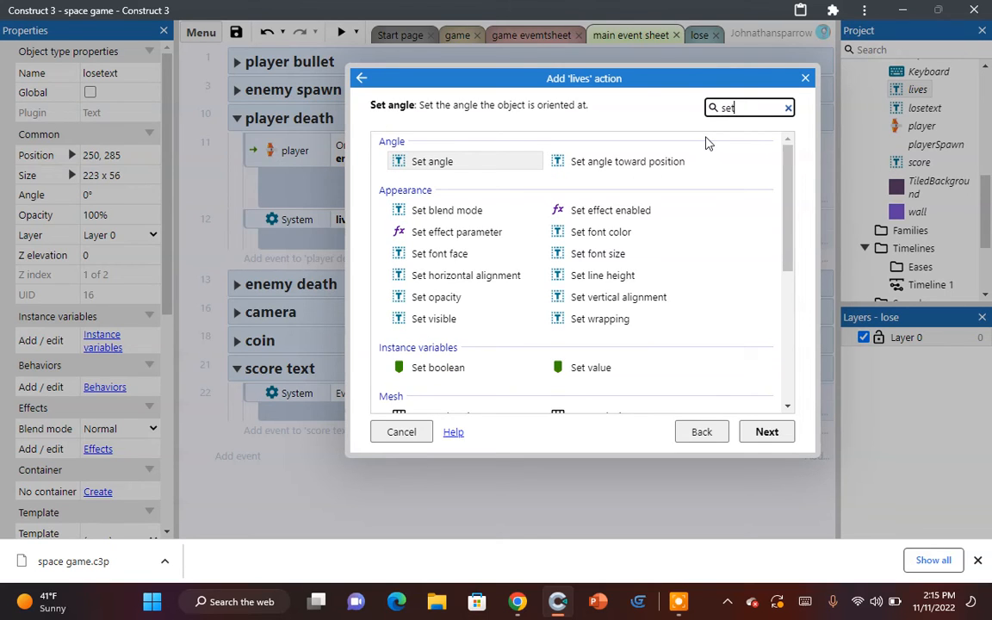
pyautogui.write(' te')
pyautogui.doubleClick(492, 215)
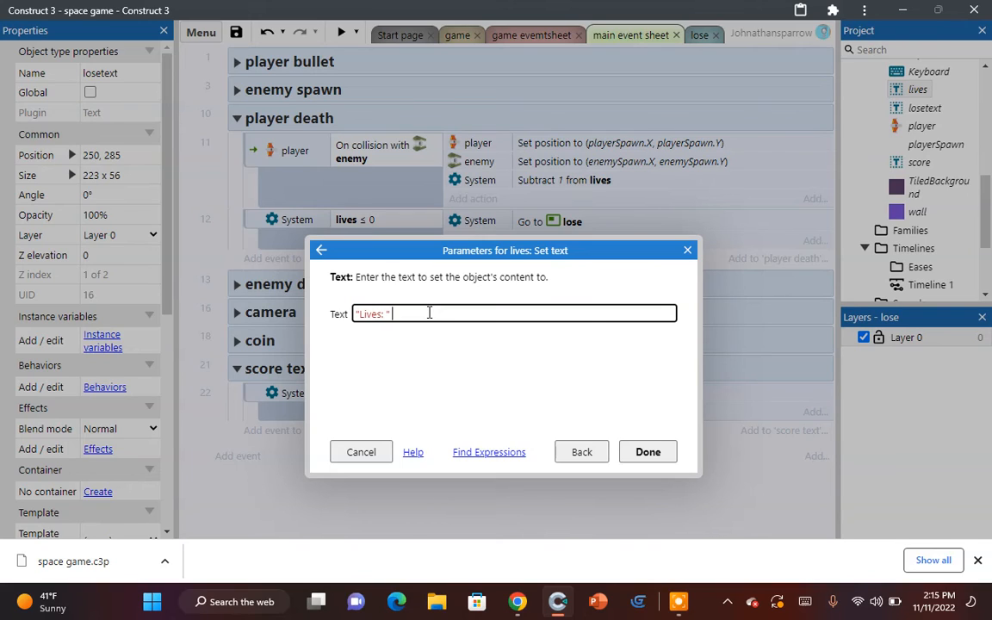
pyautogui.write('l')
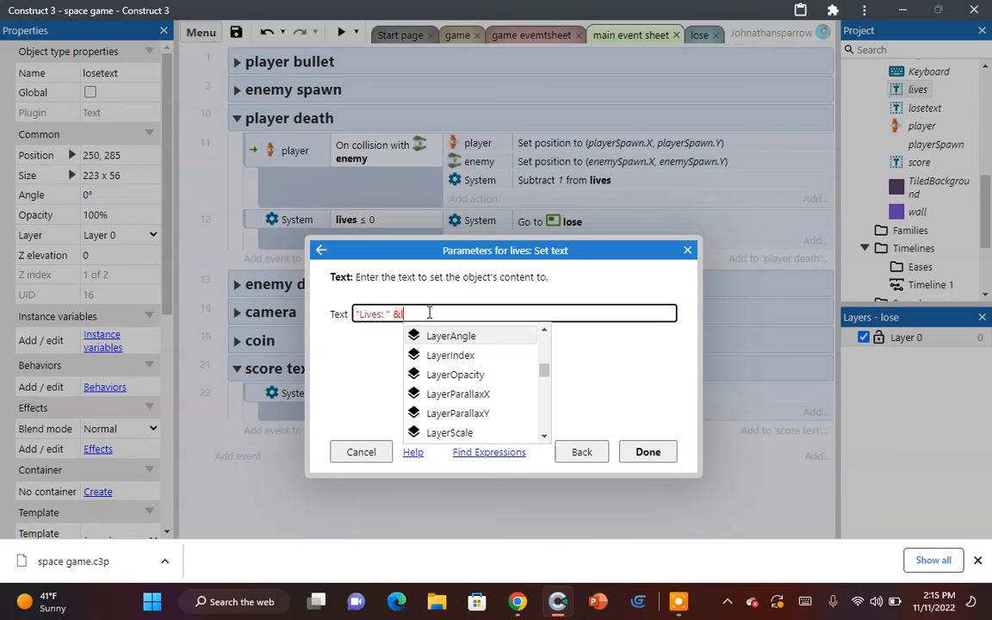
pyautogui.write('i')
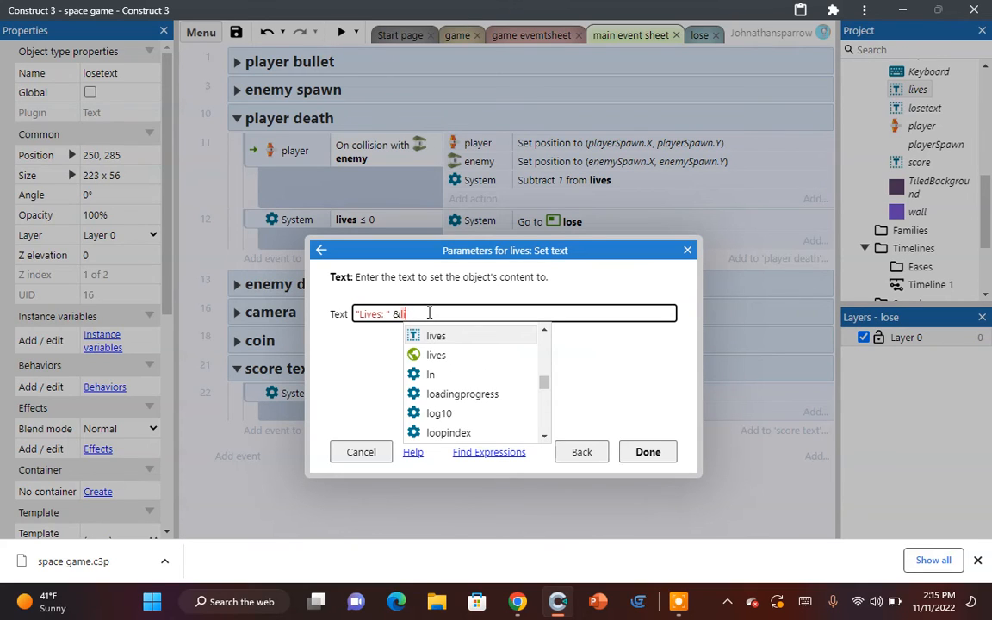
pyautogui.click(436, 355)
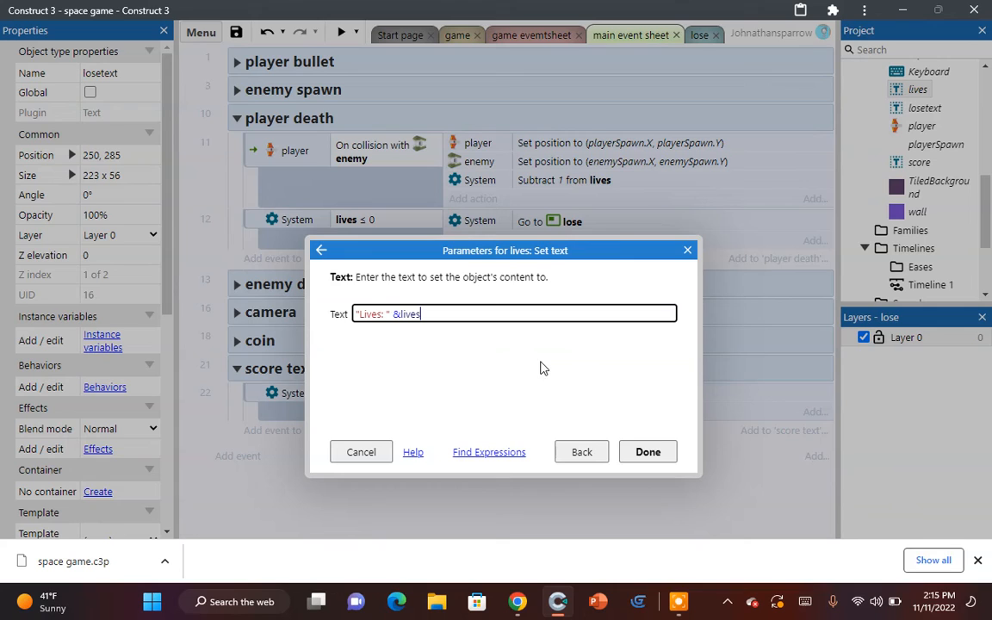
pyautogui.click(652, 453)
# Step: Preview the project from the main event sheet, close the preview, and return to the game layout
pyautogui.click(341, 31)
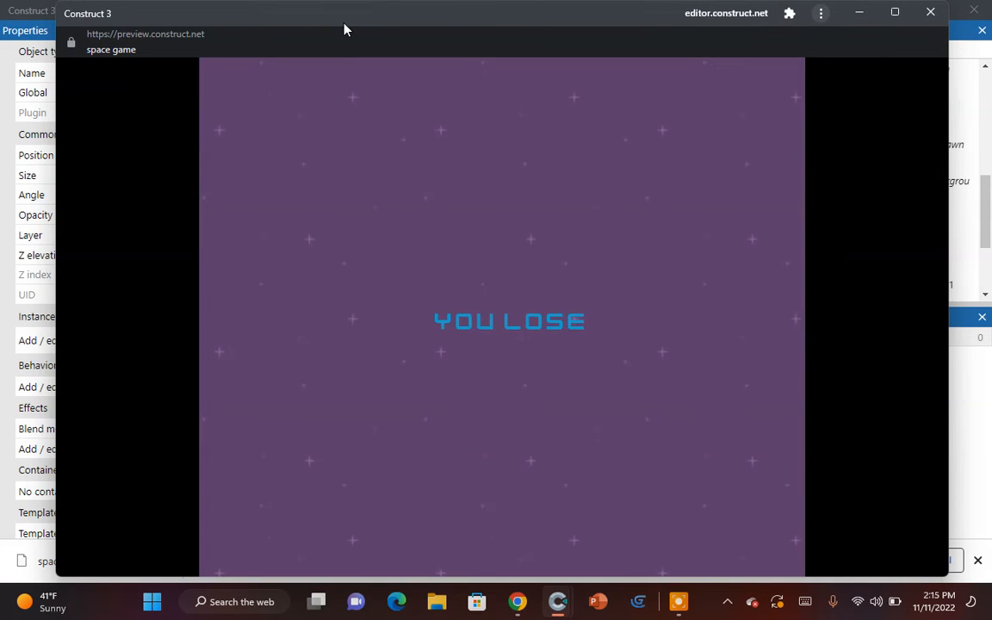
pyautogui.click(927, 11)
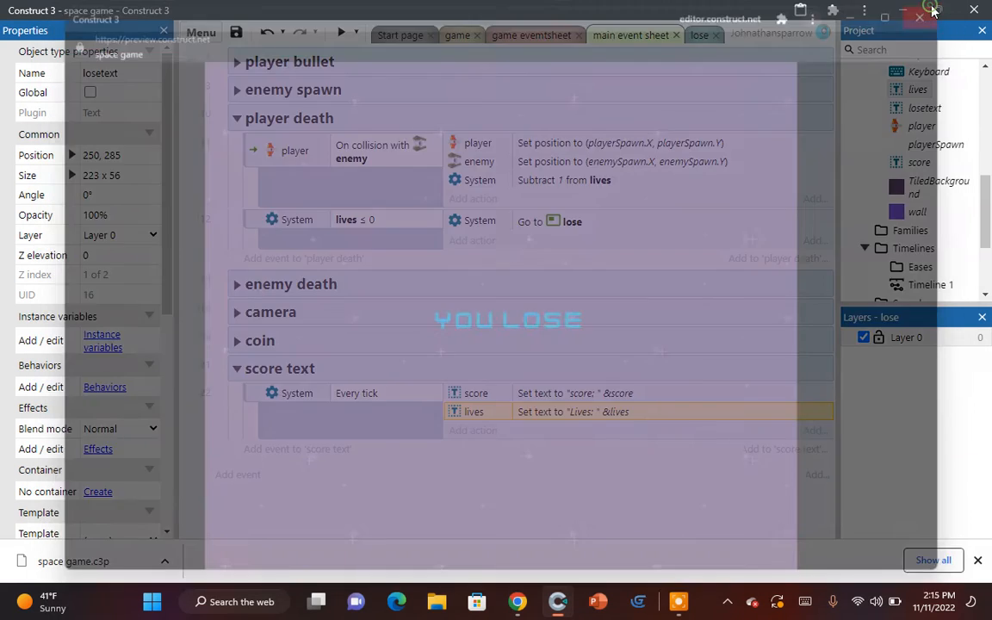
pyautogui.click(457, 36)
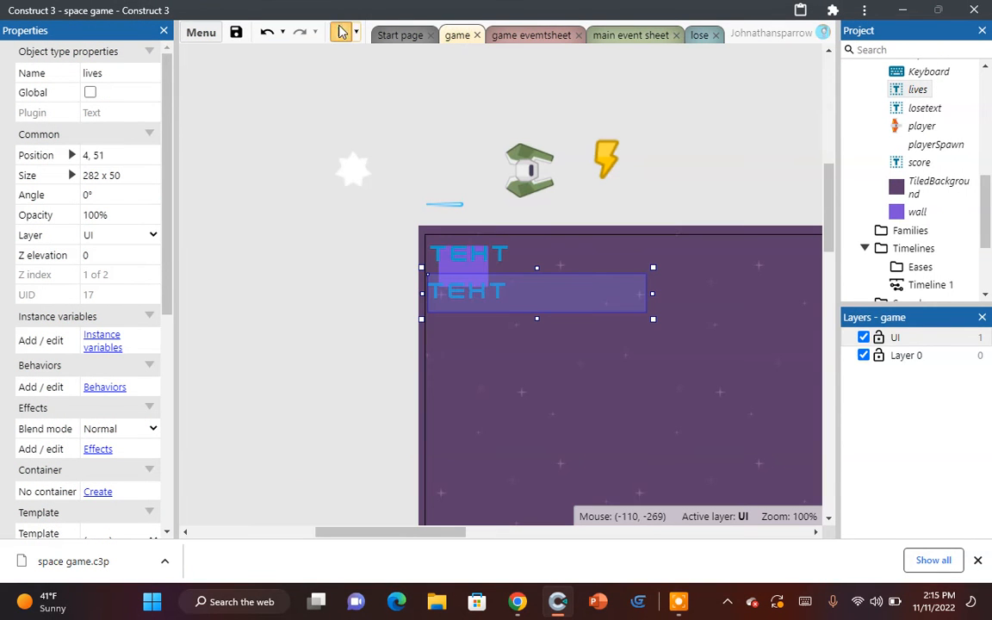
# Step: Preview the game layout, fly and shoot with the ship among the enemies until the lives run out, and close the preview
pyautogui.click(341, 31)
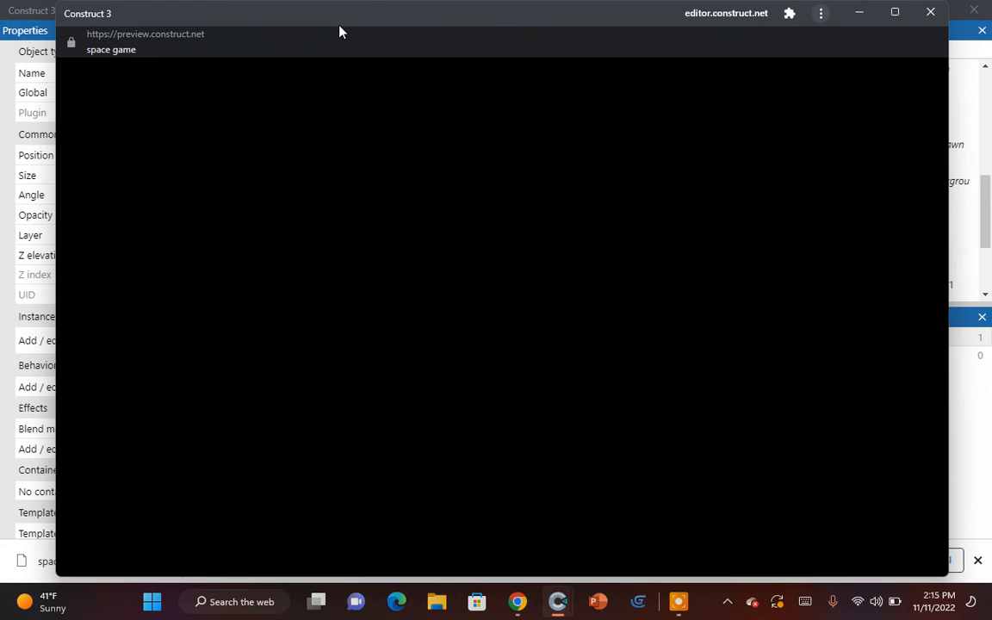
pyautogui.press('Up')
pyautogui.press('Left')
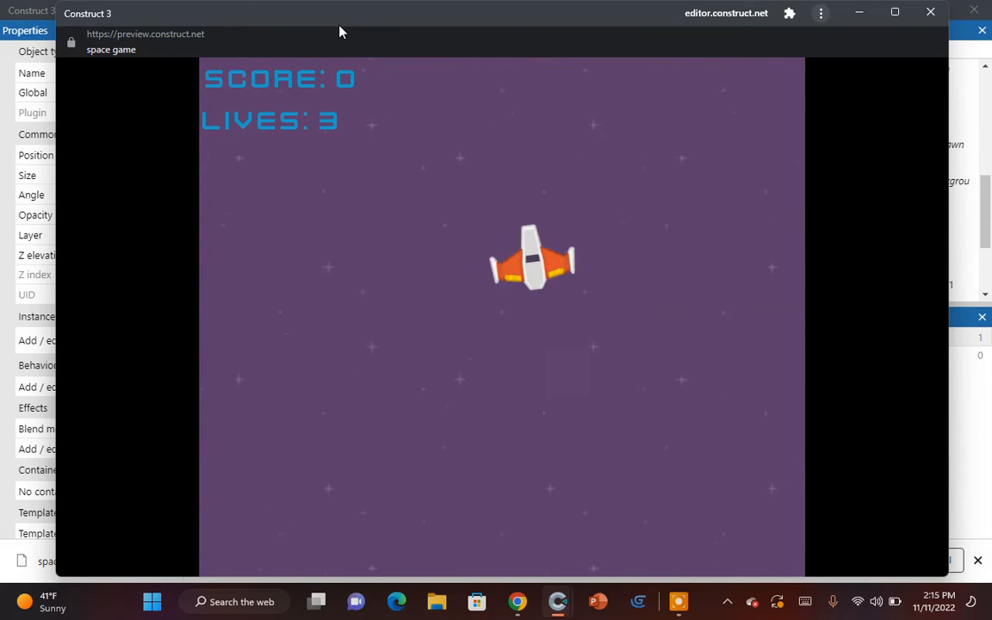
pyautogui.press('Right')
pyautogui.press('Left')
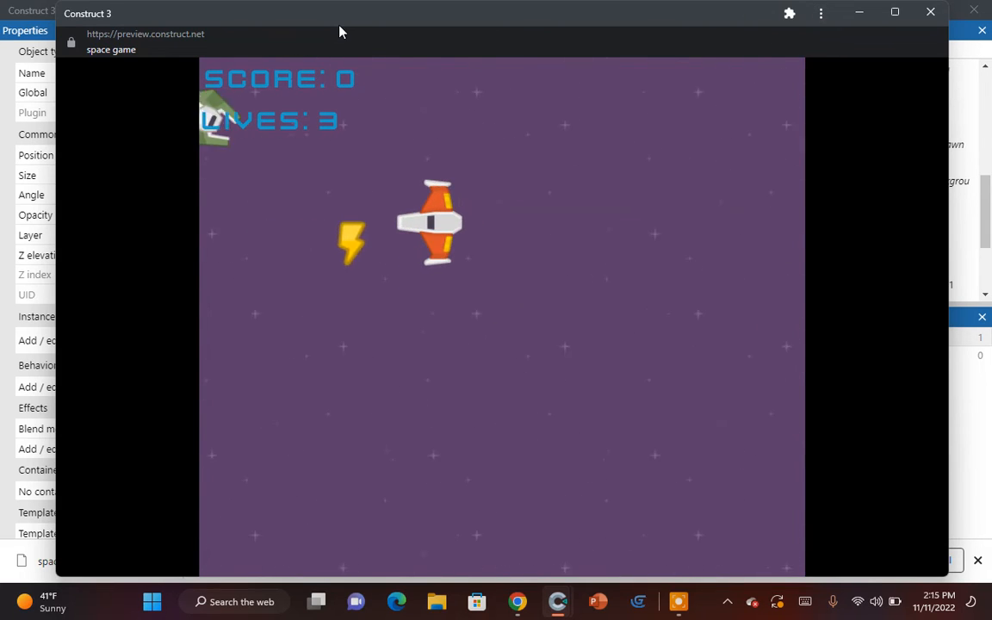
pyautogui.press('Right')
pyautogui.press('space')
pyautogui.press('space')
pyautogui.press('Down')
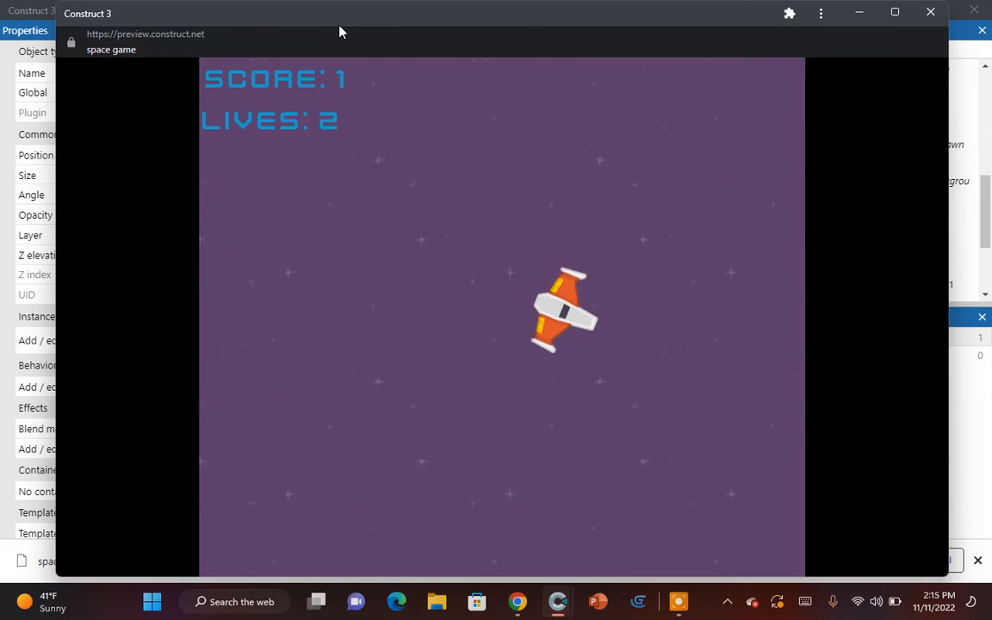
pyautogui.press('Left')
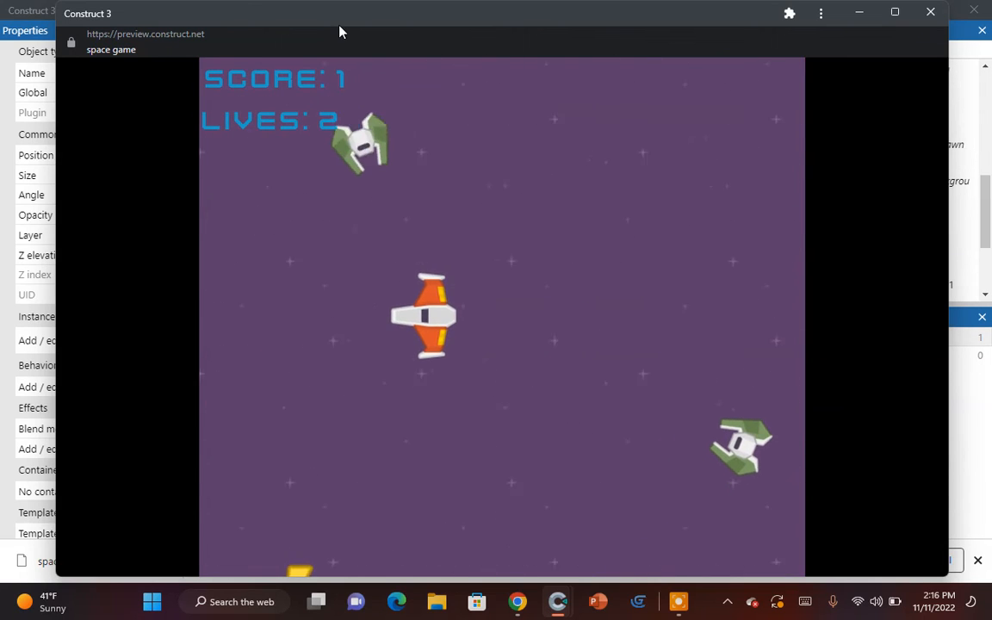
pyautogui.press('Right')
pyautogui.press('Down')
pyautogui.press('space')
pyautogui.press('space')
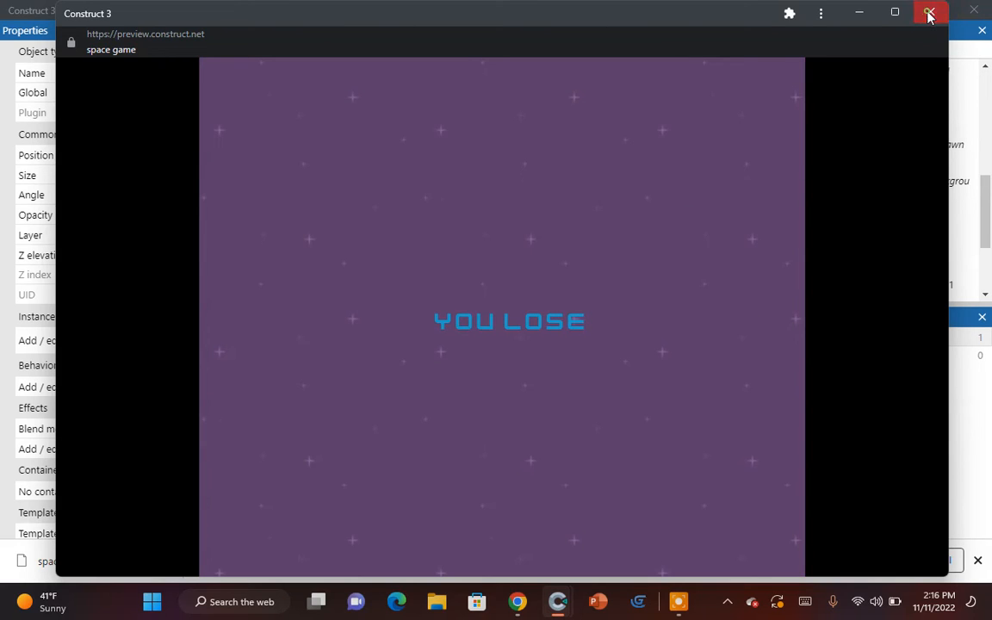
pyautogui.click(894, 12)
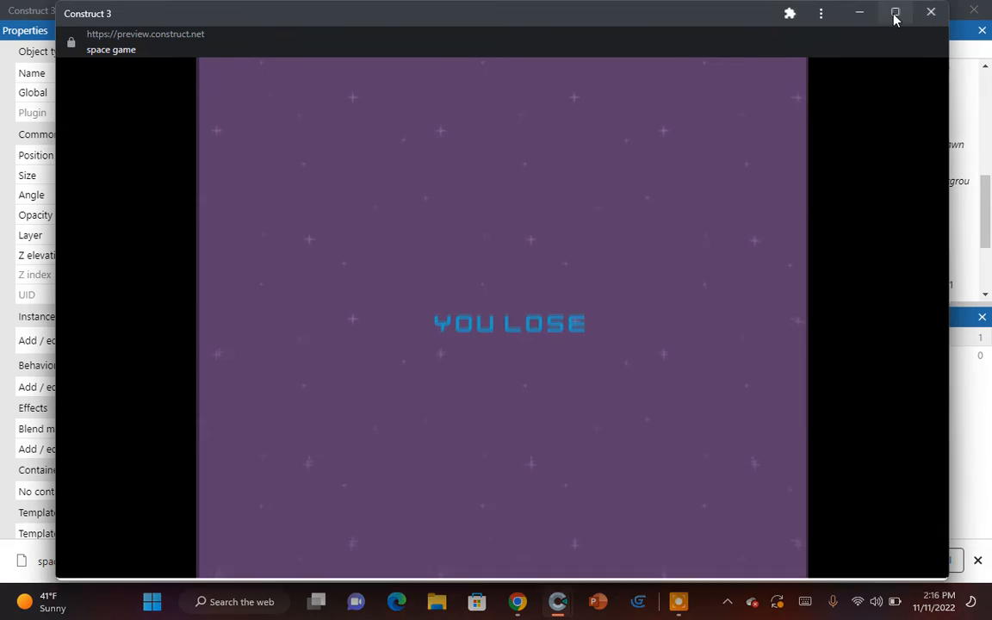
pyautogui.click(976, 12)
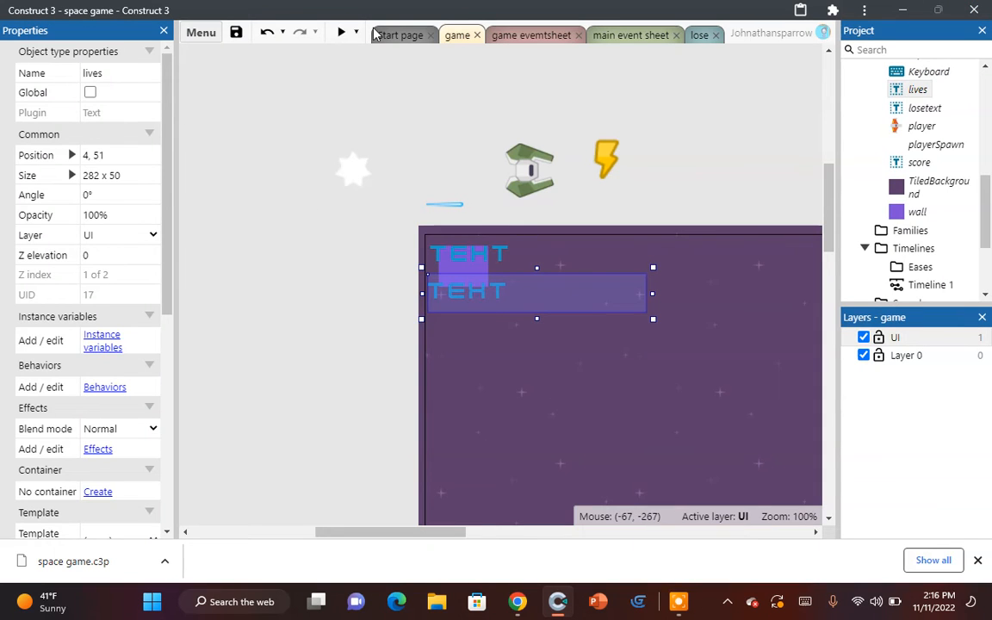
# Step: Run the game layout in a maximized preview, collect a bolt and shoot enemies until no lives remain, and close the preview
pyautogui.click(341, 35)
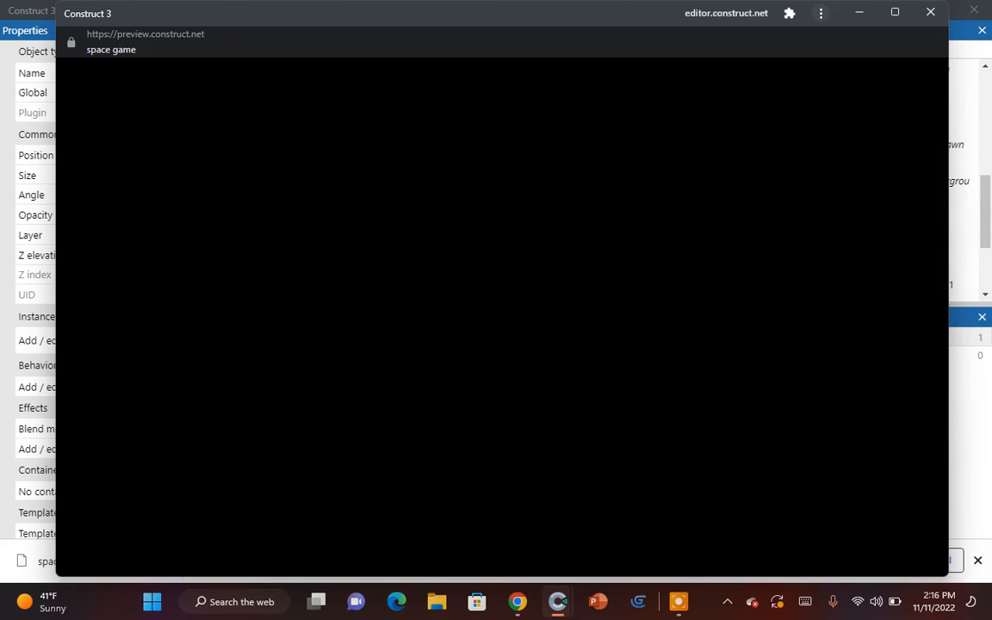
pyautogui.click(892, 10)
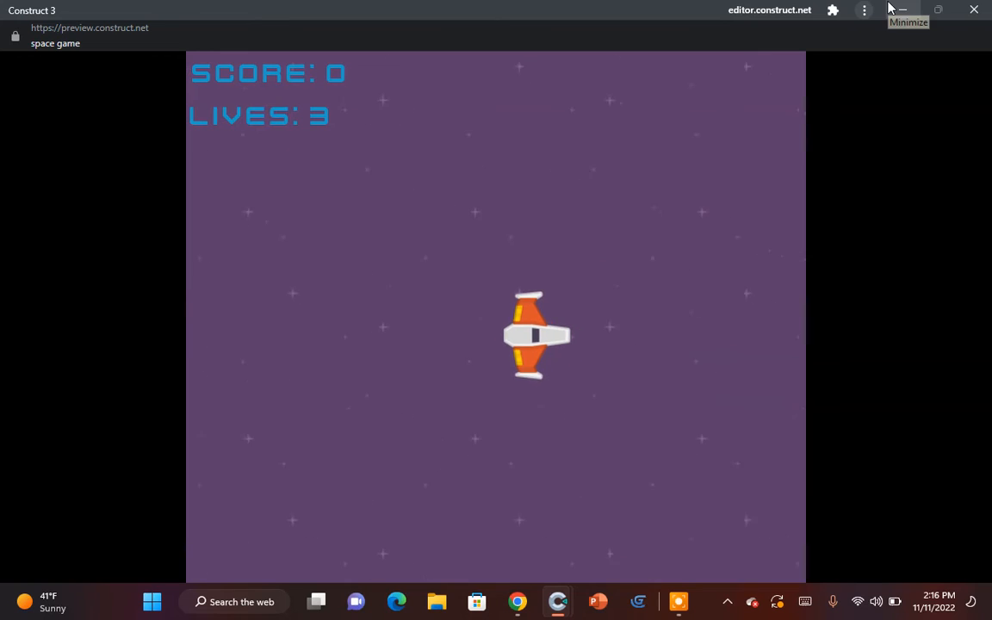
pyautogui.press('Right')
pyautogui.press('Up')
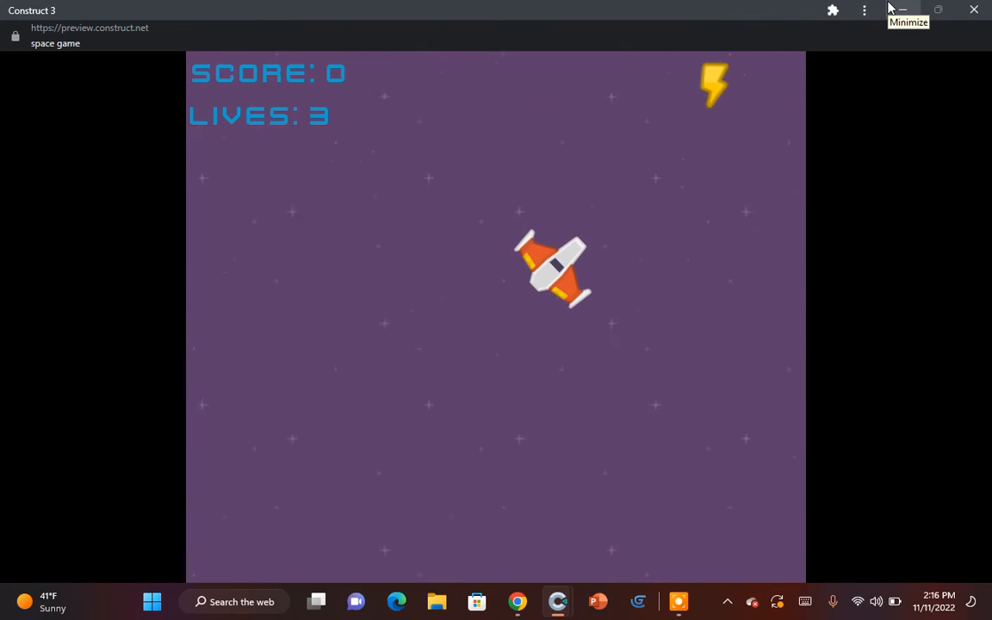
pyautogui.press('Right')
pyautogui.press('Left')
pyautogui.press('Up')
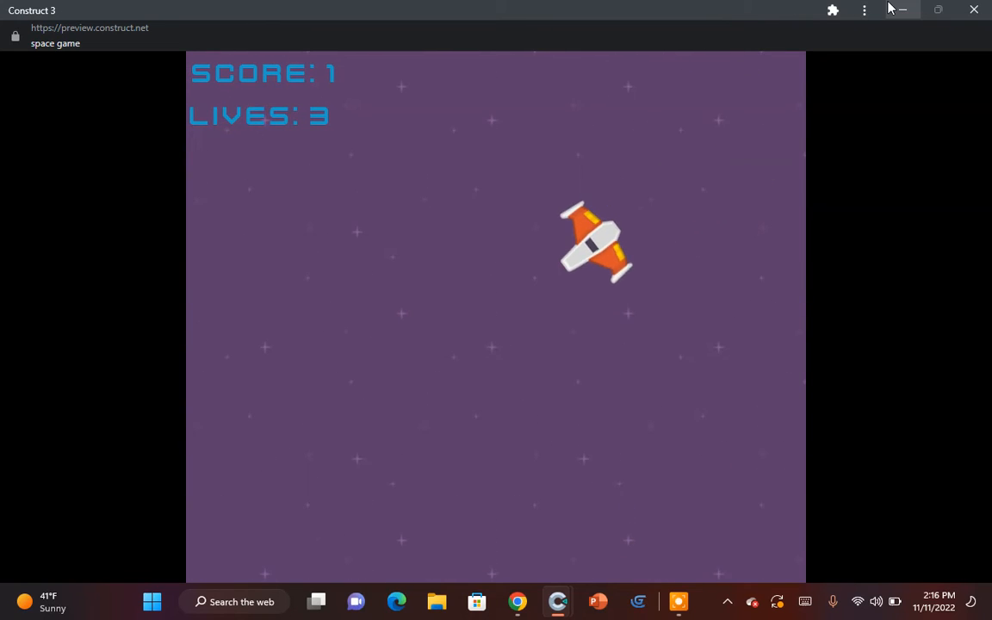
pyautogui.press('Left')
pyautogui.press('Up')
pyautogui.press('space')
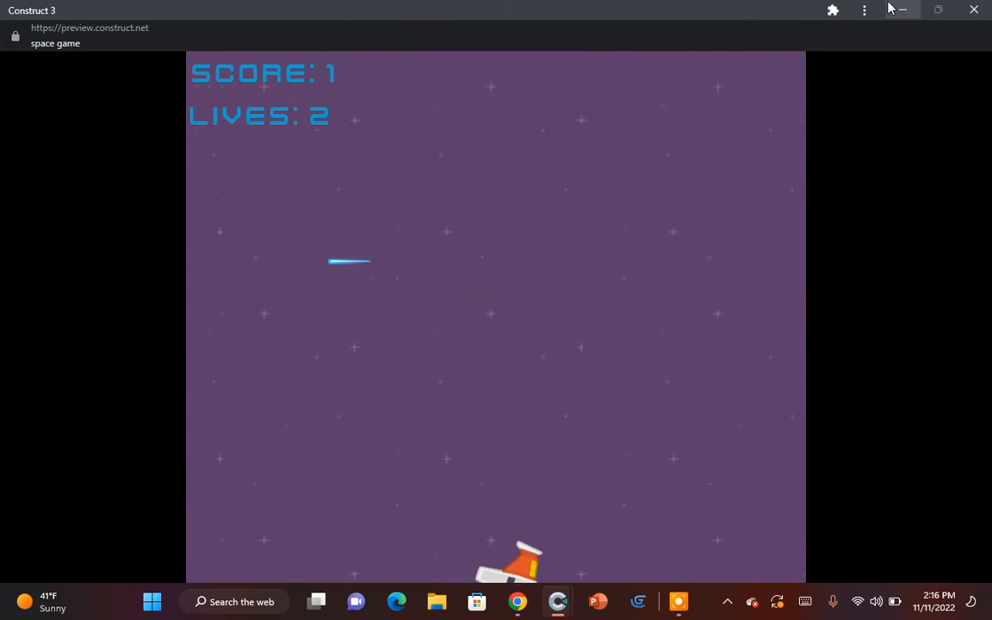
pyautogui.press('Up')
pyautogui.press('space')
pyautogui.press('Up')
pyautogui.press('Right')
pyautogui.press('Left')
pyautogui.press('space')
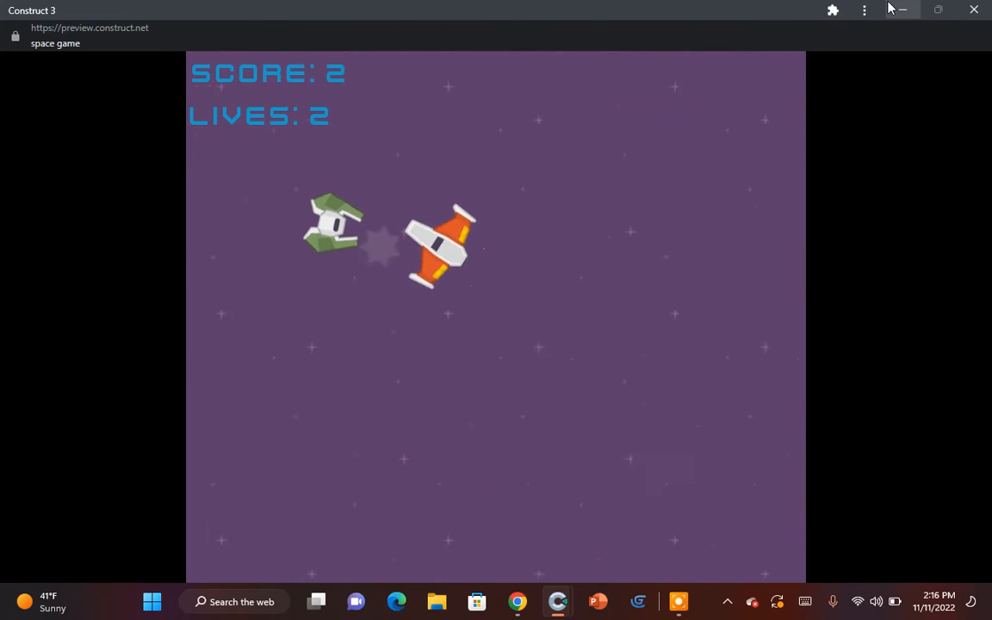
pyautogui.press('Right')
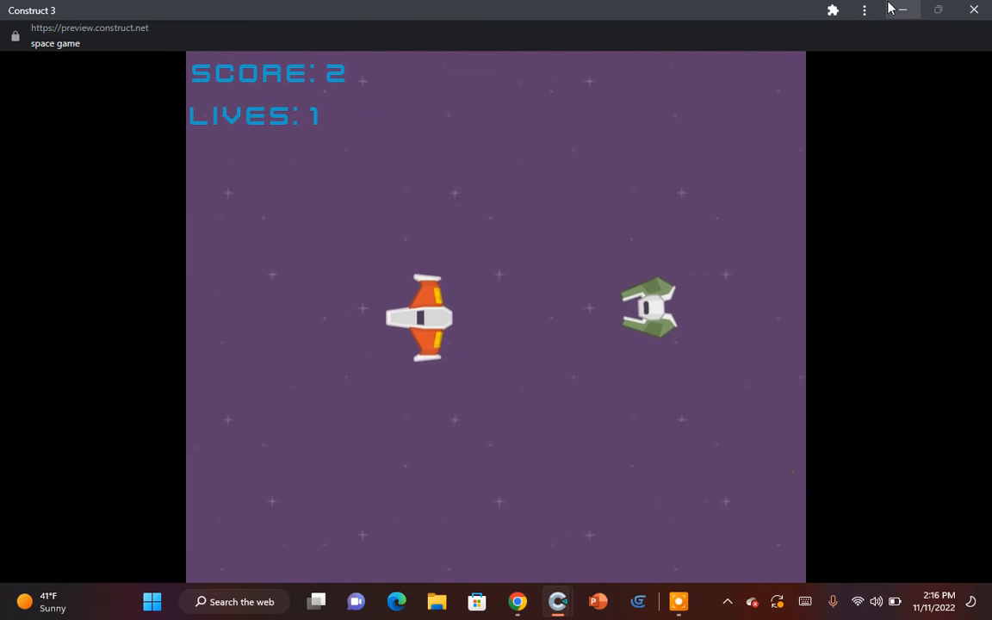
pyautogui.press('space')
pyautogui.press('space')
pyautogui.press('Down')
pyautogui.press('space')
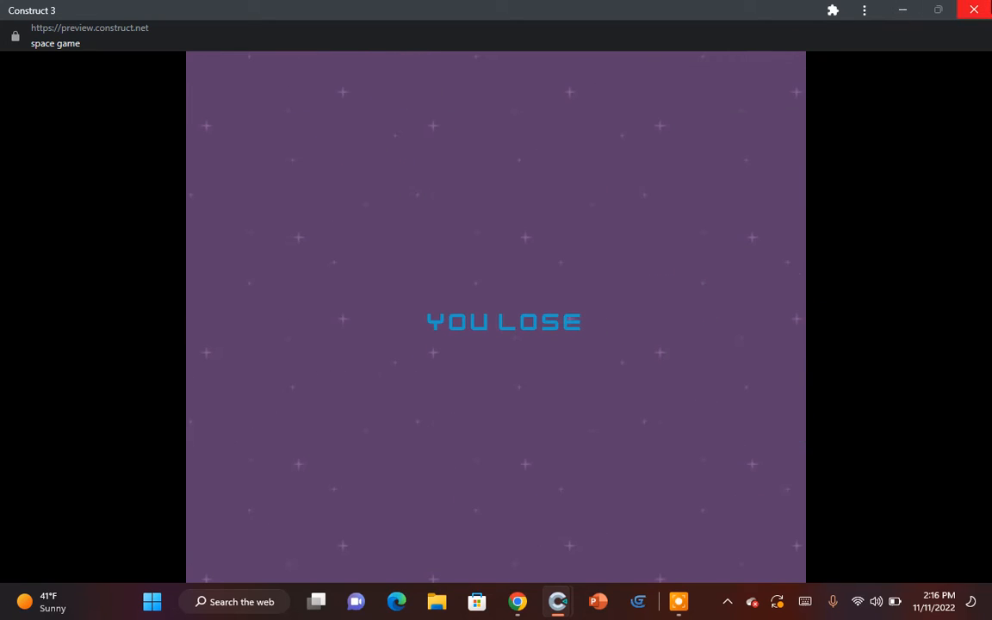
pyautogui.click(974, 10)
# Step: Select the player ship in the middle of the game layout and open its 8Direction max speed for editing
pyautogui.scroll(-3, 543, 361)
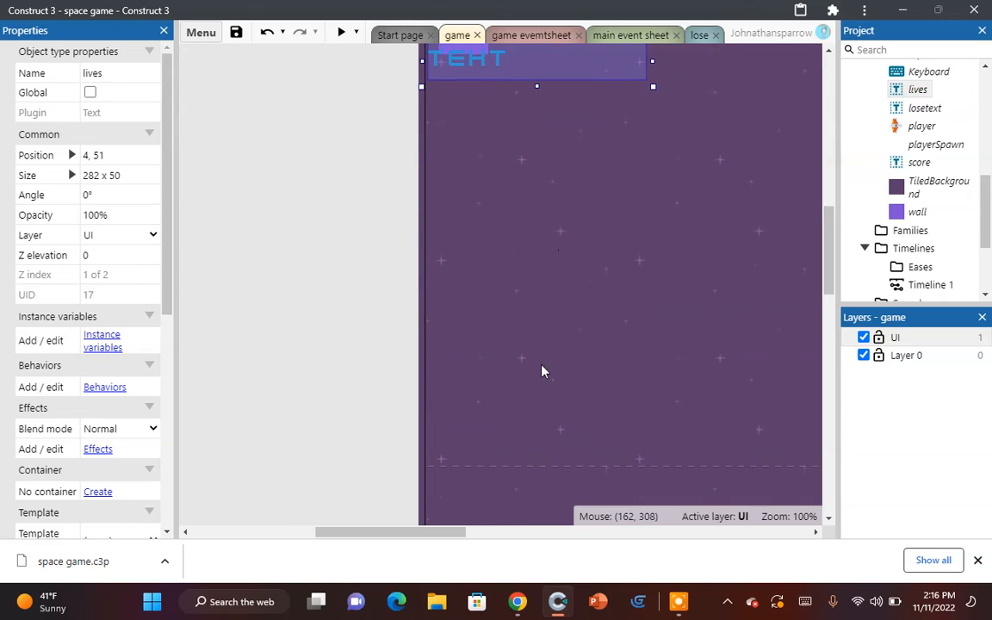
pyautogui.moveTo(427, 531); pyautogui.dragTo(504, 531)
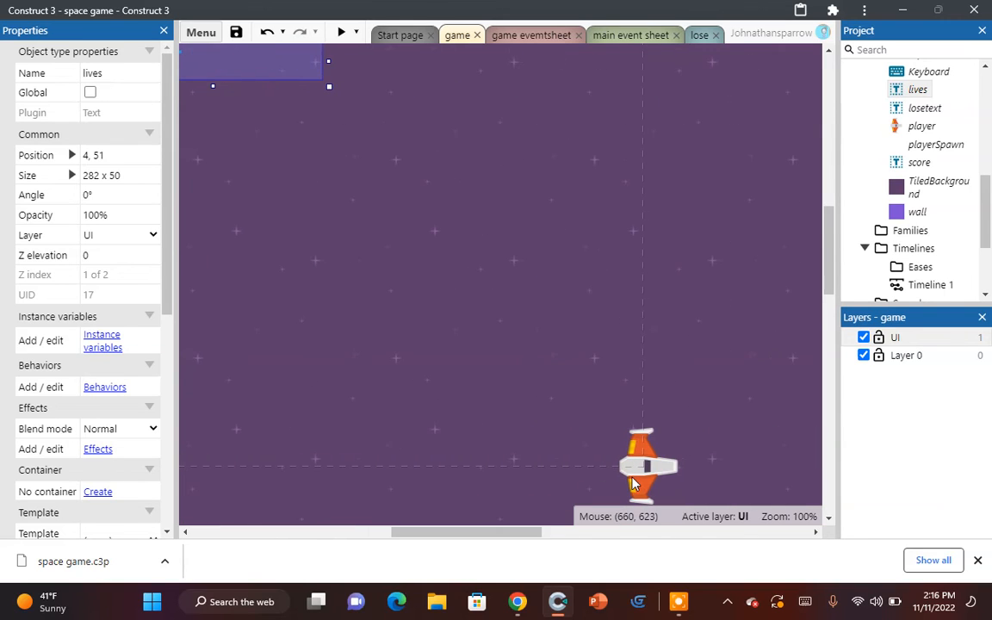
pyautogui.click(675, 478)
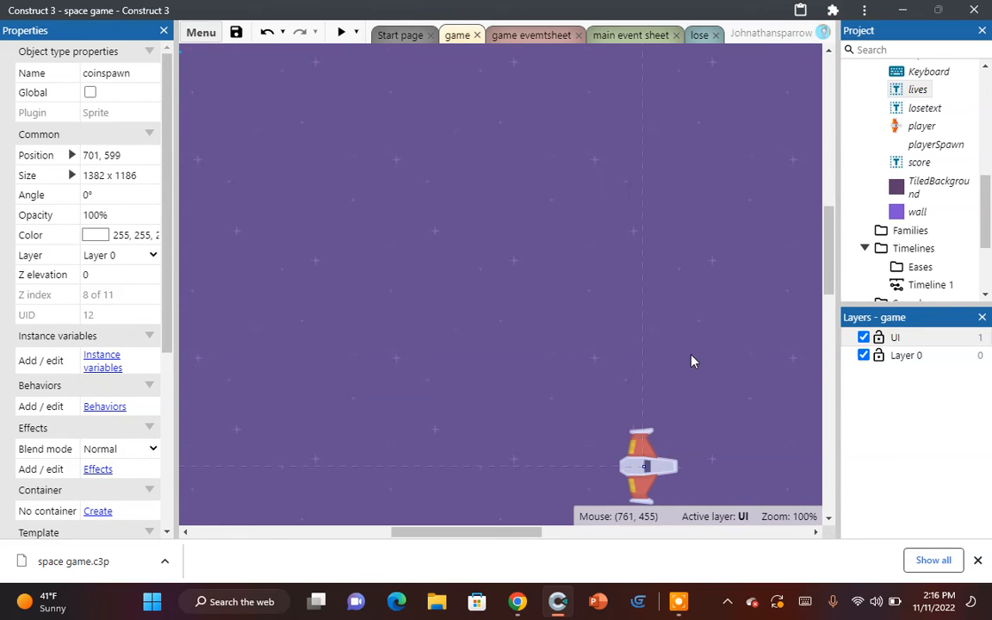
pyautogui.moveTo(633, 355); pyautogui.dragTo(641, 617)
pyautogui.click(643, 113)
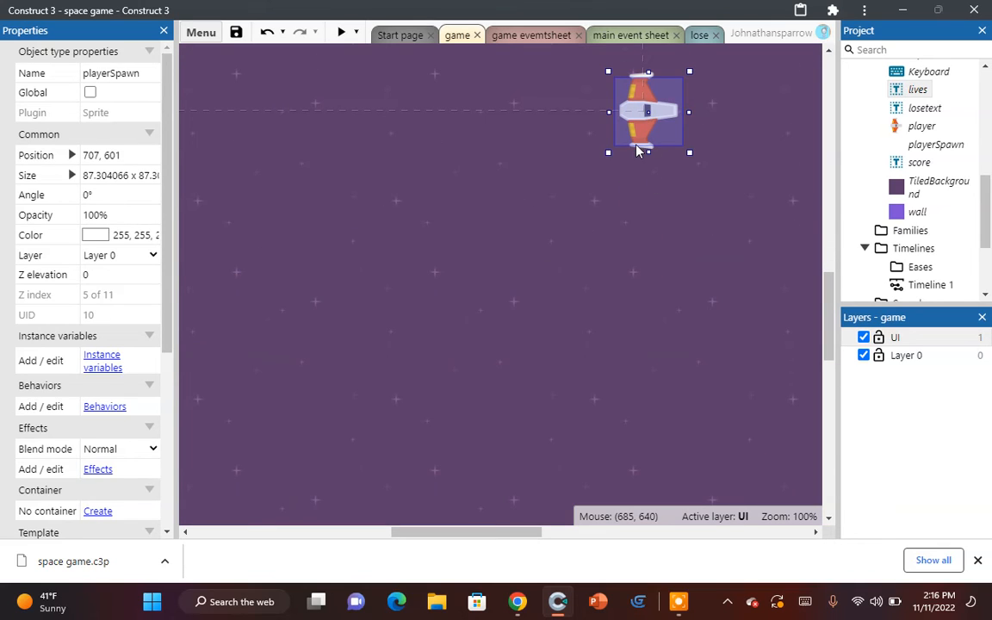
pyautogui.click(639, 153)
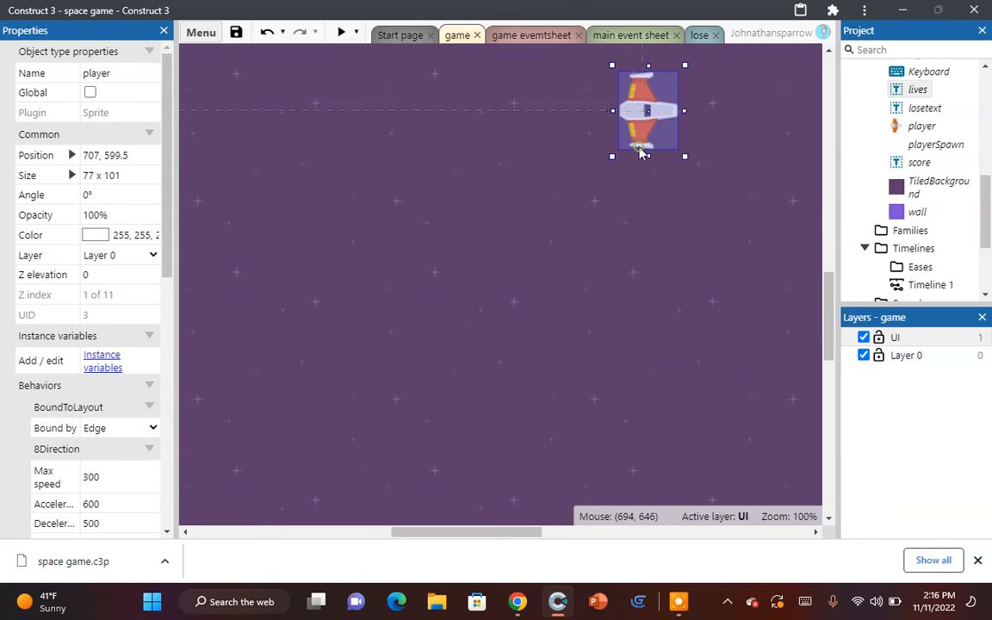
pyautogui.click(125, 480)
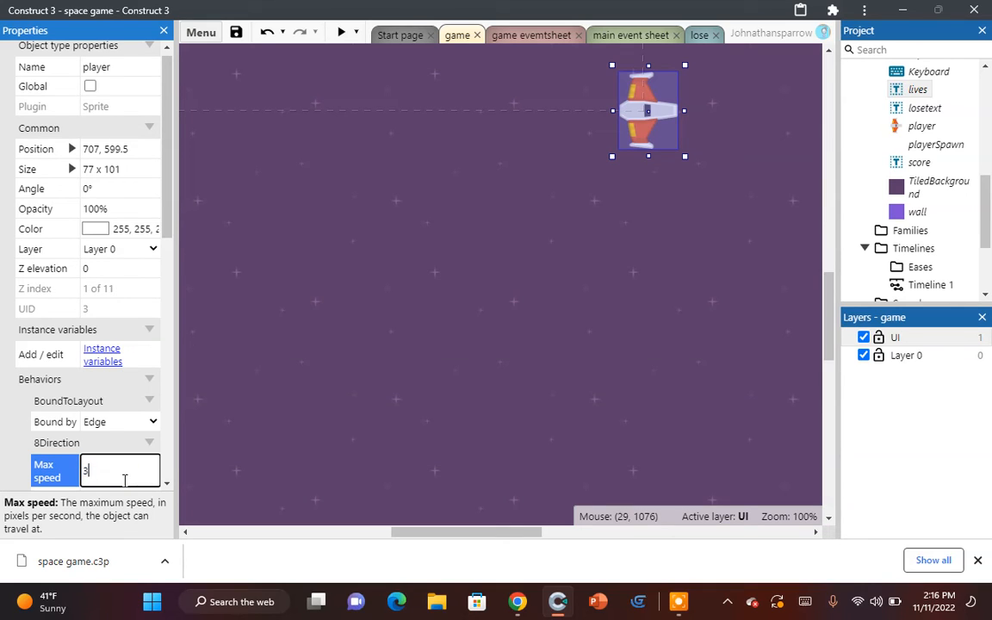
pyautogui.moveTo(341, 395); pyautogui.dragTo(554, 240)
pyautogui.moveTo(512, 527); pyautogui.dragTo(504, 427)
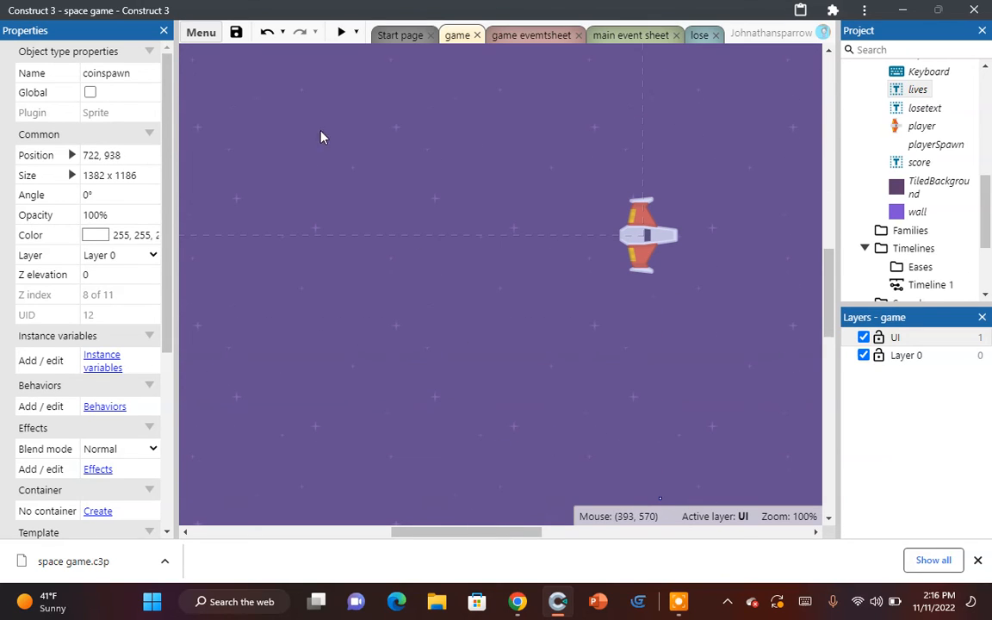
pyautogui.click(267, 32)
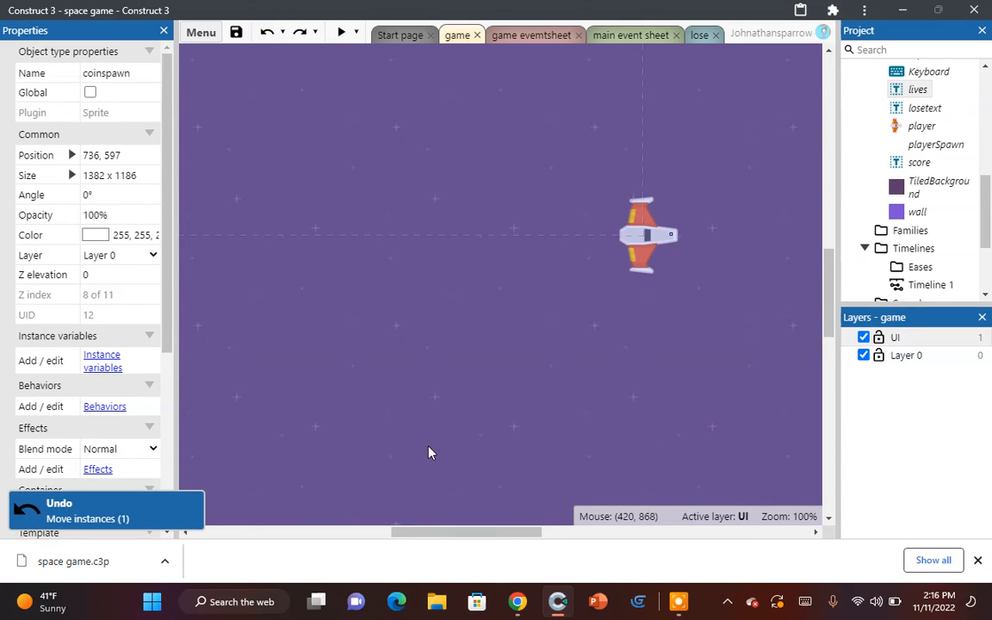
# Step: Move the coinspawn sprite back over the game layout to position 701, 597 and deselect it
pyautogui.scroll(3, 431, 455)
pyautogui.scroll(5, 431, 455)
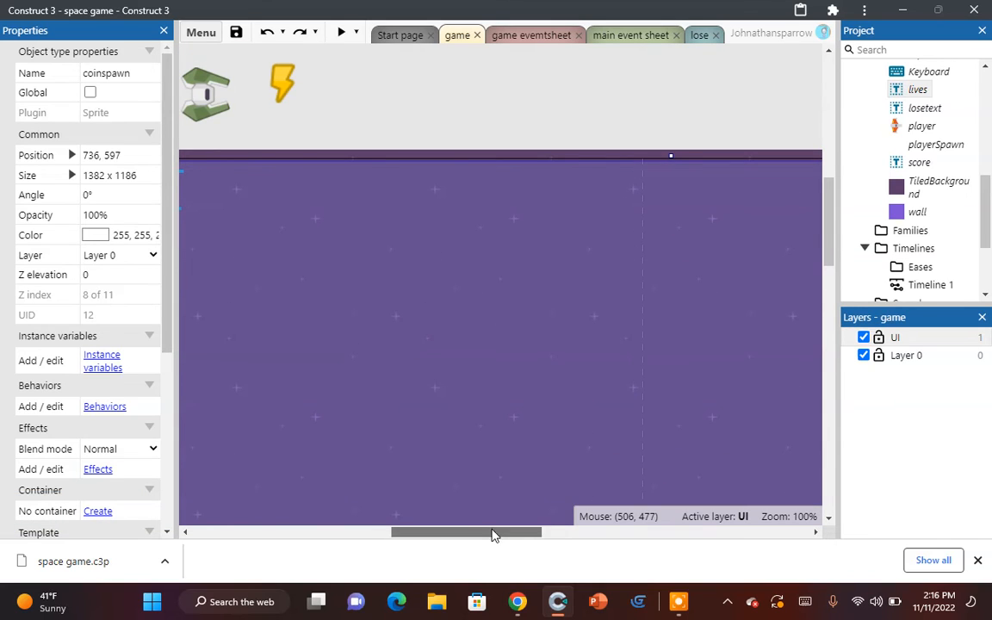
pyautogui.moveTo(491, 532); pyautogui.dragTo(431, 532)
pyautogui.moveTo(517, 441); pyautogui.dragTo(487, 441)
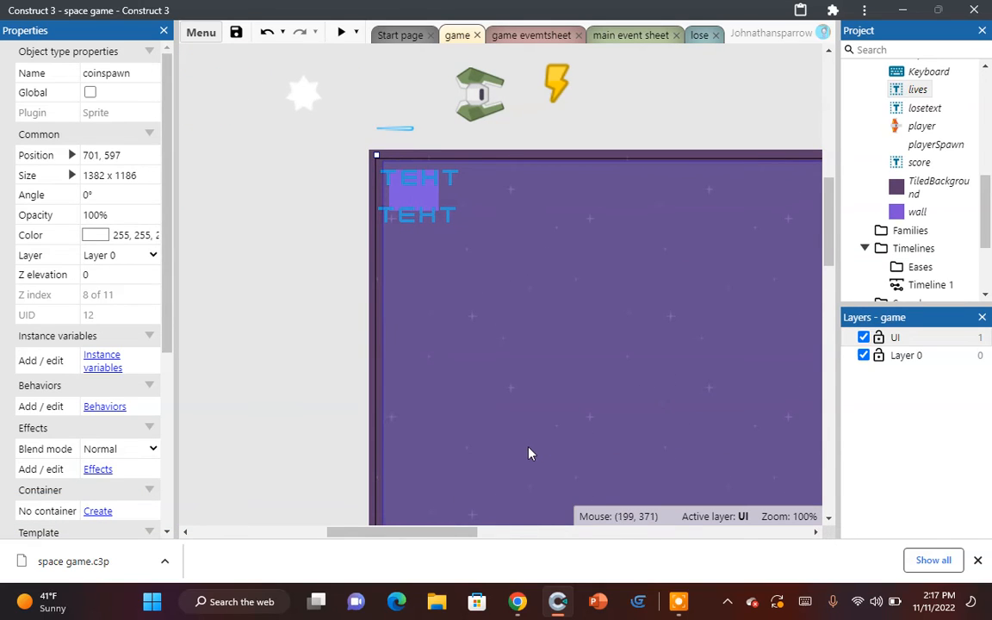
pyautogui.click(328, 394)
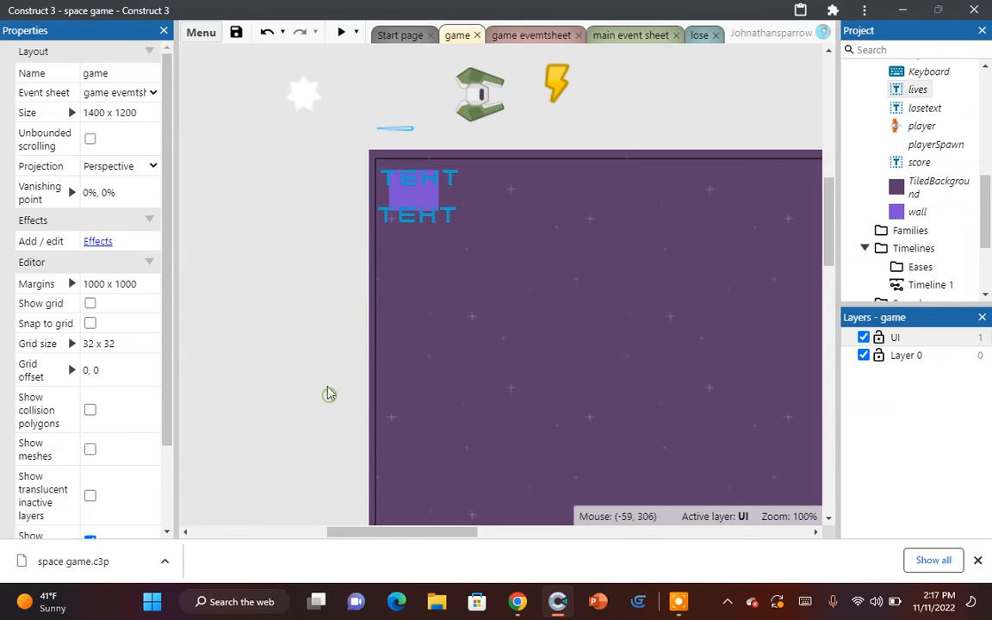
# Step: Playtest the player's movement and shooting in a maximized preview until the game is lost, and close the preview
pyautogui.click(344, 31)
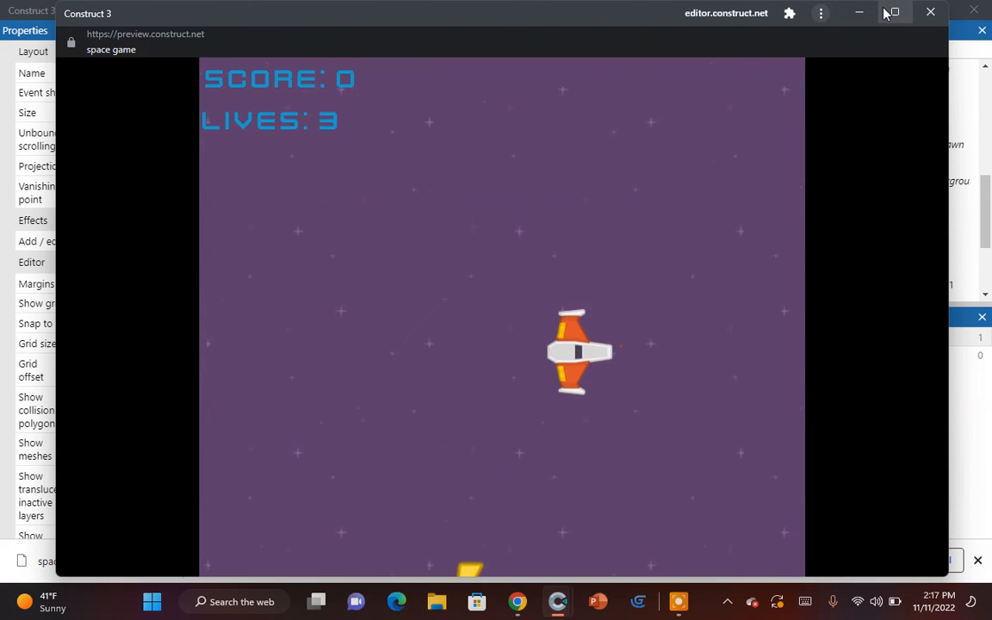
pyautogui.click(893, 12)
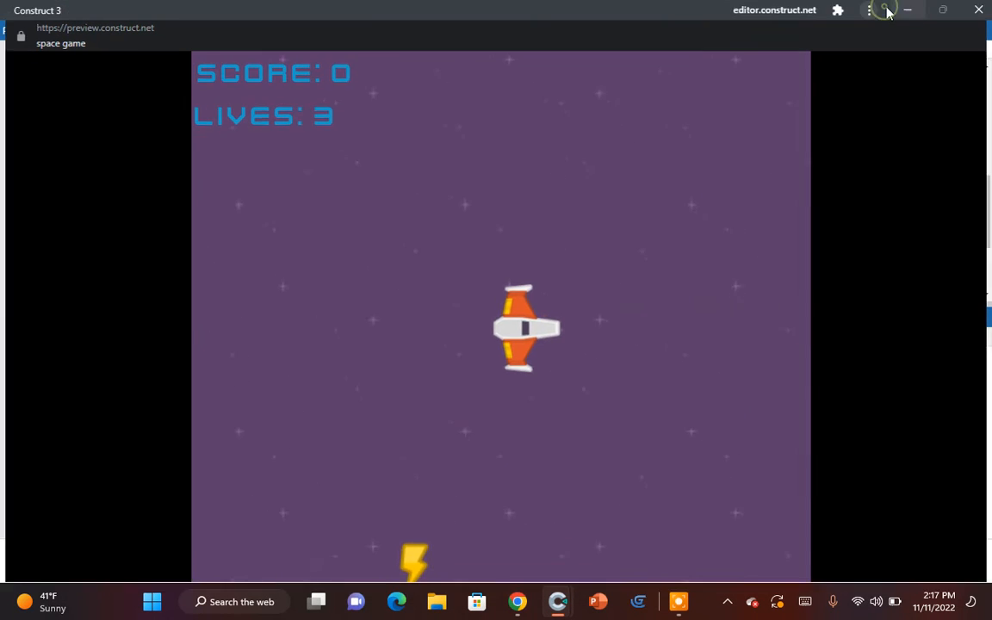
pyautogui.press('Down')
pyautogui.press('Left')
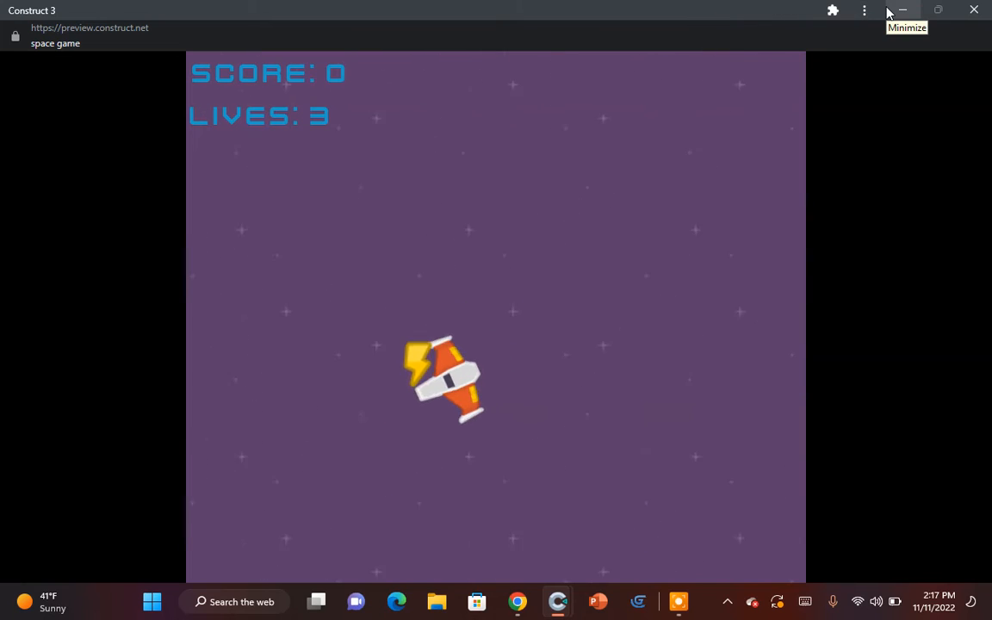
pyautogui.press('Up')
pyautogui.press('Right')
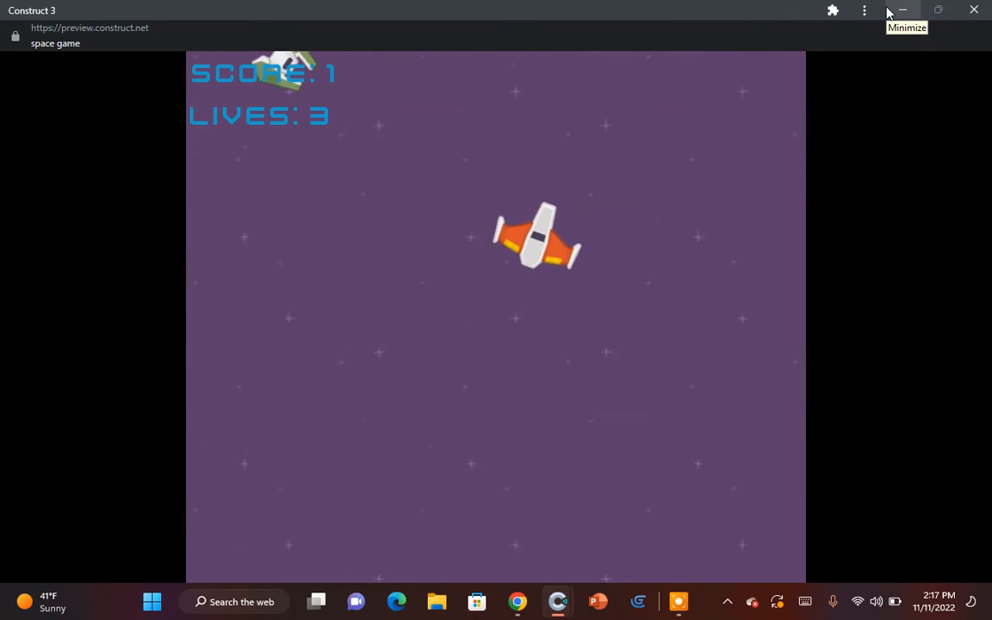
pyautogui.press('Left')
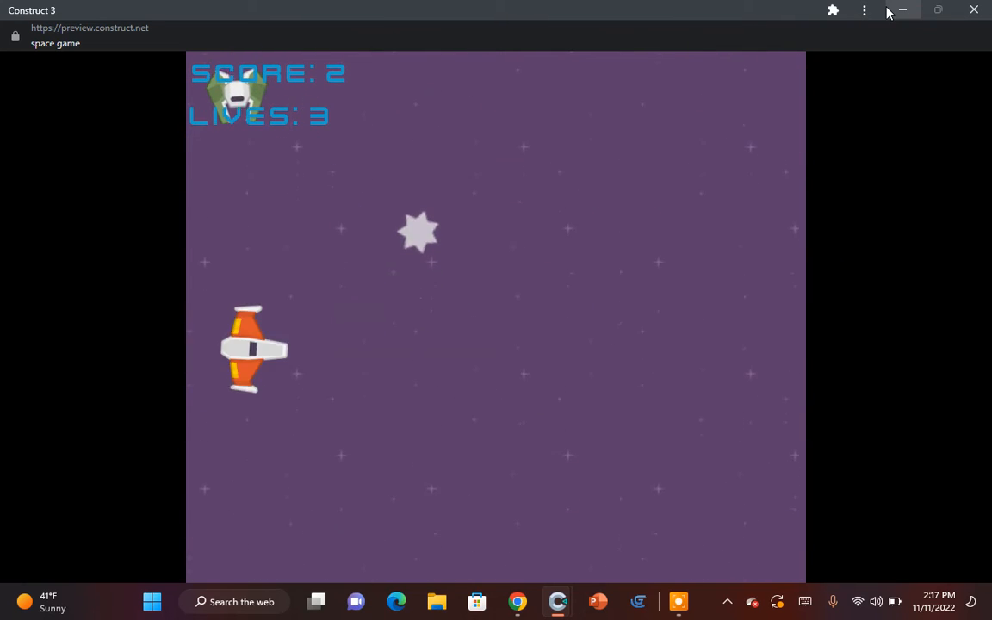
pyautogui.press('Up')
pyautogui.press('space')
pyautogui.press('space')
pyautogui.press('Left')
pyautogui.press('Right')
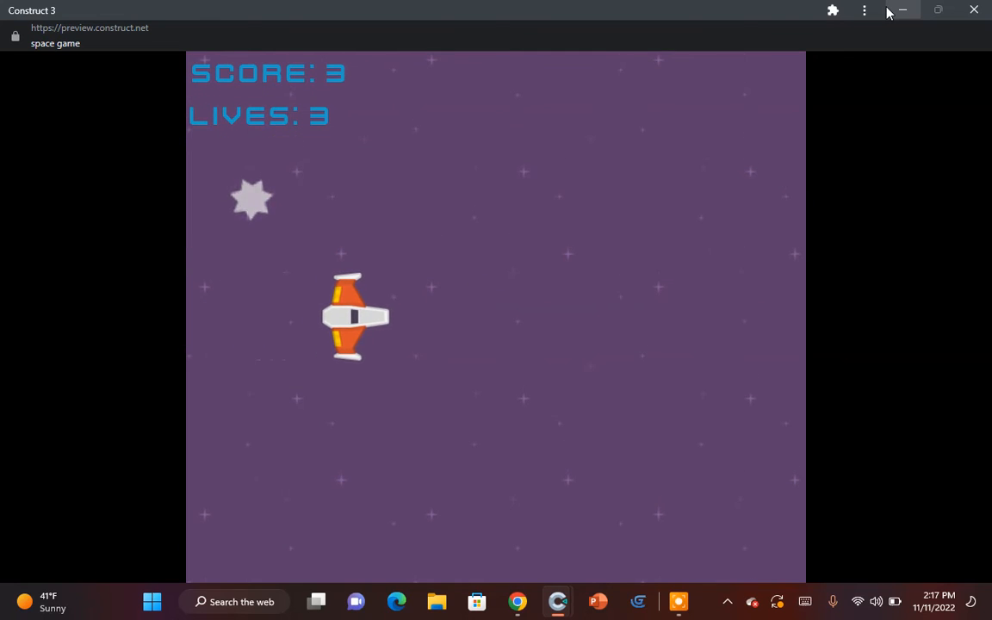
pyautogui.press('Up')
pyautogui.press('Left')
pyautogui.press('space')
pyautogui.press('space')
pyautogui.press('space')
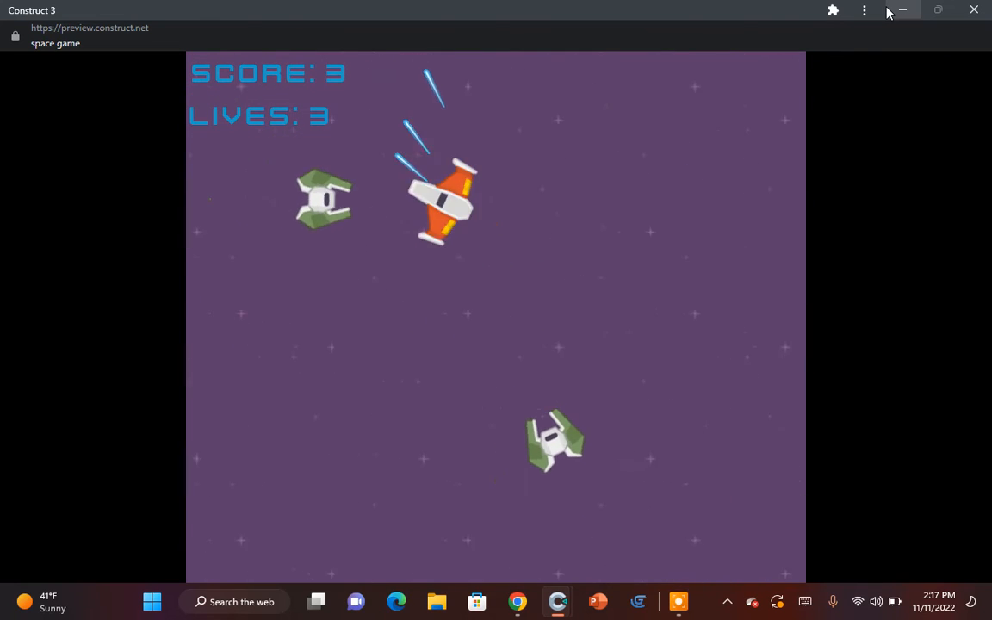
pyautogui.press('Left')
pyautogui.press('space')
pyautogui.press('Right')
pyautogui.press('space')
pyautogui.press('Left')
pyautogui.press('Up')
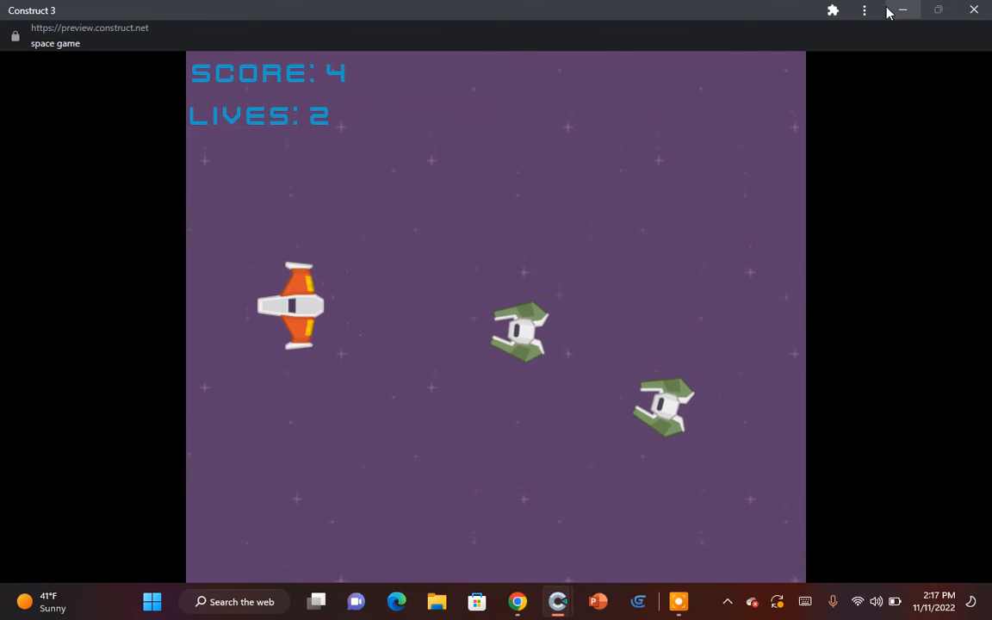
pyautogui.press('Right')
pyautogui.press('space')
pyautogui.press('space')
pyautogui.press('space')
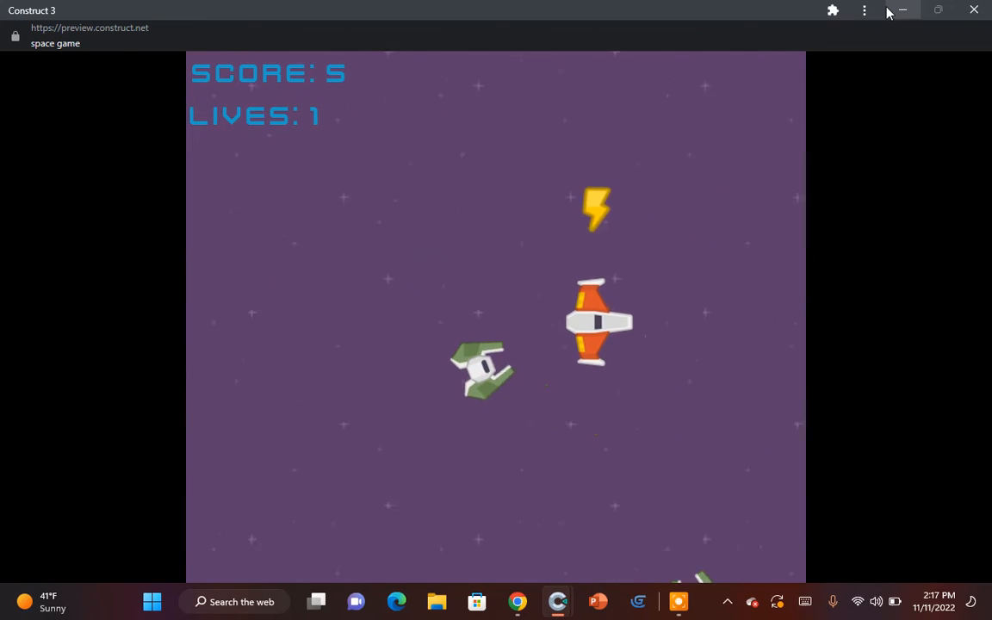
pyautogui.press('Left')
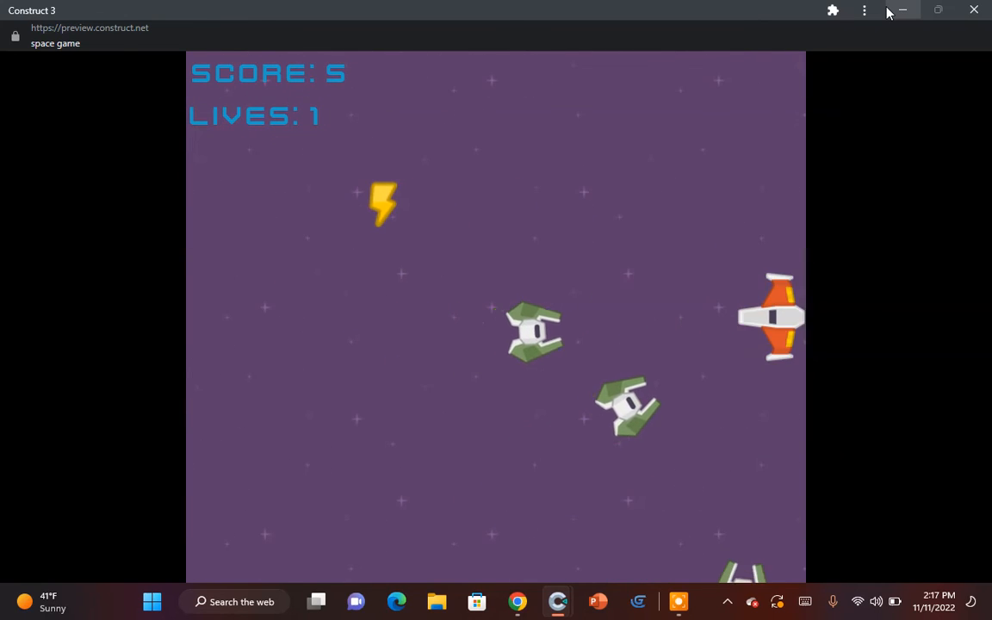
pyautogui.press('space')
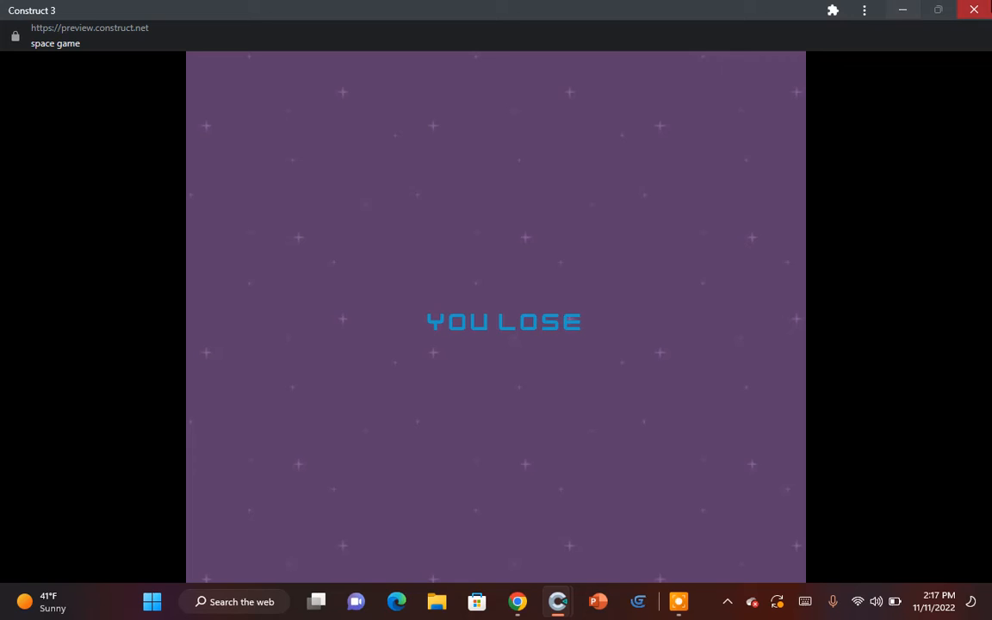
pyautogui.click(974, 9)
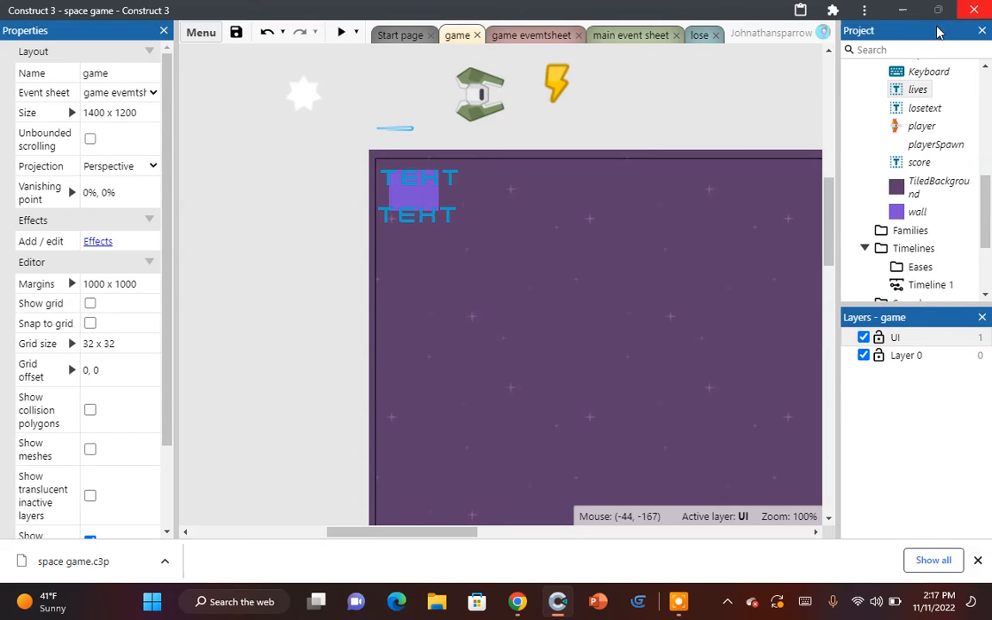
# Step: Insert an Audio object into the project from the game layout
pyautogui.rightClick(263, 224)
pyautogui.click(272, 230)
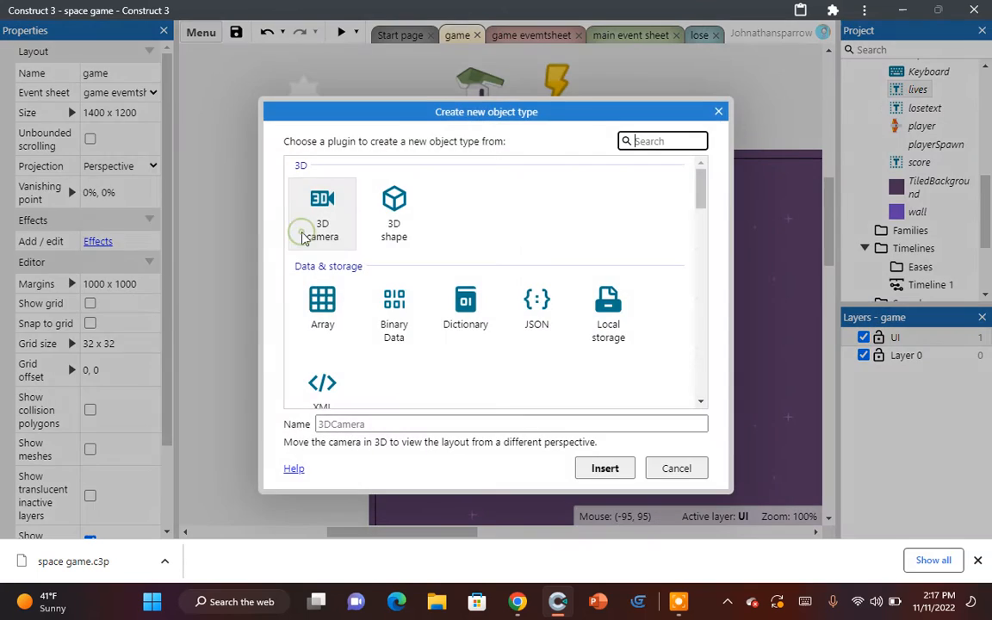
pyautogui.click(670, 143)
pyautogui.write('au')
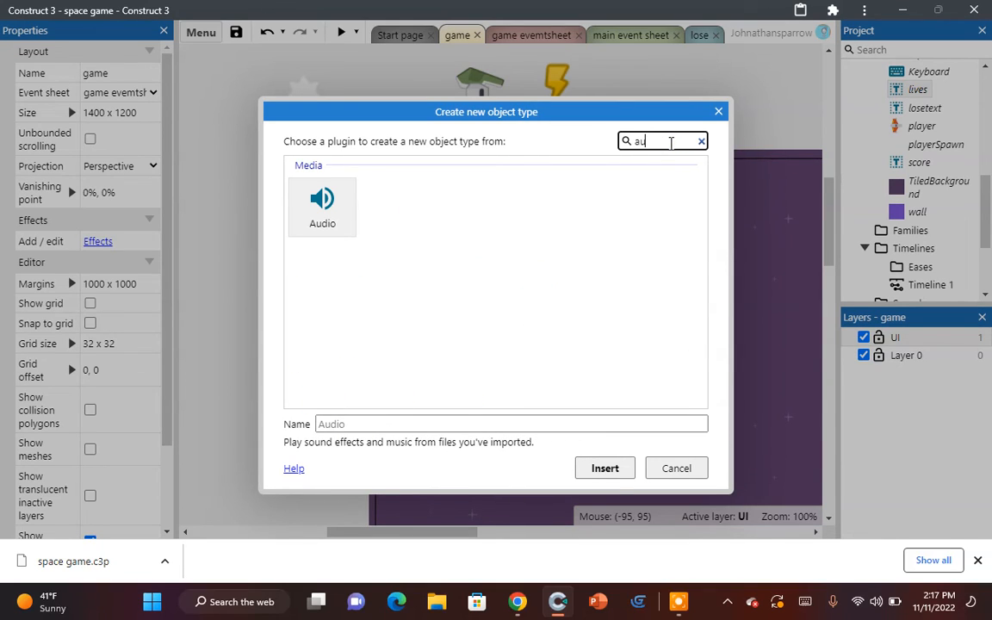
pyautogui.doubleClick(304, 209)
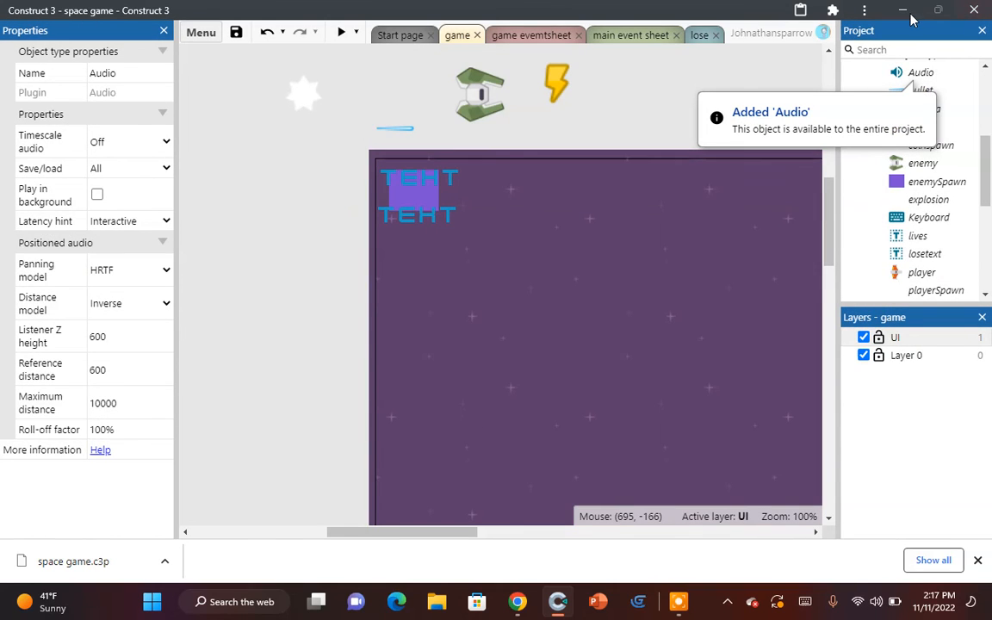
# Step: Switch to the desktop and launch the Bfxr application from the Bfxr folder inside Bfxr_WIN, minimizing the file window
pyautogui.click(907, 12)
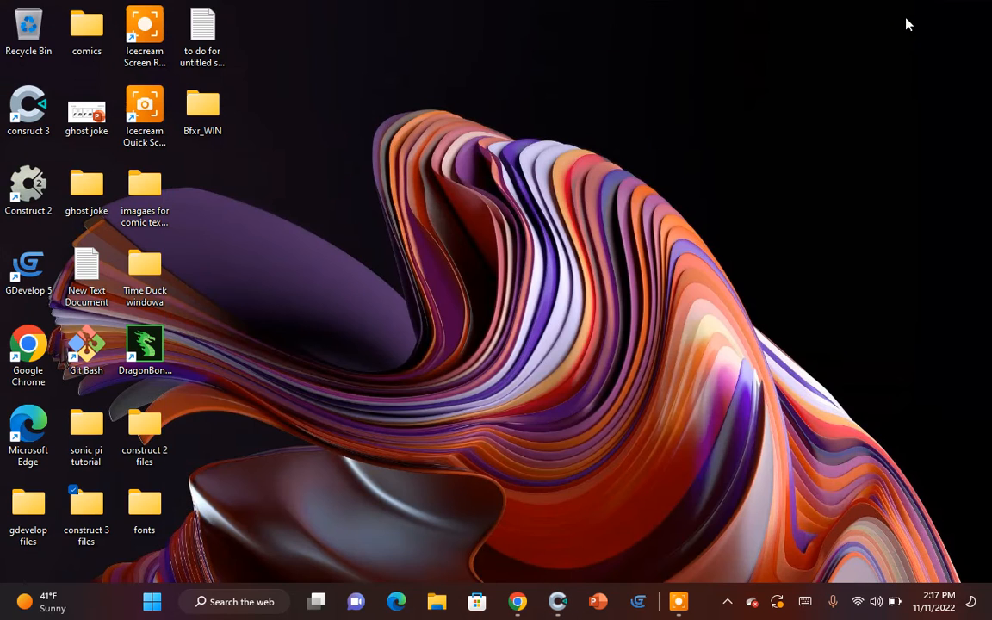
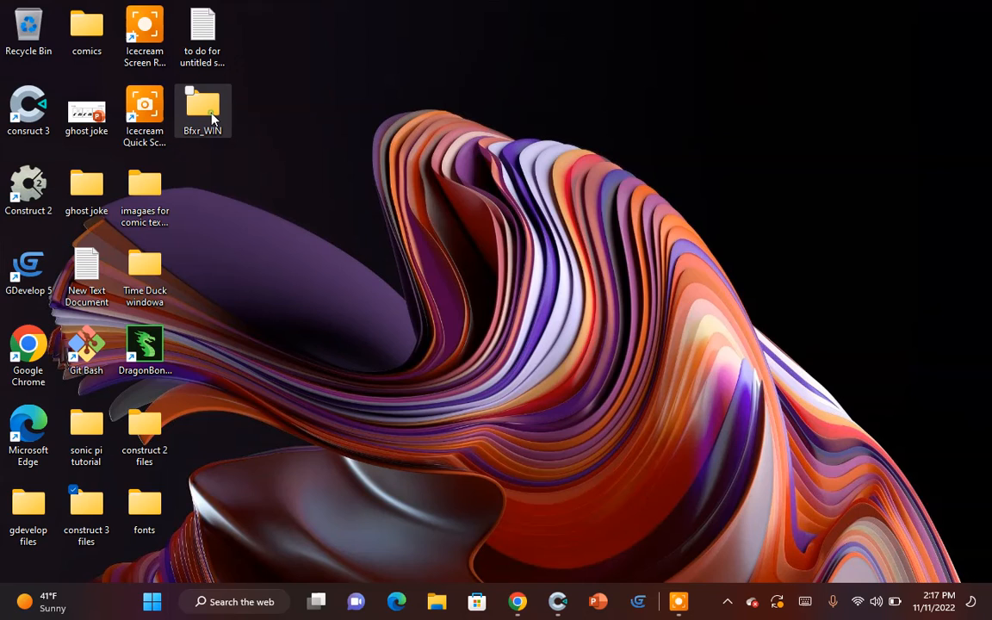
pyautogui.doubleClick(203, 108)
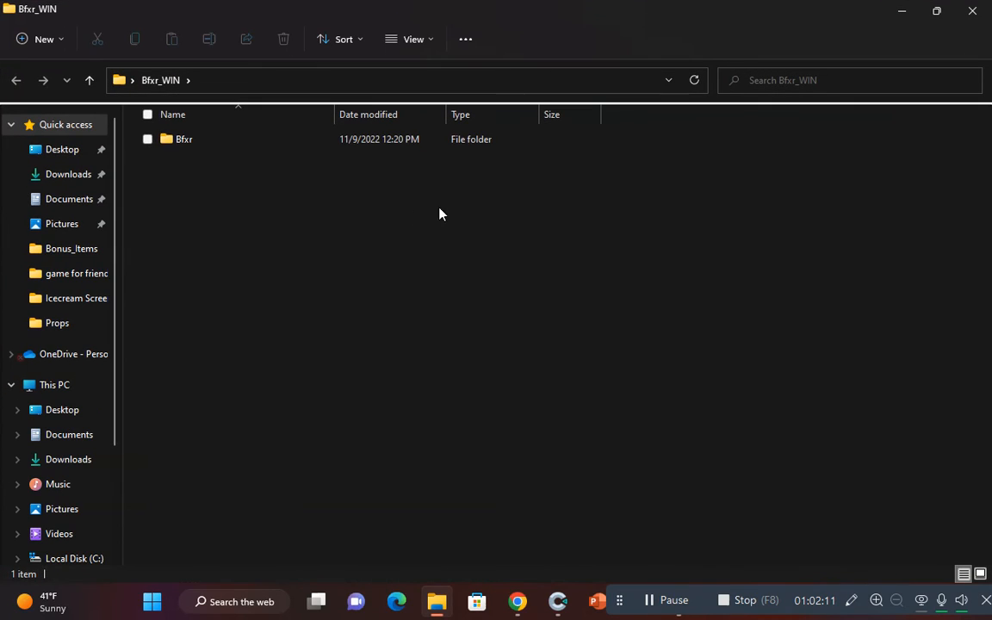
pyautogui.doubleClick(255, 143)
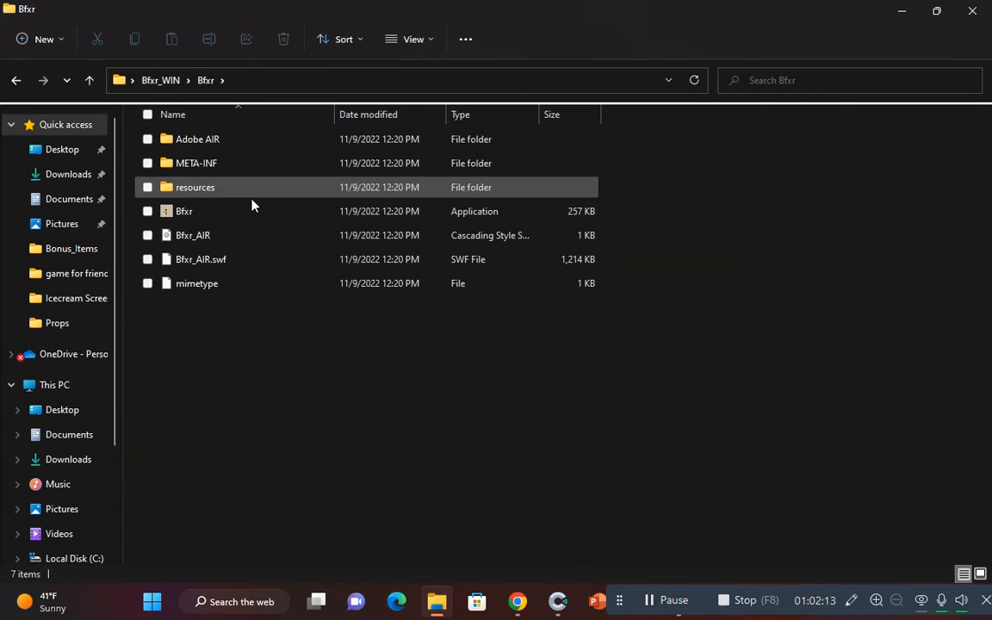
pyautogui.doubleClick(247, 211)
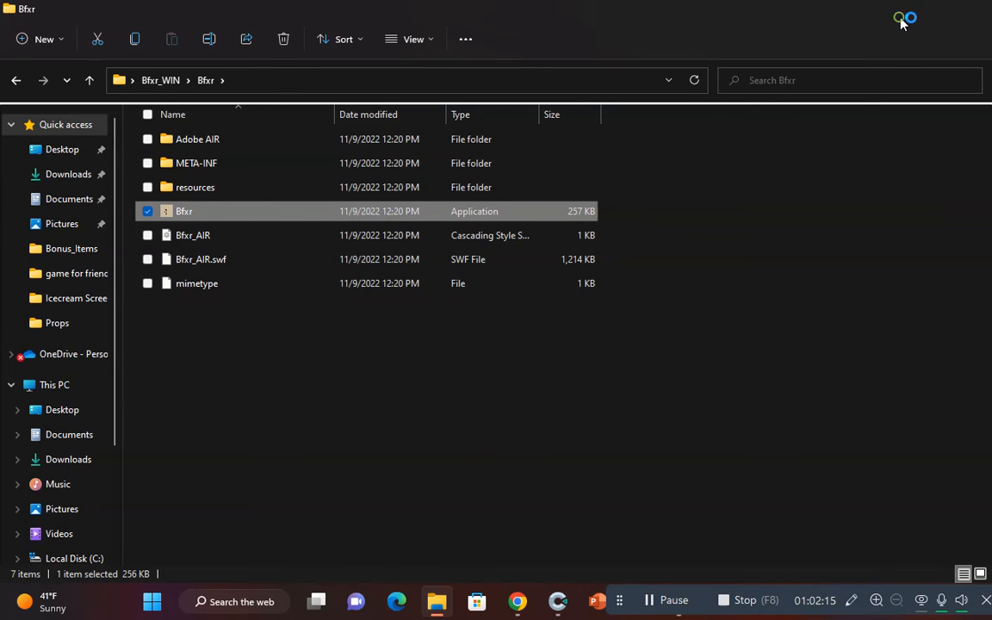
pyautogui.click(902, 10)
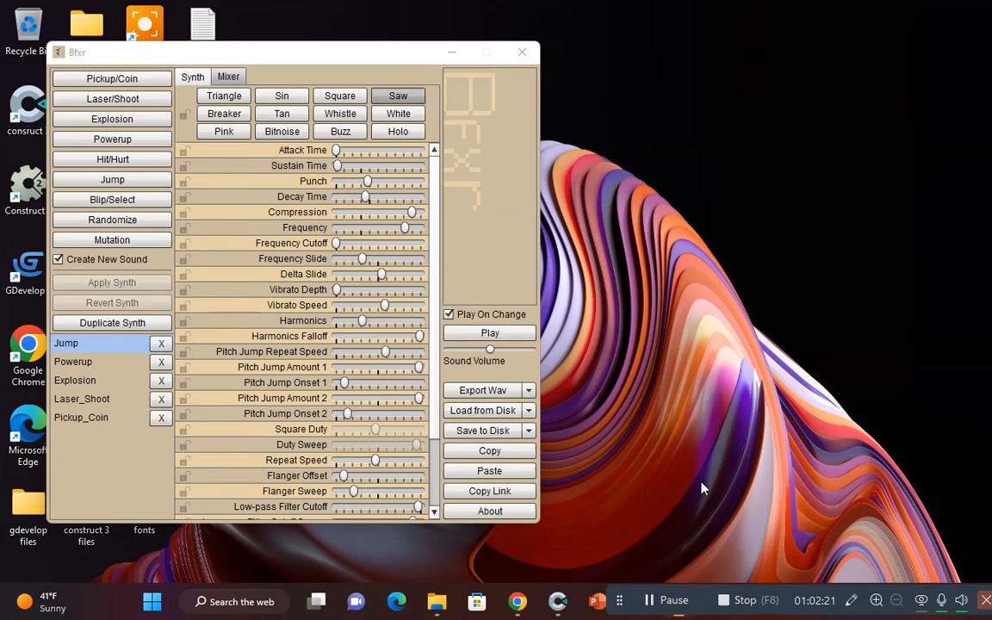
# Step: Generate three Pickup/Coin sound variations in Bfxr to find one for collecting coins
pyautogui.click(113, 83)
pyautogui.click(114, 83)
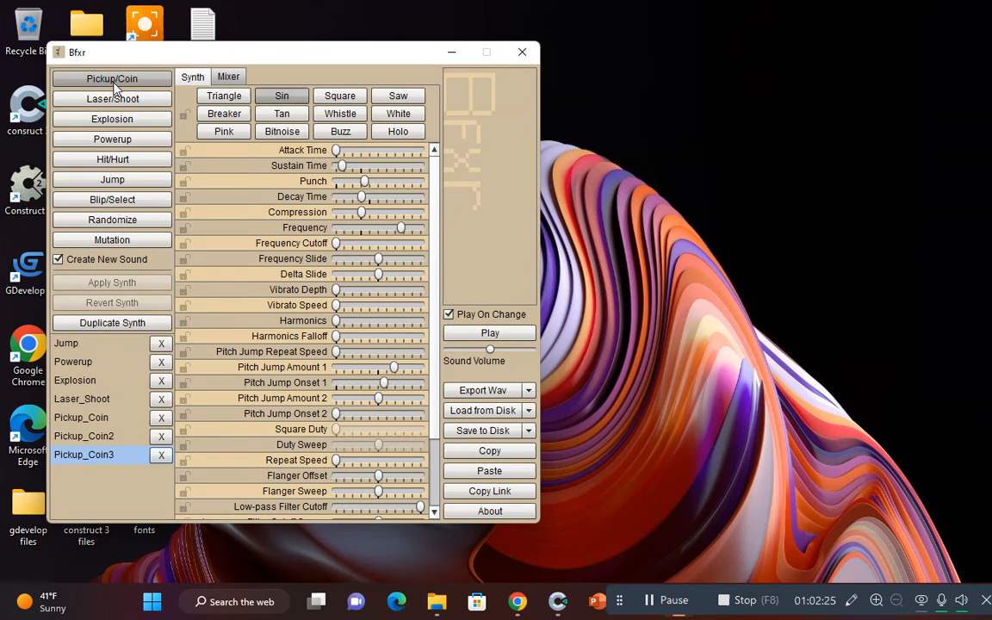
pyautogui.click(114, 84)
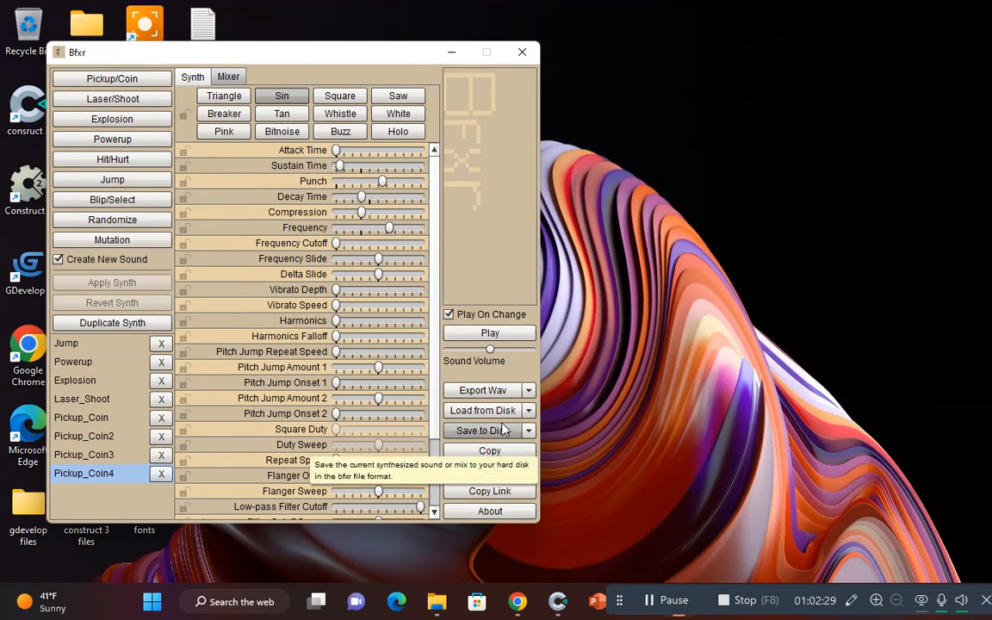
# Step: Export the last generated coin sound as a WAV file to the tutorial folder within construct 3 files on the Desktop
pyautogui.click(495, 391)
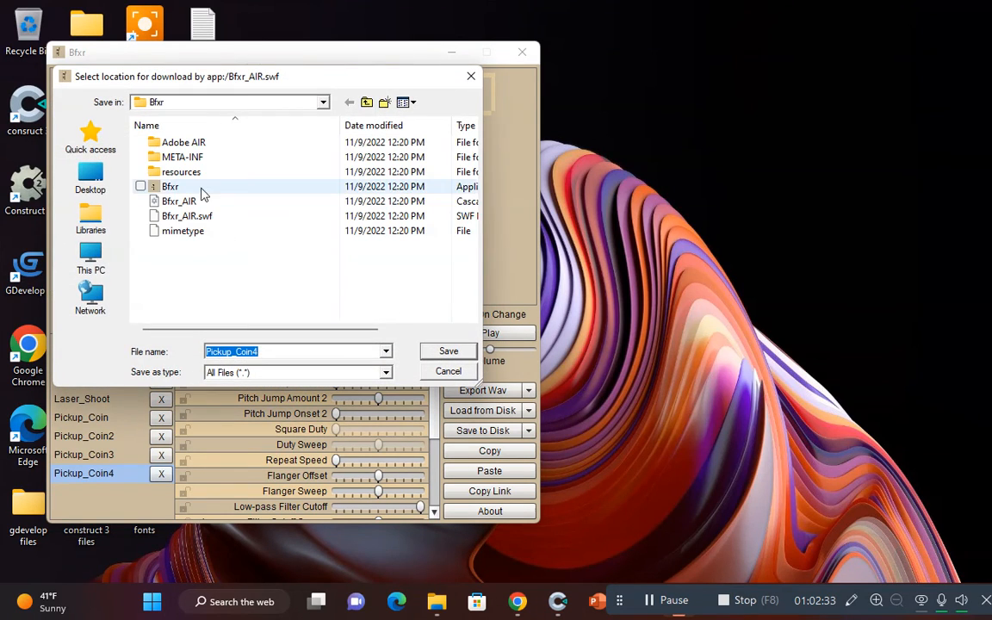
pyautogui.click(91, 179)
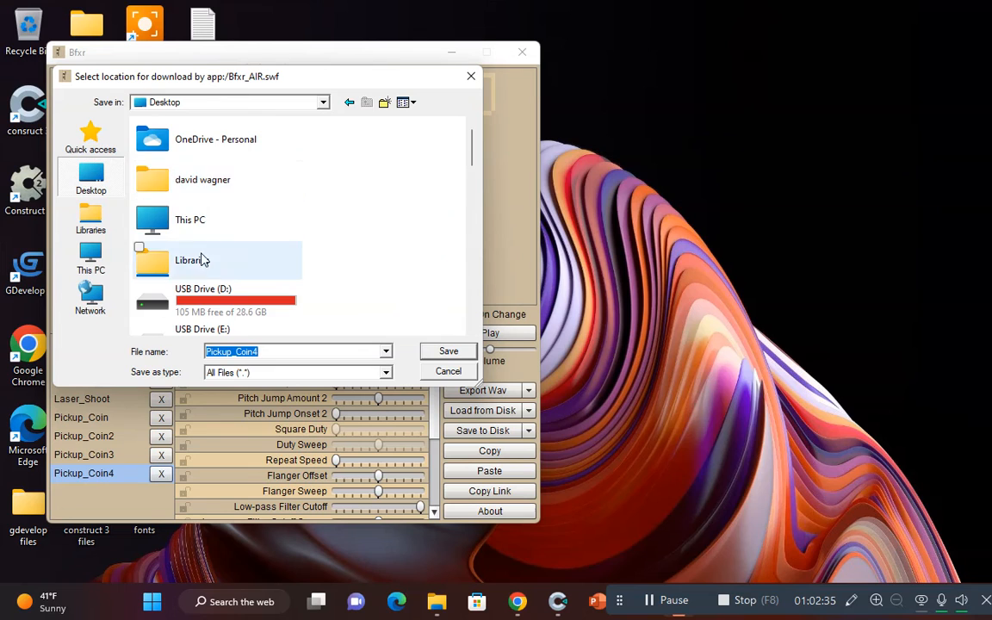
pyautogui.scroll(-2, 201, 259)
pyautogui.scroll(-5, 201, 259)
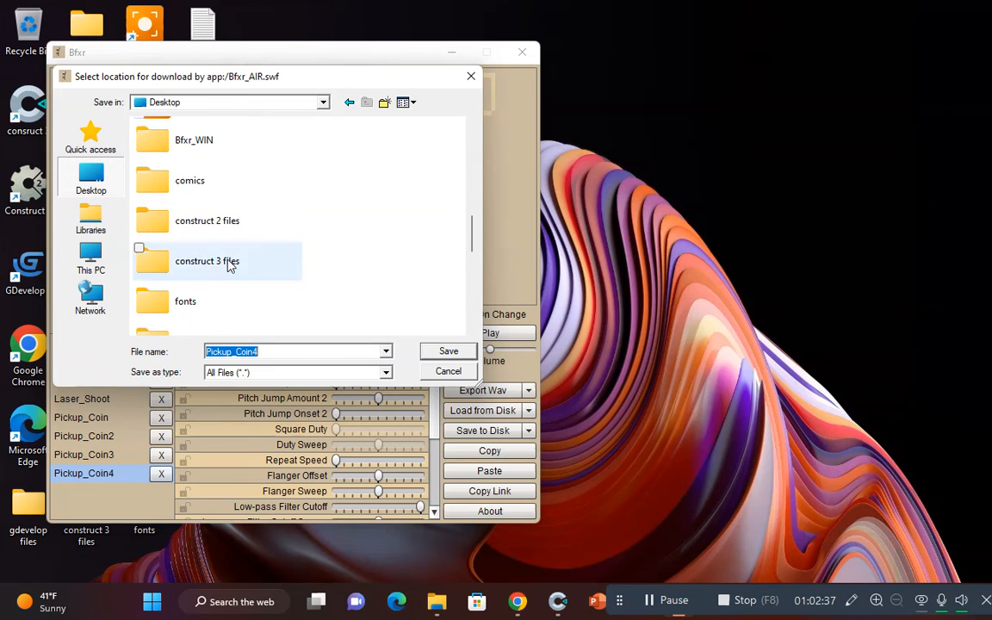
pyautogui.doubleClick(228, 261)
pyautogui.doubleClick(198, 245)
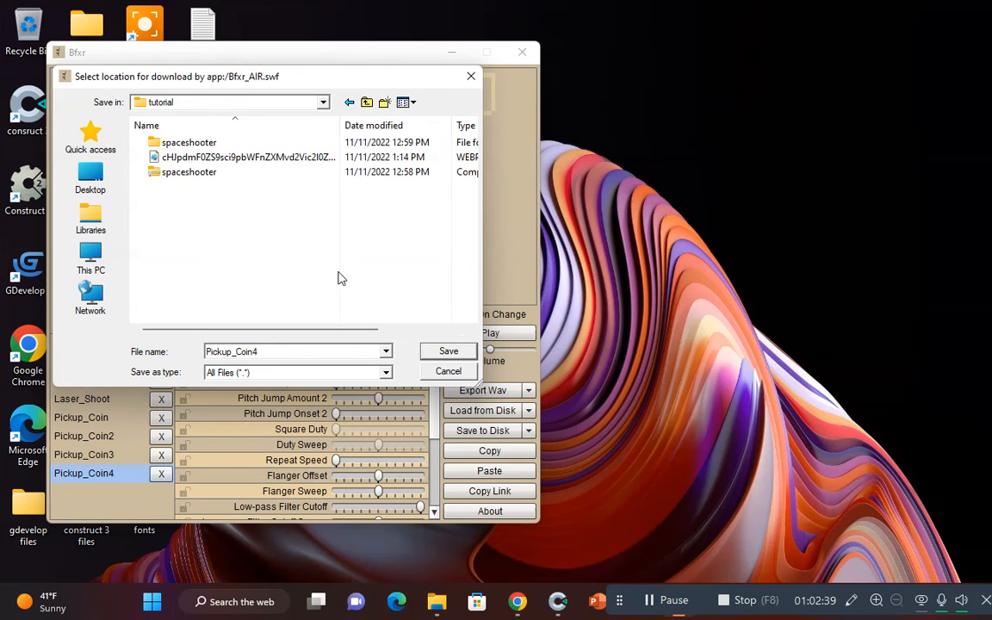
pyautogui.click(449, 351)
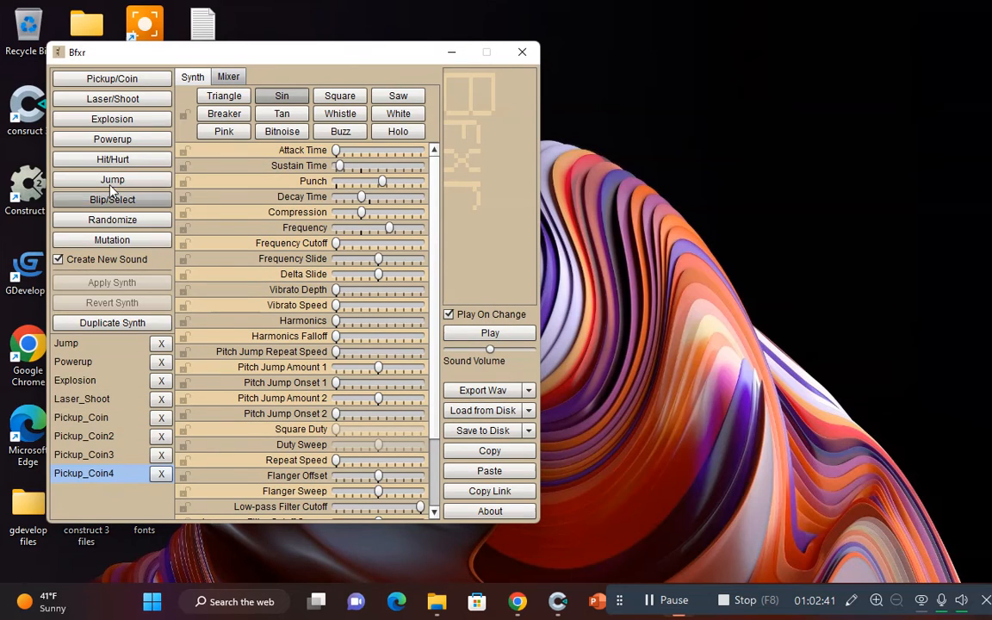
# Step: Generate four Hit/Hurt sound variations and export the last one as a WAV file to the tutorial folder
pyautogui.doubleClick(119, 160)
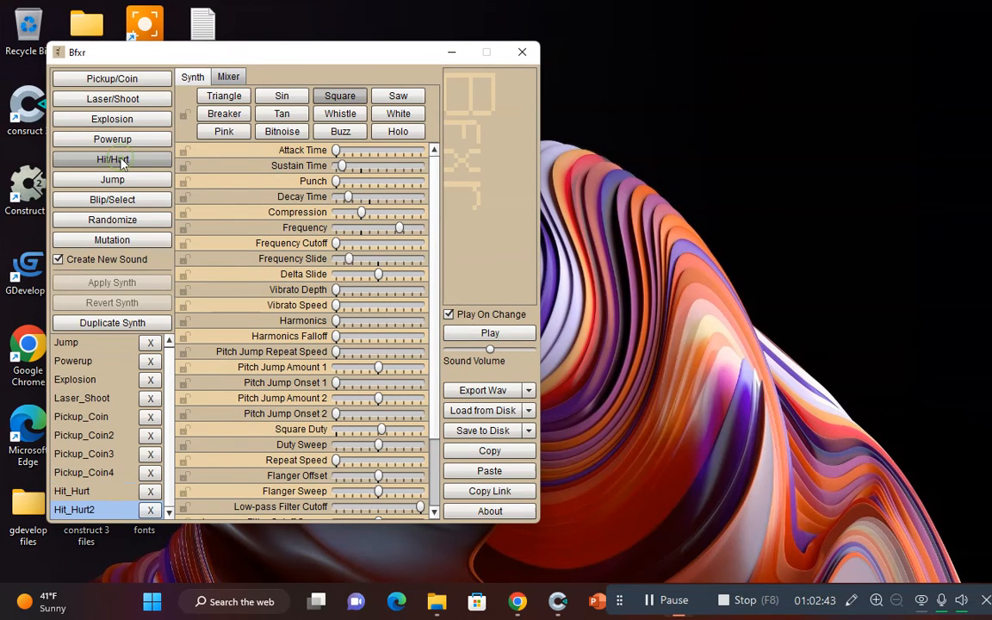
pyautogui.click(119, 160)
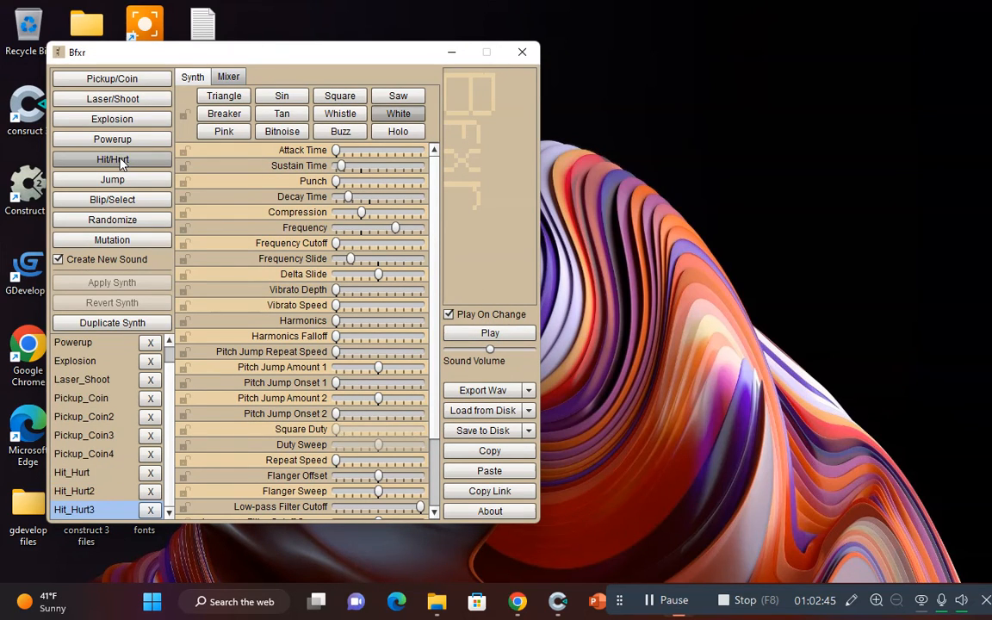
pyautogui.click(119, 160)
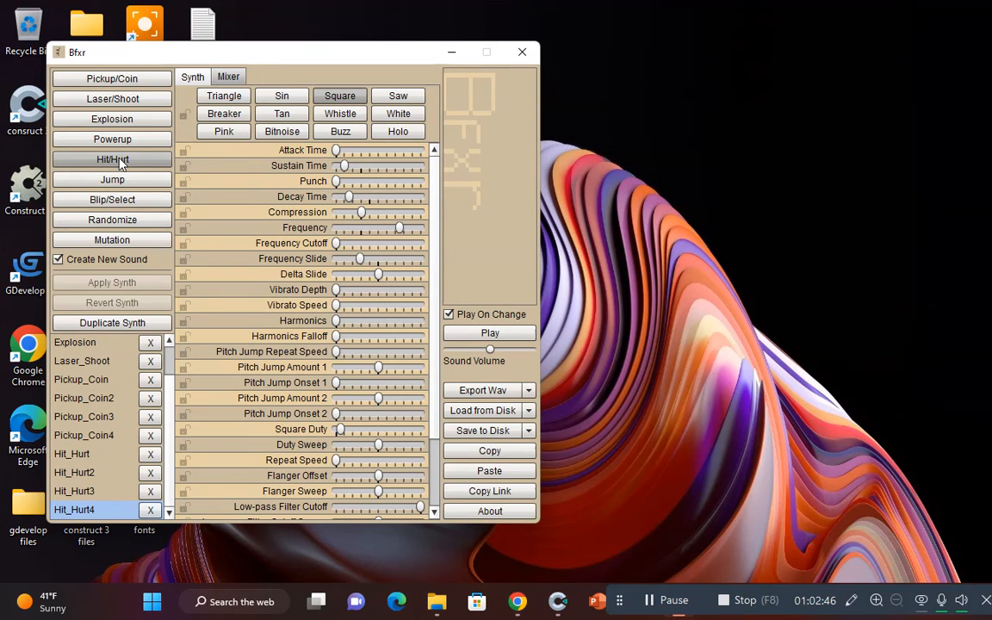
pyautogui.click(491, 392)
pyautogui.click(443, 348)
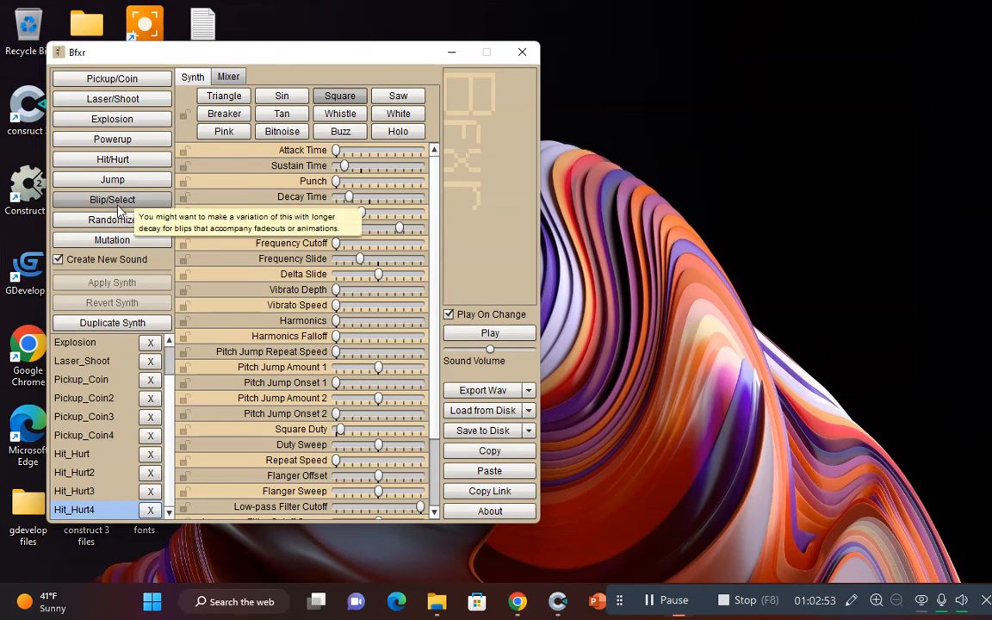
# Step: Generate five Laser/Shoot sound variations and export the last one as a WAV file to the tutorial folder
pyautogui.click(126, 98)
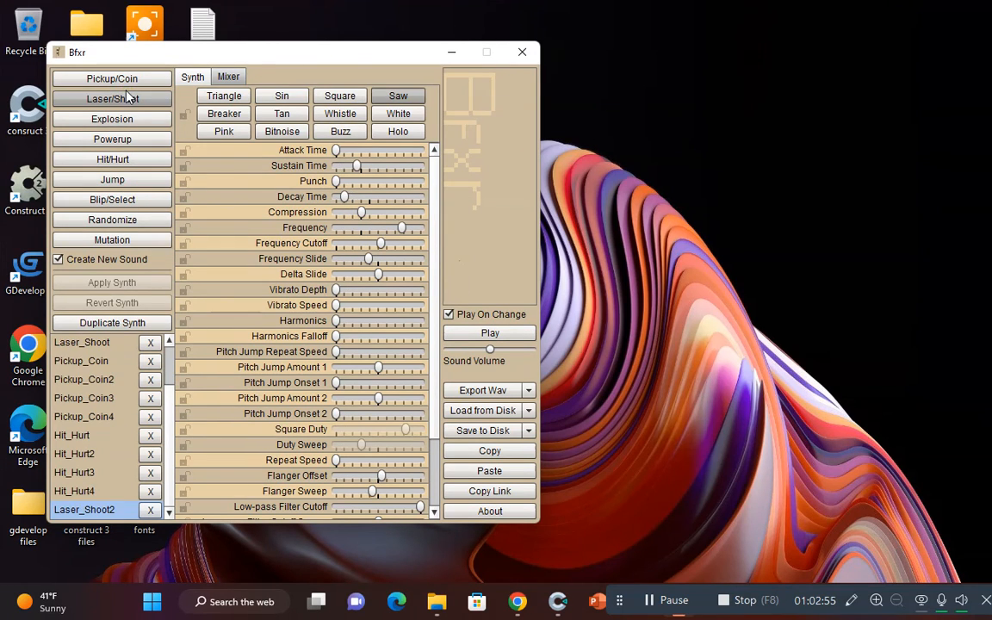
pyautogui.click(126, 98)
pyautogui.click(126, 98)
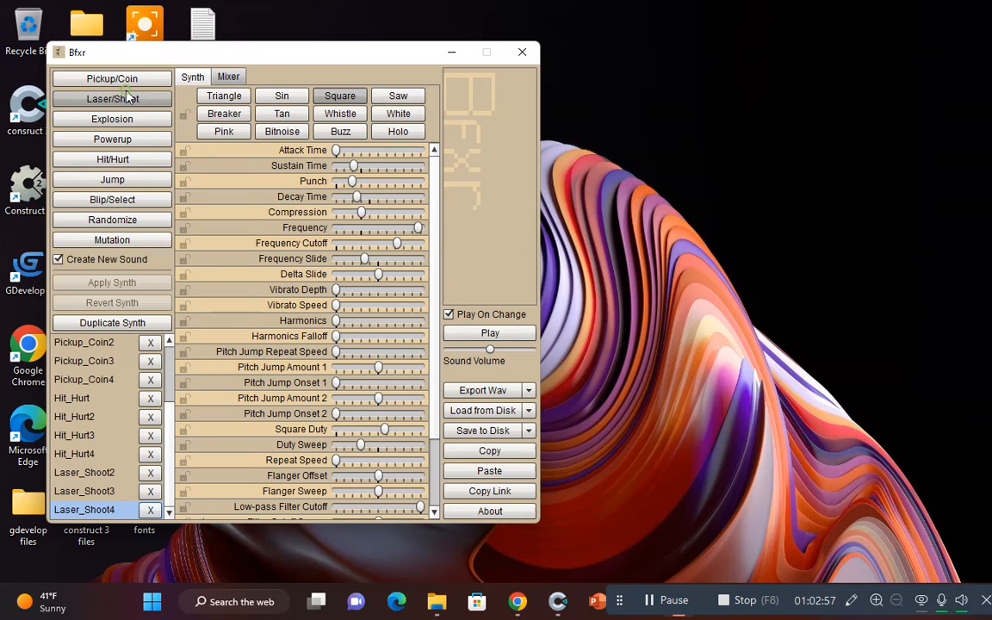
pyautogui.click(125, 98)
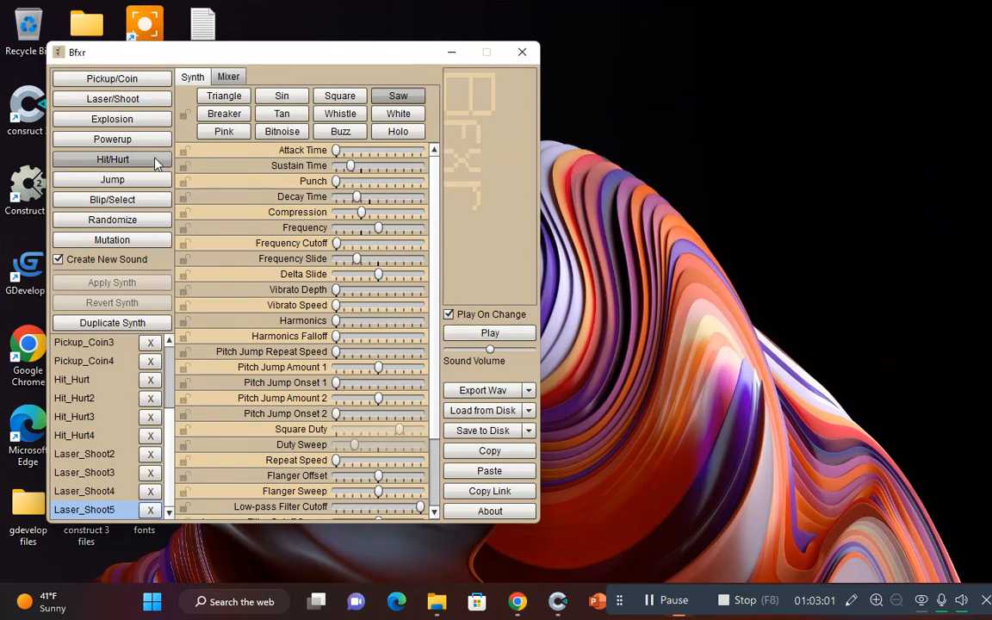
pyautogui.click(120, 98)
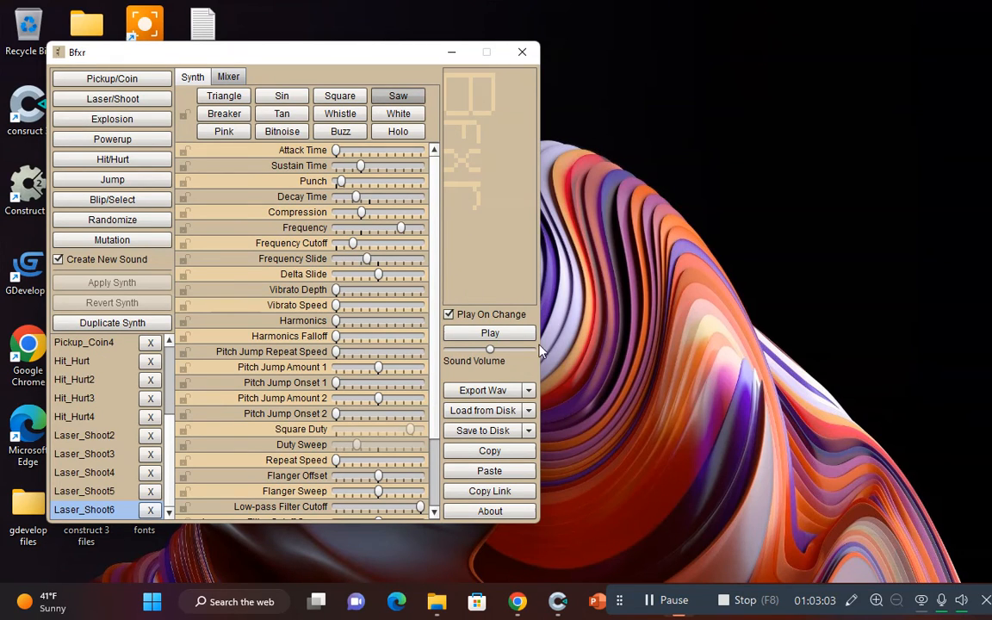
pyautogui.click(499, 391)
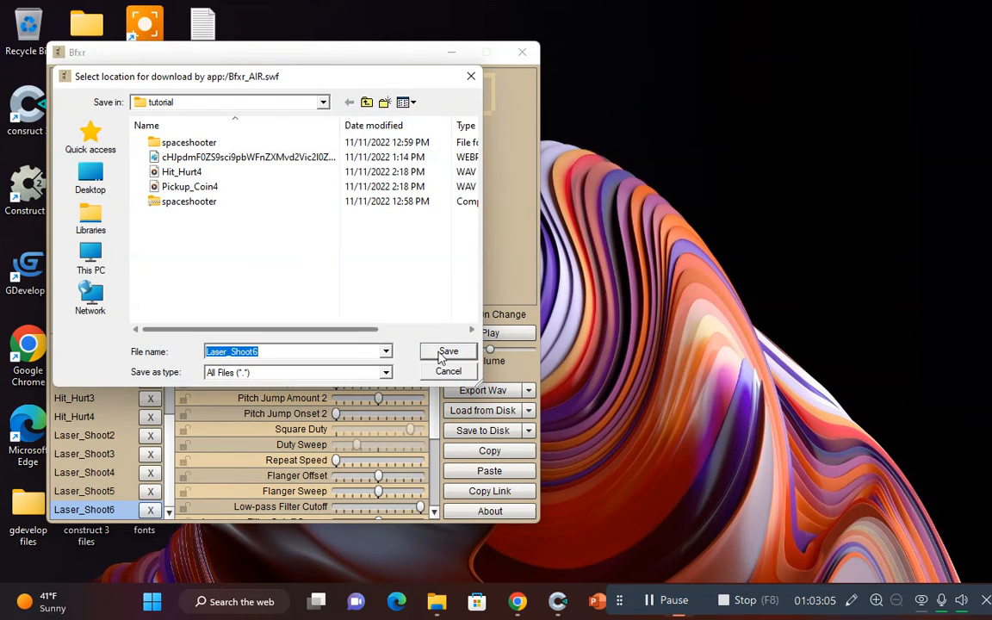
pyautogui.click(448, 351)
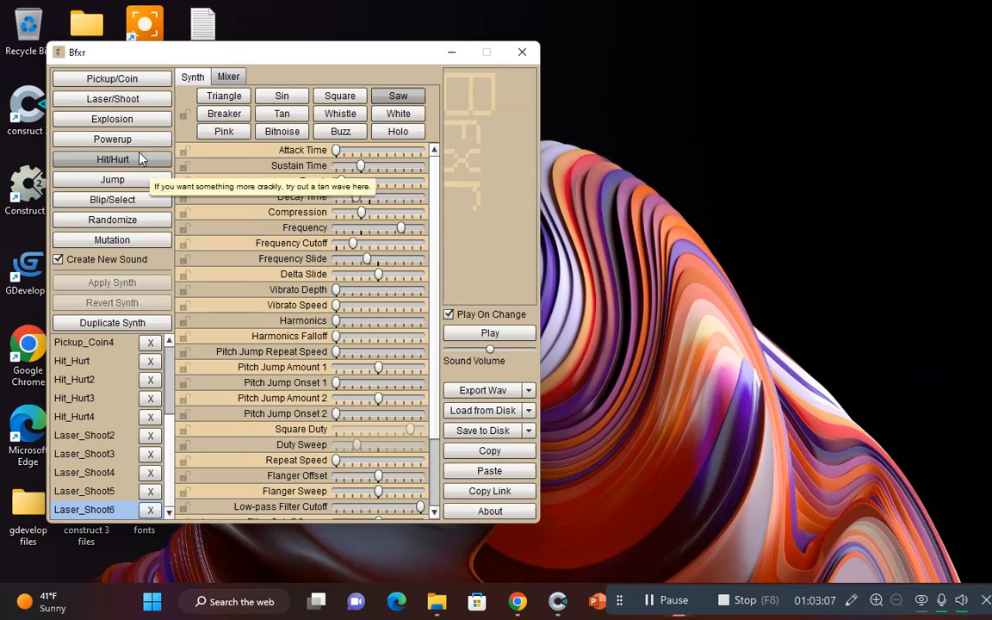
# Step: Generate four Explosion sound variations, export the last one as a WAV file to the tutorial folder, and close Bfxr
pyautogui.click(135, 121)
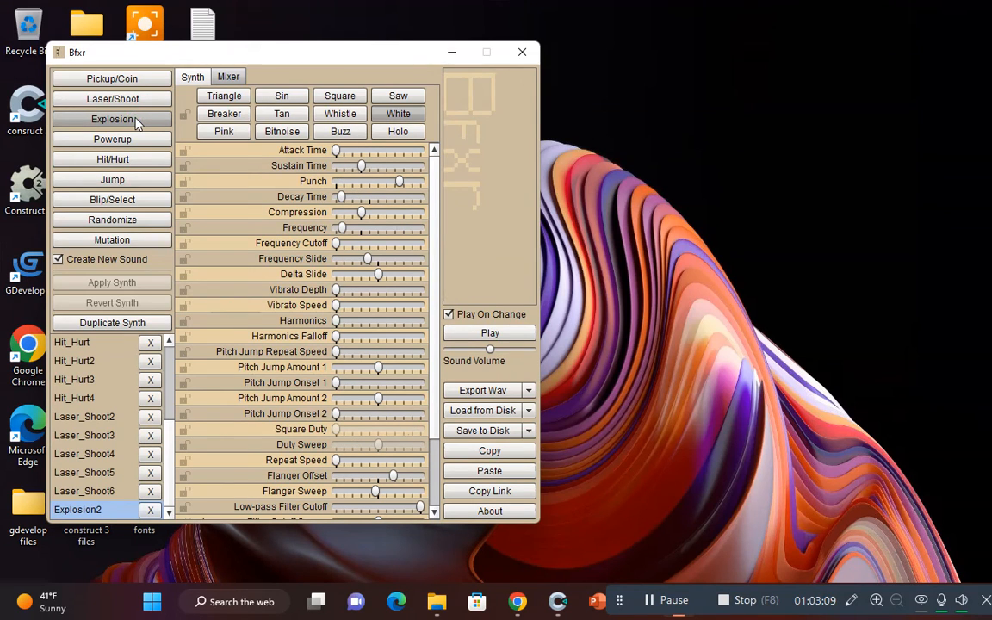
pyautogui.click(135, 120)
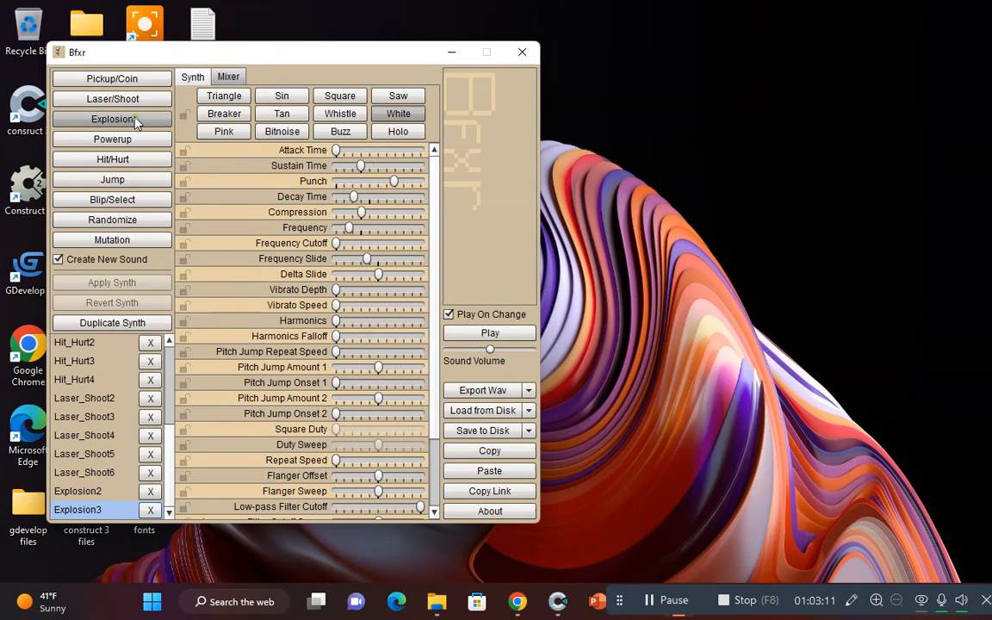
pyautogui.click(136, 121)
pyautogui.click(155, 122)
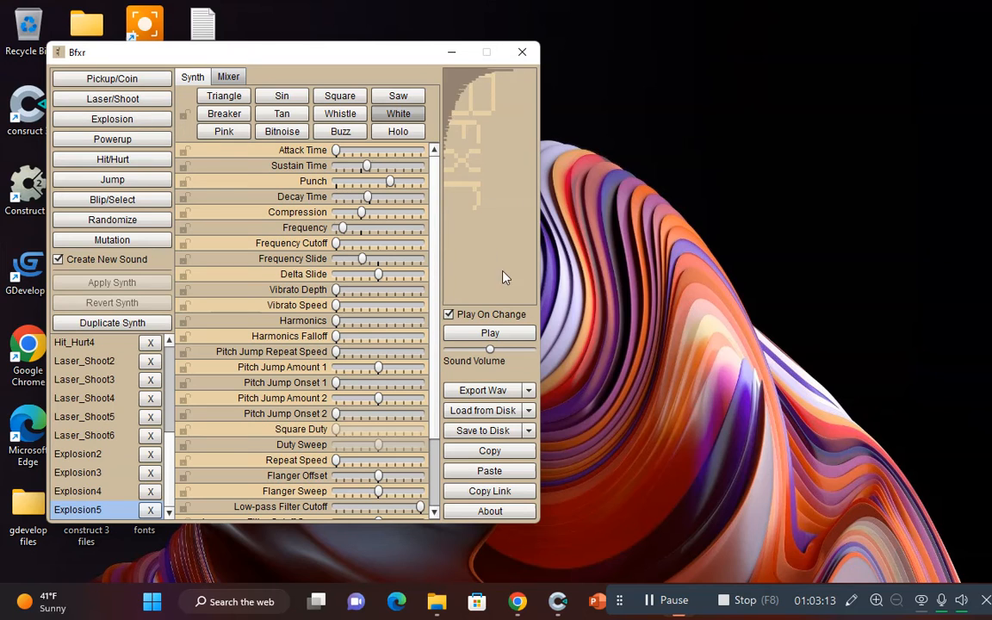
pyautogui.click(484, 392)
pyautogui.click(449, 351)
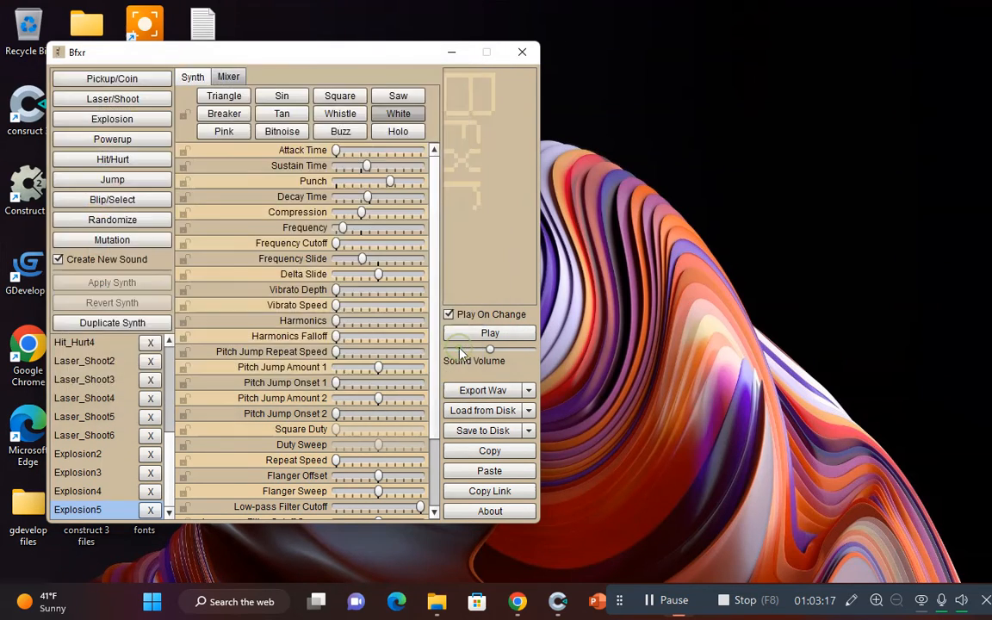
pyautogui.click(523, 53)
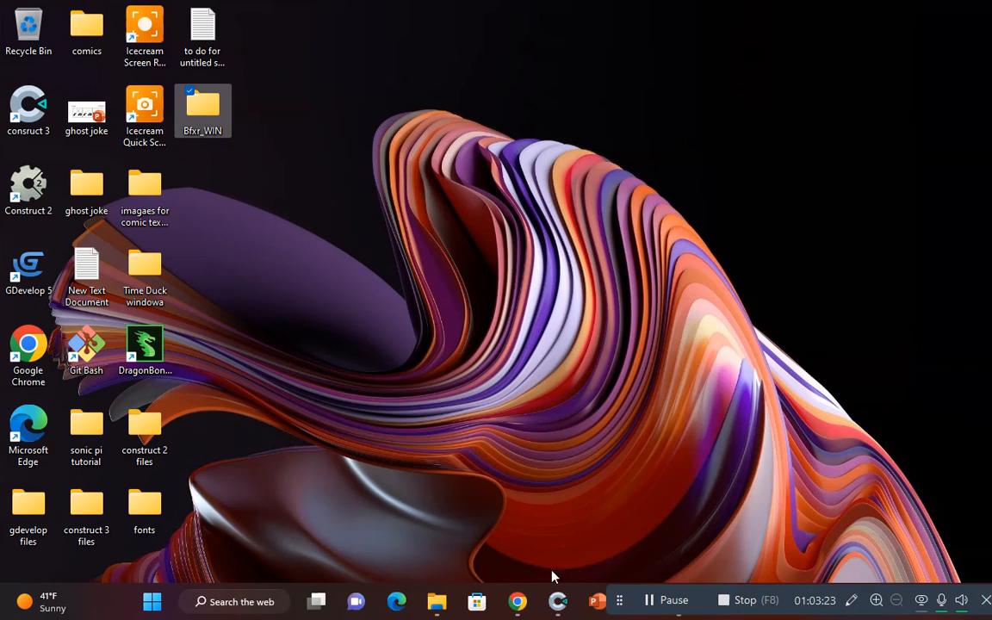
# Step: Switch back to Construct 3 and start importing sounds into the project's Sounds folder
pyautogui.click(558, 601)
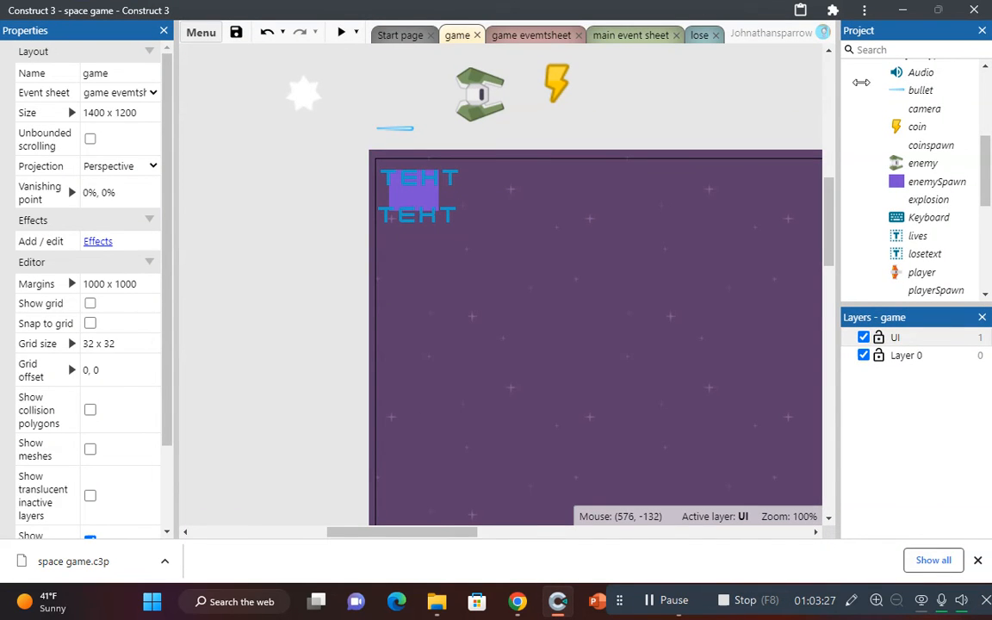
pyautogui.scroll(-5, 861, 82)
pyautogui.click(909, 157)
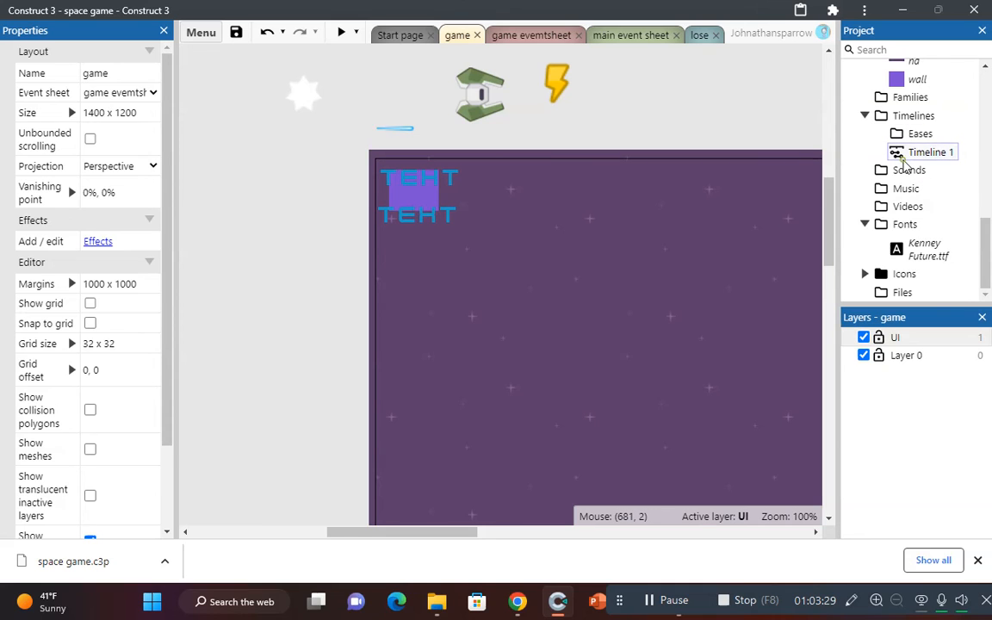
pyautogui.rightClick(905, 171)
pyautogui.click(848, 183)
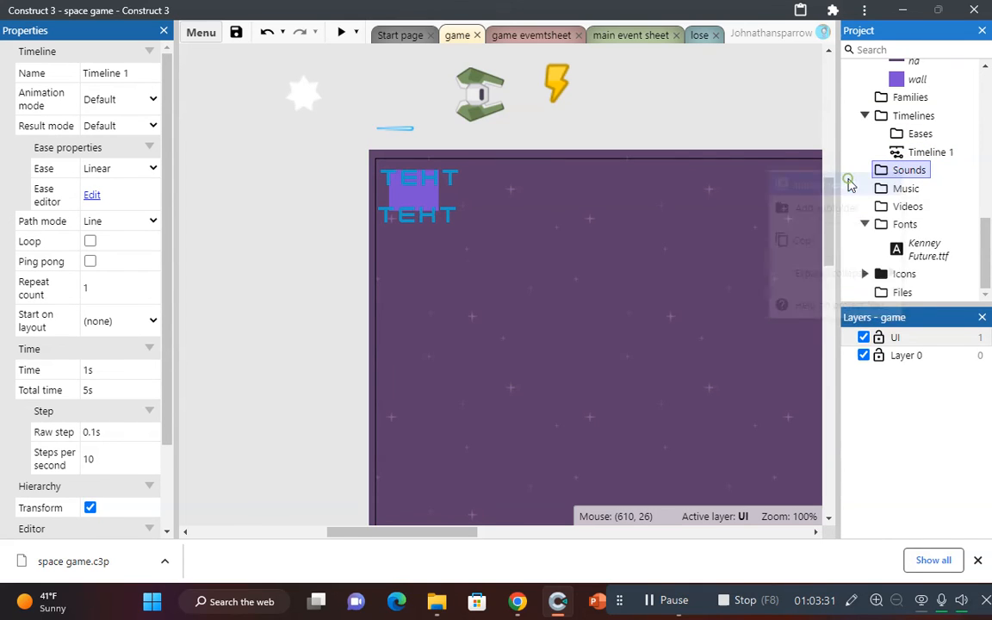
# Step: Import the Explosion5, Hit_Hurt4, Laser_Shoot6 and Pickup_Coin4 sounds from the tutorial folder inside the desktop's construct 3 files folder
pyautogui.click(468, 142)
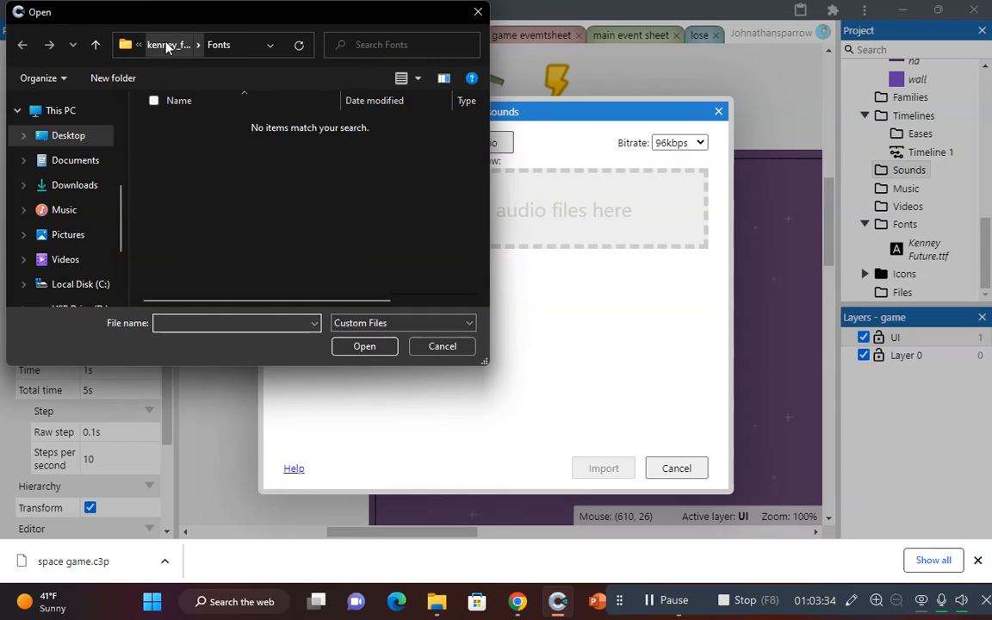
pyautogui.click(166, 45)
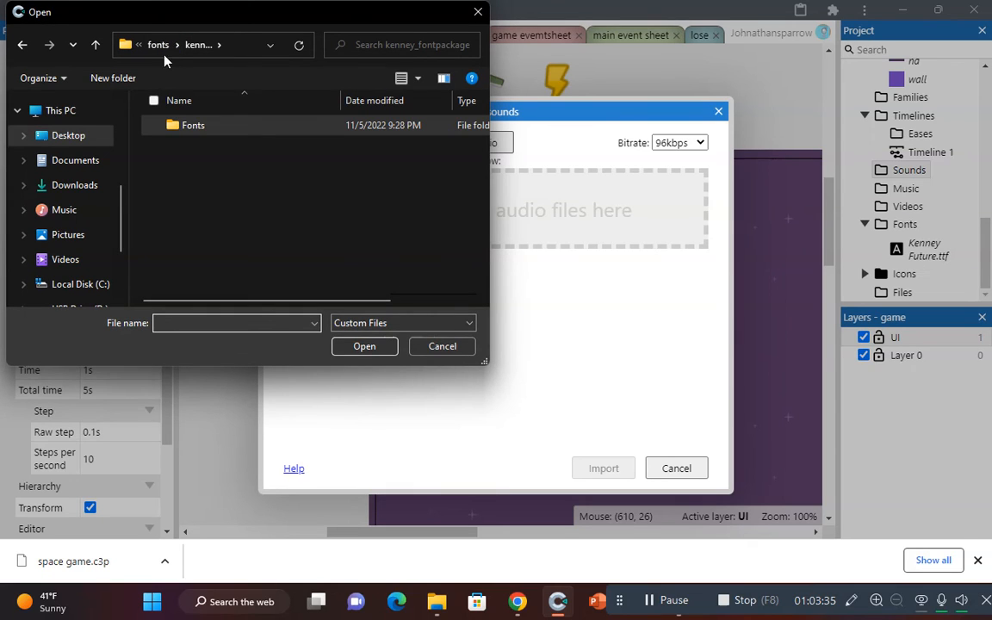
pyautogui.click(160, 45)
pyautogui.click(161, 47)
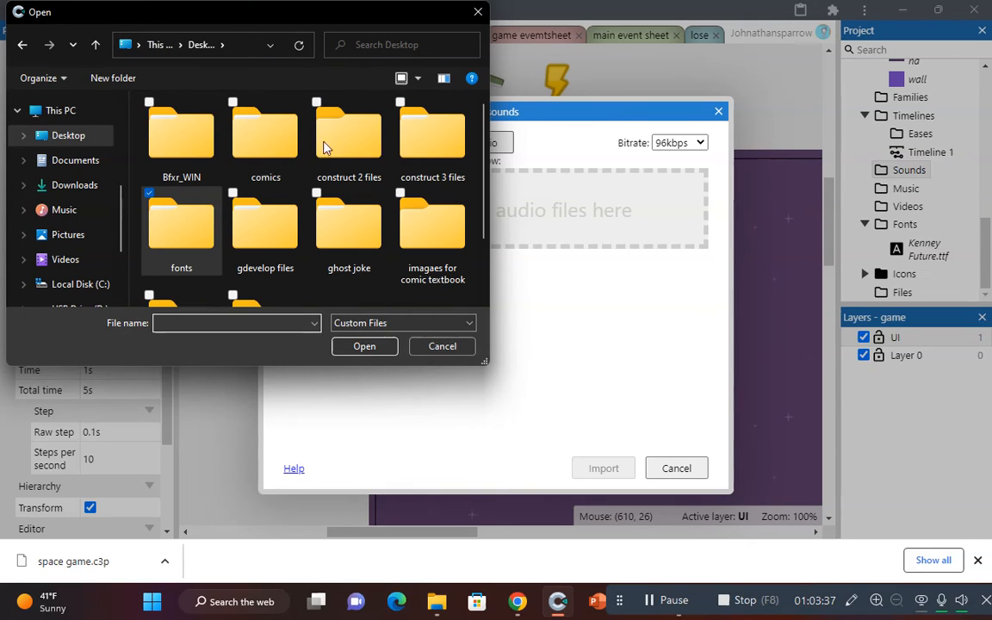
pyautogui.doubleClick(404, 145)
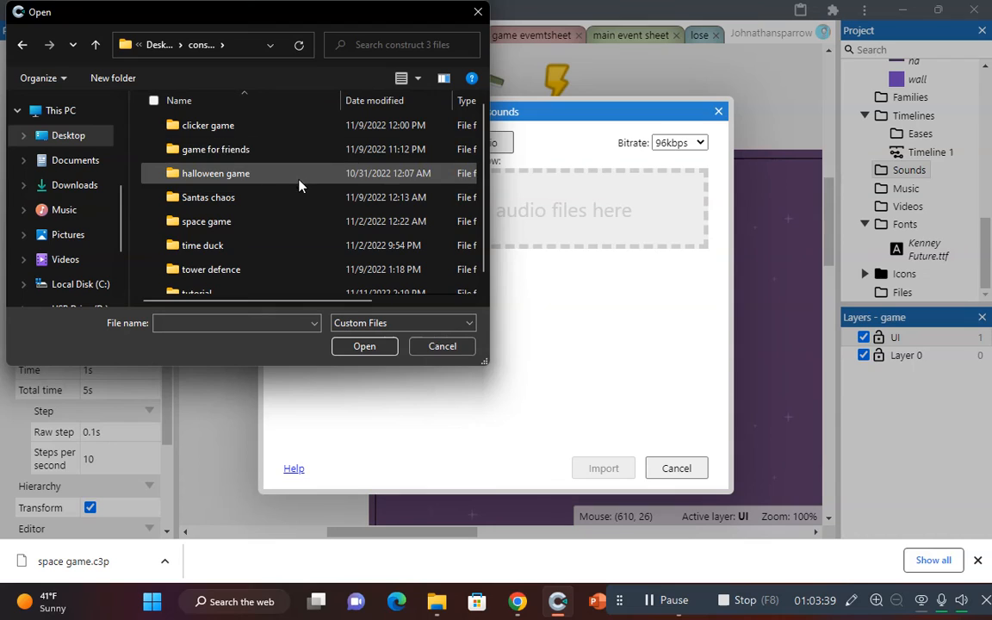
pyautogui.scroll(-1, 284, 254)
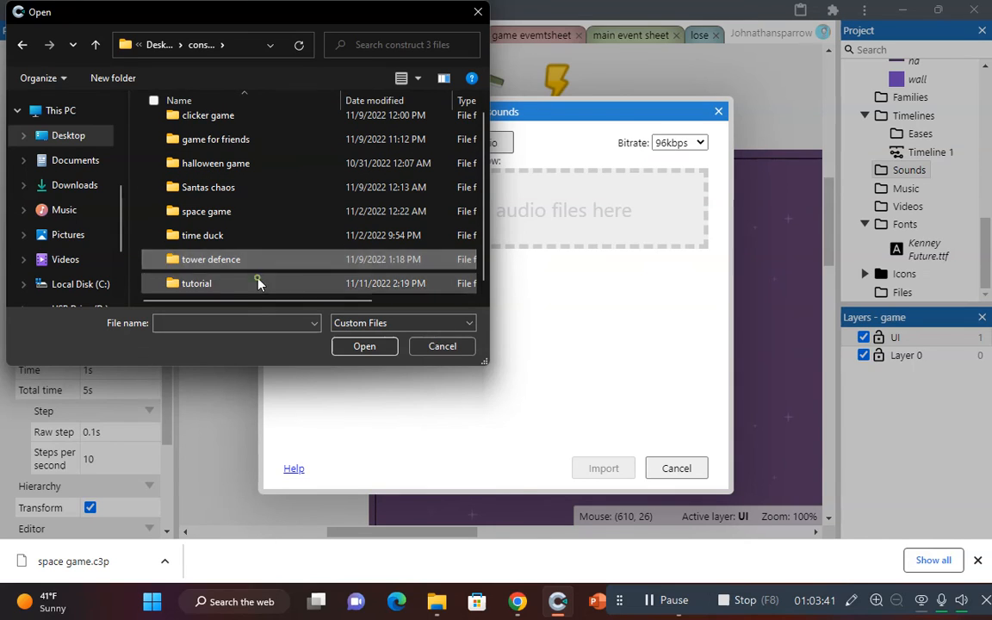
pyautogui.doubleClick(256, 282)
pyautogui.moveTo(258, 235); pyautogui.dragTo(178, 134)
pyautogui.click(365, 345)
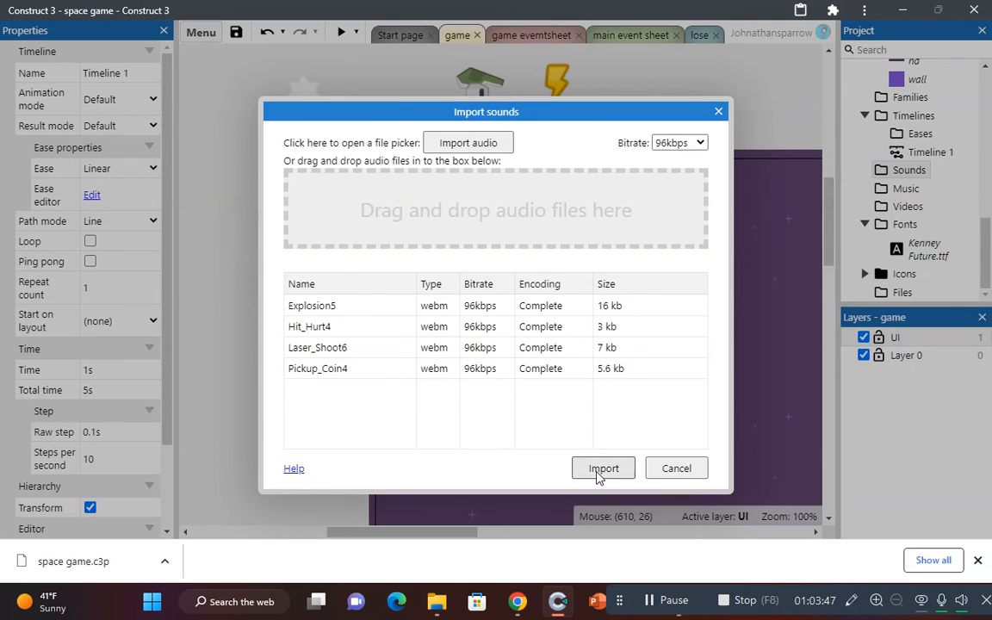
pyautogui.click(596, 472)
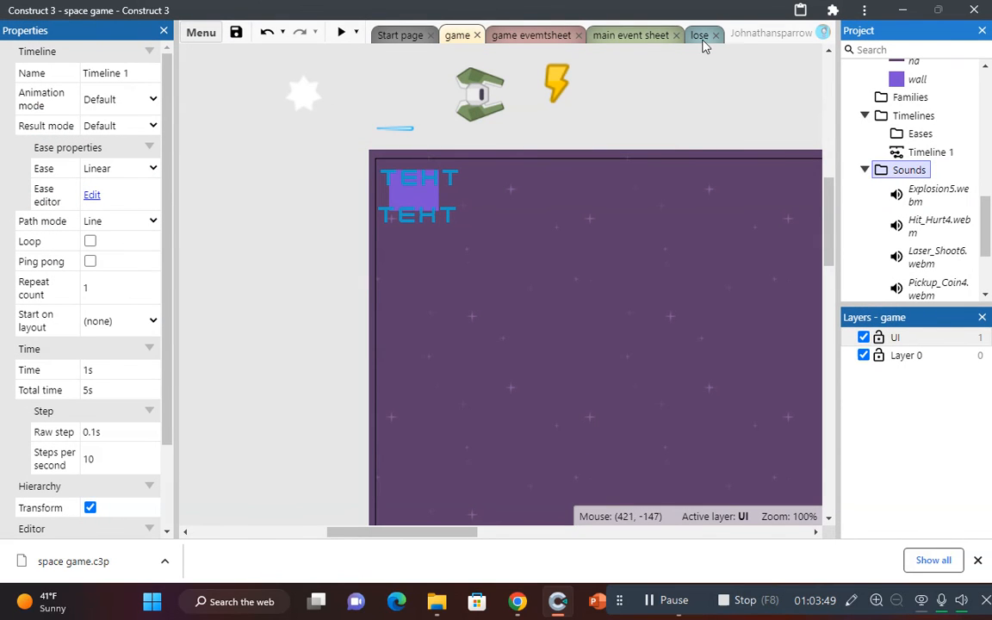
# Step: In the main event sheet's player bullet group, add an Audio action playing Laser_Shoot6, not looping, at volume -10
pyautogui.click(699, 35)
pyautogui.click(631, 36)
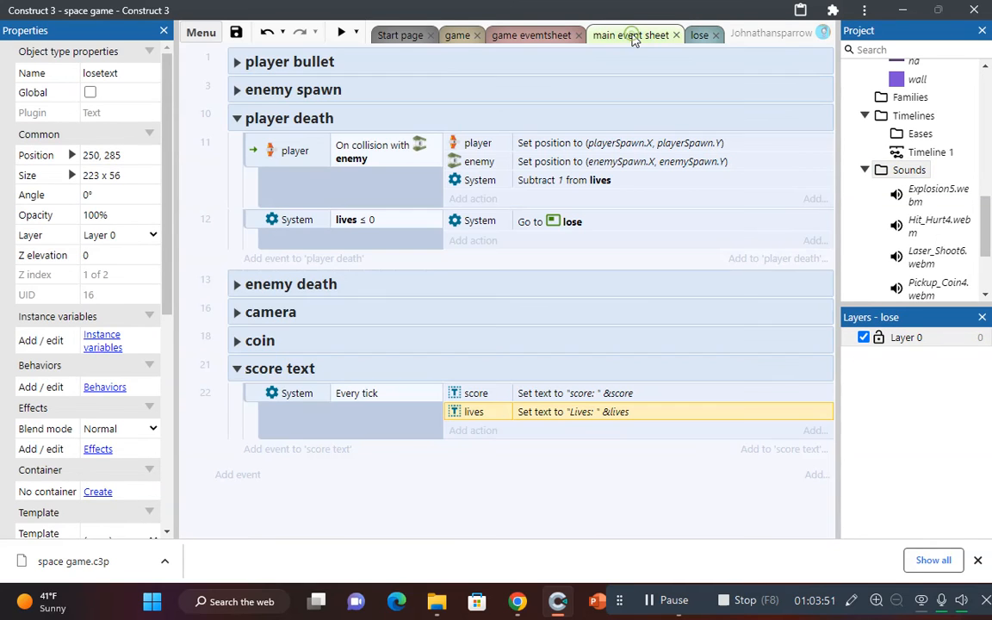
pyautogui.click(235, 119)
pyautogui.click(236, 63)
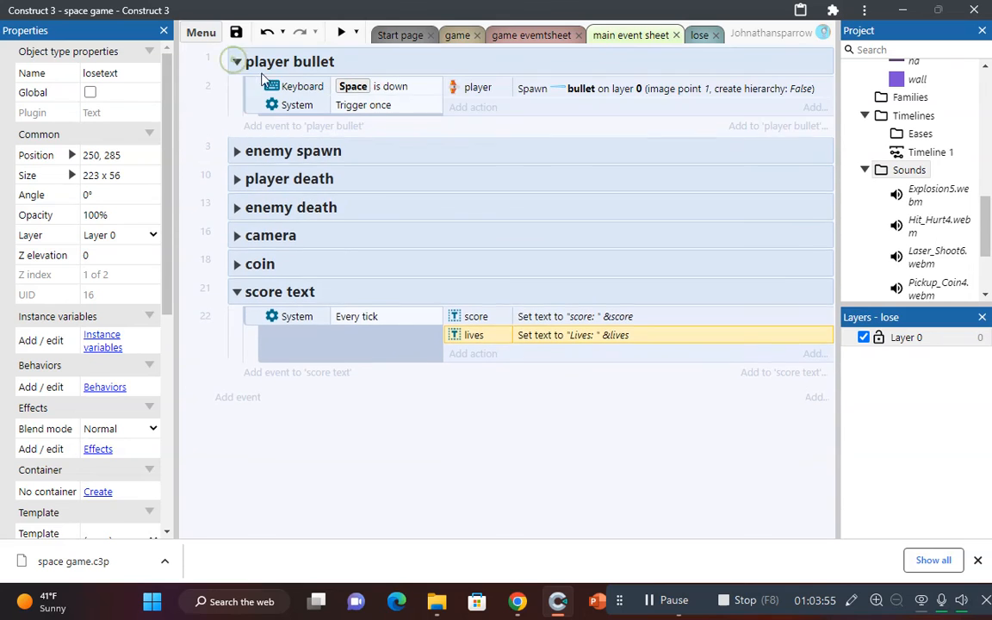
pyautogui.click(478, 106)
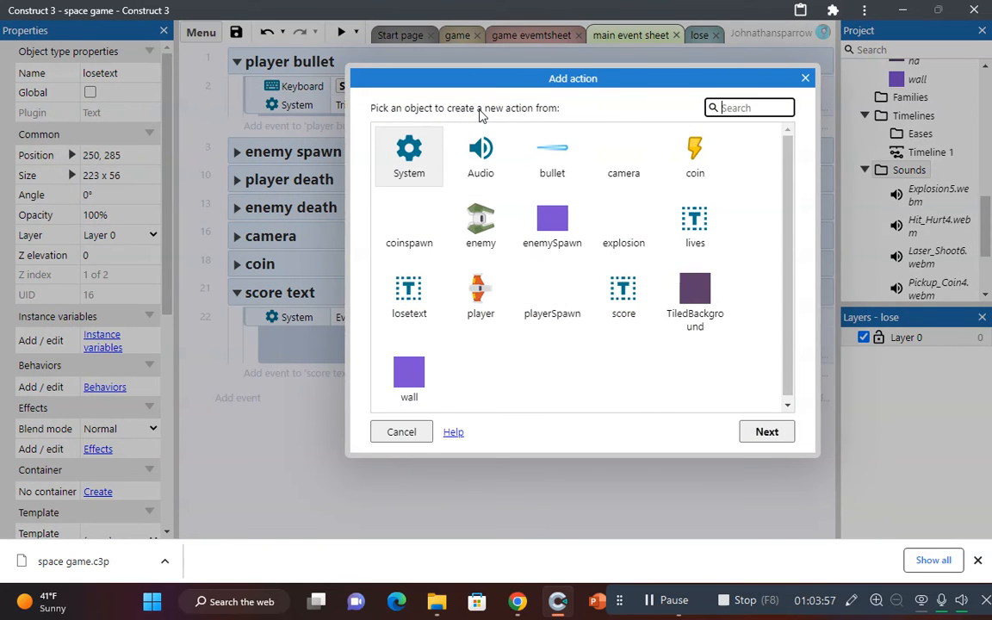
pyautogui.doubleClick(480, 148)
pyautogui.click(602, 161)
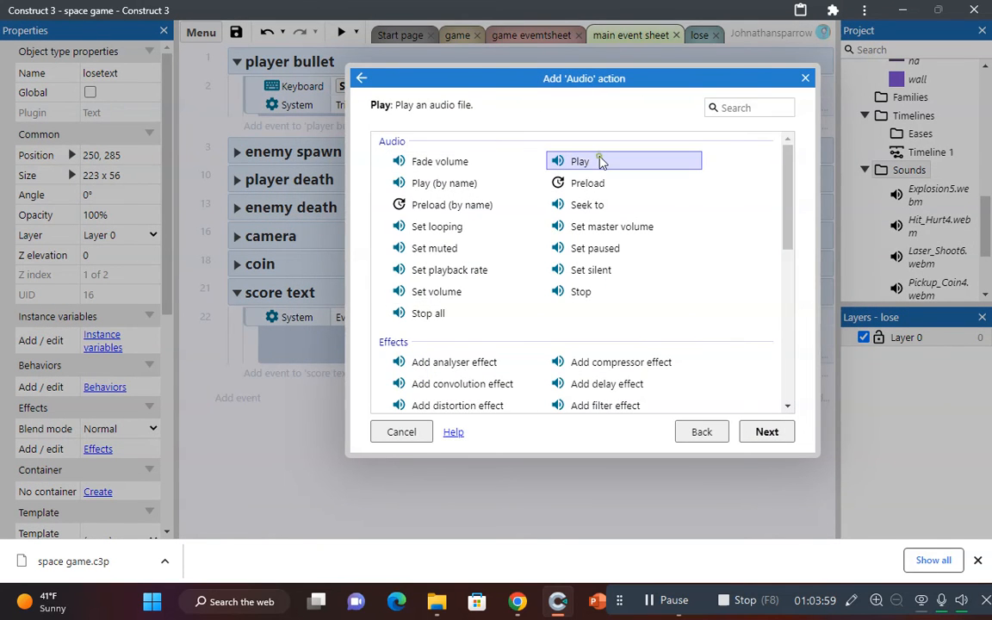
pyautogui.doubleClick(602, 161)
pyautogui.click(484, 312)
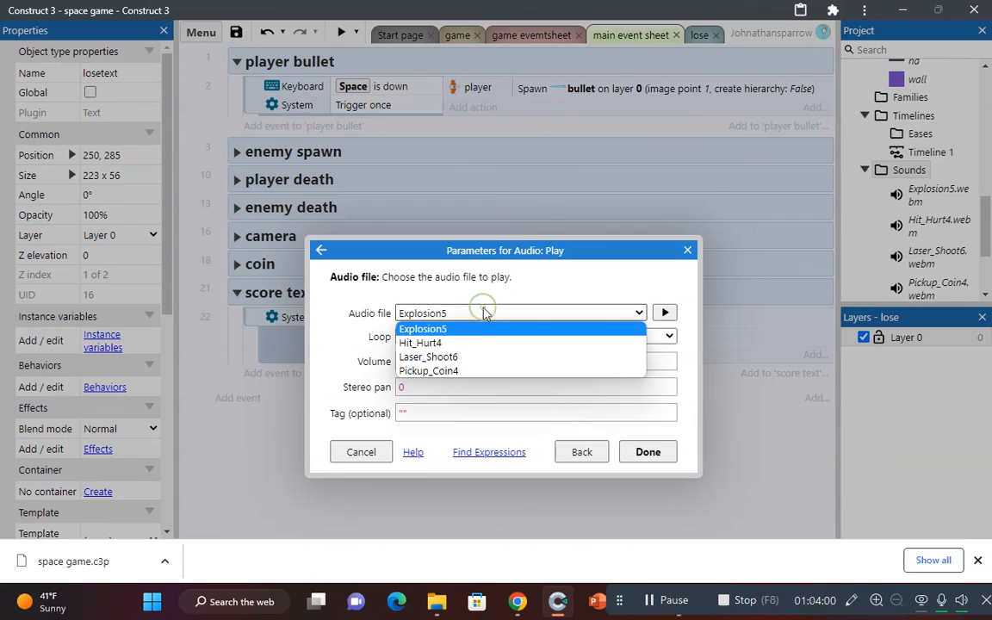
pyautogui.click(470, 356)
pyautogui.click(459, 337)
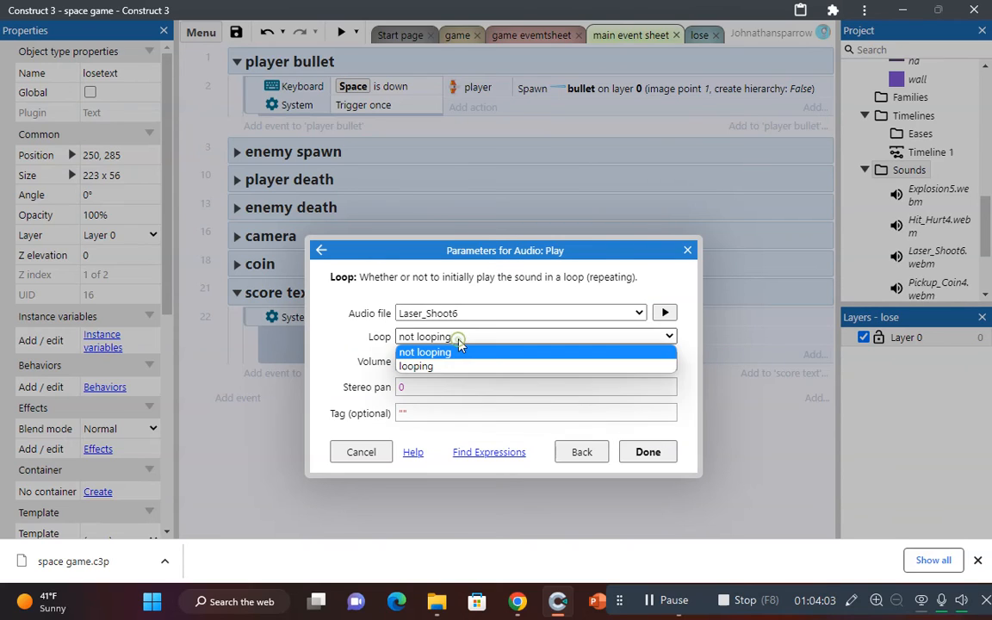
pyautogui.click(458, 350)
pyautogui.click(450, 360)
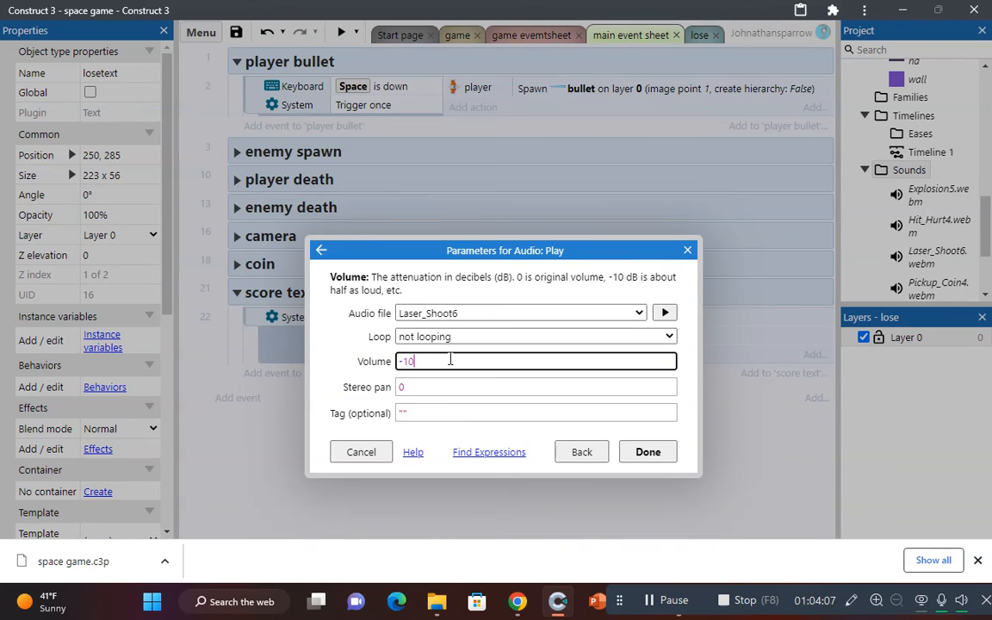
pyautogui.click(648, 454)
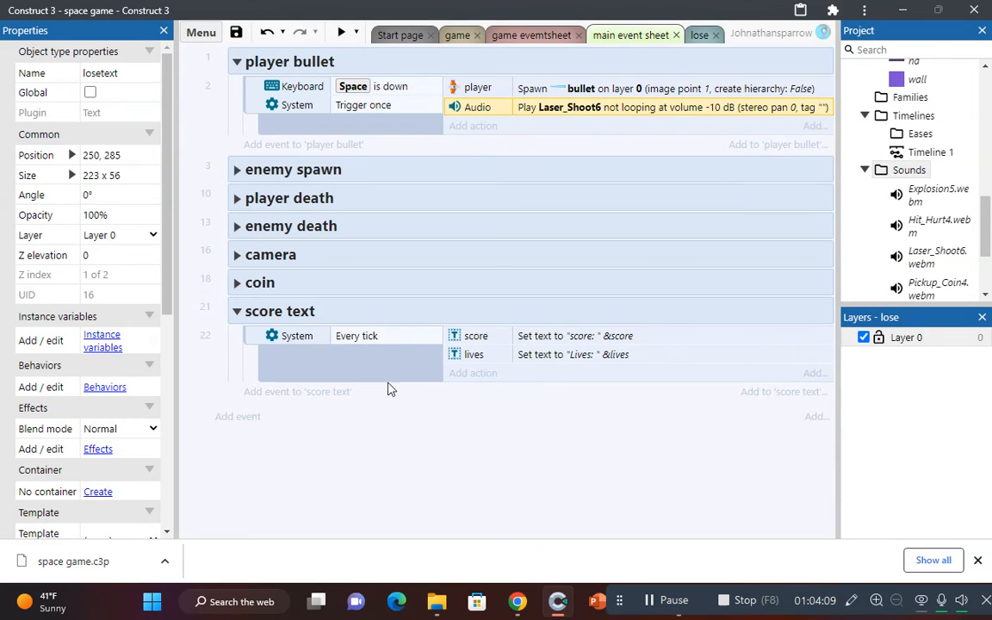
# Step: Preview the game layout, move the ship left and right while firing to test the laser sound, and close the preview
pyautogui.click(336, 32)
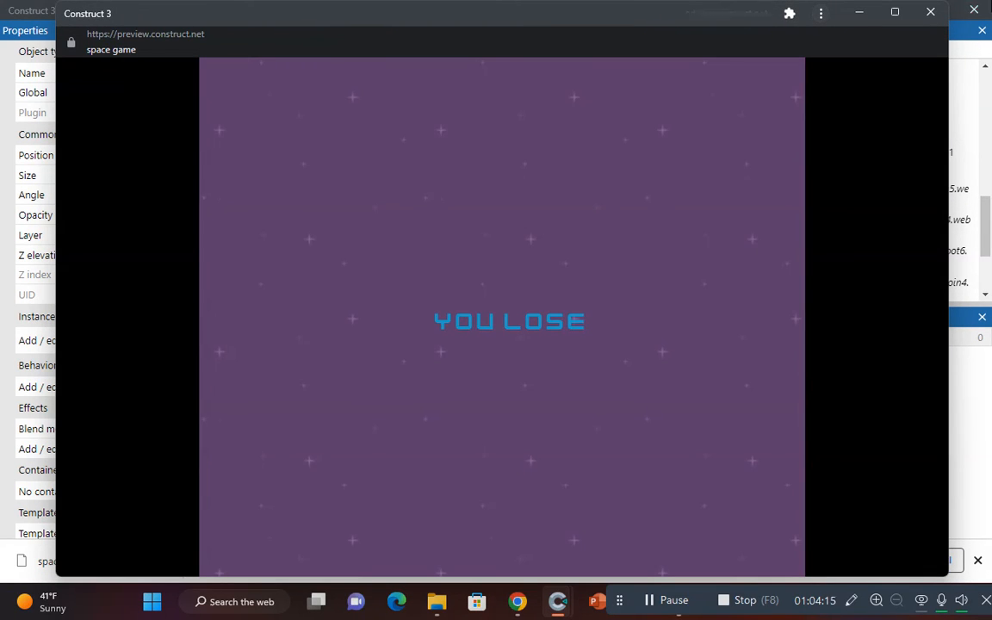
pyautogui.click(930, 12)
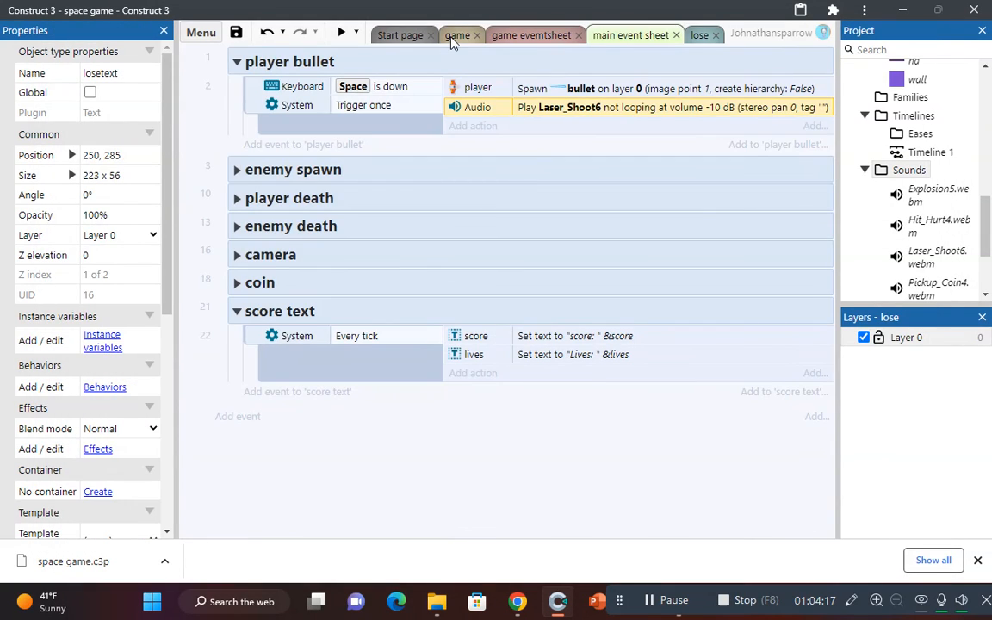
pyautogui.click(453, 36)
pyautogui.click(339, 34)
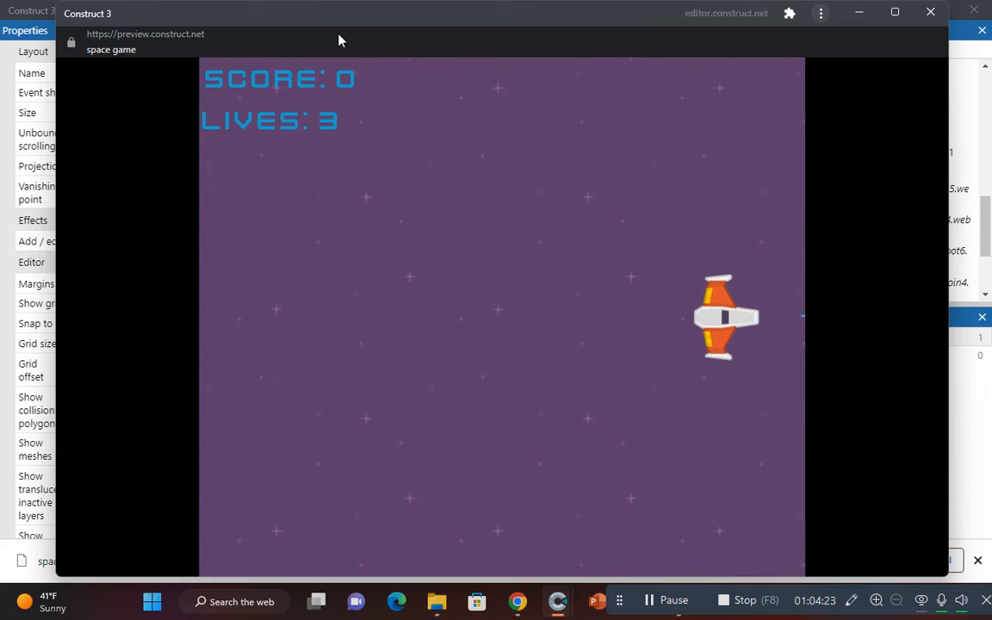
pyautogui.press('Left')
pyautogui.press('space')
pyautogui.press('space')
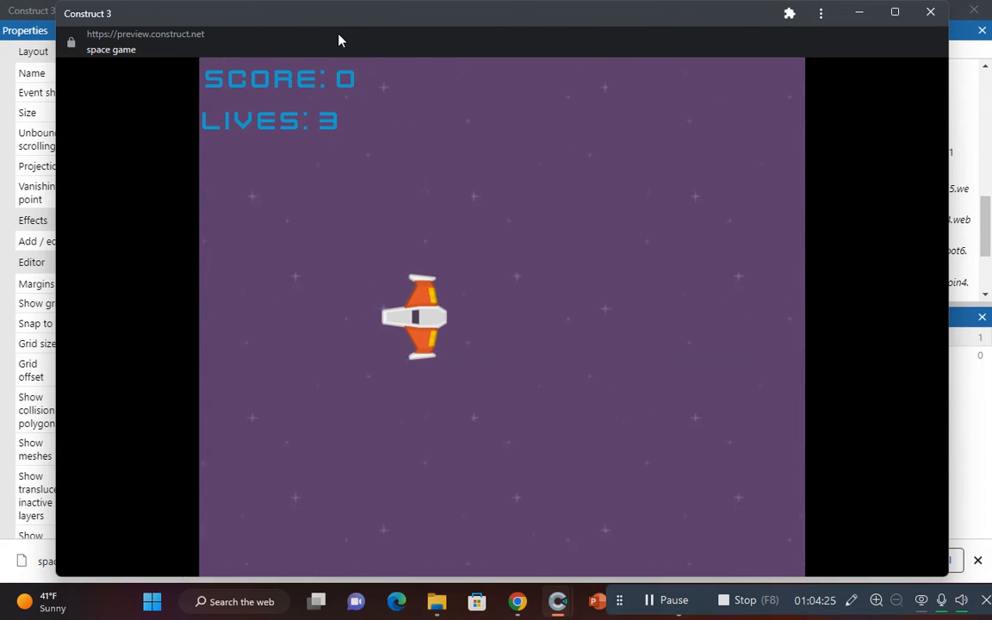
pyautogui.press('Right')
pyautogui.click(930, 12)
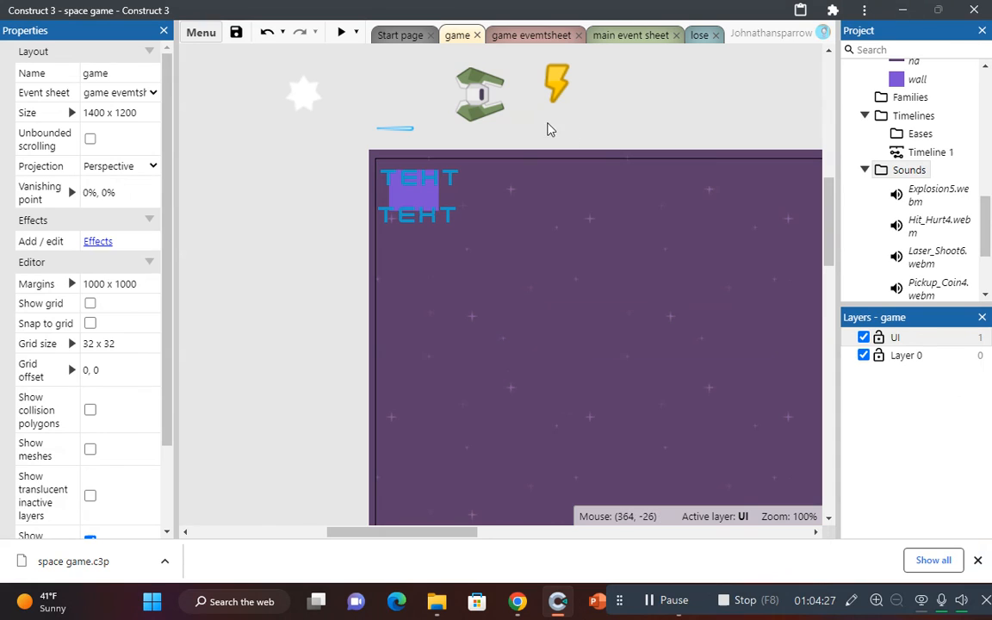
# Step: Set the Bullet behavior speed of the bullet sprite in the game layout to 500
pyautogui.scroll(-2, 552, 161)
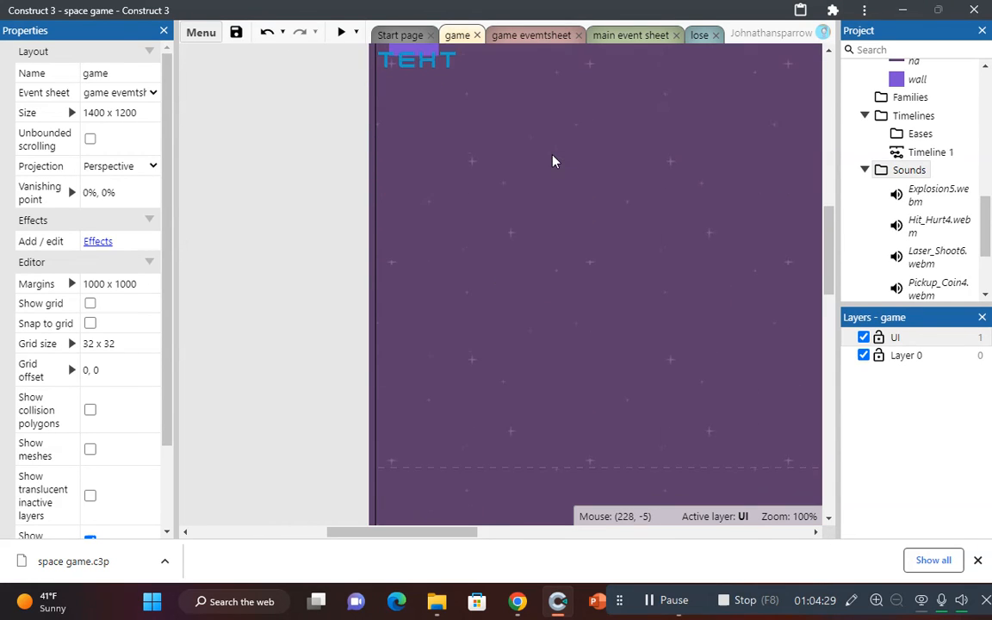
pyautogui.scroll(2, 482, 142)
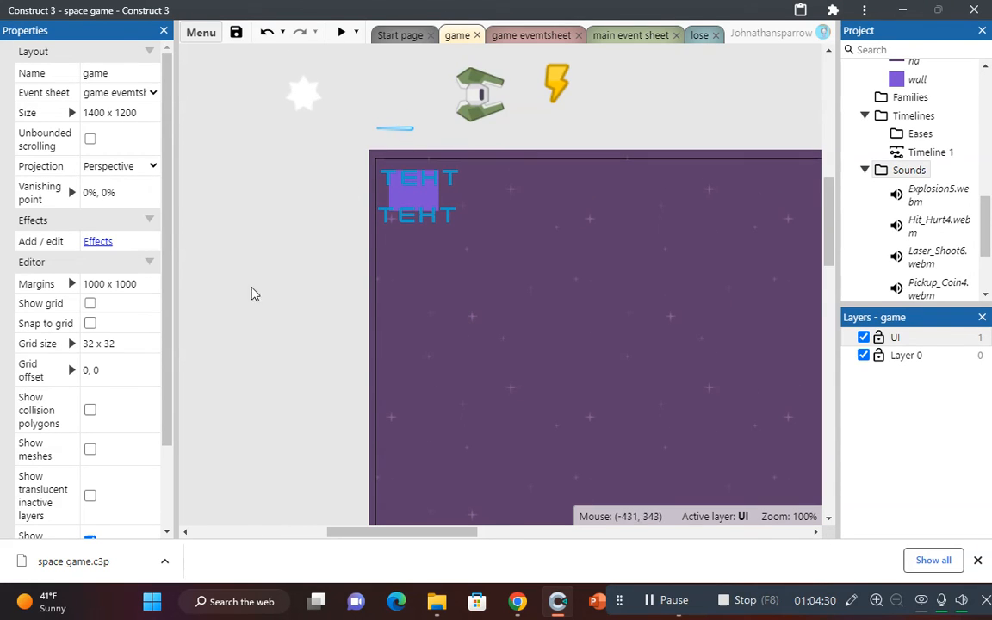
pyautogui.click(394, 128)
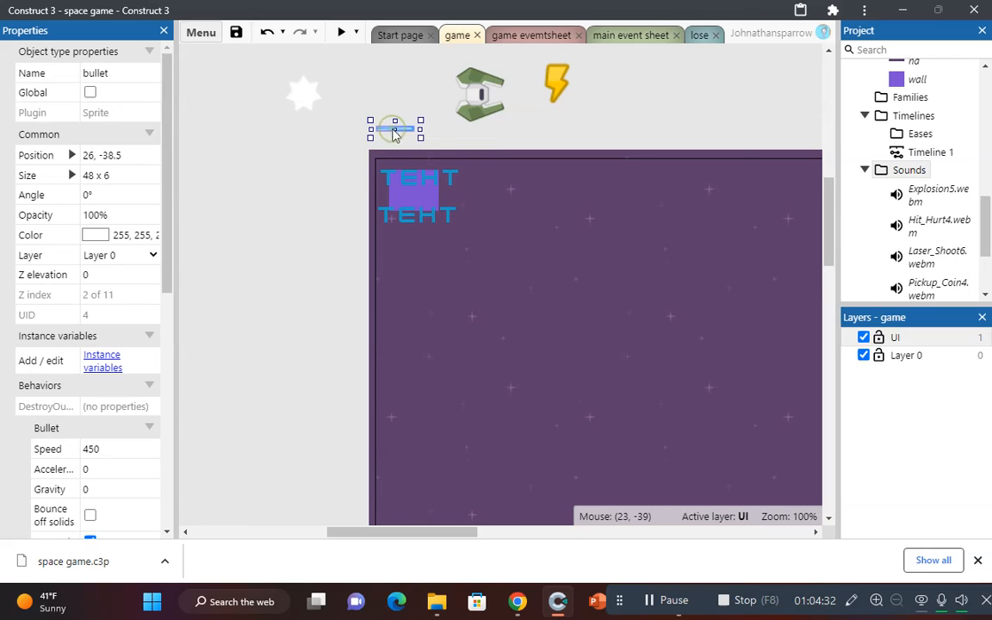
pyautogui.click(117, 448)
pyautogui.write('500')
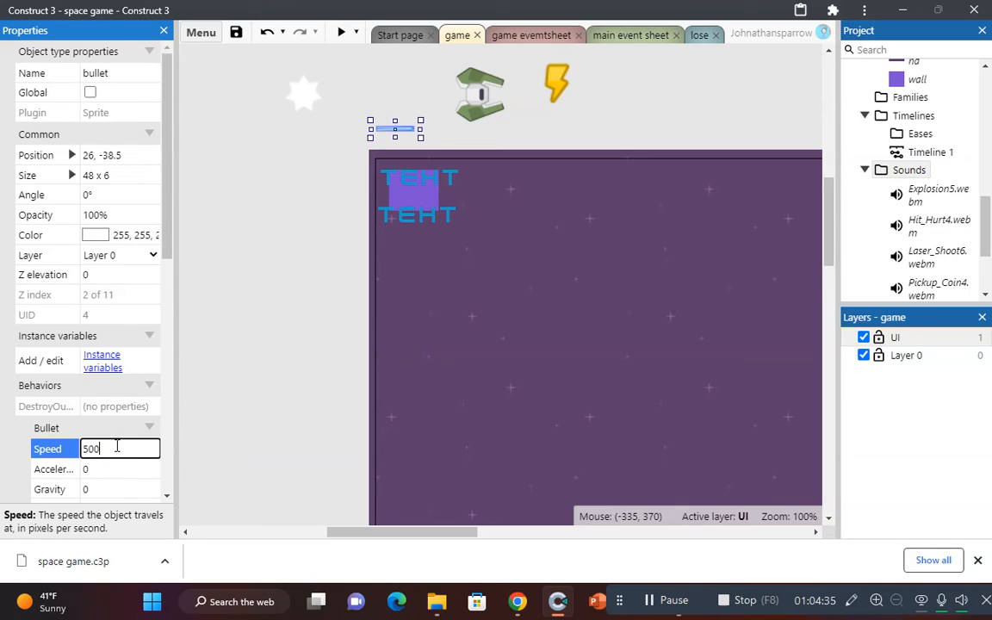
pyautogui.press('BackSpace')
pyautogui.click(222, 418)
# Step: In the player death group, add an Audio action to the player-enemy collision event playing Hit_Hurt4, not looping, at volume -10
pyautogui.click(641, 37)
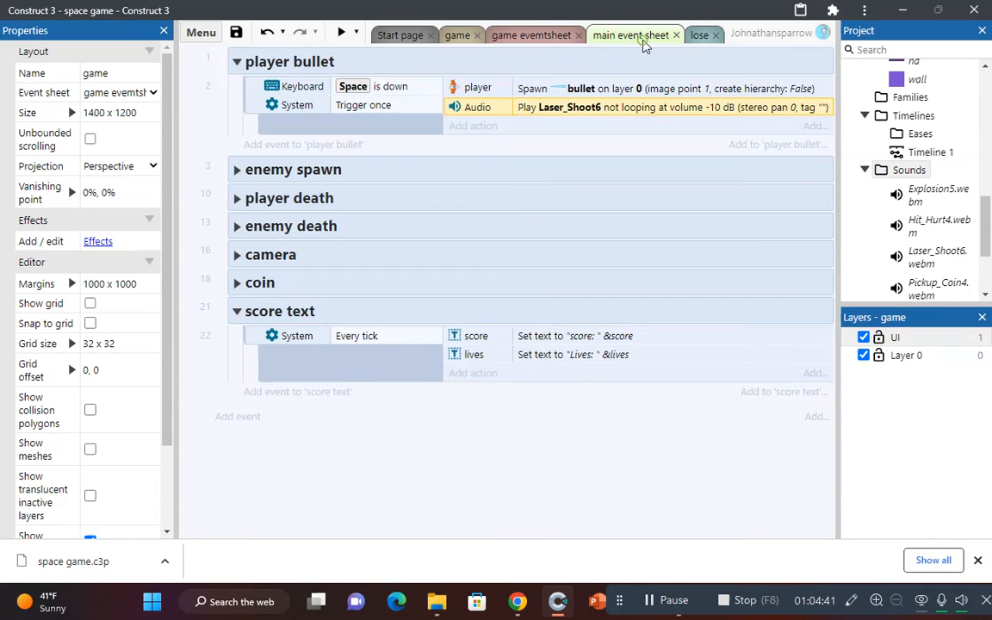
pyautogui.click(236, 62)
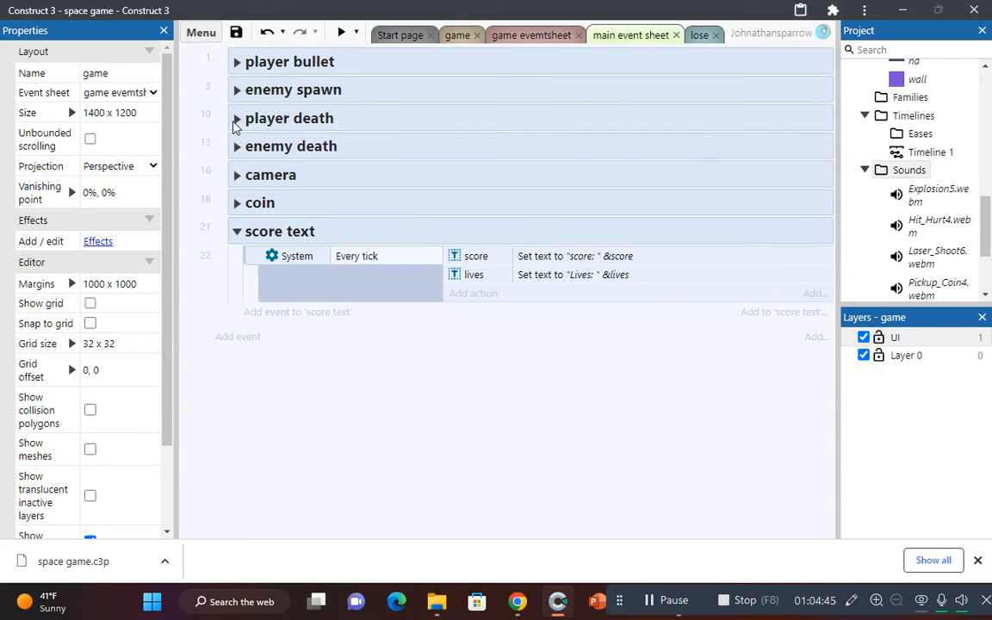
pyautogui.click(236, 119)
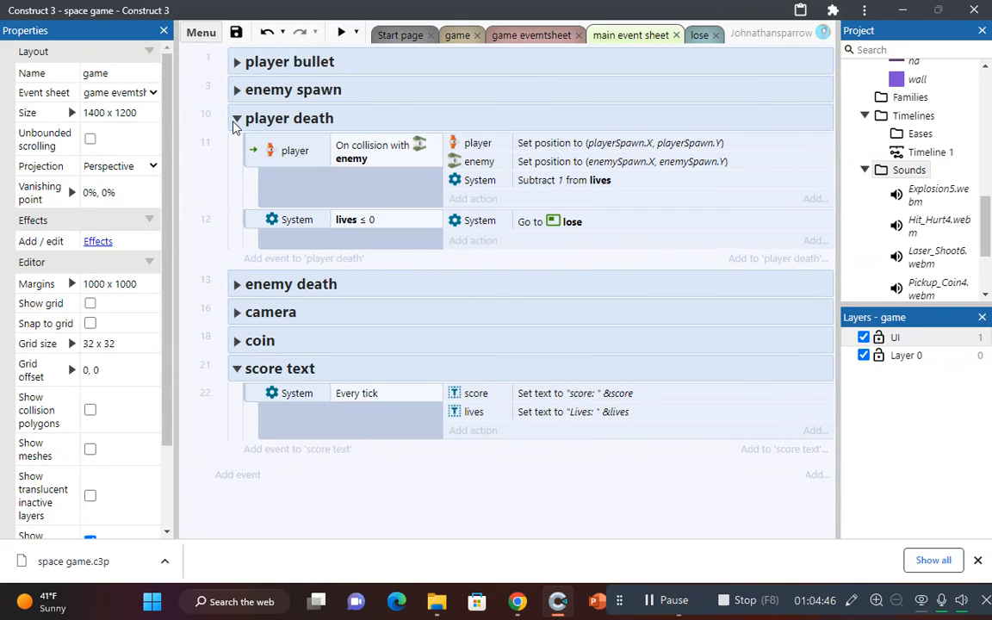
pyautogui.click(484, 201)
pyautogui.doubleClick(509, 159)
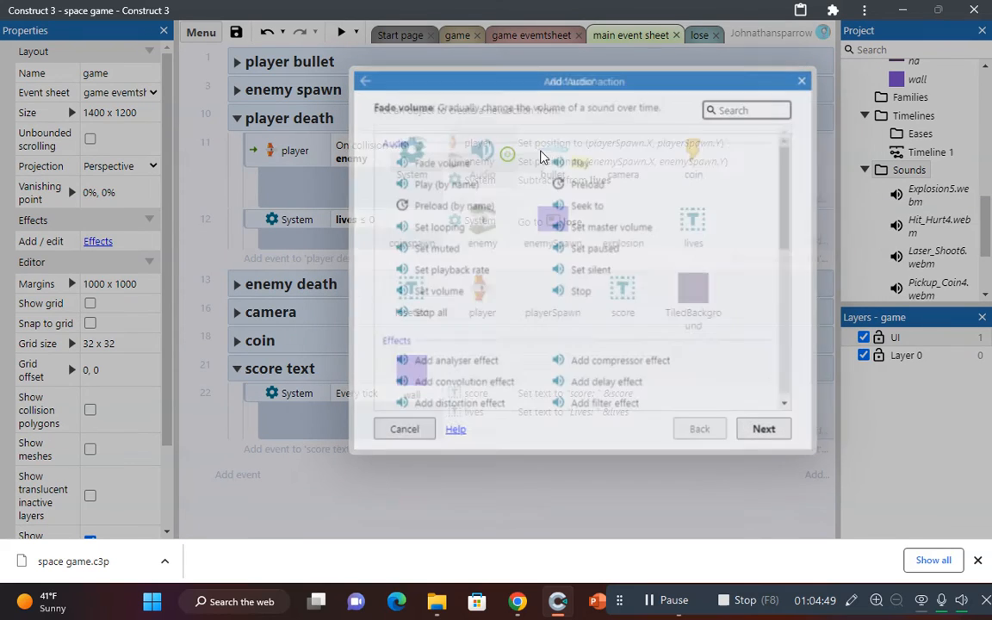
pyautogui.doubleClick(571, 161)
pyautogui.click(518, 313)
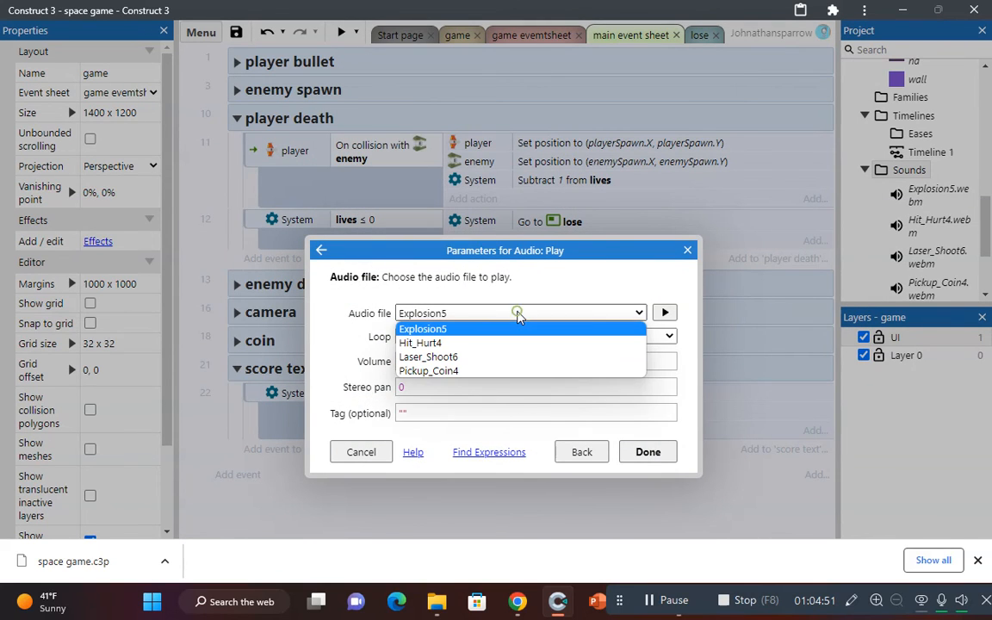
pyautogui.click(516, 313)
pyautogui.click(508, 312)
pyautogui.click(507, 342)
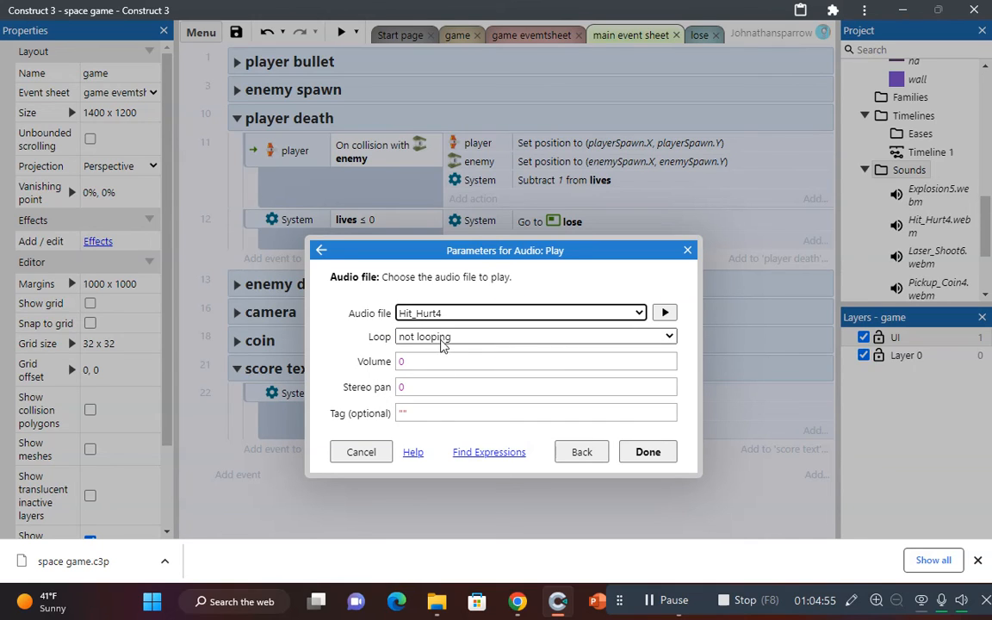
pyautogui.click(442, 363)
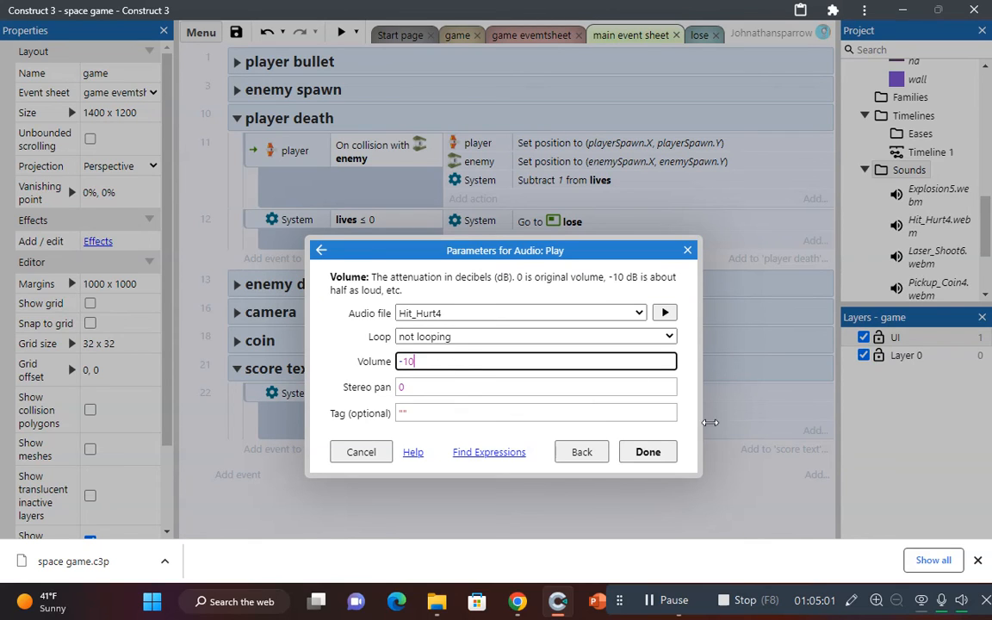
pyautogui.click(647, 453)
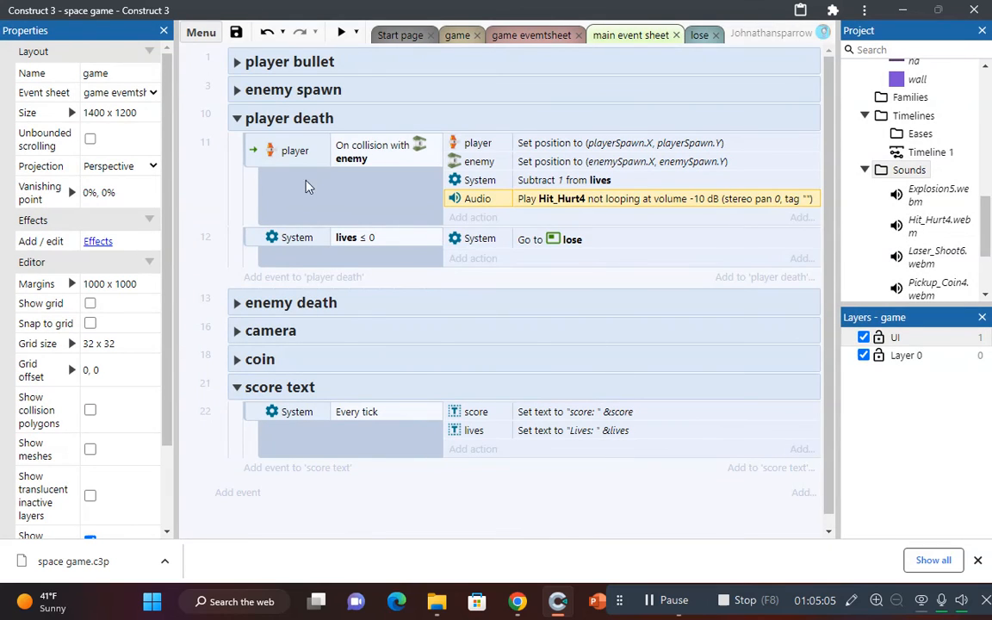
# Step: In the enemy death group, add an Audio action to the bullet-enemy collision event playing Explosion5, not looping, at volume -10
pyautogui.click(238, 119)
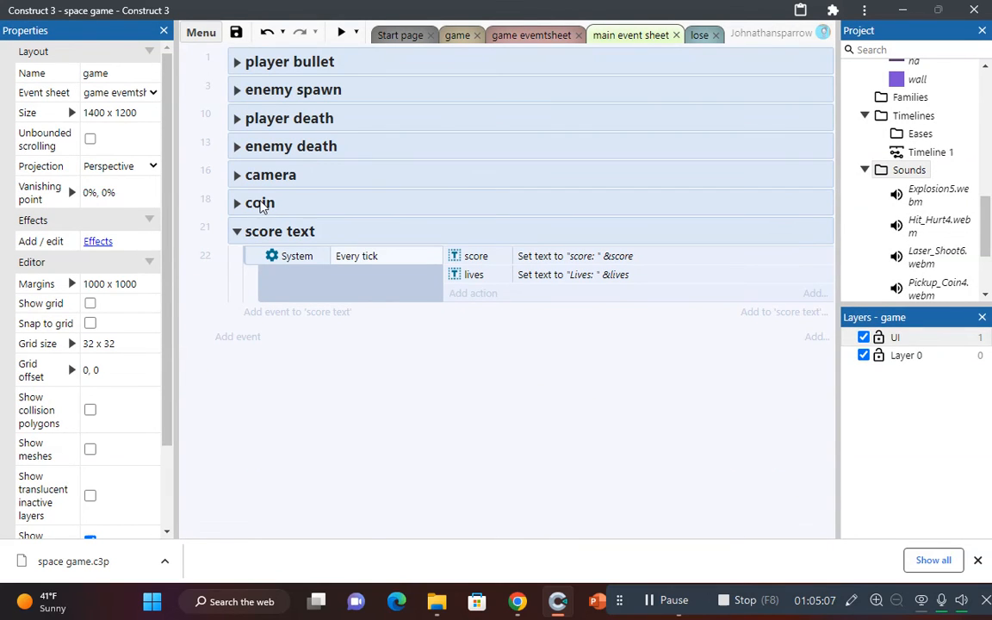
pyautogui.click(235, 148)
pyautogui.click(237, 146)
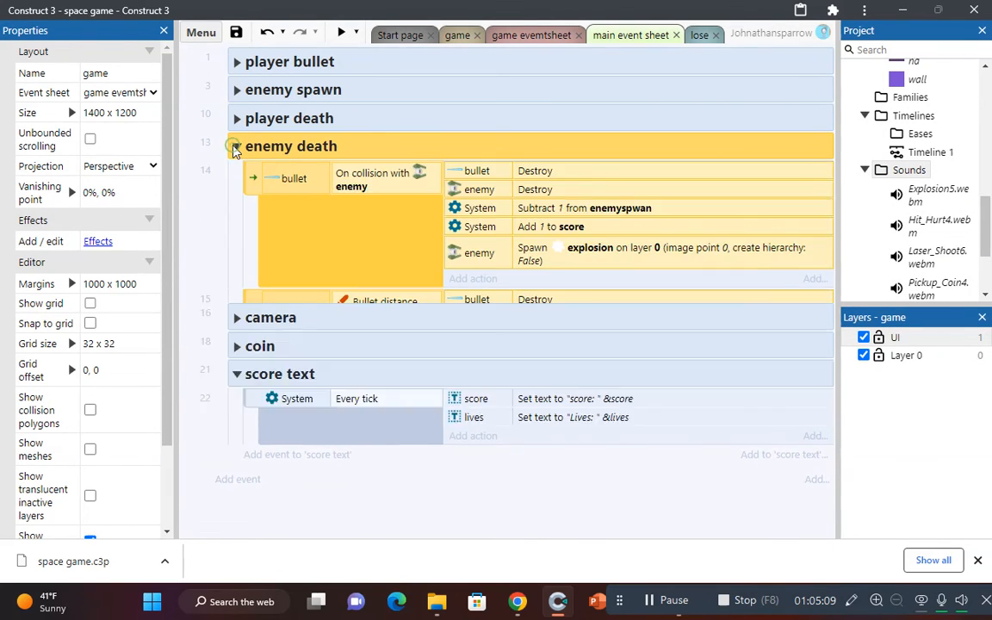
pyautogui.click(497, 281)
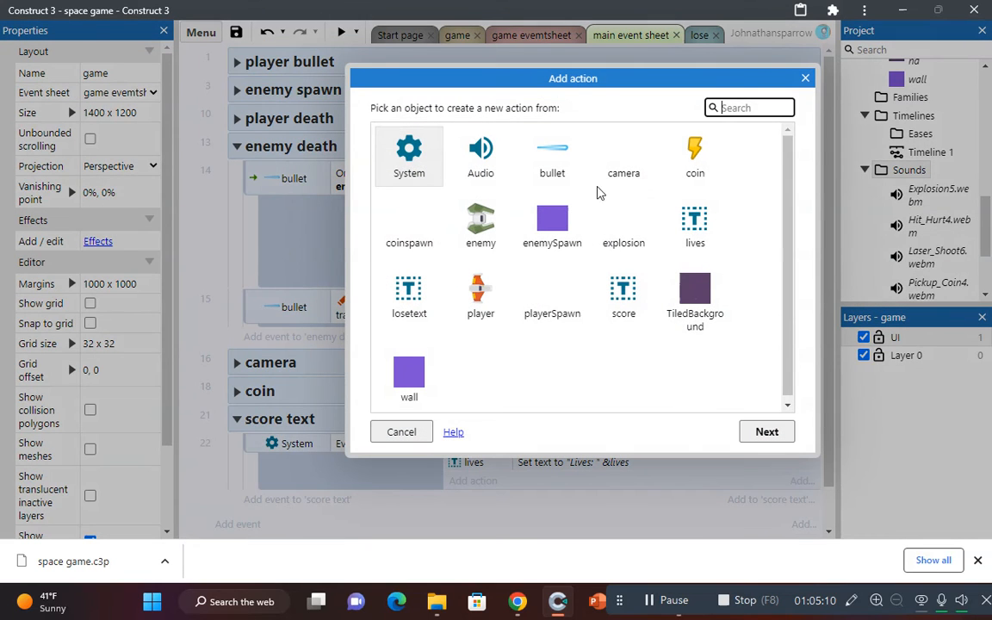
pyautogui.doubleClick(487, 158)
pyautogui.doubleClick(576, 160)
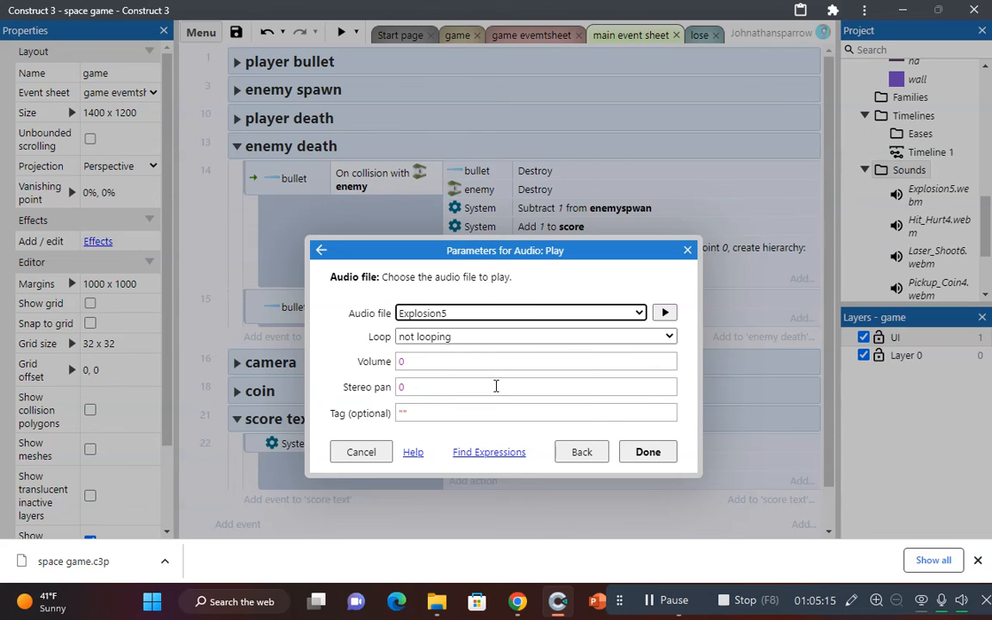
pyautogui.click(458, 360)
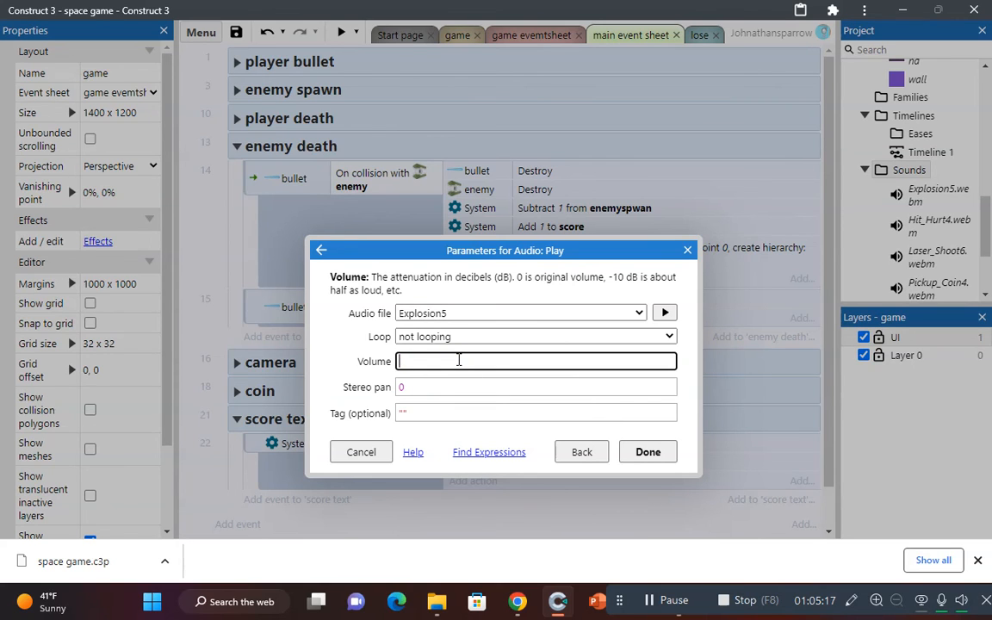
pyautogui.click(661, 455)
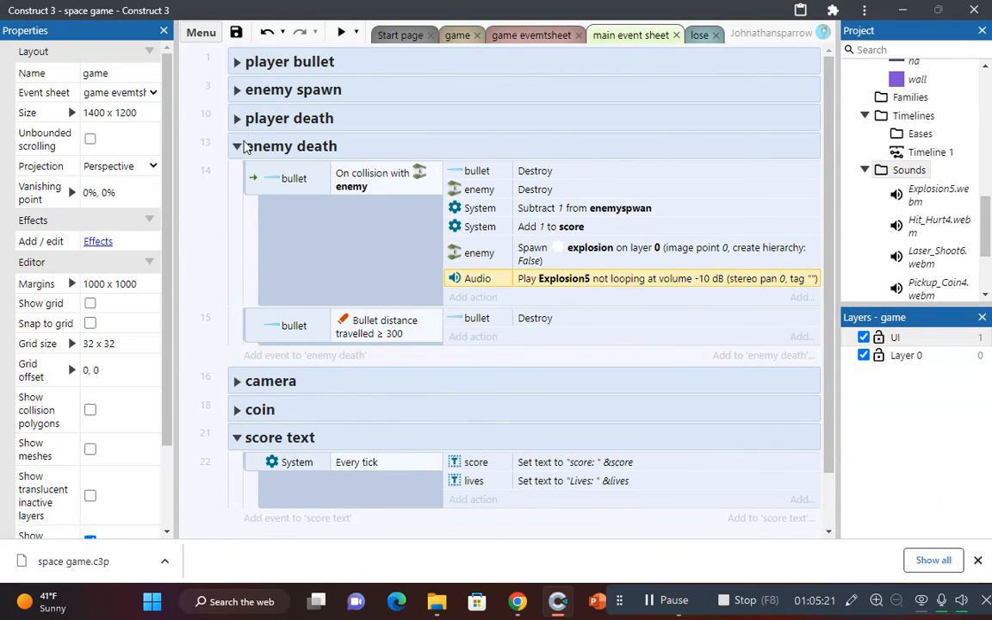
pyautogui.click(237, 147)
# Step: In the coin group, add an Audio action to the player-coin collision event playing Pickup_Coin4, not looping, at volume -10, and collapse the open groups
pyautogui.click(236, 204)
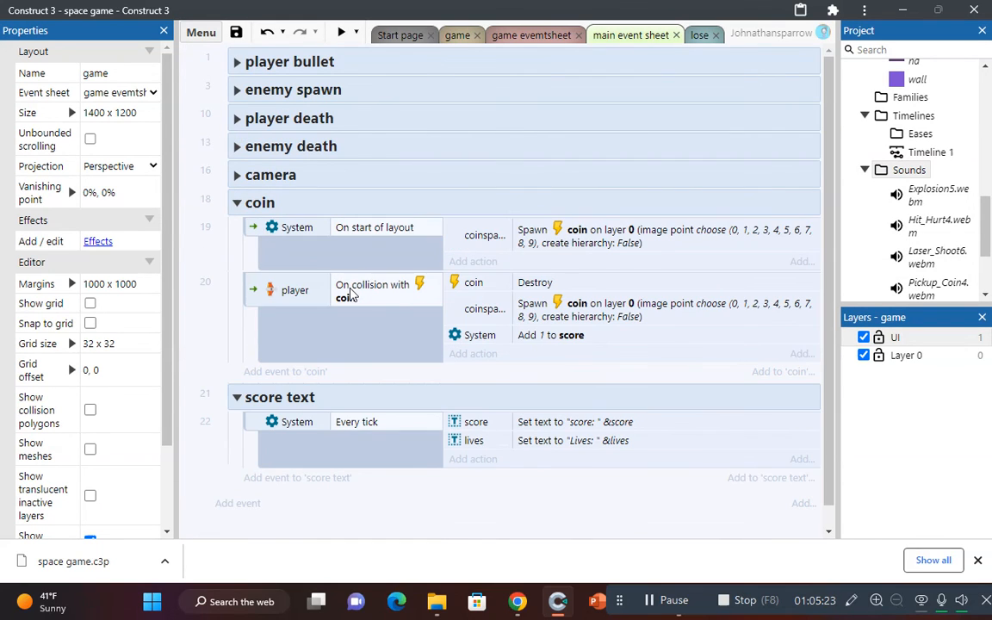
pyautogui.click(485, 358)
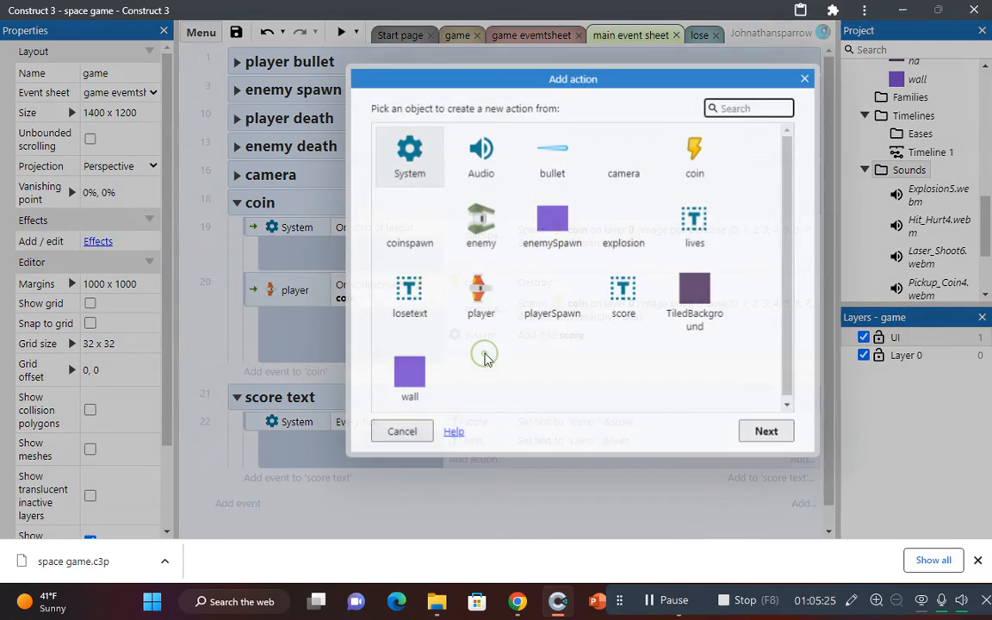
pyautogui.doubleClick(497, 175)
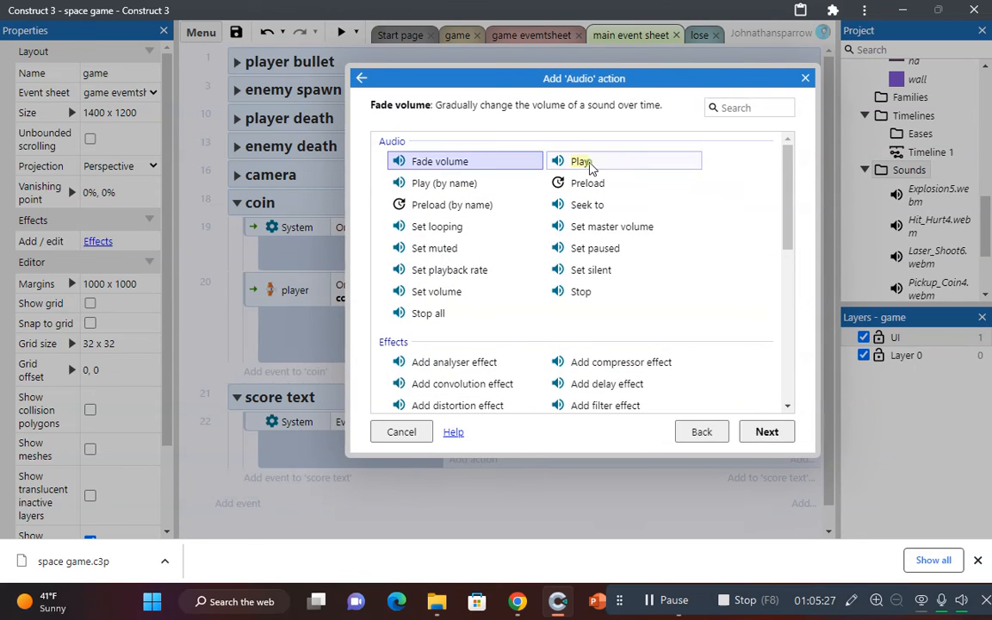
pyautogui.doubleClick(582, 161)
pyautogui.click(543, 313)
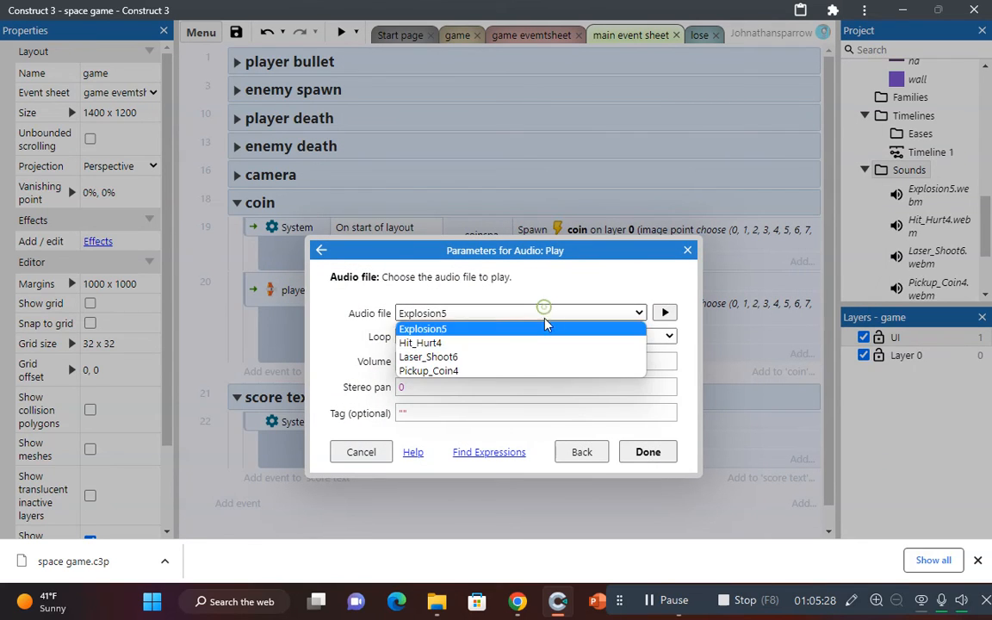
pyautogui.click(520, 375)
pyautogui.click(460, 336)
pyautogui.click(461, 351)
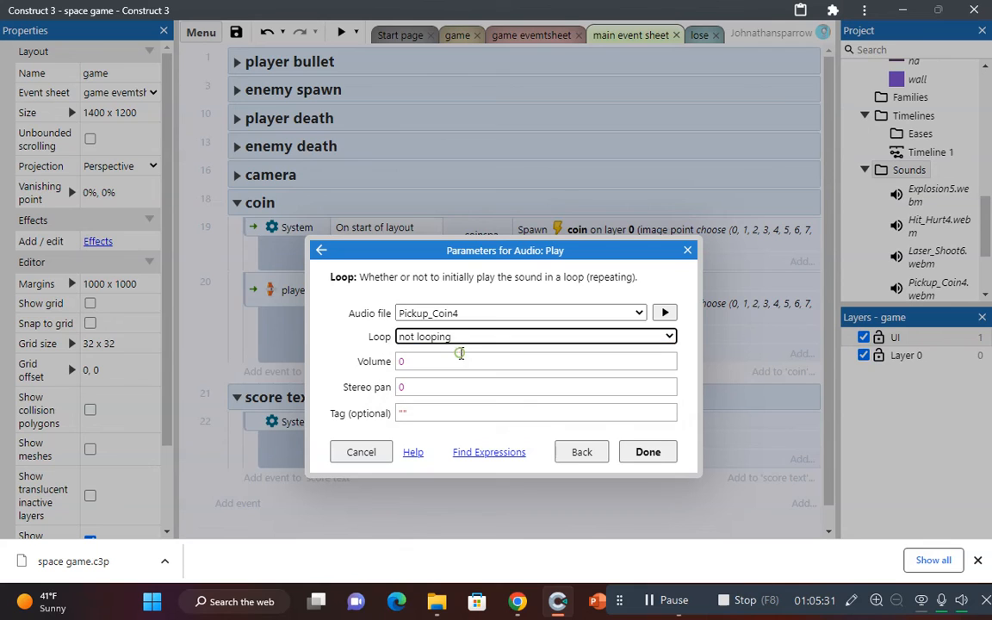
pyautogui.click(442, 360)
pyautogui.press('BackSpace')
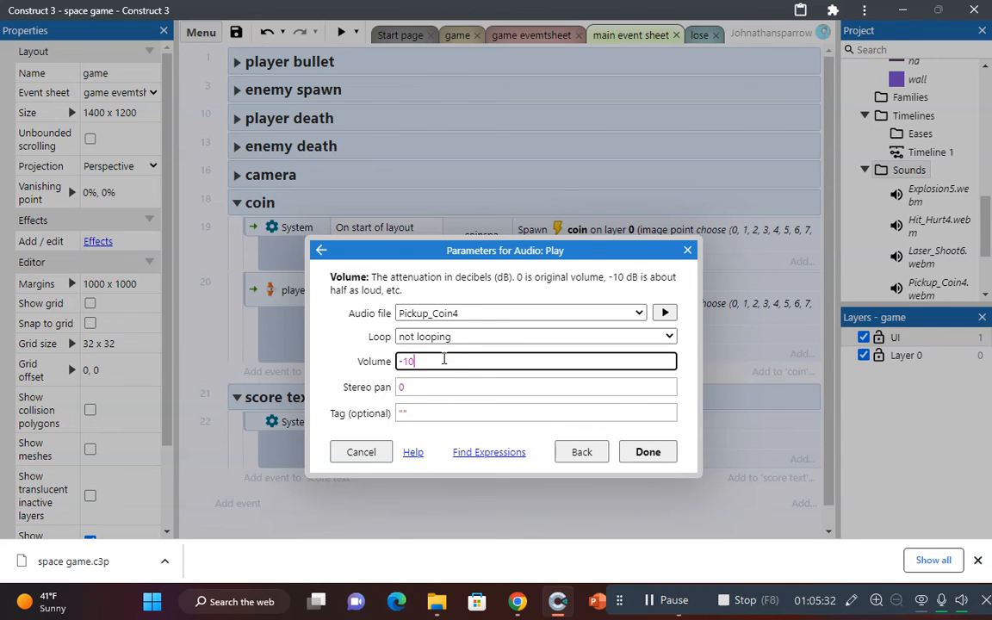
pyautogui.write('-10')
pyautogui.click(668, 456)
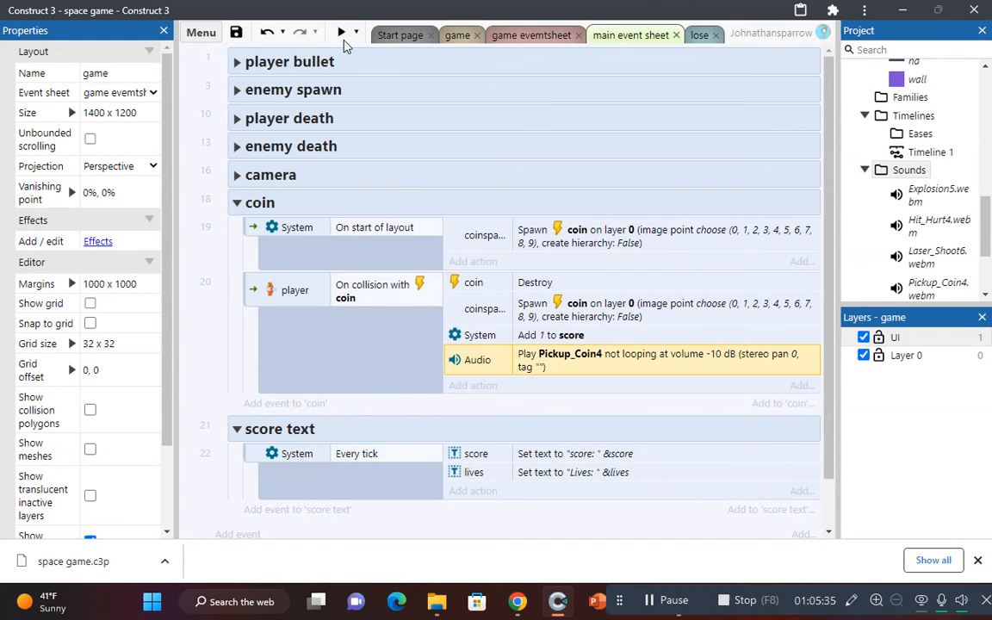
pyautogui.click(234, 202)
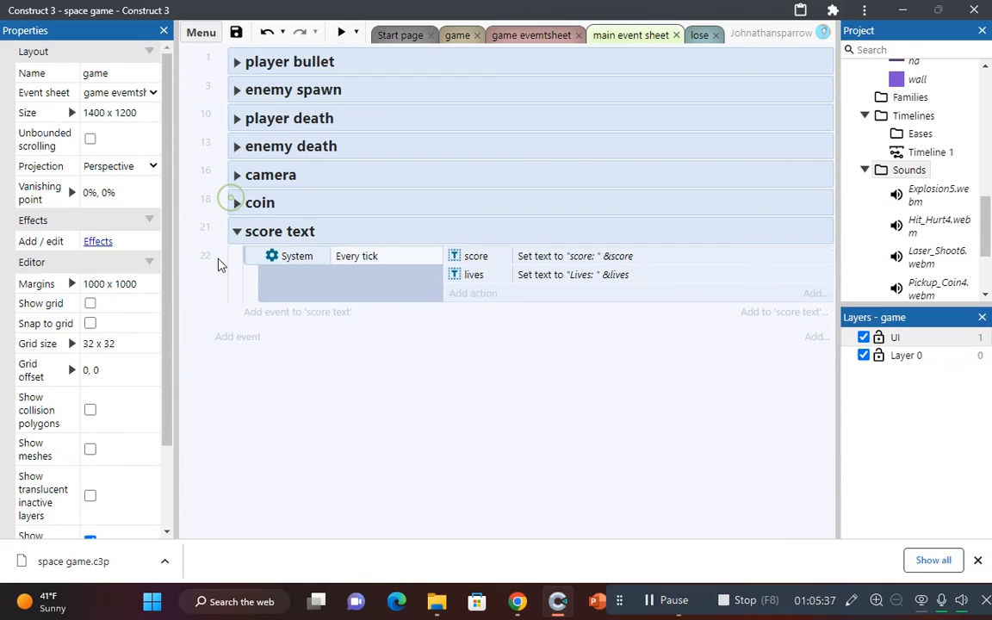
pyautogui.click(237, 230)
# Step: Preview the game, collect coins, fire at enemies and collide with them to test all the sounds, and close the preview
pyautogui.click(343, 32)
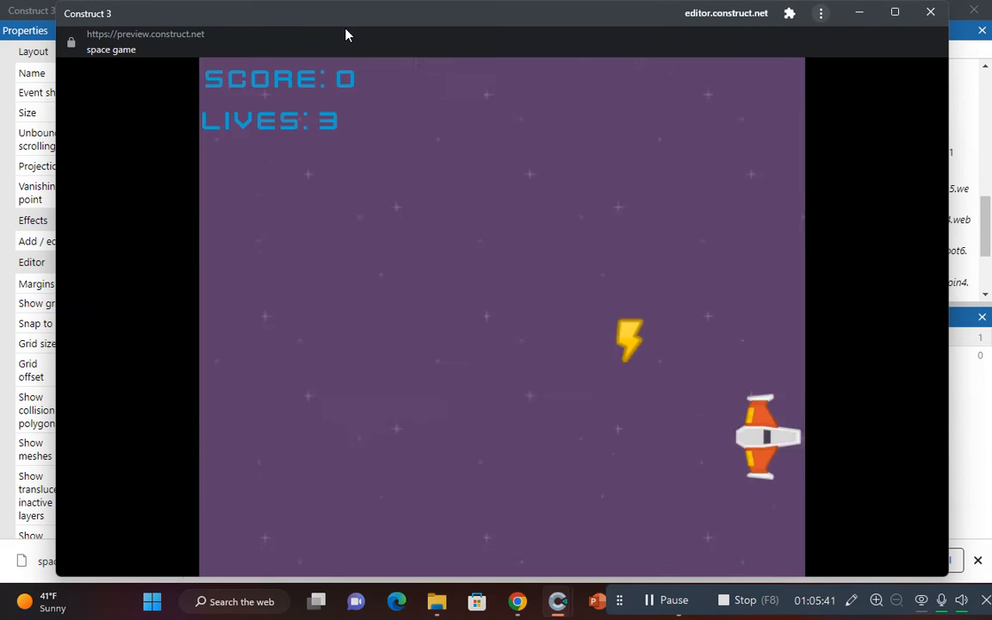
pyautogui.press('Left')
pyautogui.press('Down')
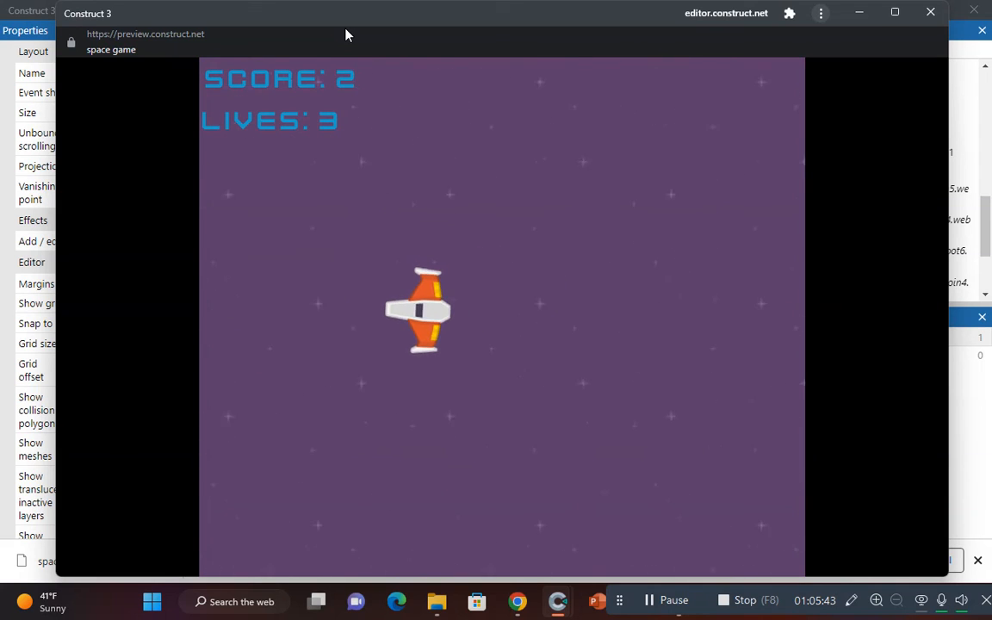
pyautogui.press('Up')
pyautogui.press('Left')
pyautogui.press('Up')
pyautogui.press('space')
pyautogui.press('Right')
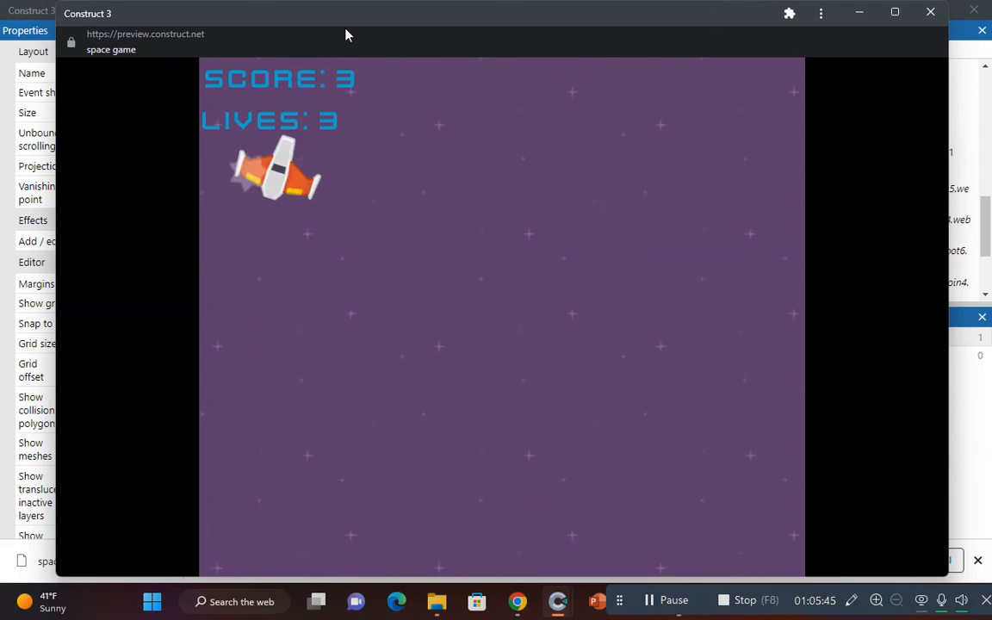
pyautogui.press('Down')
pyautogui.press('space')
pyautogui.press('space')
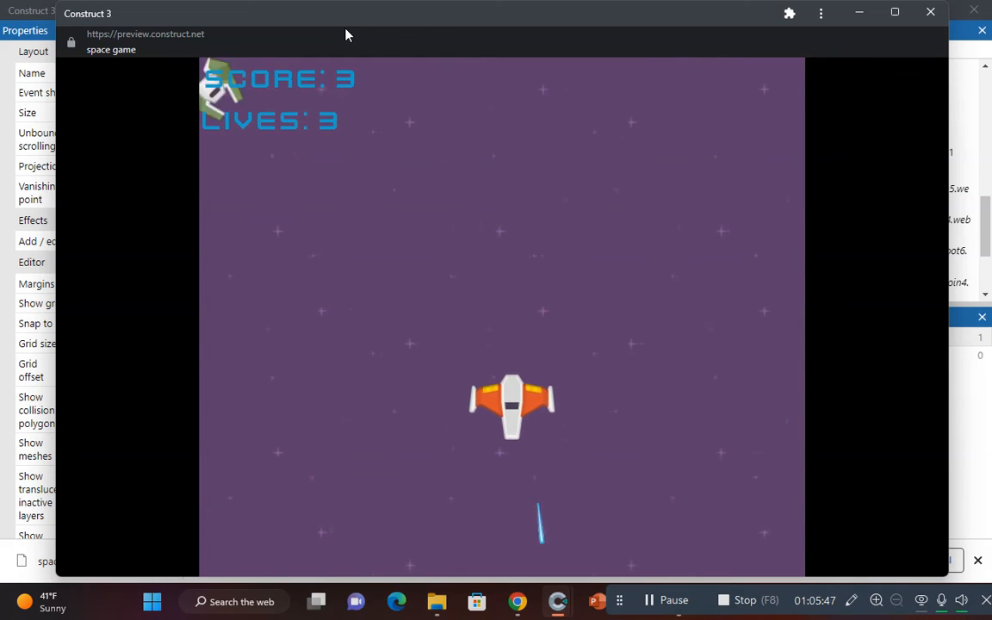
pyautogui.press('Right')
pyautogui.press('Up')
pyautogui.press('Left')
pyautogui.press('space')
pyautogui.press('space')
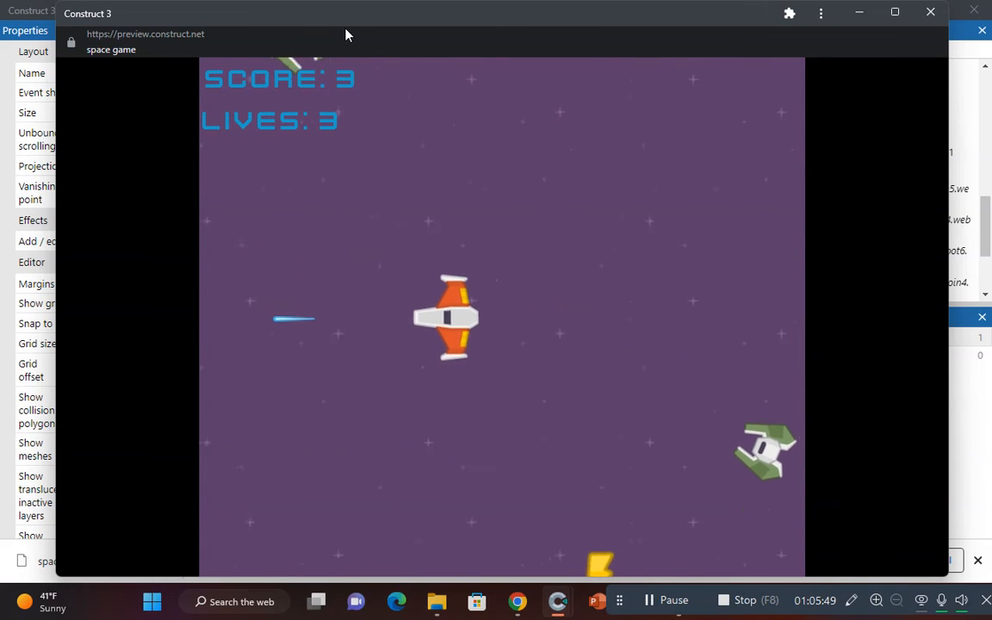
pyautogui.press('Down')
pyautogui.press('Right')
pyautogui.press('space')
pyautogui.press('Up')
pyautogui.press('space')
pyautogui.press('Left')
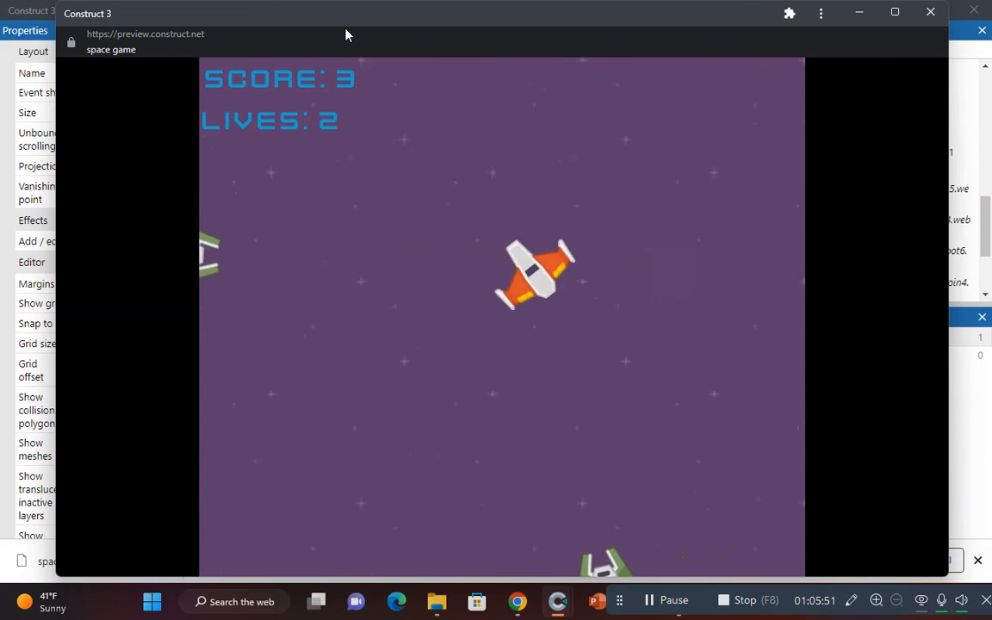
pyautogui.press('Down')
pyautogui.press('space')
pyautogui.press('space')
pyautogui.press('space')
pyautogui.press('Up')
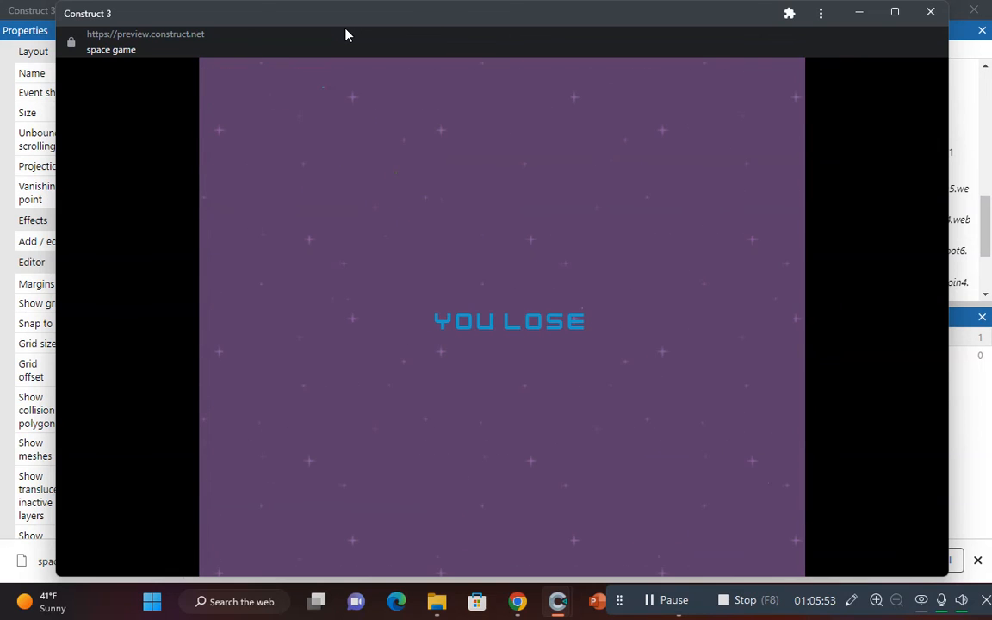
pyautogui.click(929, 12)
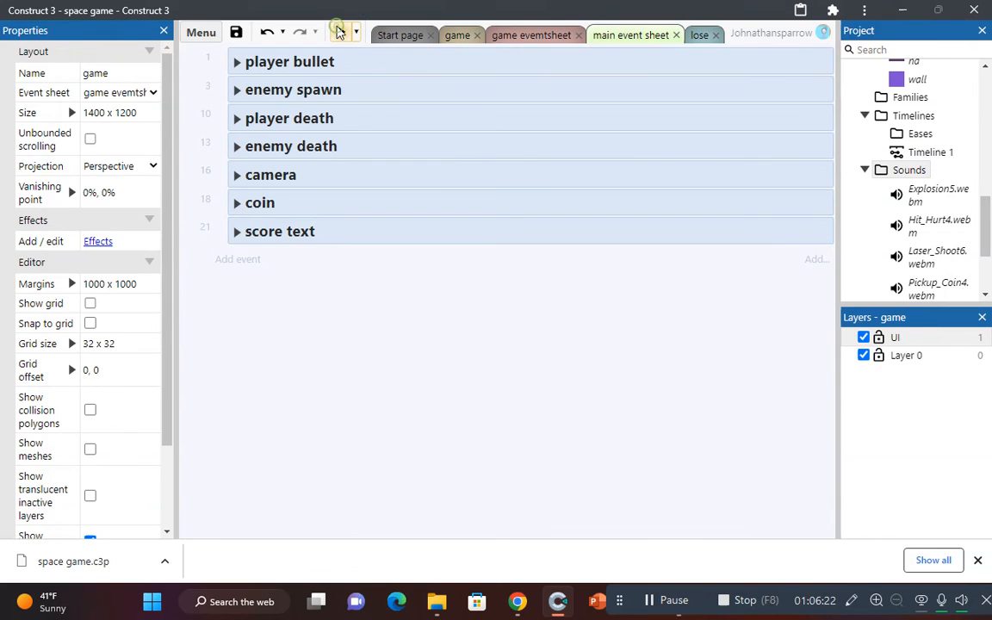
# Step: Run the preview a second time, flying and firing until all lives are lost and the lose screen shows, and close it
pyautogui.click(341, 32)
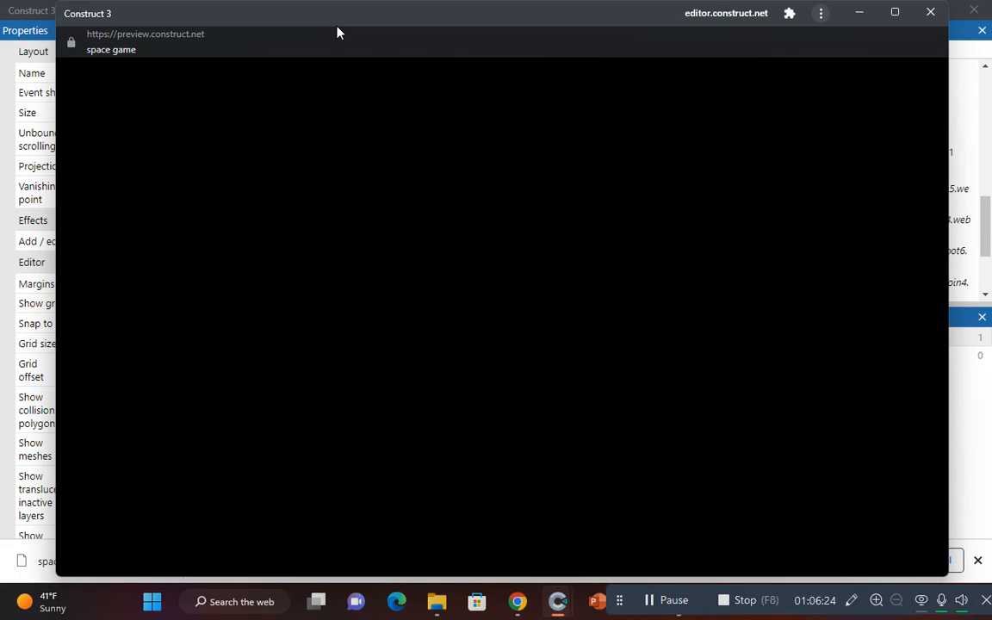
pyautogui.press('Up')
pyautogui.press('Left')
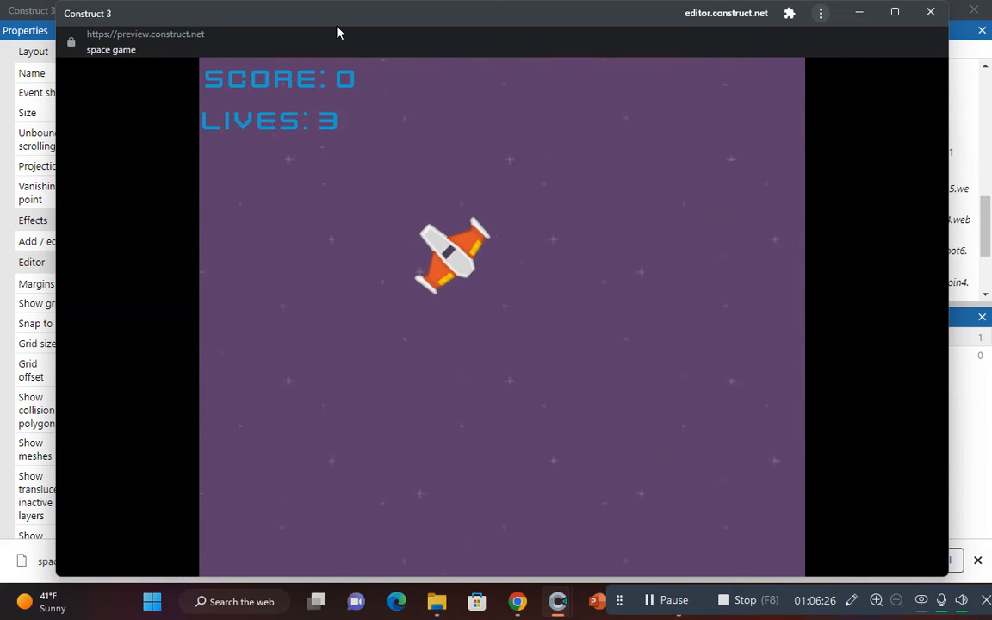
pyautogui.press('Up')
pyautogui.press('space')
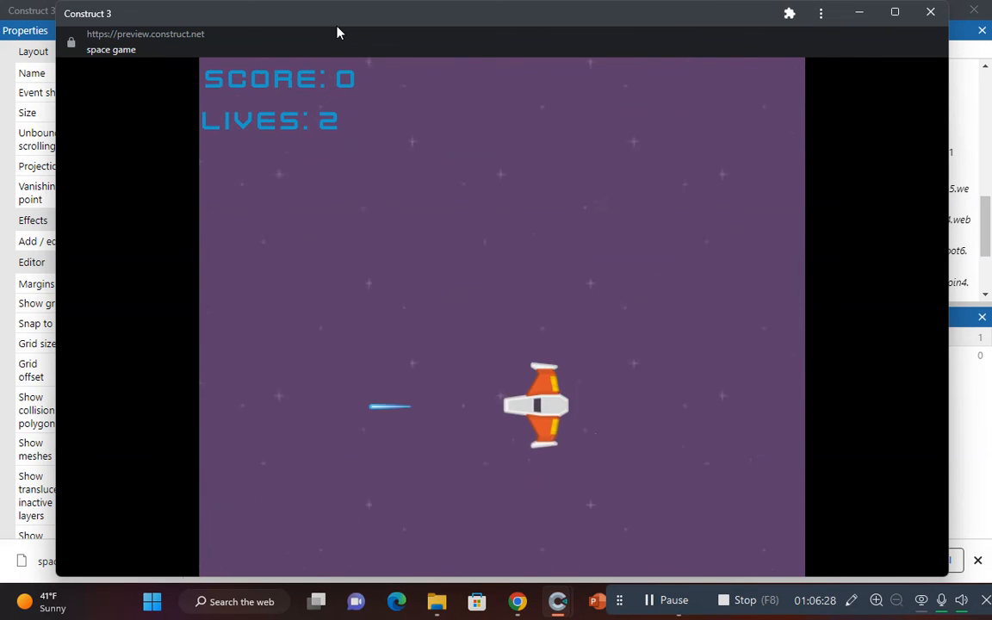
pyautogui.press('Right')
pyautogui.press('Left')
pyautogui.press('space')
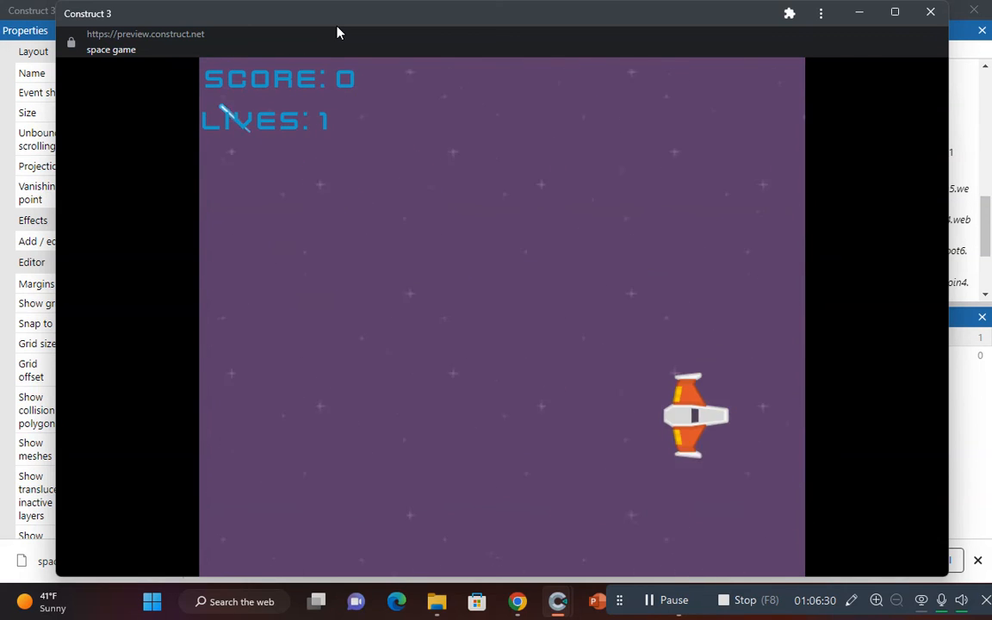
pyautogui.press('Left')
pyautogui.press('Left')
pyautogui.press('Up')
pyautogui.press('space')
pyautogui.press('space')
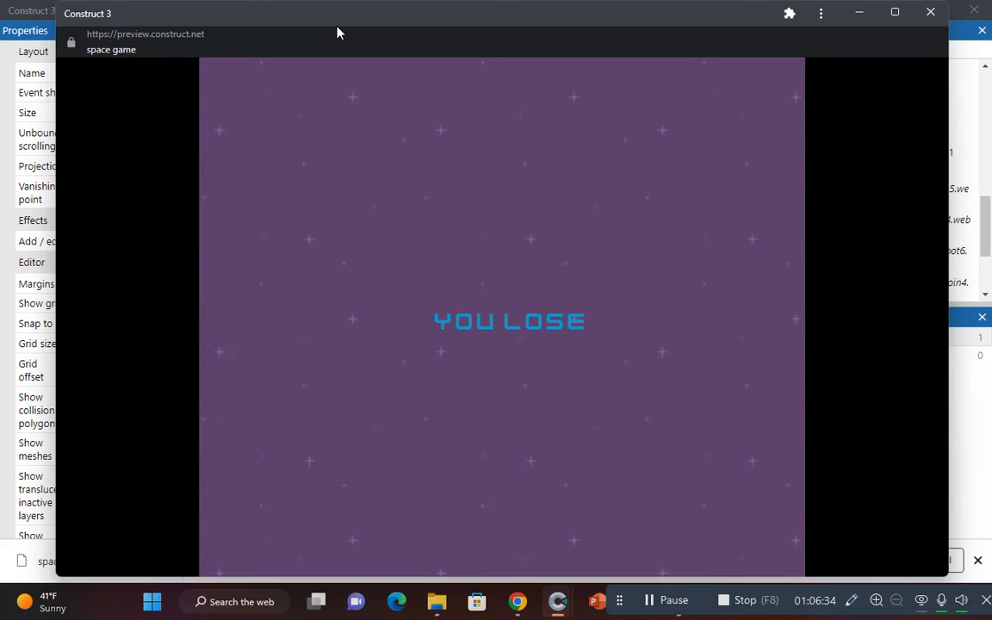
pyautogui.click(931, 12)
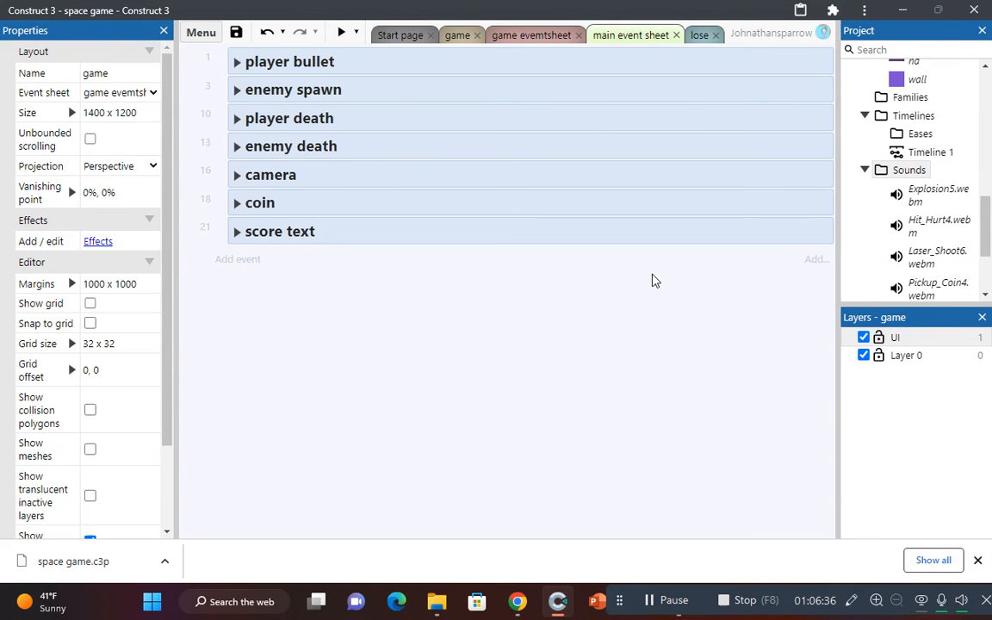
# Step: Insert a new Sprite object named replayButton in the lose layout, placing it below the YOU LOSE text
pyautogui.click(700, 34)
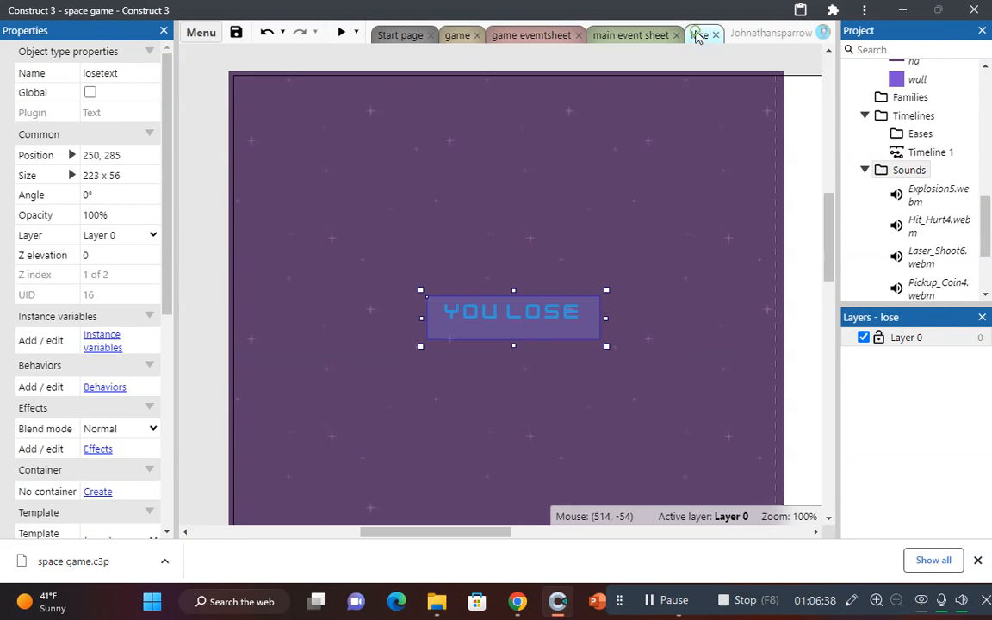
pyautogui.scroll(3, 926, 177)
pyautogui.scroll(2, 928, 180)
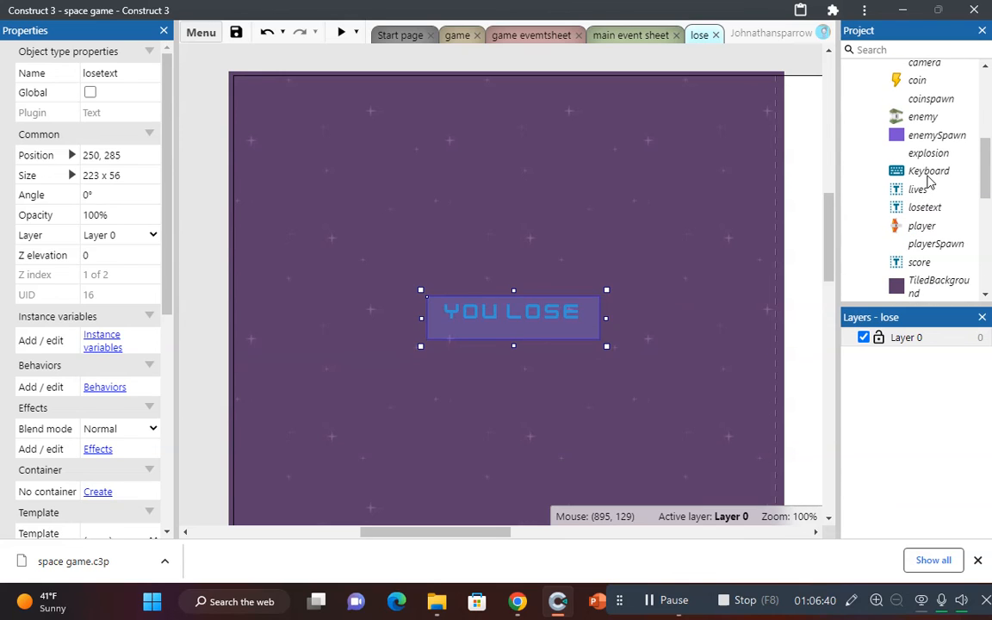
pyautogui.scroll(2, 928, 181)
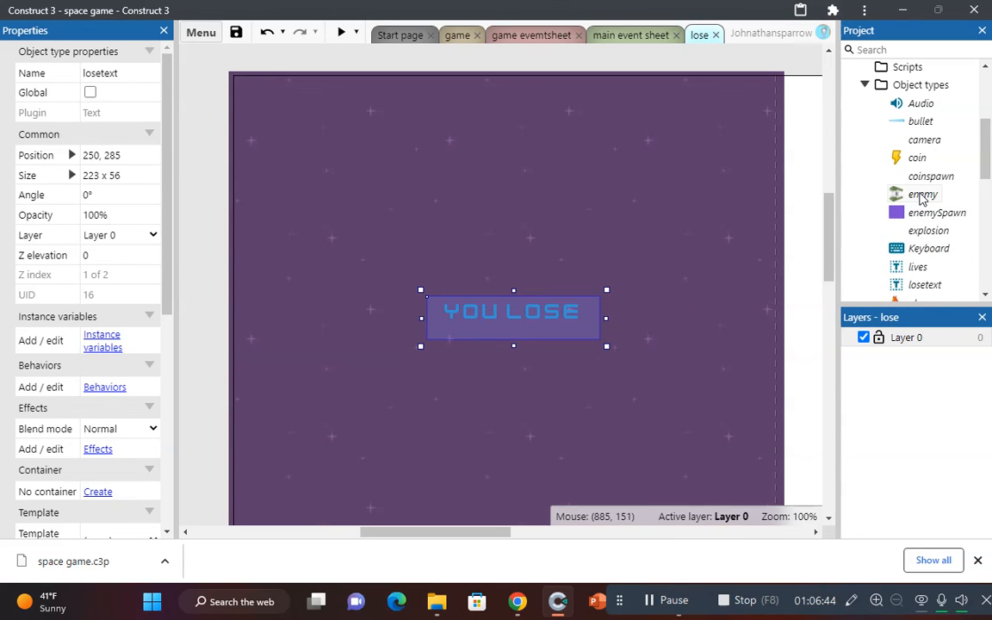
pyautogui.scroll(-1, 914, 207)
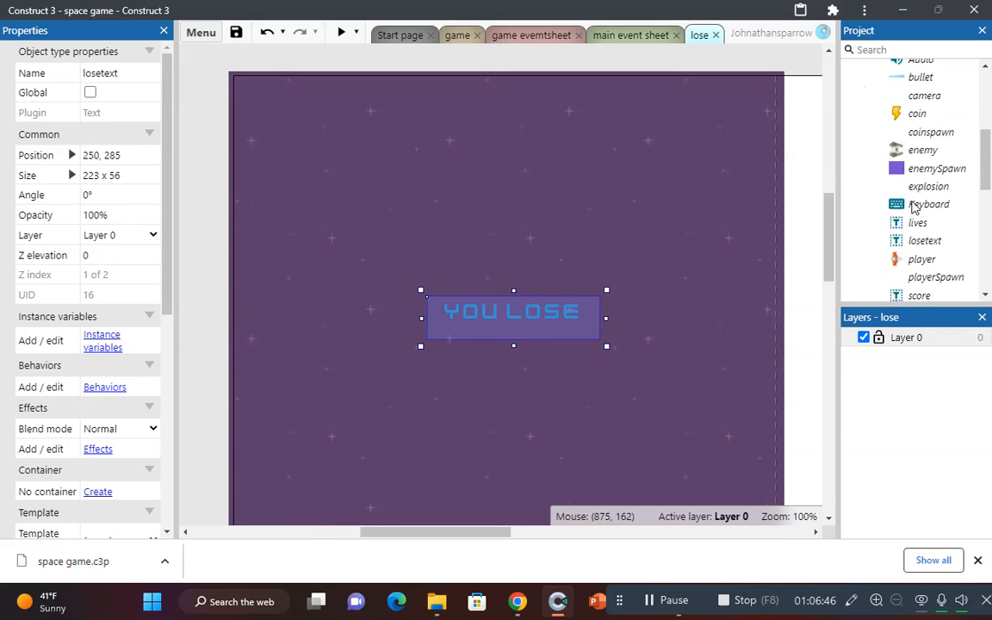
pyautogui.scroll(-4, 914, 206)
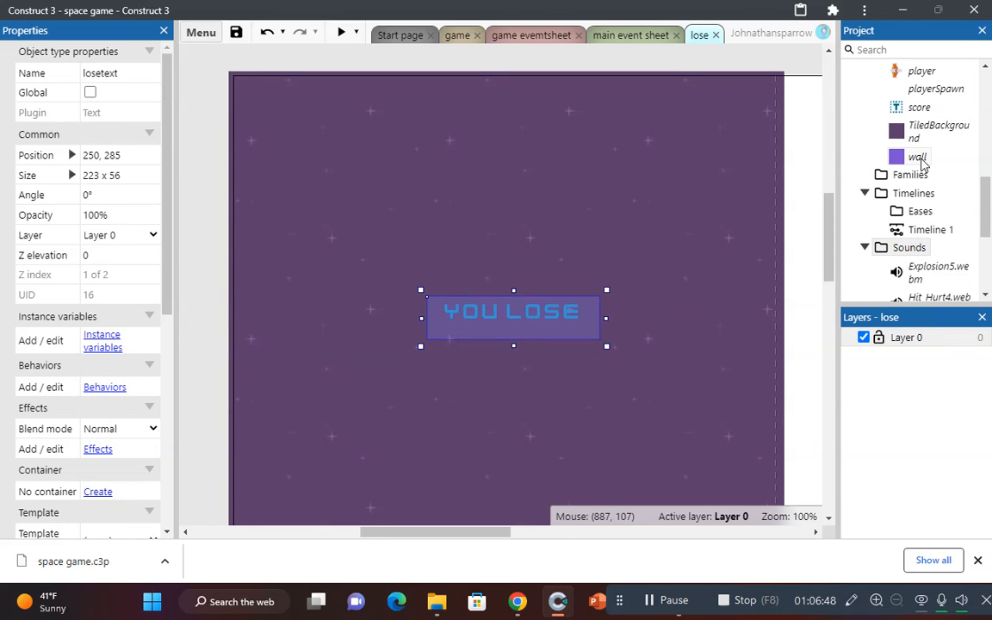
pyautogui.click(801, 167)
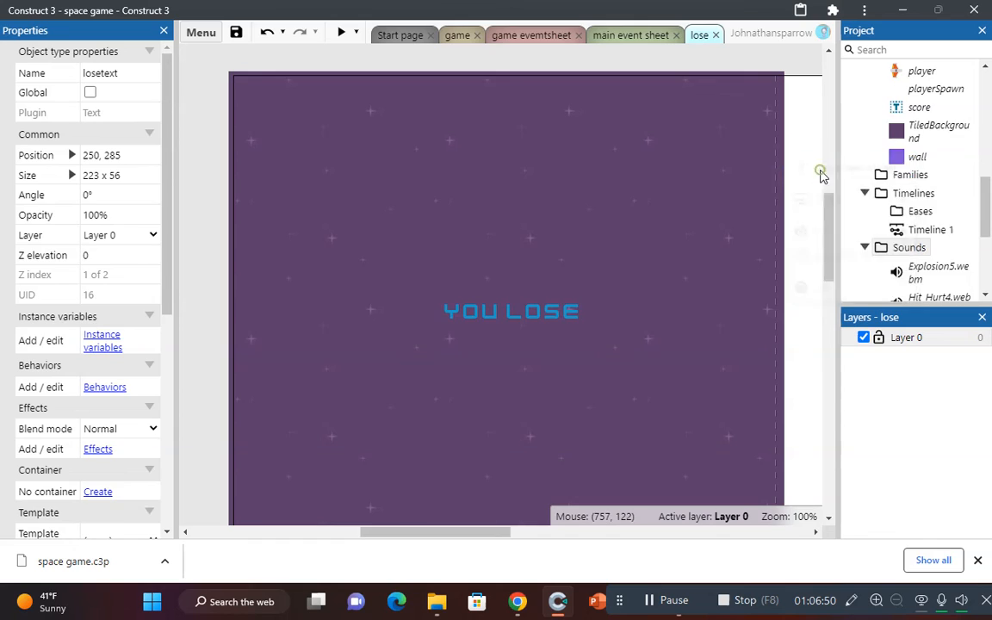
pyautogui.write('sp')
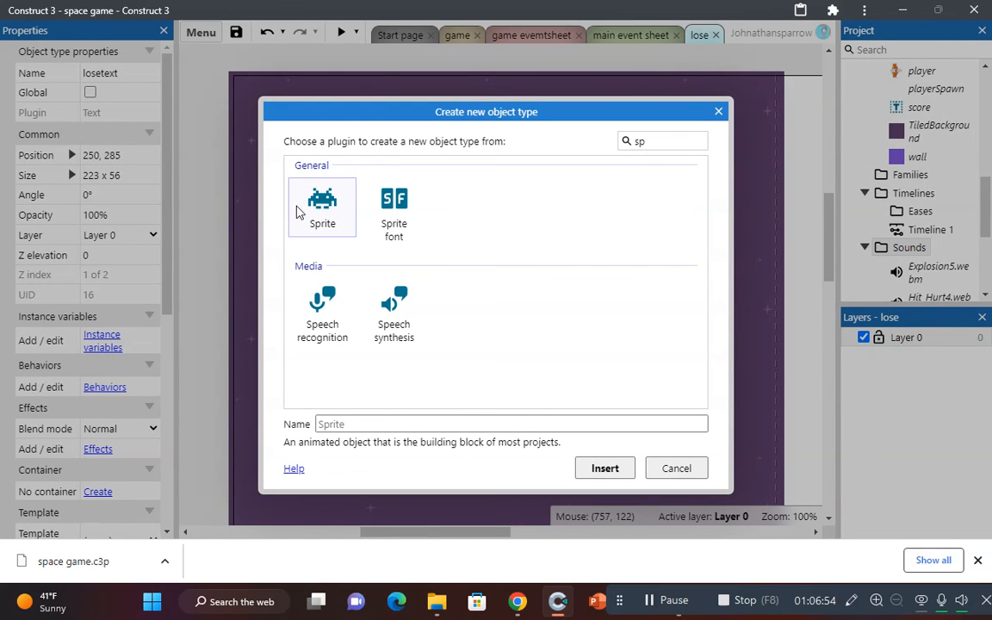
pyautogui.click(300, 212)
pyautogui.click(384, 425)
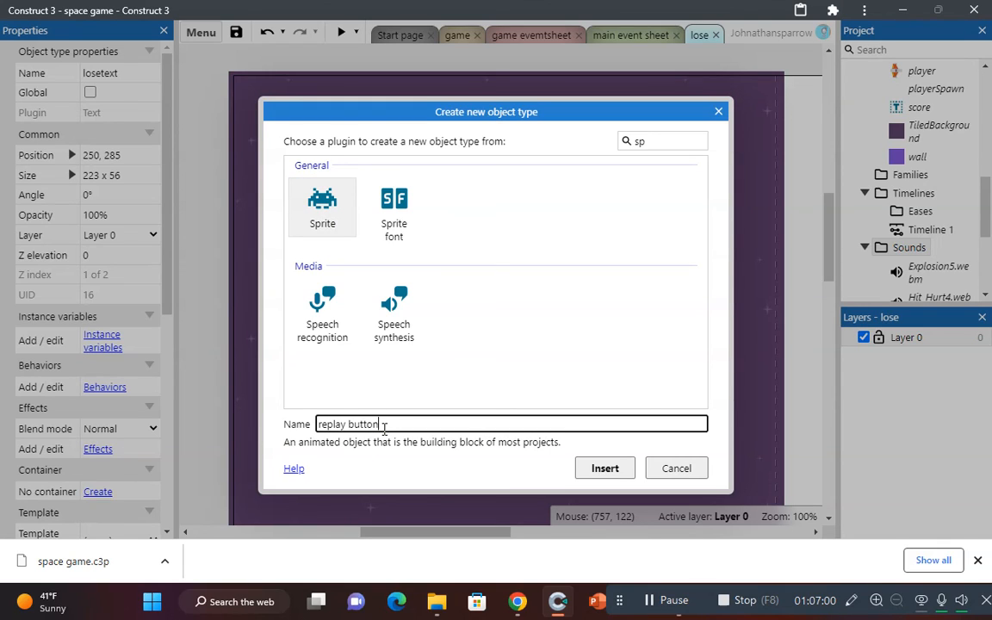
pyautogui.click(605, 468)
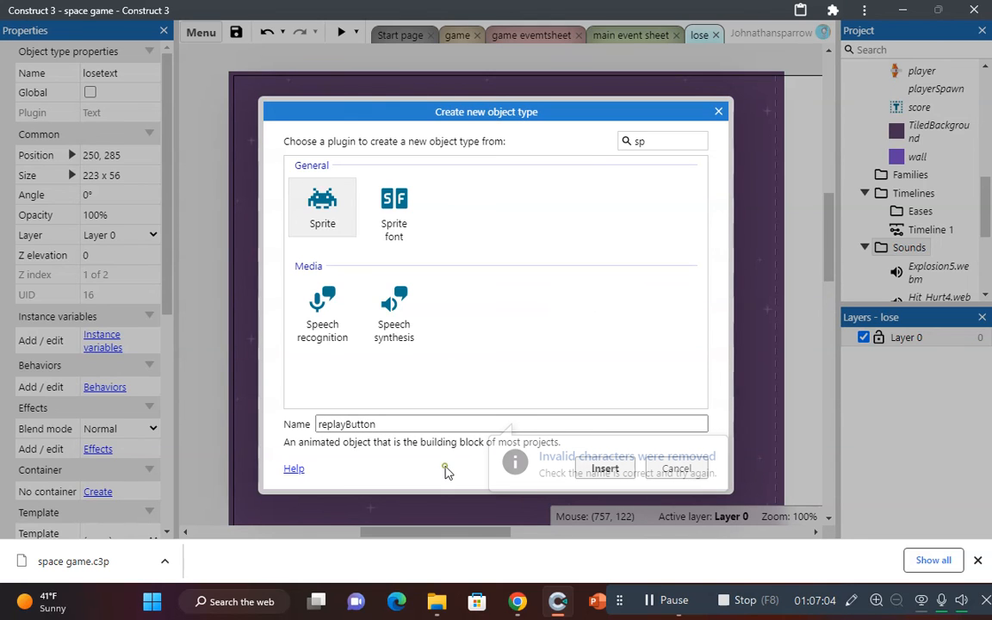
pyautogui.click(593, 476)
pyautogui.click(490, 431)
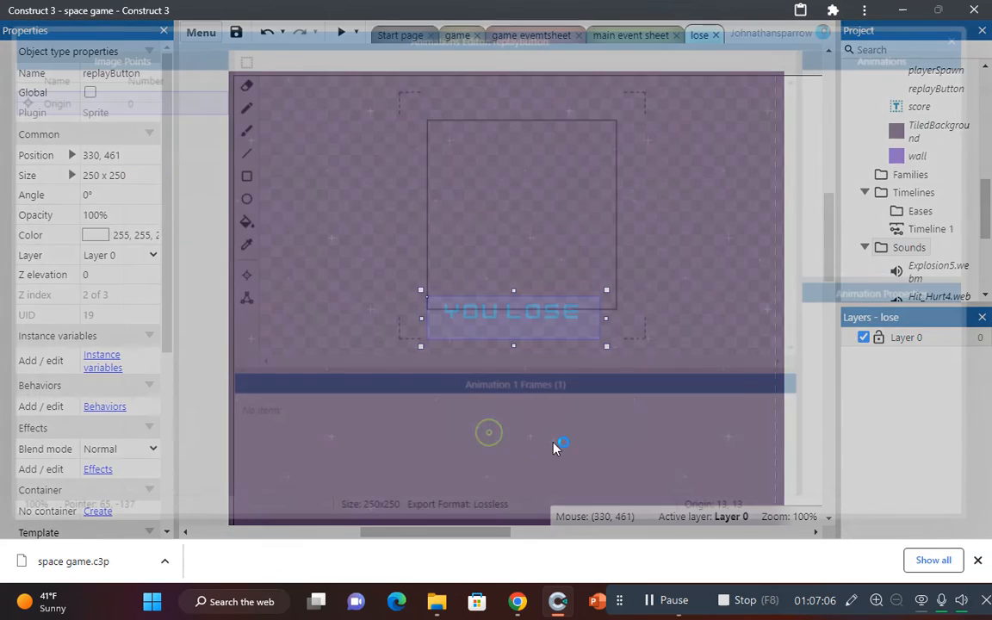
# Step: Flood-fill the replayButton image with bright cyan and shrink the sprite to about 133 x 52 just beneath the YOU LOSE text
pyautogui.click(242, 268)
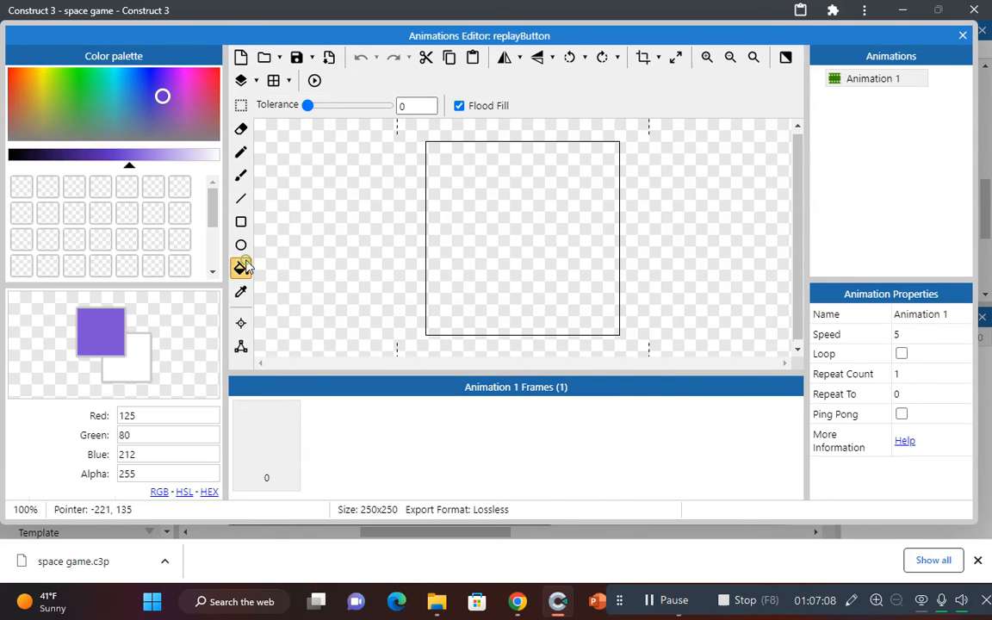
pyautogui.moveTo(162, 105); pyautogui.dragTo(113, 73)
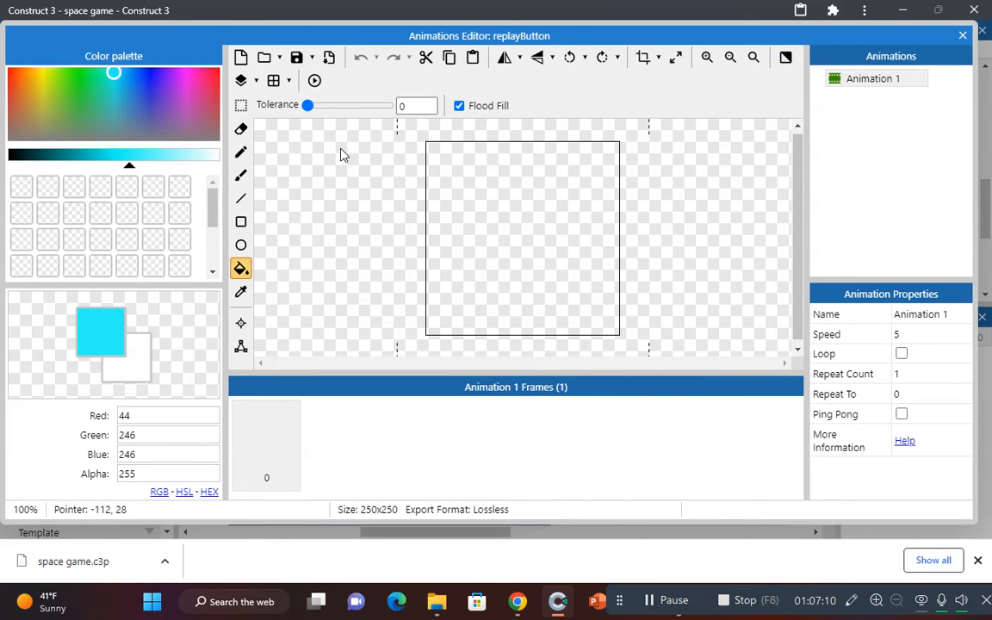
pyautogui.click(500, 225)
pyautogui.click(963, 34)
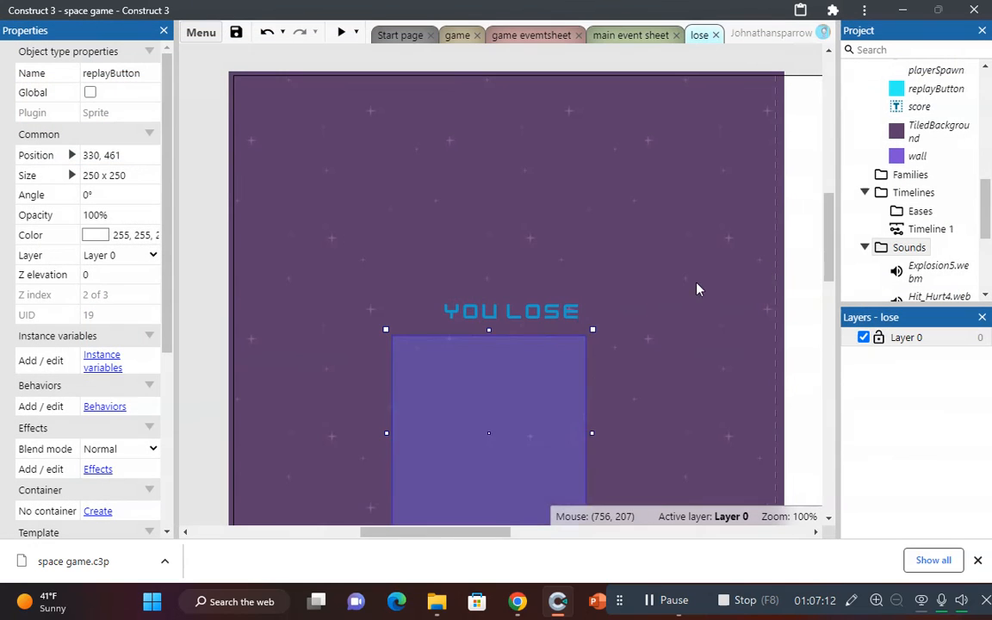
pyautogui.moveTo(542, 413); pyautogui.dragTo(504, 399)
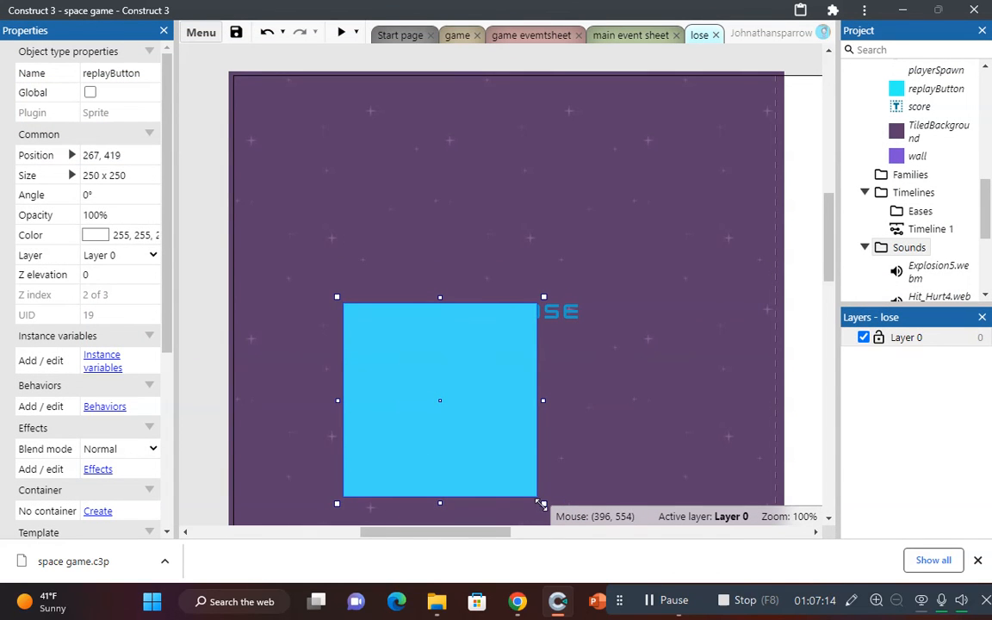
pyautogui.moveTo(541, 503); pyautogui.dragTo(524, 372)
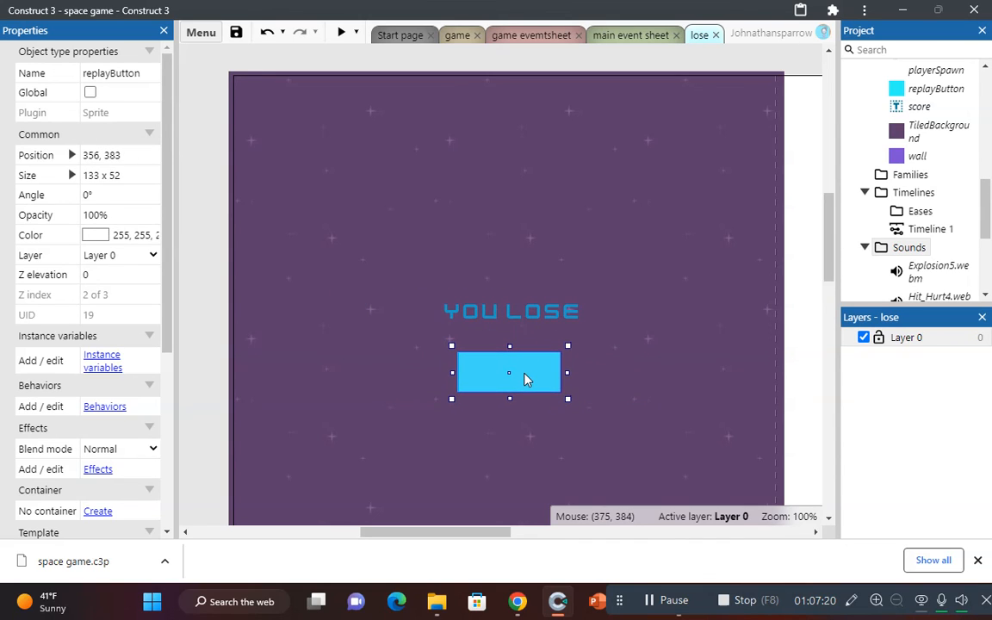
# Step: Clone the losetext object and place an instance of the clone over the cyan replay button
pyautogui.scroll(2, 969, 157)
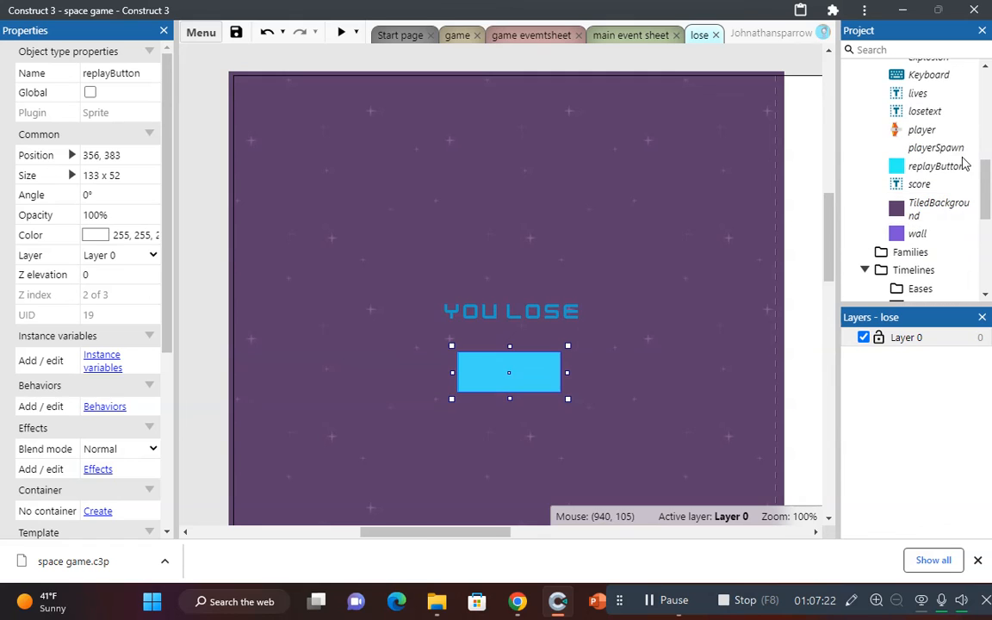
pyautogui.scroll(4, 955, 166)
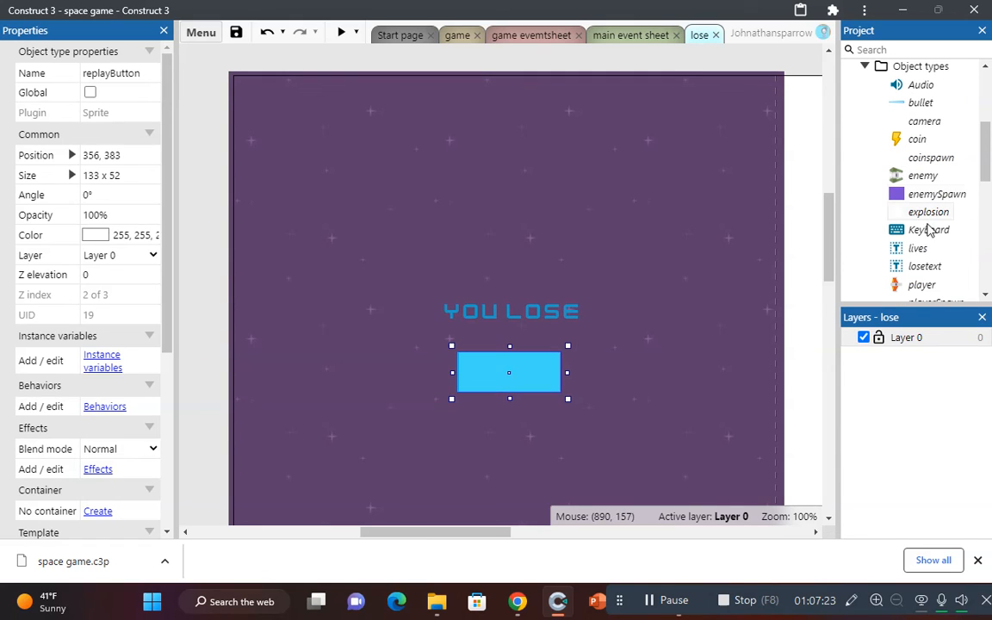
pyautogui.click(926, 267)
pyautogui.rightClick(926, 267)
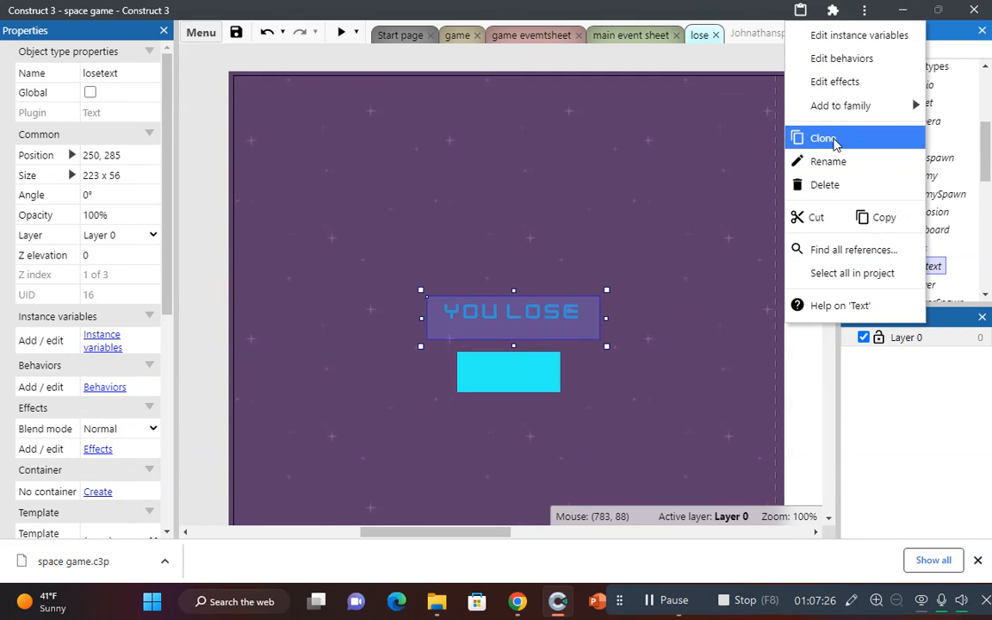
pyautogui.click(831, 140)
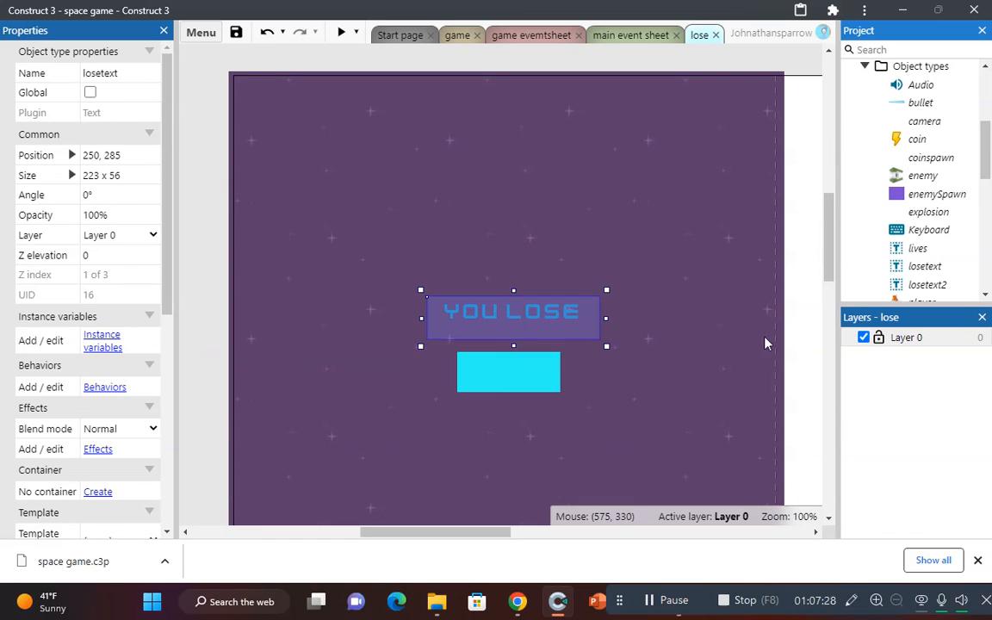
pyautogui.moveTo(927, 285); pyautogui.dragTo(468, 372)
# Step: Raise the cloned text's line height to 9 and undo the last three line height changes
pyautogui.scroll(-3, 124, 482)
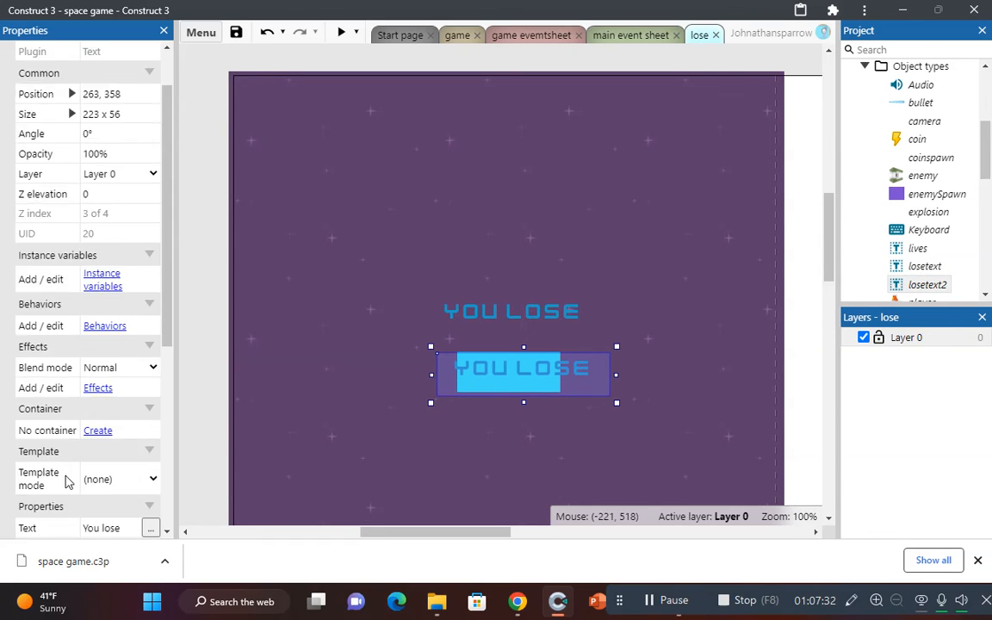
pyautogui.scroll(-2, 124, 476)
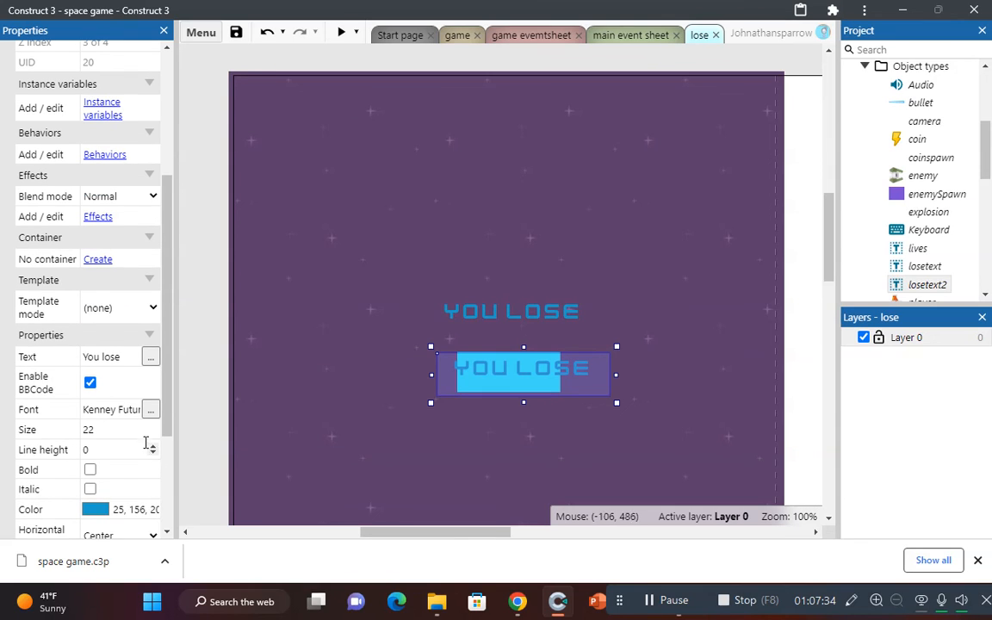
pyautogui.click(151, 448)
pyautogui.click(151, 448)
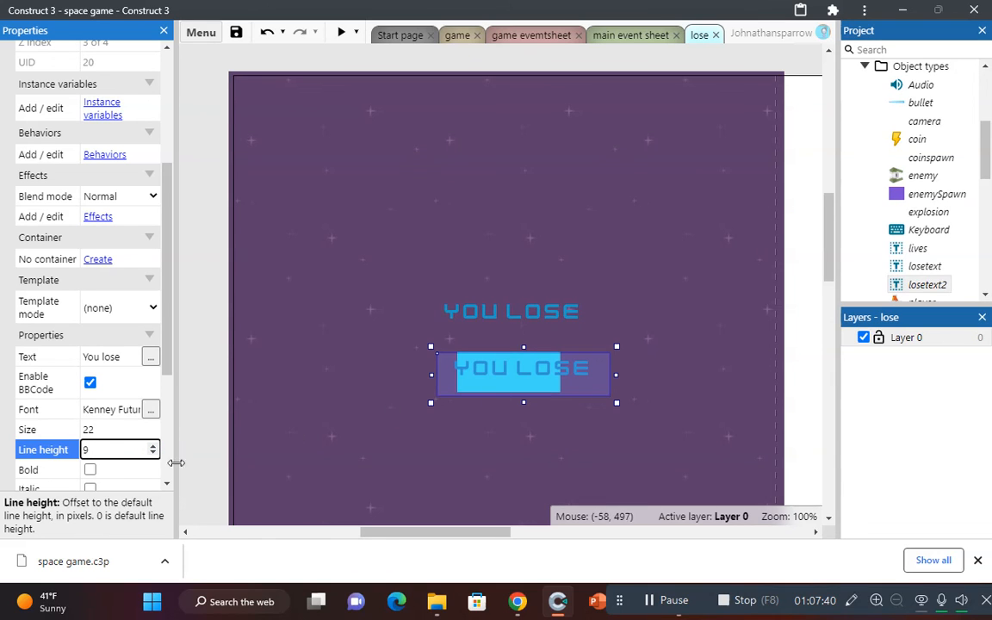
pyautogui.click(268, 33)
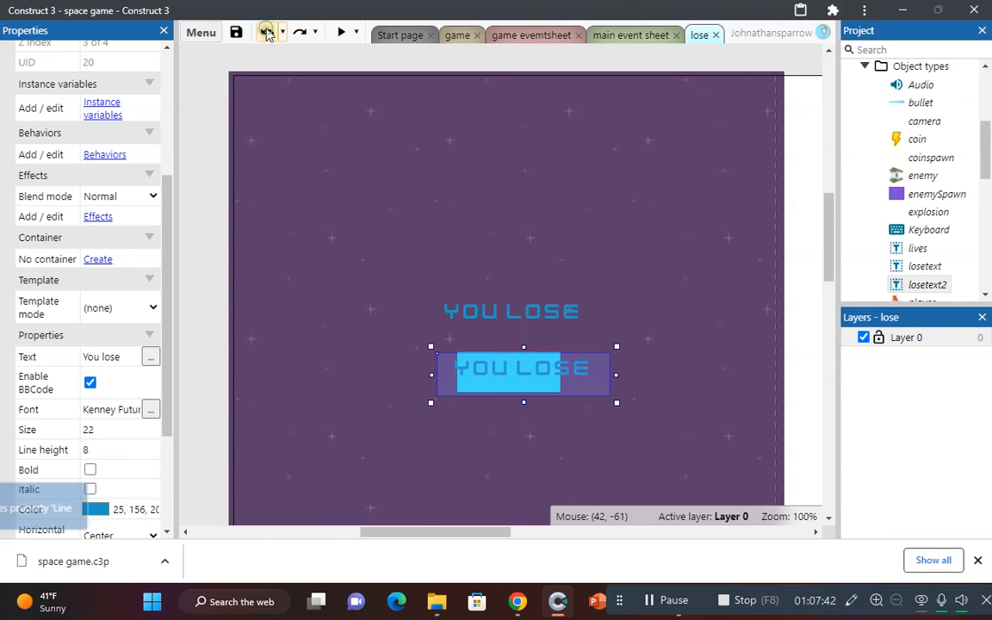
pyautogui.click(268, 33)
pyautogui.click(268, 32)
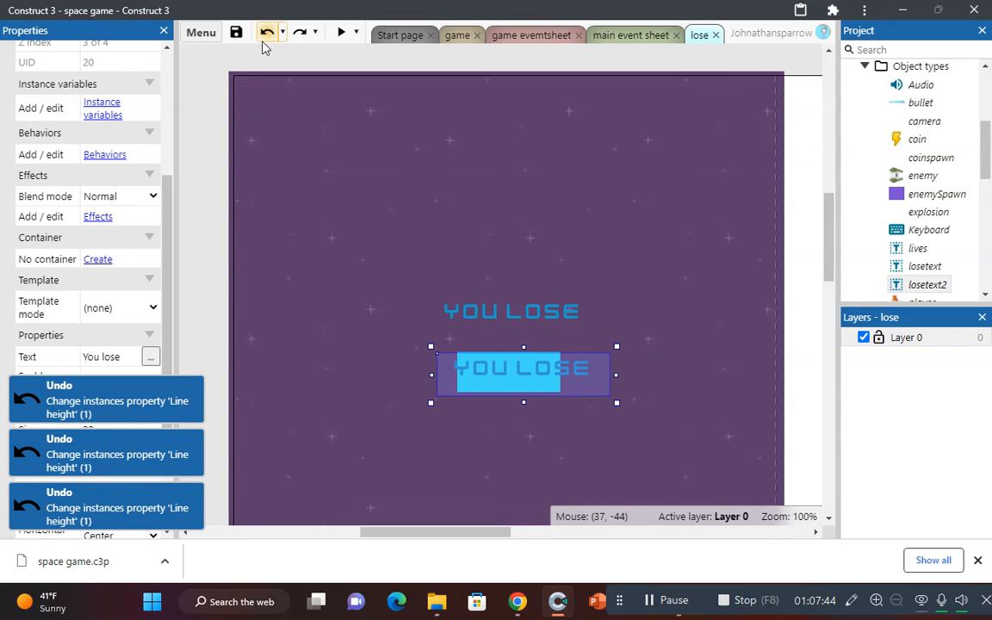
pyautogui.click(201, 318)
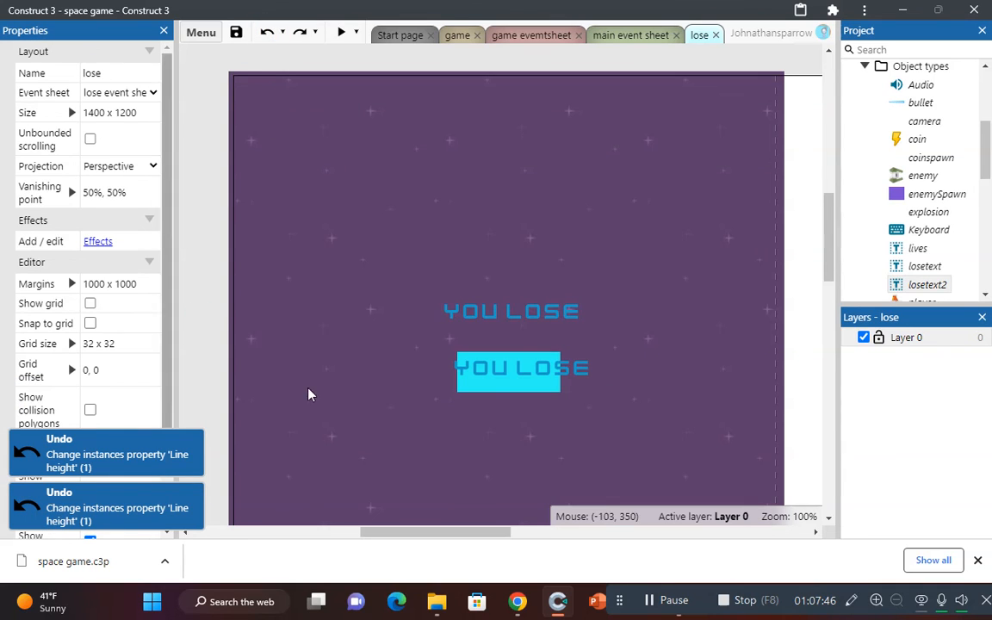
# Step: Set the font size of the cloned text on the replay button to 15
pyautogui.click(496, 368)
pyautogui.scroll(-3, 120, 429)
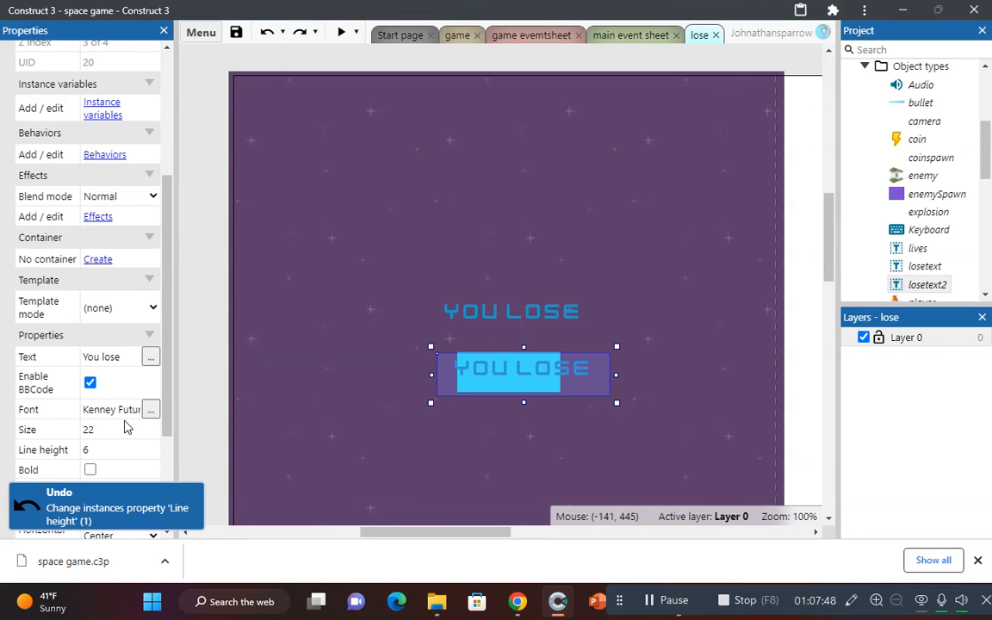
pyautogui.click(152, 433)
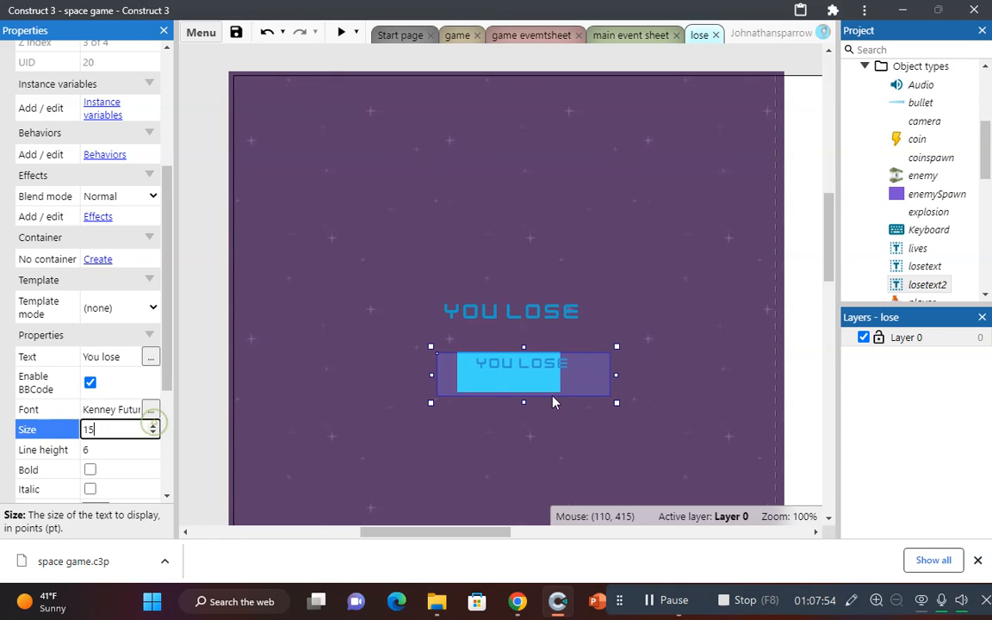
# Step: Widen the replay button to about 147 x 52 and centre the cloned text horizontally on it
pyautogui.moveTo(567, 394); pyautogui.dragTo(550, 400)
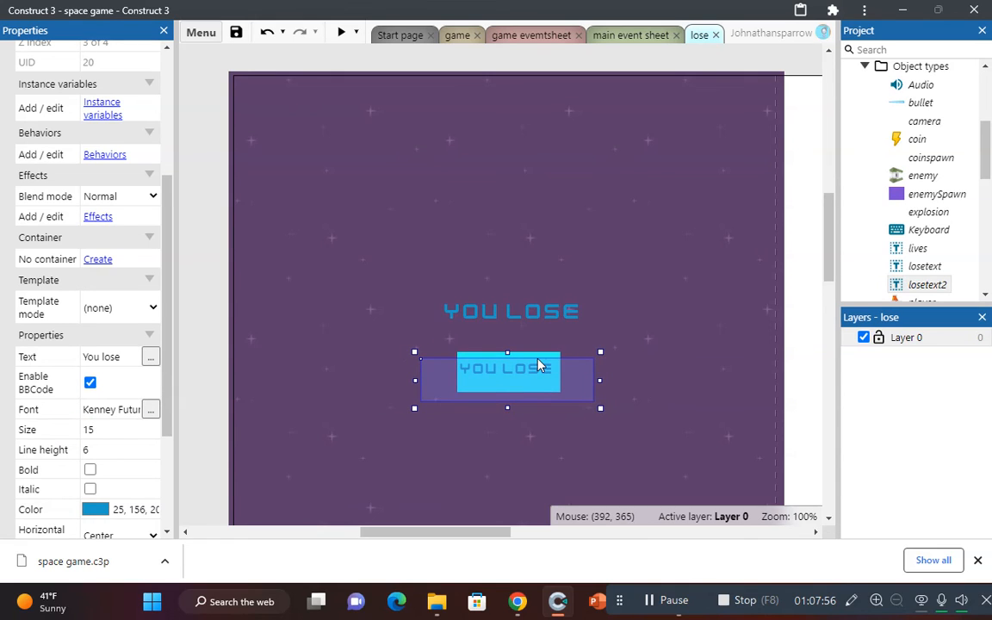
pyautogui.click(541, 357)
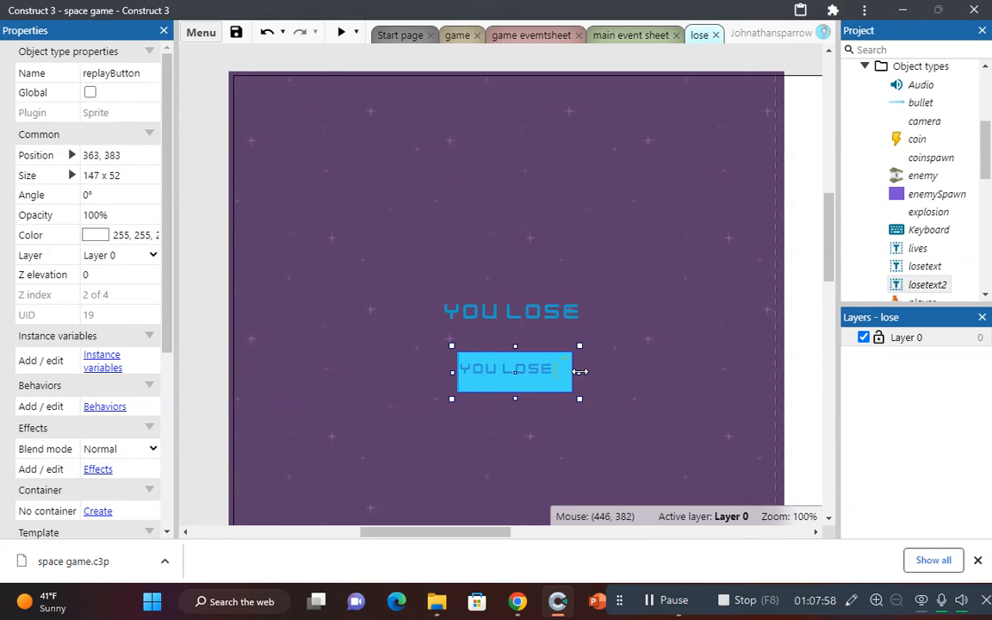
pyautogui.click(552, 376)
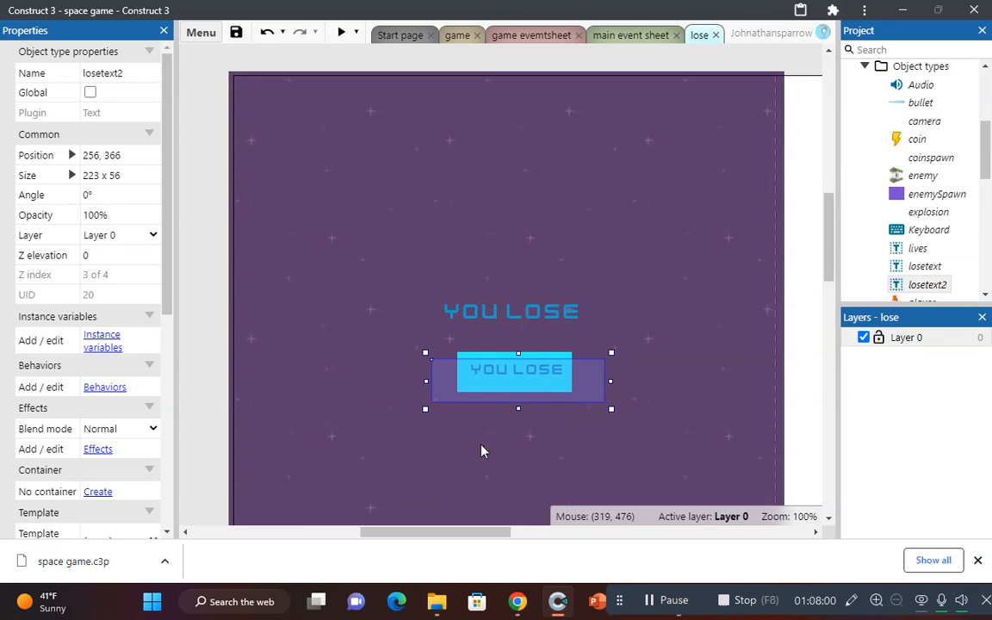
pyautogui.moveTo(527, 389); pyautogui.dragTo(520, 389)
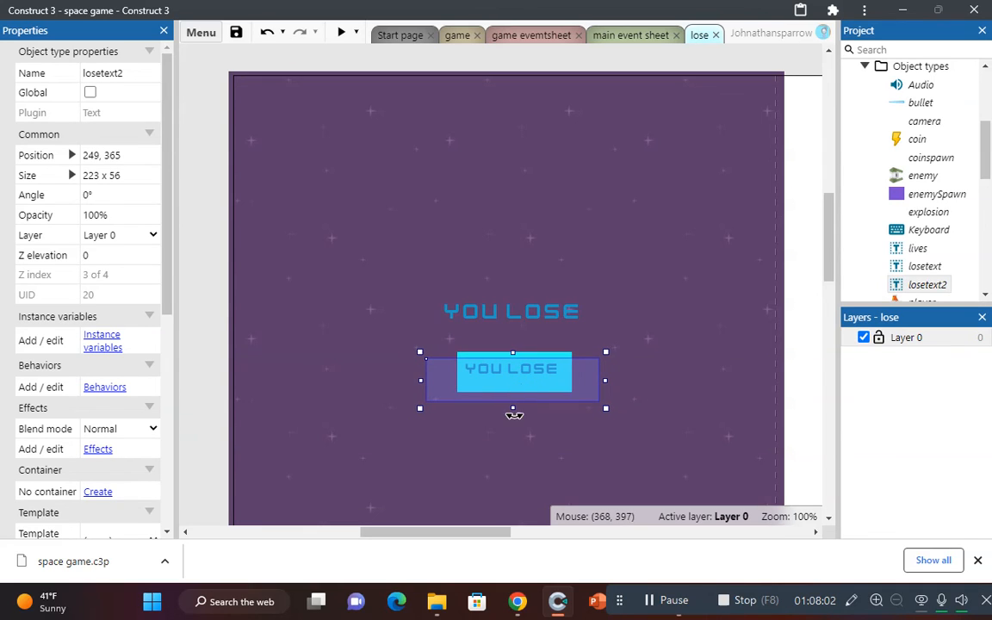
pyautogui.click(507, 444)
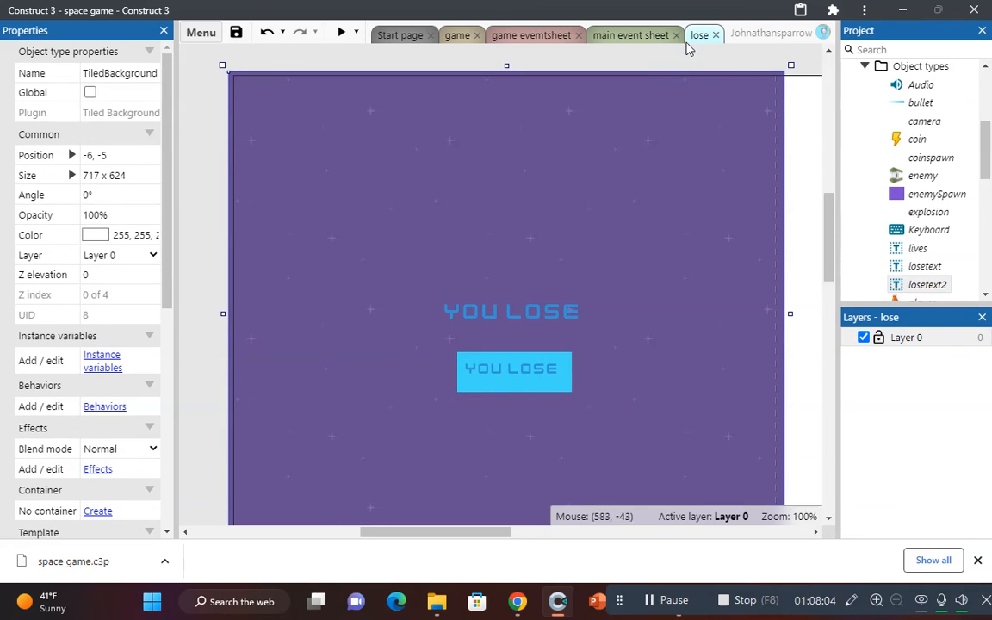
# Step: Open the lose event sheet from the project's event sheets
pyautogui.scroll(3, 913, 110)
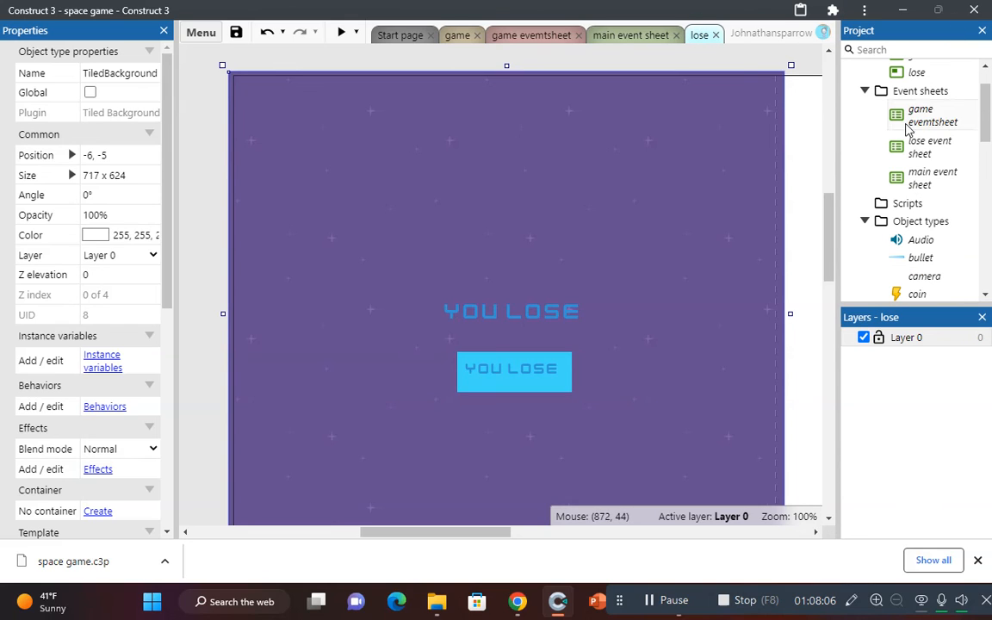
pyautogui.doubleClick(938, 148)
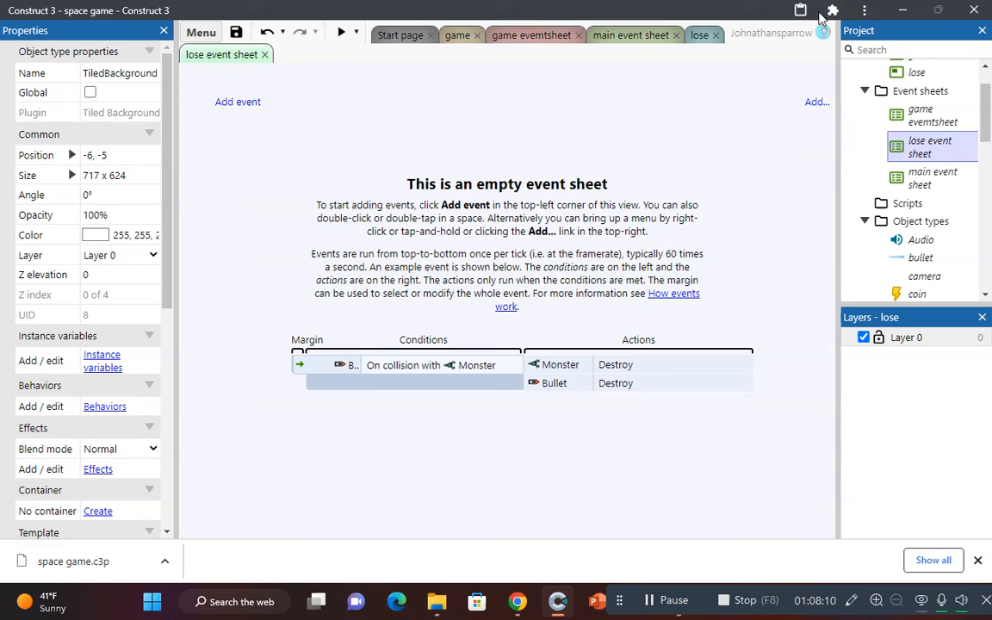
pyautogui.scroll(1, 933, 88)
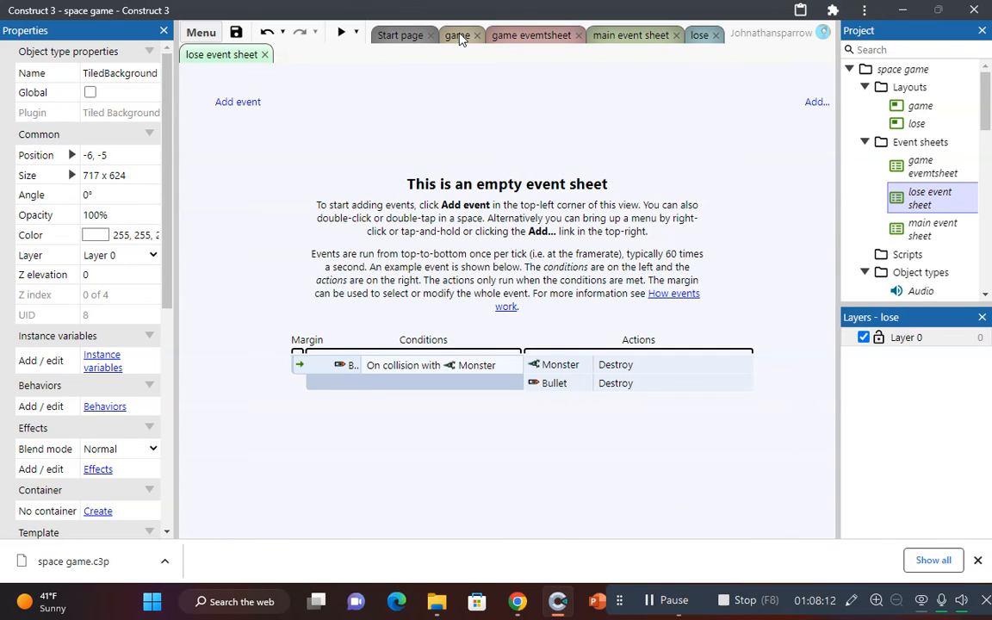
# Step: Add a Mouse object to the project from the game layout
pyautogui.click(457, 35)
pyautogui.rightClick(334, 183)
pyautogui.click(350, 191)
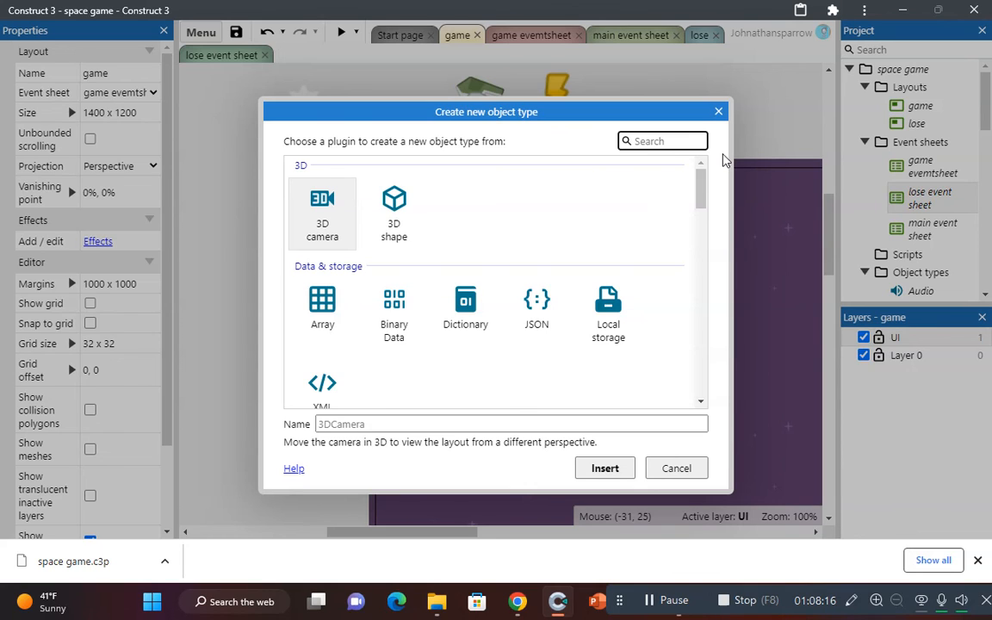
pyautogui.write('mo')
pyautogui.doubleClick(306, 198)
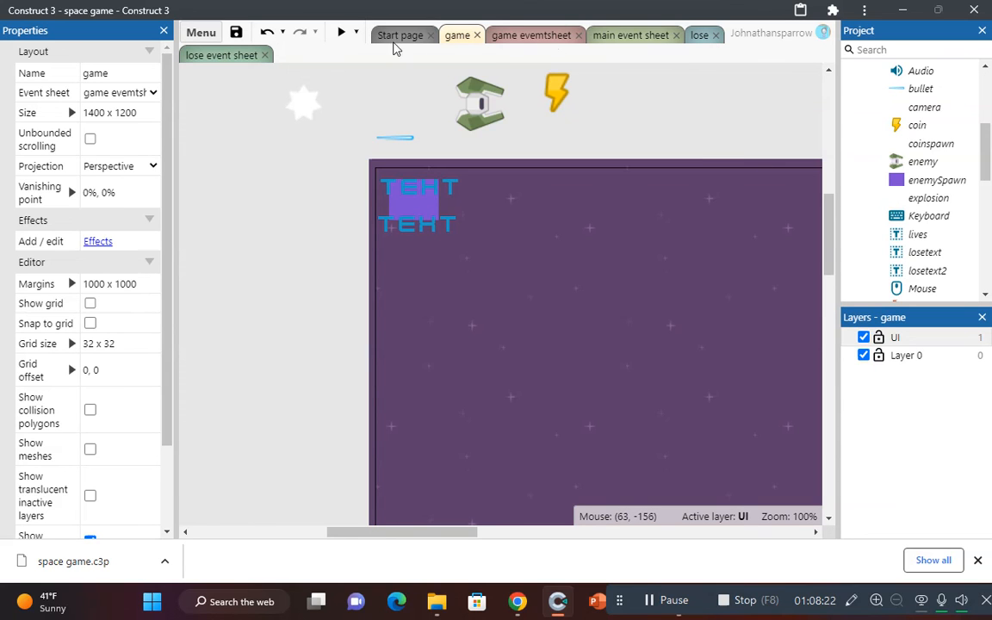
# Step: Add an event to the lose event sheet with the Mouse condition On object clicked, for a Left Clicked on replayButton
pyautogui.click(226, 55)
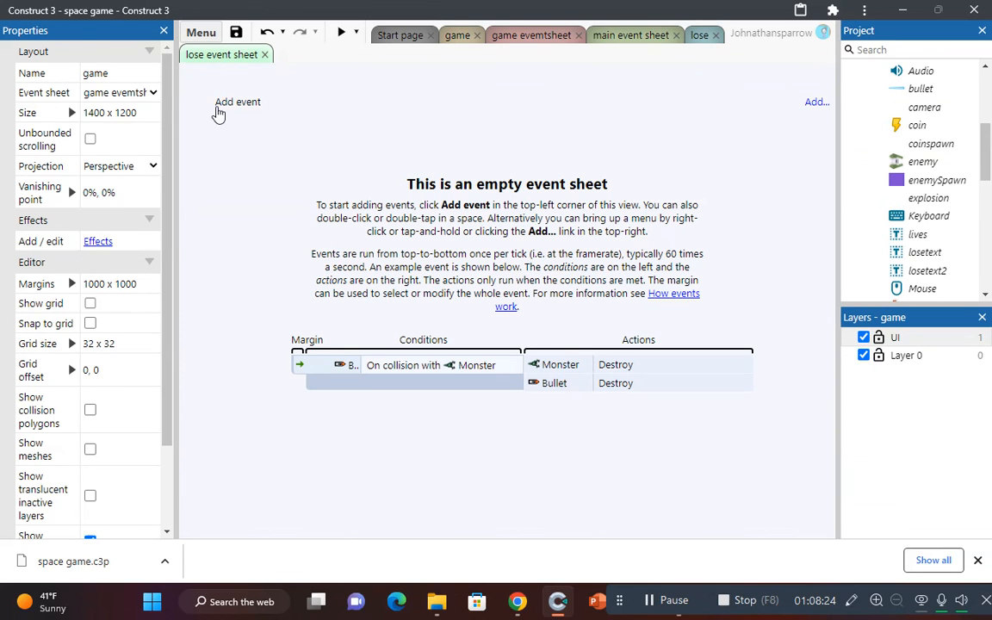
pyautogui.click(234, 103)
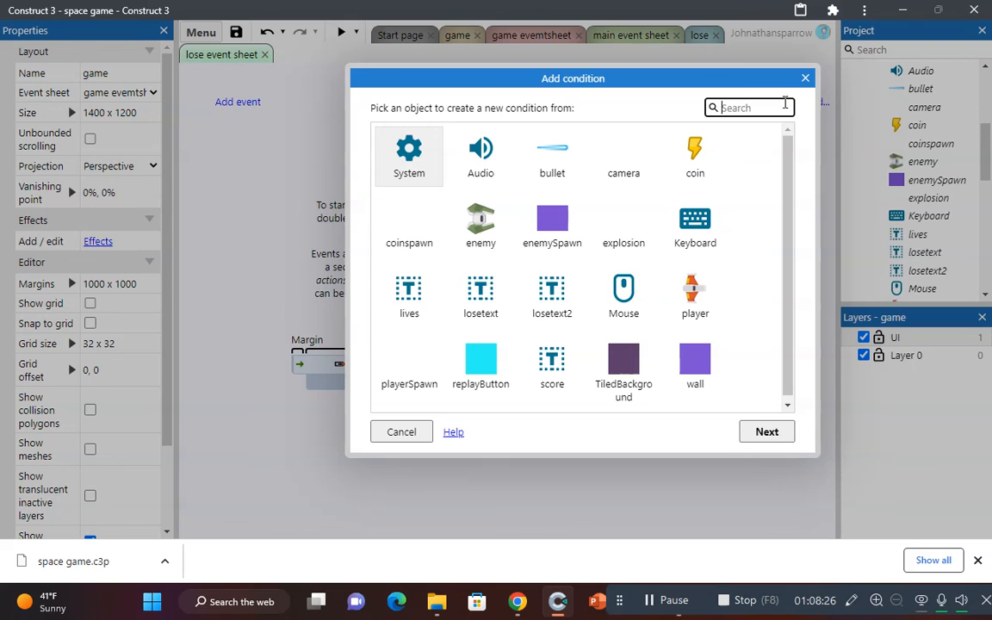
pyautogui.doubleClick(626, 301)
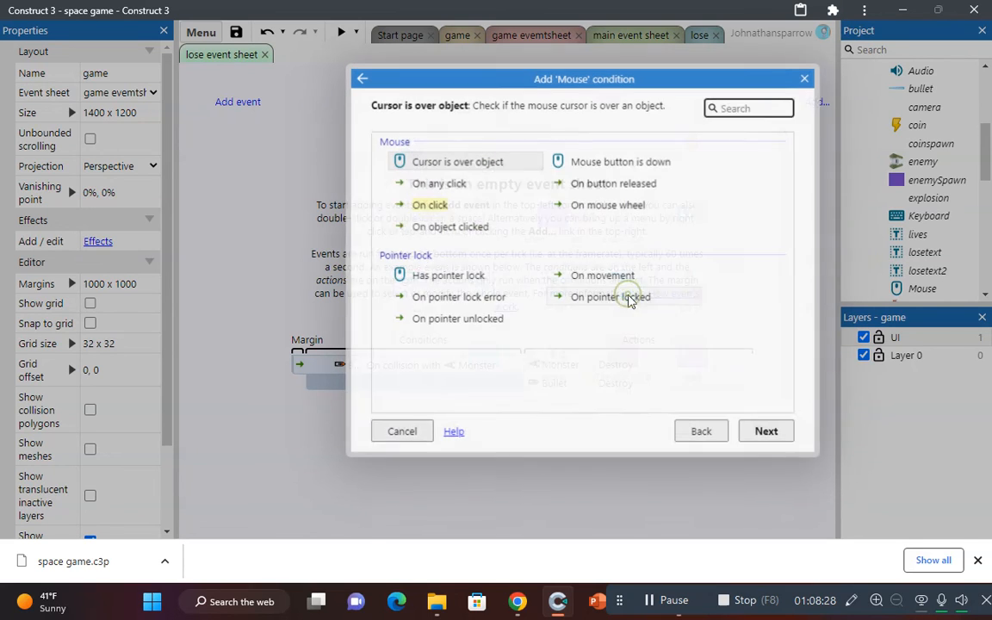
pyautogui.doubleClick(438, 228)
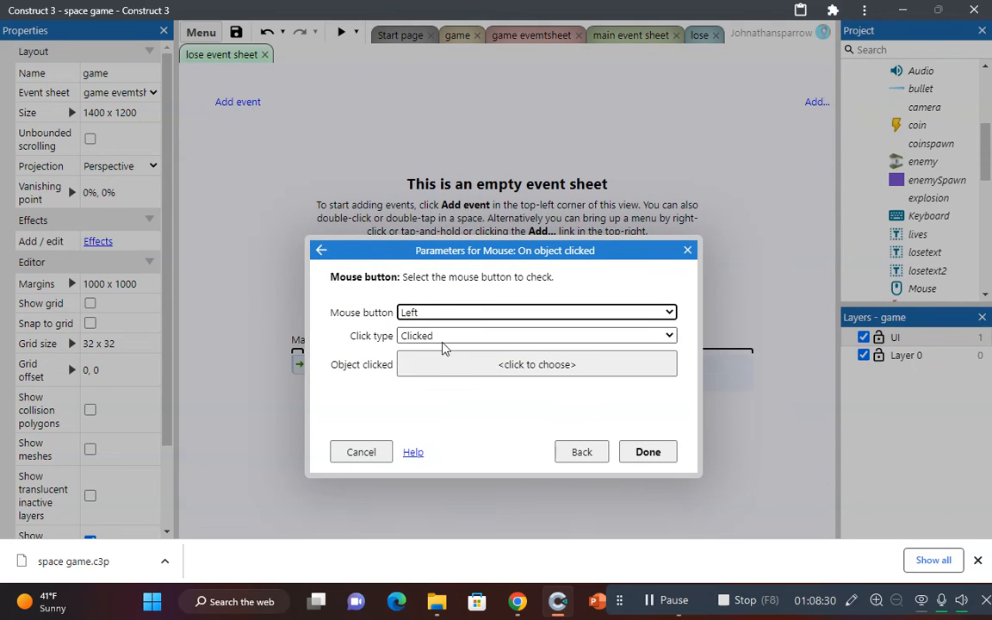
pyautogui.click(459, 369)
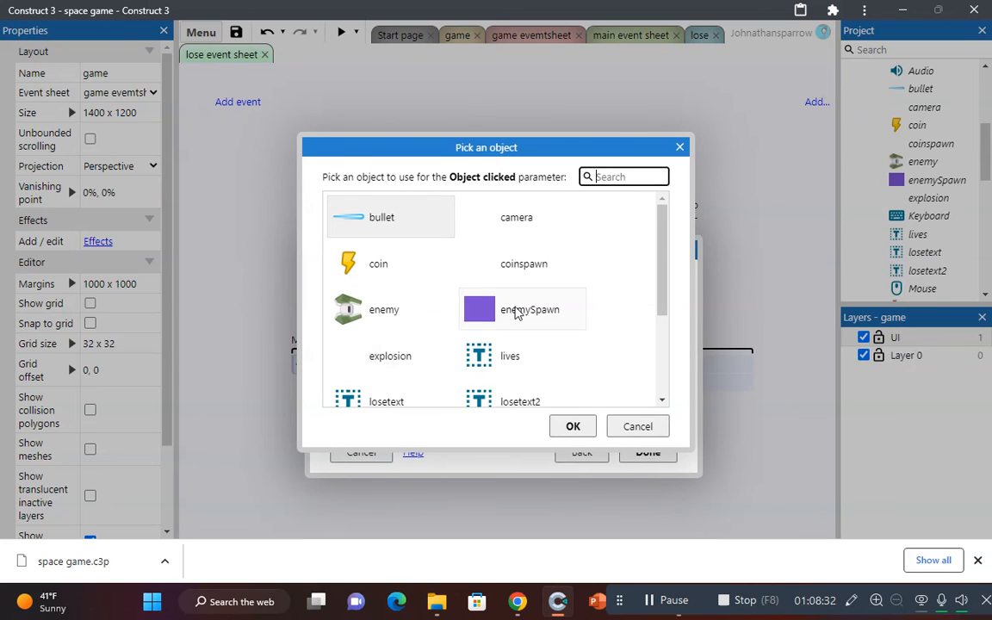
pyautogui.scroll(-2, 517, 312)
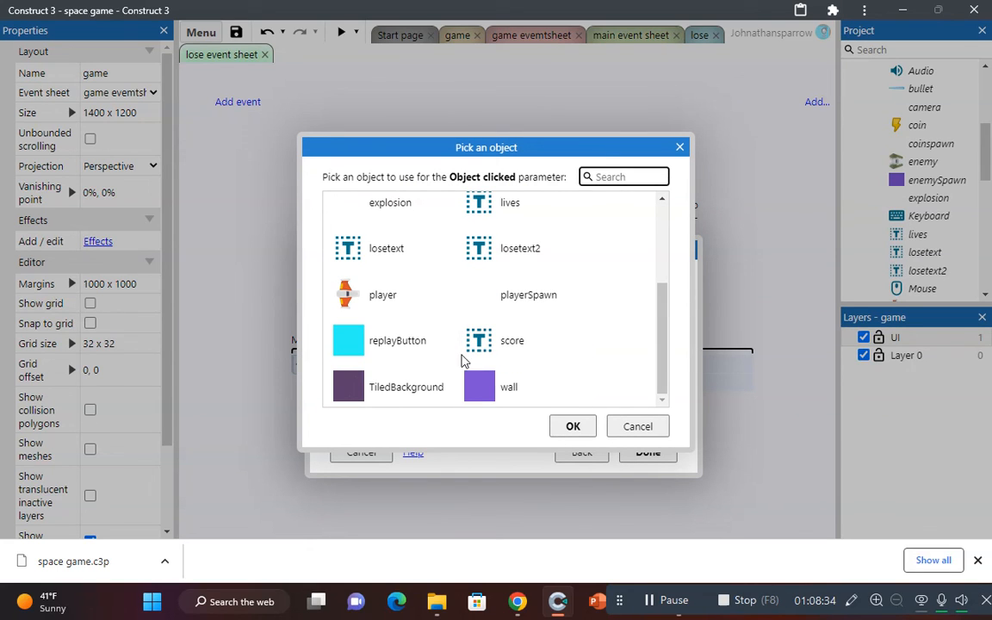
pyautogui.doubleClick(399, 343)
pyautogui.click(648, 452)
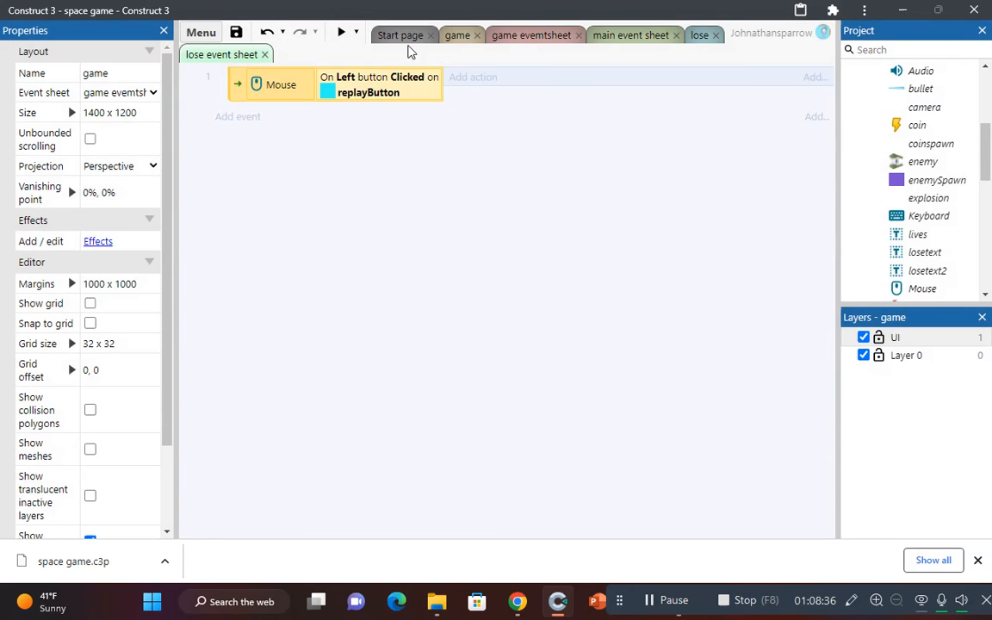
# Step: Give the replayButton click event a System Go to layout action targeting the game layout
pyautogui.click(464, 79)
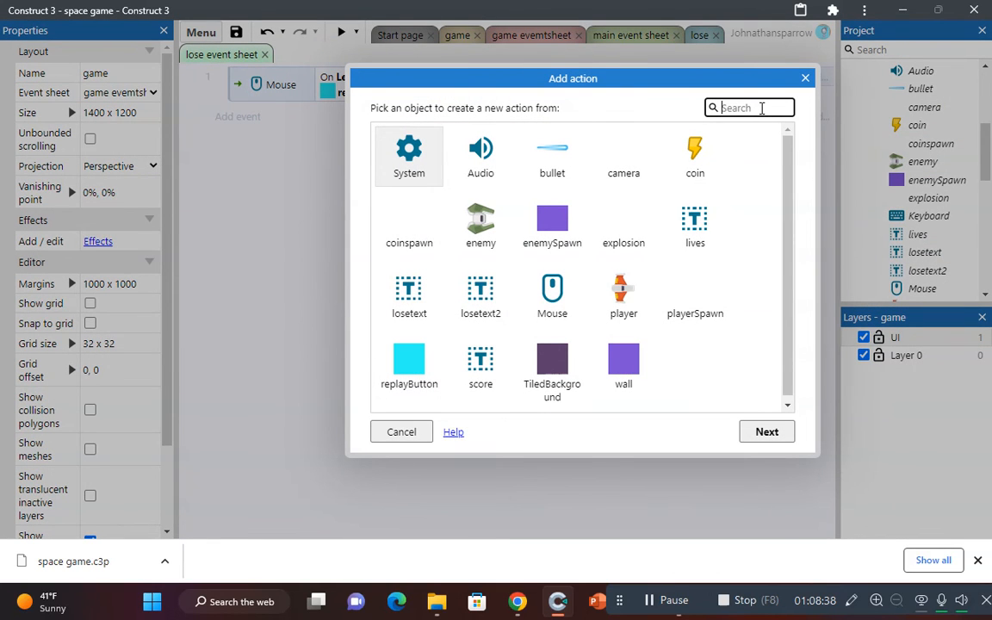
pyautogui.write('chan')
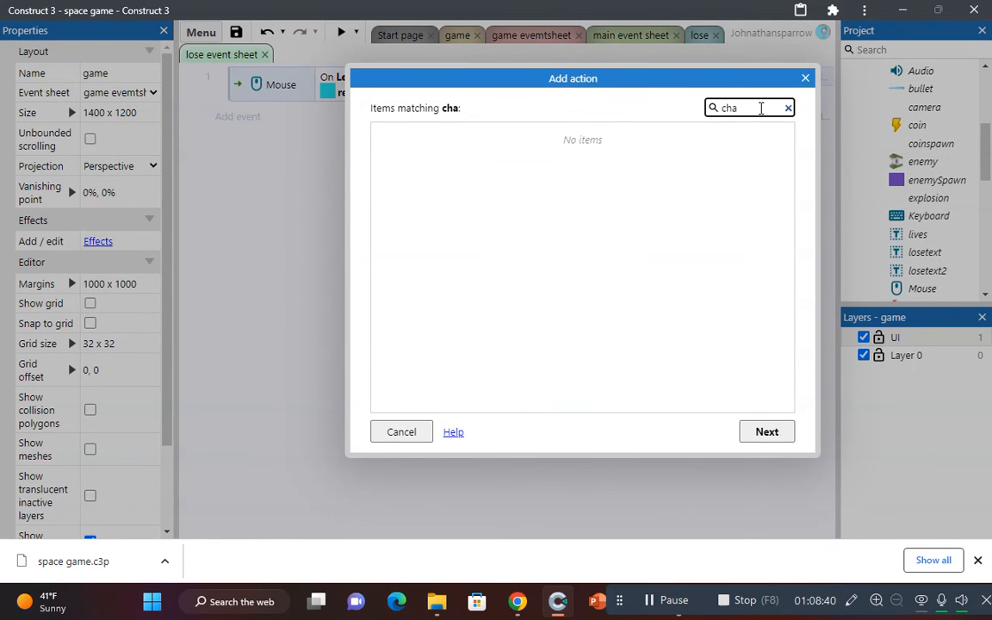
pyautogui.press('BackSpace')
pyautogui.press('BackSpace')
pyautogui.press('BackSpace')
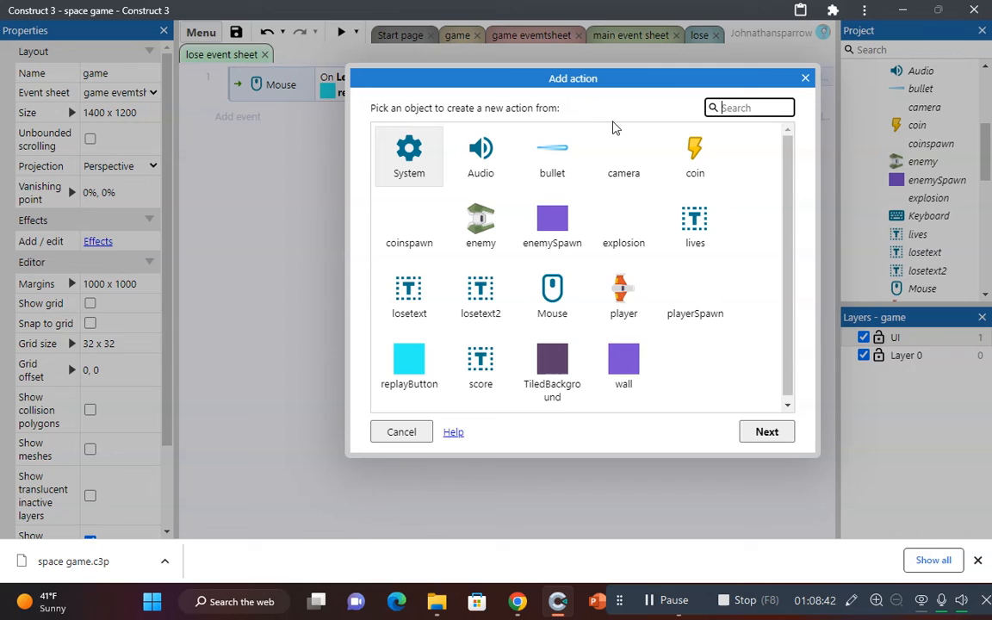
pyautogui.doubleClick(434, 163)
pyautogui.write('c')
pyautogui.press('BackSpace')
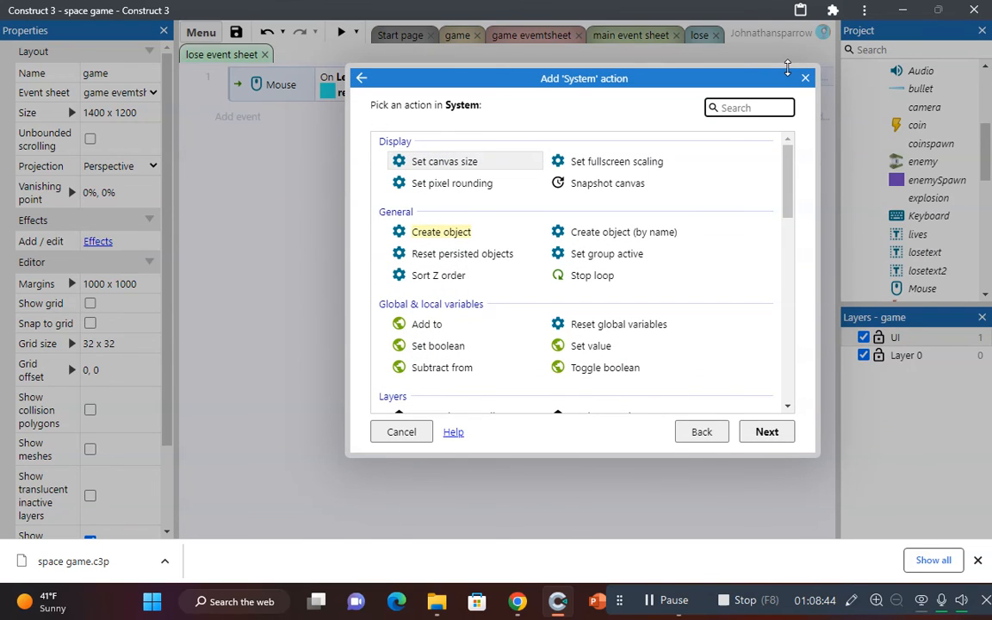
pyautogui.write('go')
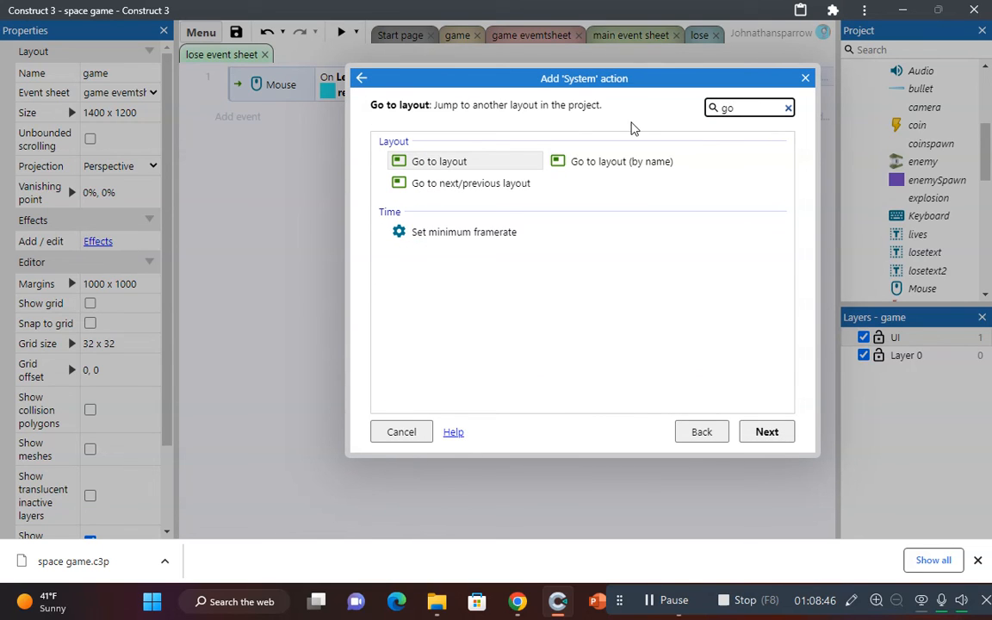
pyautogui.doubleClick(498, 162)
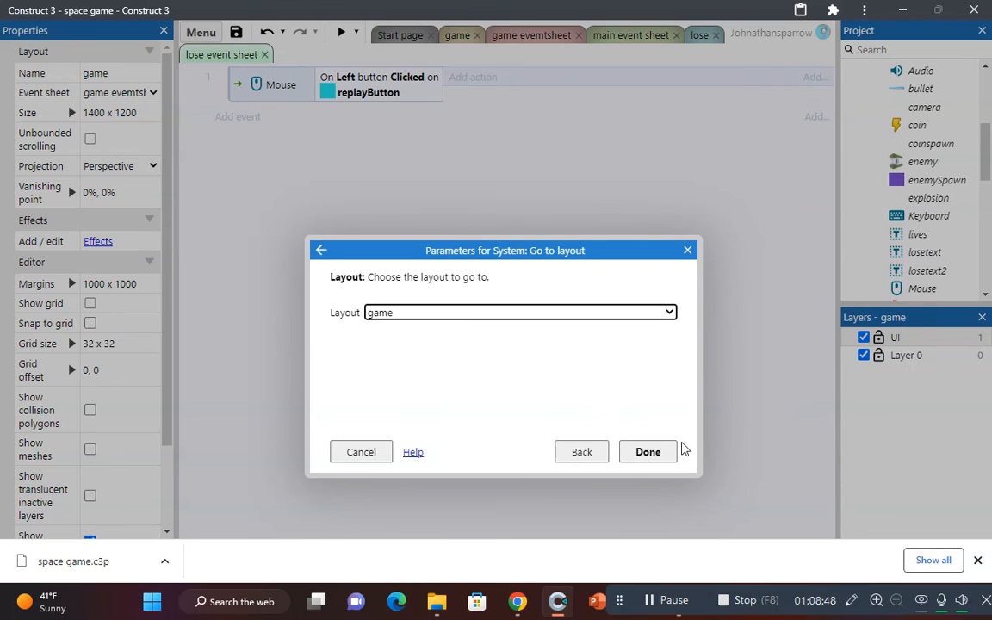
pyautogui.click(668, 451)
# Step: Preview the game, play until all lives are lost and test the replay button on the lose screen
pyautogui.click(341, 34)
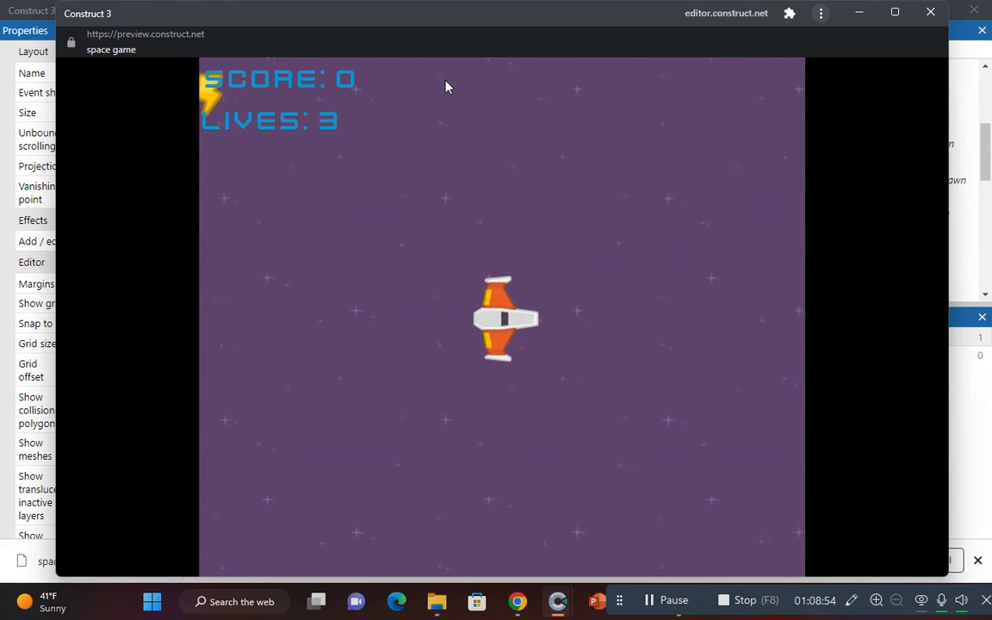
pyautogui.press('Left')
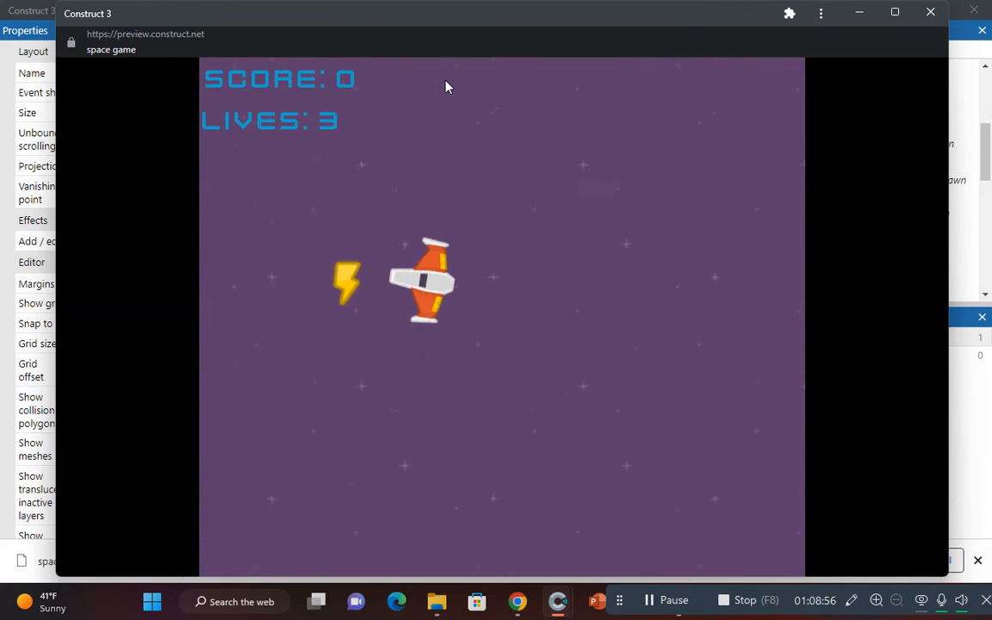
pyautogui.press('Right')
pyautogui.press('Left')
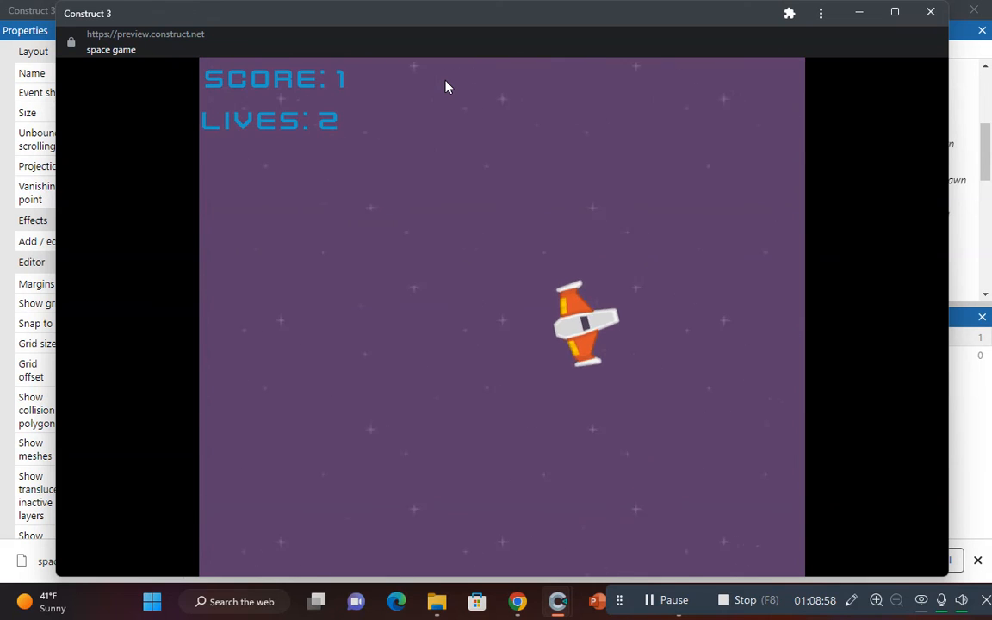
pyautogui.press('Left')
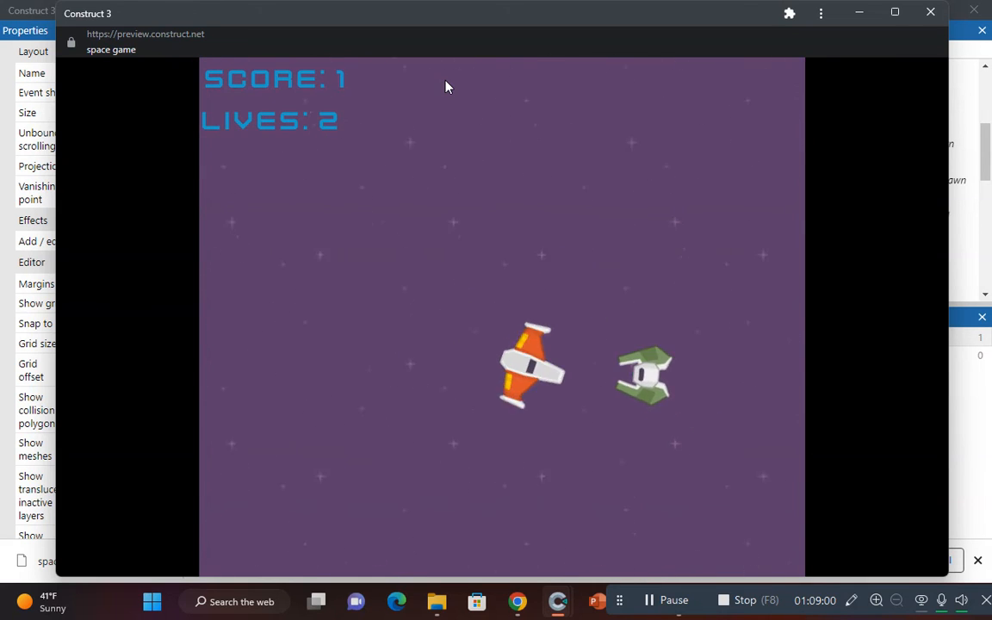
pyautogui.press('Left')
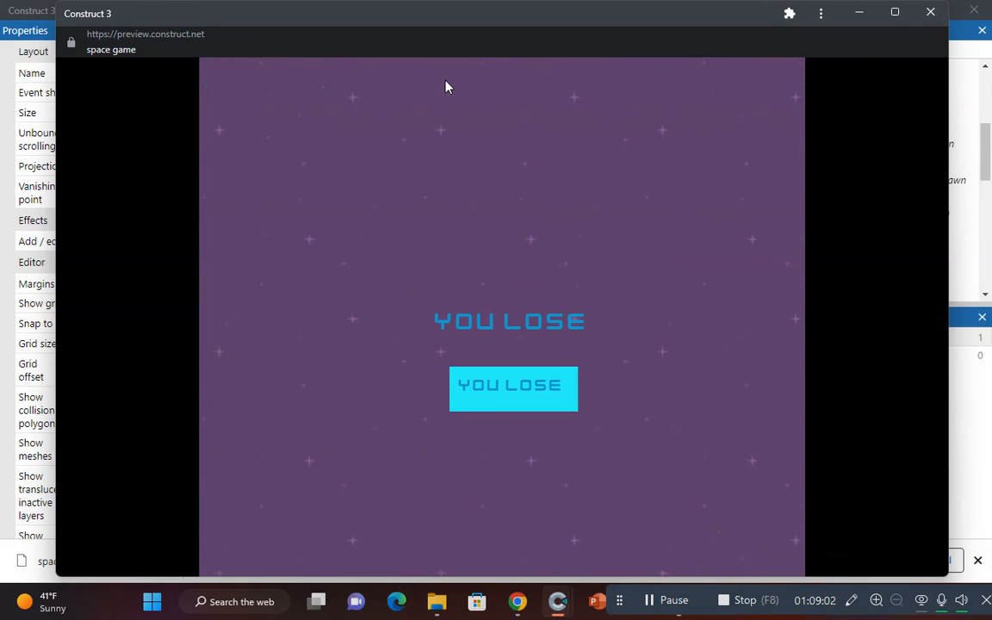
pyautogui.click(534, 406)
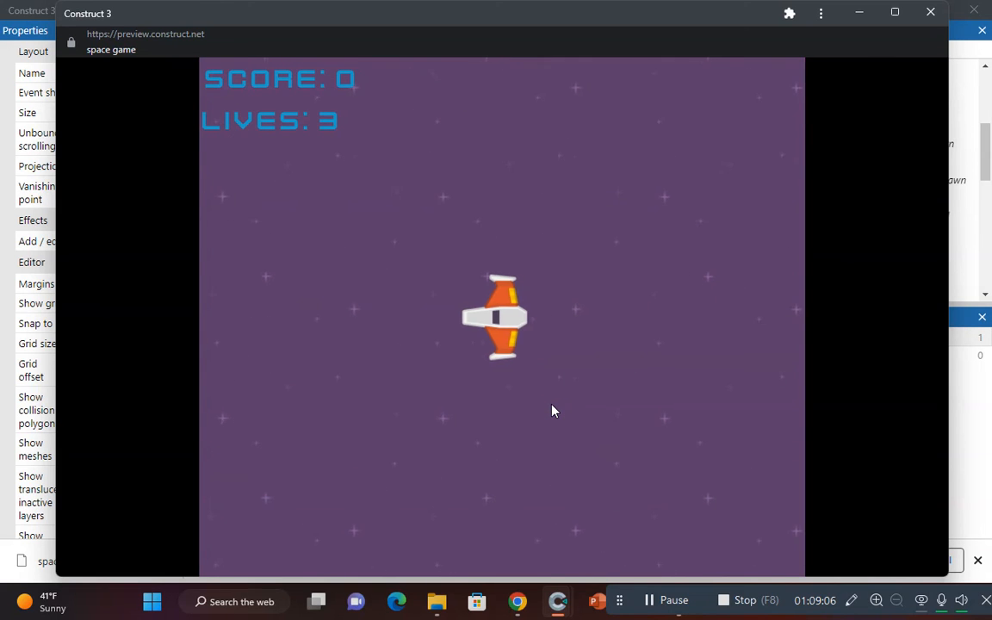
# Step: Play the restarted game, steering and shooting at enemies until it is lost, and replay it once more
pyautogui.press('Left')
pyautogui.press('Left')
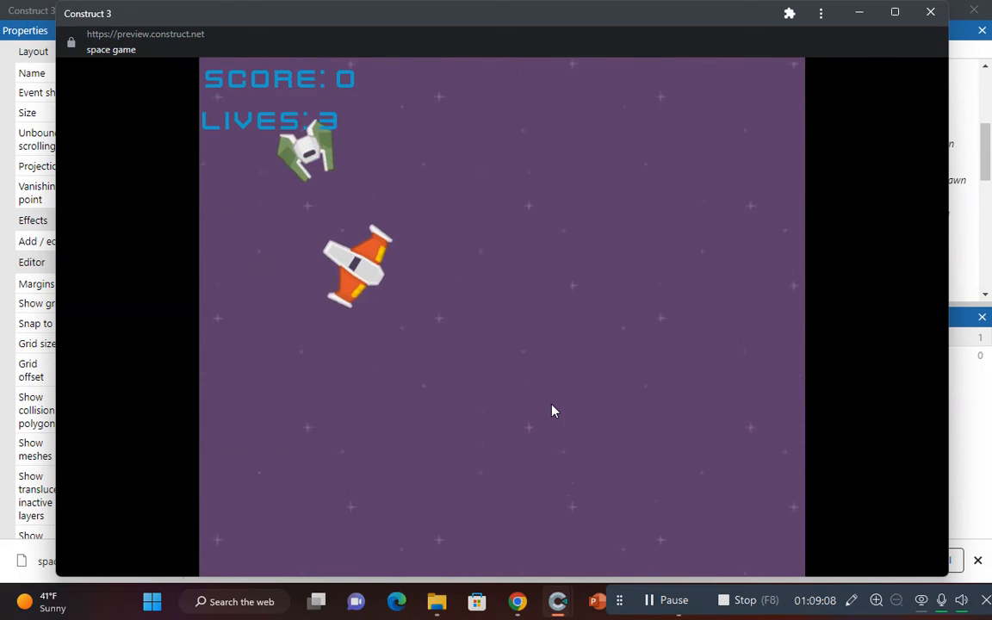
pyautogui.press('space')
pyautogui.press('Right')
pyautogui.press('Left')
pyautogui.press('space')
pyautogui.press('space')
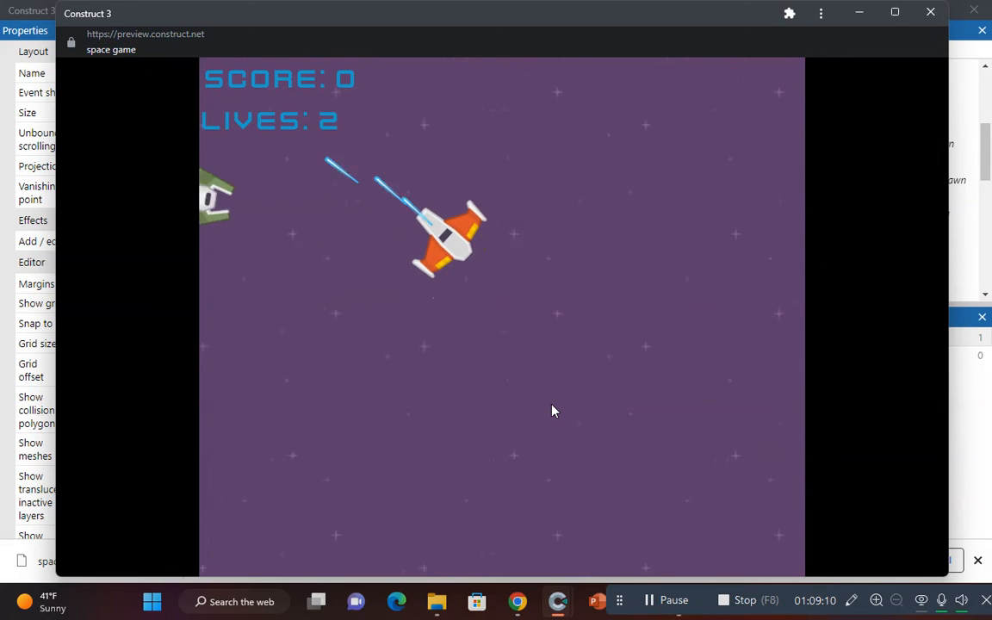
pyautogui.press('Right')
pyautogui.press('Up')
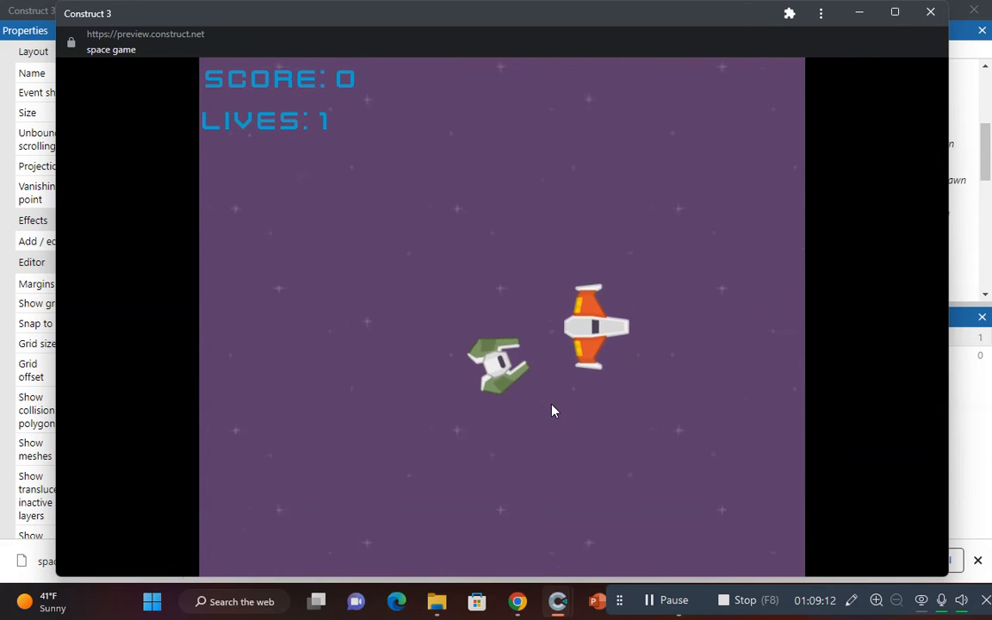
pyautogui.press('Left')
pyautogui.press('space')
pyautogui.press('space')
pyautogui.press('space')
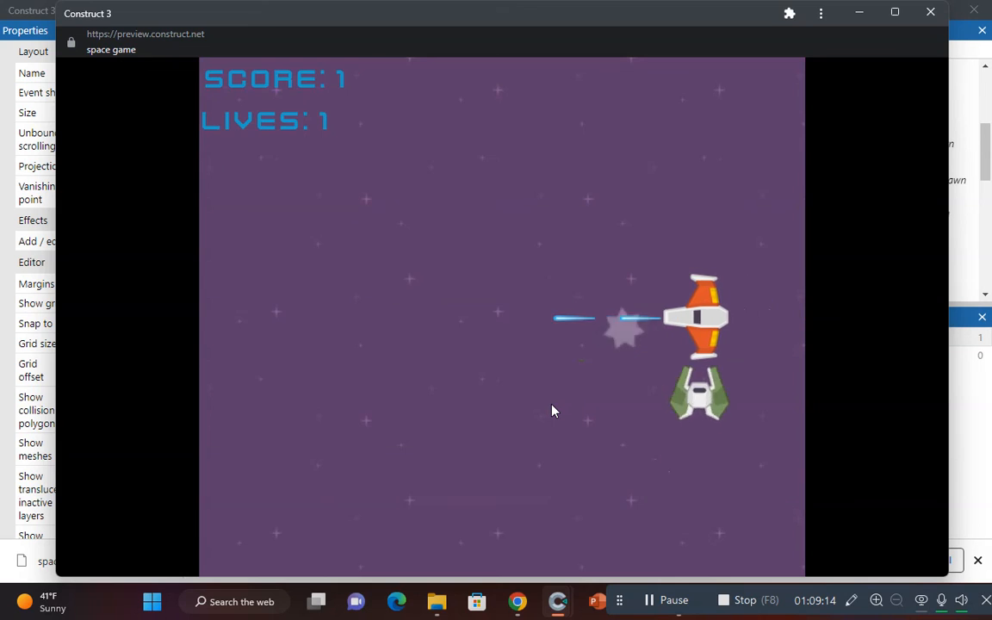
pyautogui.press('space')
pyautogui.press('Right')
pyautogui.press('space')
pyautogui.press('space')
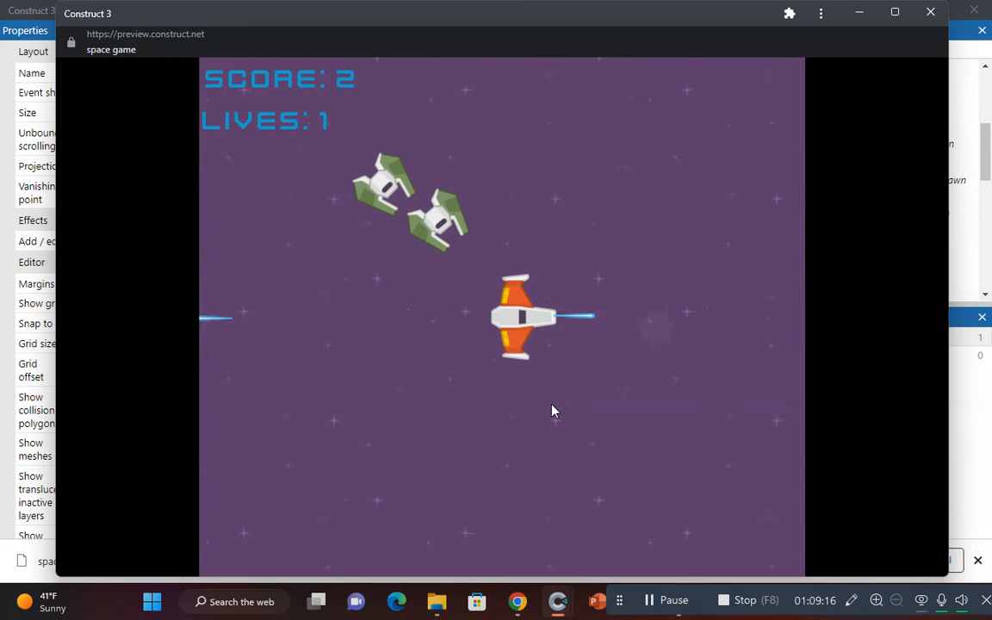
pyautogui.press('Left')
pyautogui.press('space')
pyautogui.press('space')
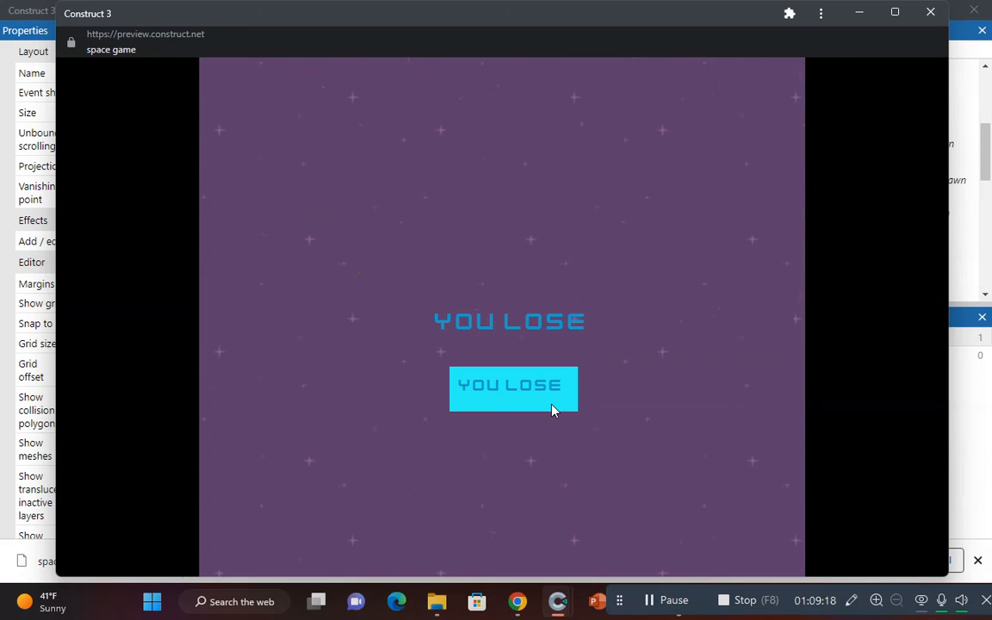
pyautogui.click(552, 409)
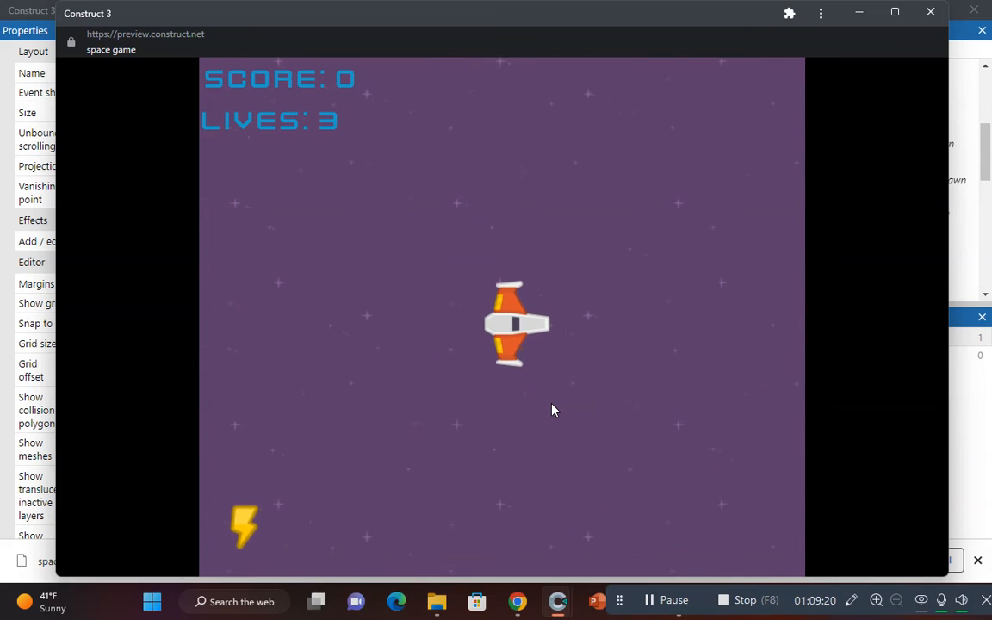
# Step: Playtest another round by collecting coins and shooting enemies, and restart from the lose screen with the replay button
pyautogui.press('Left')
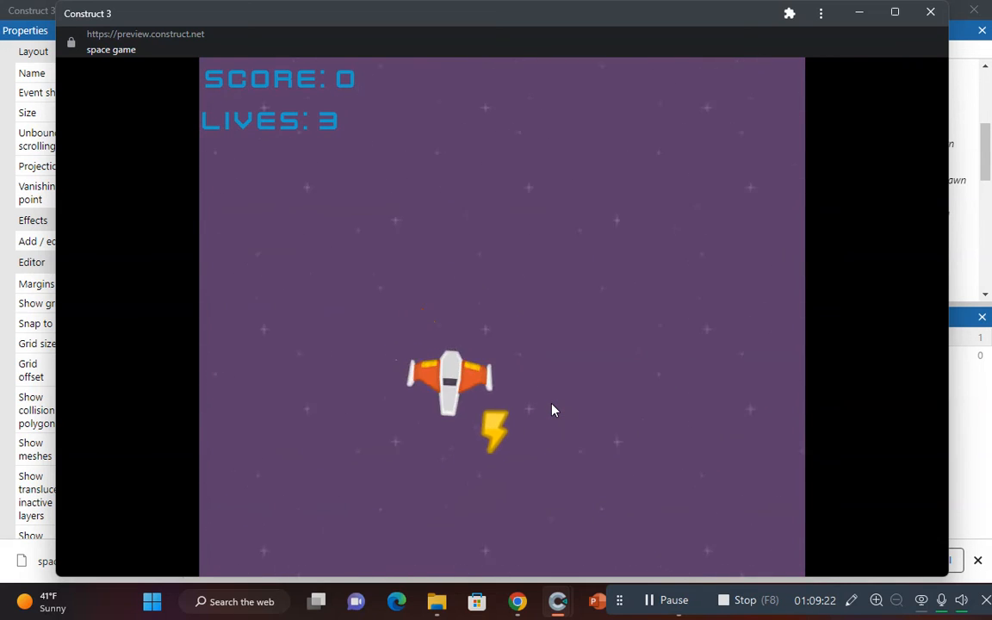
pyautogui.press('Left')
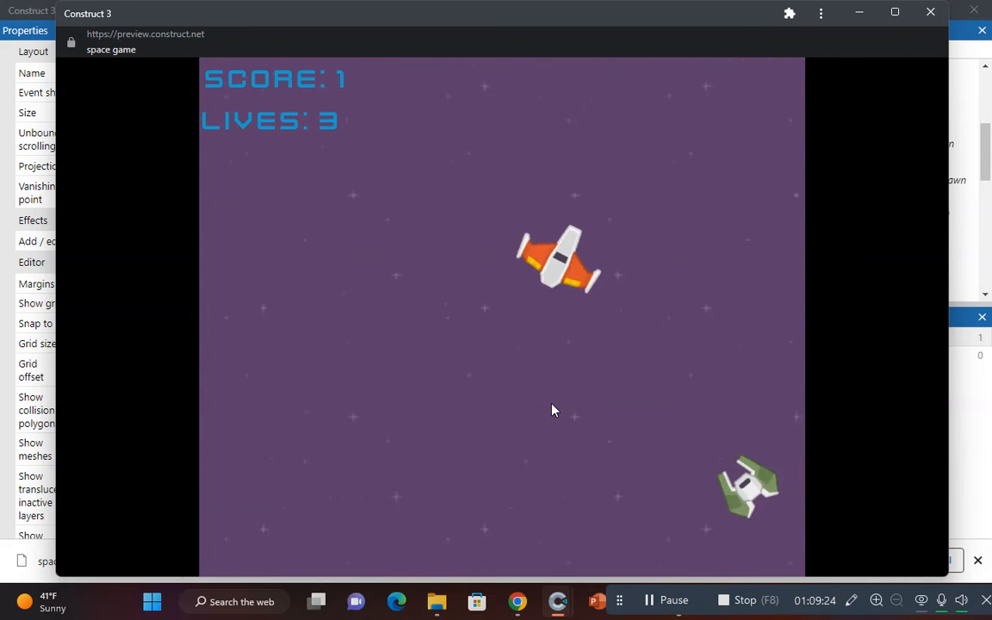
pyautogui.press('Right')
pyautogui.press('Left')
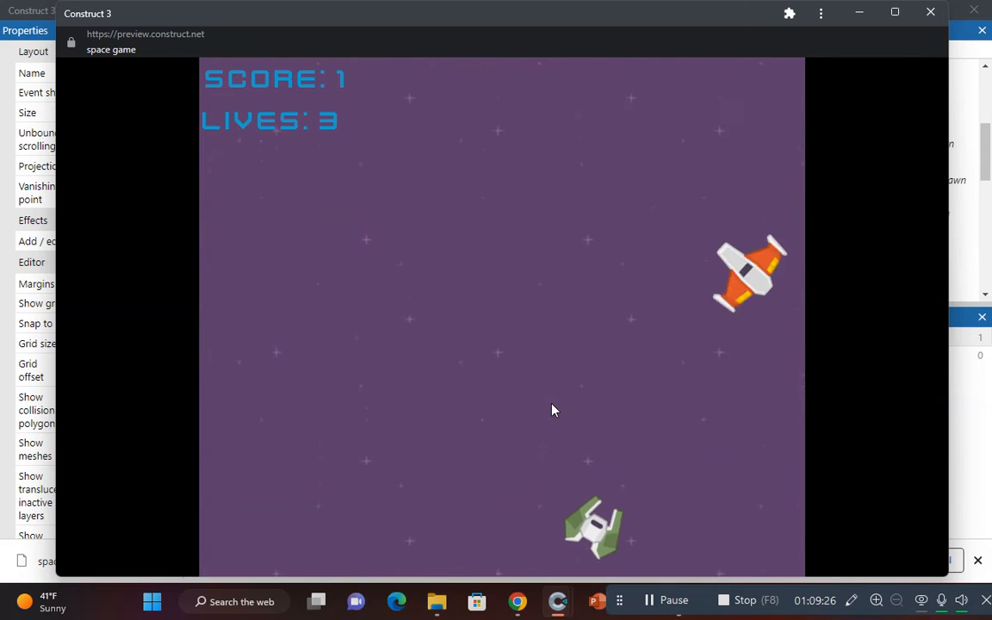
pyautogui.press('Up')
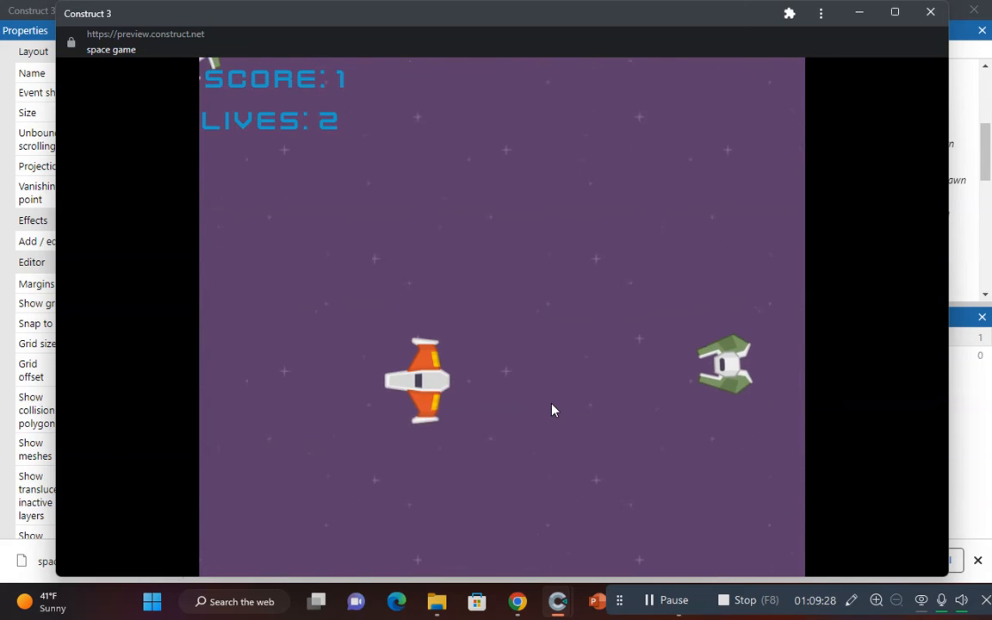
pyautogui.press('Right')
pyautogui.press('space')
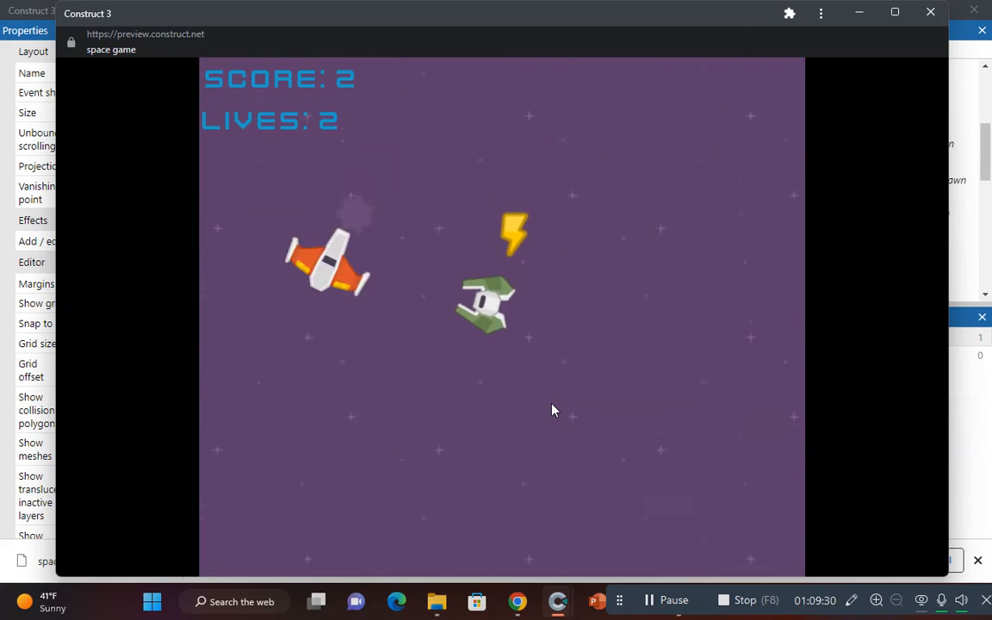
pyautogui.click(552, 410)
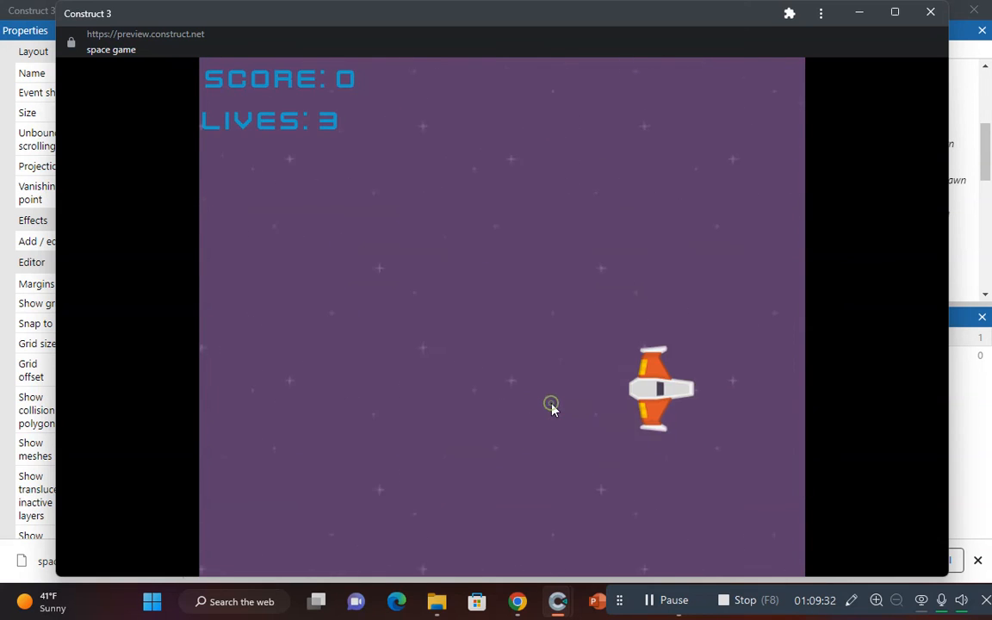
pyautogui.press('Left')
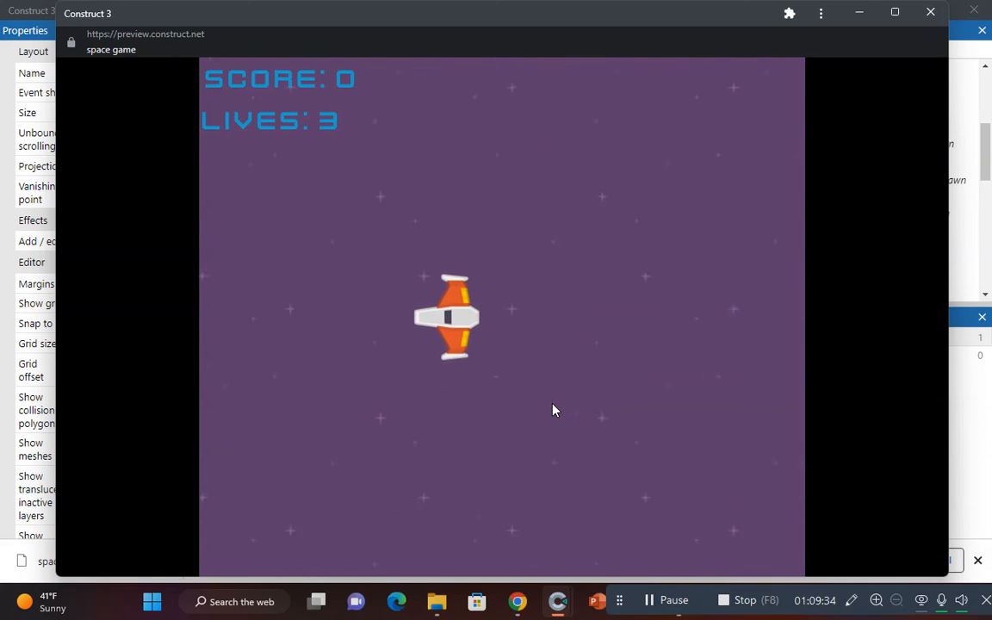
# Step: Playtest the restarted game by steering the ship around, collecting coins and shooting at approaching enemies
pyautogui.press('Right')
pyautogui.press('Right')
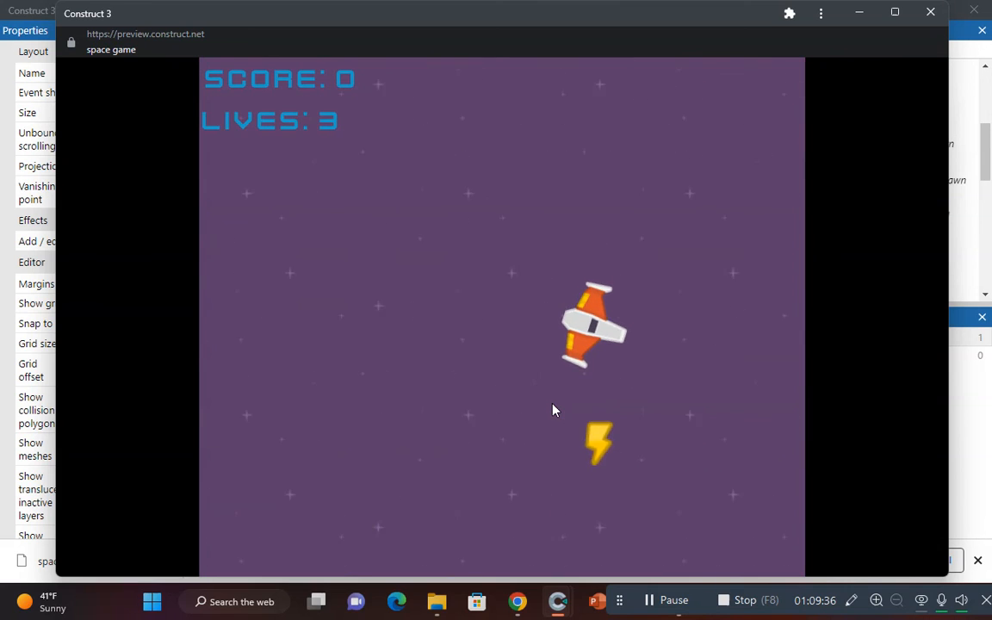
pyautogui.press('Right')
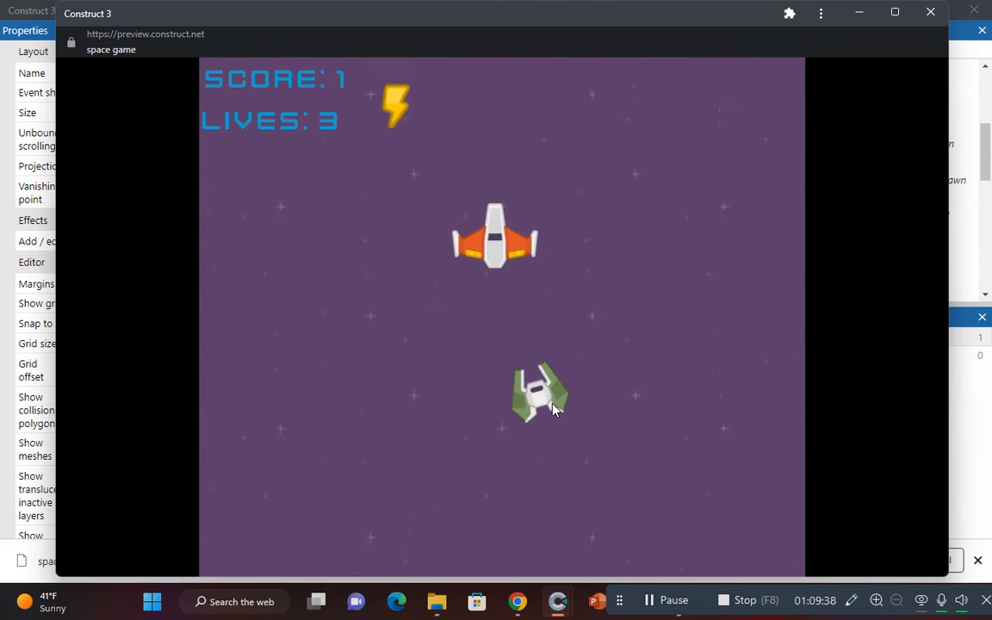
pyautogui.press('Left')
pyautogui.press('Left')
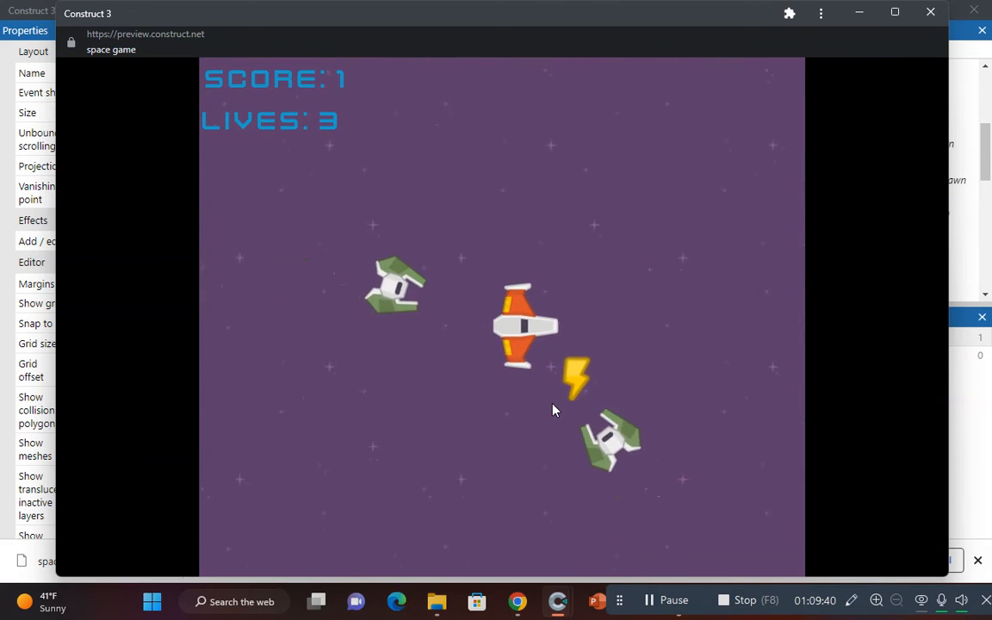
pyautogui.press('Left')
pyautogui.press('space')
pyautogui.press('space')
pyautogui.press('space')
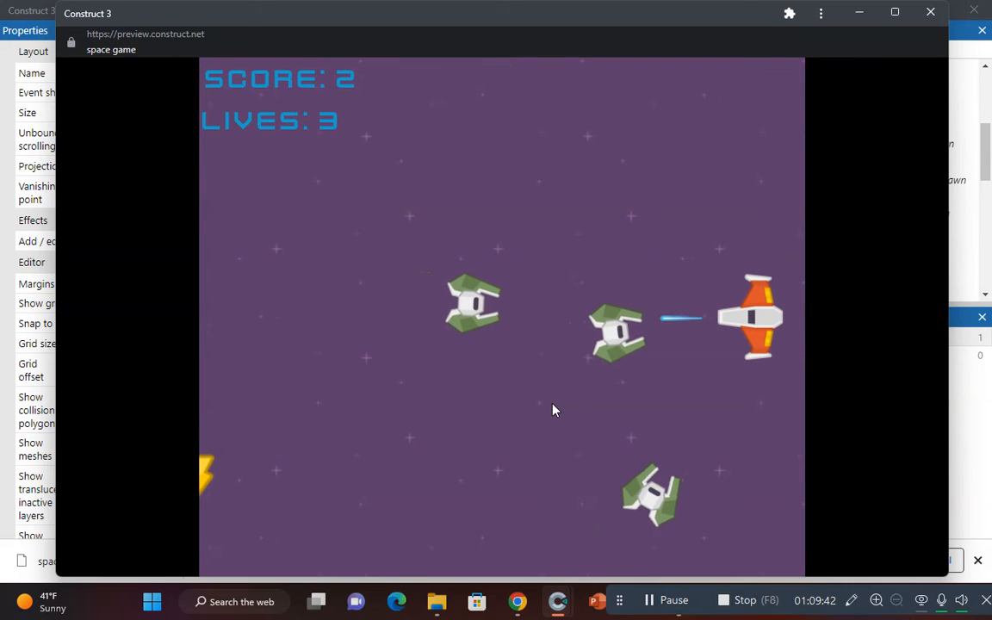
pyautogui.press('Left')
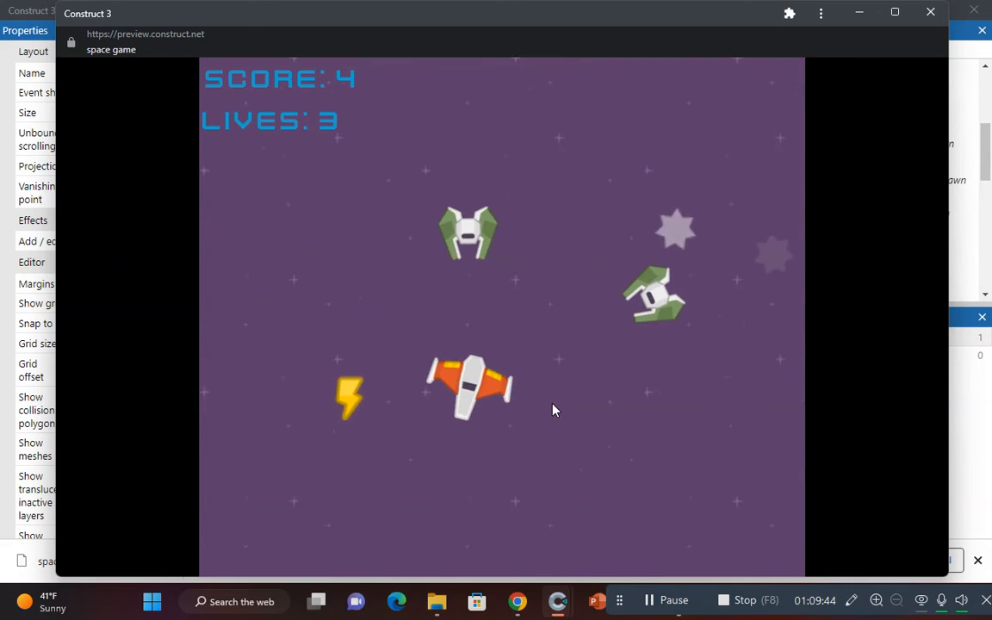
pyautogui.press('Right')
pyautogui.press('Left')
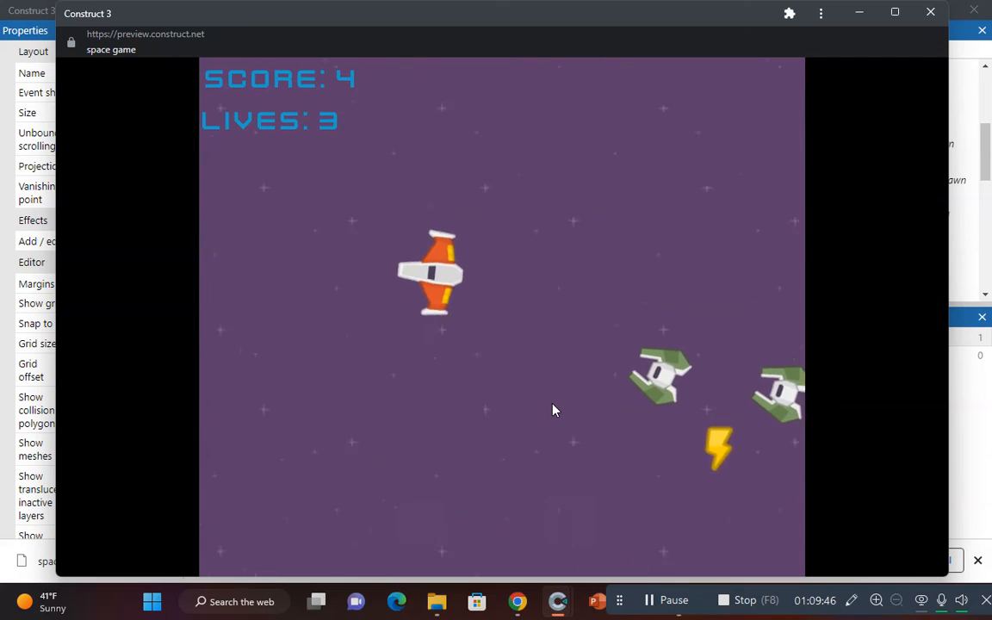
pyautogui.press('Right')
pyautogui.press('space')
pyautogui.press('space')
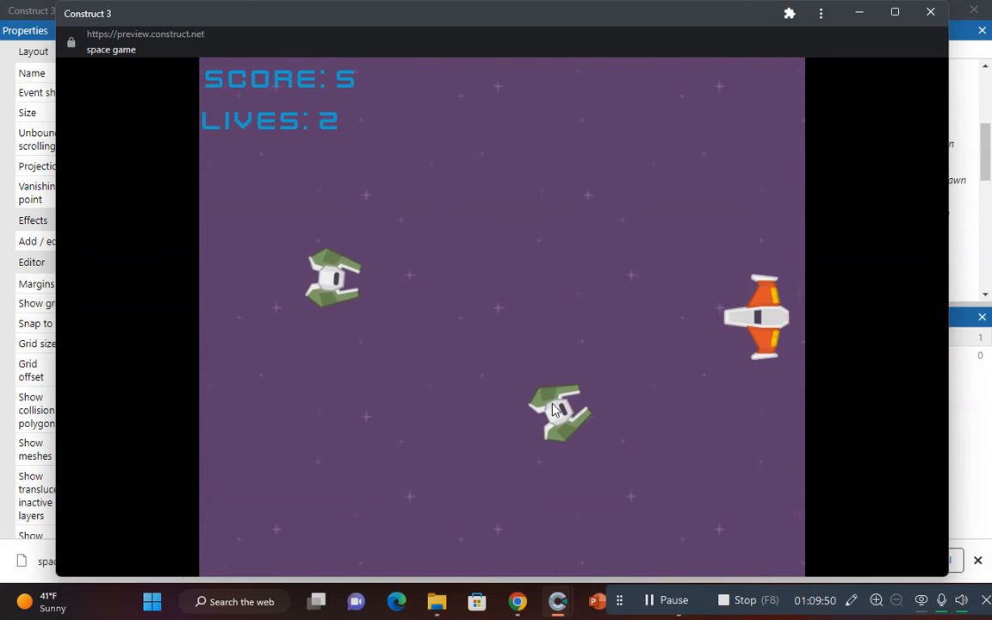
# Step: Keep shooting at the enemies closing in on the ship, including the ones above it
pyautogui.press('Left')
pyautogui.press('space')
pyautogui.press('space')
pyautogui.press('space')
pyautogui.press('space')
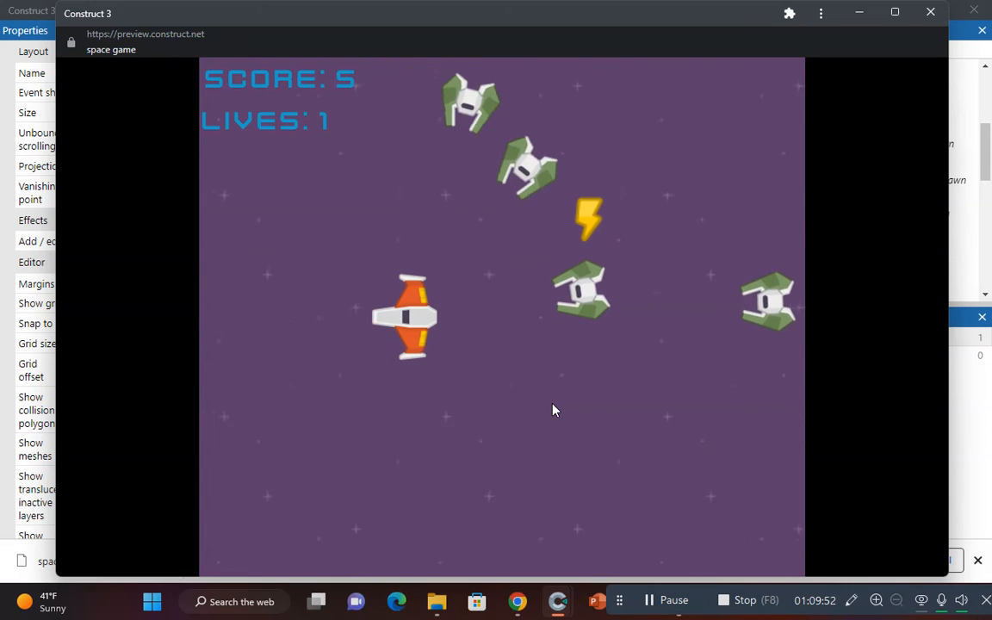
pyautogui.press('space')
pyautogui.press('space')
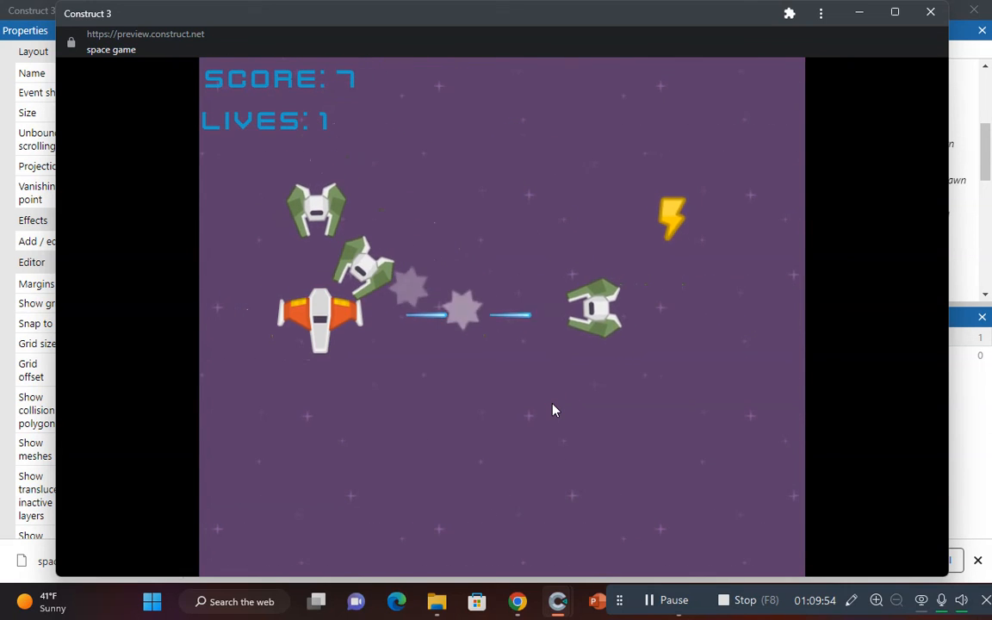
pyautogui.press('Up')
pyautogui.press('Up')
pyautogui.press('space')
pyautogui.press('space')
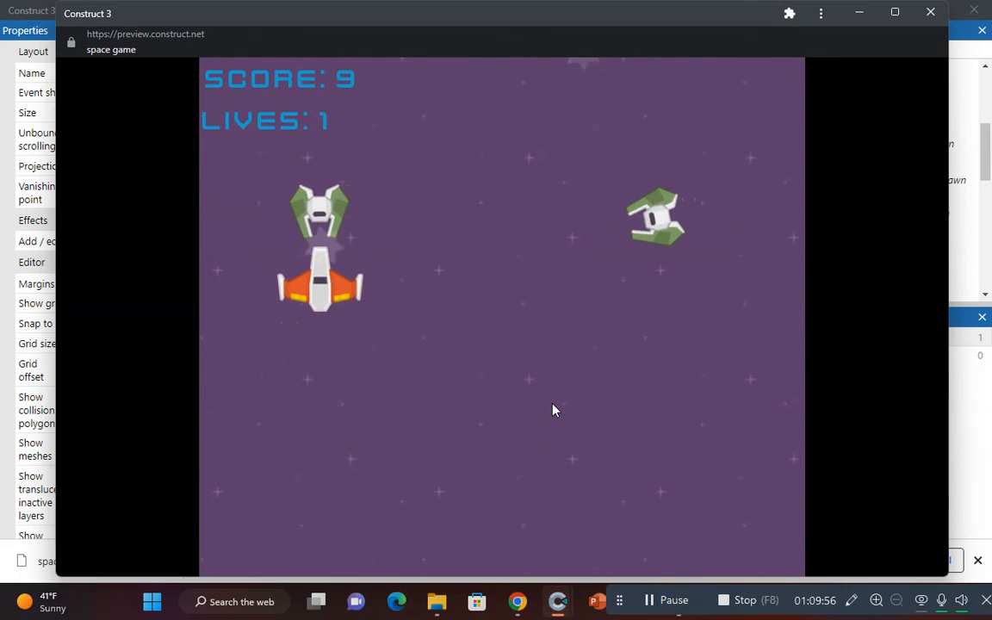
# Step: Fly the ship among the remaining enemies until the last life is lost, and close the game preview
pyautogui.press('Right')
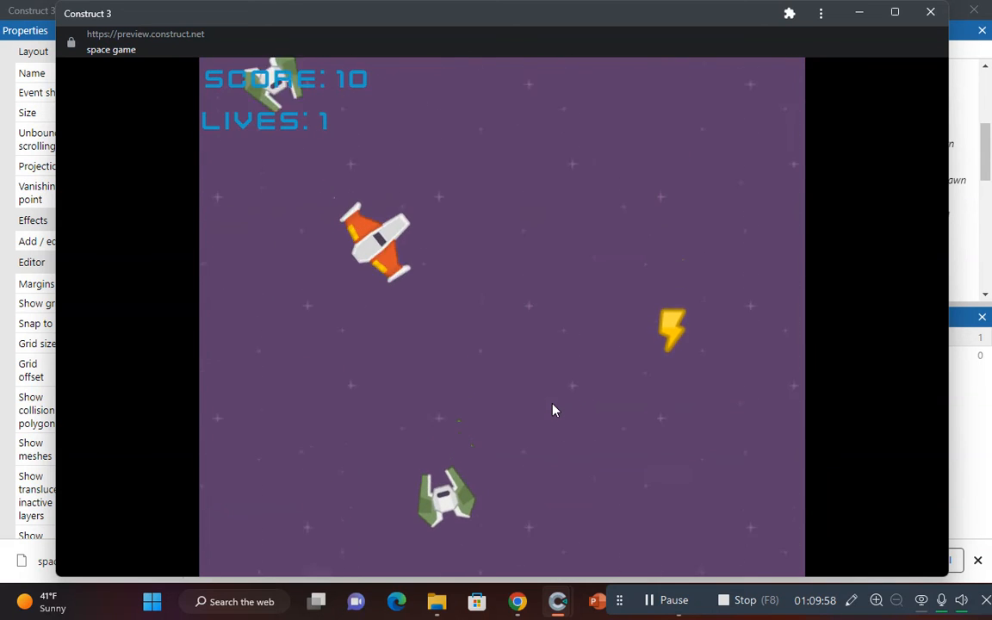
pyautogui.press('Down')
pyautogui.press('Right')
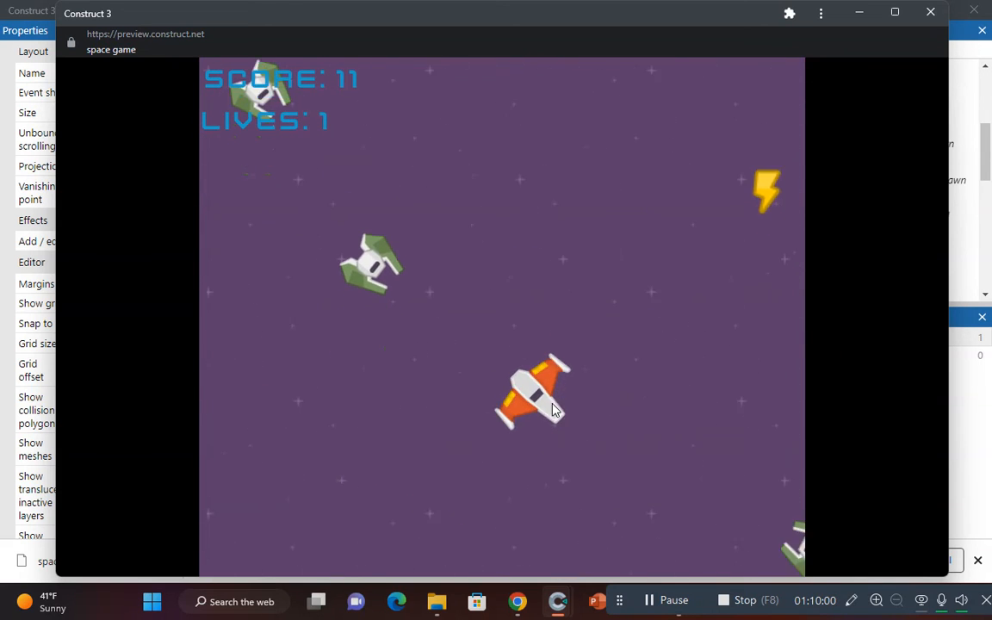
pyautogui.press('Up')
pyautogui.press('Left')
pyautogui.press('Down')
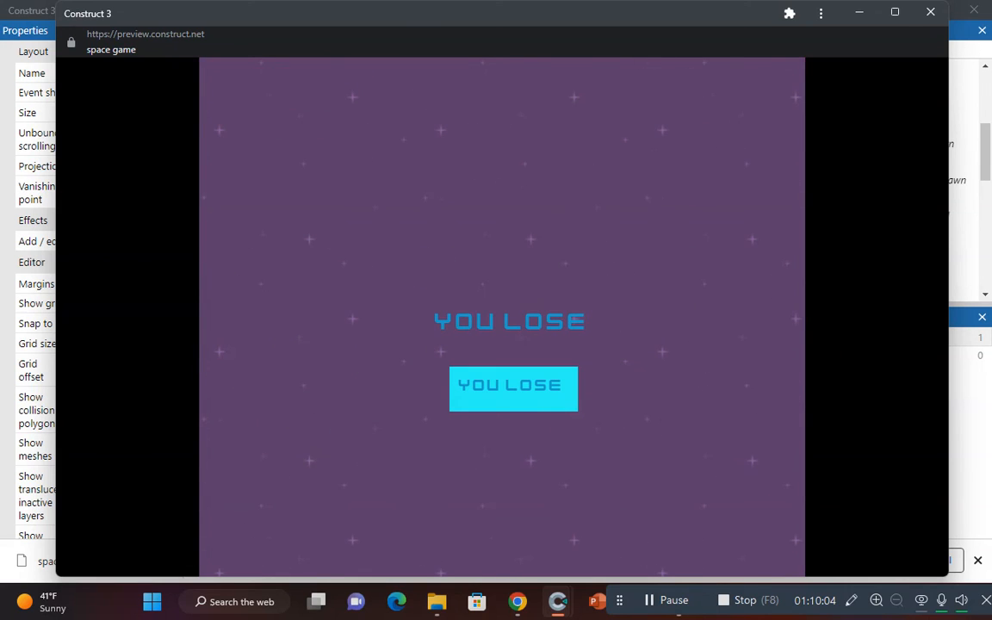
pyautogui.click(929, 12)
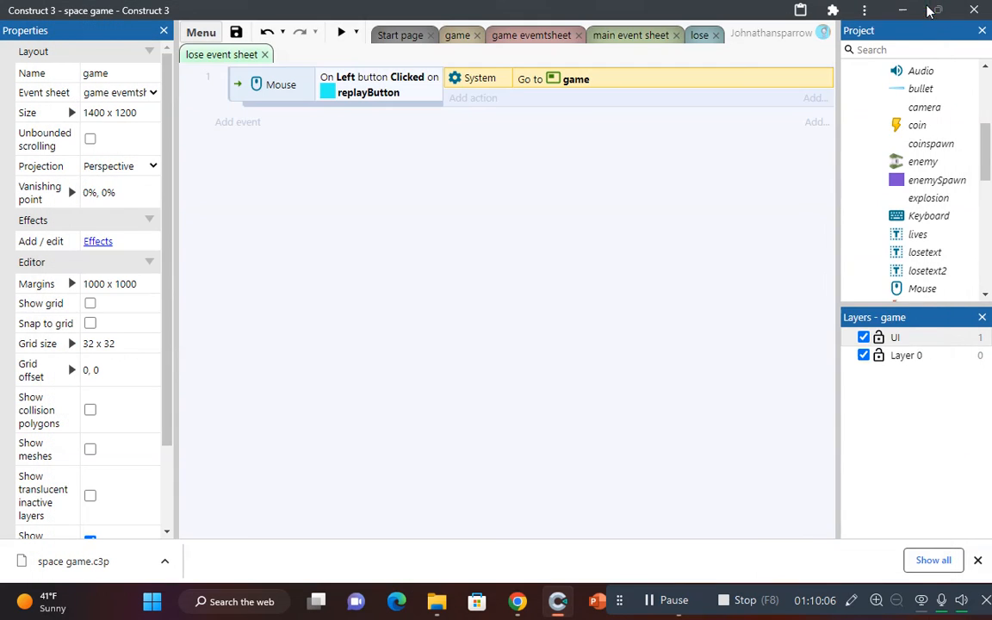